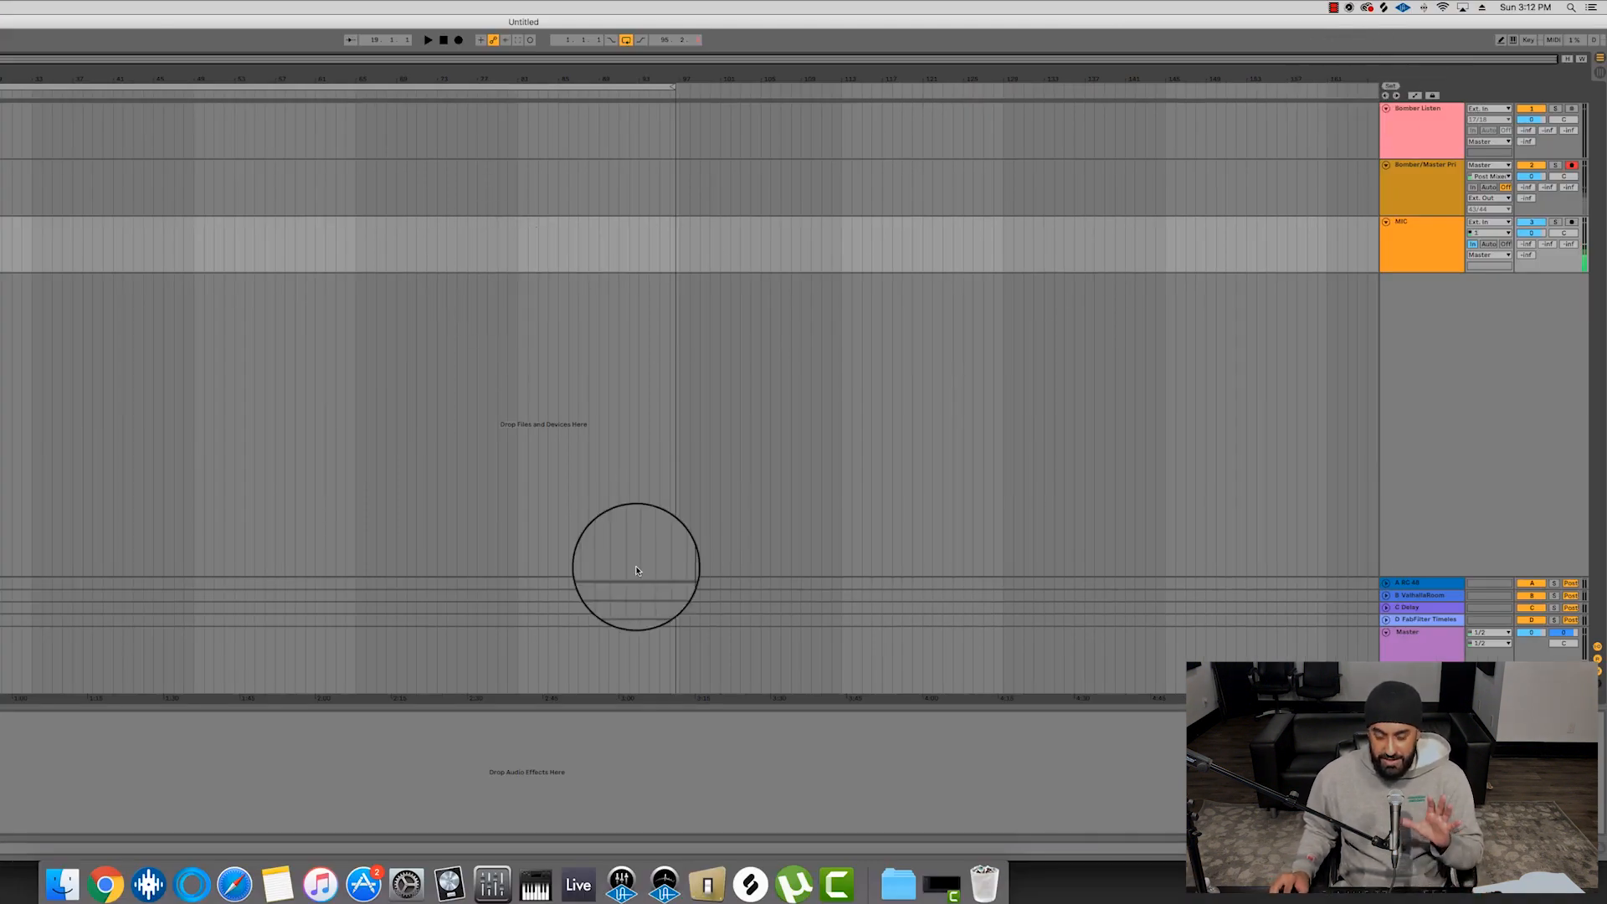
- Examine the master track and the four return tracks: RC 48, ValhallaRoom, Delay and FabFilter Timeless
{"action": "left_click", "coordinate": [313, 652]}
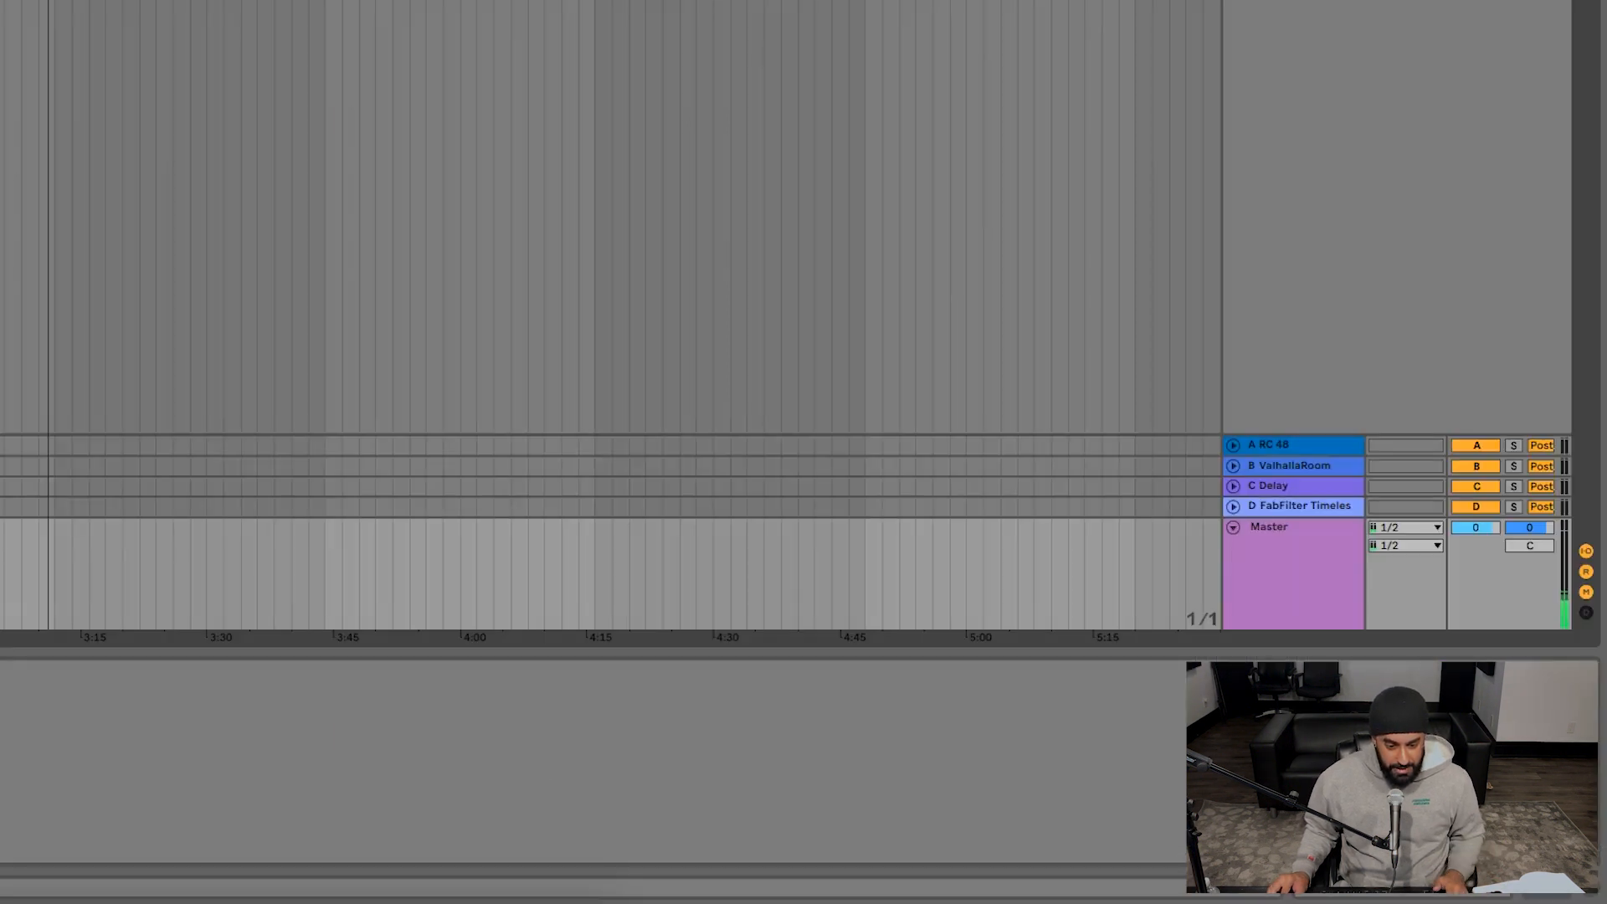
{"action": "key", "text": "Up"}
{"action": "key", "text": "Up"}
{"action": "key", "text": "Up"}
{"action": "key", "text": "Up"}
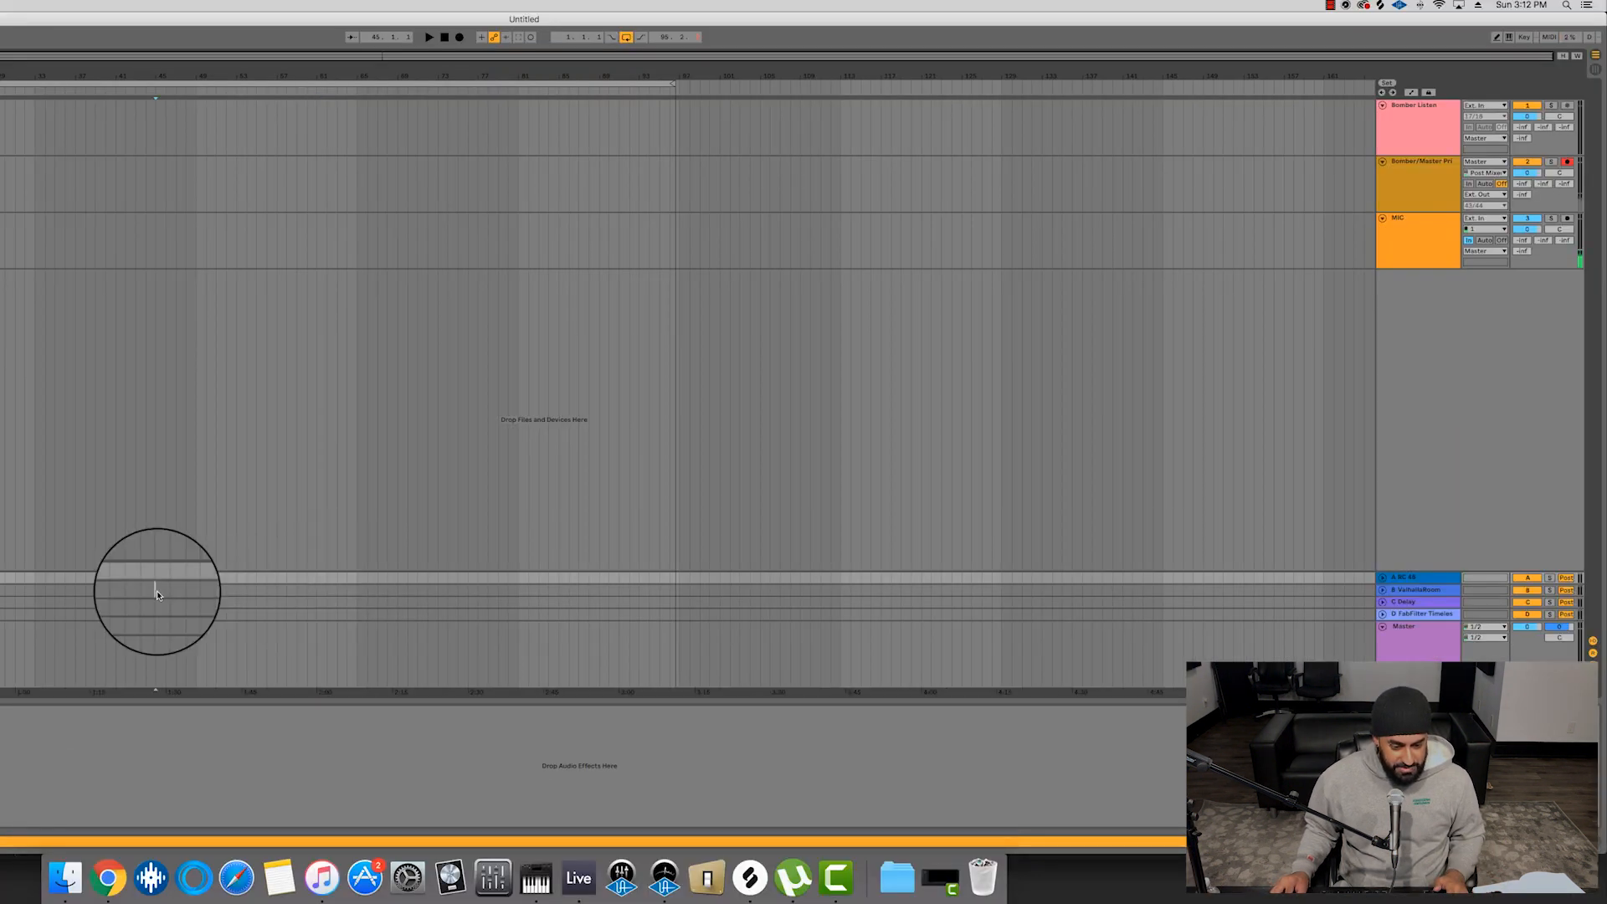
{"action": "left_click", "coordinate": [157, 590]}
{"action": "left_click", "coordinate": [146, 602]}
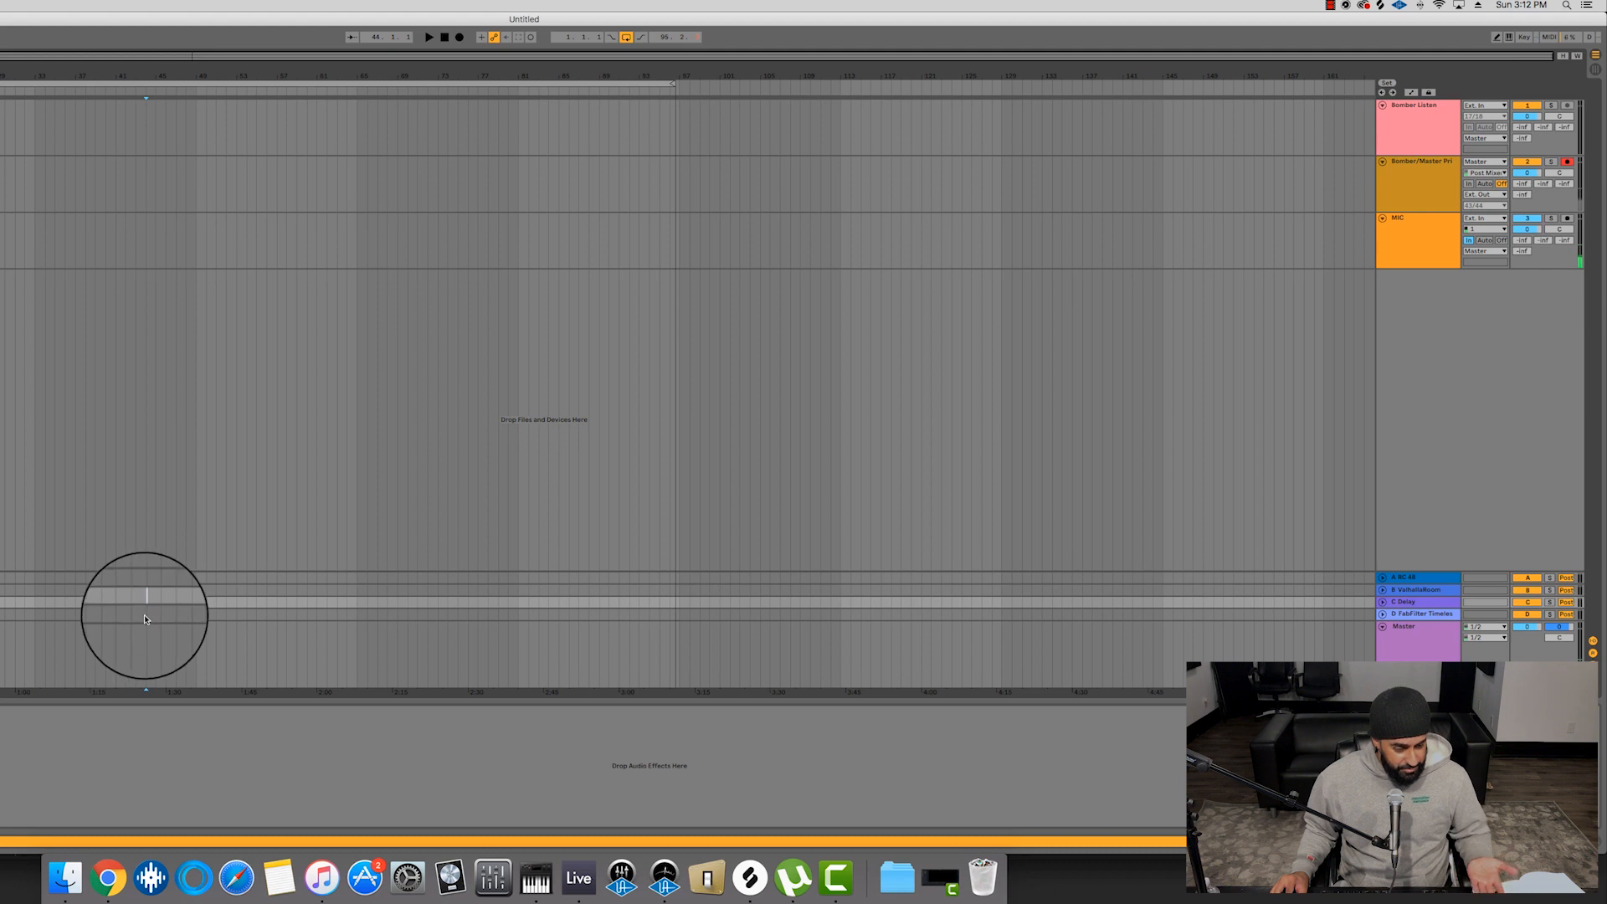
{"action": "left_click", "coordinate": [144, 620]}
- Examine the MIC, Bomber/Master and Bomber Listen tracks and their routing
{"action": "left_click", "coordinate": [528, 243]}
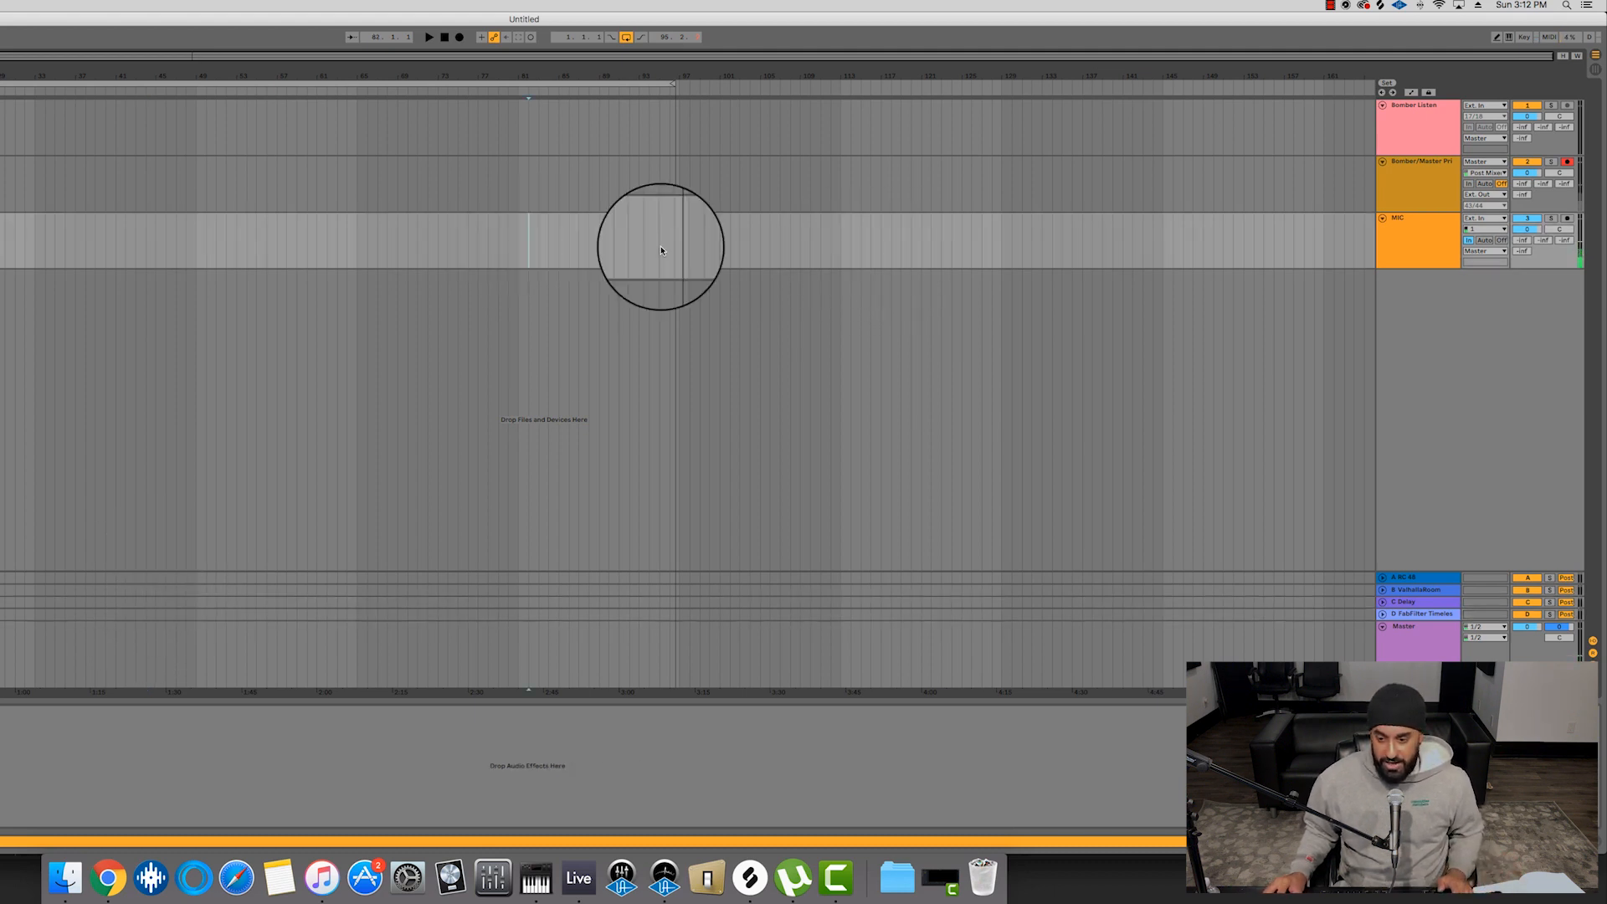
{"action": "left_click", "coordinate": [1439, 239]}
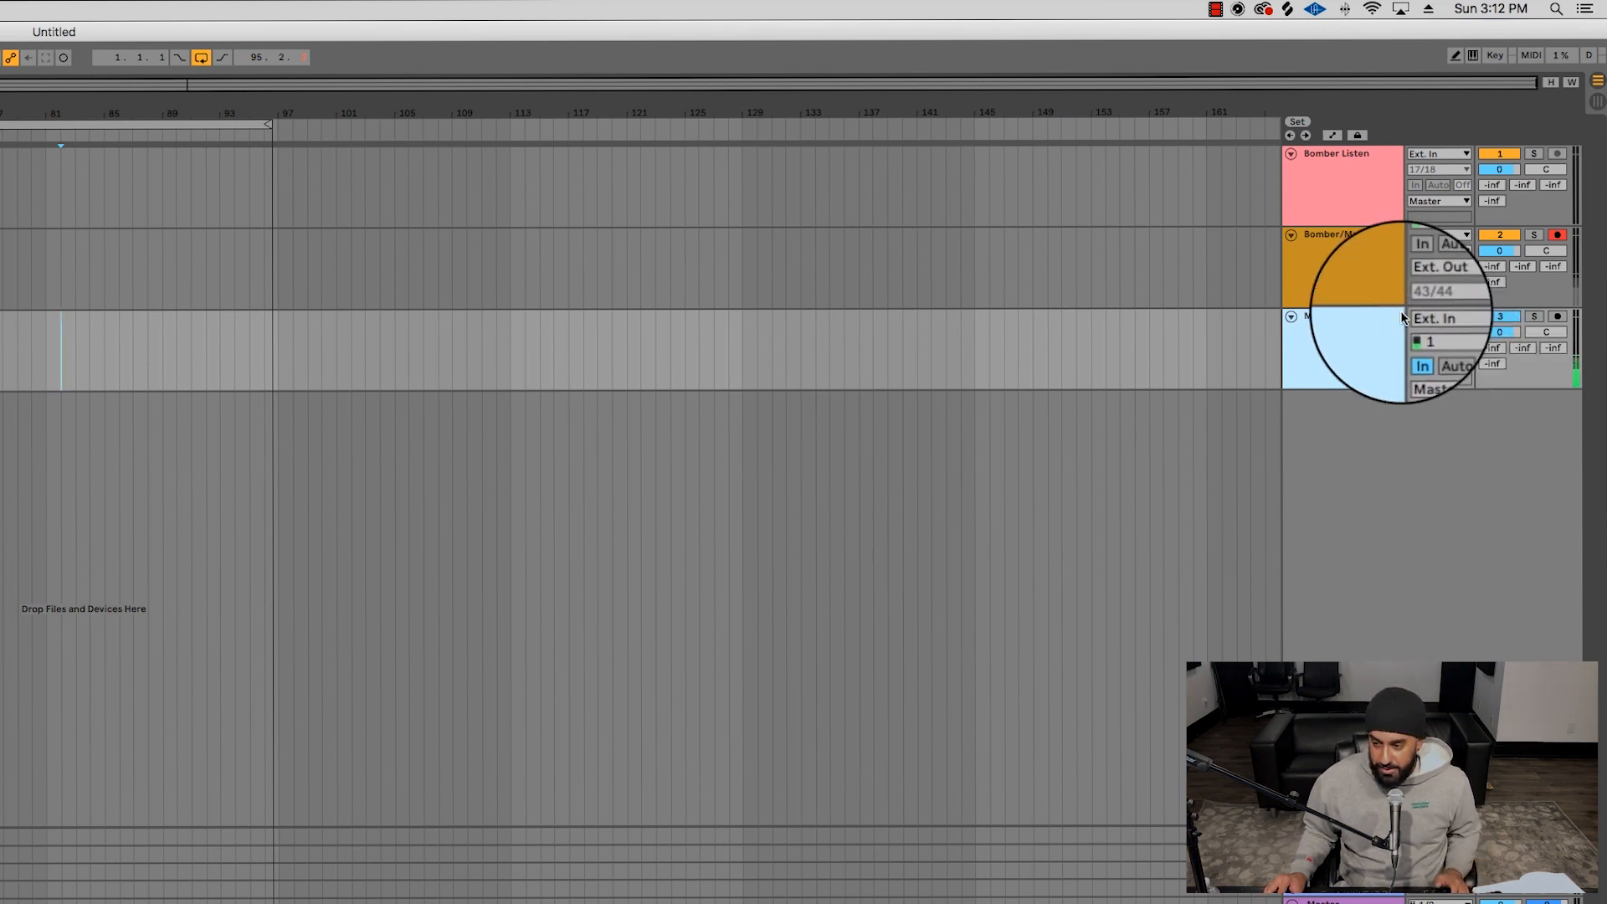
{"action": "left_click", "coordinate": [1357, 277]}
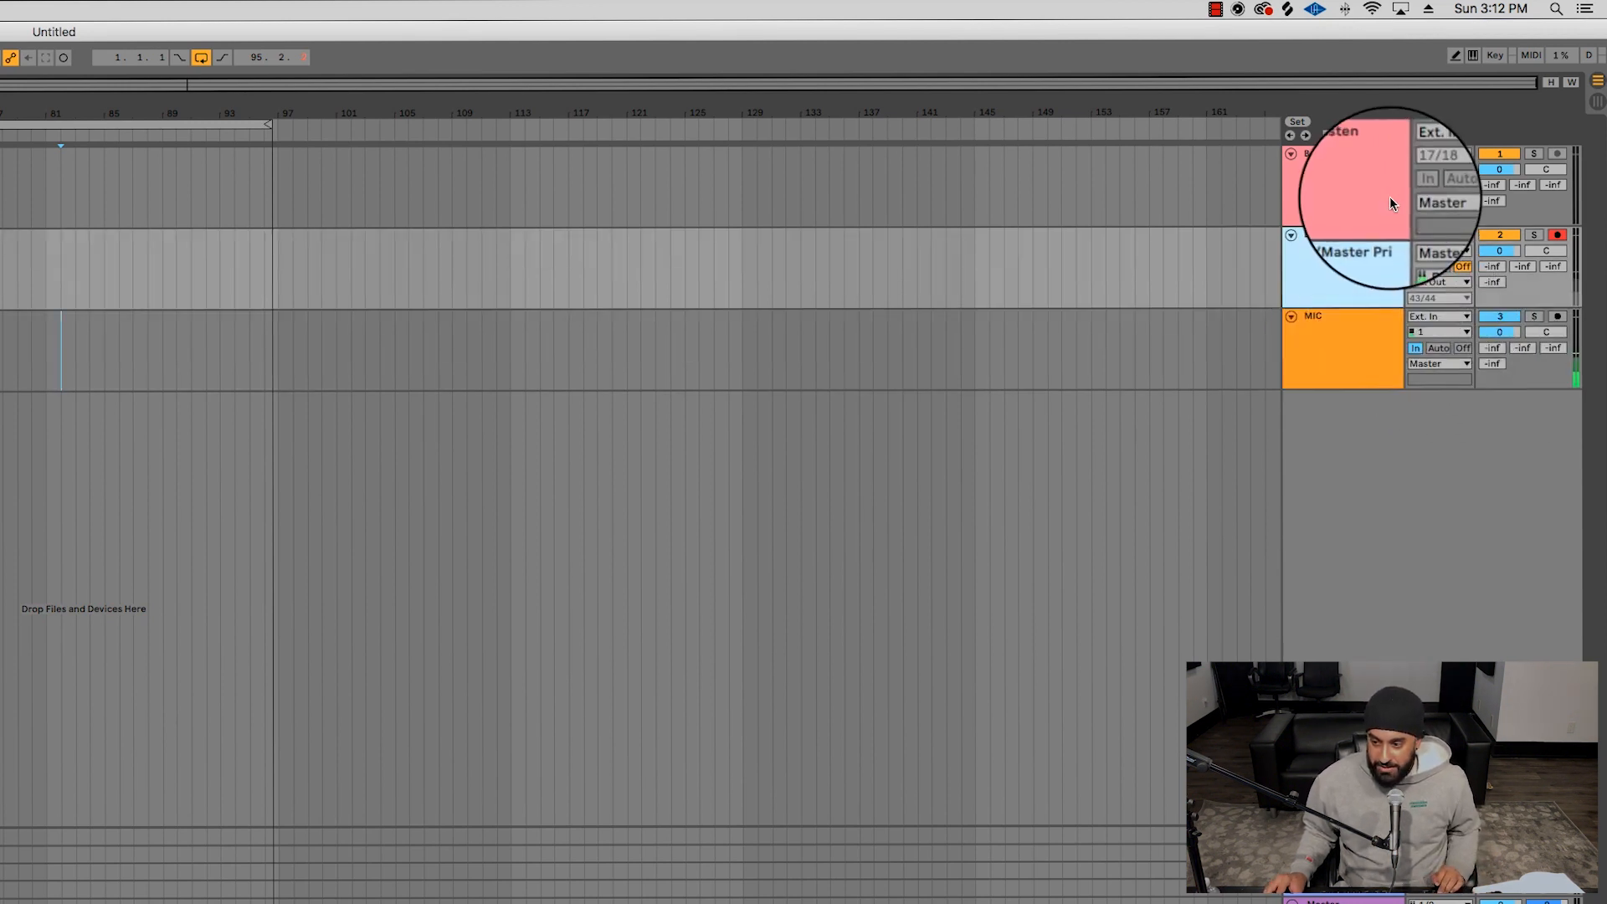
{"action": "left_click", "coordinate": [1357, 189]}
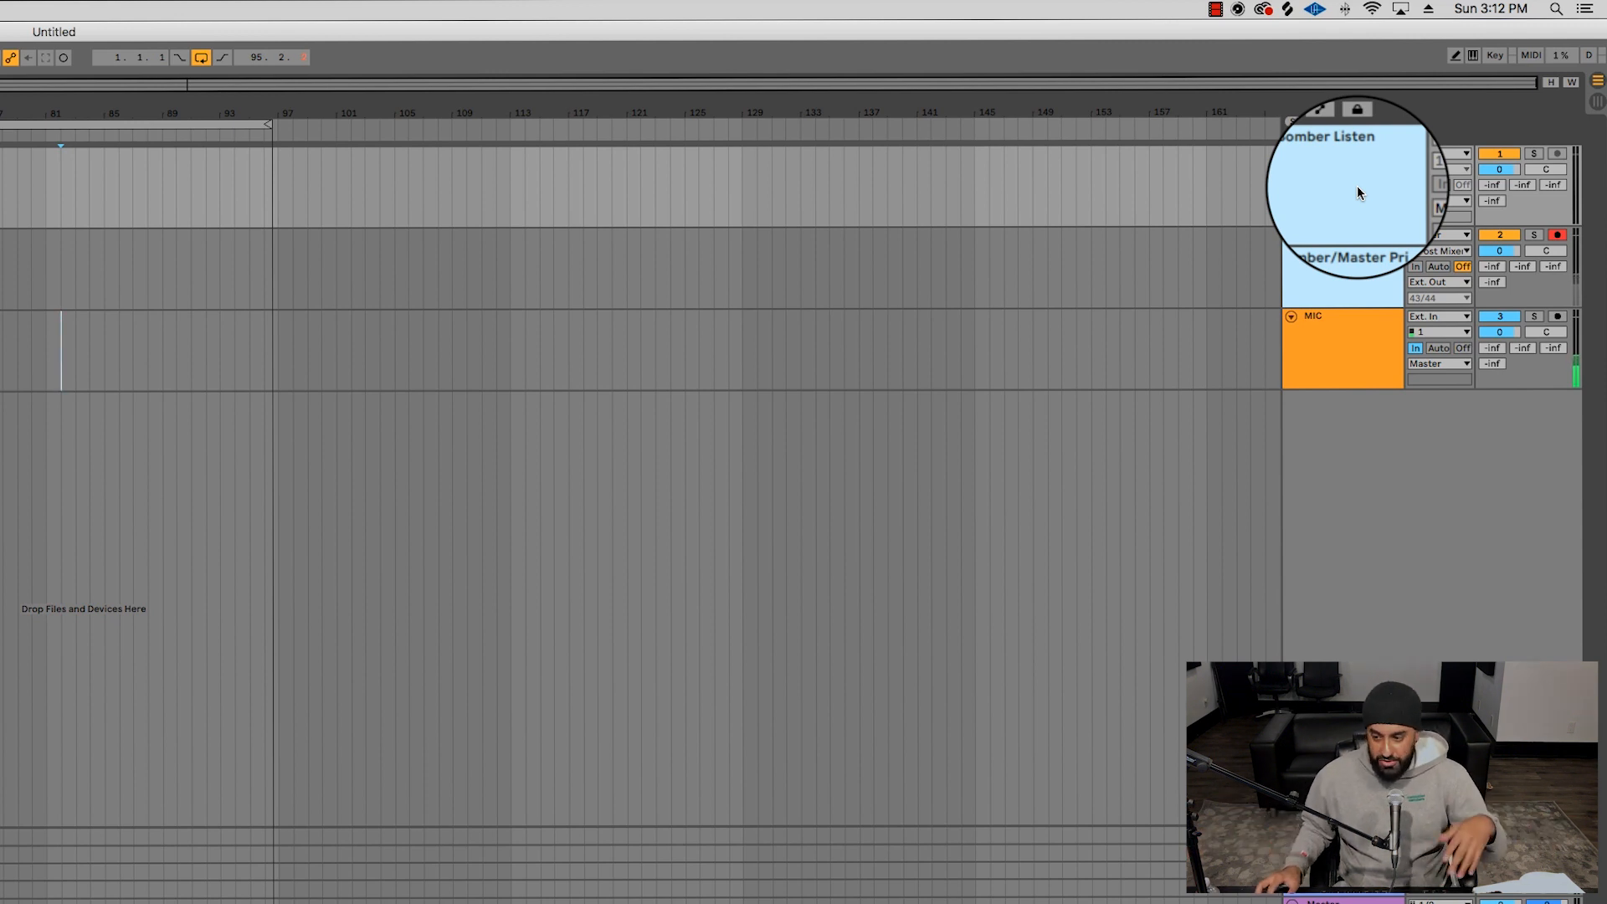
{"action": "left_click", "coordinate": [1337, 246]}
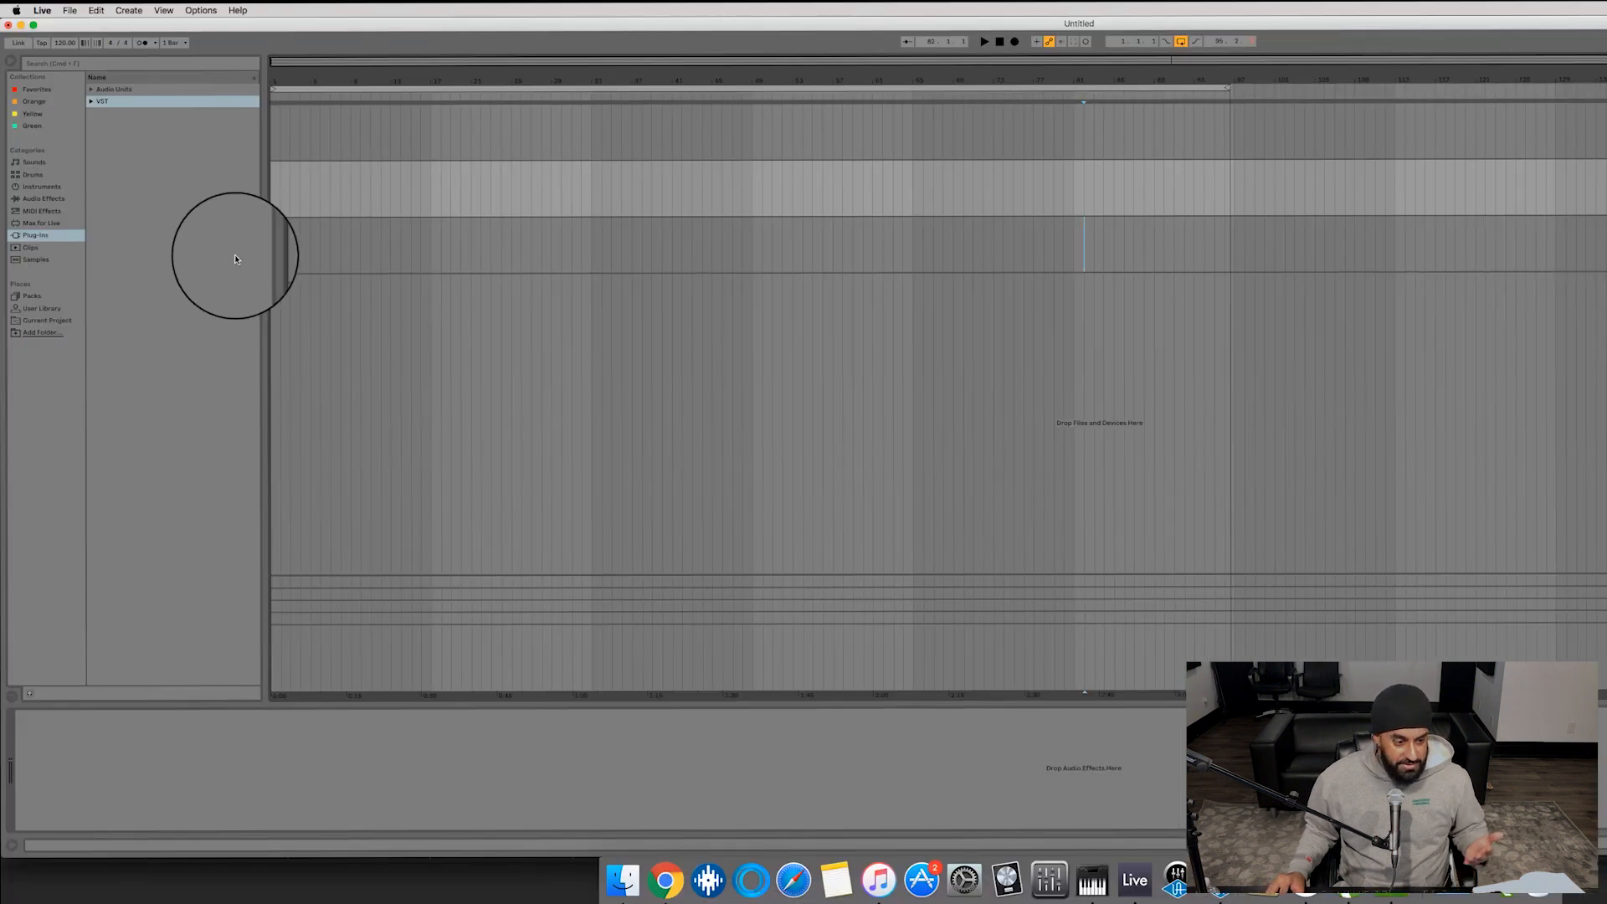
- Import all the Let'Em Play stem WAV files from the Finder folder onto separate tracks below the MIC track, starting at bar 1
{"action": "left_click", "coordinate": [273, 224]}
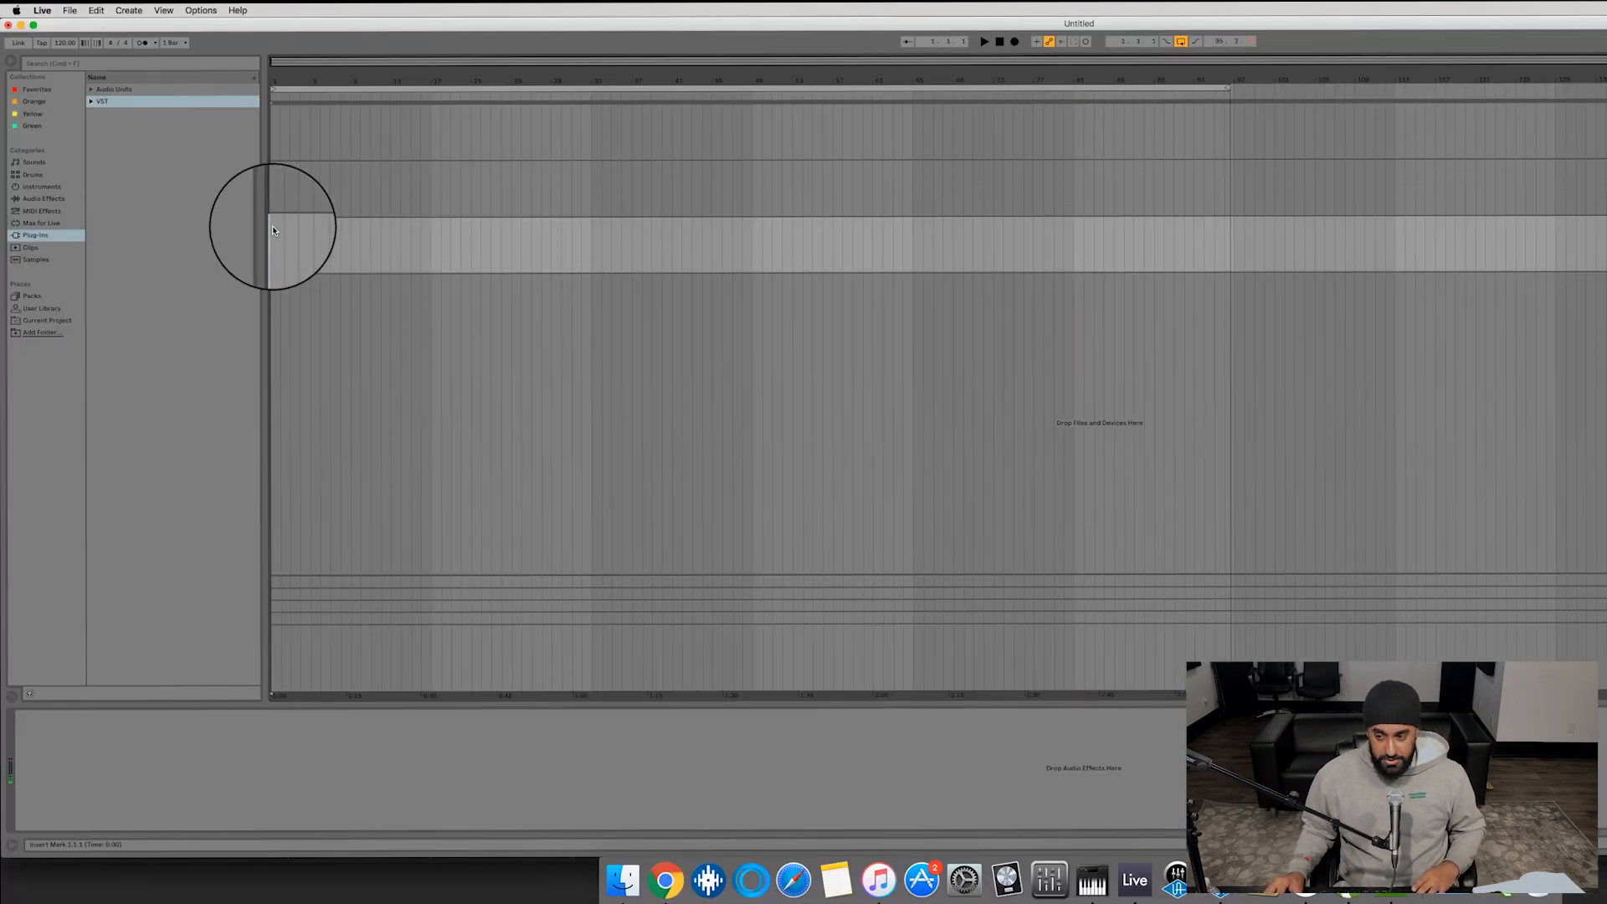
{"action": "key", "text": "super+Tab"}
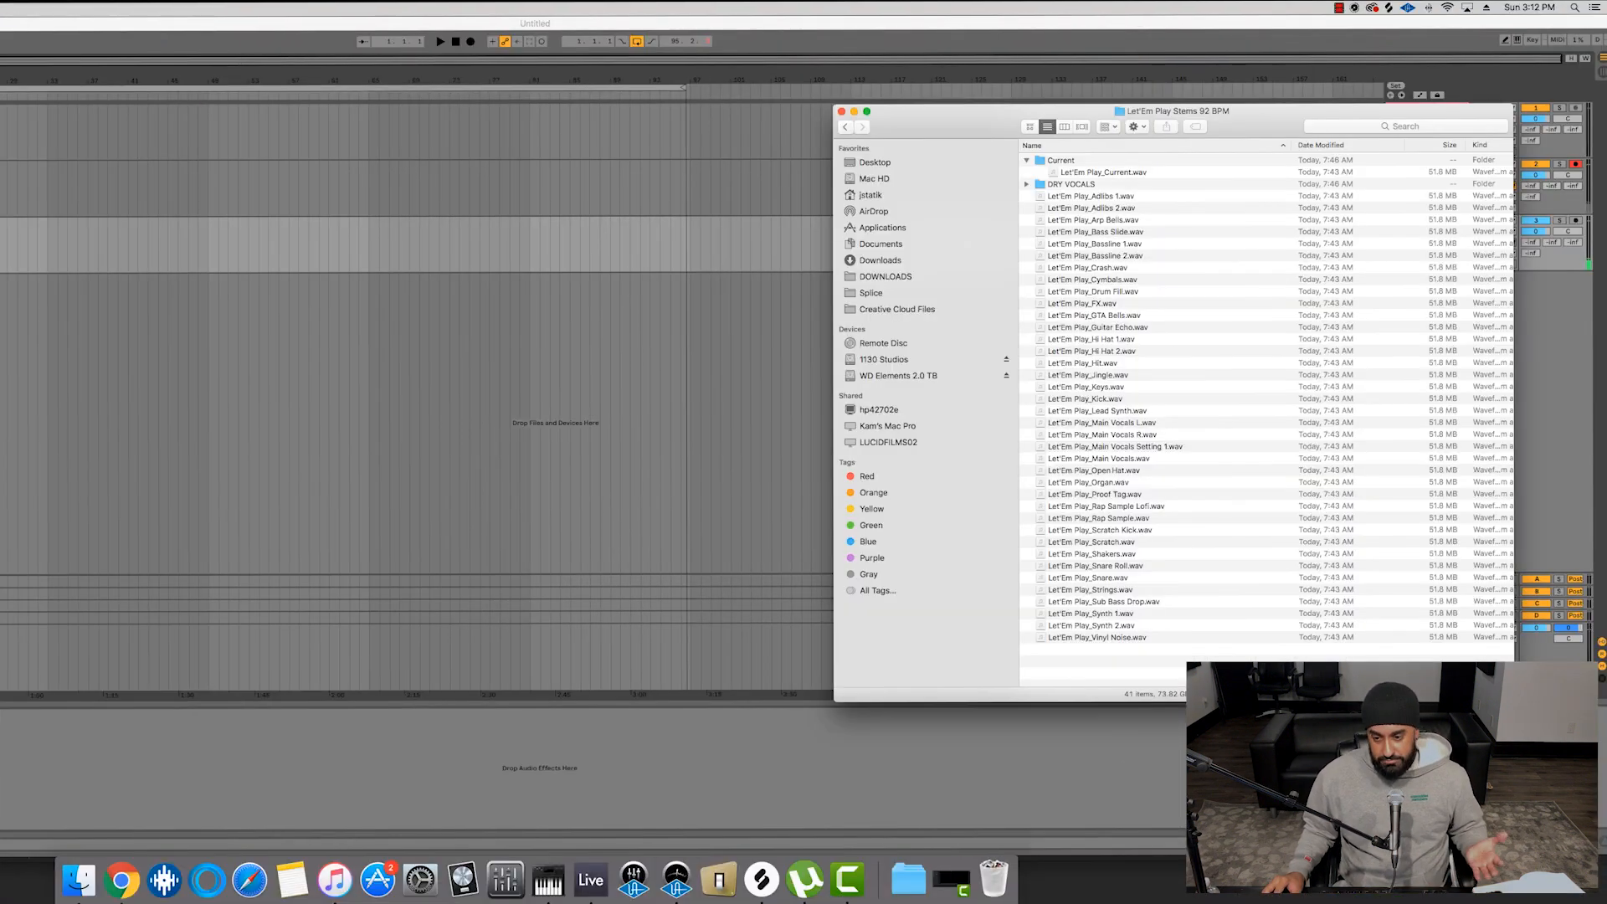
{"action": "left_click_drag", "start_coordinate": [1176, 195], "coordinate": [1165, 681]}
{"action": "left_click_drag", "start_coordinate": [1126, 213], "coordinate": [268, 287]}
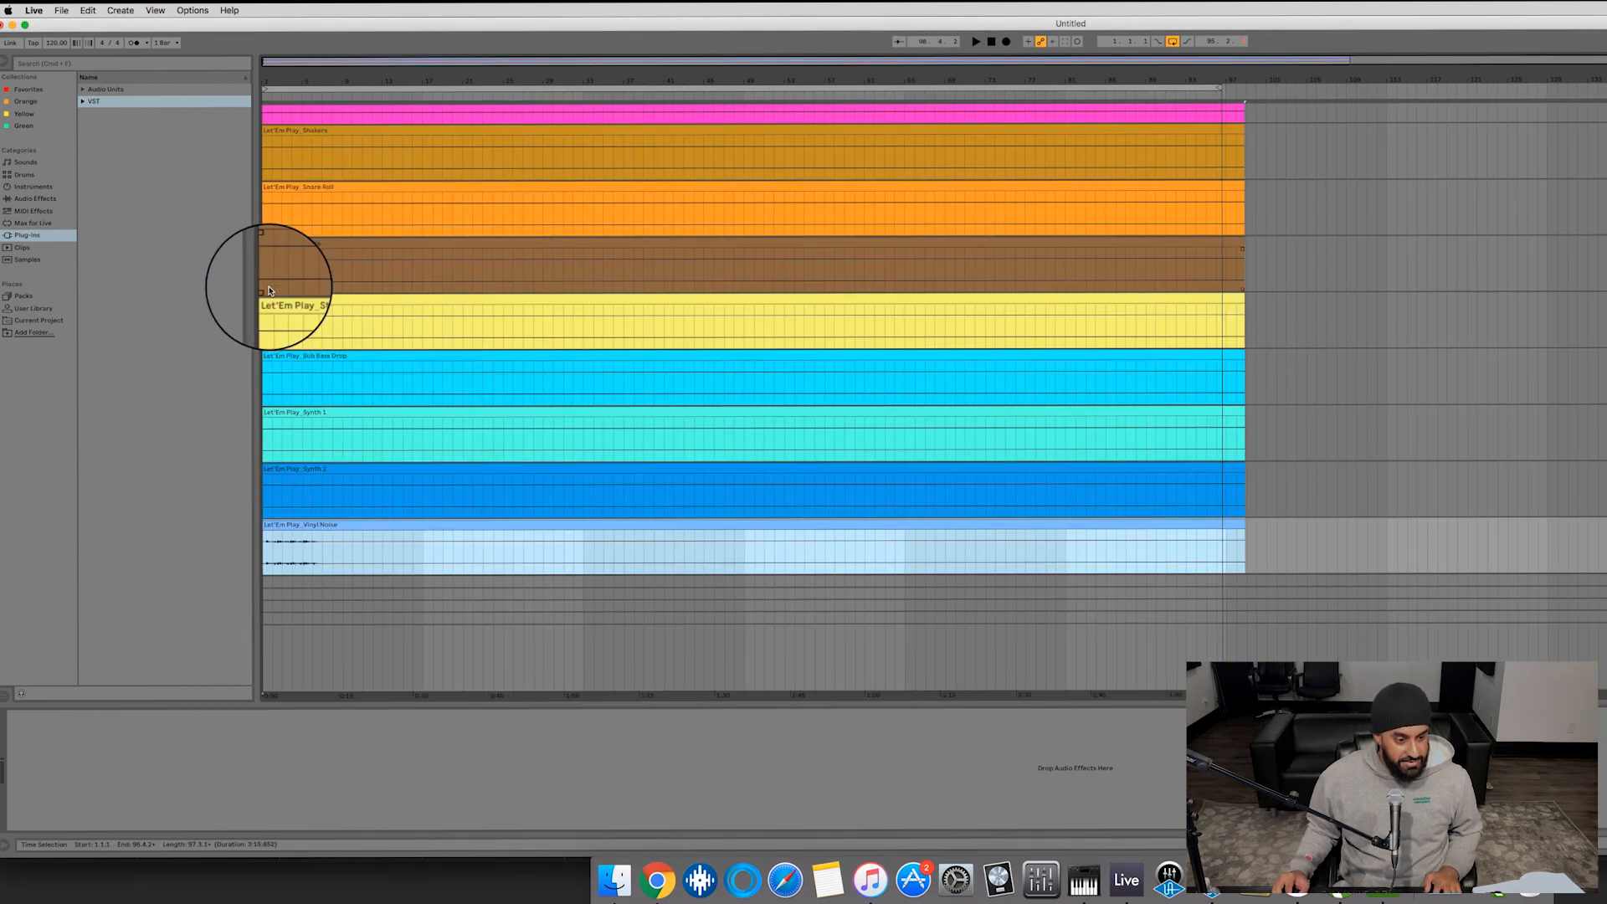
- Add an audio track below the MIC track and place Let'Em Play_Current.wav from Finder at its start
{"action": "scroll", "coordinate": [605, 227], "scroll_direction": "down", "scroll_amount": 3}
{"action": "scroll", "coordinate": [604, 232], "scroll_direction": "down", "scroll_amount": 10}
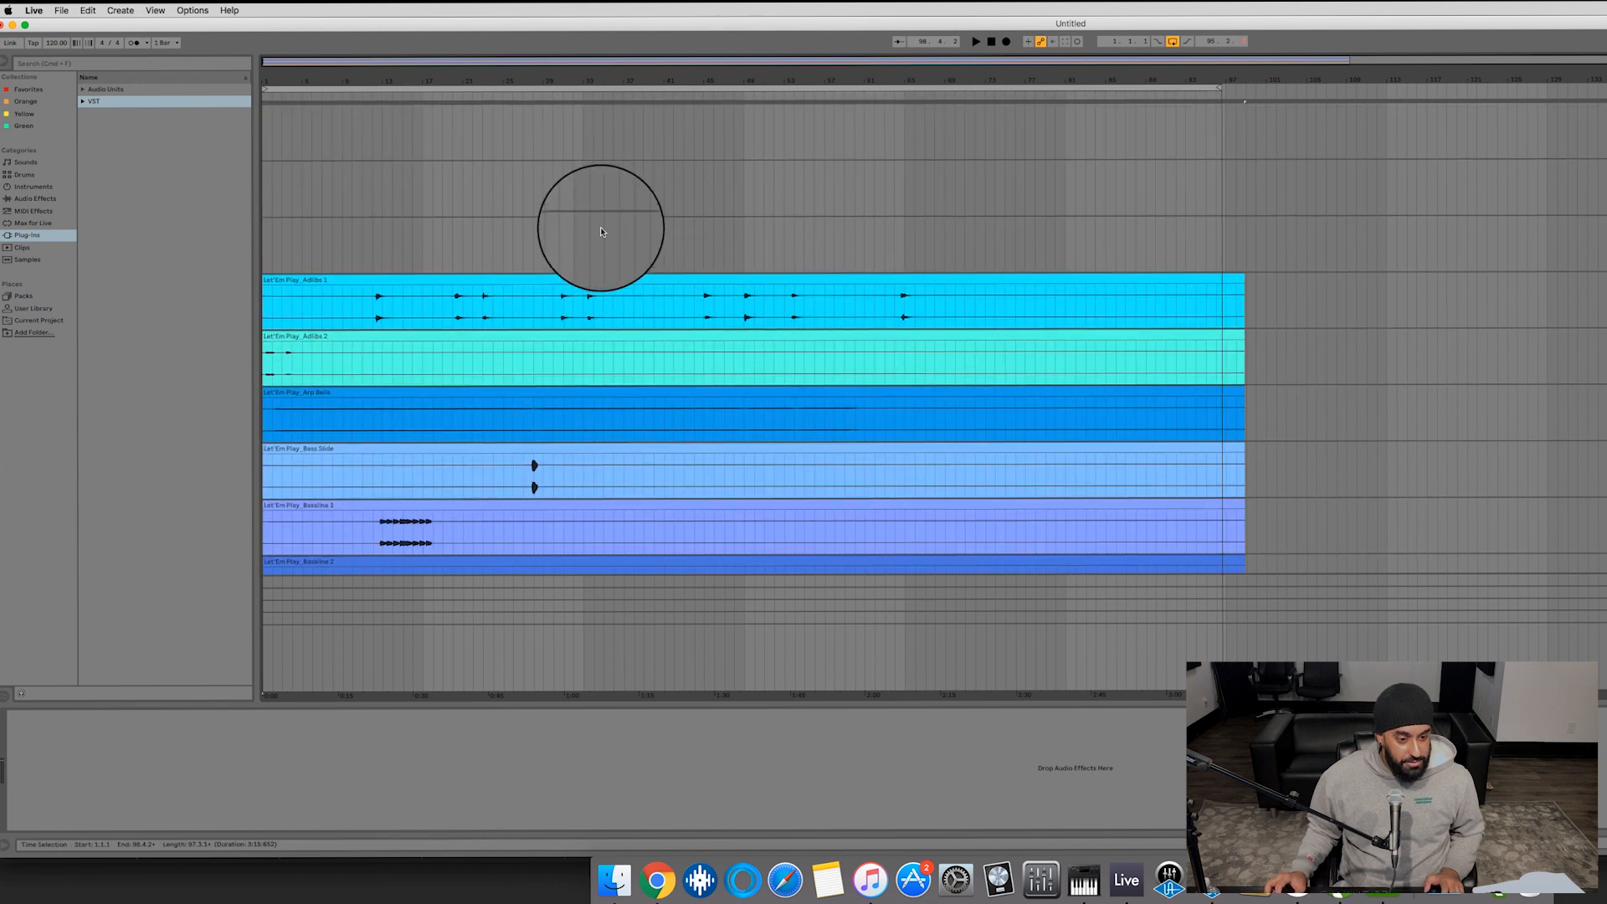
{"action": "left_click", "coordinate": [585, 245]}
{"action": "key", "text": "super+t"}
{"action": "key", "text": "super+Tab"}
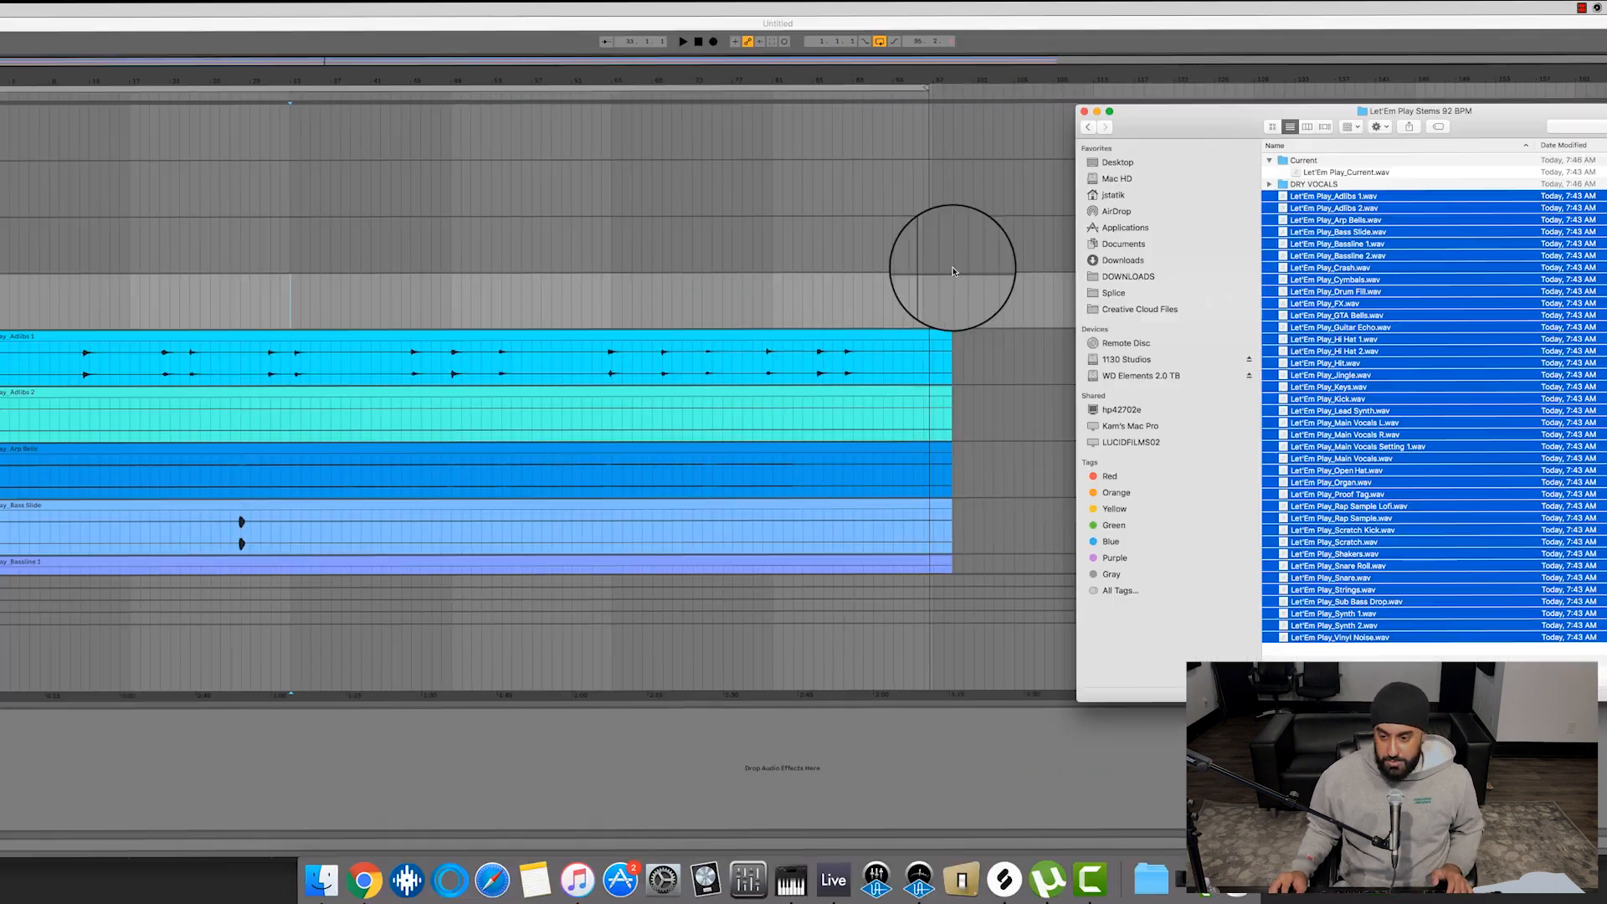
{"action": "left_click", "coordinate": [1358, 172]}
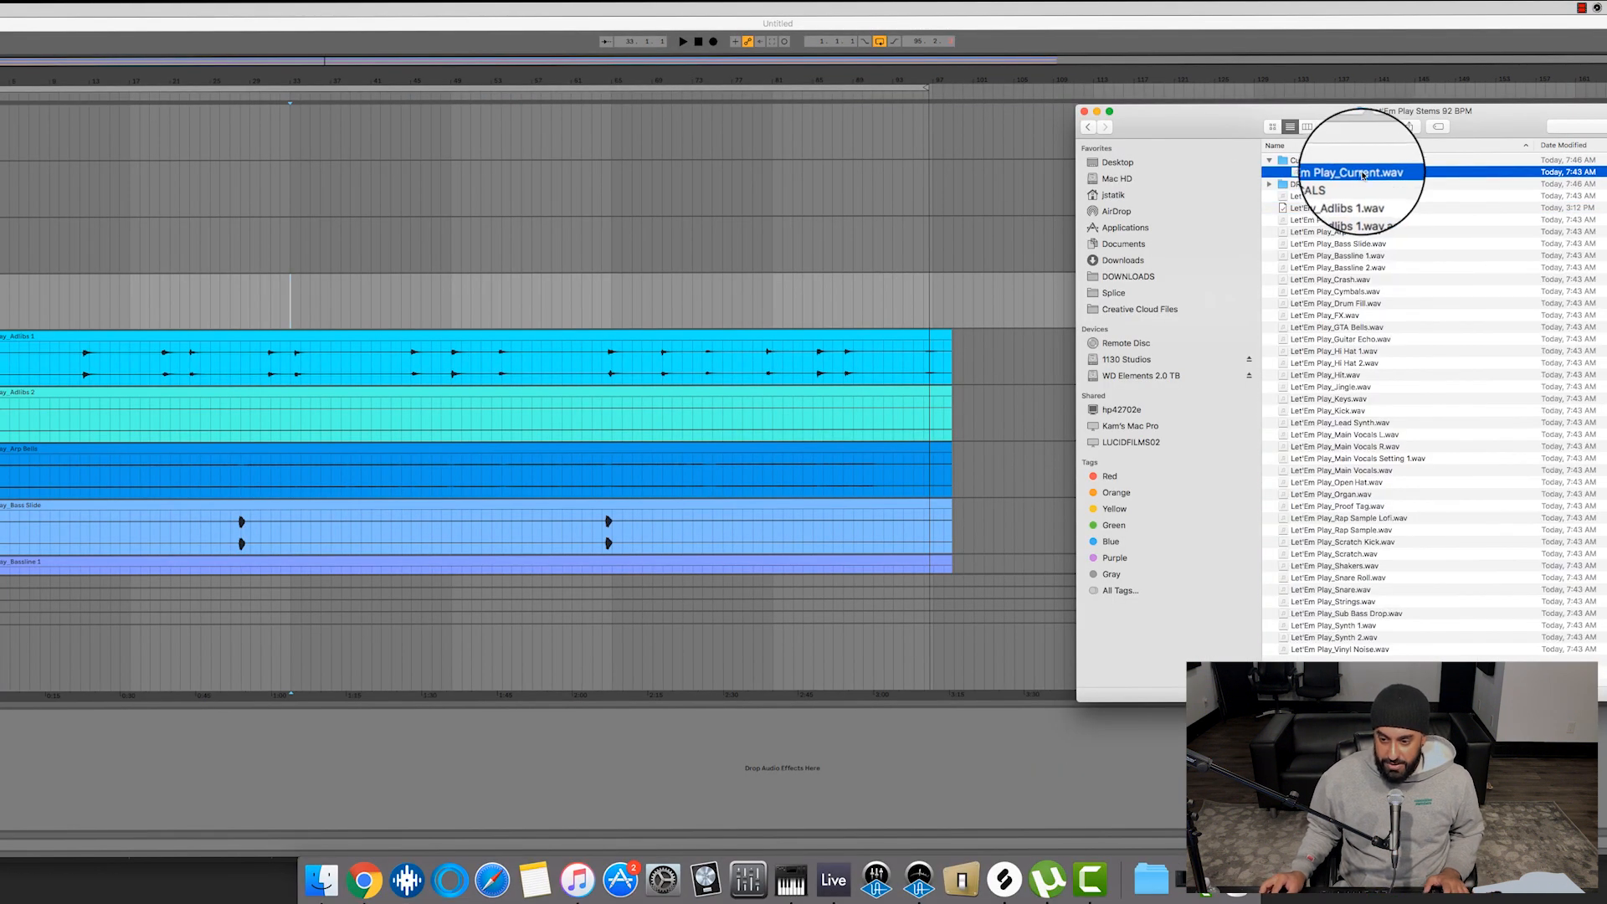
{"action": "mouse_move", "coordinate": [1358, 172]}
{"action": "left_mouse_down"}
{"action": "mouse_move", "coordinate": [48, 272]}
{"action": "mouse_move", "coordinate": [272, 298]}
{"action": "left_mouse_up"}
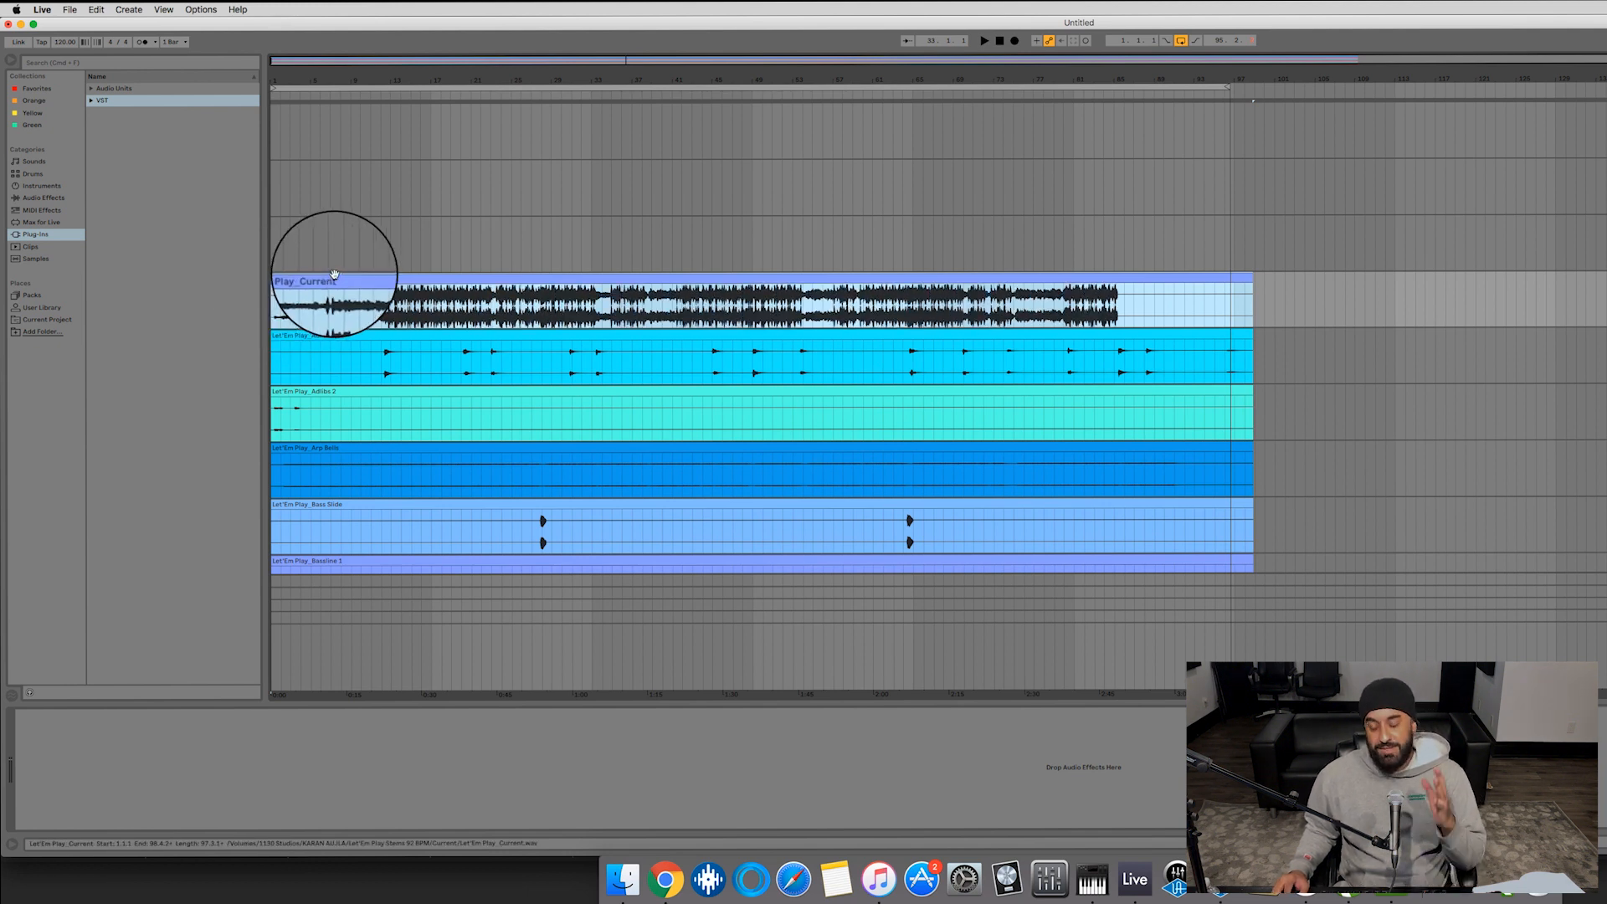
- Set the project tempo to 92 BPM and shorten the arrangement loop to the end of the stem clips
{"action": "key", "text": "super+Tab"}
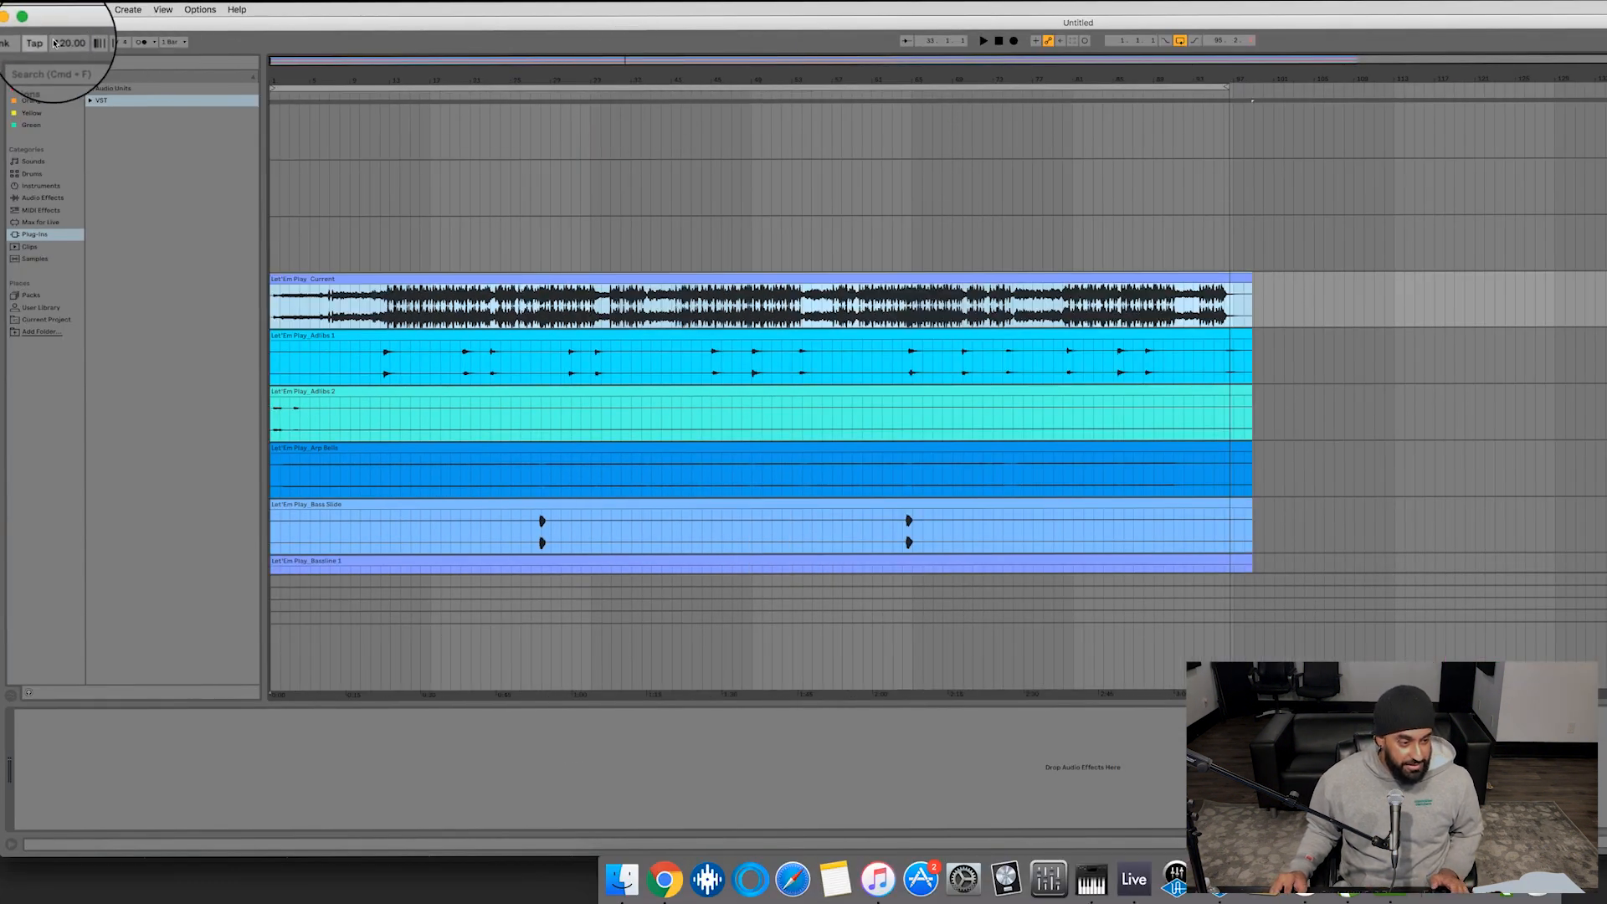
{"action": "left_click", "coordinate": [57, 42]}
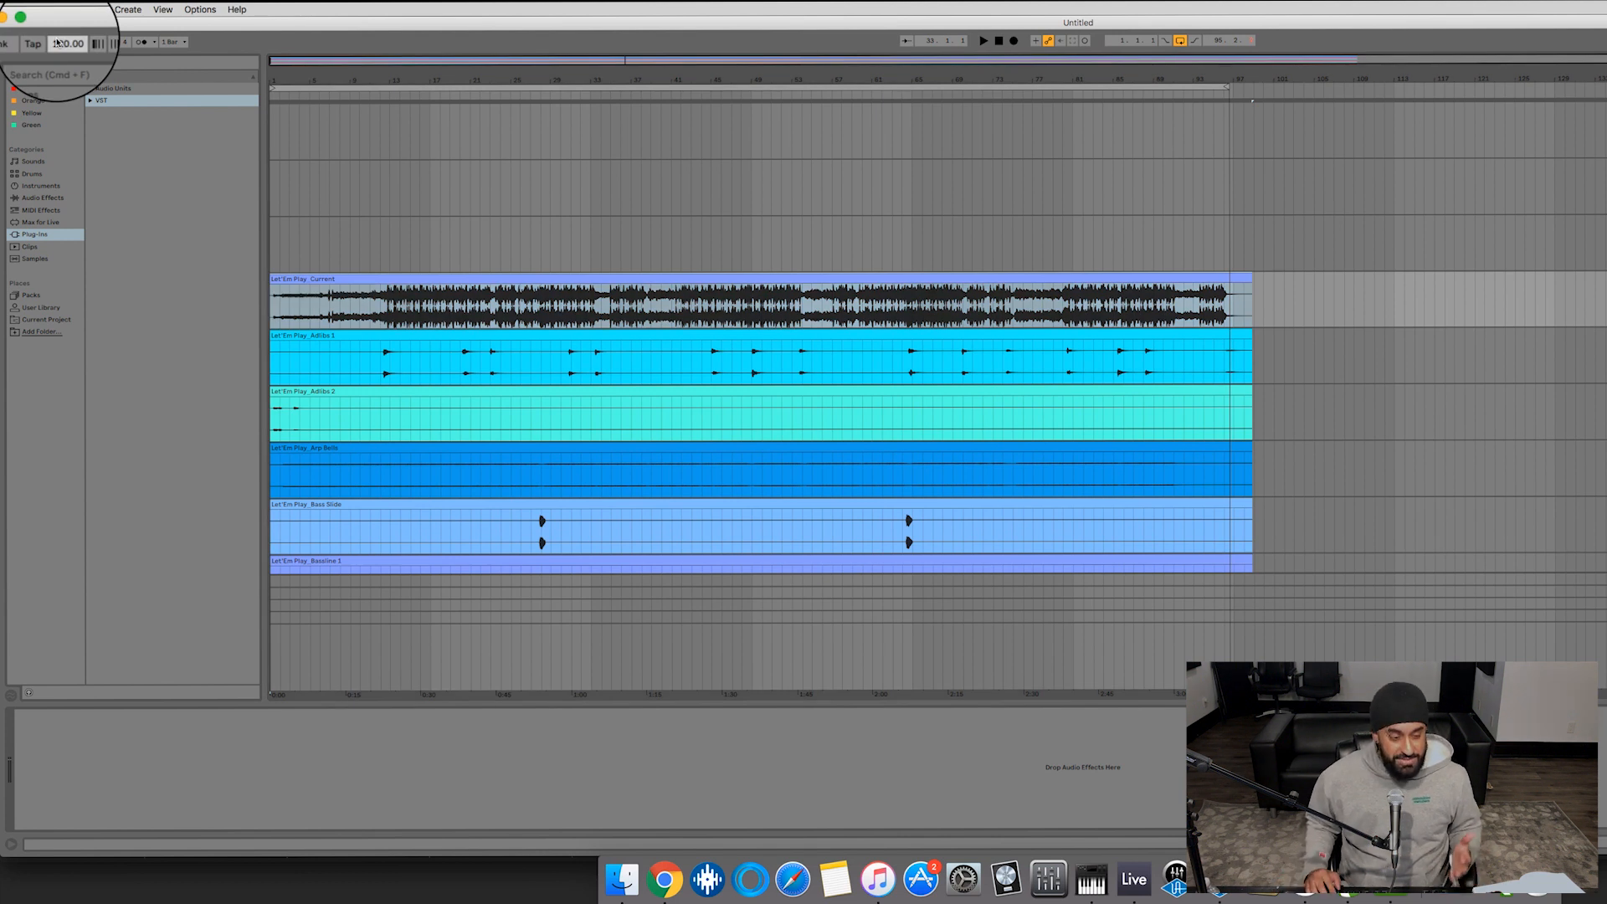
{"action": "type", "text": "92"}
{"action": "key", "text": "Return"}
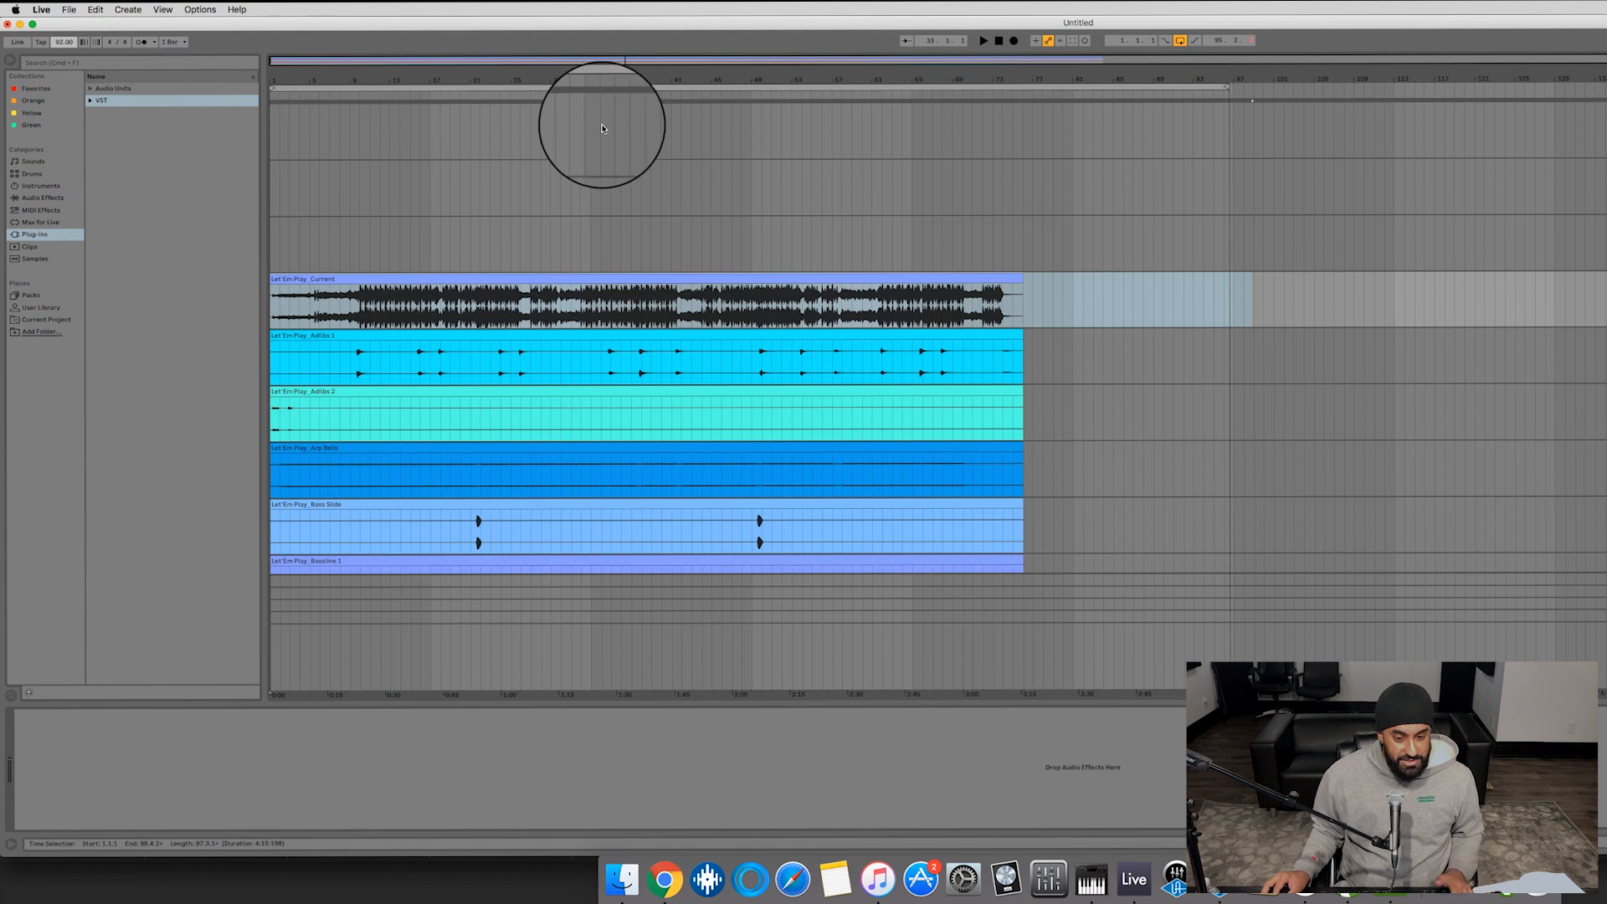
{"action": "left_click", "coordinate": [602, 128]}
{"action": "left_click_drag", "start_coordinate": [1224, 84], "coordinate": [1022, 120]}
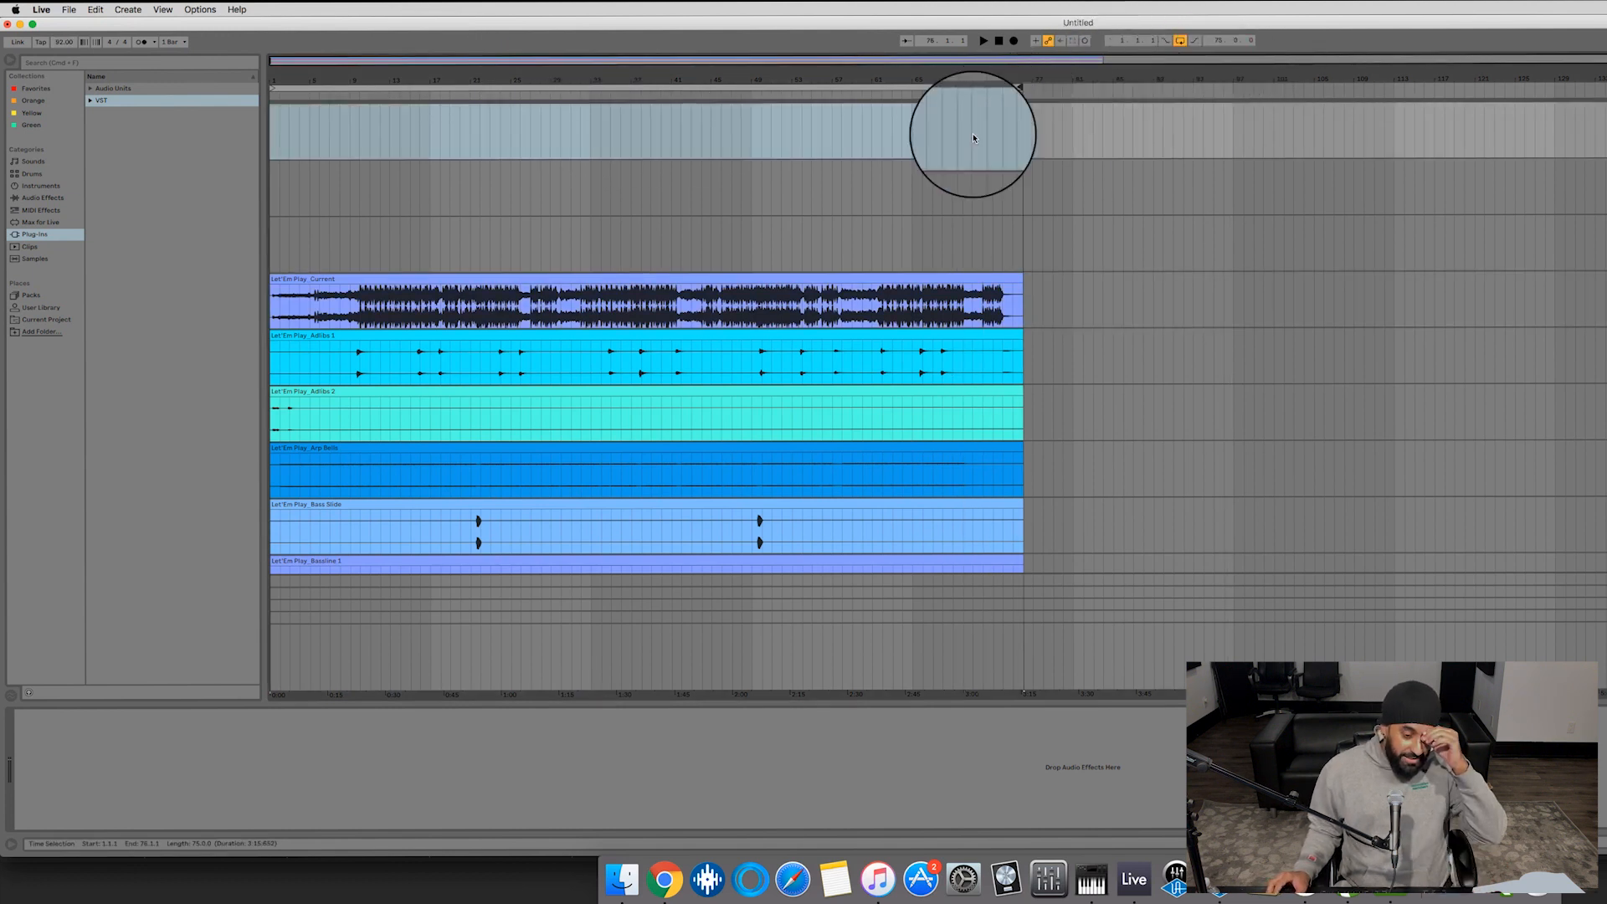
{"action": "left_click", "coordinate": [352, 241]}
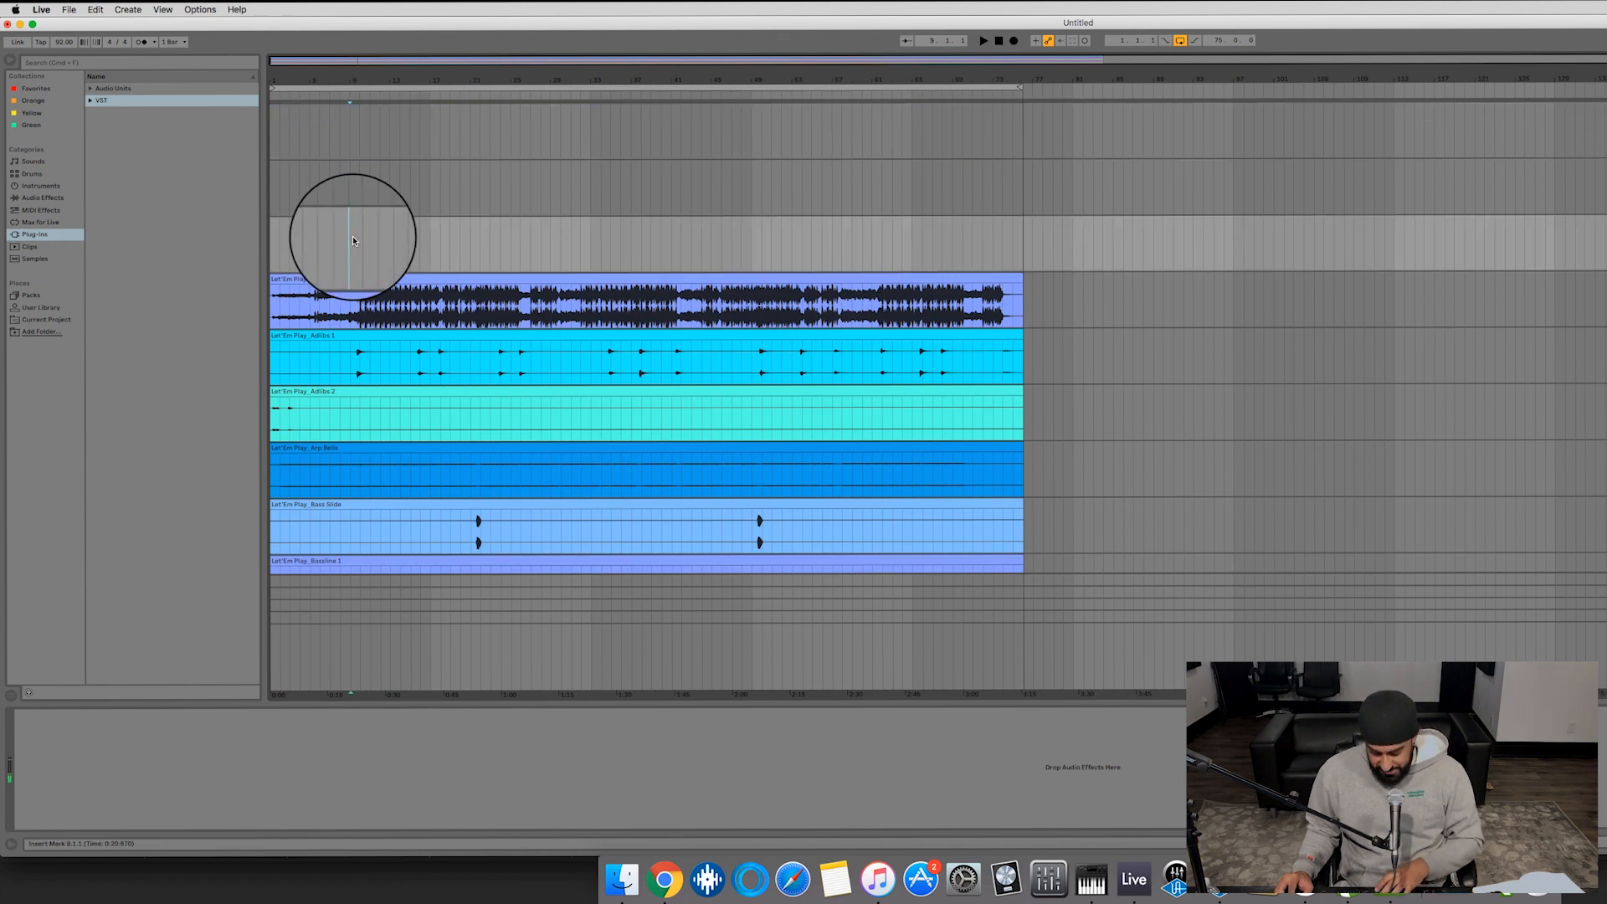
{"action": "key", "text": "plus"}
{"action": "key", "text": "plus"}
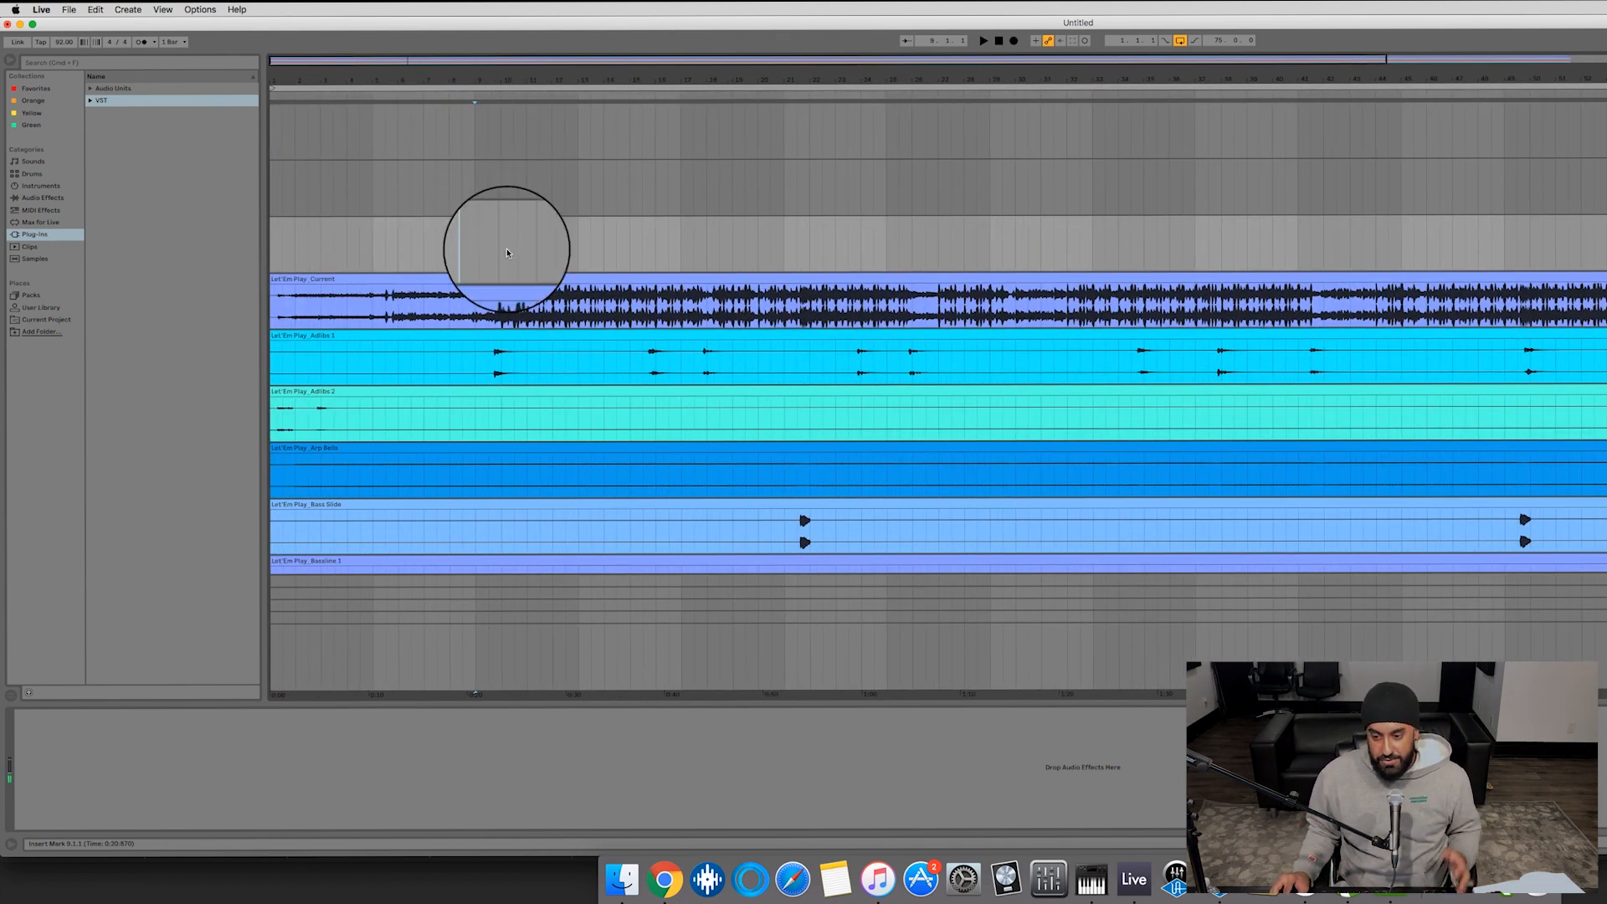
{"action": "key", "text": "super+Tab"}
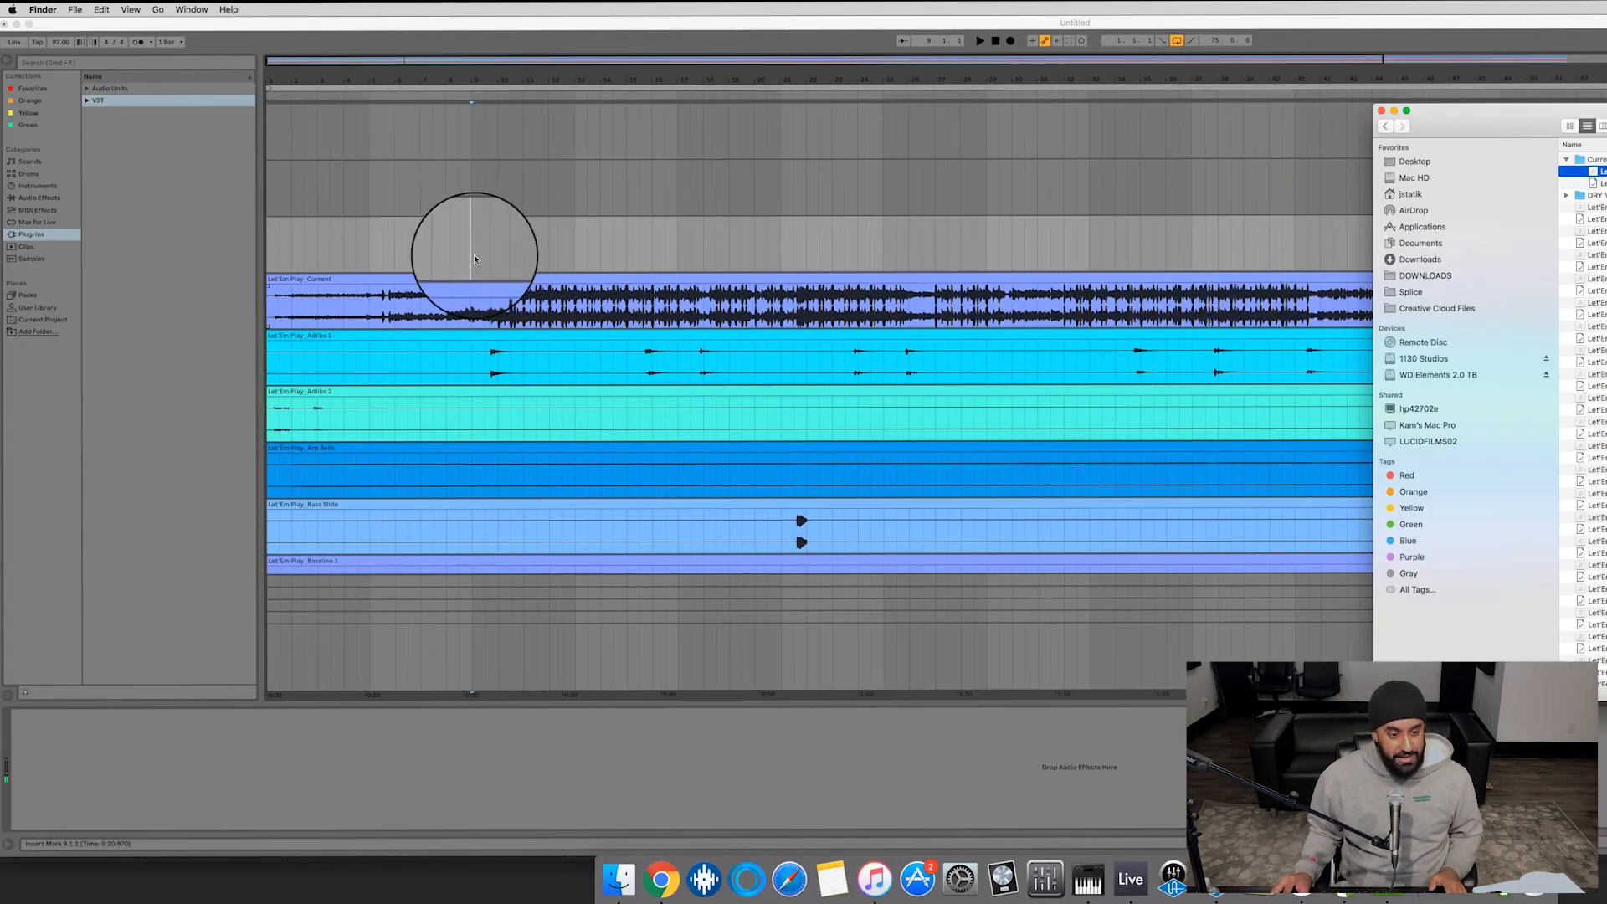
{"action": "left_click", "coordinate": [472, 244]}
{"action": "left_click", "coordinate": [483, 243]}
{"action": "key", "text": "minus"}
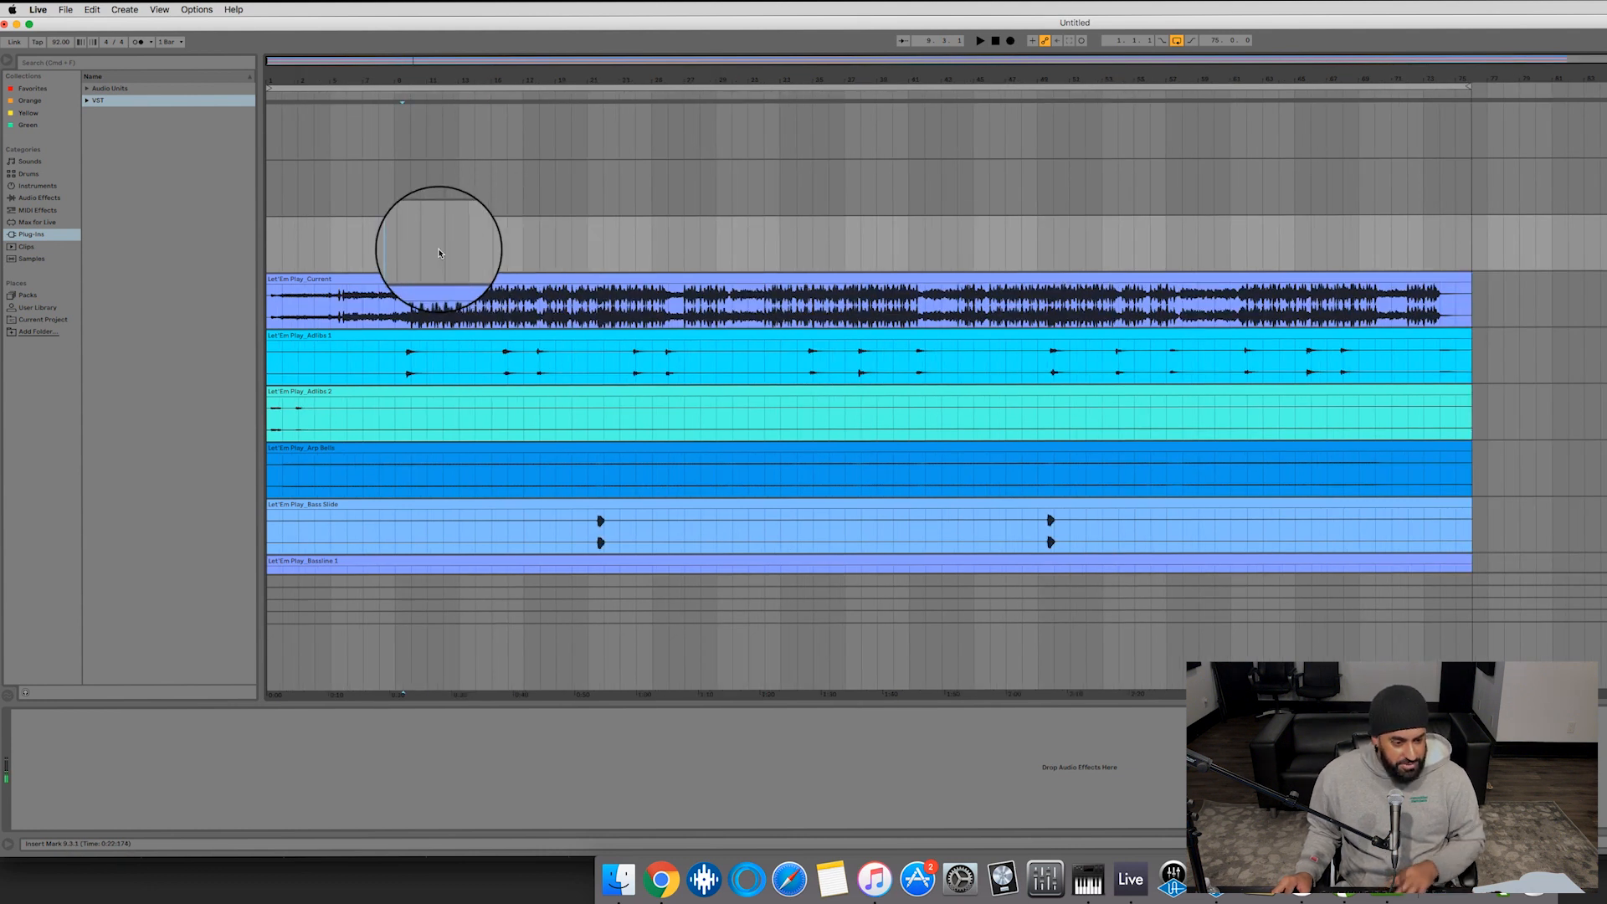
- Add an EQ Eight audio effect to the MIC track
{"action": "left_click", "coordinate": [404, 248]}
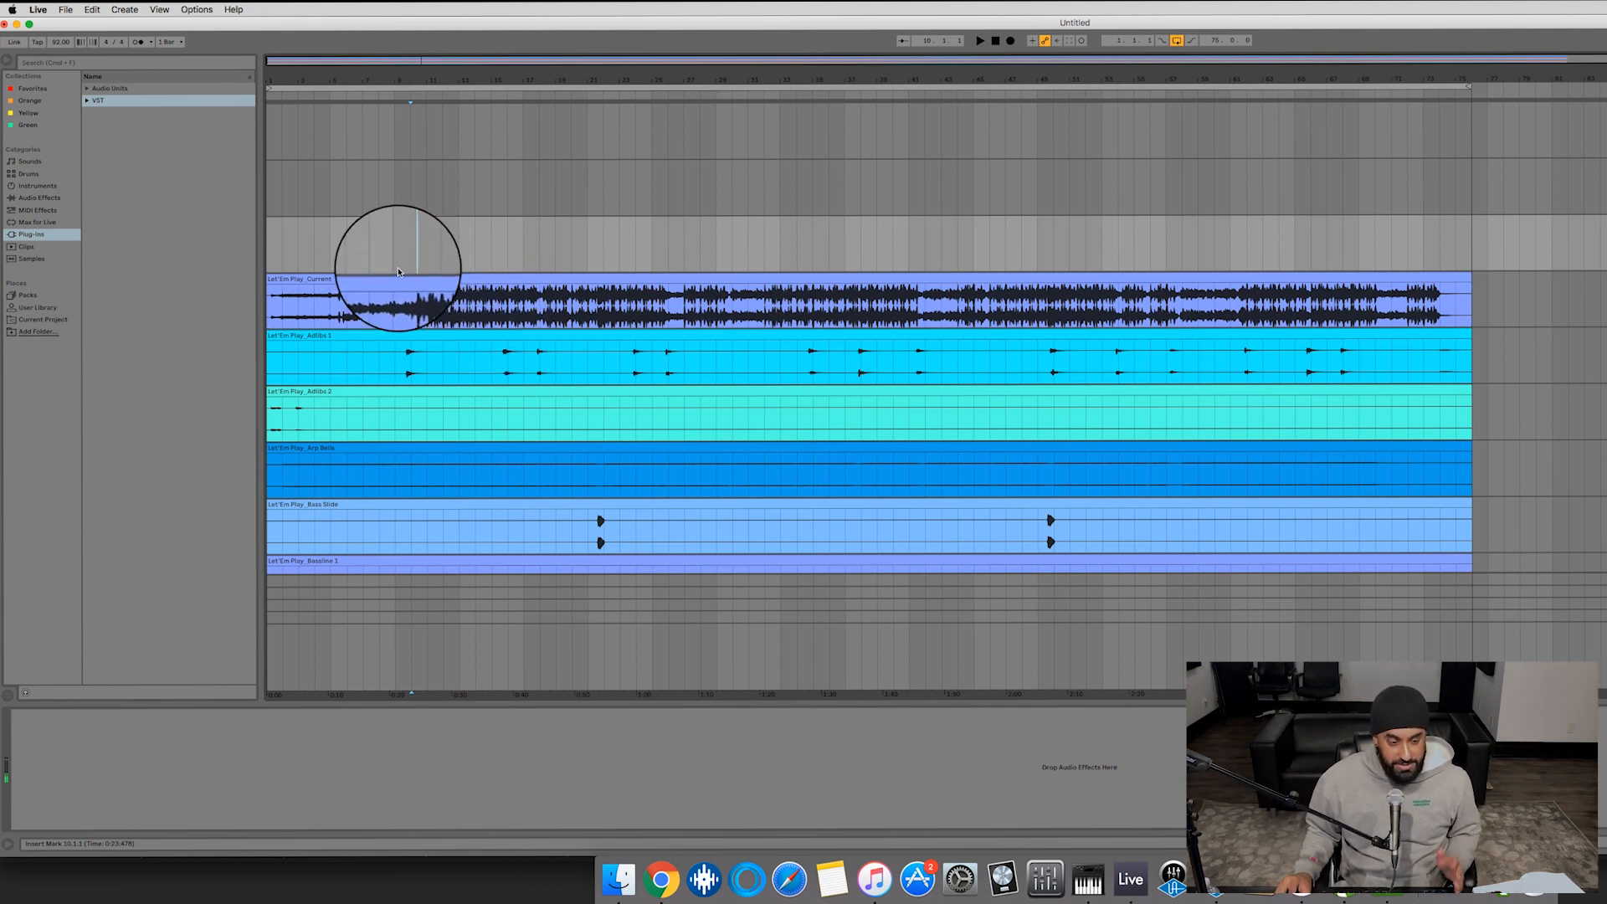
{"action": "left_click", "coordinate": [37, 197]}
{"action": "left_click", "coordinate": [119, 258]}
{"action": "left_click_drag", "start_coordinate": [120, 258], "coordinate": [393, 366]}
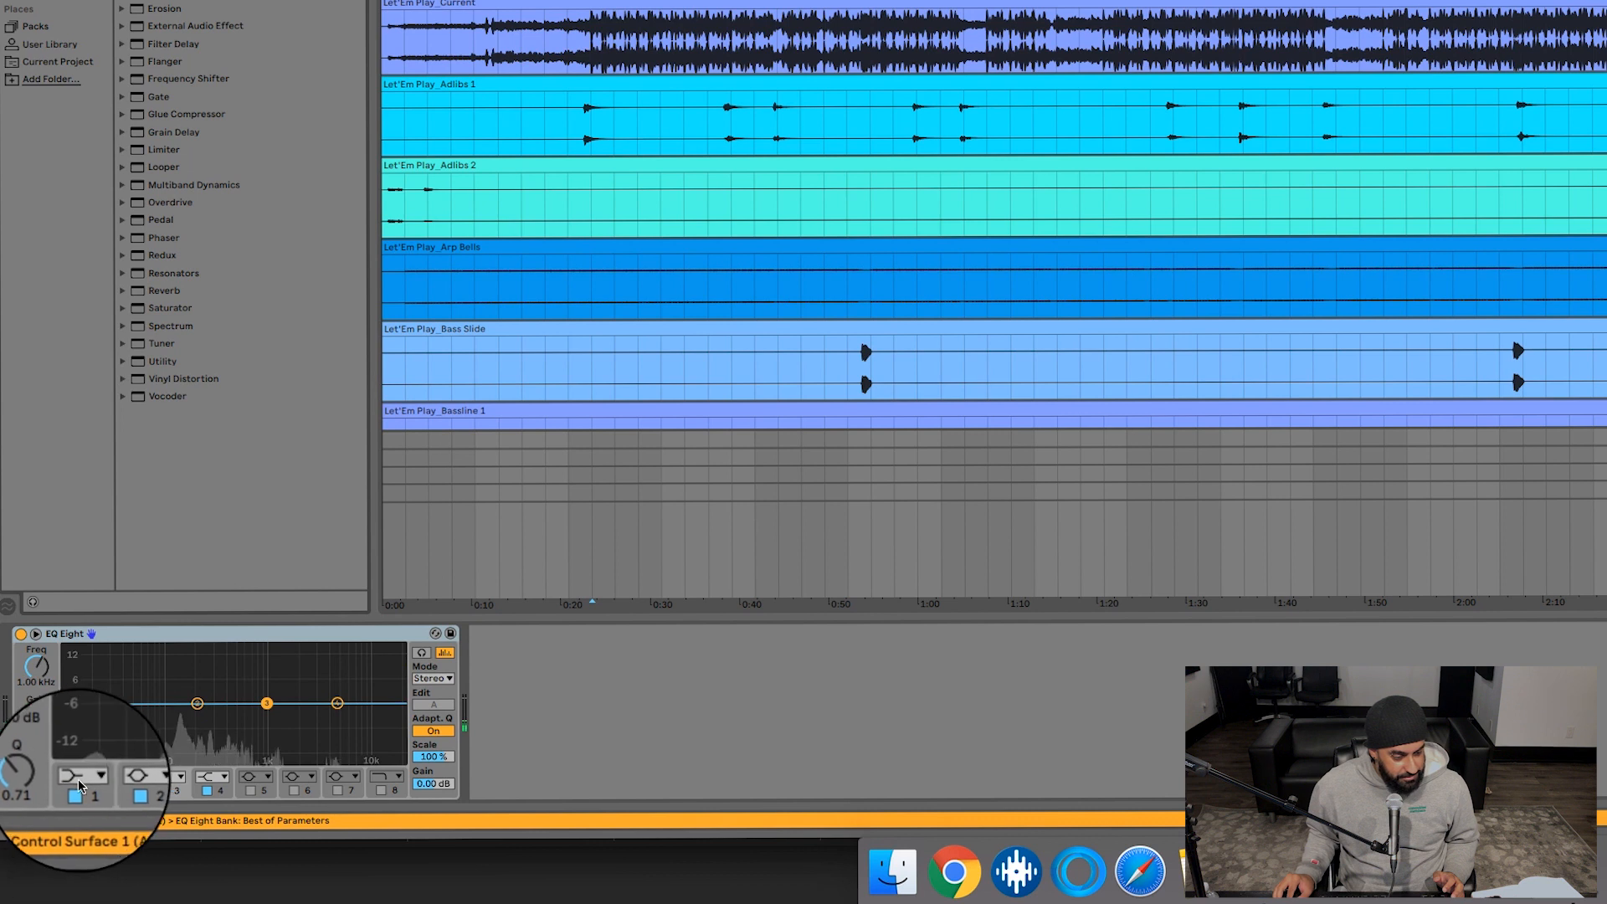
- Make EQ band 1 a low cut at about 188 Hz and lower band 2 by about 2.1 dB near 190 Hz
{"action": "left_click", "coordinate": [79, 782]}
{"action": "left_click", "coordinate": [79, 799]}
{"action": "left_click_drag", "start_coordinate": [167, 717], "coordinate": [187, 717]}
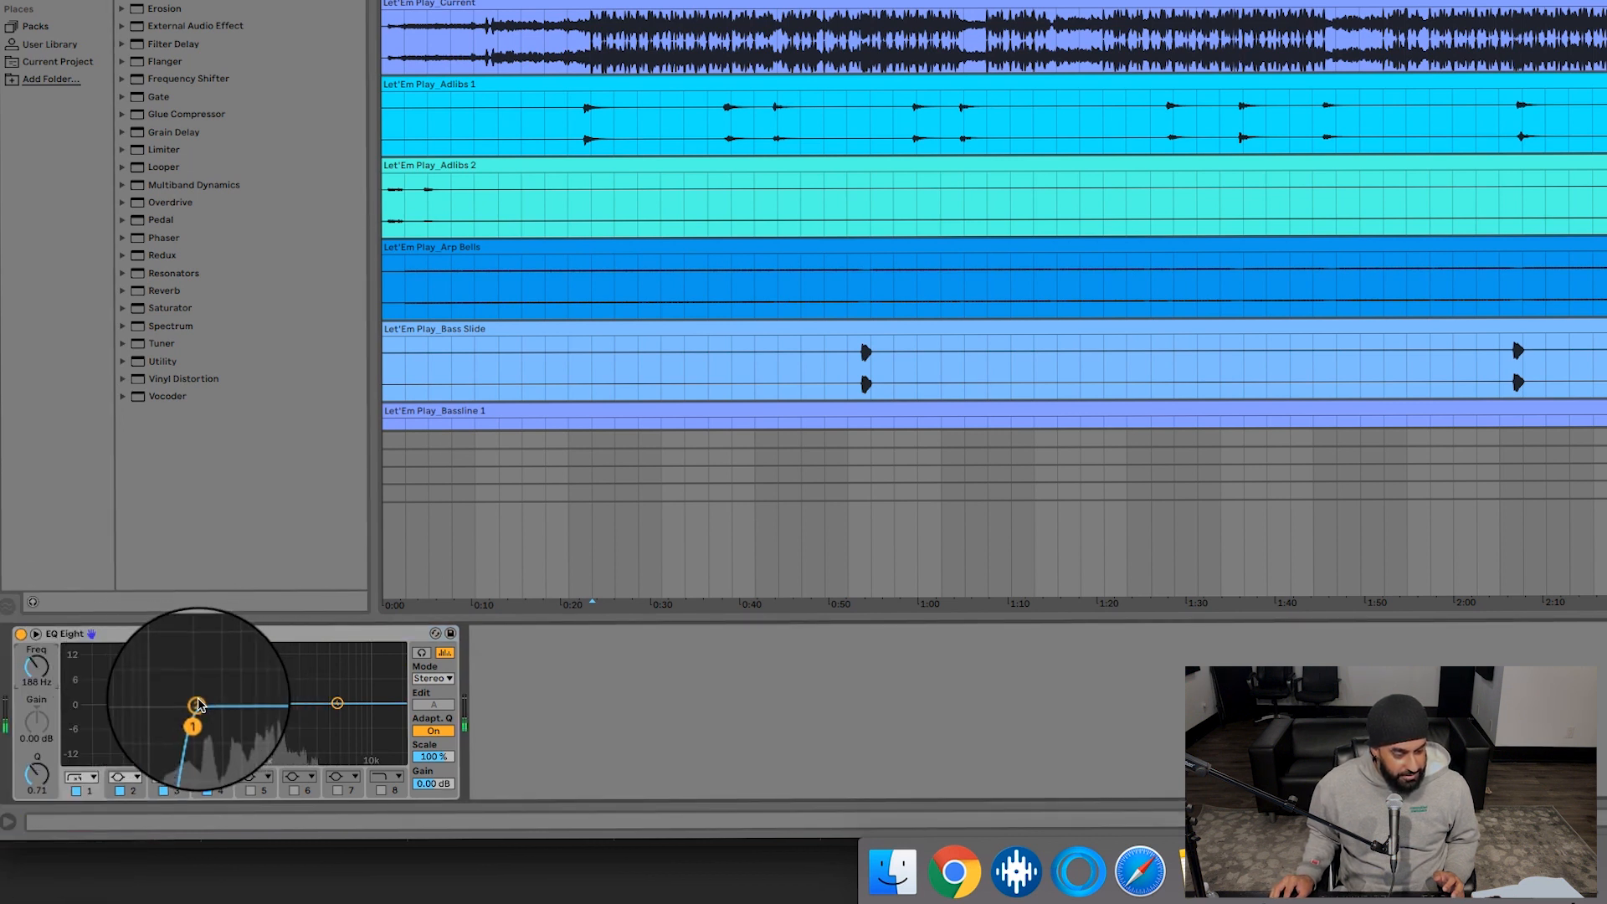
{"action": "left_click_drag", "start_coordinate": [197, 703], "coordinate": [187, 726]}
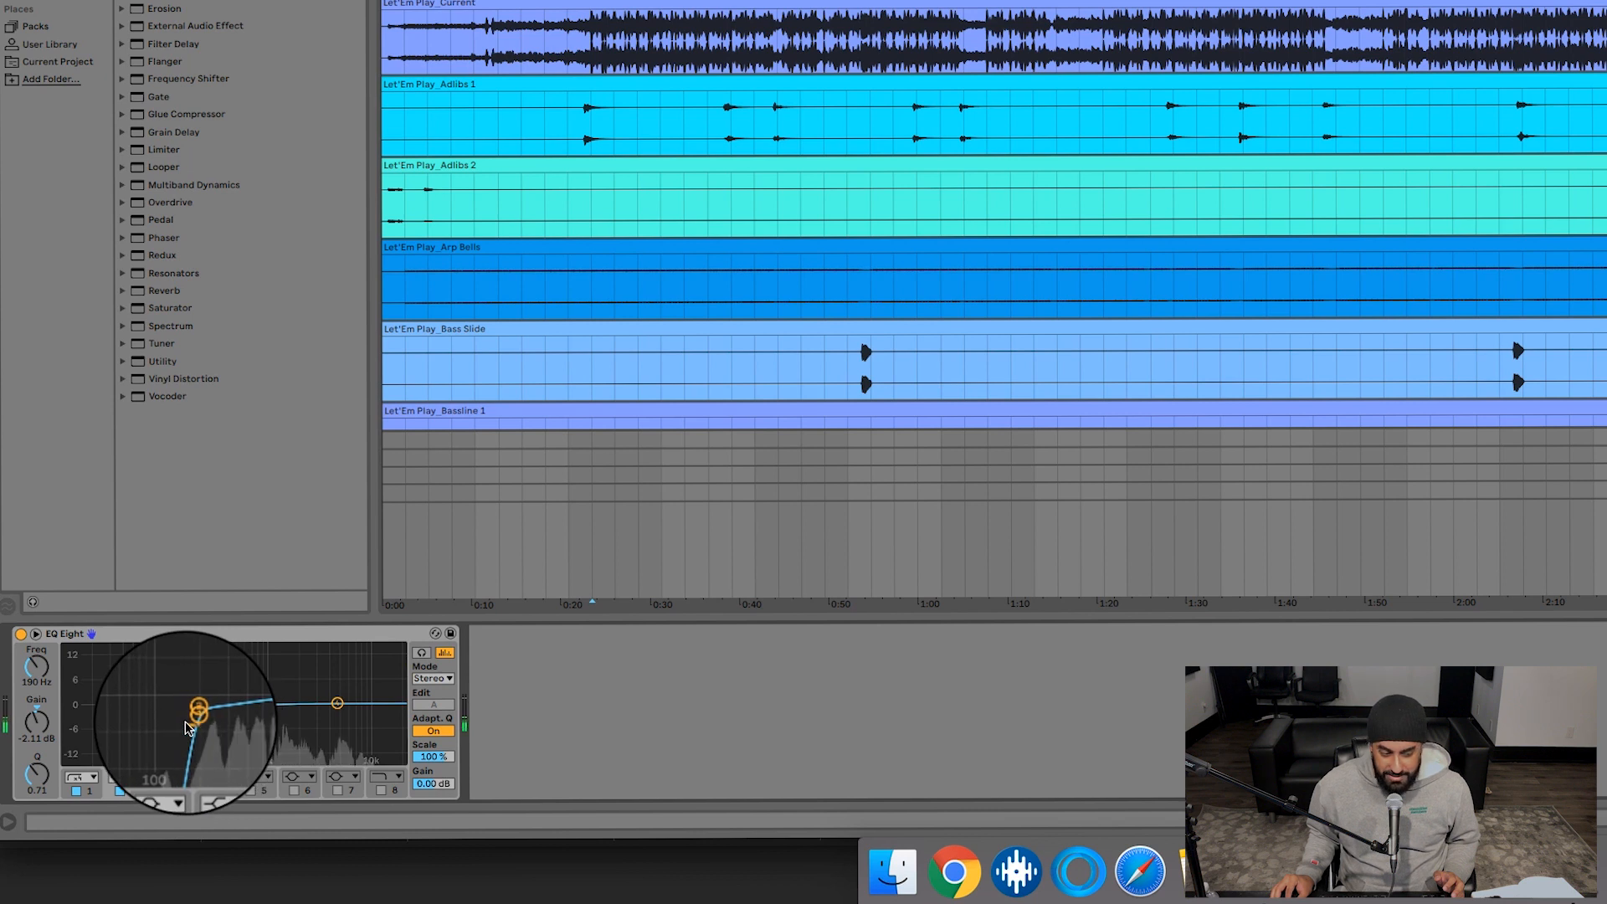
{"action": "left_click", "coordinate": [194, 717]}
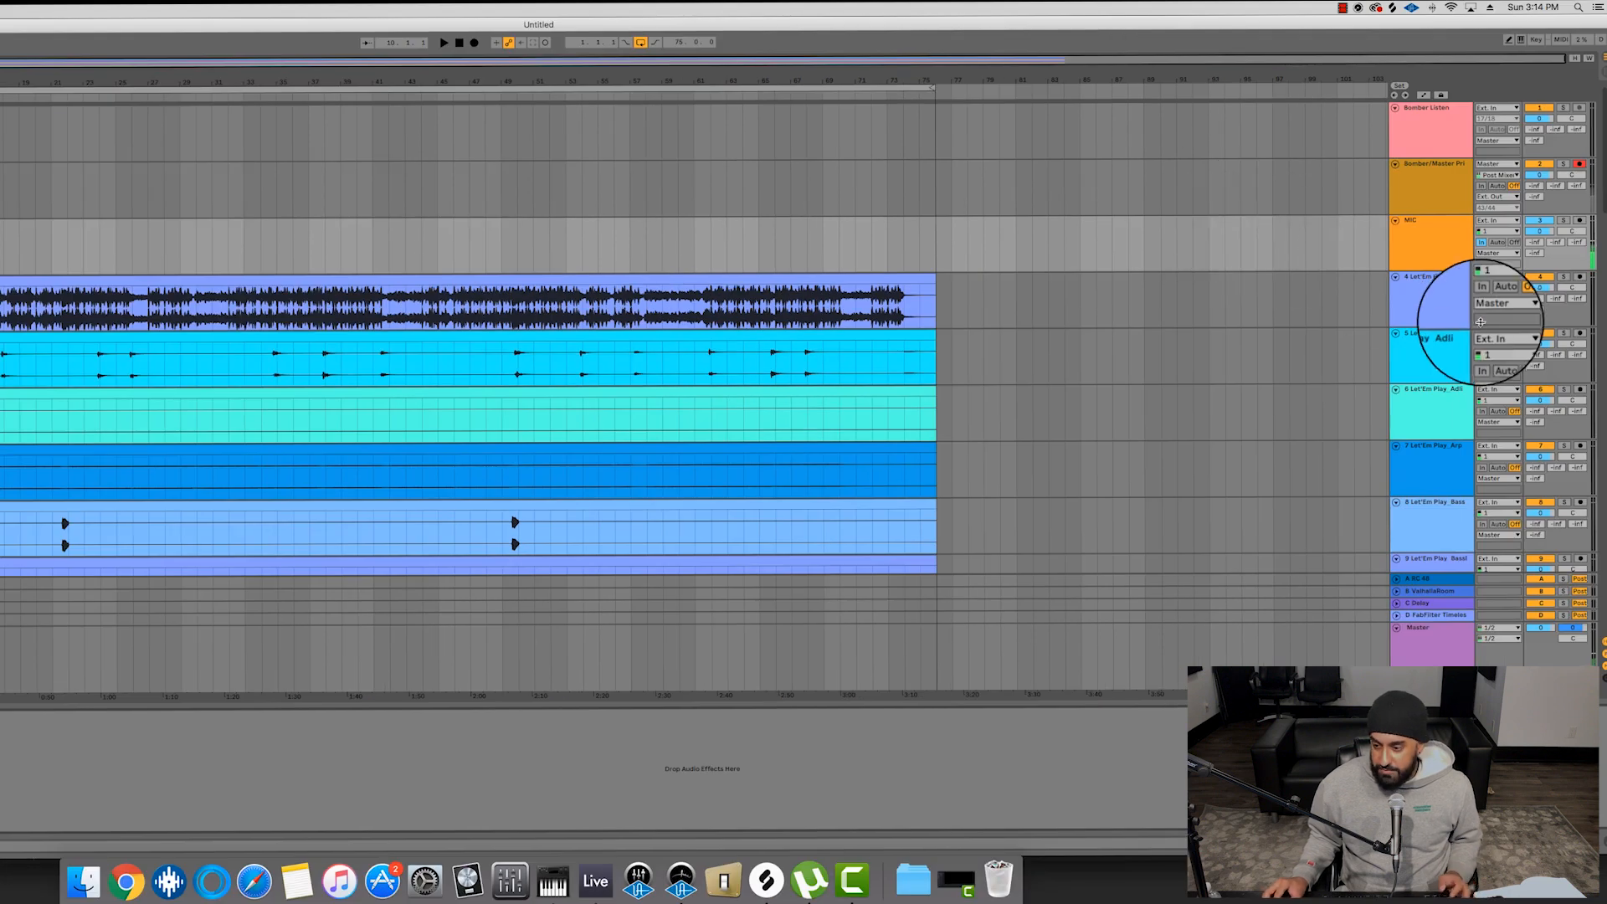
- Mute all the individual stem tracks together, leaving the two Bomber tracks, the MIC track and the Let'Em Play_Current track active
{"action": "left_click", "coordinate": [1425, 299]}
{"action": "scroll", "coordinate": [1425, 298], "scroll_direction": "down", "scroll_amount": 15}
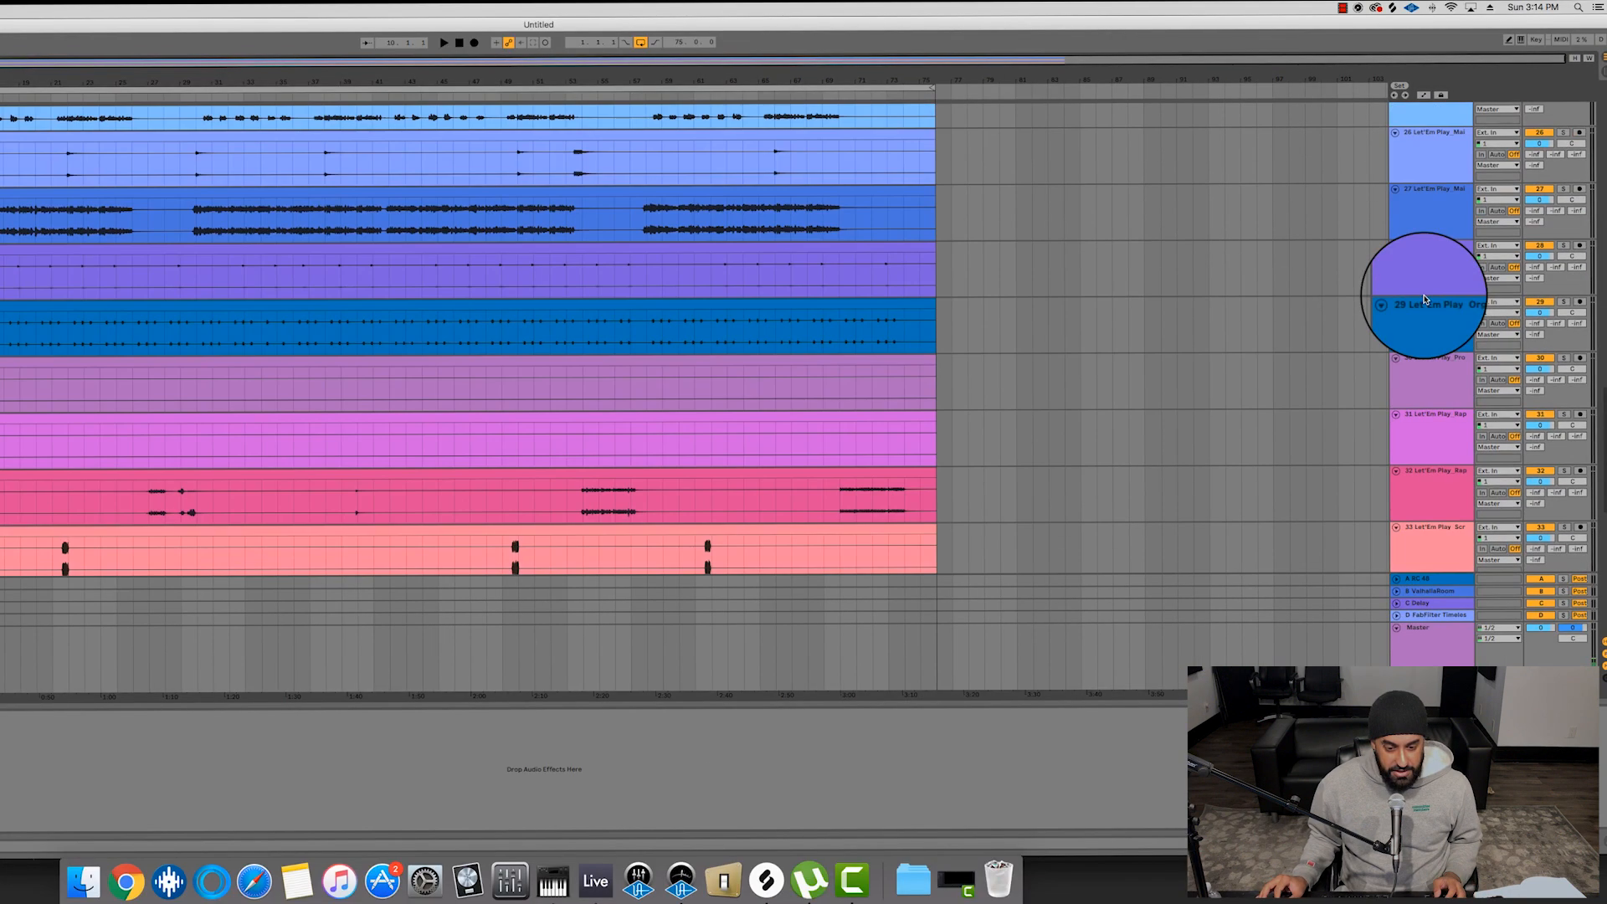
{"action": "scroll", "coordinate": [1425, 299], "scroll_direction": "up", "scroll_amount": 15}
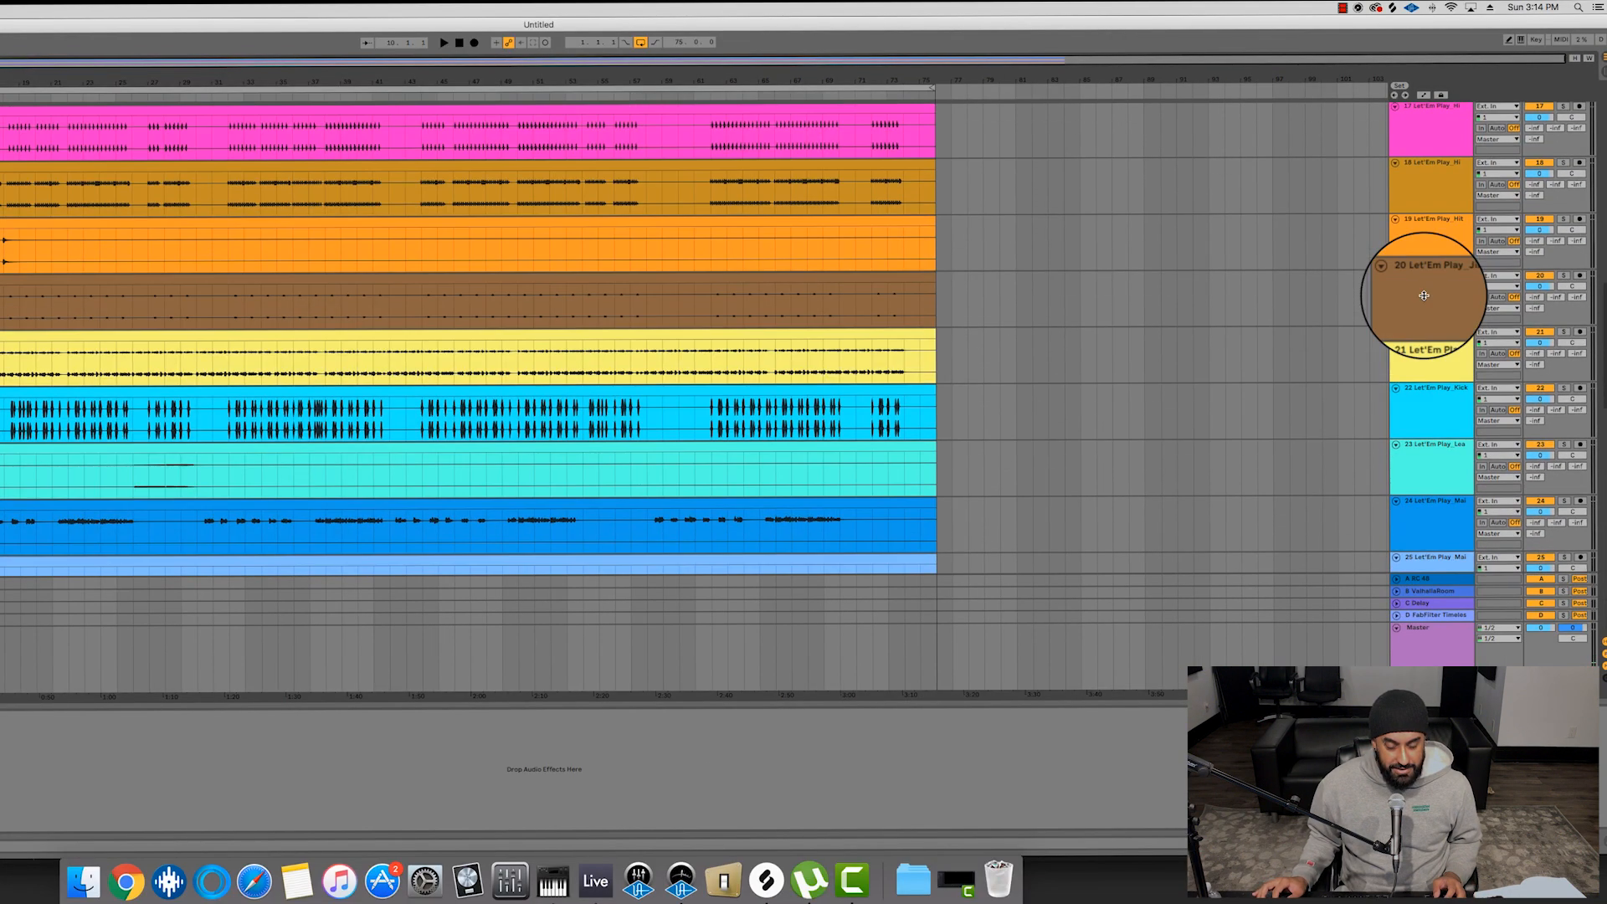
{"action": "scroll", "coordinate": [1425, 299], "scroll_direction": "up", "scroll_amount": 4}
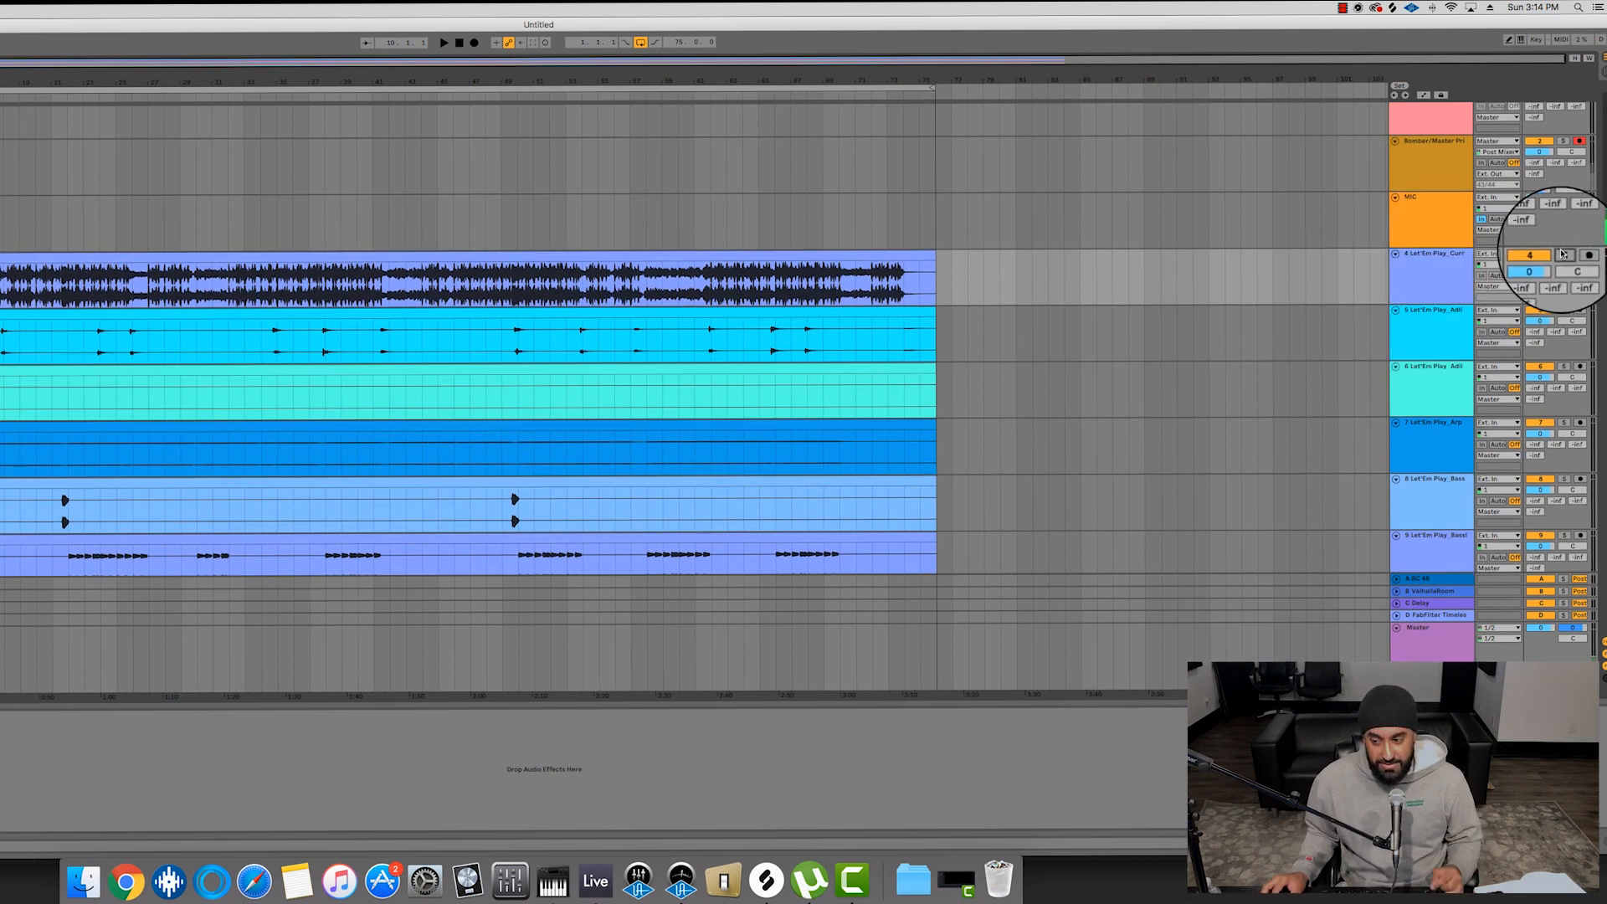
{"action": "left_click", "coordinate": [1434, 331]}
{"action": "key", "text": "super+a"}
{"action": "left_click", "coordinate": [1450, 124], "text": "super"}
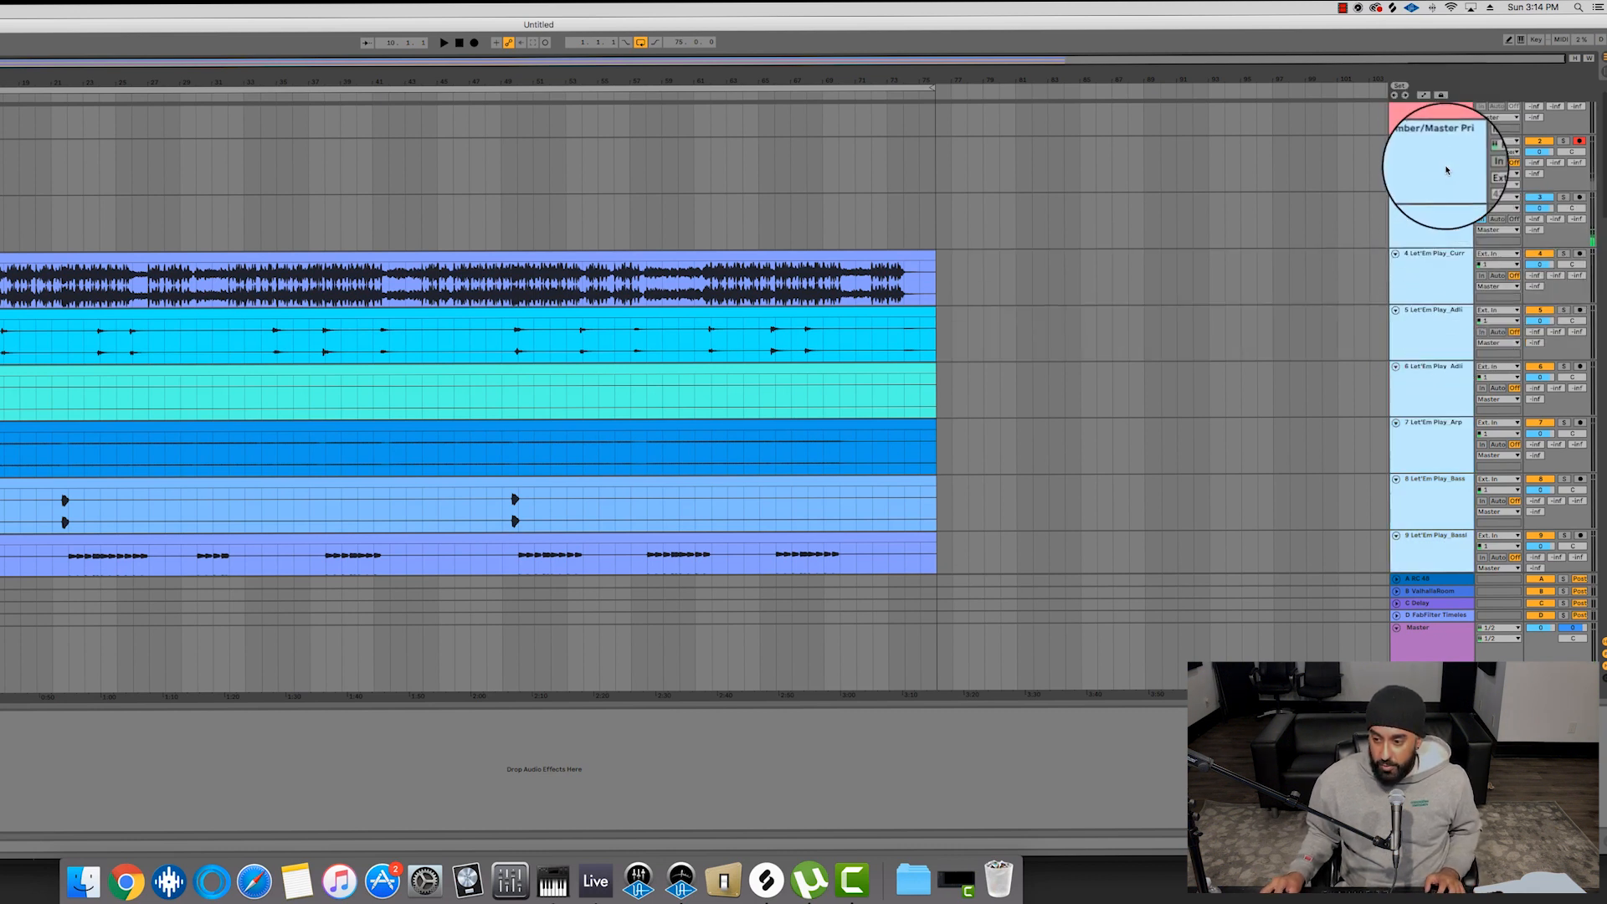
{"action": "left_click", "coordinate": [1446, 167], "text": "super"}
{"action": "left_click", "coordinate": [1445, 231], "text": "super"}
{"action": "left_click", "coordinate": [1438, 281], "text": "super"}
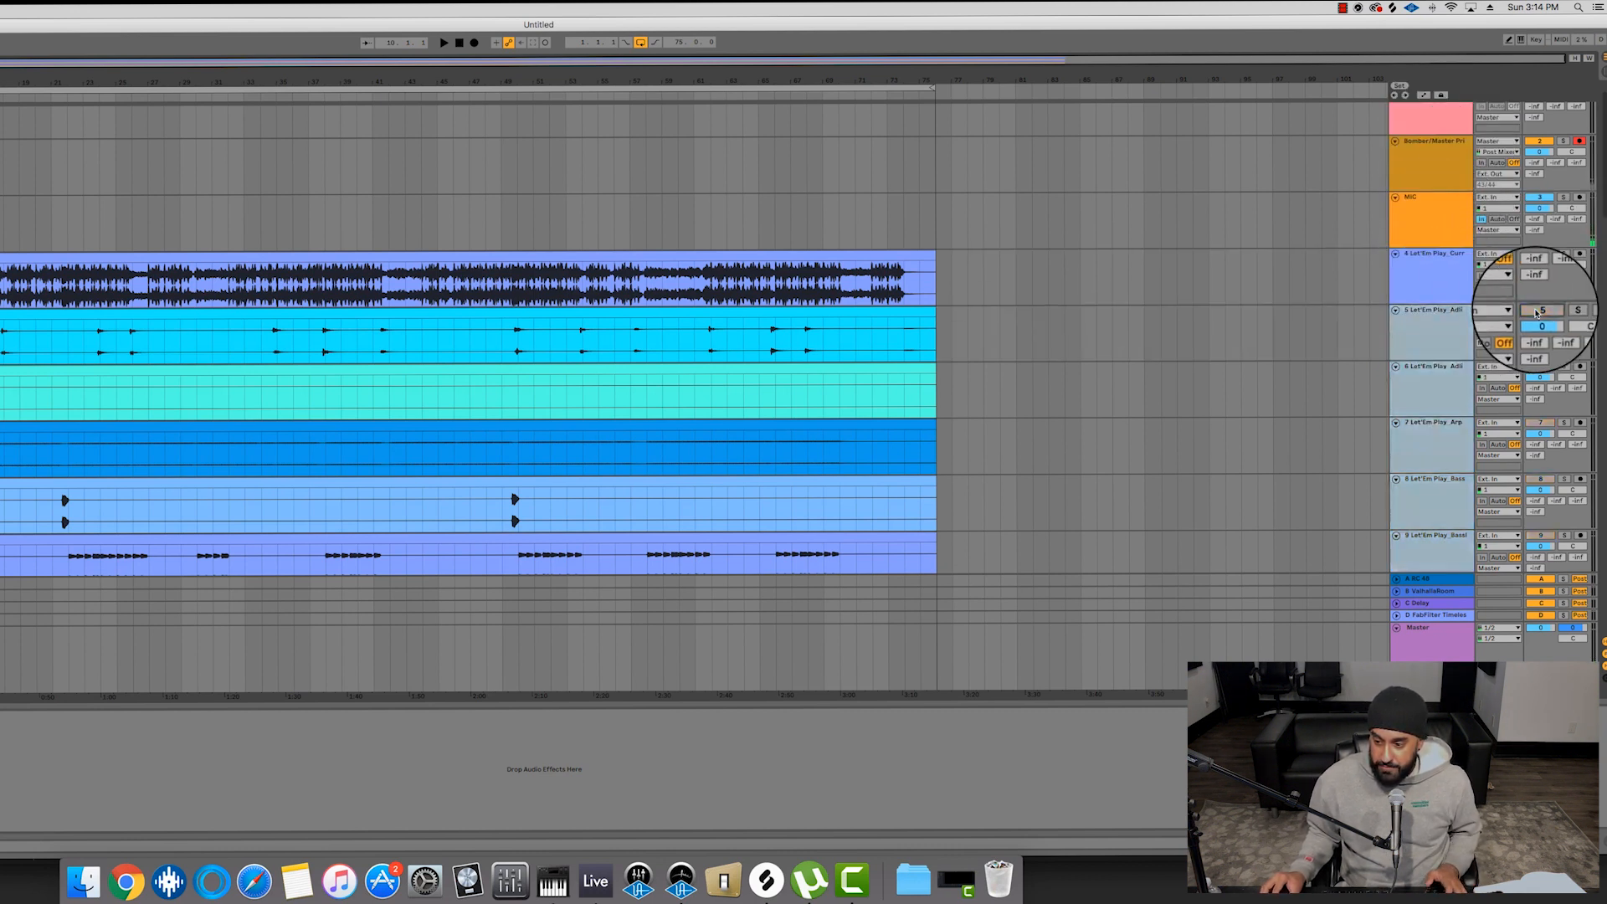
- Play the Let'Em Play_Current reference clip and switch the MIC track's input monitoring to Off
{"action": "left_click", "coordinate": [663, 253]}
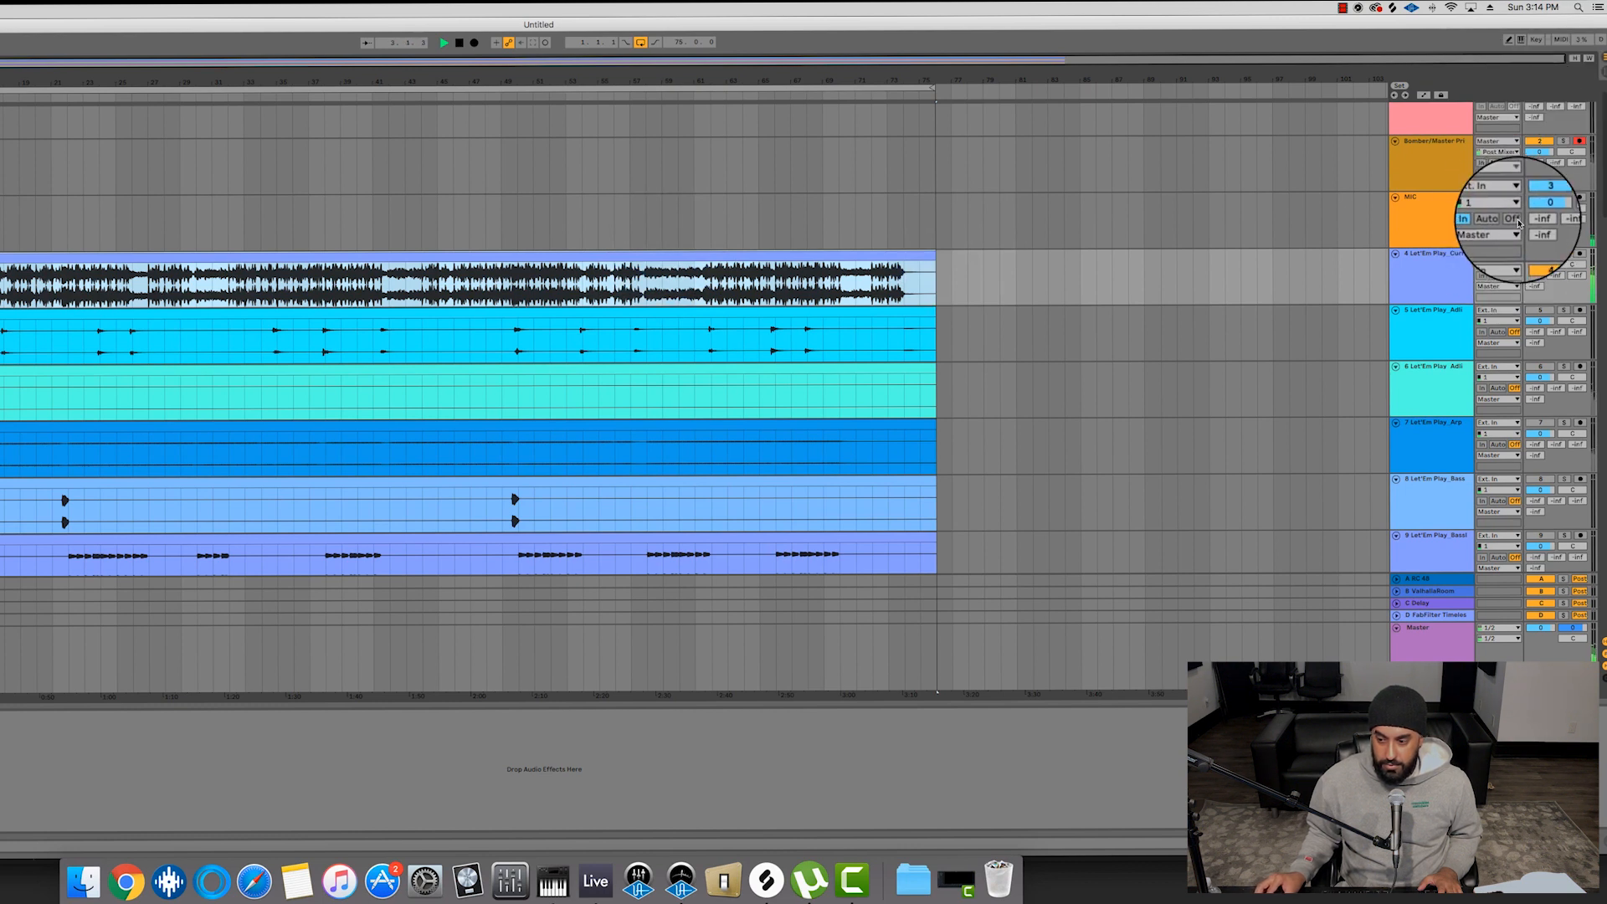
{"action": "left_click", "coordinate": [1515, 221]}
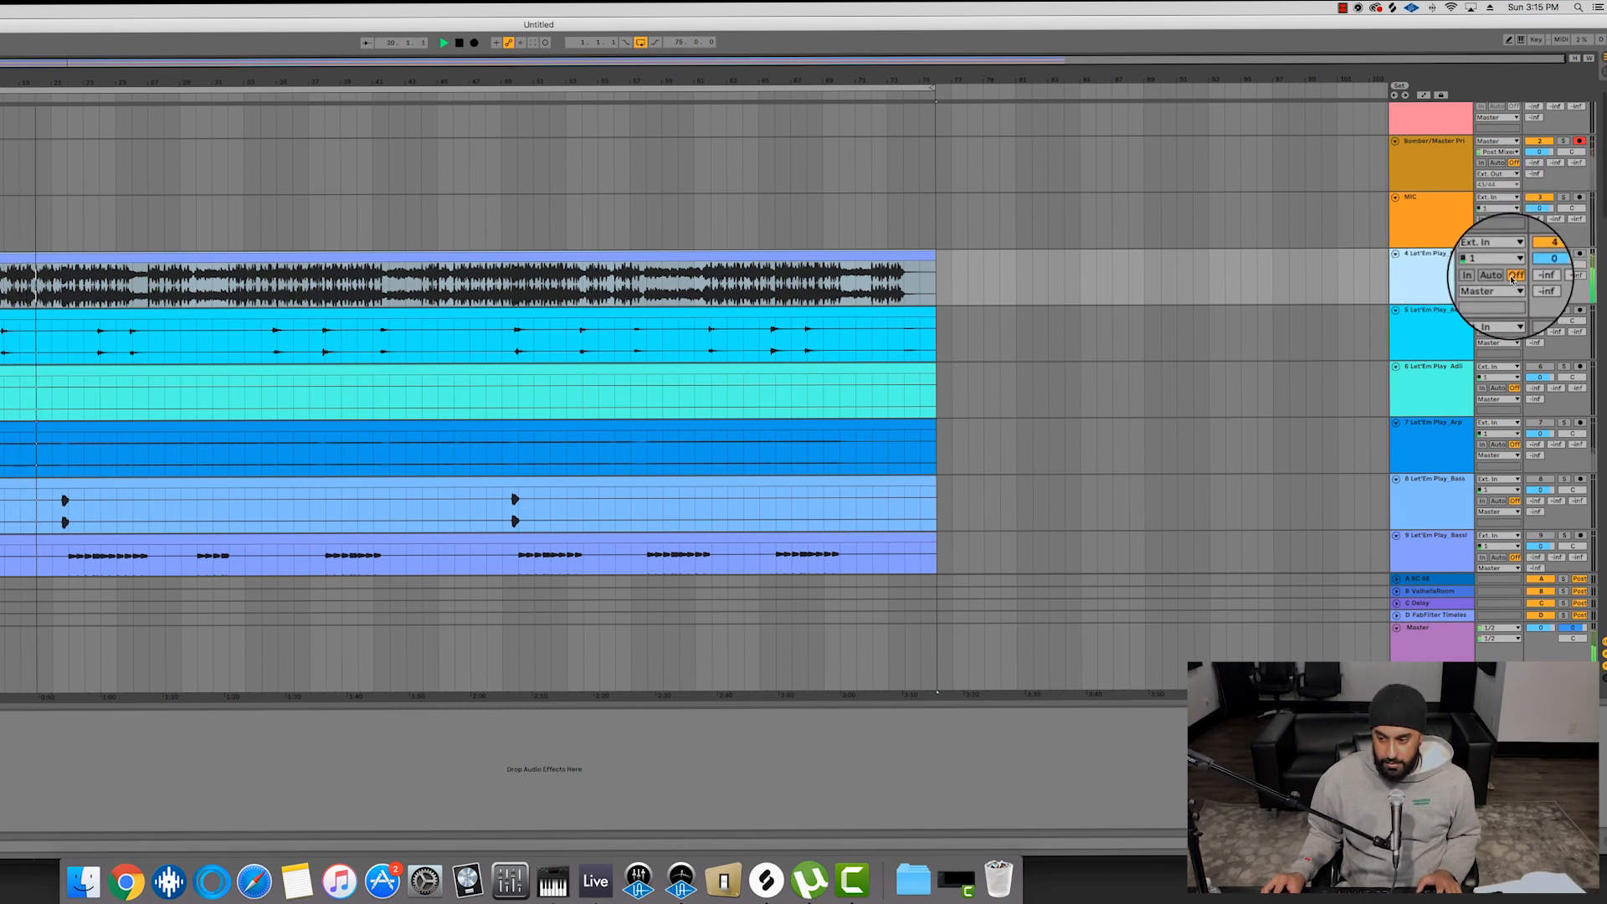
- Set the MIC track's input monitoring to In and lower the reference track and all stem tracks together to a volume of -10 dB
{"action": "left_click", "coordinate": [1481, 220]}
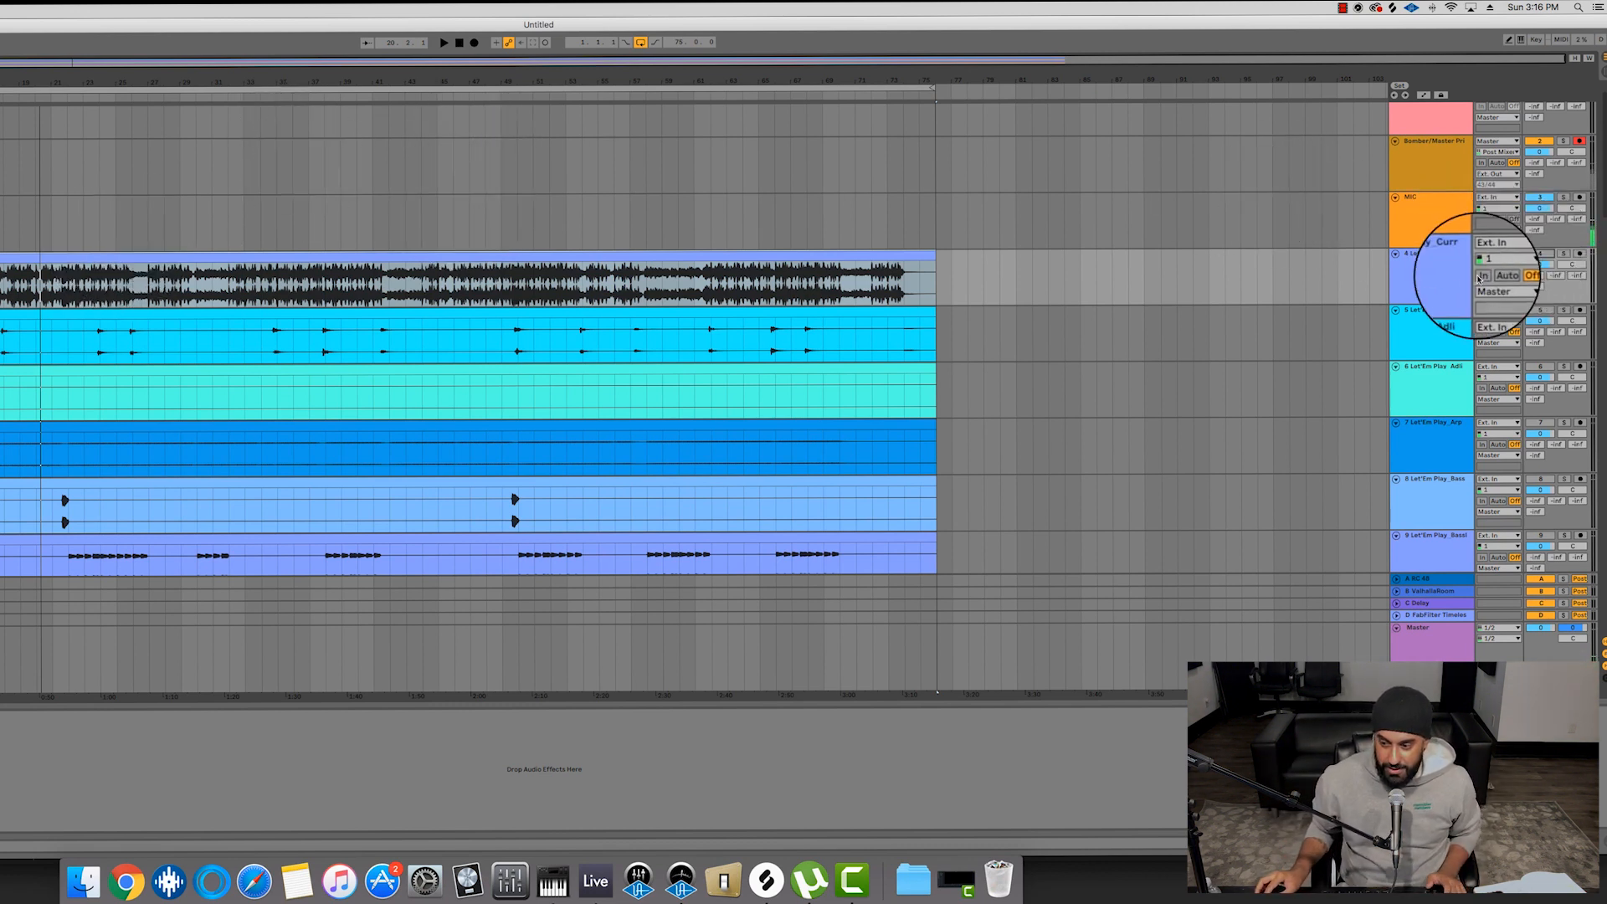
{"action": "scroll", "coordinate": [1427, 272], "scroll_direction": "down", "scroll_amount": 5}
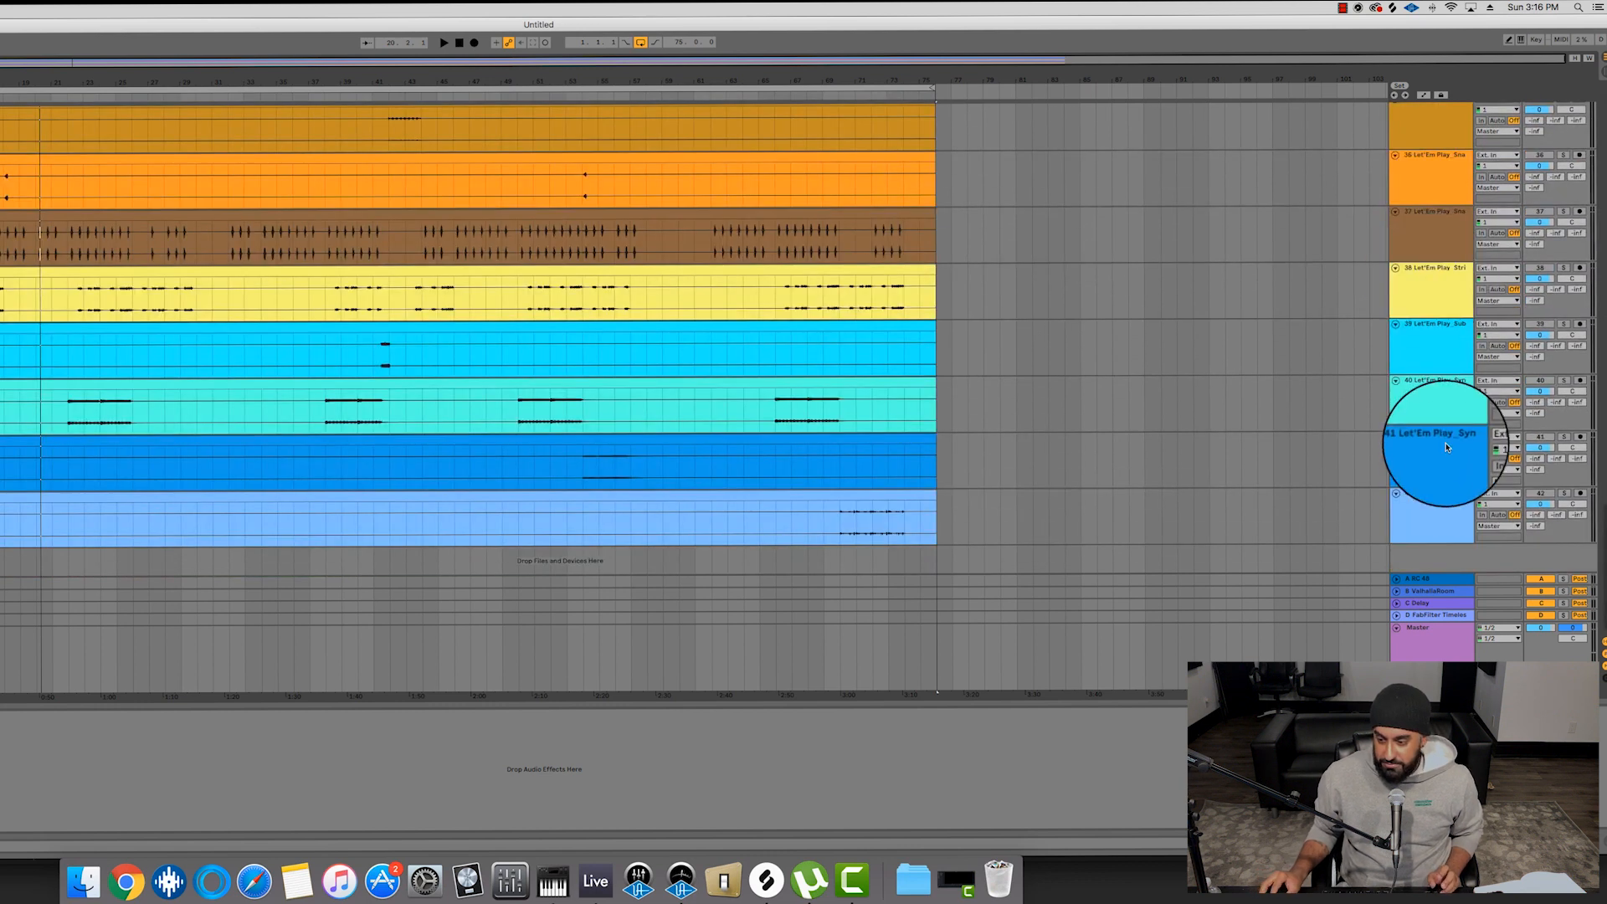
{"action": "scroll", "coordinate": [1436, 506], "scroll_direction": "down", "scroll_amount": 5}
{"action": "scroll", "coordinate": [1437, 505], "scroll_direction": "up", "scroll_amount": 10}
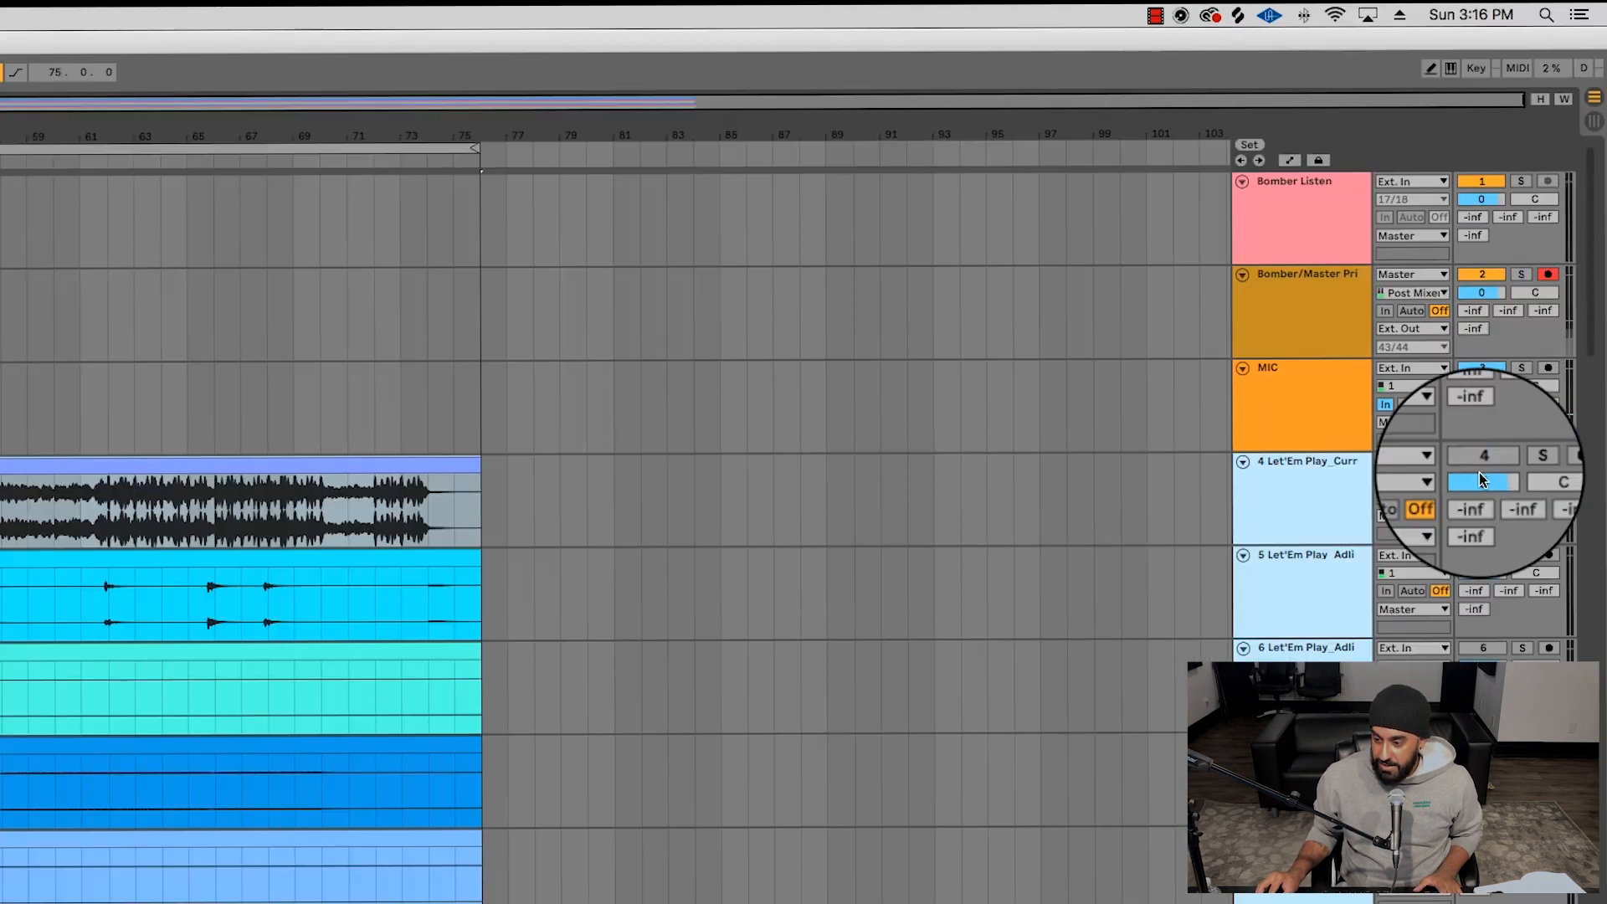
{"action": "mouse_move", "coordinate": [1481, 478]}
{"action": "left_mouse_down"}
{"action": "mouse_move", "coordinate": [1481, 494]}
{"action": "mouse_move", "coordinate": [1478, 476]}
{"action": "left_mouse_up"}
{"action": "type", "text": "-10"}
{"action": "key", "text": "Return"}
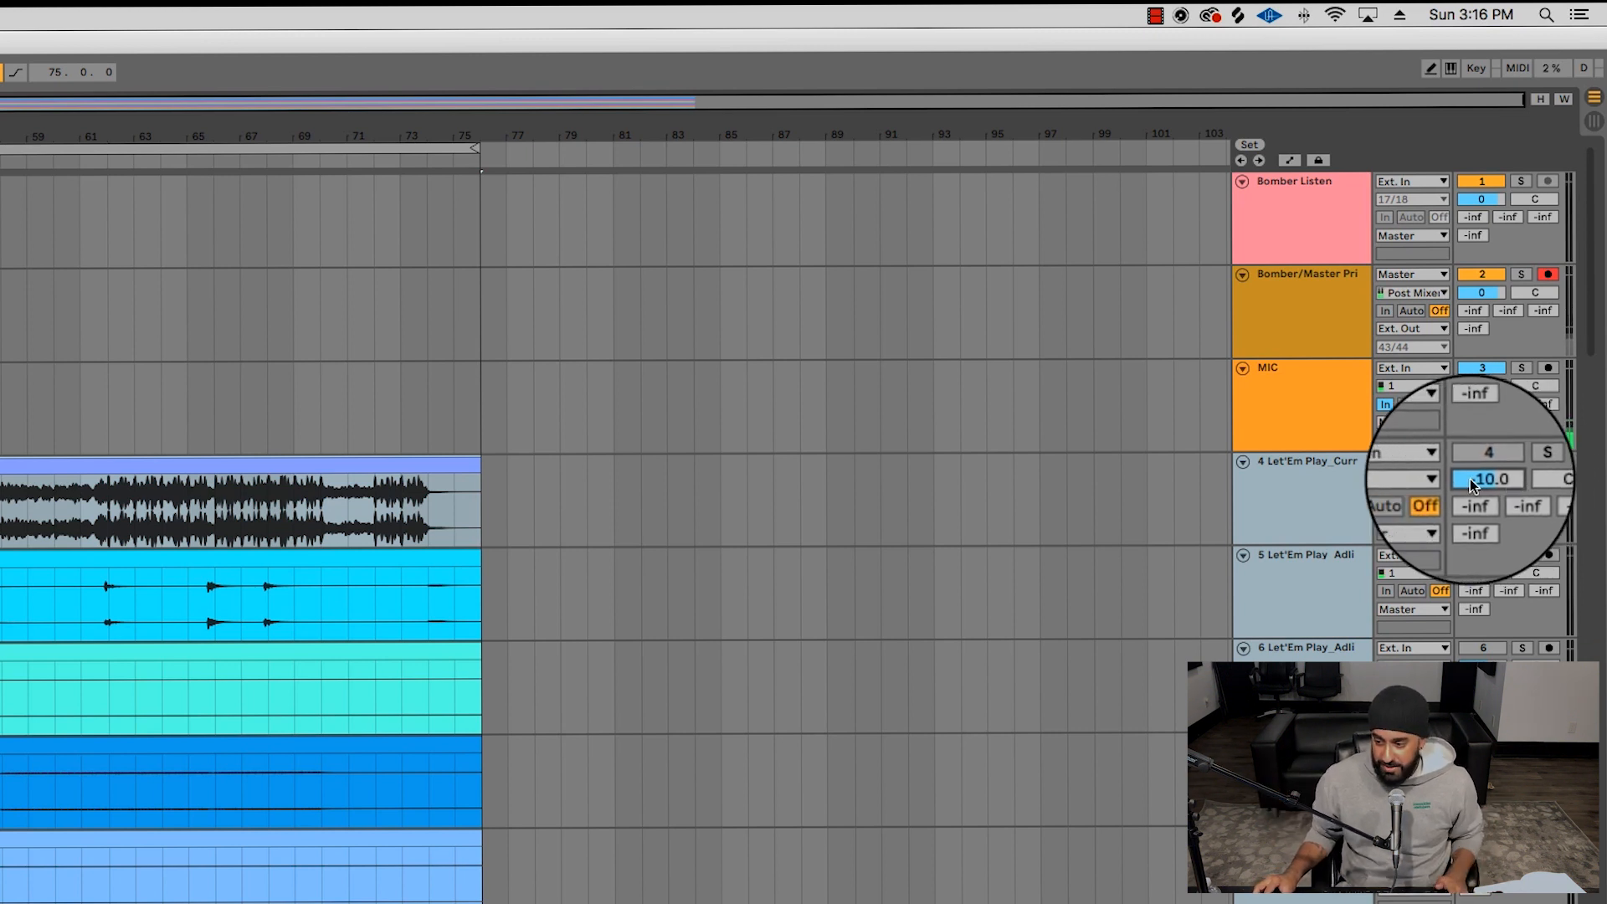
{"action": "left_click", "coordinate": [1342, 478]}
- Move the two Bassl tracks and the Bass track directly below the Let'Em Play_Curr reference track
{"action": "scroll", "coordinate": [1225, 545], "scroll_direction": "down", "scroll_amount": 1}
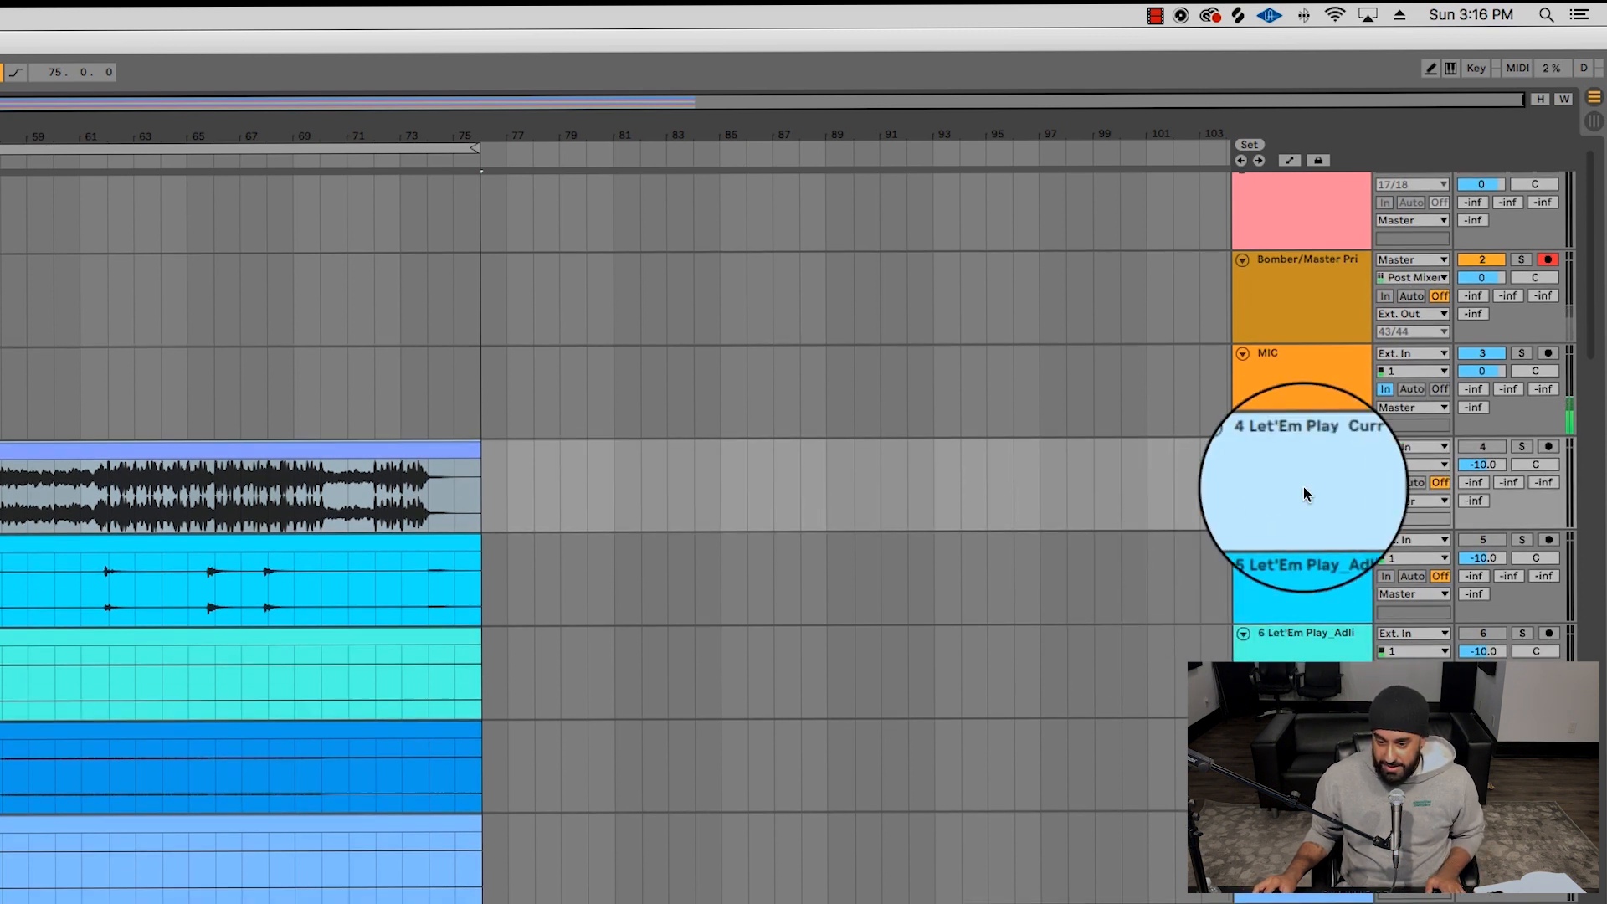
{"action": "scroll", "coordinate": [1269, 574], "scroll_direction": "down", "scroll_amount": 5}
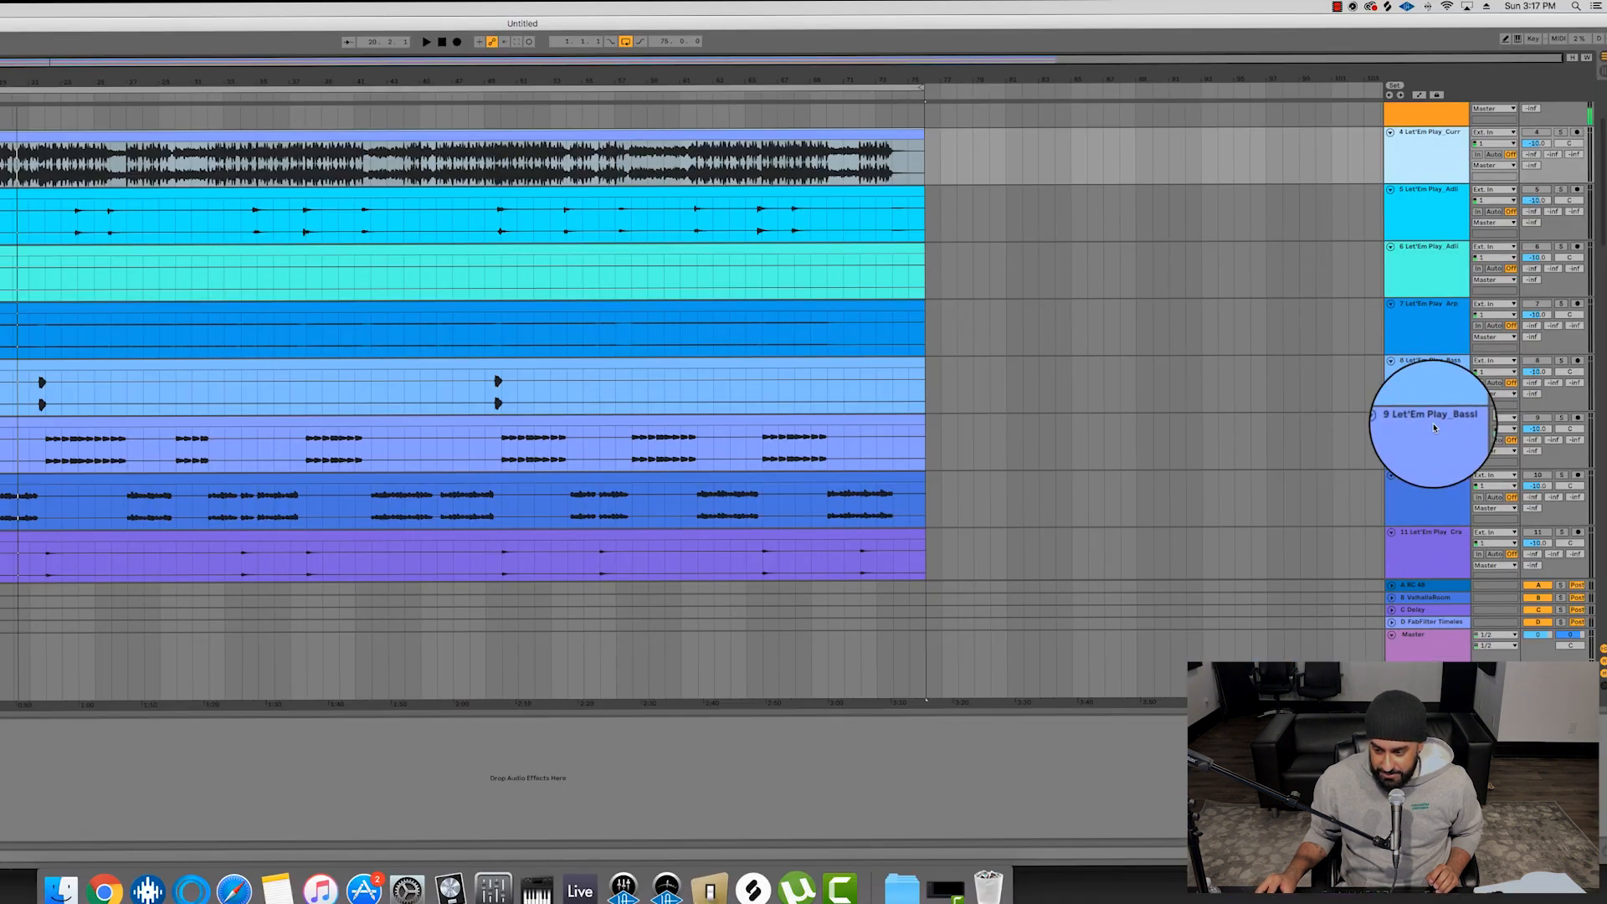
{"action": "left_click", "coordinate": [1429, 433]}
{"action": "left_click", "coordinate": [1435, 492], "text": "shift"}
{"action": "left_click_drag", "start_coordinate": [1424, 430], "coordinate": [1427, 168]}
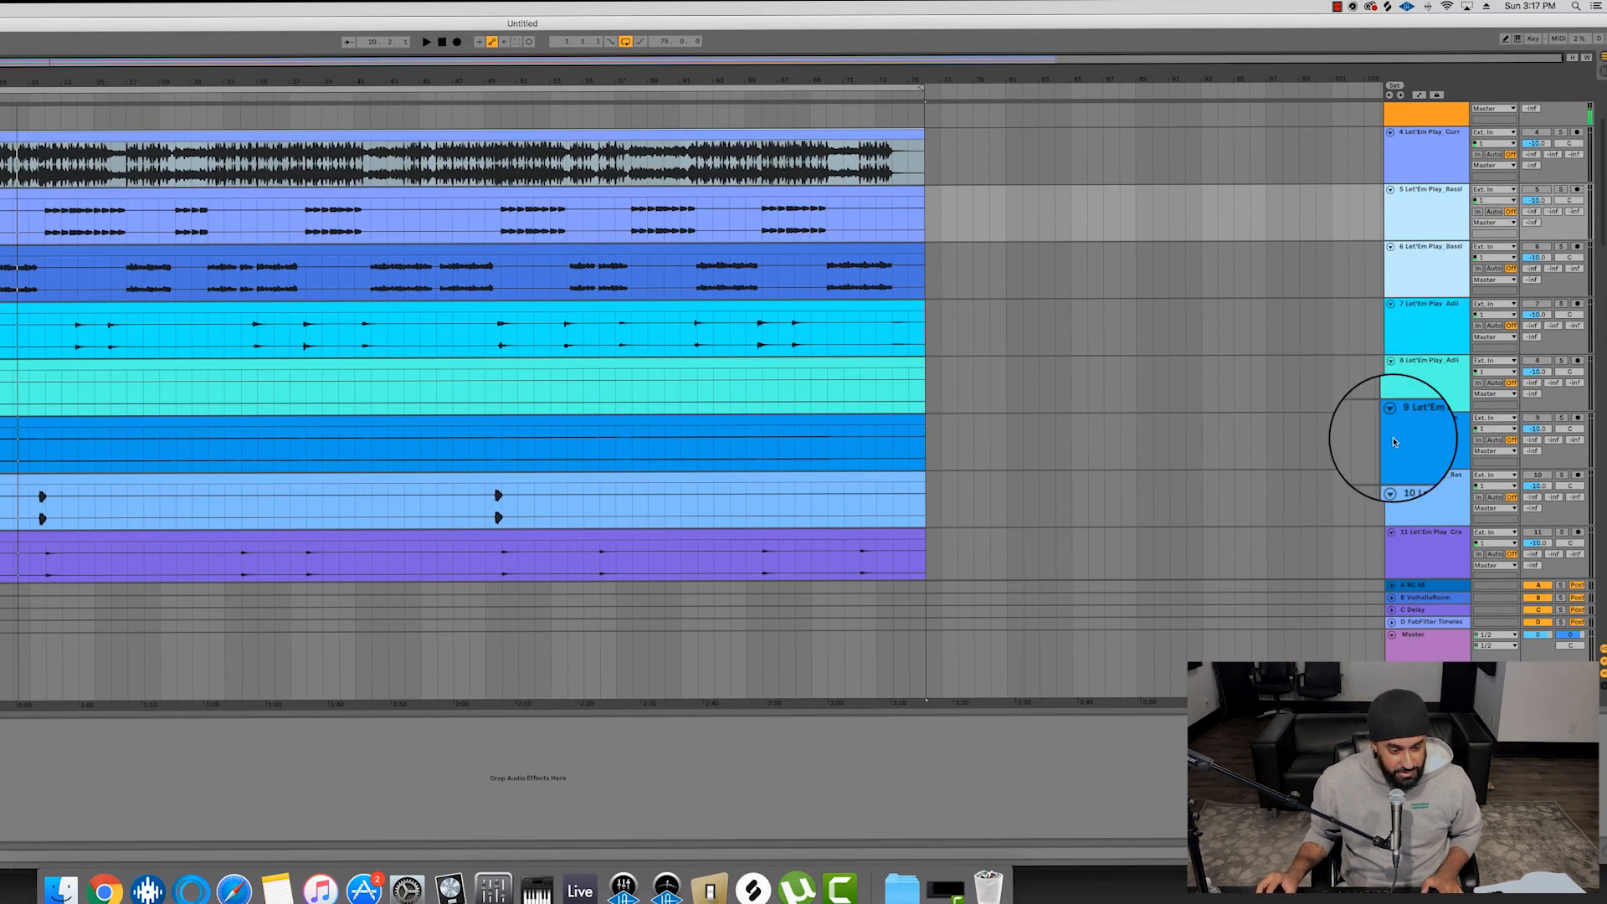
{"action": "left_click_drag", "start_coordinate": [1411, 477], "coordinate": [1423, 268]}
- Move the Cym track up so it sits directly below the Bass track, above the Adli tracks
{"action": "scroll", "coordinate": [1147, 422], "scroll_direction": "down", "scroll_amount": 5}
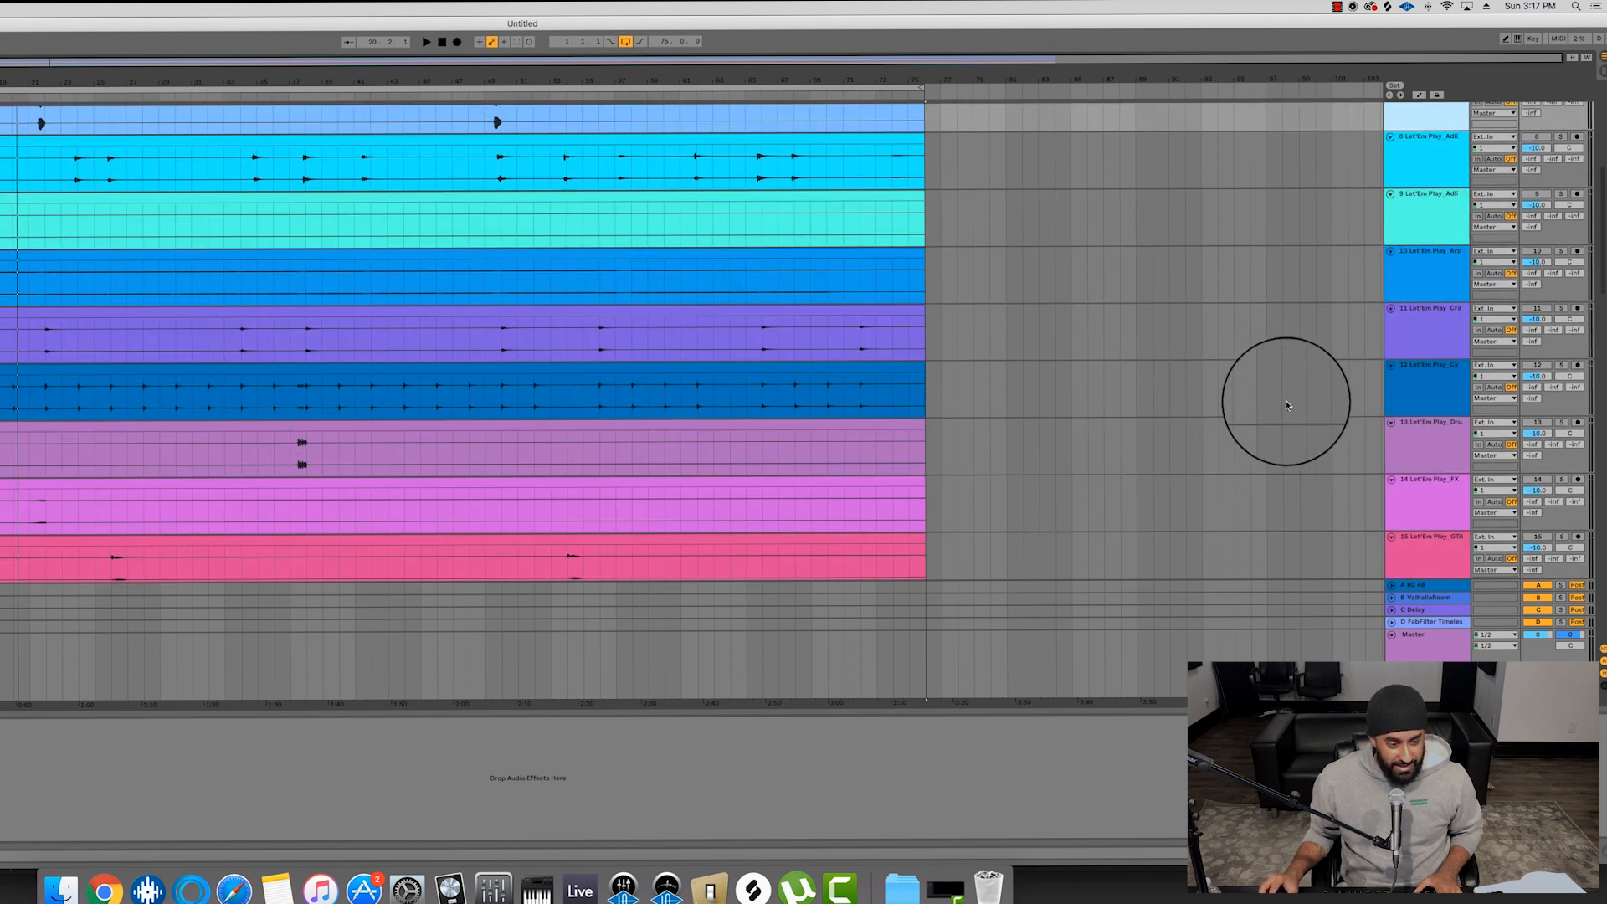
{"action": "scroll", "coordinate": [1330, 361], "scroll_direction": "up", "scroll_amount": 3}
{"action": "left_click", "coordinate": [1468, 490]}
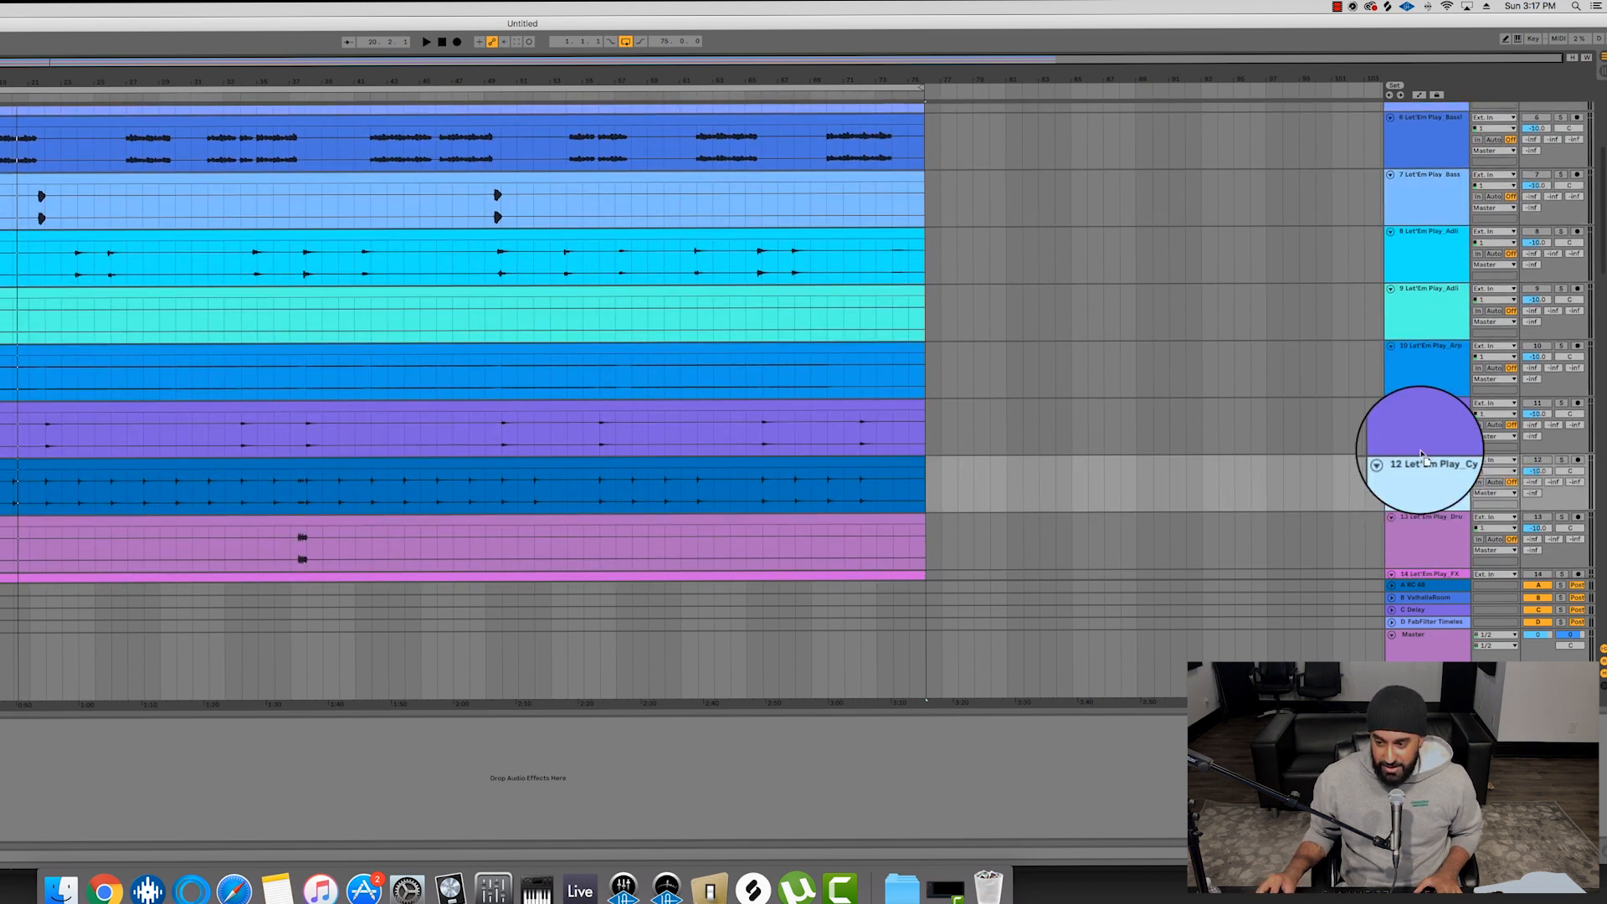
{"action": "left_click_drag", "start_coordinate": [1431, 136], "coordinate": [1429, 146]}
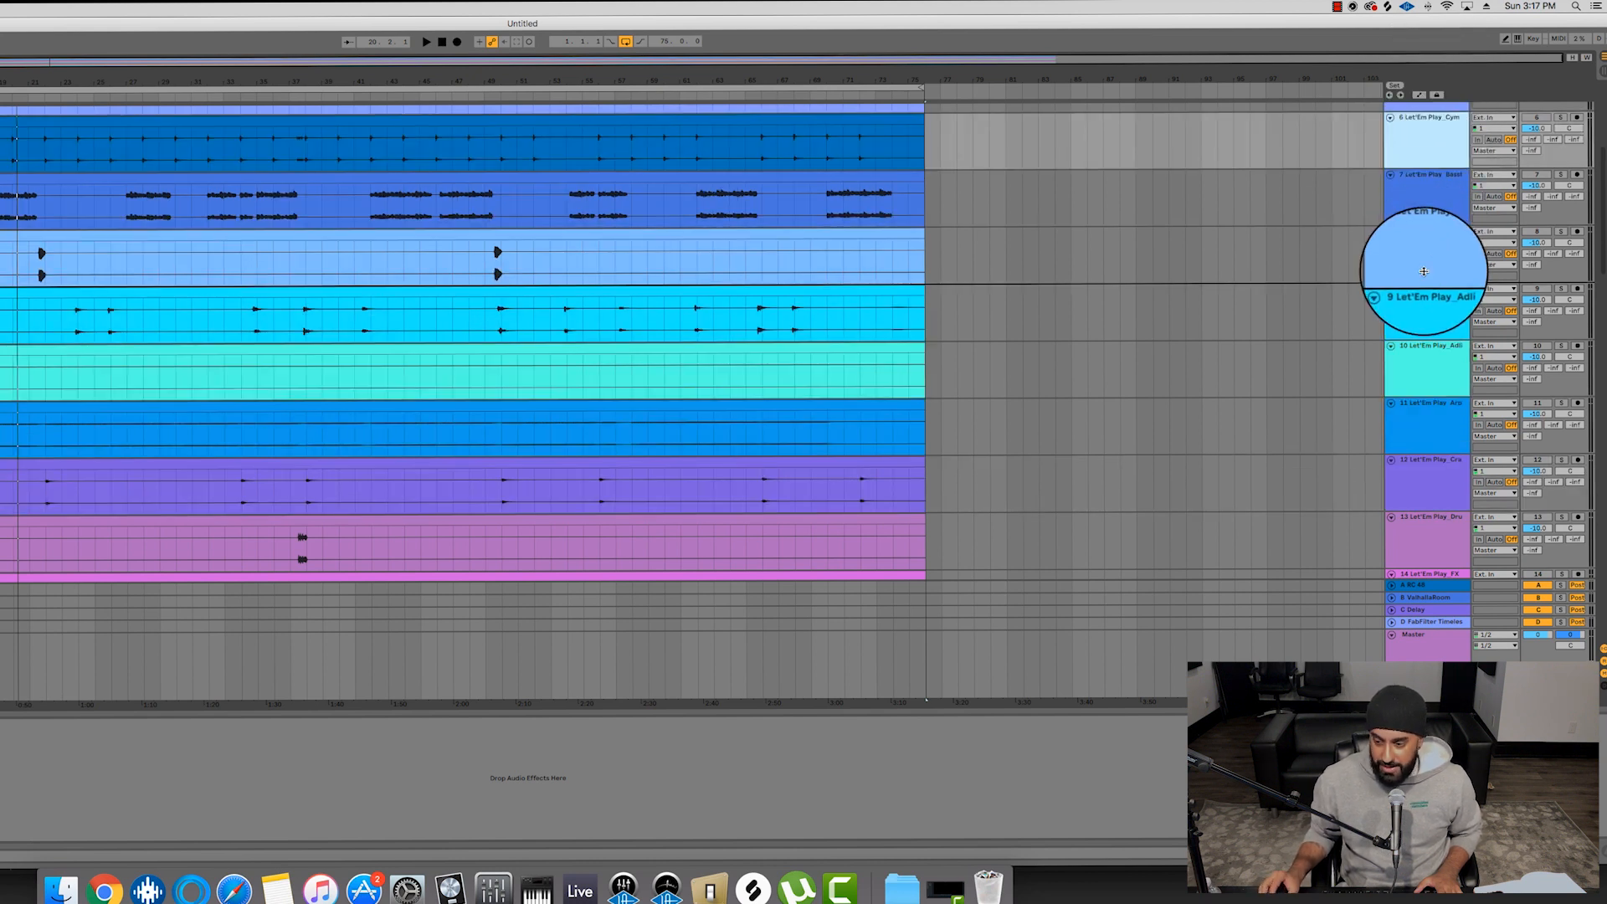
{"action": "scroll", "coordinate": [938, 291], "scroll_direction": "down", "scroll_amount": 5}
{"action": "scroll", "coordinate": [946, 306], "scroll_direction": "up", "scroll_amount": 1}
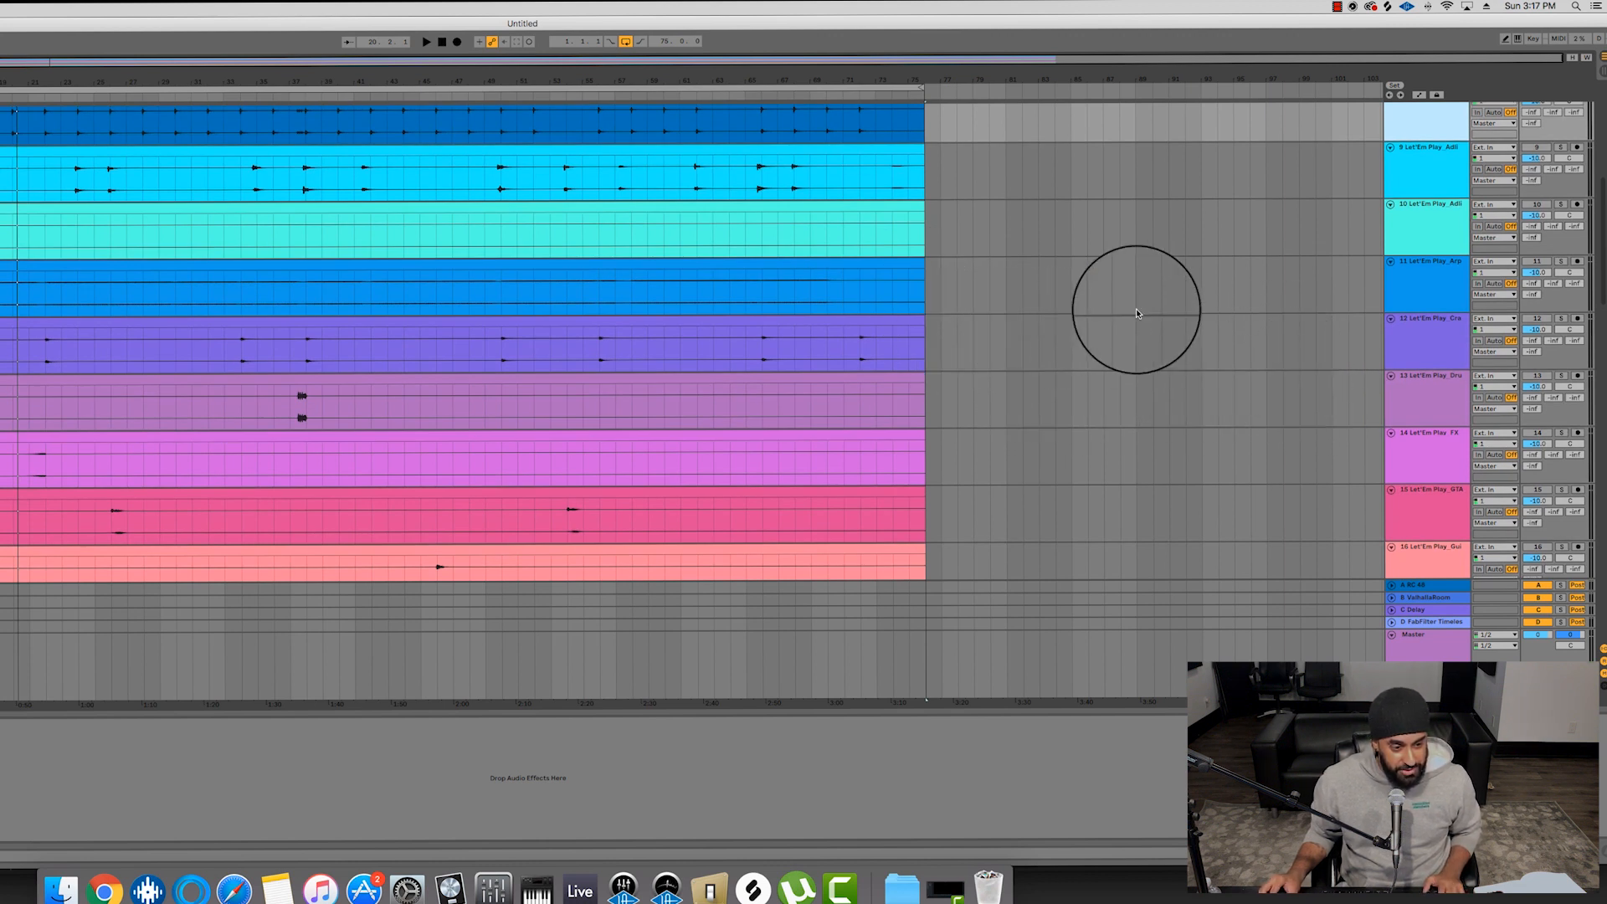
- Select the Cra, Dru, both Hi and Jin tracks together
{"action": "left_click", "coordinate": [1398, 347]}
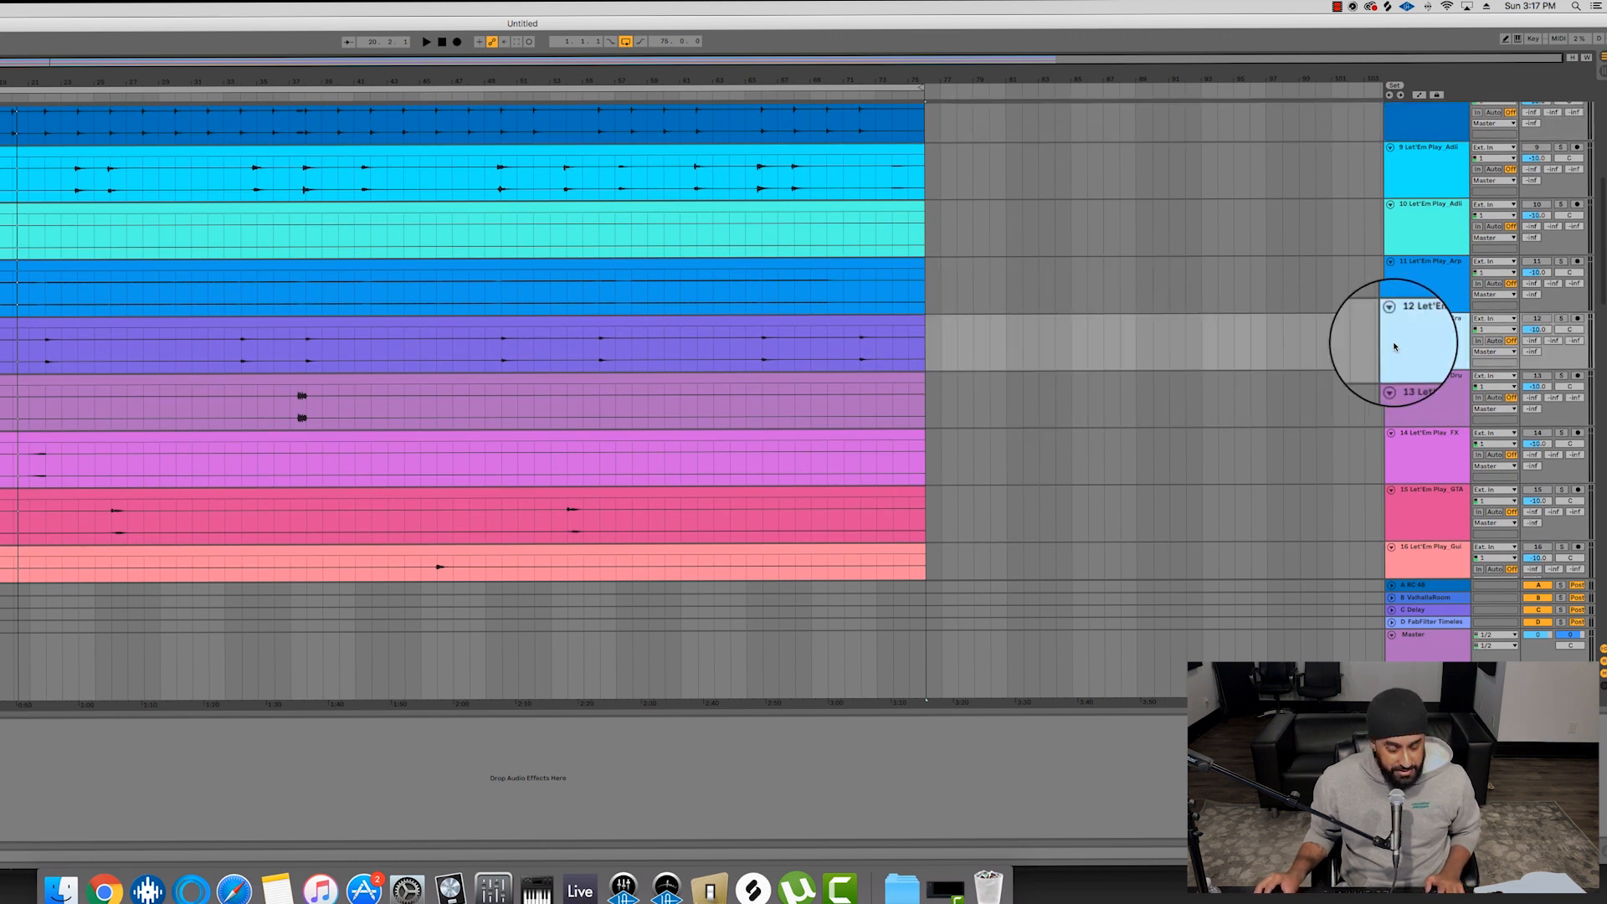
{"action": "left_click", "coordinate": [1438, 380]}
{"action": "scroll", "coordinate": [1438, 380], "scroll_direction": "down", "scroll_amount": 4}
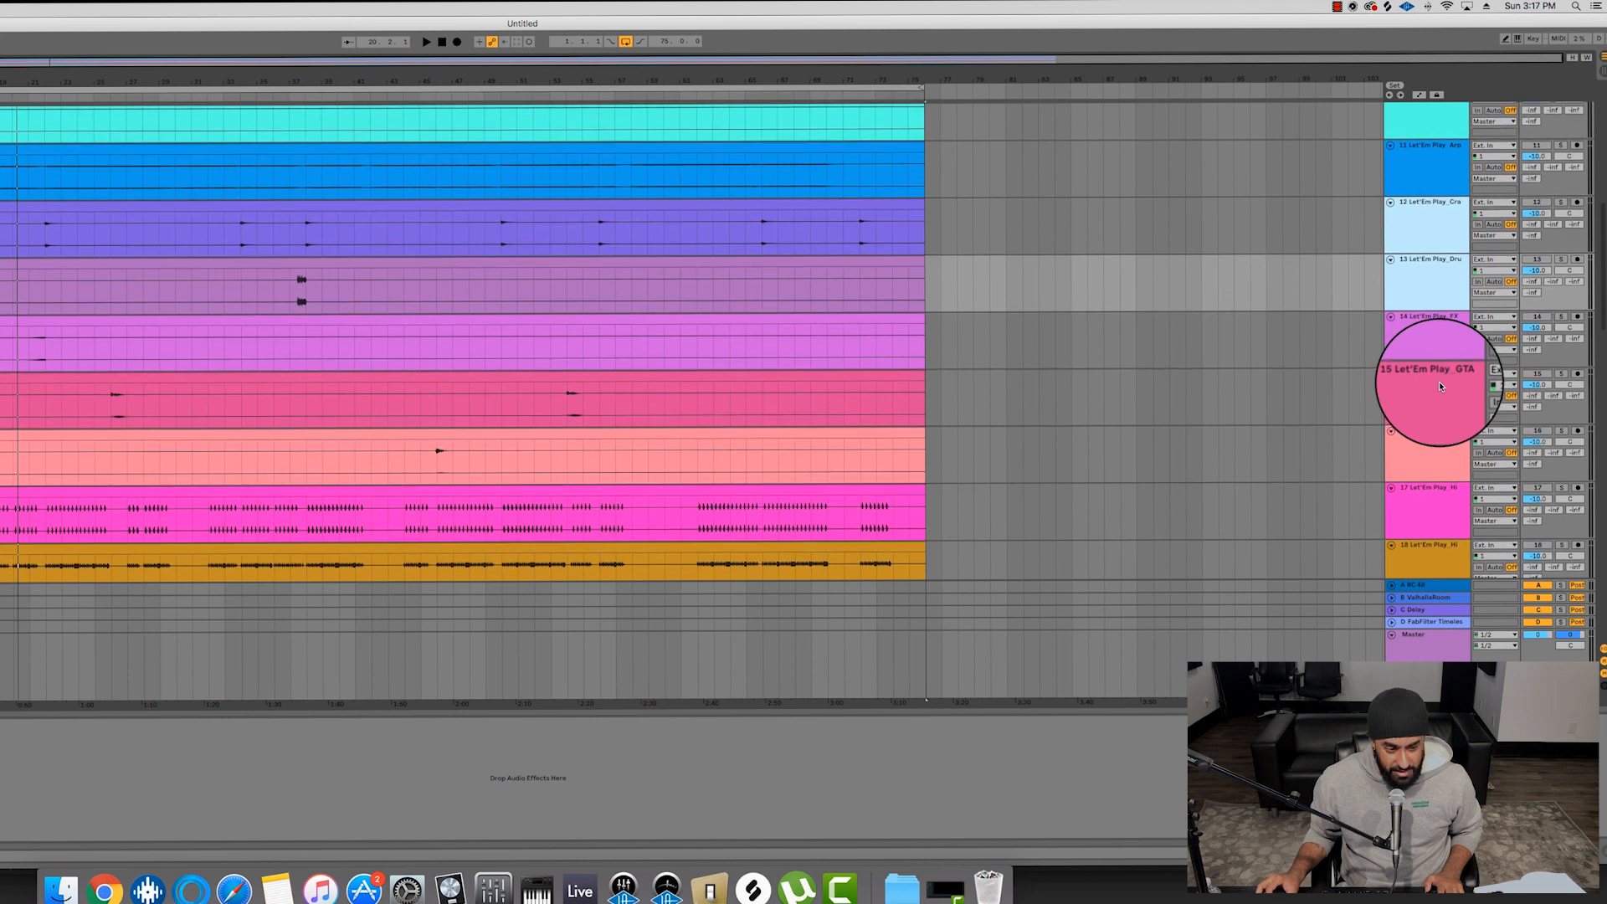
{"action": "scroll", "coordinate": [1439, 379], "scroll_direction": "down", "scroll_amount": 6}
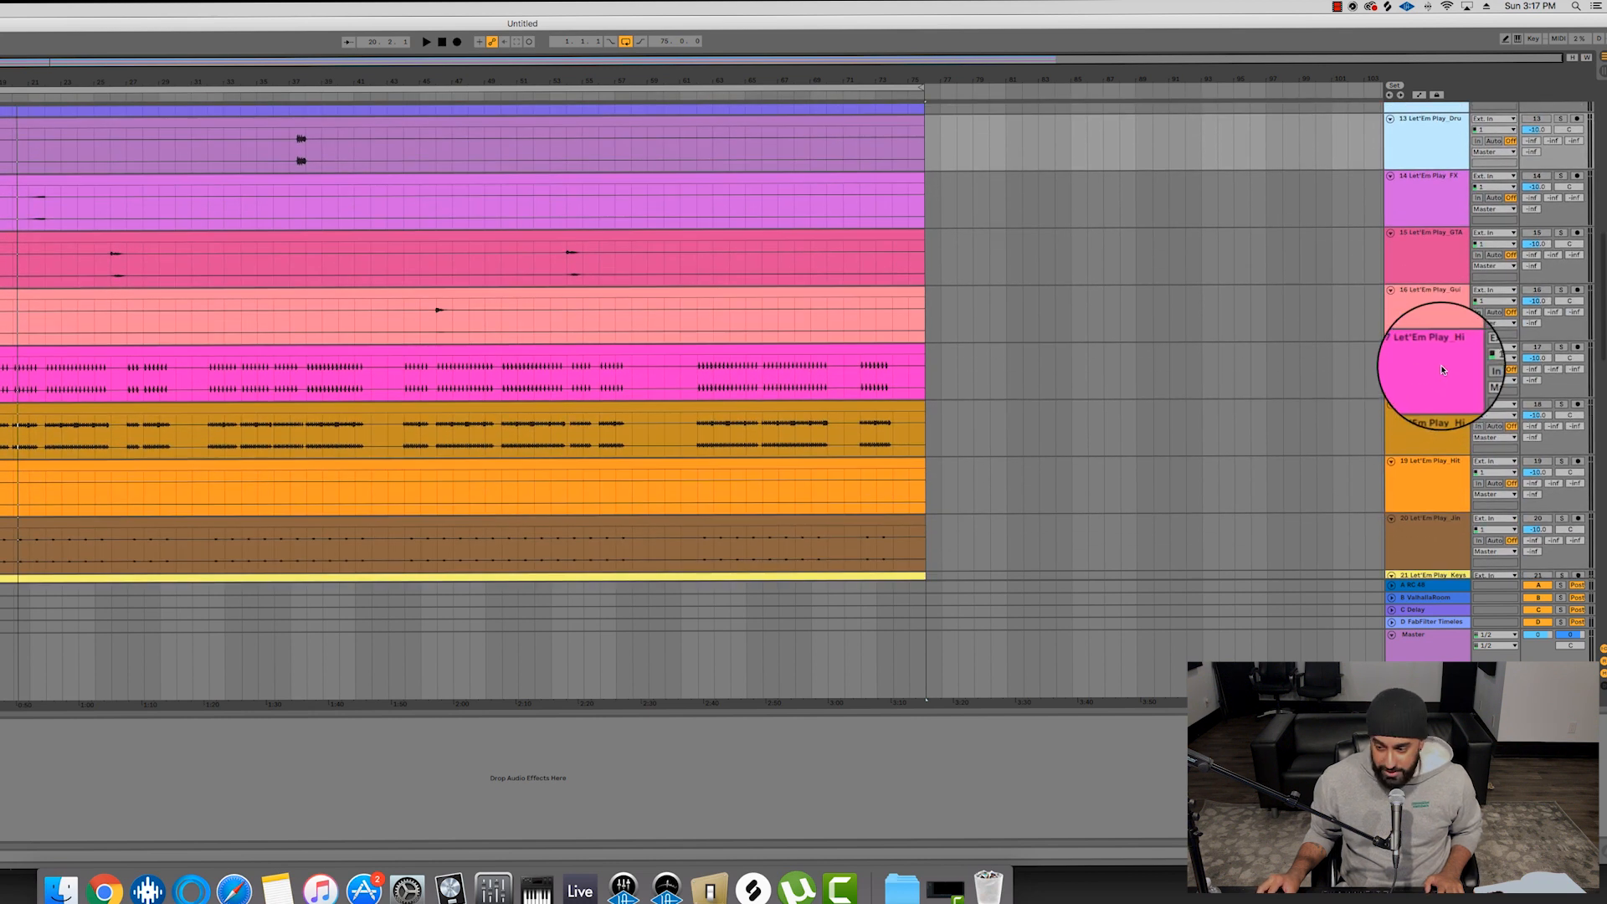
{"action": "left_click", "coordinate": [1436, 384]}
{"action": "left_click", "coordinate": [1426, 427], "text": "shift"}
{"action": "scroll", "coordinate": [1427, 431], "scroll_direction": "down", "scroll_amount": 3}
{"action": "scroll", "coordinate": [1428, 434], "scroll_direction": "down", "scroll_amount": 1}
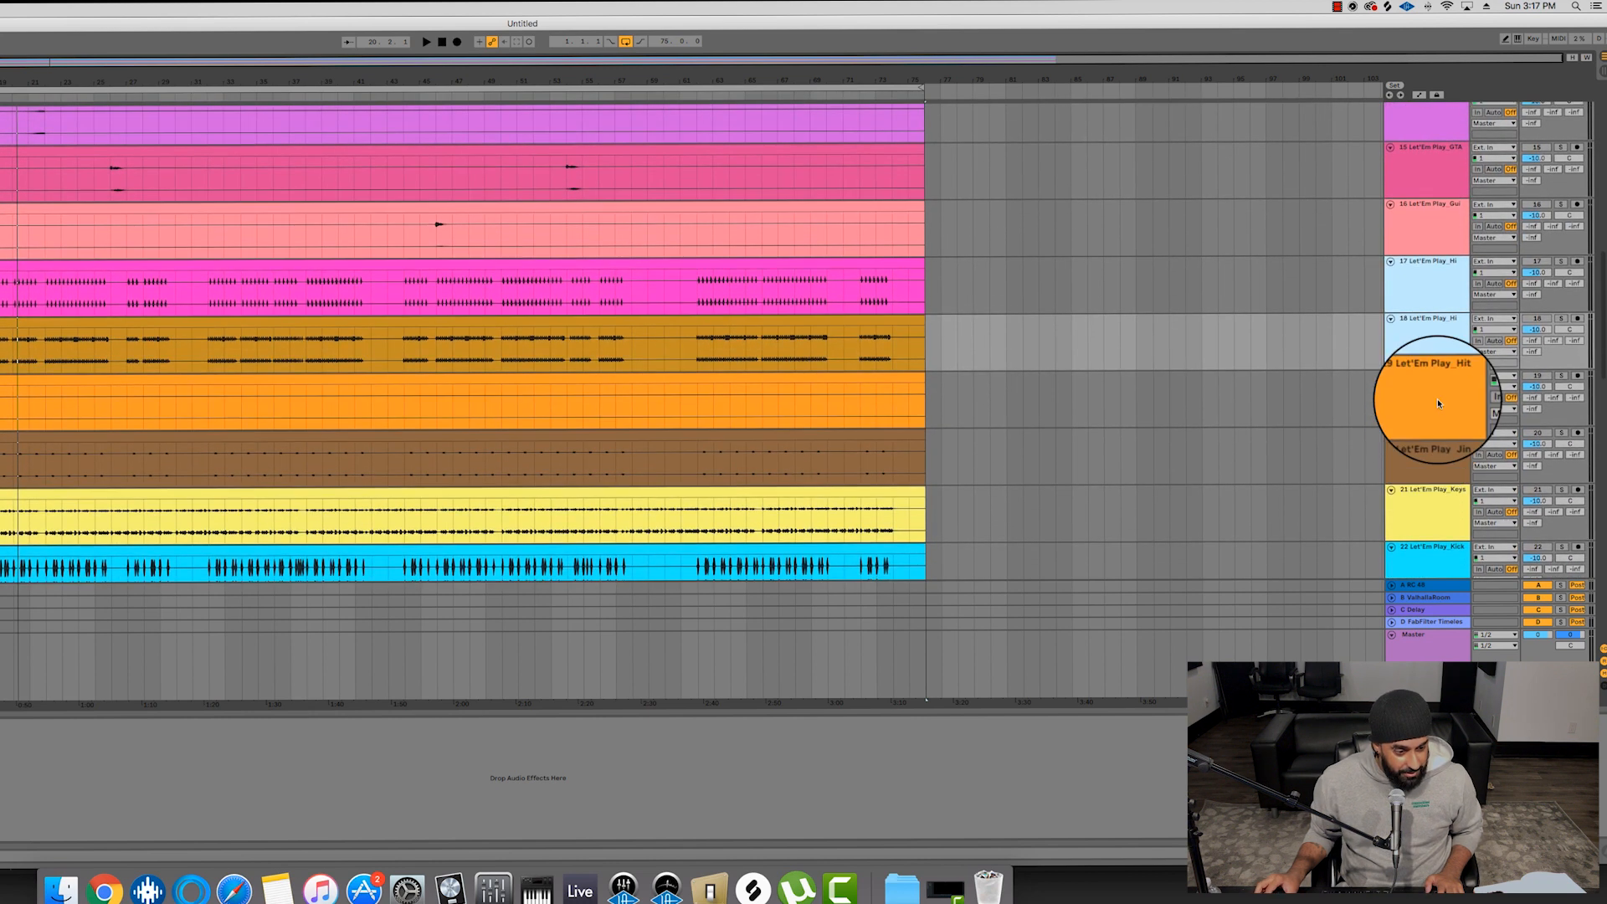
{"action": "left_click", "coordinate": [1424, 456]}
{"action": "scroll", "coordinate": [1424, 458], "scroll_direction": "down", "scroll_amount": 10}
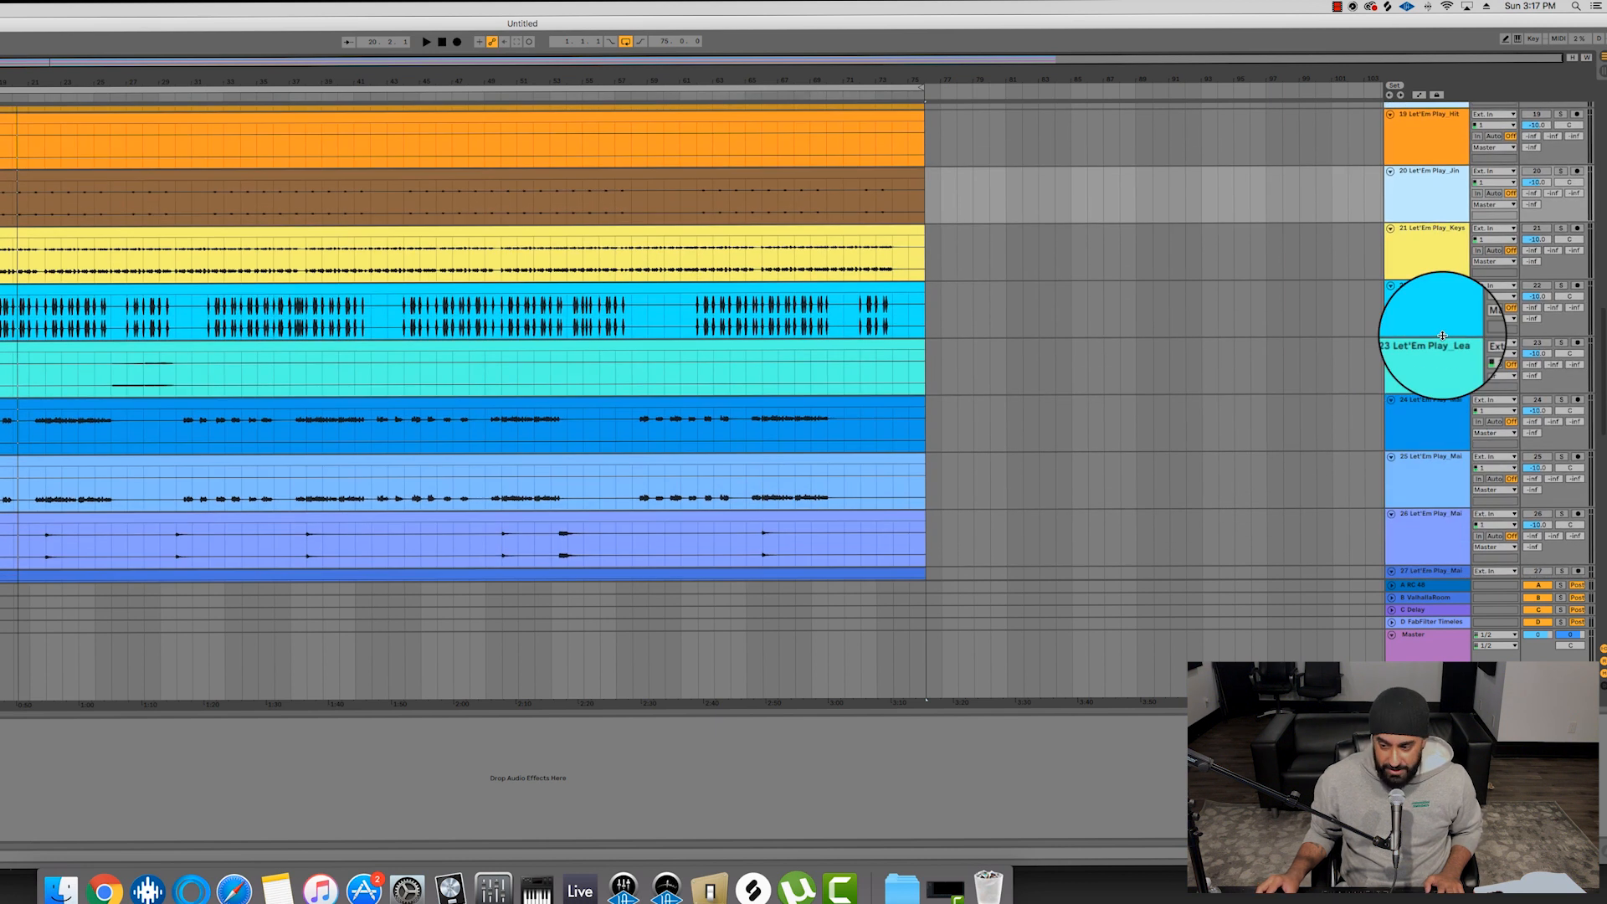
- Add the Kick, Op, Sna and Sub tracks to the selection and move the whole drum group directly below the Bass track
{"action": "left_click", "coordinate": [1434, 305]}
{"action": "scroll", "coordinate": [1424, 400], "scroll_direction": "down", "scroll_amount": 4}
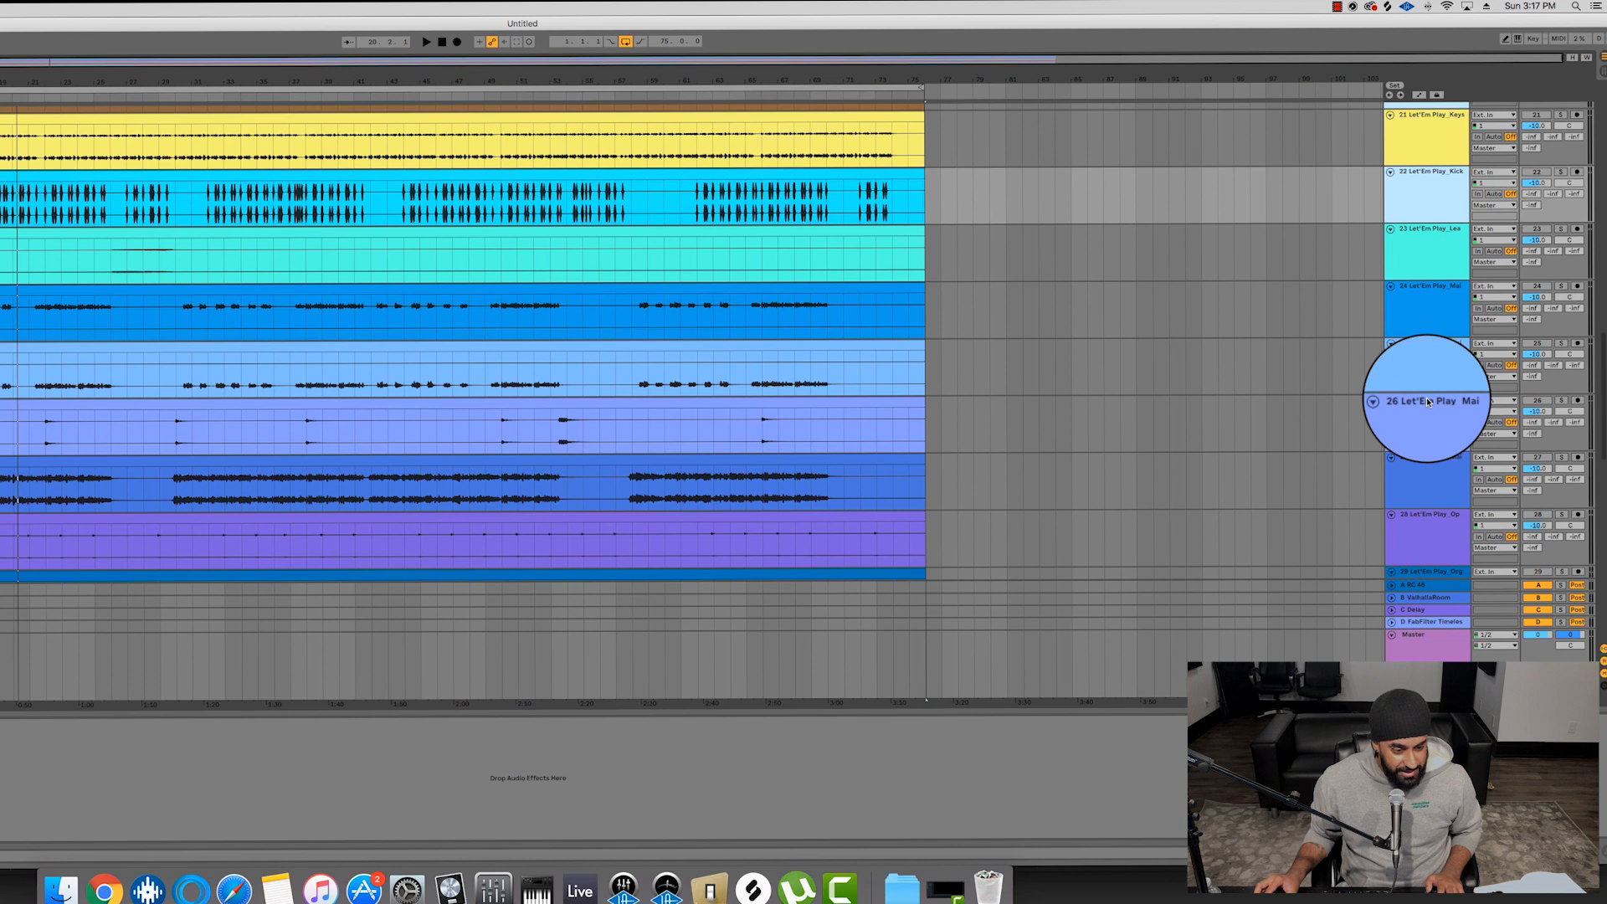
{"action": "scroll", "coordinate": [1426, 397], "scroll_direction": "down", "scroll_amount": 6}
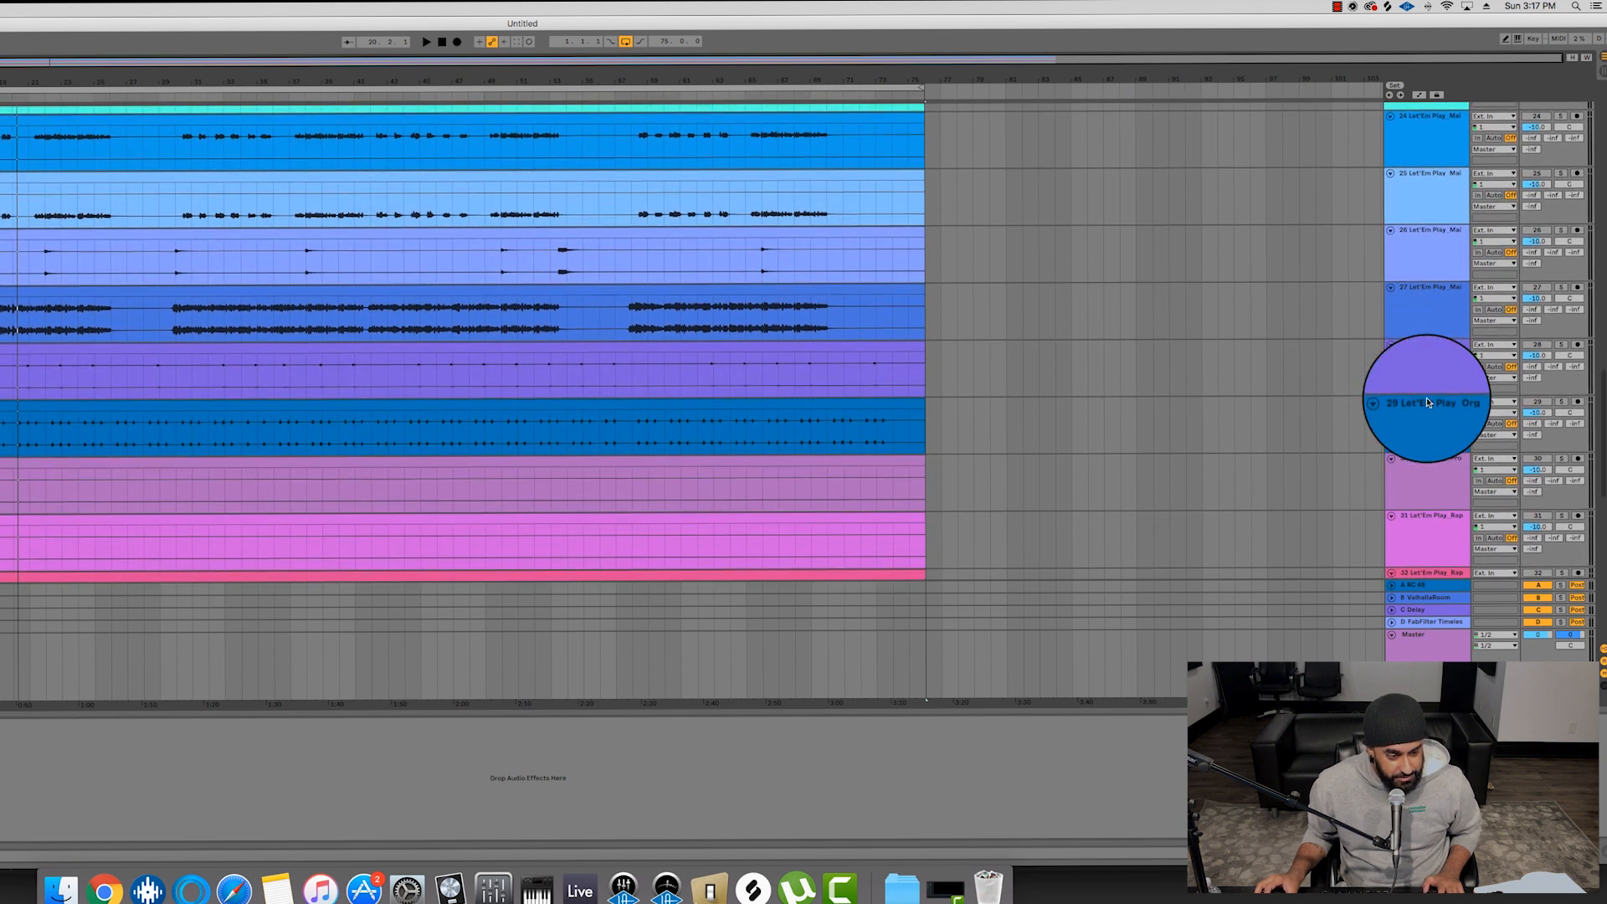
{"action": "left_click", "coordinate": [1417, 360]}
{"action": "scroll", "coordinate": [1399, 420], "scroll_direction": "down", "scroll_amount": 6}
{"action": "scroll", "coordinate": [1394, 424], "scroll_direction": "down", "scroll_amount": 1}
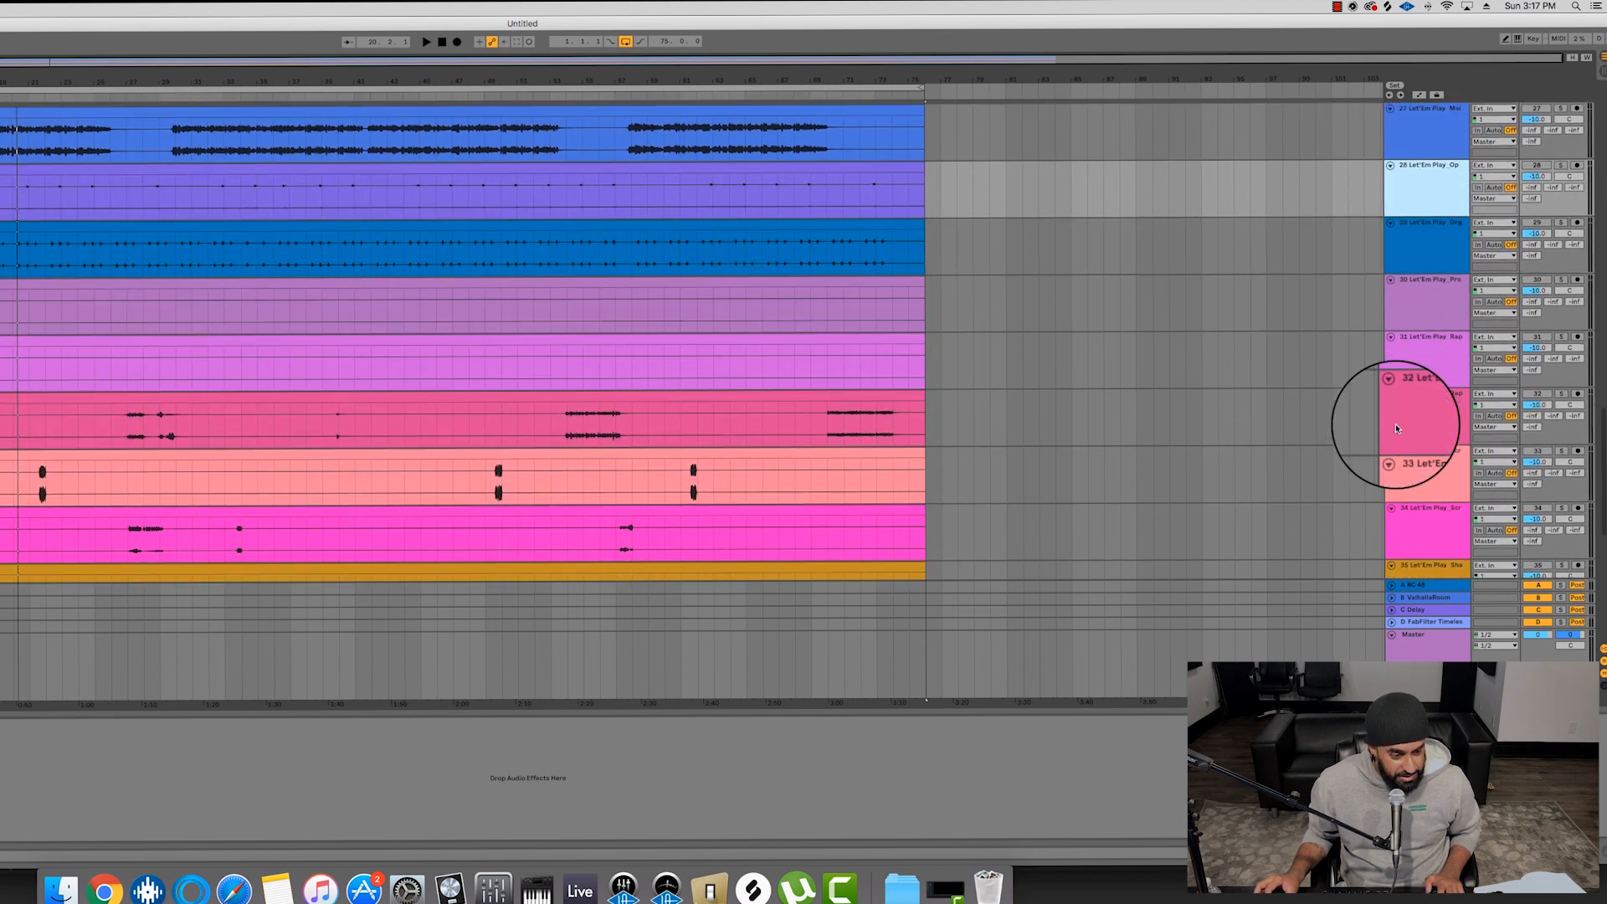
{"action": "scroll", "coordinate": [1405, 411], "scroll_direction": "down", "scroll_amount": 8}
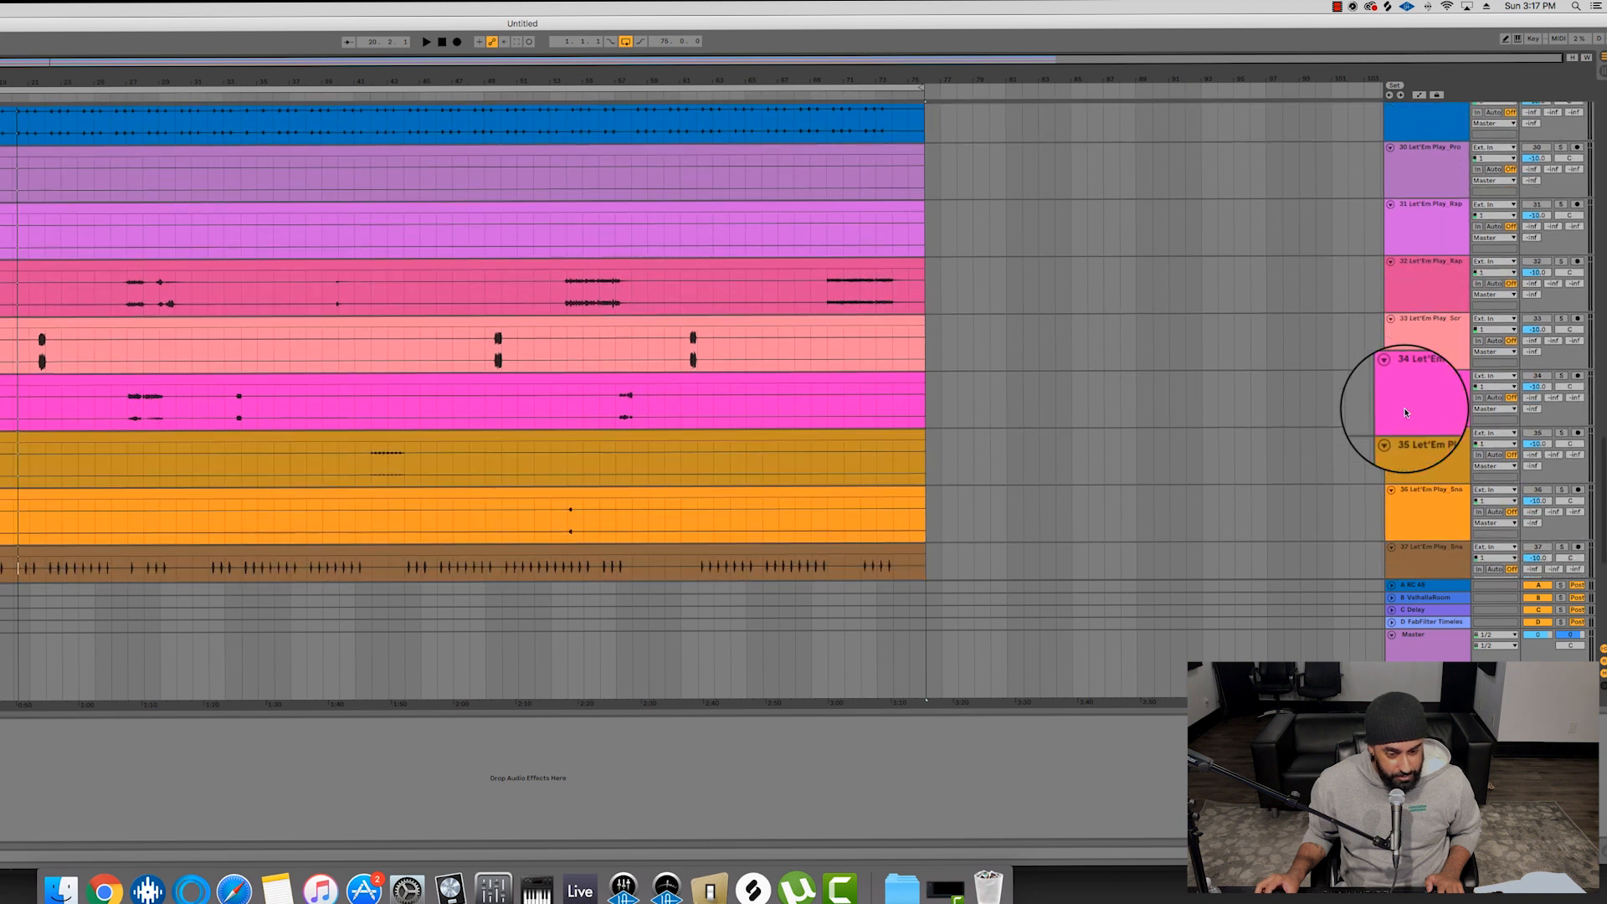
{"action": "scroll", "coordinate": [1405, 413], "scroll_direction": "down", "scroll_amount": 1}
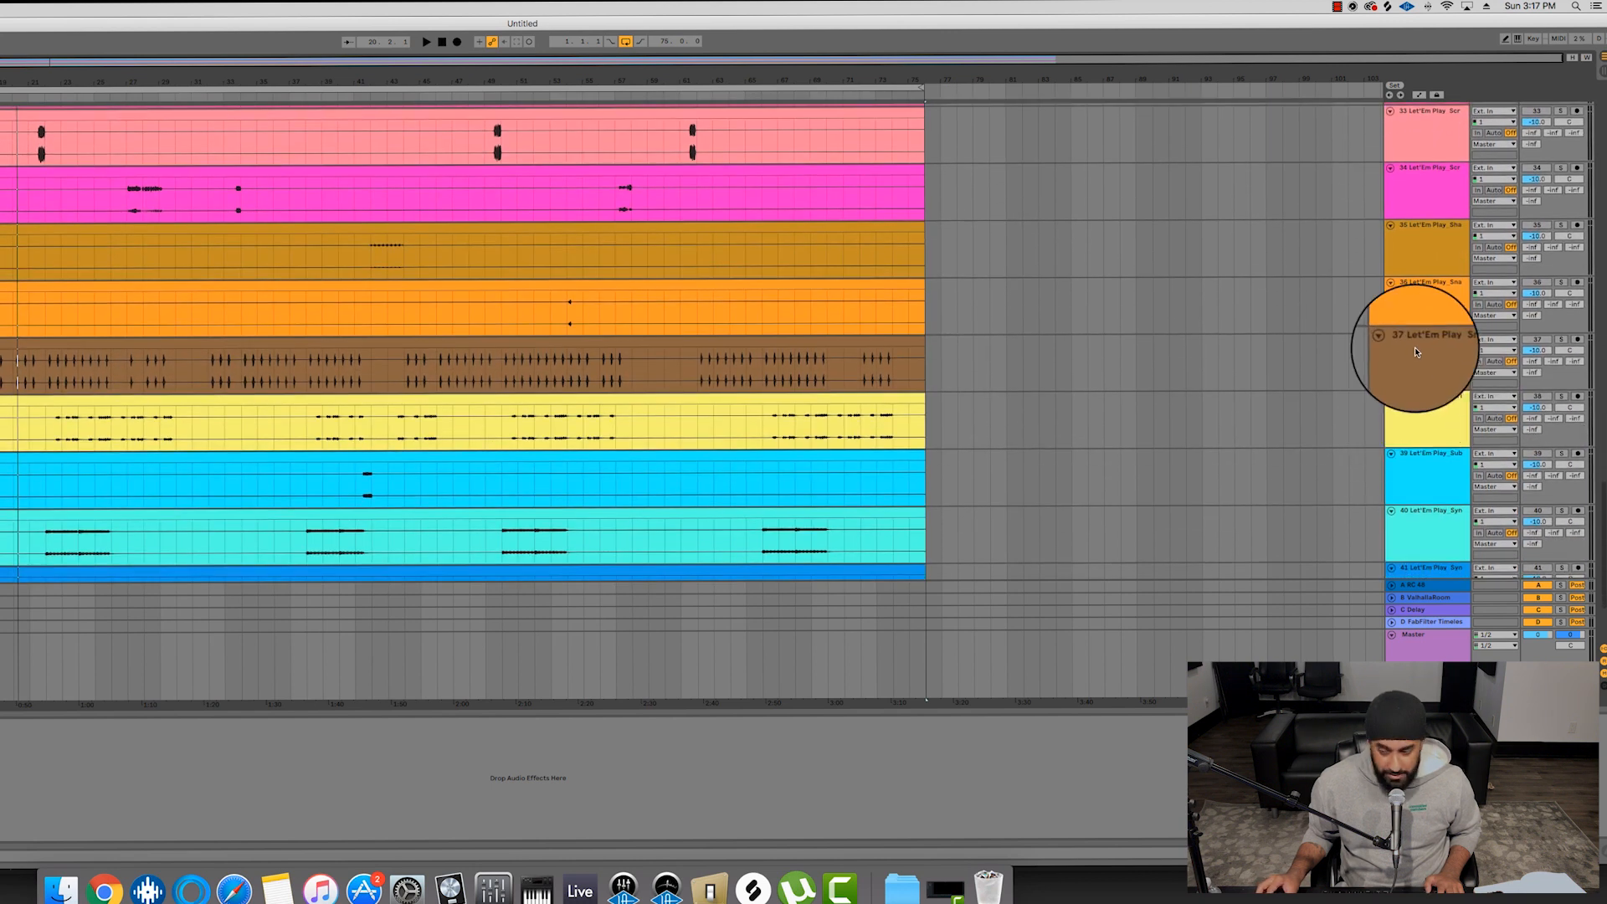
{"action": "left_click", "coordinate": [1435, 358]}
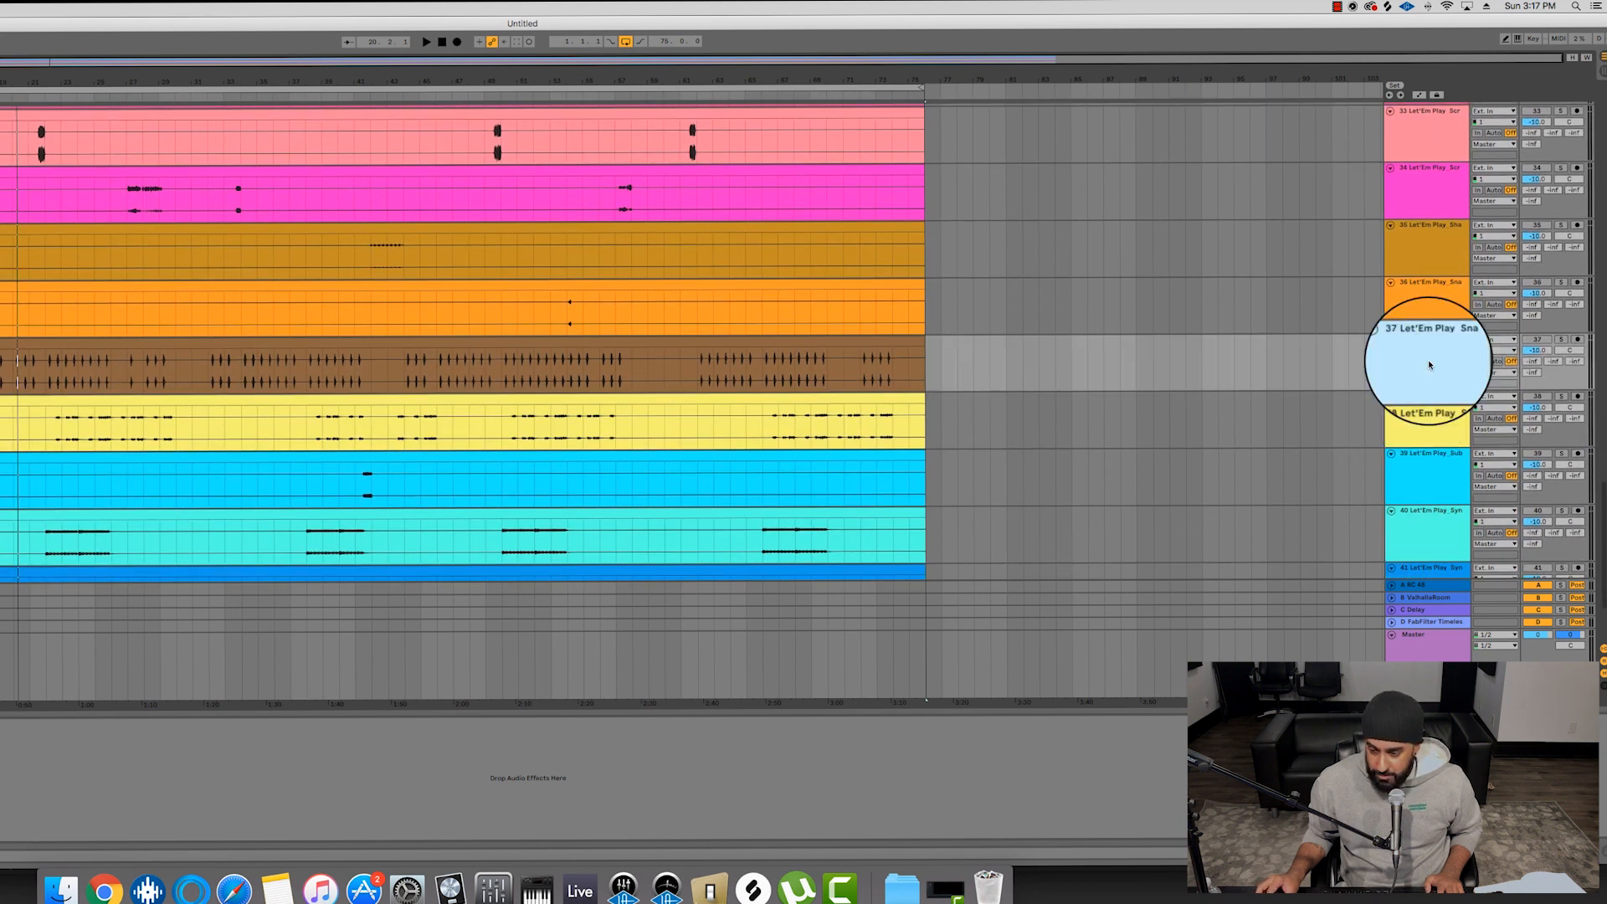
{"action": "left_click", "coordinate": [1432, 493]}
{"action": "scroll", "coordinate": [1433, 497], "scroll_direction": "down", "scroll_amount": 3}
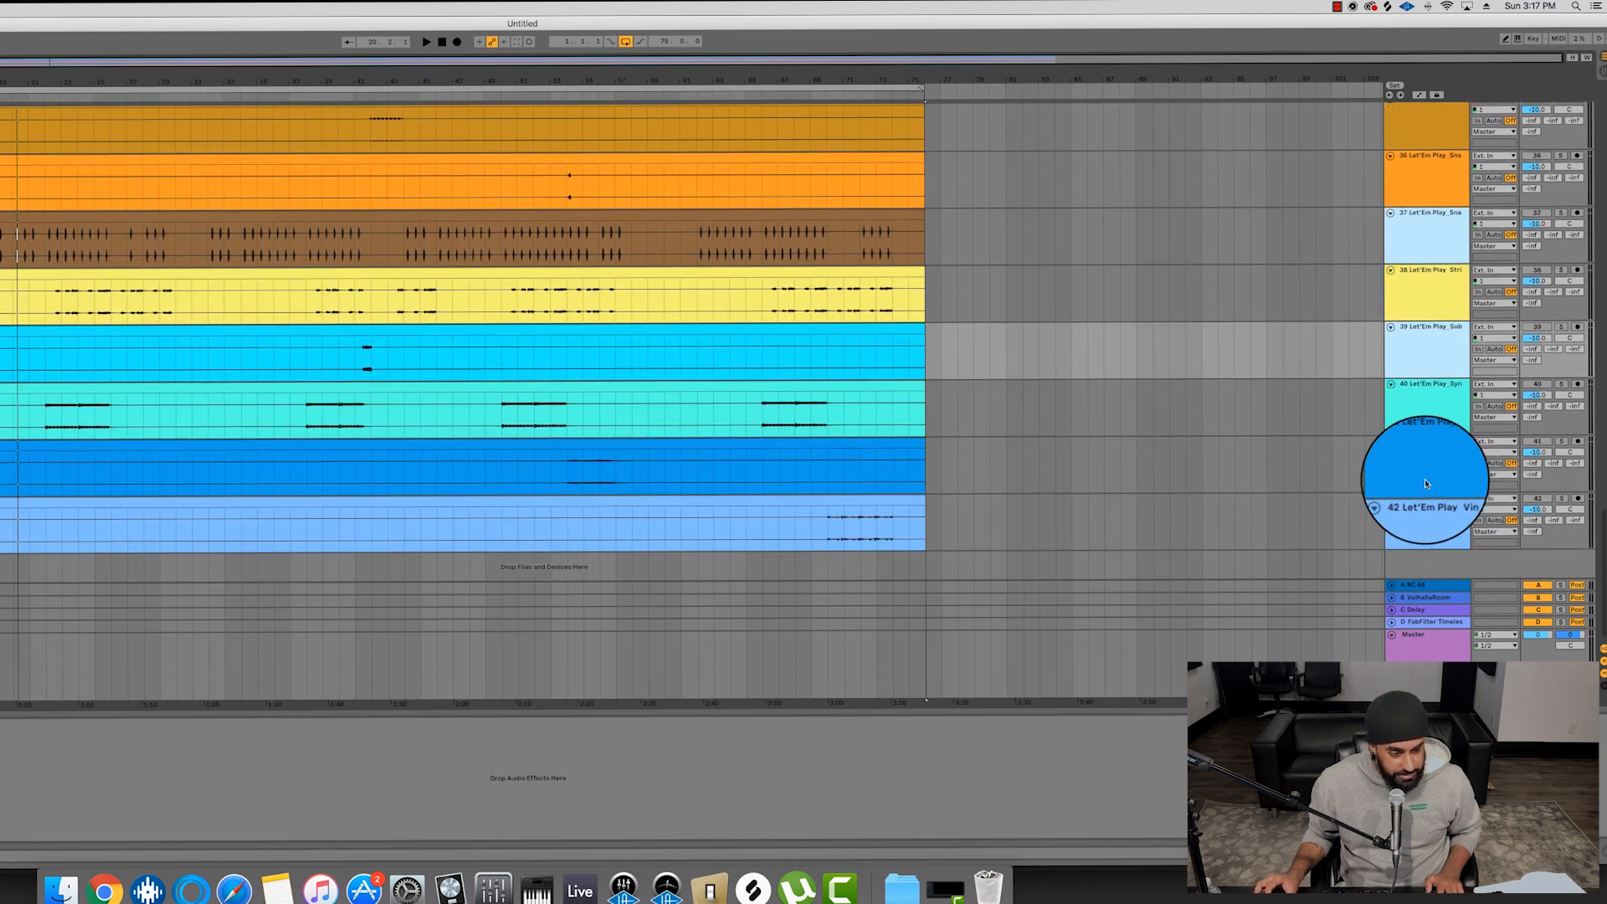
{"action": "scroll", "coordinate": [1470, 479], "scroll_direction": "up", "scroll_amount": 20}
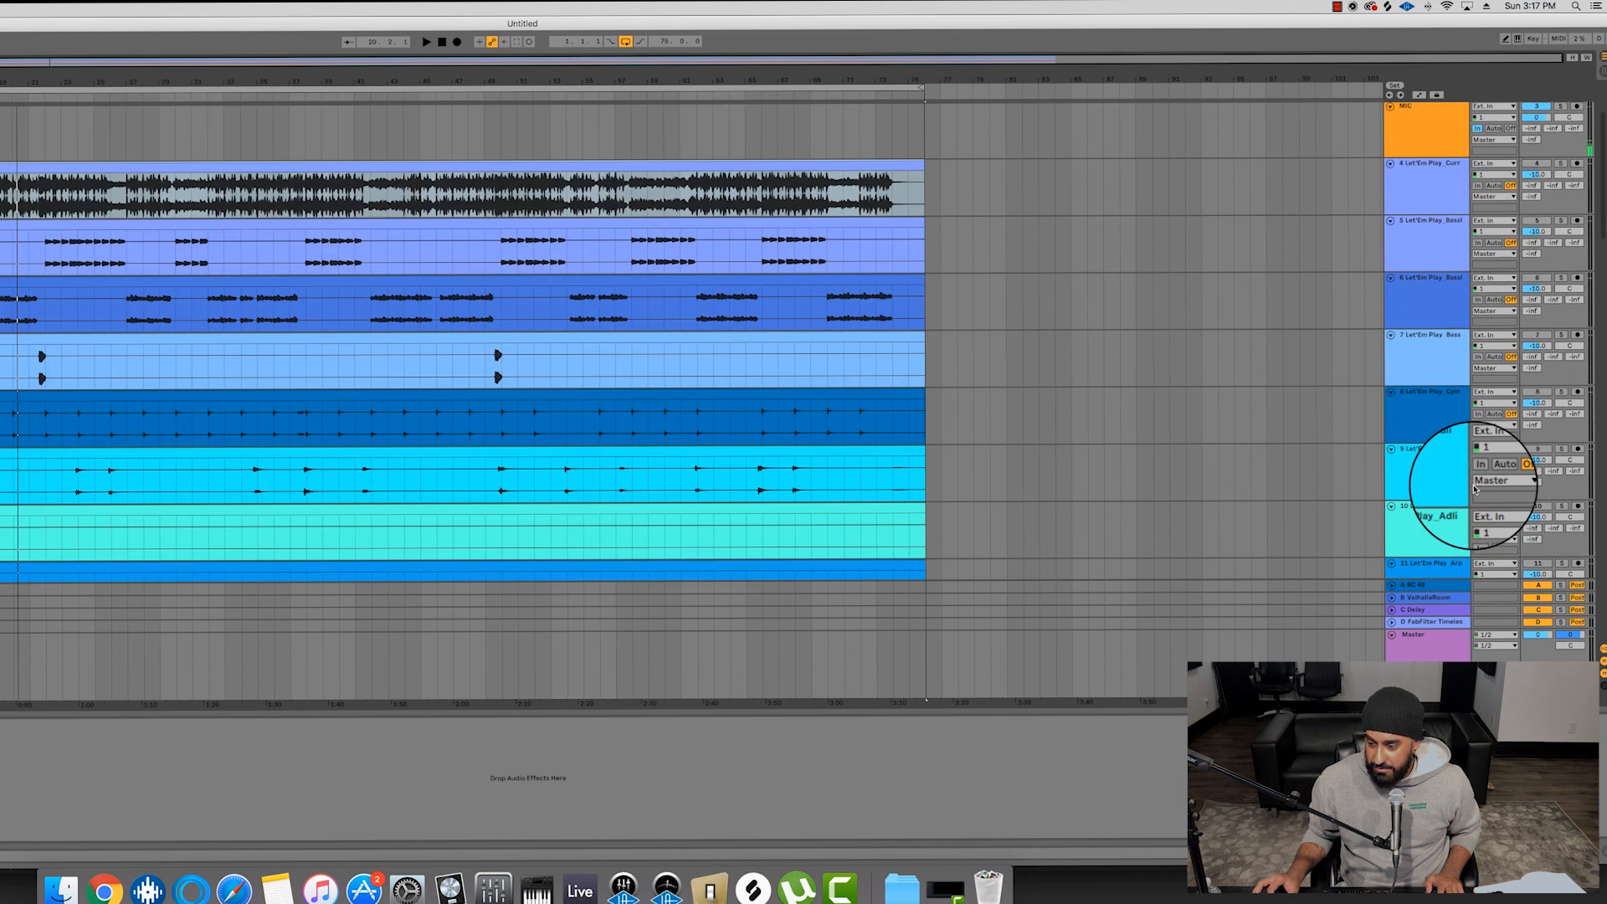
{"action": "scroll", "coordinate": [1472, 494], "scroll_direction": "down", "scroll_amount": 3}
{"action": "left_click_drag", "start_coordinate": [1454, 519], "coordinate": [1433, 289]}
{"action": "scroll", "coordinate": [1236, 349], "scroll_direction": "up", "scroll_amount": 10}
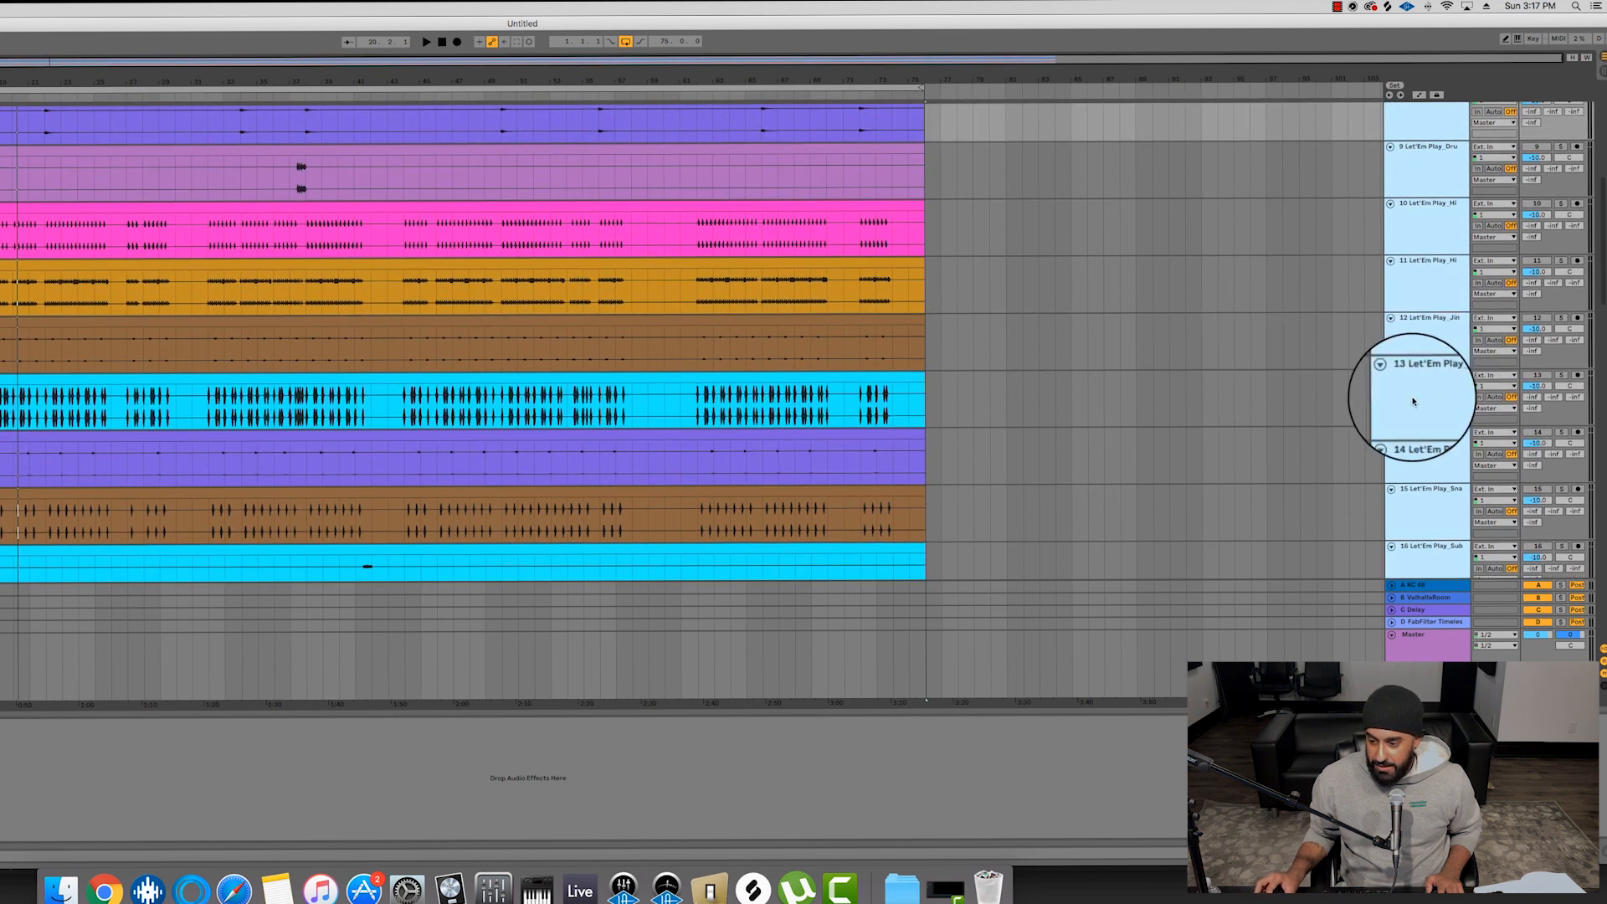
- Reorder the drum tracks so the Kick sits directly below the Bass track and the Snare directly below the Kick
{"action": "left_click", "coordinate": [1422, 400]}
{"action": "scroll", "coordinate": [1425, 406], "scroll_direction": "up", "scroll_amount": 3}
{"action": "left_click_drag", "start_coordinate": [1428, 503], "coordinate": [1426, 202]}
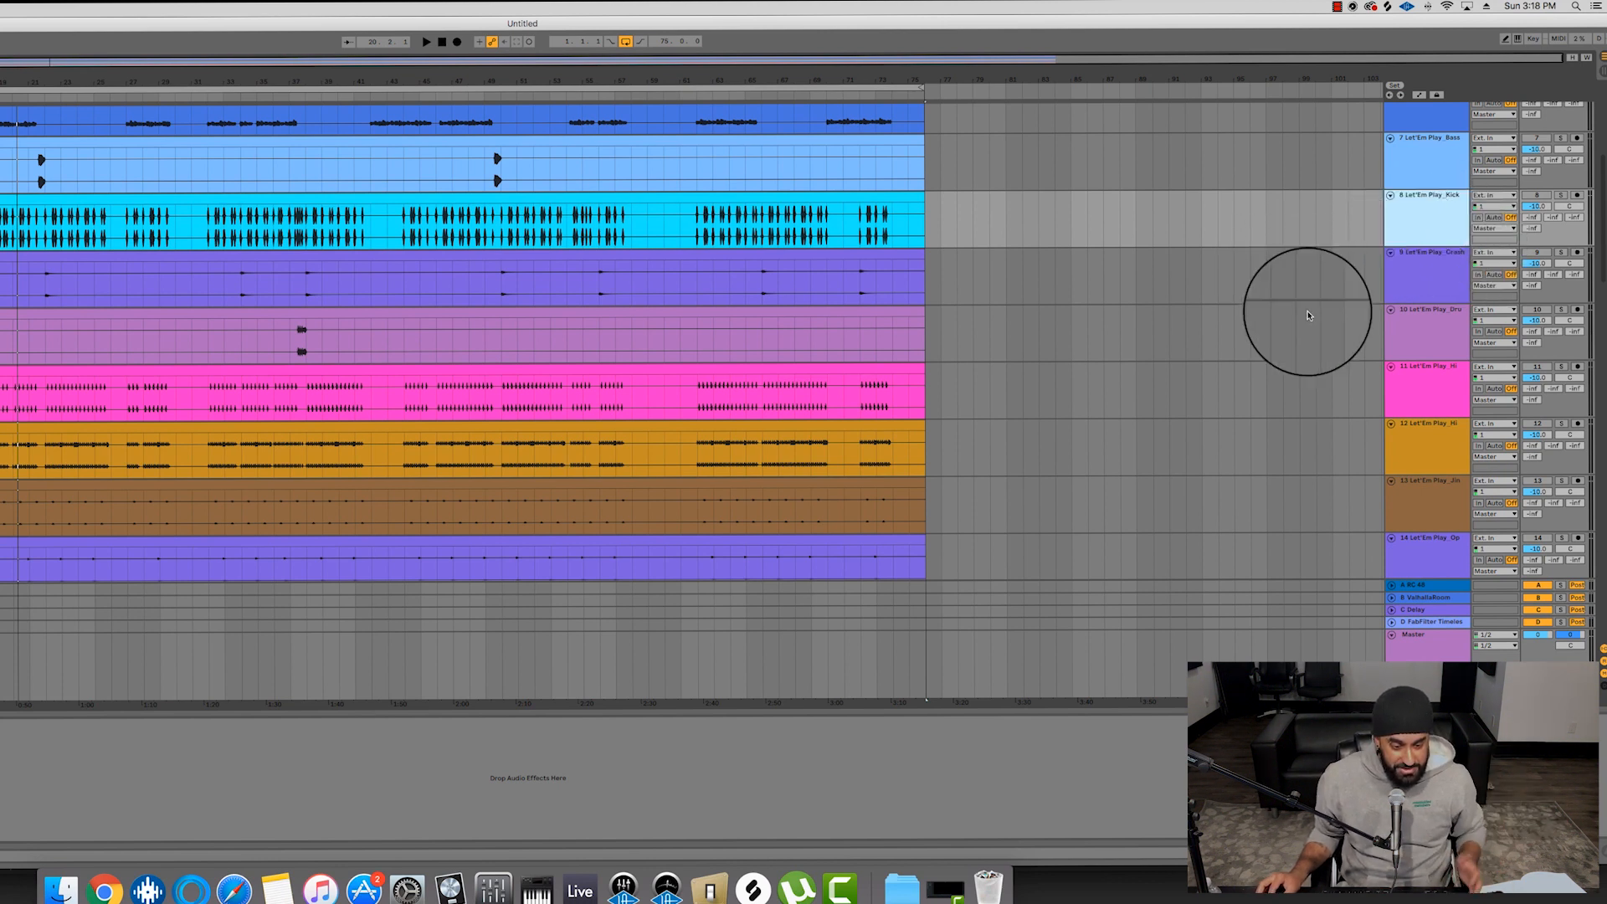
{"action": "scroll", "coordinate": [1308, 314], "scroll_direction": "down", "scroll_amount": 5}
{"action": "left_click", "coordinate": [1410, 479]}
{"action": "left_click_drag", "start_coordinate": [1411, 153], "coordinate": [1415, 146]}
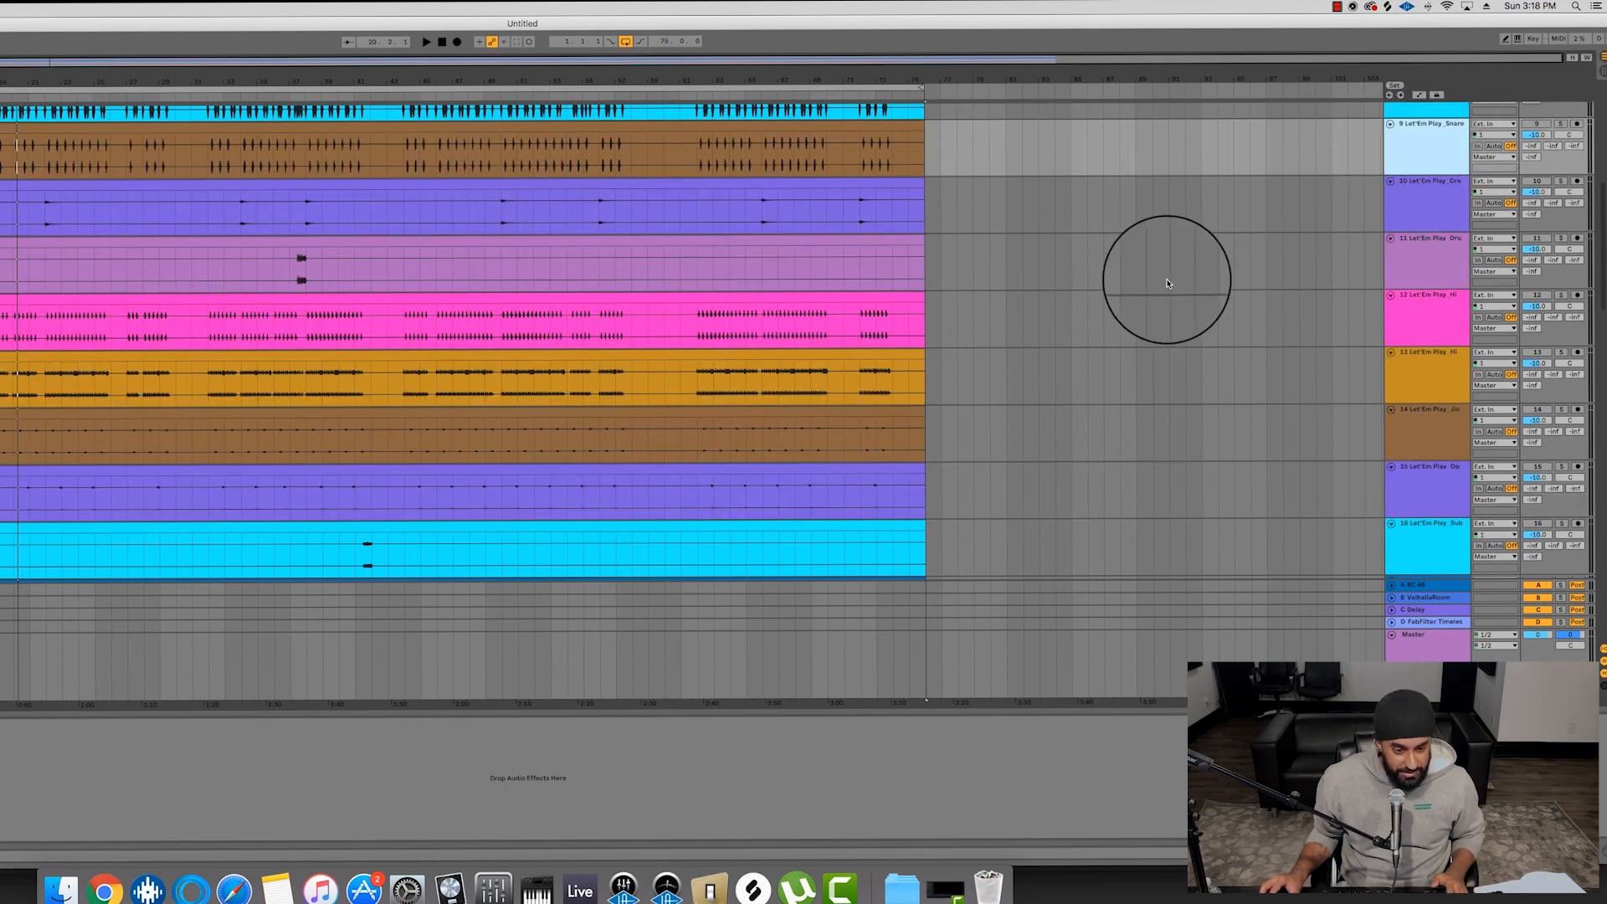
- Move the two Hi tracks together so they sit directly below the Snare track
{"action": "left_click", "coordinate": [1412, 306]}
{"action": "left_click", "coordinate": [1435, 373], "text": "shift"}
{"action": "left_click_drag", "start_coordinate": [1444, 311], "coordinate": [1435, 168]}
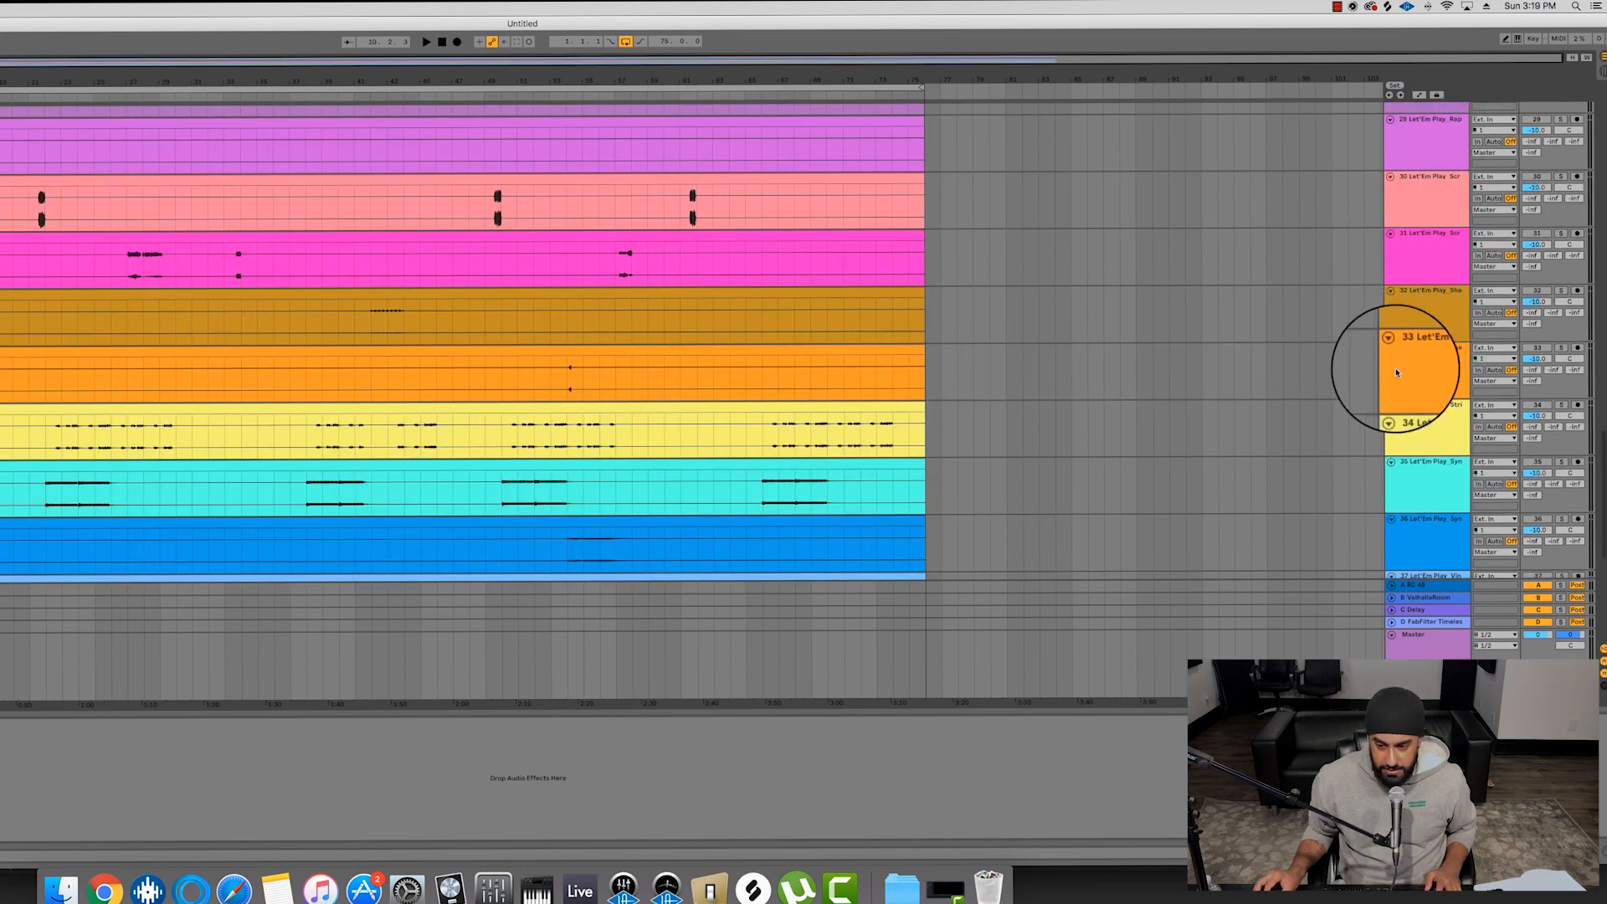
- Move the remaining Sna and both Scr tracks directly below the Cym track, and the Sha track directly below the Jin track
{"action": "left_click", "coordinate": [1437, 372]}
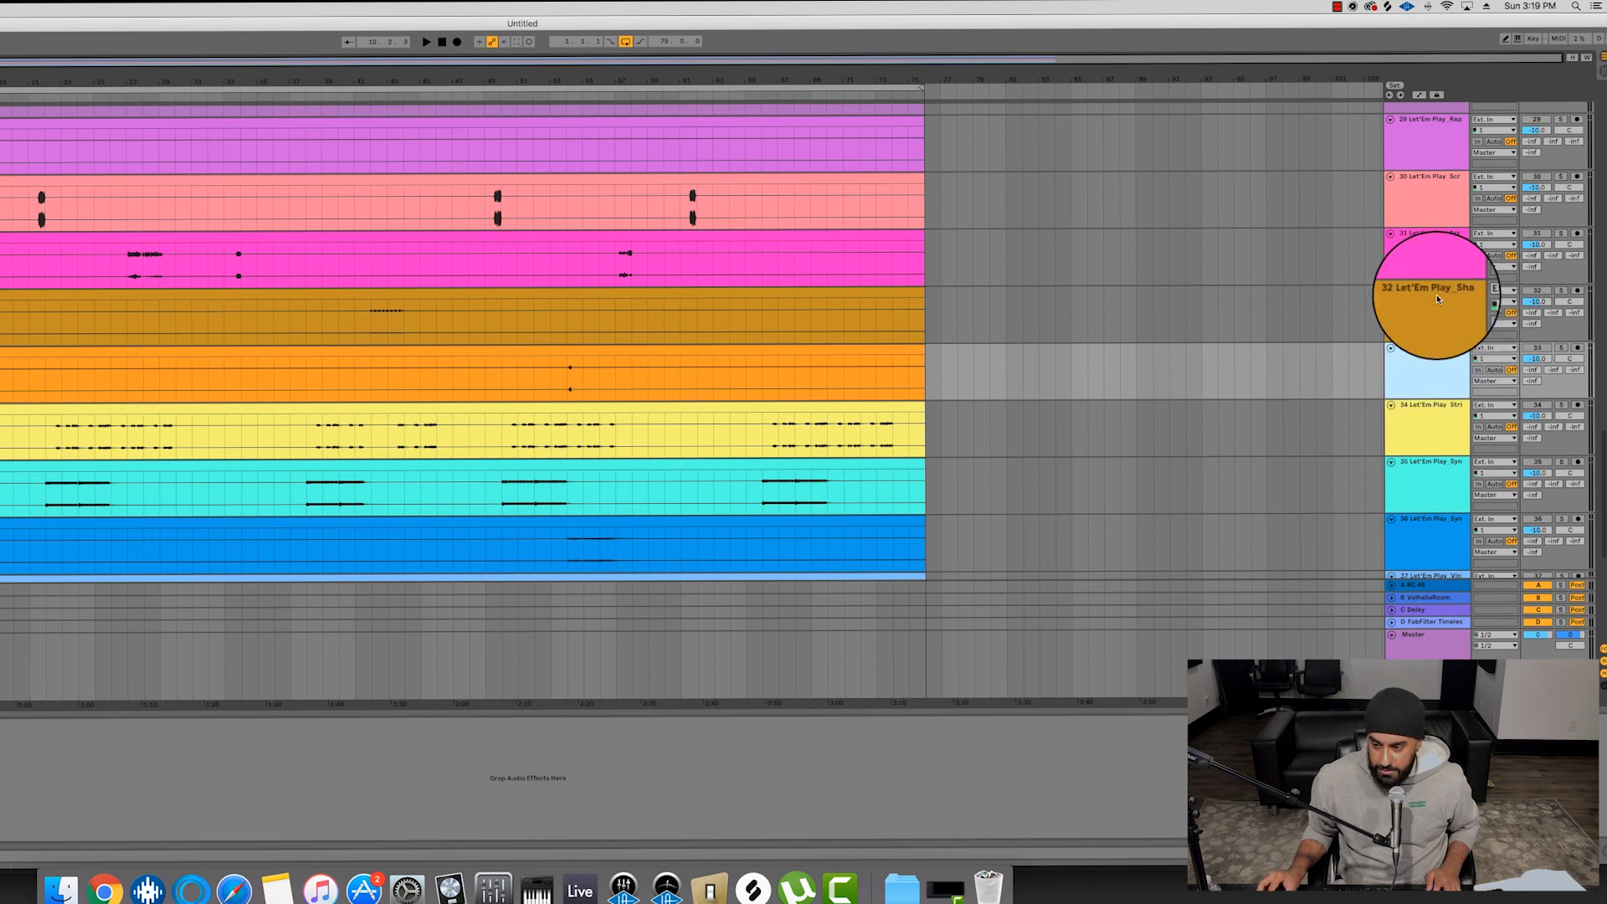
{"action": "left_click", "coordinate": [1436, 255], "text": "shift"}
{"action": "scroll", "coordinate": [1434, 274], "scroll_direction": "up", "scroll_amount": 2}
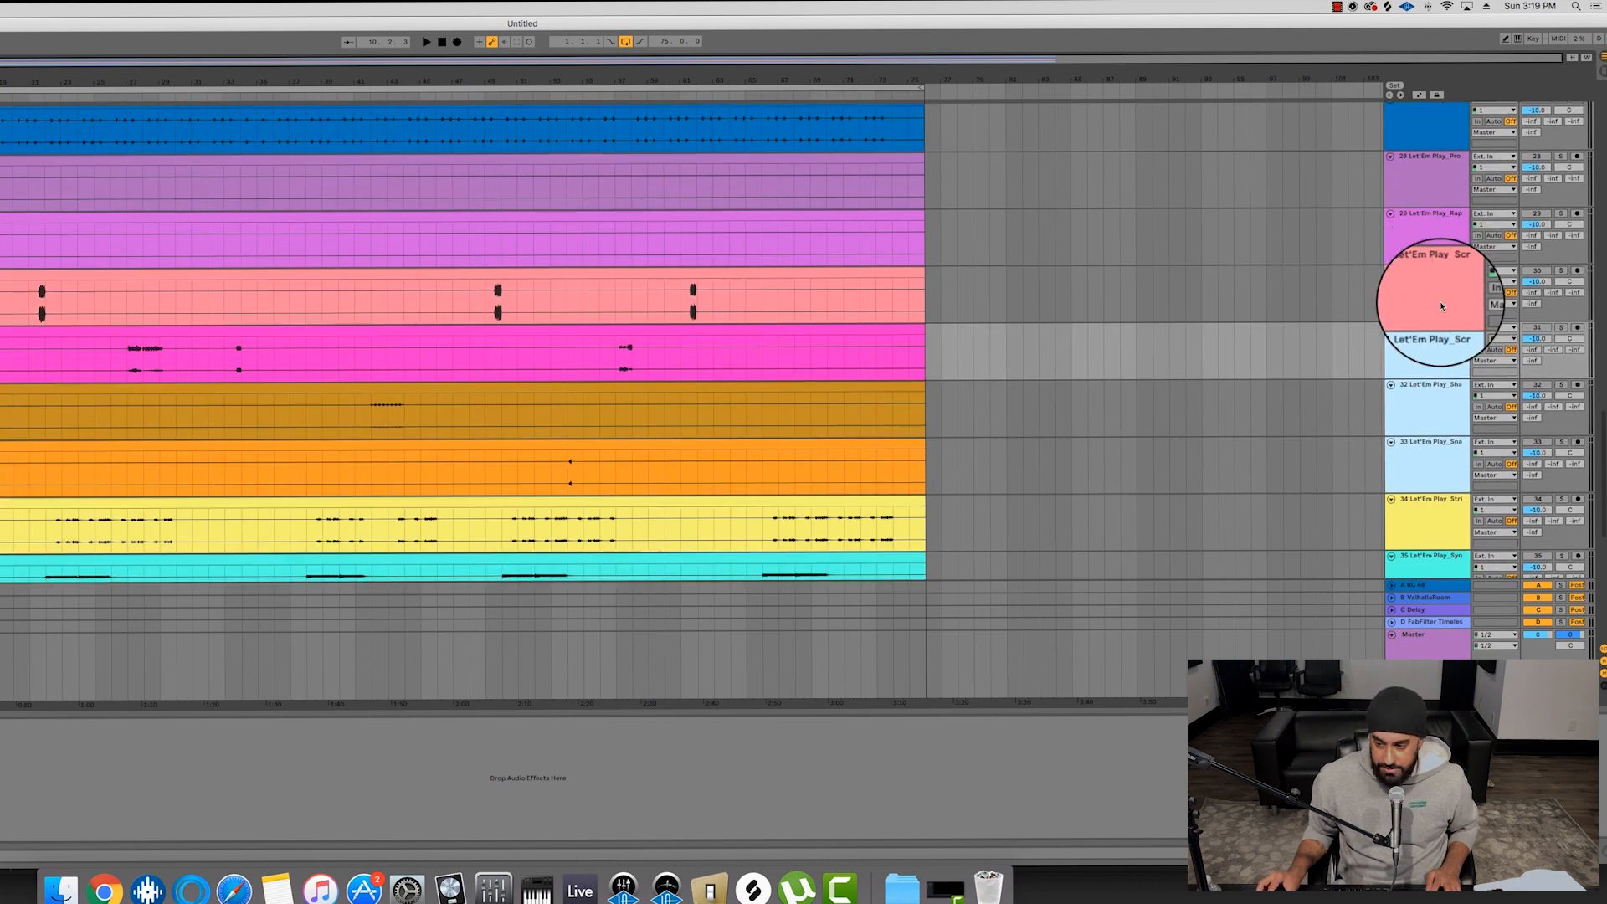
{"action": "left_click", "coordinate": [1438, 298], "text": "shift"}
{"action": "scroll", "coordinate": [1428, 313], "scroll_direction": "up", "scroll_amount": 15}
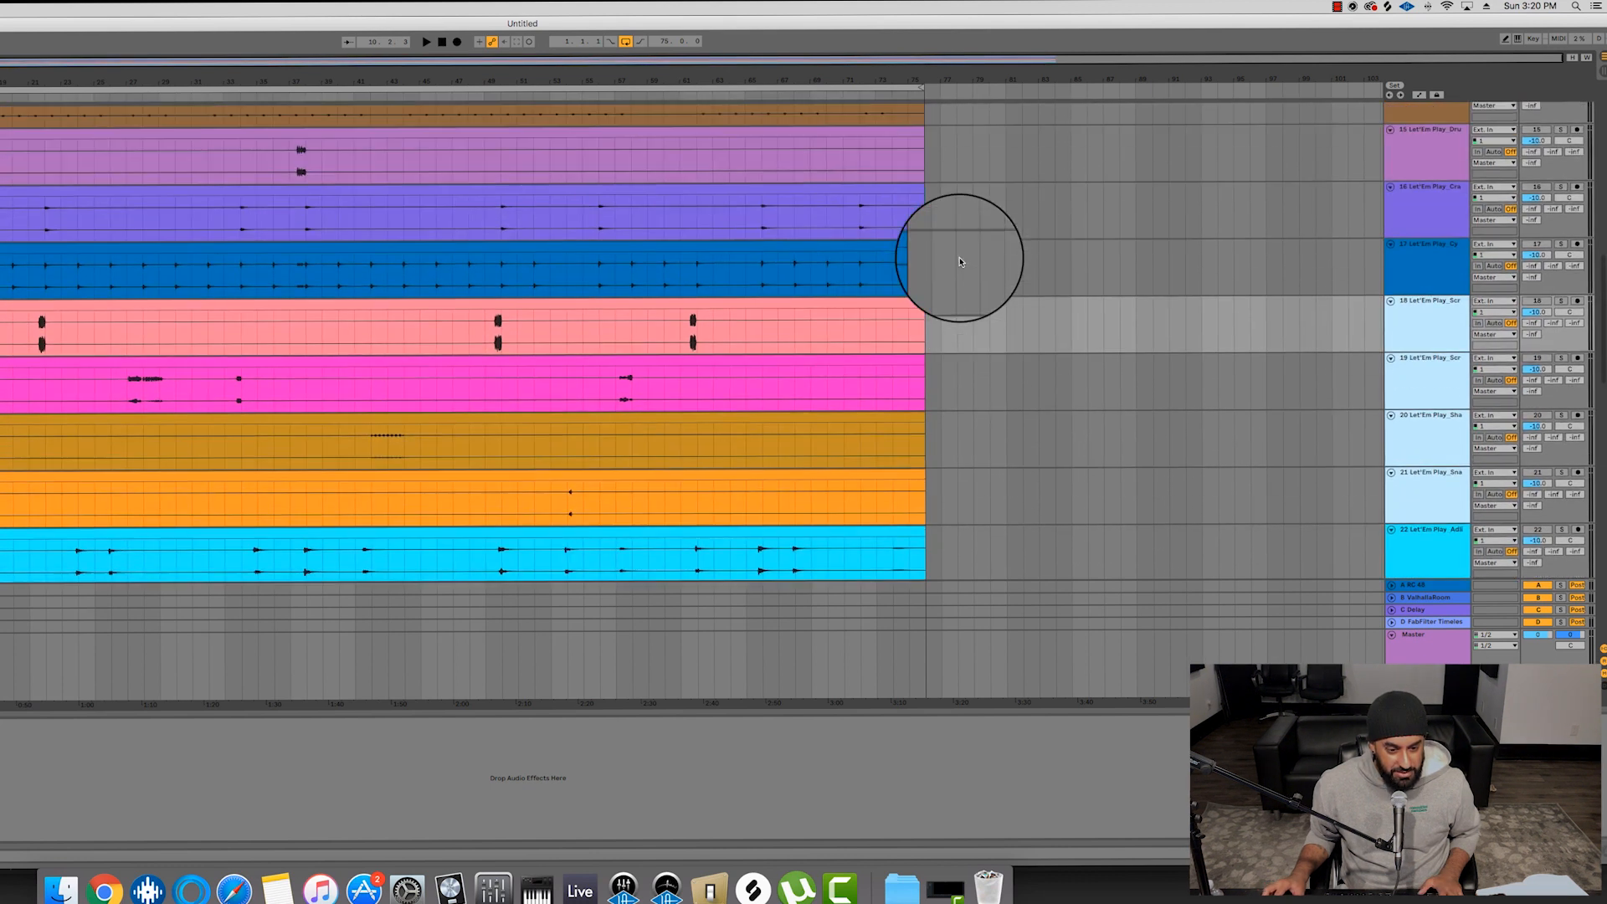
{"action": "left_click_drag", "start_coordinate": [1428, 459], "coordinate": [1420, 183]}
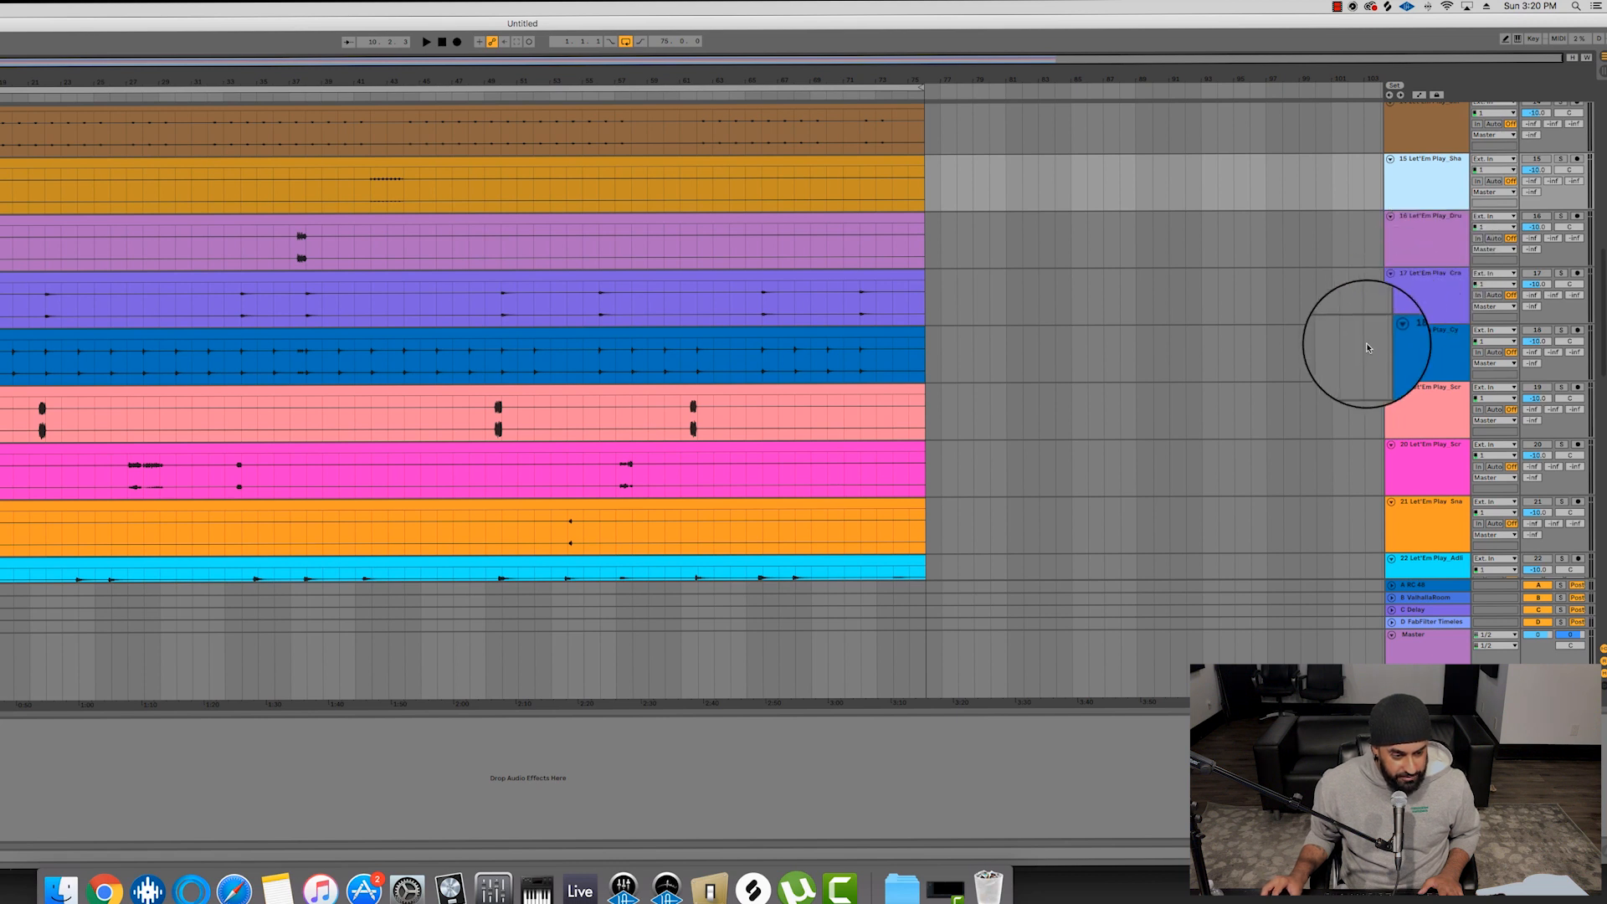
- Select the Adli, FX, GTR, Gui and Hit tracks together
{"action": "scroll", "coordinate": [1372, 345], "scroll_direction": "down", "scroll_amount": 5}
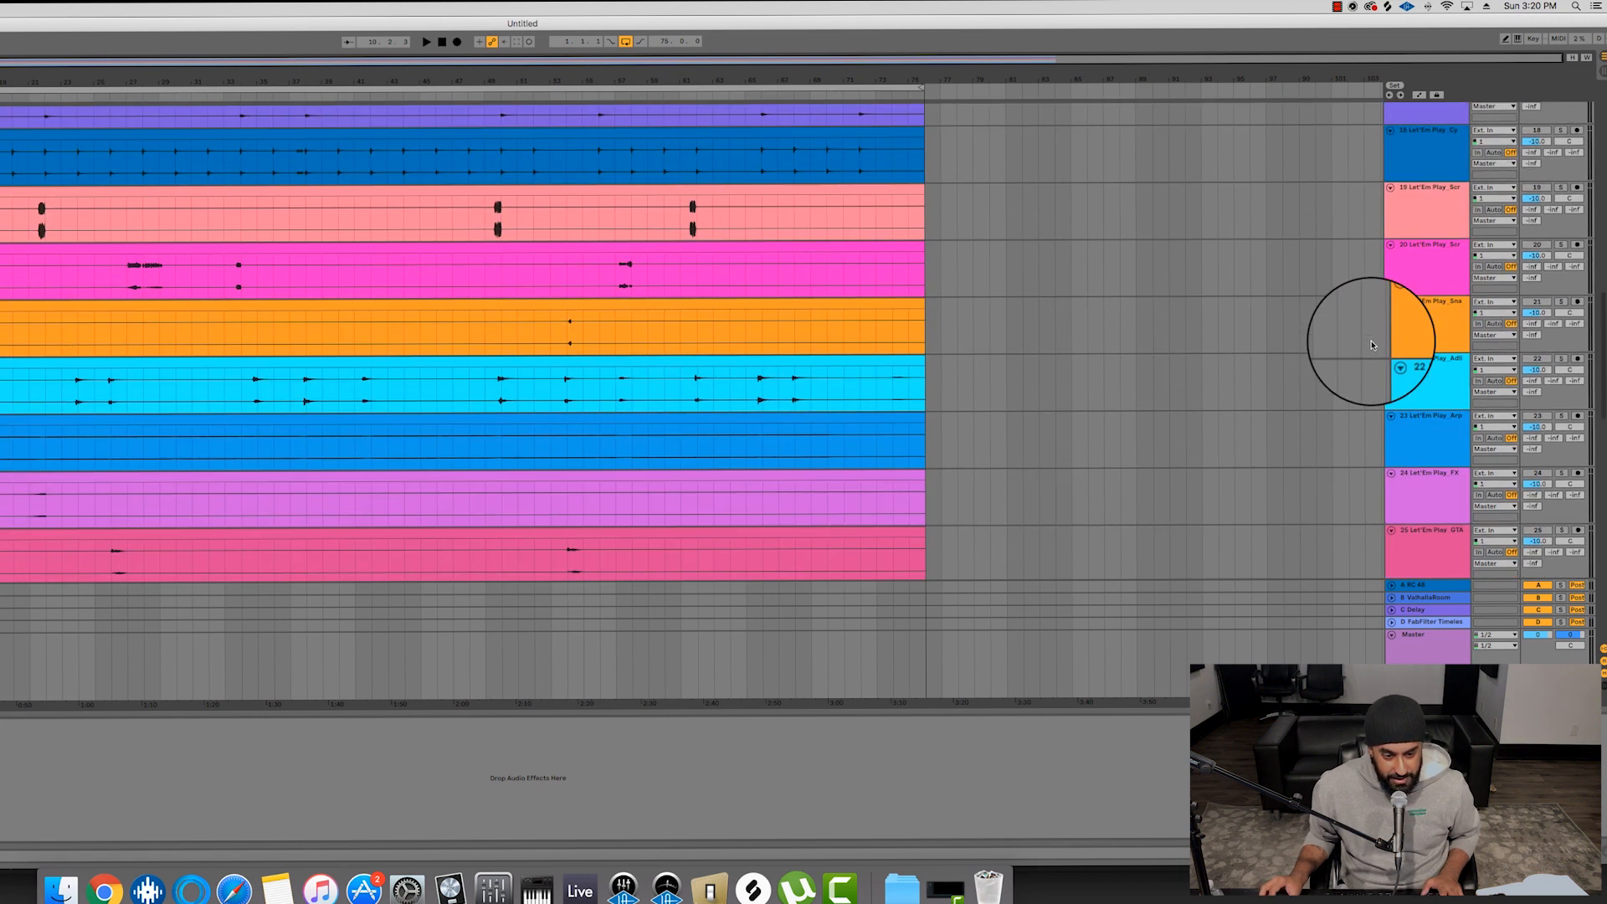
{"action": "left_click", "coordinate": [1435, 245]}
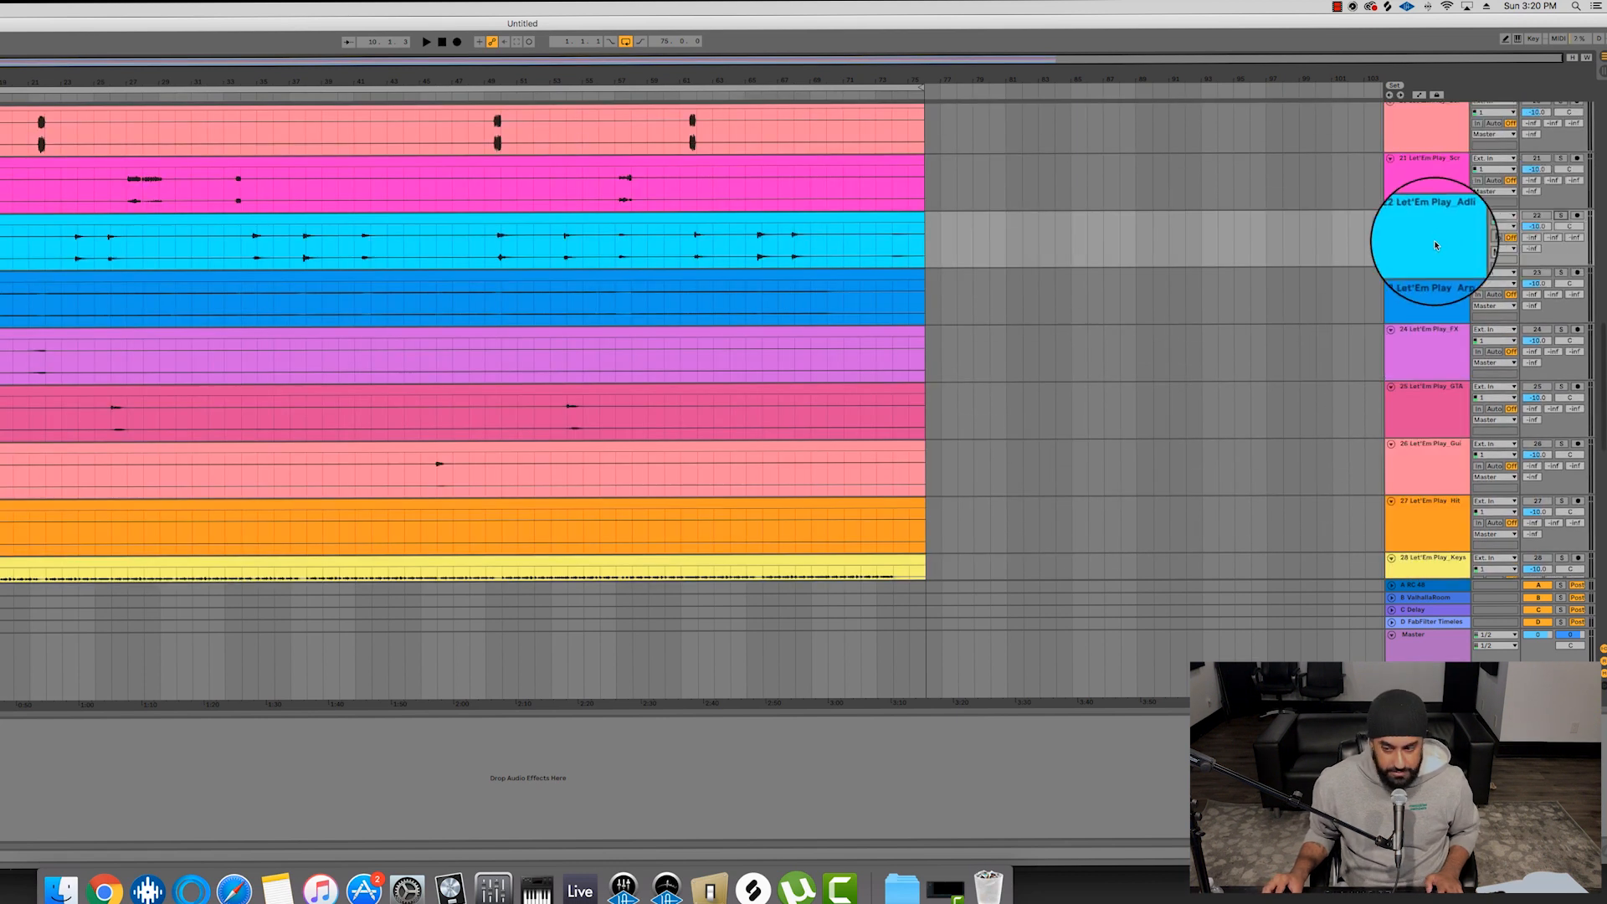
{"action": "left_click", "coordinate": [1432, 345], "text": "super"}
{"action": "left_click", "coordinate": [1441, 410], "text": "super"}
{"action": "scroll", "coordinate": [1441, 410], "scroll_direction": "down", "scroll_amount": 2}
{"action": "left_click", "coordinate": [1453, 351], "text": "super"}
{"action": "scroll", "coordinate": [1452, 351], "scroll_direction": "down", "scroll_amount": 2}
{"action": "left_click", "coordinate": [1454, 301], "text": "super"}
{"action": "scroll", "coordinate": [1439, 304], "scroll_direction": "down", "scroll_amount": 2}
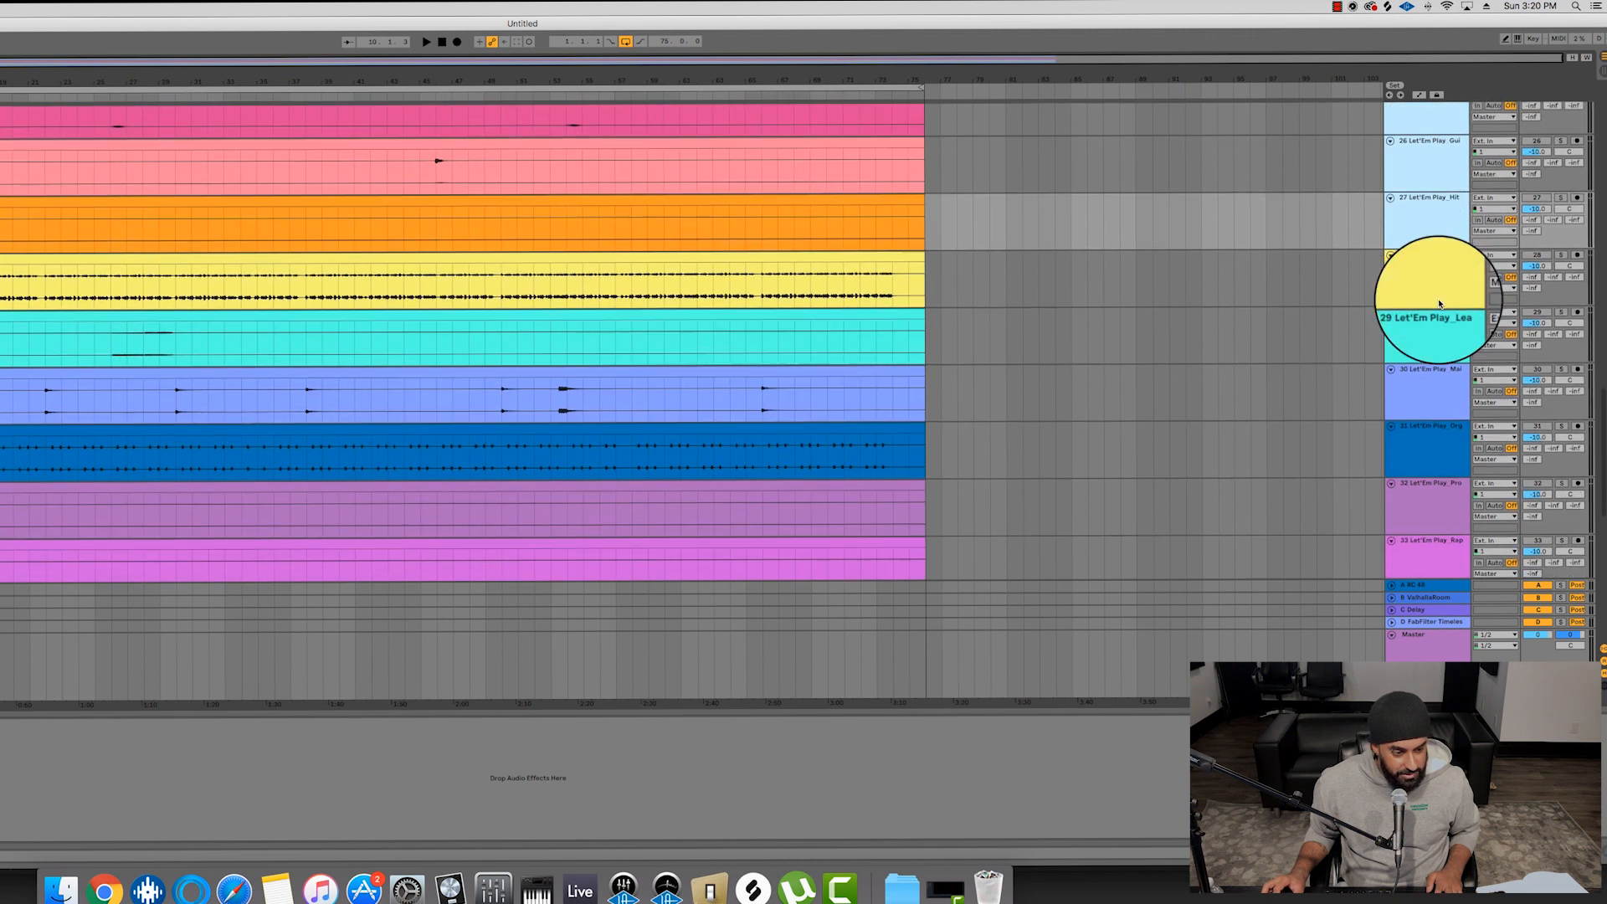
{"action": "scroll", "coordinate": [1440, 303], "scroll_direction": "down", "scroll_amount": 2}
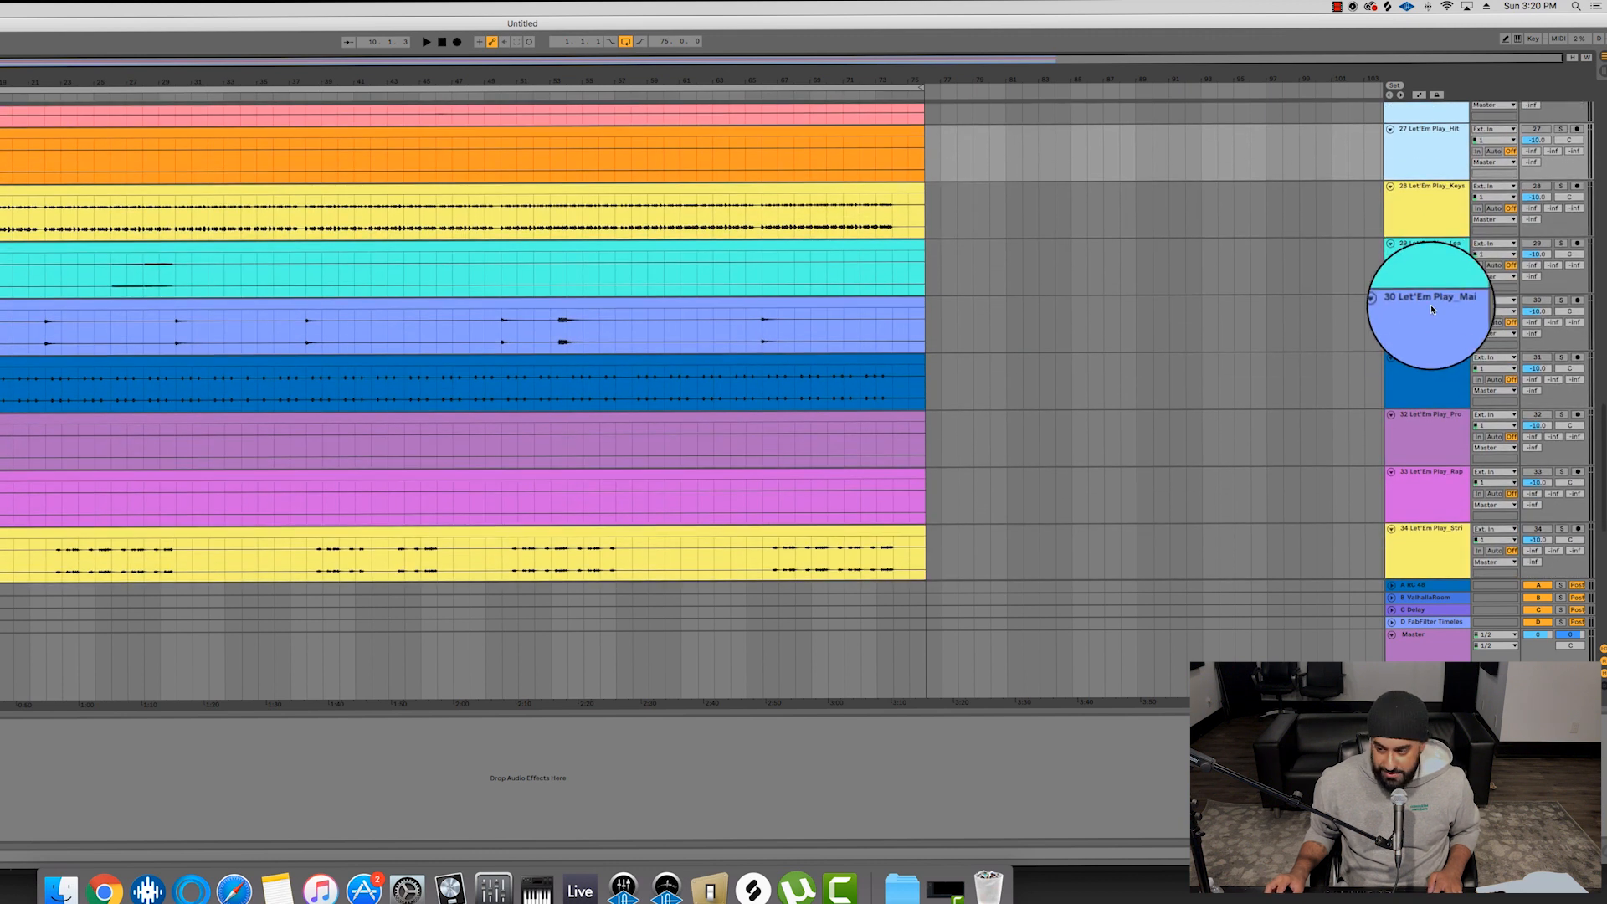
- Add the Mai and Pro tracks to the selection and move the whole group directly below the second Syn track
{"action": "left_click", "coordinate": [1413, 324], "text": "super"}
{"action": "scroll", "coordinate": [1413, 324], "scroll_direction": "down", "scroll_amount": 3}
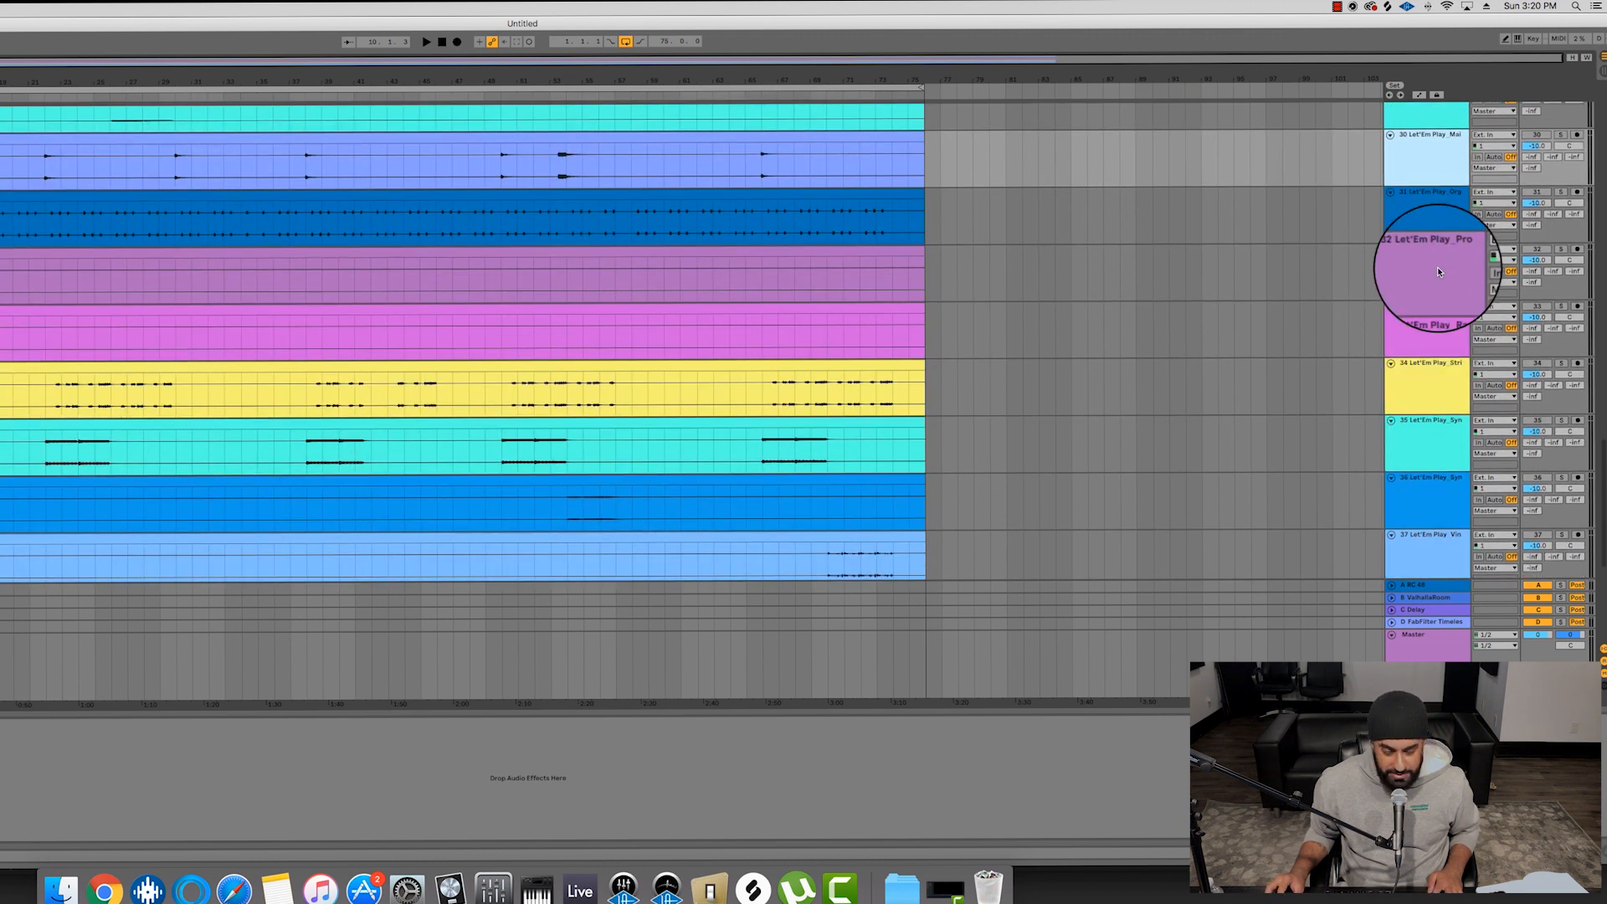
{"action": "left_click", "coordinate": [1438, 271], "text": "super"}
{"action": "scroll", "coordinate": [1438, 271], "scroll_direction": "down", "scroll_amount": 2}
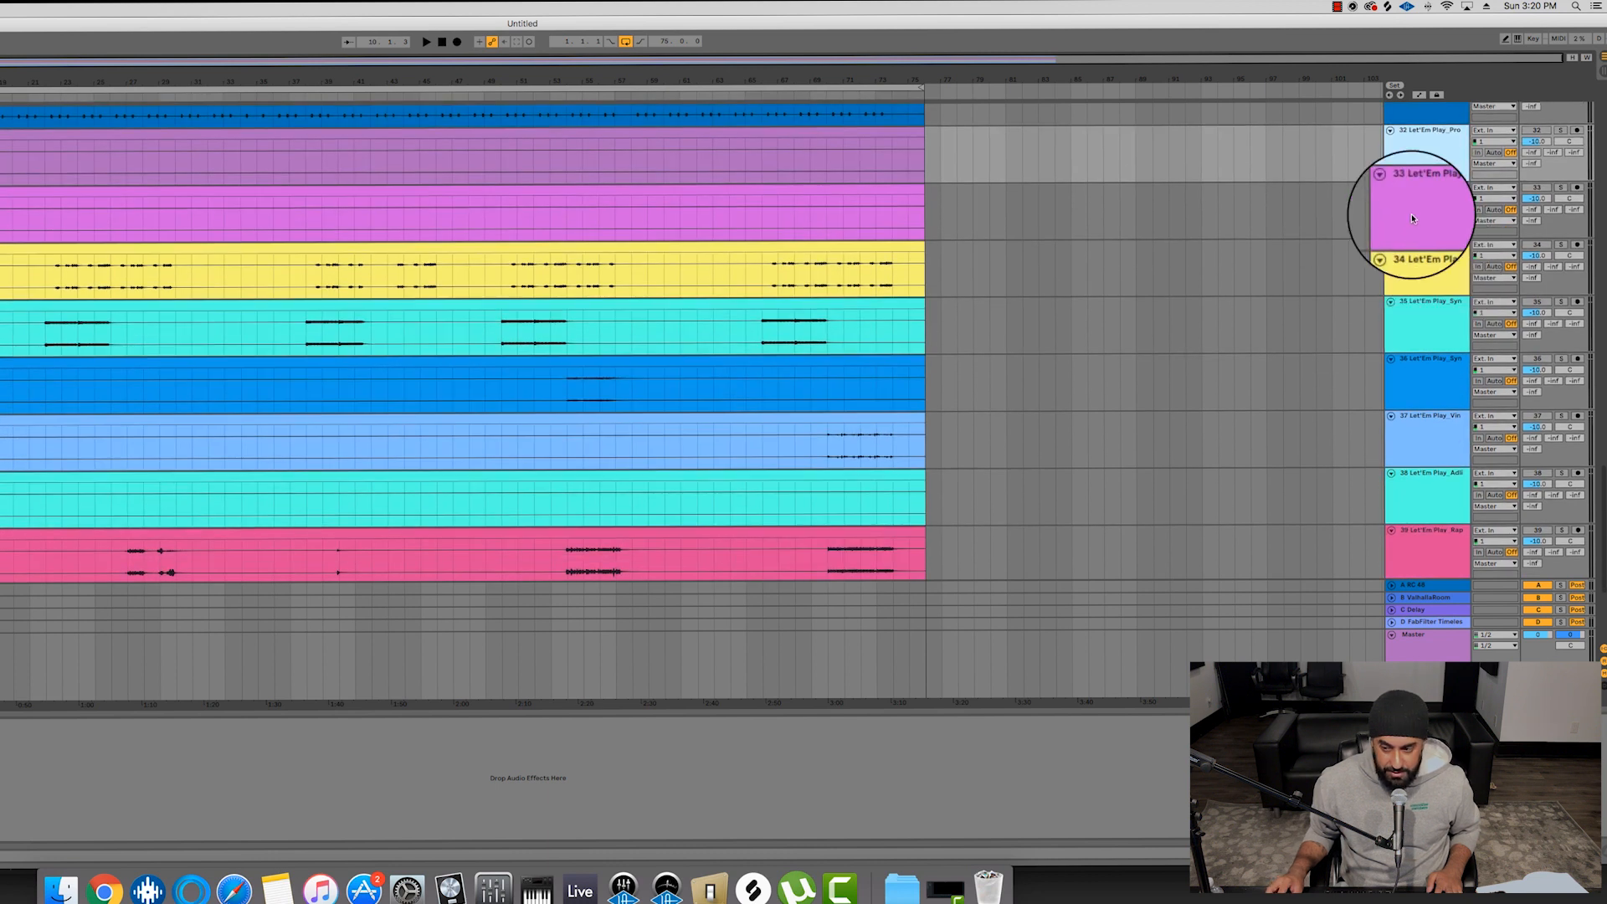
{"action": "left_click_drag", "start_coordinate": [1421, 170], "coordinate": [1061, 401]}
{"action": "scroll", "coordinate": [1061, 401], "scroll_direction": "up", "scroll_amount": 5}
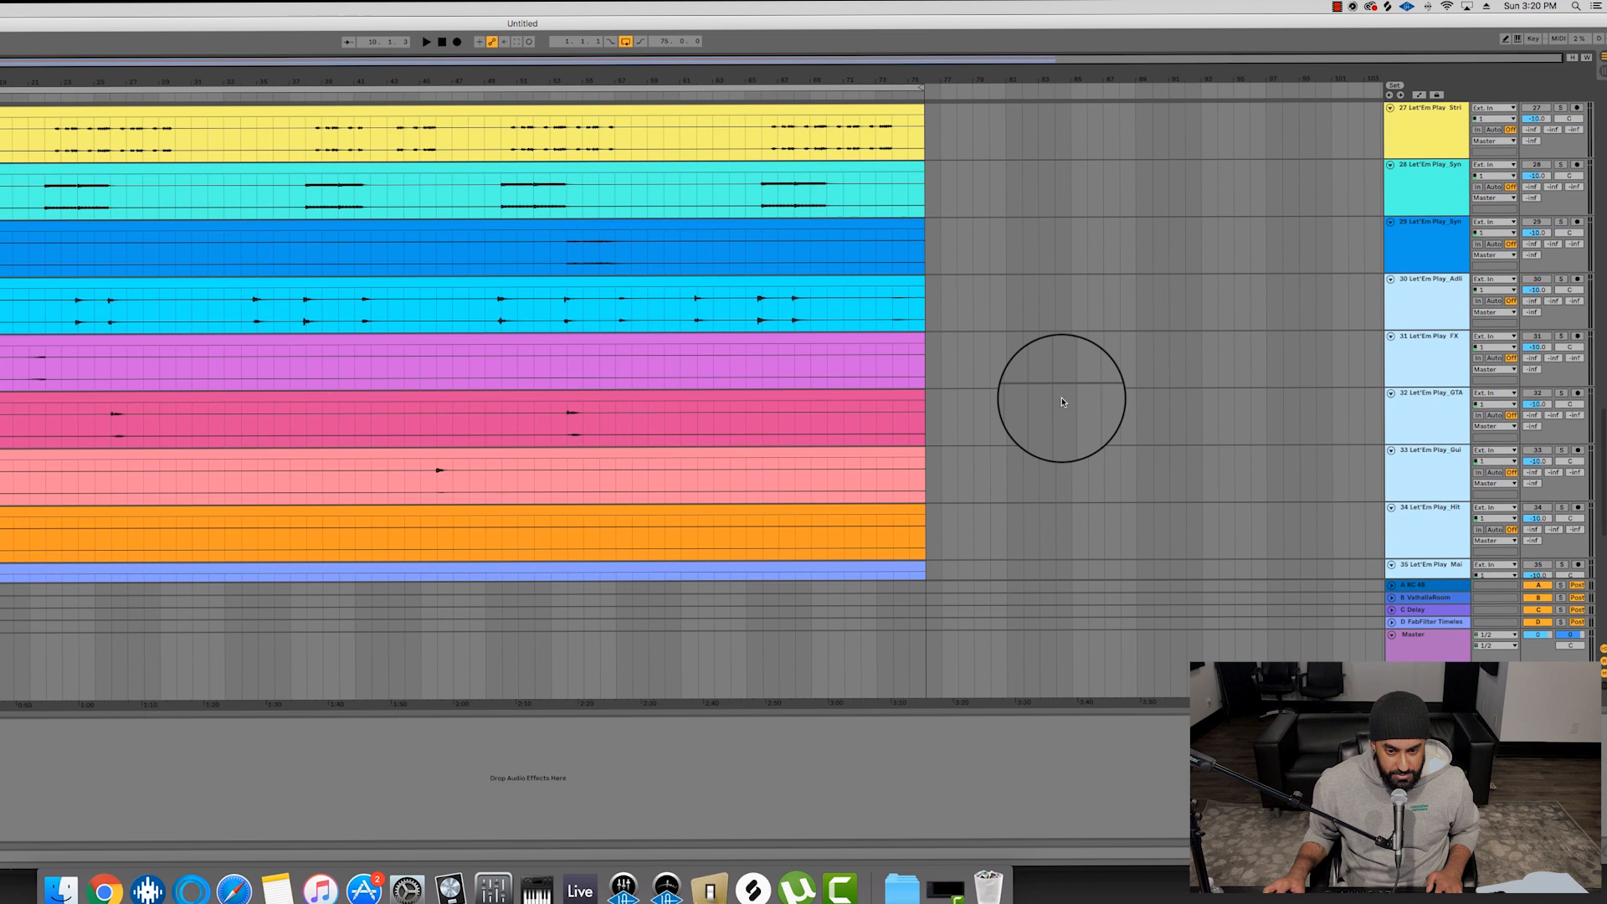
- Open the Rap Sample Left clip and raise its clip gain
{"action": "scroll", "coordinate": [1061, 402], "scroll_direction": "up", "scroll_amount": 1}
{"action": "scroll", "coordinate": [609, 445], "scroll_direction": "up", "scroll_amount": 1}
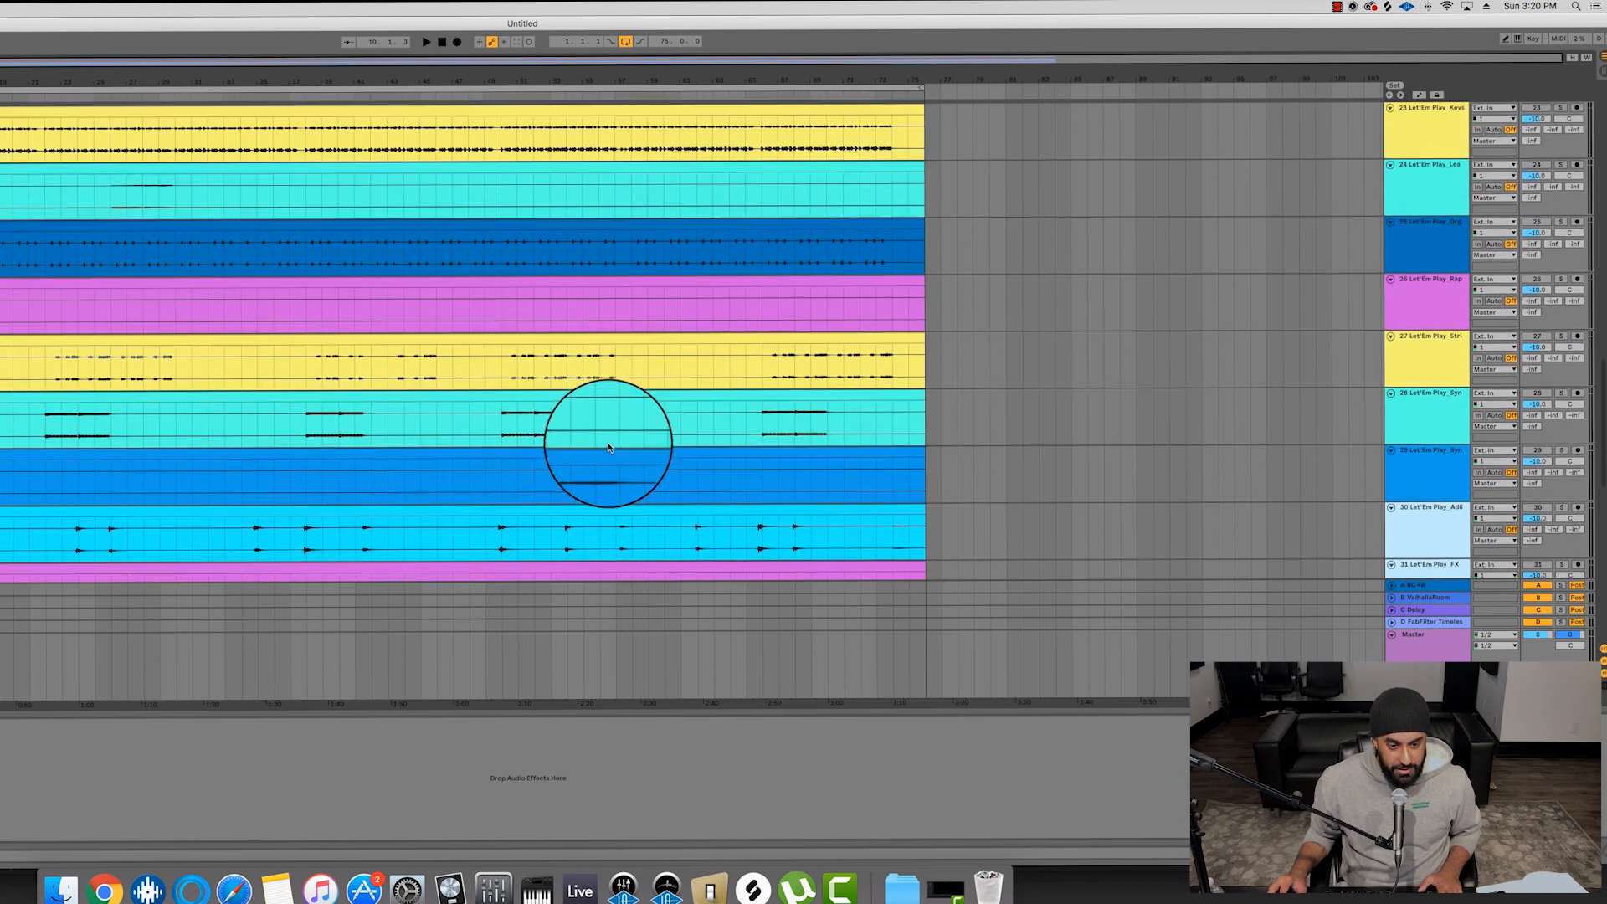
{"action": "left_click", "coordinate": [327, 290]}
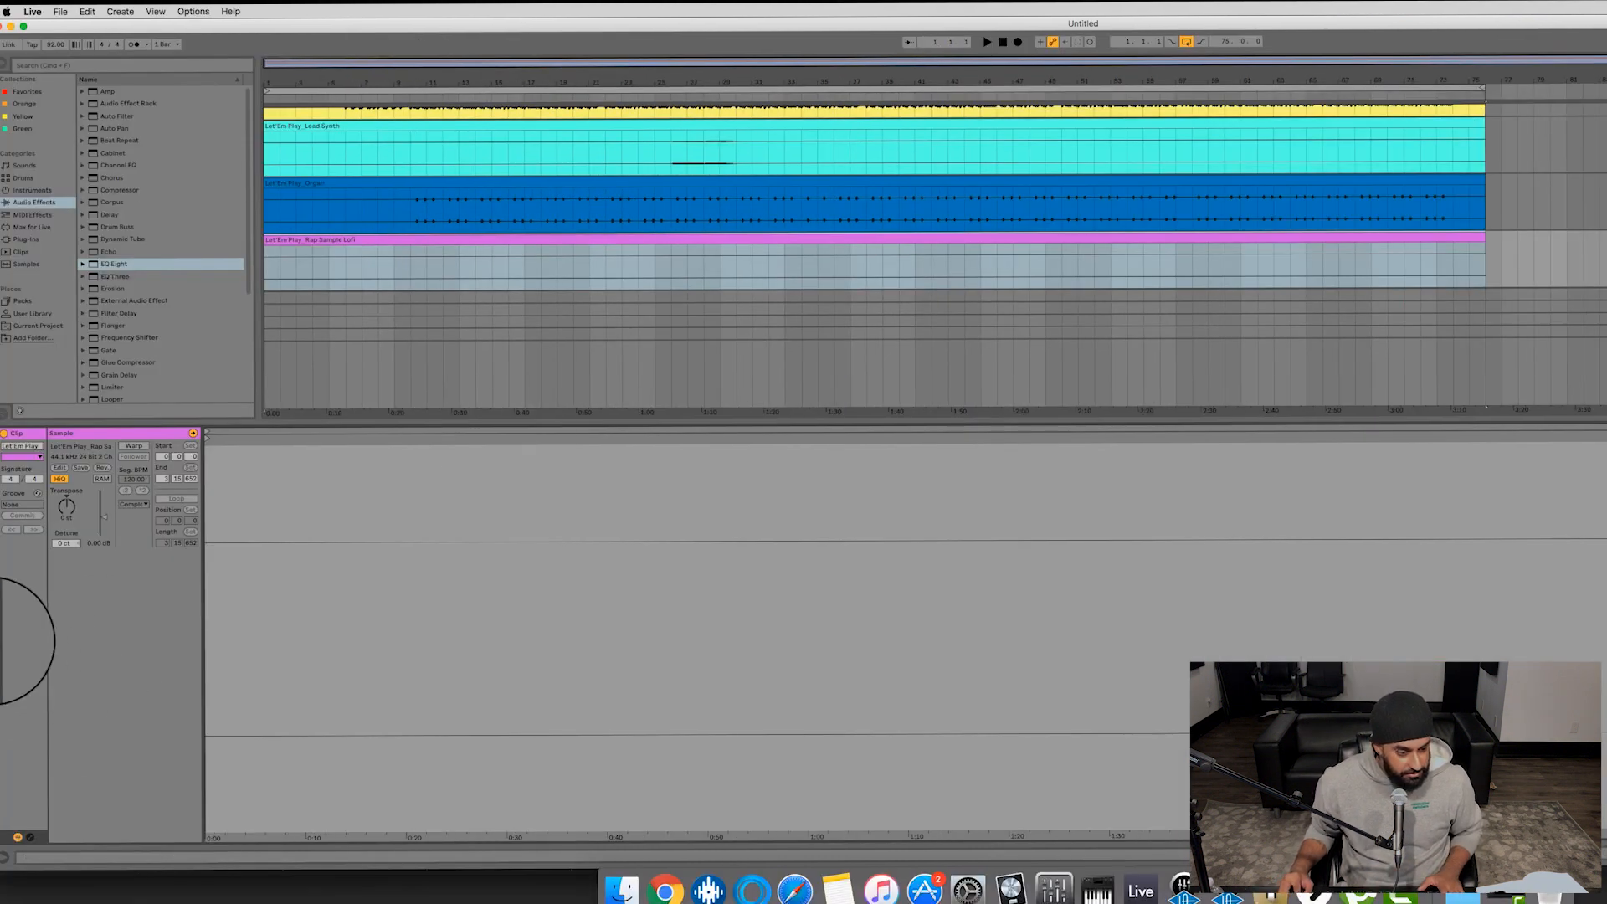
{"action": "left_click_drag", "start_coordinate": [102, 516], "coordinate": [102, 493]}
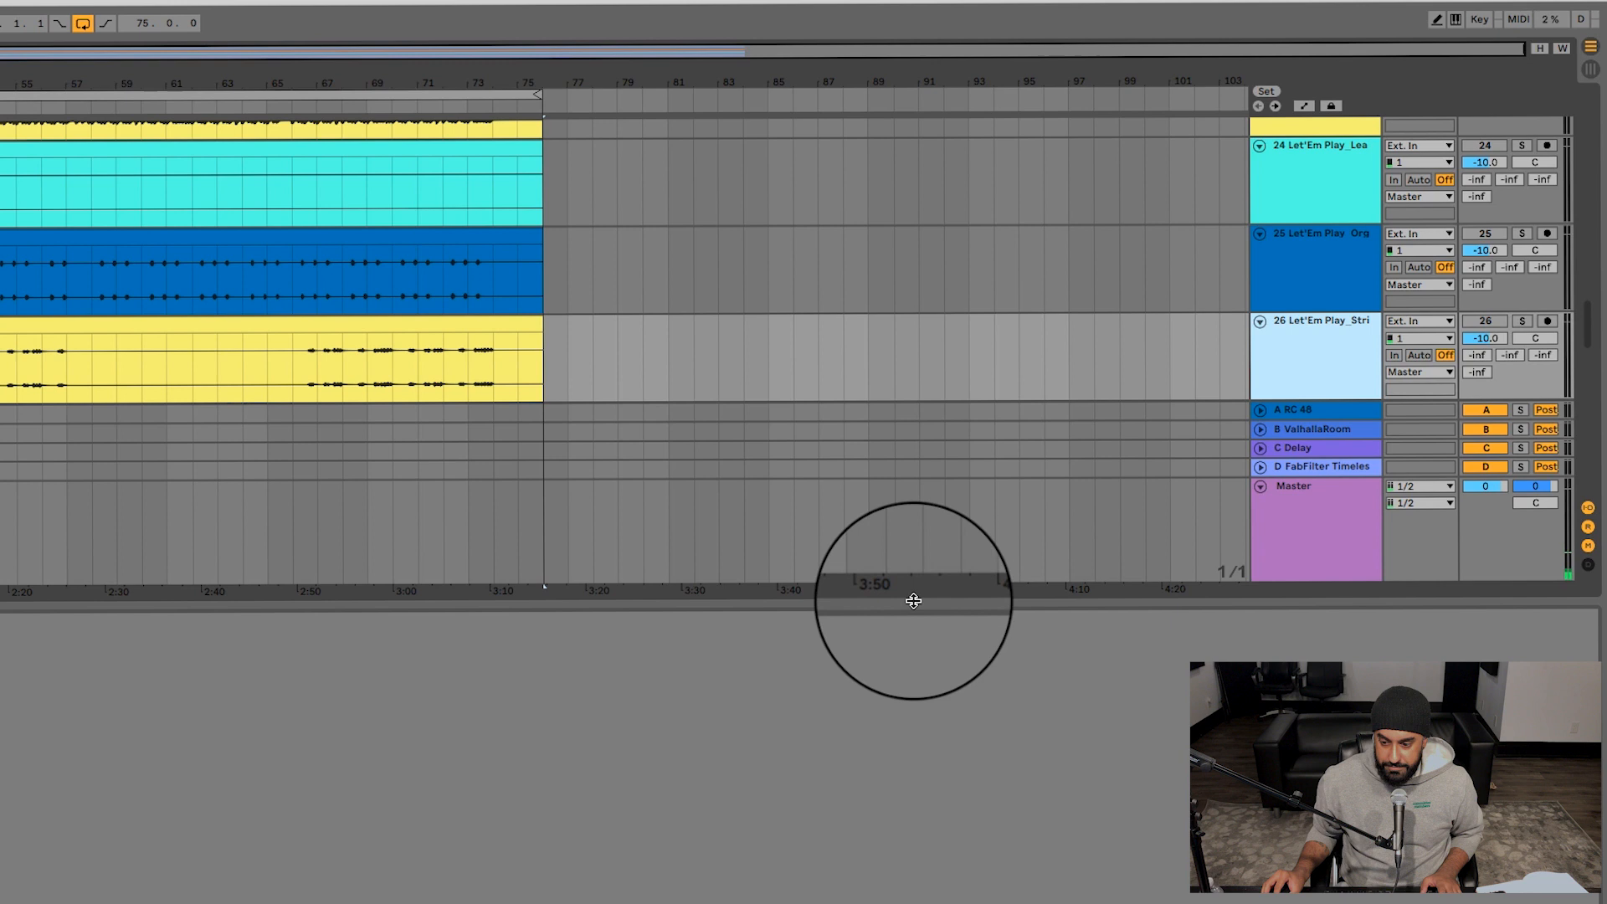
- Reorder the Keys, Org, Syn and Stri tracks in that sequence directly below the last Scr track, above the Arp track
{"action": "scroll", "coordinate": [363, 335], "scroll_direction": "up", "scroll_amount": 5}
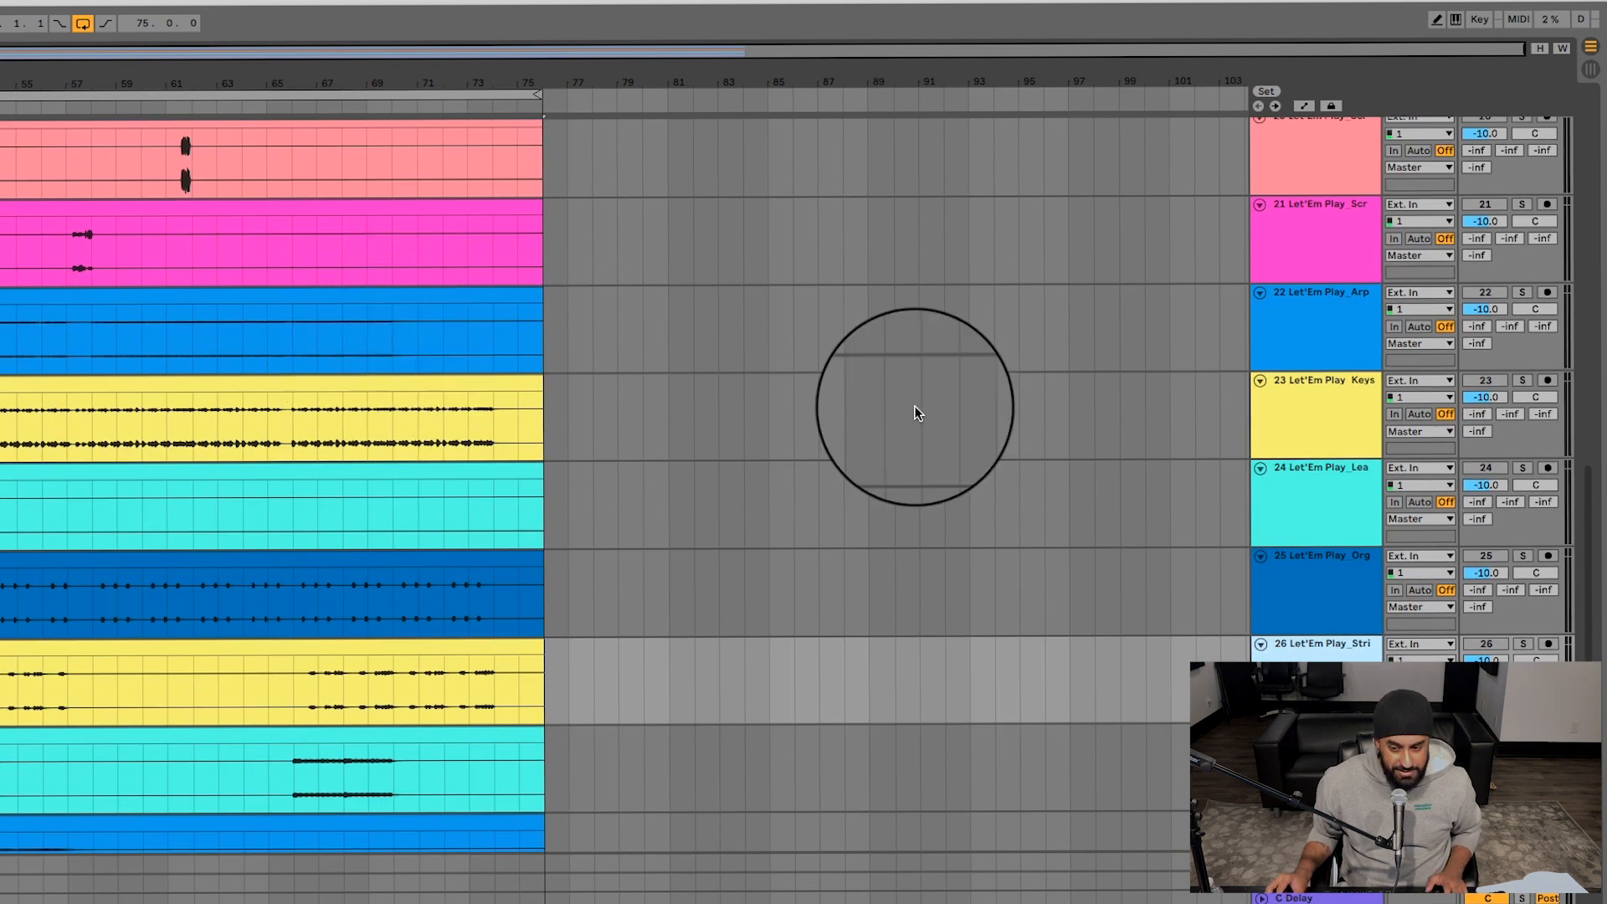
{"action": "left_click_drag", "start_coordinate": [1319, 415], "coordinate": [1326, 320]}
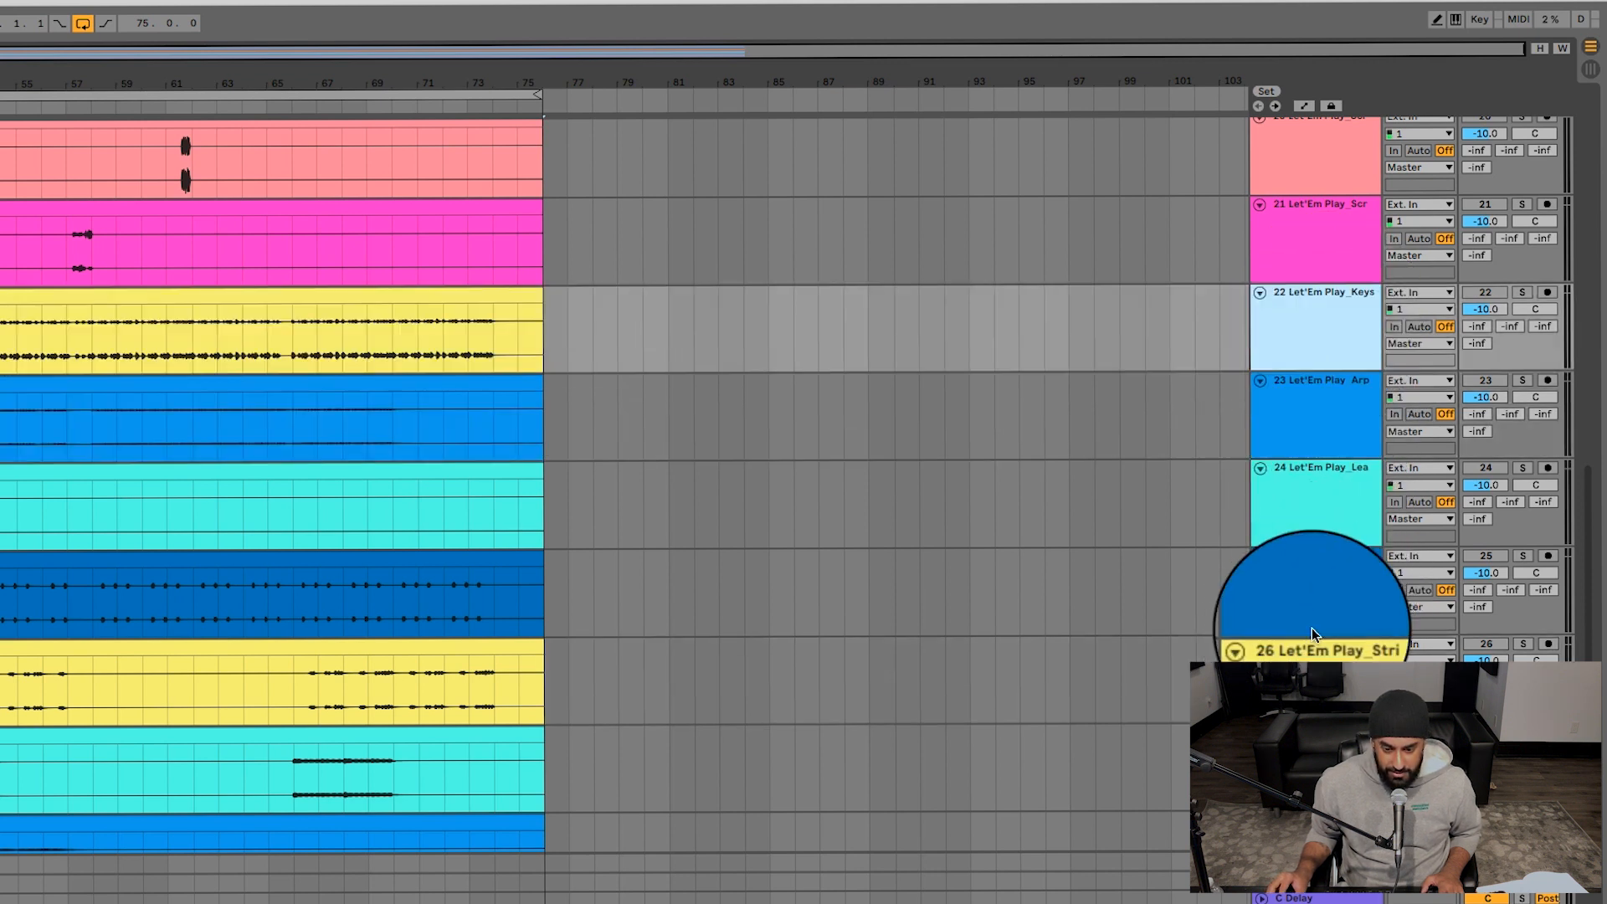
{"action": "left_click_drag", "start_coordinate": [1325, 604], "coordinate": [1327, 372]}
{"action": "left_click_drag", "start_coordinate": [1325, 757], "coordinate": [1338, 491]}
{"action": "left_click_drag", "start_coordinate": [1327, 768], "coordinate": [1327, 578]}
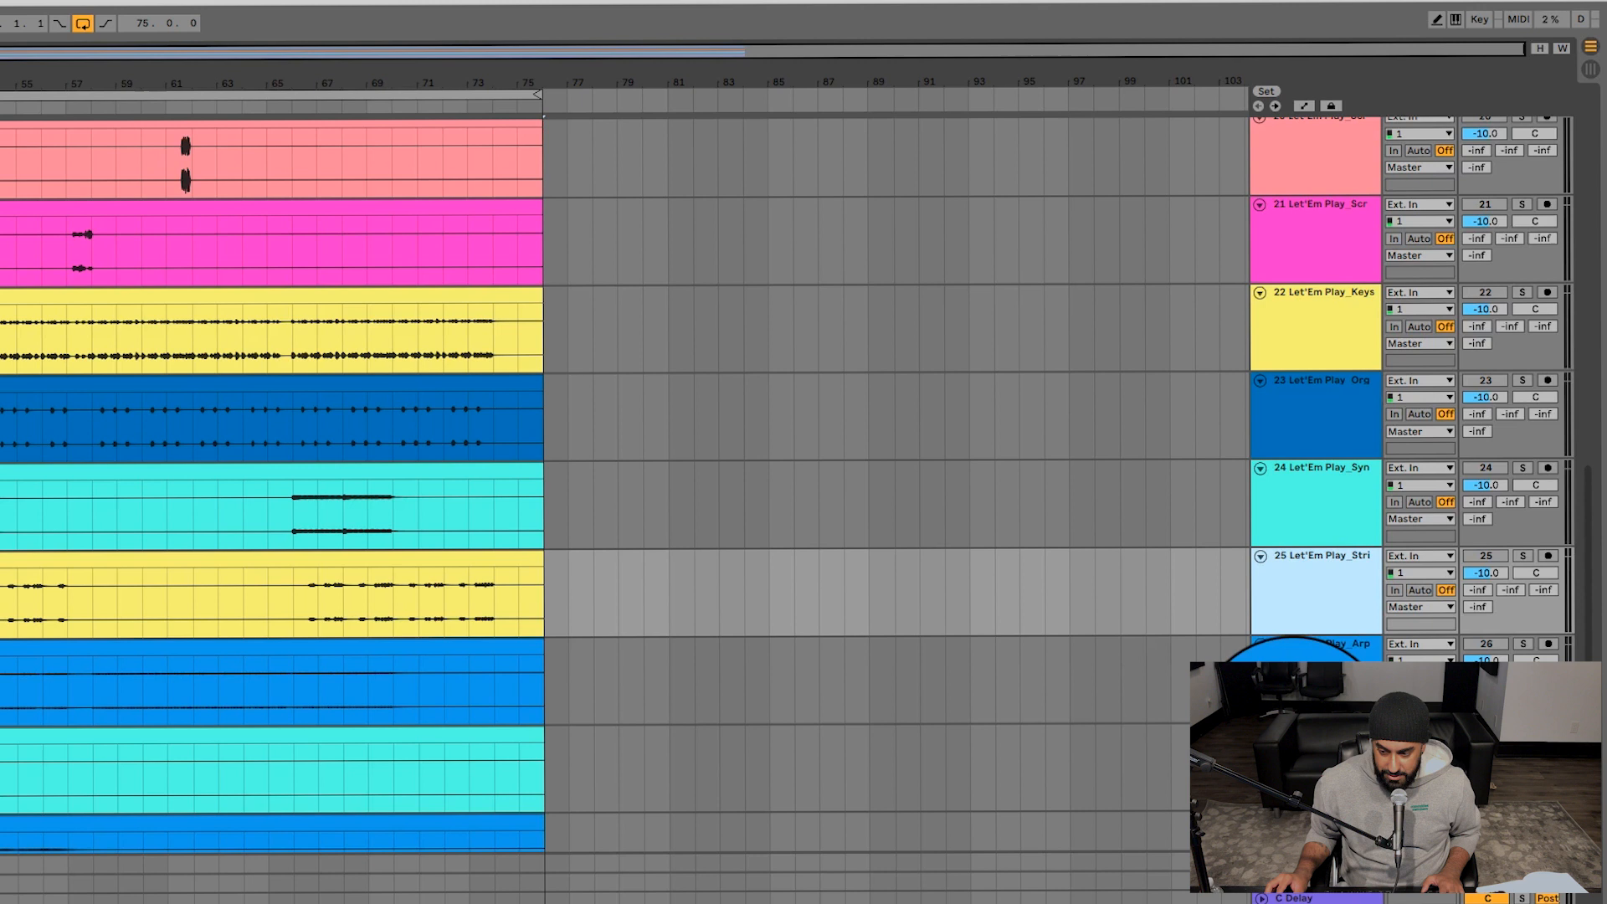
- Move the Arp track directly above the Keys track
{"action": "left_click", "coordinate": [1311, 646]}
{"action": "left_click_drag", "start_coordinate": [1311, 653], "coordinate": [1339, 293]}
{"action": "scroll", "coordinate": [1138, 689], "scroll_direction": "down", "scroll_amount": 3}
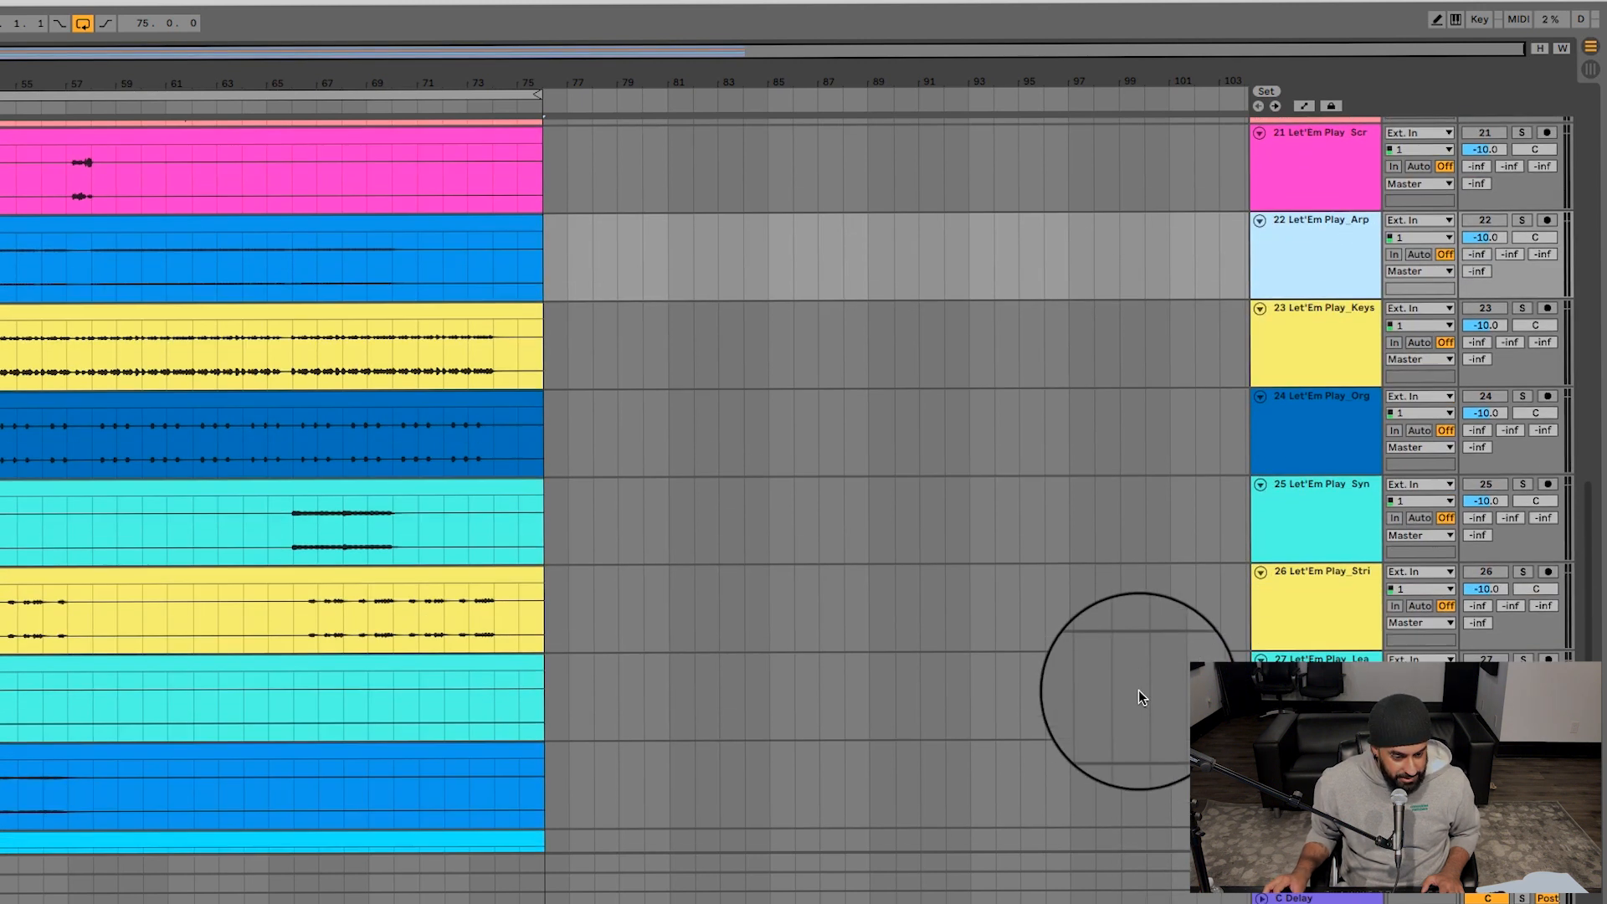
{"action": "scroll", "coordinate": [1138, 689], "scroll_direction": "up", "scroll_amount": 15}
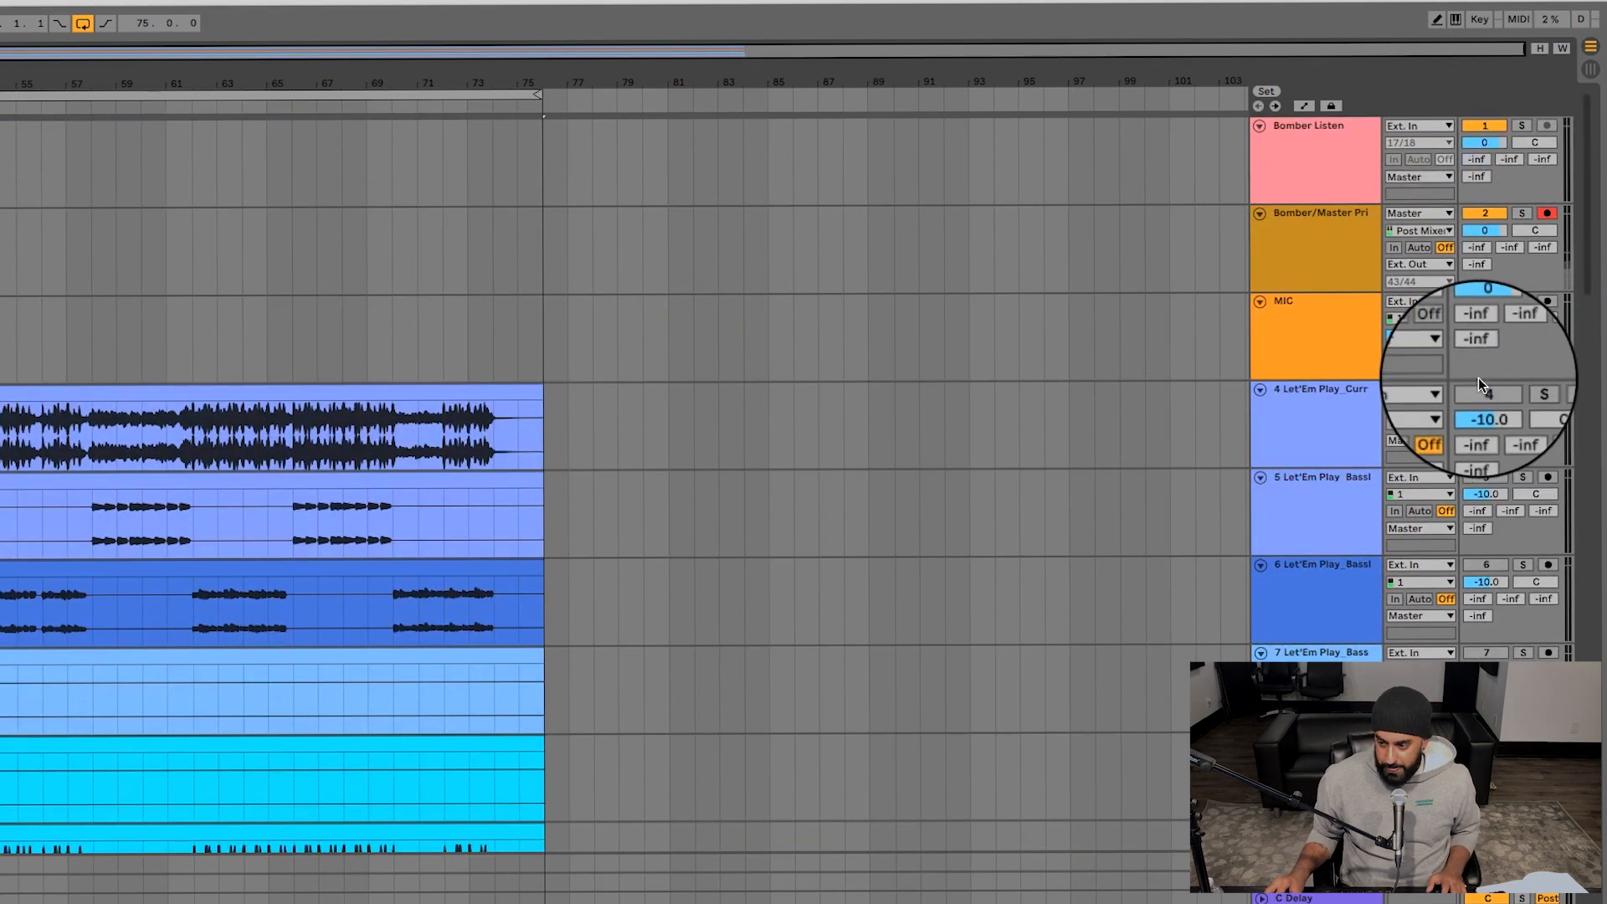
{"action": "left_click", "coordinate": [1316, 490]}
{"action": "key", "text": "super+a"}
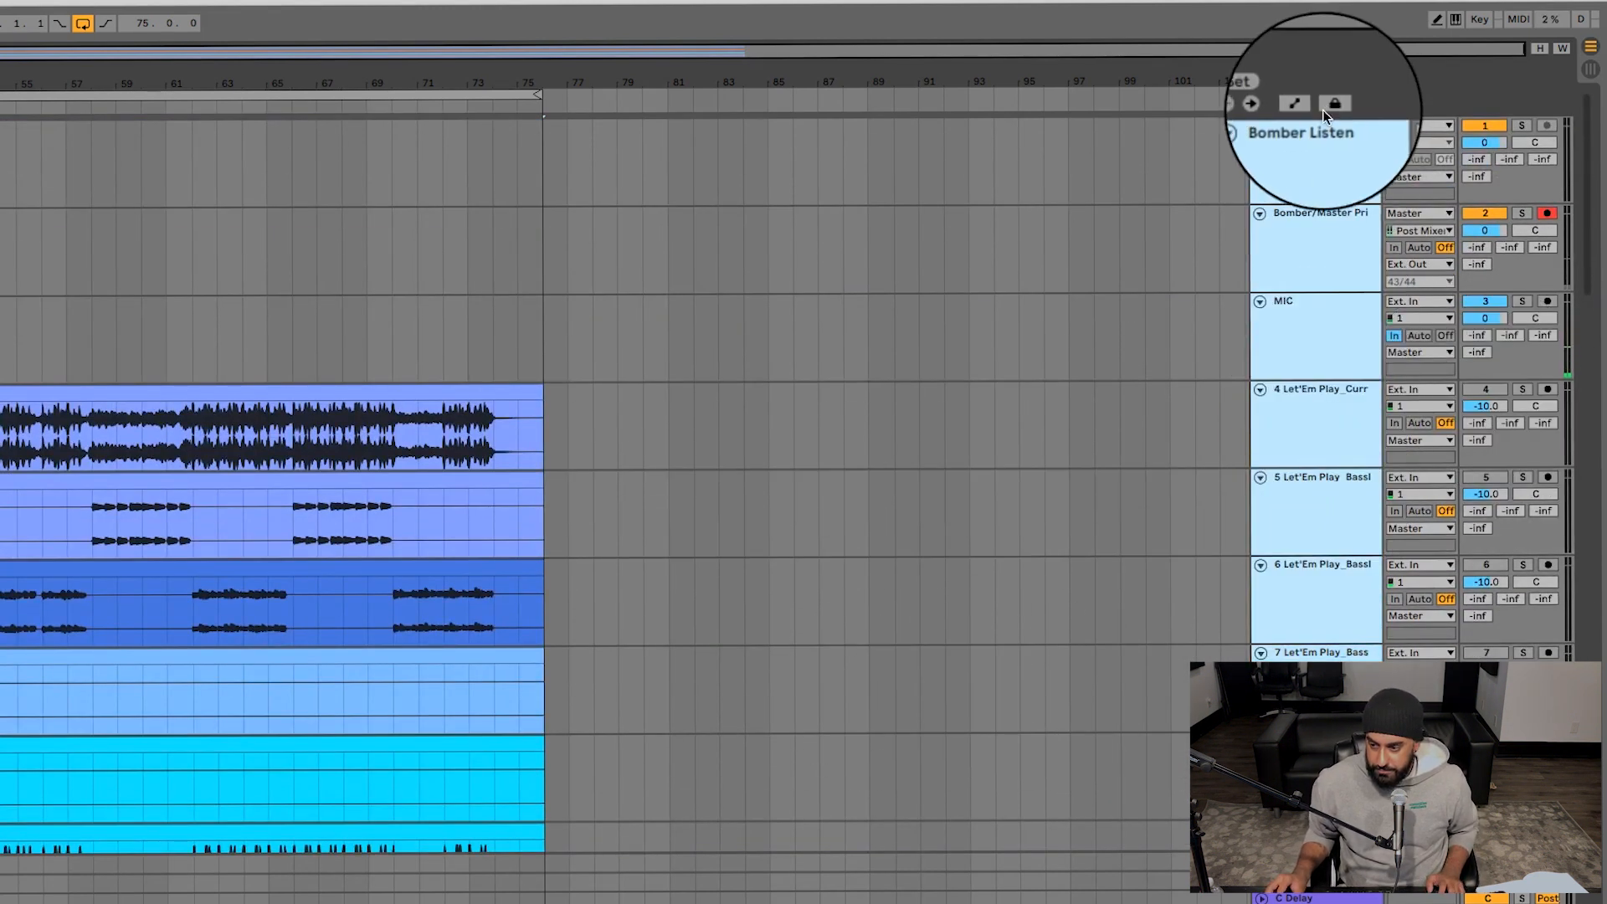
{"action": "left_click", "coordinate": [1322, 170], "text": "super"}
{"action": "left_click", "coordinate": [1324, 266], "text": "super"}
{"action": "left_click", "coordinate": [1324, 343], "text": "super"}
{"action": "left_click", "coordinate": [1332, 445], "text": "super"}
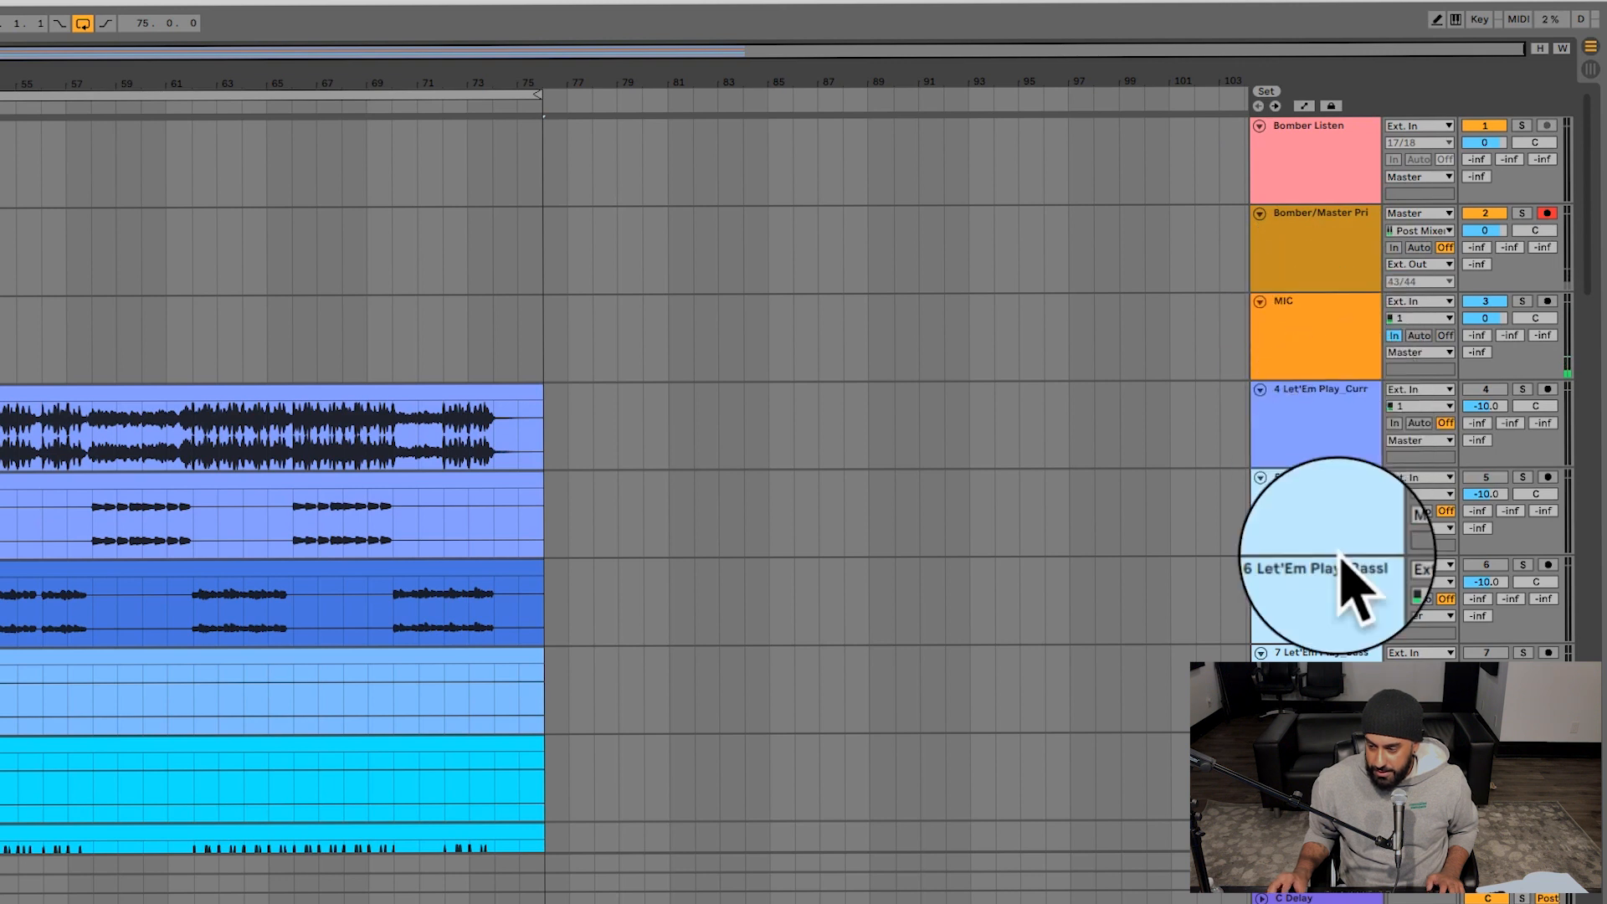
{"action": "left_click", "coordinate": [1339, 565]}
{"action": "left_click", "coordinate": [1348, 520]}
{"action": "left_click", "coordinate": [1313, 415]}
- Activate the Bassline 1 track, then the Bassline 2 and Bass Slide tracks below it
{"action": "left_click", "coordinate": [1324, 524]}
{"action": "left_click", "coordinate": [1480, 477]}
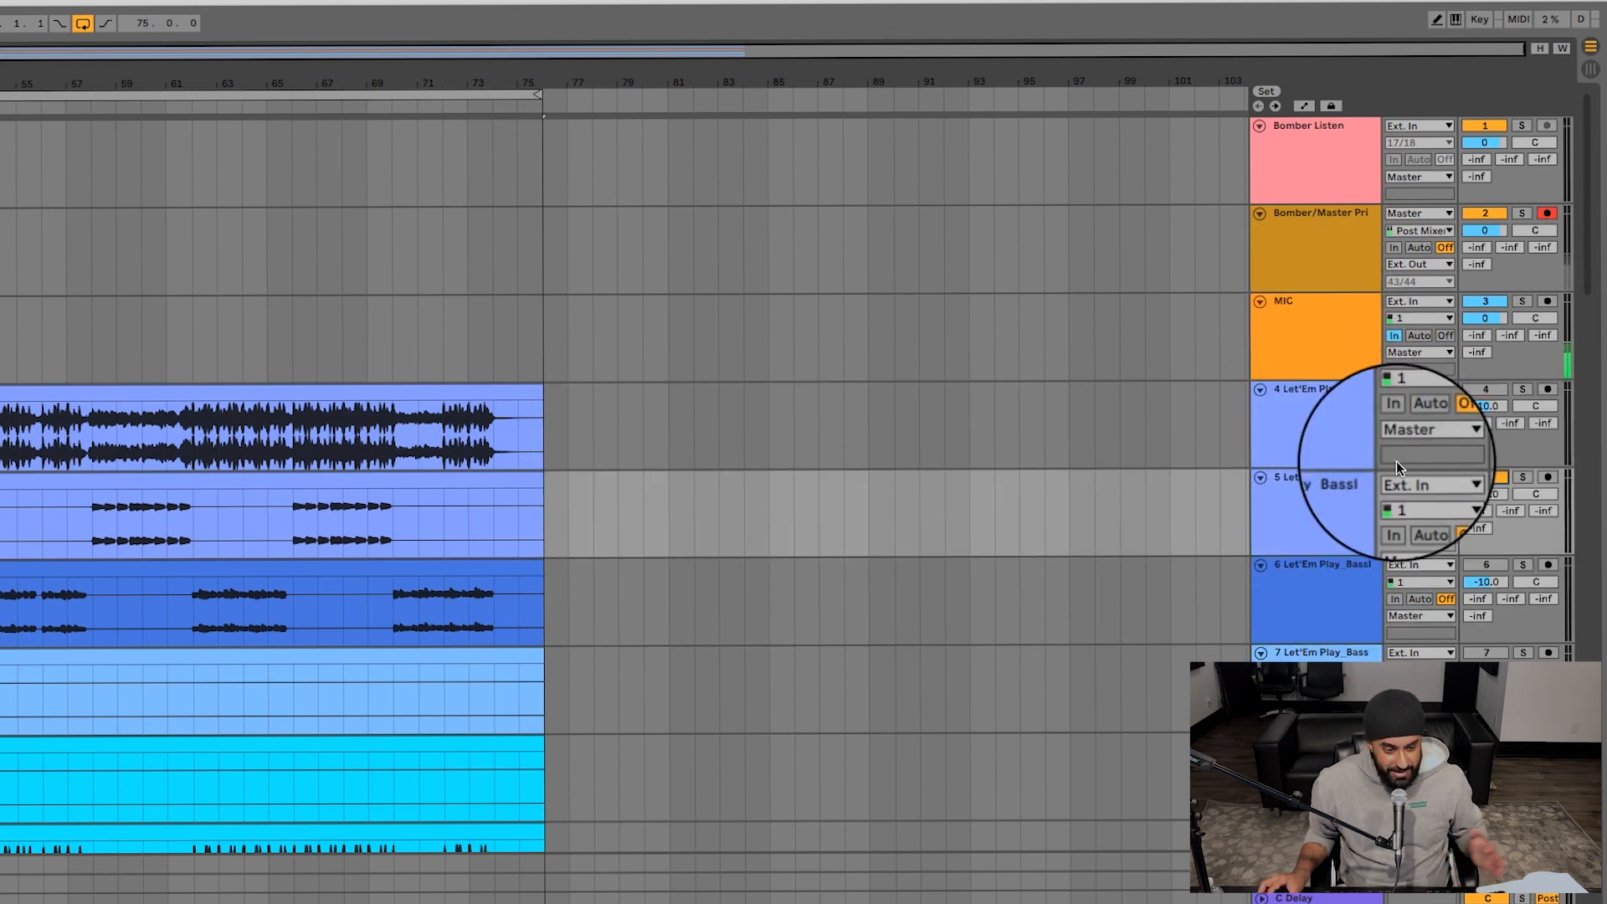
{"action": "left_click", "coordinate": [1299, 581]}
{"action": "left_click", "coordinate": [1486, 565]}
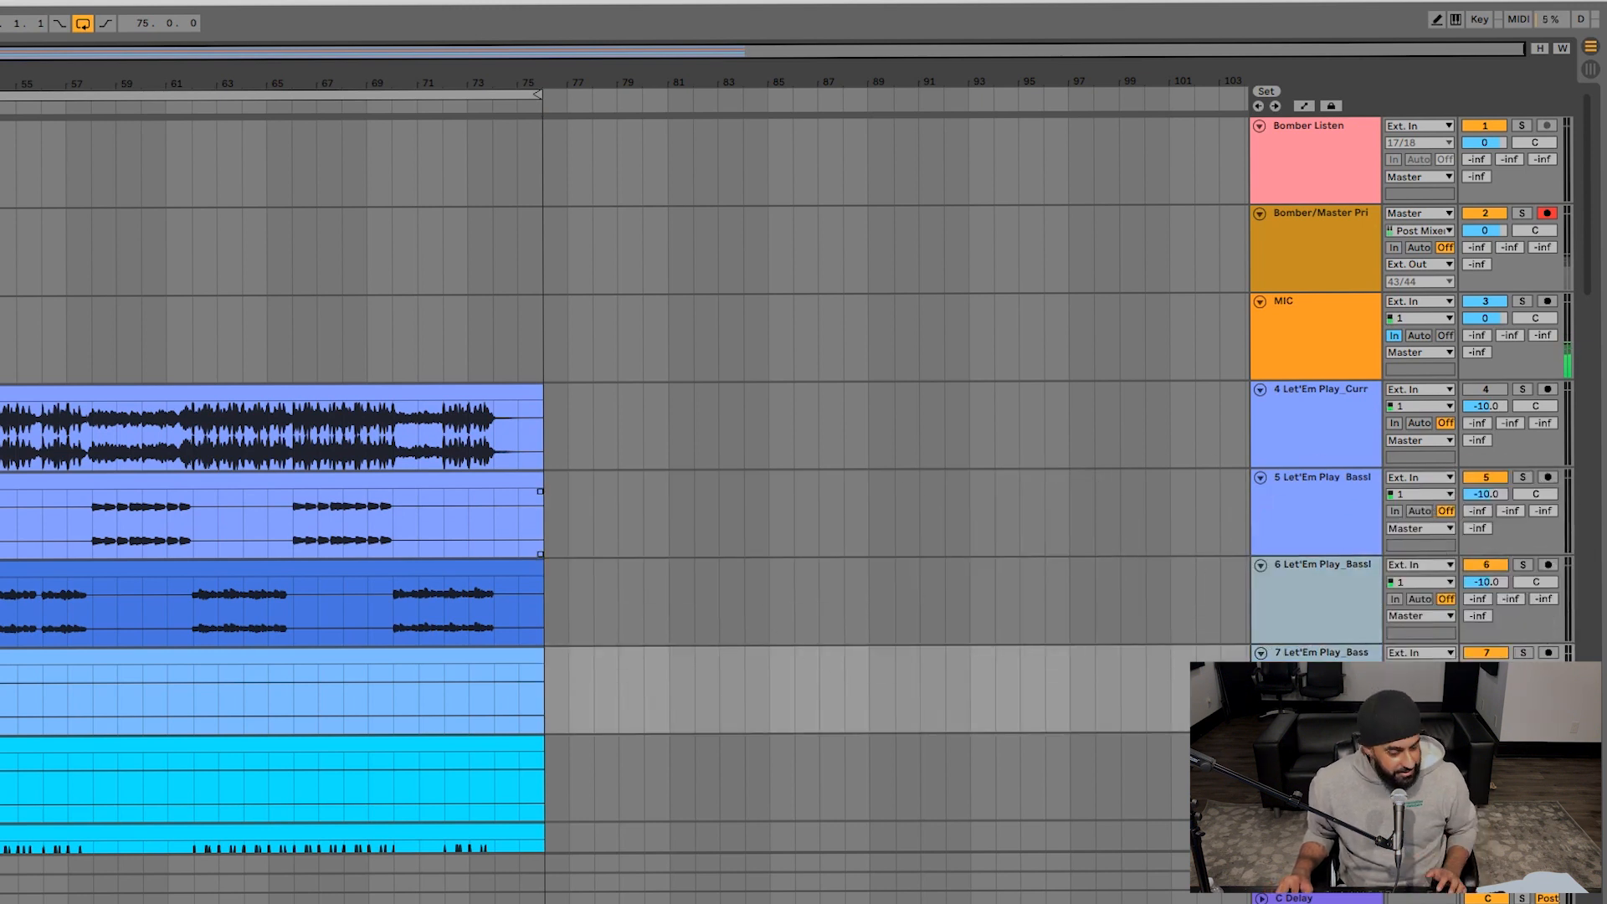
- Turn off monitoring on the MIC track and listen to the bass tracks, comparing them with the Current reference track
{"action": "left_click", "coordinate": [10, 523]}
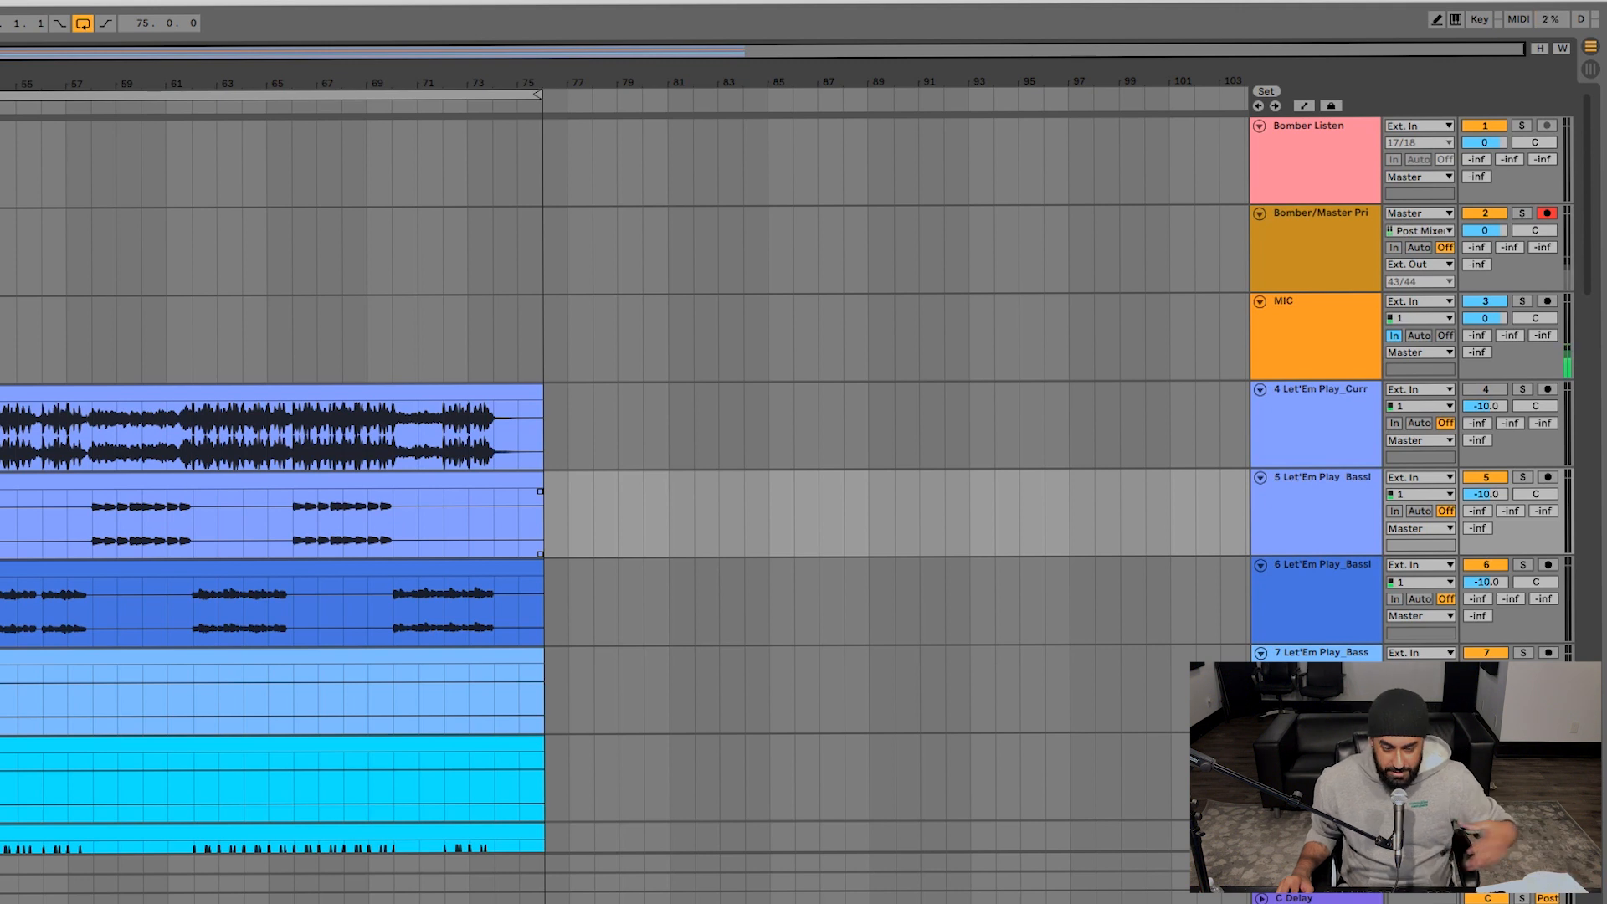
{"action": "left_click", "coordinate": [1445, 334]}
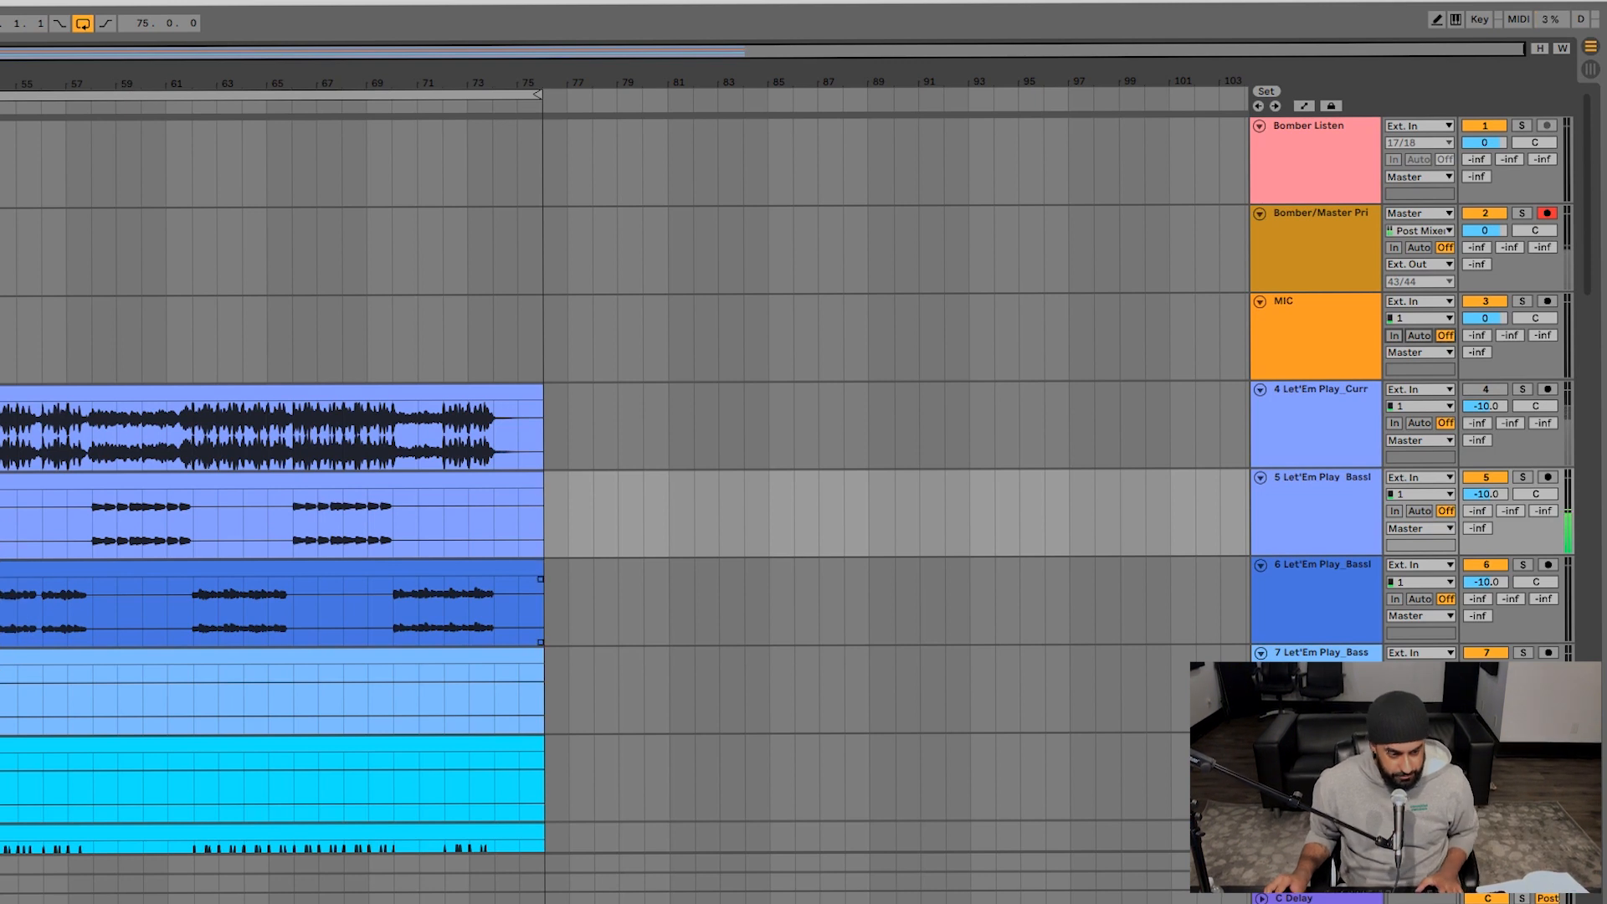
{"action": "left_click", "coordinate": [10, 604]}
{"action": "left_click", "coordinate": [1296, 515]}
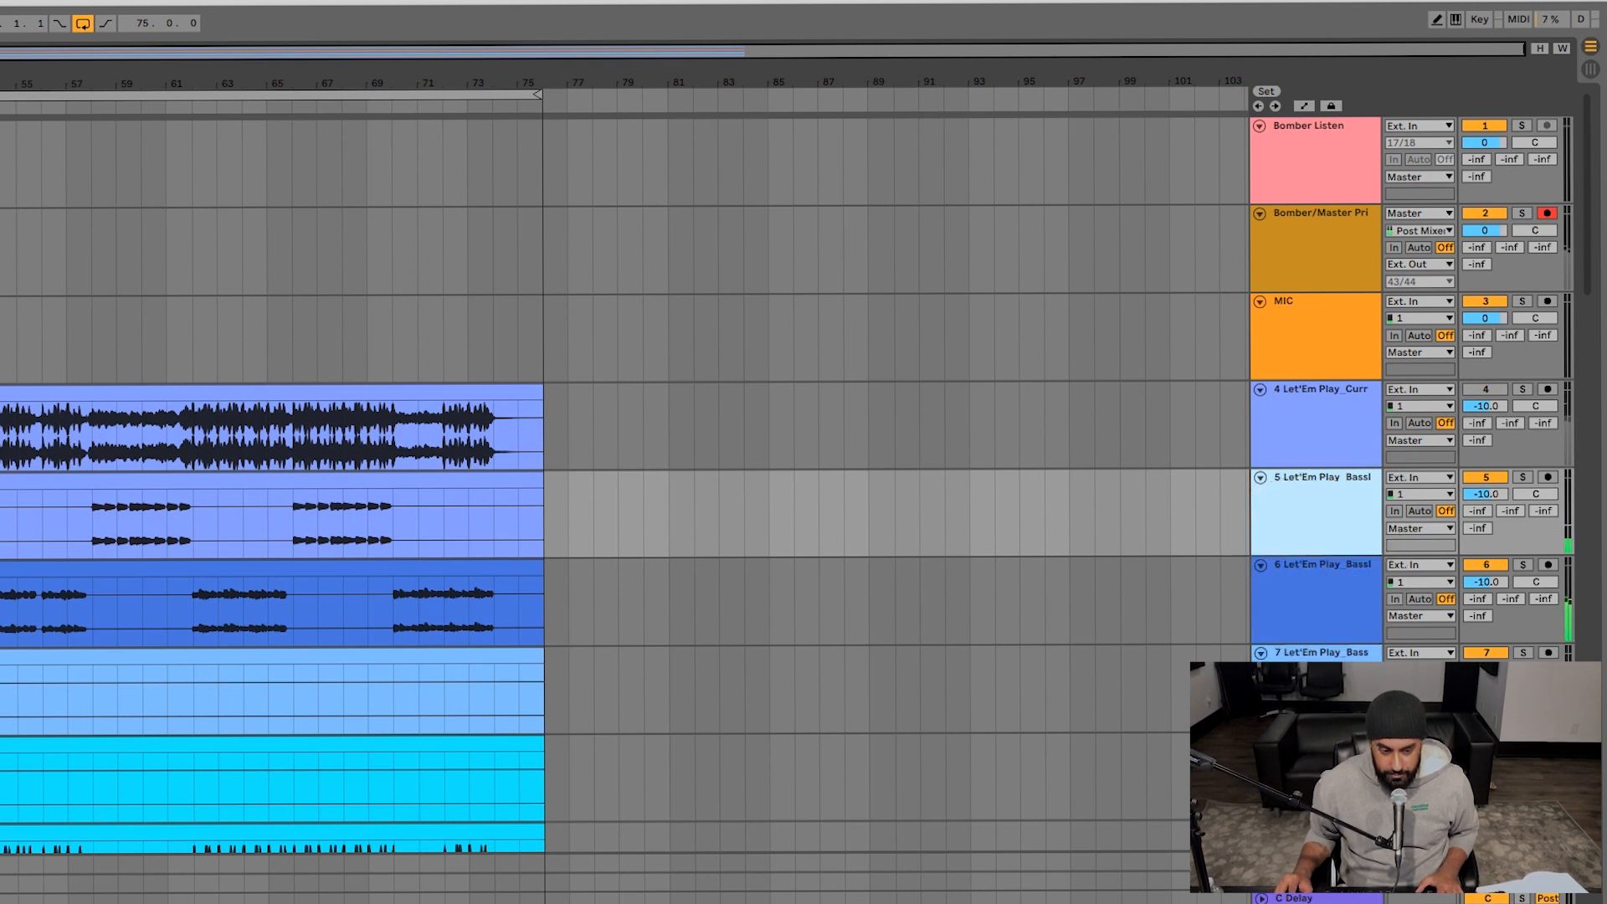
{"action": "left_click", "coordinate": [16, 698]}
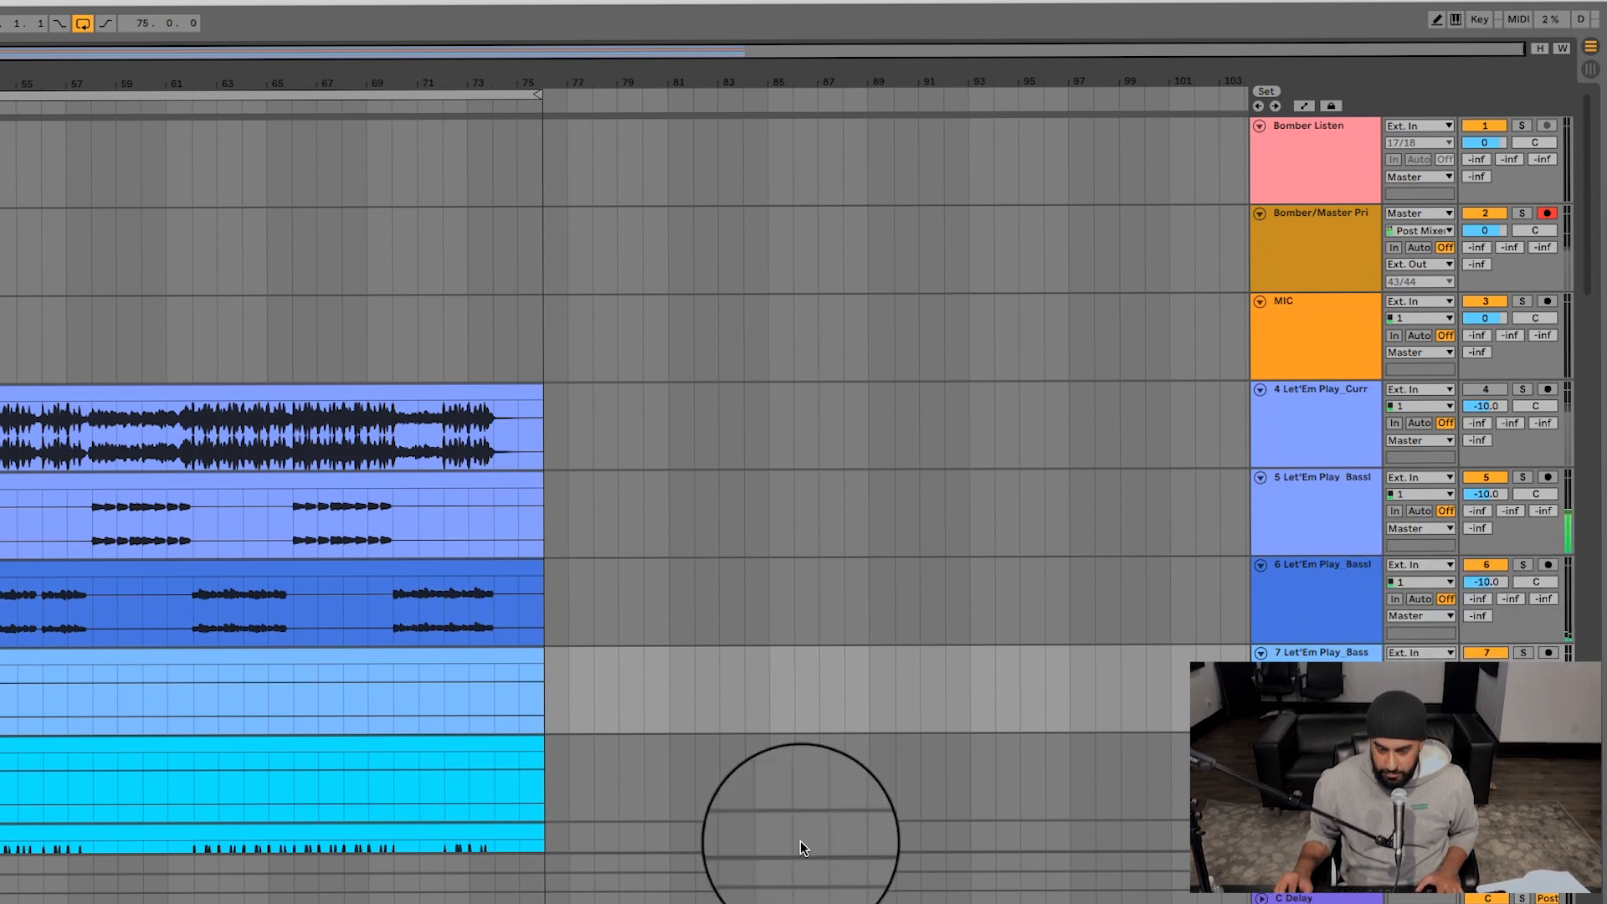
{"action": "left_click", "coordinate": [187, 770]}
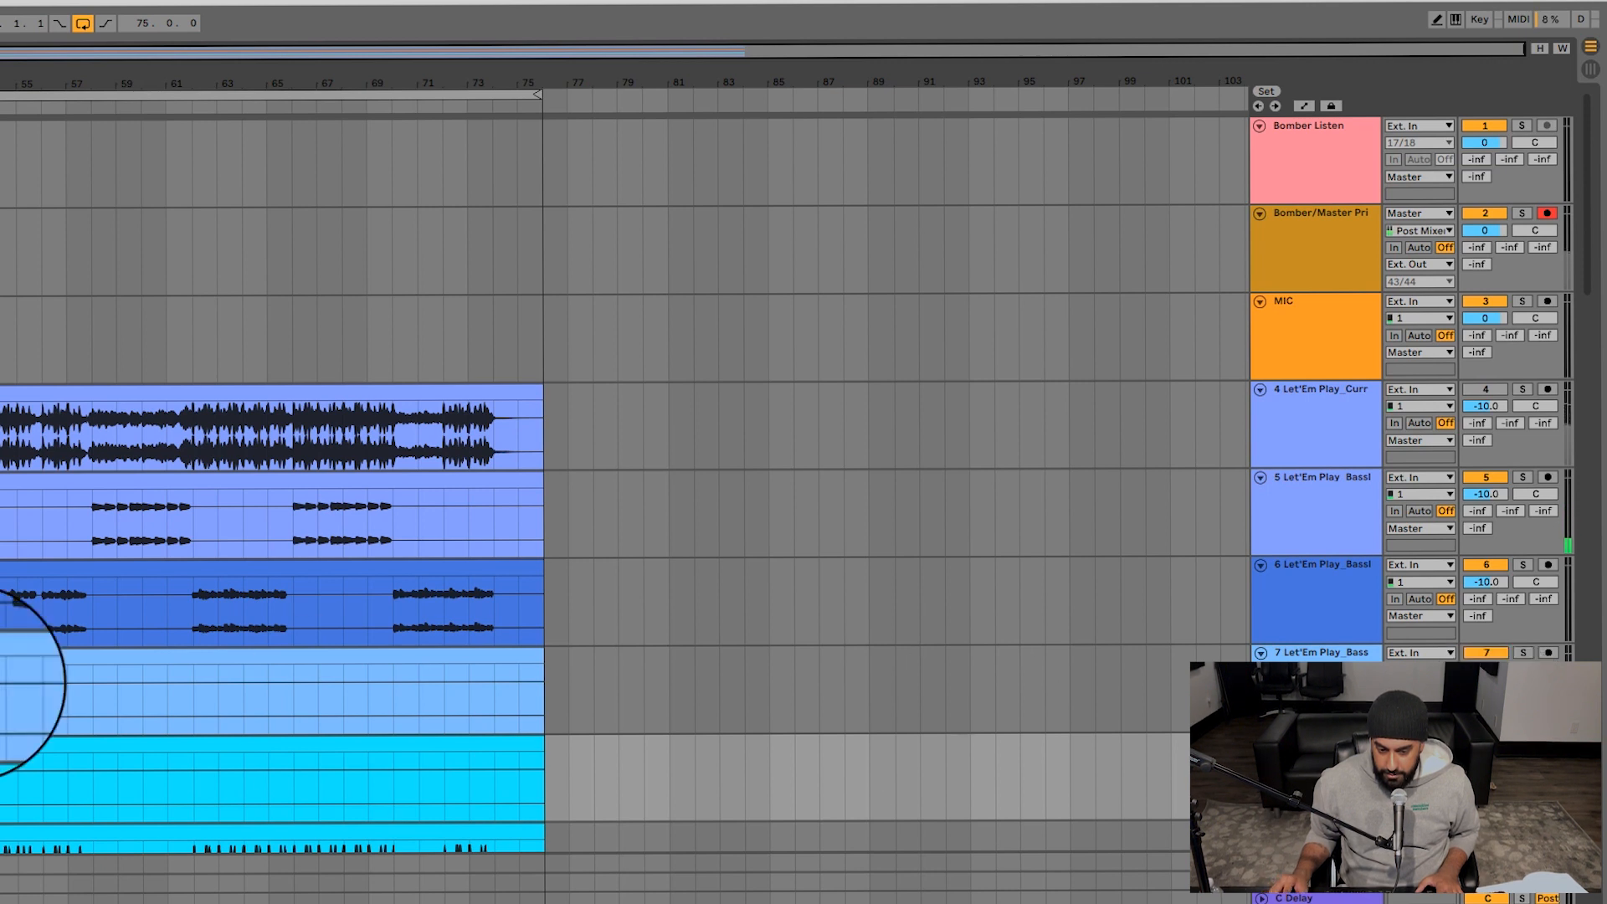
{"action": "left_click", "coordinate": [2, 688]}
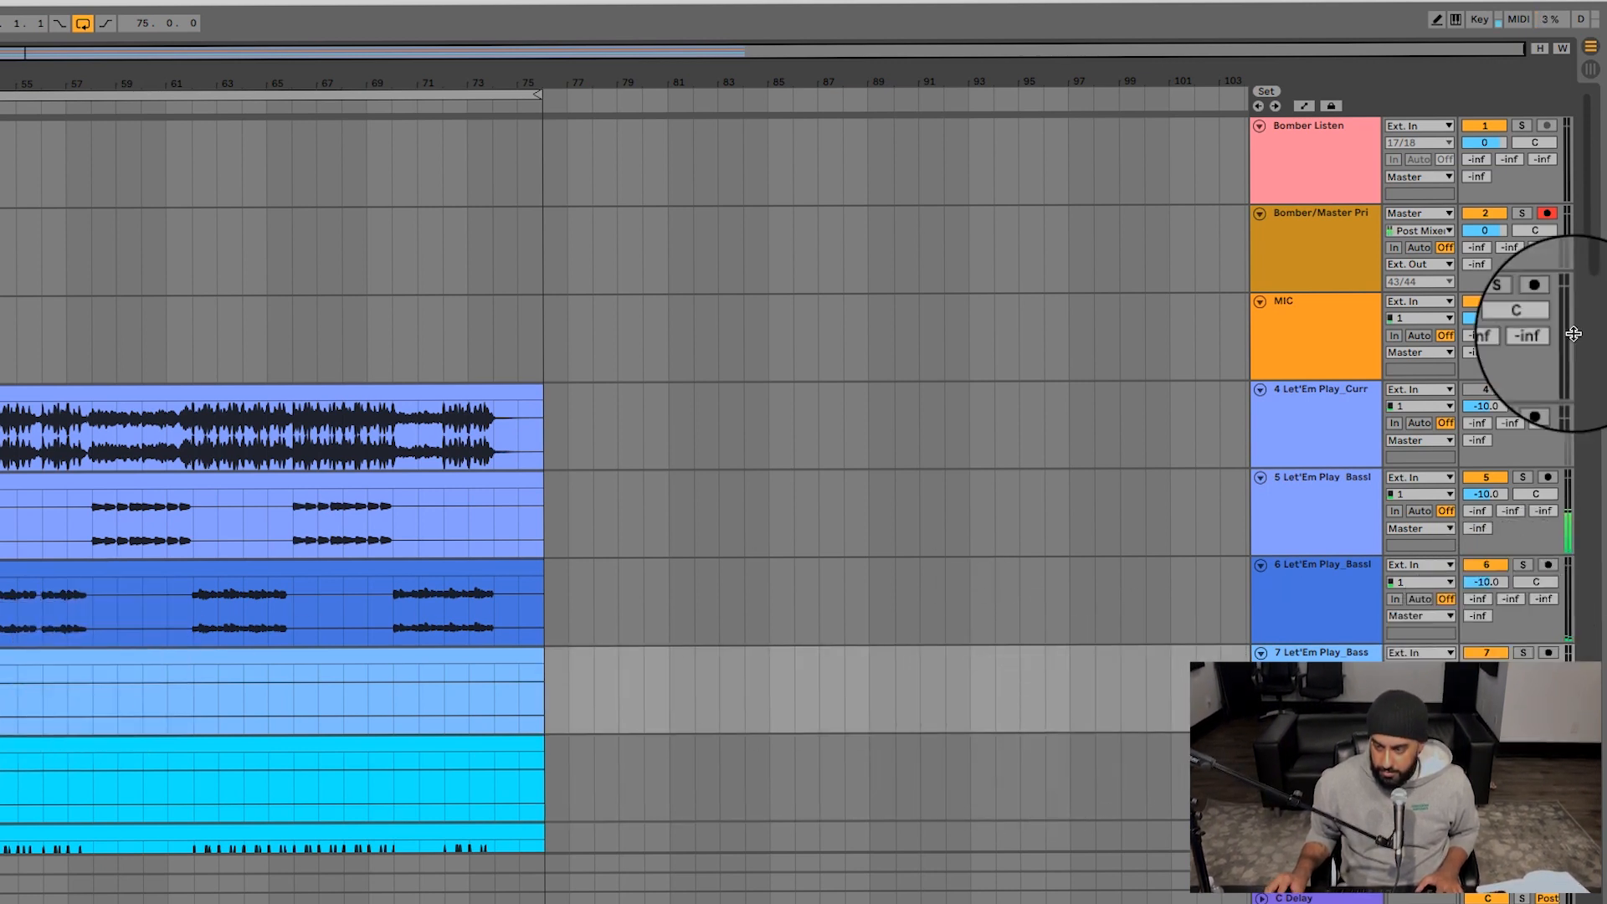
{"action": "left_click", "coordinate": [1519, 388]}
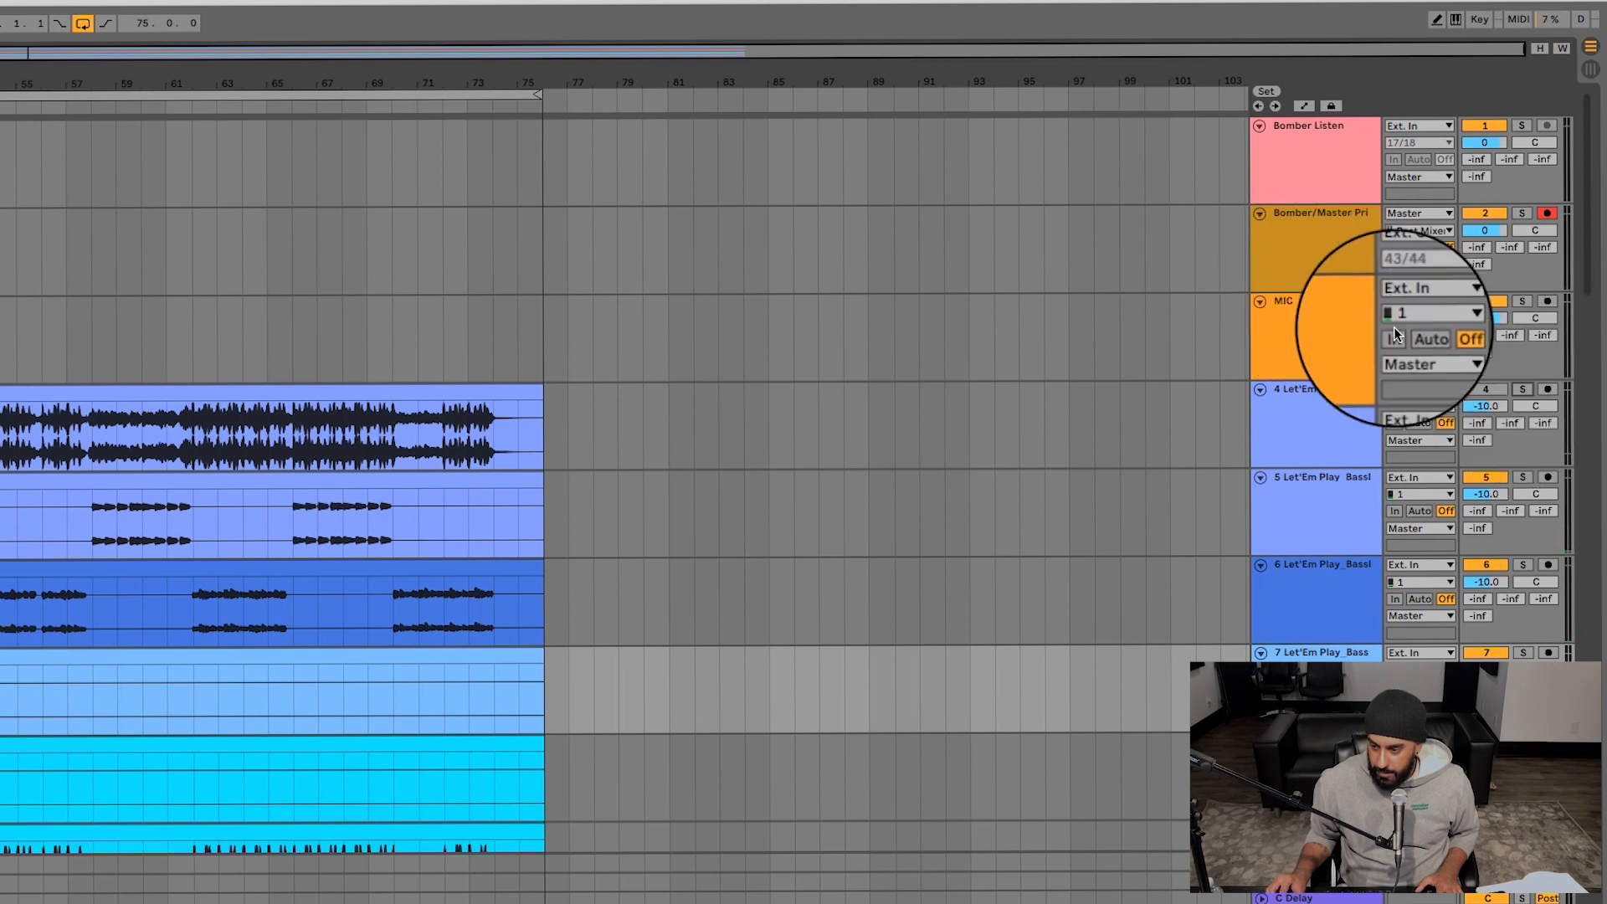
- Set the MIC track's monitoring to In, then solo the Current track for a listen and unsolo it
{"action": "left_click", "coordinate": [1410, 334]}
{"action": "left_click", "coordinate": [1392, 336]}
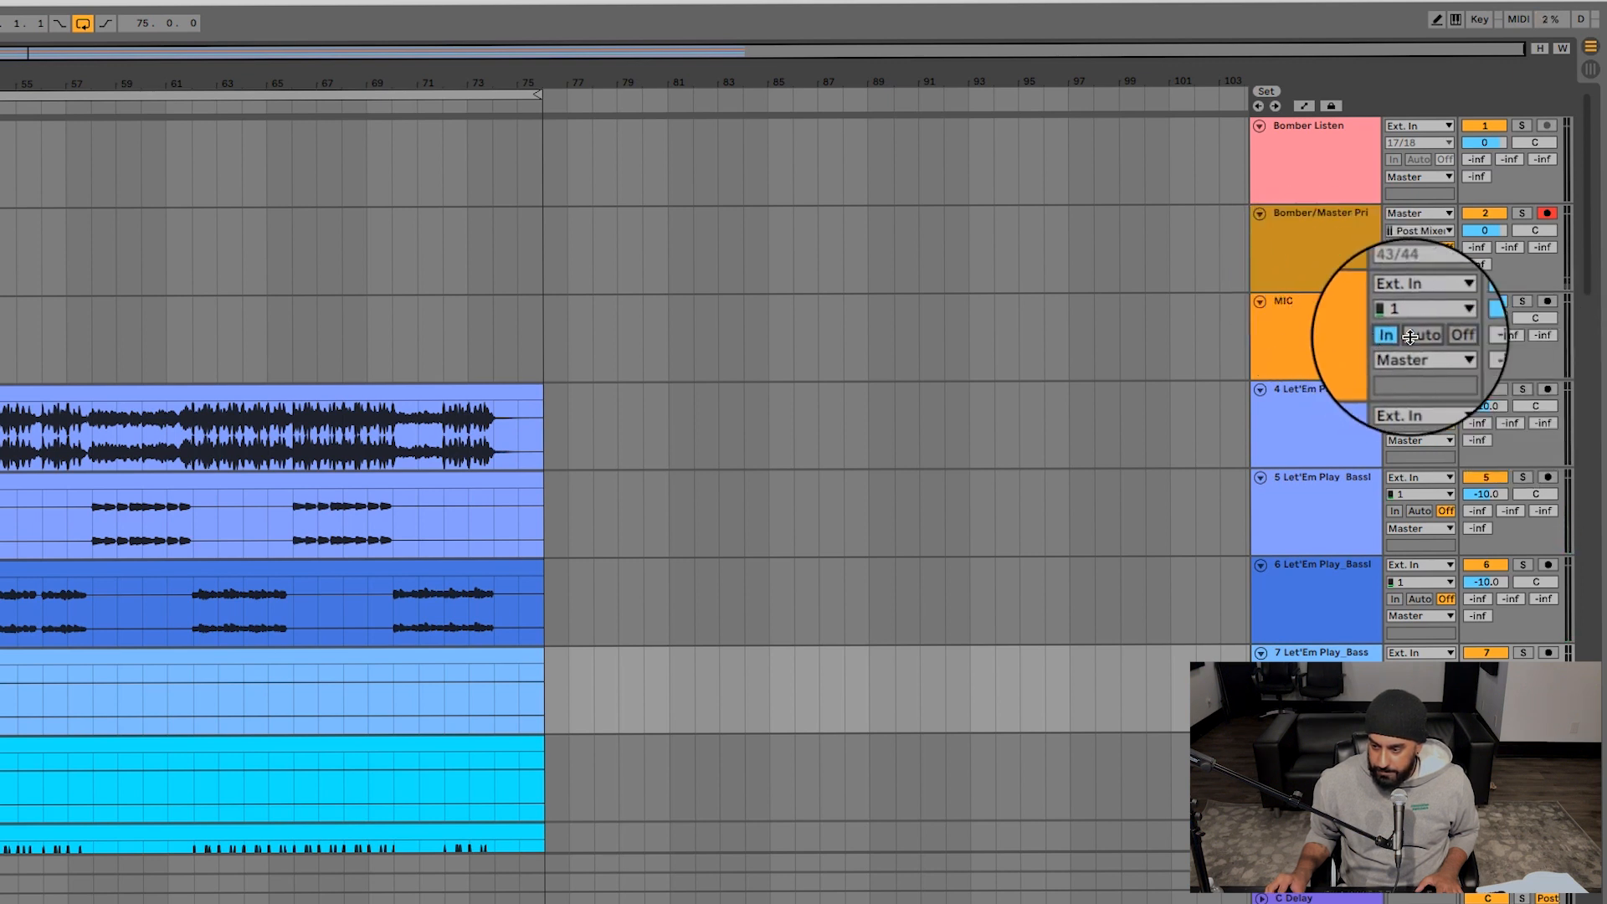
{"action": "key", "text": "space"}
{"action": "left_click", "coordinate": [1523, 388]}
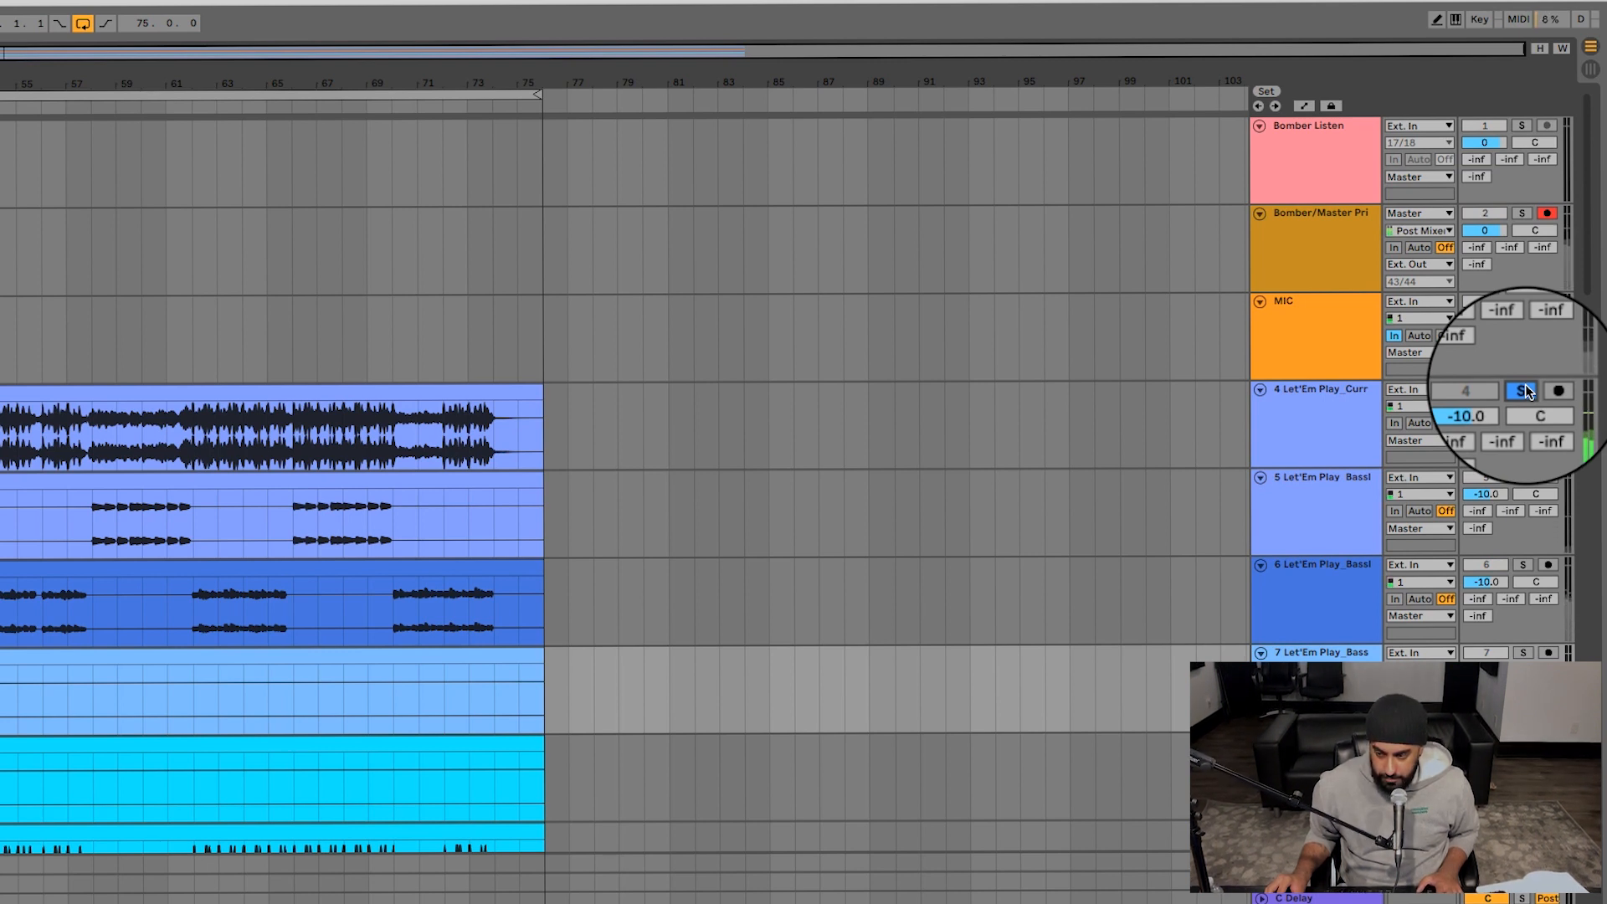
{"action": "left_click", "coordinate": [1523, 388]}
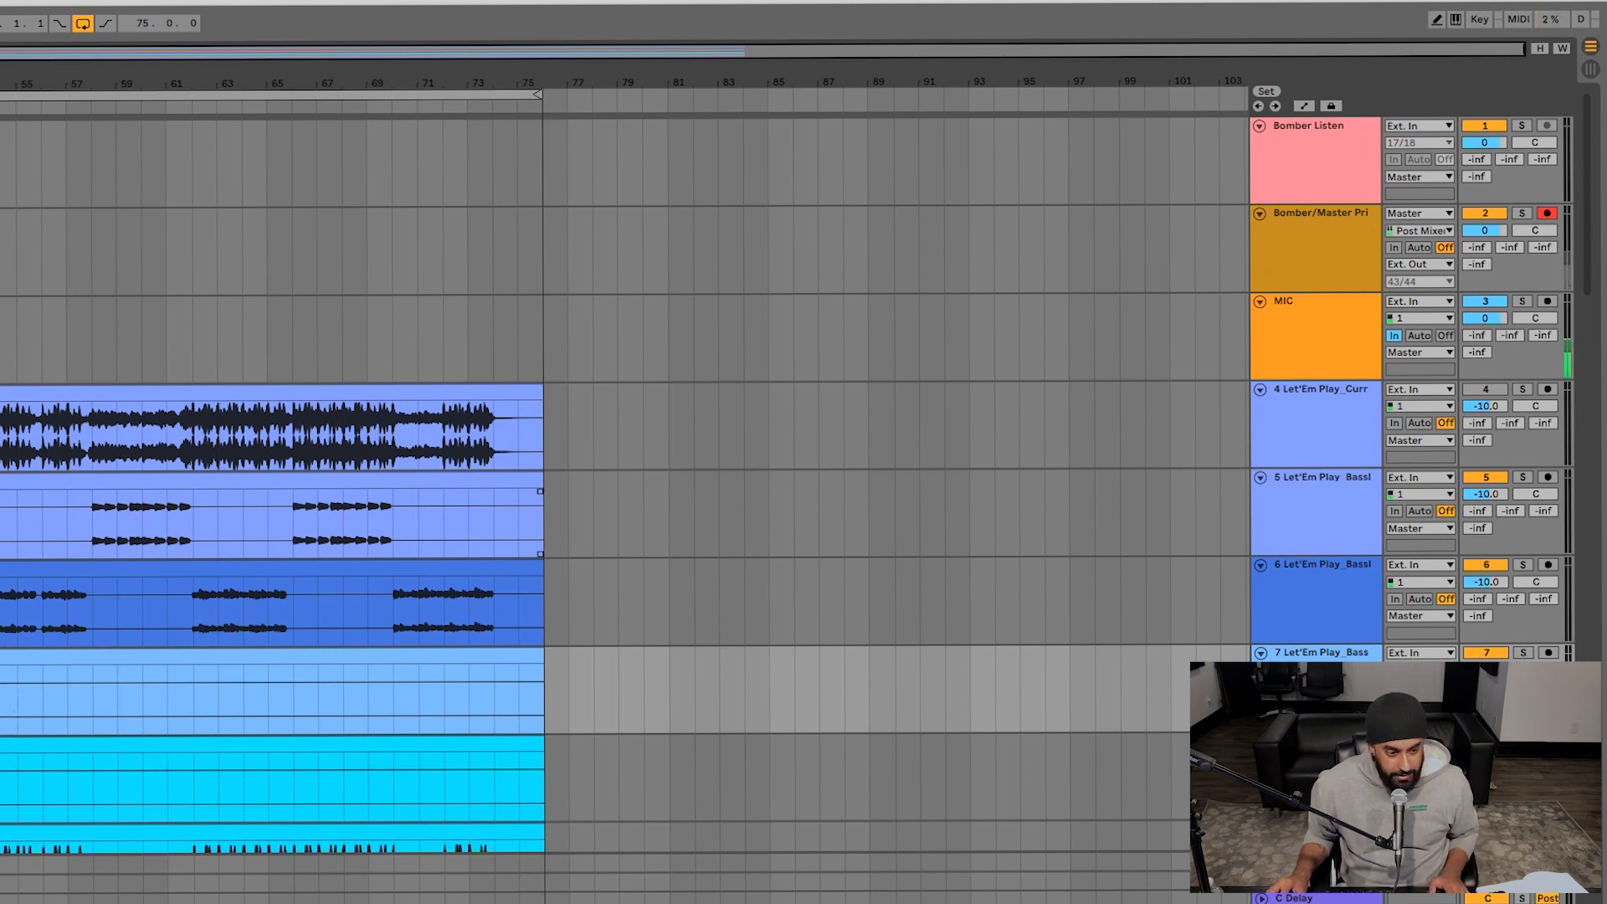
- Solo the Current track, raise its volume to -8.2 and unsolo it
{"action": "left_click", "coordinate": [4, 523]}
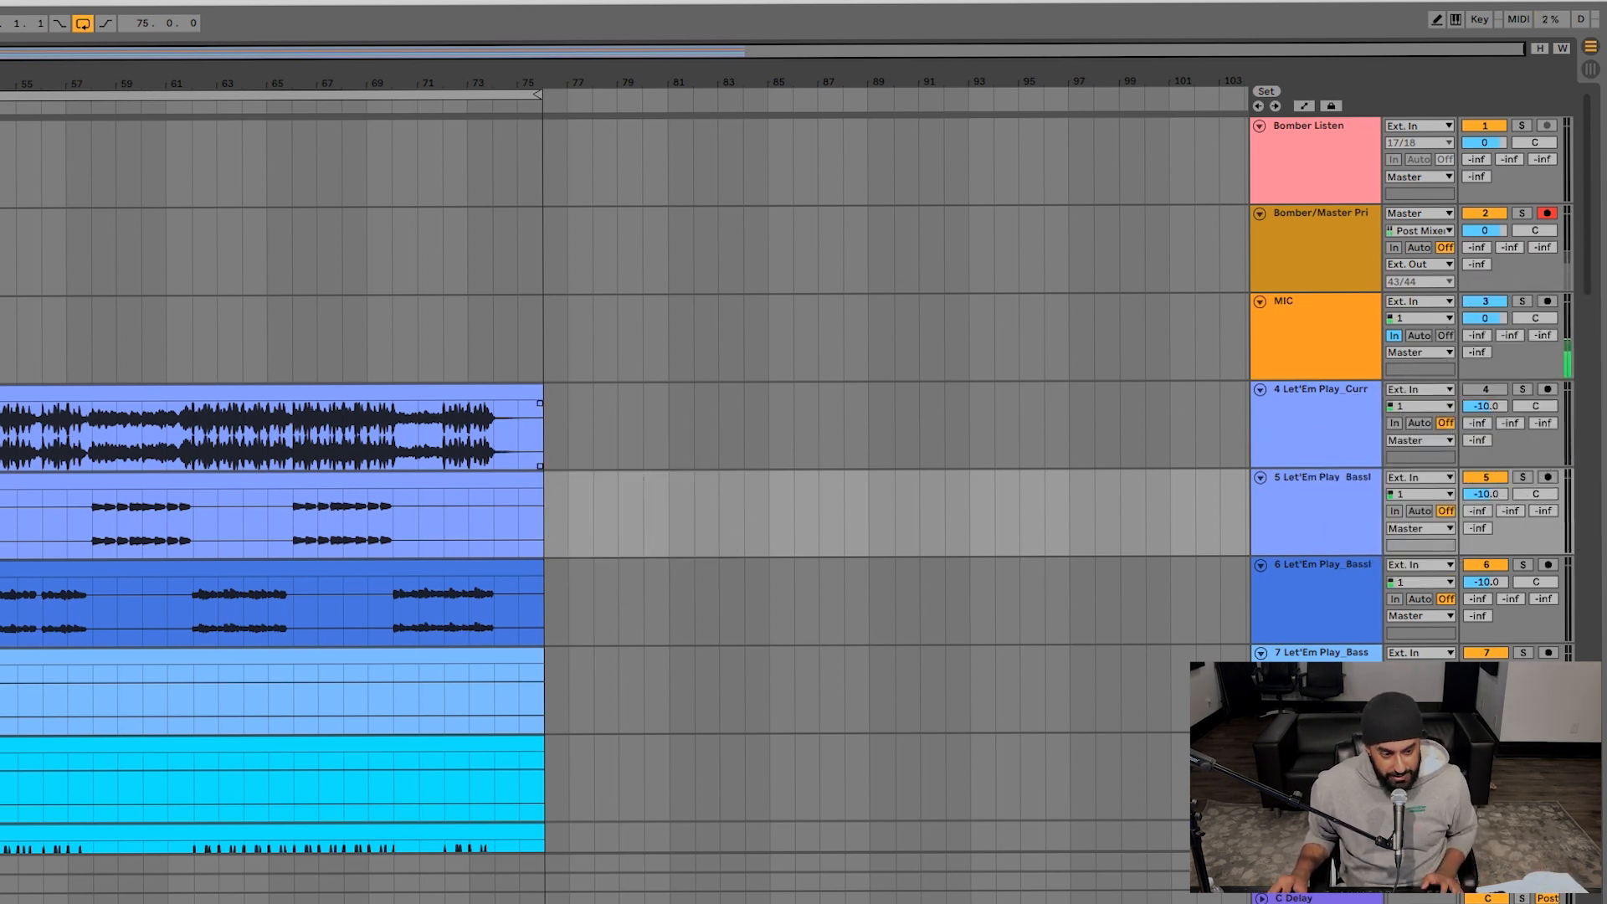
{"action": "left_click", "coordinate": [1523, 389]}
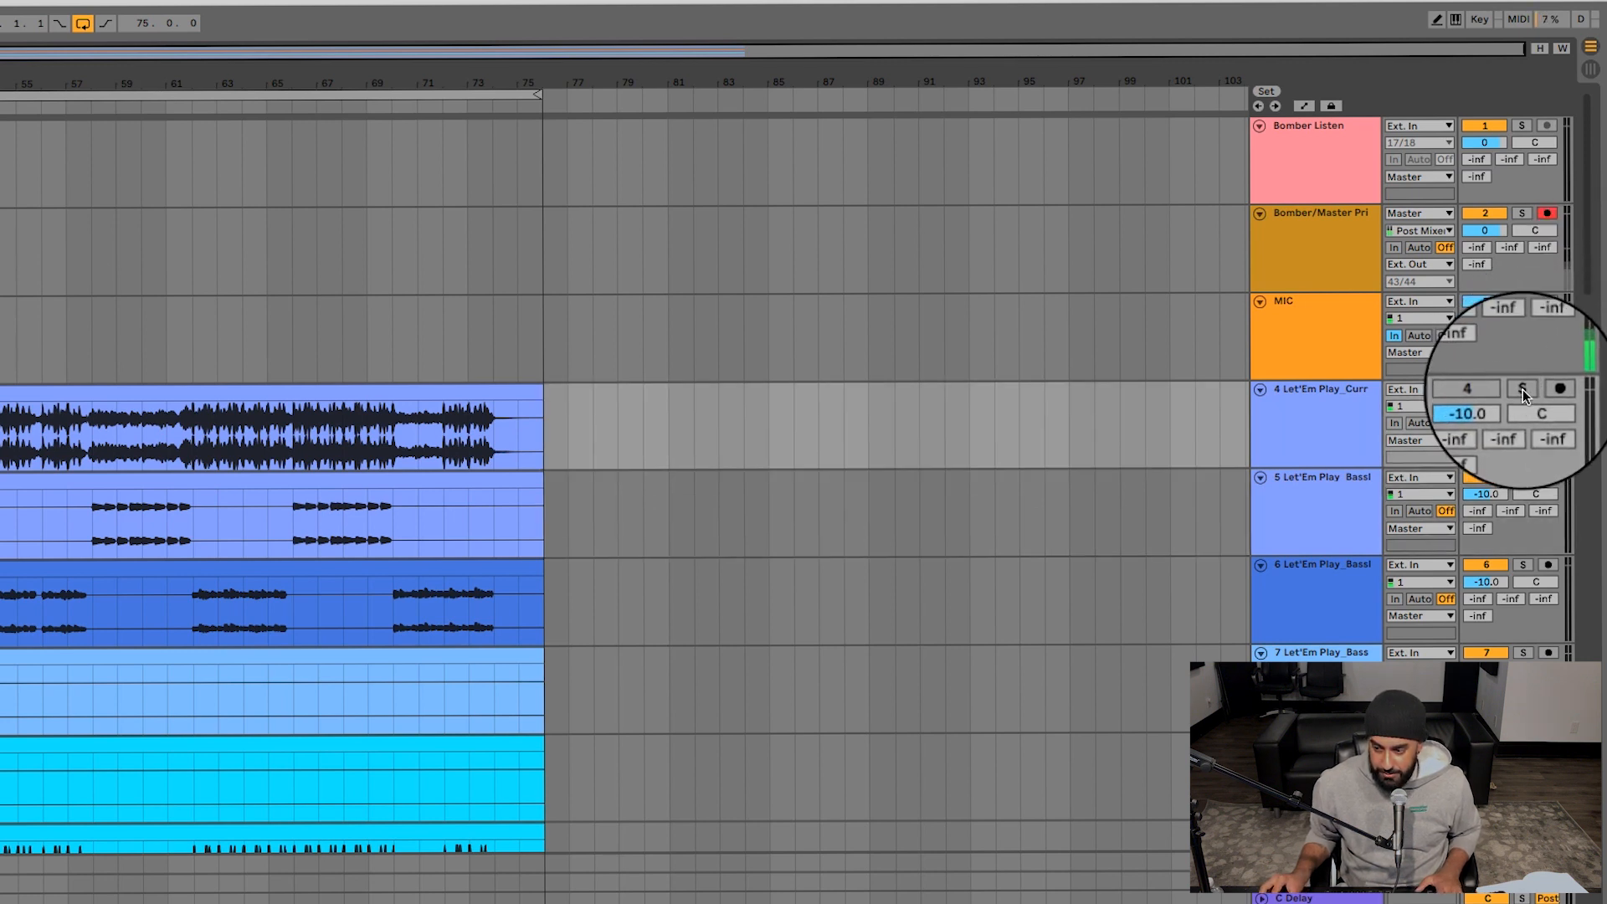
{"action": "left_click_drag", "start_coordinate": [1485, 406], "coordinate": [1485, 395]}
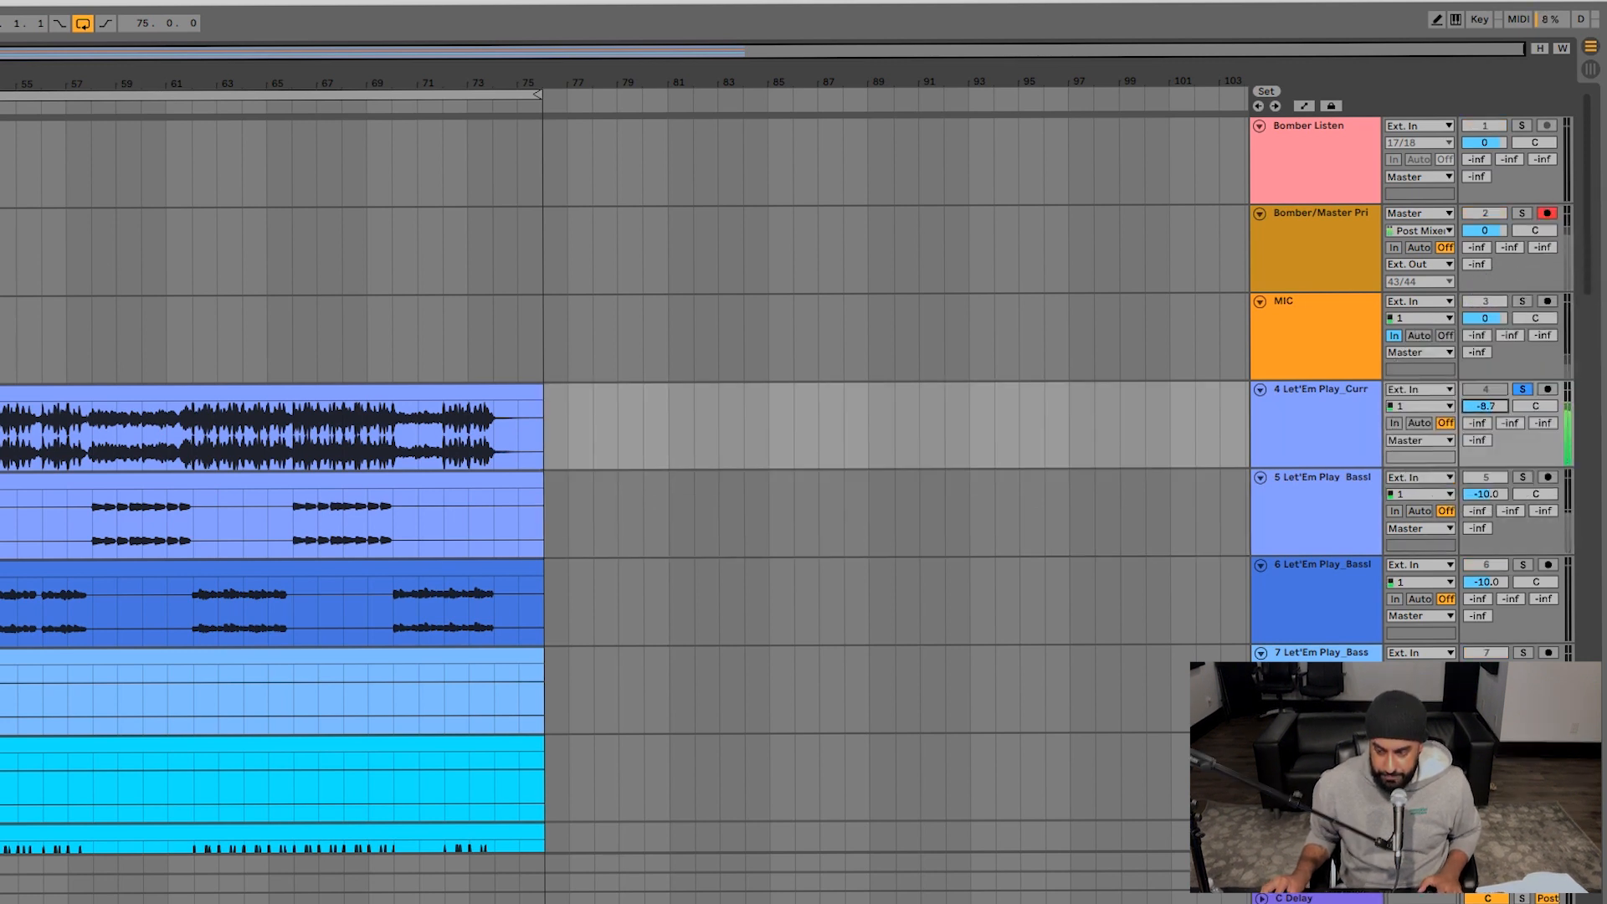
{"action": "left_click", "coordinate": [1524, 390]}
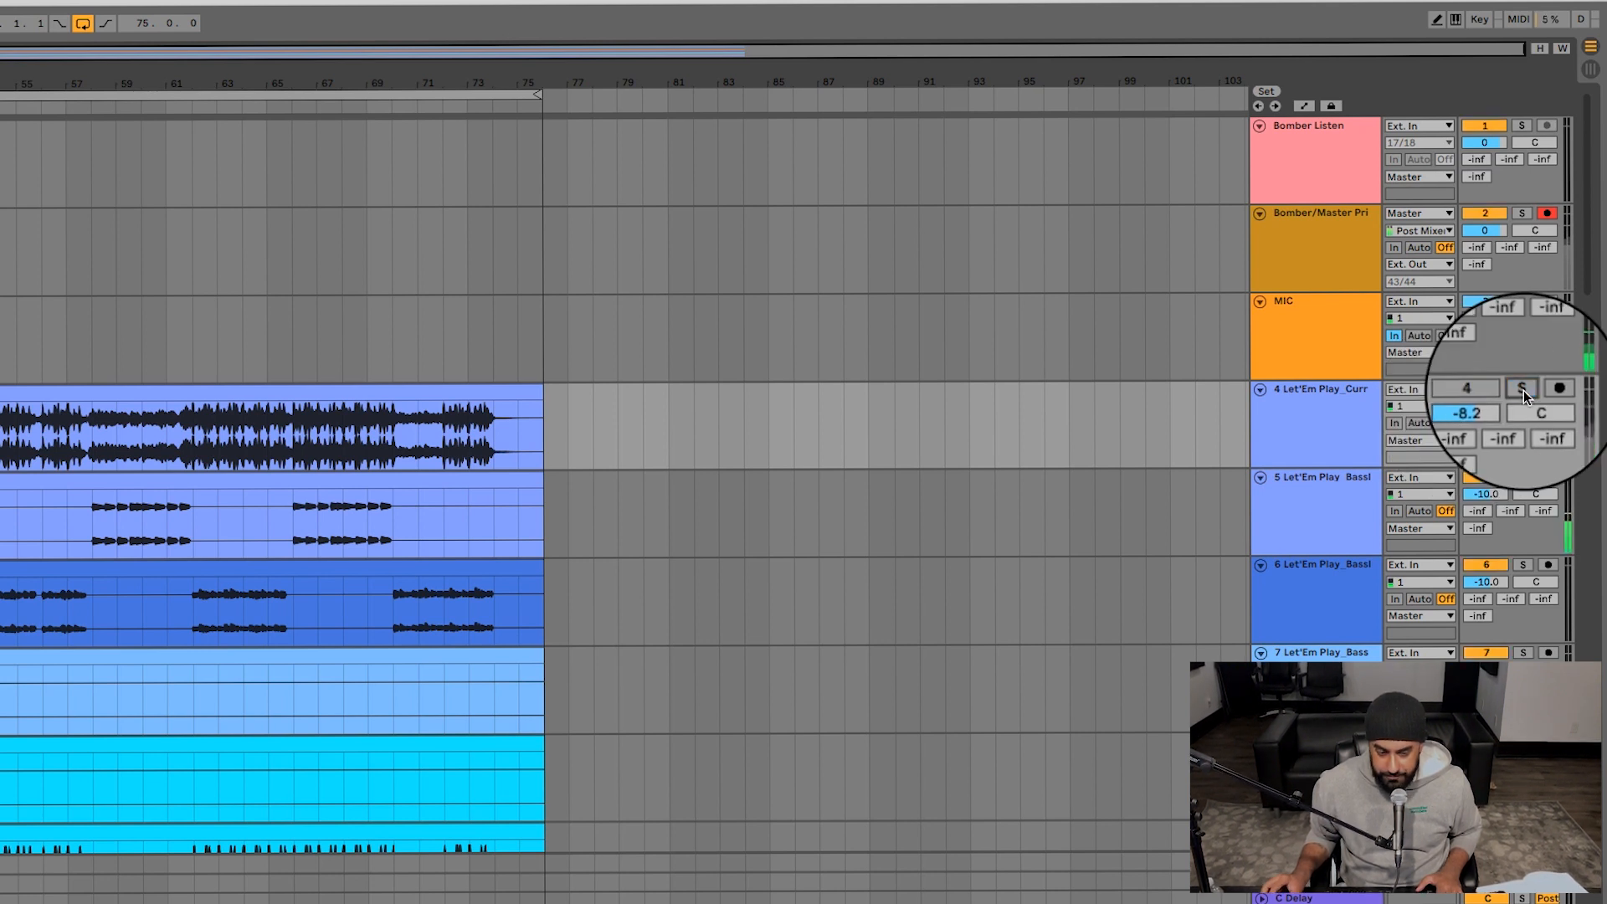
- Stop playback and place the insert marker at the first notes of the Bassline 1 clip
{"action": "key", "text": "space"}
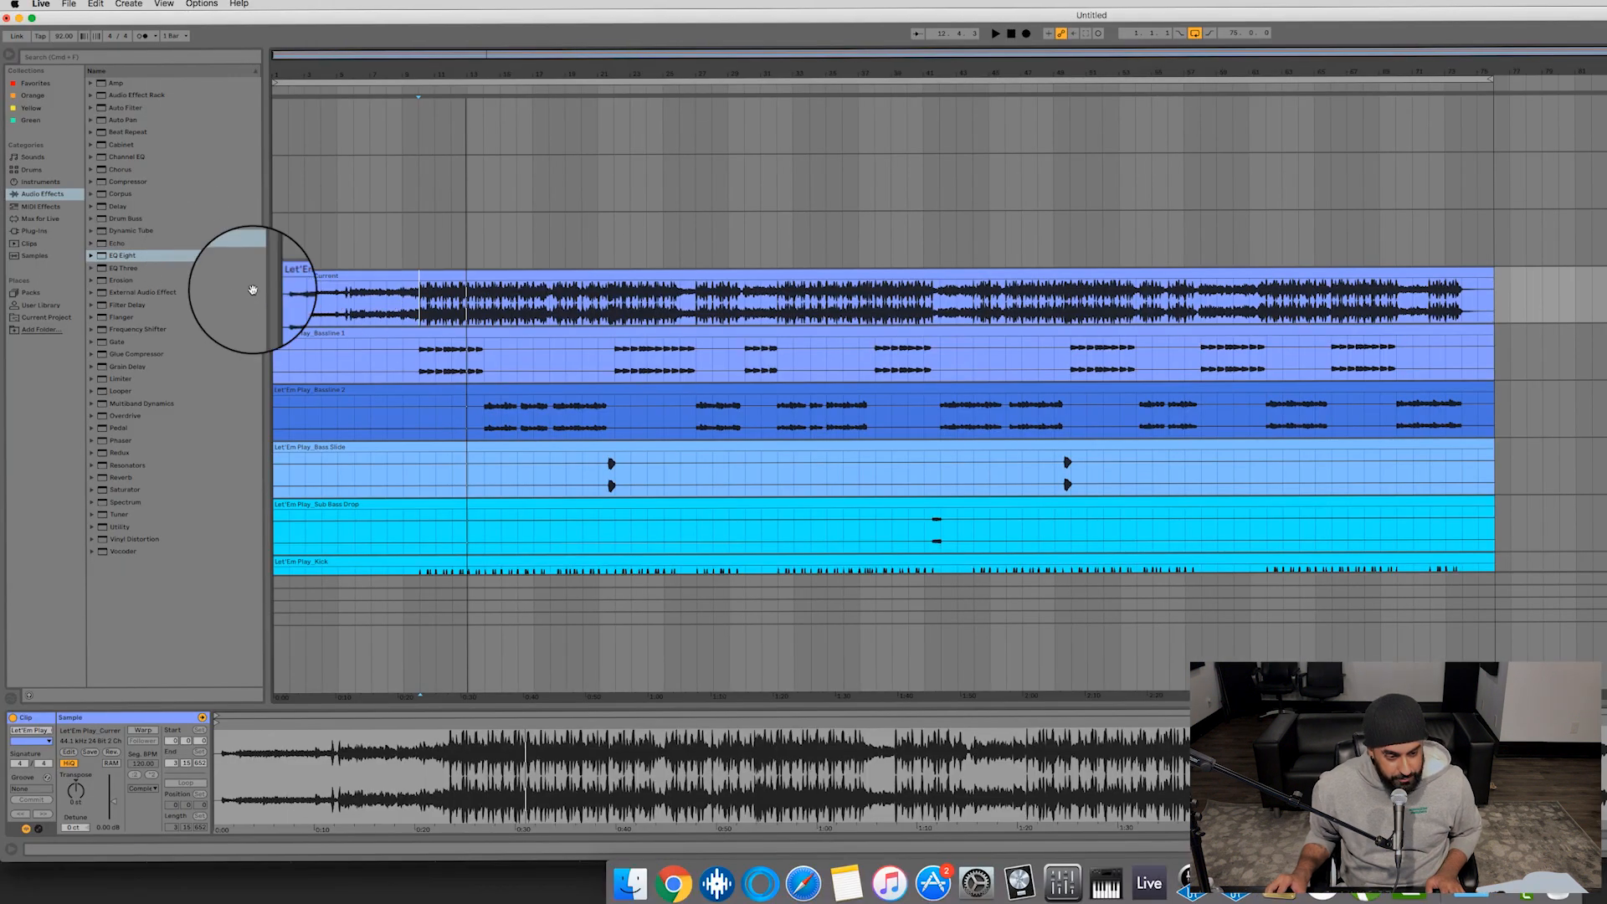
{"action": "left_click", "coordinate": [419, 356]}
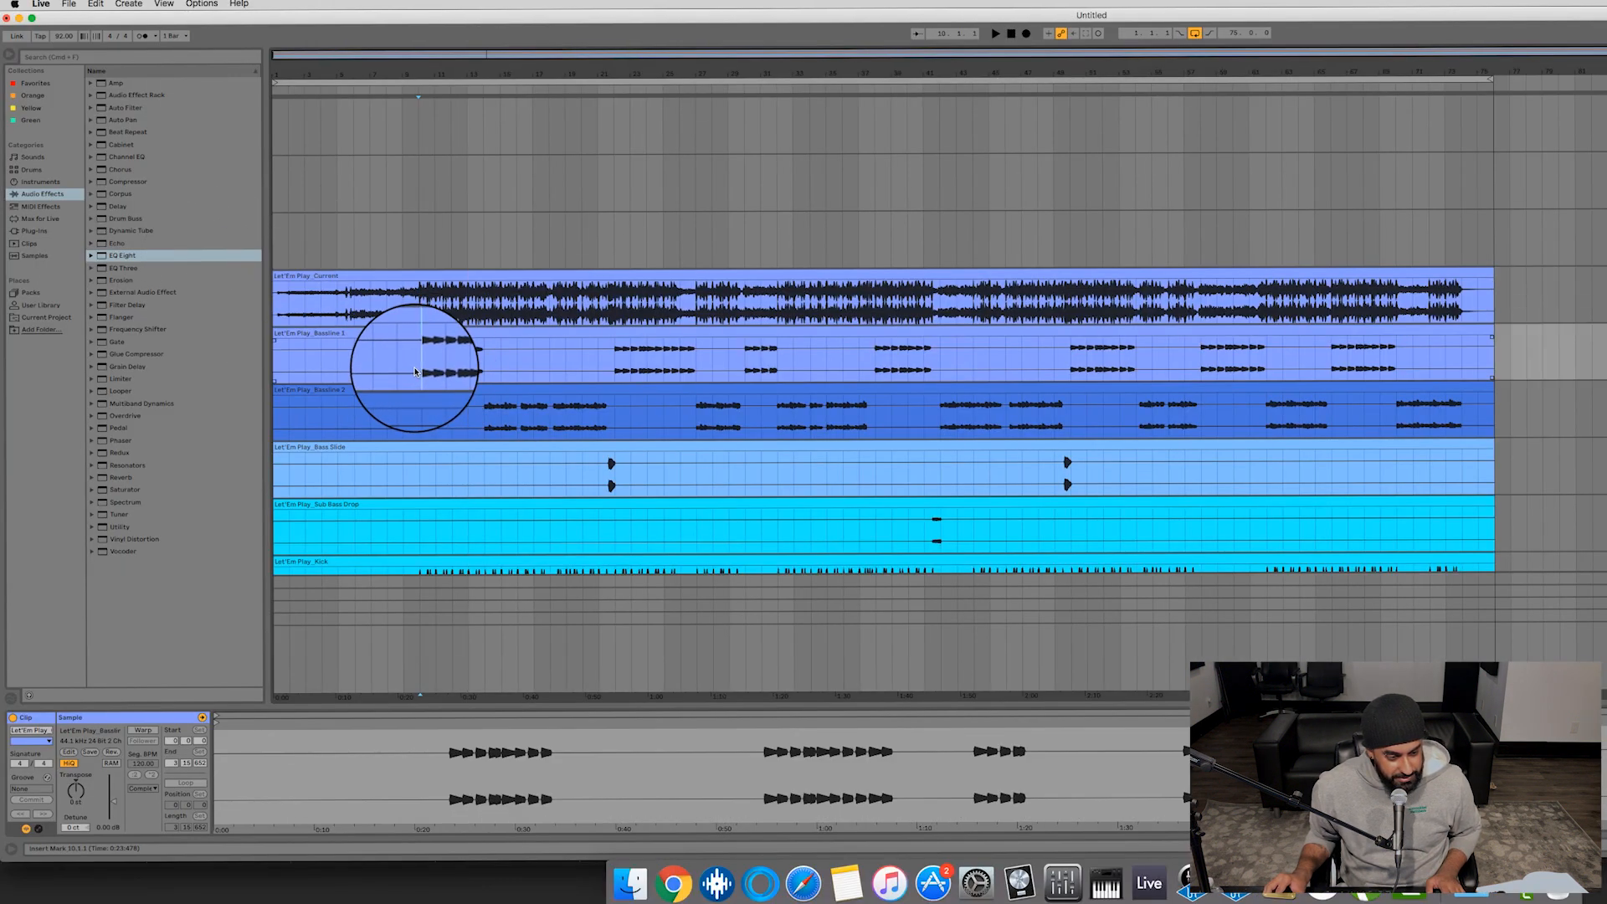
- Search the plug-ins for "vog" and add UAD Little Labs VOG to the Bassline 1 track
{"action": "left_click", "coordinate": [34, 231]}
{"action": "left_click", "coordinate": [73, 56]}
{"action": "double_click", "coordinate": [70, 60]}
{"action": "key", "text": "BackSpace"}
{"action": "type", "text": "vog"}
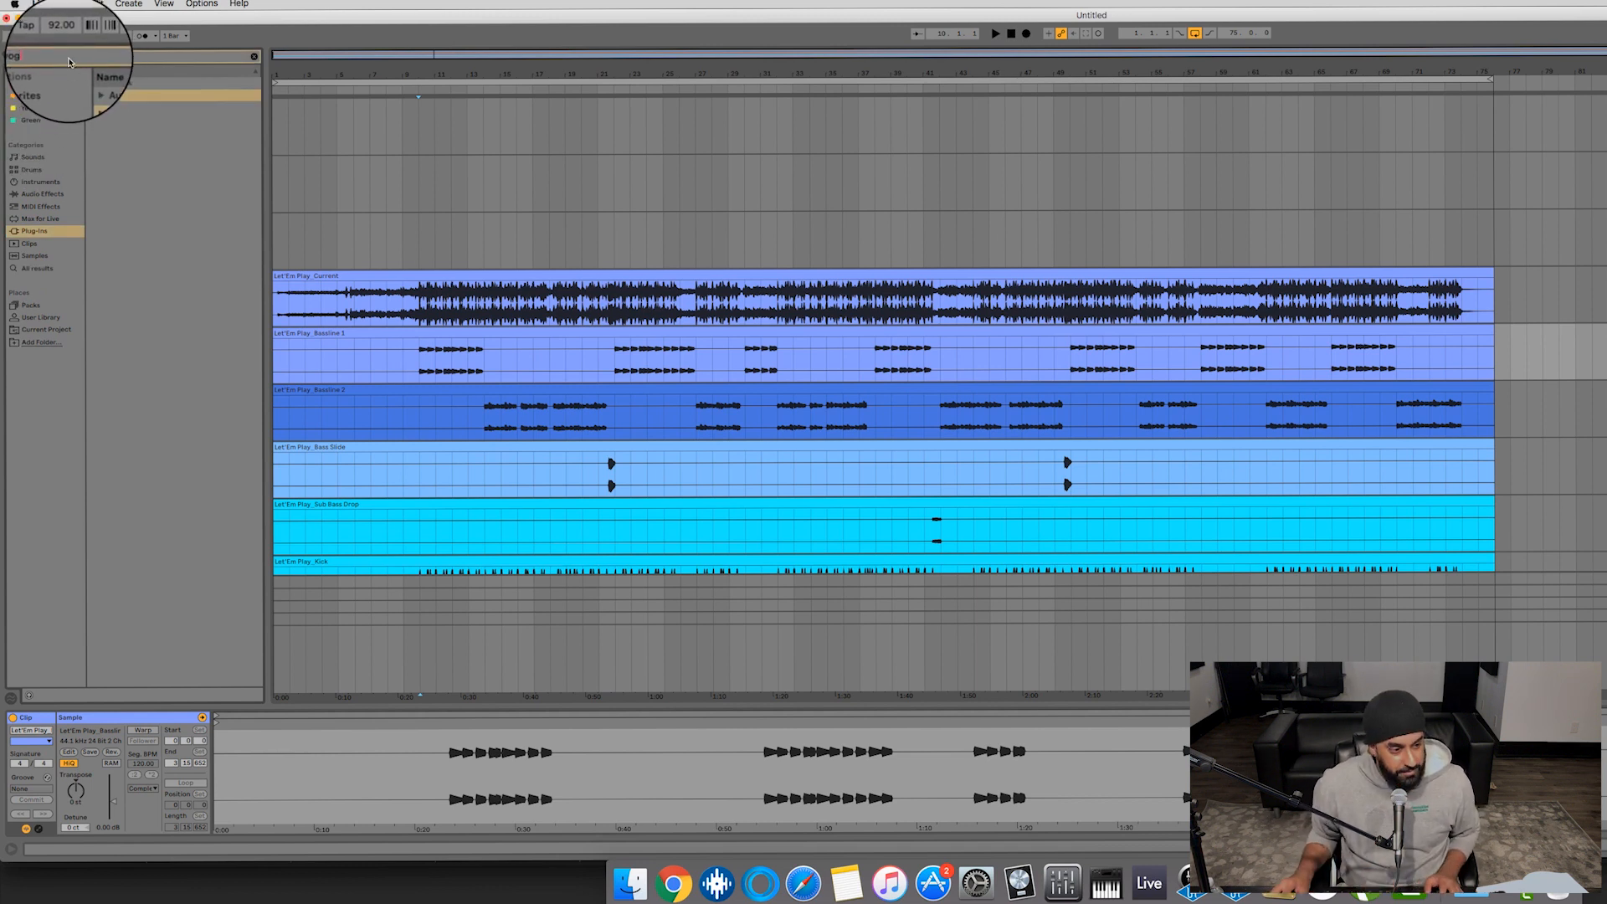
{"action": "left_click", "coordinate": [91, 96]}
{"action": "left_click", "coordinate": [98, 108]}
{"action": "left_click_drag", "start_coordinate": [159, 134], "coordinate": [419, 361]}
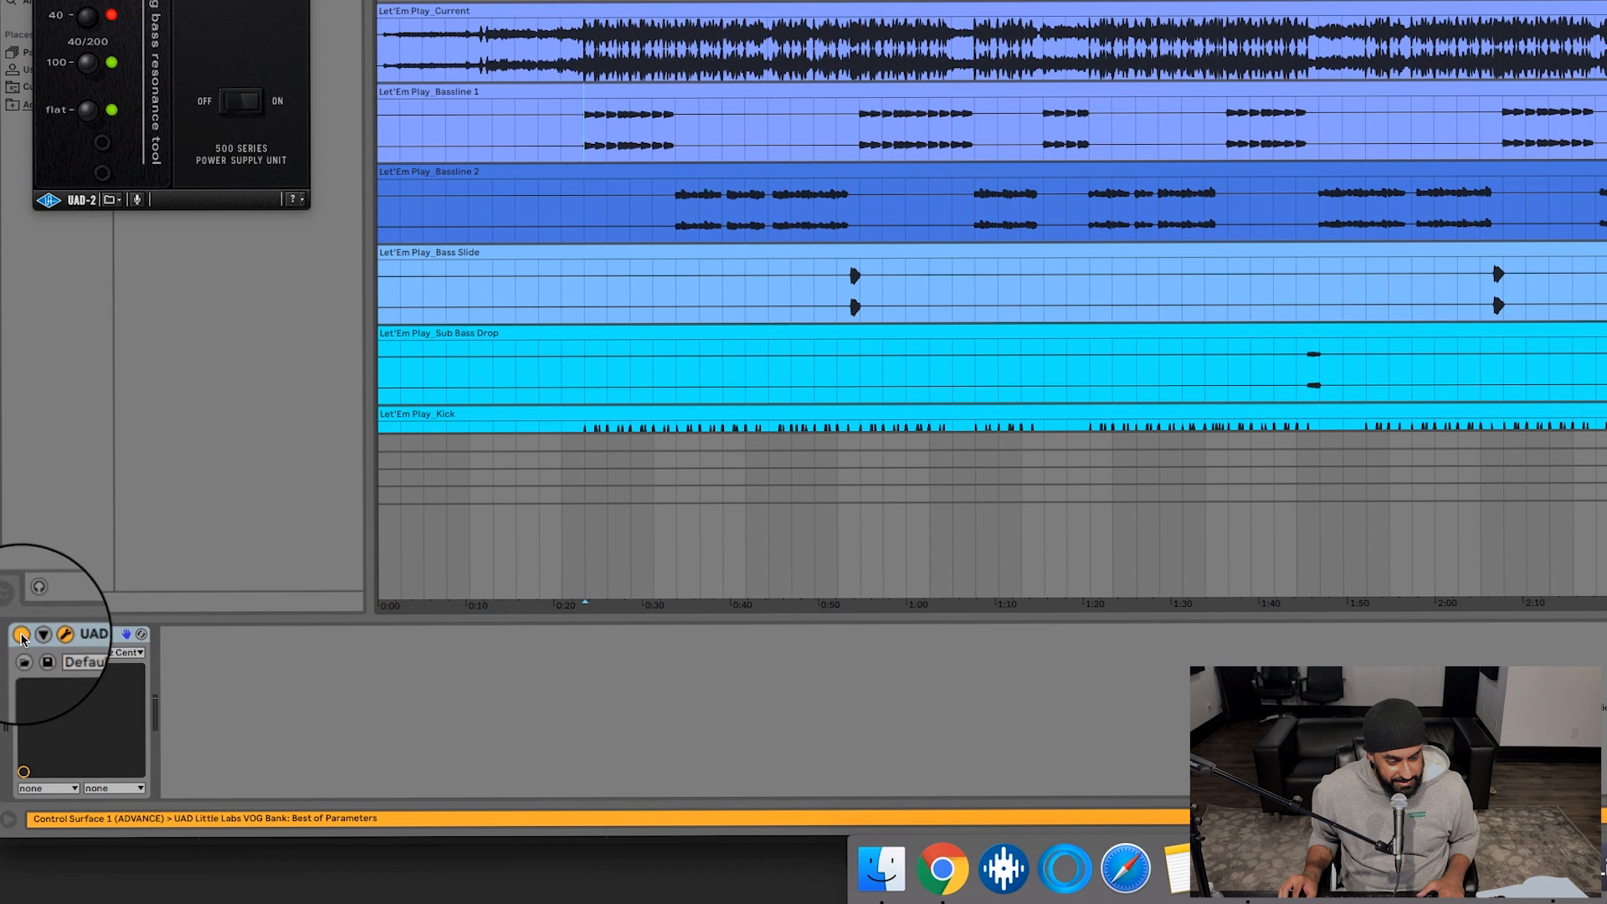
- Play Bassline 1 and compare its sound with the VOG plug-in bypassed and active
{"action": "key", "text": "space"}
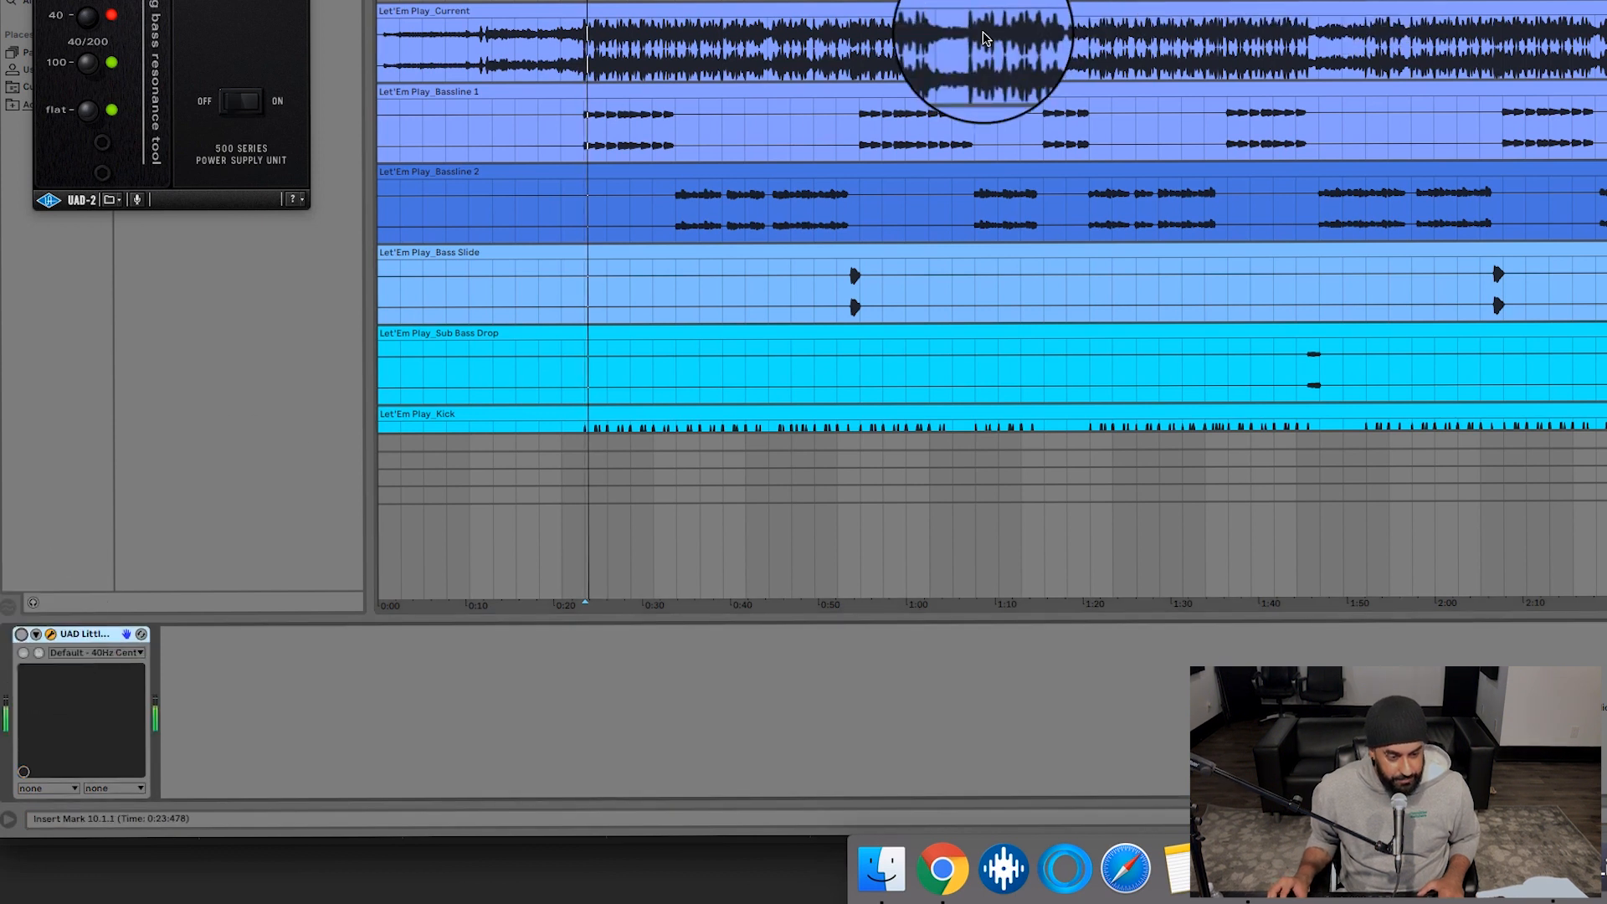
{"action": "left_click", "coordinate": [20, 634]}
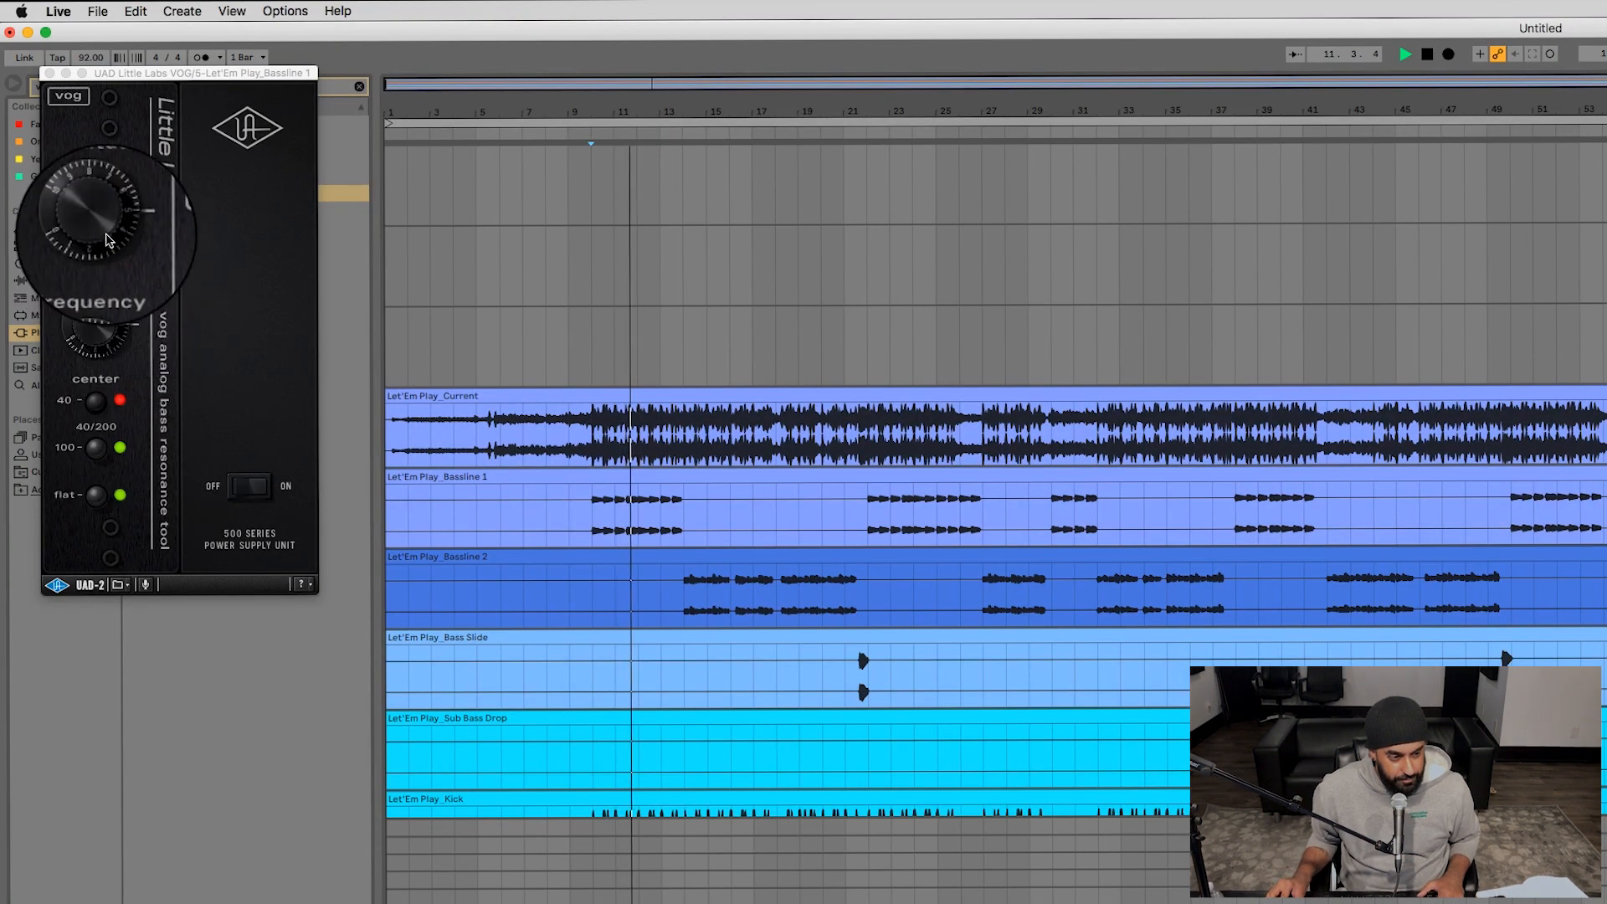
{"action": "key", "text": "space"}
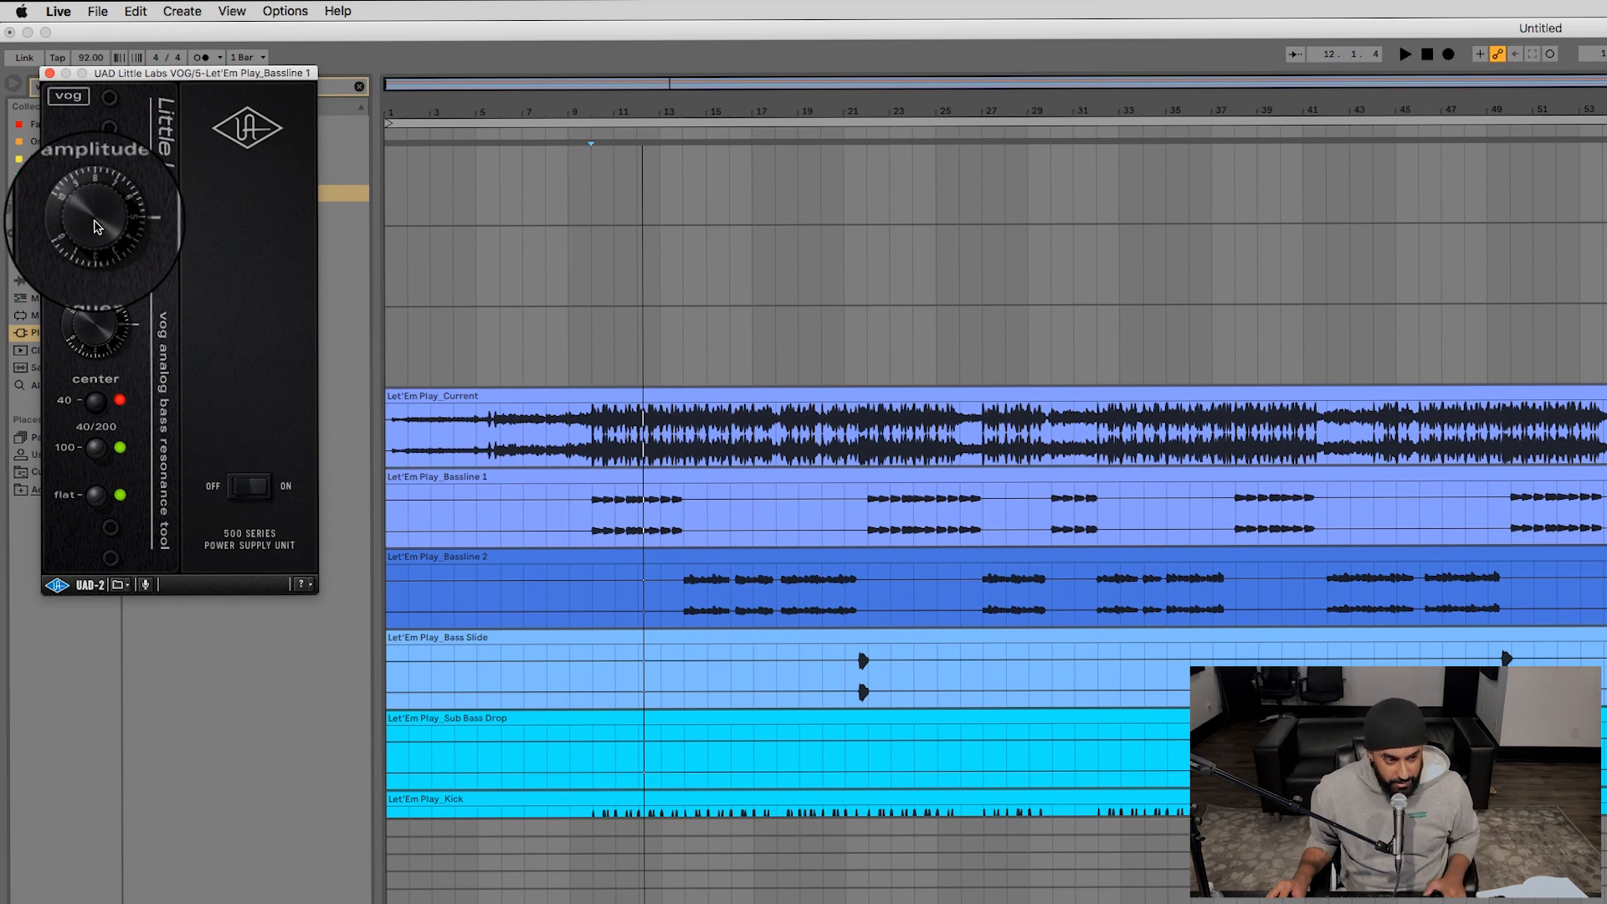
{"action": "key", "text": "space"}
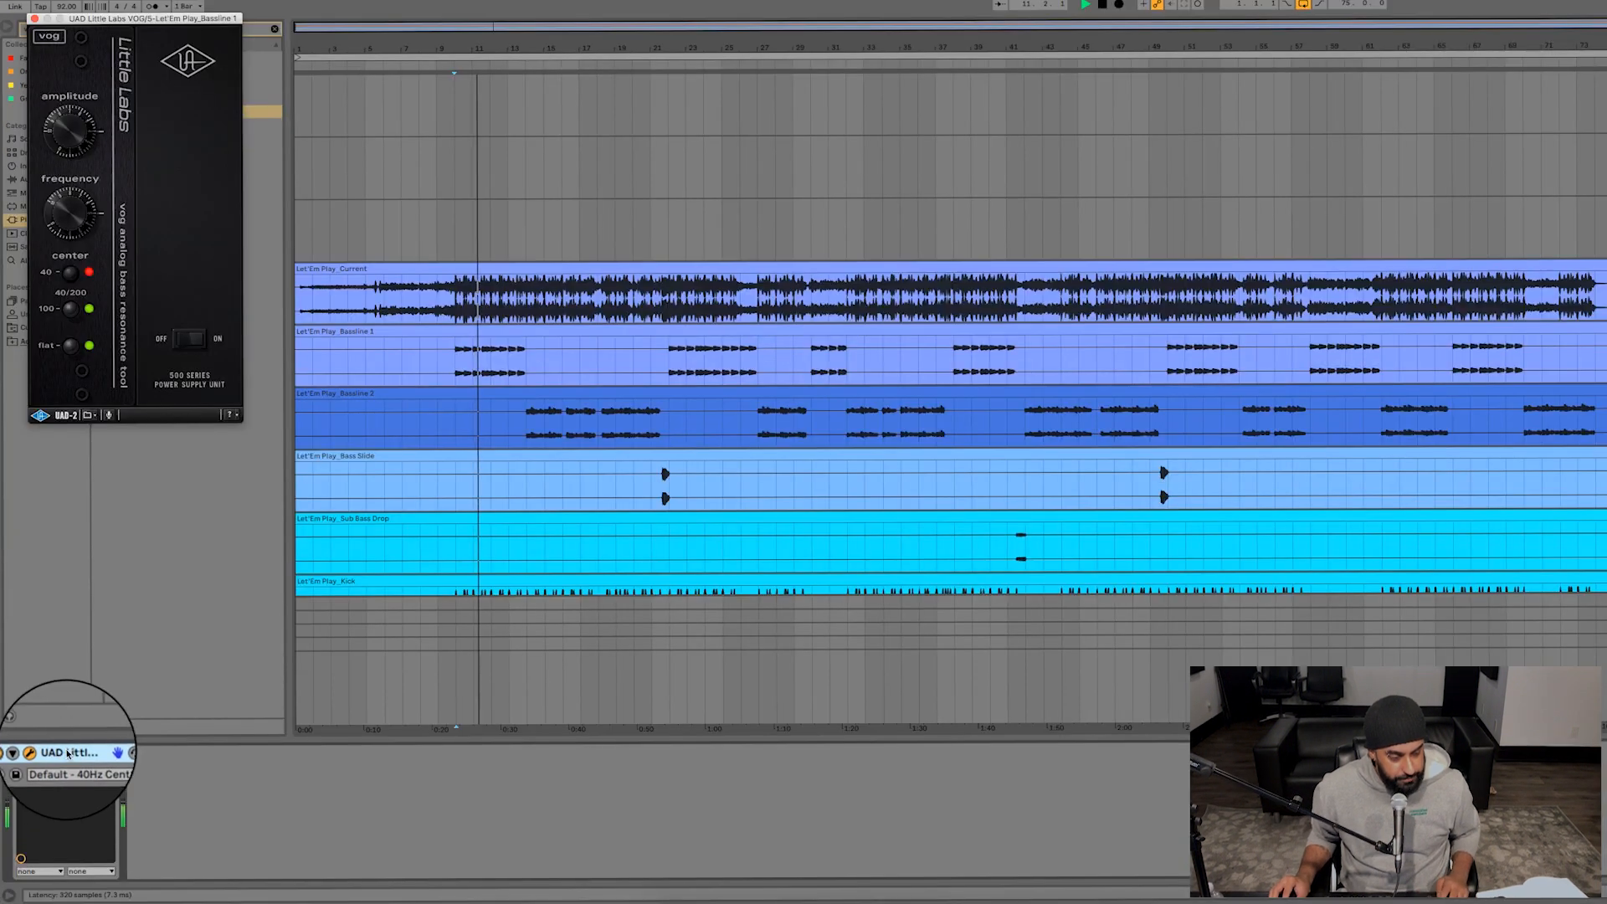
- Copy the VOG plug-in to the Bassline 2 track, play from bar 13 and fine-tune its amplitude and frequency
{"action": "left_click", "coordinate": [515, 425]}
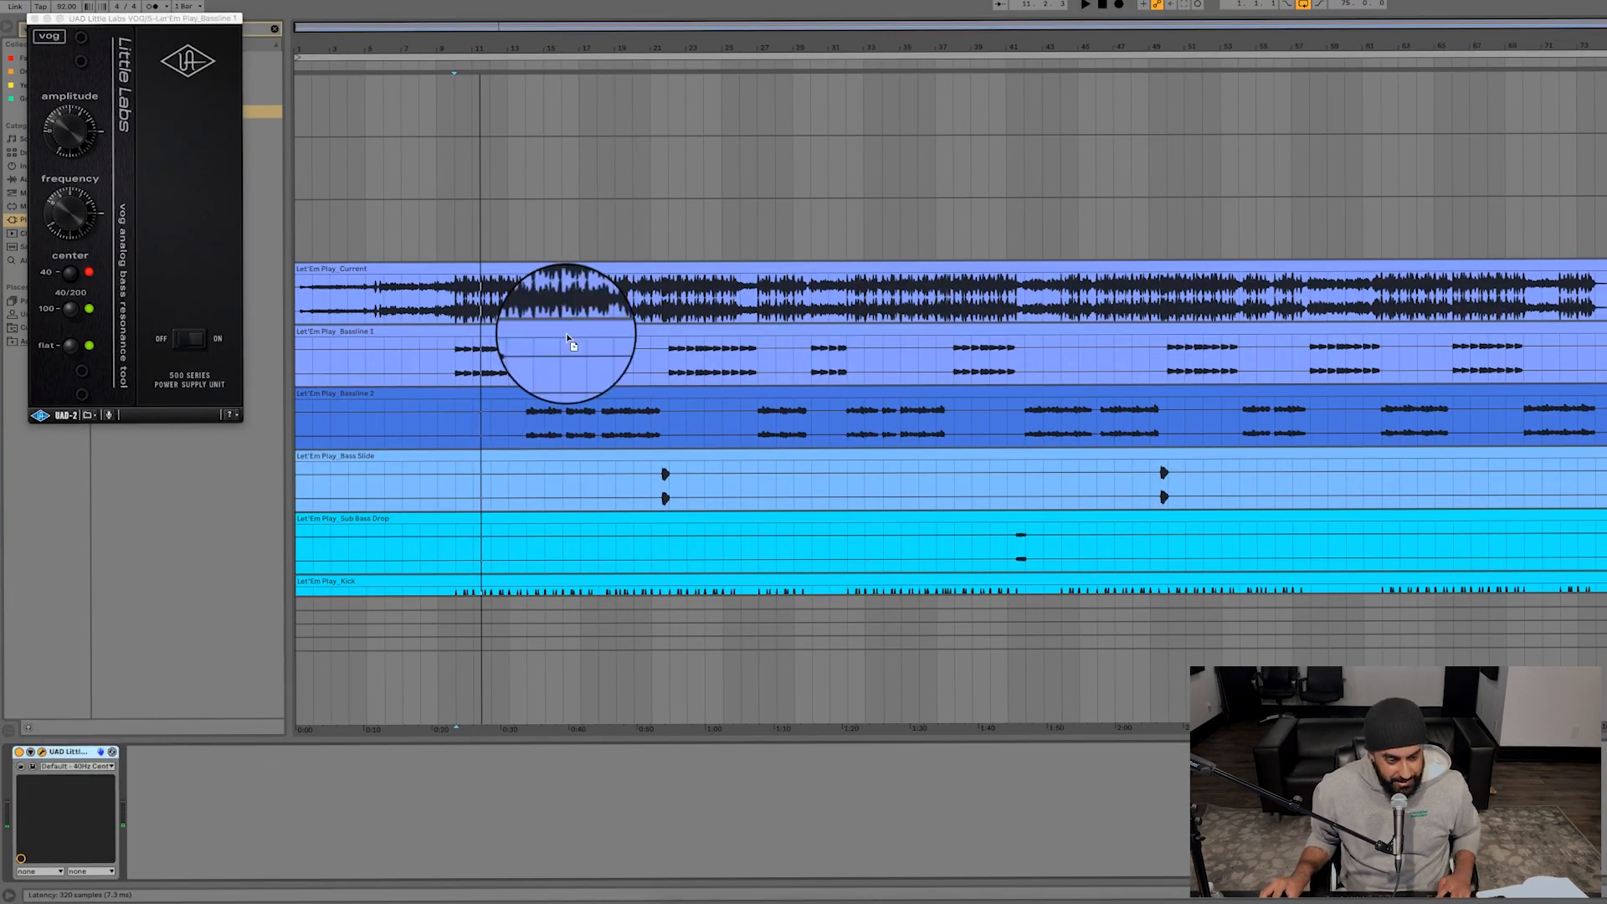
{"action": "left_click", "coordinate": [511, 423]}
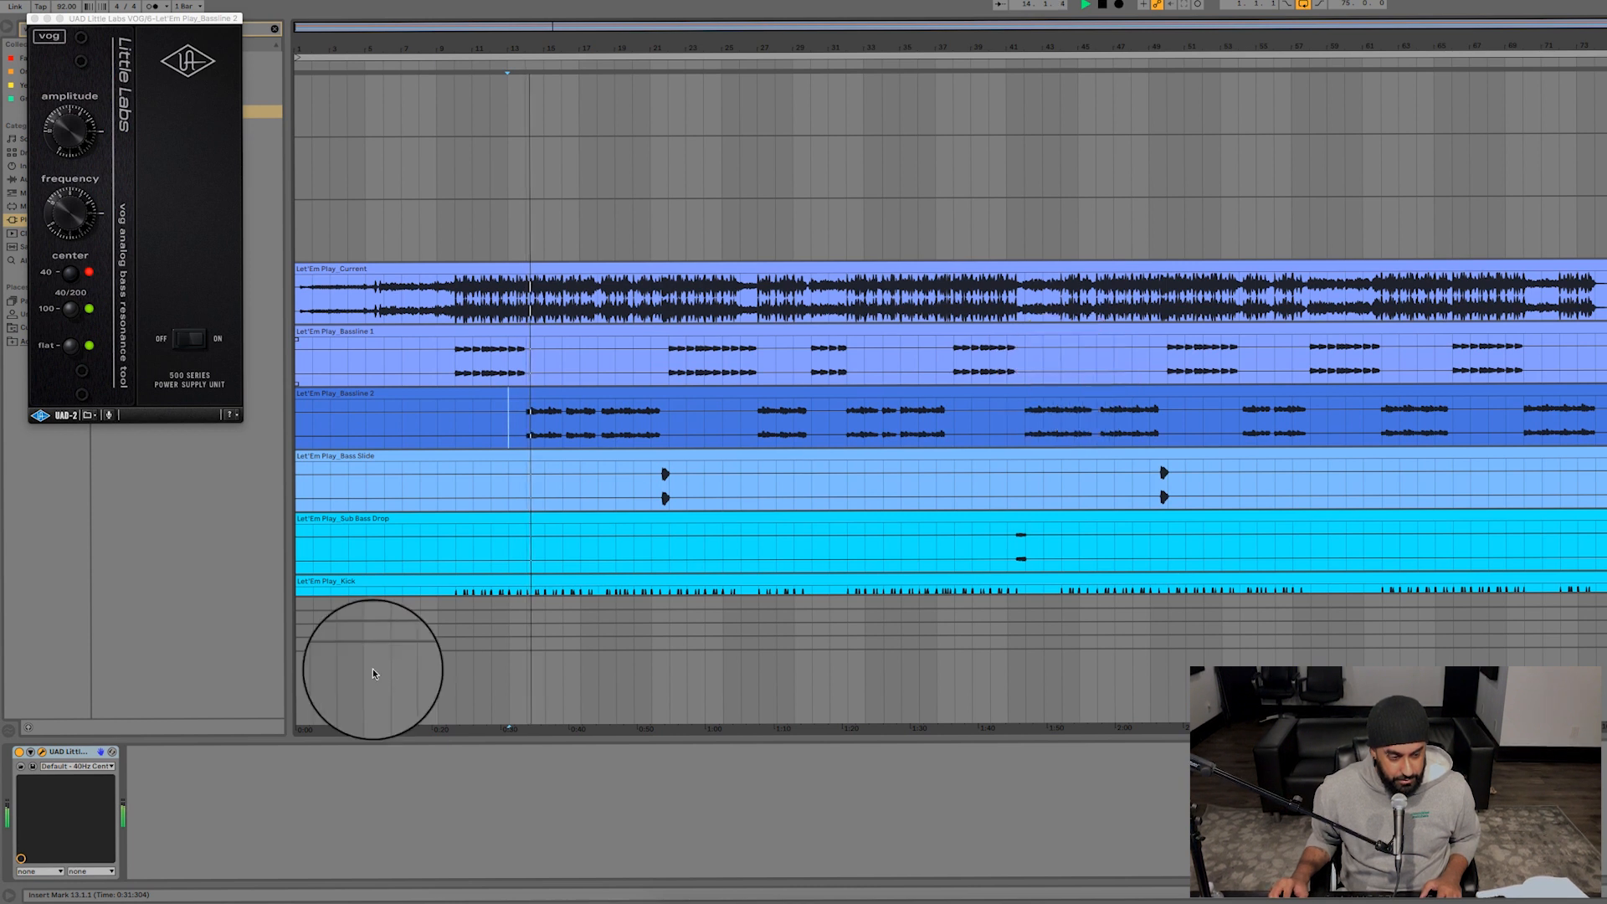
{"action": "left_click_drag", "start_coordinate": [72, 125], "coordinate": [72, 132]}
{"action": "left_click_drag", "start_coordinate": [52, 224], "coordinate": [51, 228]}
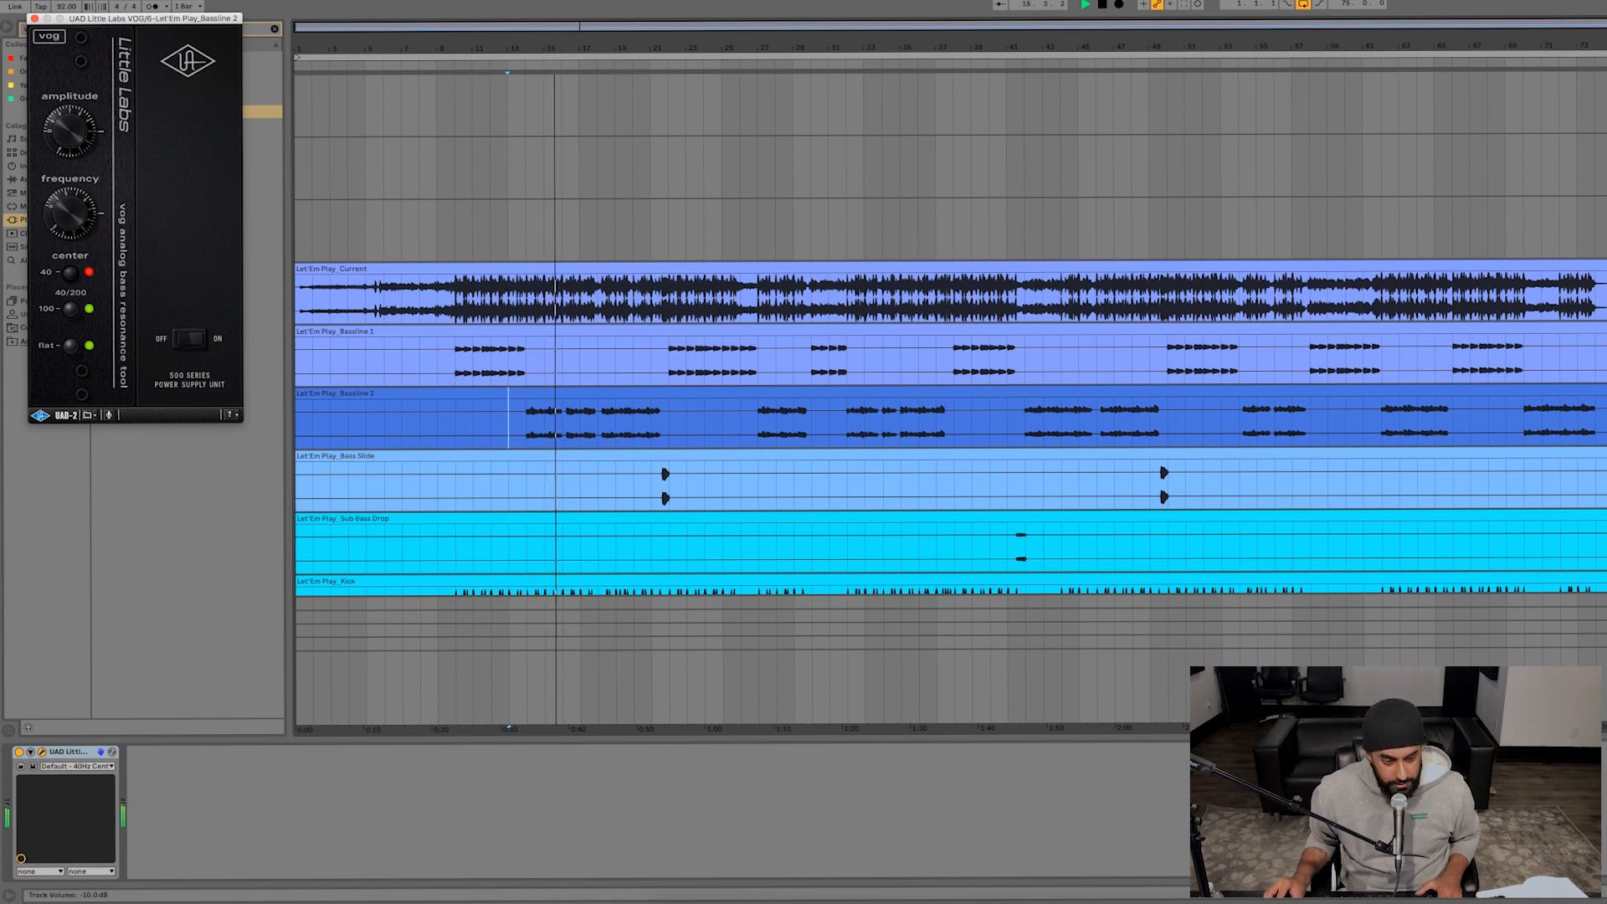
- Add EQ Eight to the Bass Slide track and place the insert marker just before its first note
{"action": "left_click", "coordinate": [651, 490]}
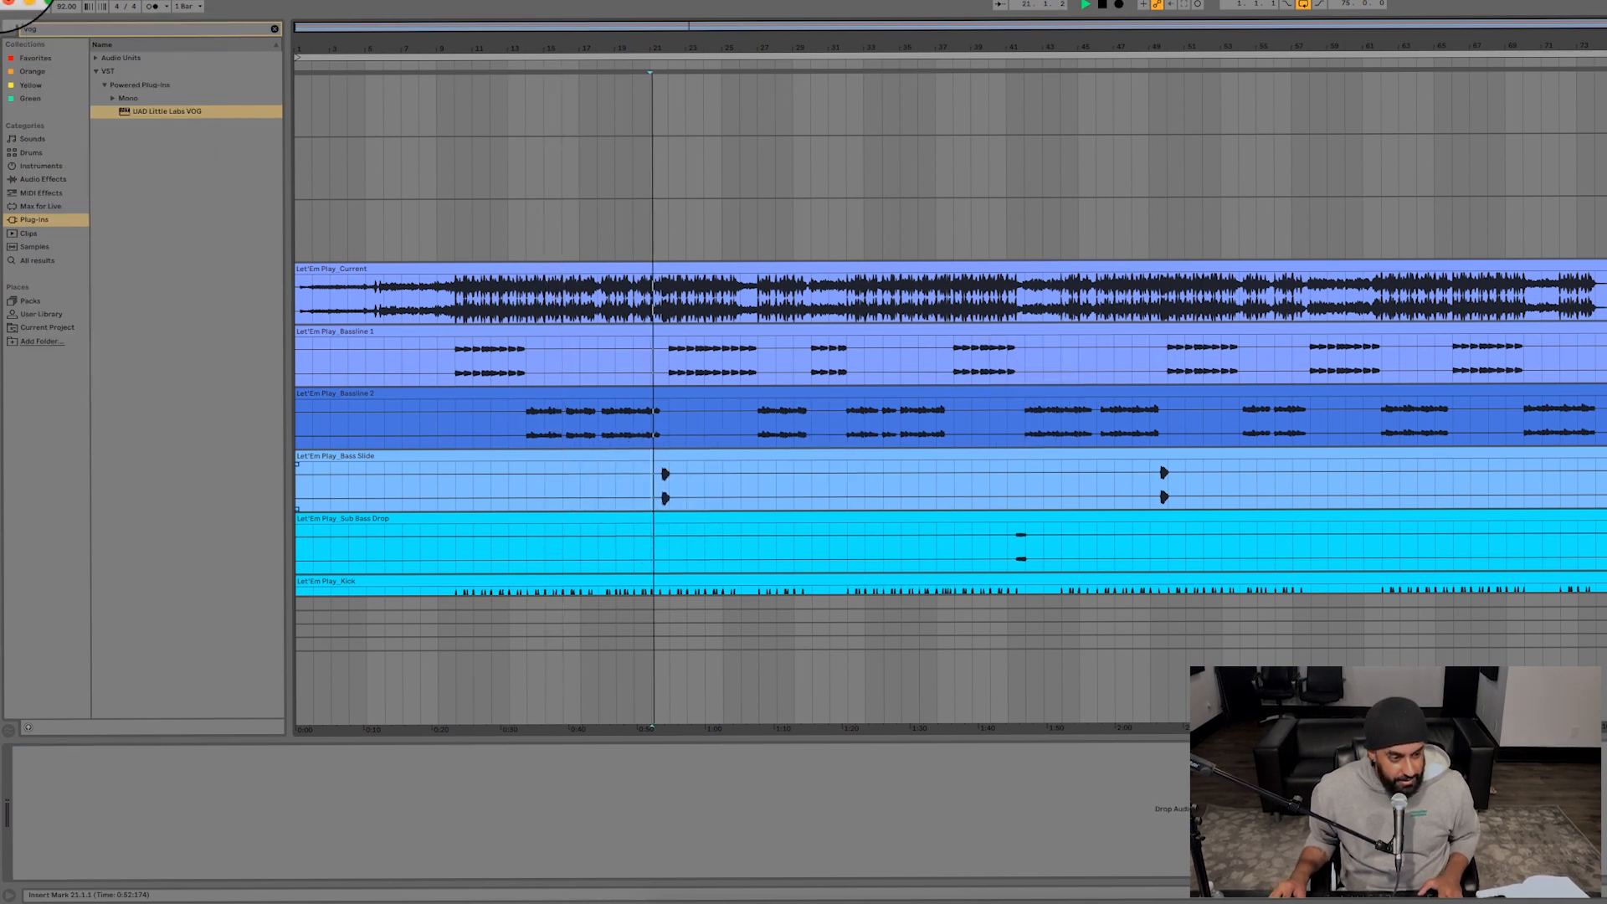
{"action": "left_click", "coordinate": [38, 179]}
{"action": "left_click", "coordinate": [275, 28]}
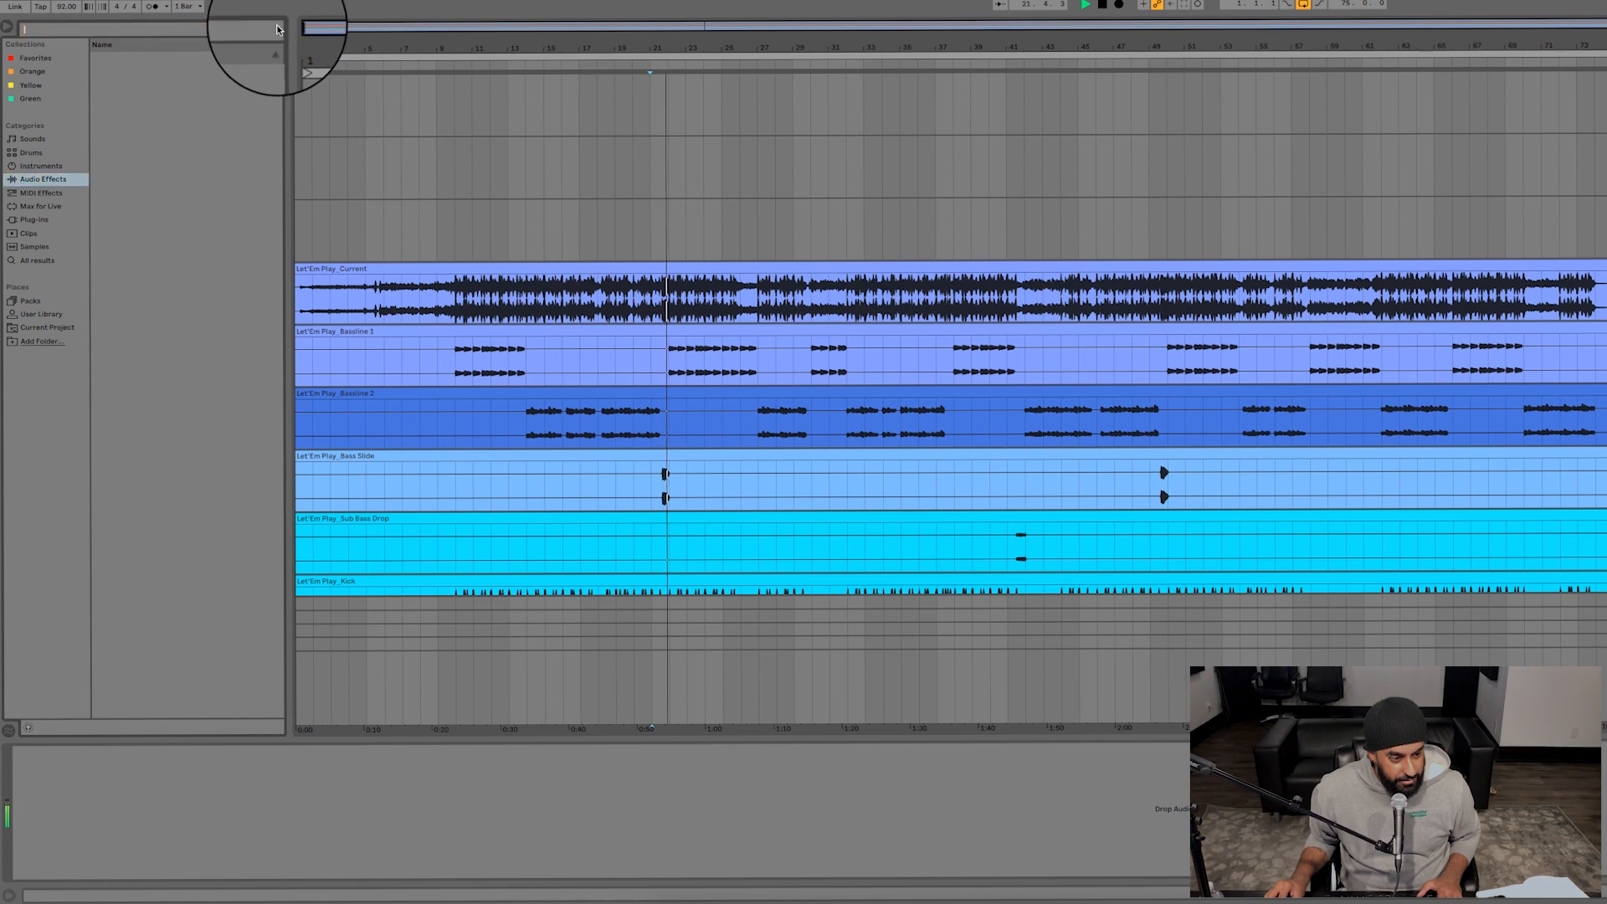
{"action": "left_click_drag", "start_coordinate": [172, 246], "coordinate": [645, 488]}
{"action": "left_click", "coordinate": [650, 482]}
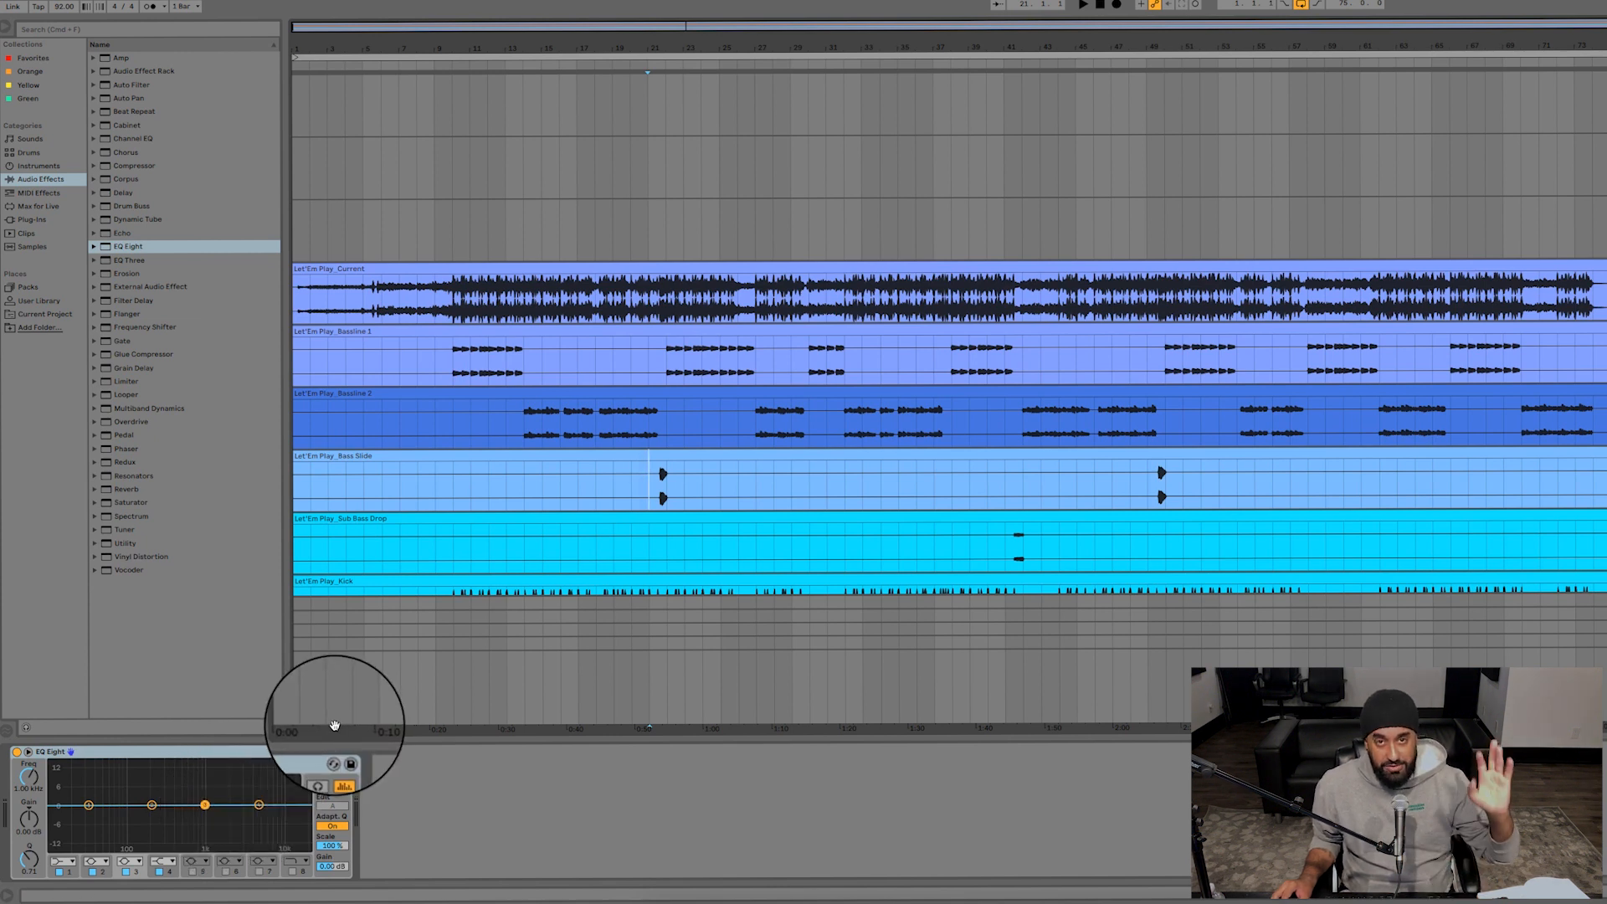
- While the Bass Slide plays, enable EQ Eight's band 8 high cut and lower it to about 300 Hz
{"action": "key", "text": "space"}
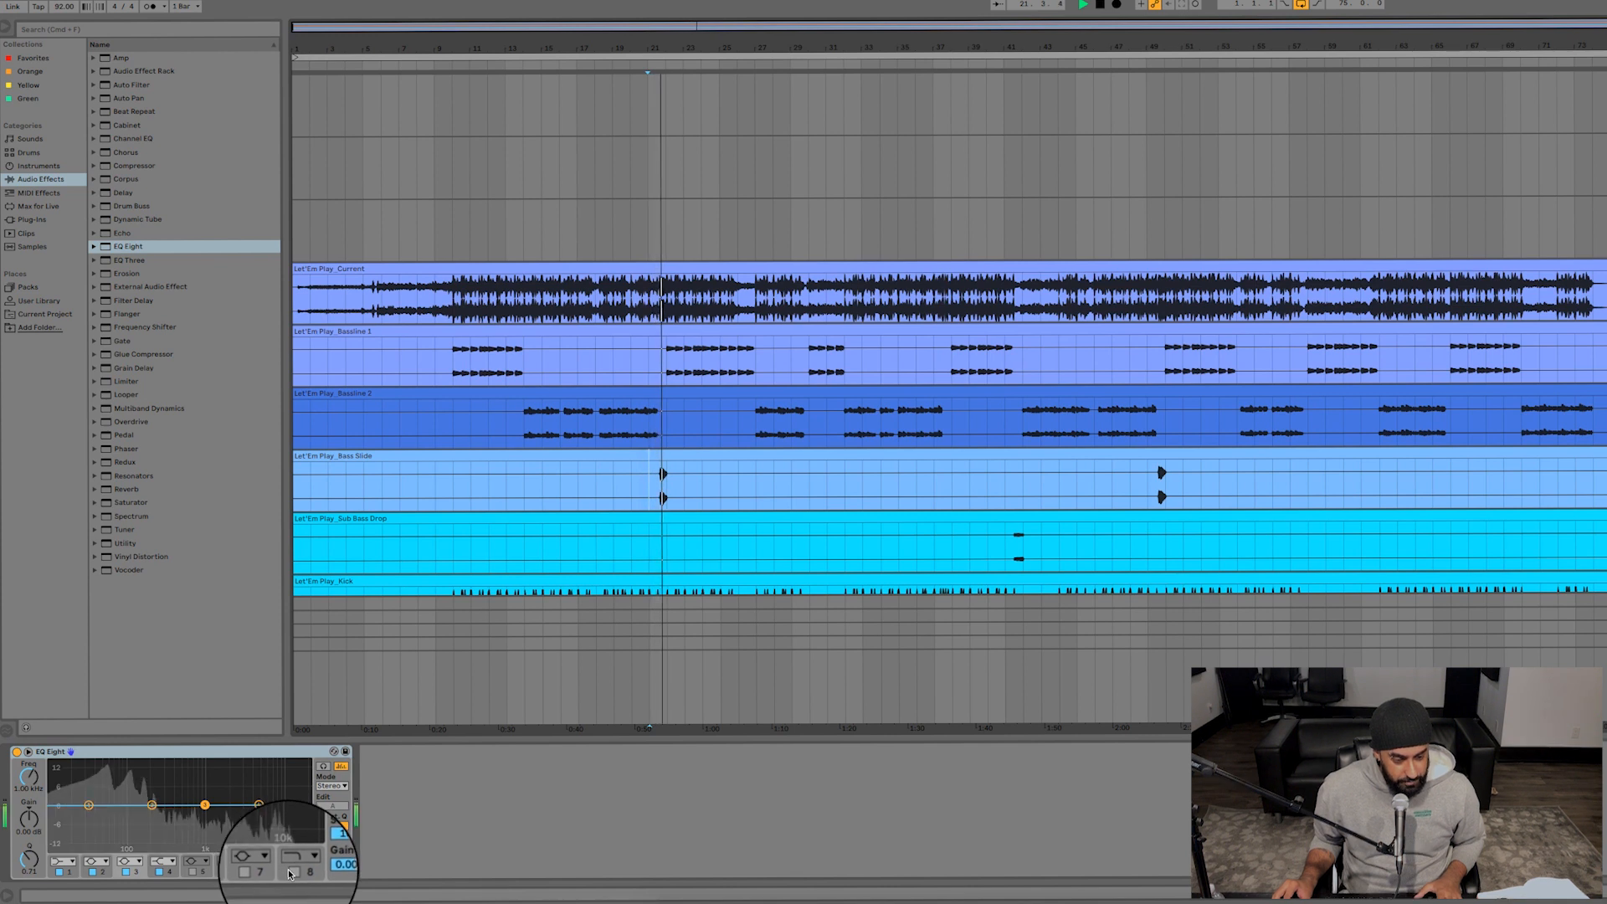
{"action": "left_click", "coordinate": [292, 871]}
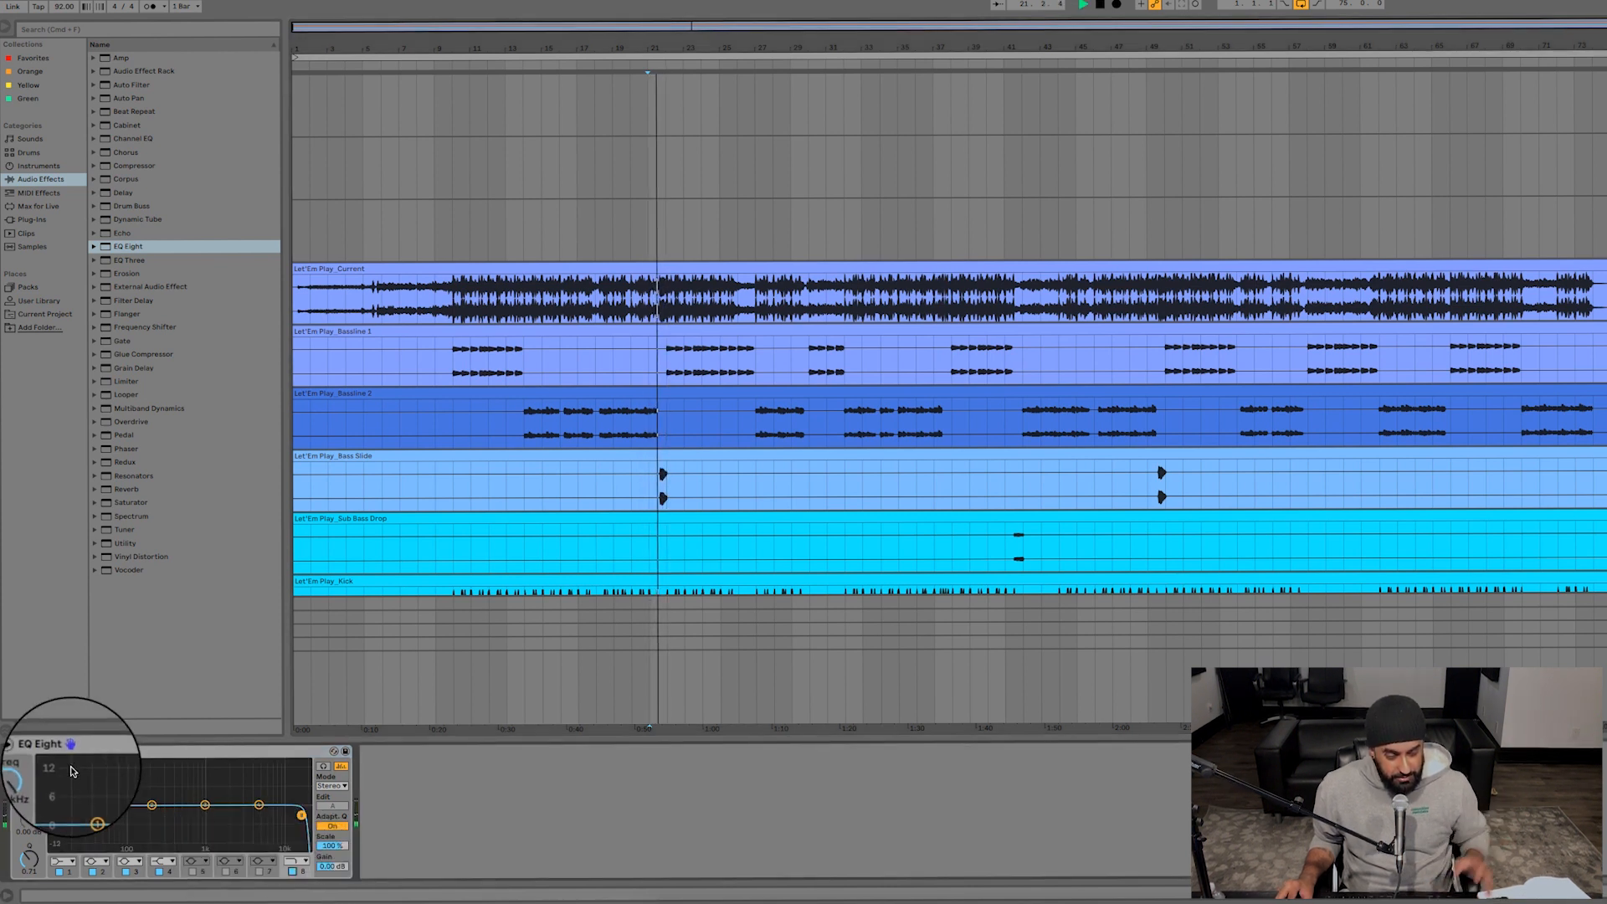
{"action": "left_click_drag", "start_coordinate": [301, 815], "coordinate": [162, 815]}
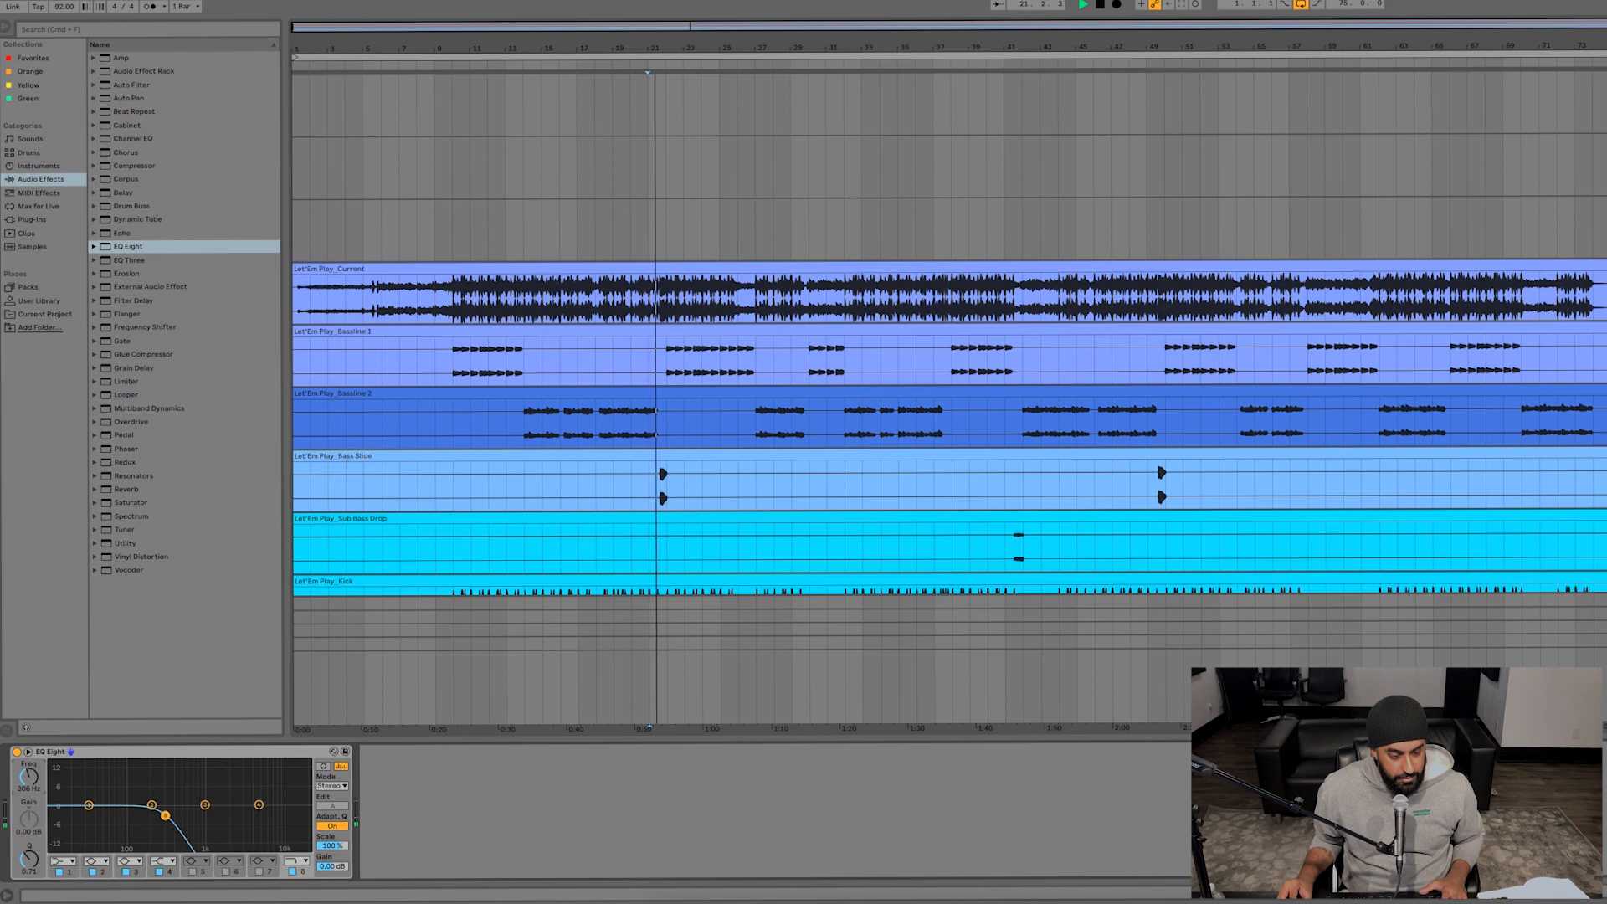
{"action": "key", "text": "space"}
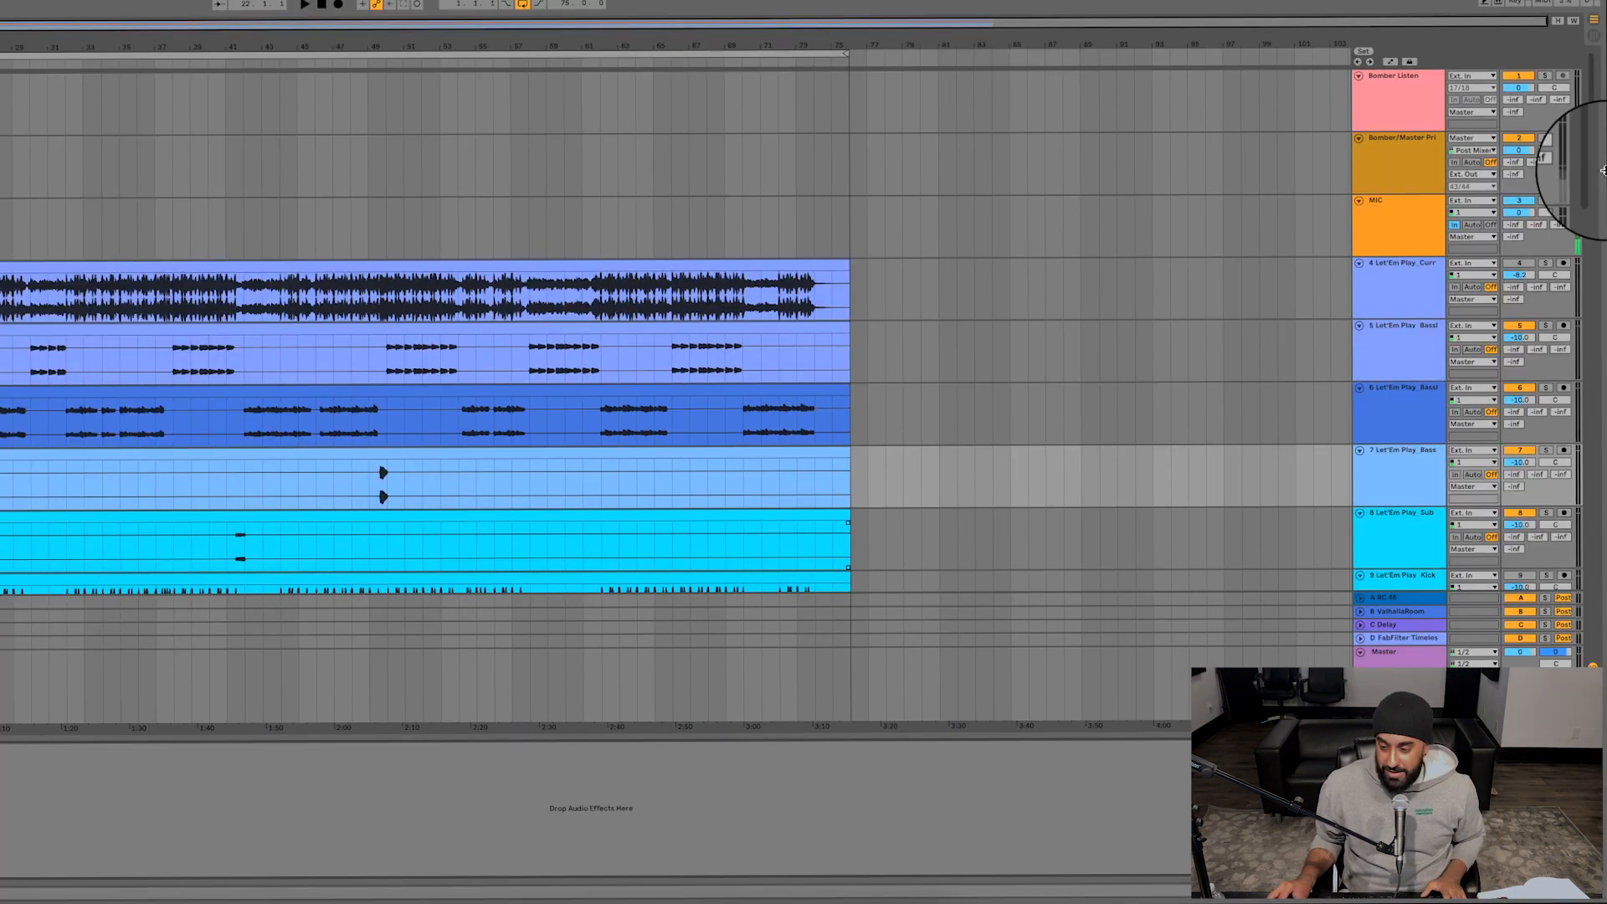
- Check the bass against the soloed Current reference track, and switch on the Kick track
{"action": "left_click", "coordinate": [1545, 264]}
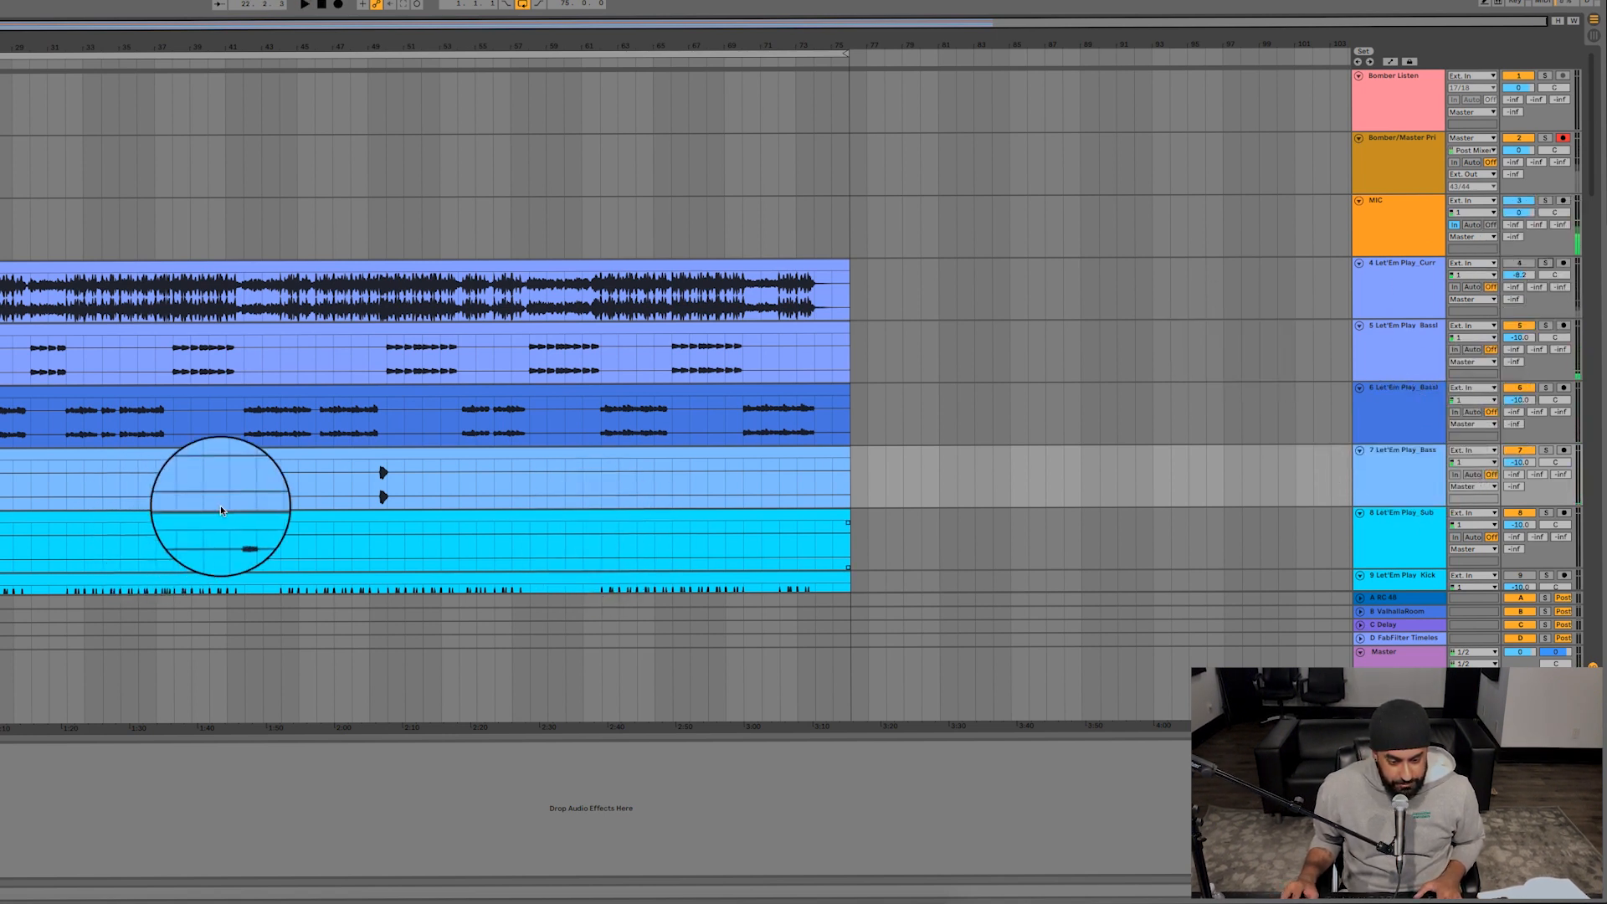
{"action": "scroll", "coordinate": [208, 502], "scroll_direction": "down", "scroll_amount": 4}
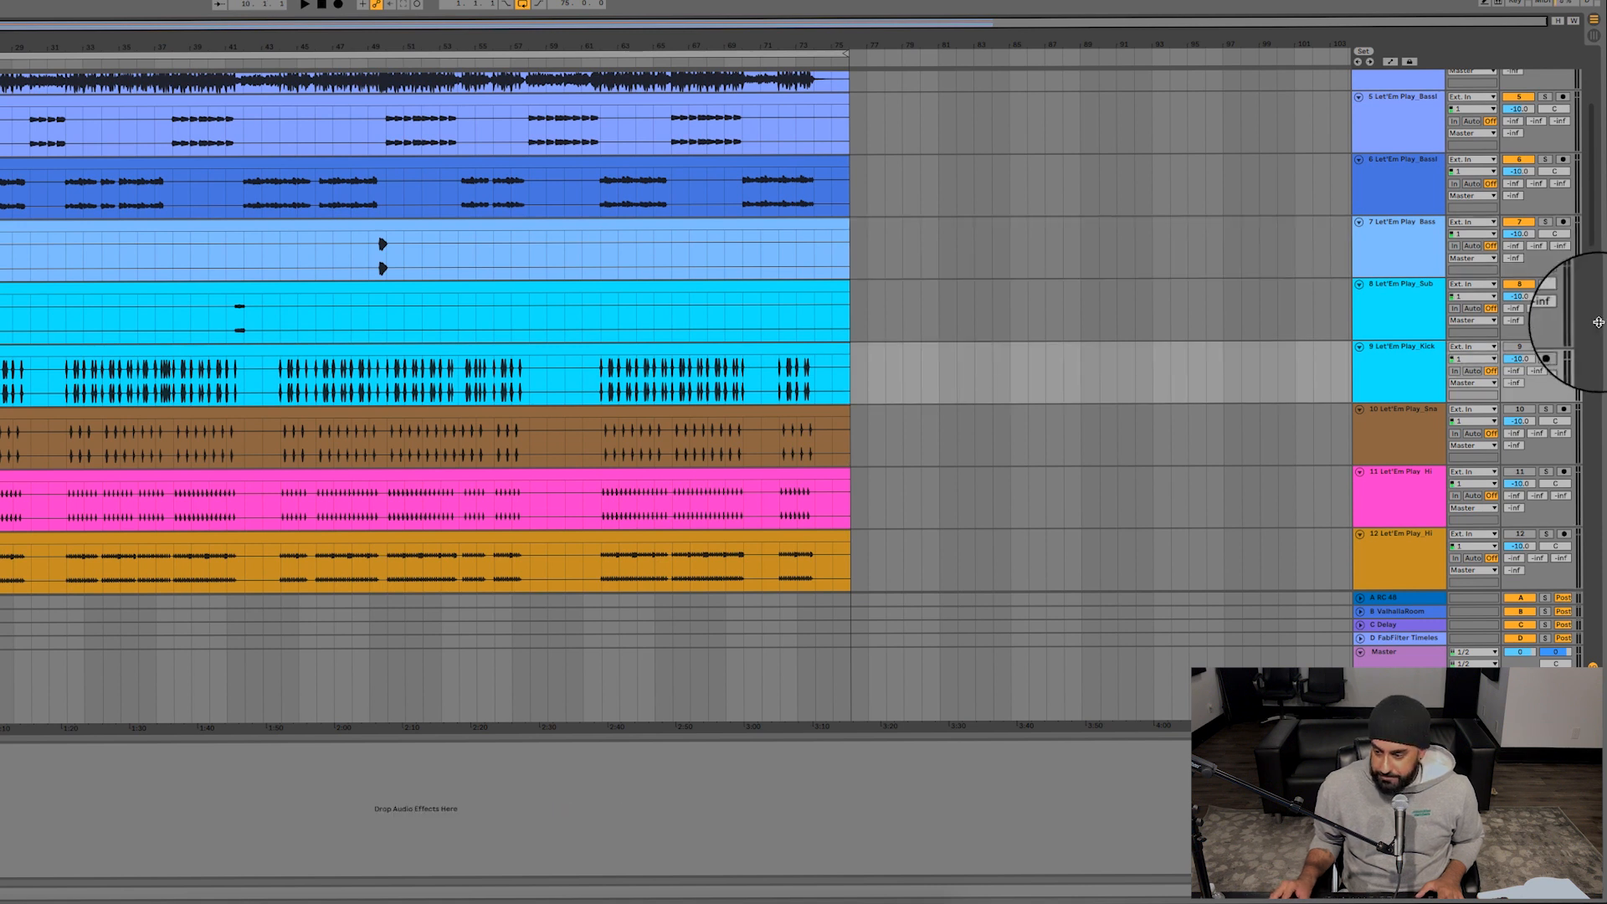
{"action": "left_click", "coordinate": [1520, 346]}
- Group the four bass tracks, from Bassline 1 through Sub Bass Drop, and name the group BASS
{"action": "left_click", "coordinate": [1381, 302]}
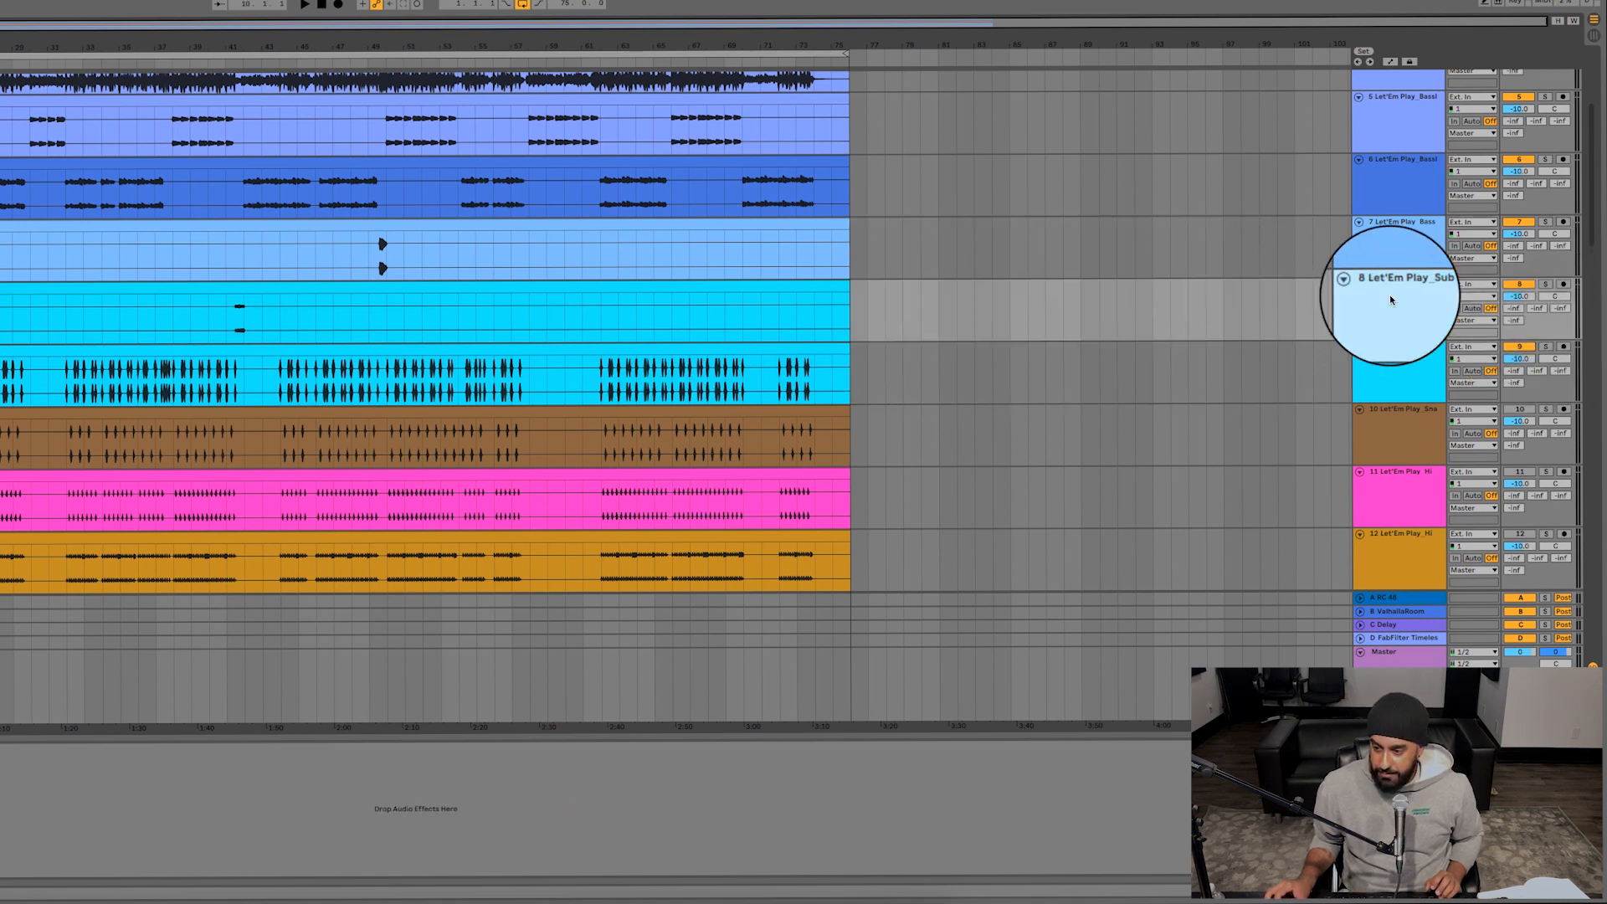
{"action": "scroll", "coordinate": [1389, 295], "scroll_direction": "up", "scroll_amount": 2}
{"action": "left_click", "coordinate": [1414, 242], "text": "shift"}
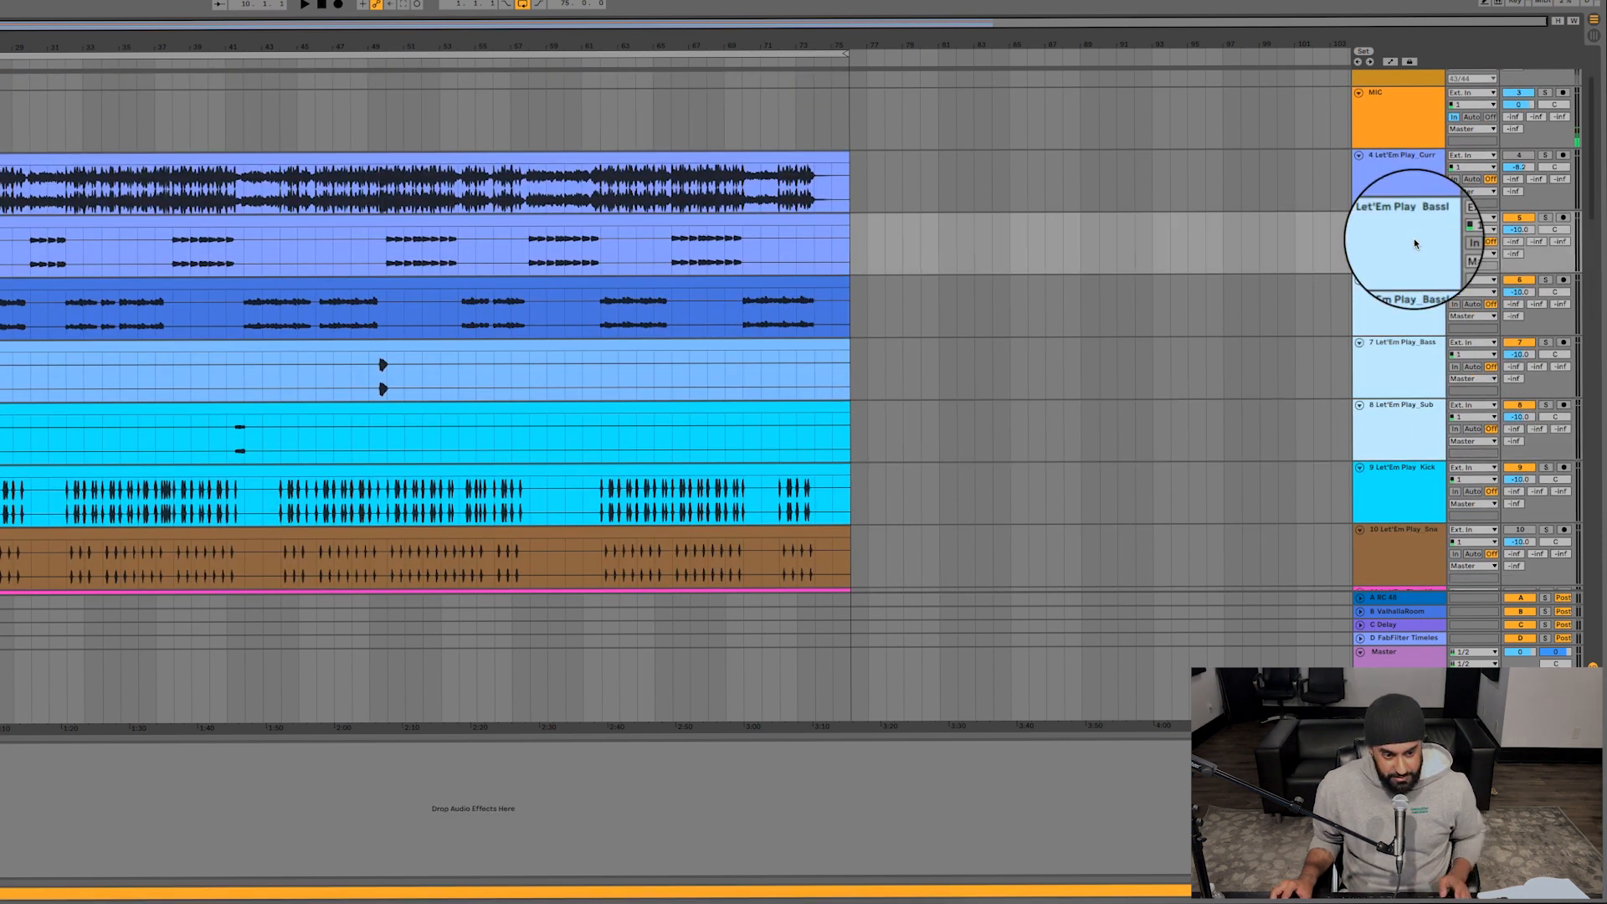
{"action": "key", "text": "ctrl+g"}
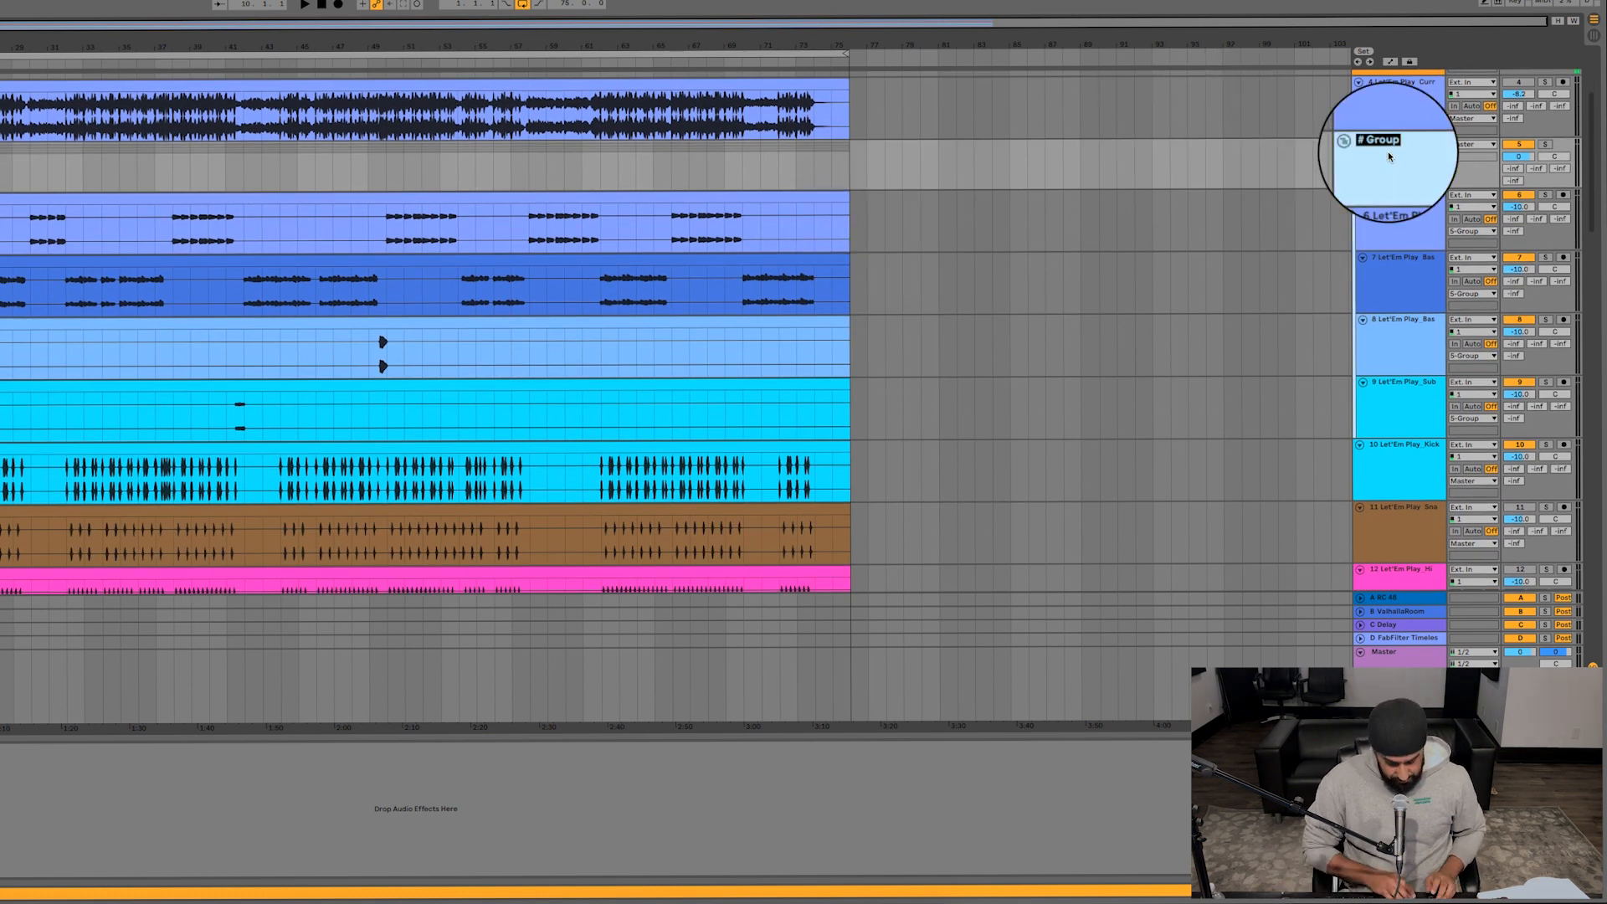
{"action": "type", "text": "BASS"}
{"action": "key", "text": "Return"}
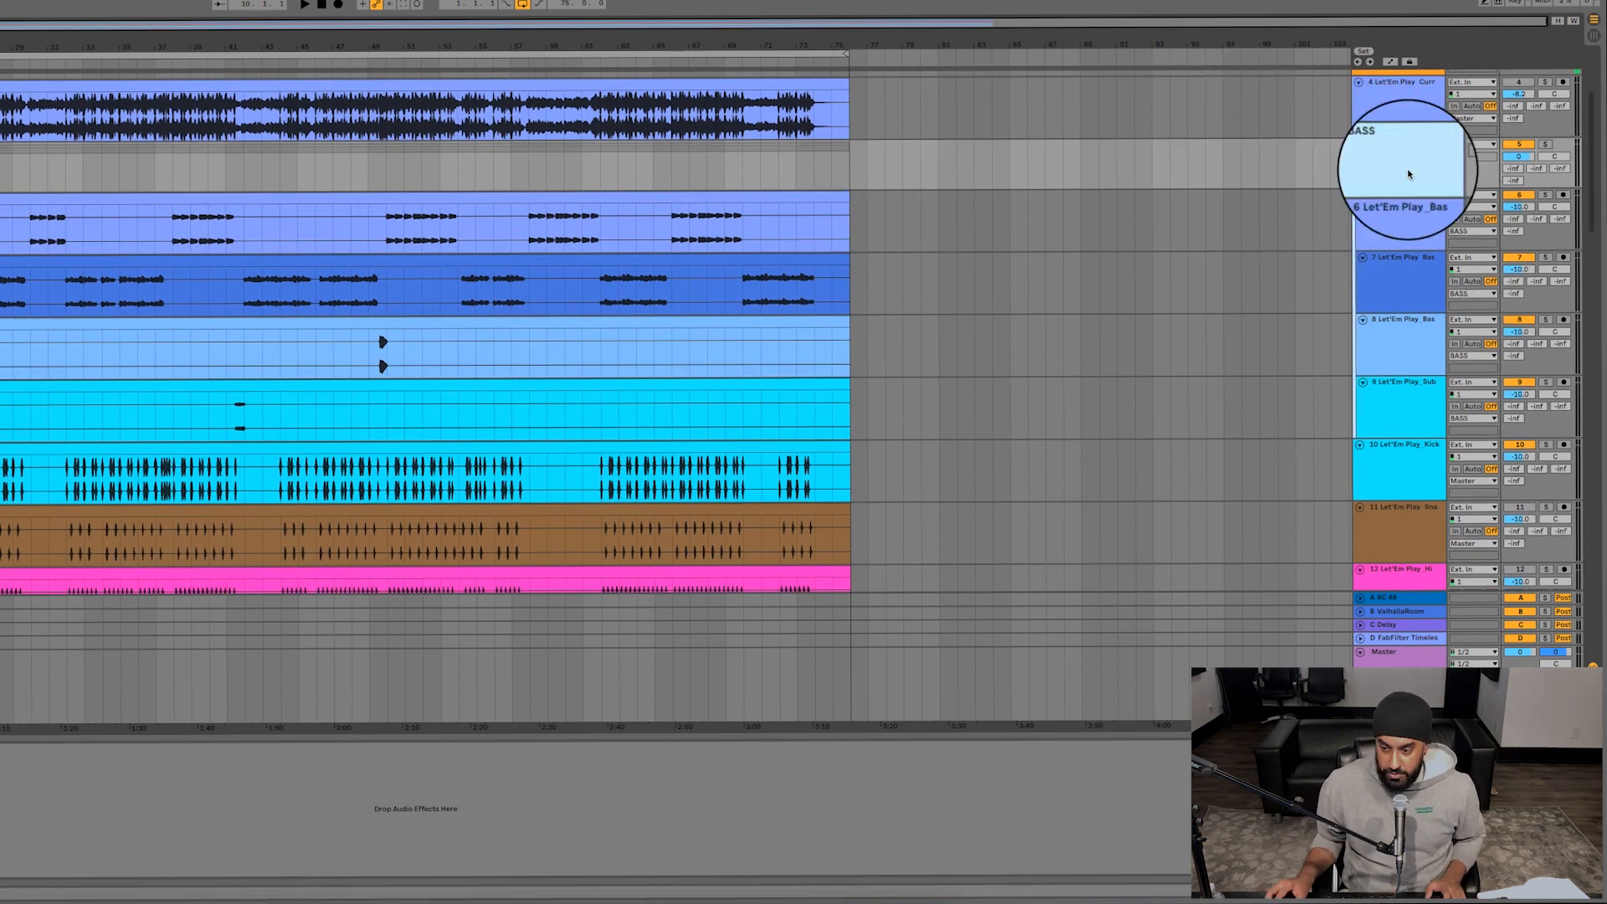
- Add EQ Eight to the Kick track and place the insert marker at its first hits
{"action": "scroll", "coordinate": [1266, 234], "scroll_direction": "down", "scroll_amount": 3}
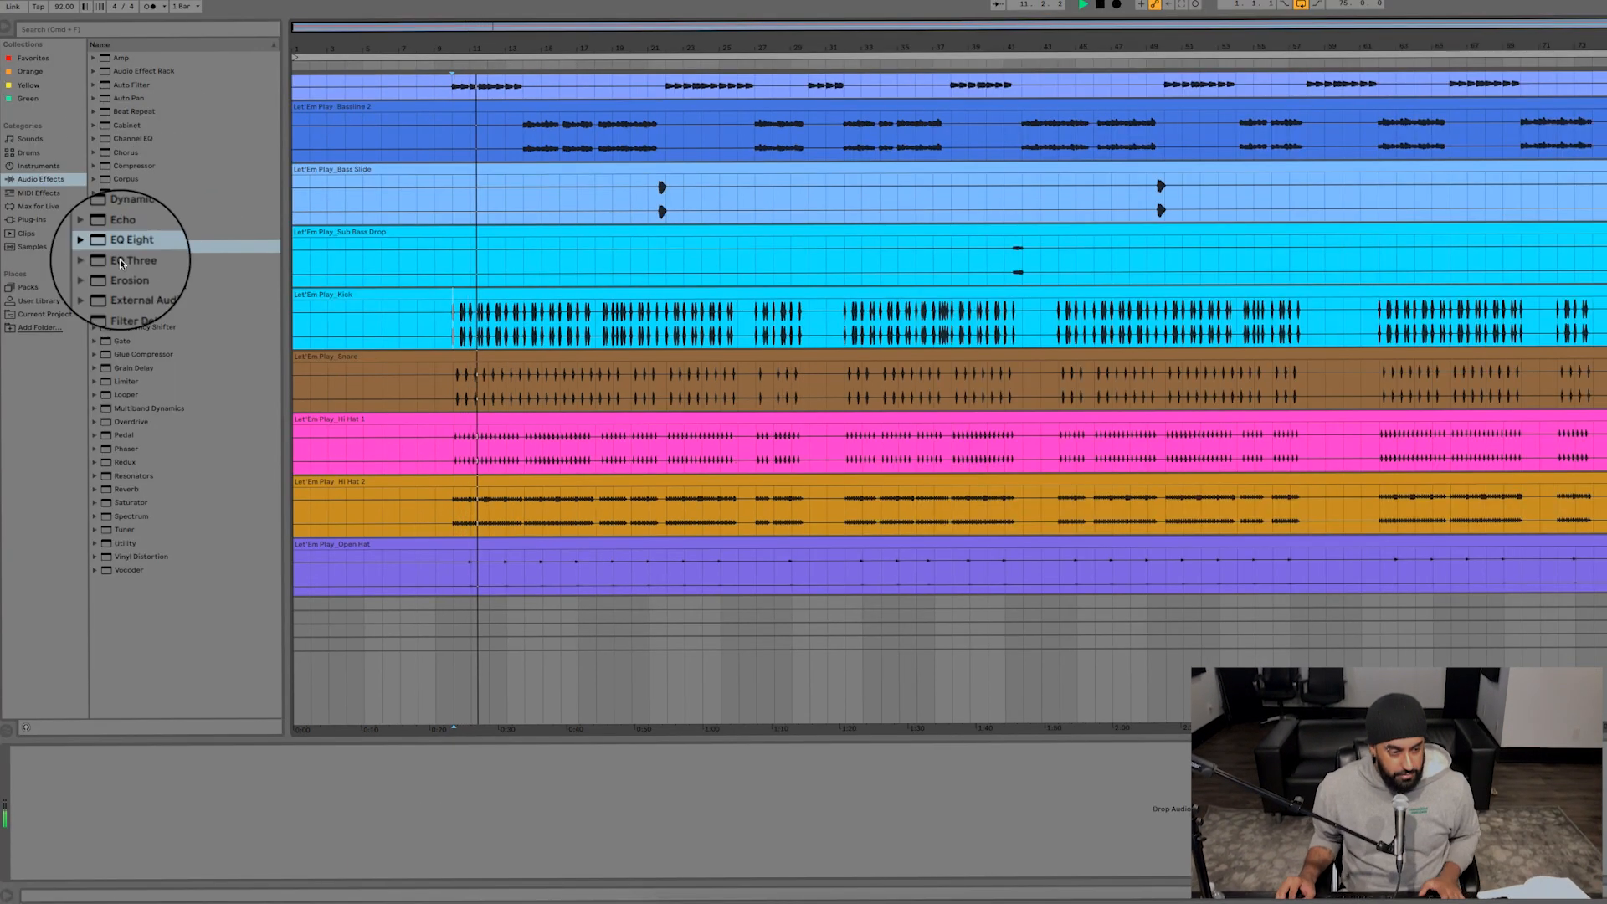
{"action": "left_click_drag", "start_coordinate": [119, 246], "coordinate": [457, 328]}
{"action": "key", "text": "space"}
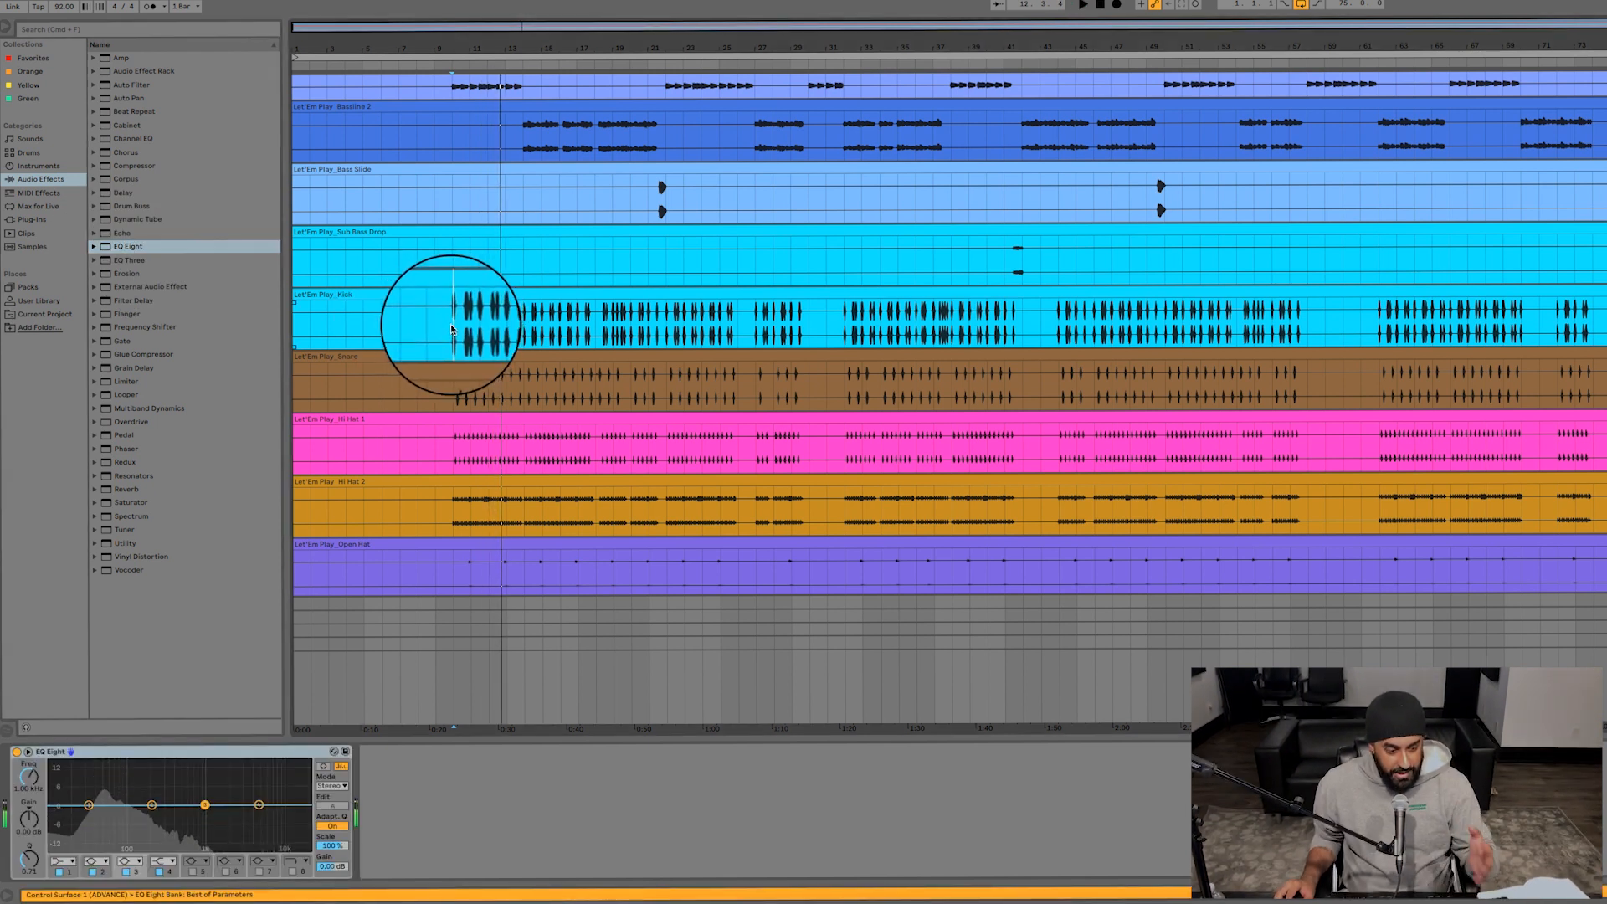
{"action": "left_click", "coordinate": [450, 324]}
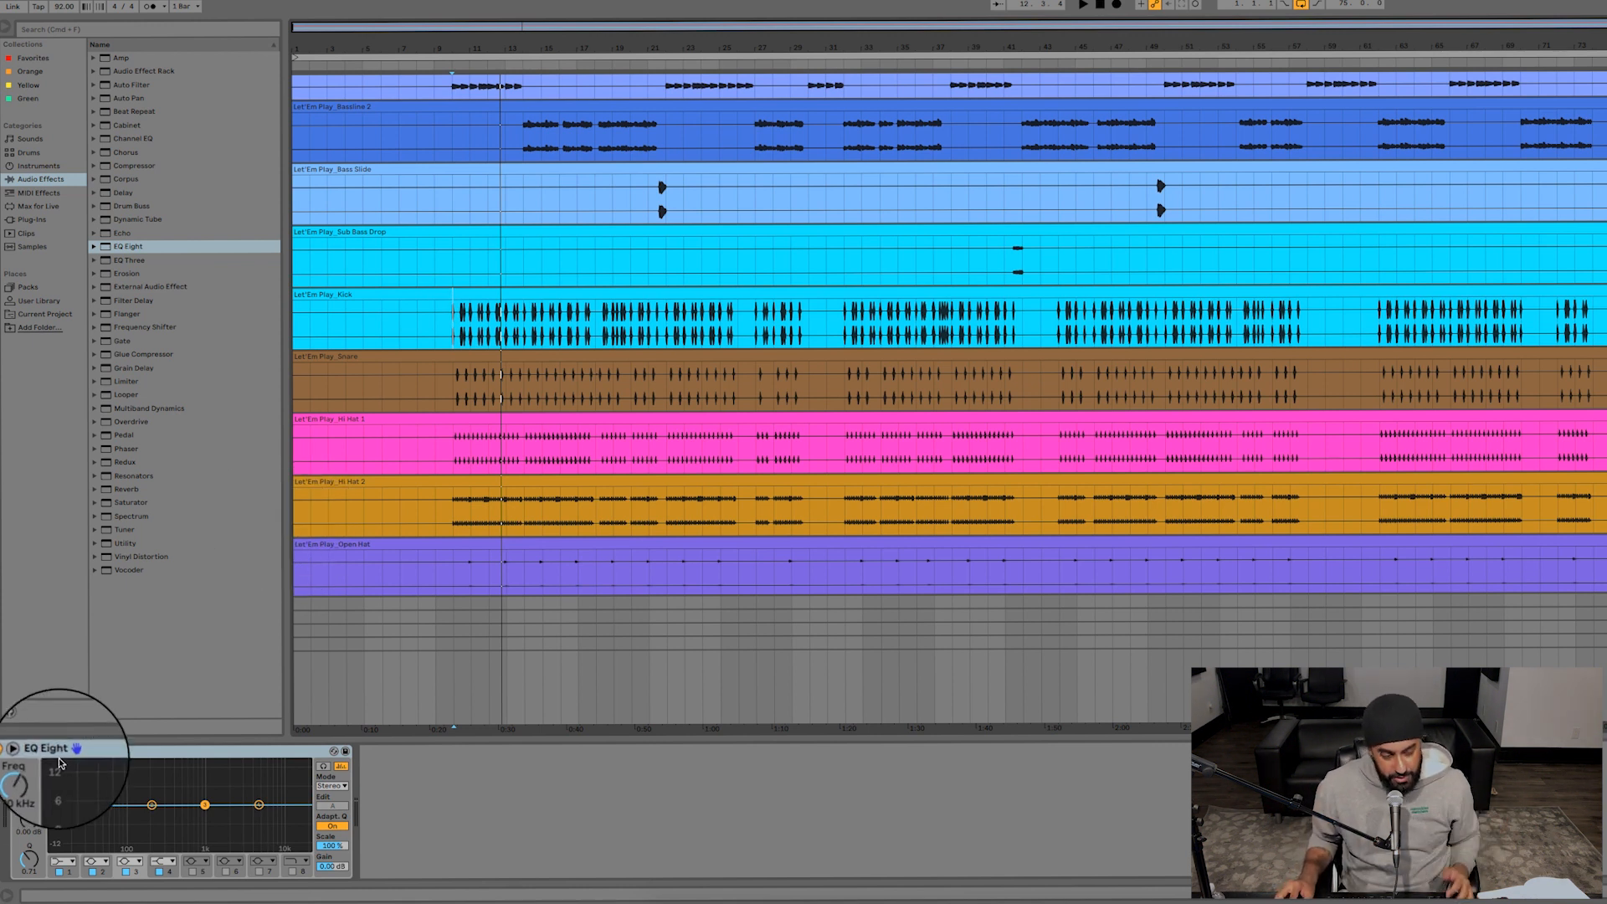
- Change band 1 of the Kick's EQ Eight to a low cut at 33.9 Hz while listening to the kick
{"action": "left_click", "coordinate": [61, 853]}
{"action": "left_click", "coordinate": [91, 818]}
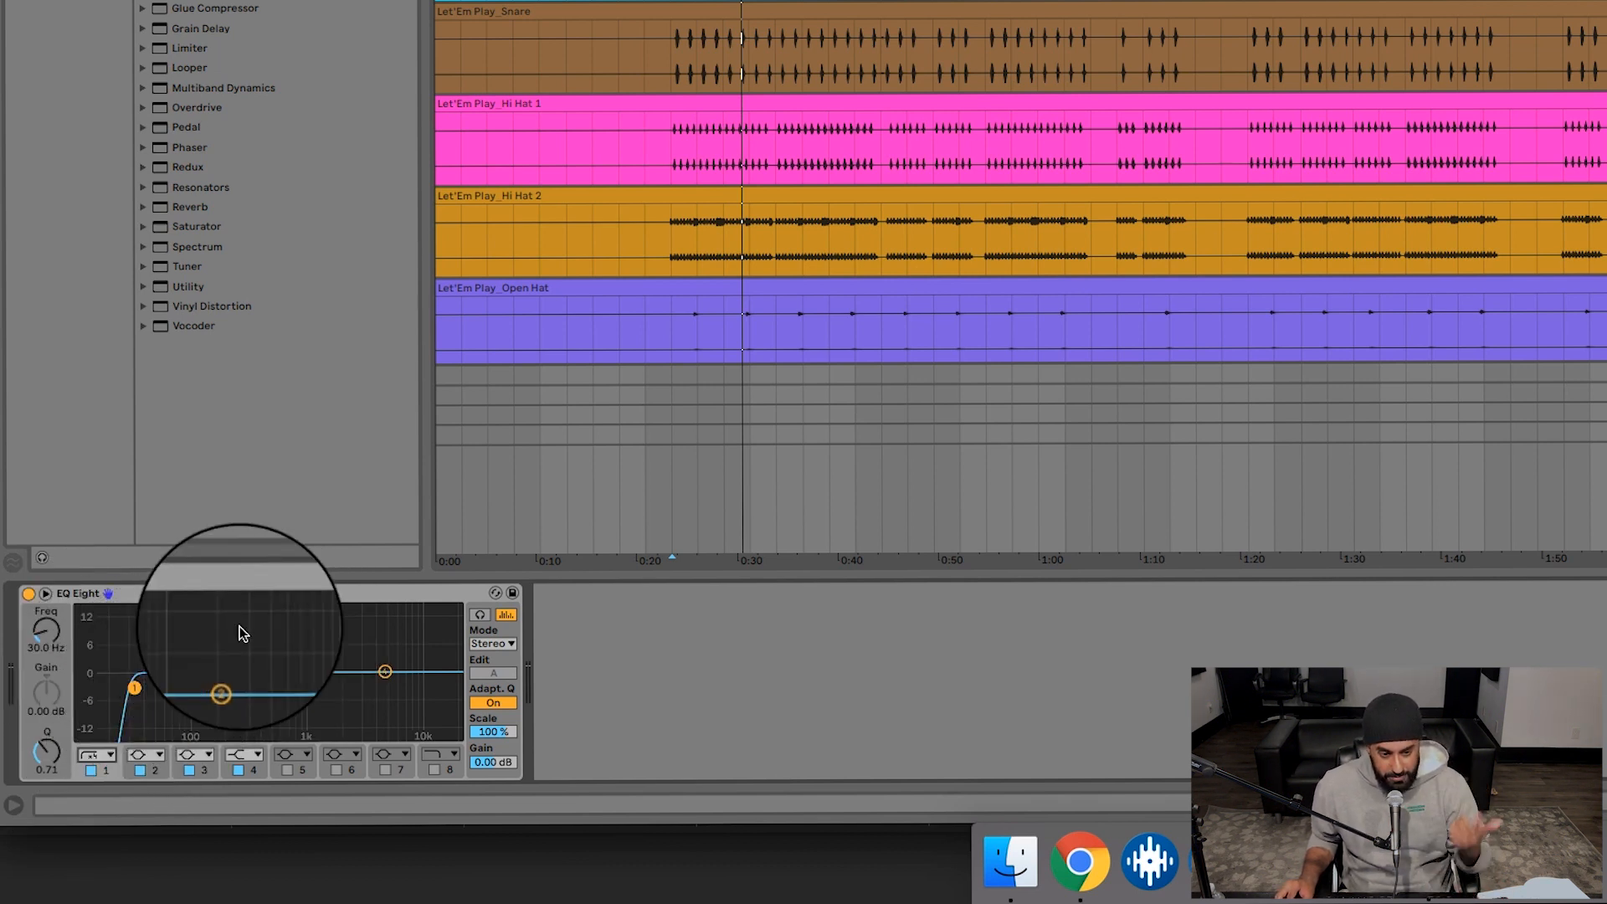
{"action": "key", "text": "space"}
{"action": "left_click_drag", "start_coordinate": [49, 634], "coordinate": [49, 626]}
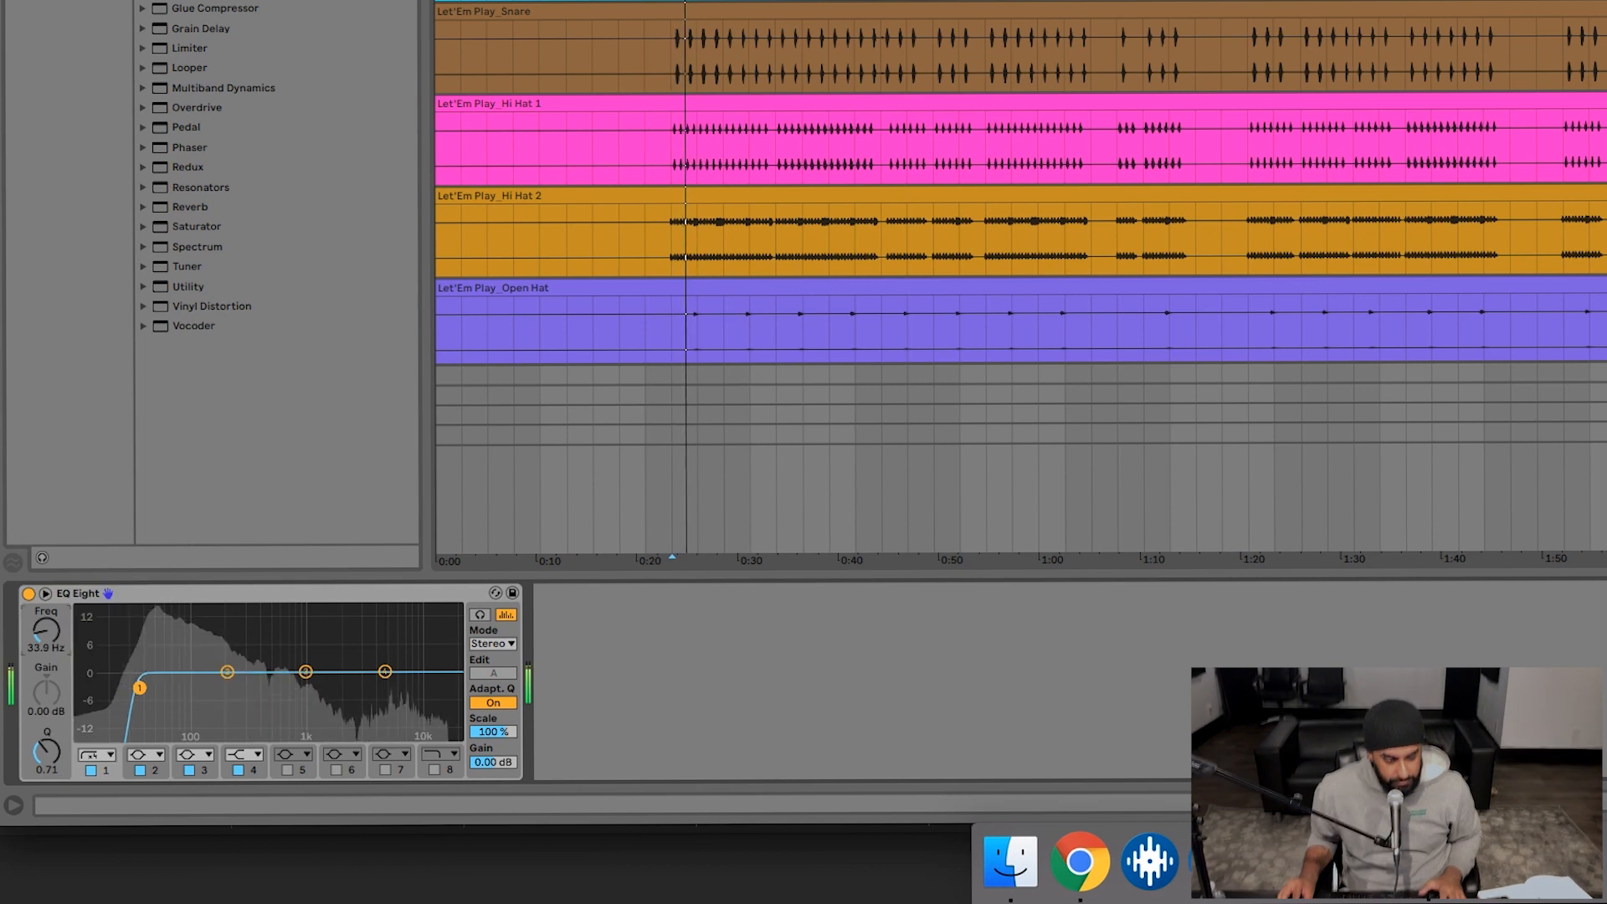
{"action": "key", "text": "space"}
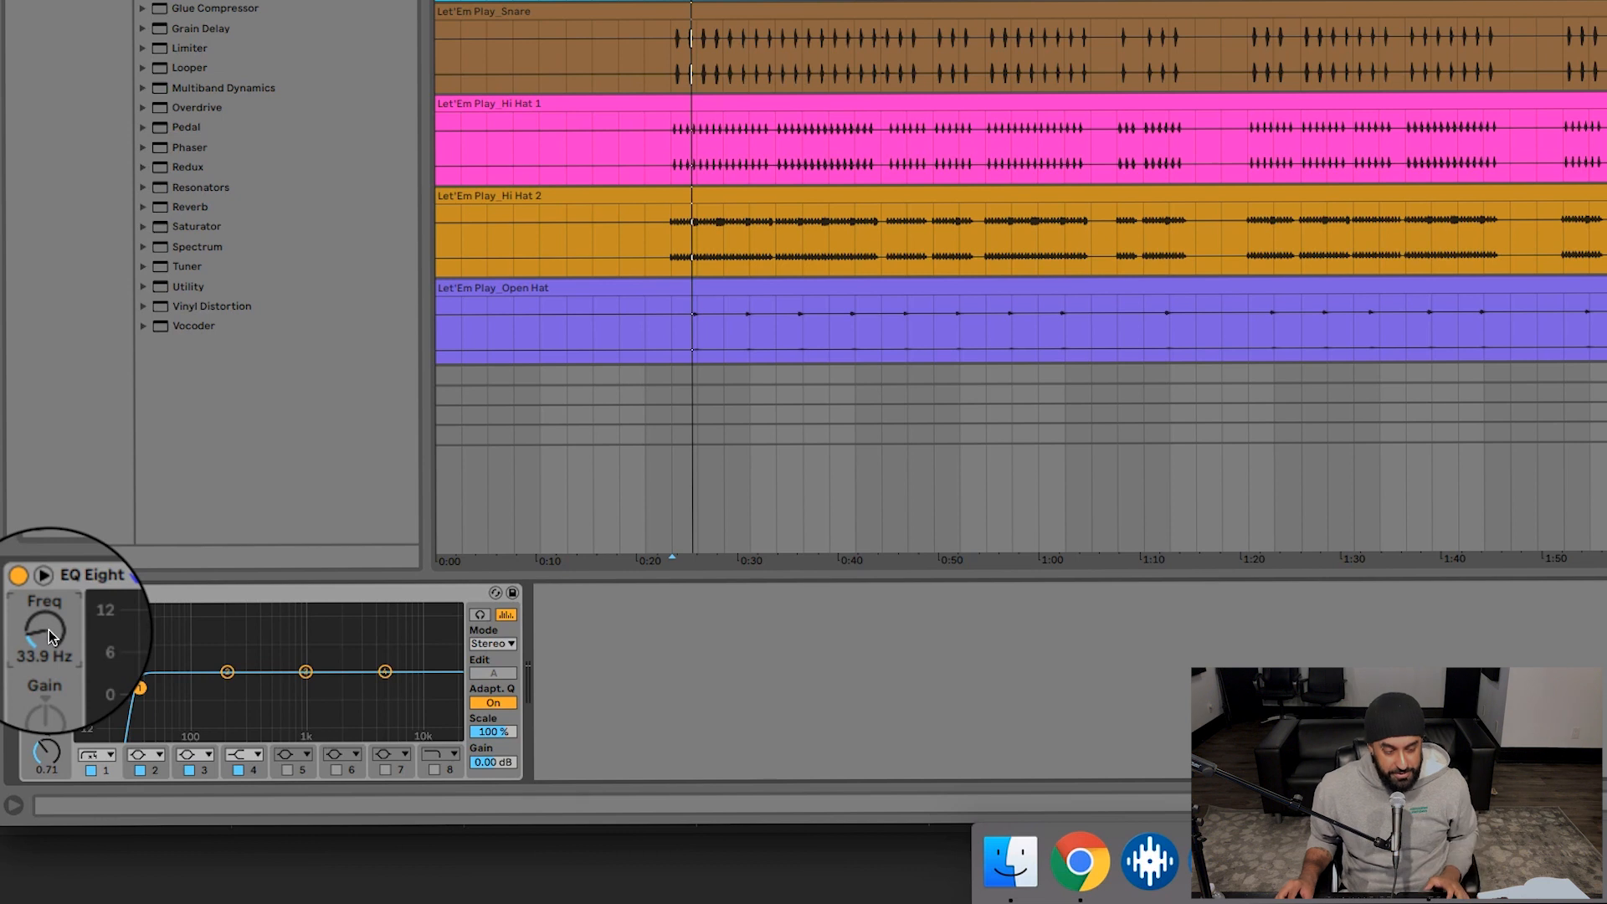
- Play the kick and compare it with EQ Eight bypassed and active
{"action": "key", "text": "space"}
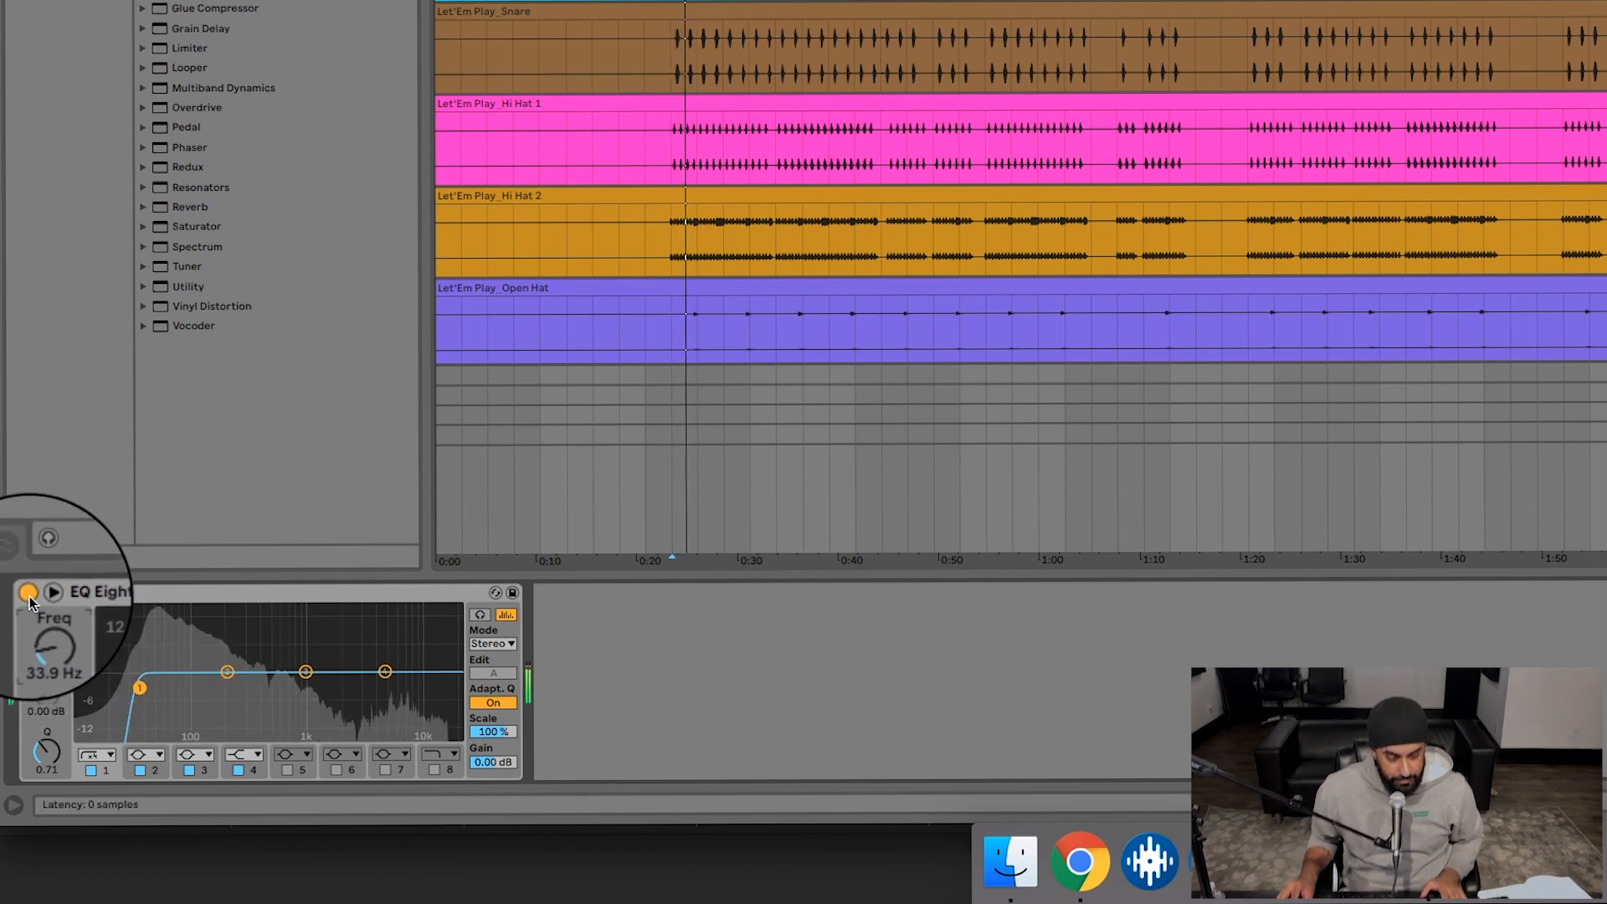
{"action": "left_click", "coordinate": [29, 596]}
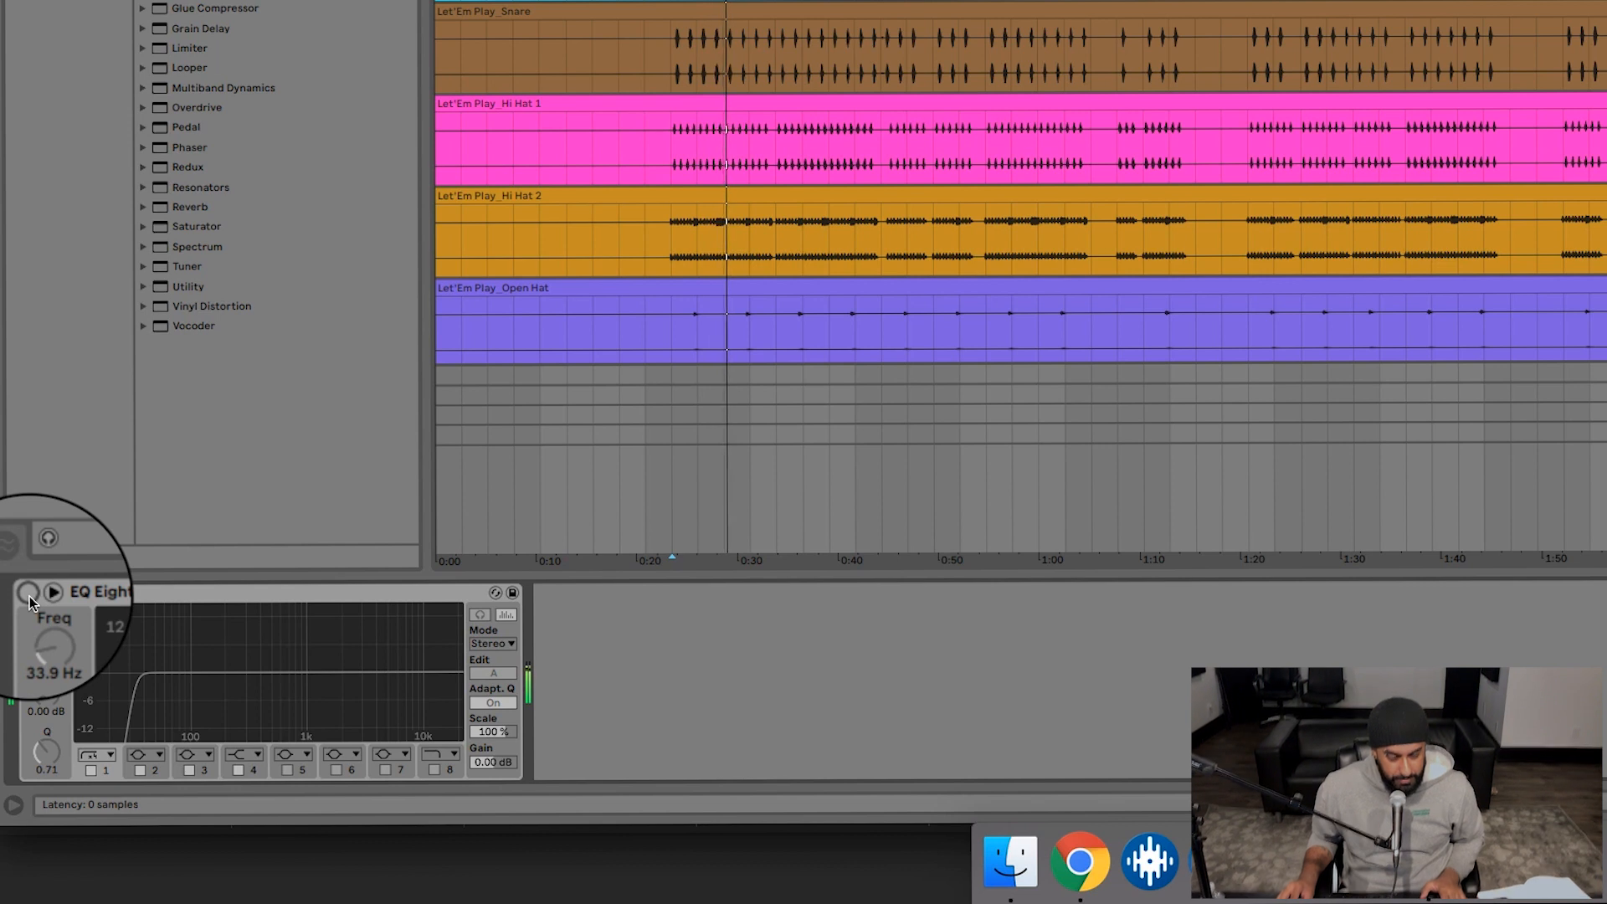
{"action": "left_click", "coordinate": [29, 596]}
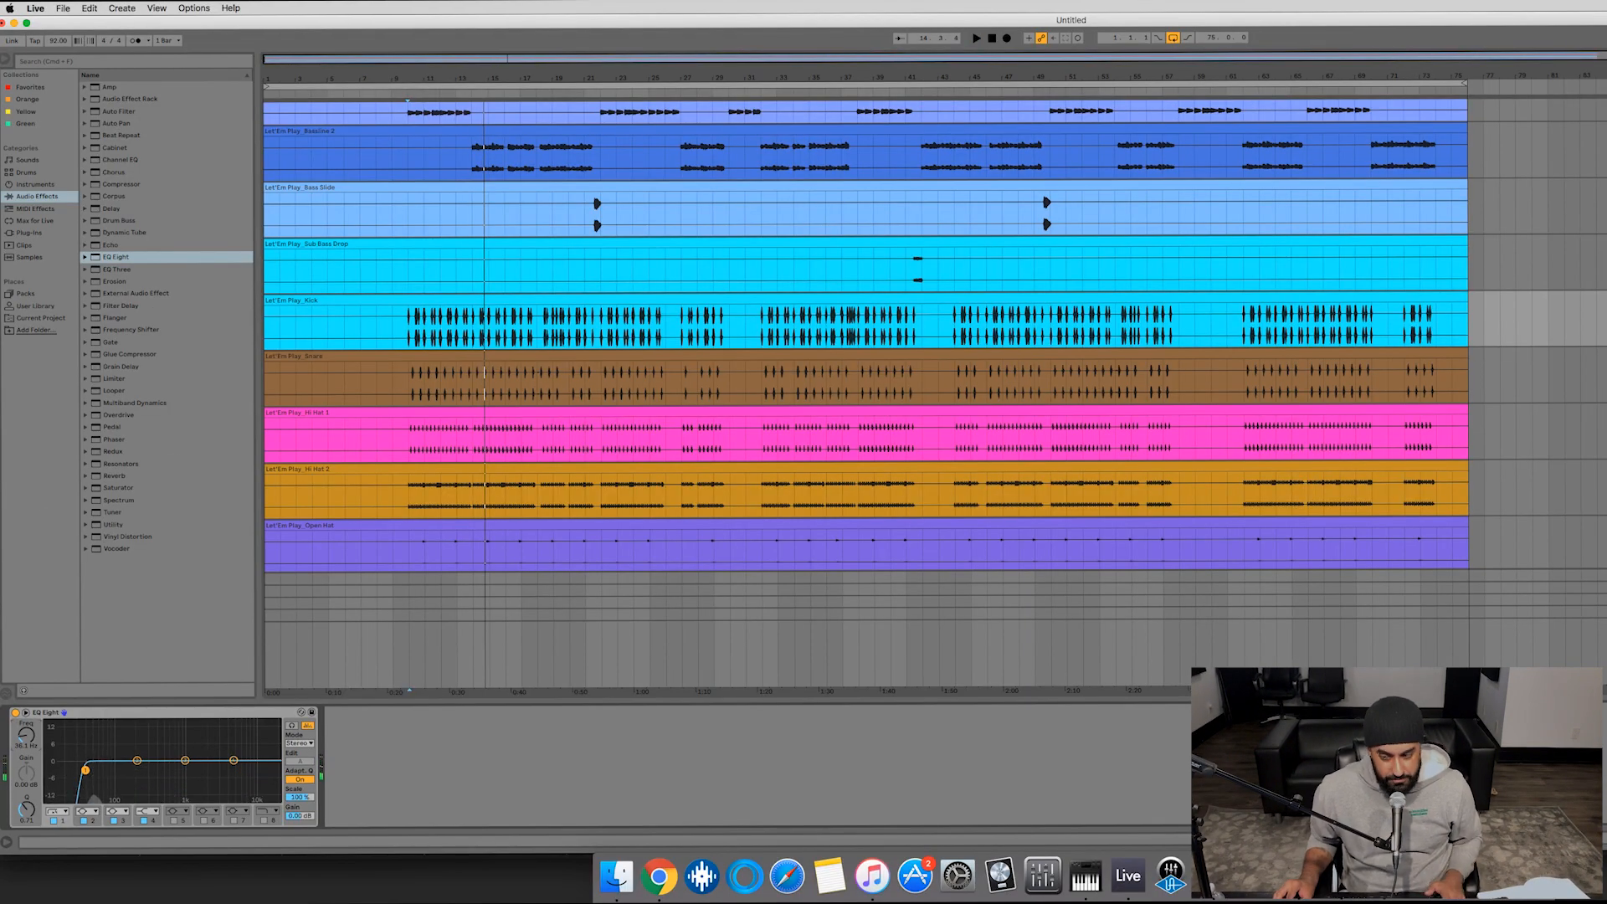
- Search the plug-ins for "dbx" and add the UAD dbx 160 compressor to the Kick track
{"action": "left_click", "coordinate": [67, 231]}
{"action": "left_click", "coordinate": [106, 60]}
{"action": "type", "text": "d"}
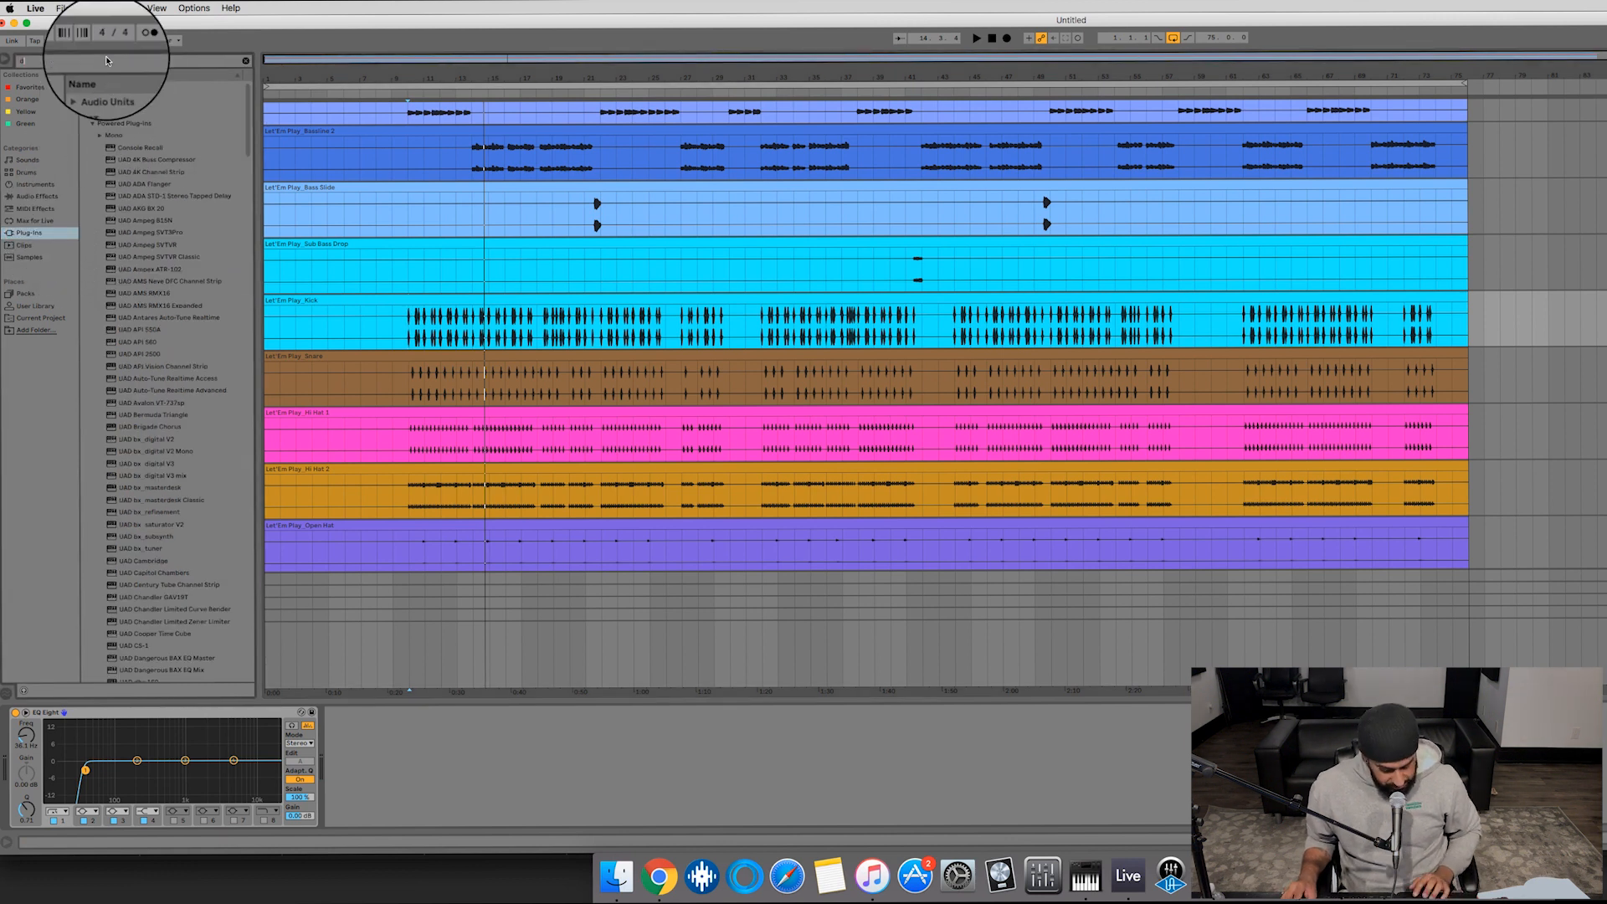
{"action": "type", "text": "bx"}
{"action": "left_click_drag", "start_coordinate": [122, 137], "coordinate": [400, 320]}
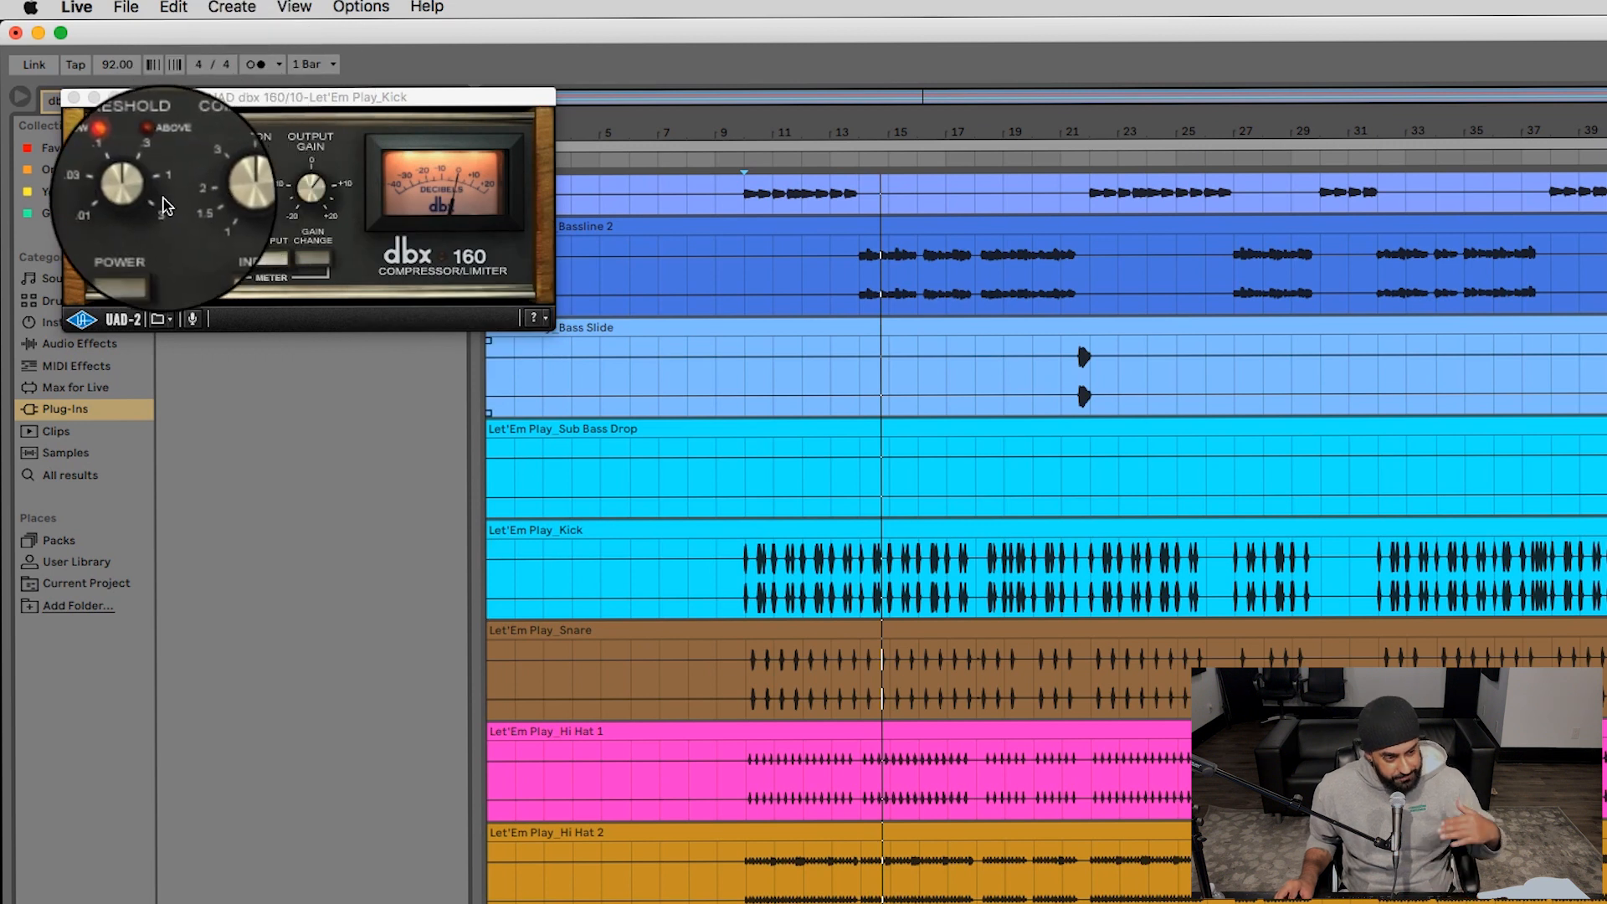
- Adjust the threshold of the Kick's dbx 160 and group it with EQ Eight into one effect rack
{"action": "left_click_drag", "start_coordinate": [134, 189], "coordinate": [145, 165]}
{"action": "key", "text": "space"}
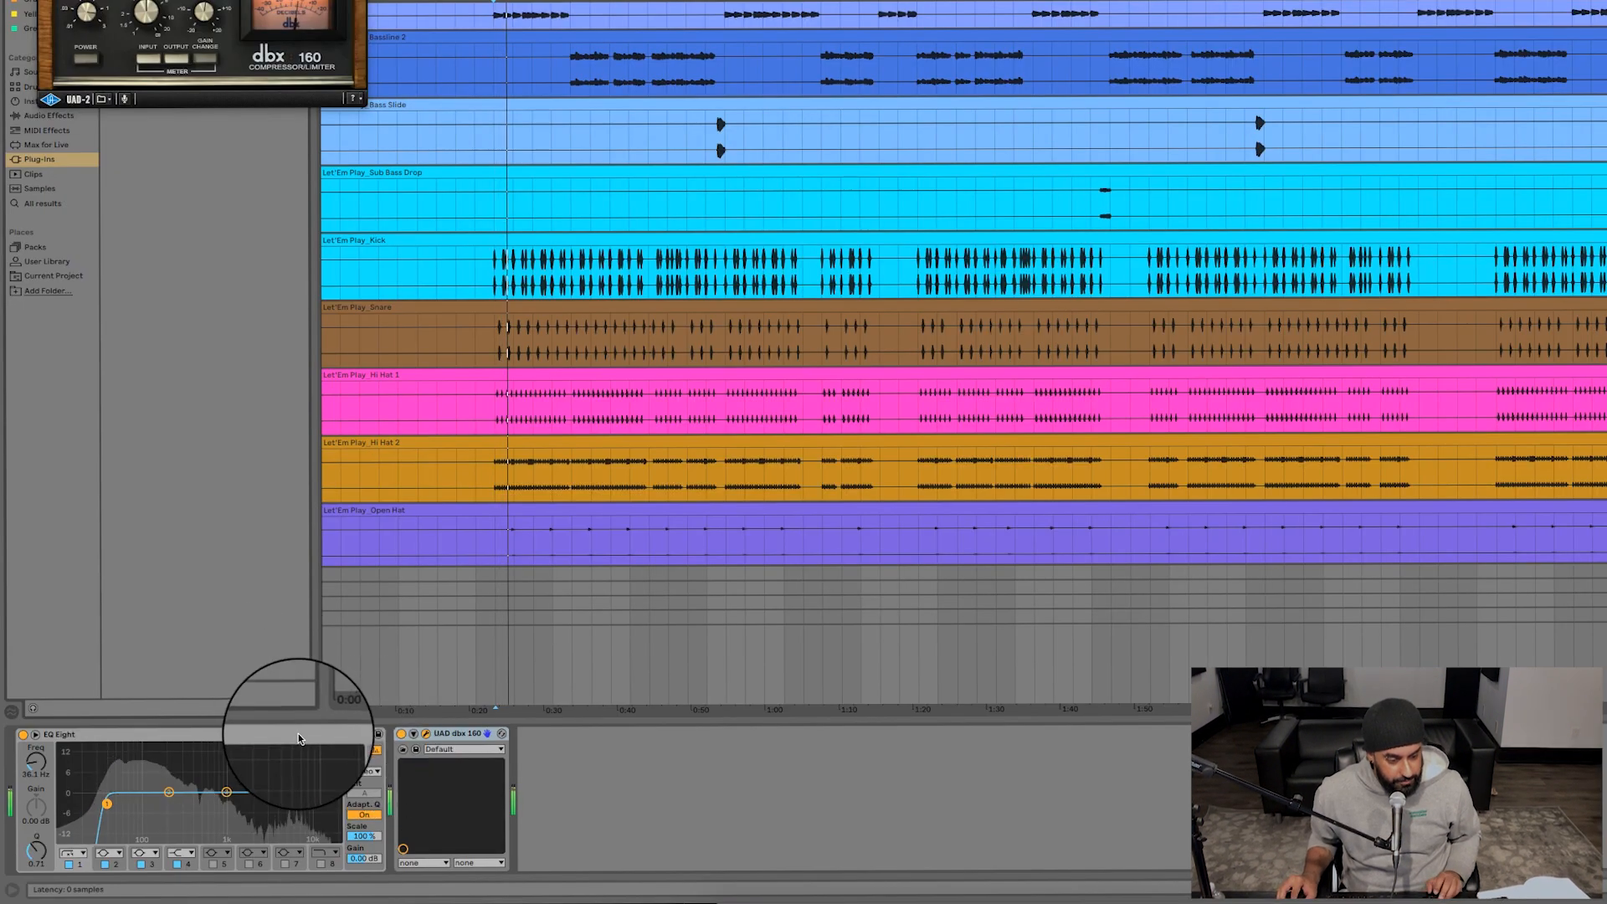
{"action": "left_click", "coordinate": [299, 738]}
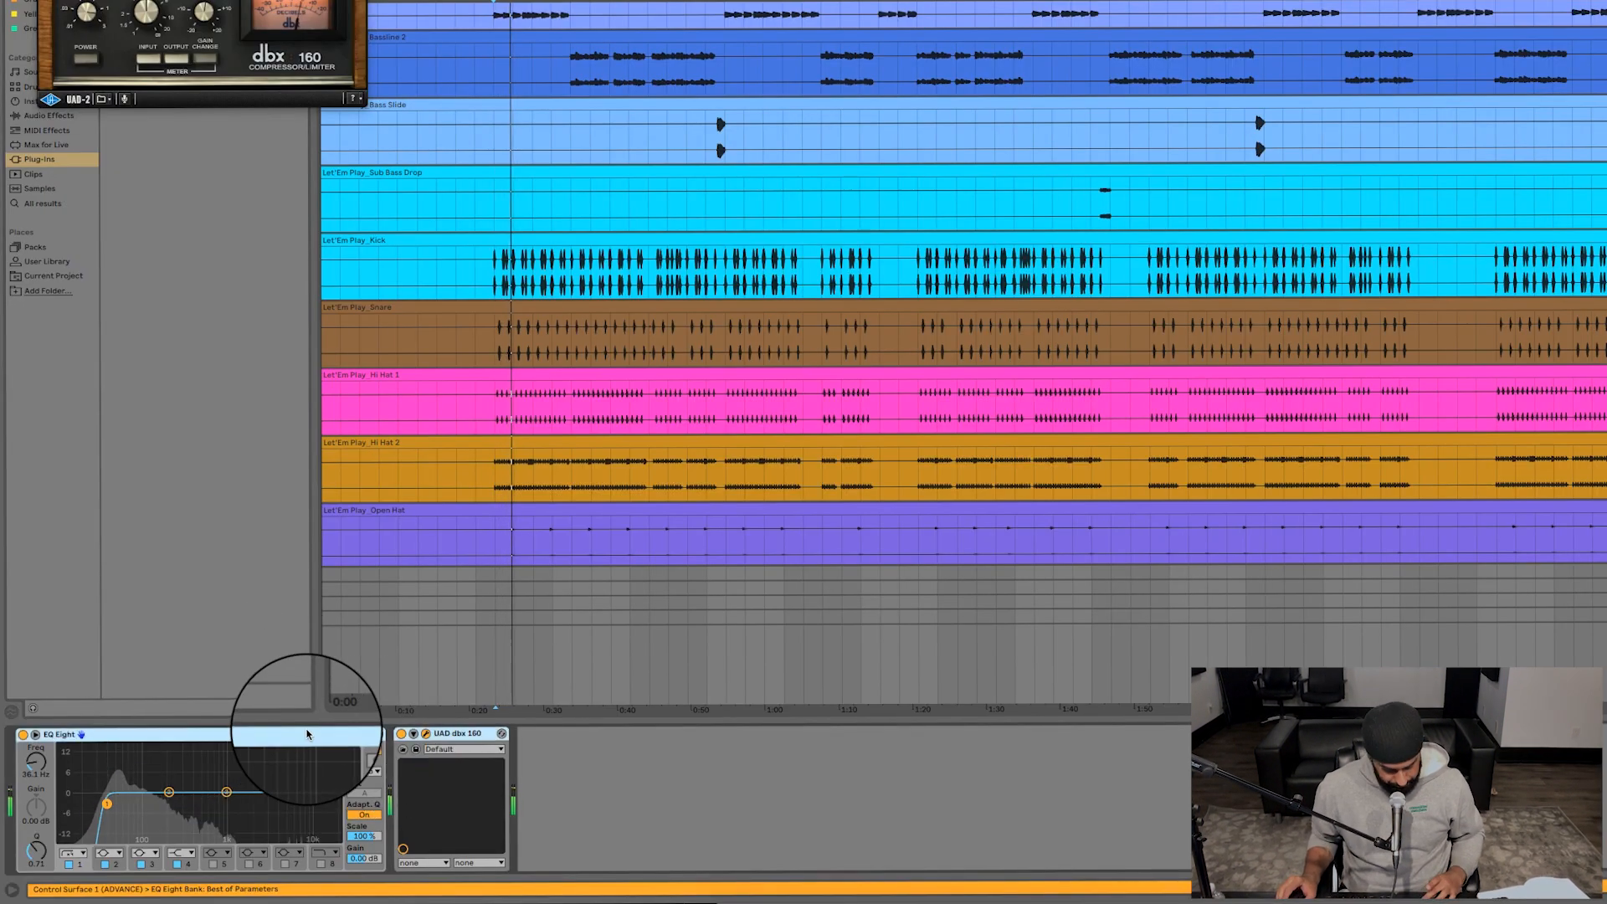
{"action": "key", "text": "ctrl+g"}
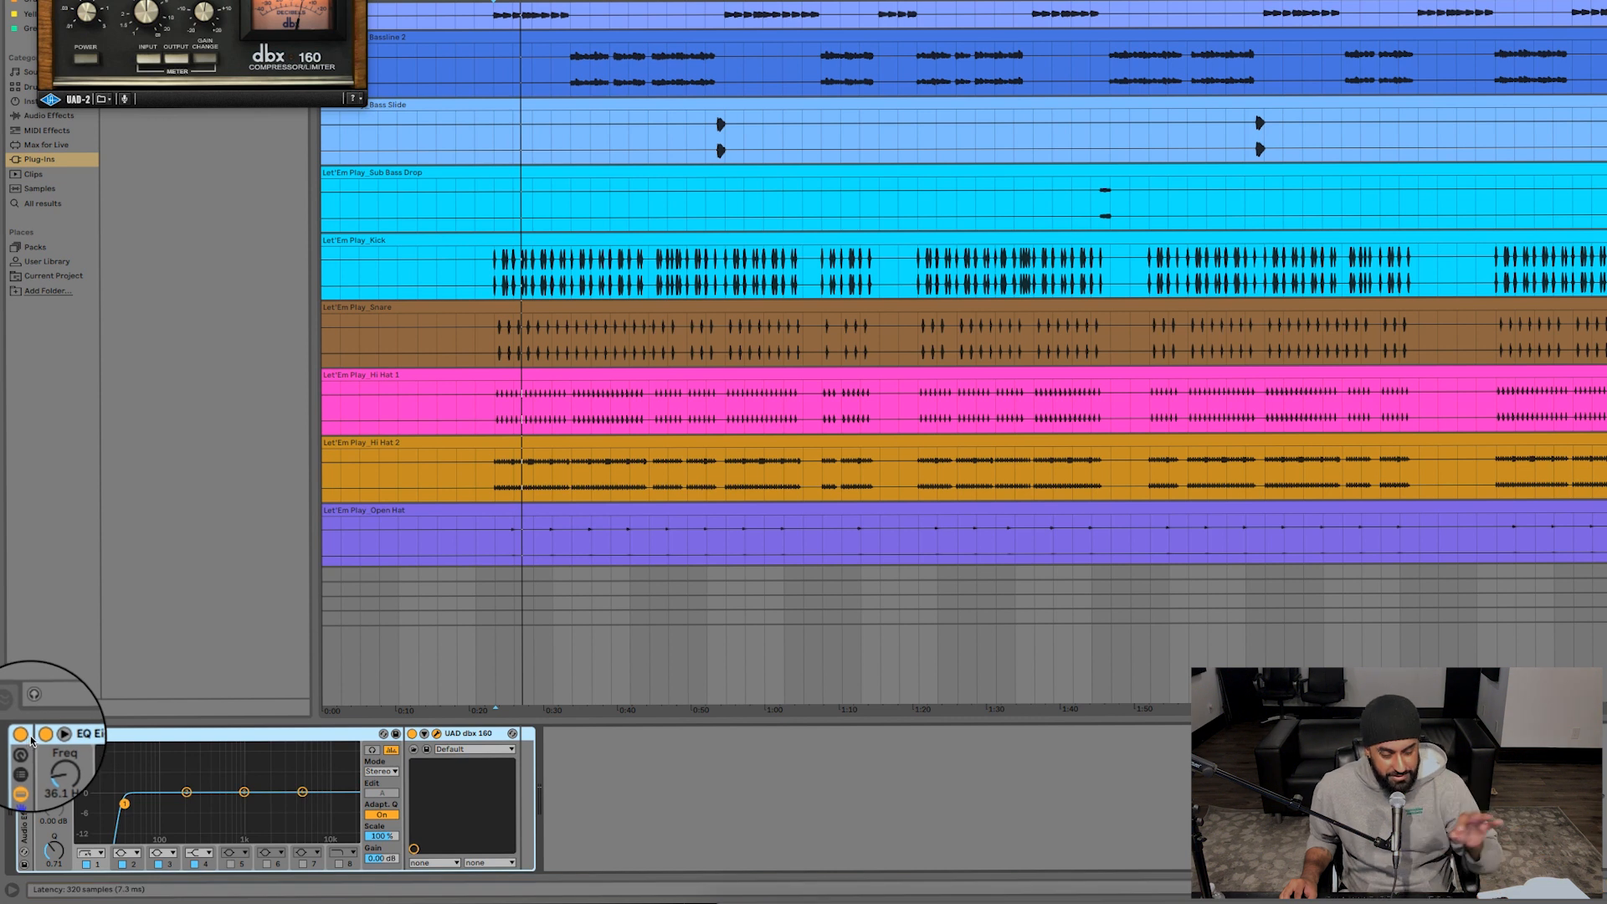
- Play the kick and compare it with the whole effect rack bypassed and active
{"action": "key", "text": "space"}
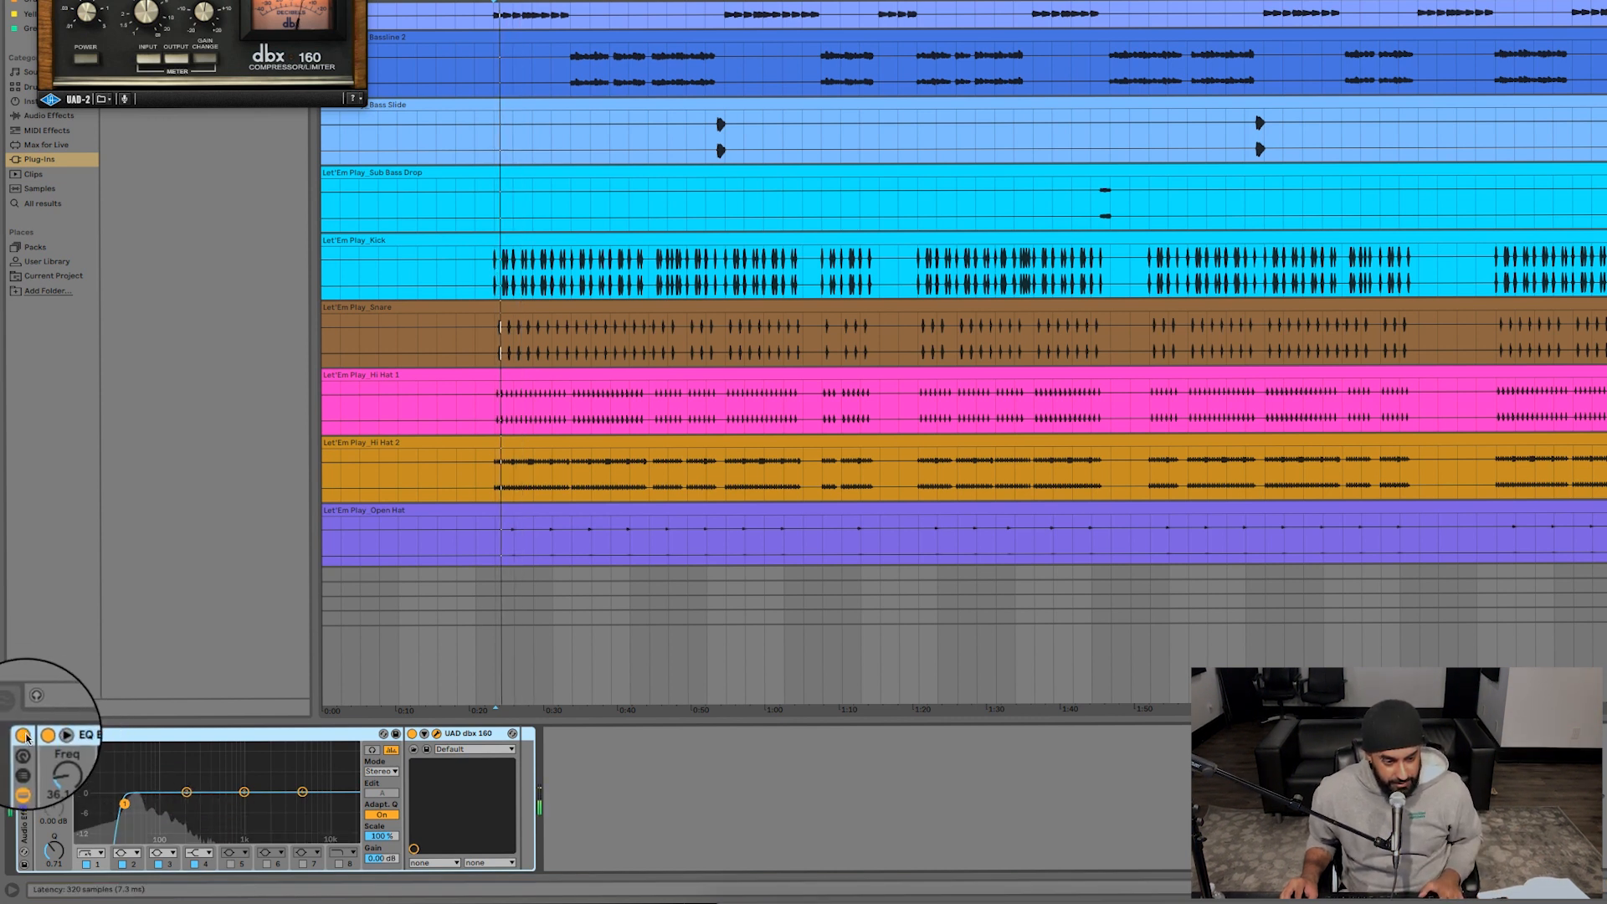
{"action": "left_click", "coordinate": [24, 734]}
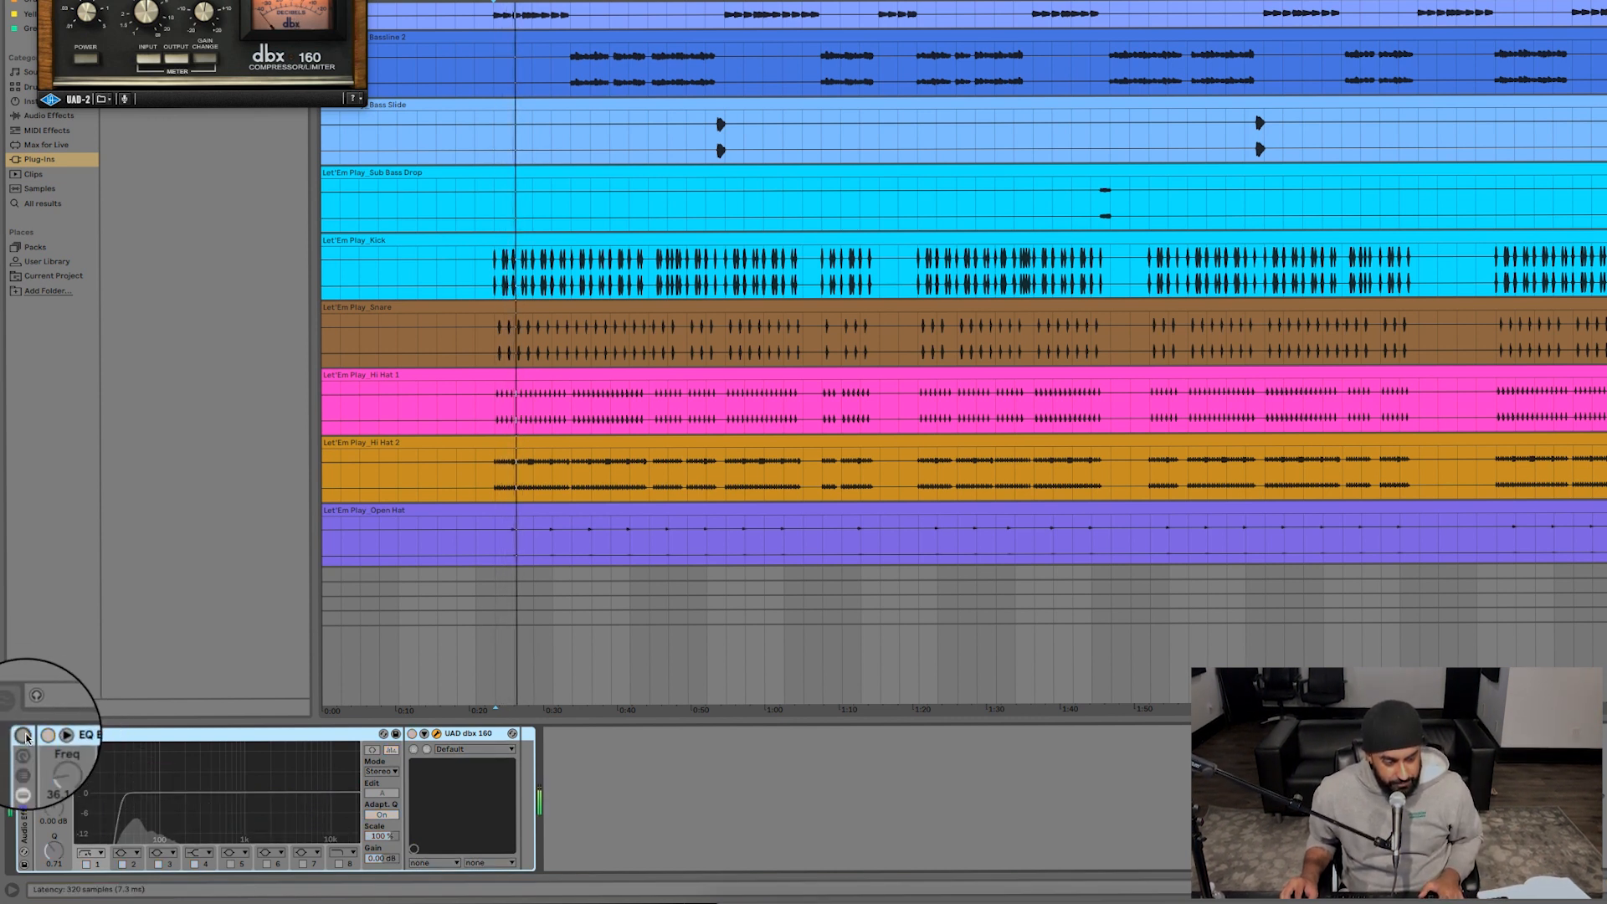
{"action": "left_click", "coordinate": [24, 735]}
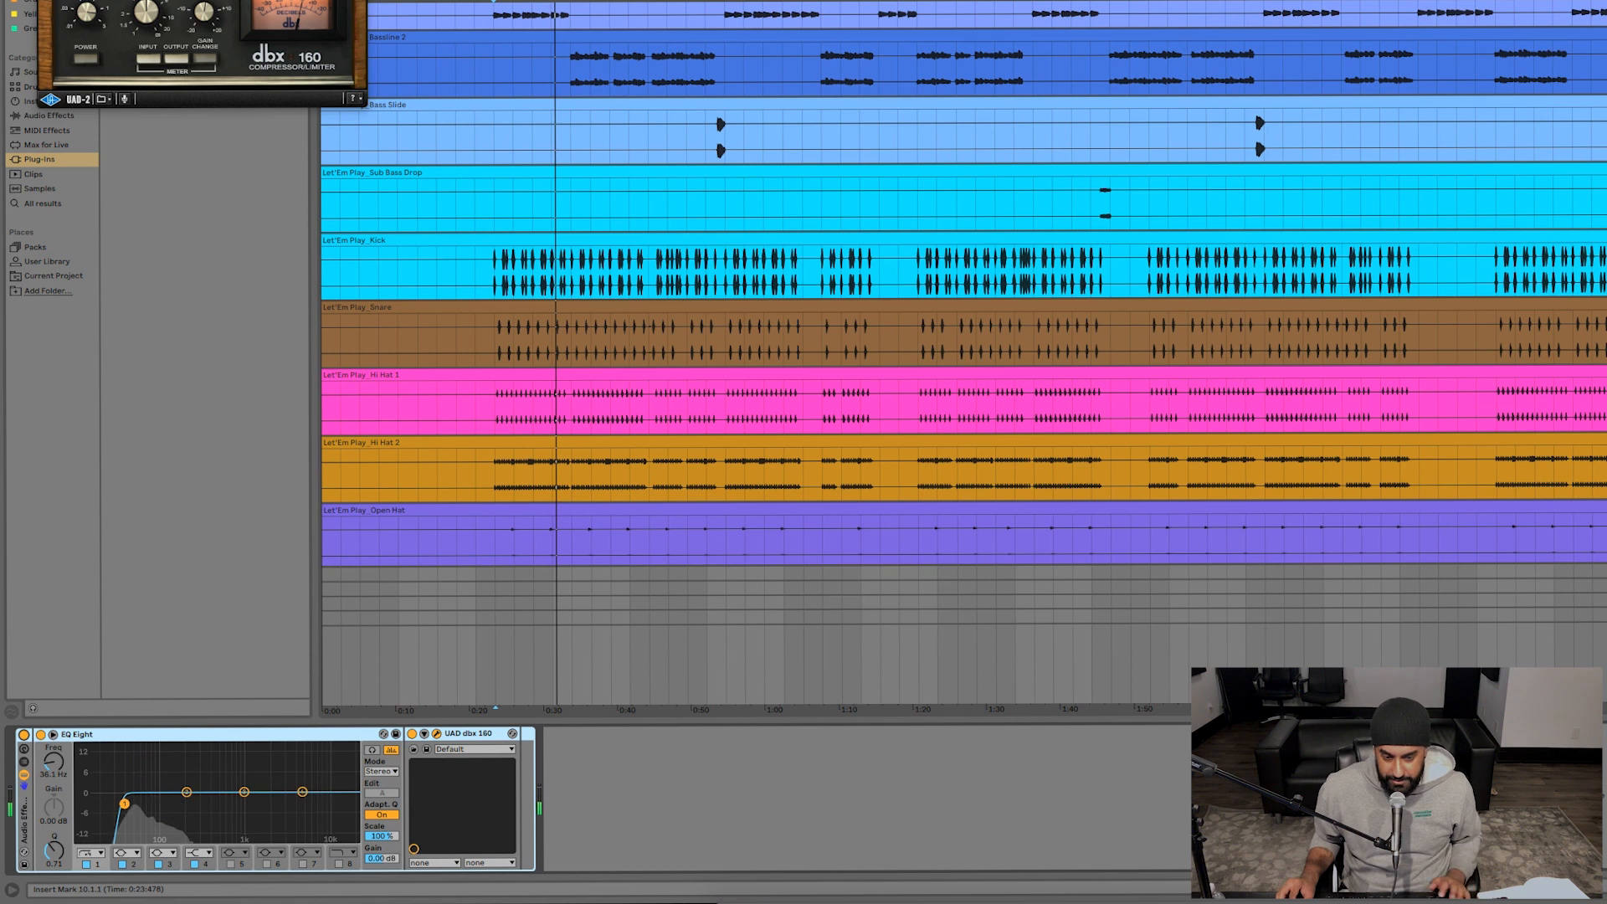
- Raise the Kick track's volume slightly, activate the Snare track and play both against the Current reference
{"action": "scroll", "coordinate": [1088, 245], "scroll_direction": "down", "scroll_amount": 3}
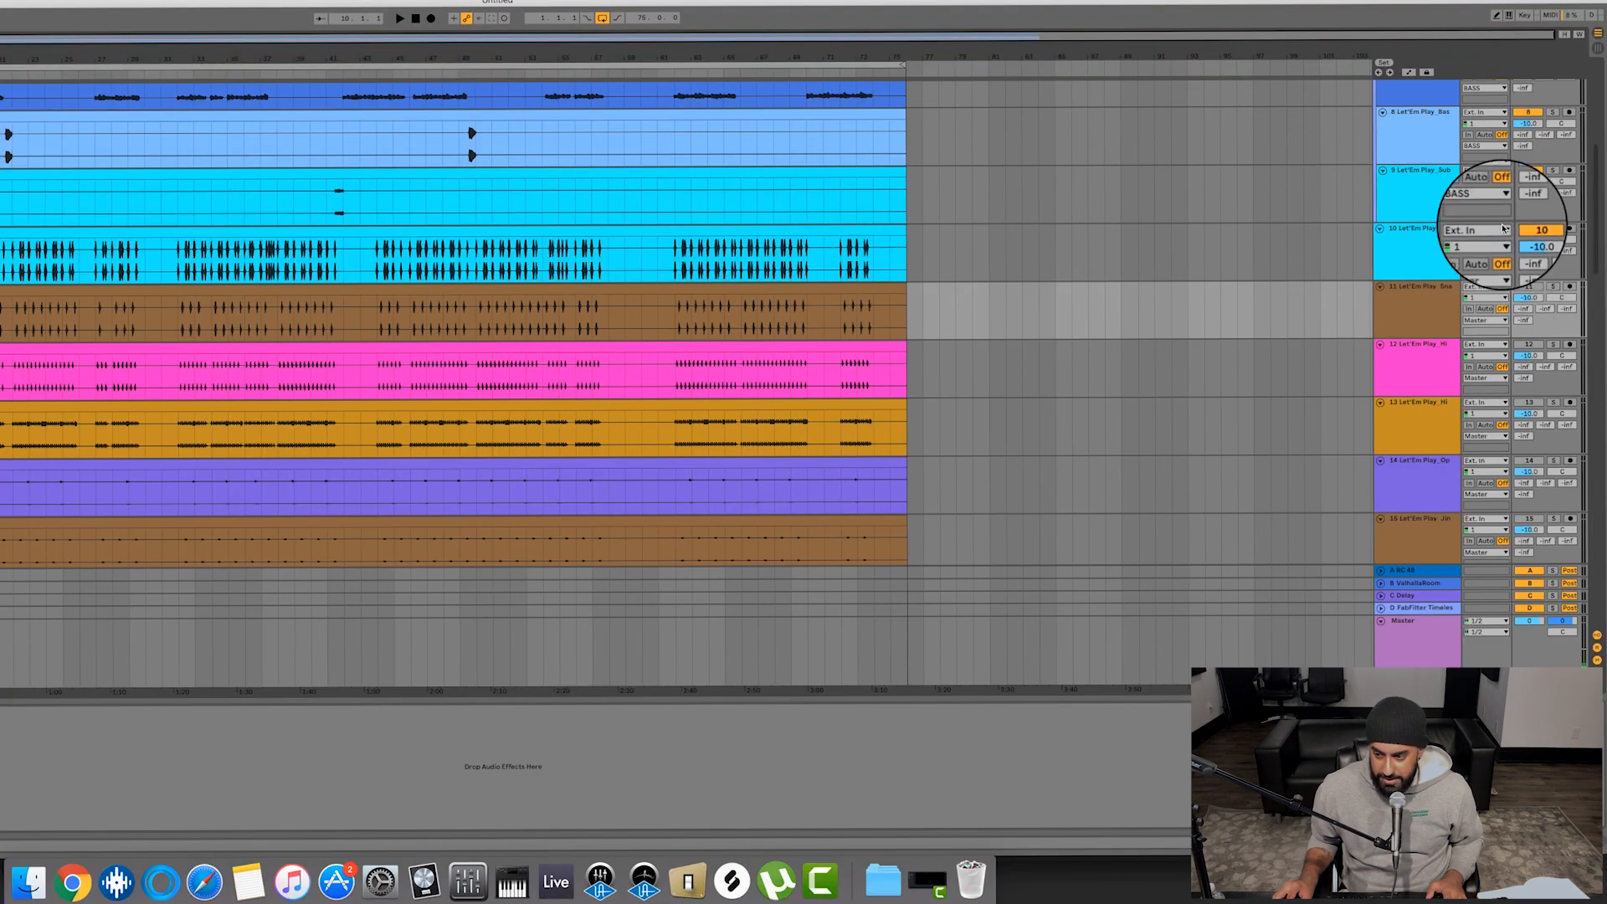
{"action": "left_click_drag", "start_coordinate": [1528, 240], "coordinate": [1528, 236]}
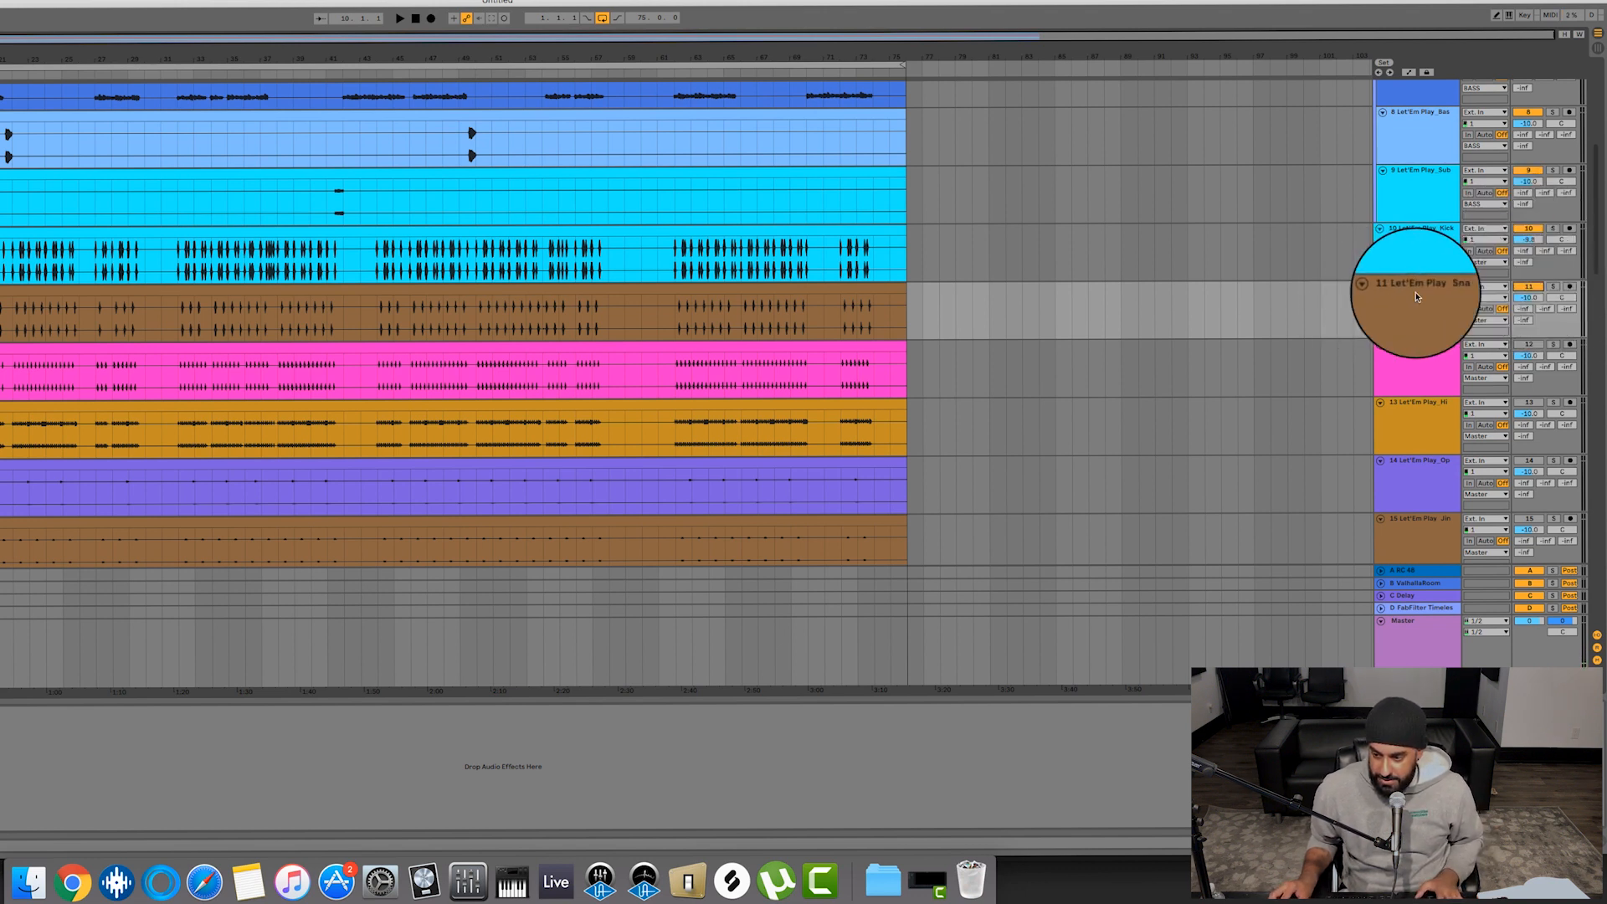
{"action": "left_click", "coordinate": [1417, 288]}
{"action": "key", "text": "space"}
{"action": "scroll", "coordinate": [1331, 203], "scroll_direction": "up", "scroll_amount": 10}
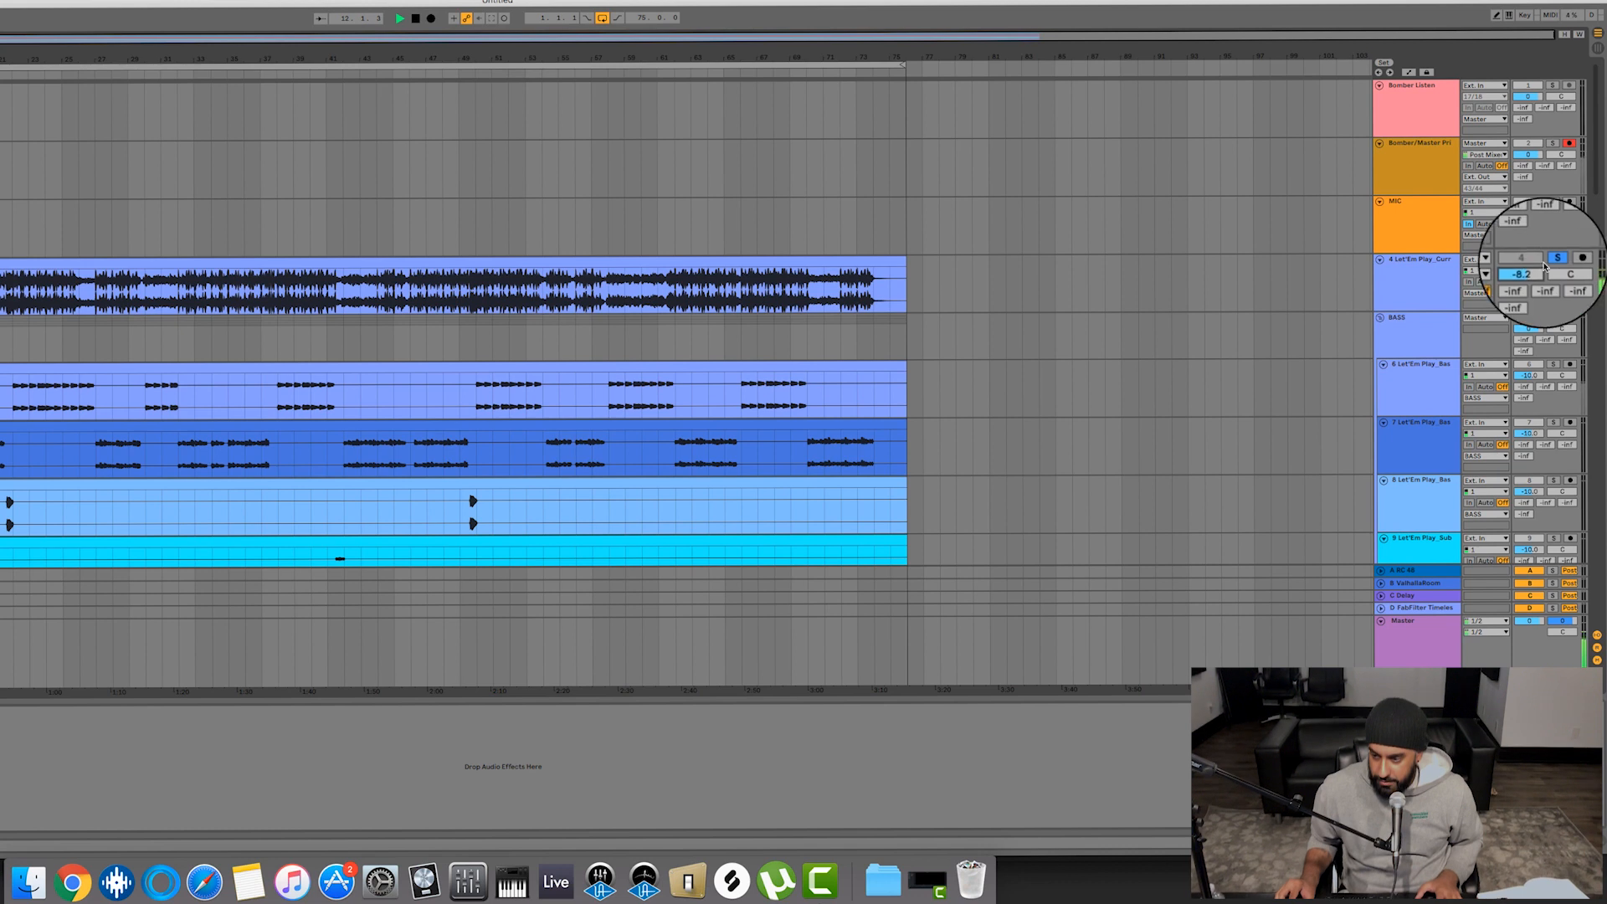
{"action": "scroll", "coordinate": [1252, 259], "scroll_direction": "down", "scroll_amount": 5}
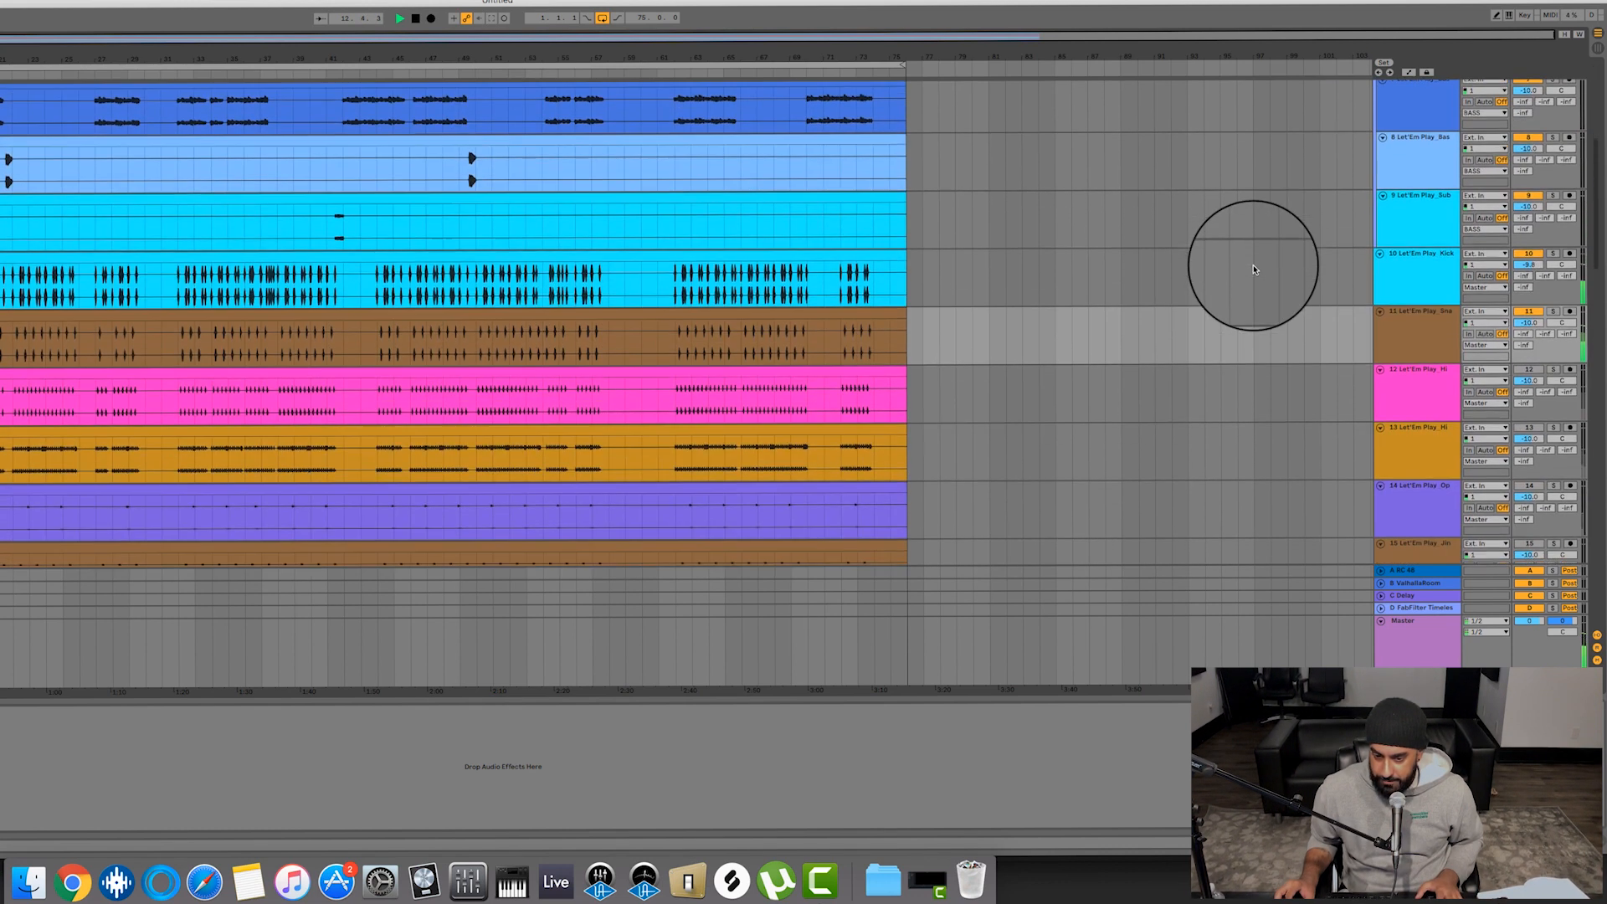
{"action": "key", "text": "space"}
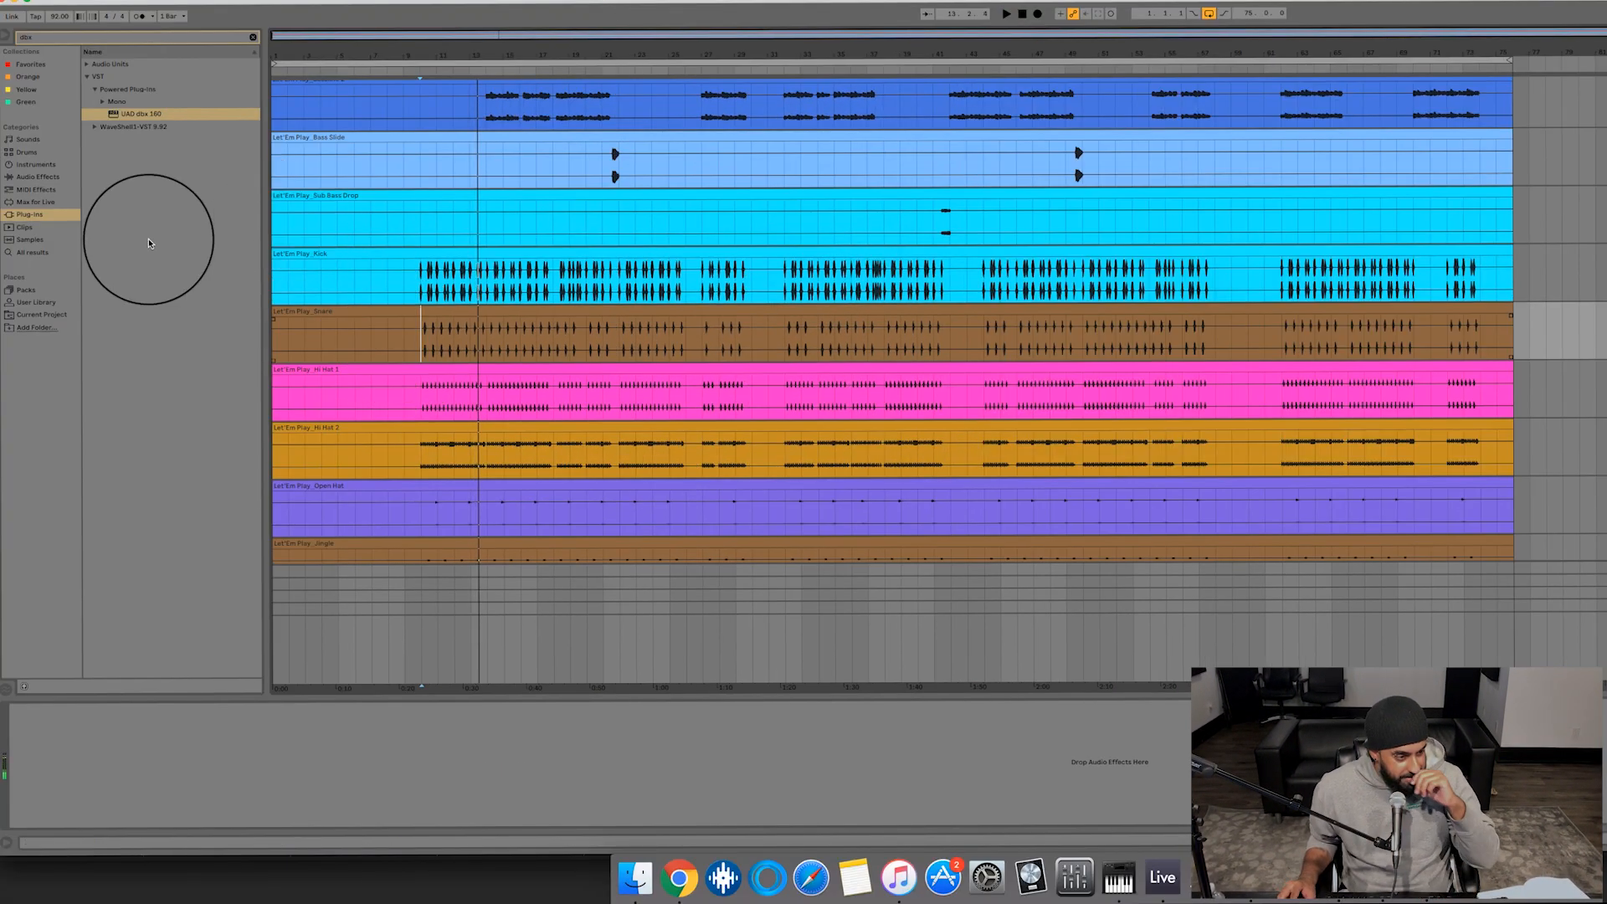
- Add EQ Eight to the Snare track and change band 1 to a low cut at about 66.4 Hz during playback
{"action": "left_click", "coordinate": [38, 177]}
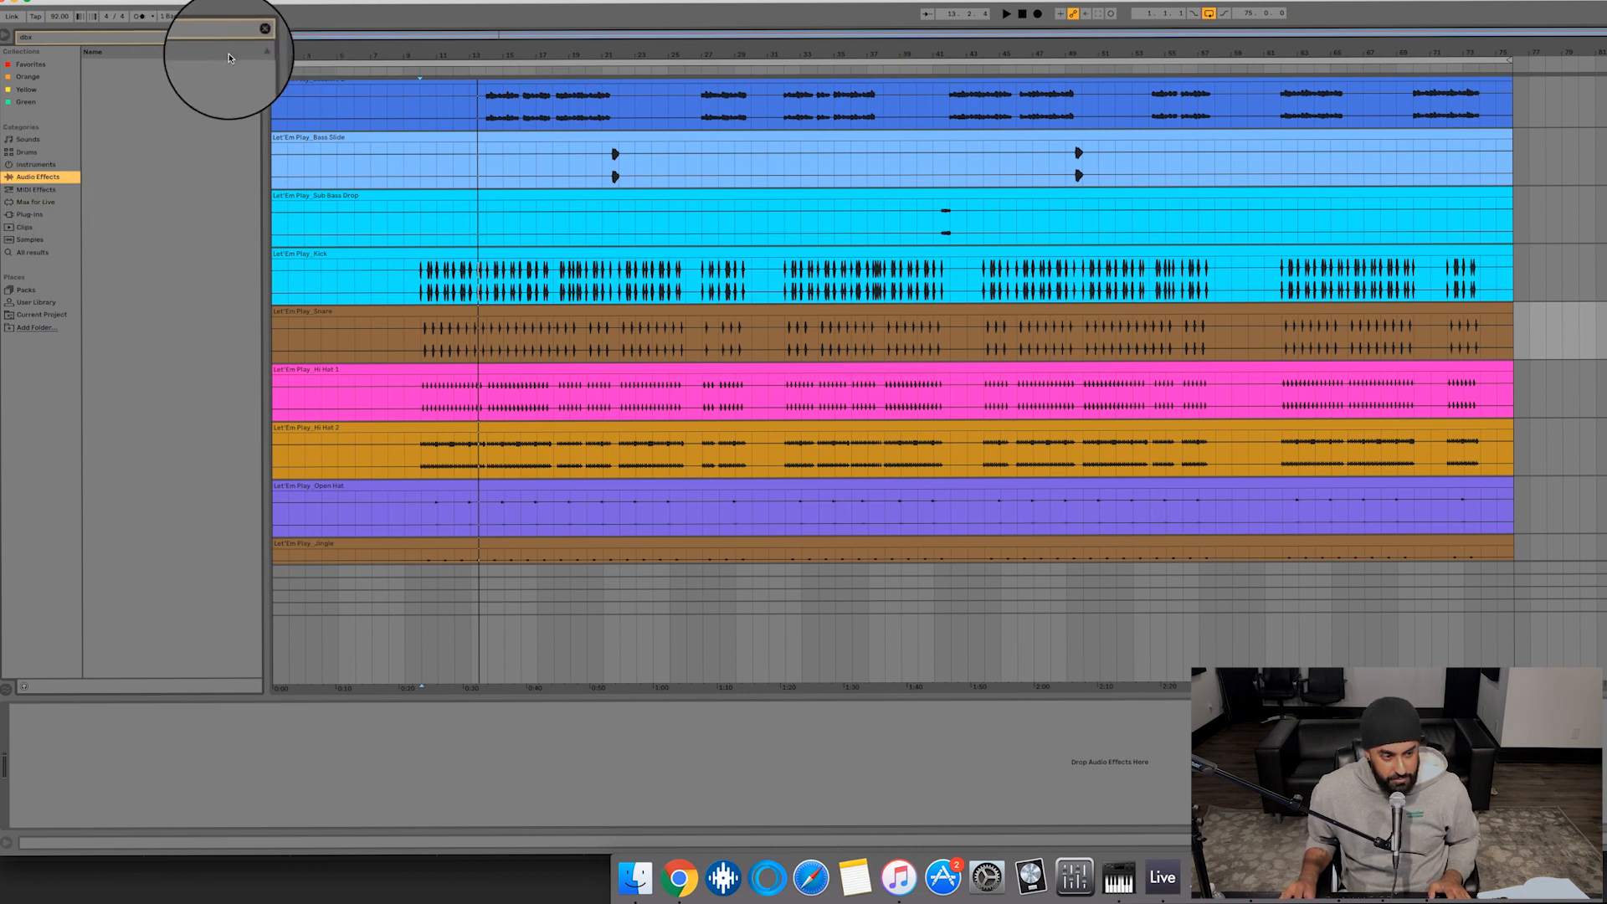
{"action": "left_click", "coordinate": [257, 37]}
{"action": "left_click_drag", "start_coordinate": [117, 239], "coordinate": [431, 346]}
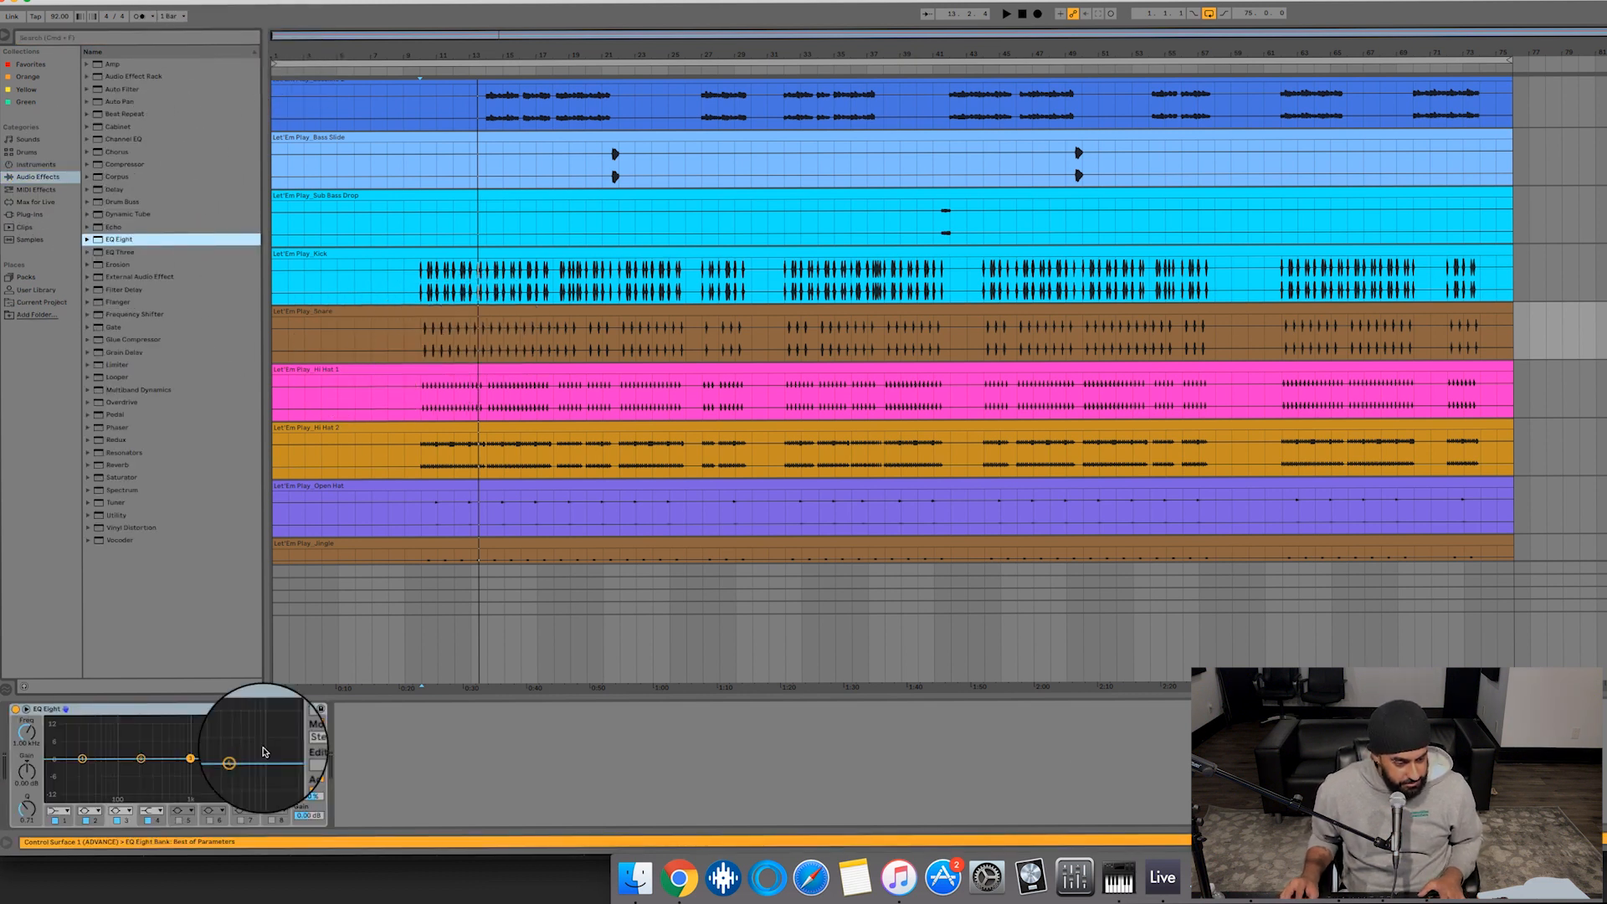
{"action": "left_click", "coordinate": [58, 806]}
{"action": "left_click", "coordinate": [56, 822]}
{"action": "key", "text": "space"}
{"action": "left_click_drag", "start_coordinate": [27, 732], "coordinate": [27, 720]}
{"action": "left_click_drag", "start_coordinate": [53, 599], "coordinate": [53, 578]}
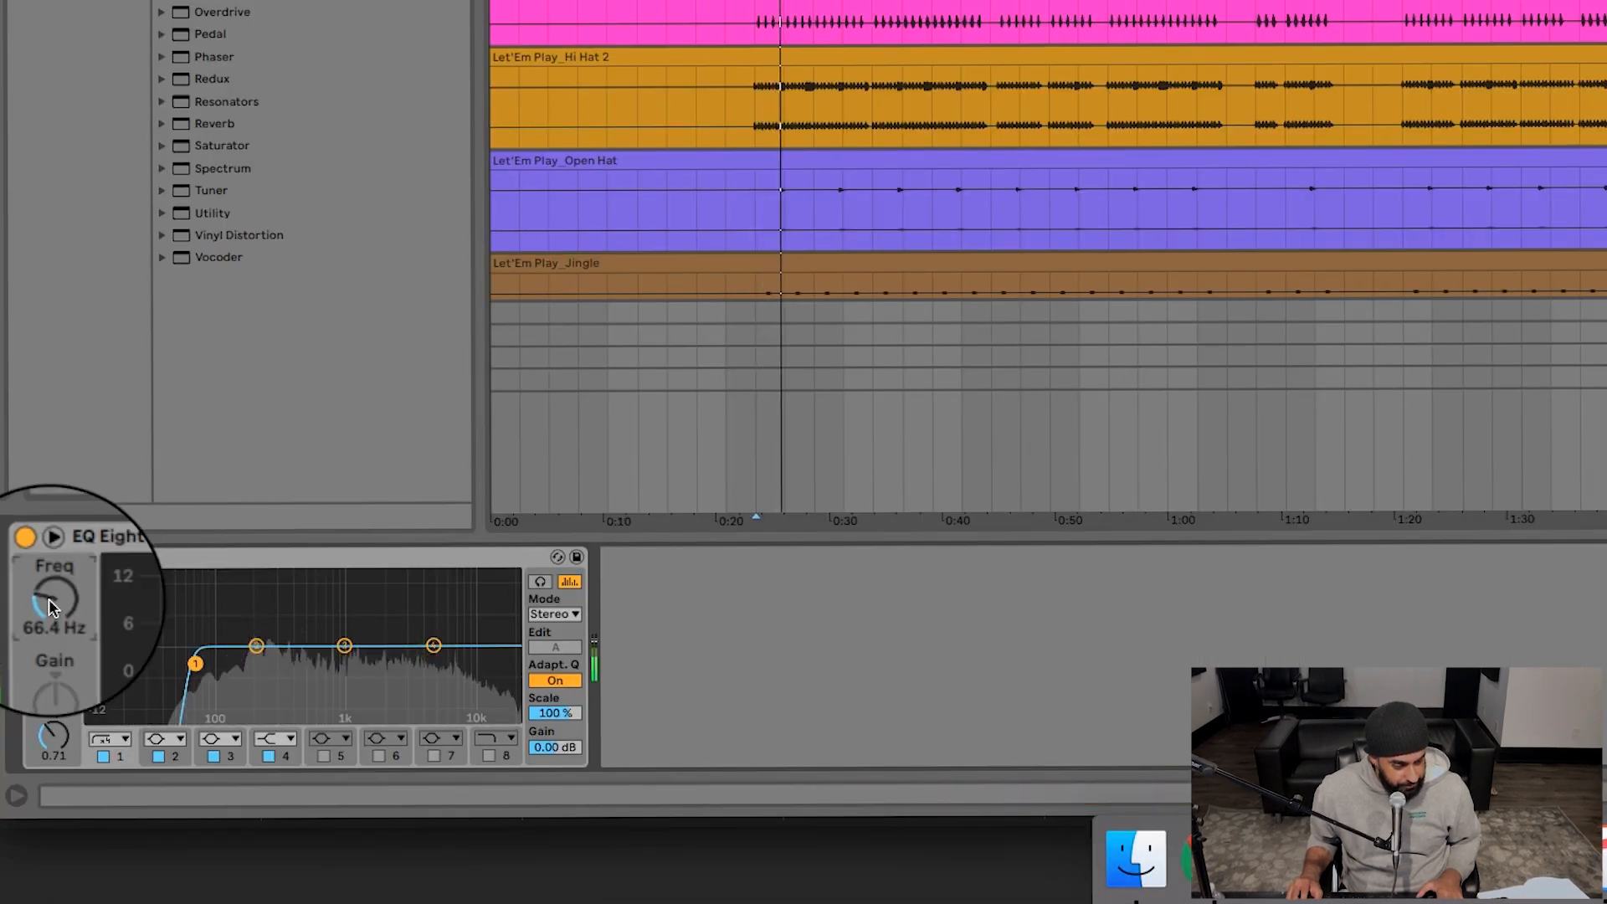
- Boost band 2 of the Snare's EQ Eight by about 3.6 dB near 225 Hz with a Q of 2.20
{"action": "left_click", "coordinate": [256, 645]}
{"action": "left_click_drag", "start_coordinate": [256, 645], "coordinate": [262, 628]}
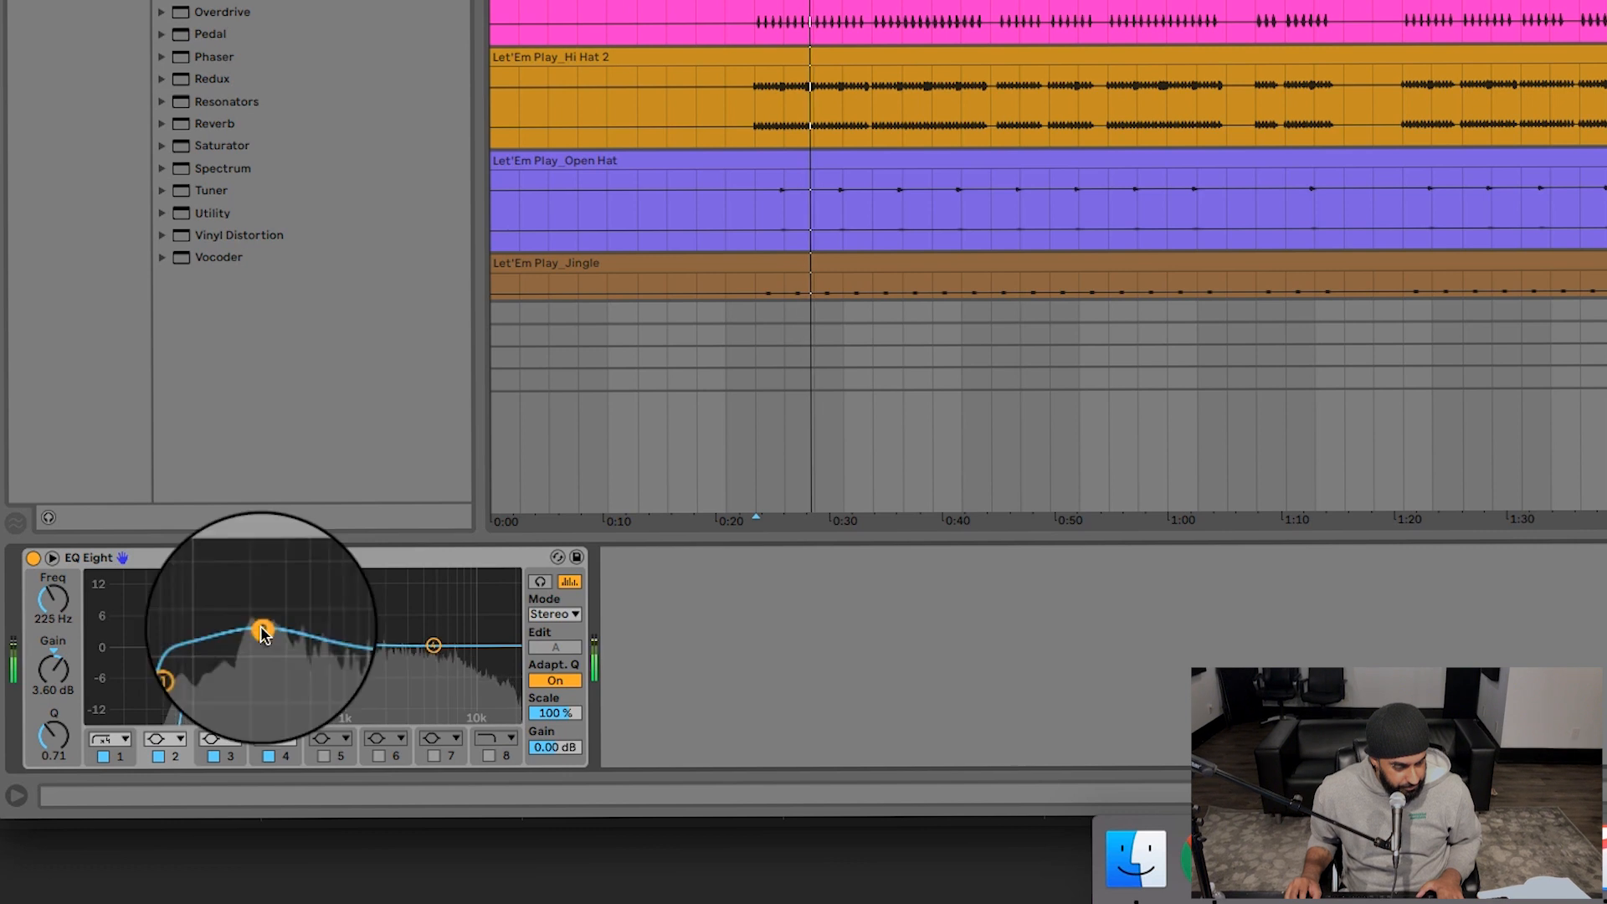
{"action": "left_click_drag", "start_coordinate": [54, 740], "coordinate": [54, 701]}
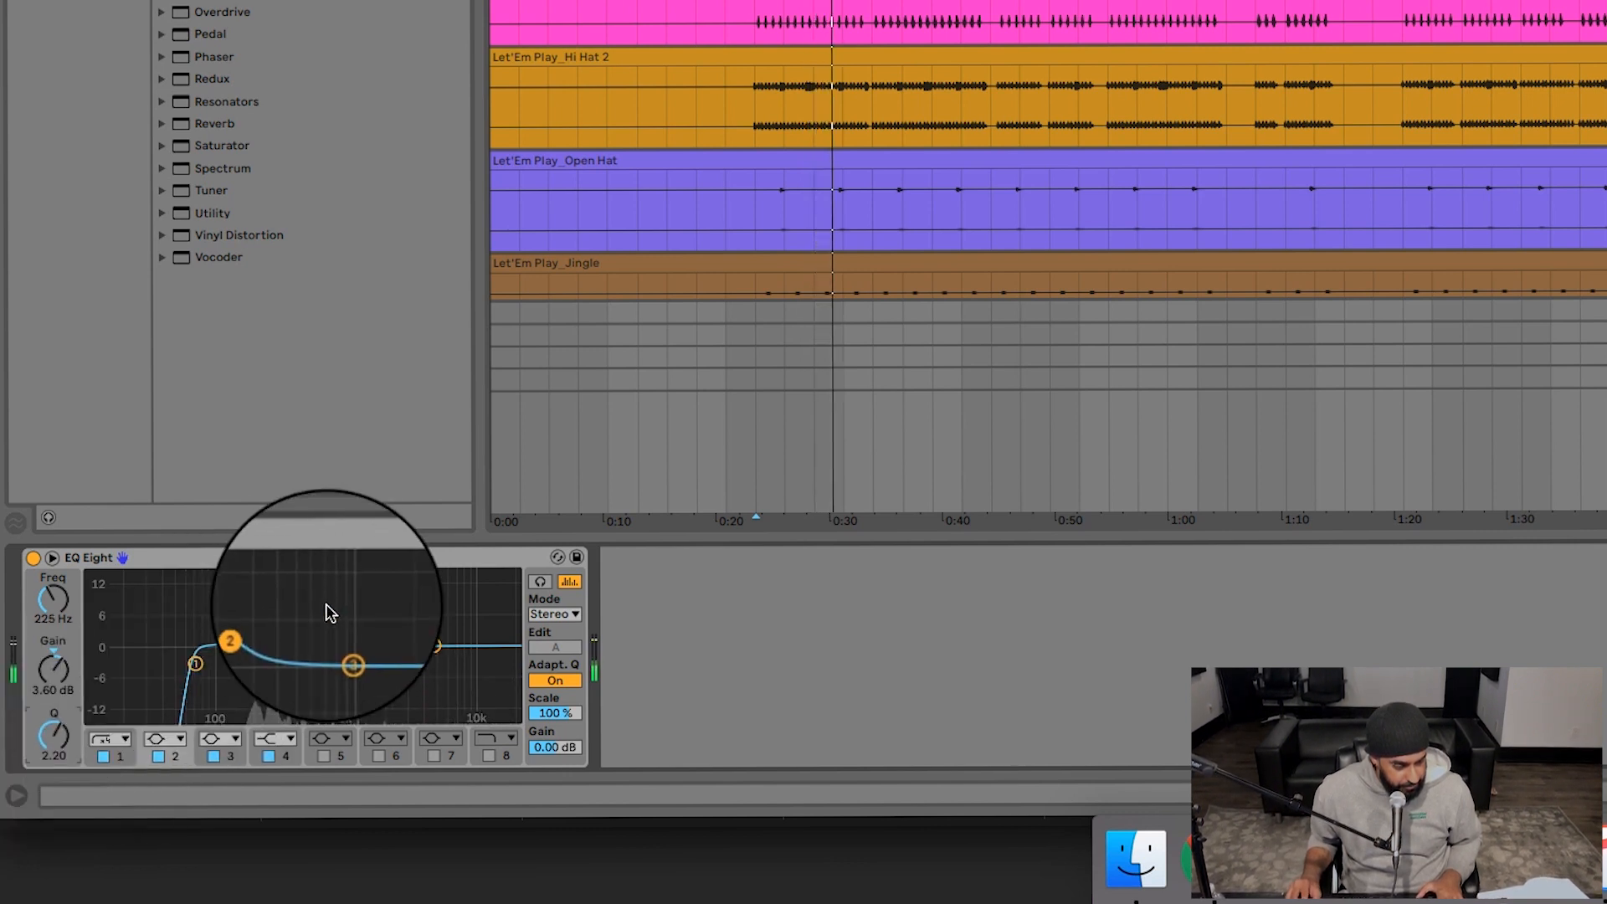
{"action": "left_click_drag", "start_coordinate": [264, 628], "coordinate": [272, 625]}
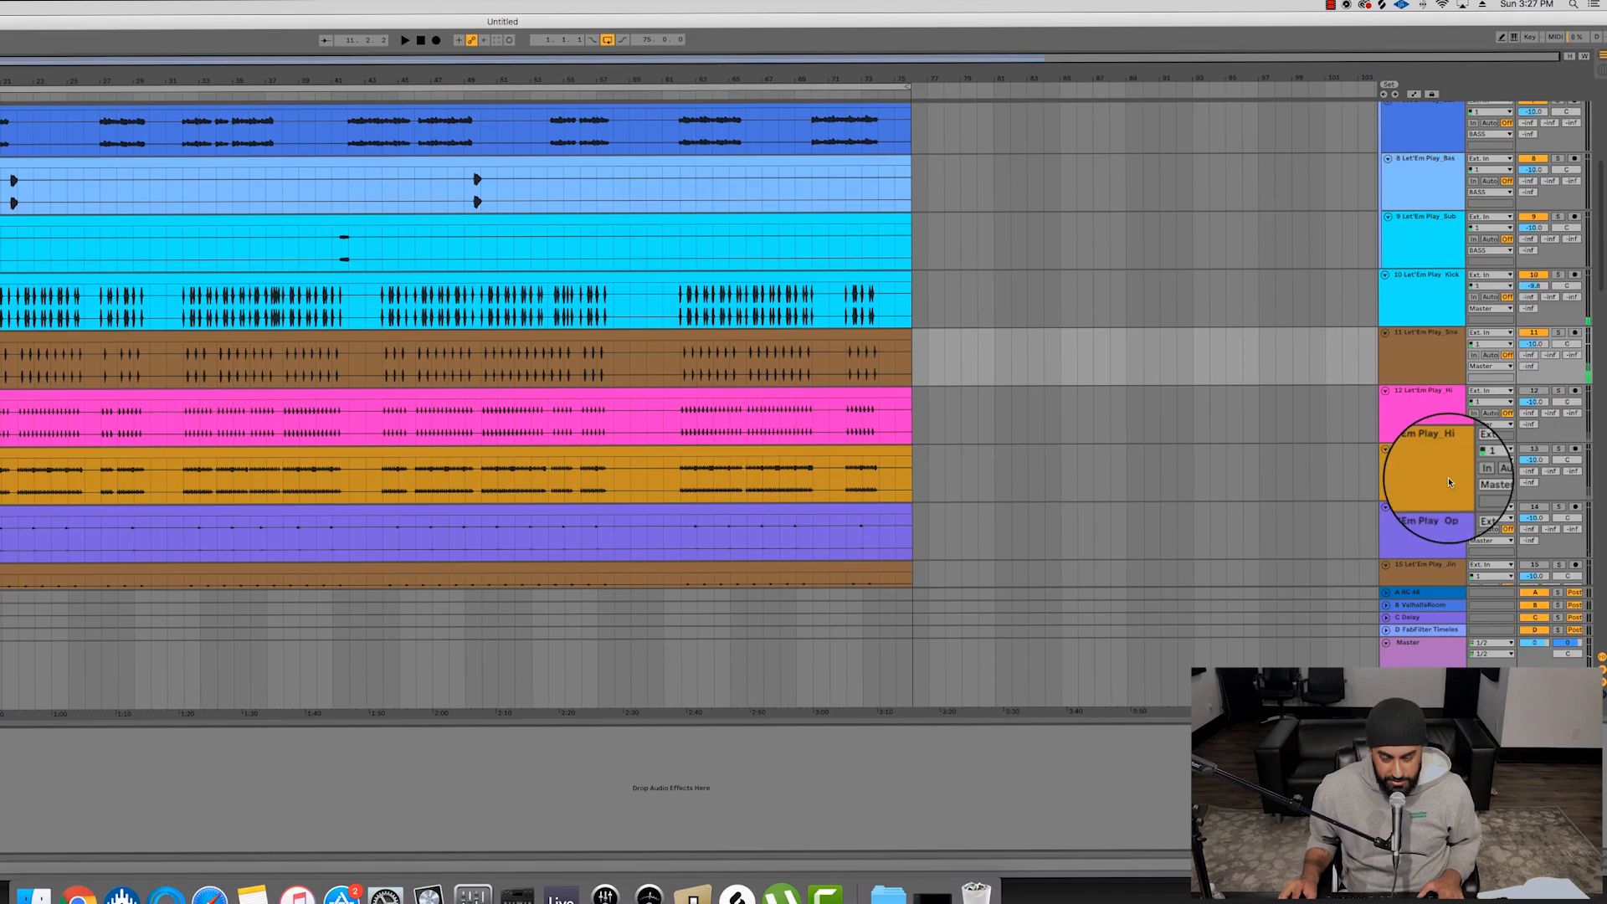
- Activate the Hi Hat 1 and Hi Hat 2 tracks during playback and move Hi Hat 2 above Hi Hat 1
{"action": "scroll", "coordinate": [1356, 432], "scroll_direction": "down", "scroll_amount": 2}
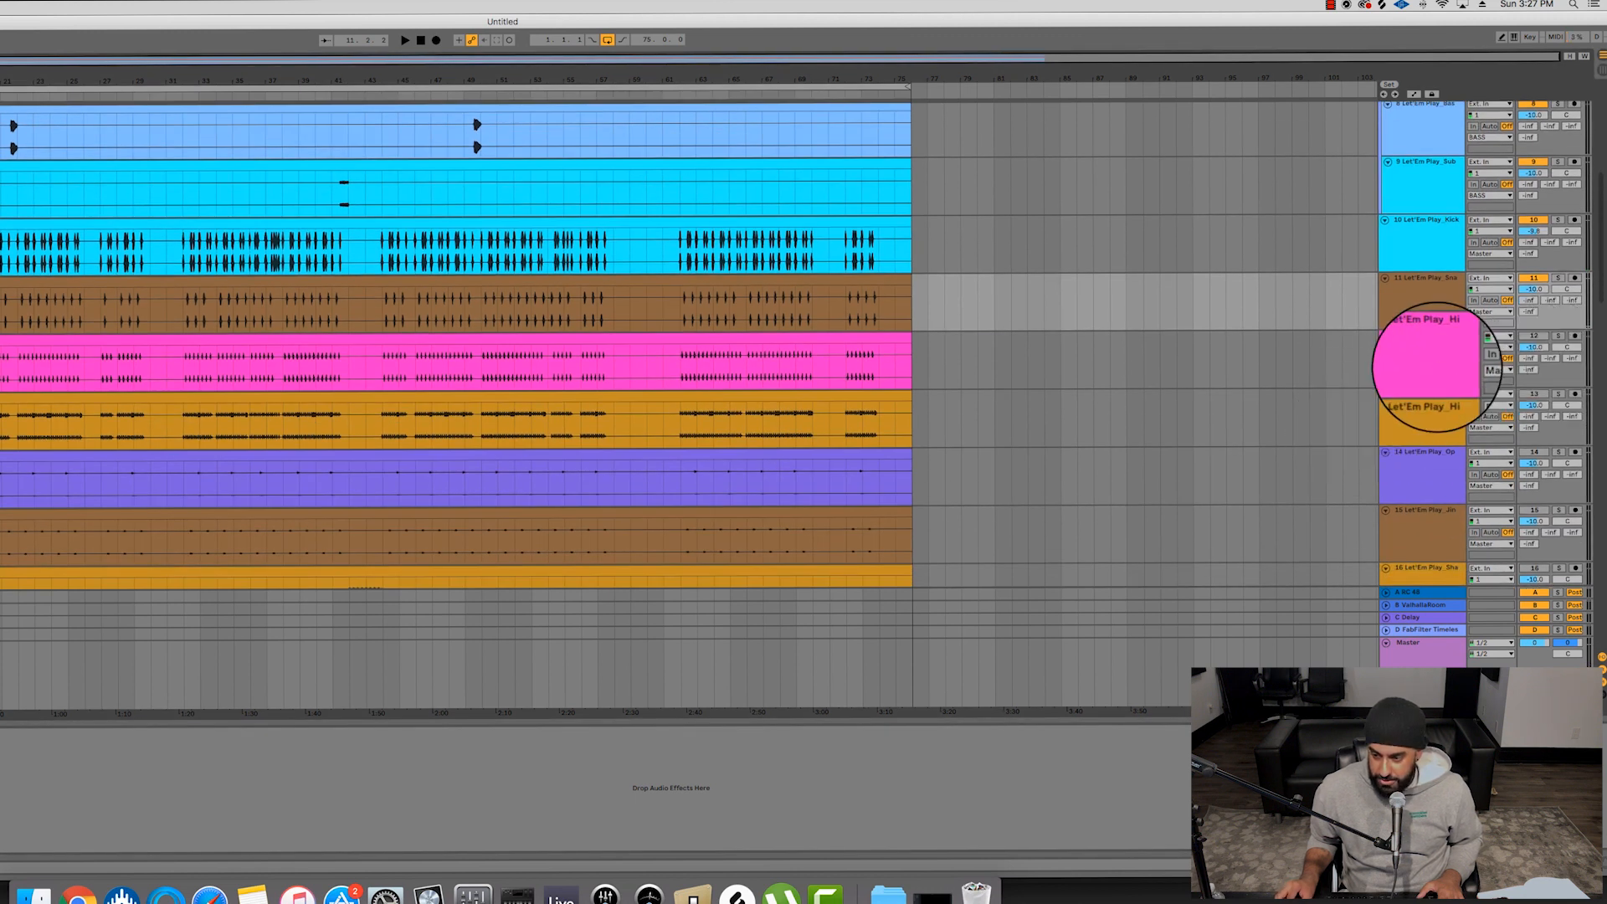
{"action": "left_click", "coordinate": [1439, 372]}
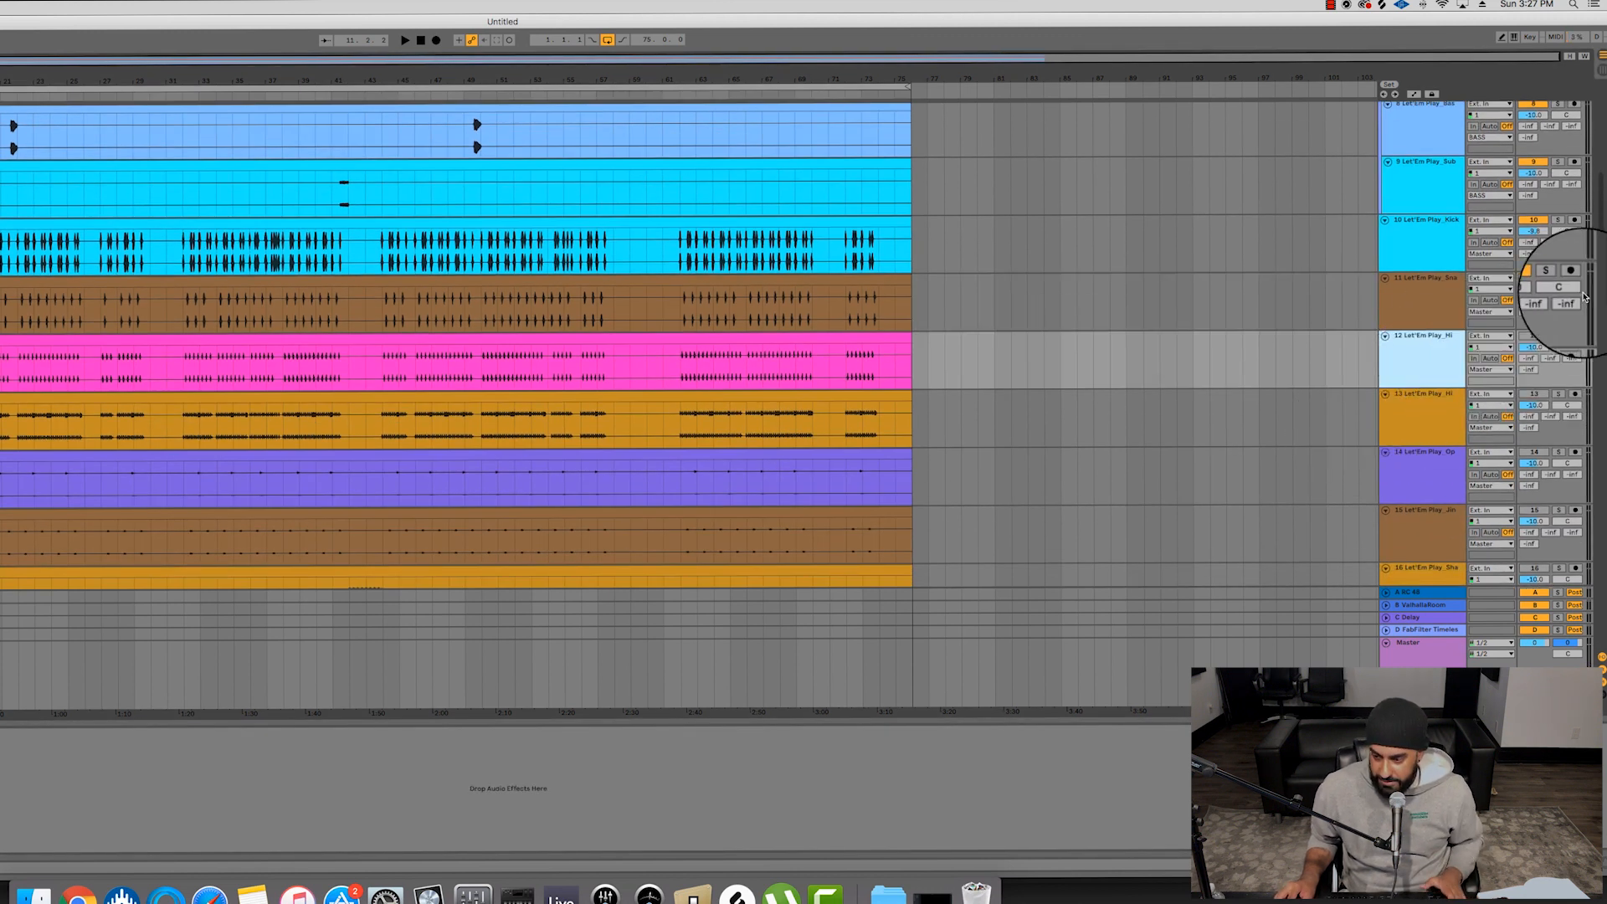
{"action": "left_click", "coordinate": [1538, 337]}
{"action": "key", "text": "space"}
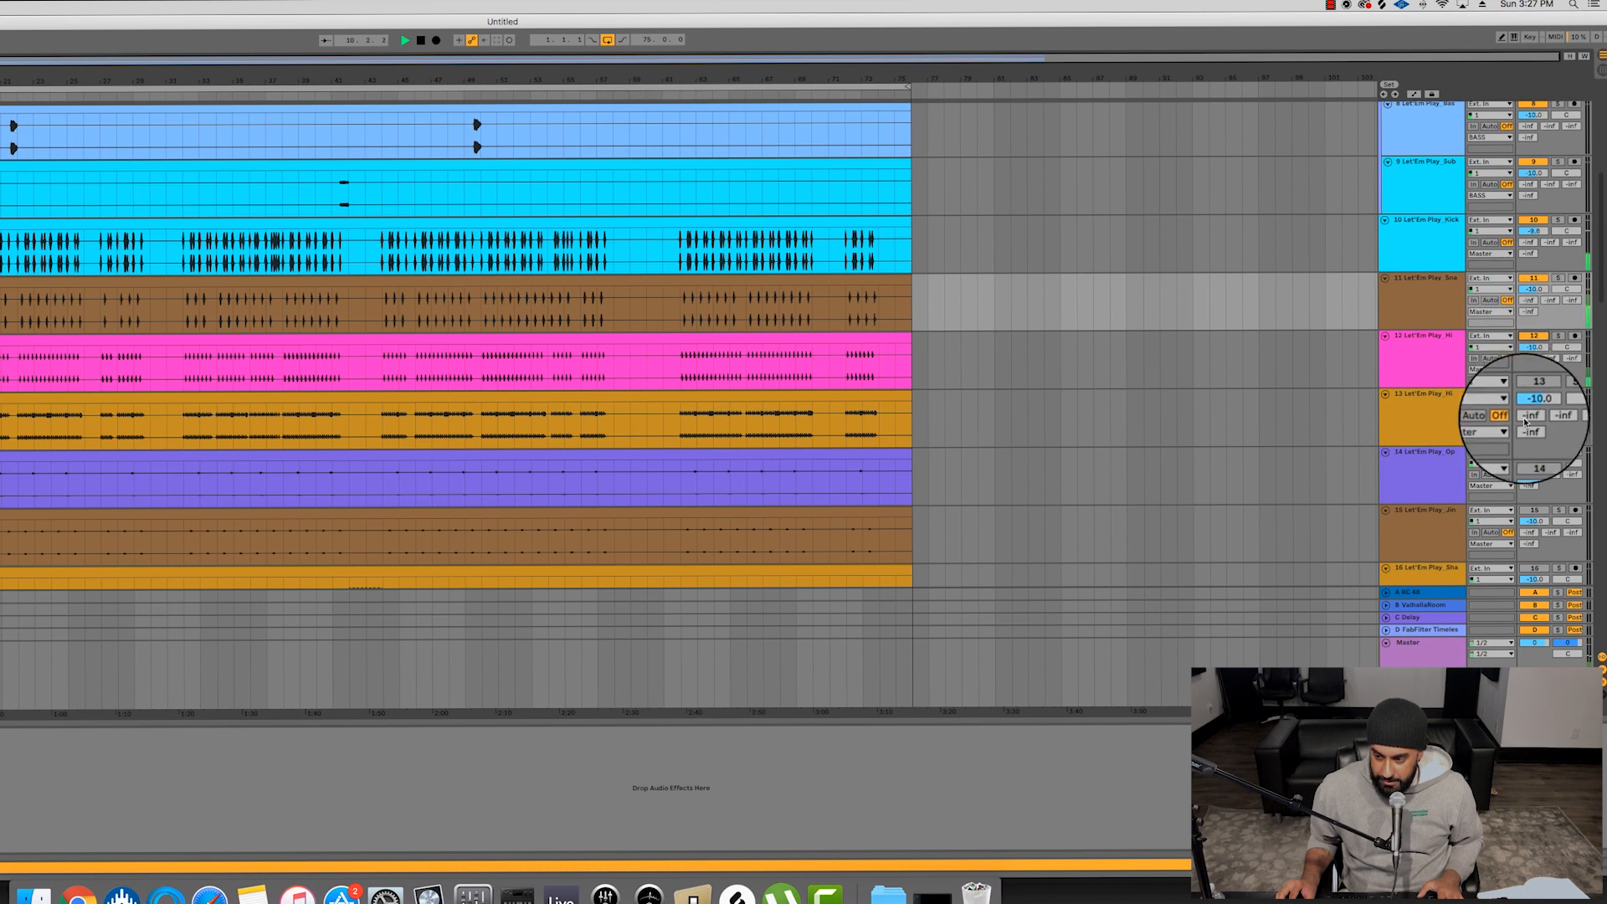
{"action": "left_click_drag", "start_coordinate": [1452, 403], "coordinate": [1535, 340]}
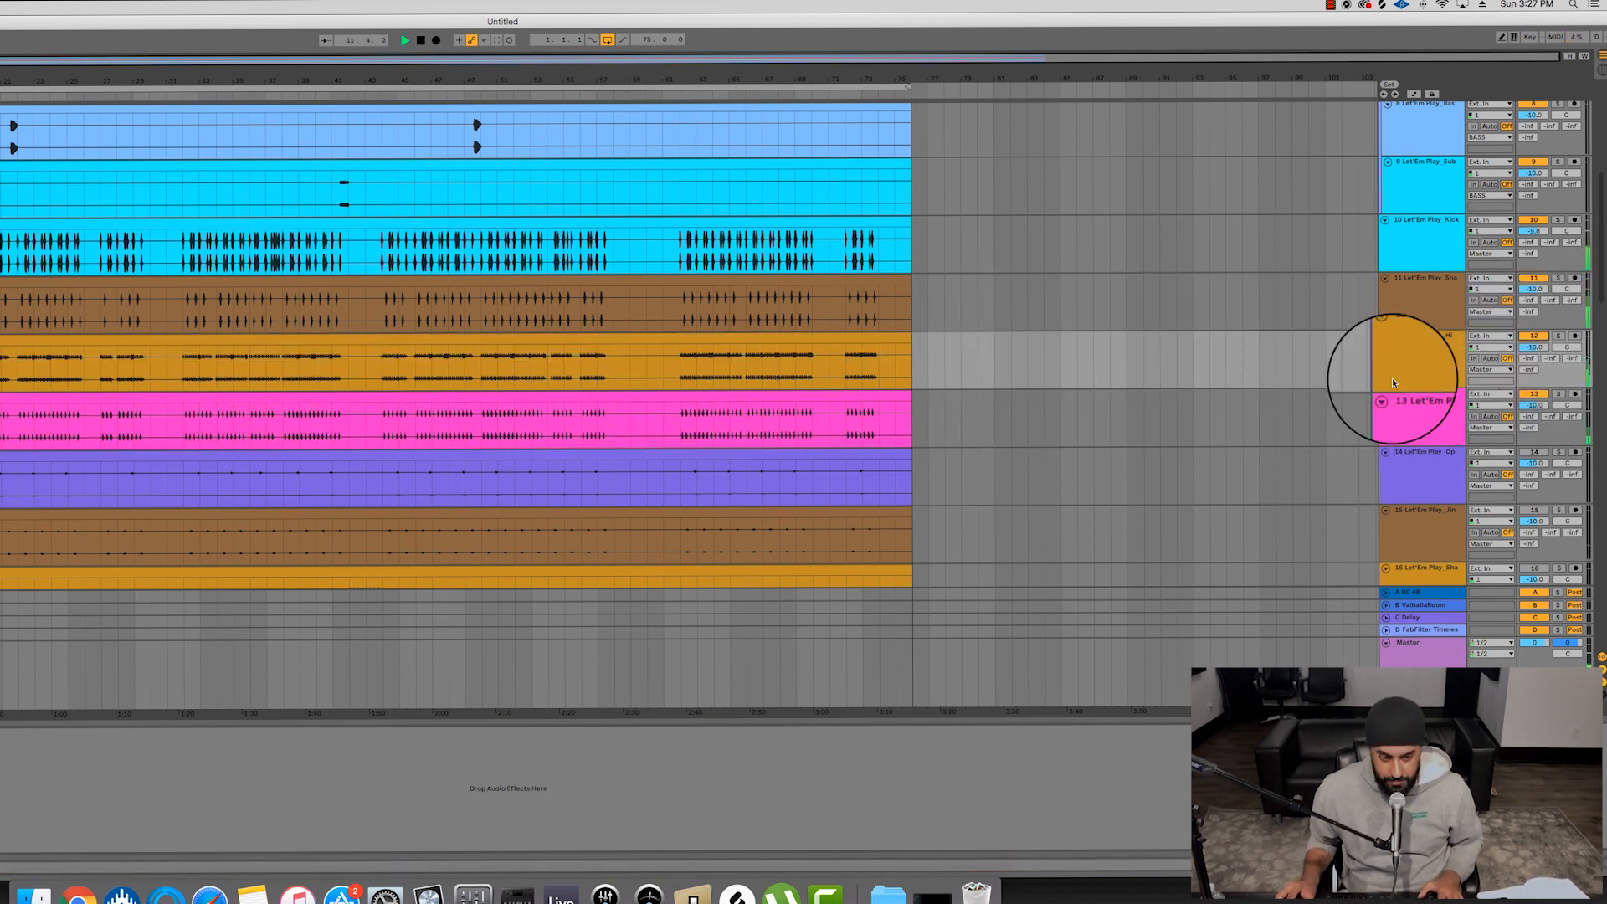
{"action": "left_click", "coordinate": [1431, 395]}
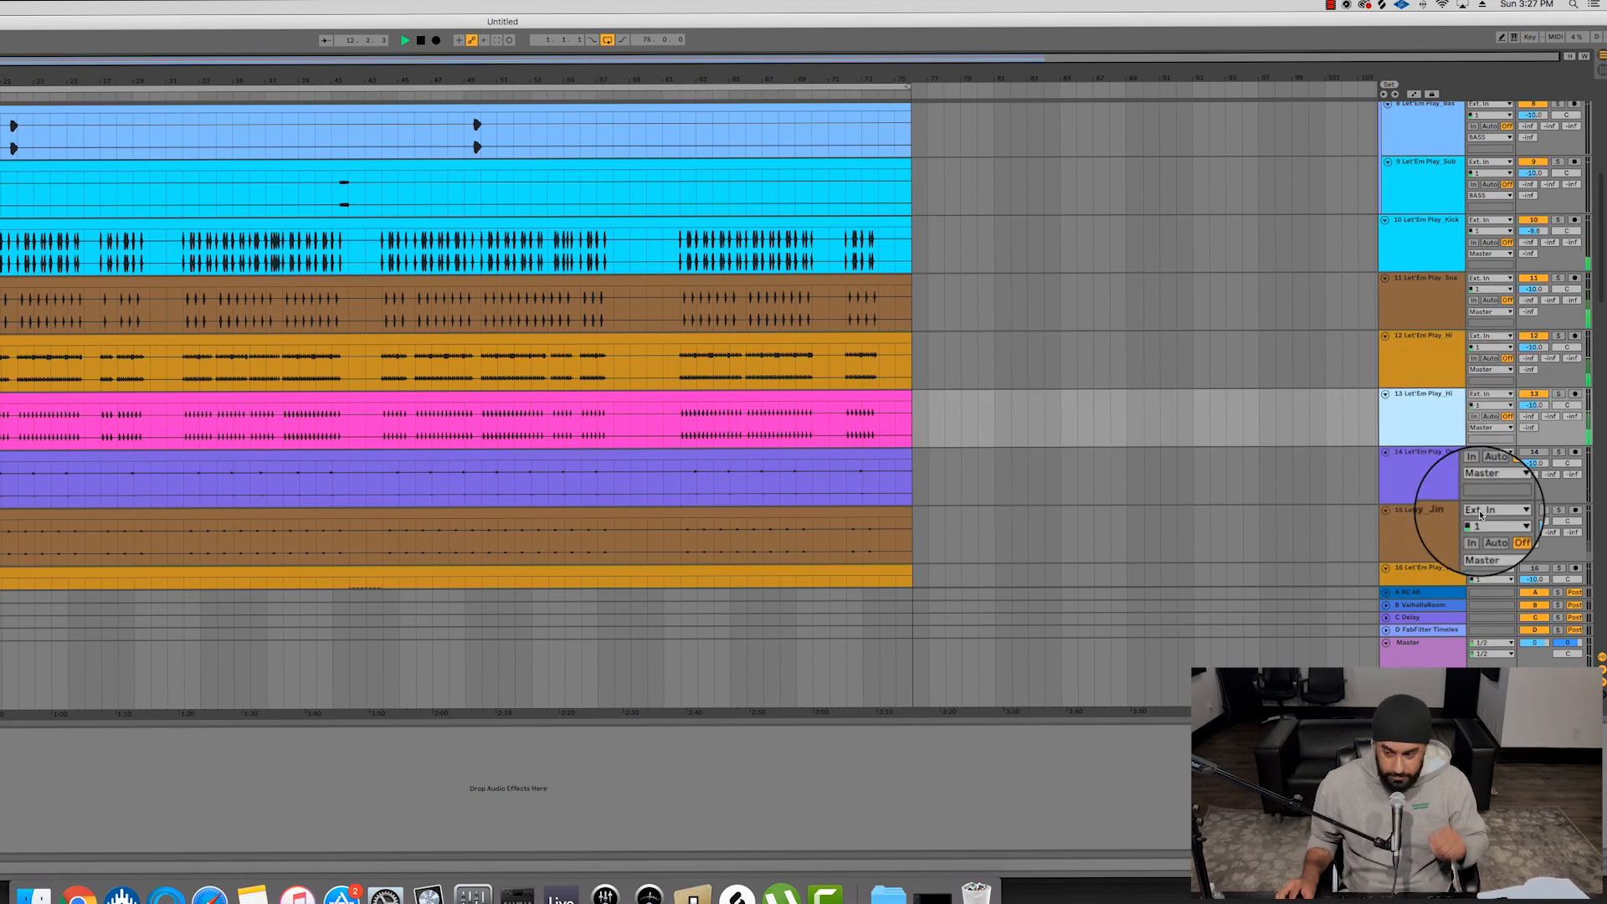
- Activate the Open Hat and Jingle tracks together with slightly raised volume and widen the track headers to show full names
{"action": "left_click", "coordinate": [1371, 462]}
{"action": "left_click", "coordinate": [1423, 544], "text": "shift"}
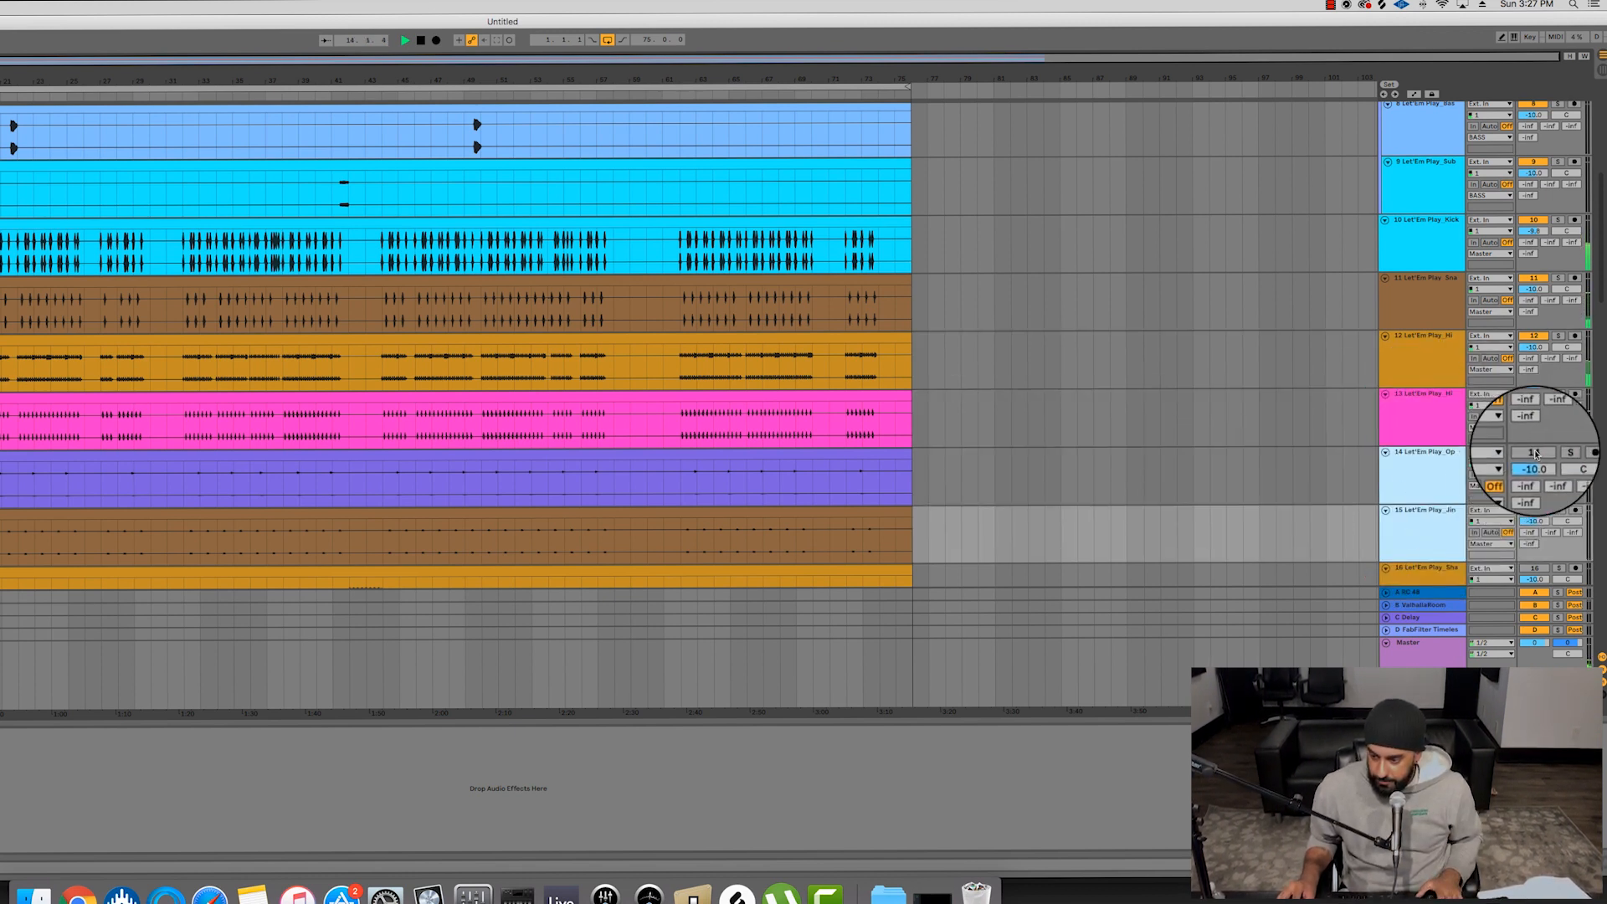
{"action": "left_click_drag", "start_coordinate": [1553, 466], "coordinate": [1553, 460]}
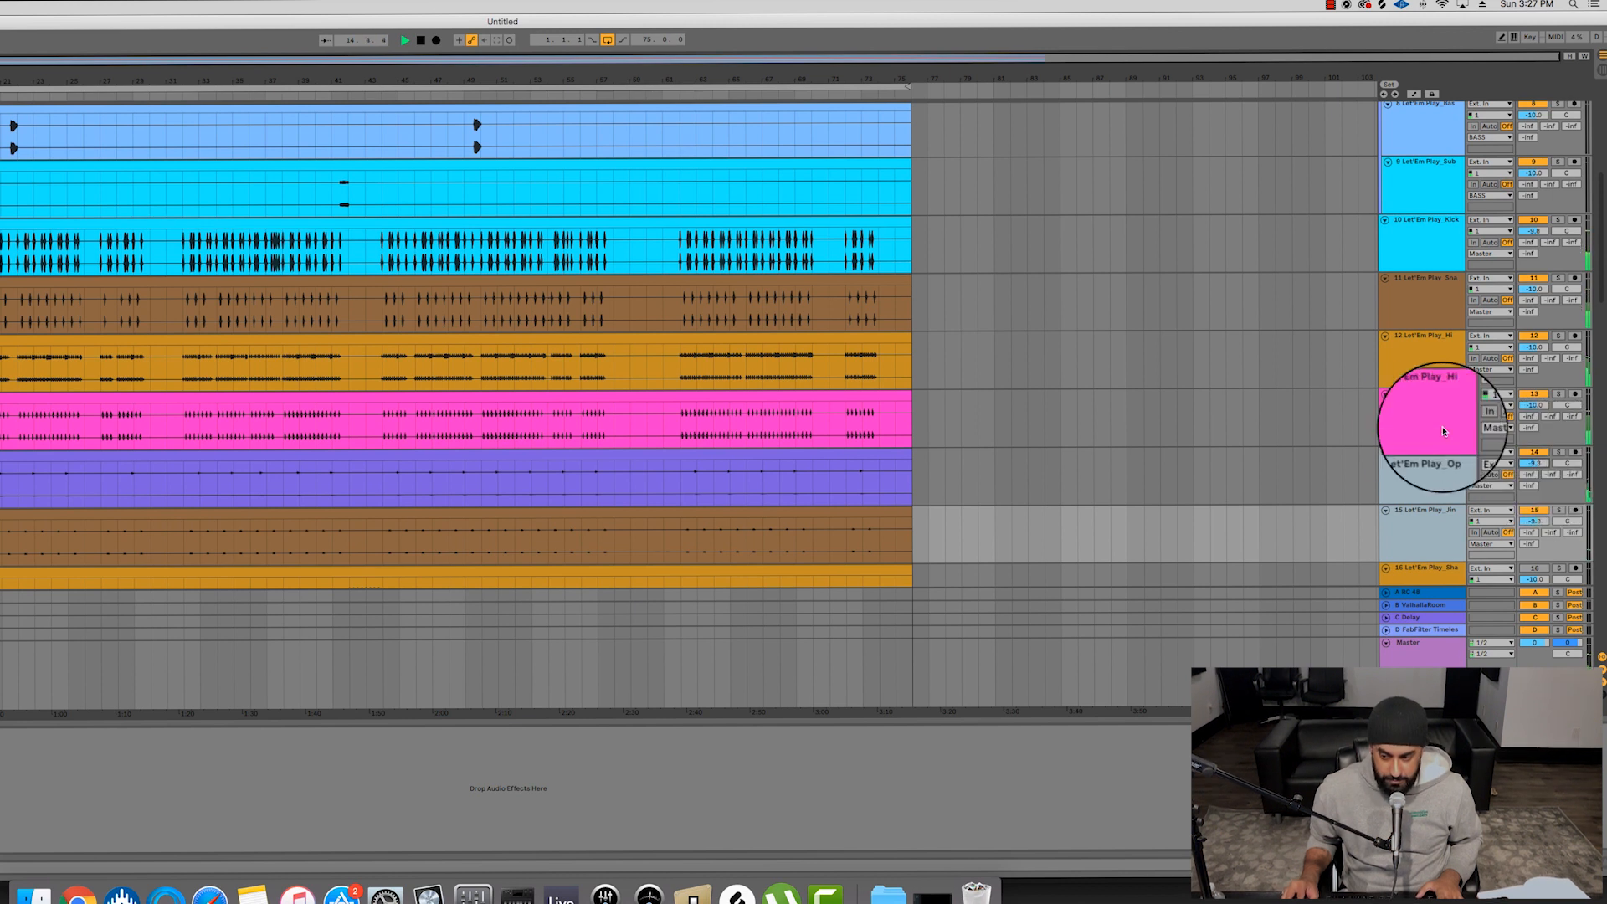
{"action": "left_click_drag", "start_coordinate": [1380, 421], "coordinate": [1008, 416]}
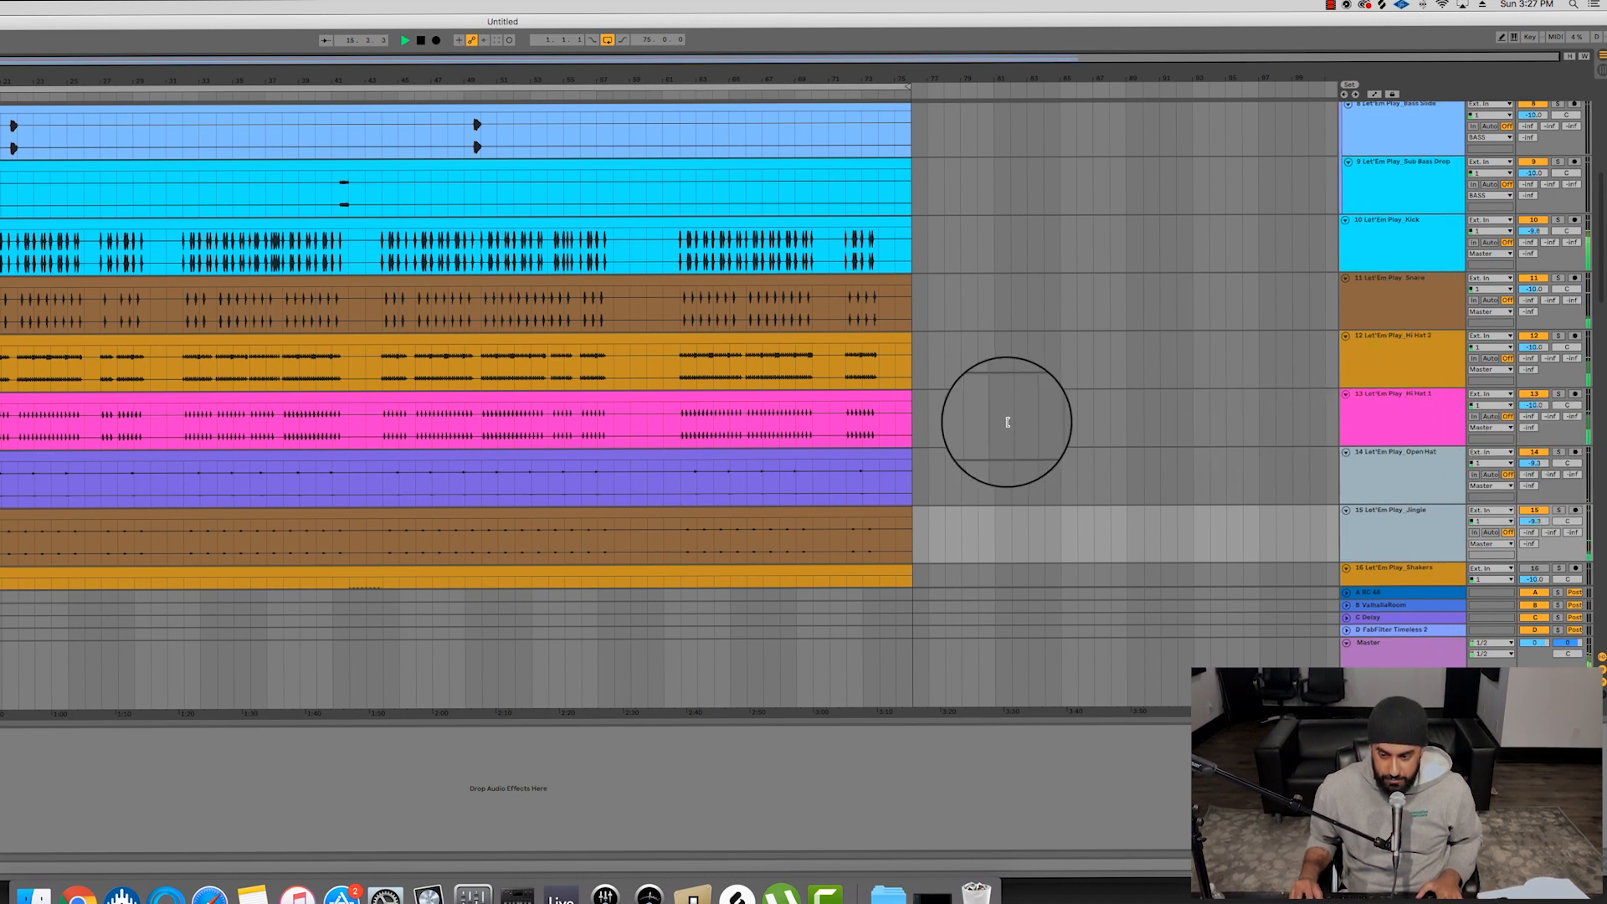
- Activate the Shakers track, play from the start of its clip and fine-tune its volume
{"action": "scroll", "coordinate": [1023, 408], "scroll_direction": "down", "scroll_amount": 3}
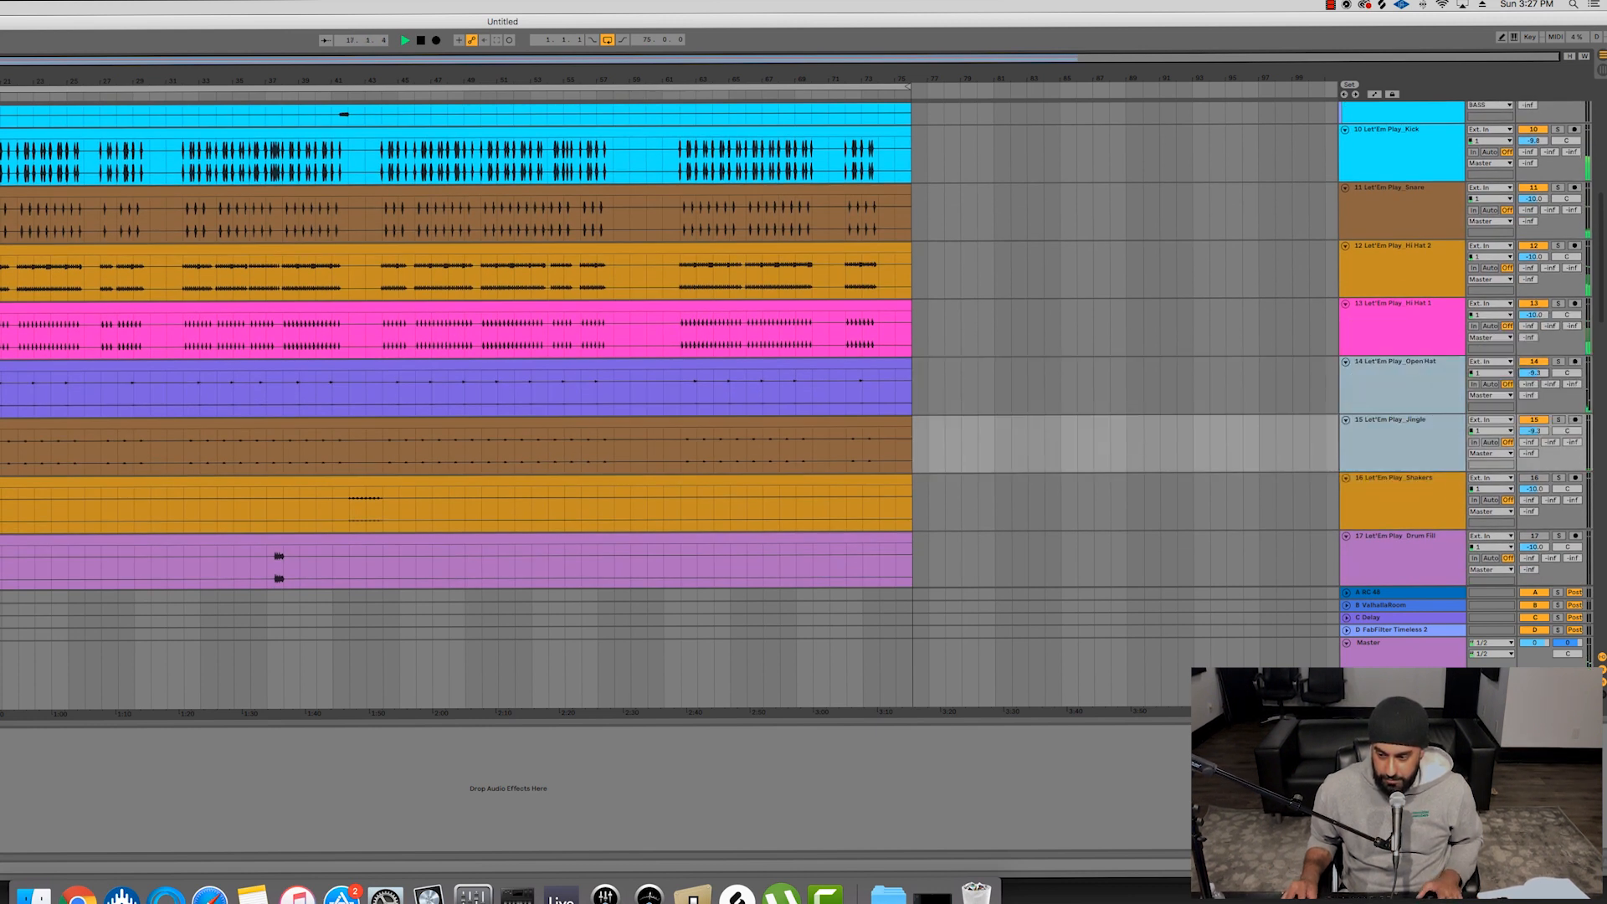
{"action": "left_click", "coordinate": [350, 504]}
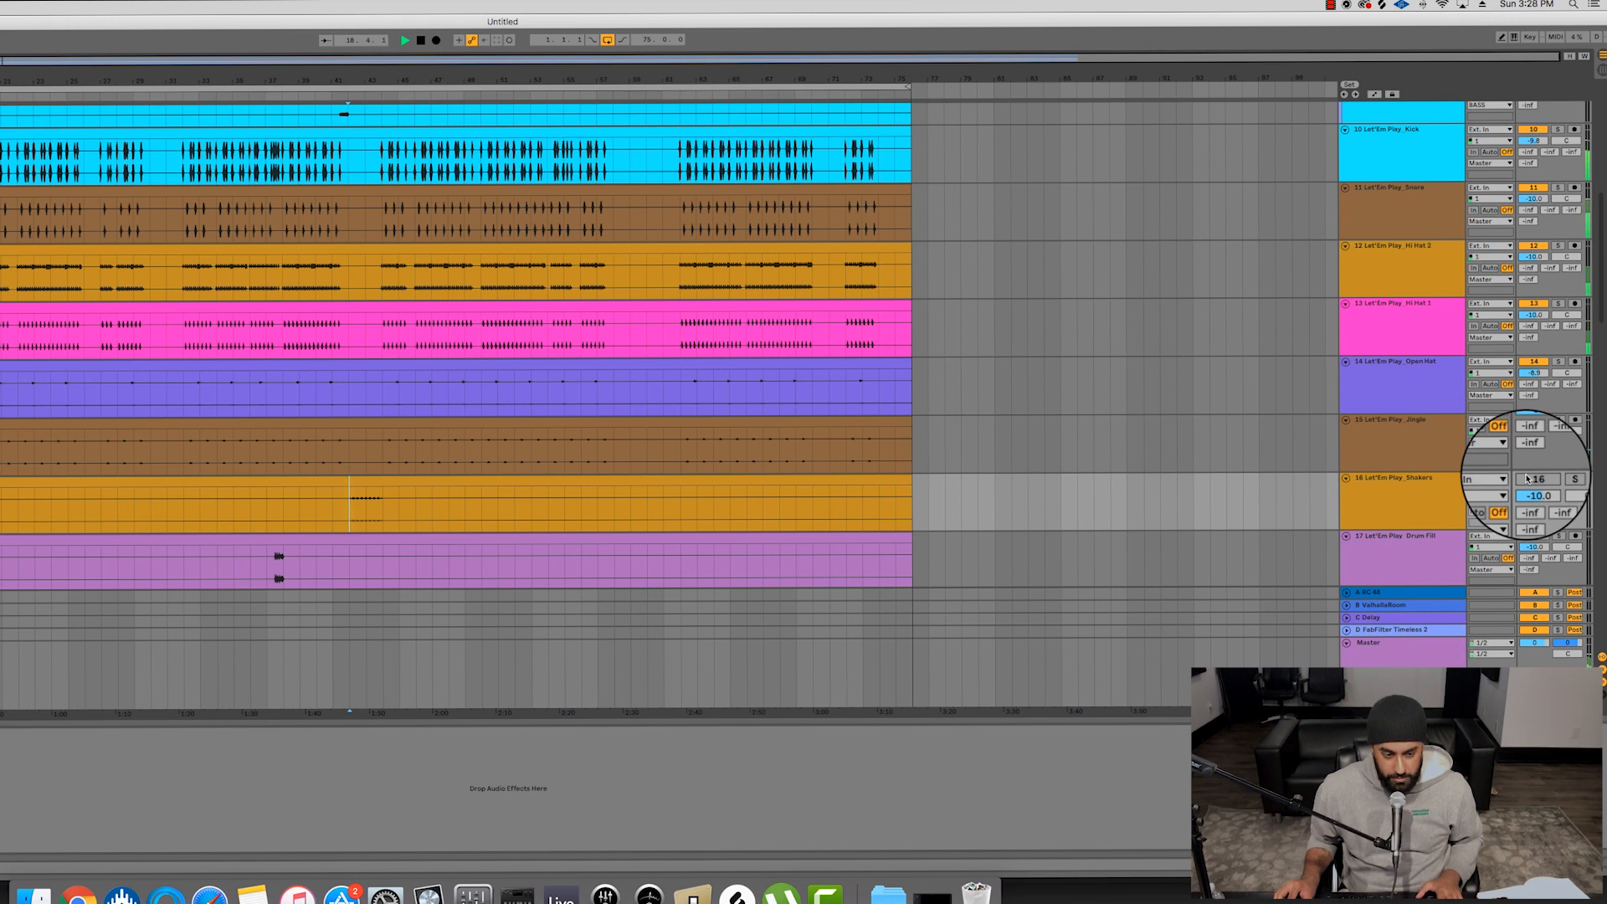
{"action": "key", "text": "space"}
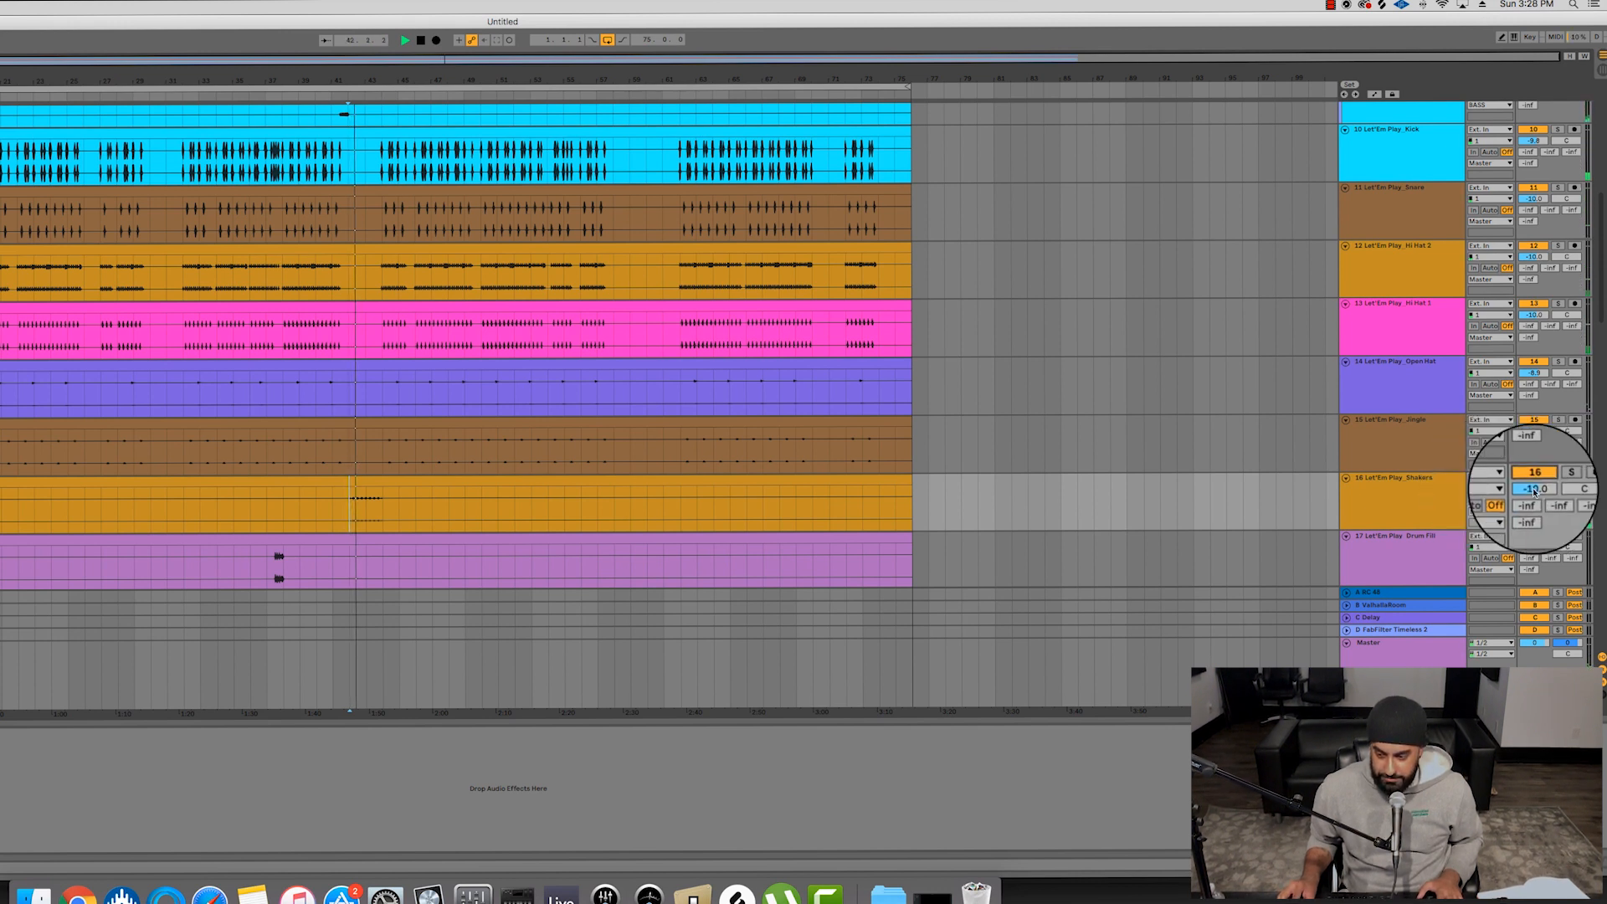
{"action": "left_click_drag", "start_coordinate": [1534, 491], "coordinate": [1533, 492]}
- Activate the Drum Fill track and play the mix from just before its second fill
{"action": "left_click", "coordinate": [268, 559]}
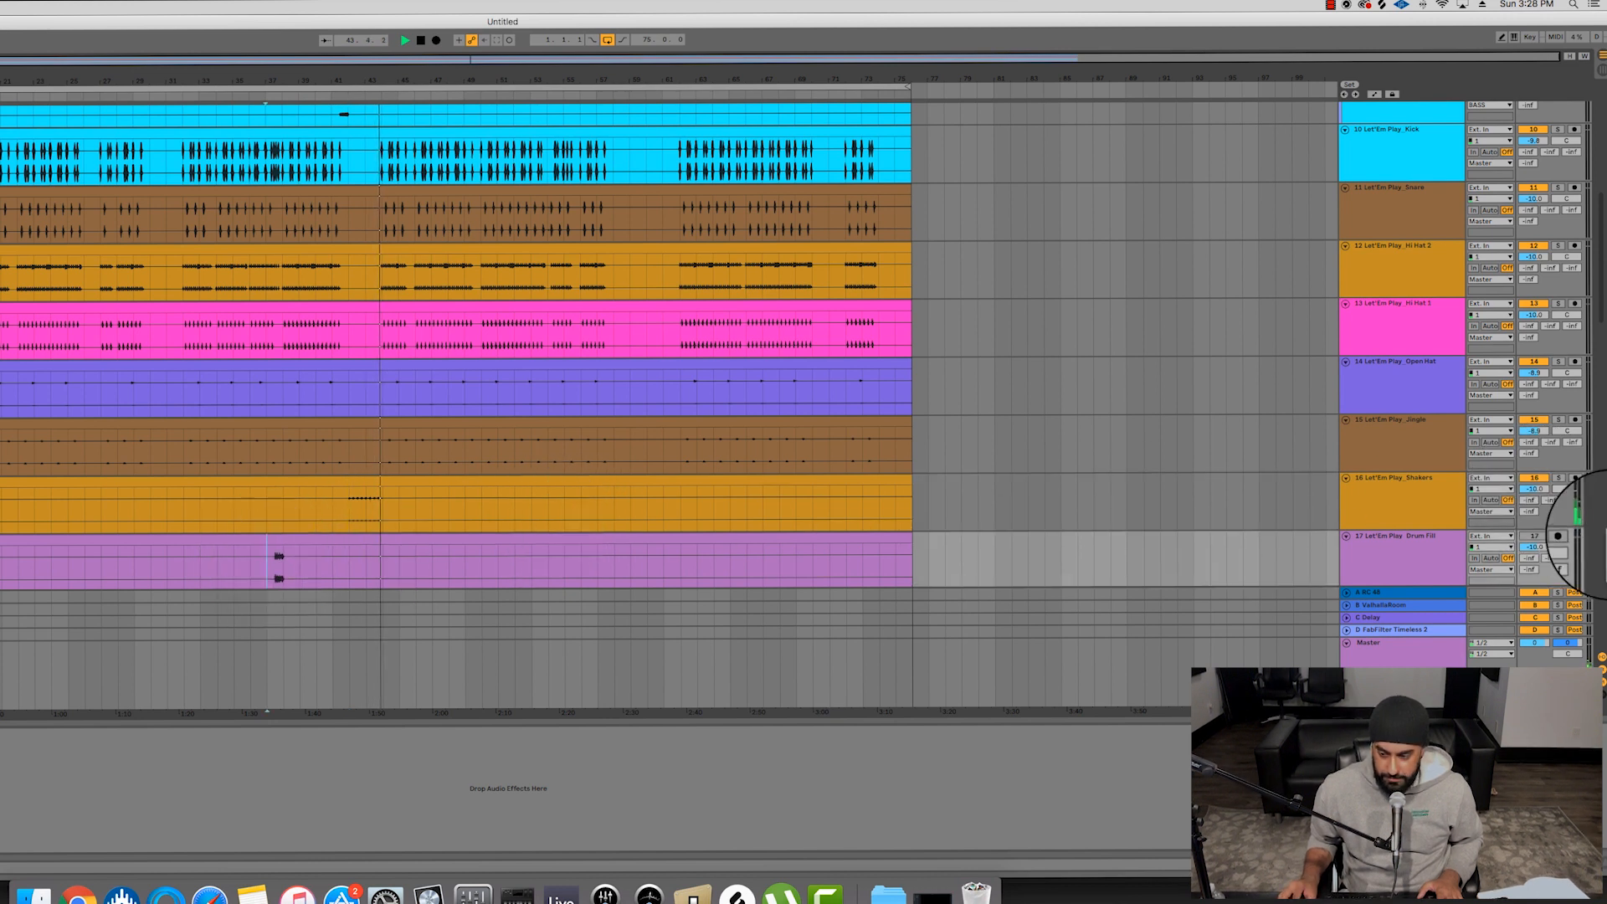
{"action": "left_click", "coordinate": [1533, 535]}
{"action": "scroll", "coordinate": [899, 430], "scroll_direction": "down", "scroll_amount": 2}
{"action": "key", "text": "space"}
{"action": "key", "text": "space"}
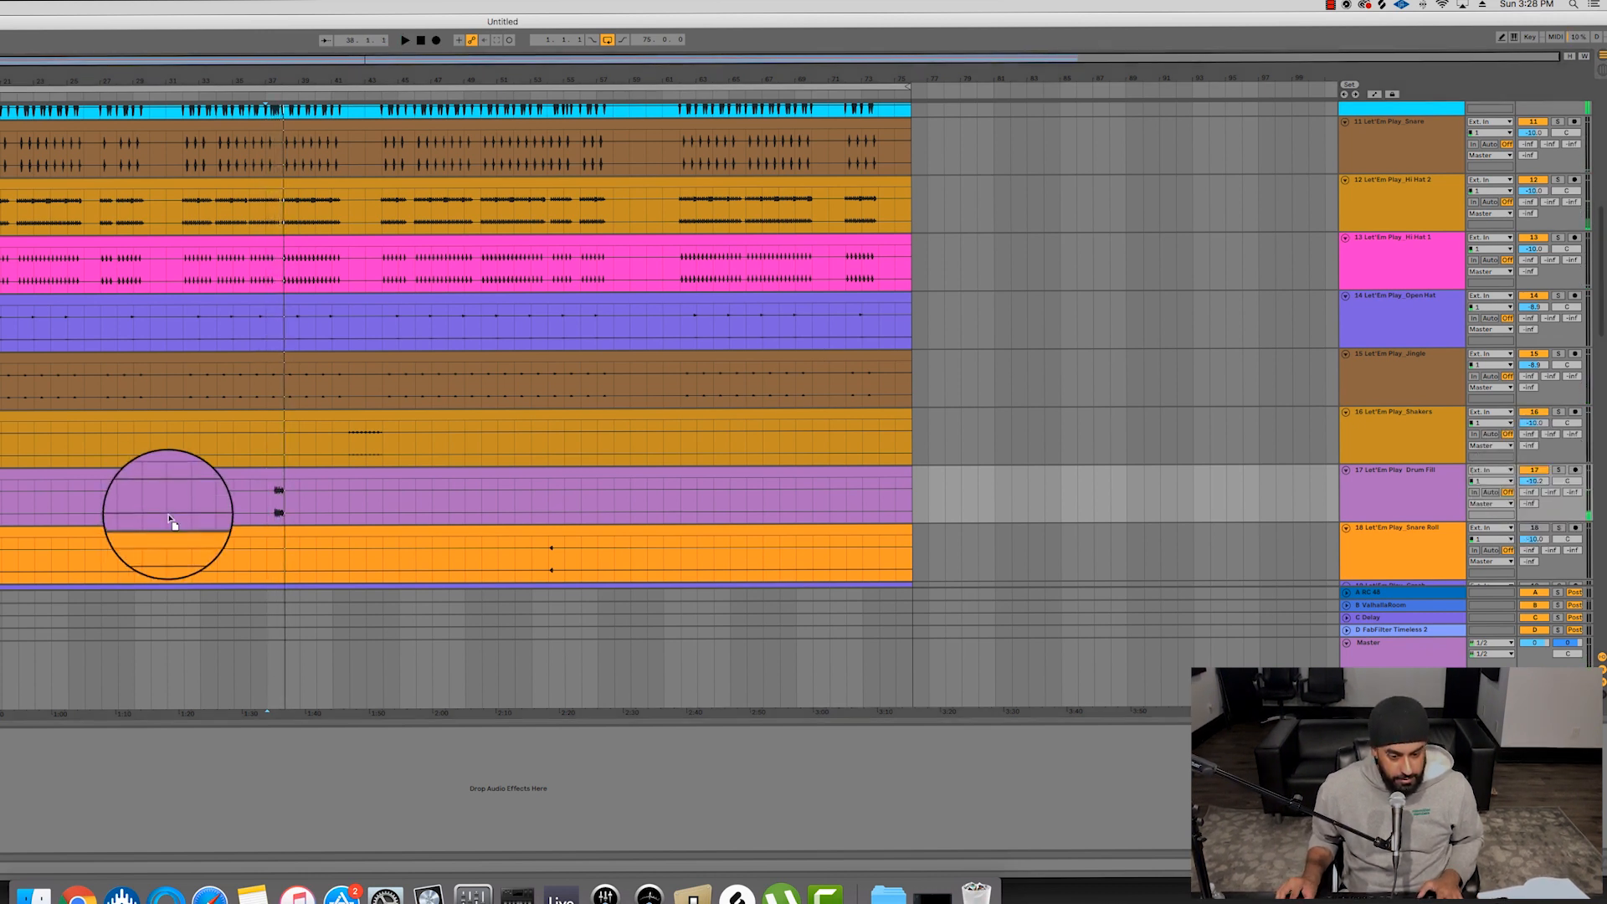
- Add EQ Eight to the Drum Fill track with band 1 as a low cut at about 60 Hz and replay the fill
{"action": "left_click", "coordinate": [268, 507]}
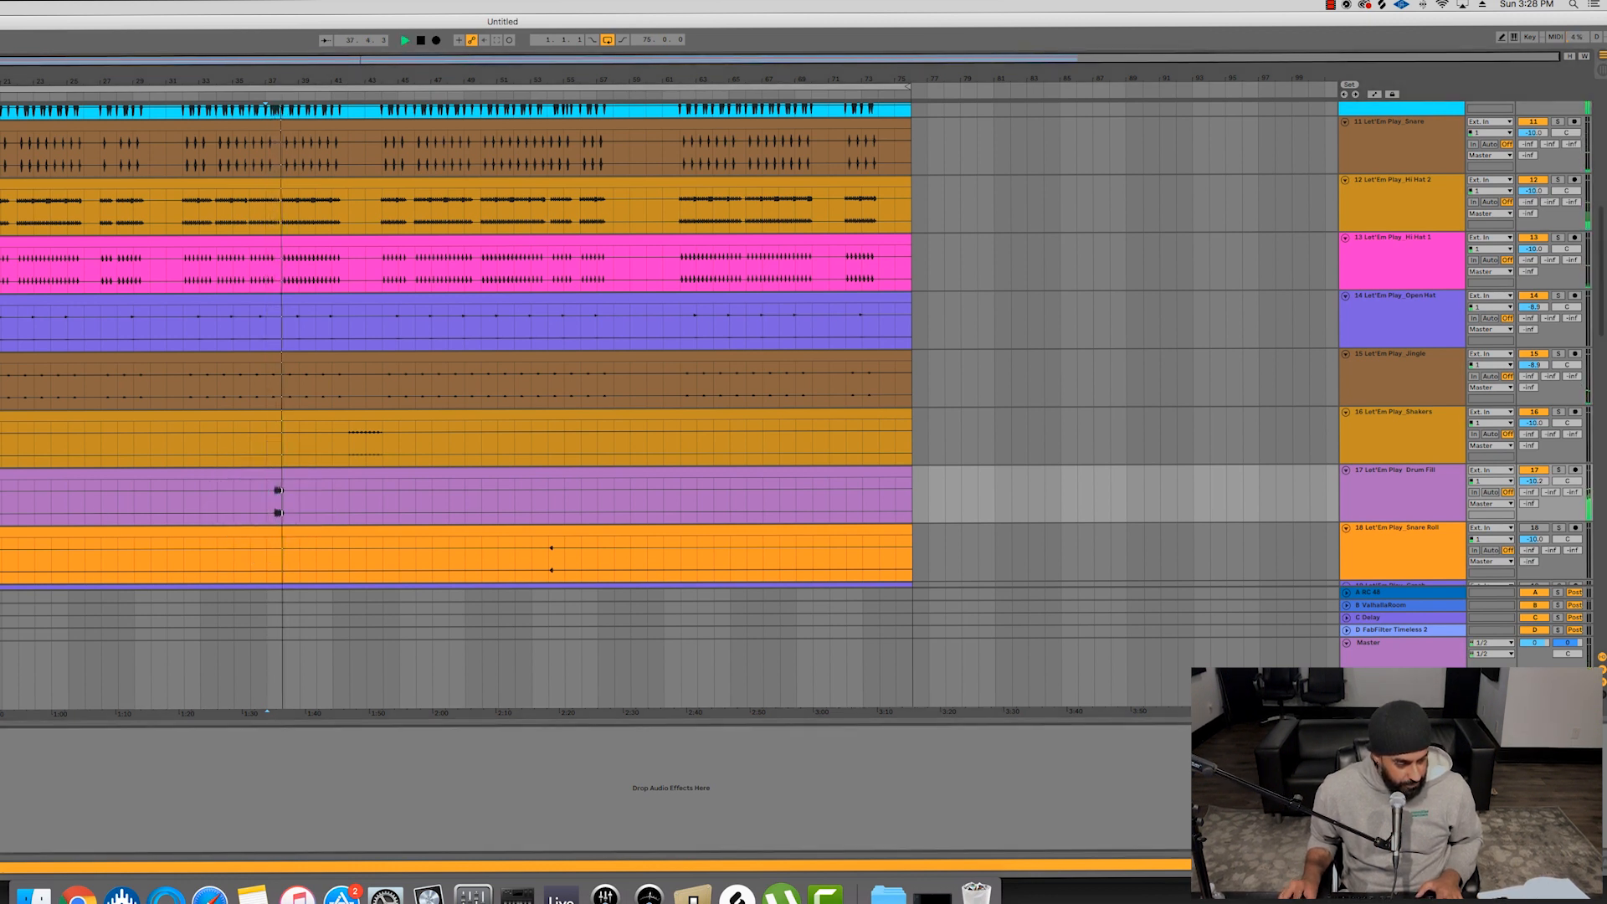
{"action": "key", "text": "space"}
{"action": "key", "text": "space"}
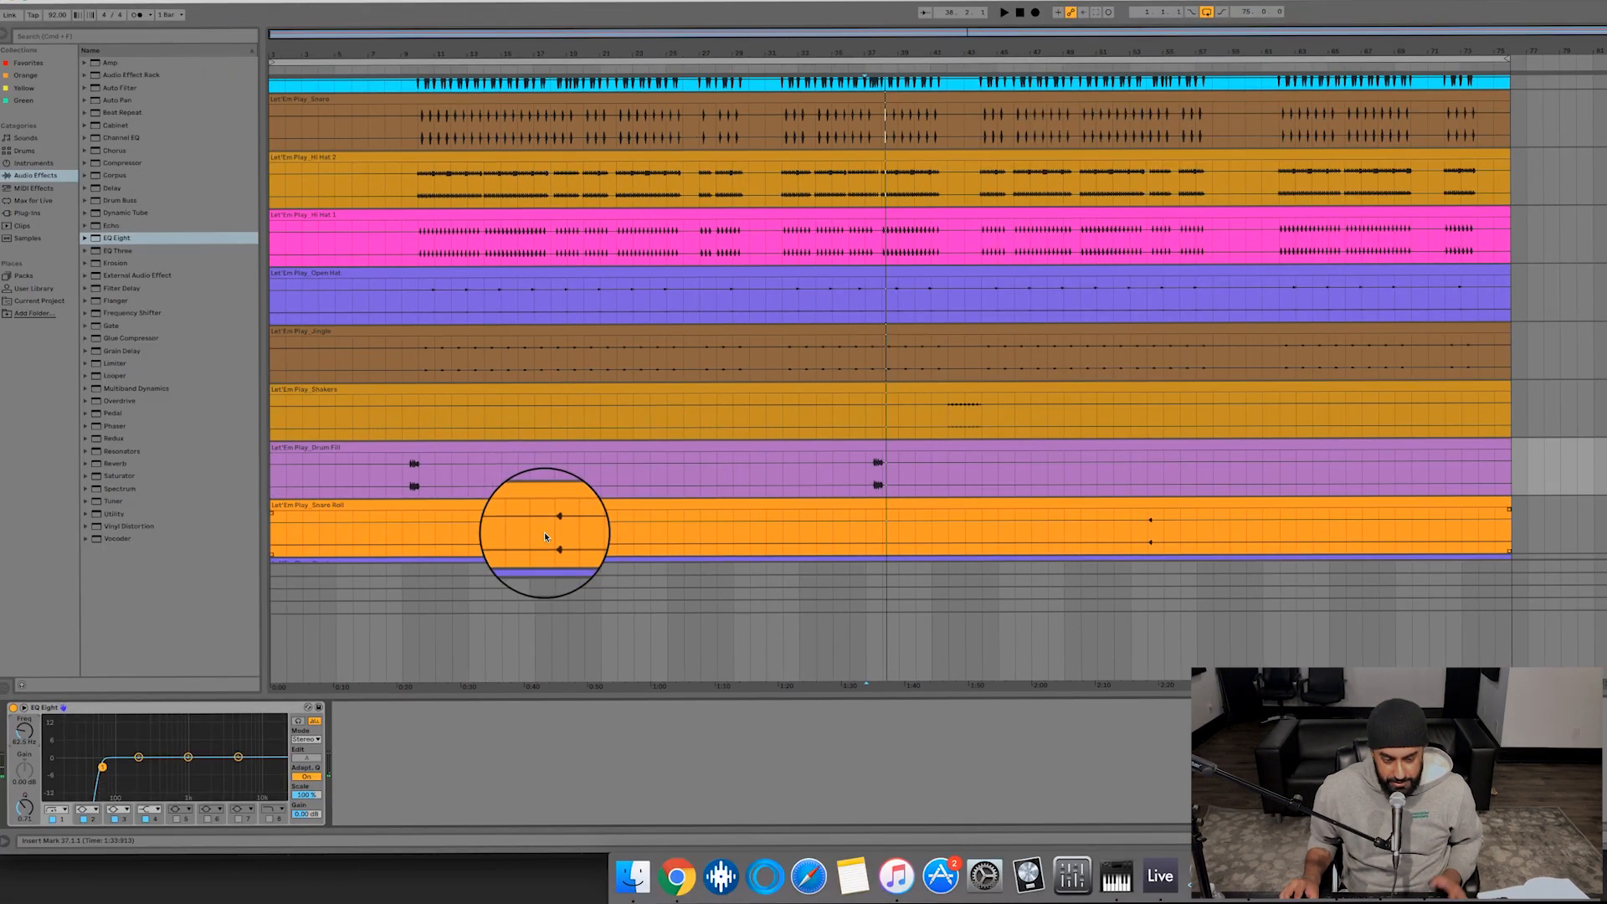
- Add EQ Eight to the Snare Roll track and set band 1 to a low cut at 98.2 Hz while playing its first roll
{"action": "left_click", "coordinate": [545, 536]}
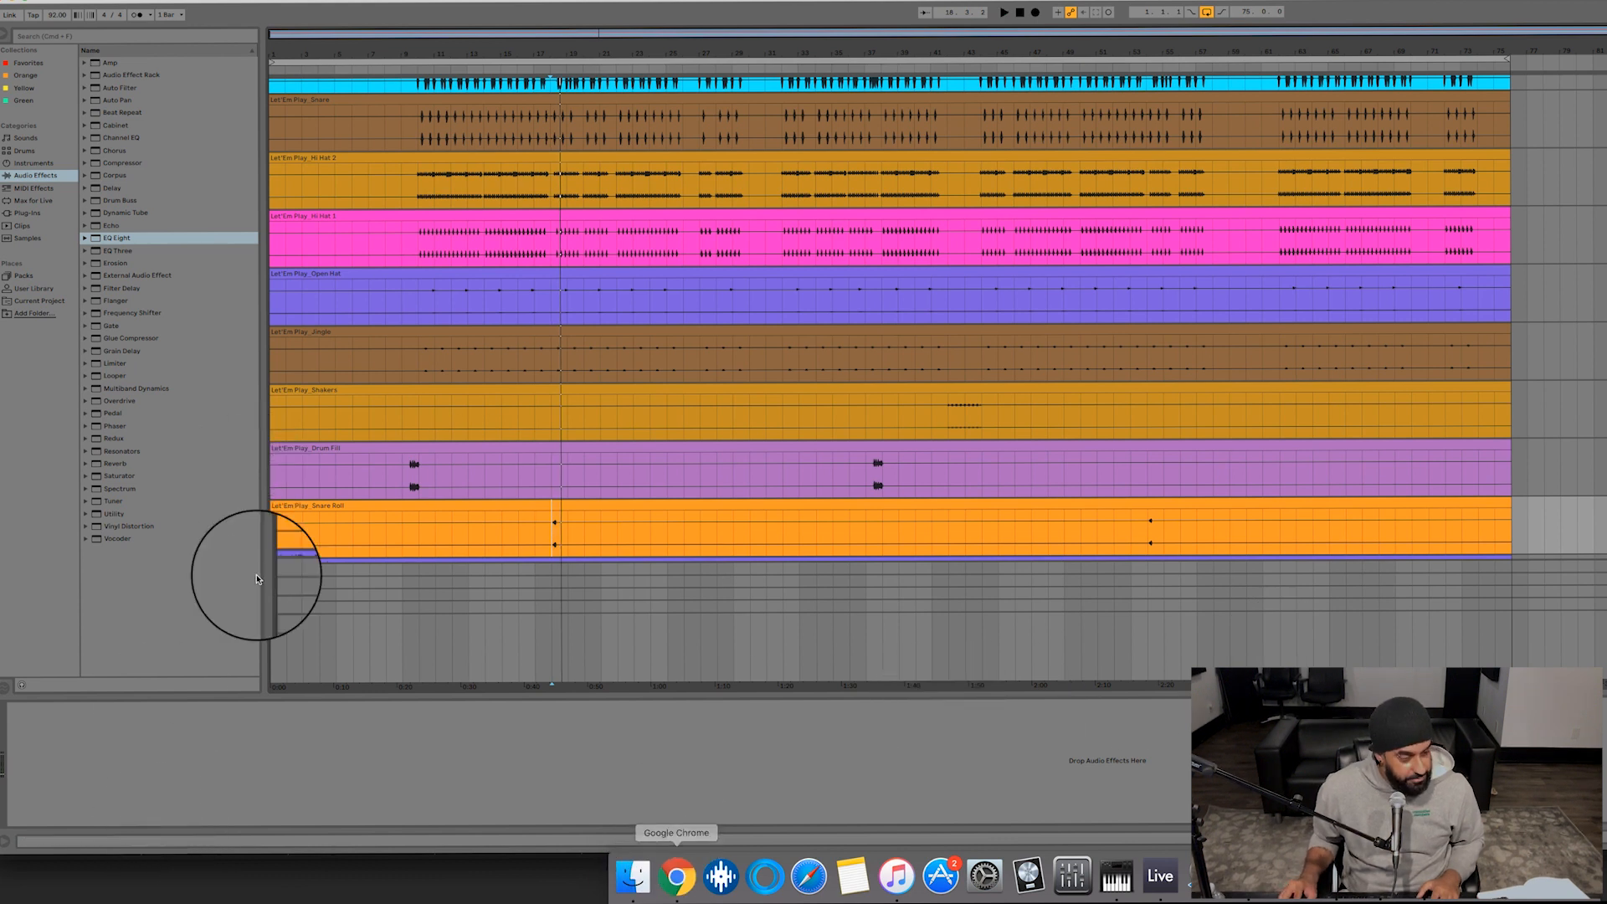
{"action": "left_click_drag", "start_coordinate": [125, 238], "coordinate": [559, 542]}
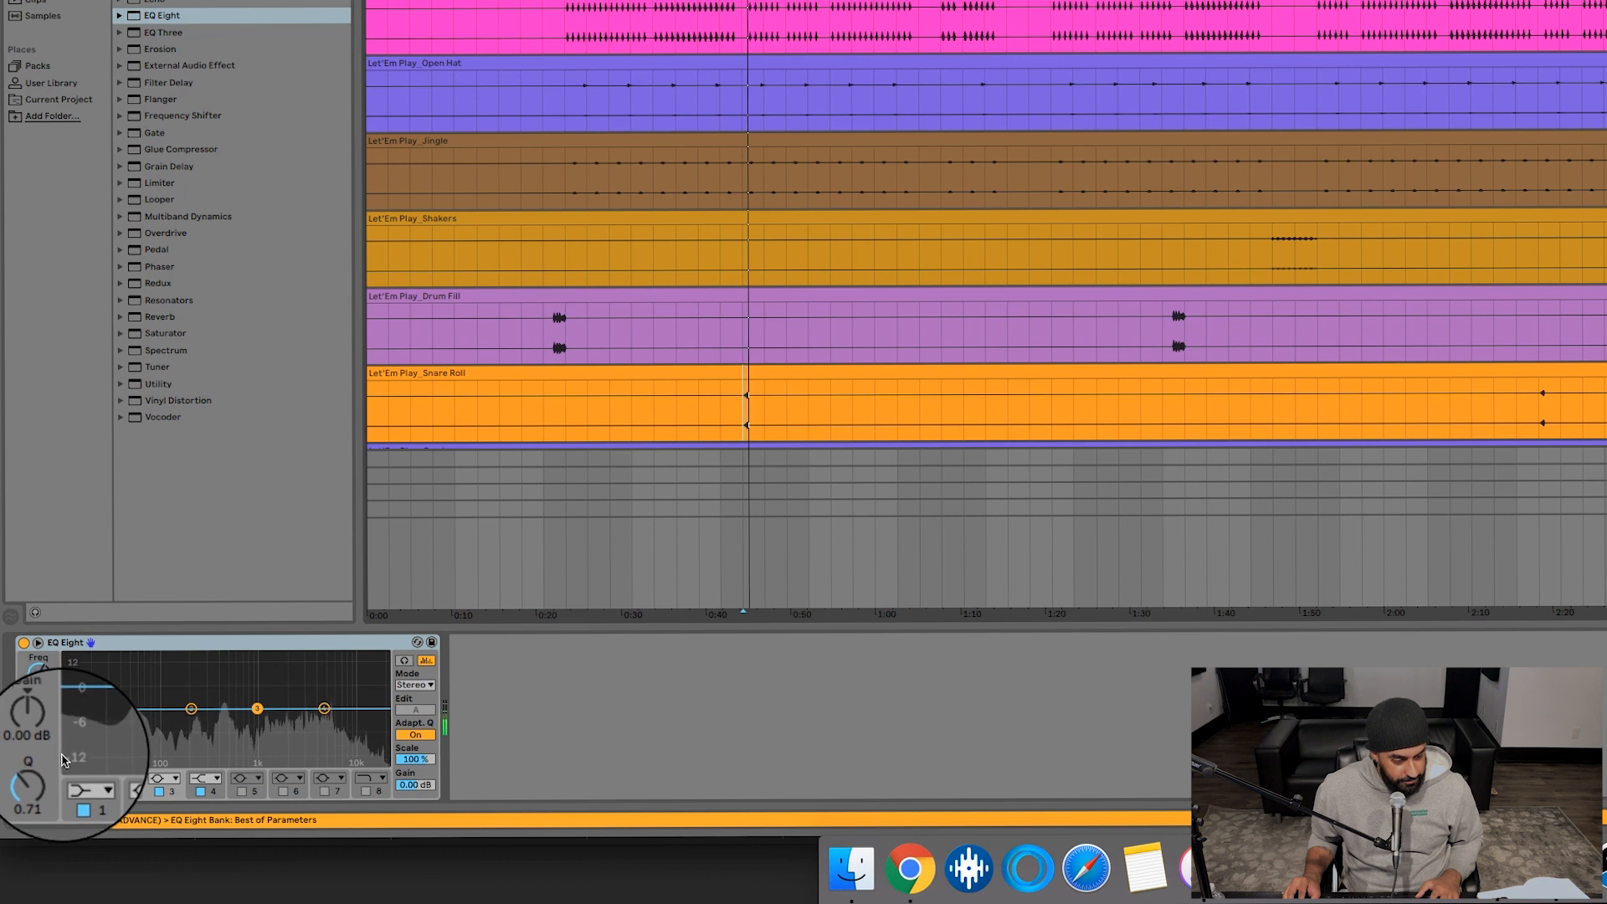
{"action": "left_click", "coordinate": [82, 781]}
{"action": "left_click", "coordinate": [66, 676]}
{"action": "left_click", "coordinate": [77, 783]}
{"action": "left_click", "coordinate": [78, 802]}
{"action": "left_click_drag", "start_coordinate": [39, 673], "coordinate": [38, 643]}
{"action": "key", "text": "space"}
{"action": "key", "text": "space"}
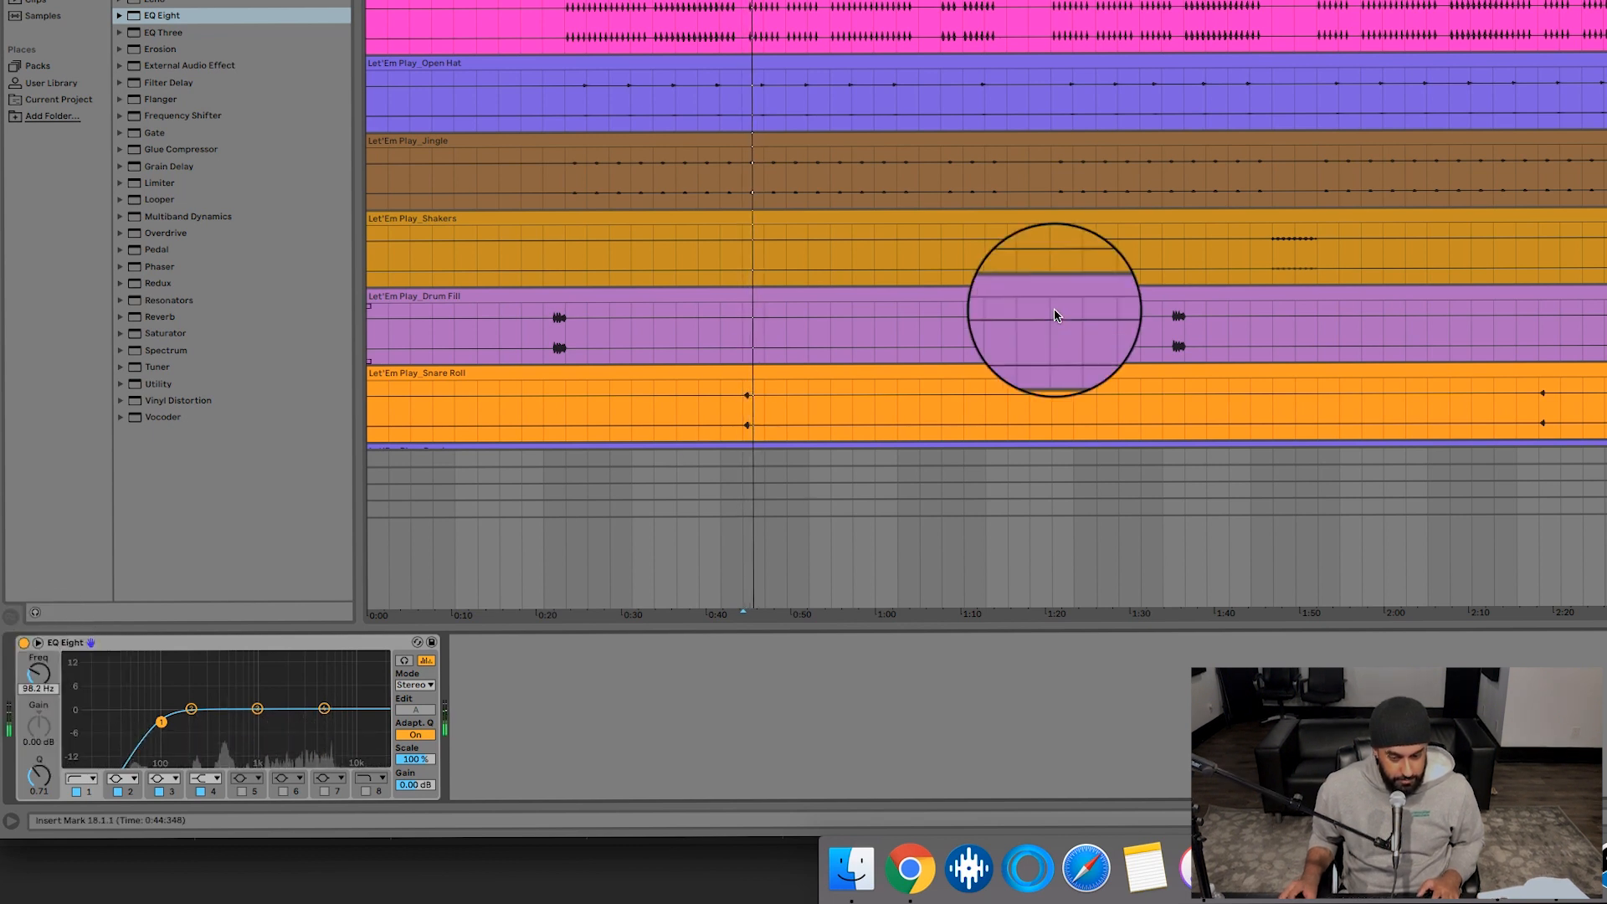
- Activate the Crash and Cymbals tracks during playback, then select both and lower their volume together slightly
{"action": "scroll", "coordinate": [1050, 316], "scroll_direction": "down", "scroll_amount": 5}
{"action": "left_click", "coordinate": [561, 227]}
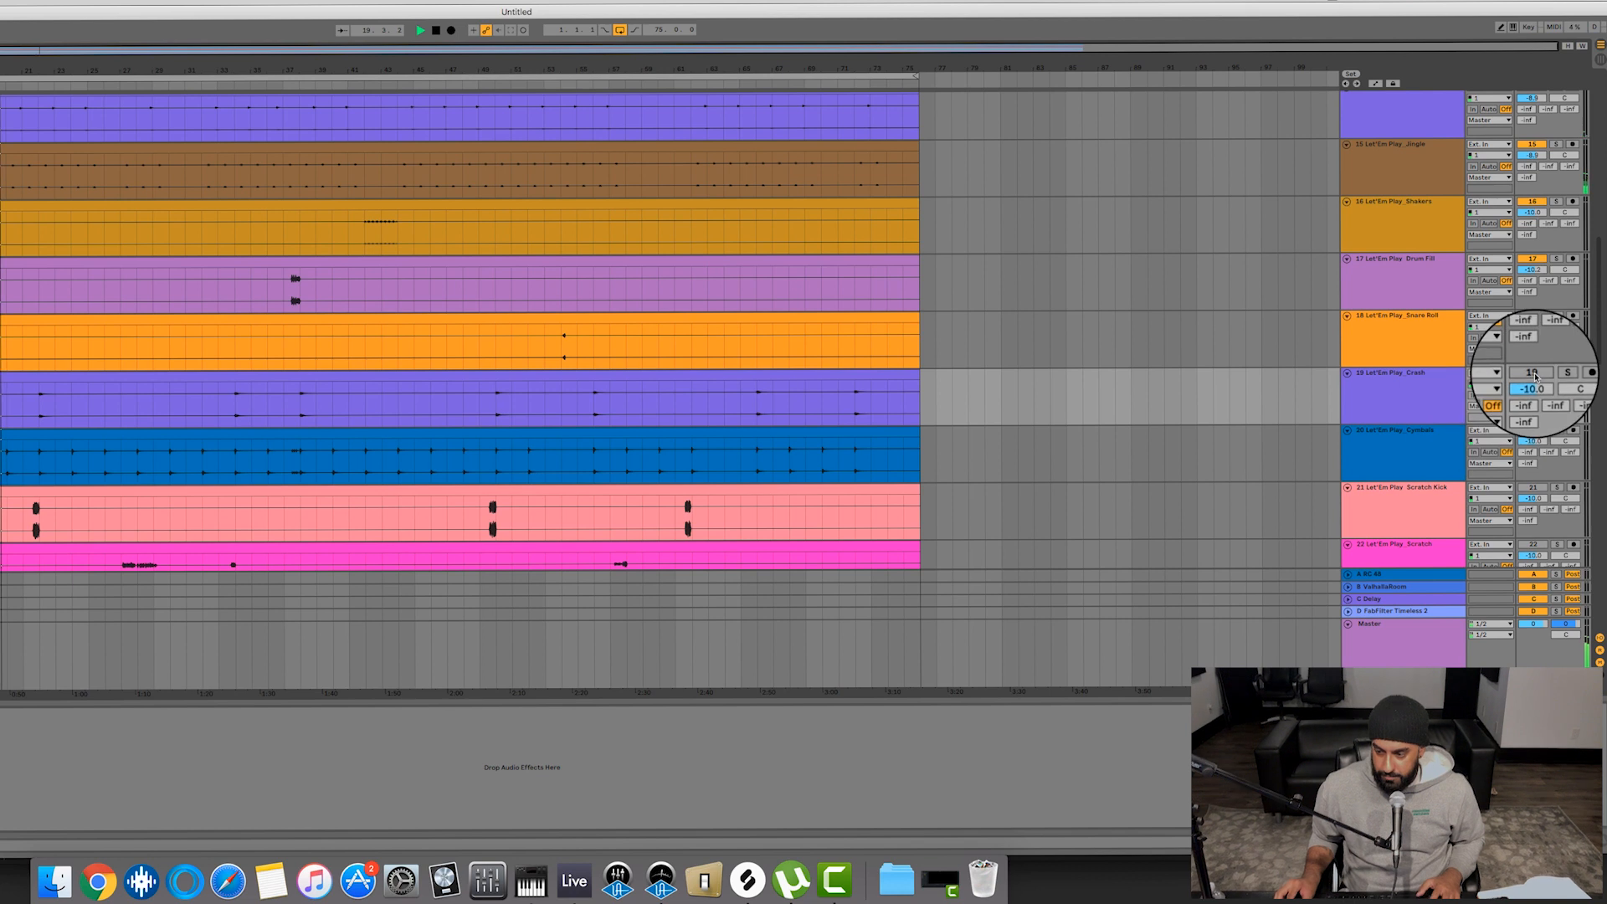
{"action": "left_click", "coordinate": [1533, 374]}
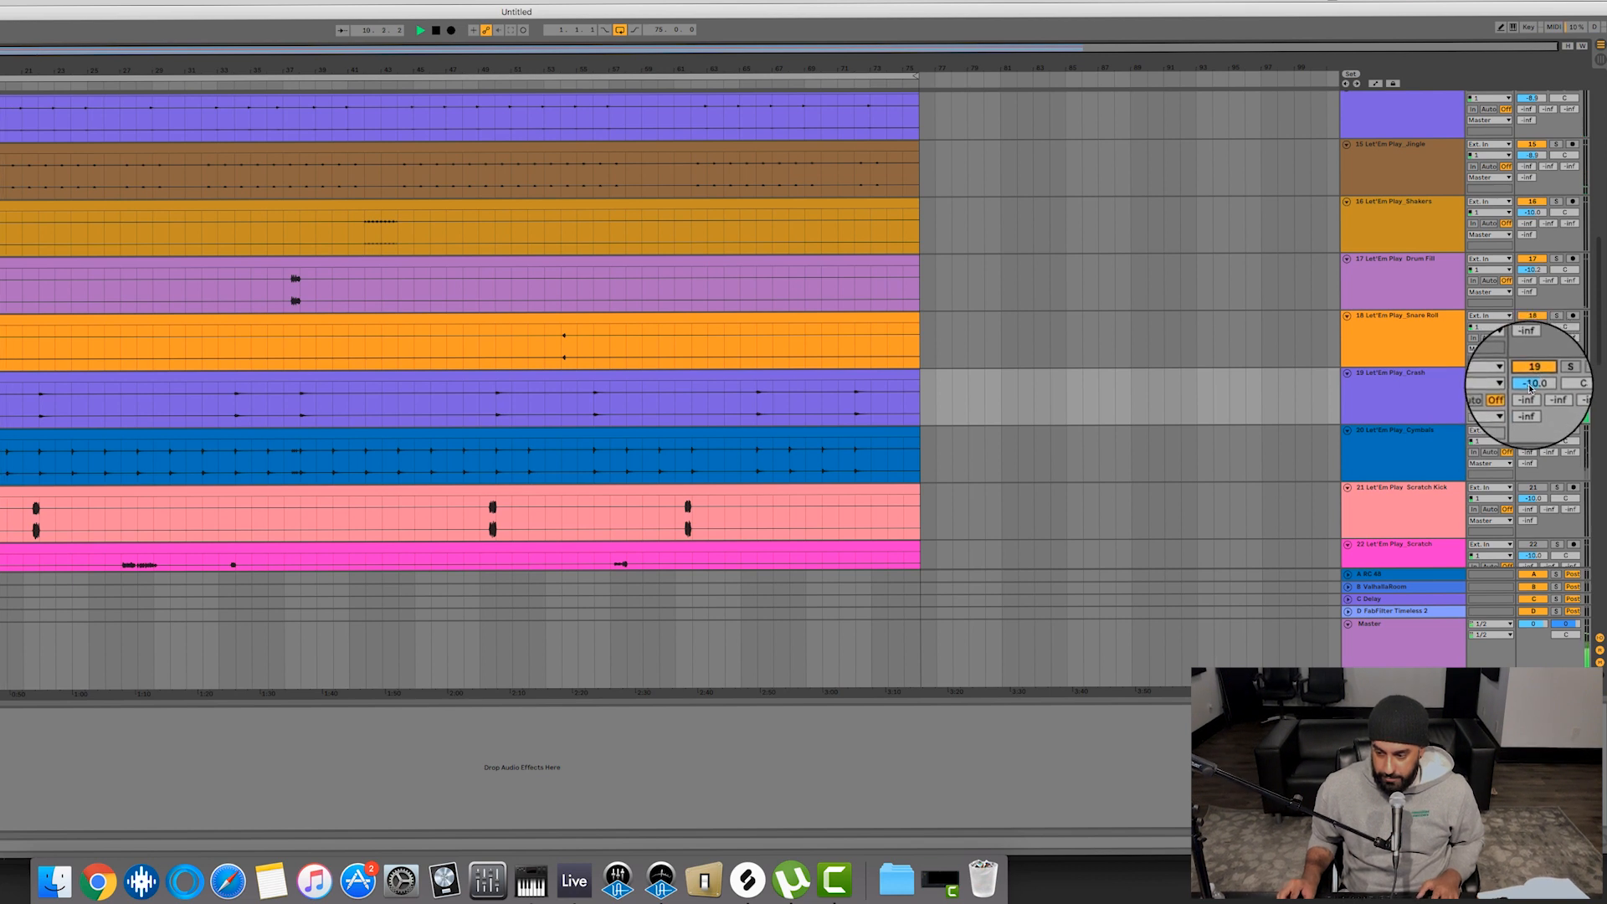
{"action": "left_click", "coordinate": [1533, 431]}
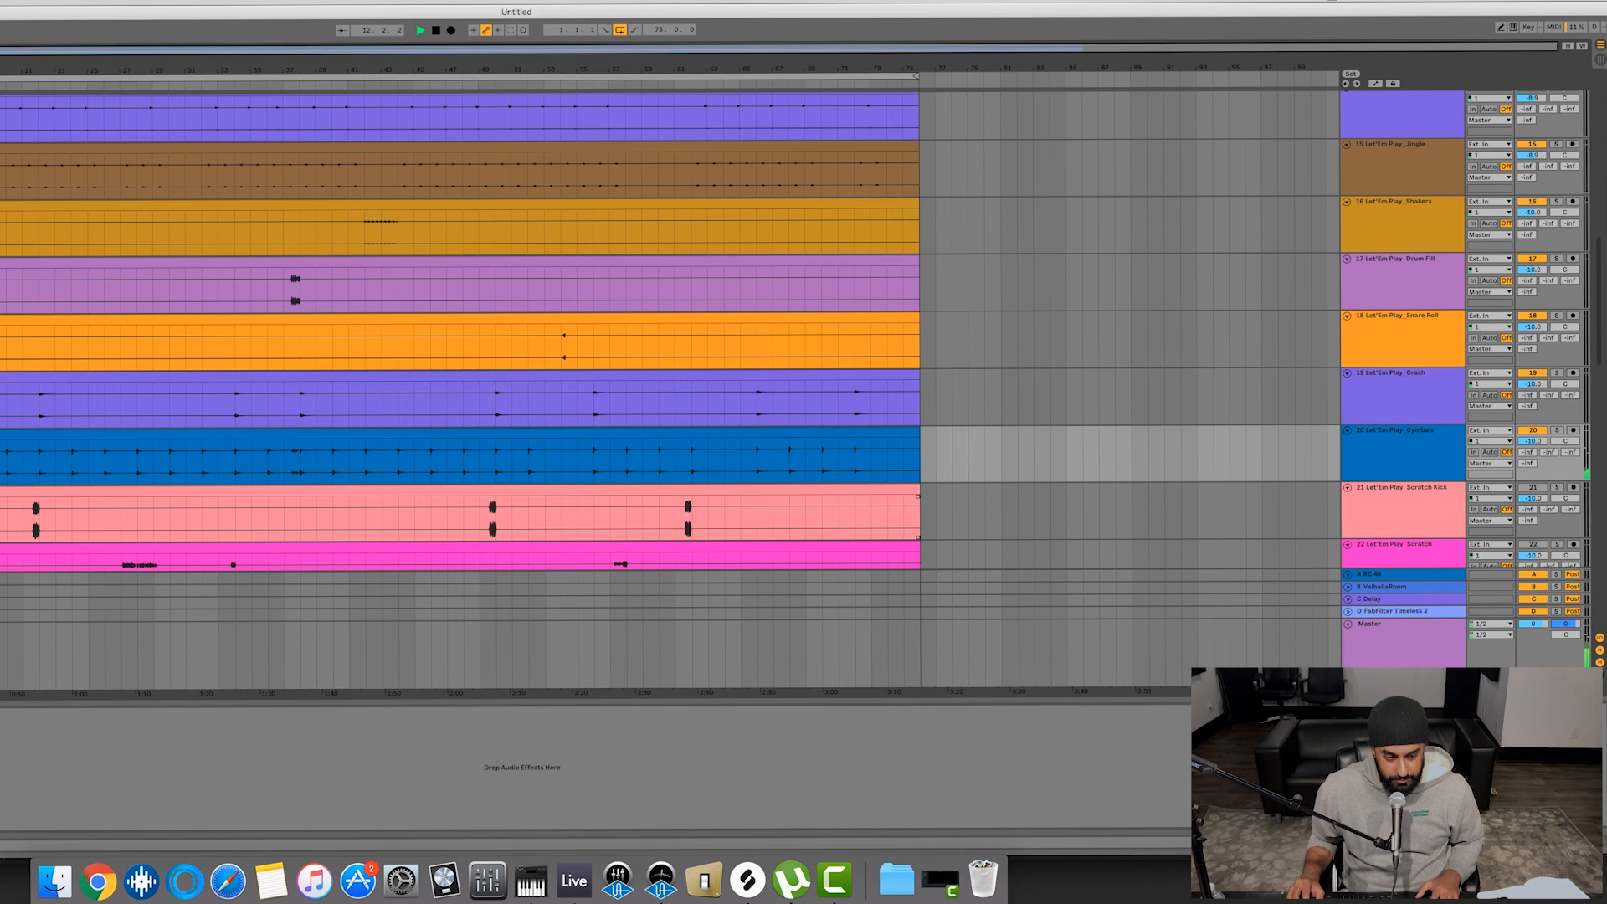
{"action": "left_click", "coordinate": [1129, 511]}
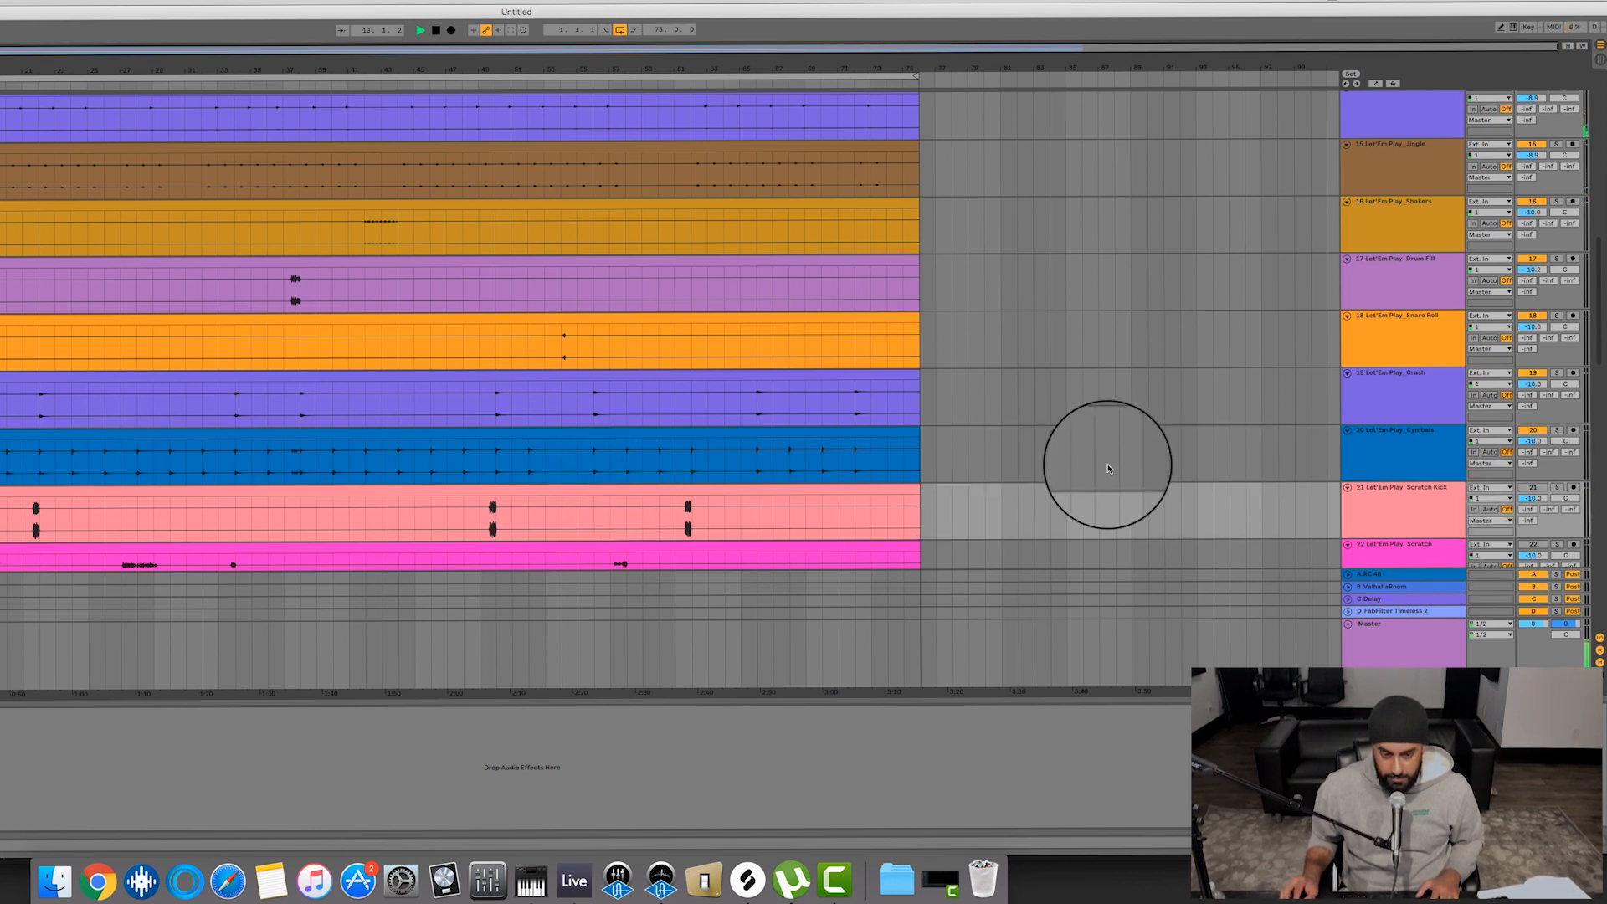
{"action": "left_click", "coordinate": [1418, 405]}
{"action": "left_click", "coordinate": [1433, 447], "text": "shift"}
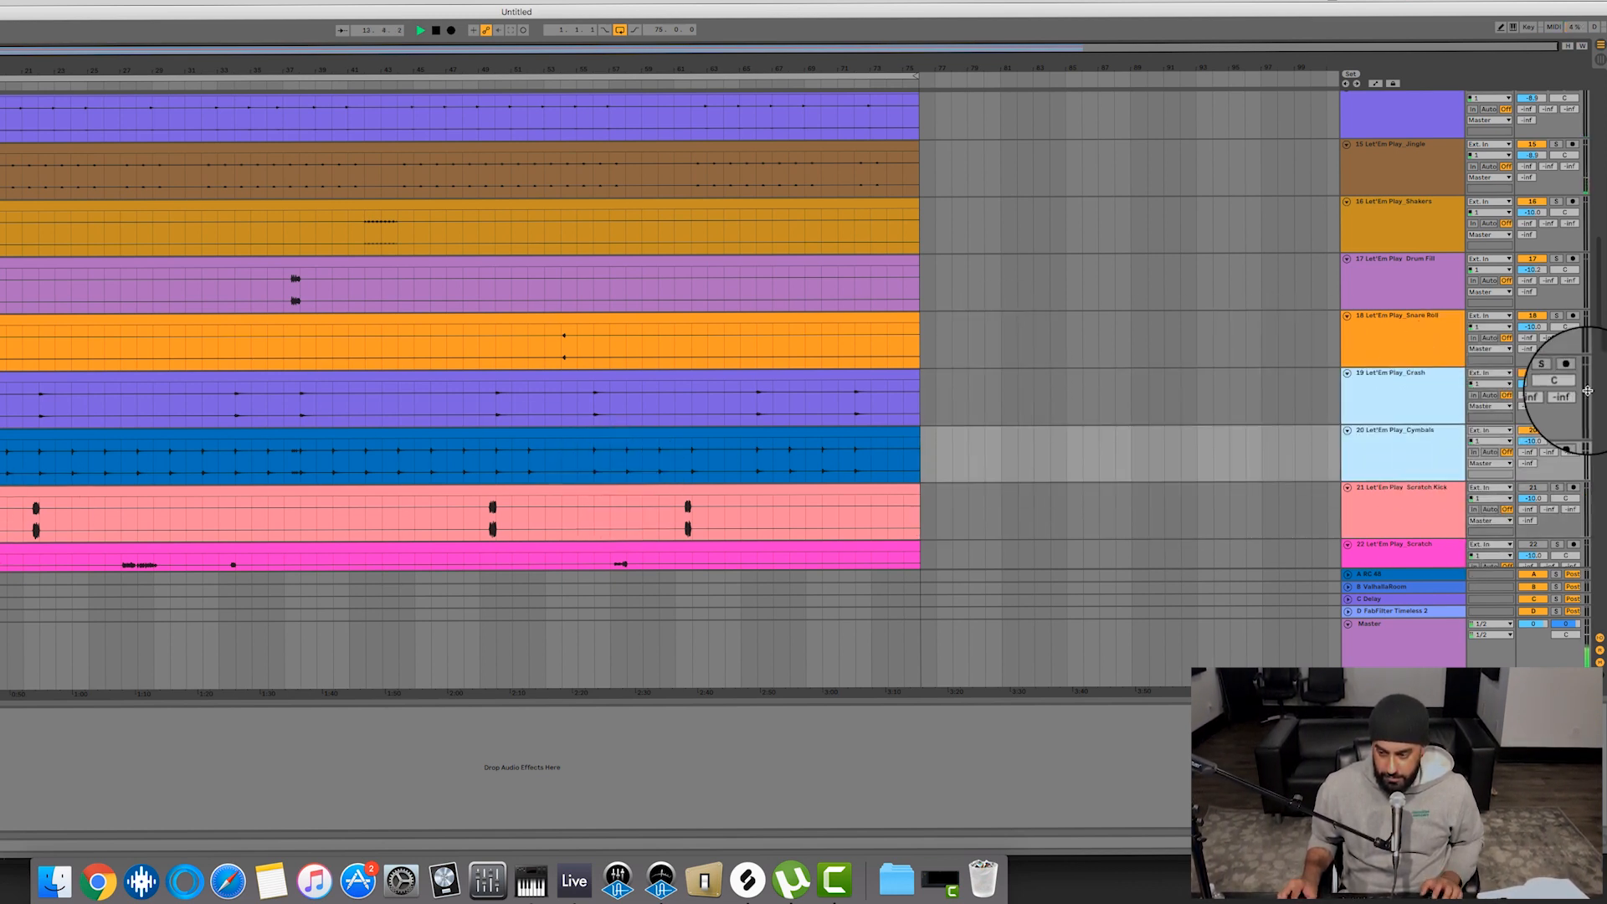
{"action": "left_click_drag", "start_coordinate": [1532, 384], "coordinate": [1532, 387]}
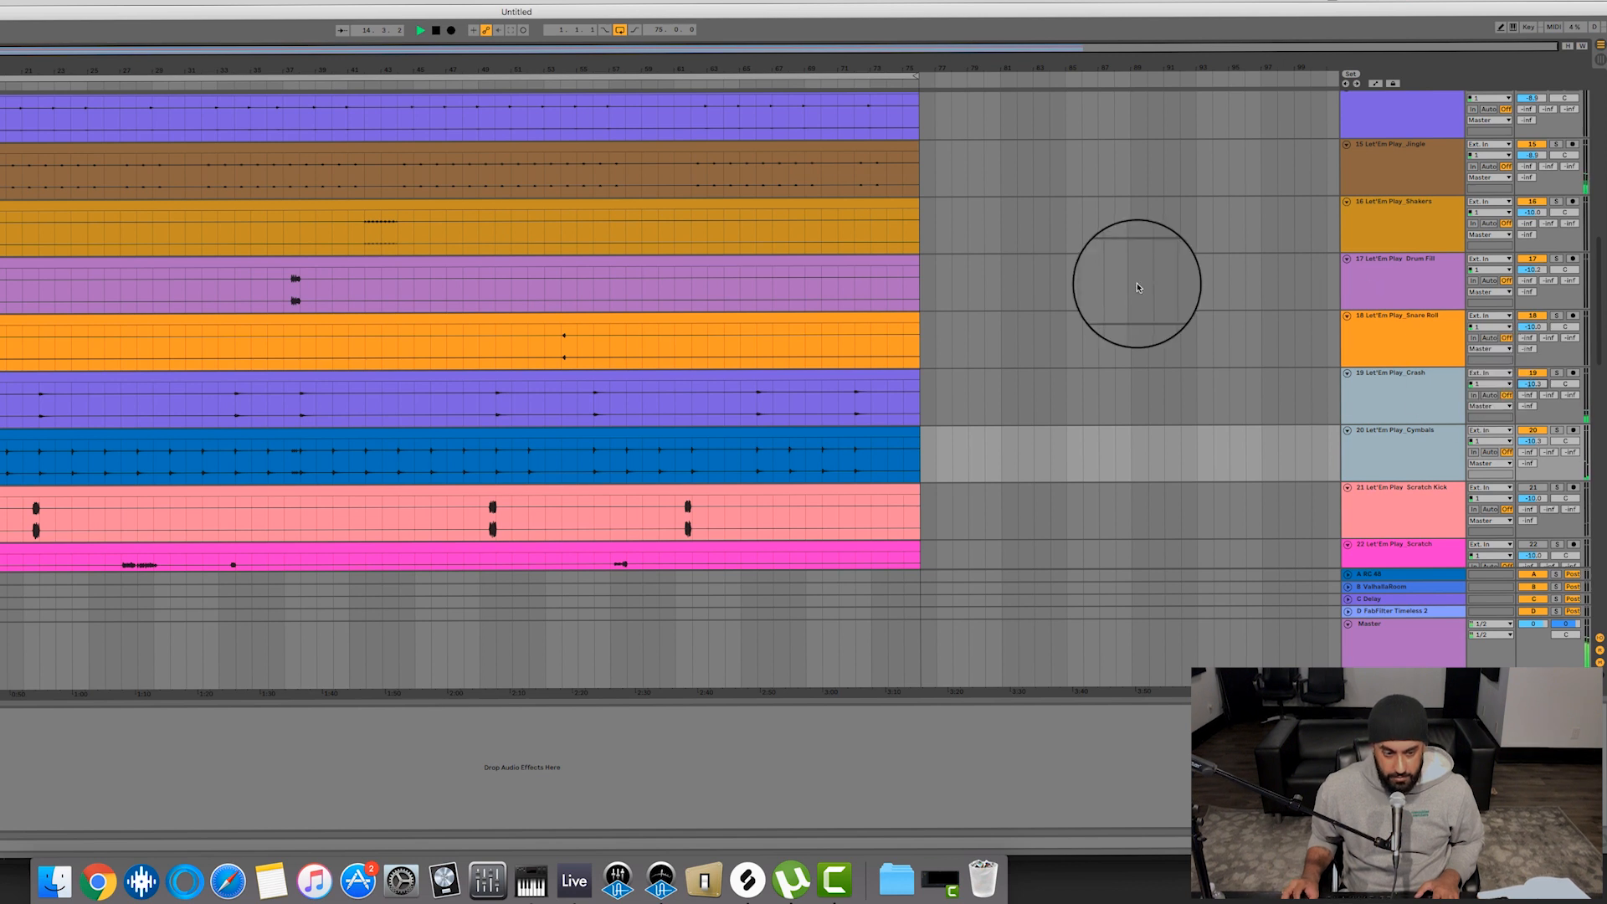
- Select the Hi Hat 1 and Hi Hat 2 tracks, then set the Current reference track's volume to -7.9 dB and solo it to compare
{"action": "scroll", "coordinate": [1137, 287], "scroll_direction": "up", "scroll_amount": 3}
{"action": "scroll", "coordinate": [291, 287], "scroll_direction": "up", "scroll_amount": 3}
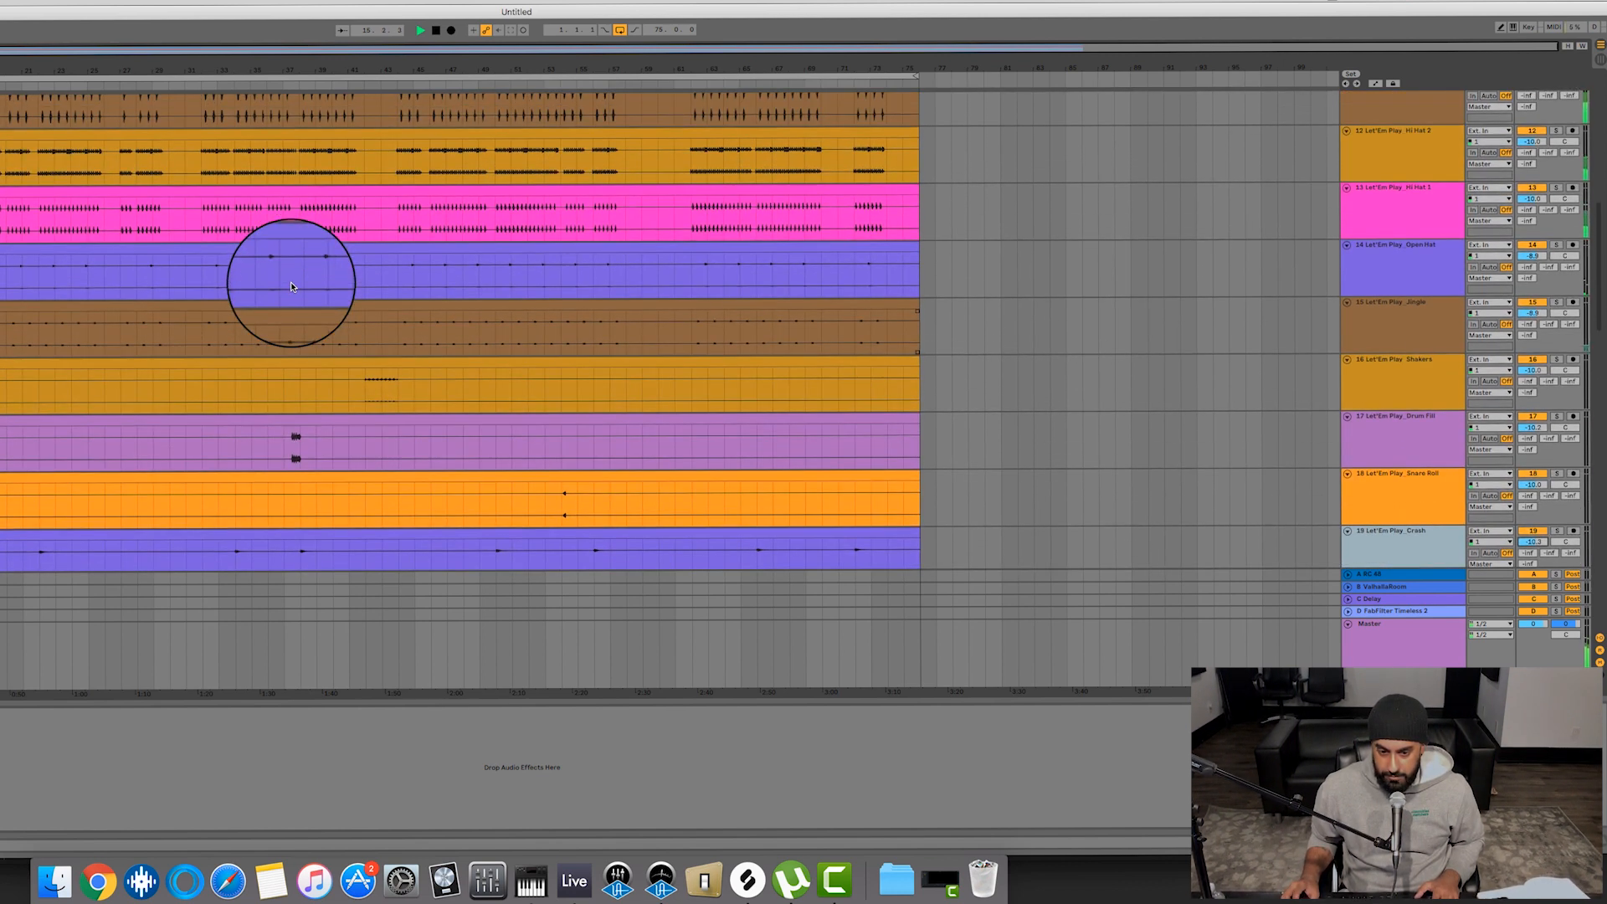
{"action": "left_click", "coordinate": [1402, 159]}
{"action": "left_click", "coordinate": [1406, 202], "text": "shift"}
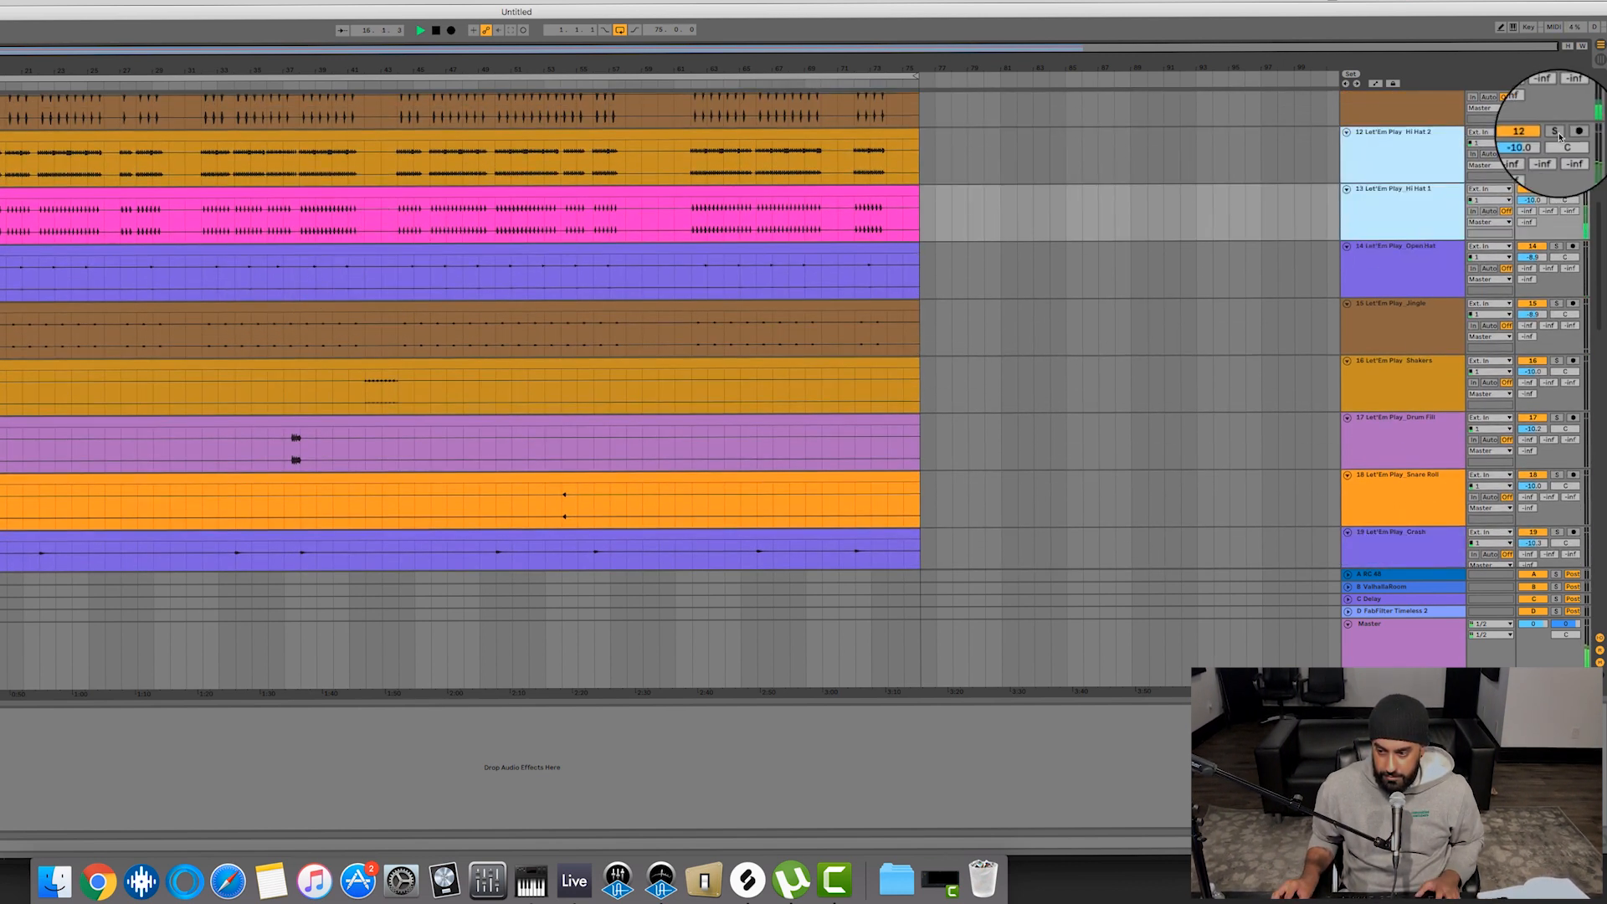
{"action": "scroll", "coordinate": [1380, 188], "scroll_direction": "up", "scroll_amount": 5}
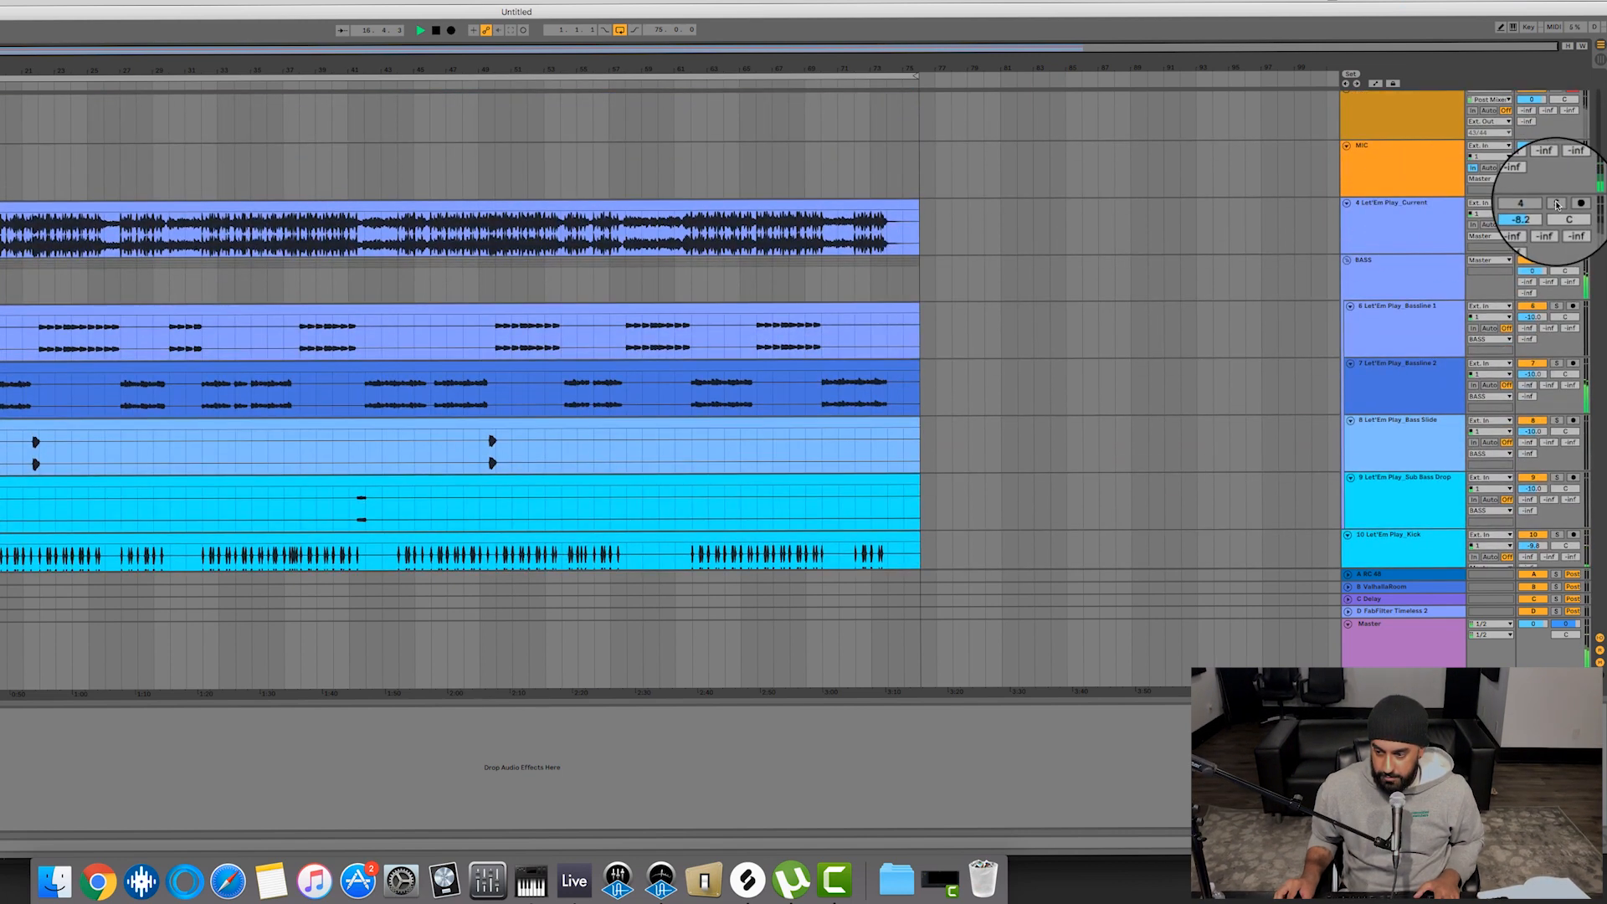
{"action": "left_click_drag", "start_coordinate": [1539, 214], "coordinate": [1539, 211]}
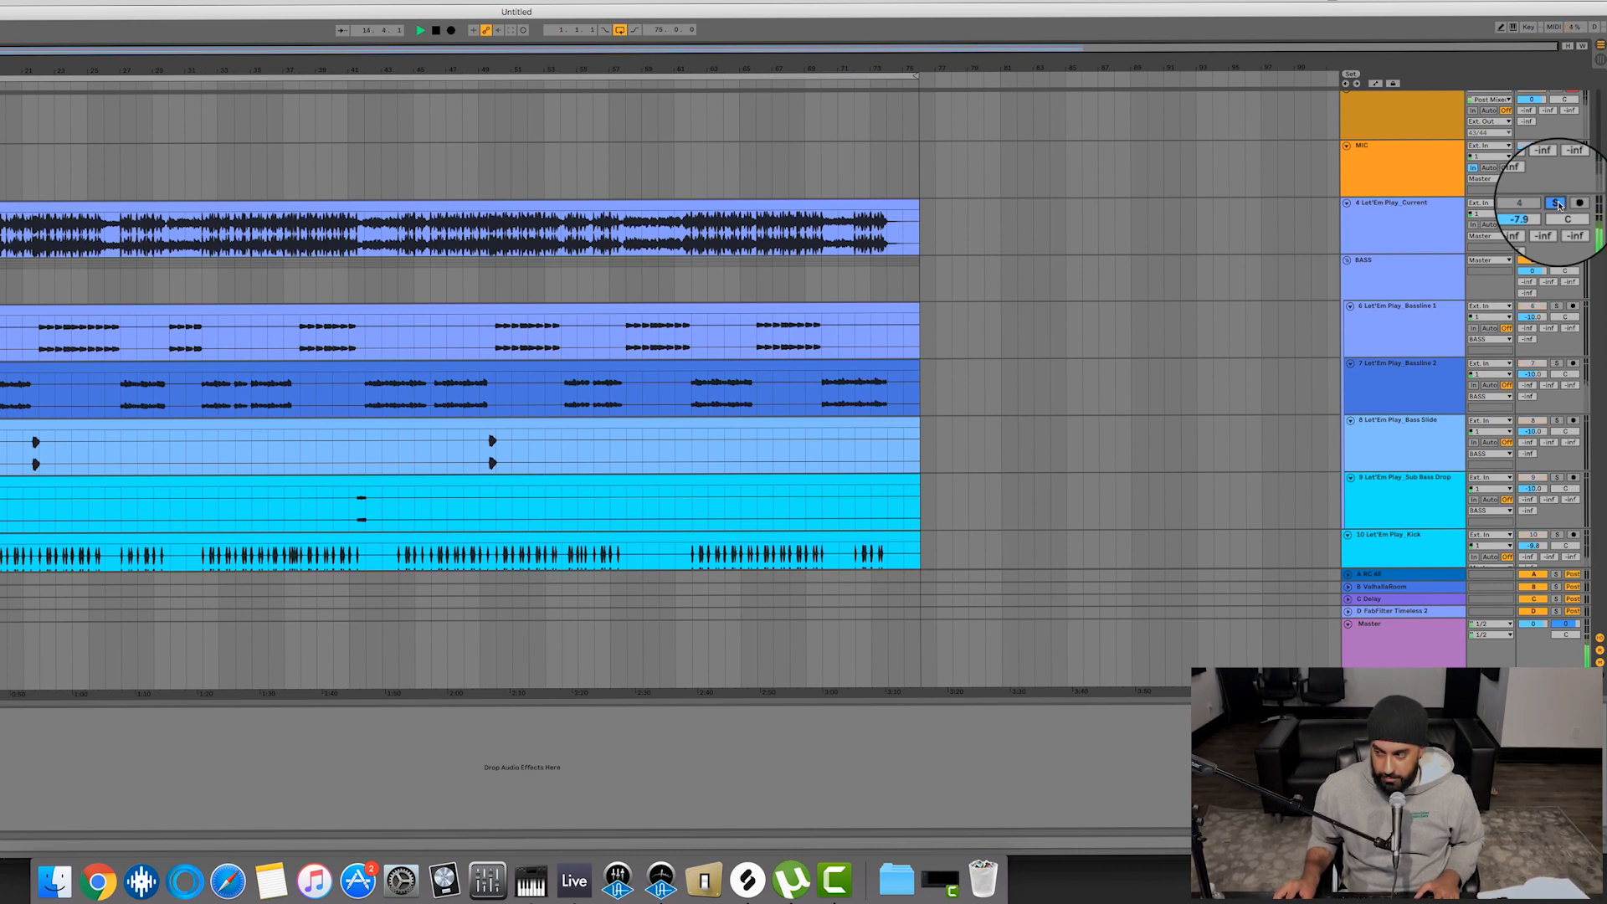
- Search the plug-ins for dbx, add UAD dbx 160 to the Snare track after its EQ Eight and play from bar 10
{"action": "scroll", "coordinate": [1380, 256], "scroll_direction": "down", "scroll_amount": 5}
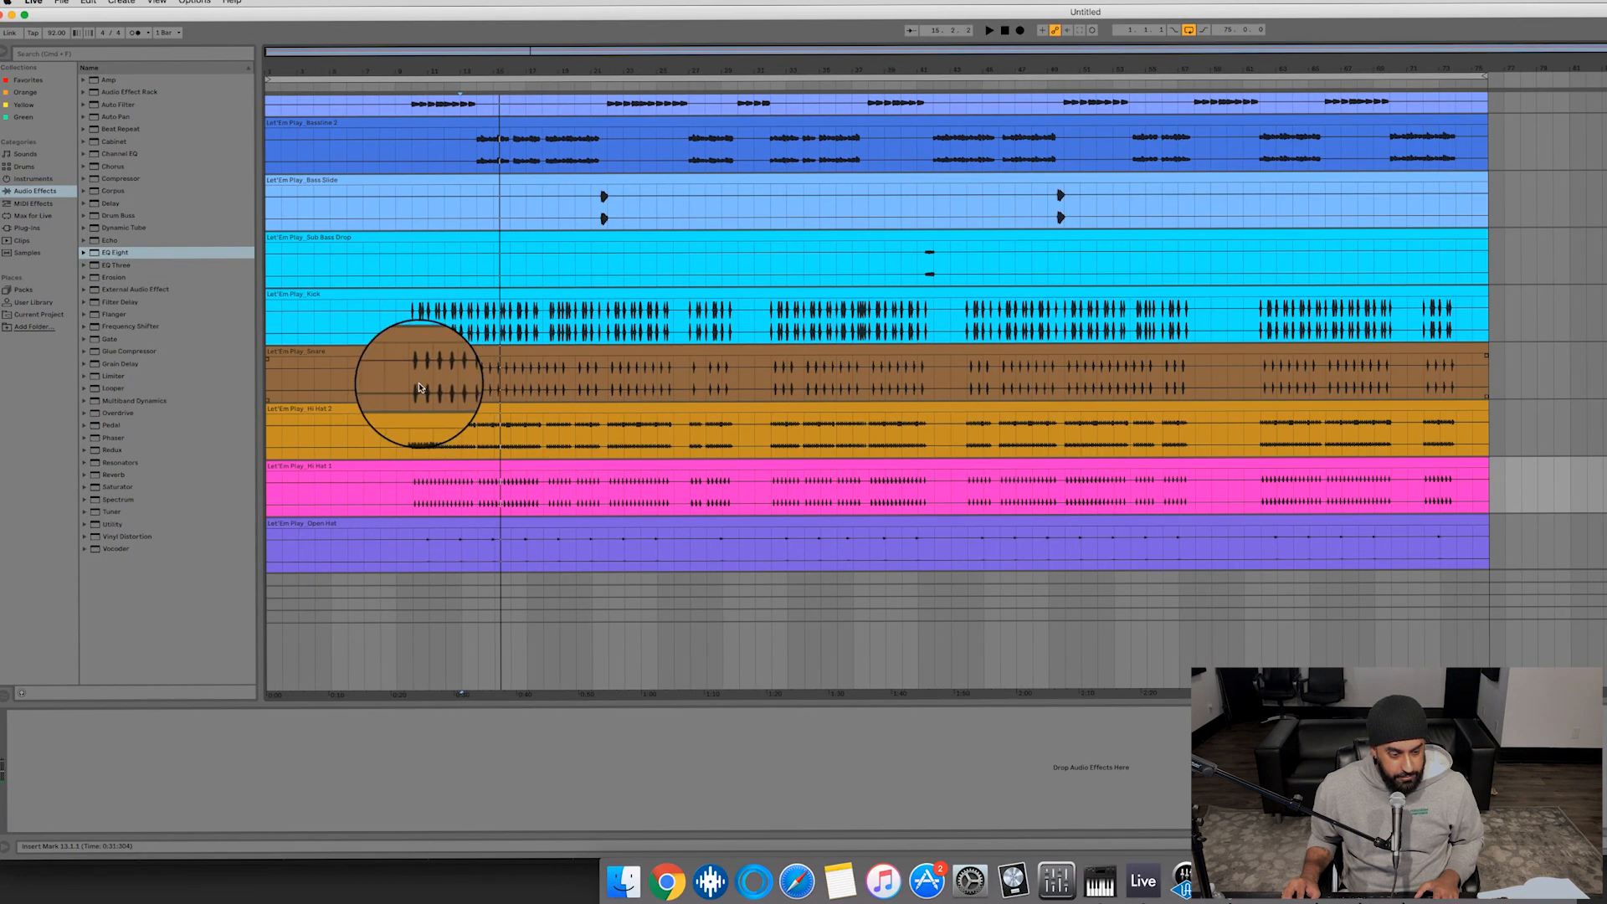
{"action": "left_click", "coordinate": [418, 385]}
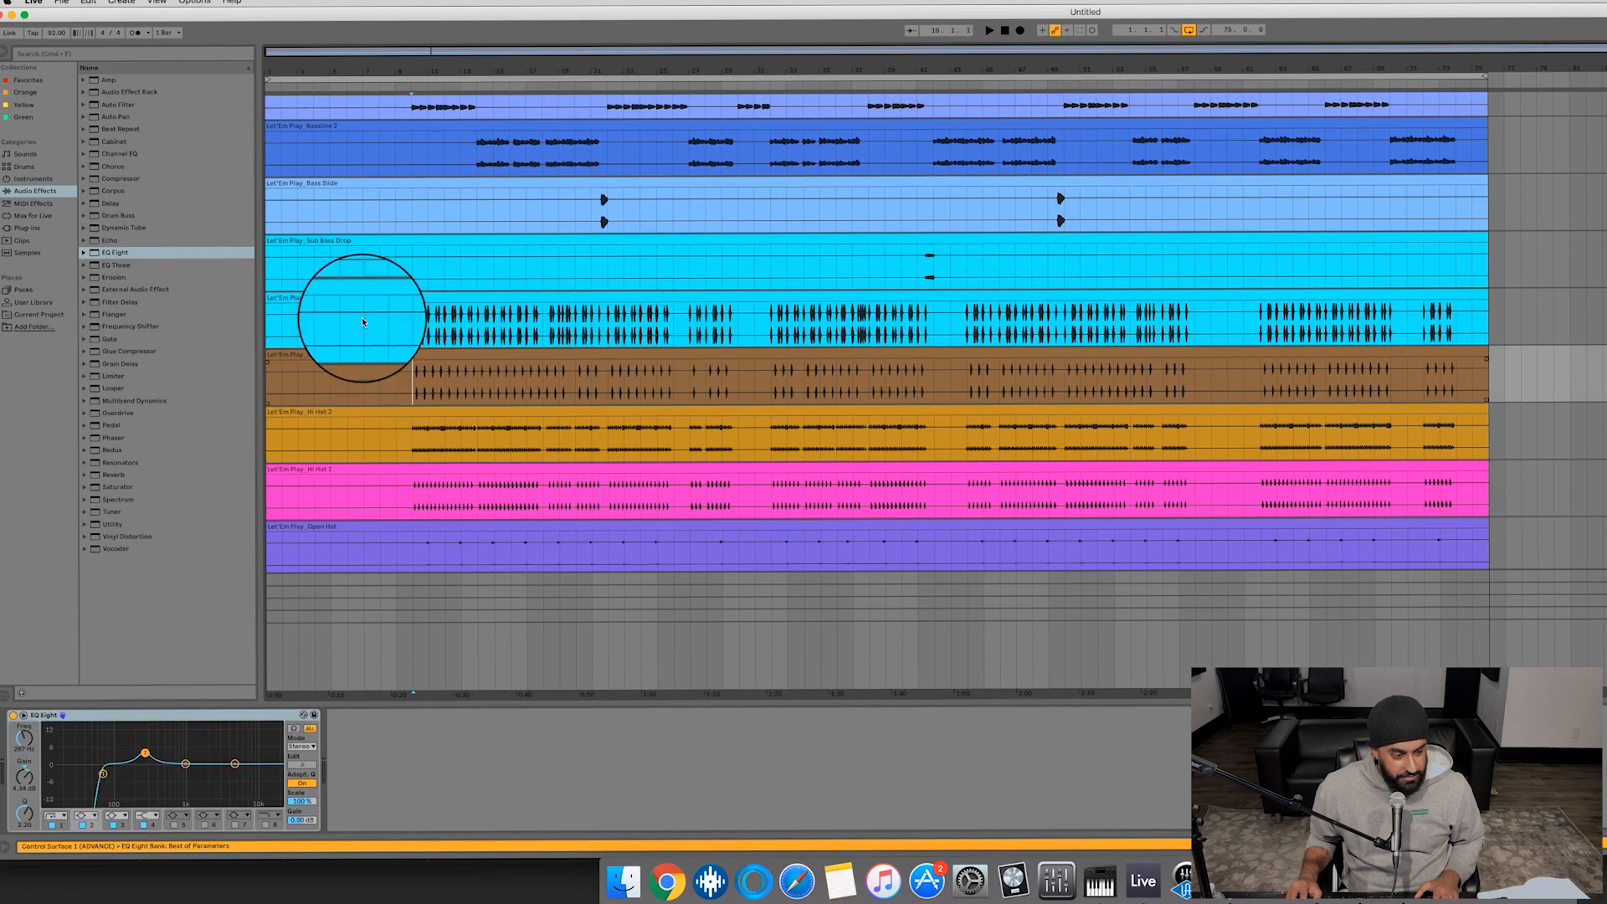
{"action": "left_click", "coordinate": [34, 228]}
{"action": "type", "text": "dbx"}
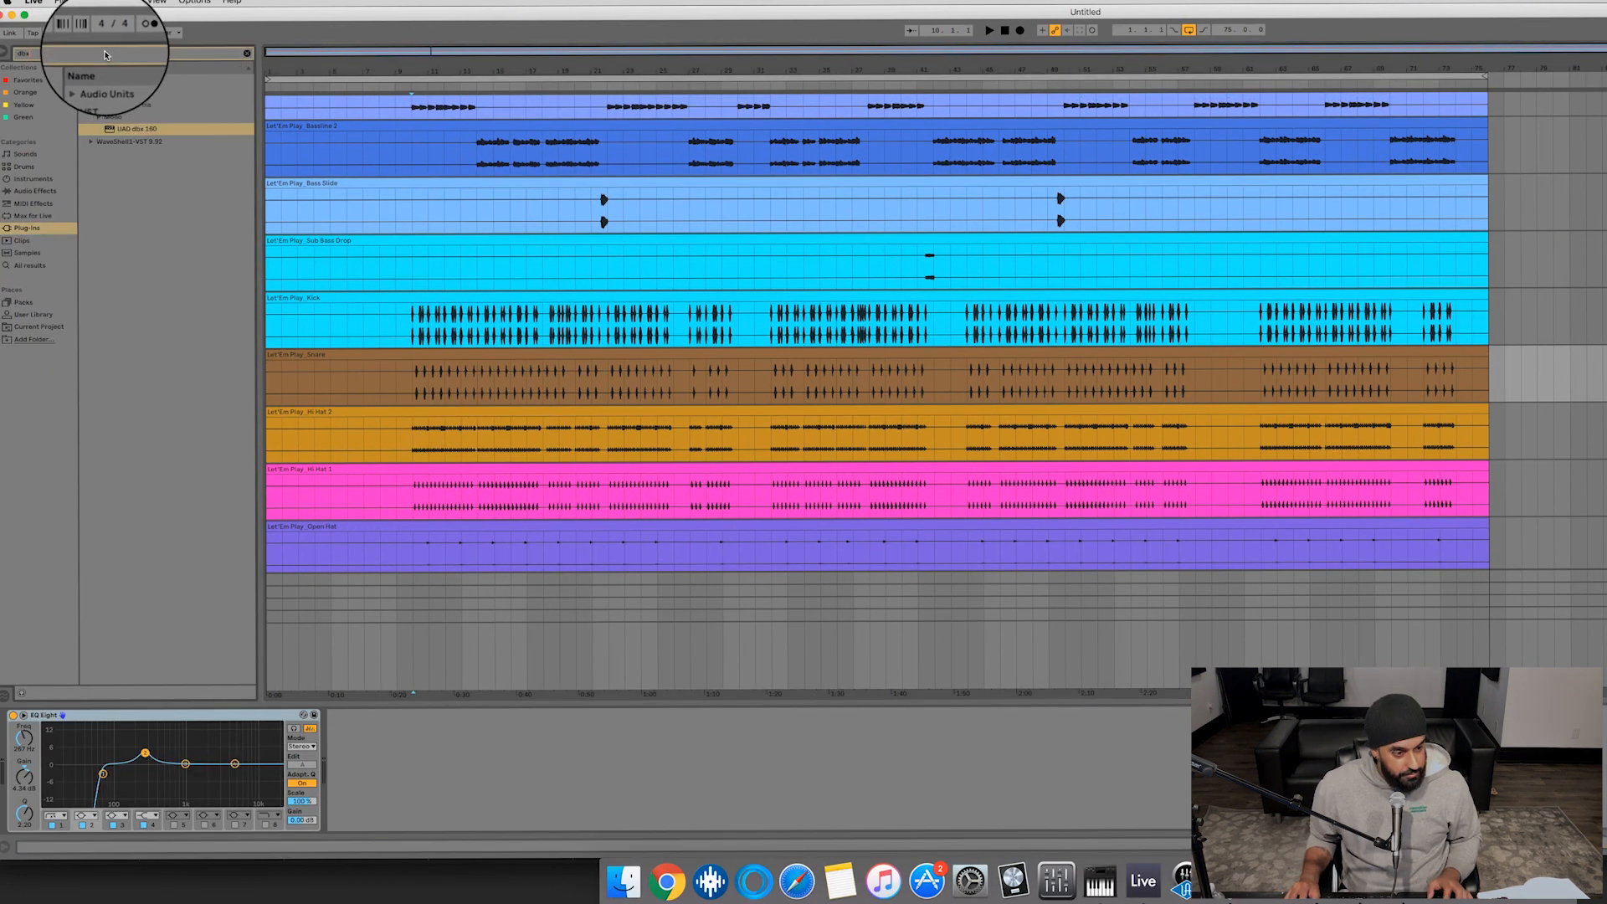
{"action": "left_click_drag", "start_coordinate": [144, 129], "coordinate": [435, 372]}
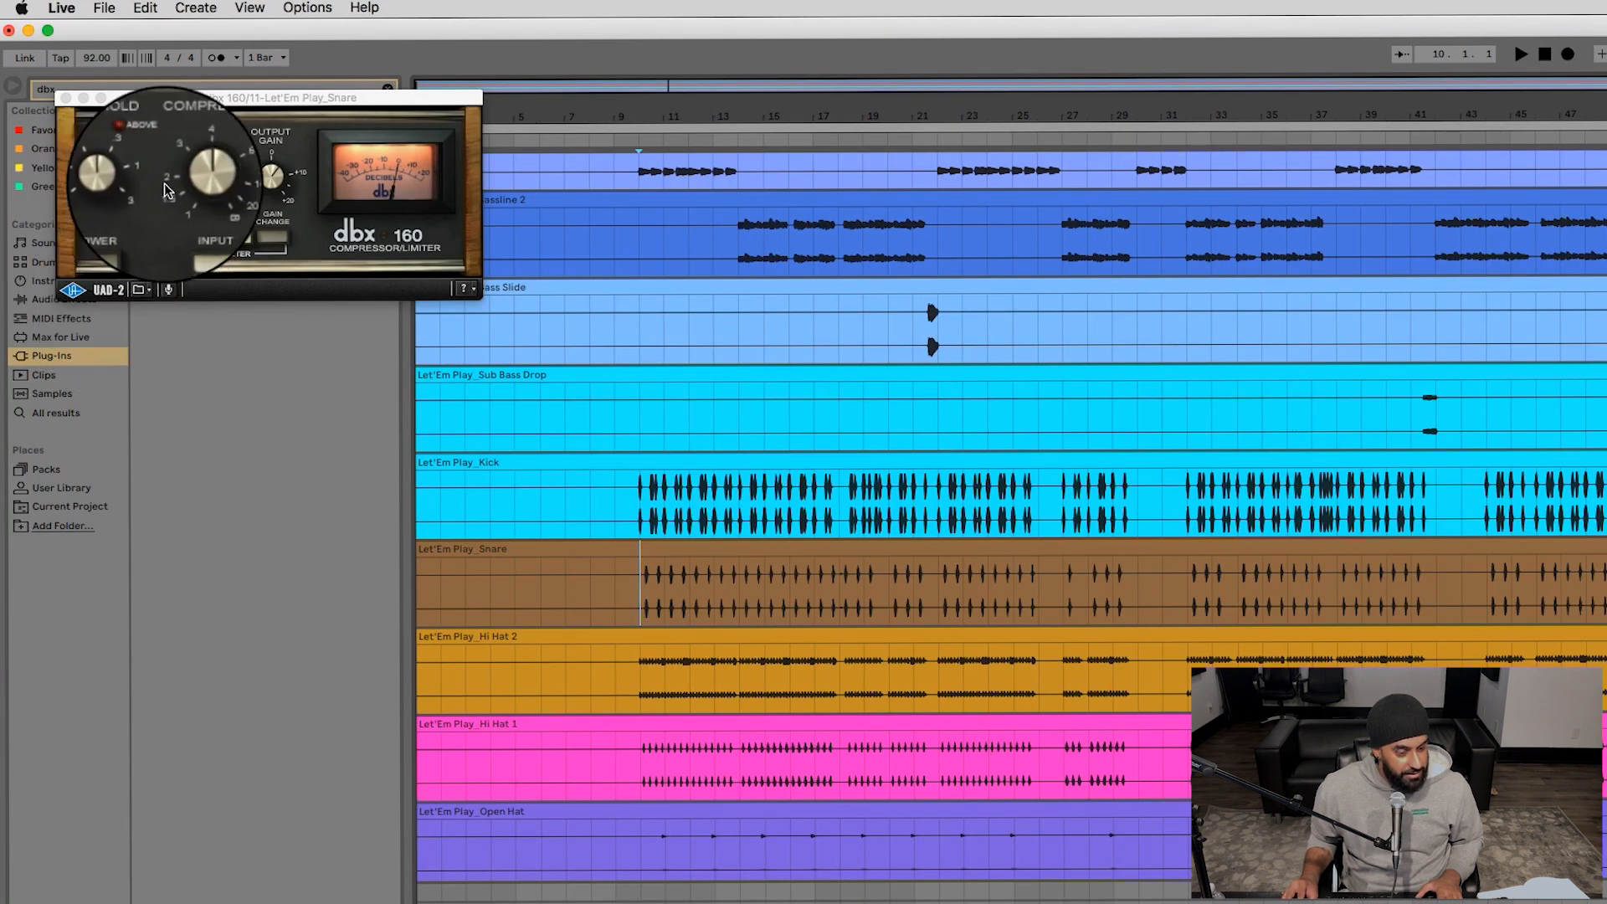
{"action": "key", "text": "space"}
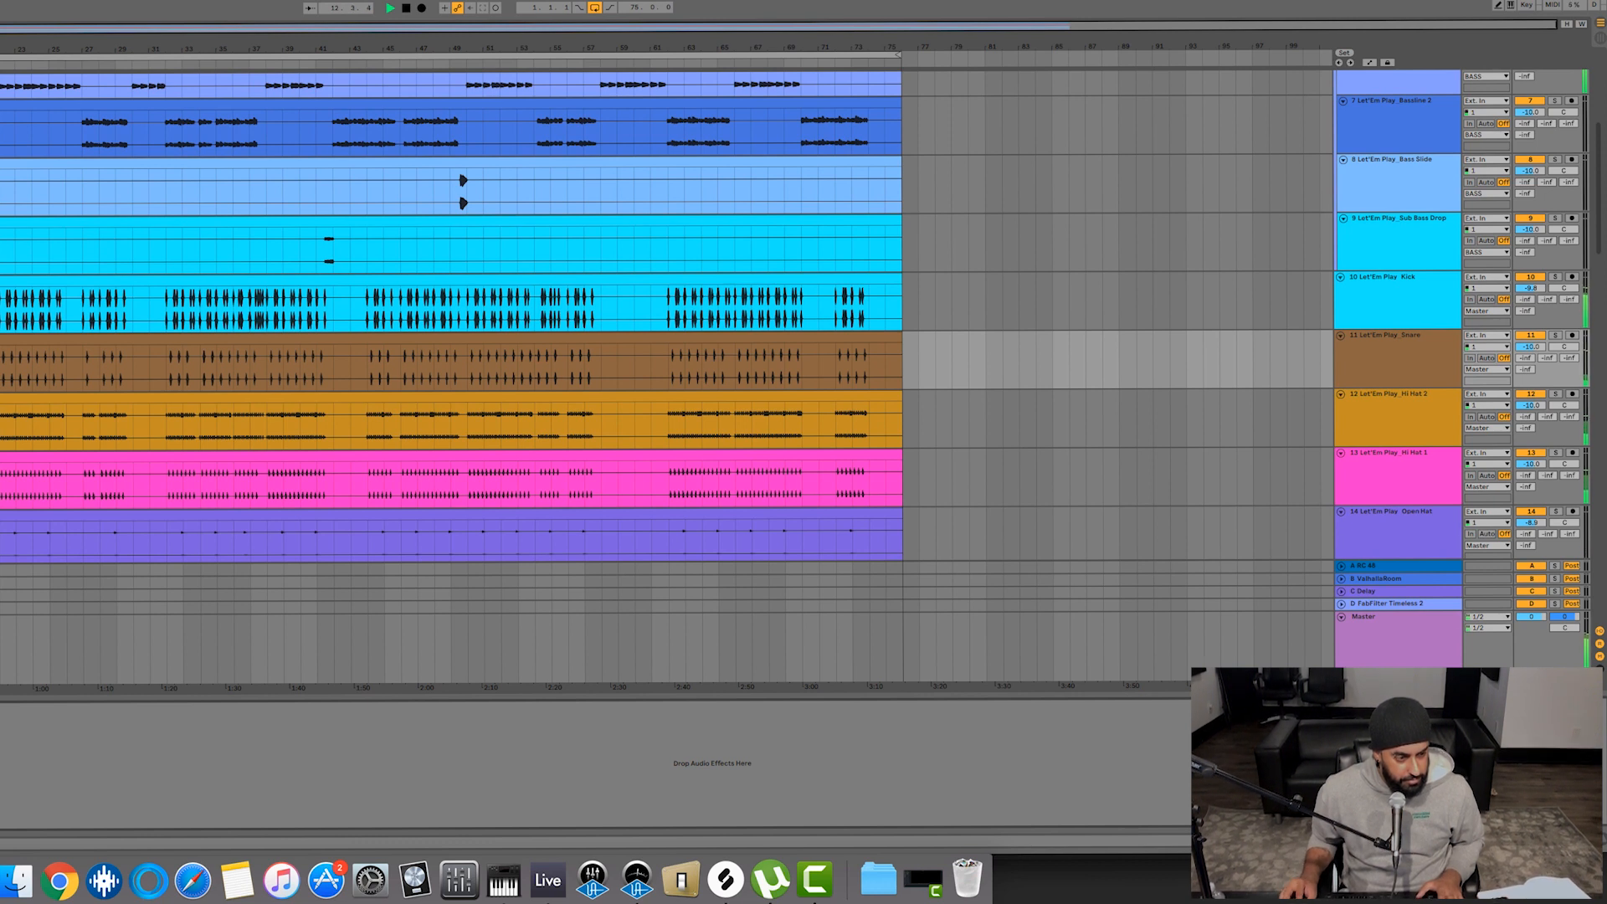
- Activate the Scratch Kick track, play from bar 21, set its volume to -9.8 dB and compare the mix with the soloed Current reference
{"action": "scroll", "coordinate": [623, 376], "scroll_direction": "down", "scroll_amount": 10}
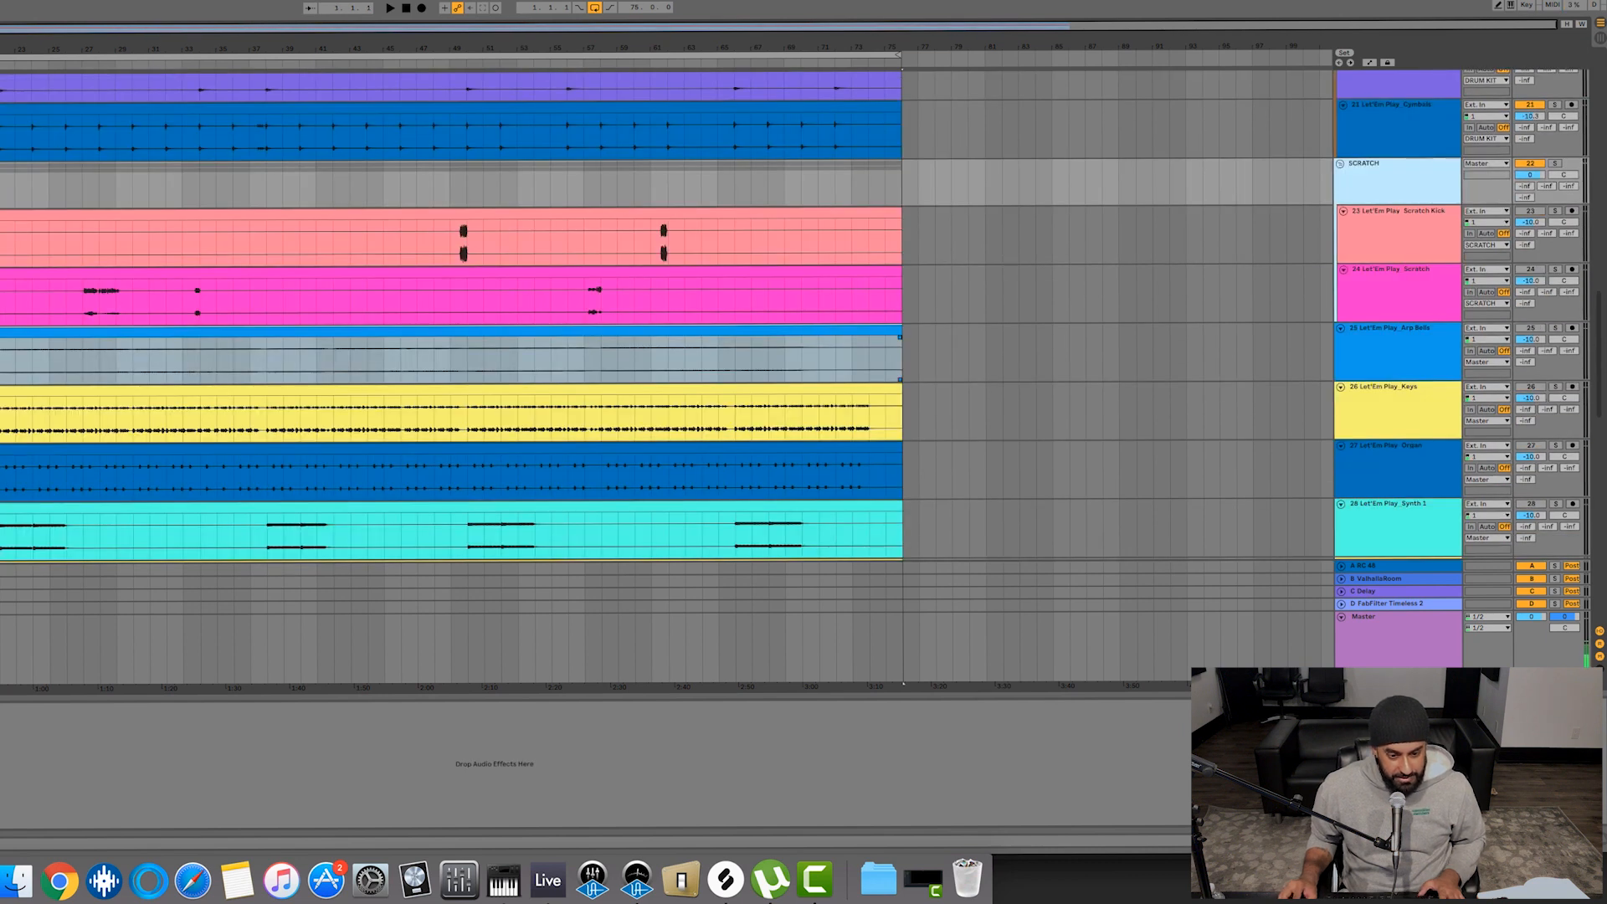
{"action": "left_click", "coordinate": [832, 300]}
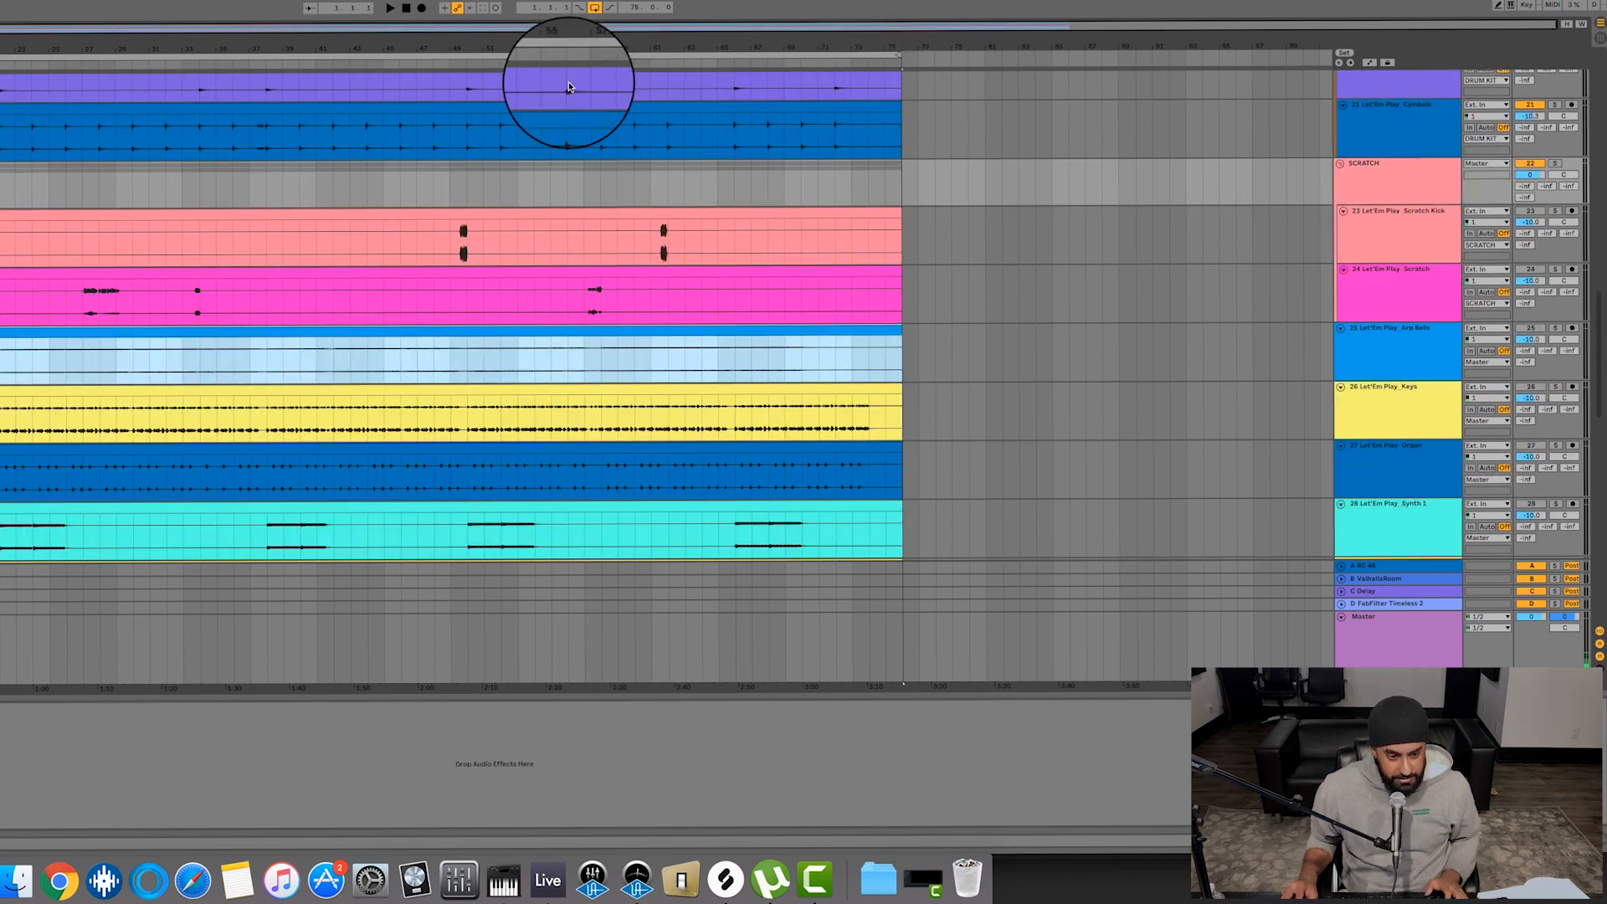
{"action": "left_click", "coordinate": [3, 244]}
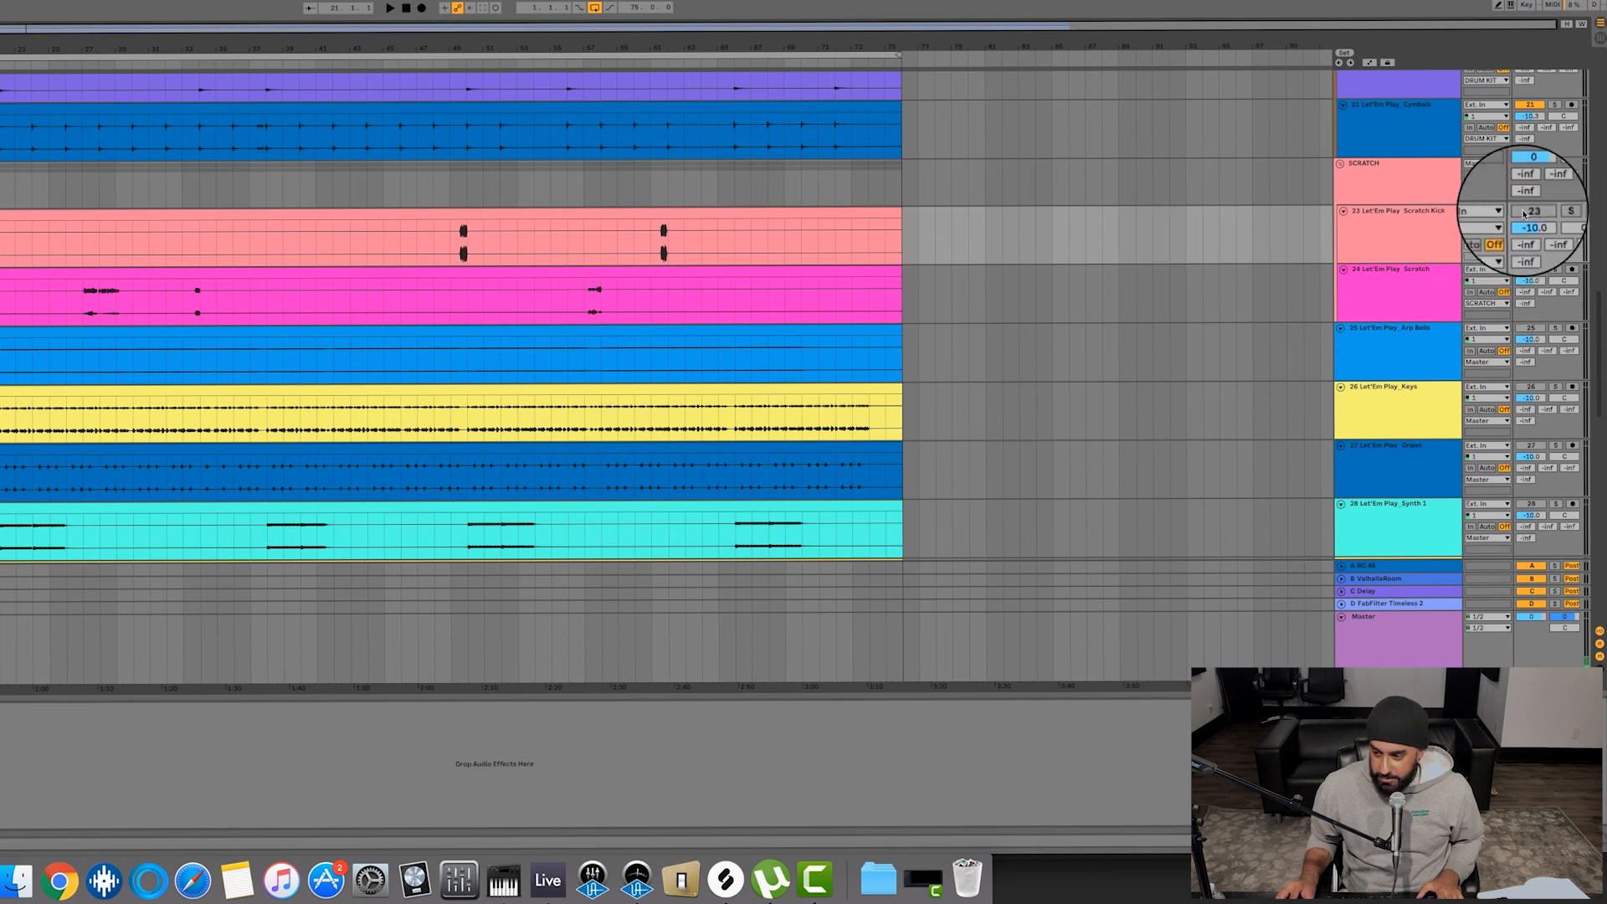
{"action": "key", "text": "space"}
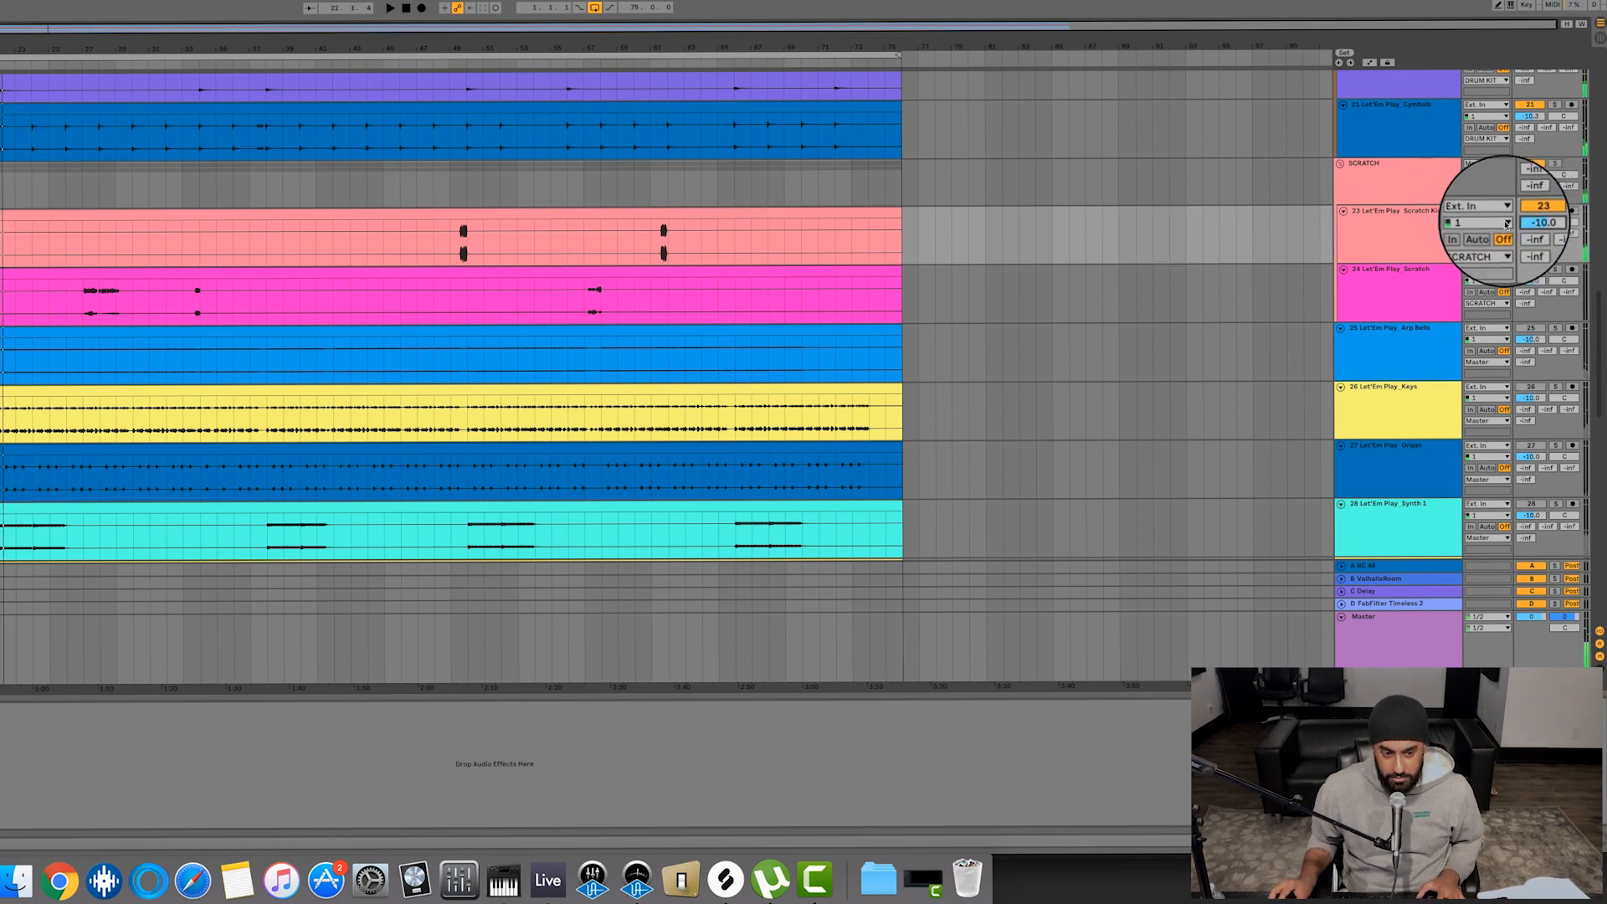
{"action": "left_click_drag", "start_coordinate": [1538, 223], "coordinate": [1538, 219]}
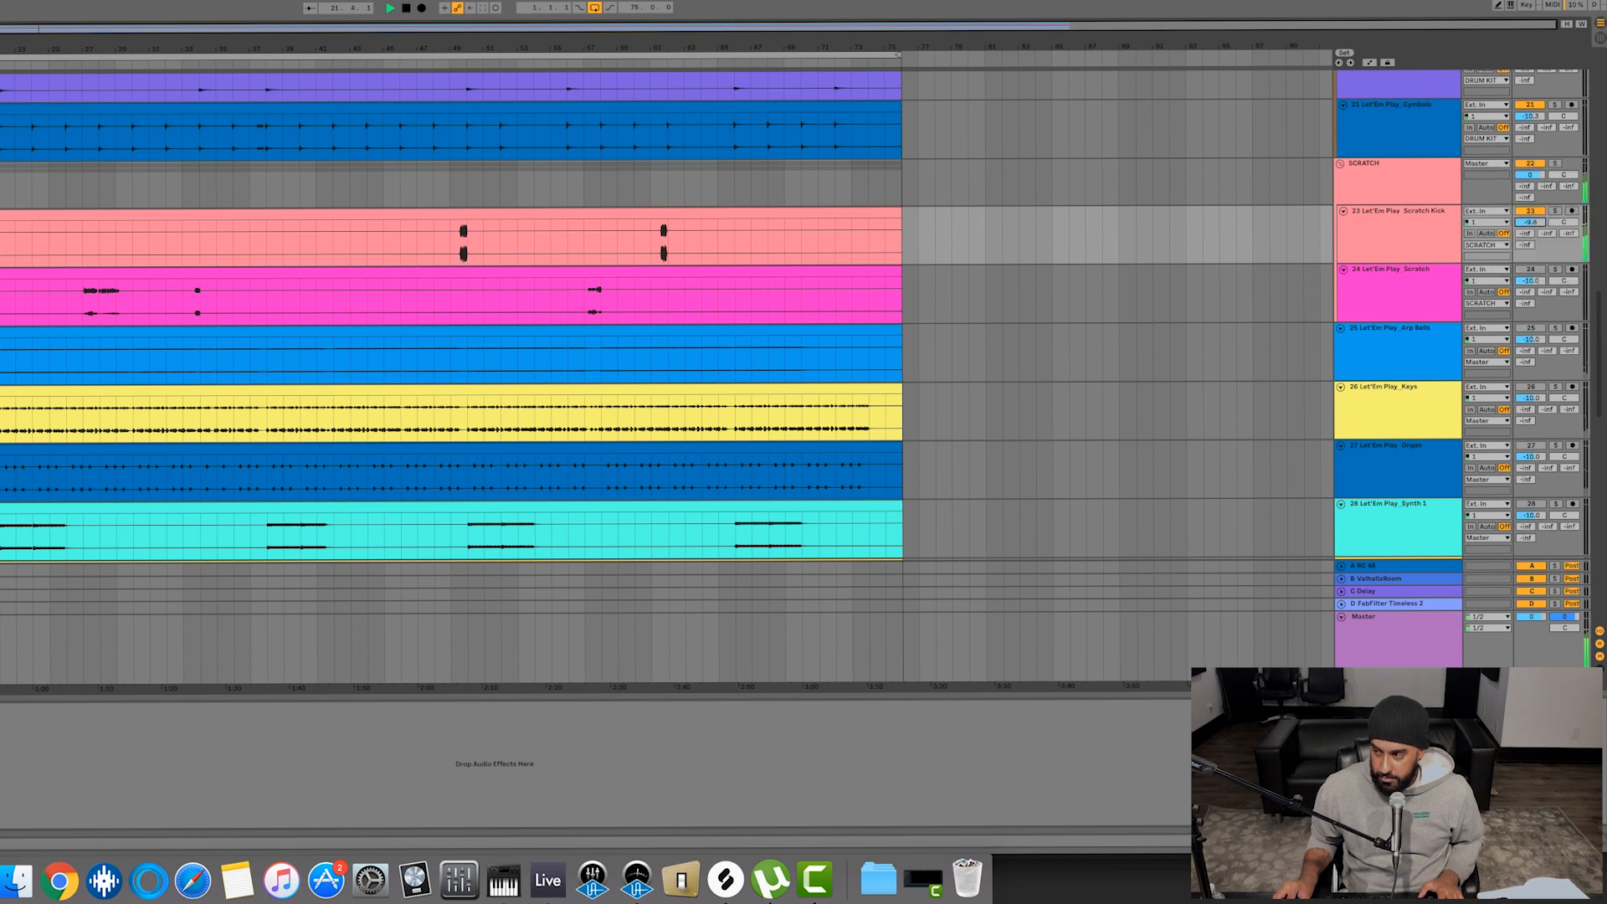
{"action": "scroll", "coordinate": [1155, 168], "scroll_direction": "up", "scroll_amount": 10}
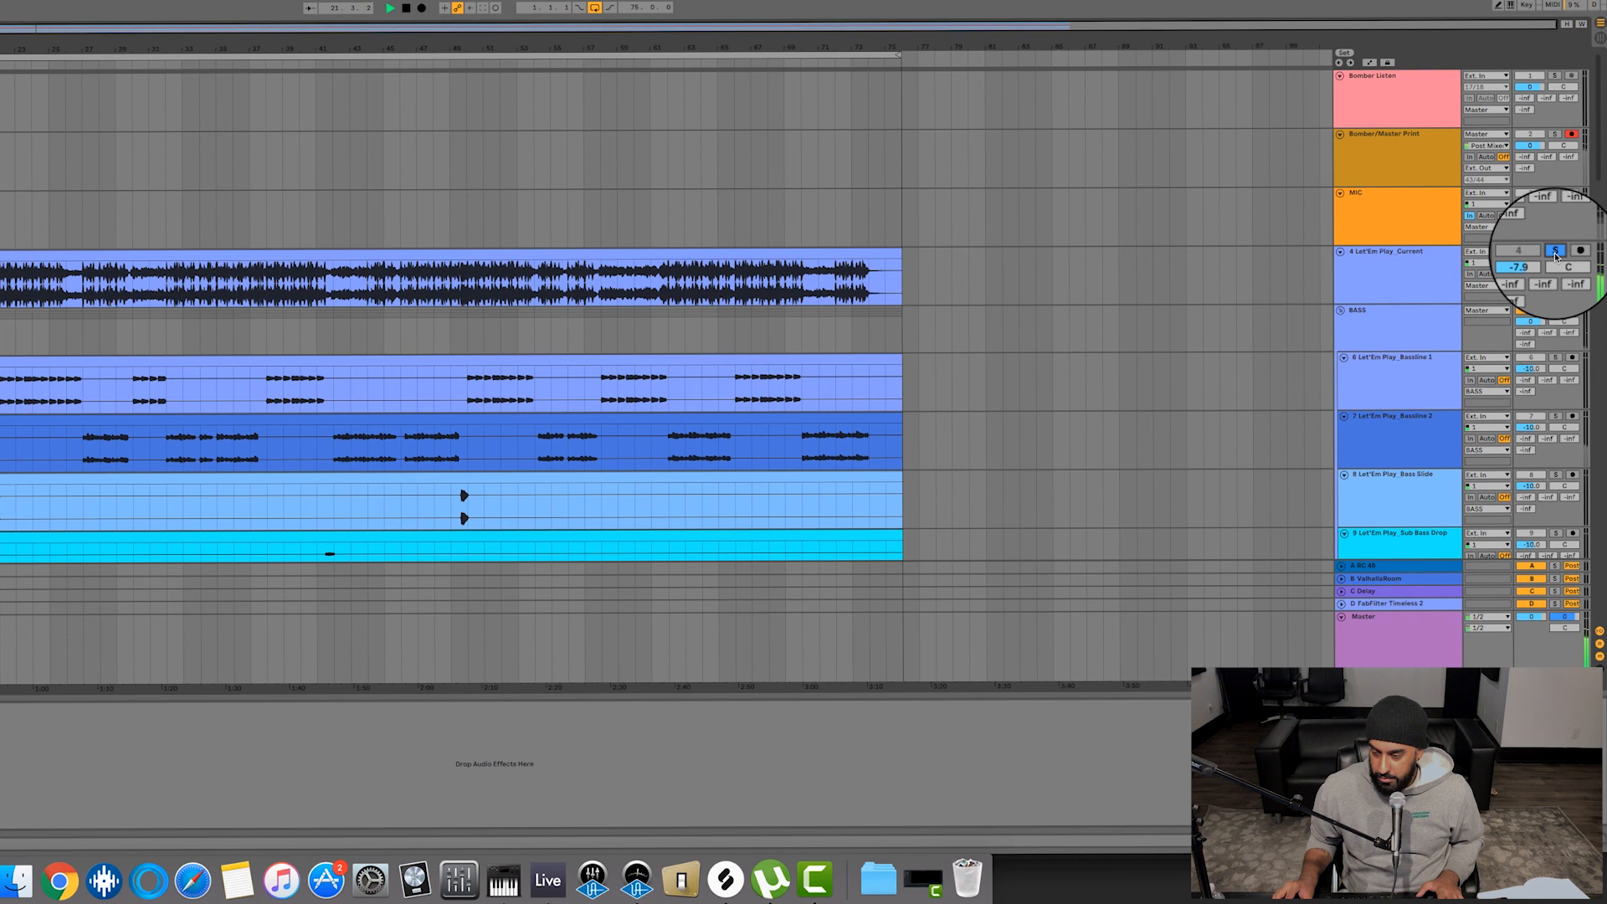
{"action": "scroll", "coordinate": [1555, 255], "scroll_direction": "down", "scroll_amount": 5}
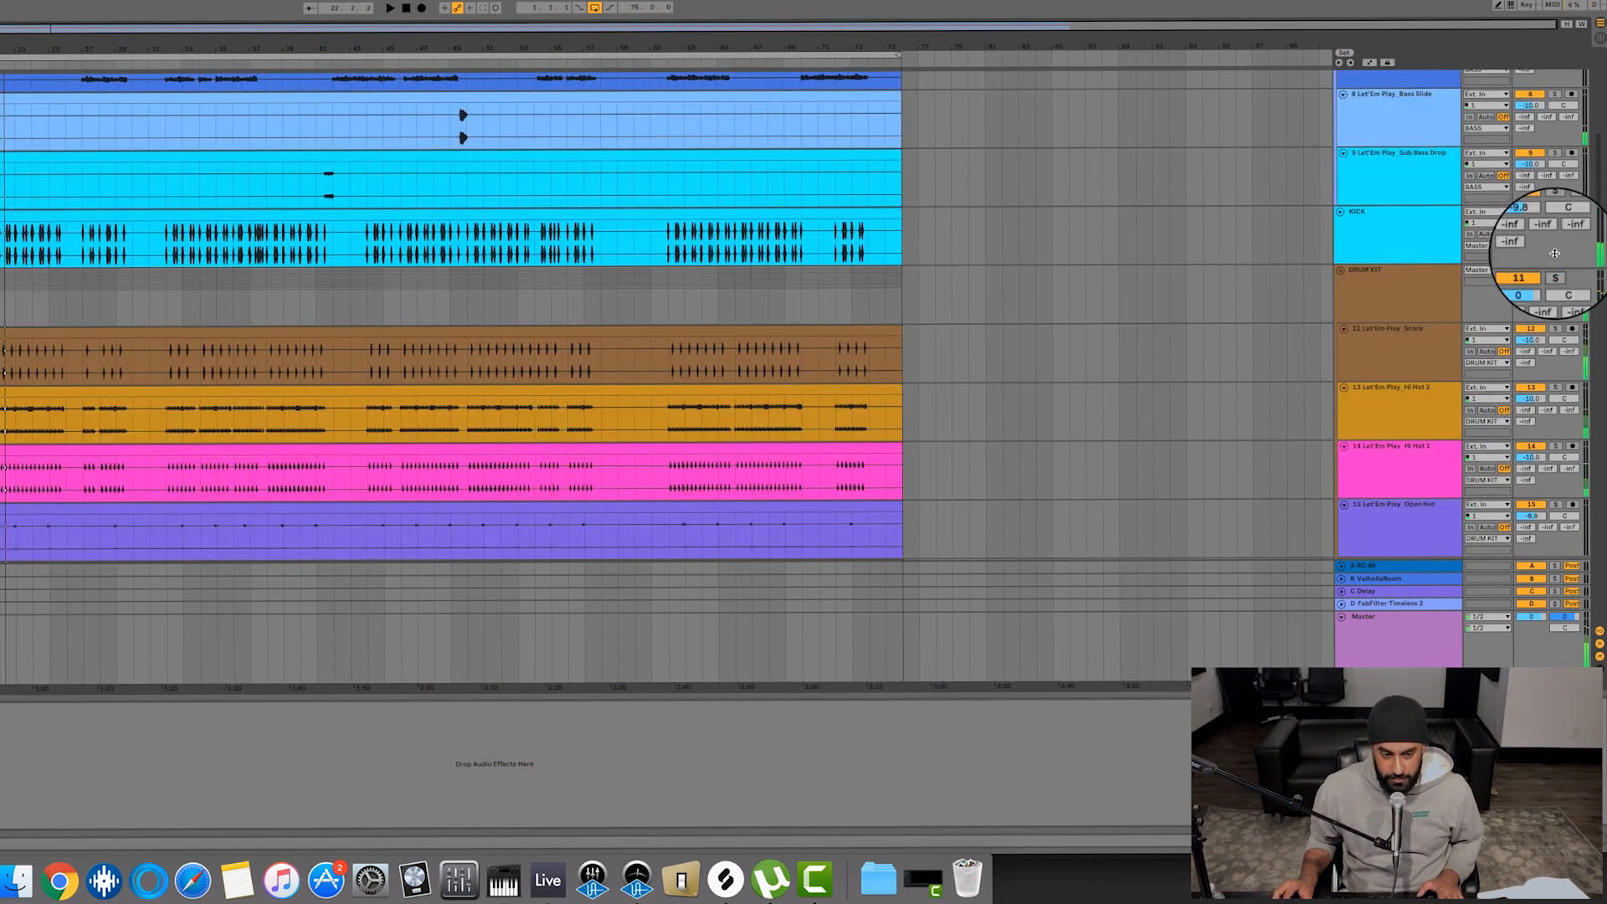
- Activate the Scratch track, play from its scratch at bar 27, compare against the soloed Current reference and stop playback
{"action": "scroll", "coordinate": [756, 306], "scroll_direction": "down", "scroll_amount": 5}
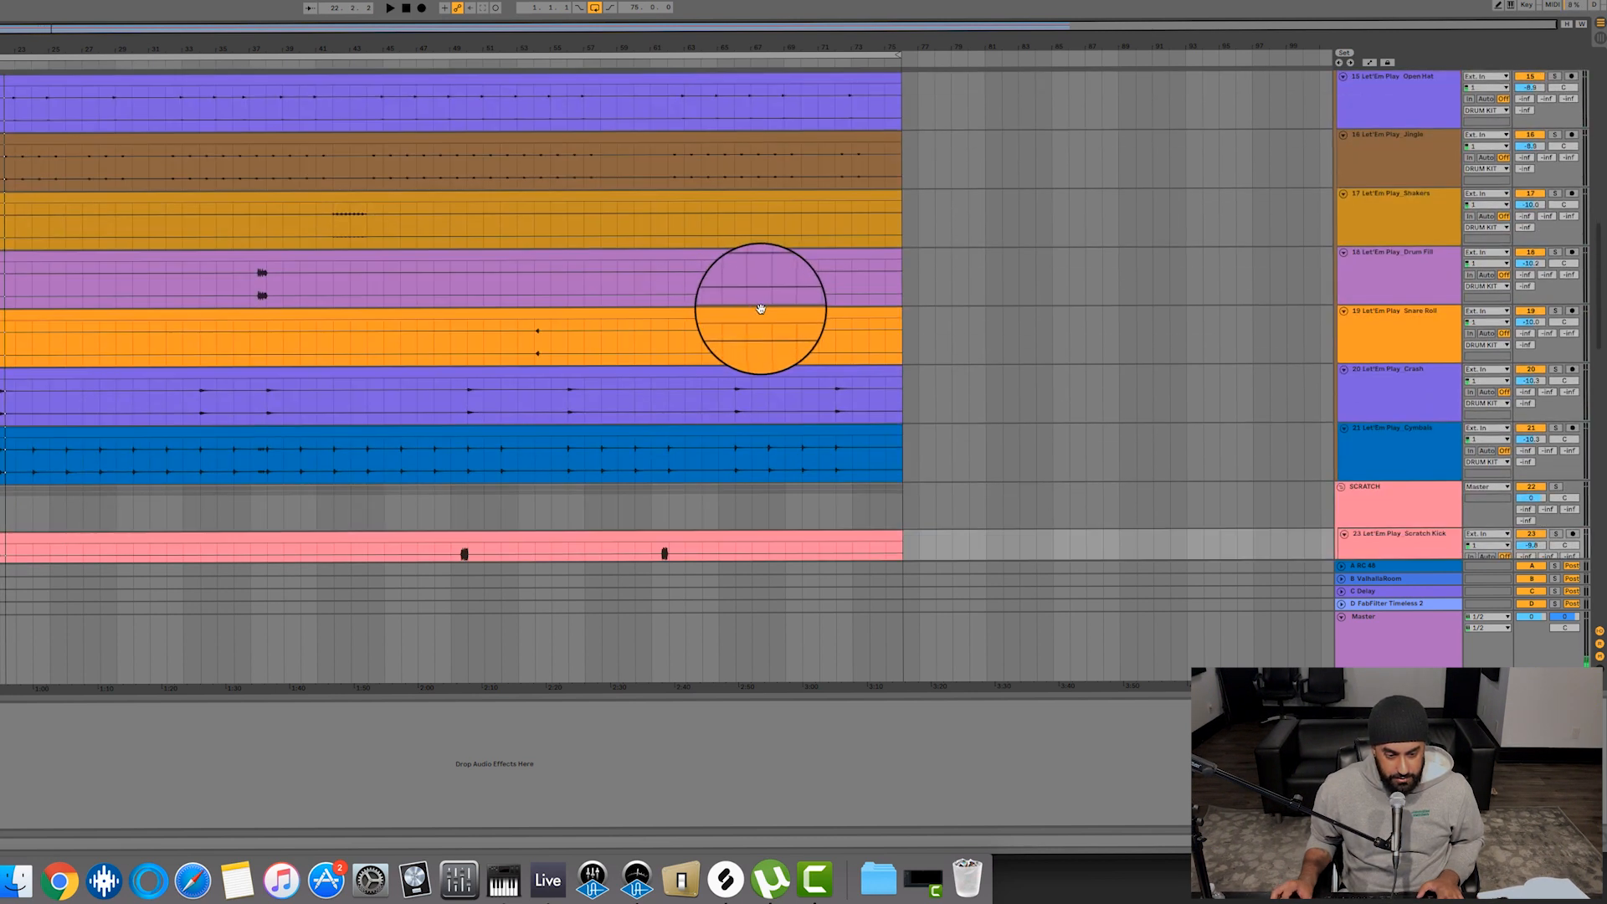
{"action": "scroll", "coordinate": [761, 307], "scroll_direction": "down", "scroll_amount": 3}
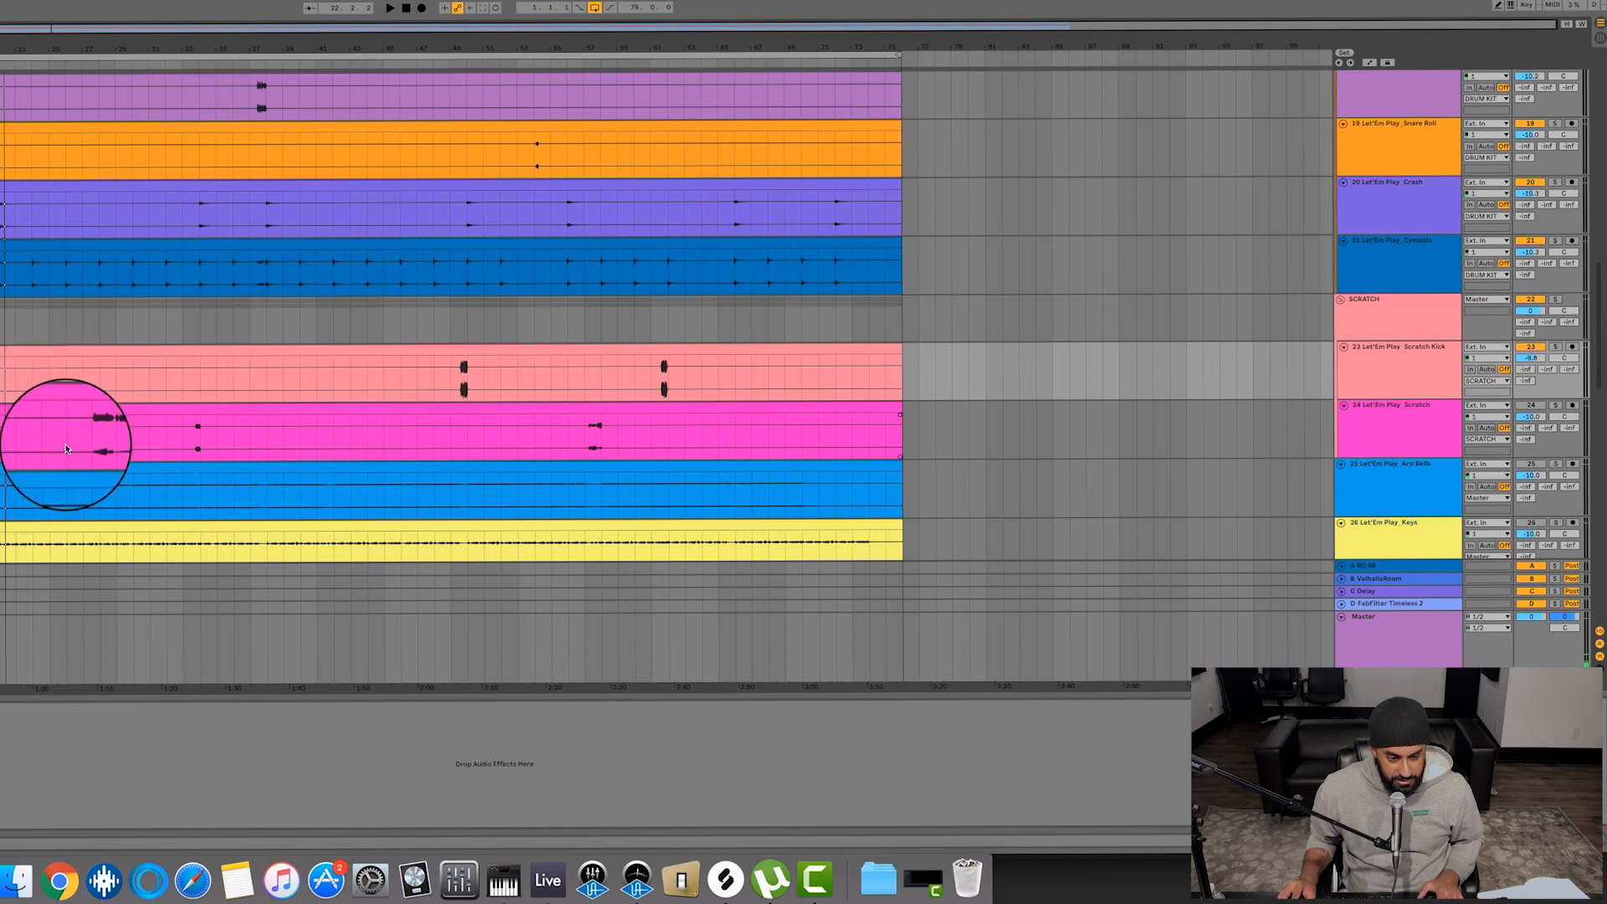
{"action": "left_click", "coordinate": [73, 434]}
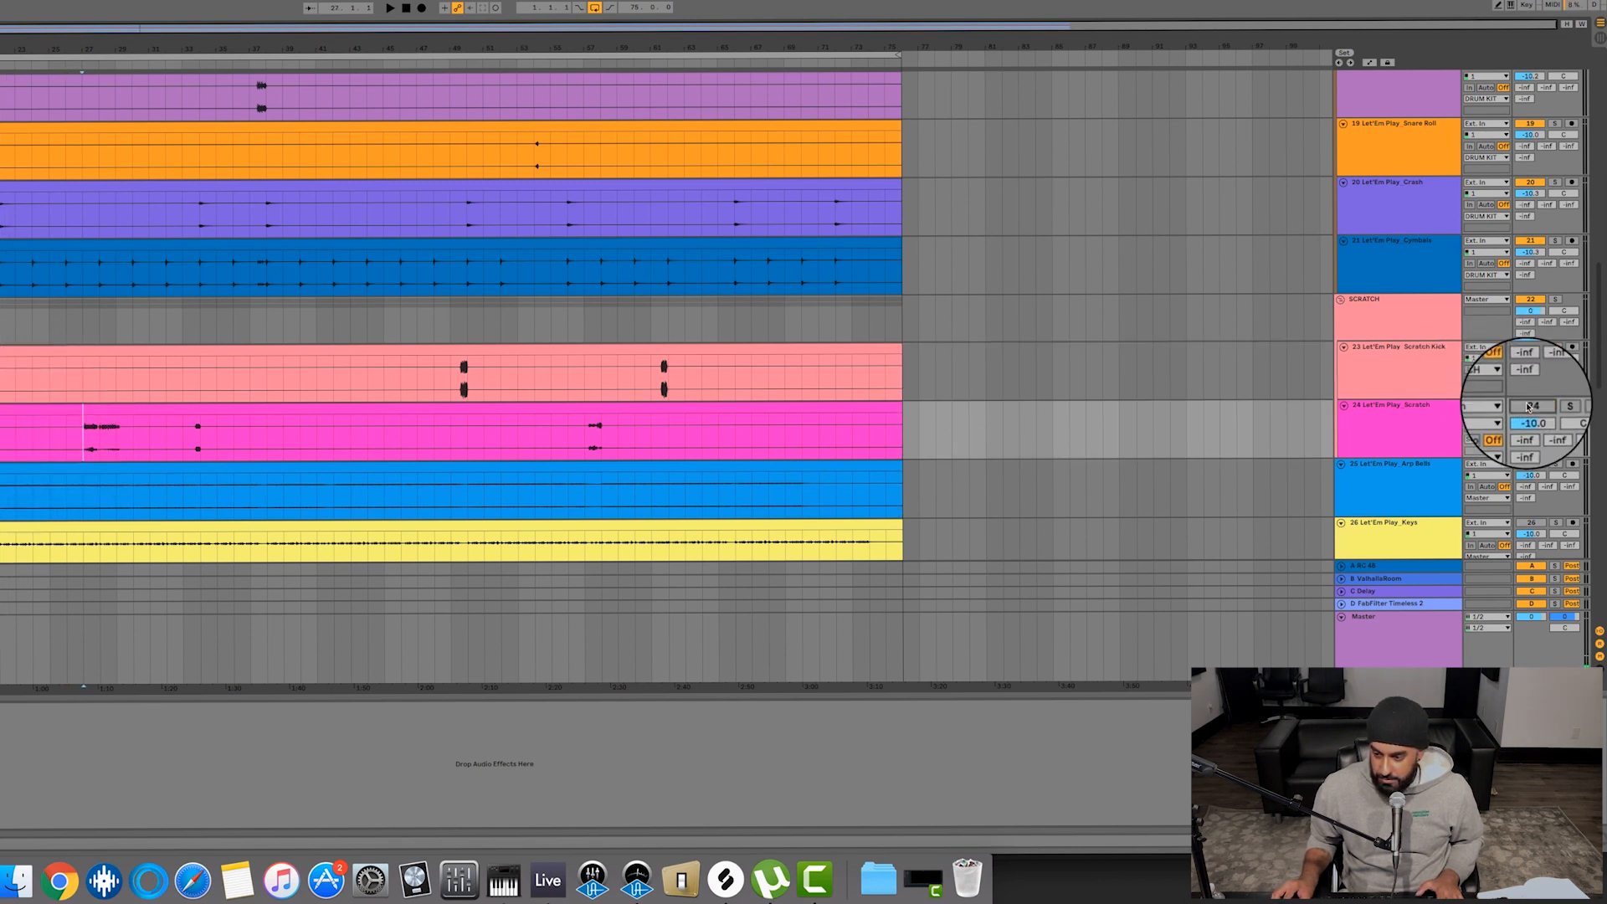
{"action": "key", "text": "space"}
{"action": "scroll", "coordinate": [1337, 235], "scroll_direction": "up", "scroll_amount": 10}
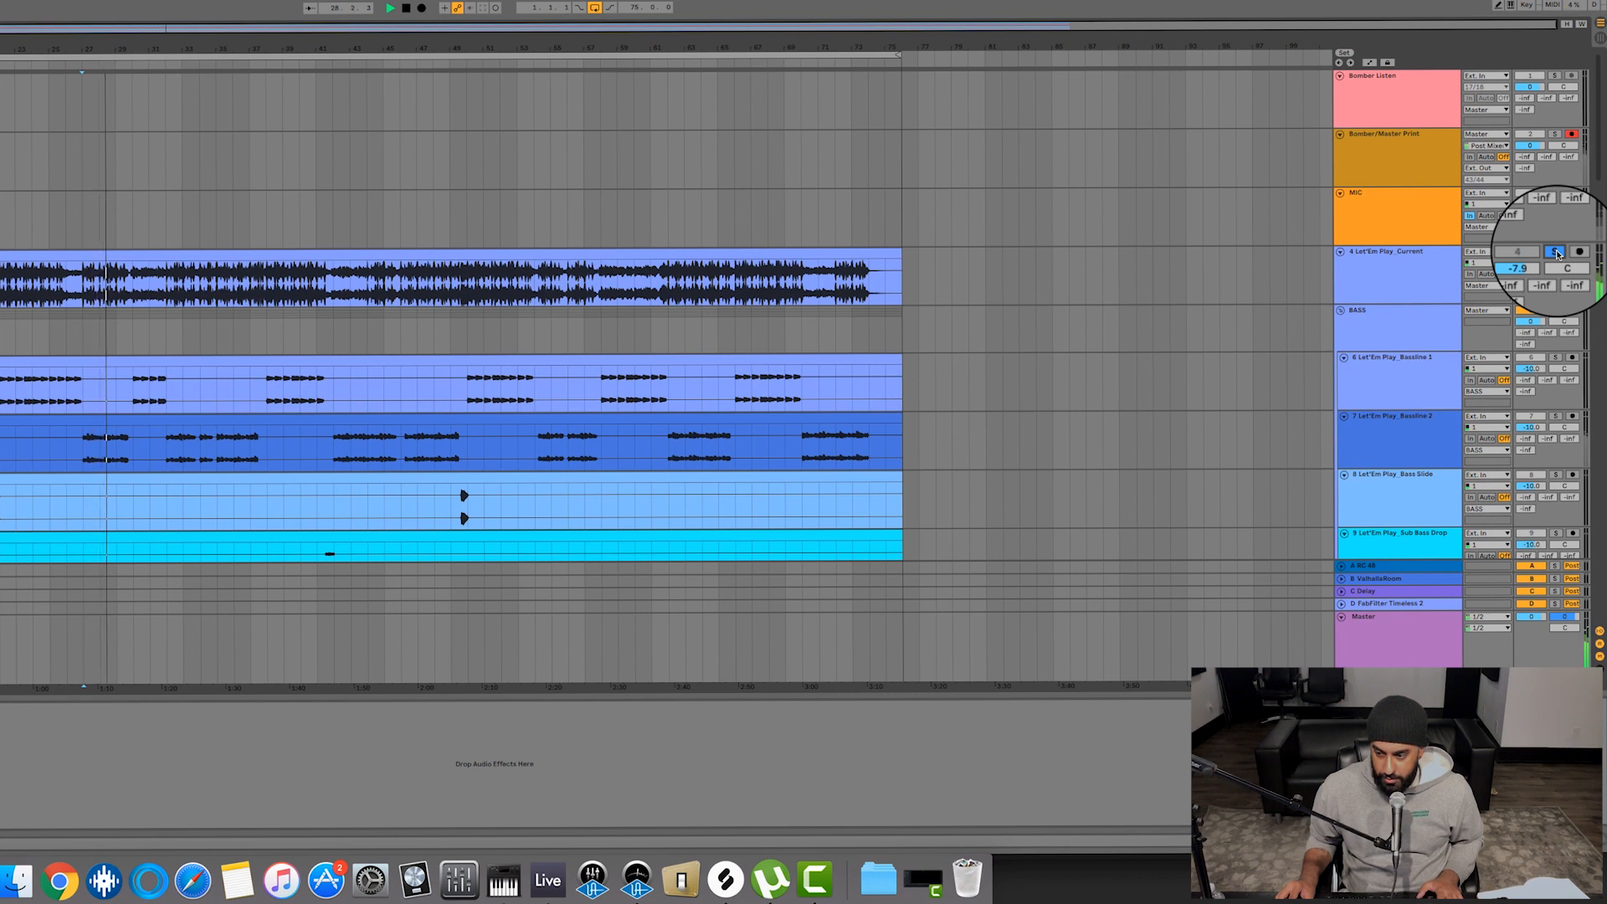
{"action": "scroll", "coordinate": [962, 268], "scroll_direction": "down", "scroll_amount": 15}
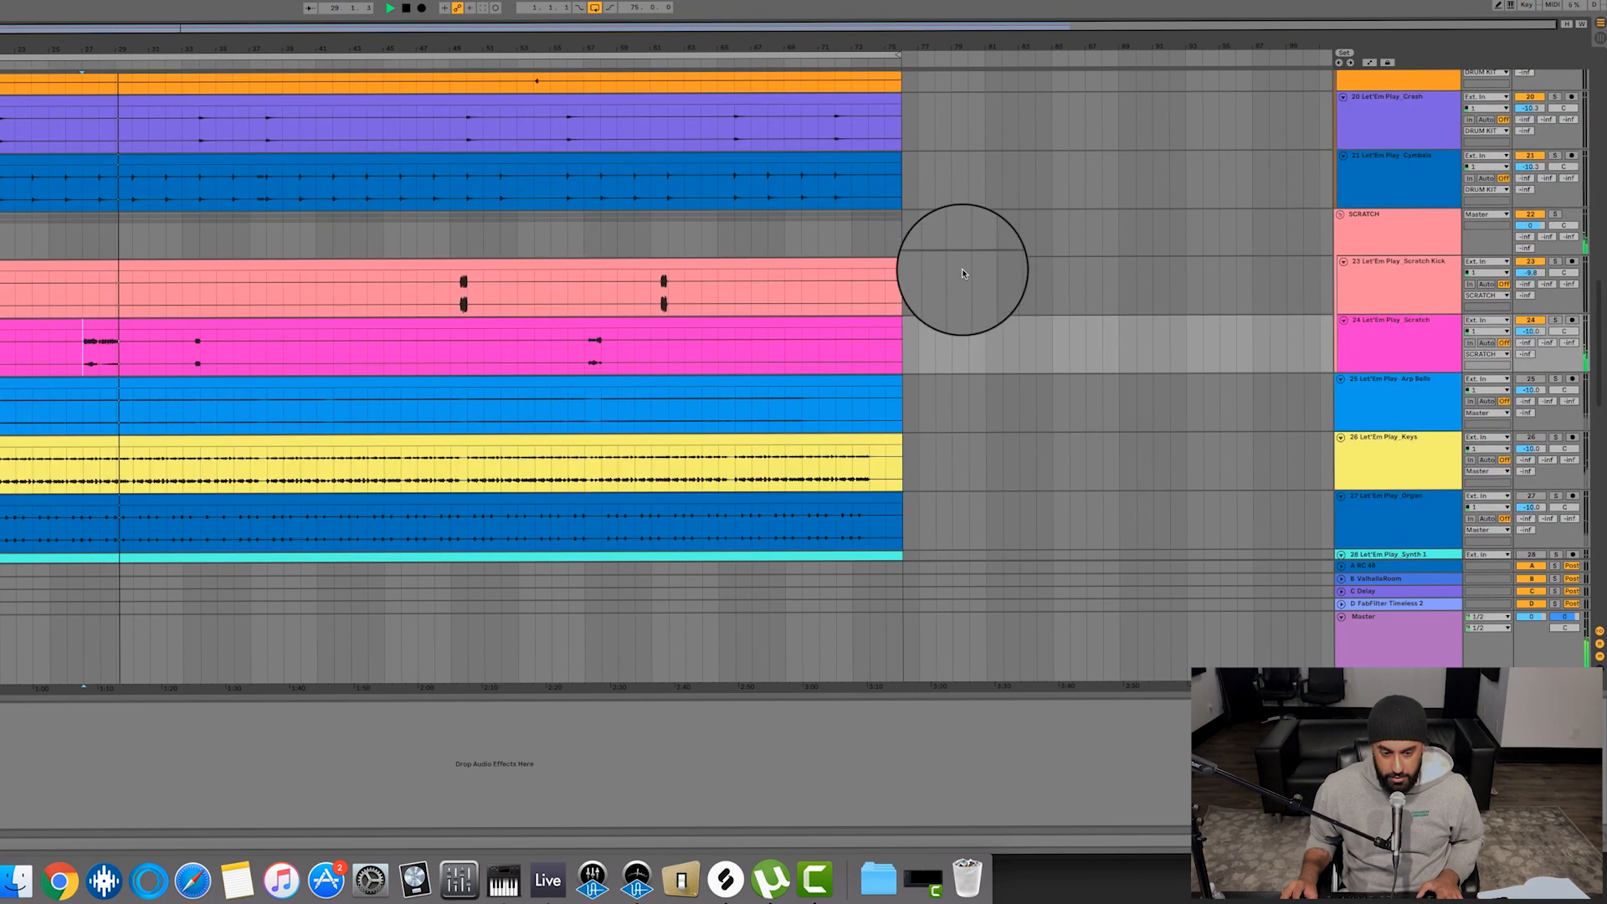
{"action": "key", "text": "space"}
- Activate the Arp Bells track, play the mix from an early bar and compare it against the soloed Current reference
{"action": "scroll", "coordinate": [408, 358], "scroll_direction": "down", "scroll_amount": 2}
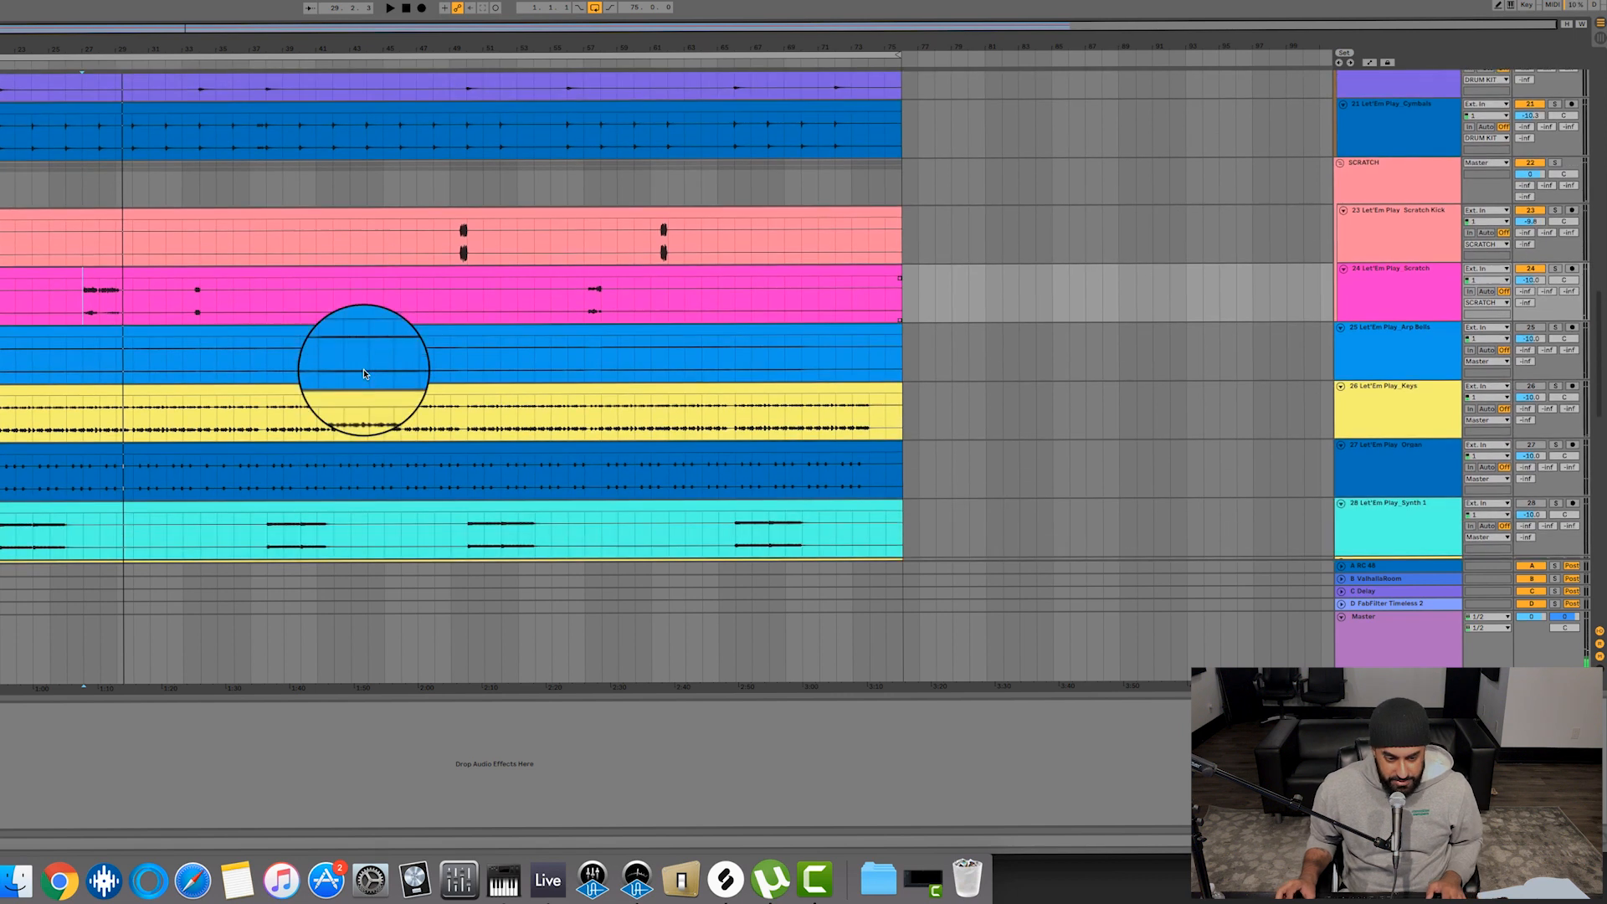
{"action": "left_click", "coordinate": [0, 358]}
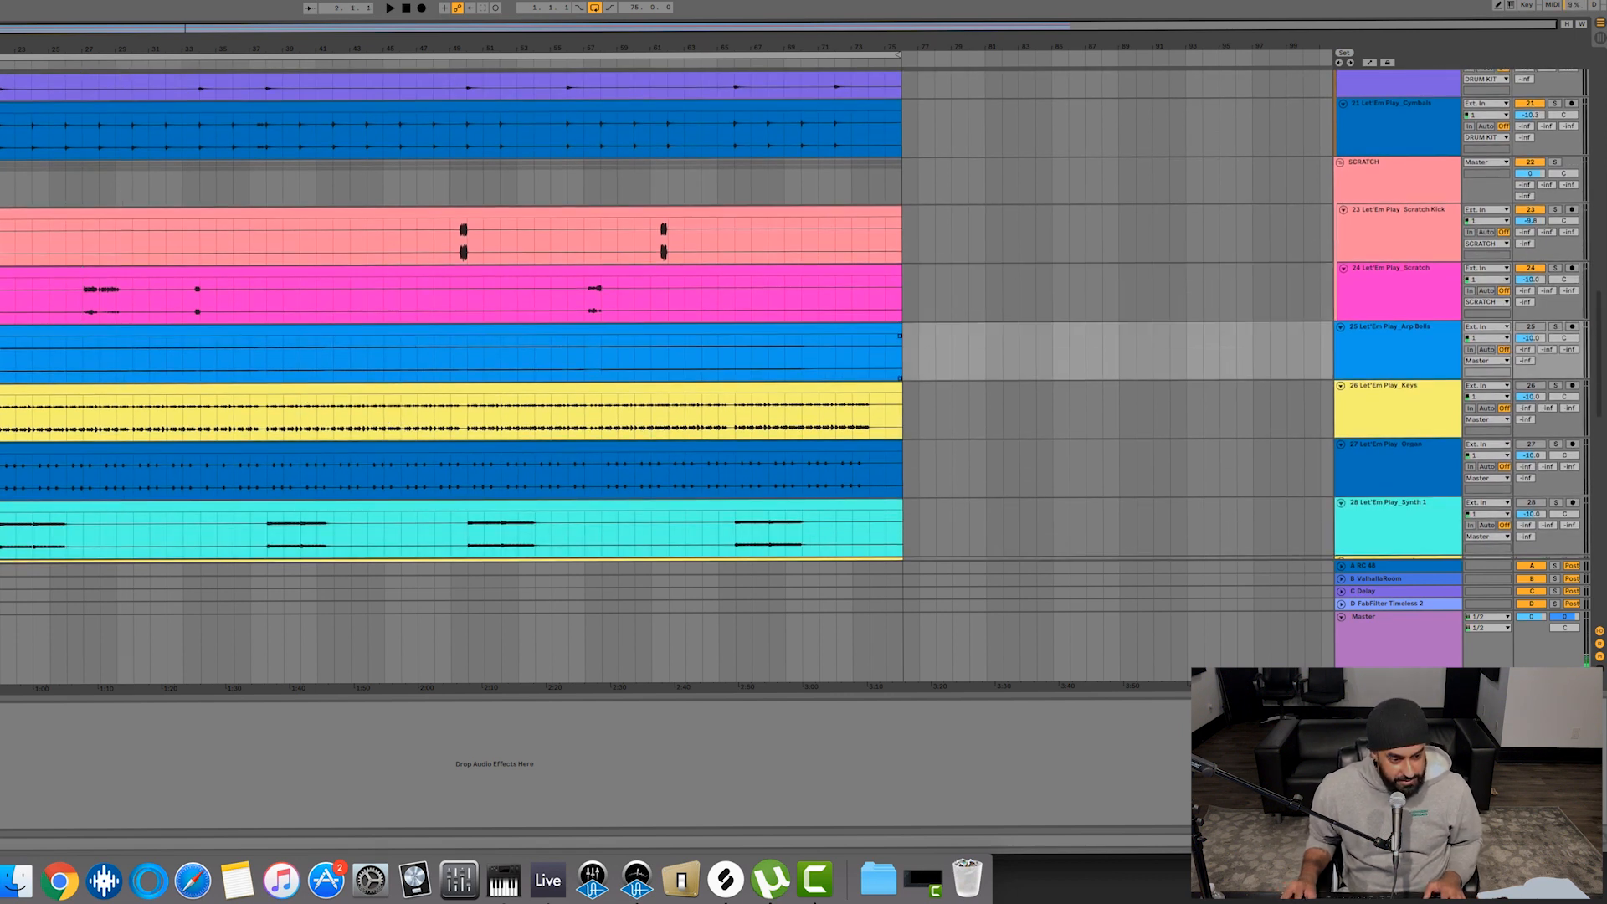
{"action": "scroll", "coordinate": [1269, 239], "scroll_direction": "up", "scroll_amount": 17}
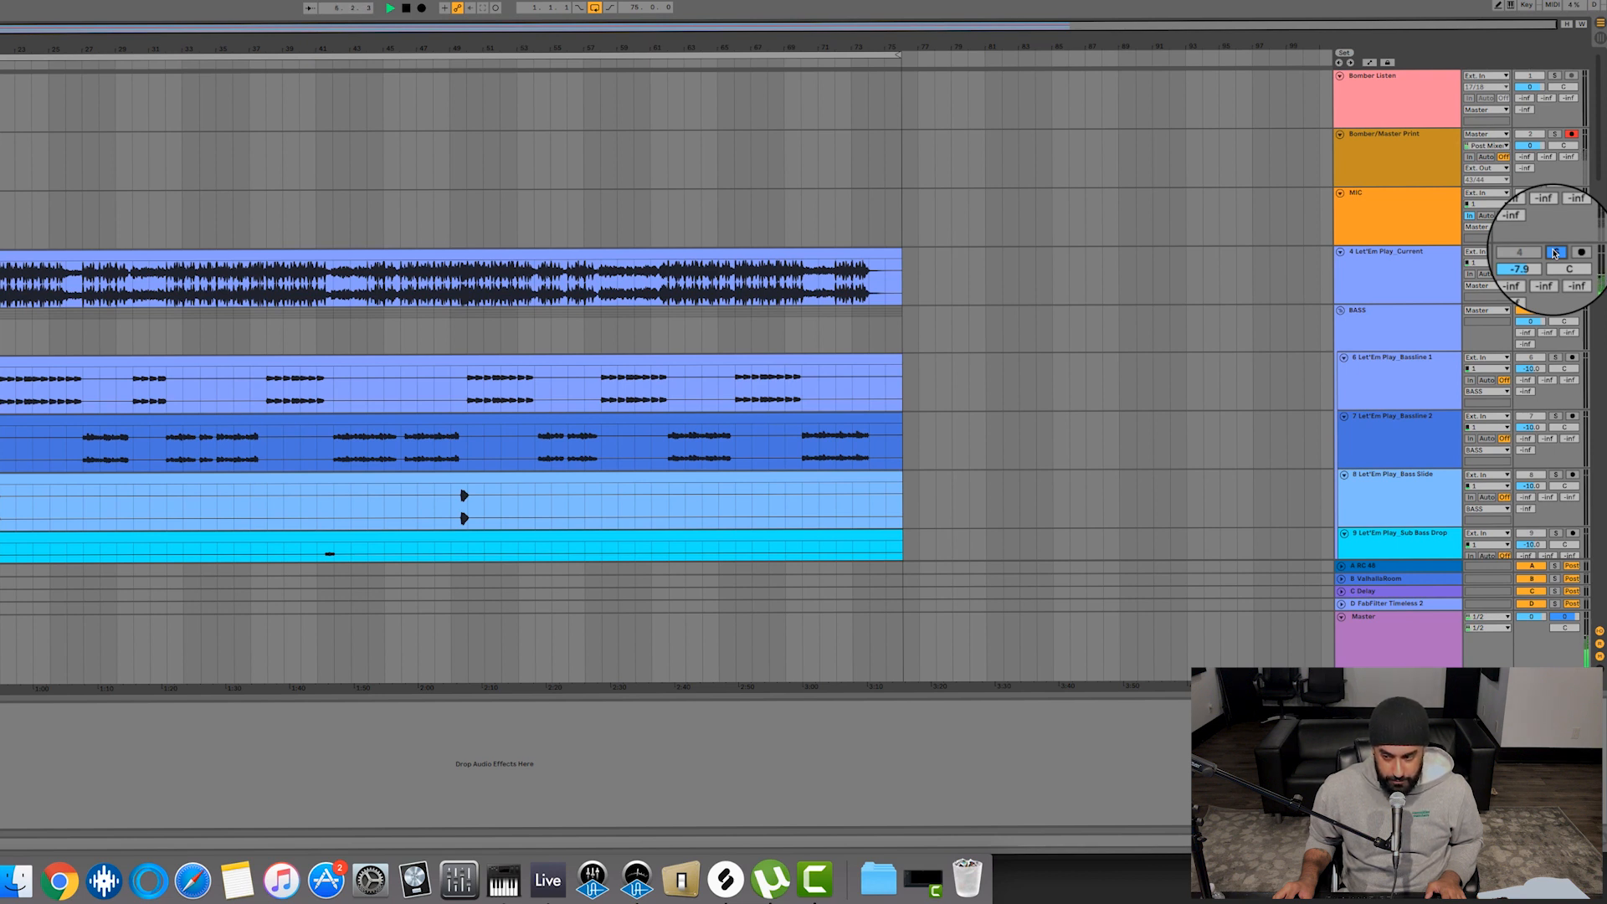
{"action": "scroll", "coordinate": [1016, 294], "scroll_direction": "down", "scroll_amount": 15}
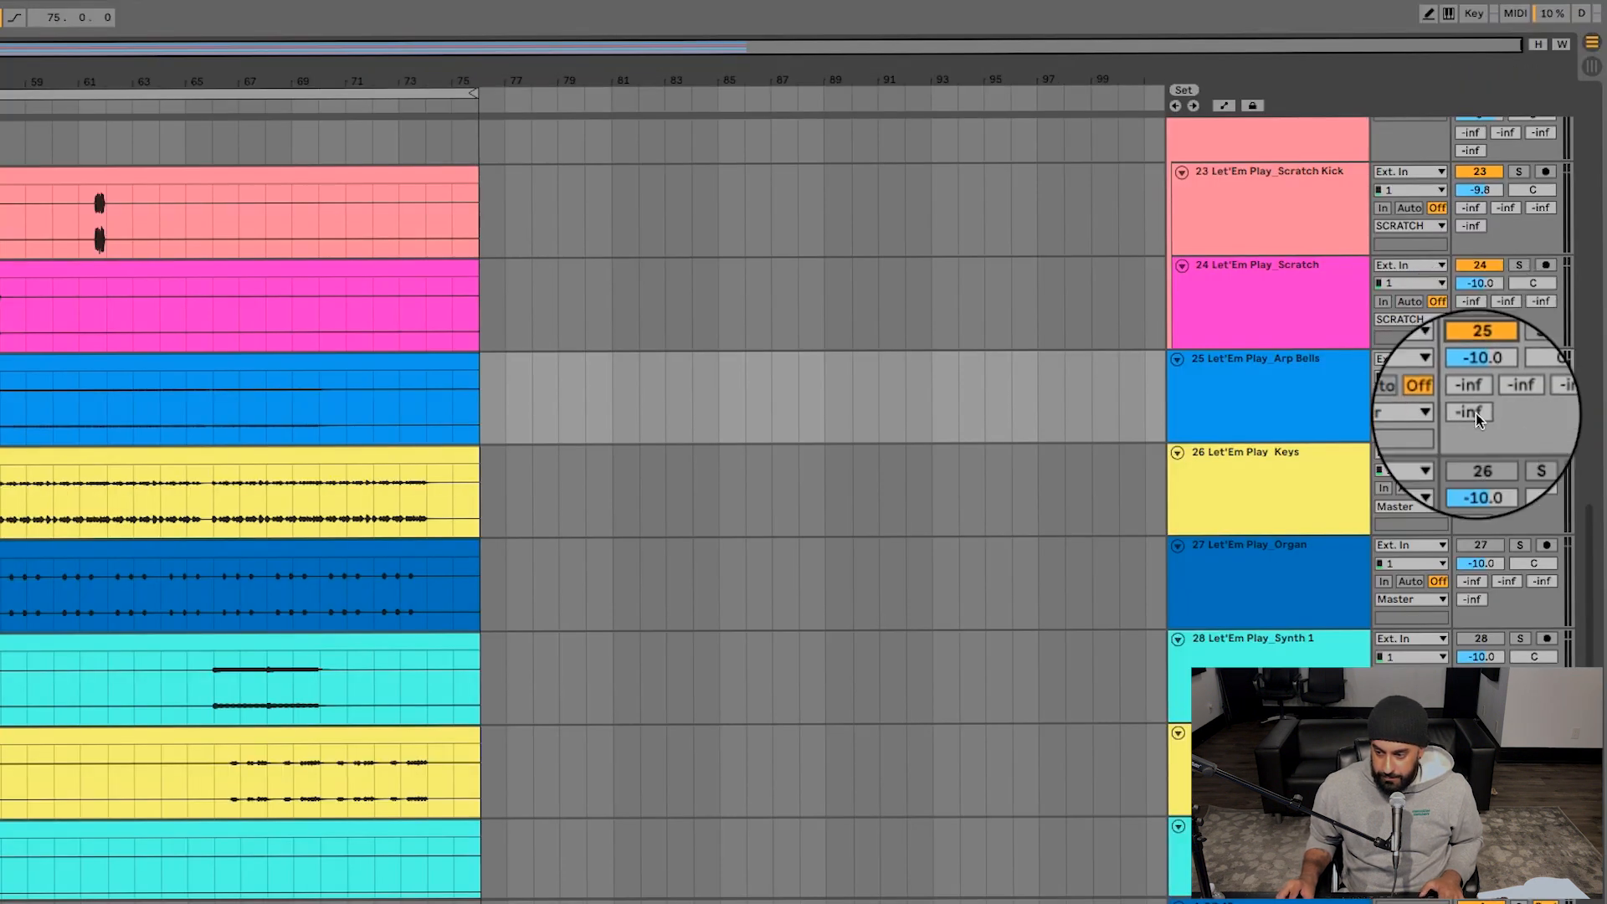
- Activate the Keys track and set the Arp Bells track's volume to -8.7 dB during playback
{"action": "left_click", "coordinate": [1473, 453]}
{"action": "left_click", "coordinate": [1346, 375]}
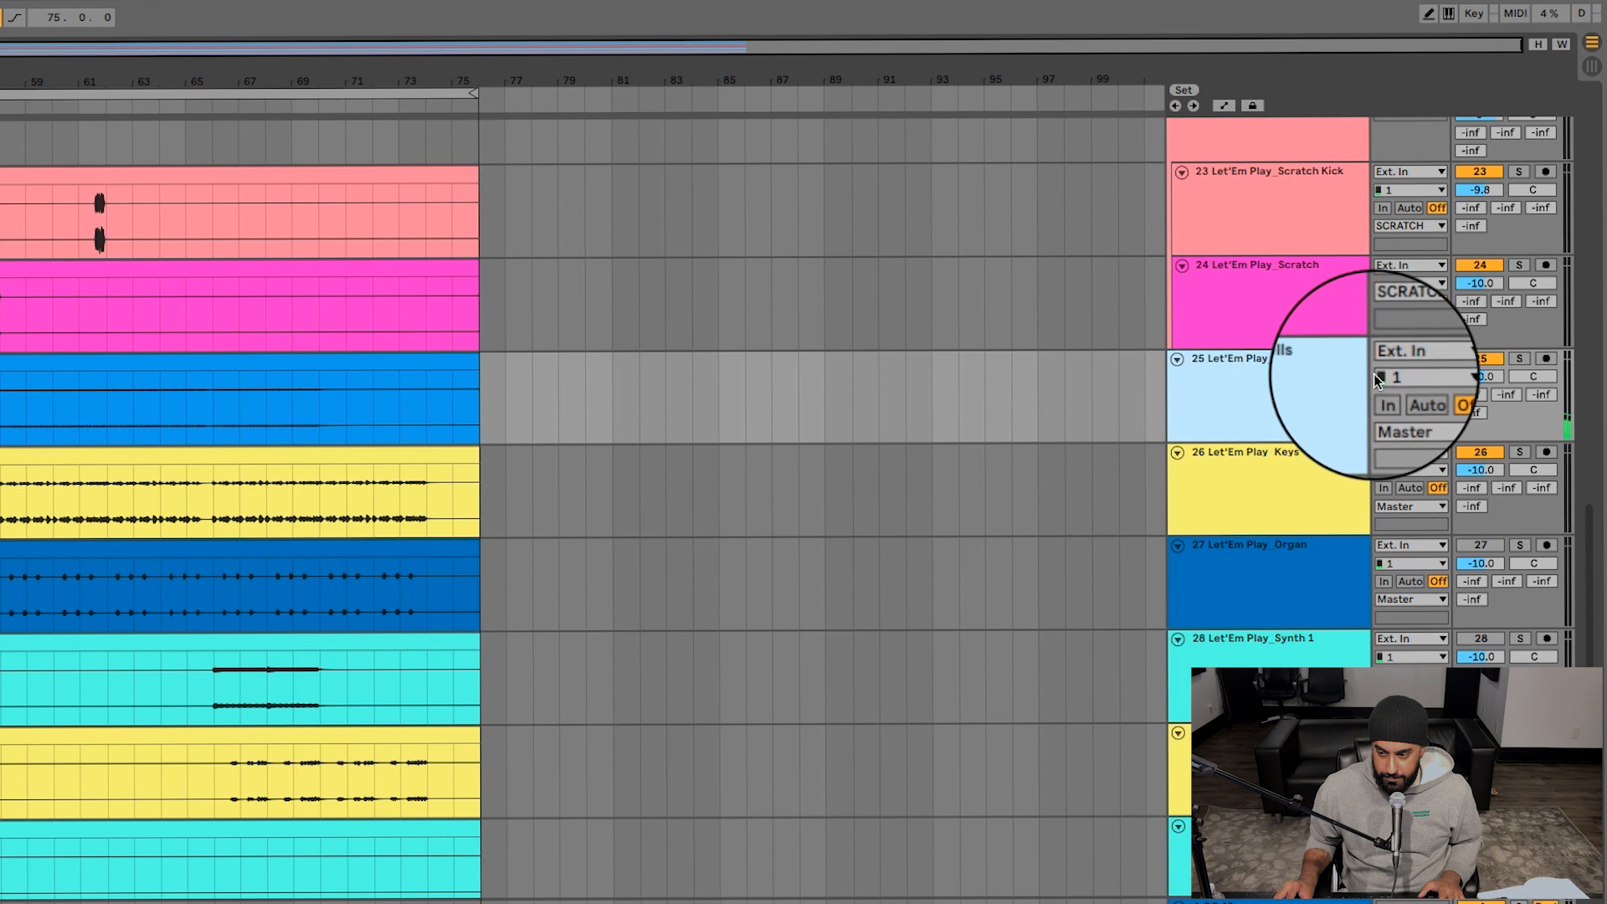
{"action": "left_click_drag", "start_coordinate": [1481, 376], "coordinate": [1481, 370]}
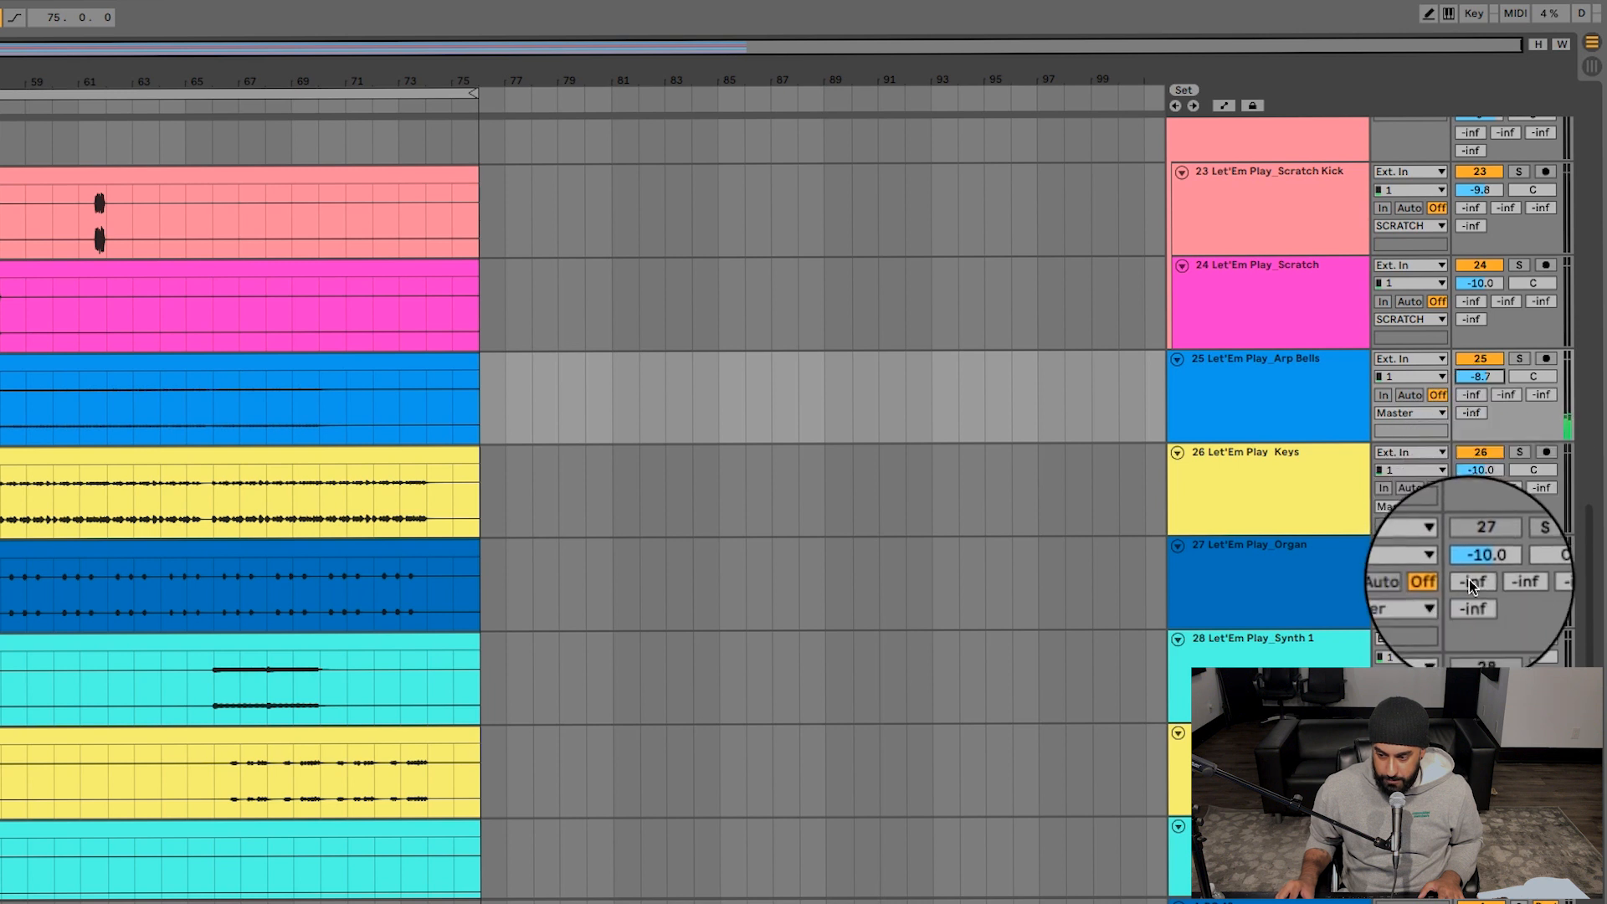
- Activate the Synth 1 track, move it above the Organ track and select the Keys track
{"action": "left_click", "coordinate": [1481, 638]}
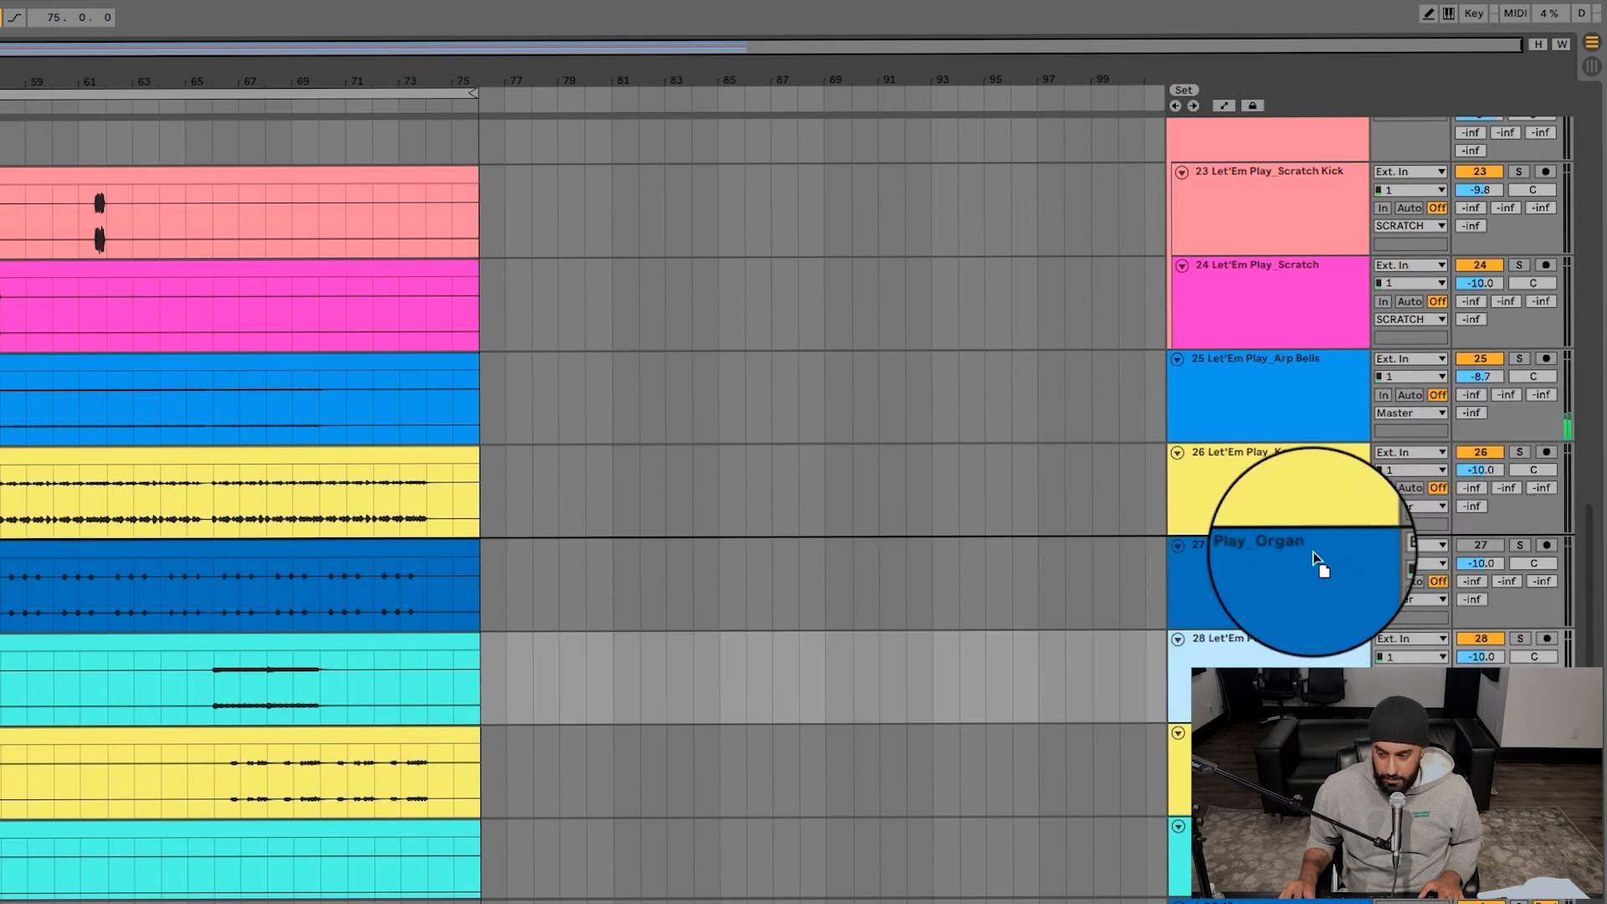
{"action": "left_click_drag", "start_coordinate": [1312, 551], "coordinate": [1313, 546]}
{"action": "left_click", "coordinate": [1305, 456]}
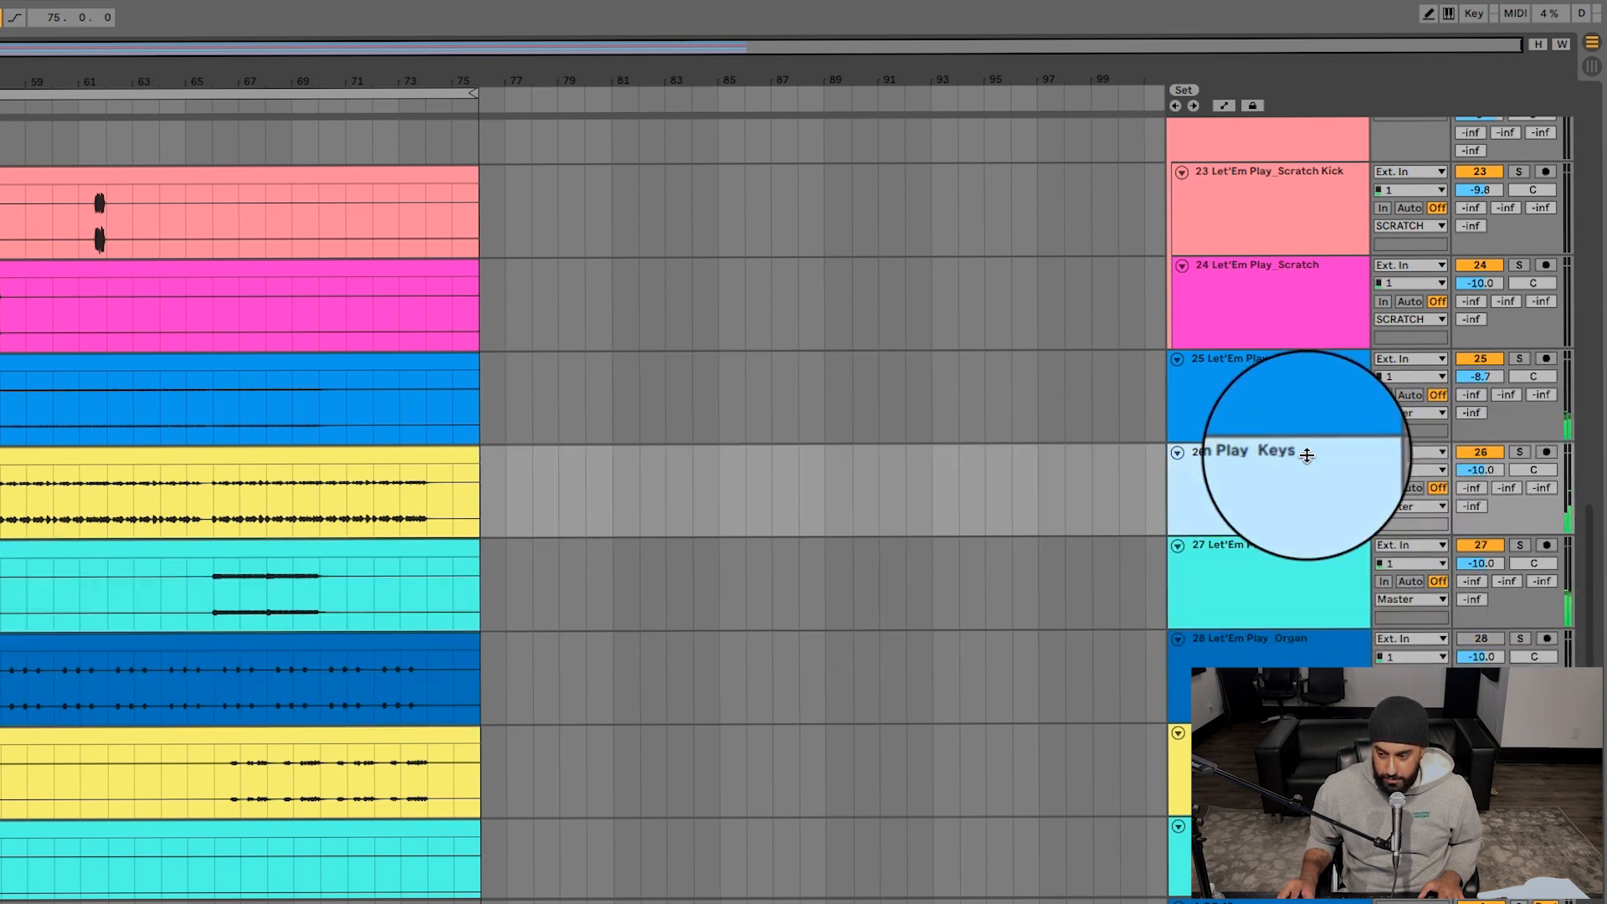
- Set the Keys track's volume to -9.0 dB and compare the mix against the soloed Current reference
{"action": "left_click_drag", "start_coordinate": [1480, 470], "coordinate": [1481, 461]}
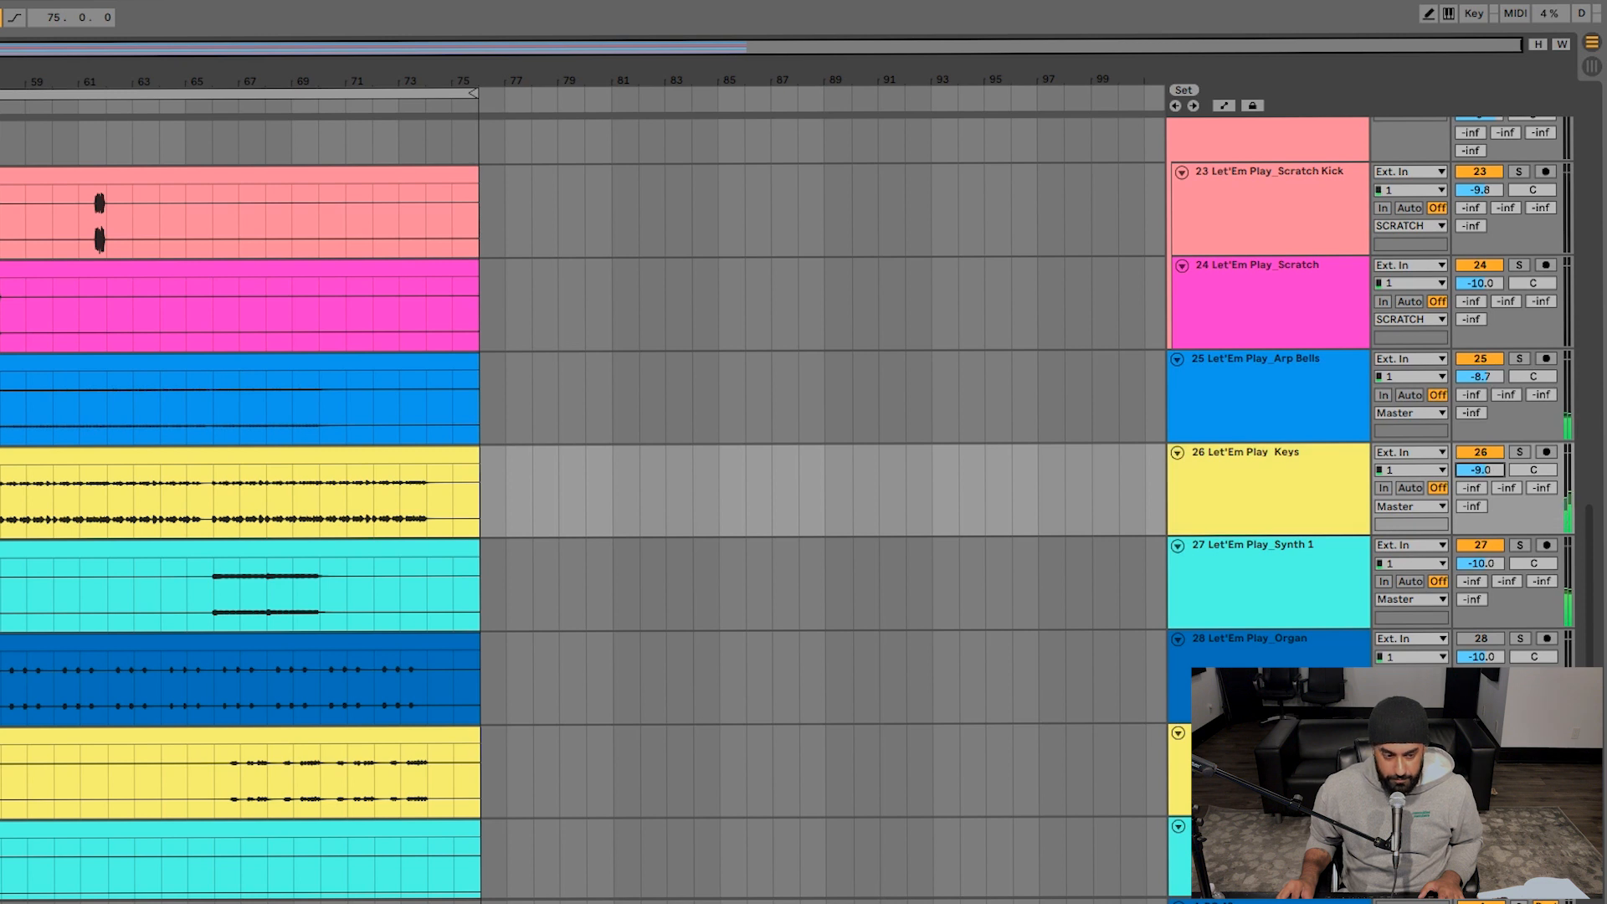
{"action": "scroll", "coordinate": [1172, 343], "scroll_direction": "up", "scroll_amount": 15}
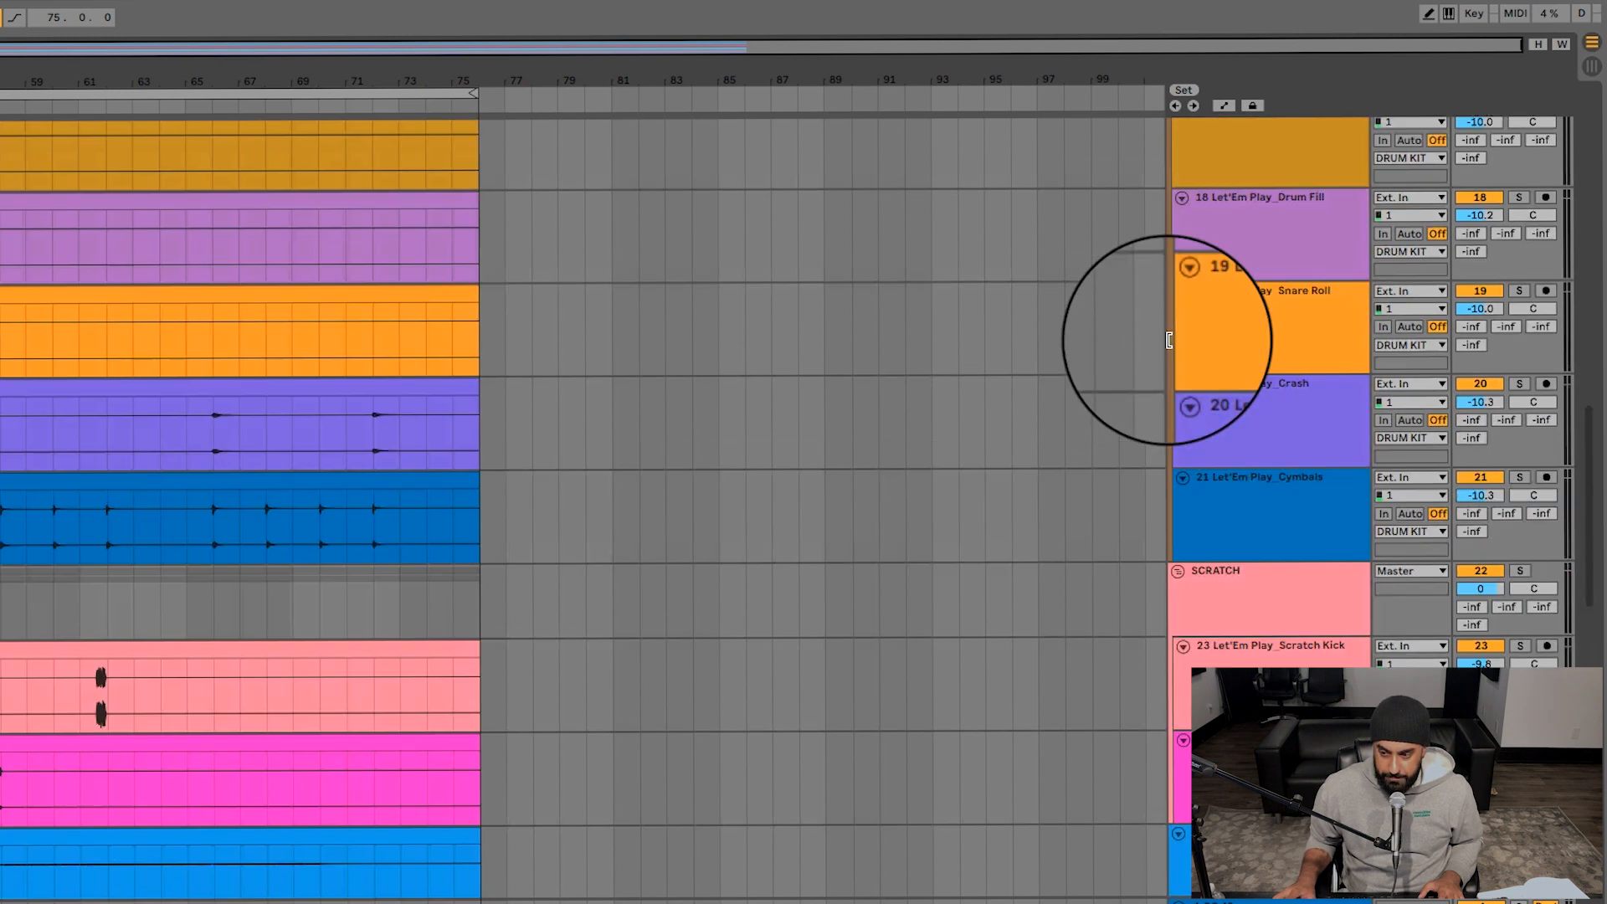
{"action": "scroll", "coordinate": [1493, 226], "scroll_direction": "down", "scroll_amount": 1}
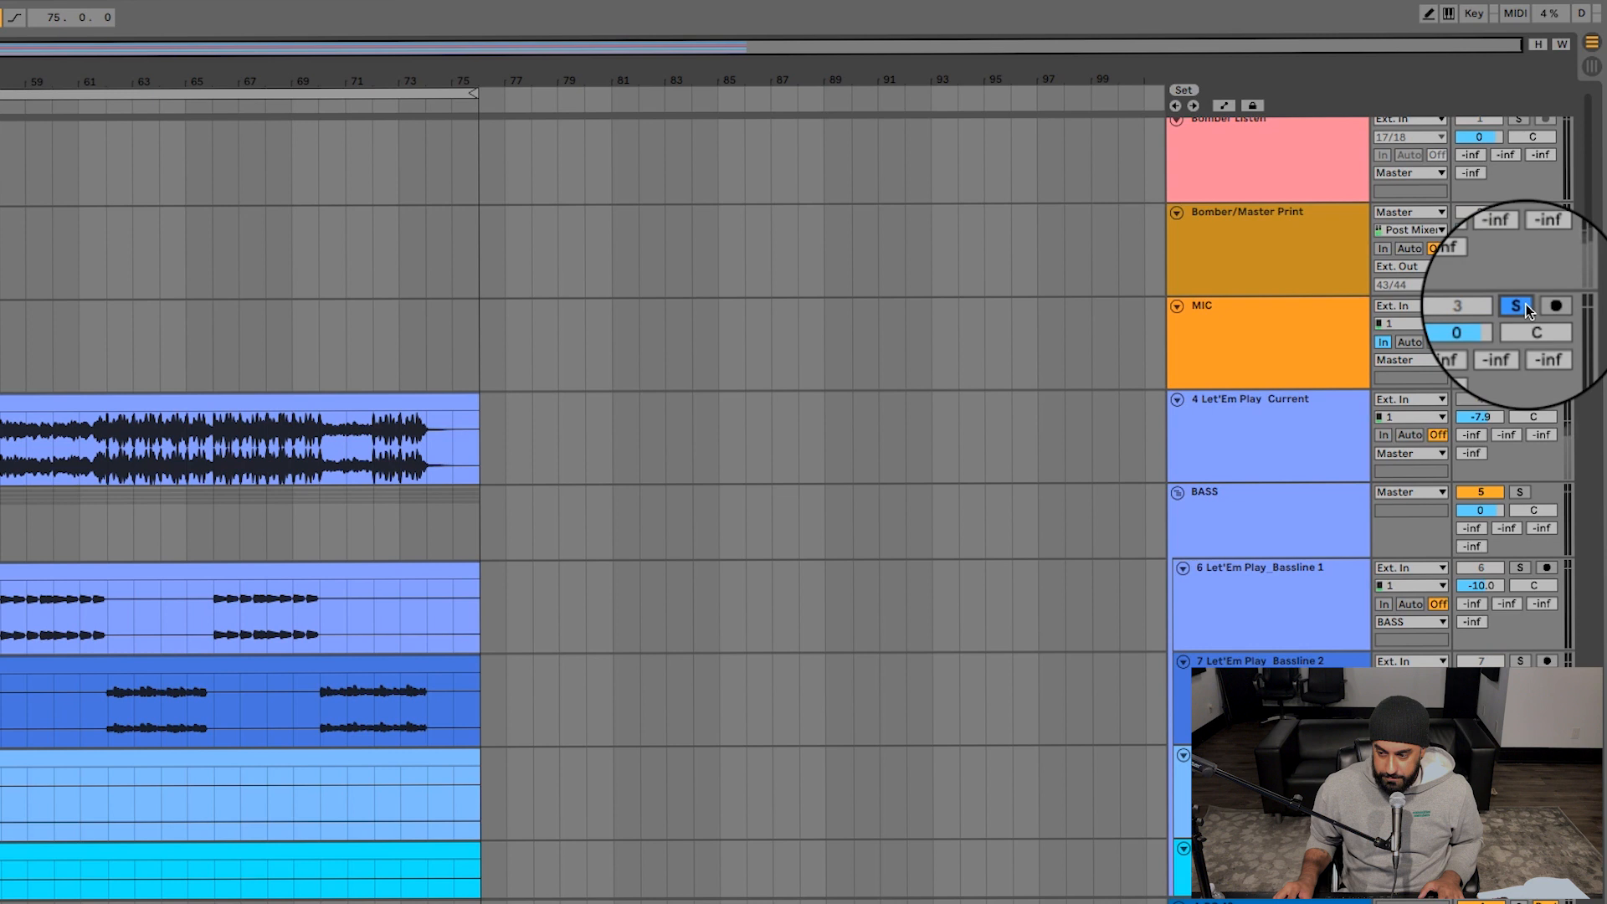
{"action": "left_click", "coordinate": [1520, 403]}
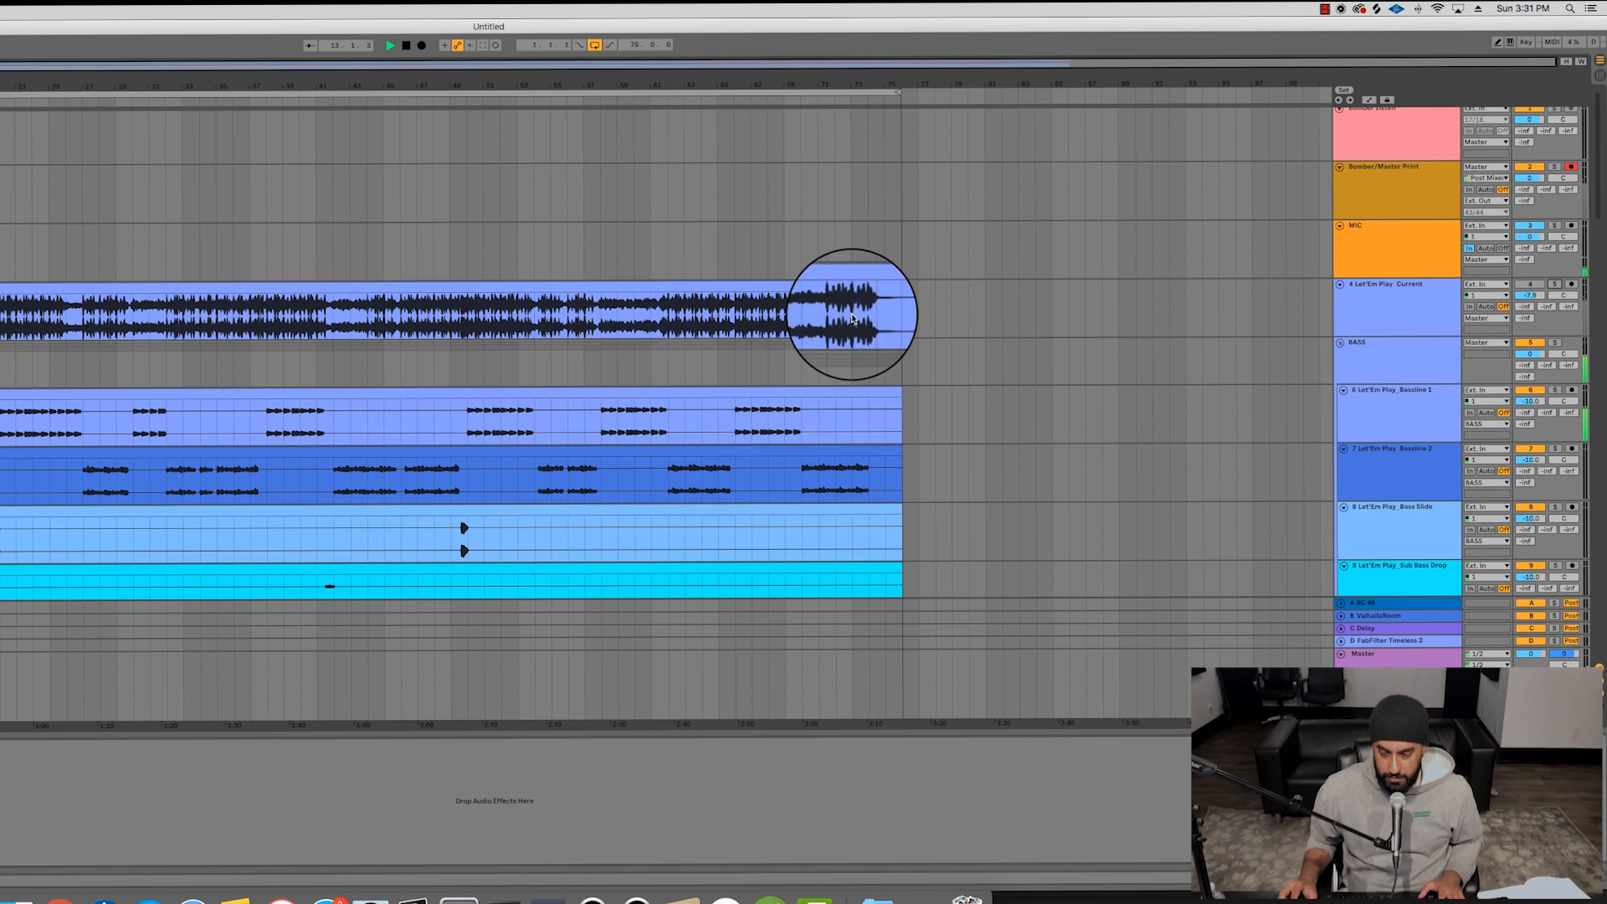
- Raise the Hi Hat 2 track's volume slightly during playback and compare the mix against the soloed Current reference
{"action": "scroll", "coordinate": [400, 453], "scroll_direction": "down", "scroll_amount": 5}
{"action": "scroll", "coordinate": [851, 318], "scroll_direction": "down", "scroll_amount": 5}
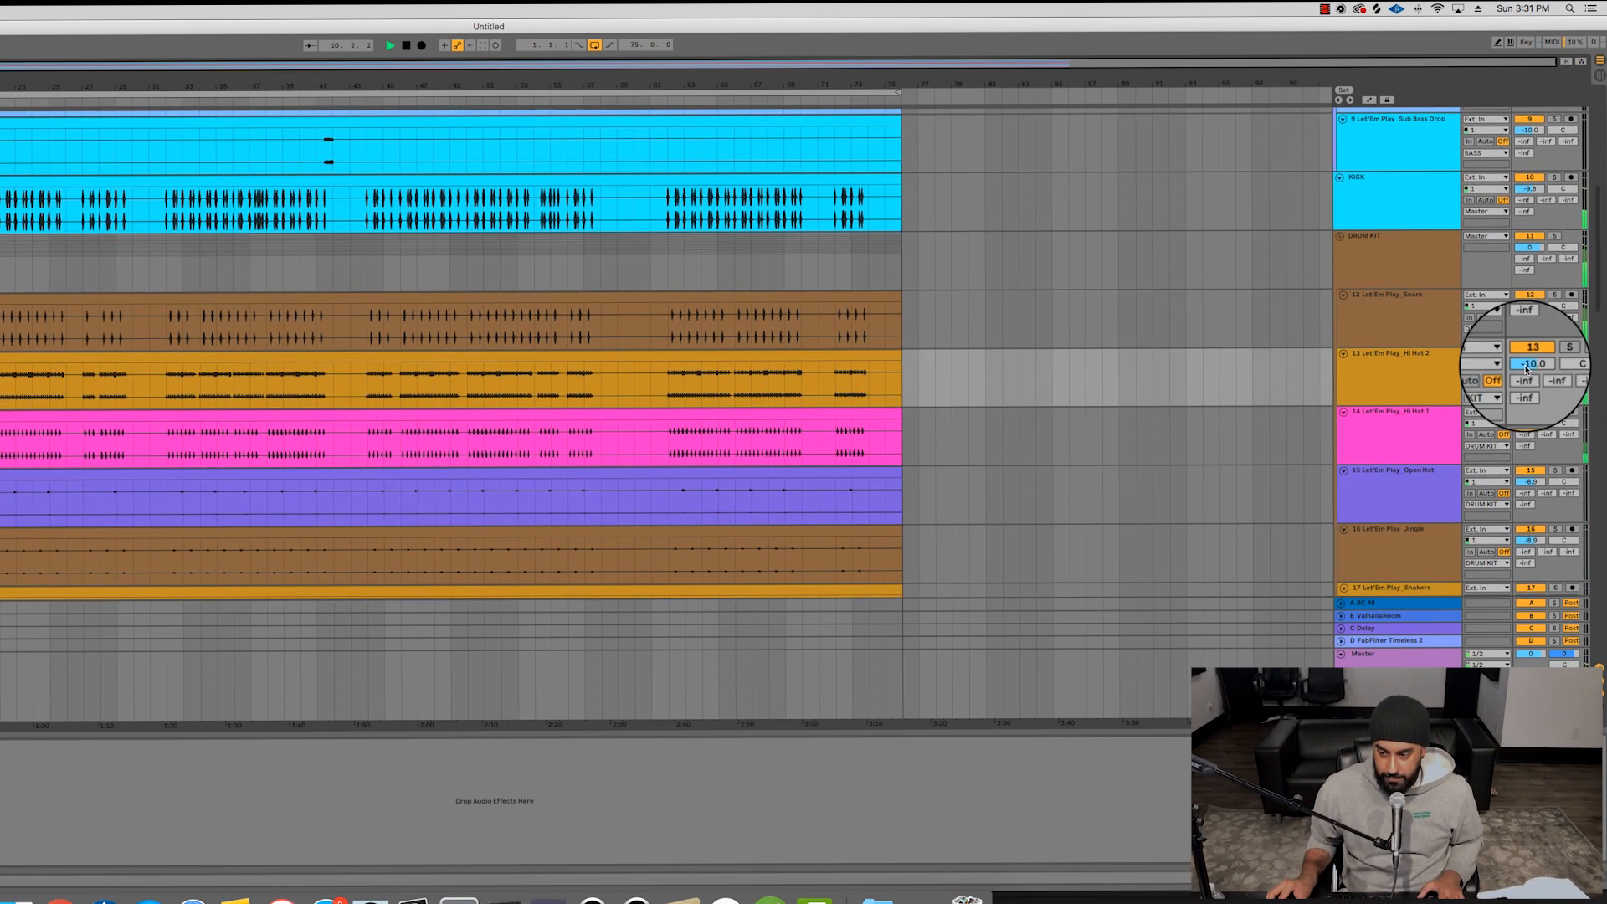
{"action": "left_click_drag", "start_coordinate": [1528, 364], "coordinate": [1528, 357]}
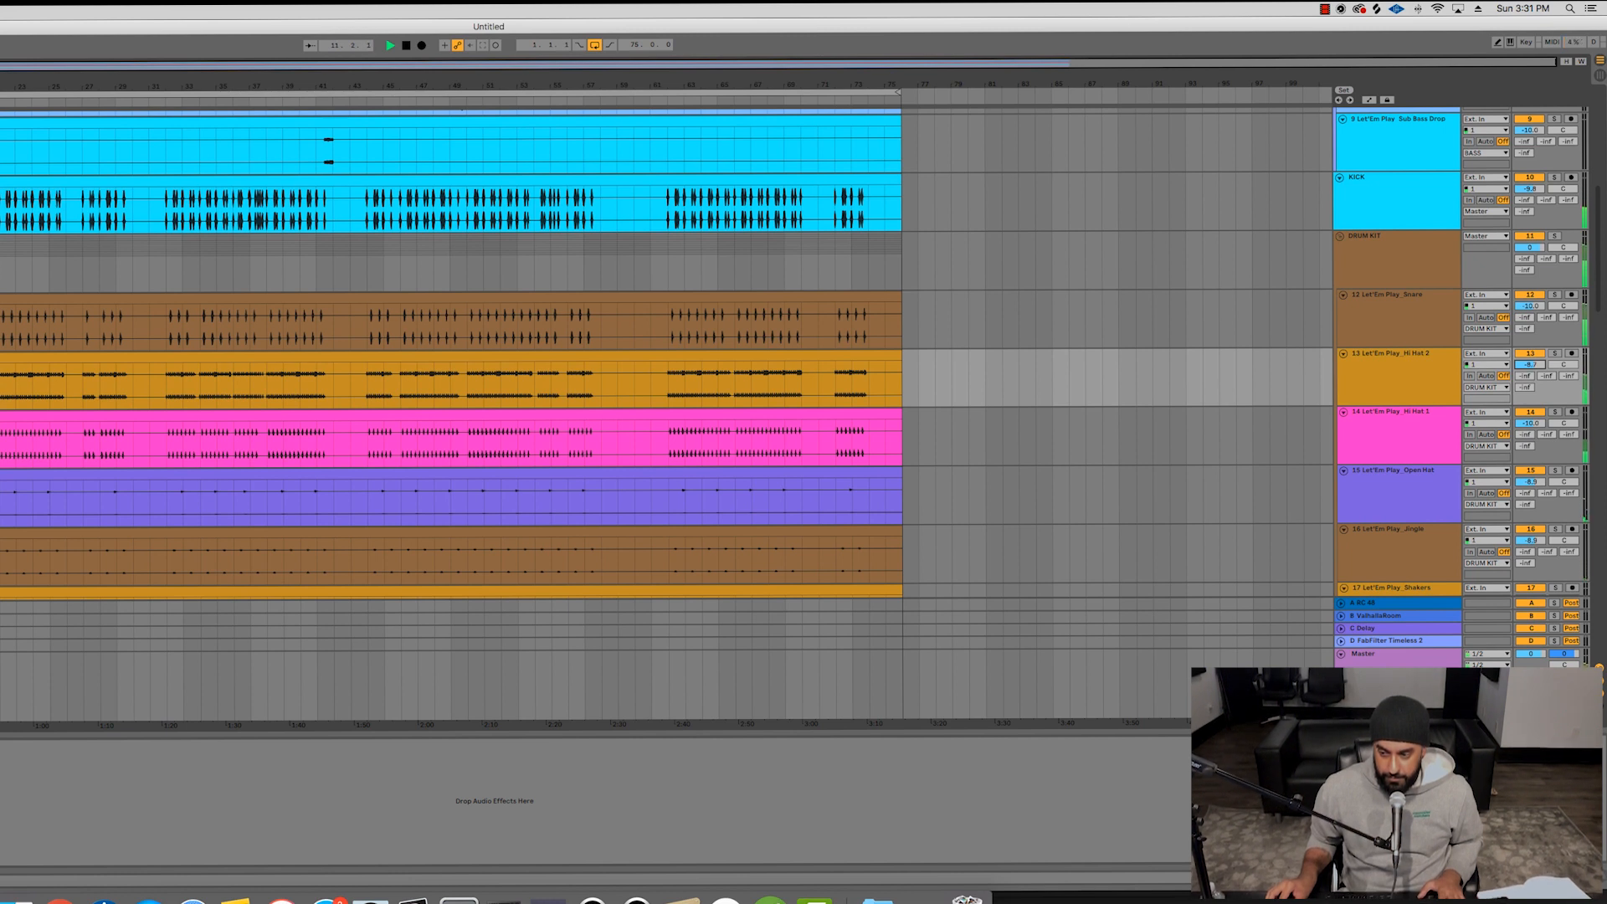
{"action": "scroll", "coordinate": [1309, 323], "scroll_direction": "up", "scroll_amount": 10}
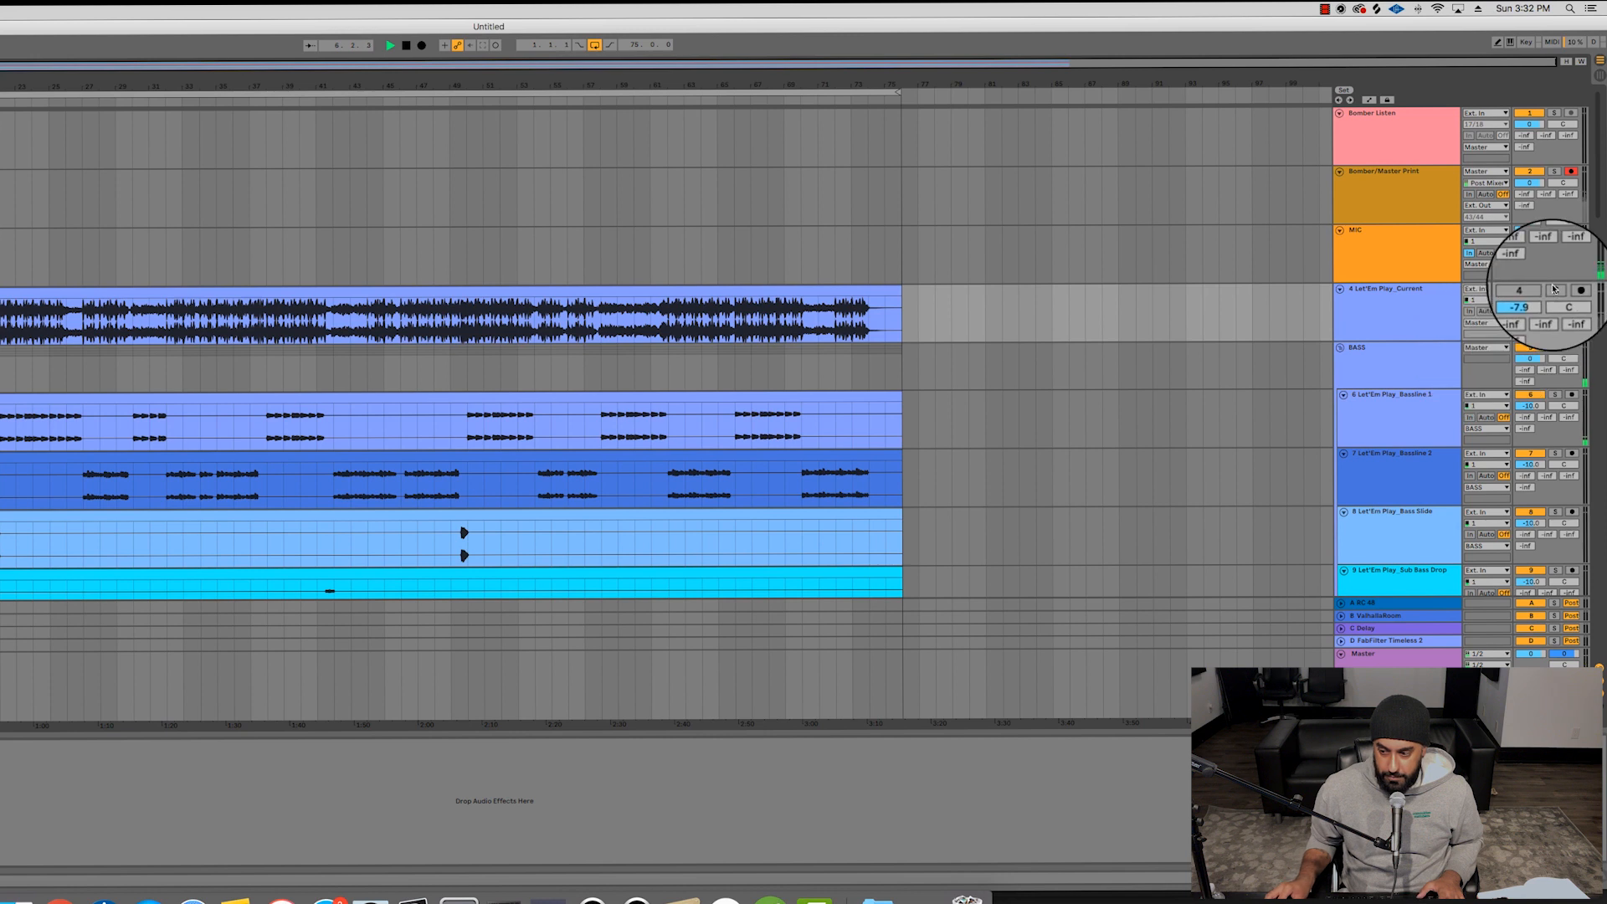
{"action": "left_click", "coordinate": [1553, 289]}
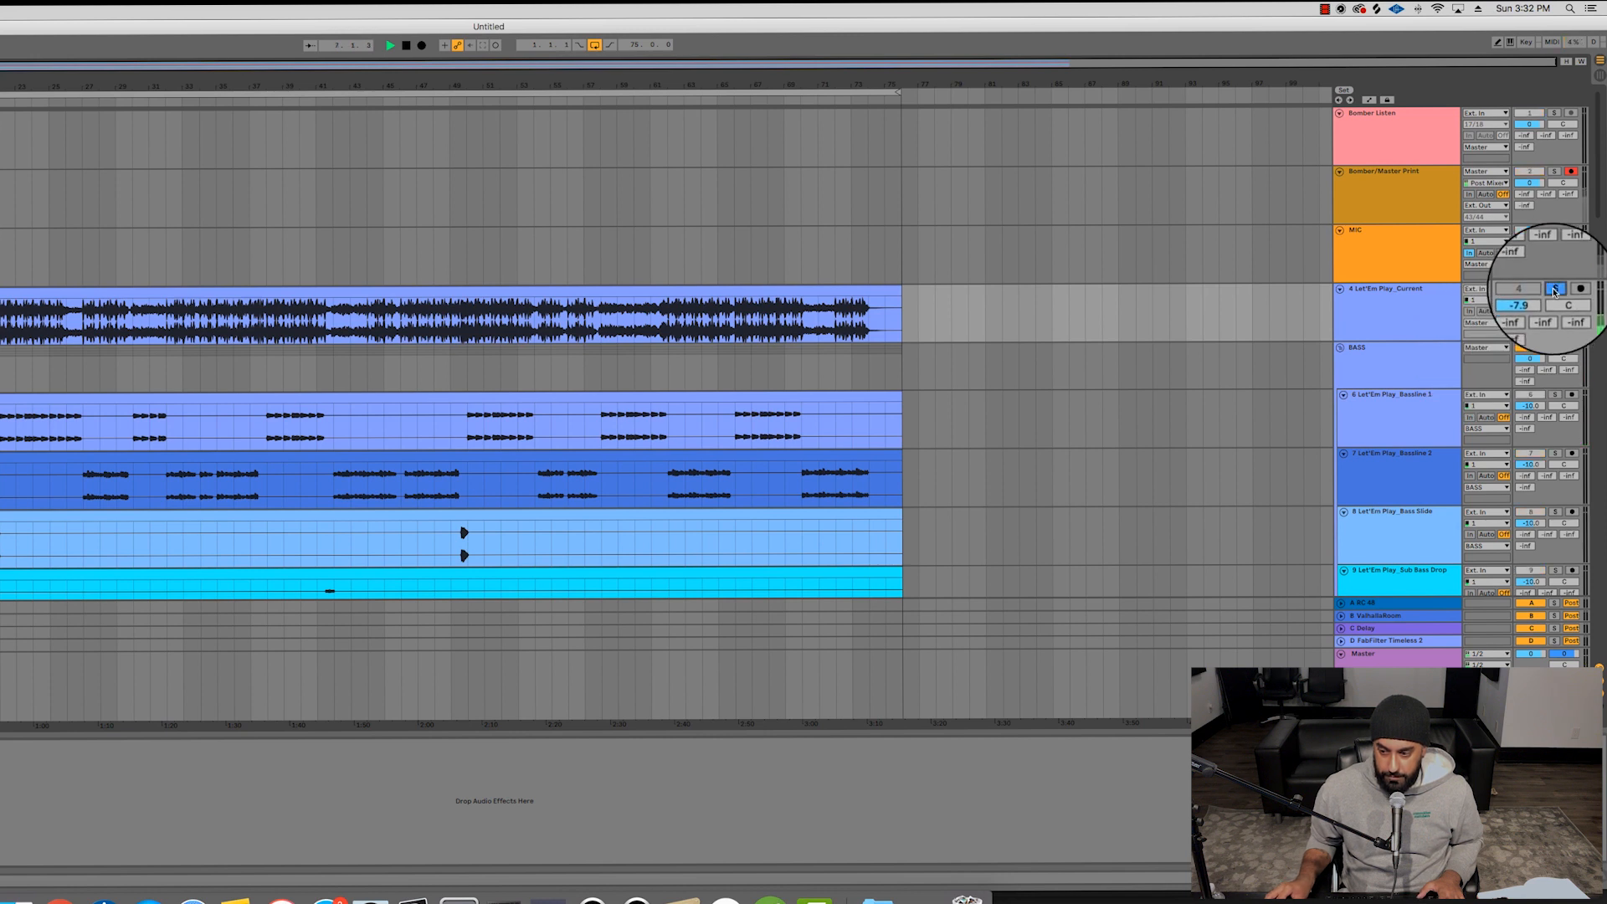
- Set the Keys track's volume to -8.7 dB
{"action": "scroll", "coordinate": [1322, 351], "scroll_direction": "down", "scroll_amount": 20}
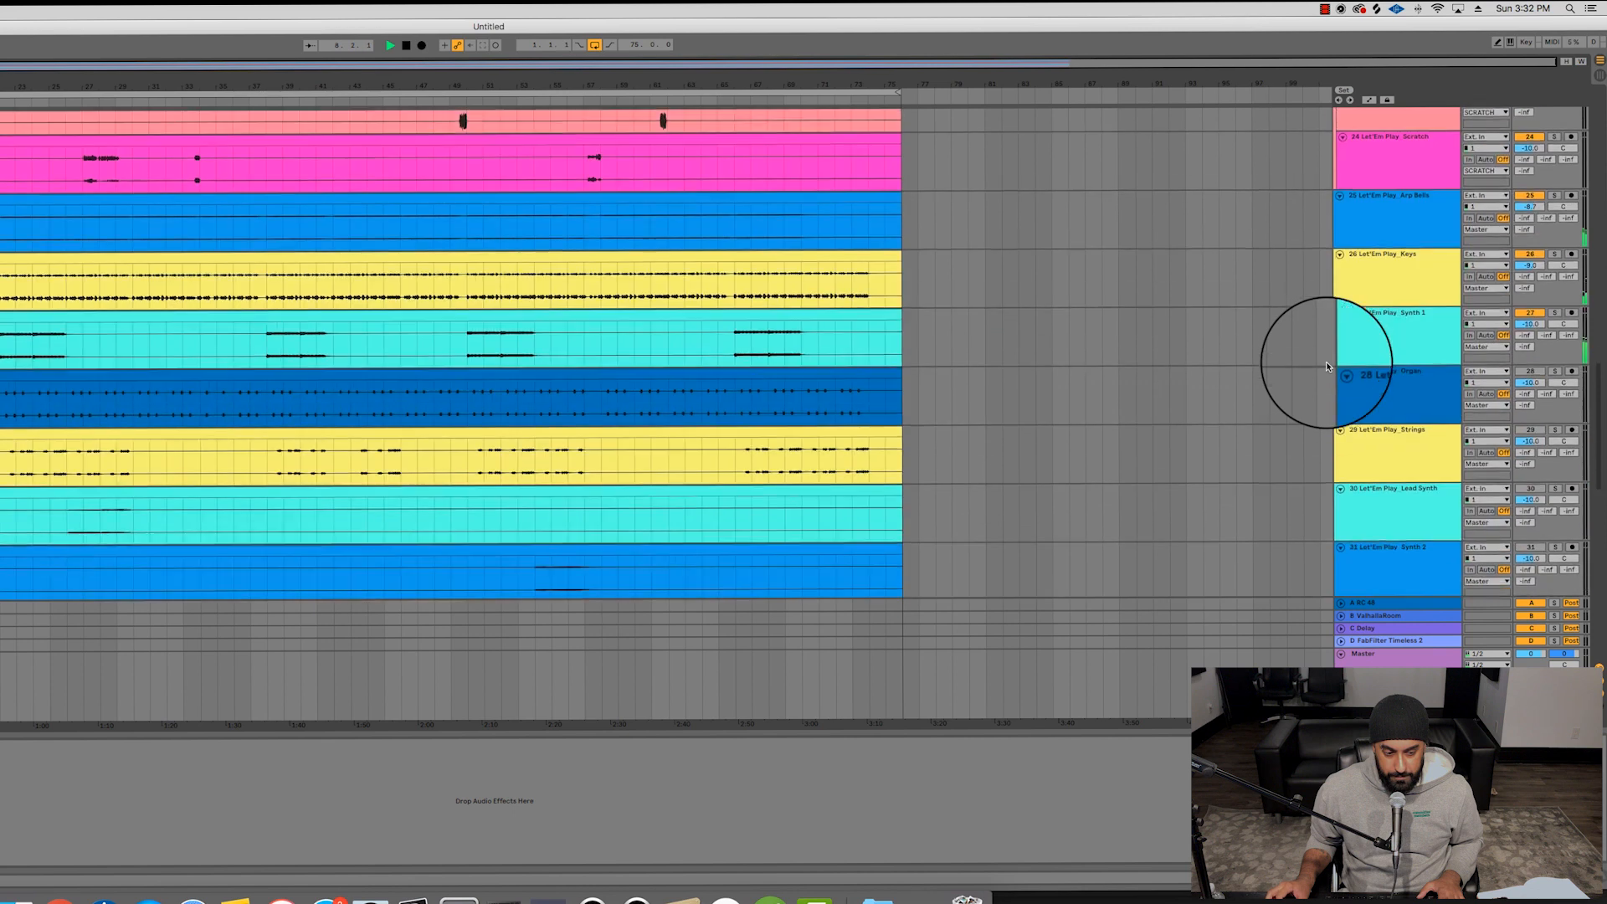
{"action": "scroll", "coordinate": [1327, 363], "scroll_direction": "down", "scroll_amount": 1}
{"action": "left_click_drag", "start_coordinate": [1530, 255], "coordinate": [1530, 251]}
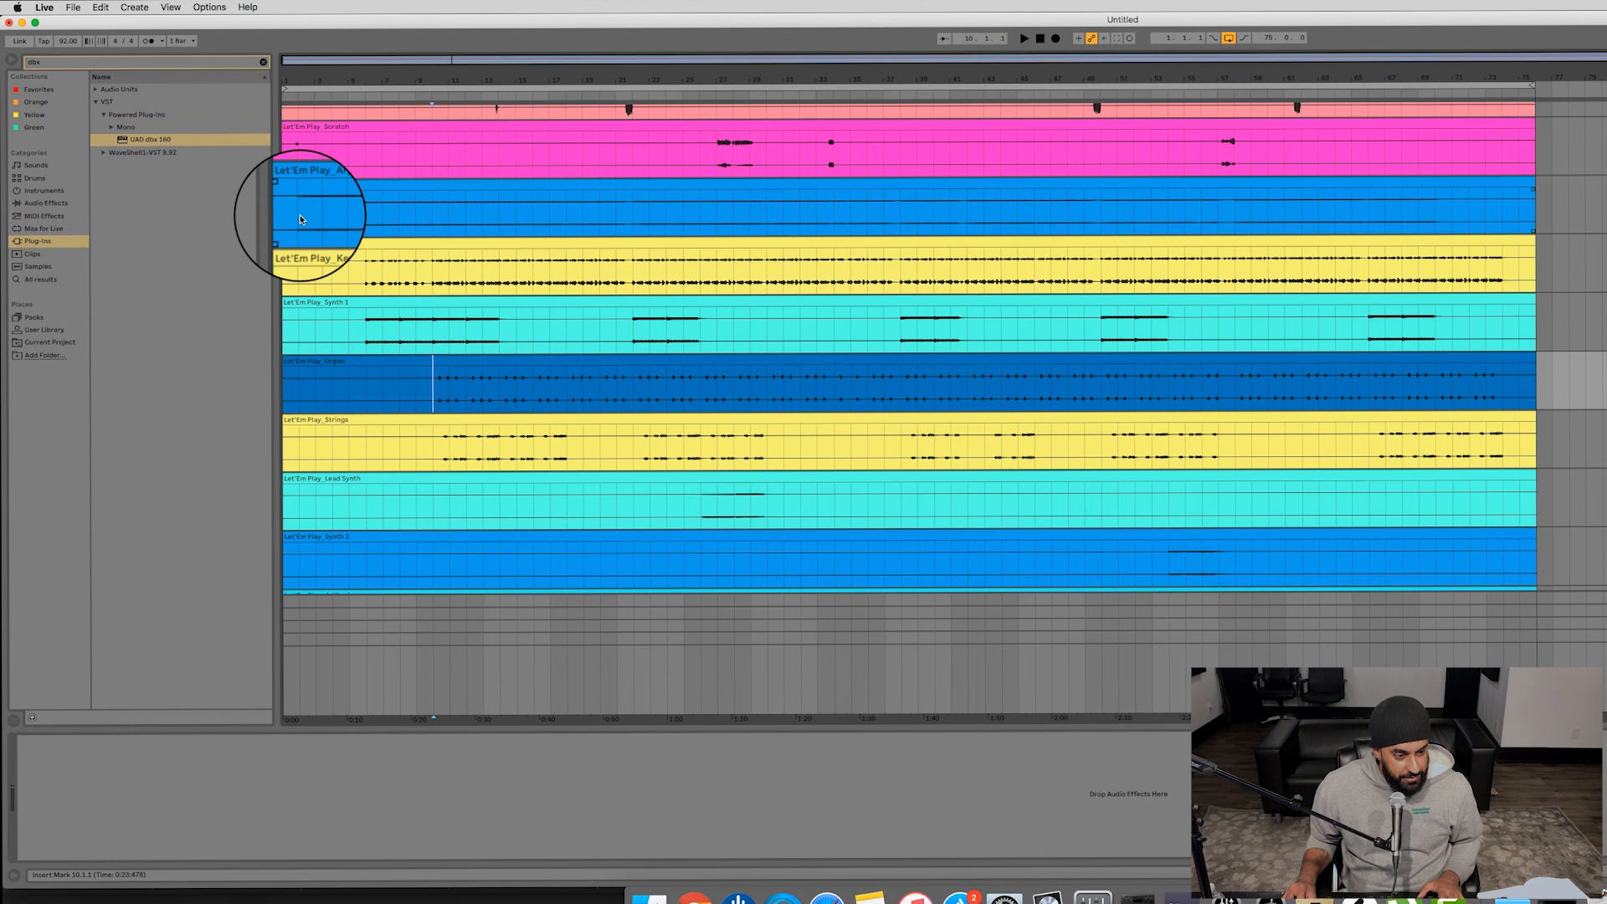
- Load EQ Eight on the Arp Bells track and set a low cut at 168 Hz while playing from the start of its part
{"action": "left_click", "coordinate": [300, 214]}
{"action": "left_click", "coordinate": [68, 203]}
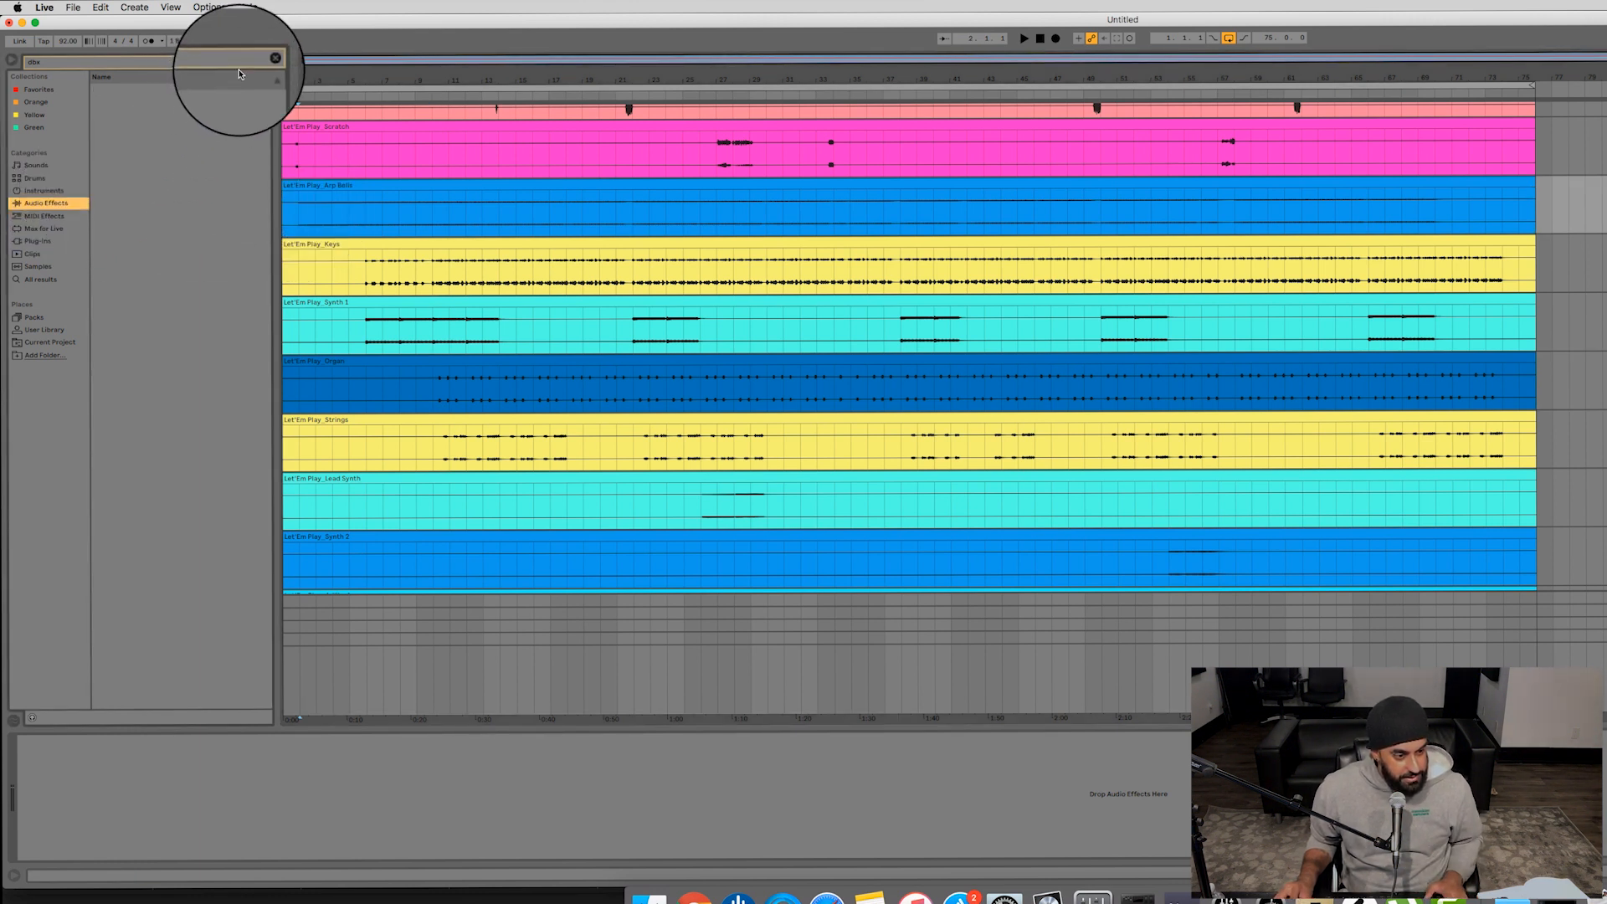
{"action": "left_click", "coordinate": [262, 62]}
{"action": "left_click_drag", "start_coordinate": [119, 261], "coordinate": [317, 206]}
{"action": "key", "text": "space"}
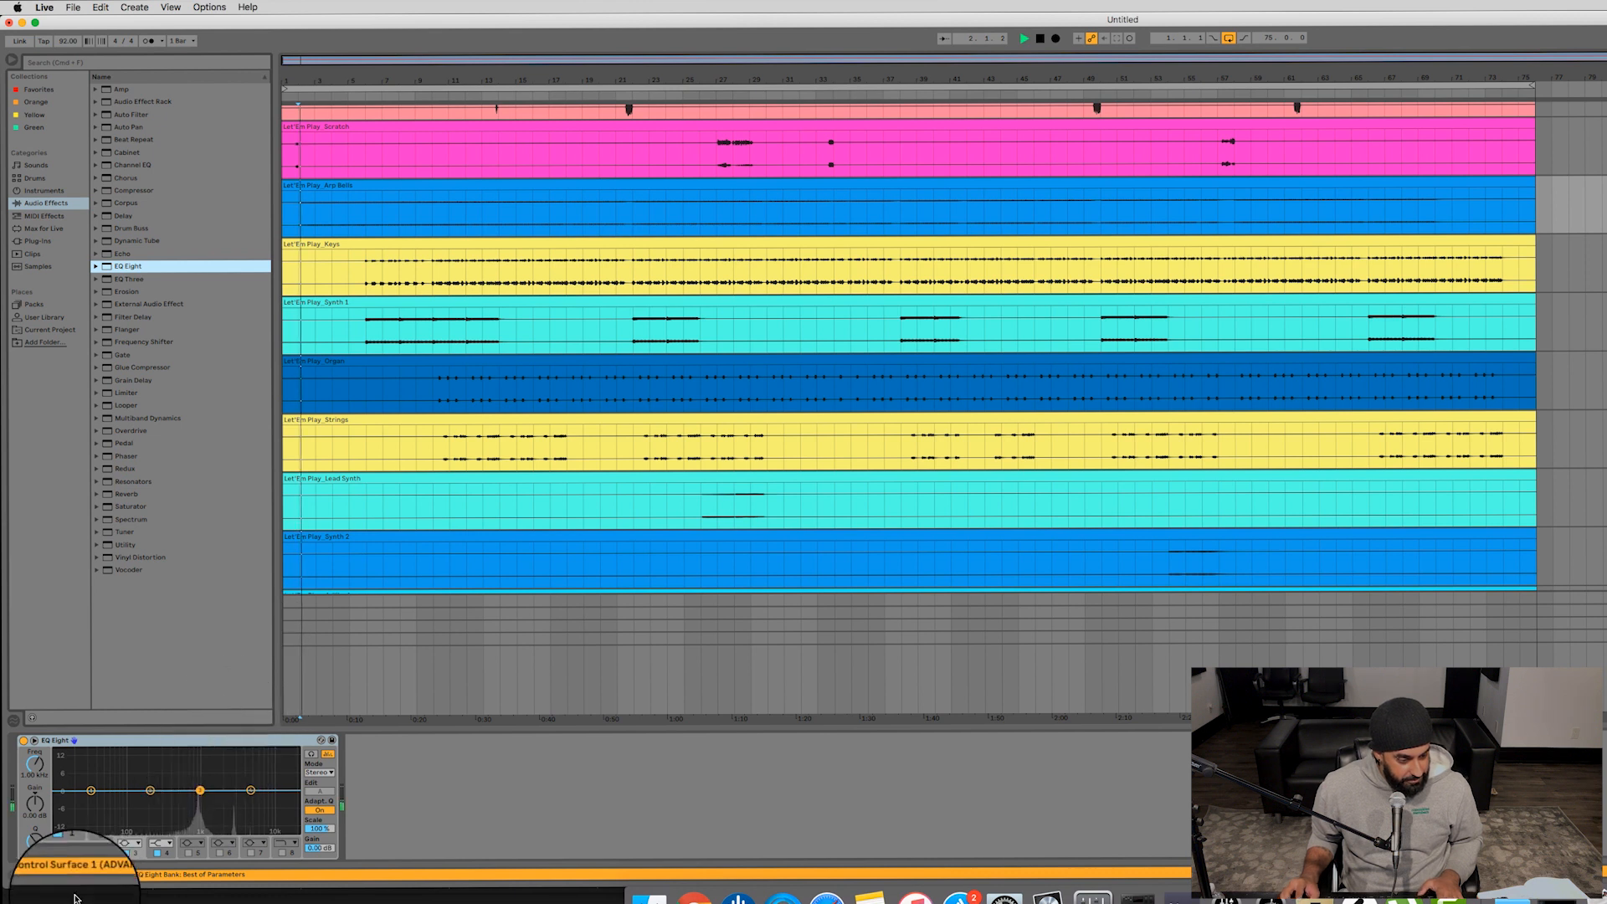
{"action": "left_click", "coordinate": [67, 843]}
{"action": "left_click", "coordinate": [71, 854]}
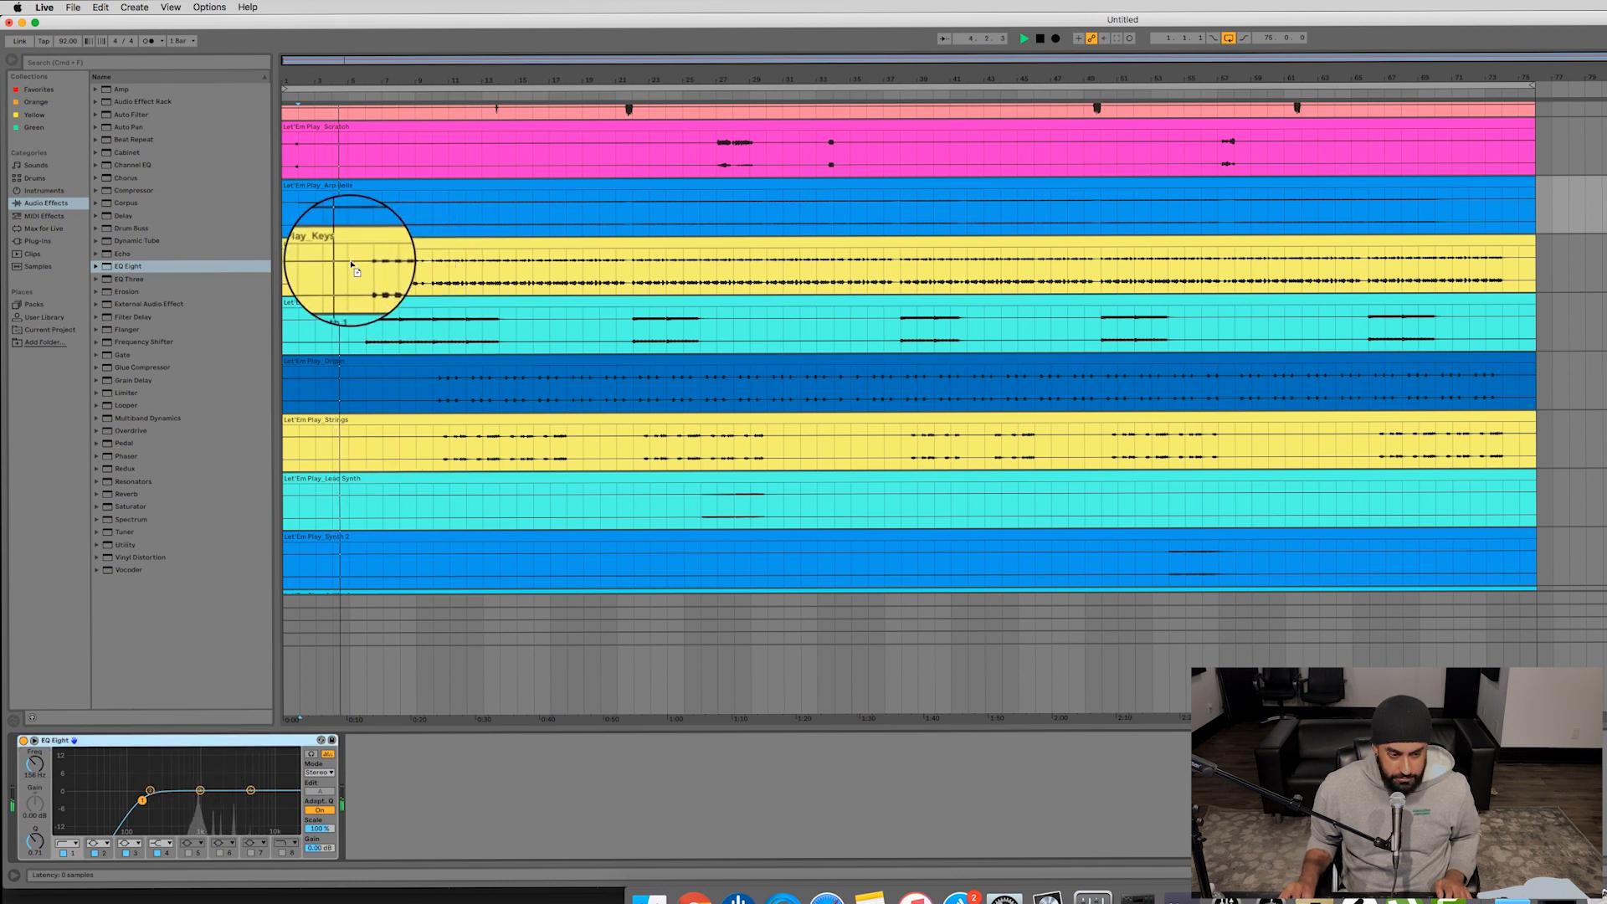
- Give the Keys and Synth 1 tracks low-cut EQ Eights, Keys at 168 Hz and Synth 1 at about 90 Hz
{"action": "left_click", "coordinate": [368, 276]}
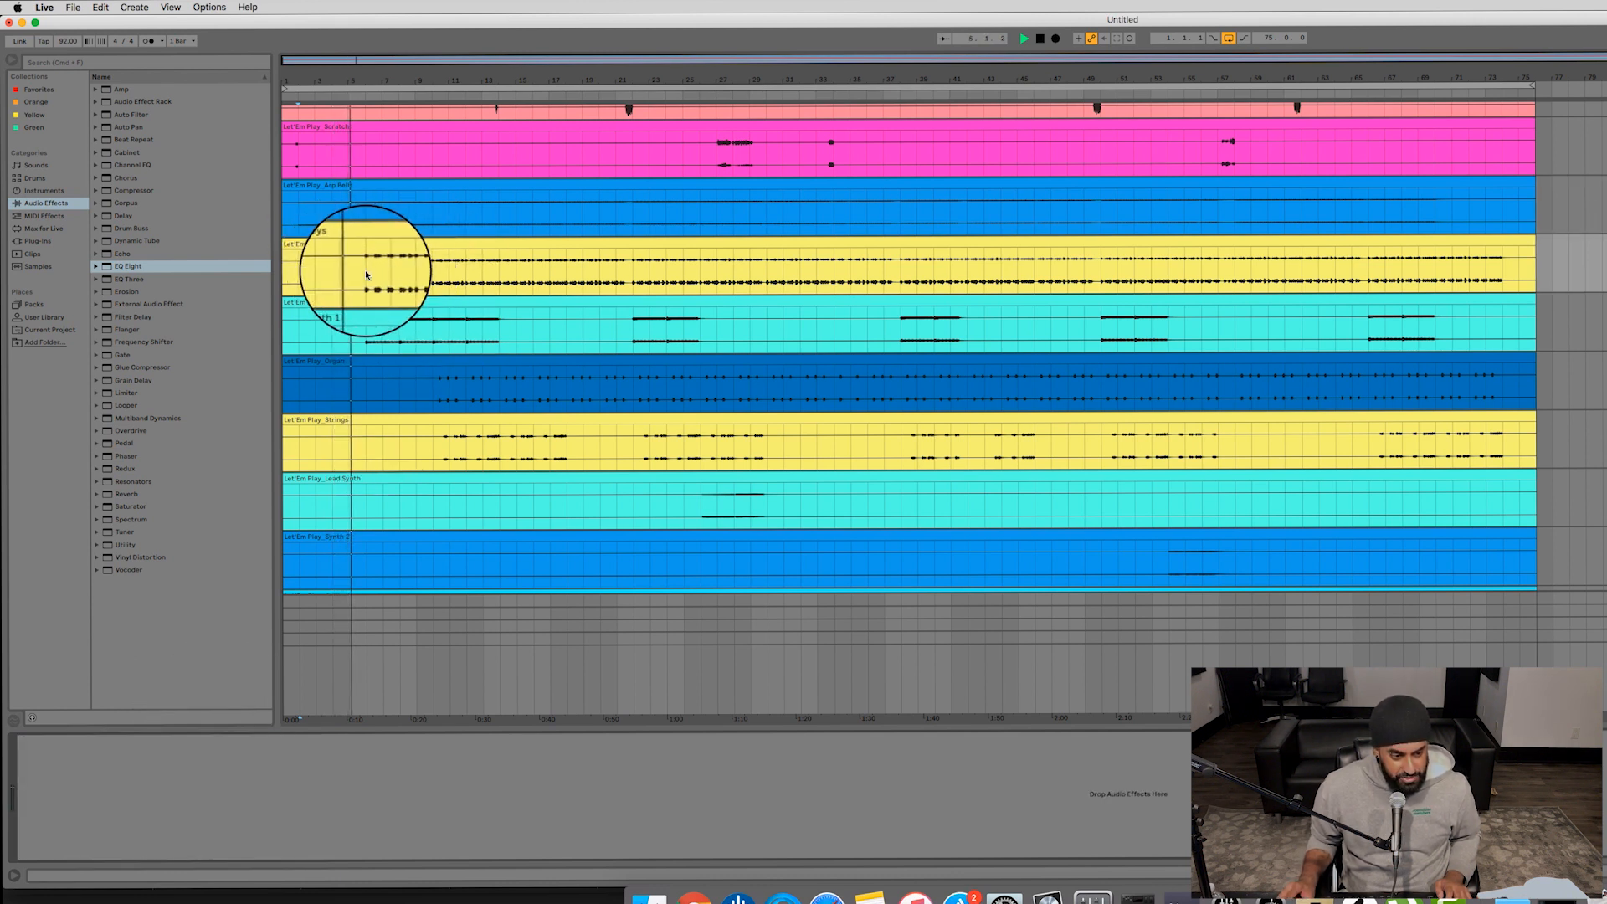
{"action": "left_click", "coordinate": [345, 311]}
{"action": "key", "text": "space"}
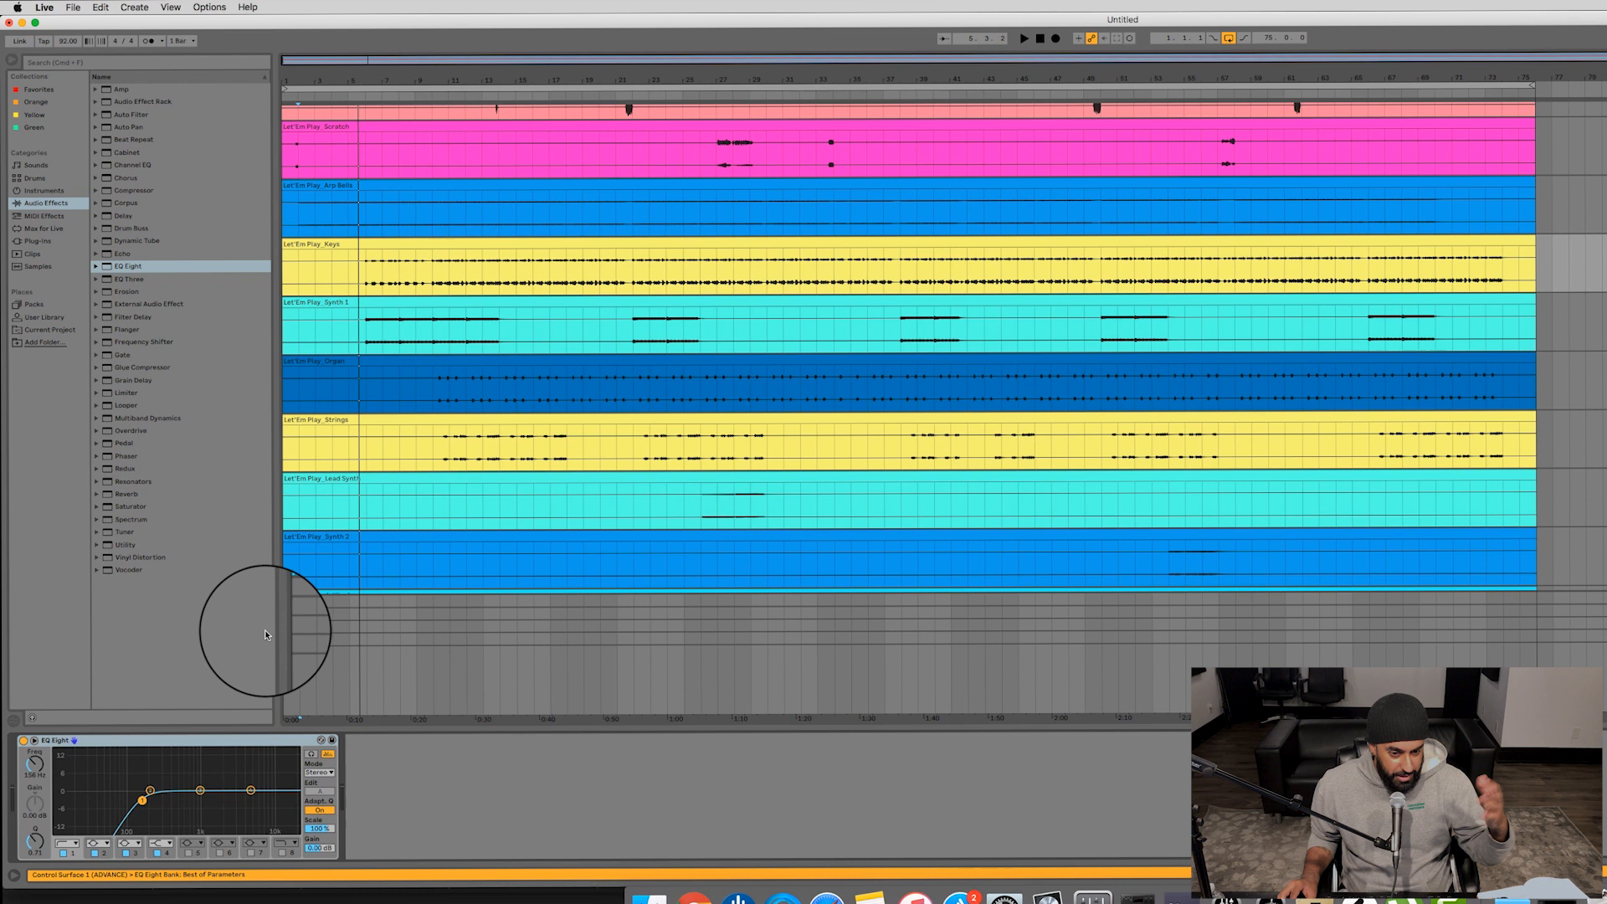
{"action": "key", "text": "space"}
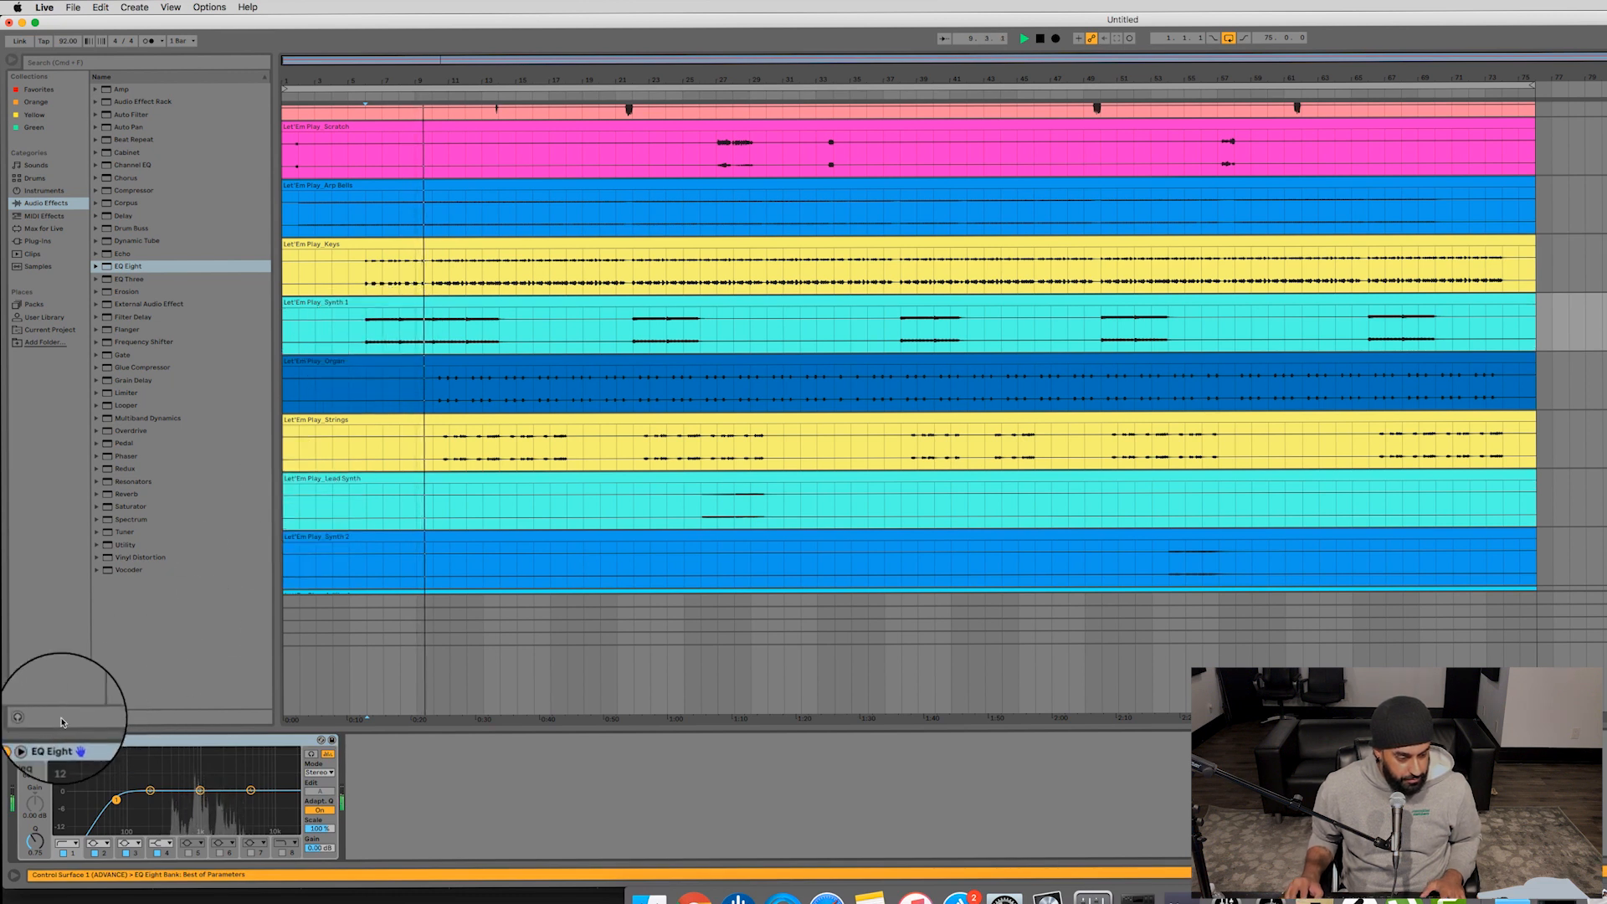
{"action": "left_click_drag", "start_coordinate": [37, 763], "coordinate": [38, 756]}
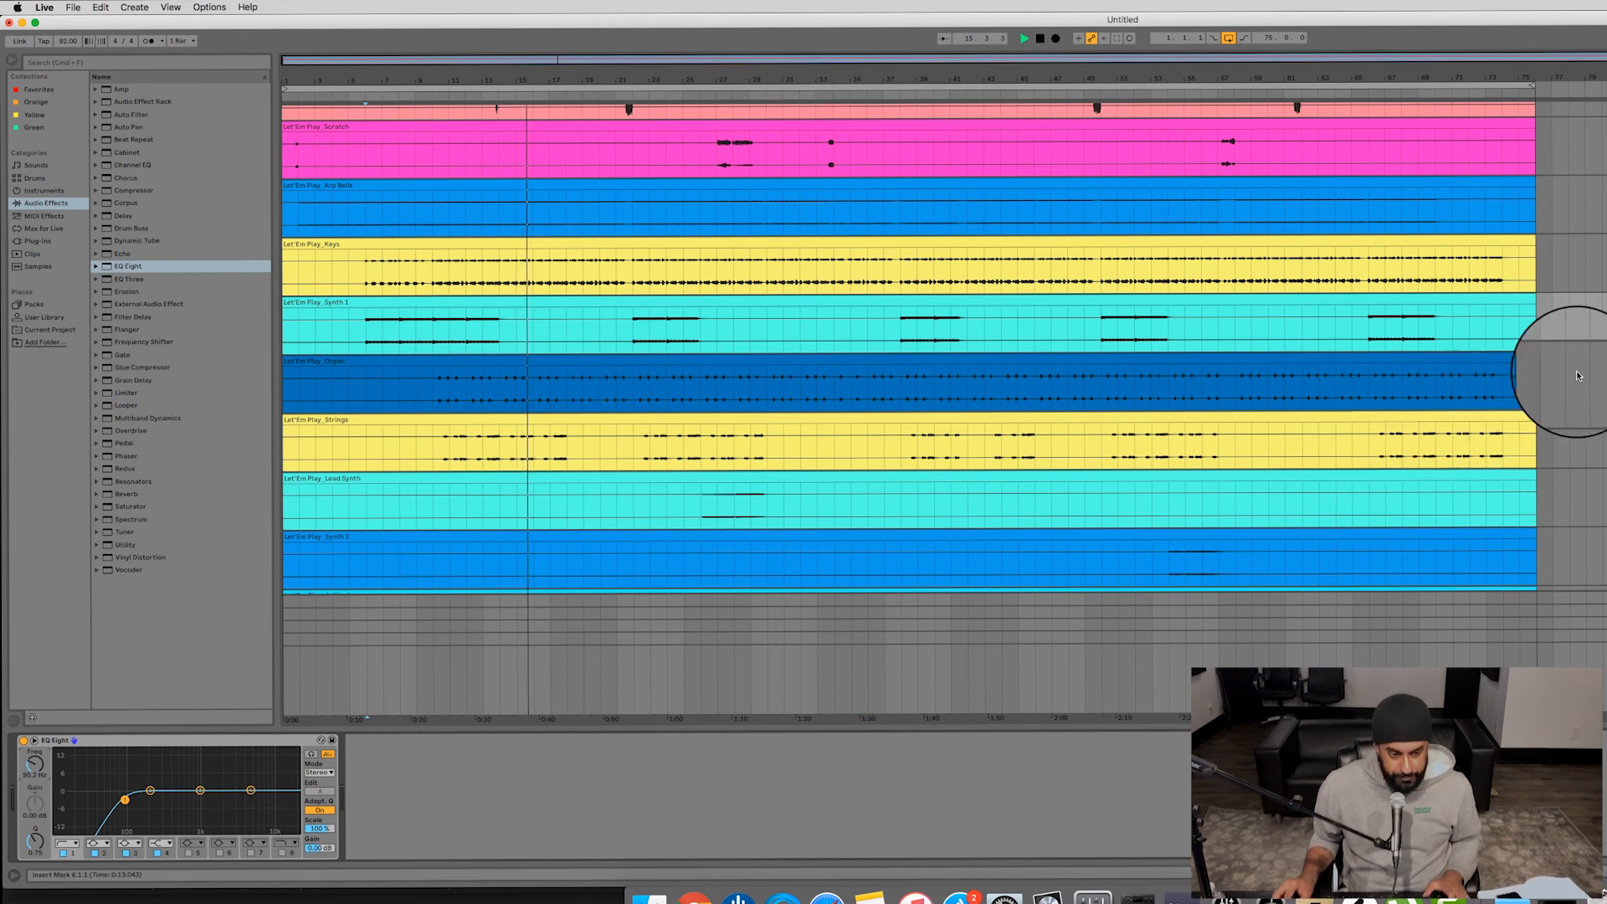
- Activate the Organ and Strings tracks, play the mix from bar 10 and compare it against the soloed Current reference
{"action": "left_click", "coordinate": [423, 399]}
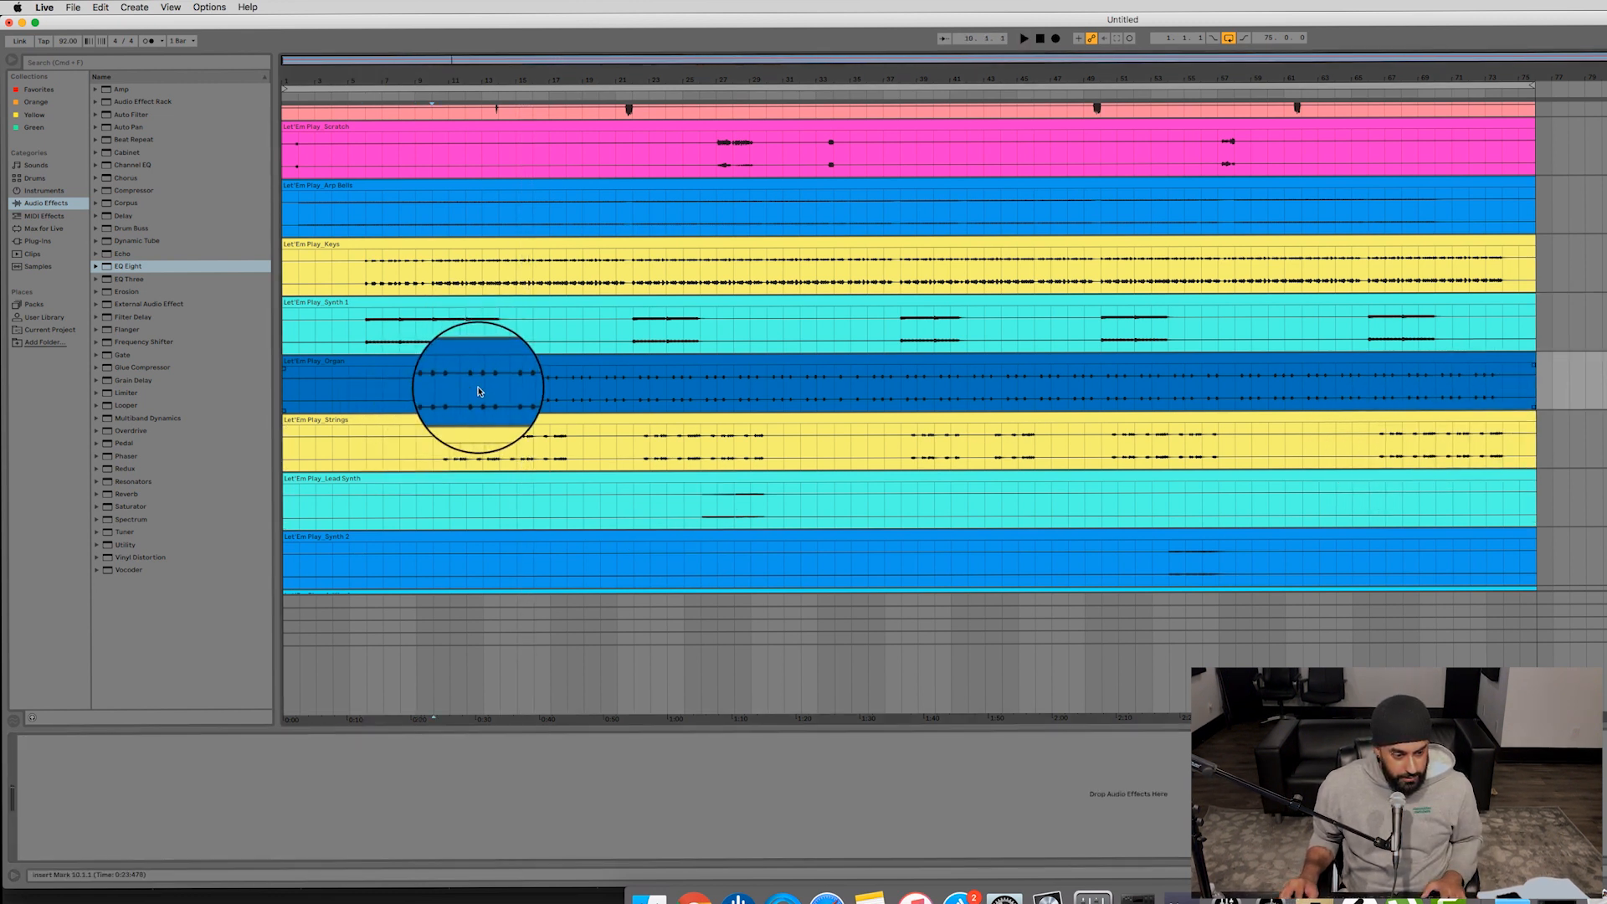
{"action": "left_click", "coordinate": [1326, 505]}
{"action": "left_click", "coordinate": [1330, 601], "text": "shift"}
{"action": "left_click", "coordinate": [1493, 467]}
{"action": "left_click", "coordinate": [1358, 495]}
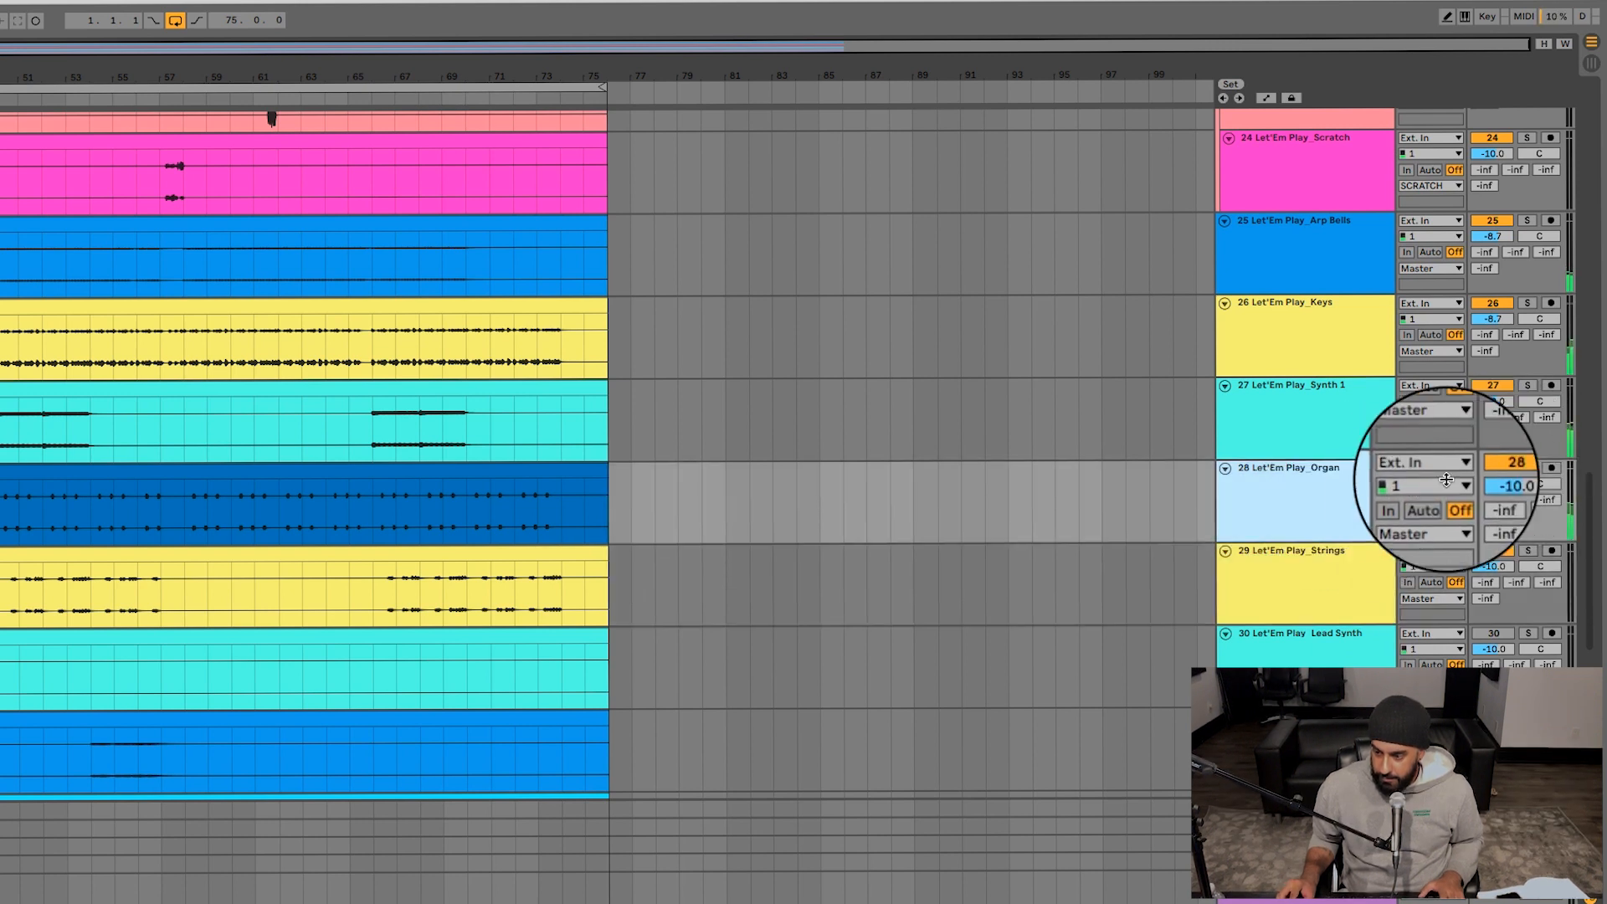
{"action": "left_click", "coordinate": [1314, 593]}
{"action": "left_click", "coordinate": [1338, 514]}
{"action": "scroll", "coordinate": [1368, 411], "scroll_direction": "up", "scroll_amount": 20}
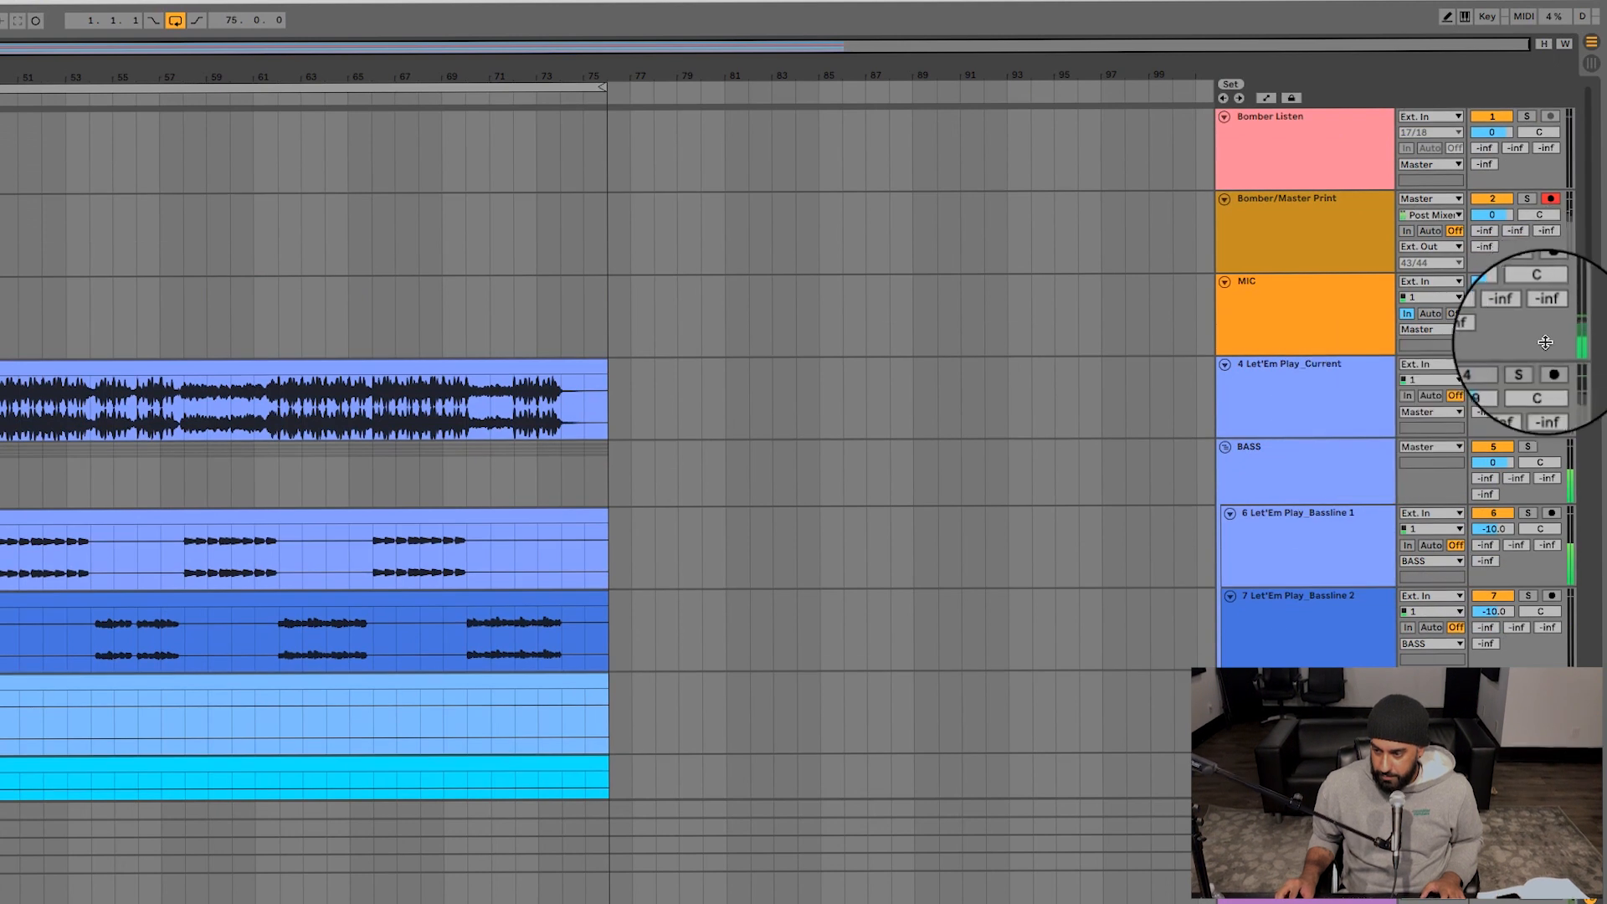
{"action": "left_click", "coordinate": [1524, 365]}
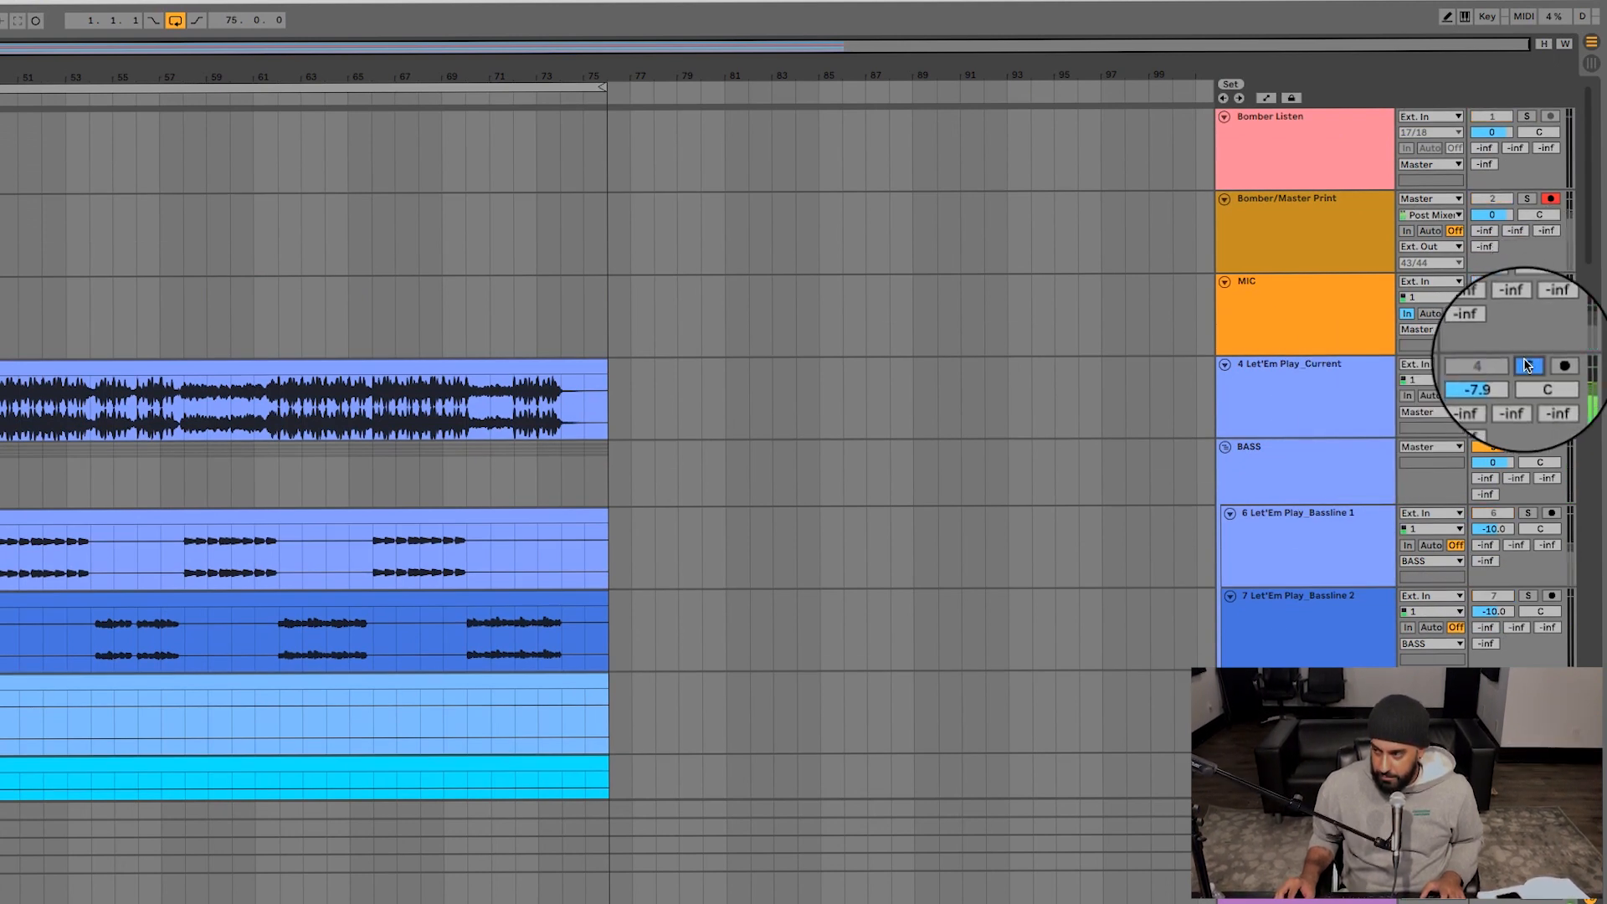
- Set the volume of the Organ and Strings tracks together to -9.8 dB
{"action": "scroll", "coordinate": [1102, 373], "scroll_direction": "down", "scroll_amount": 20}
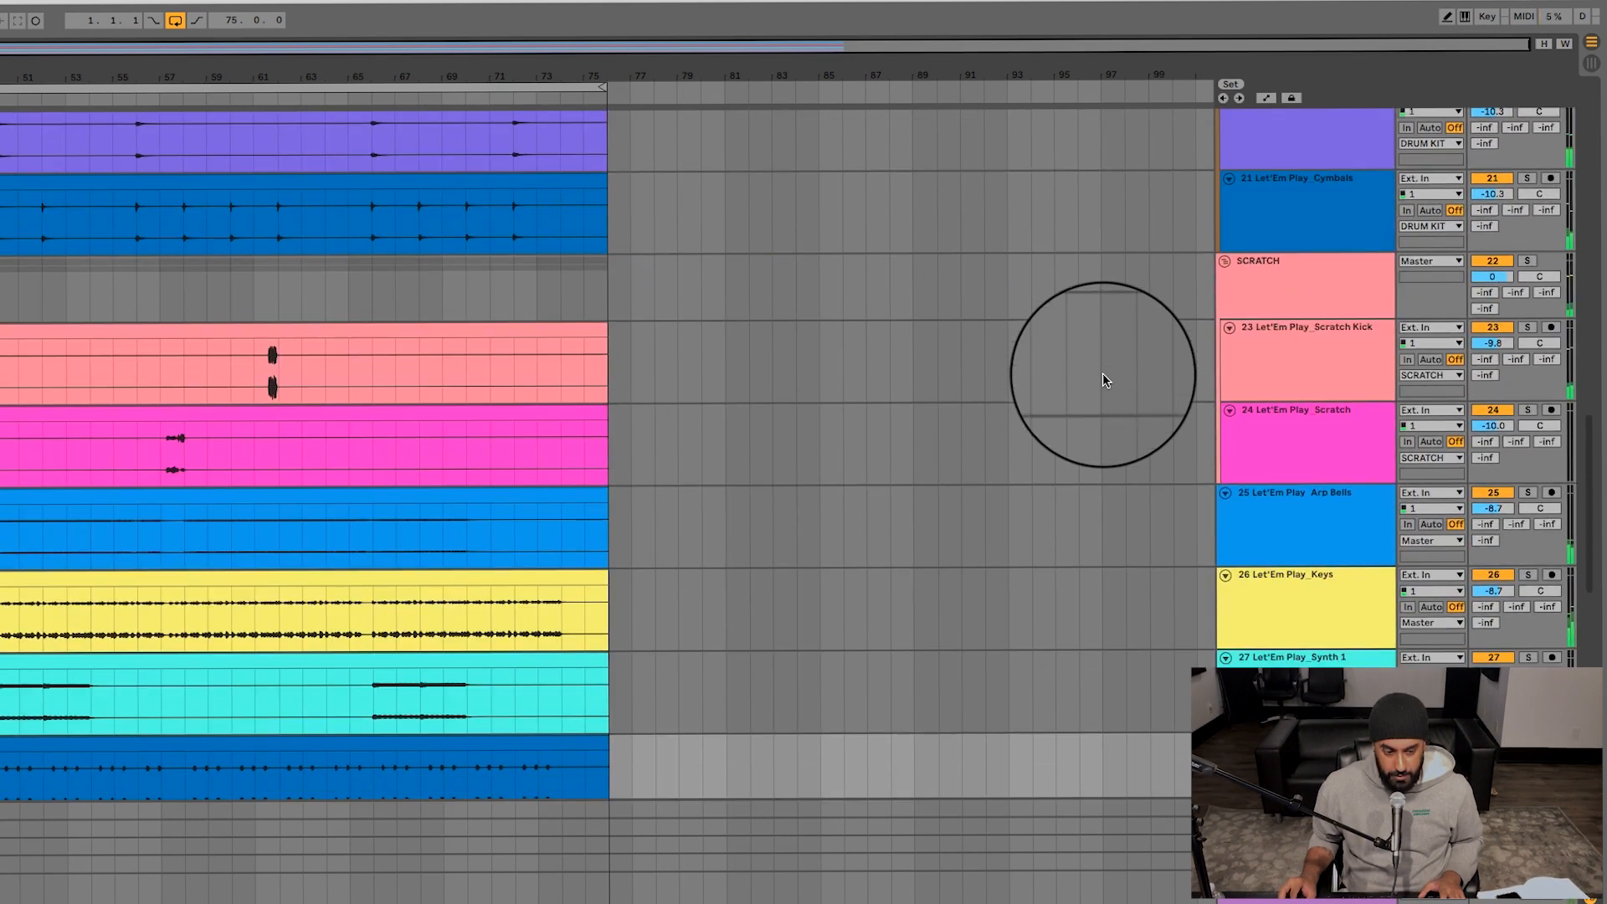
{"action": "scroll", "coordinate": [1102, 373], "scroll_direction": "down", "scroll_amount": 3}
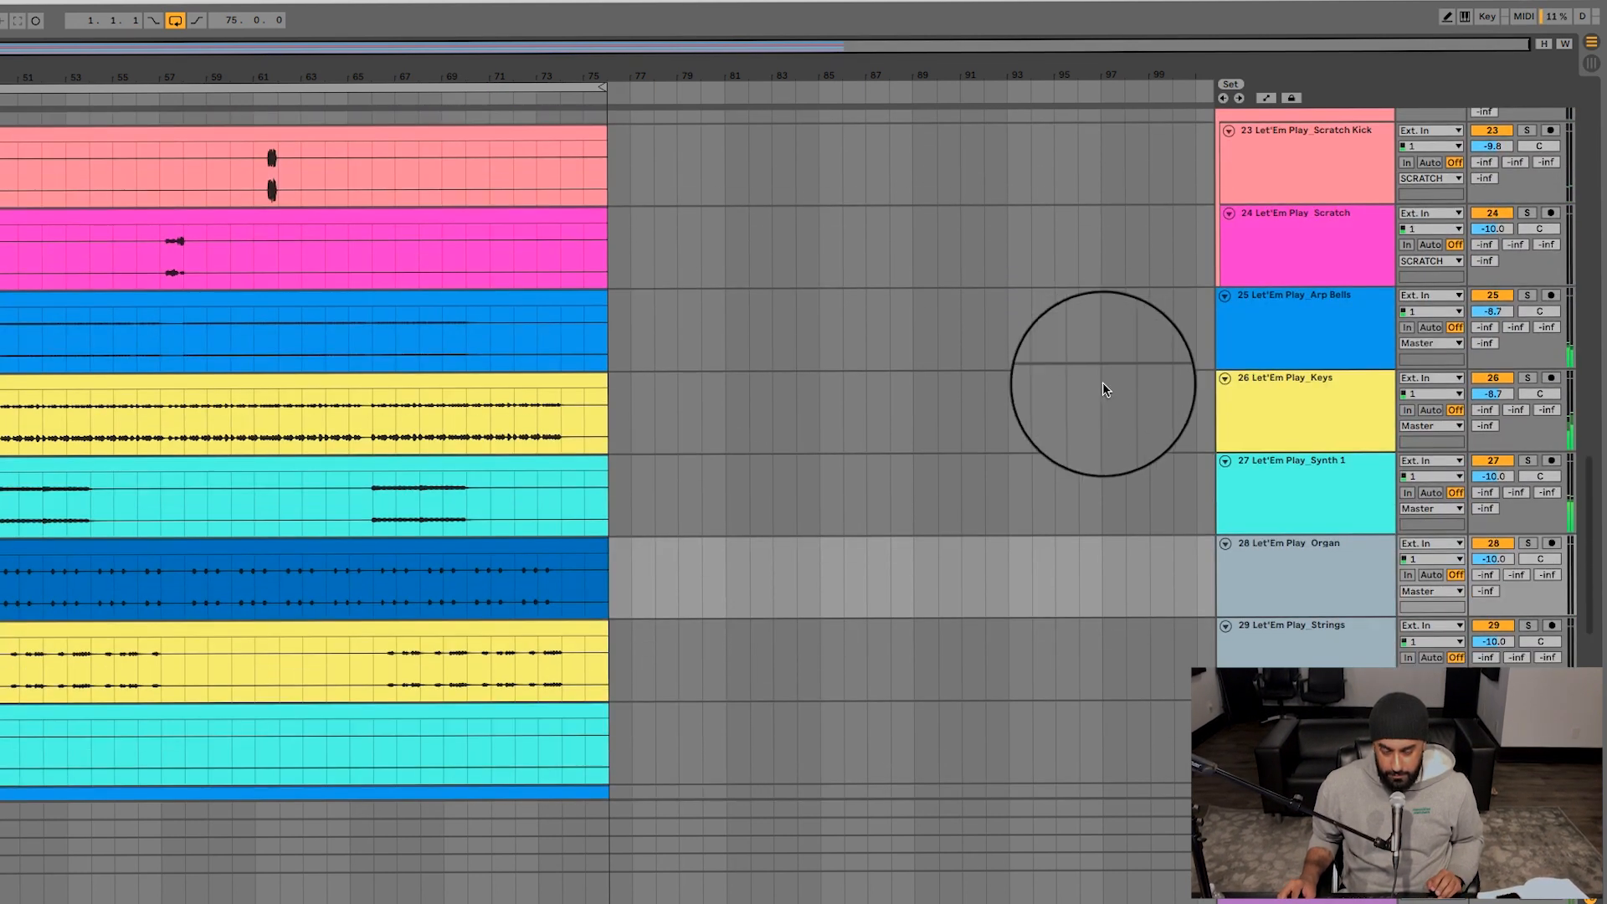
{"action": "left_click", "coordinate": [1305, 626], "text": "shift"}
{"action": "left_click_drag", "start_coordinate": [1479, 559], "coordinate": [1480, 553]}
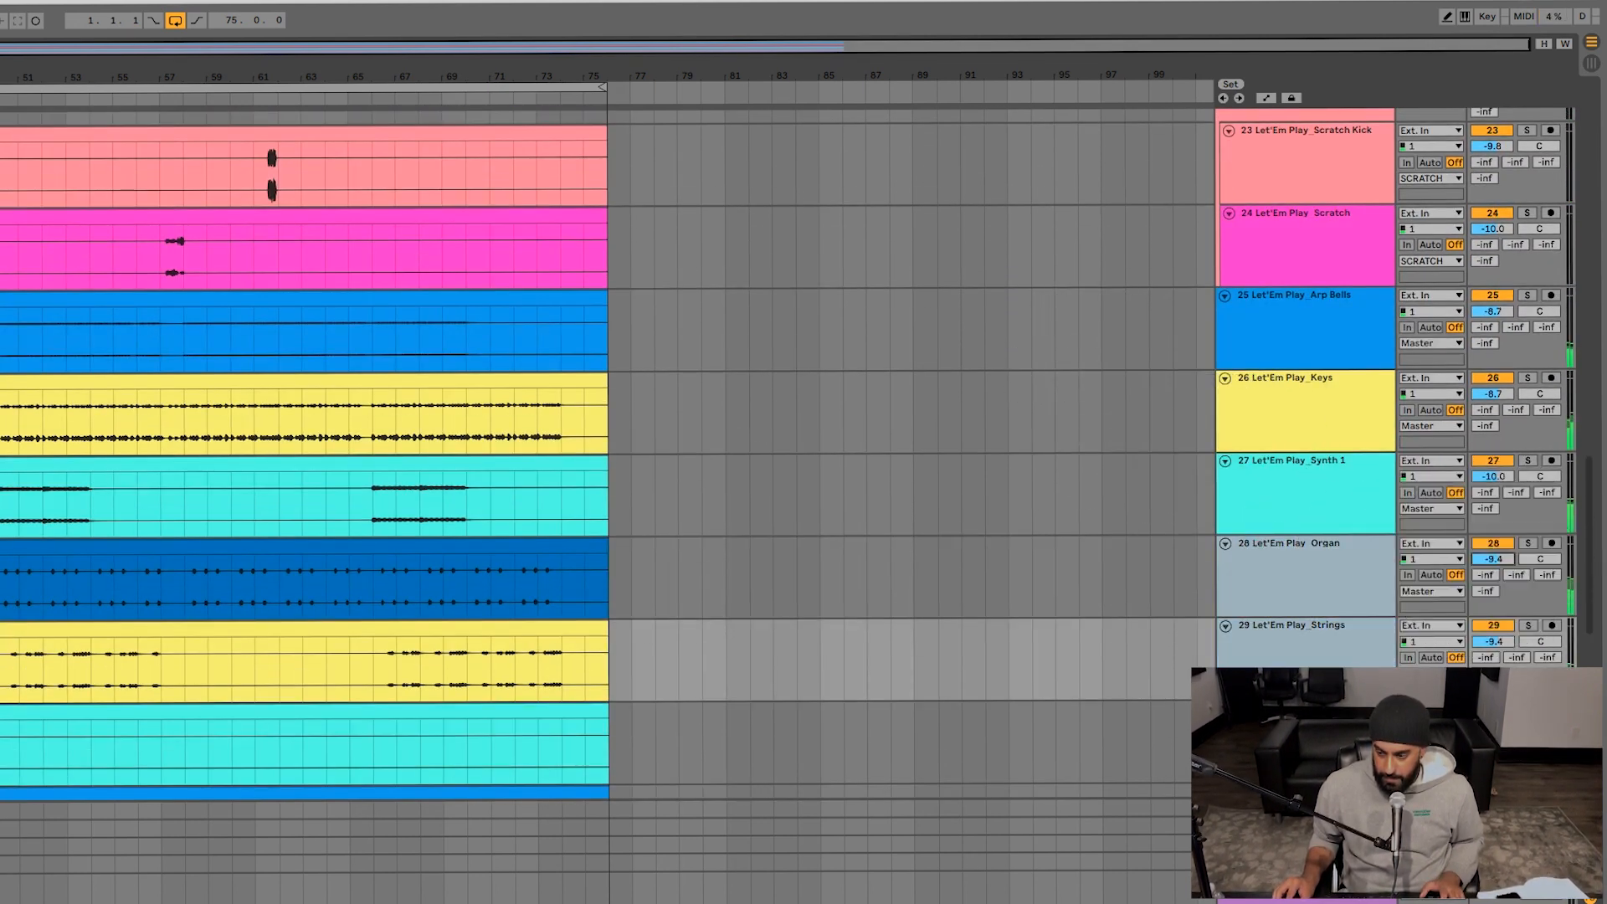
- Activate the Lead Synth track at -8.1 dB and compare the mix against the soloed Current reference
{"action": "scroll", "coordinate": [577, 510], "scroll_direction": "down", "scroll_amount": 5}
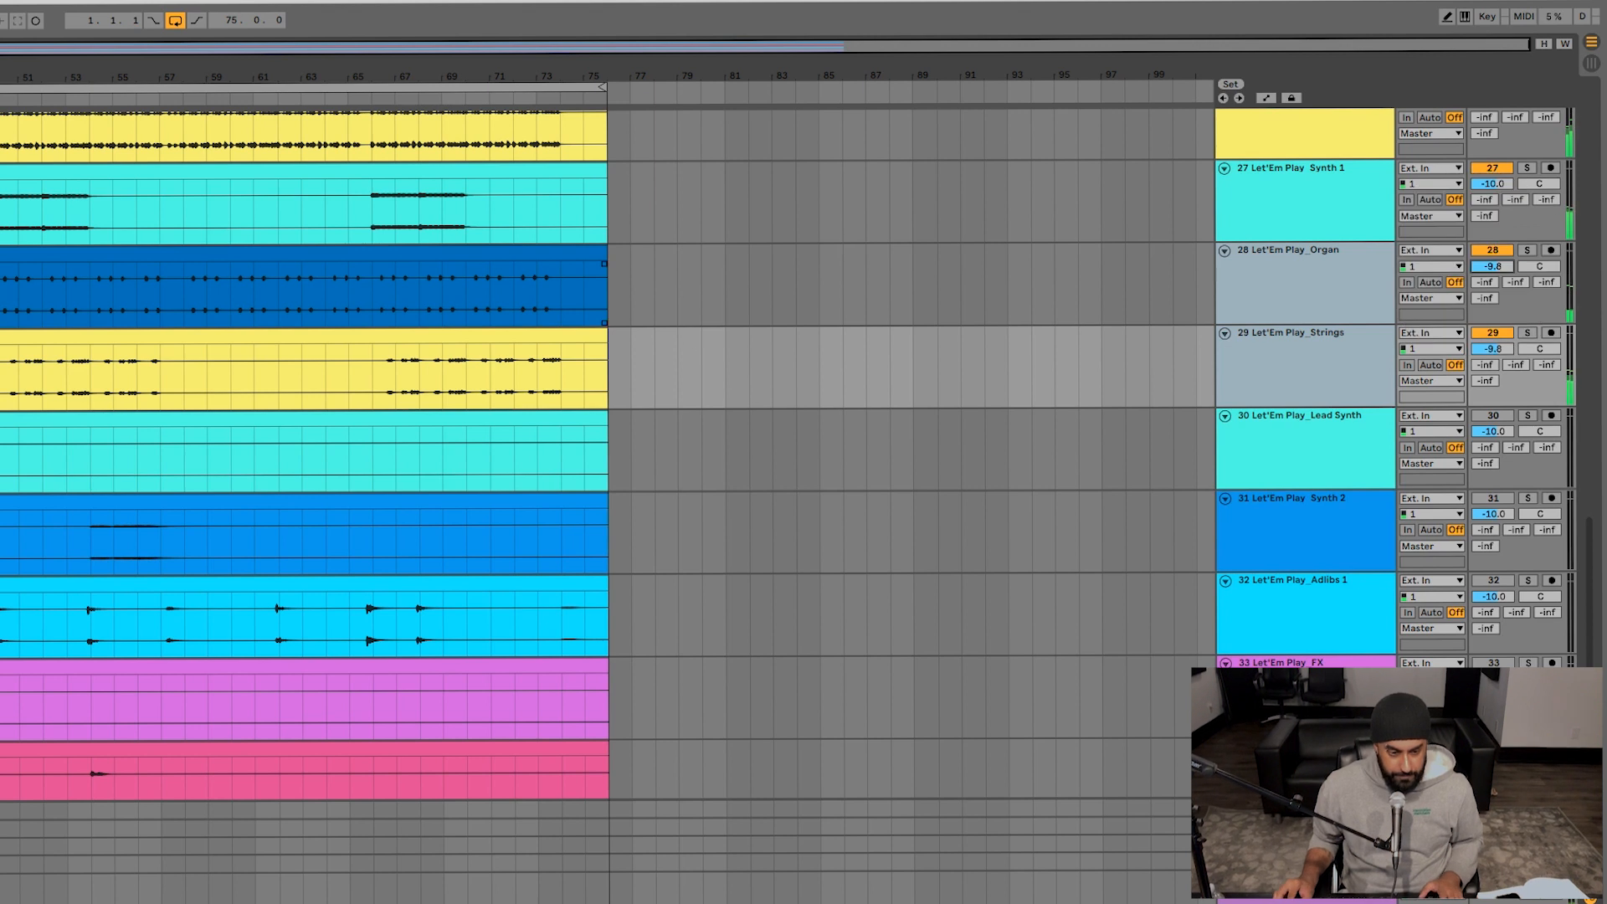
{"action": "left_click", "coordinate": [1485, 431]}
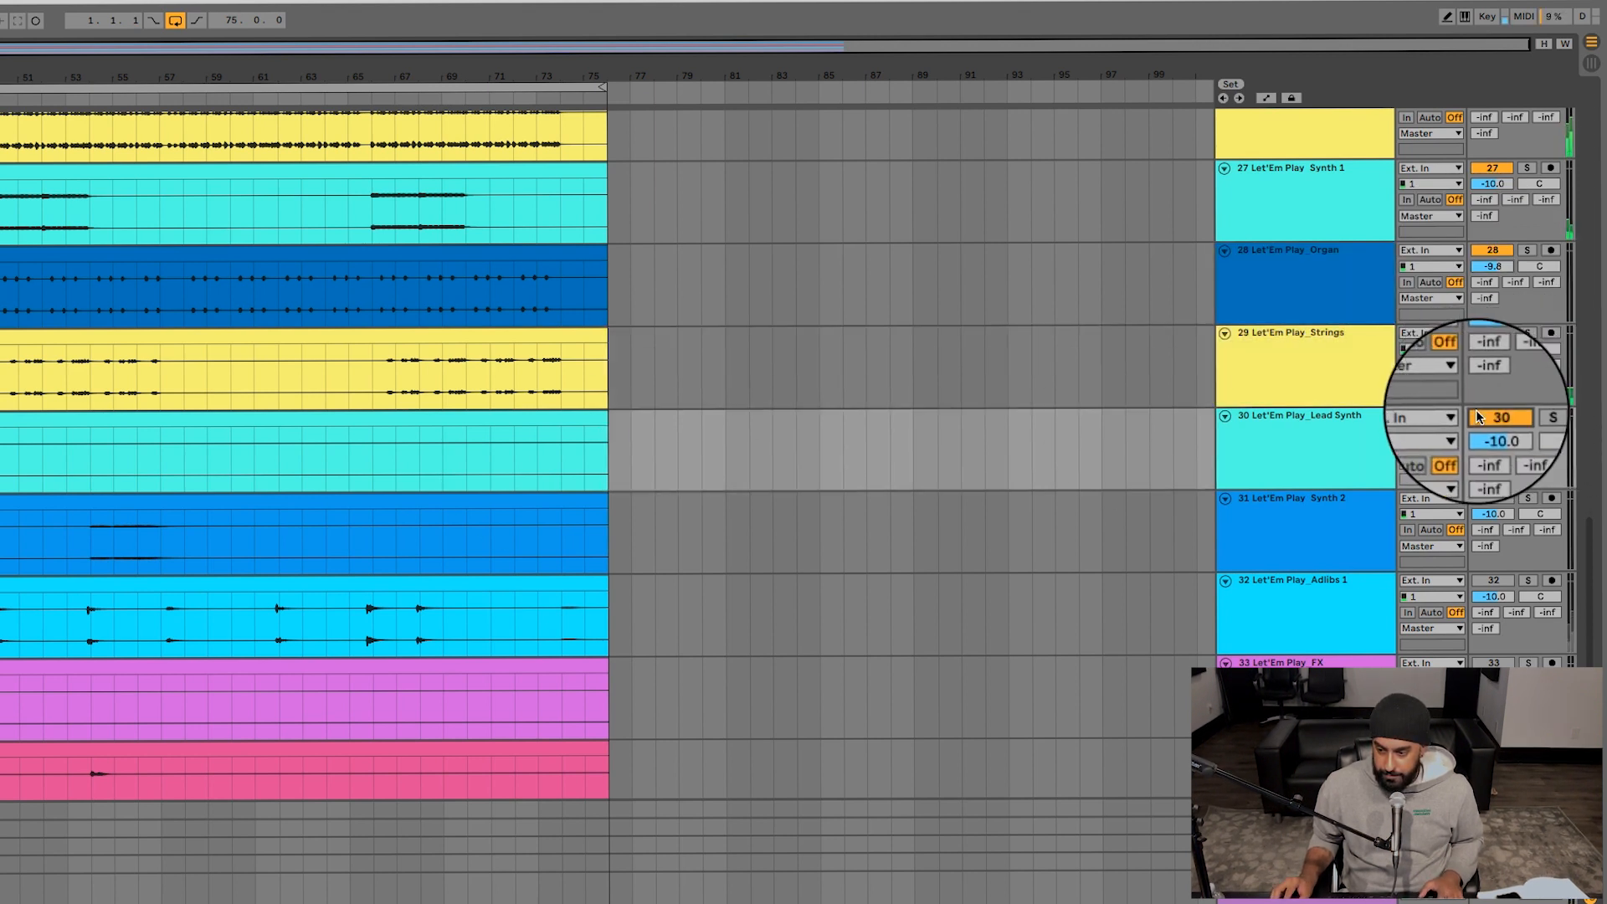
{"action": "left_click_drag", "start_coordinate": [1481, 434], "coordinate": [1481, 425]}
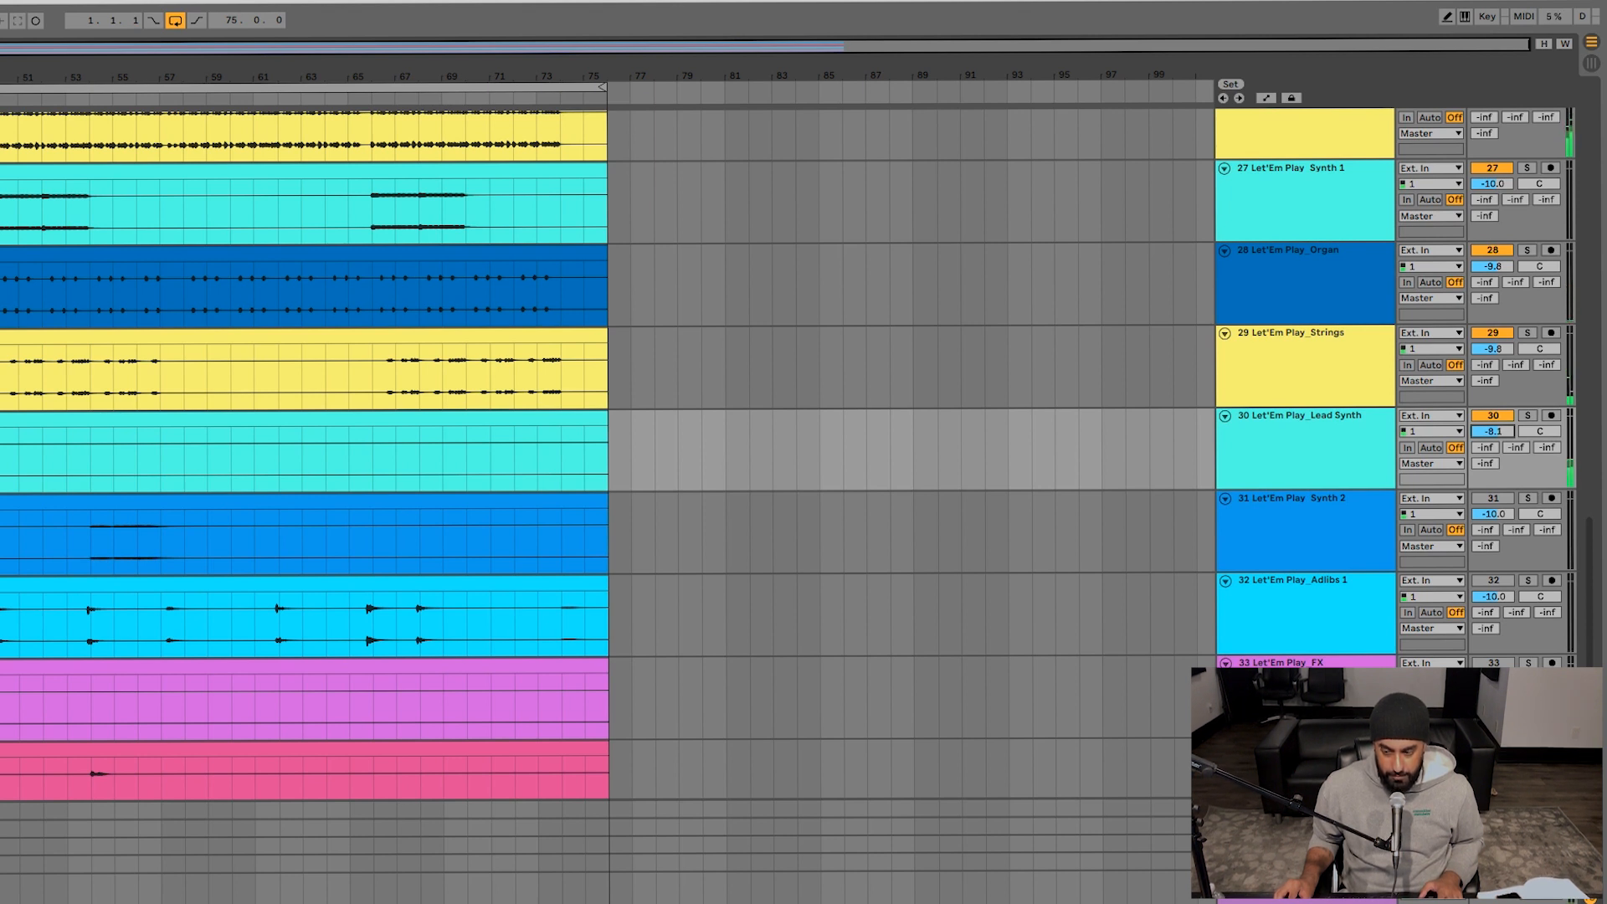
{"action": "scroll", "coordinate": [1178, 399], "scroll_direction": "up", "scroll_amount": 15}
{"action": "left_click", "coordinate": [1527, 366]}
{"action": "left_click", "coordinate": [1527, 365]}
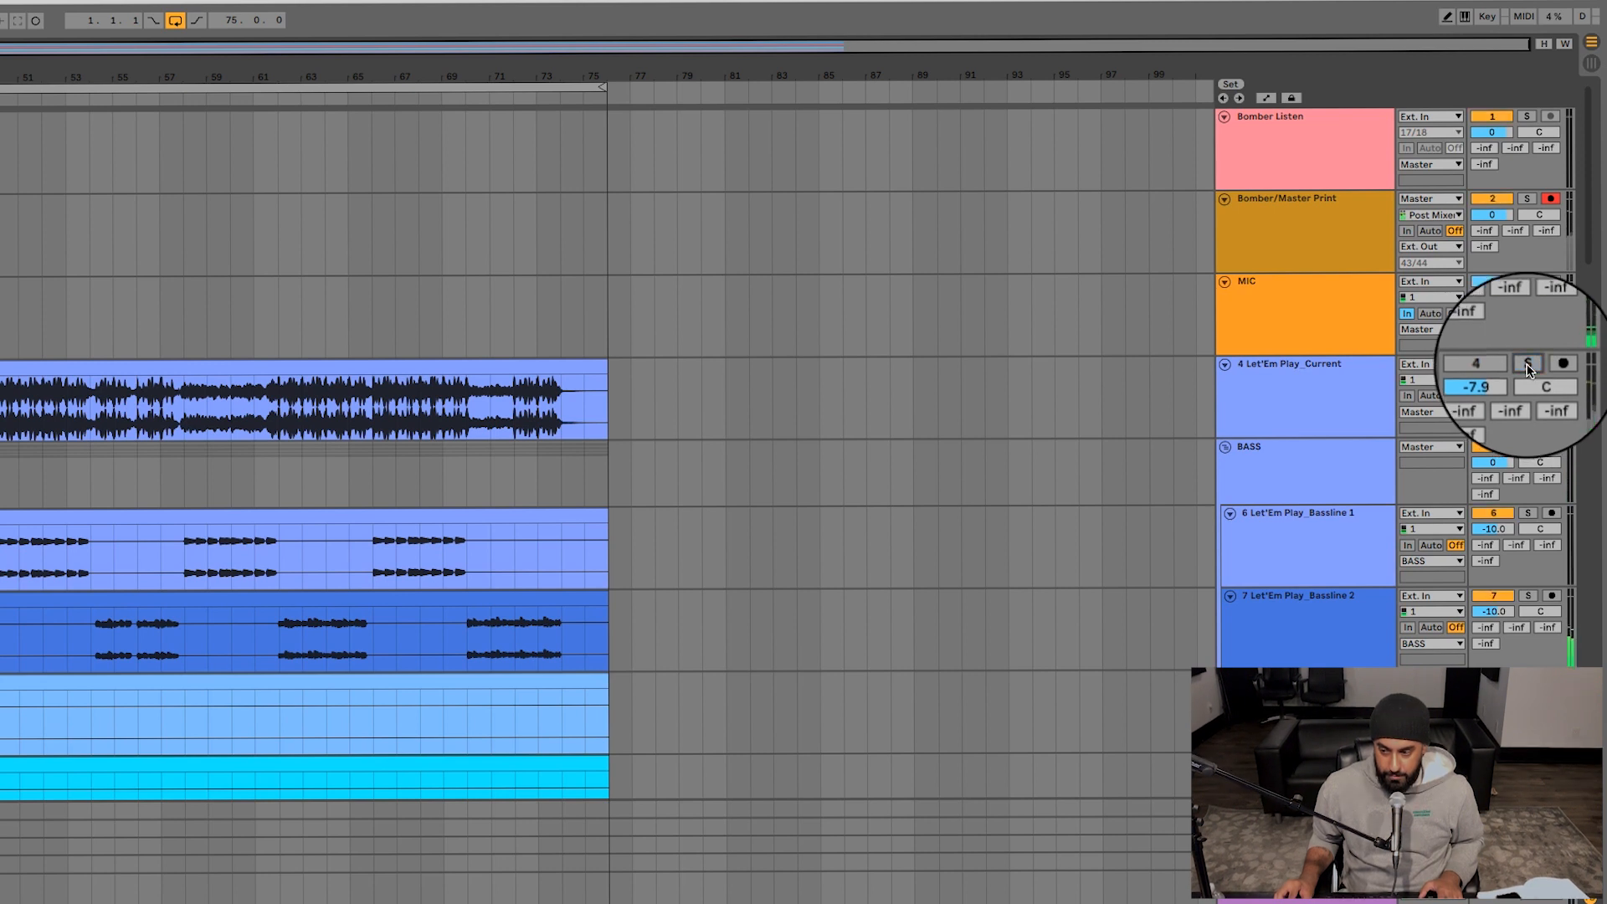
- Activate the Synth 2 track, play from its entry at bar 54 and raise its volume slightly
{"action": "scroll", "coordinate": [910, 468], "scroll_direction": "down", "scroll_amount": 5}
{"action": "scroll", "coordinate": [910, 465], "scroll_direction": "down", "scroll_amount": 18}
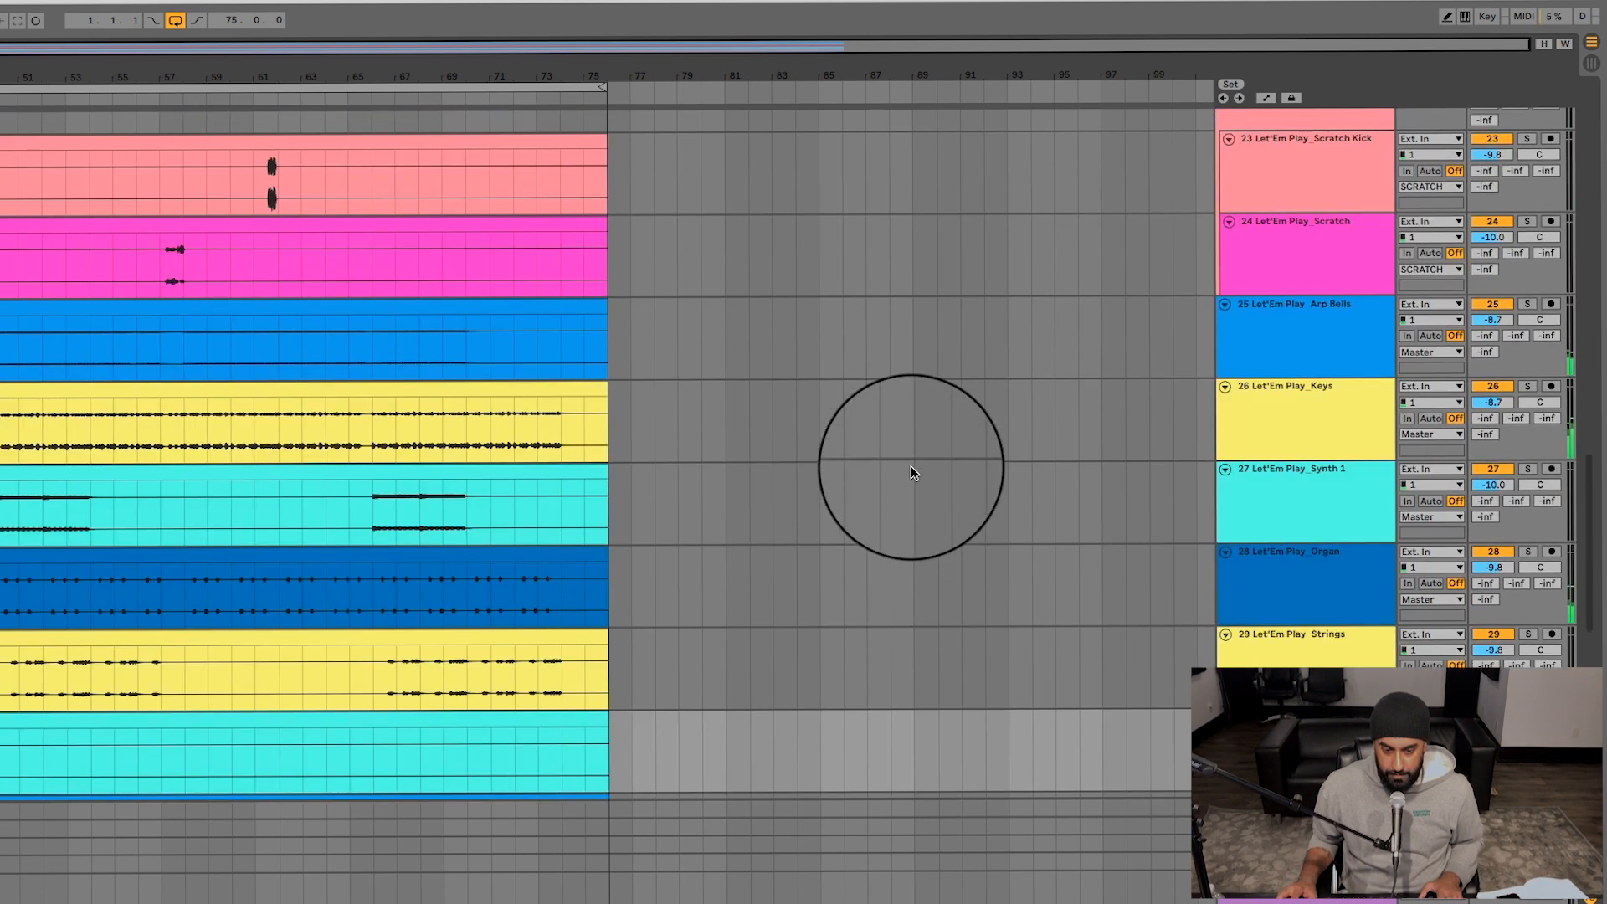
{"action": "scroll", "coordinate": [911, 465], "scroll_direction": "down", "scroll_amount": 3}
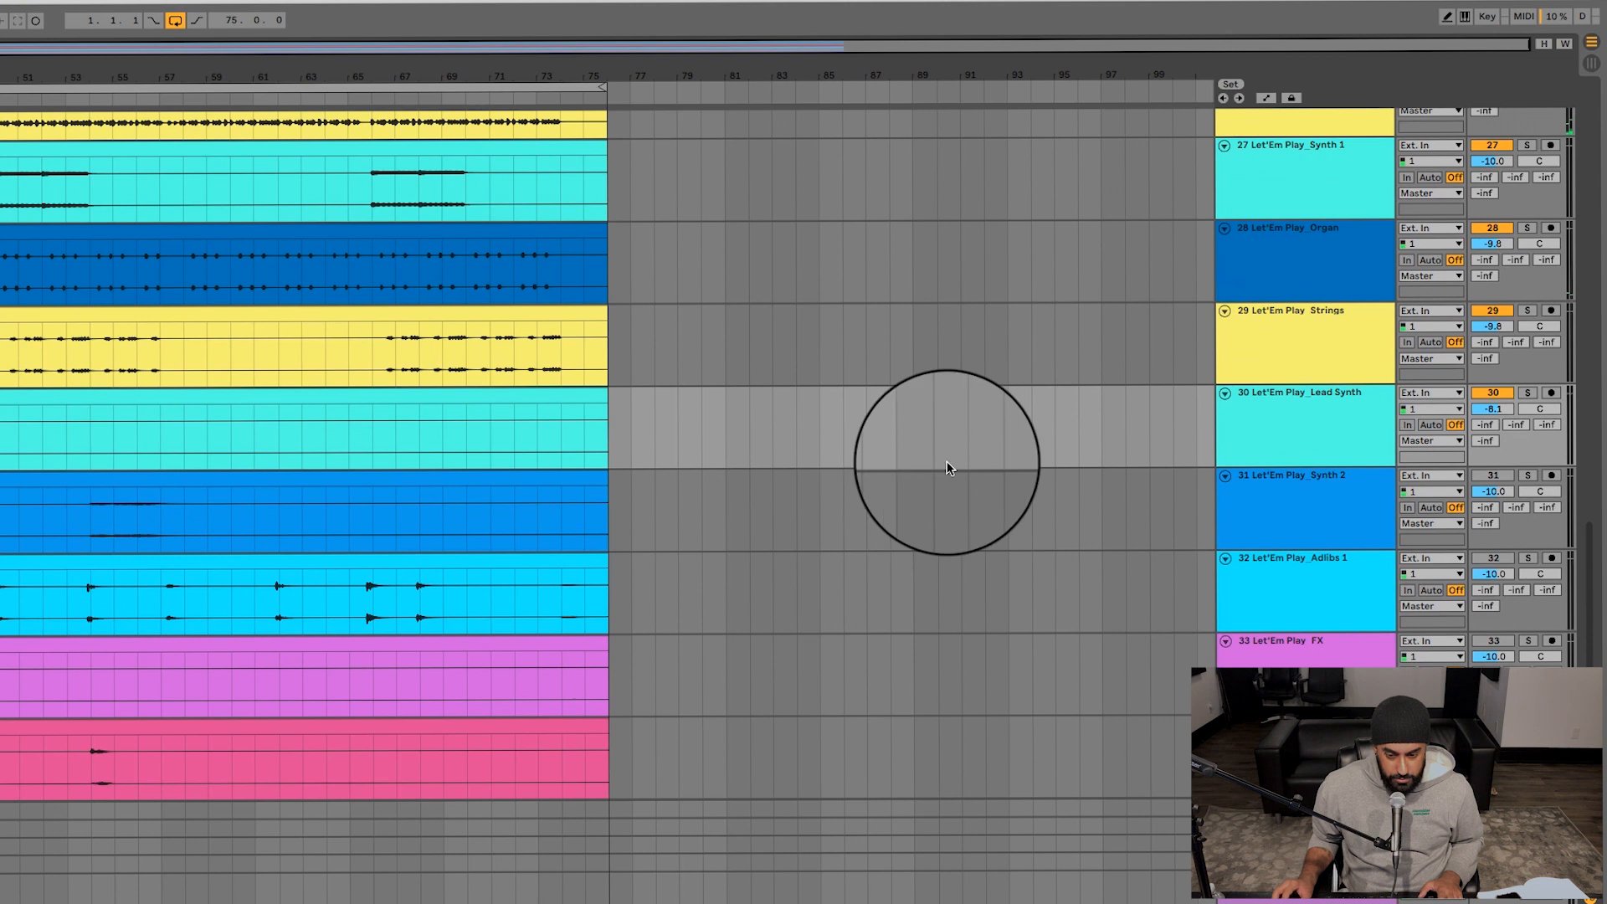
{"action": "left_click", "coordinate": [90, 542]}
{"action": "left_click", "coordinate": [1498, 473]}
{"action": "key", "text": "space"}
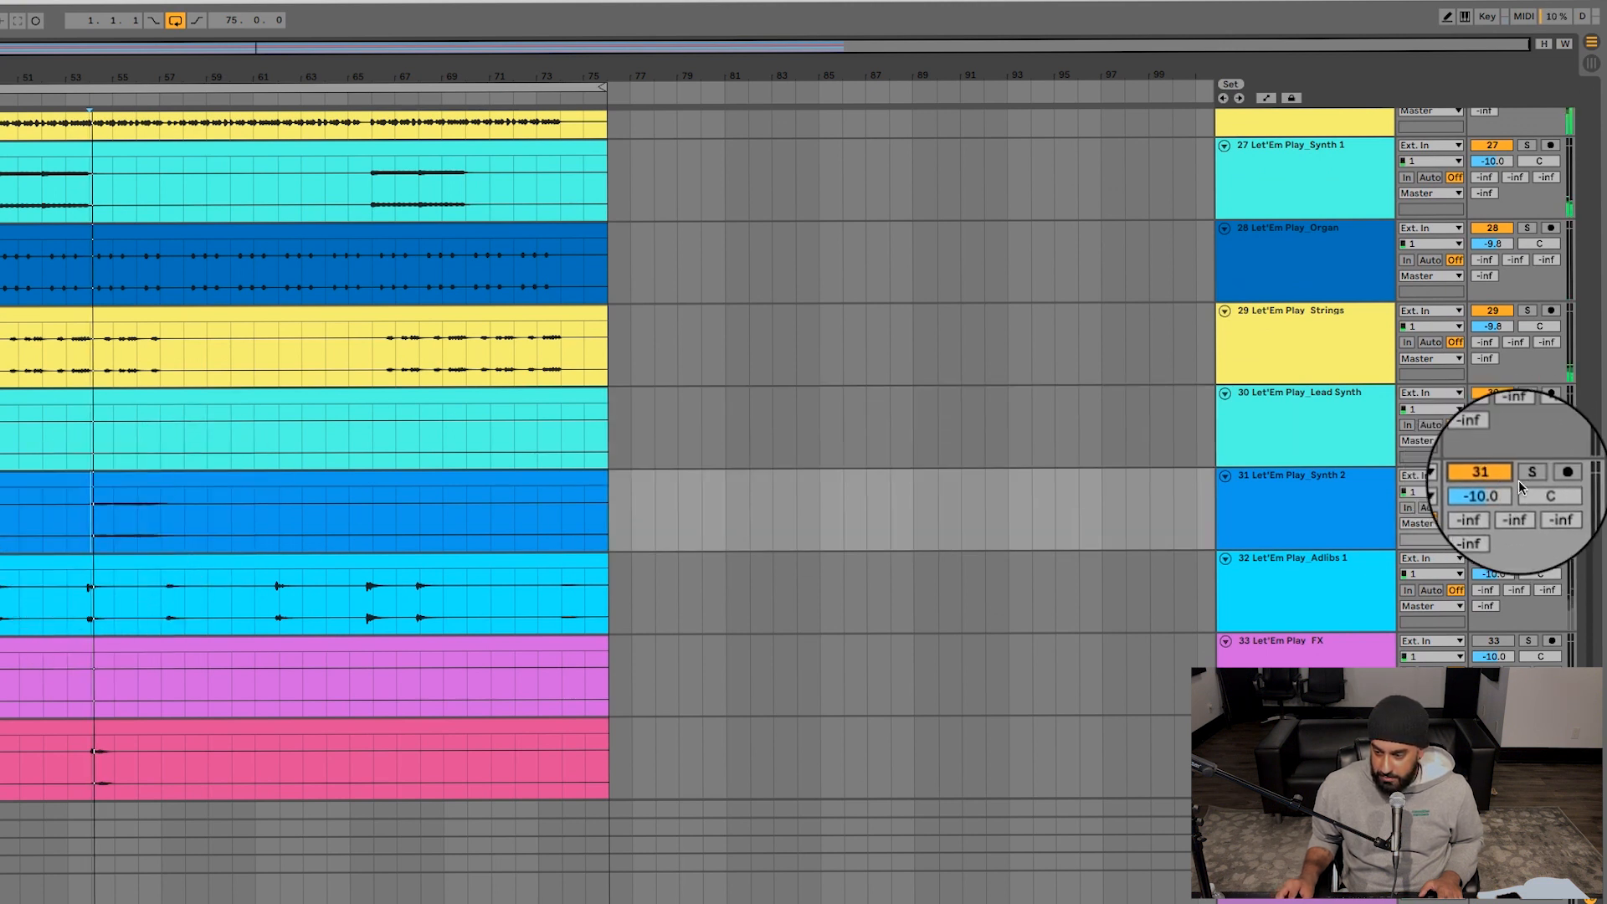
{"action": "left_click_drag", "start_coordinate": [1492, 490], "coordinate": [1491, 480]}
- Solo the Current reference, replay it from bar 54 to compare Synth 2's level, and release the solo
{"action": "scroll", "coordinate": [1489, 488], "scroll_direction": "up", "scroll_amount": 20}
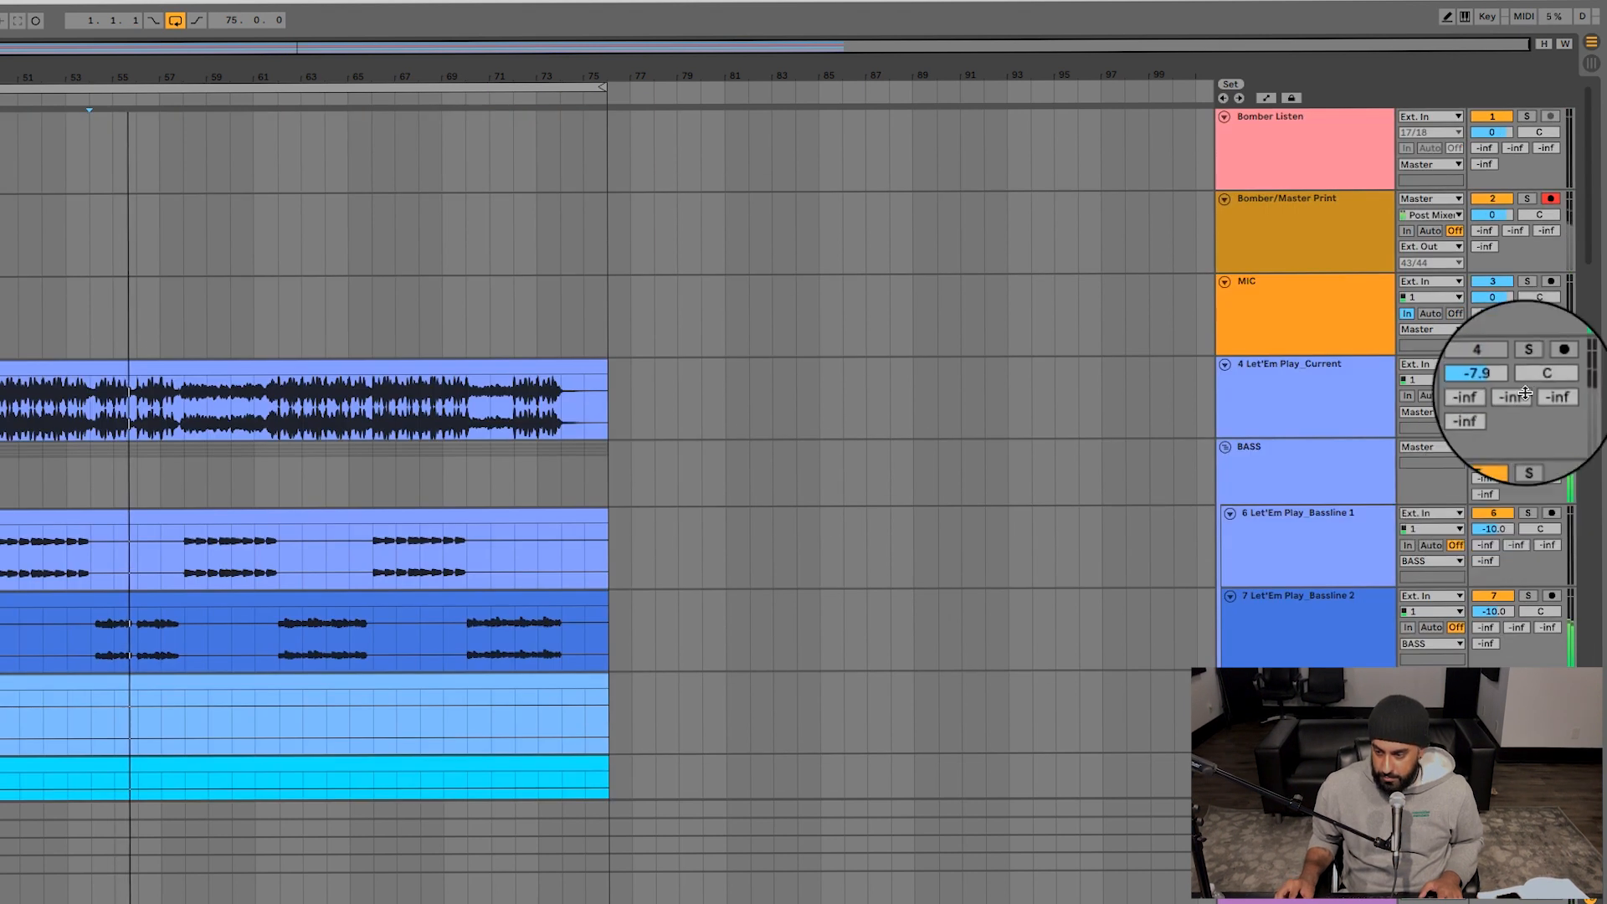
{"action": "left_click", "coordinate": [1527, 365]}
{"action": "key", "text": "space"}
{"action": "key", "text": "space"}
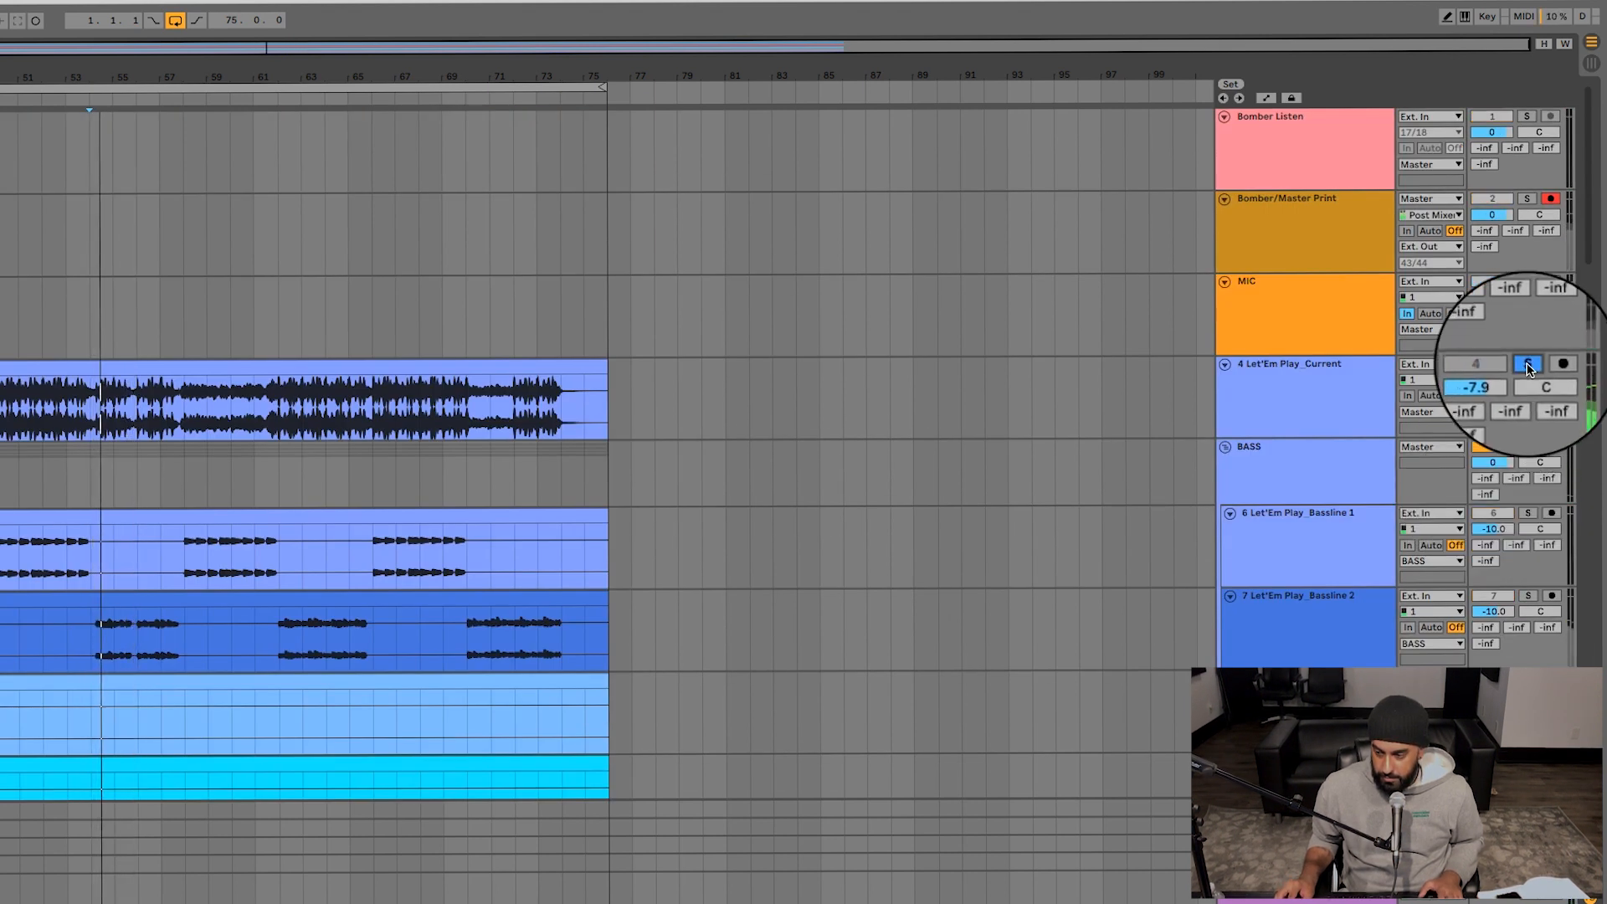
{"action": "left_click", "coordinate": [1525, 367]}
- Group the Main Vocals, Main Vocals L and Main Vocals R tracks
{"action": "scroll", "coordinate": [1444, 397], "scroll_direction": "down", "scroll_amount": 20}
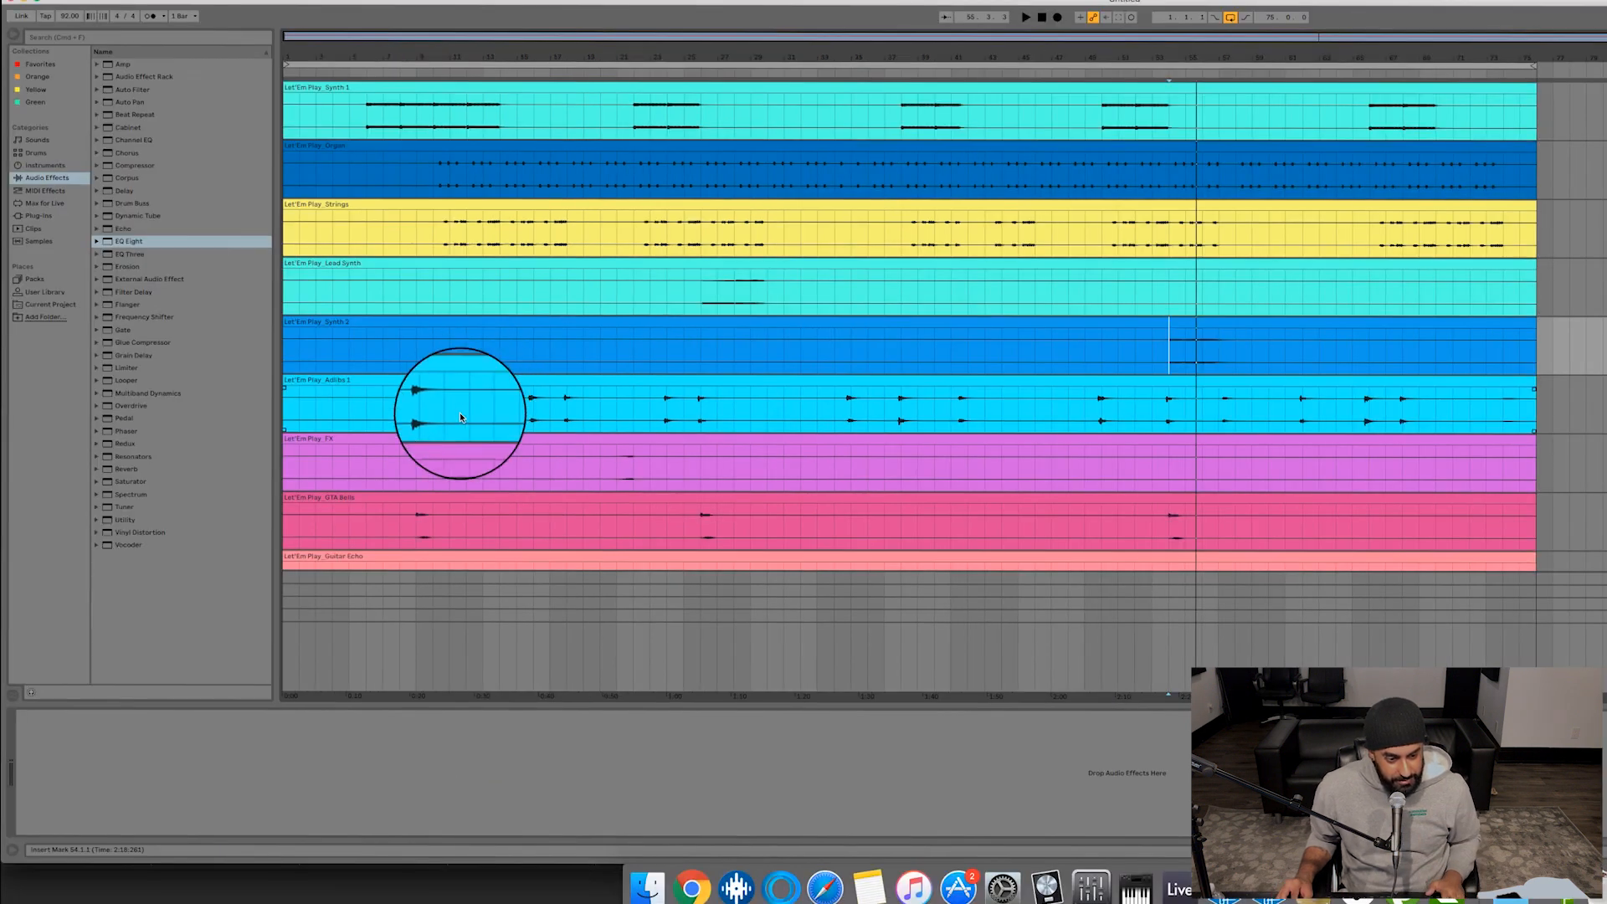
{"action": "left_click", "coordinate": [422, 413]}
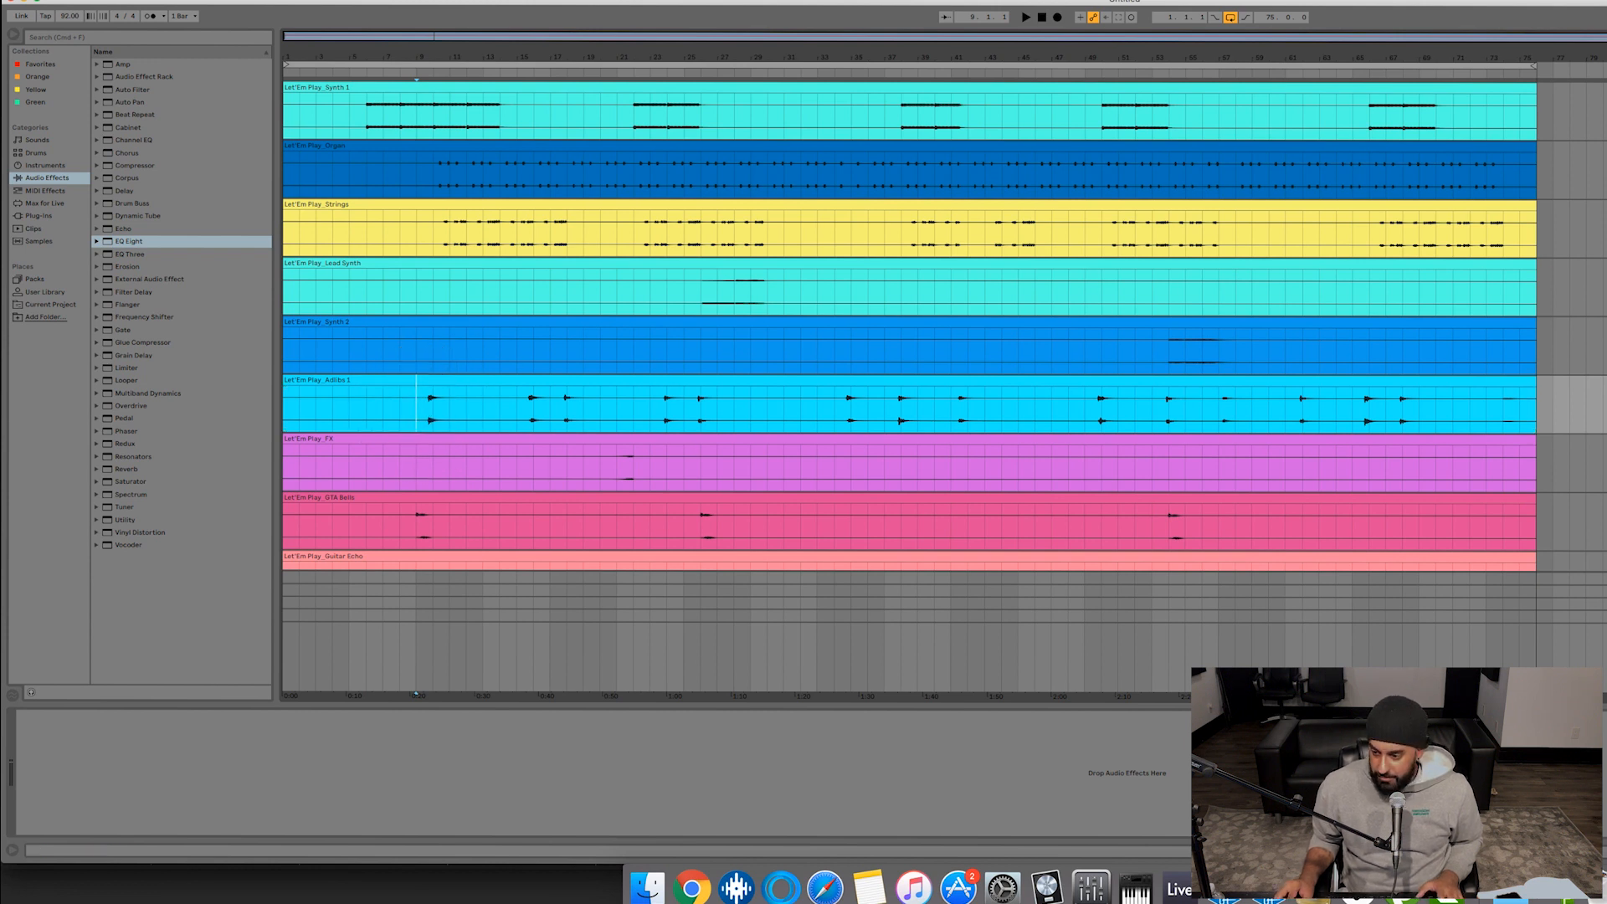
{"action": "scroll", "coordinate": [1366, 333], "scroll_direction": "down", "scroll_amount": 4}
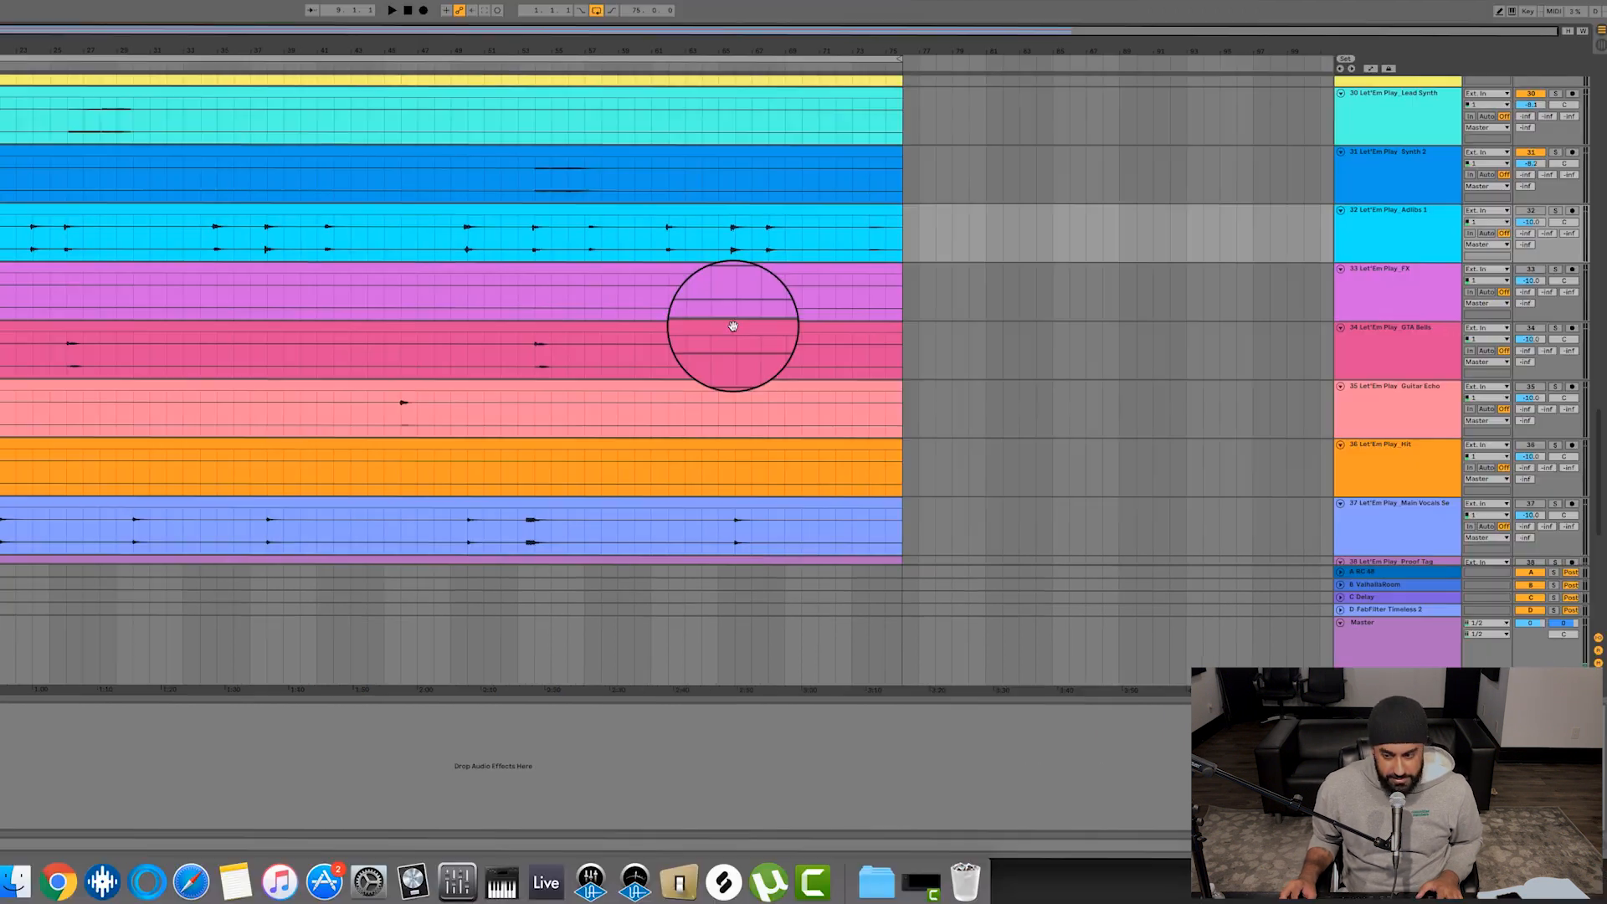
{"action": "scroll", "coordinate": [1052, 342], "scroll_direction": "down", "scroll_amount": 5}
{"action": "scroll", "coordinate": [1052, 342], "scroll_direction": "down", "scroll_amount": 6}
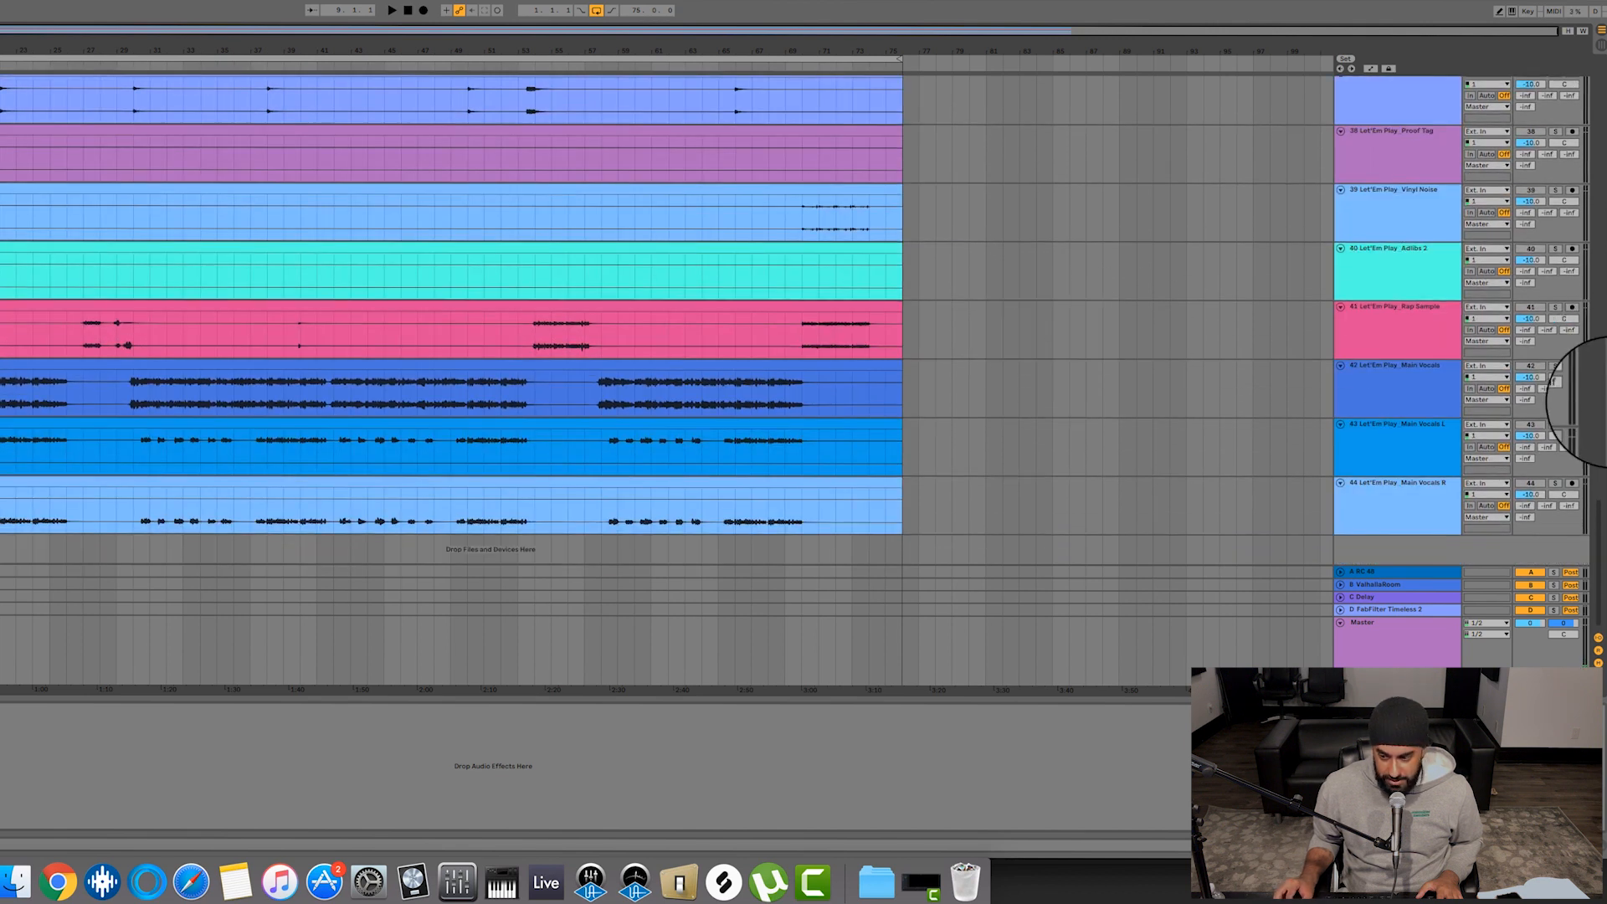
{"action": "left_click", "coordinate": [1434, 394]}
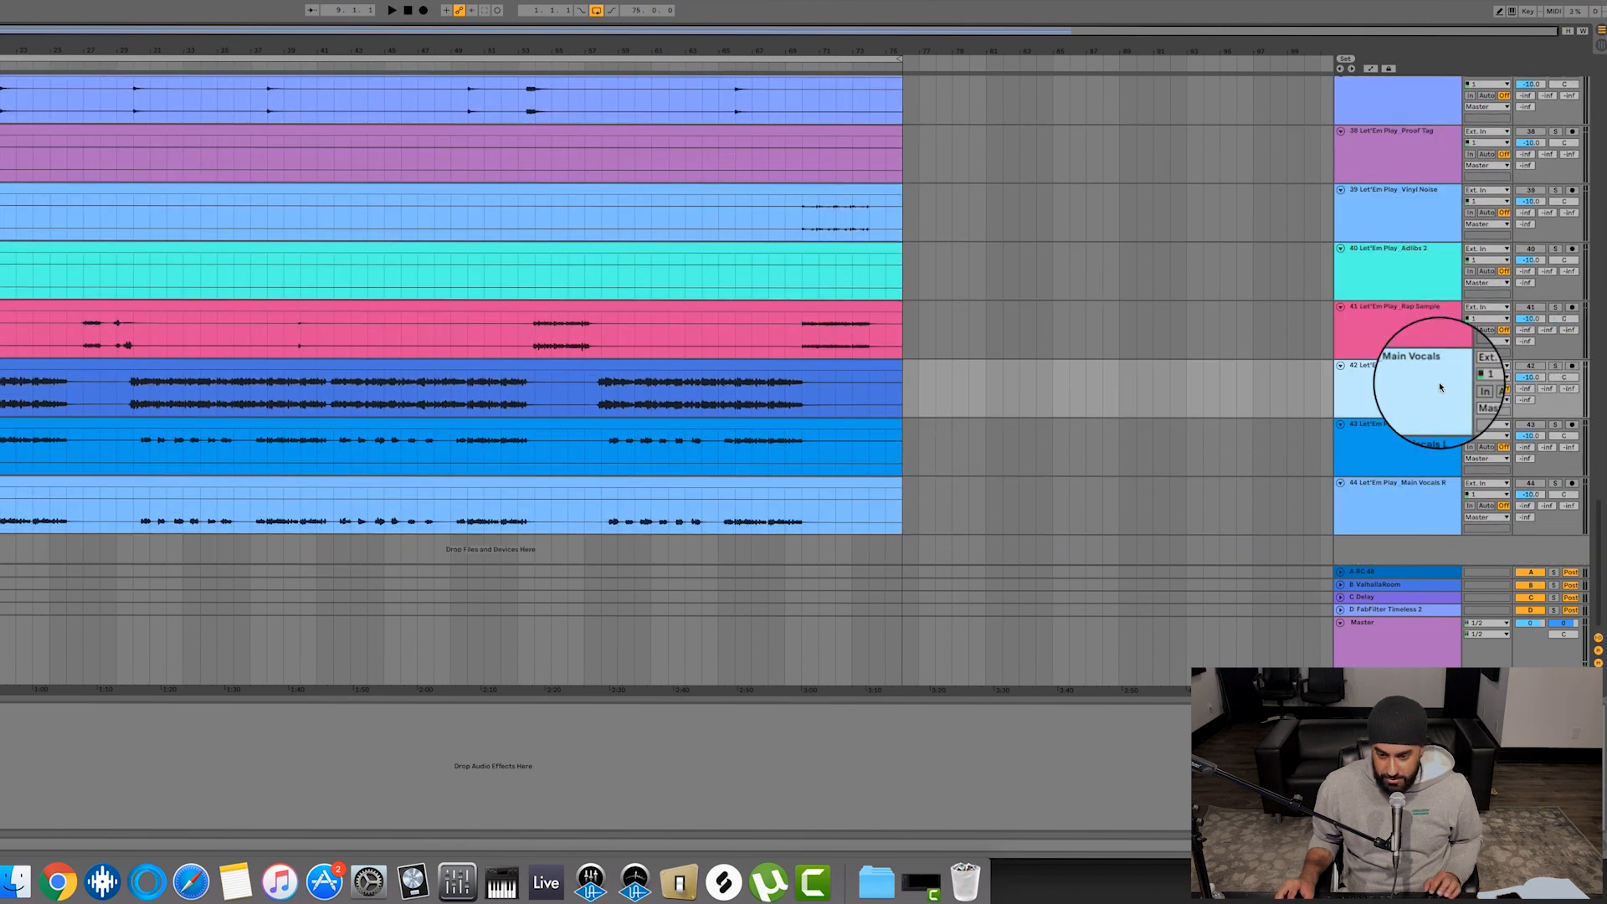
{"action": "left_click", "coordinate": [1428, 510], "text": "shift"}
{"action": "key", "text": "super+g"}
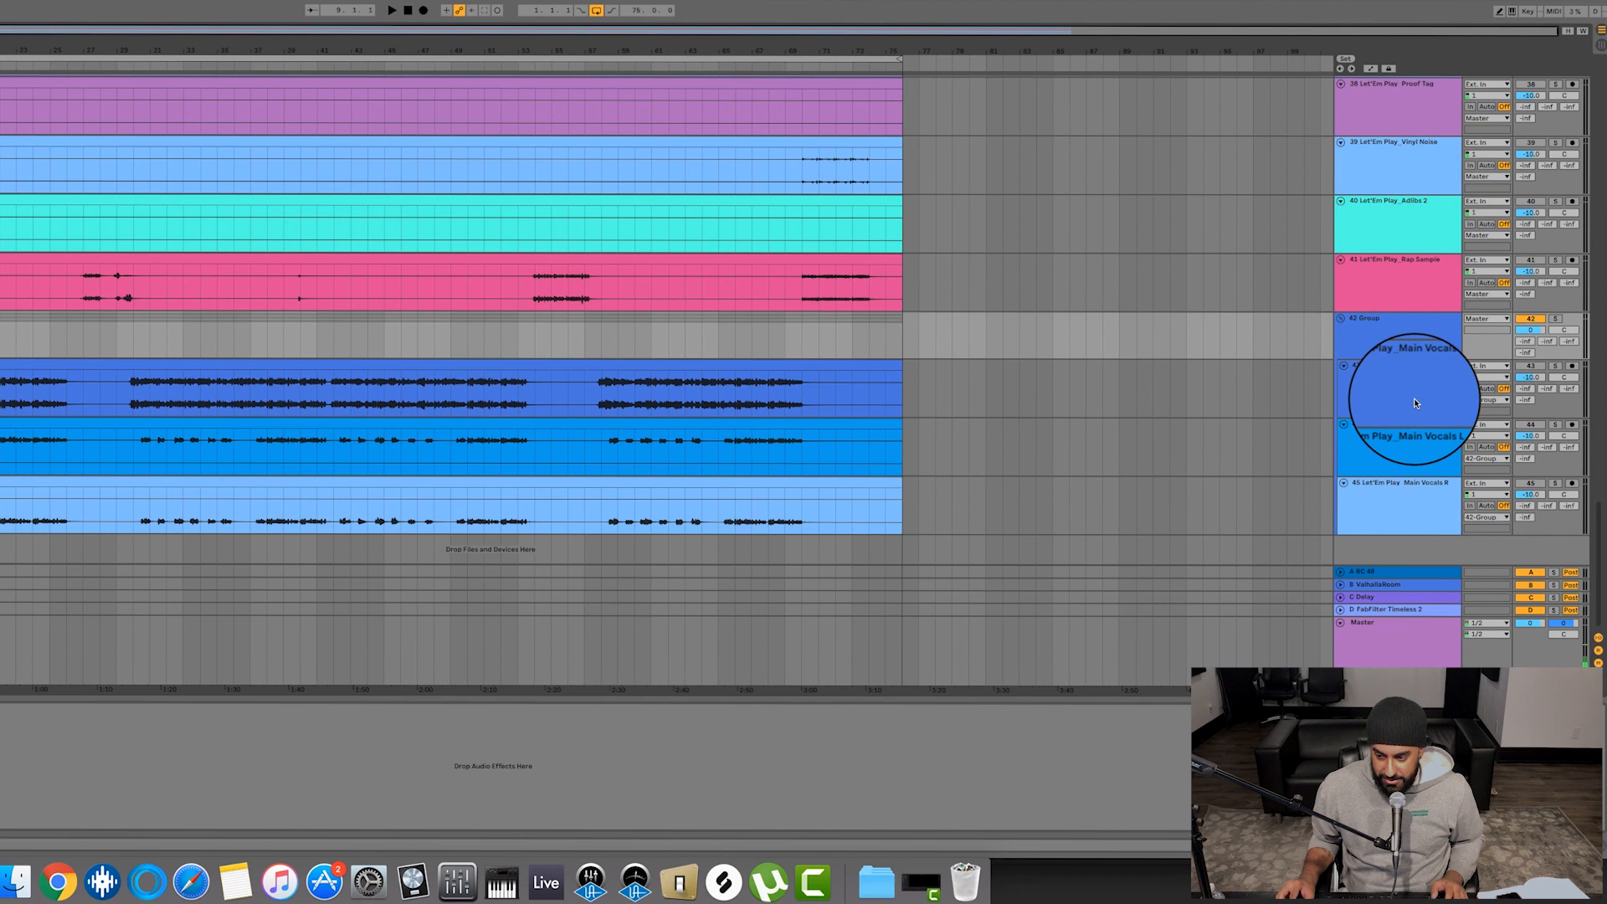
- Check the grouped vocal tracks and their panning, and play the Current reference from bar 6 to hear its main vocals
{"action": "left_click", "coordinate": [1414, 400]}
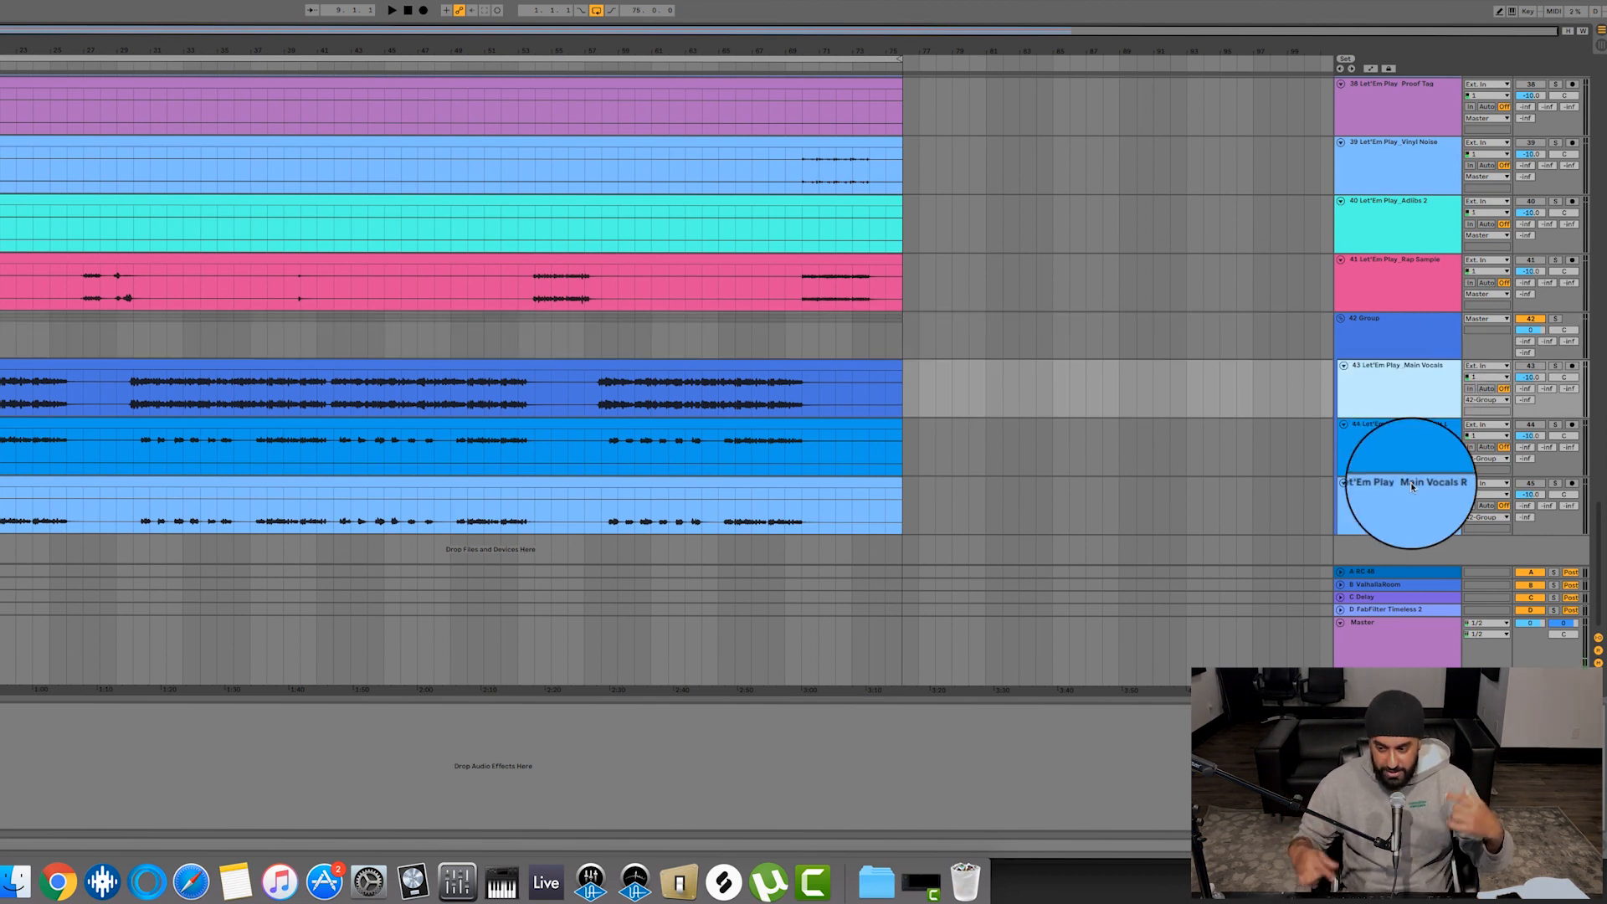
{"action": "left_click", "coordinate": [1414, 448]}
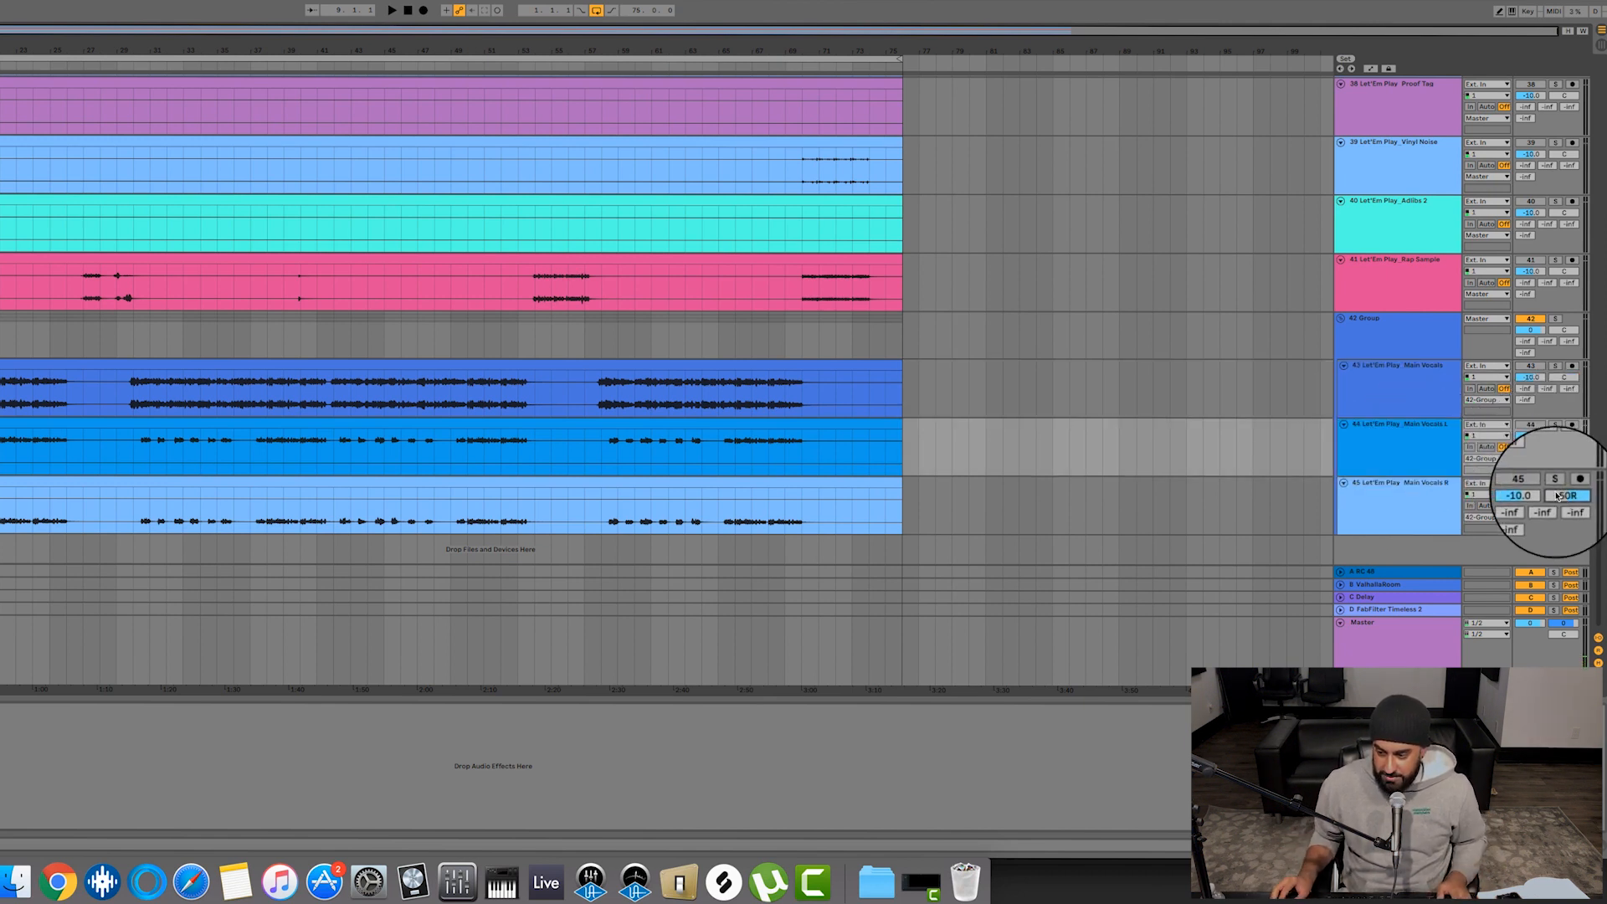
{"action": "left_click", "coordinate": [1389, 319]}
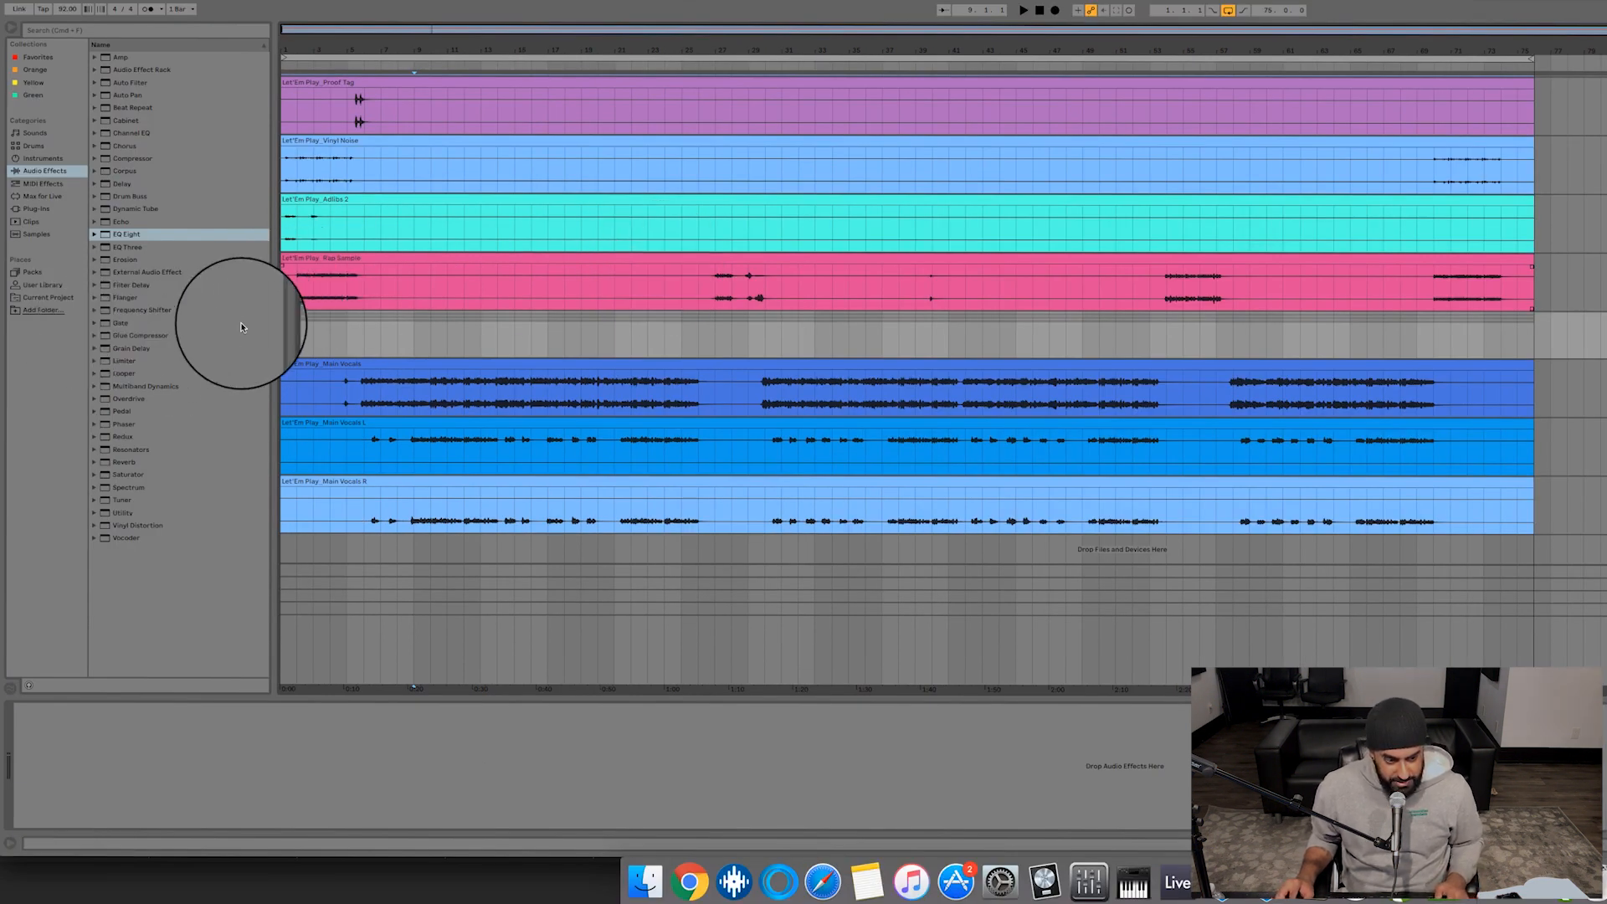
{"action": "left_click", "coordinate": [345, 335]}
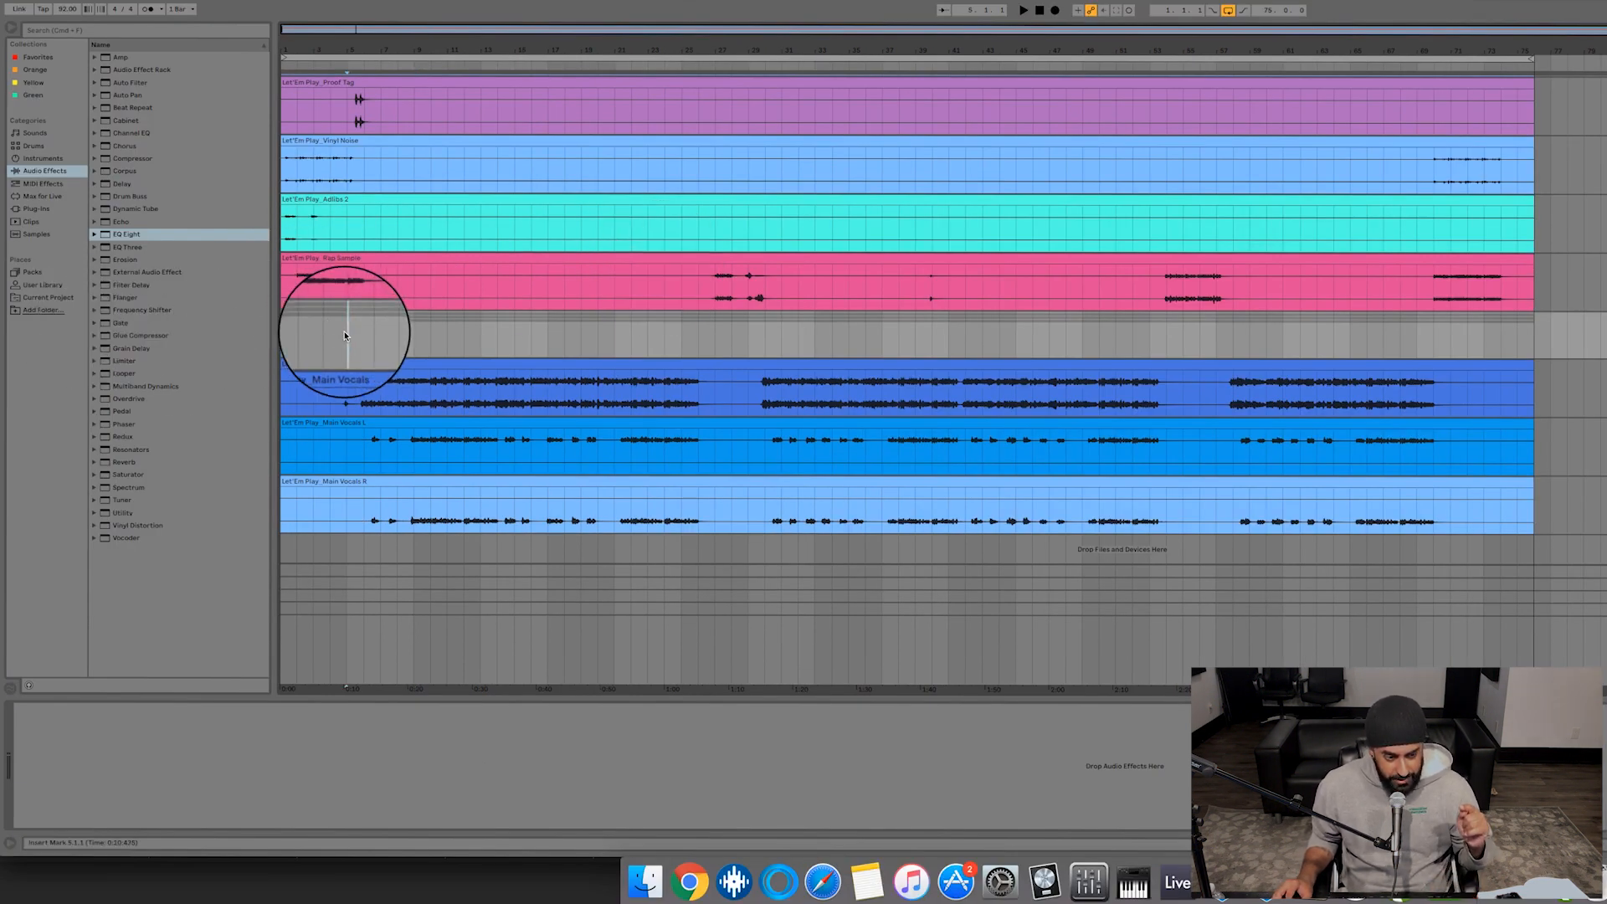
{"action": "left_click", "coordinate": [360, 326]}
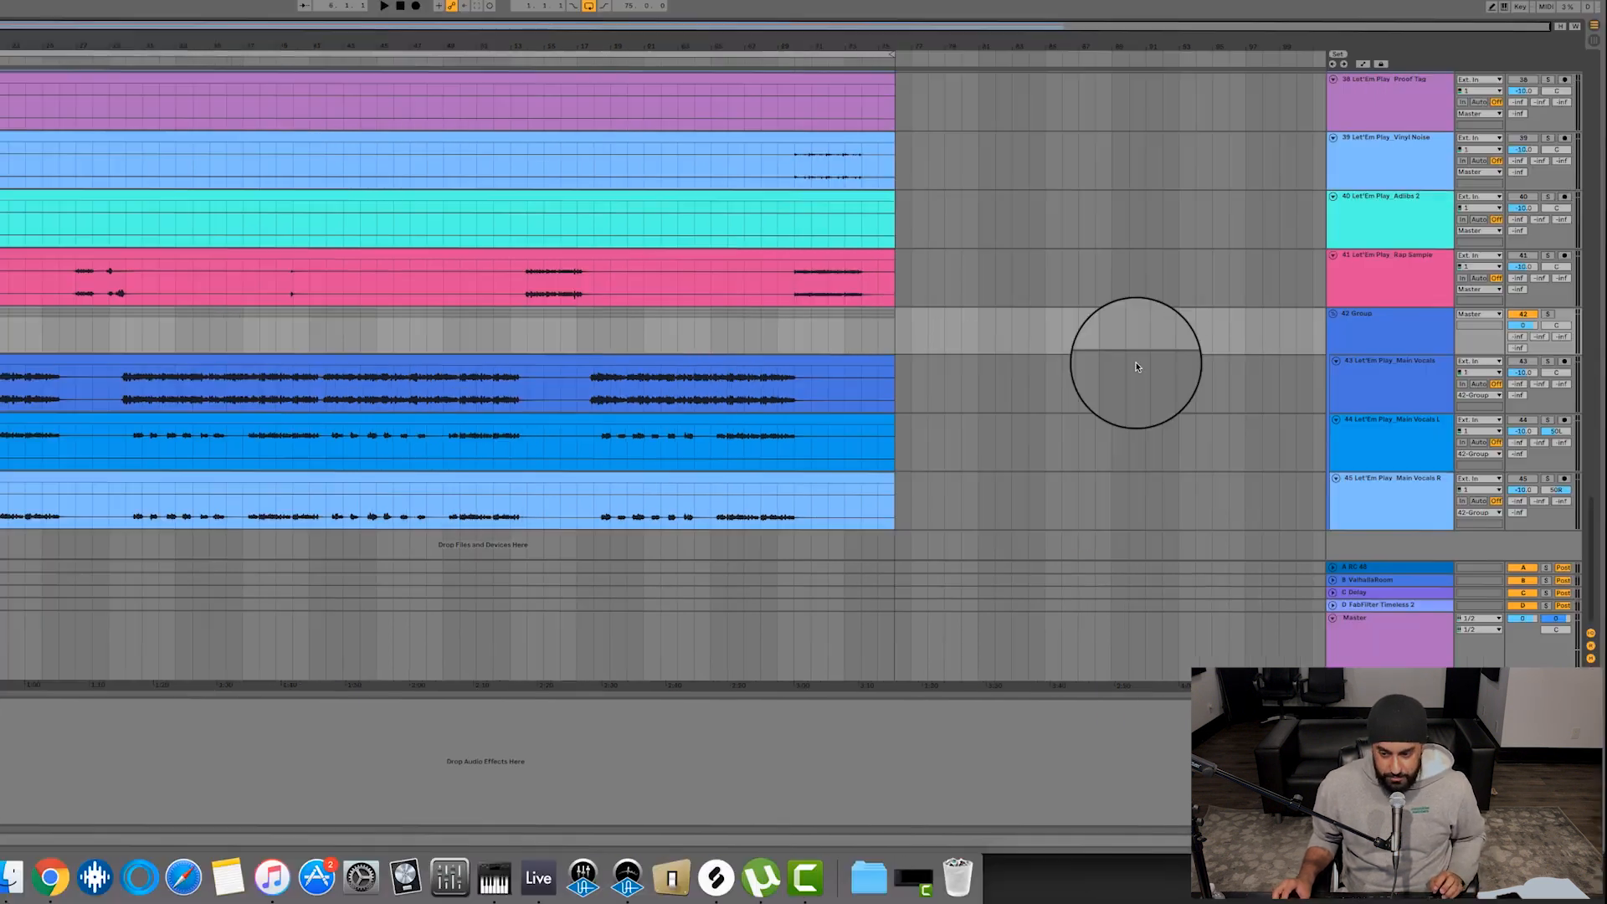
{"action": "scroll", "coordinate": [1088, 351], "scroll_direction": "up", "scroll_amount": 20}
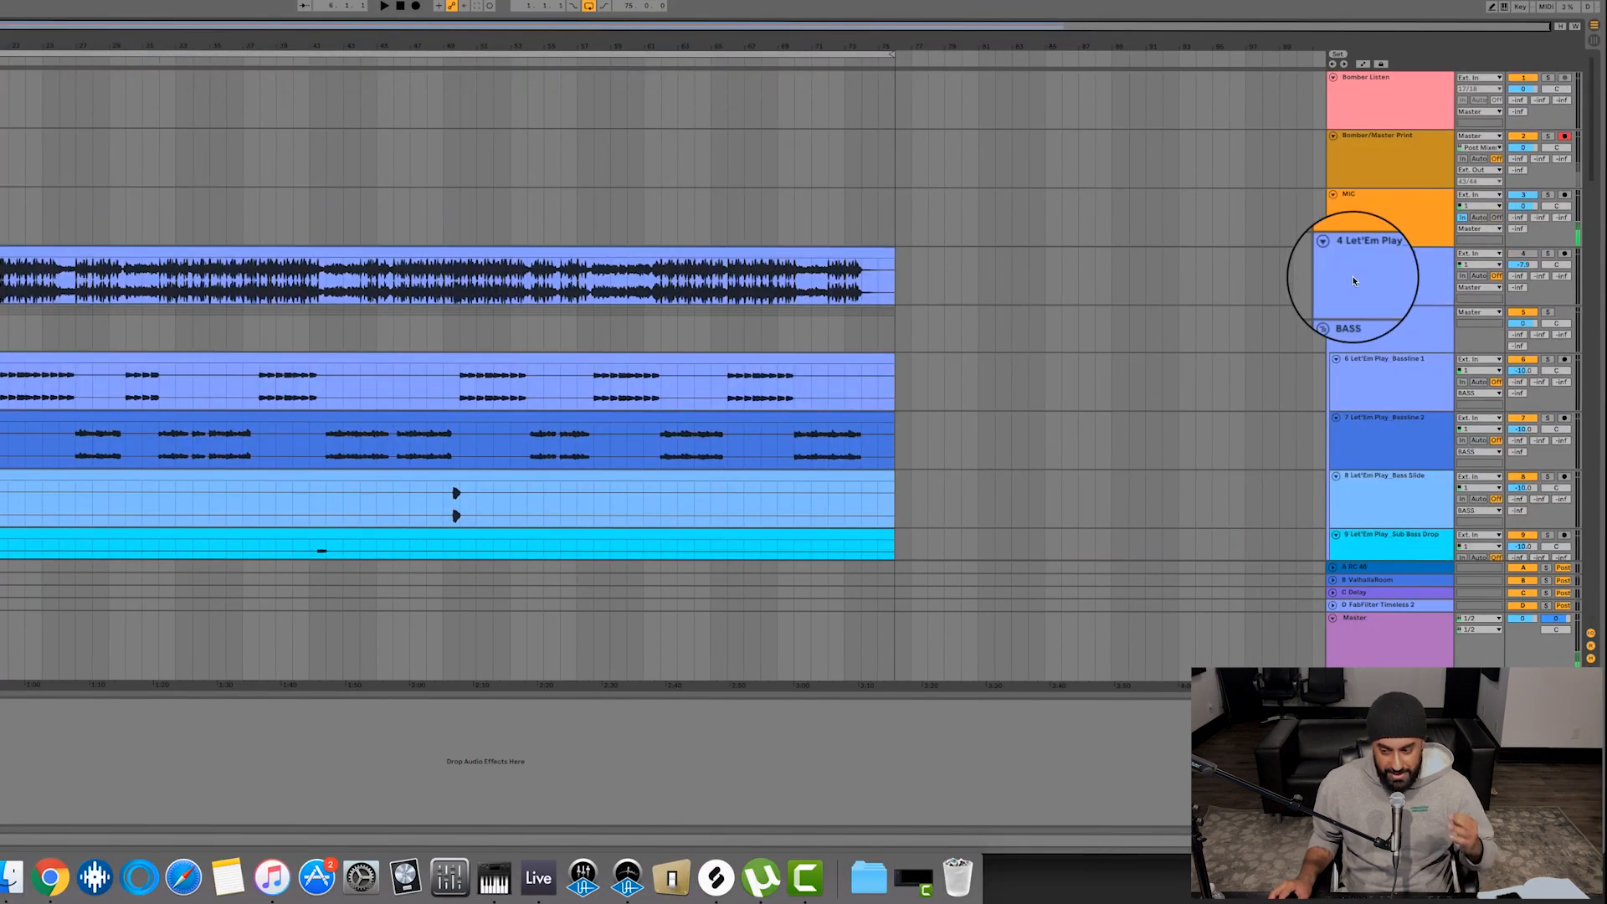
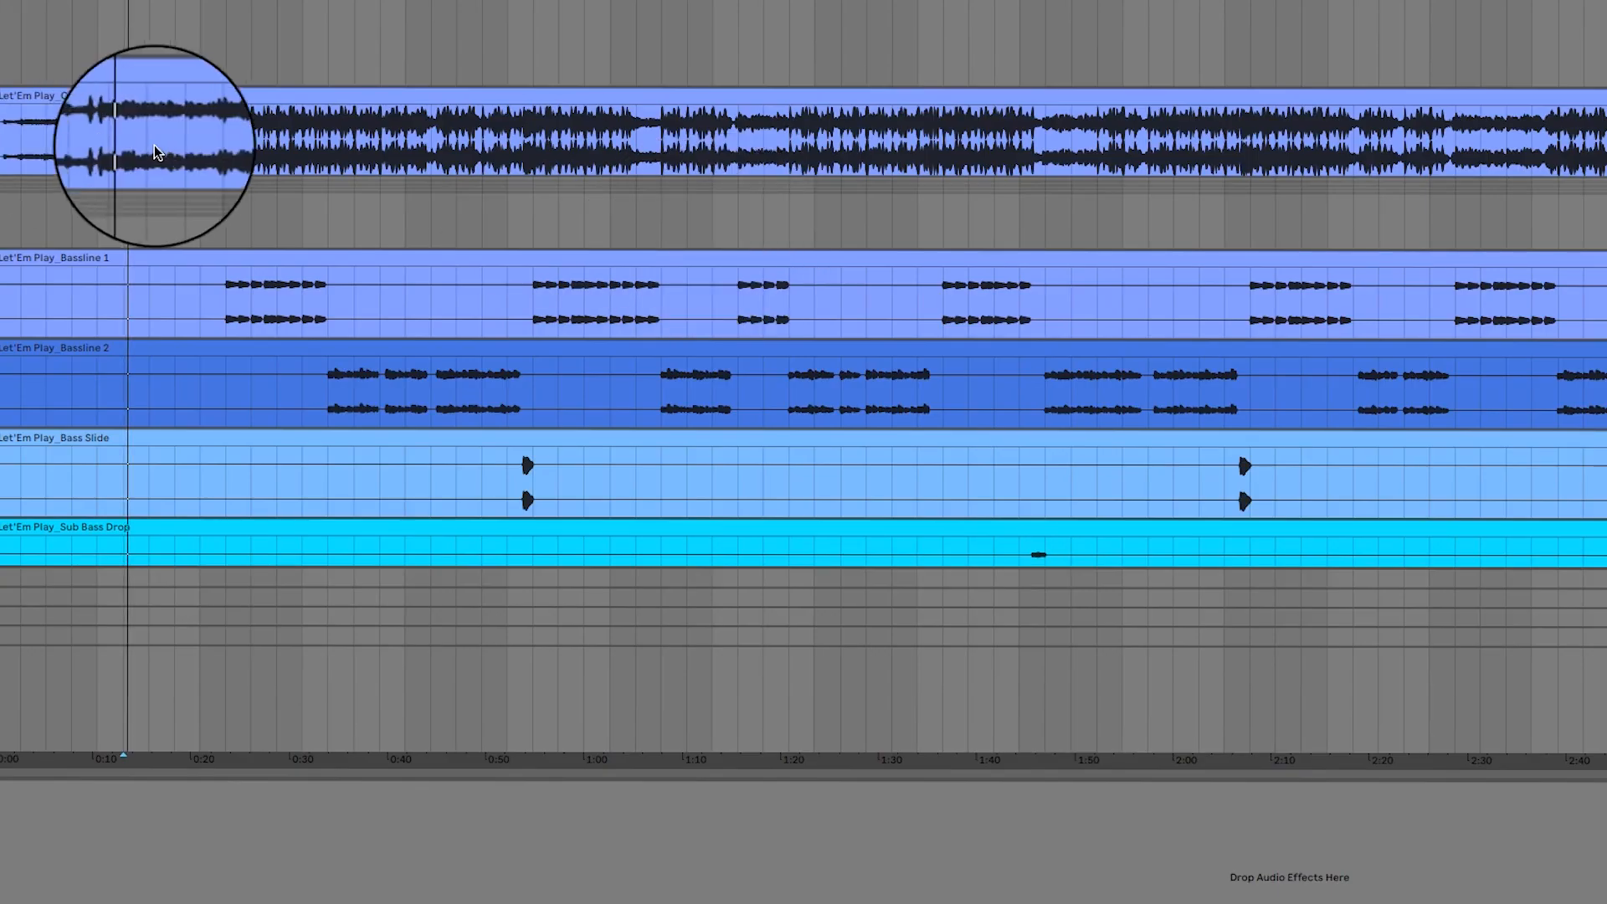
{"action": "key", "text": "space"}
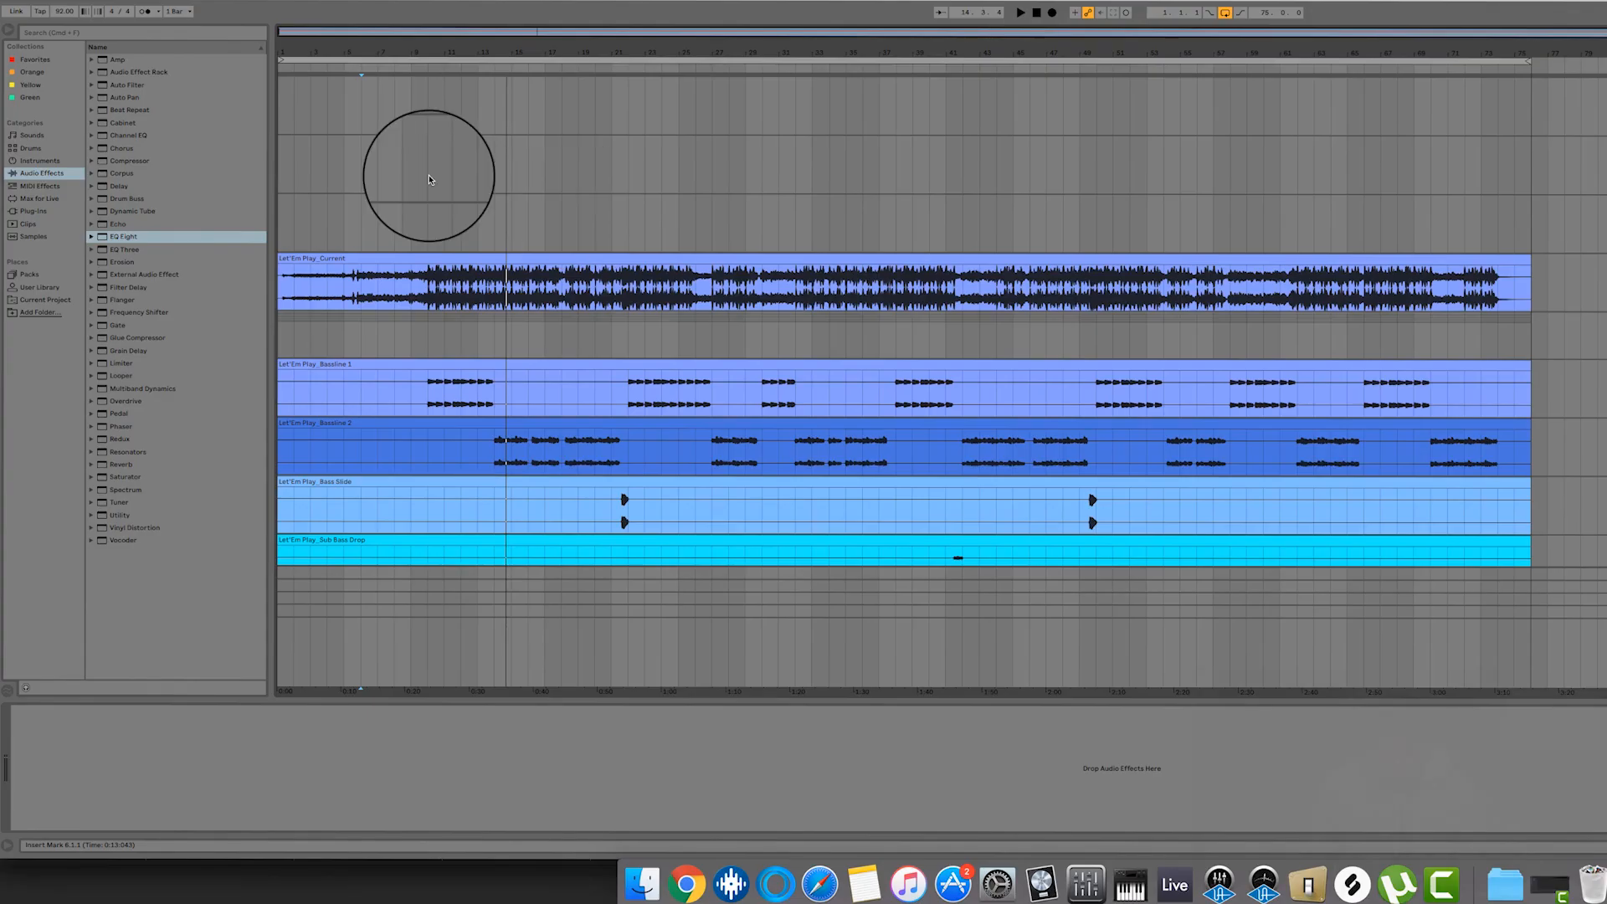
- Return the playback start to bar 6 and activate the Main Vocals, Main Vocals L and Main Vocals R tracks
{"action": "scroll", "coordinate": [408, 170], "scroll_direction": "down", "scroll_amount": 15}
{"action": "scroll", "coordinate": [408, 170], "scroll_direction": "down", "scroll_amount": 5}
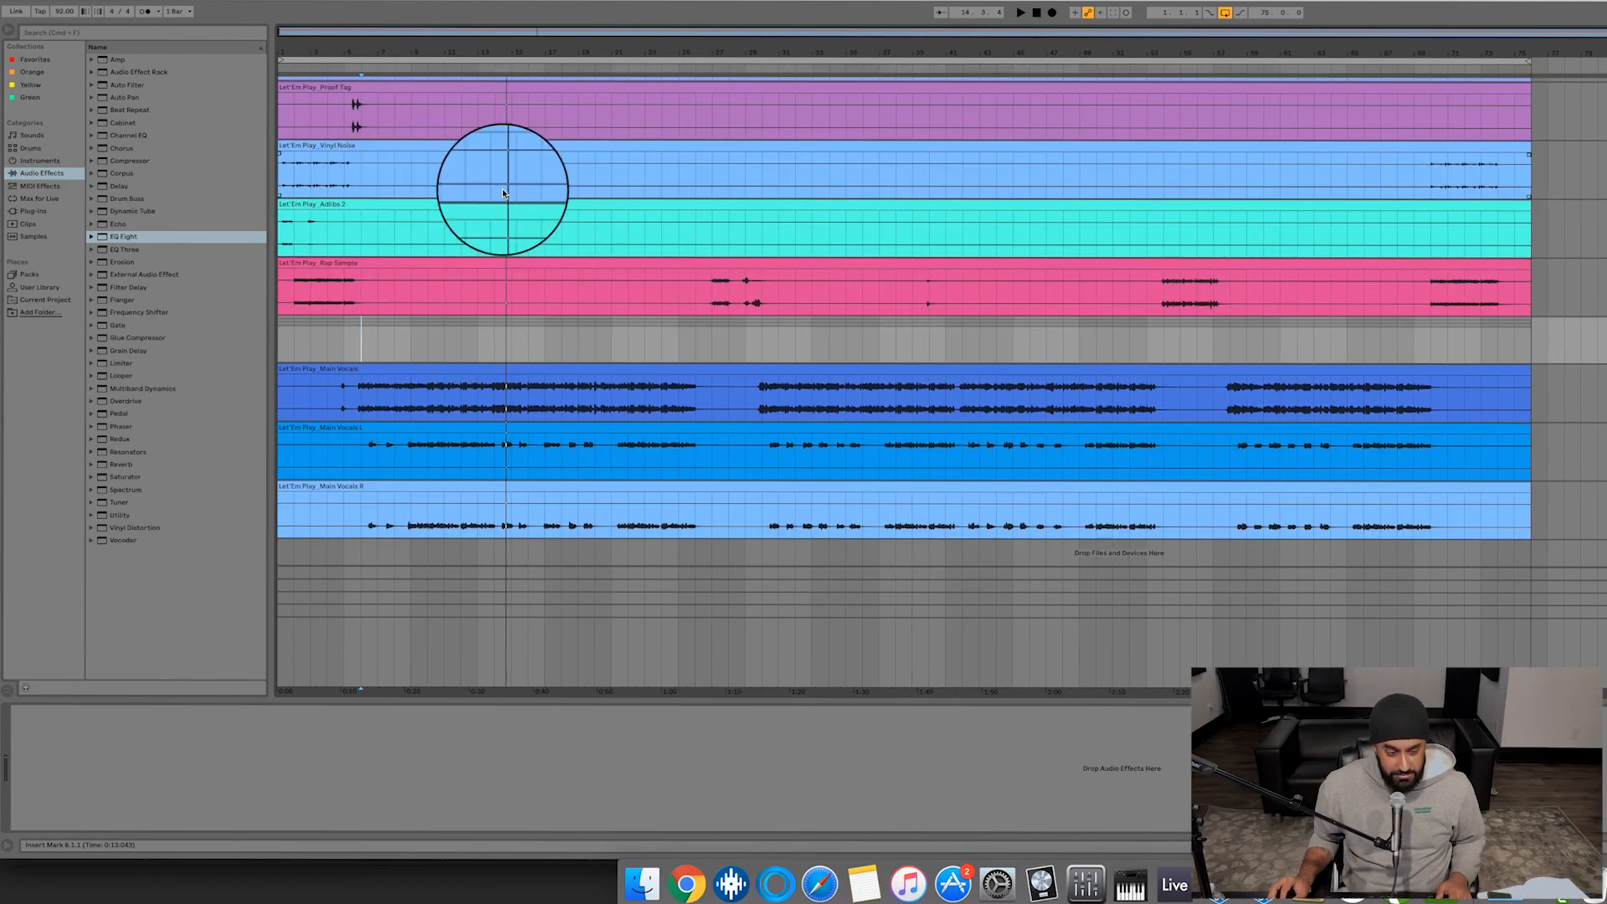
{"action": "left_click", "coordinate": [364, 352]}
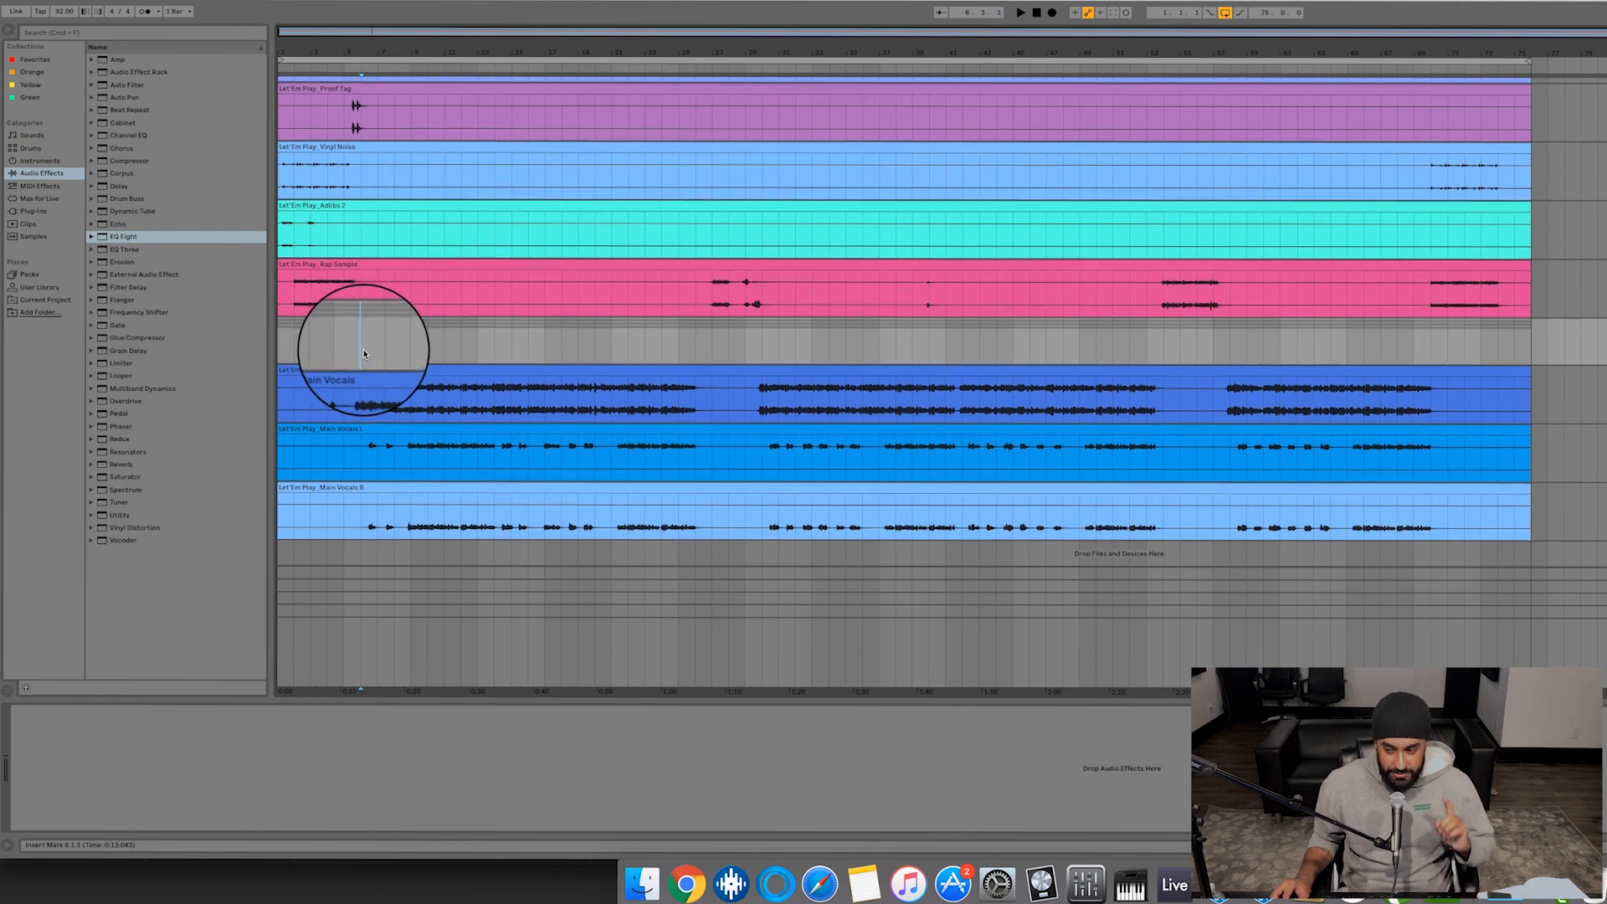
{"action": "scroll", "coordinate": [363, 353], "scroll_direction": "up", "scroll_amount": 1}
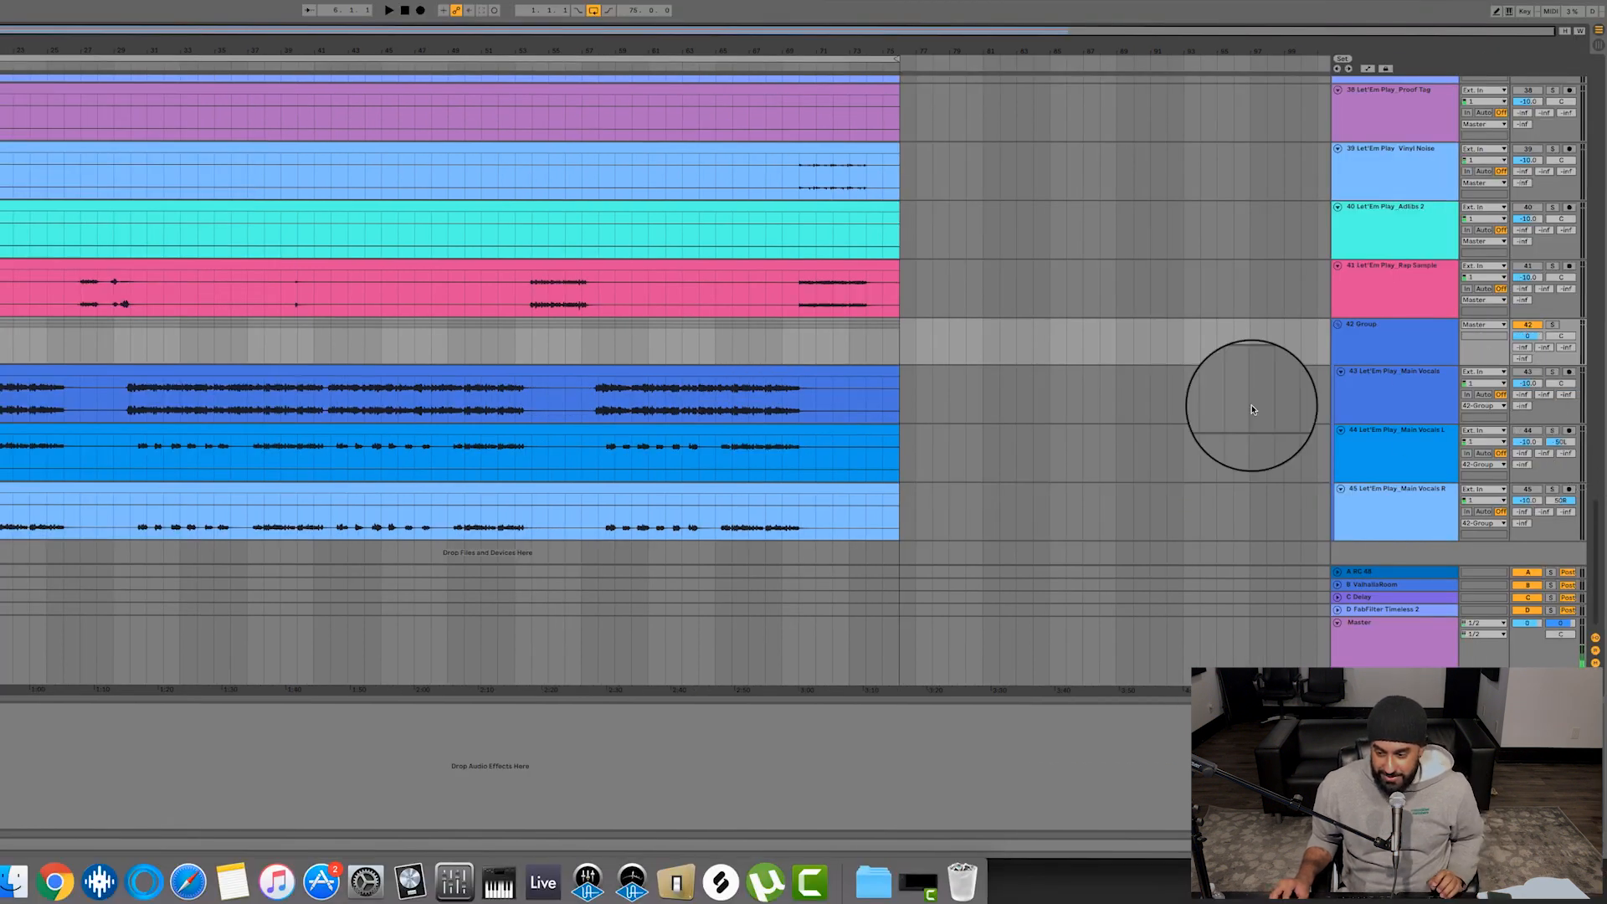
{"action": "left_click", "coordinate": [1347, 394]}
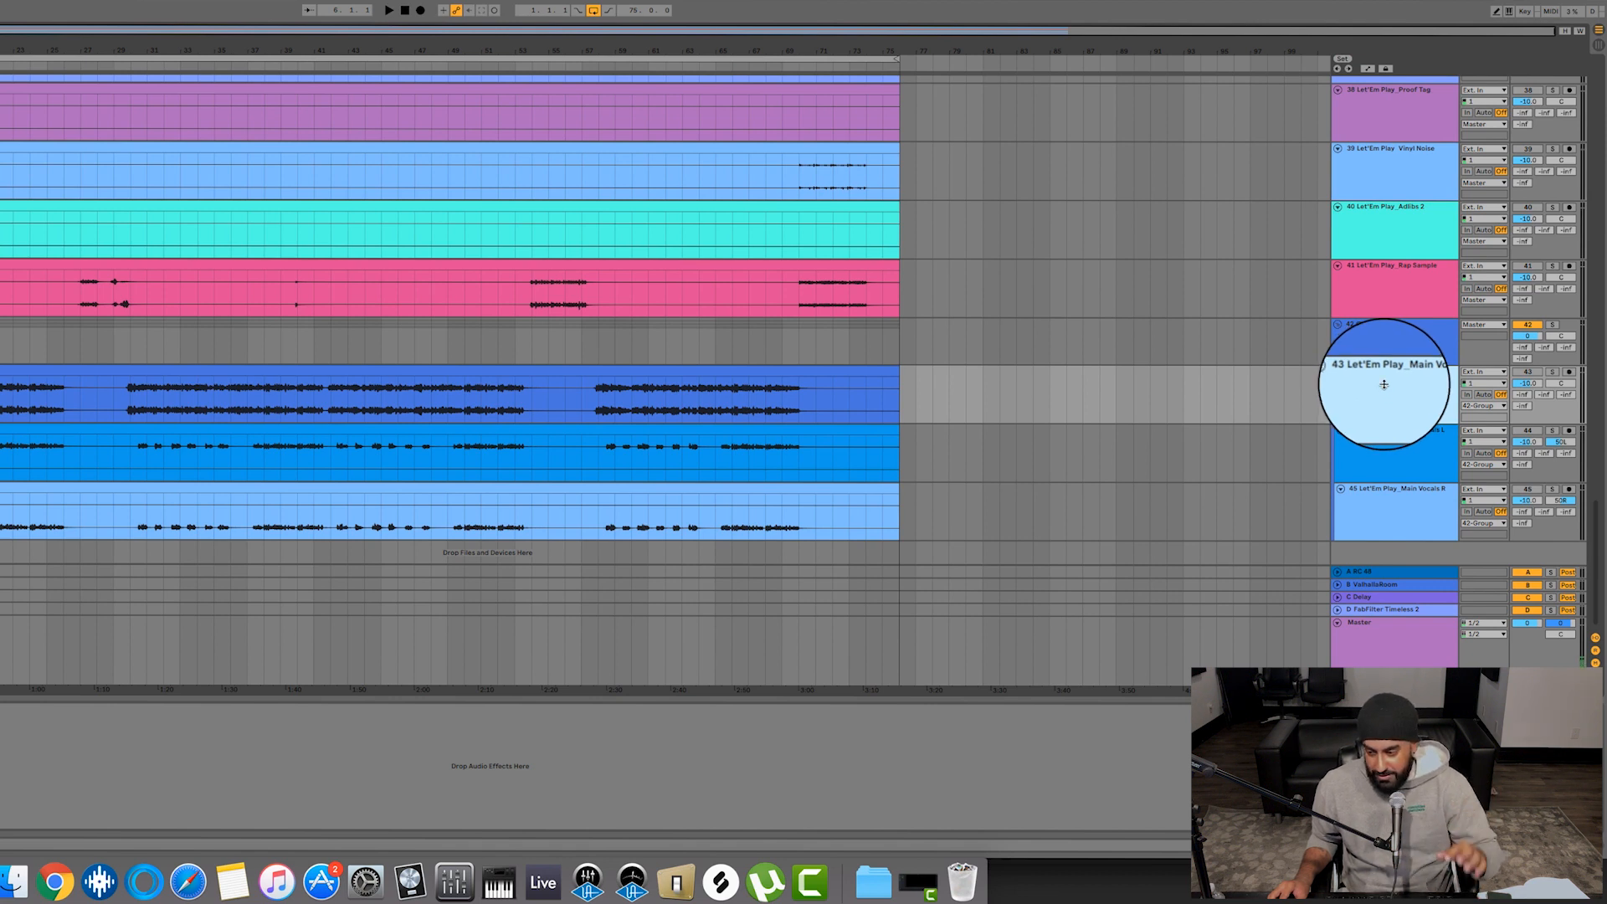
{"action": "left_click", "coordinate": [1536, 371]}
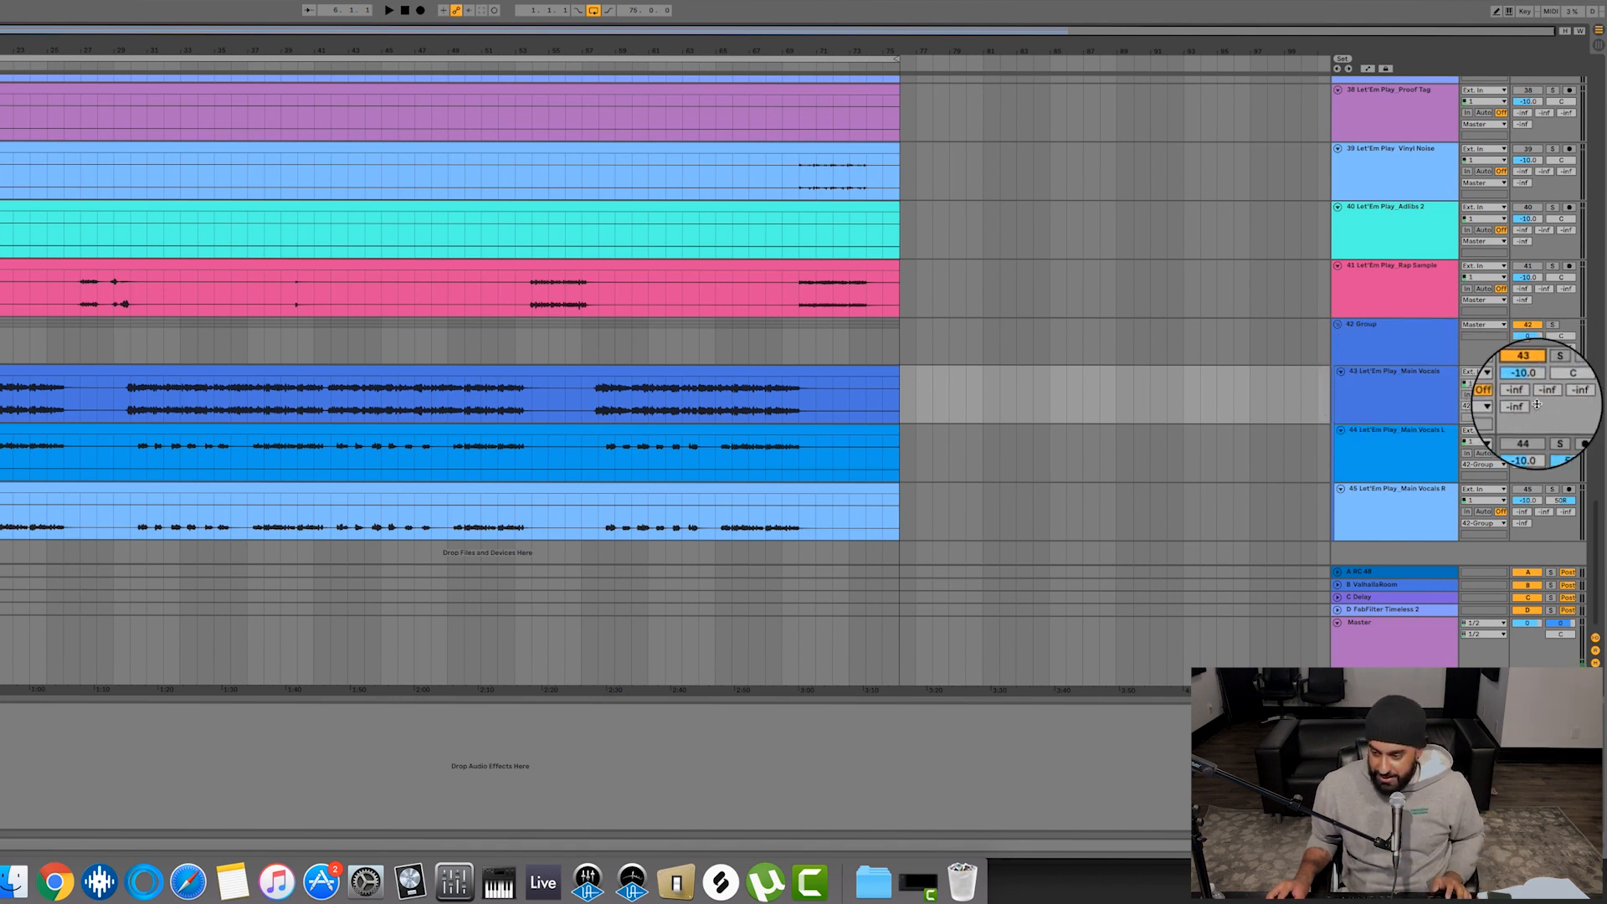
{"action": "left_click", "coordinate": [1434, 440]}
{"action": "left_click", "coordinate": [1419, 489]}
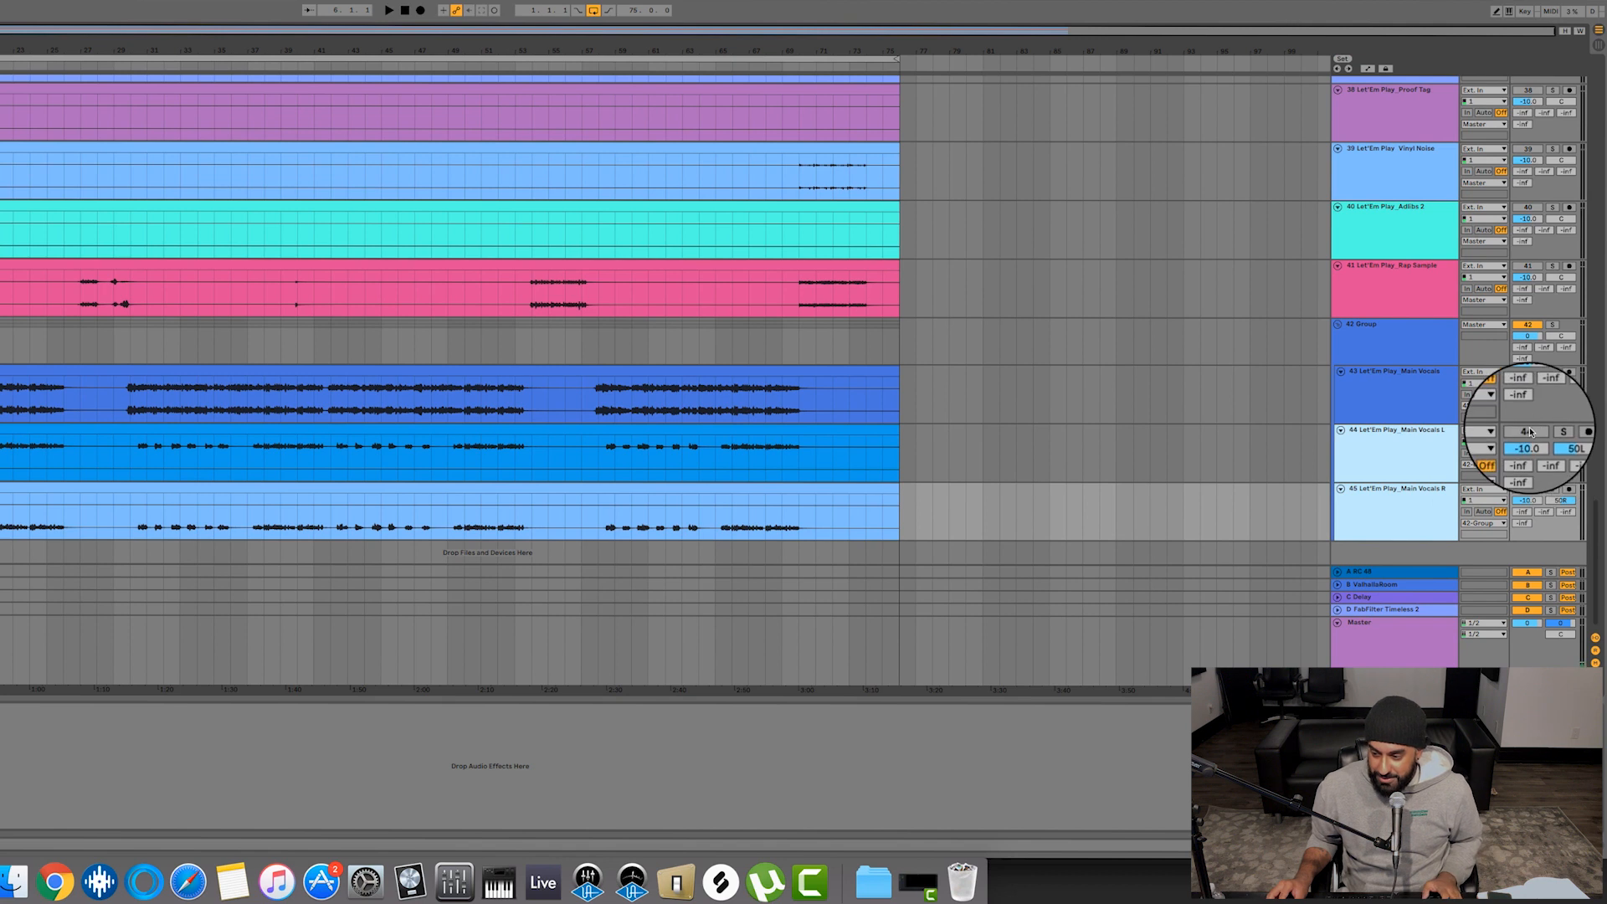
{"action": "left_click", "coordinate": [1529, 431]}
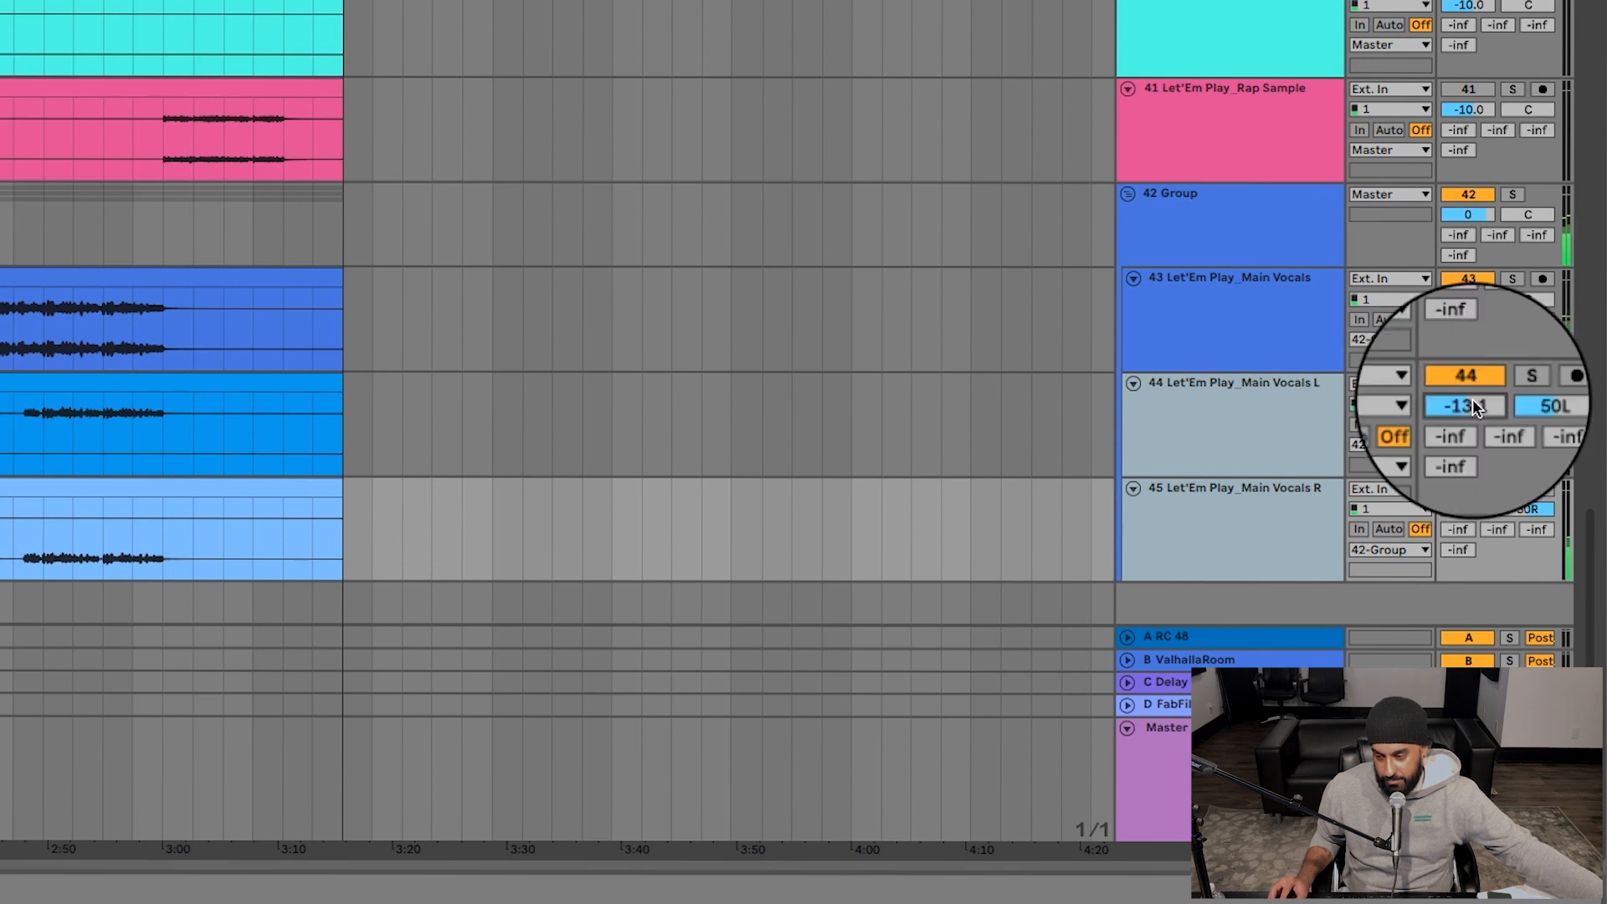
- Set the vocal group's volume to 1.0 dB and Main Vocals L and R together to -12.1 dB
{"action": "left_click_drag", "start_coordinate": [1458, 213], "coordinate": [1457, 200]}
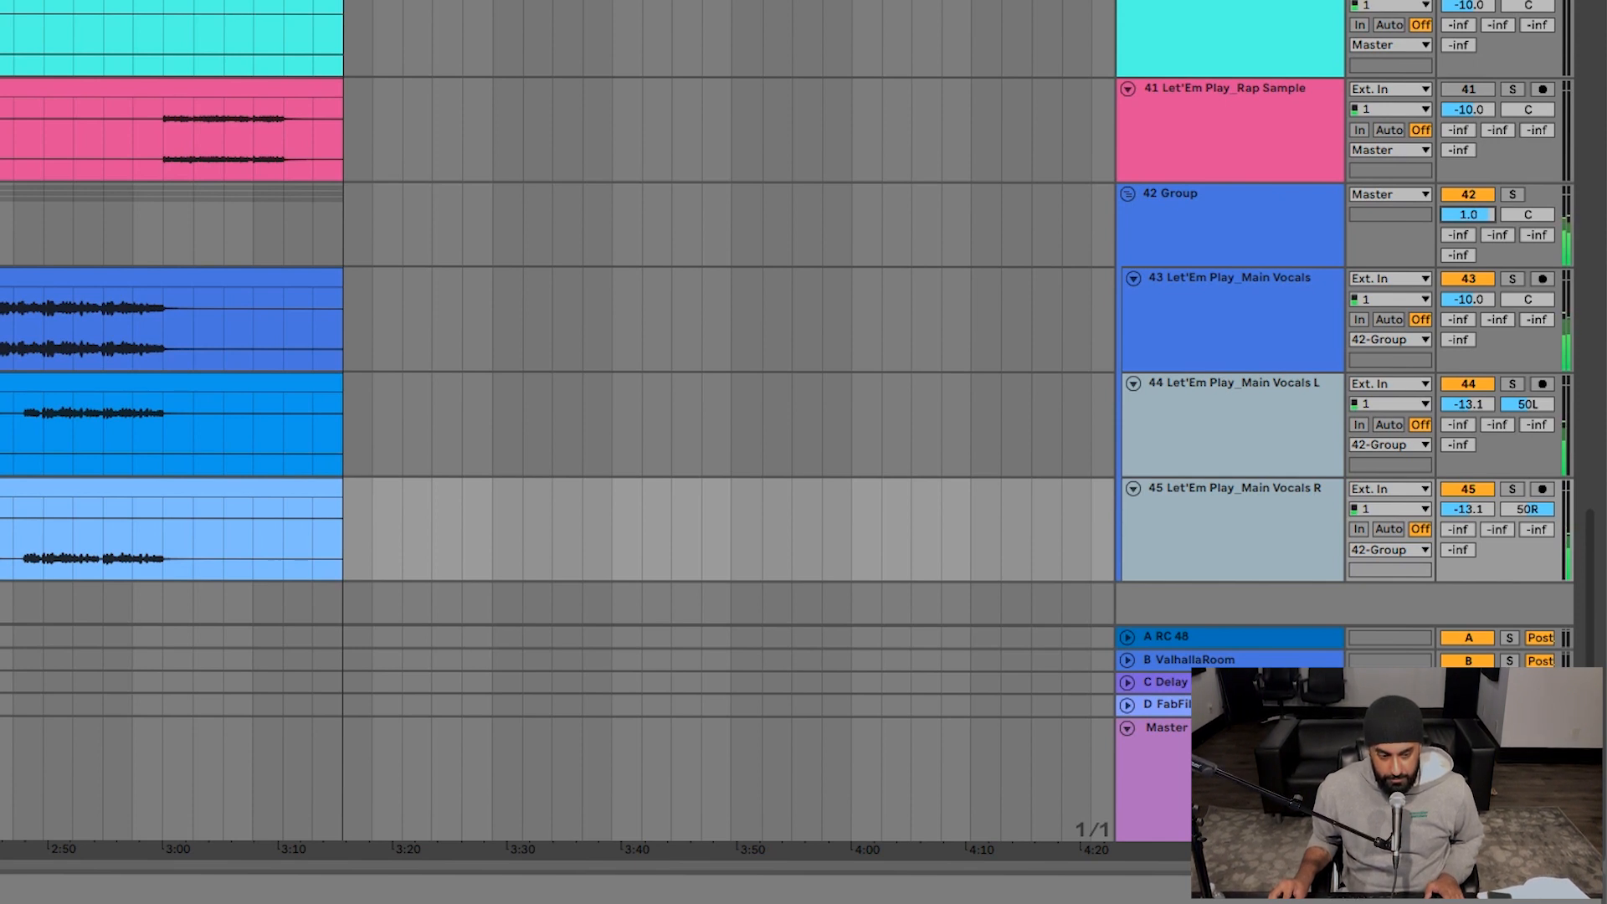
{"action": "left_click", "coordinate": [1257, 432]}
{"action": "left_click", "coordinate": [1254, 517]}
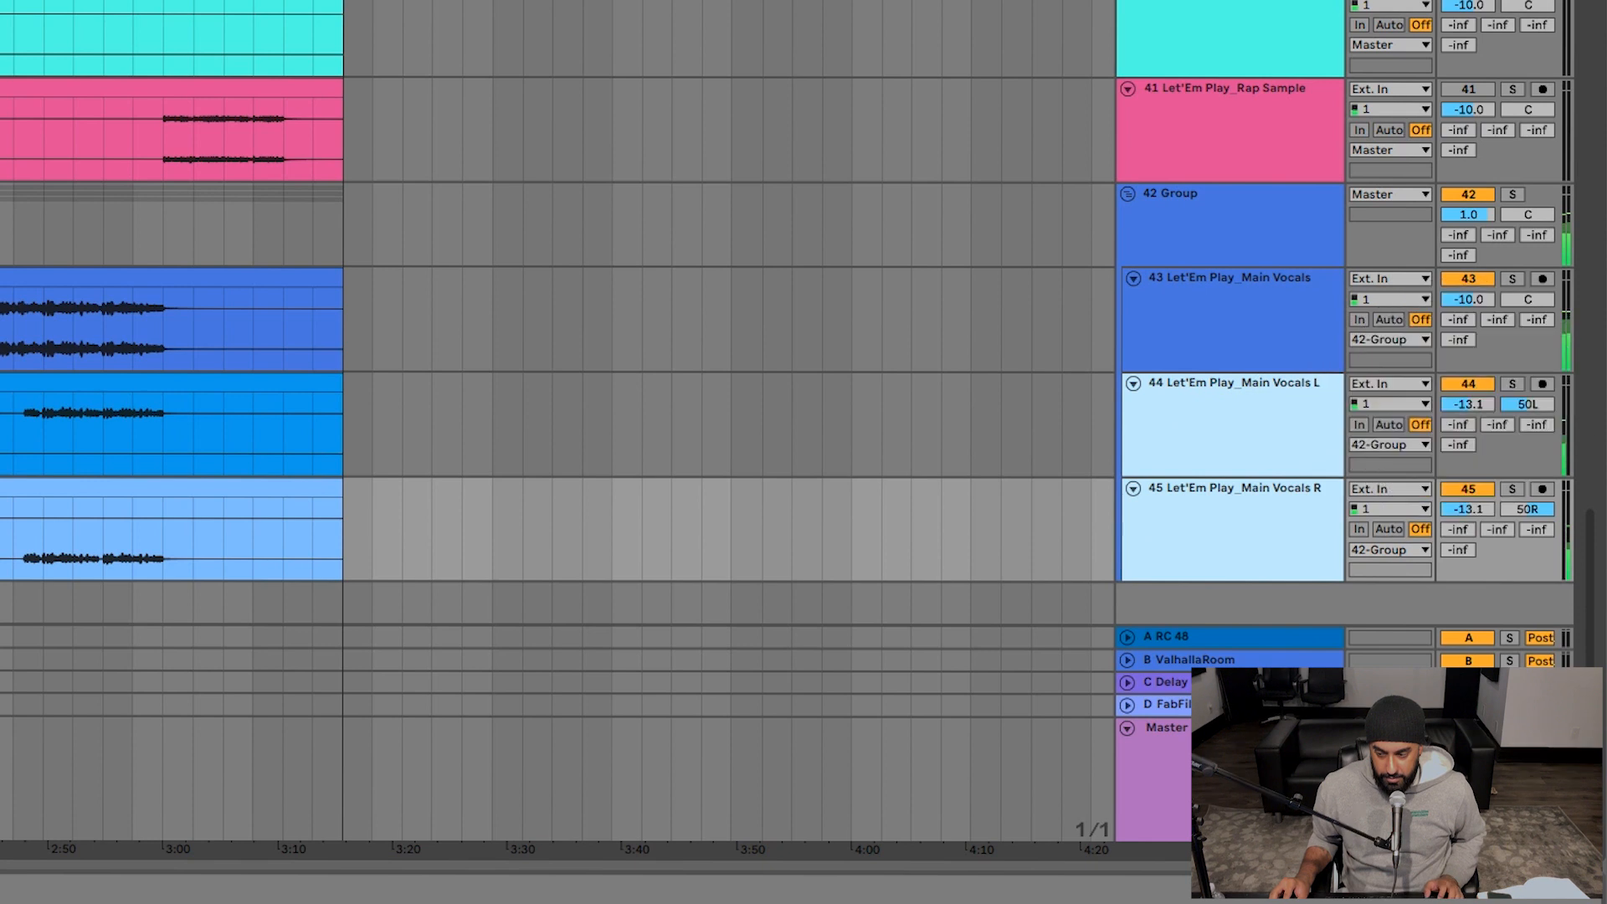
{"action": "left_click_drag", "start_coordinate": [1468, 402], "coordinate": [1468, 405]}
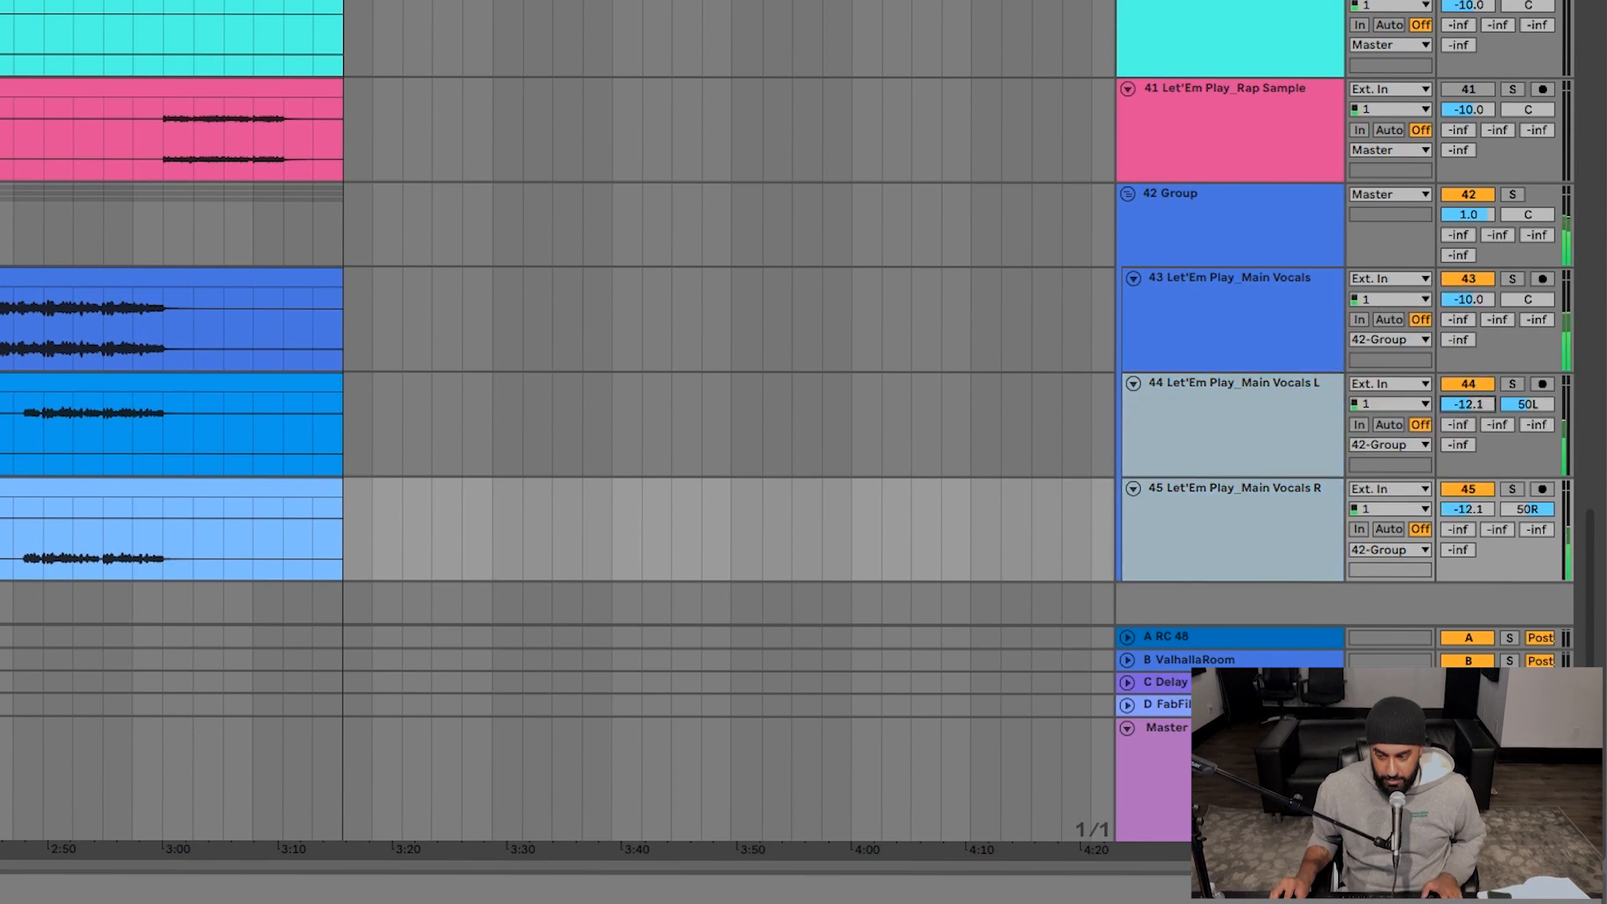
{"action": "left_click", "coordinate": [1466, 404]}
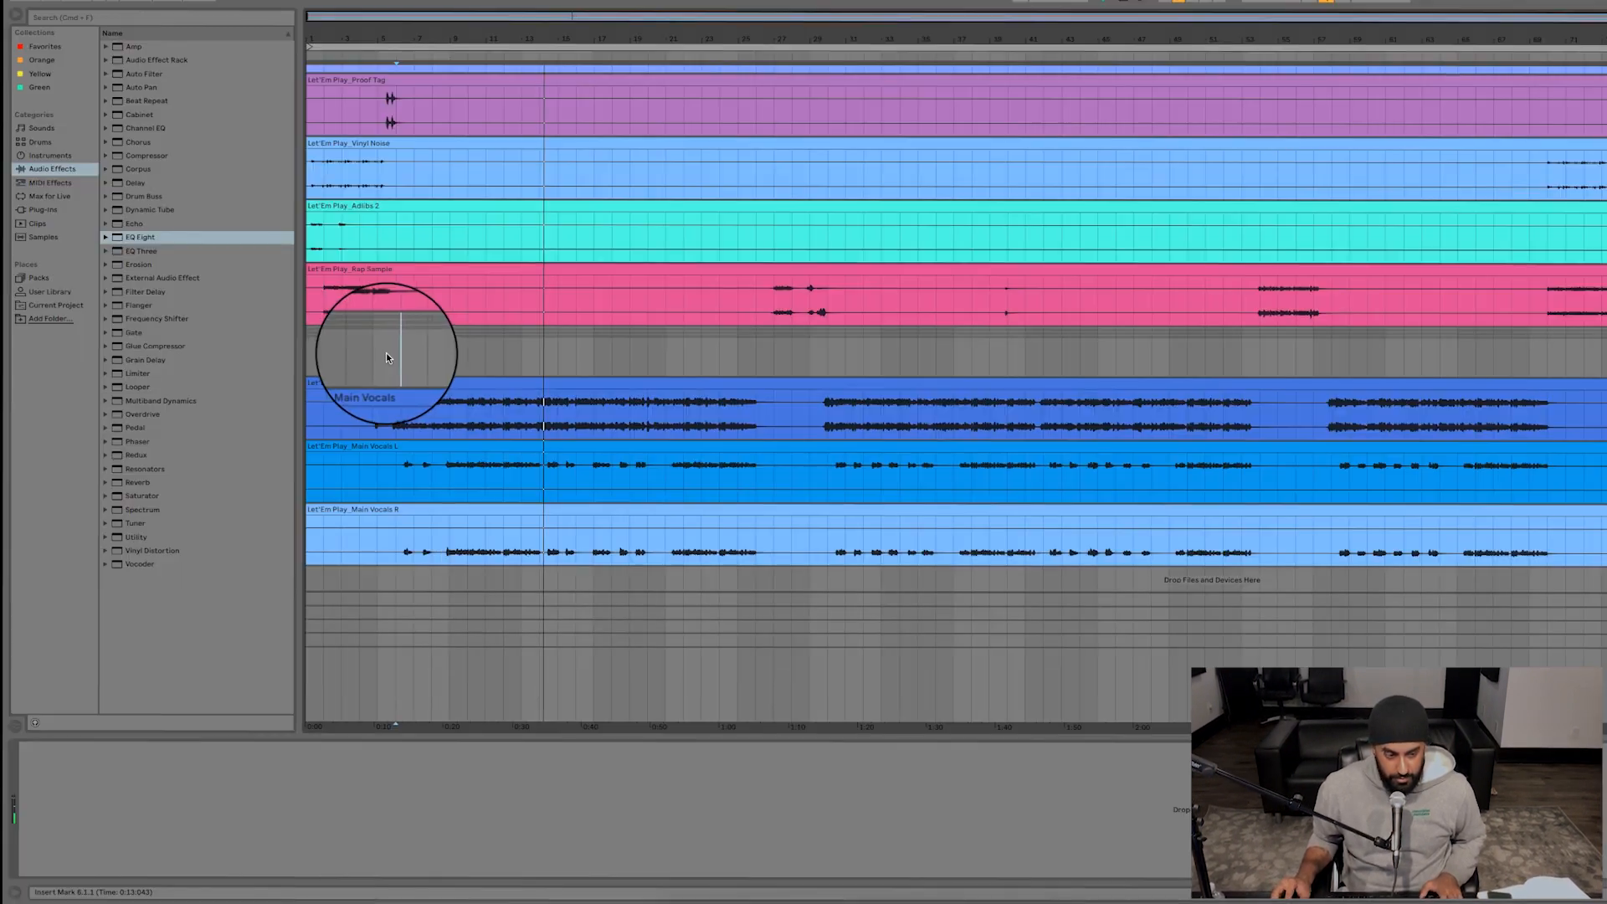
- Add EQ Eight to the vocal group and shape band 1 into a low-cut filter that removes the lowest frequencies
{"action": "left_click", "coordinate": [387, 337]}
{"action": "left_click_drag", "start_coordinate": [137, 239], "coordinate": [373, 352]}
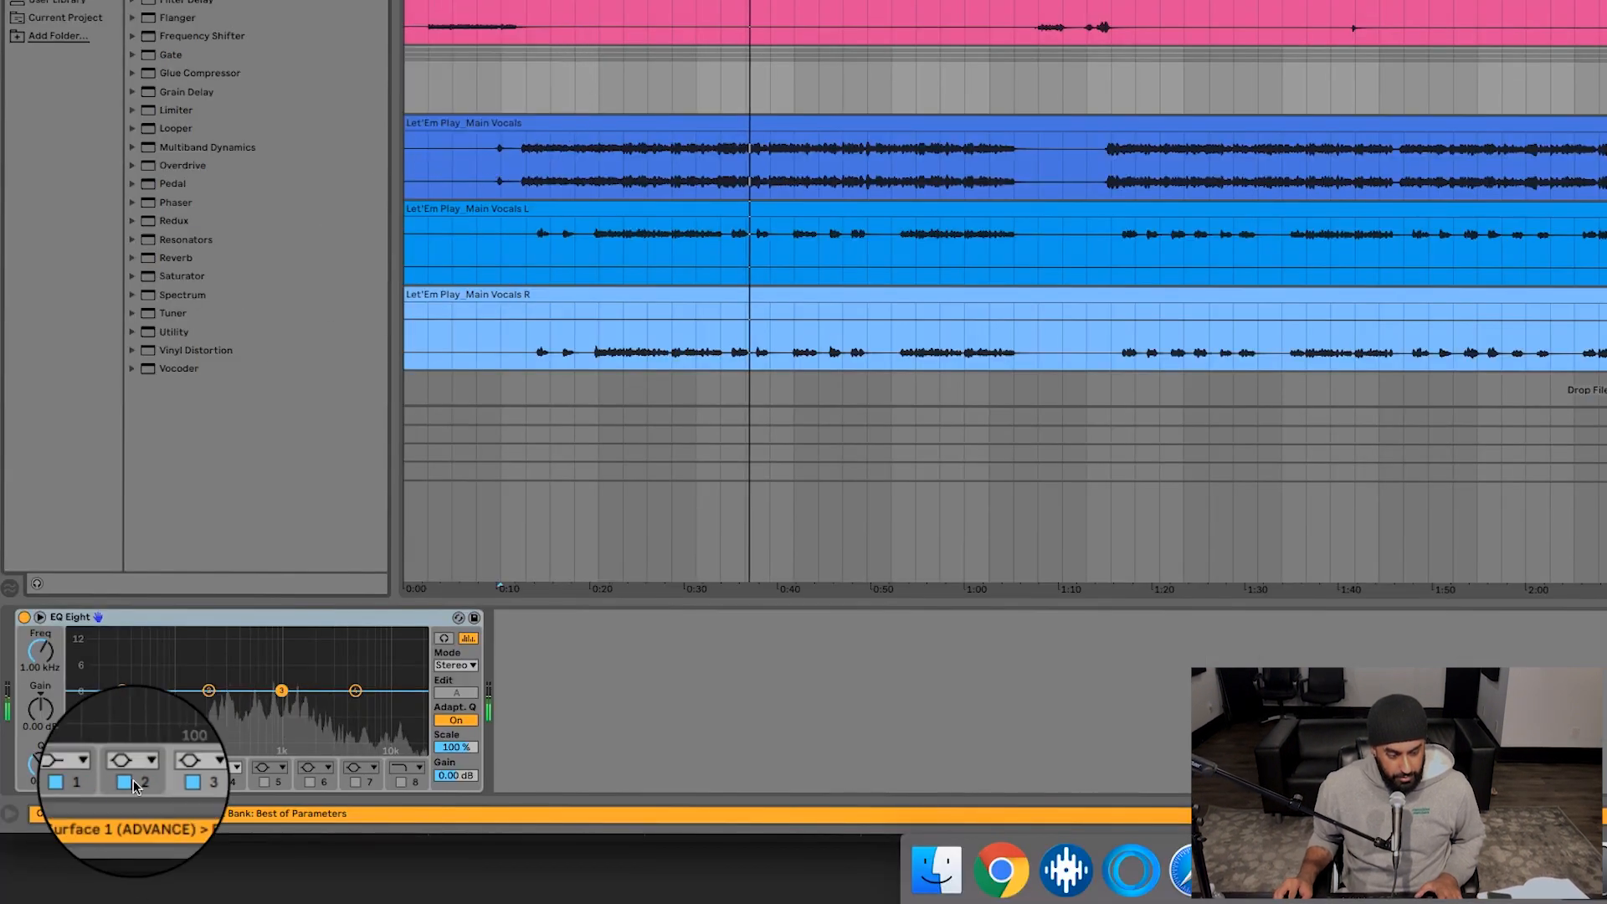
{"action": "left_click", "coordinate": [92, 760]}
{"action": "left_click", "coordinate": [88, 787]}
{"action": "left_click_drag", "start_coordinate": [37, 651], "coordinate": [38, 616]}
- Search the plug-ins for "la" and add the UAD Teletronix LA-2A Legacy compressor to the vocal group
{"action": "left_click", "coordinate": [50, 222]}
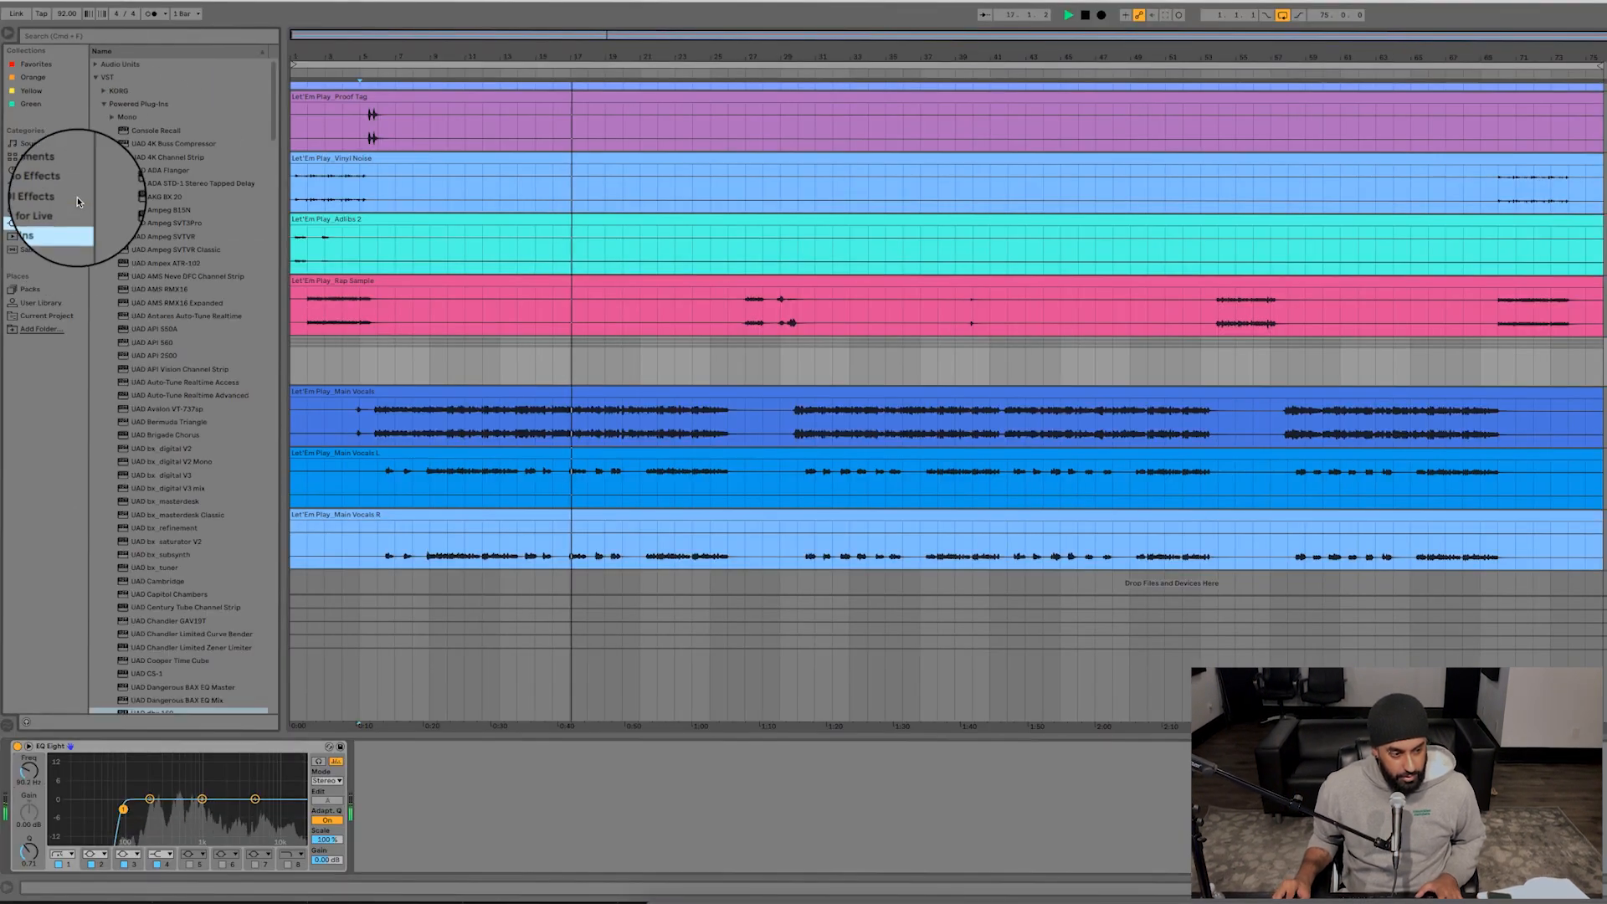
{"action": "left_click", "coordinate": [143, 37]}
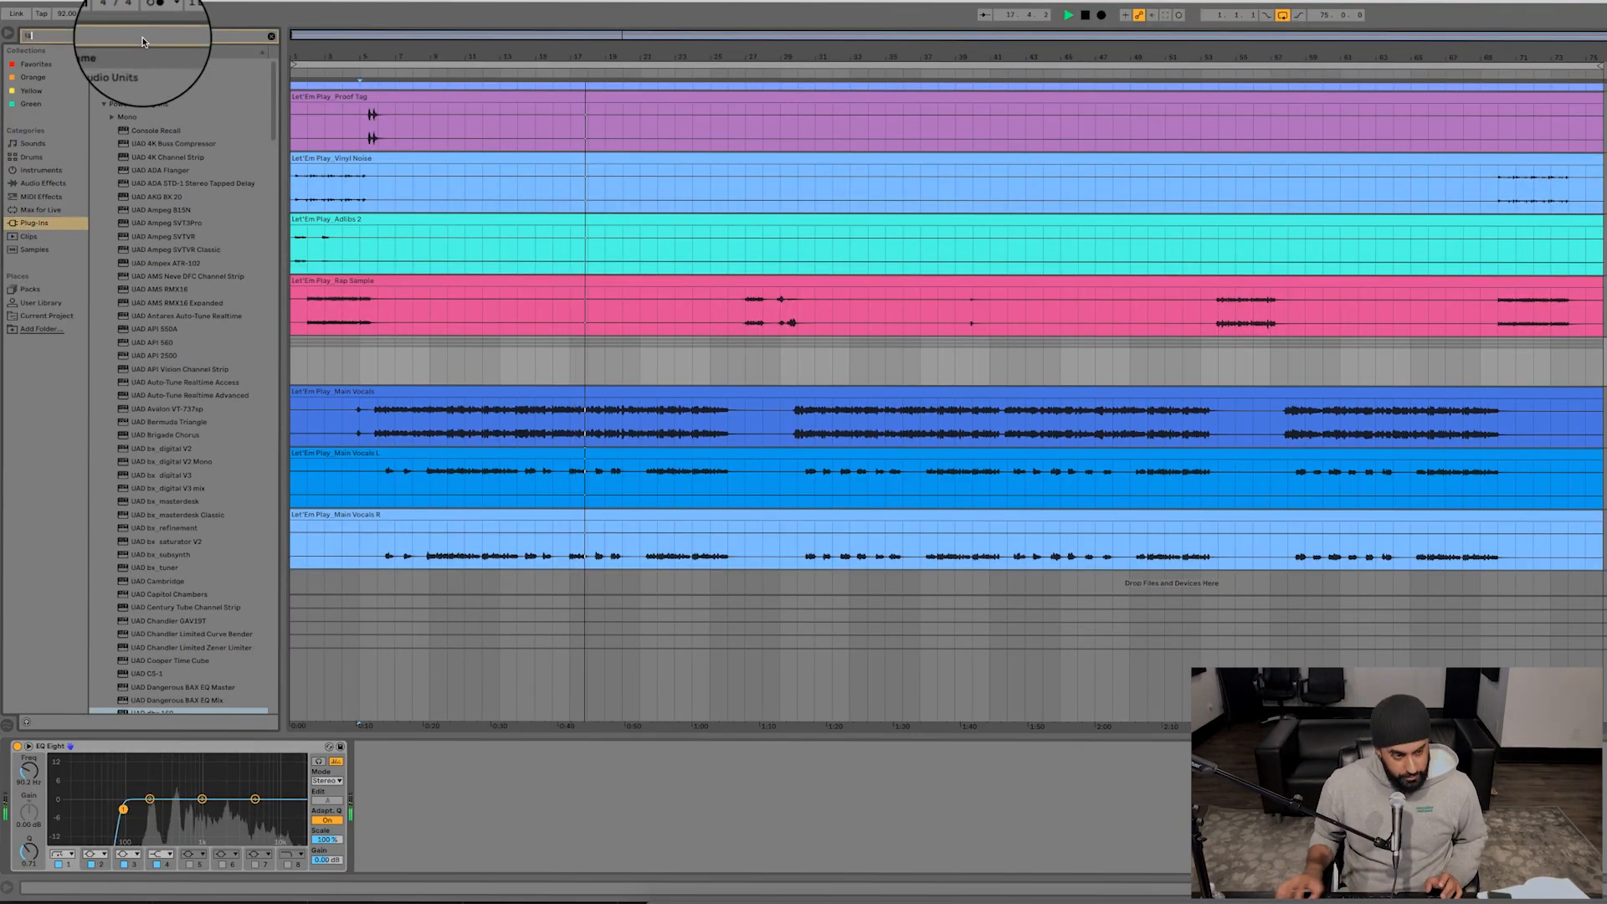
{"action": "type", "text": "la"}
{"action": "left_click", "coordinate": [186, 222]}
{"action": "left_click_drag", "start_coordinate": [185, 223], "coordinate": [485, 331]}
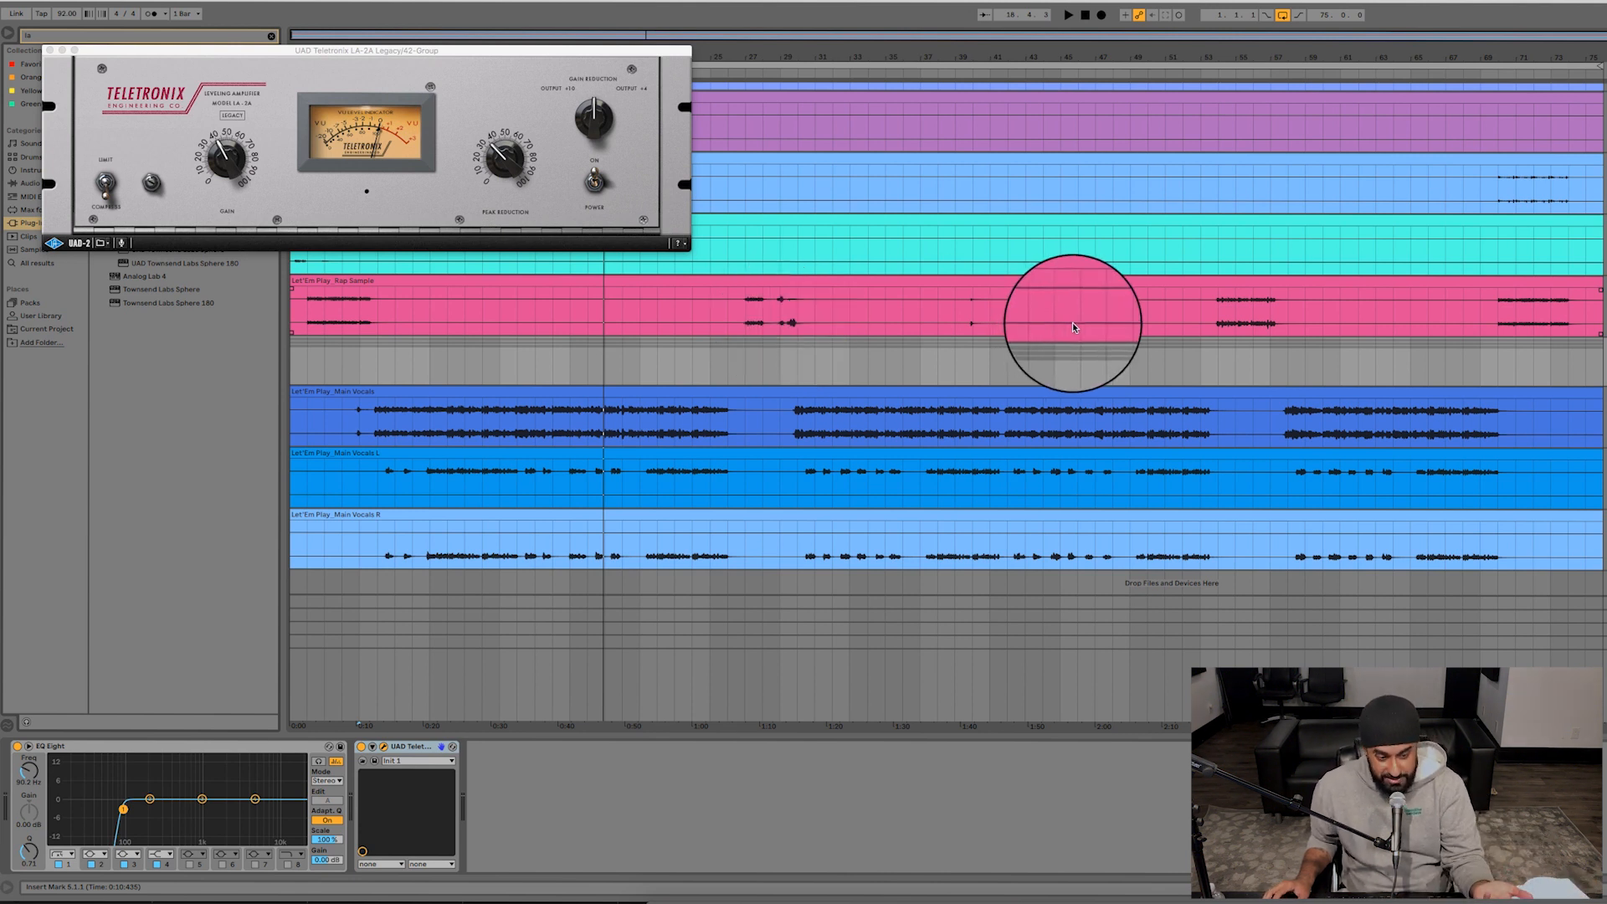
- Play the vocals from bar 5, raise the LA-2A's peak reduction, adjust its gain slightly, and close the plug-in window
{"action": "scroll", "coordinate": [1074, 328], "scroll_direction": "down", "scroll_amount": 1}
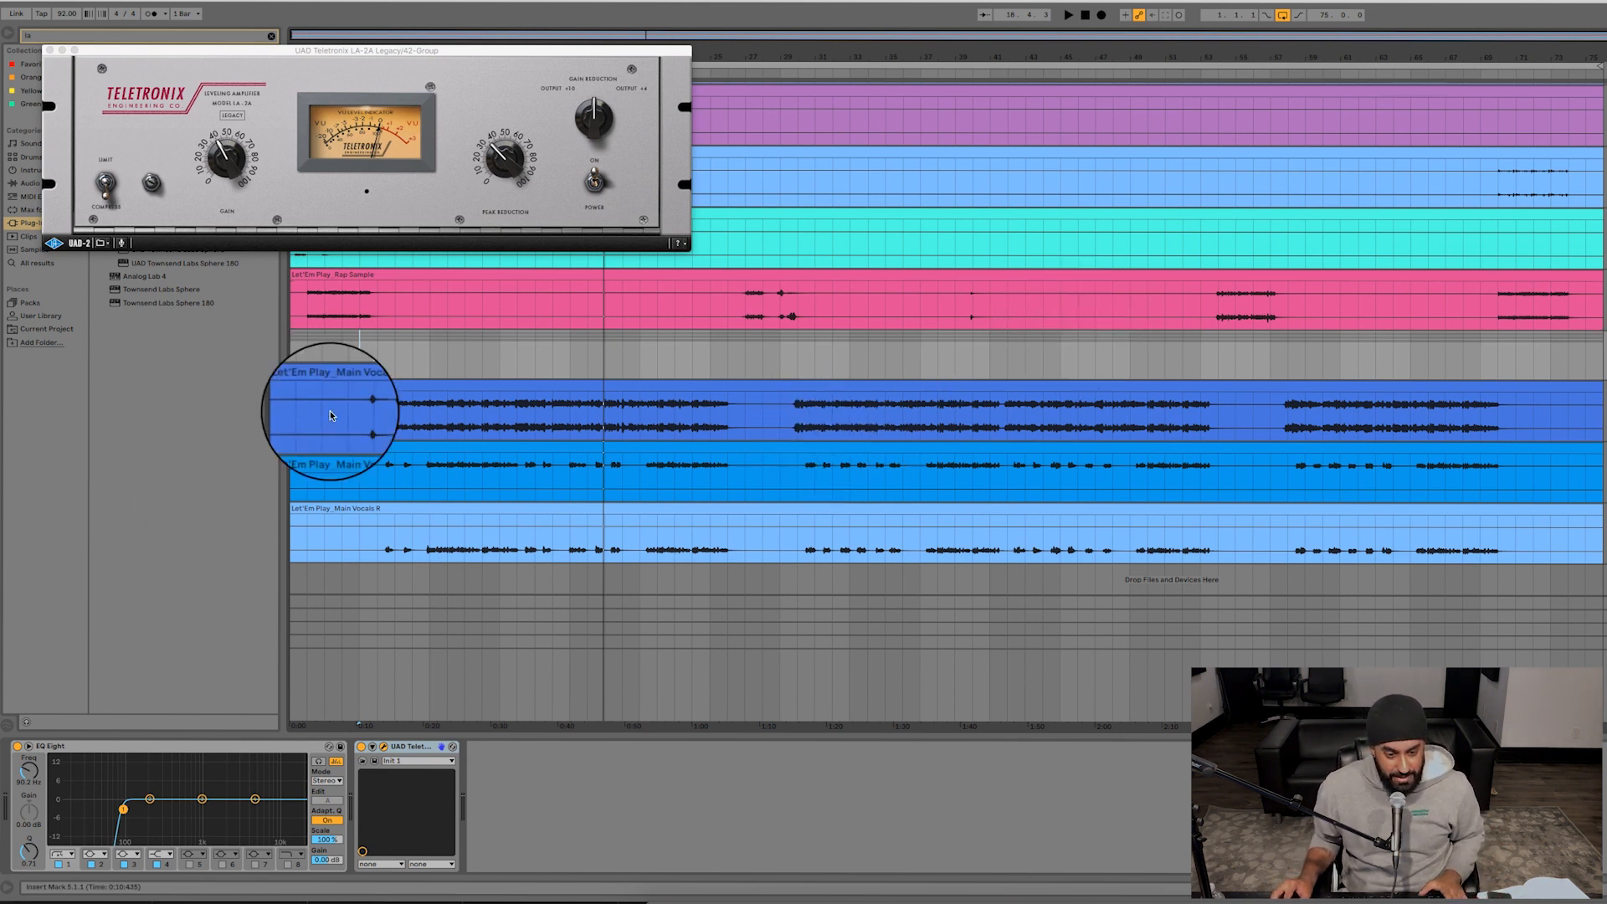
{"action": "key", "text": "space"}
{"action": "left_click", "coordinate": [508, 159]}
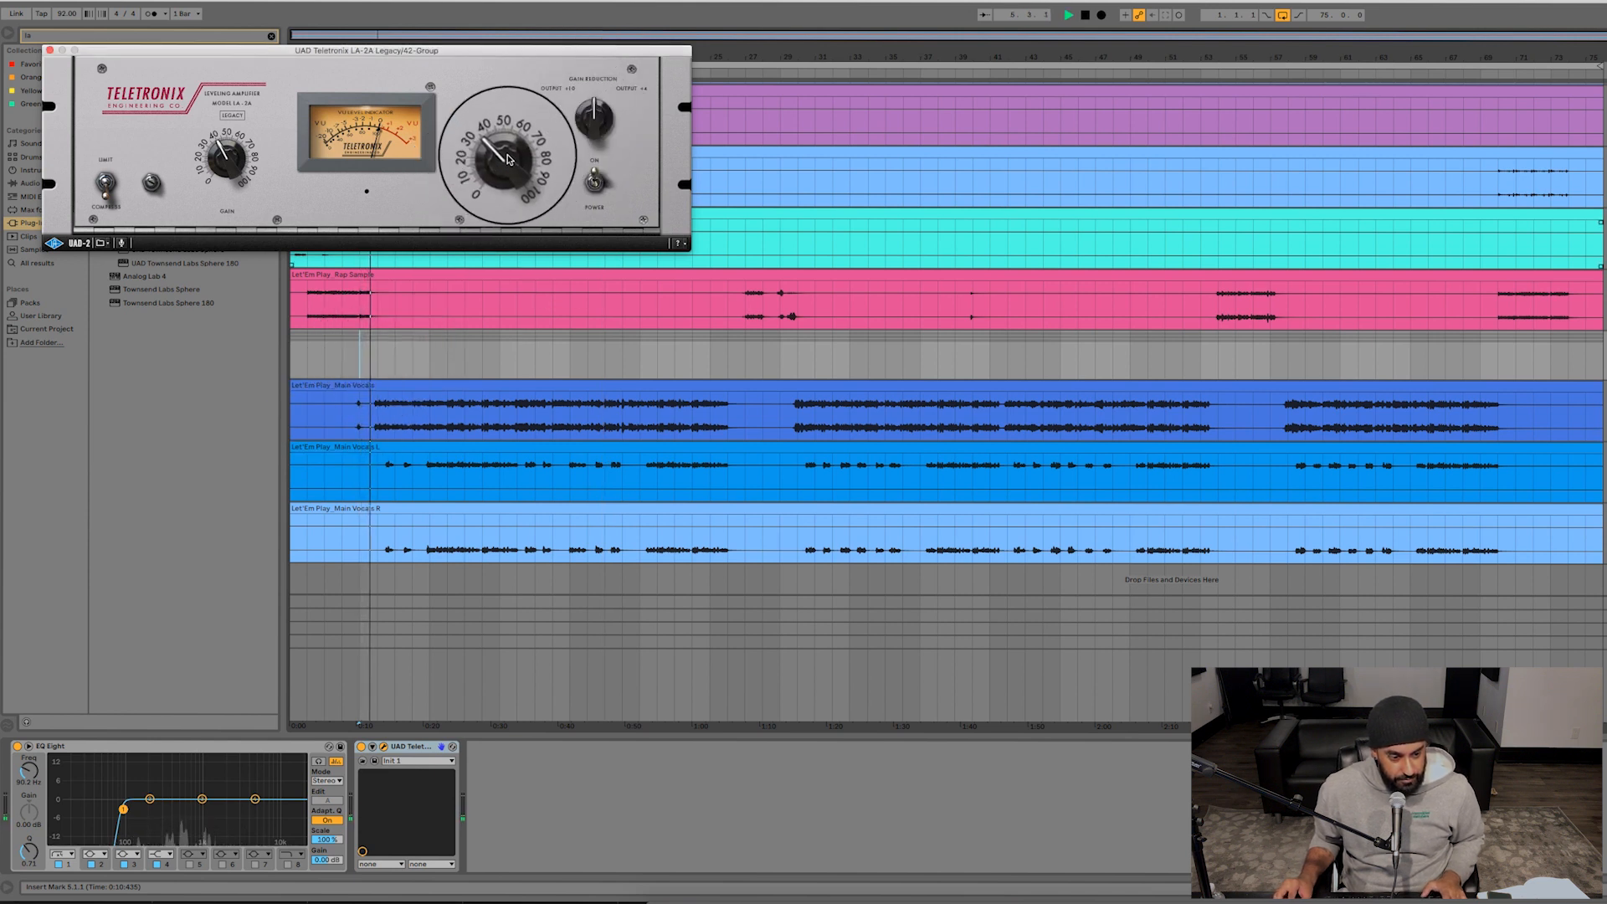
{"action": "left_click_drag", "start_coordinate": [508, 159], "coordinate": [517, 132]}
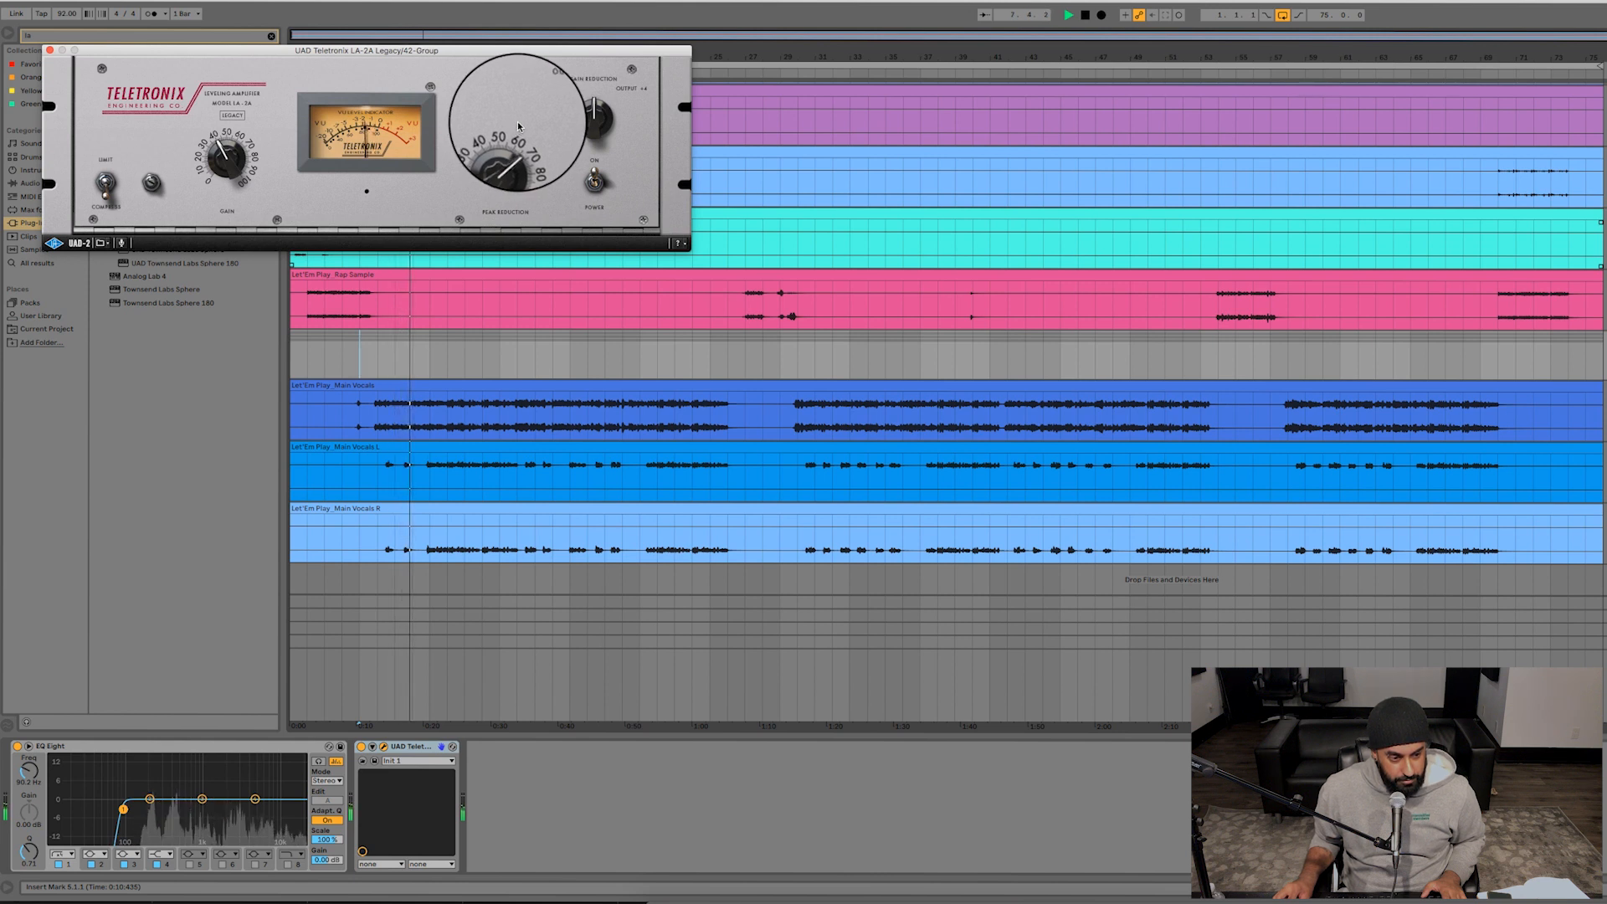
{"action": "left_click_drag", "start_coordinate": [223, 175], "coordinate": [222, 166]}
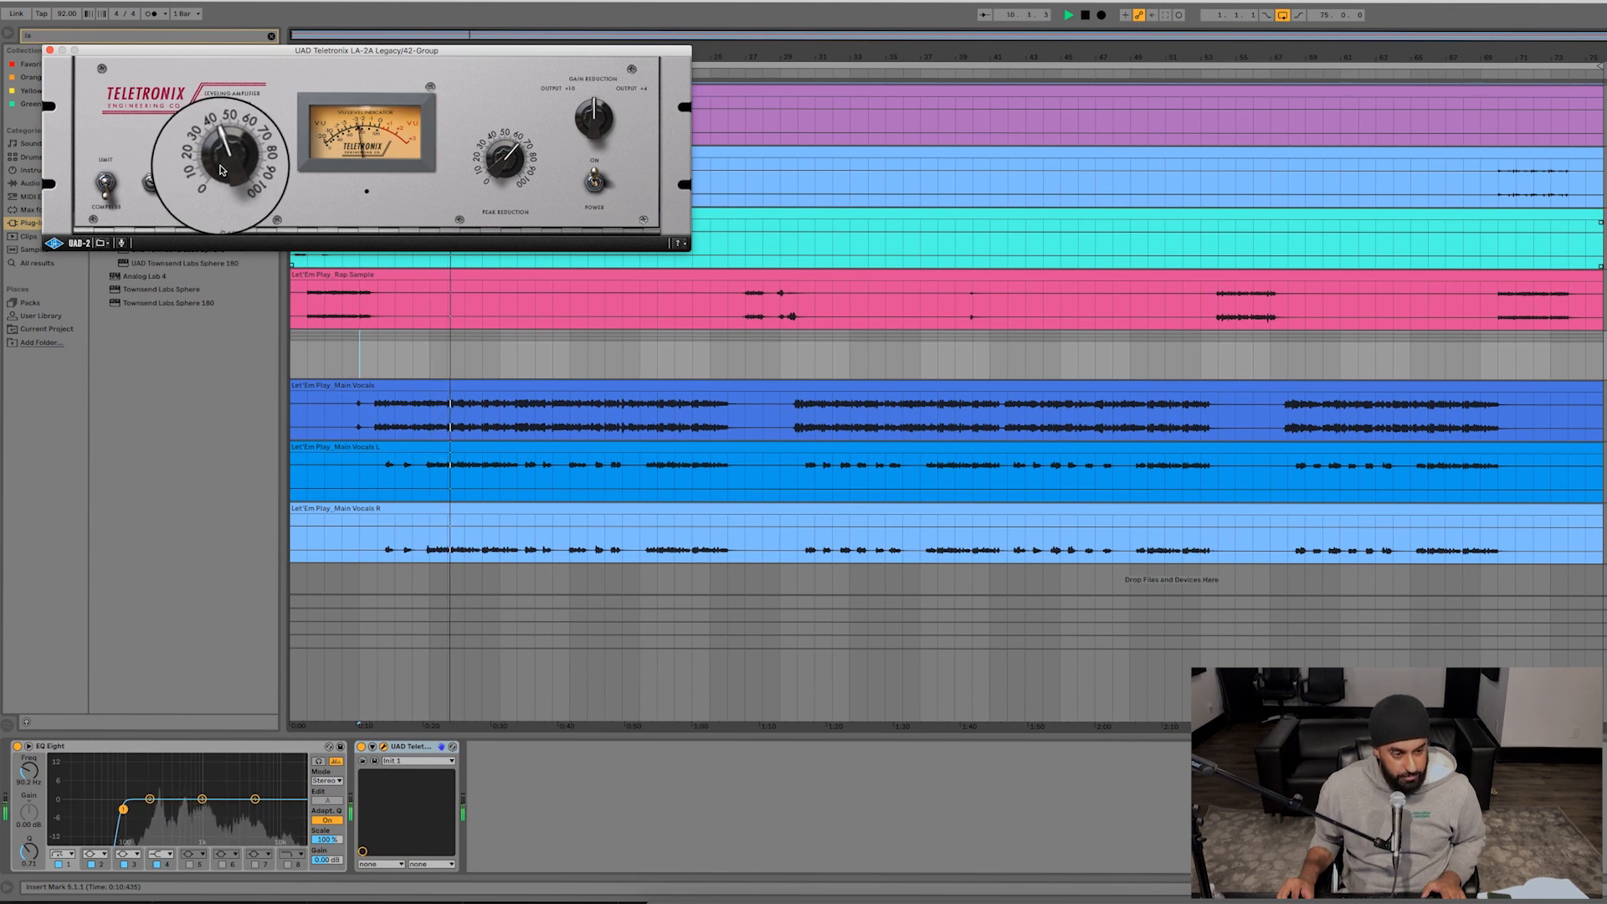
{"action": "left_click", "coordinate": [49, 51]}
- Raise the Current reference's volume slightly and toggle its solo to compare it with the vocal mix
{"action": "scroll", "coordinate": [596, 260], "scroll_direction": "up", "scroll_amount": 5}
{"action": "scroll", "coordinate": [653, 266], "scroll_direction": "up", "scroll_amount": 10}
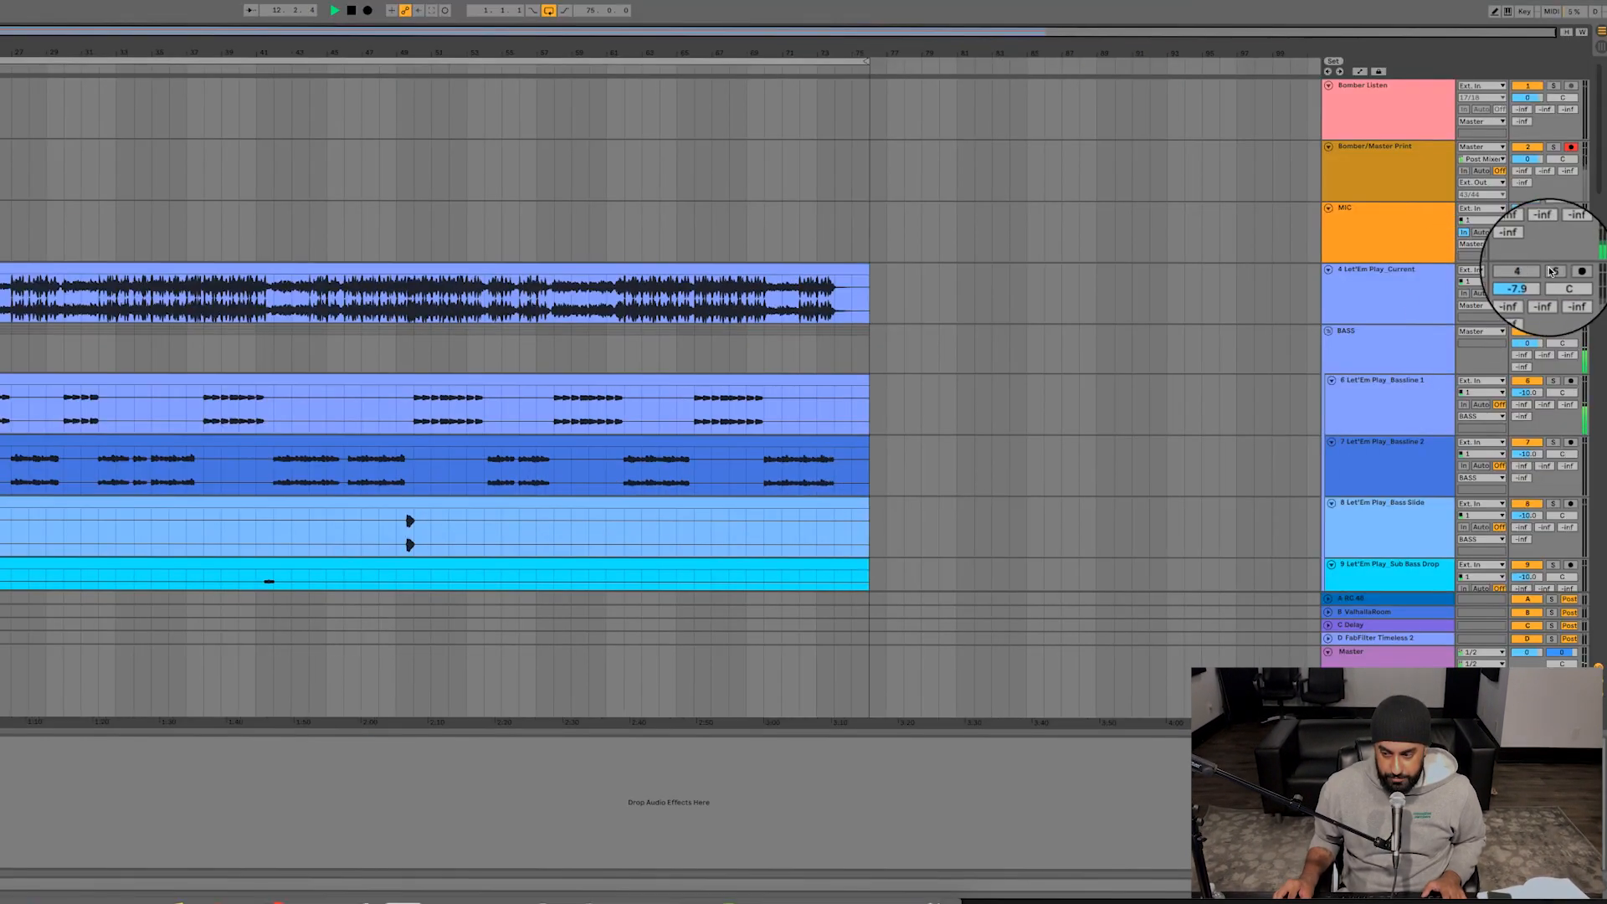
{"action": "left_click_drag", "start_coordinate": [1531, 282], "coordinate": [1531, 277]}
{"action": "left_click", "coordinate": [1553, 269]}
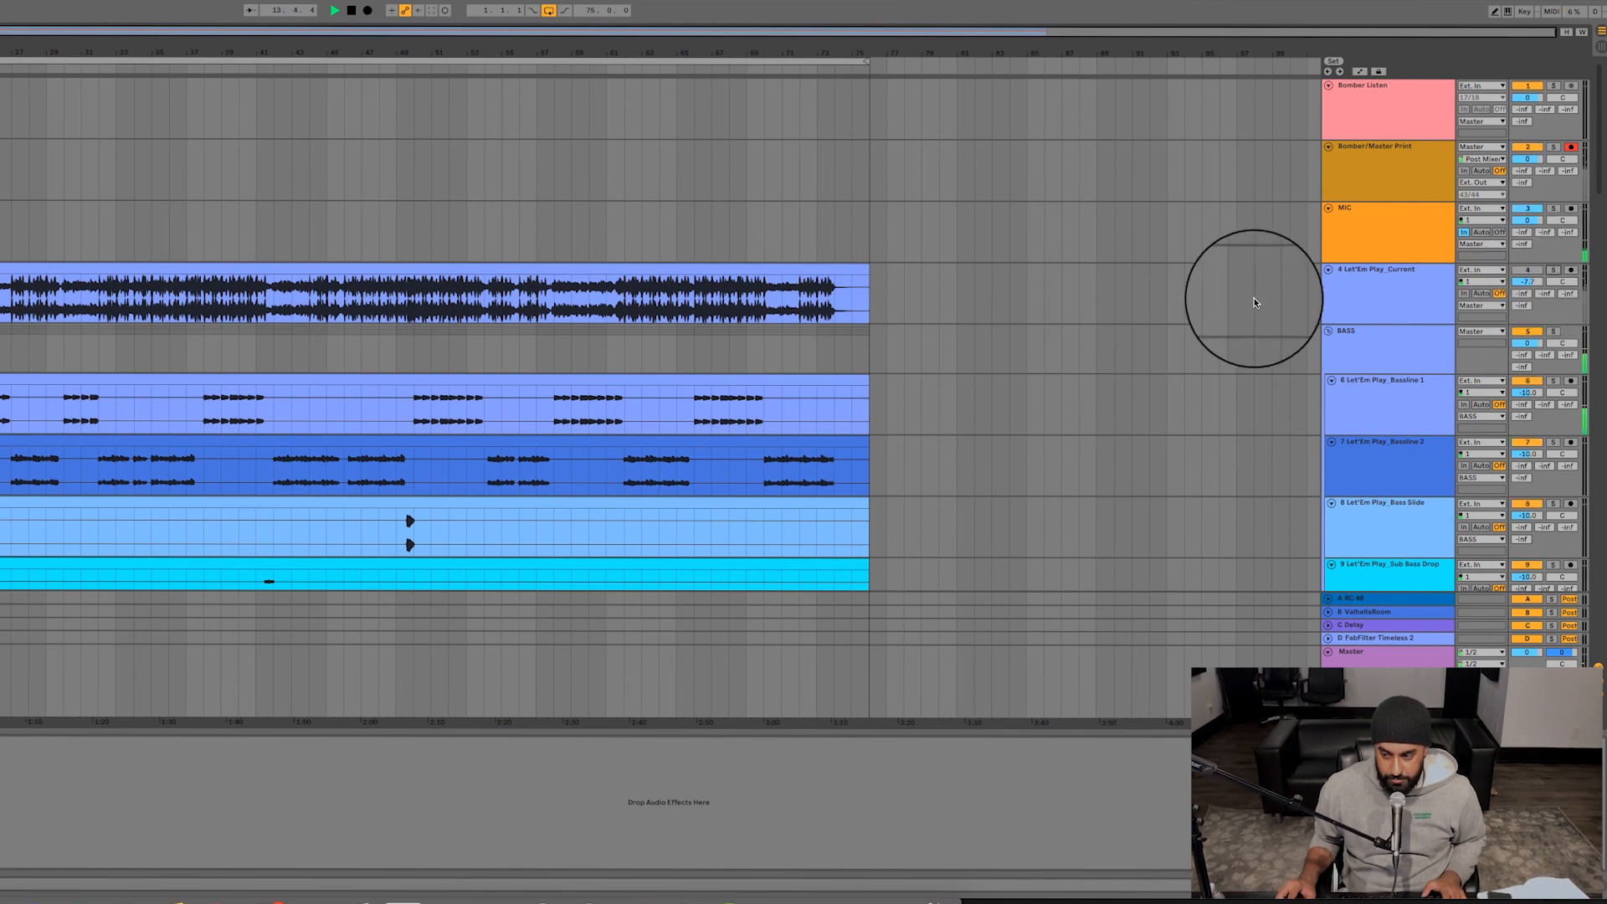
- Fine-tune the kick's volume to -7.9 dB while the full mix plays
{"action": "scroll", "coordinate": [1256, 303], "scroll_direction": "down", "scroll_amount": 20}
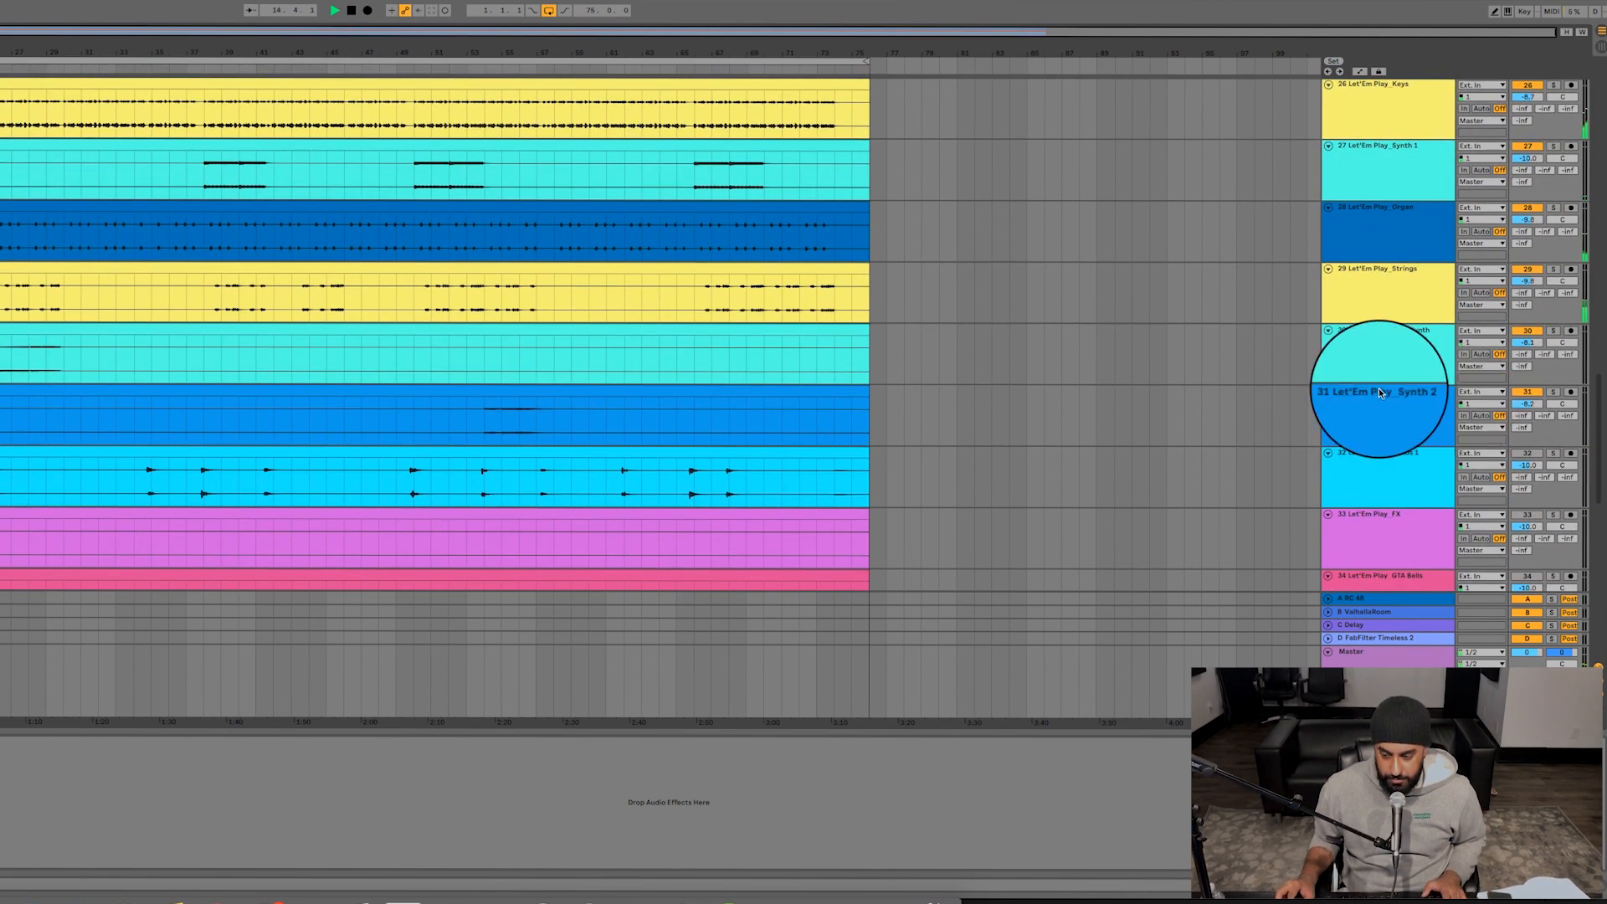
{"action": "scroll", "coordinate": [1379, 391], "scroll_direction": "up", "scroll_amount": 20}
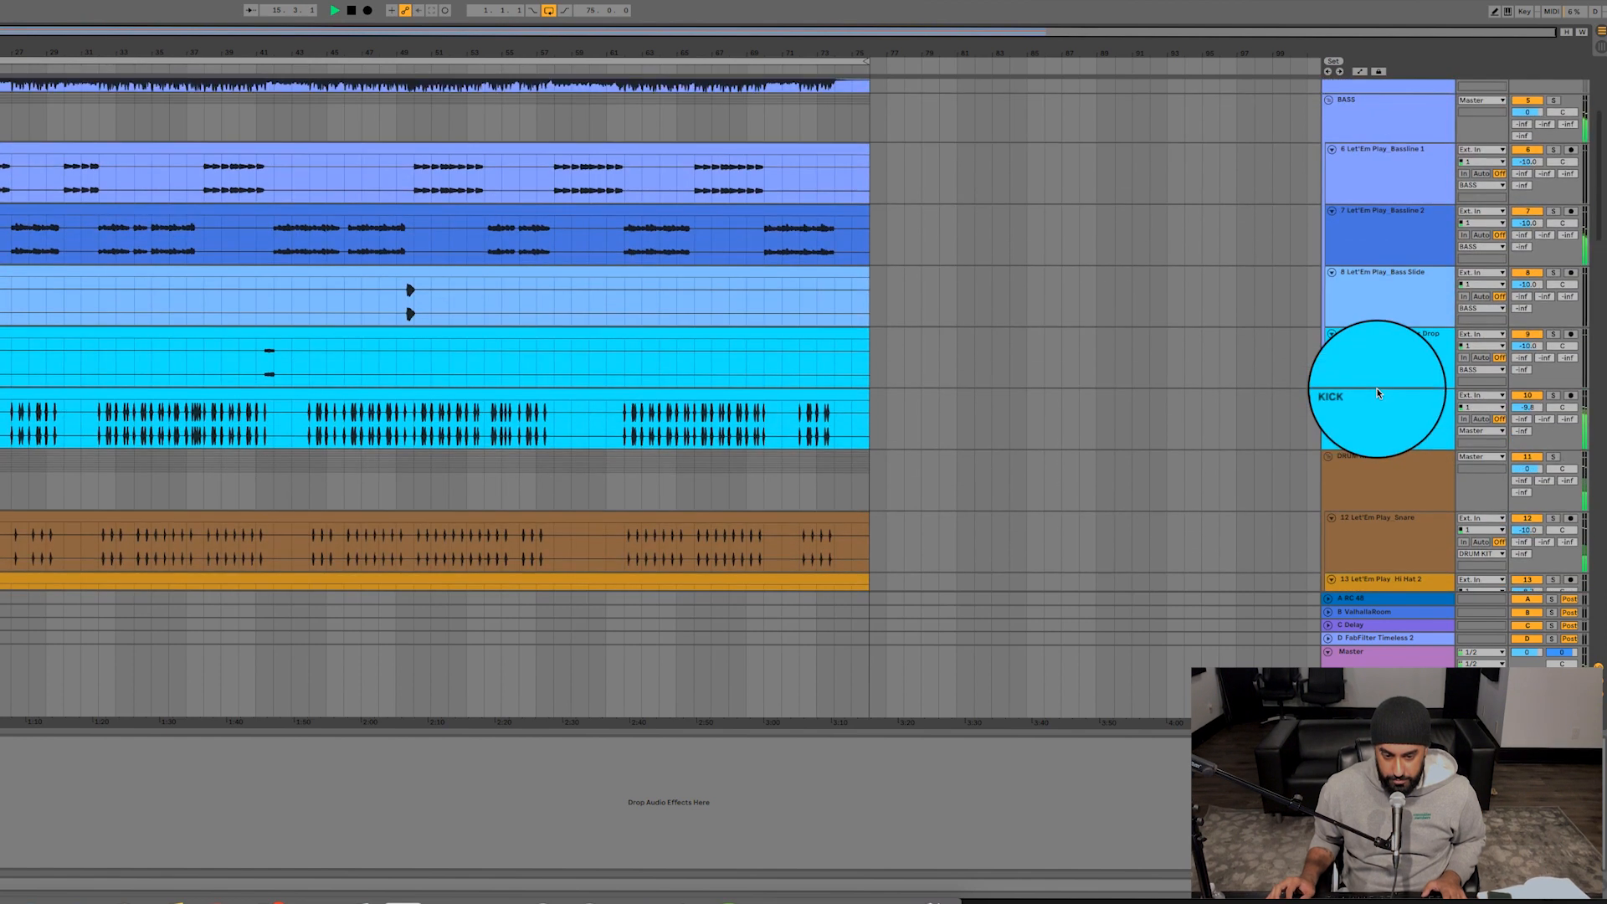
{"action": "scroll", "coordinate": [1377, 390], "scroll_direction": "down", "scroll_amount": 1}
{"action": "left_click_drag", "start_coordinate": [1531, 402], "coordinate": [1531, 393]}
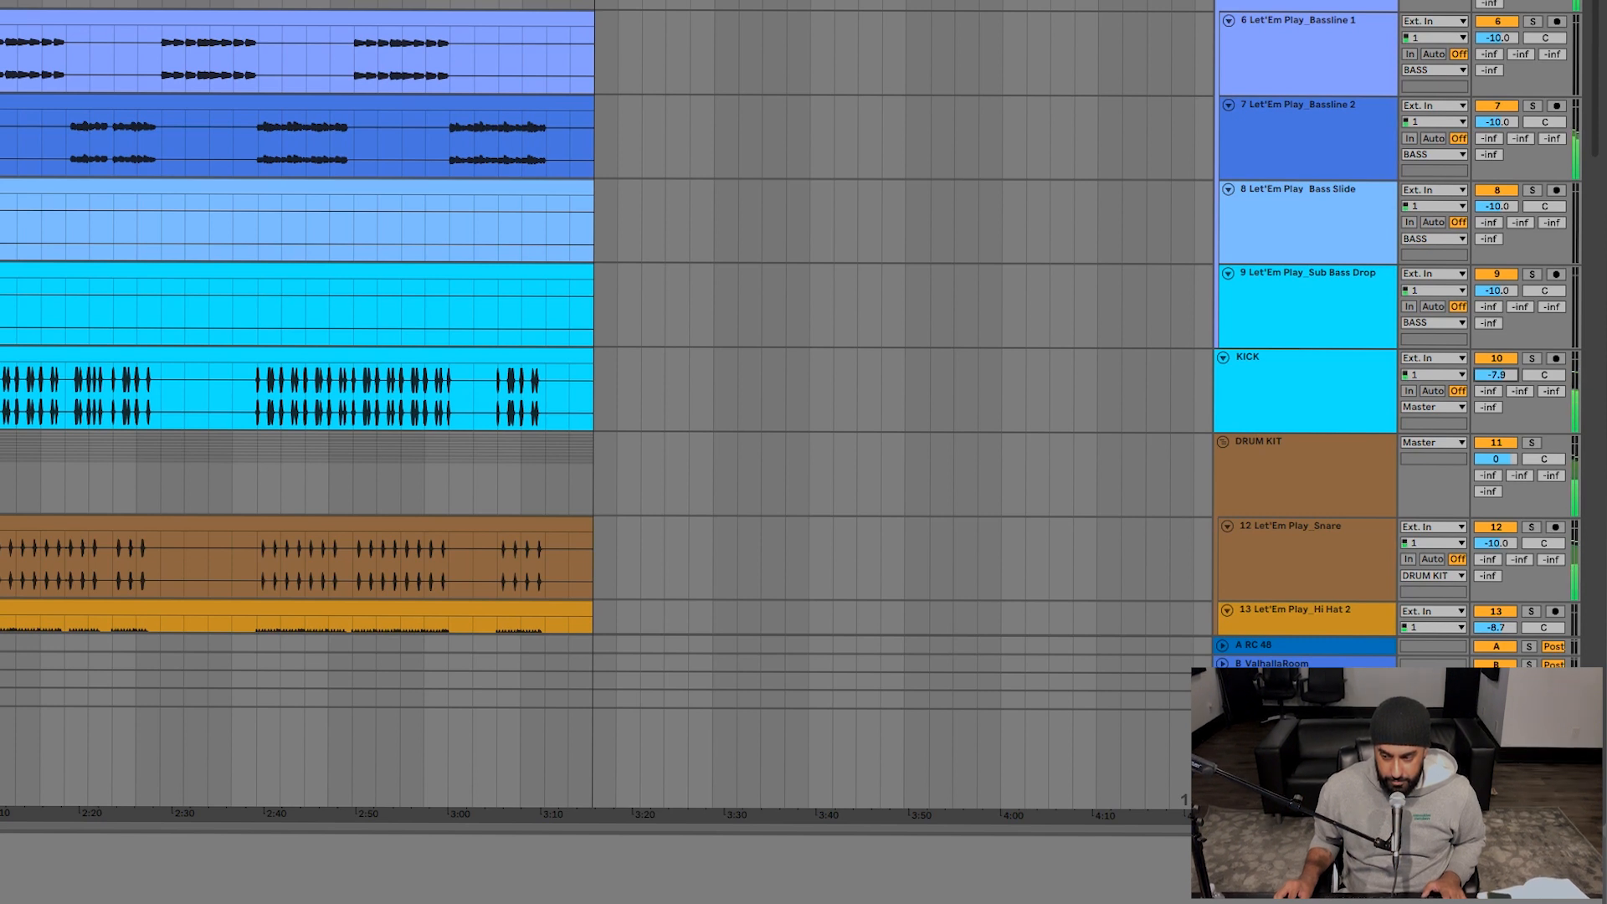
- Solo the Current reference track to compare it with the mix during playback
{"action": "scroll", "coordinate": [1098, 319], "scroll_direction": "down", "scroll_amount": 20}
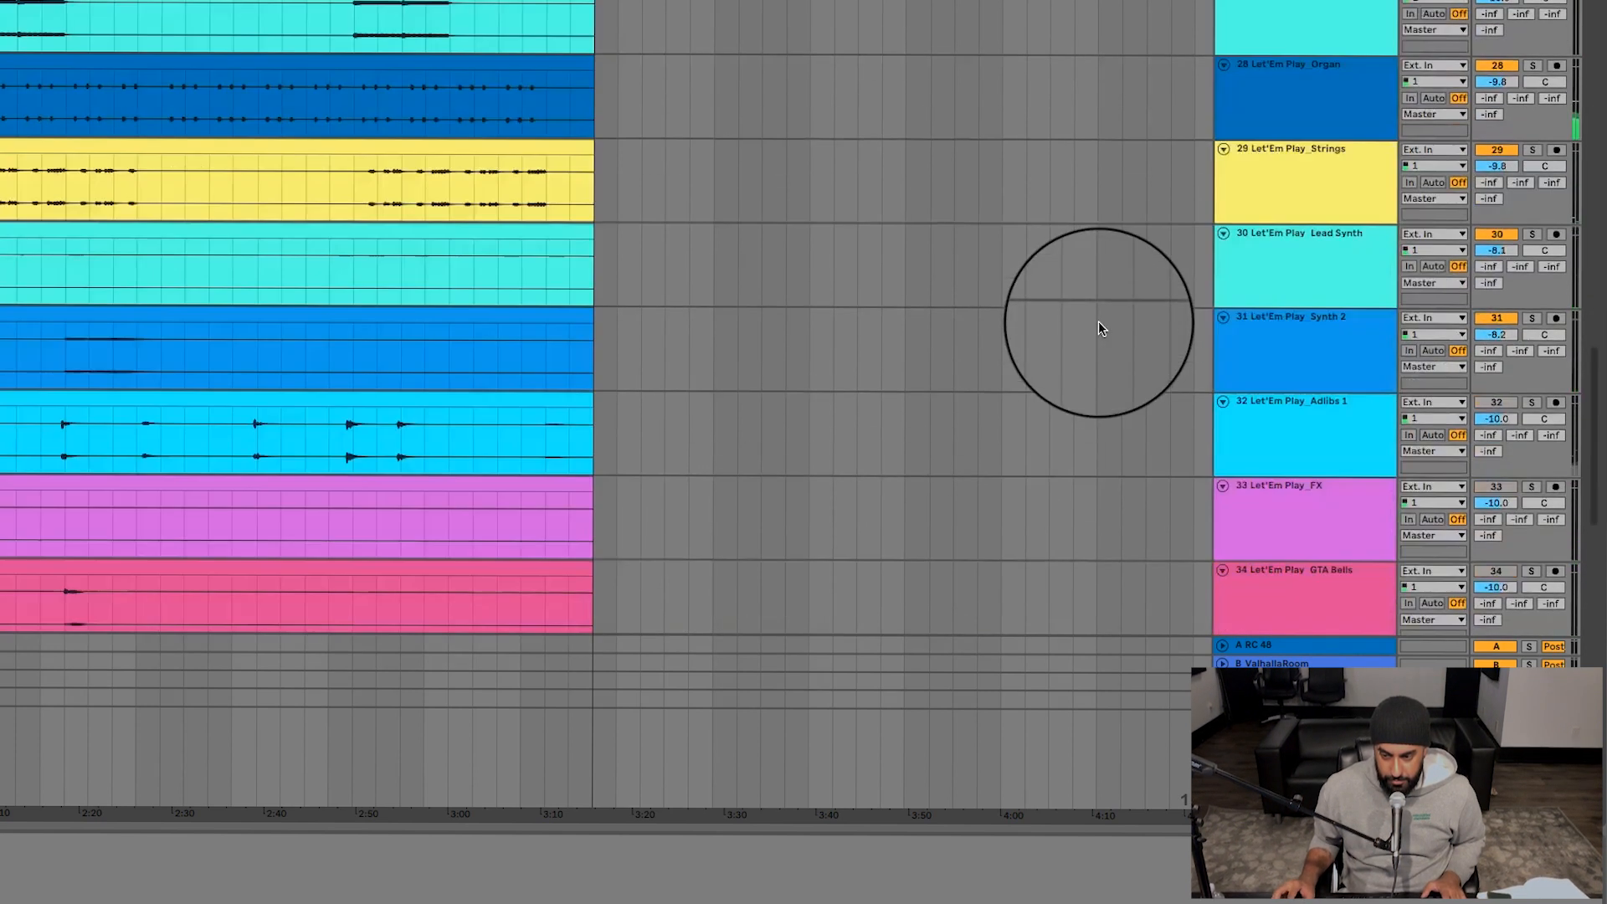
{"action": "scroll", "coordinate": [1098, 327], "scroll_direction": "up", "scroll_amount": 20}
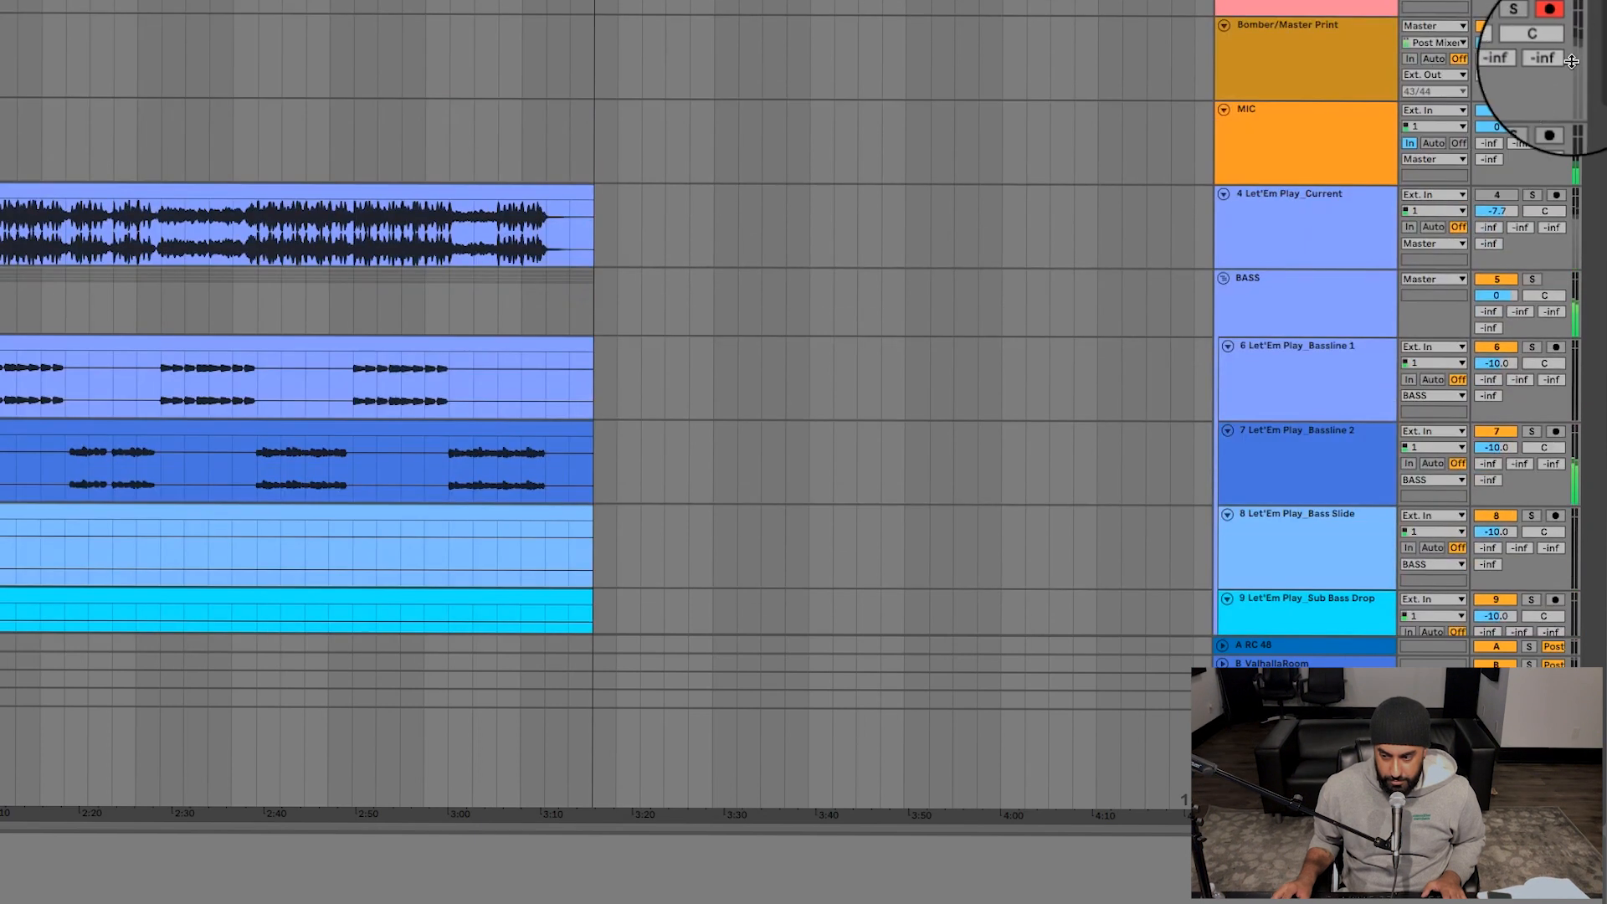
{"action": "left_click", "coordinate": [1533, 195]}
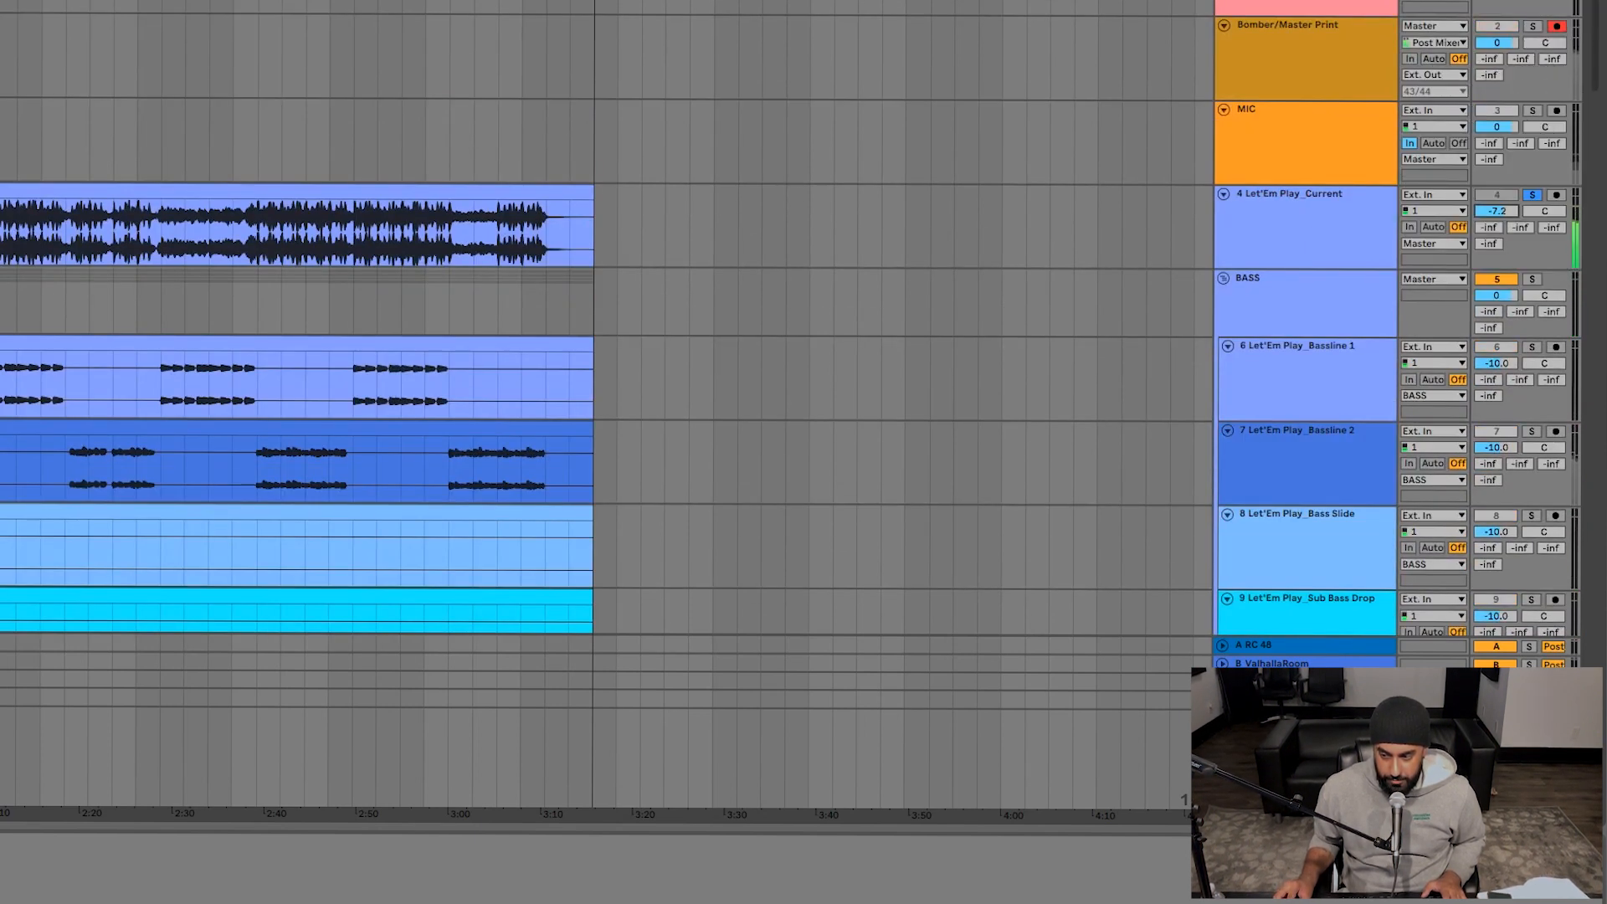
- Search the plug-ins for "fabf" and add FabFilter Pro-MB to the vocal group
{"action": "scroll", "coordinate": [917, 219], "scroll_direction": "down", "scroll_amount": 20}
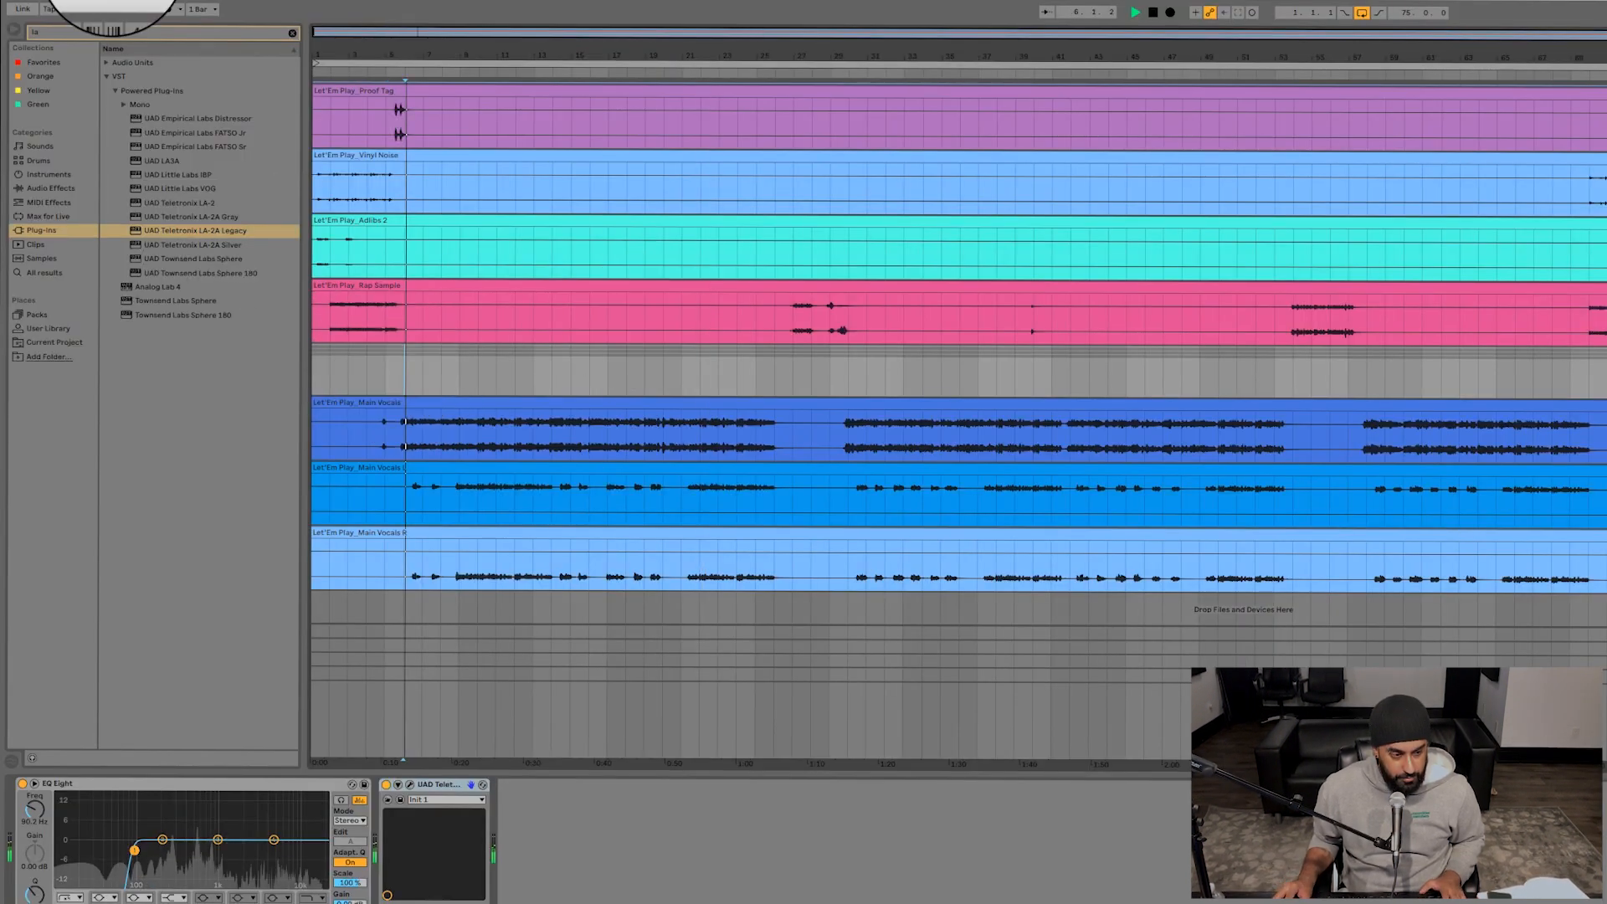
{"action": "left_click", "coordinate": [106, 36]}
{"action": "type", "text": "fabf"}
{"action": "left_click", "coordinate": [161, 259]}
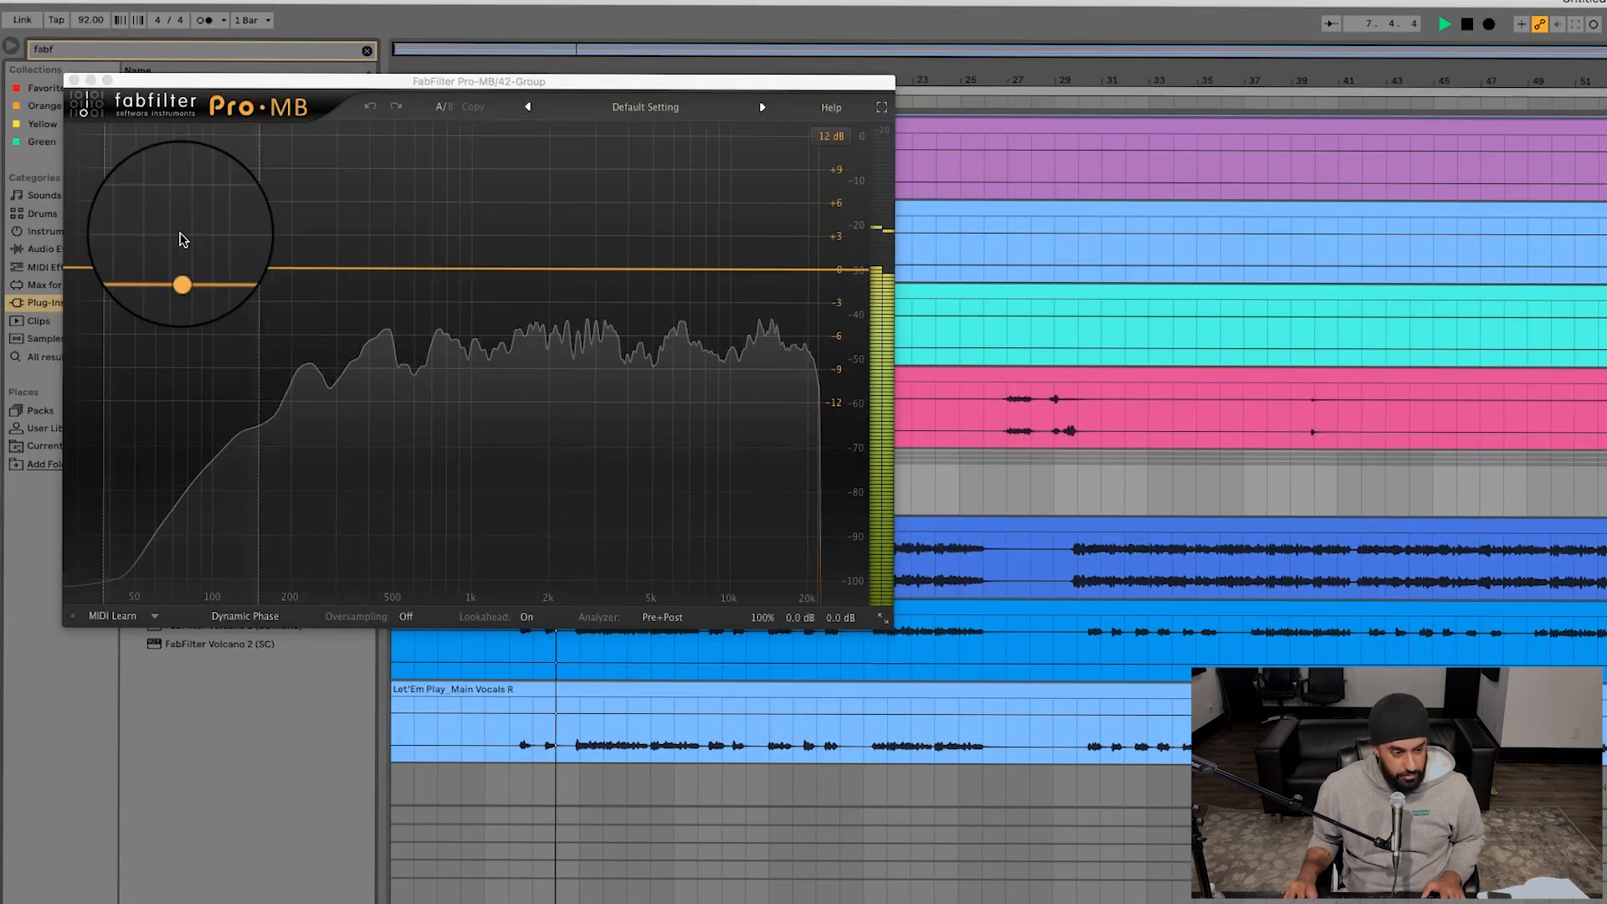
- Create a low compression band in Pro-MB, extend it from the lowest frequencies to about 800 Hz, and lower its threshold
{"action": "left_click", "coordinate": [181, 237]}
{"action": "left_click_drag", "start_coordinate": [257, 217], "coordinate": [448, 217]}
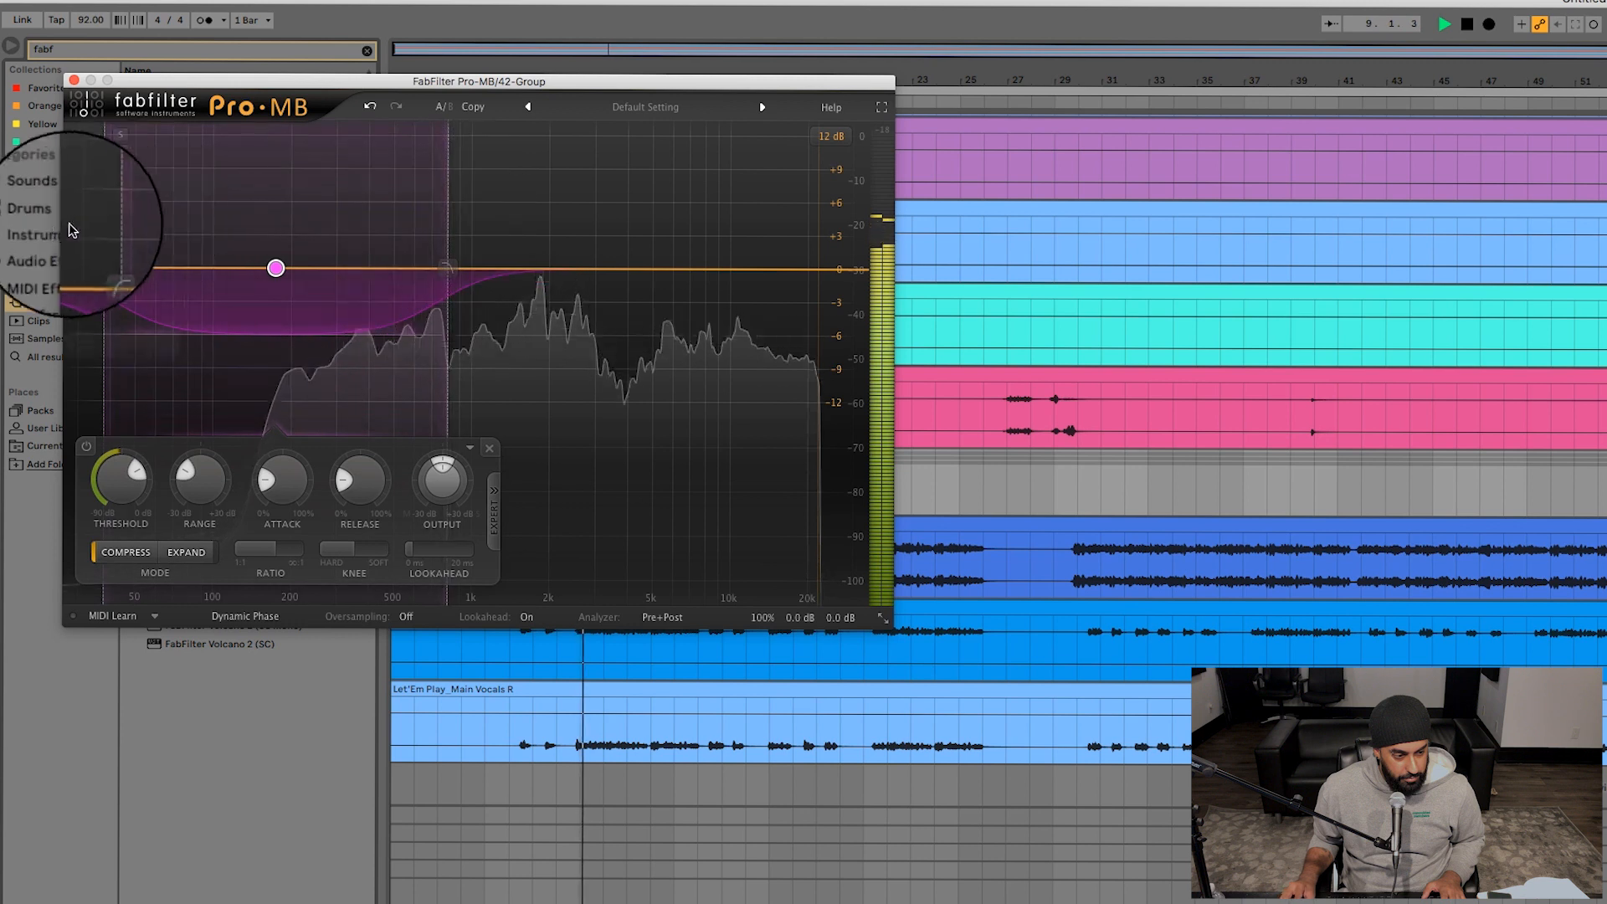
{"action": "mouse_move", "coordinate": [122, 481]}
{"action": "left_mouse_down"}
{"action": "mouse_move", "coordinate": [108, 534]}
{"action": "mouse_move", "coordinate": [117, 512]}
{"action": "left_mouse_up"}
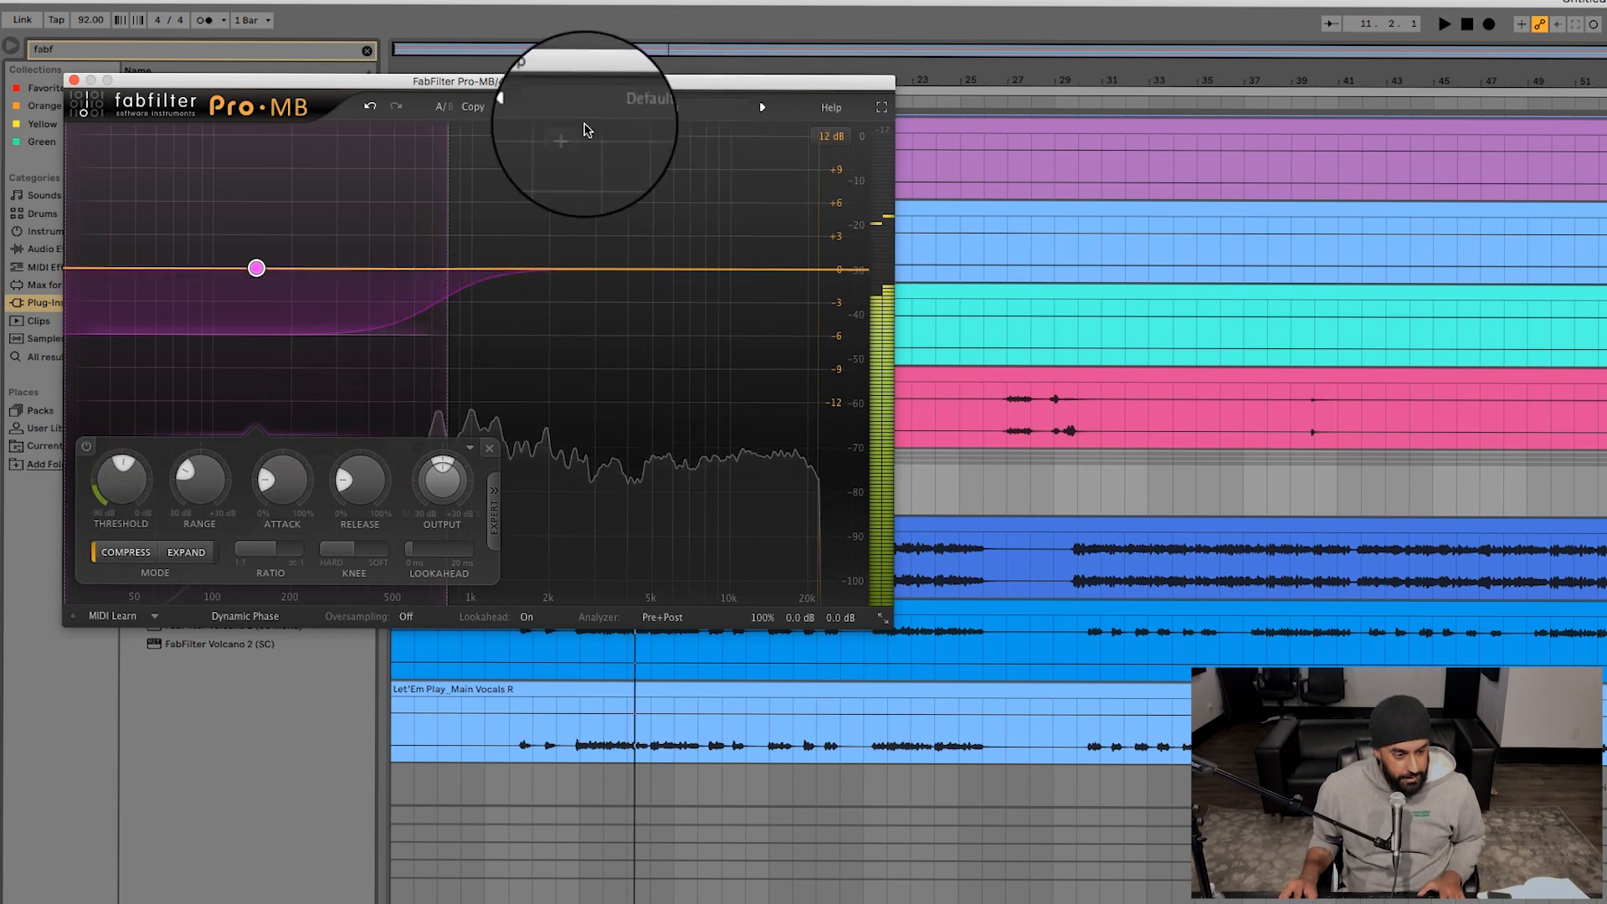
- Create a second Pro-MB band directly above the low band and extend its upper edge to about 5 kHz
{"action": "left_click", "coordinate": [538, 205]}
{"action": "left_click_drag", "start_coordinate": [585, 197], "coordinate": [645, 186]}
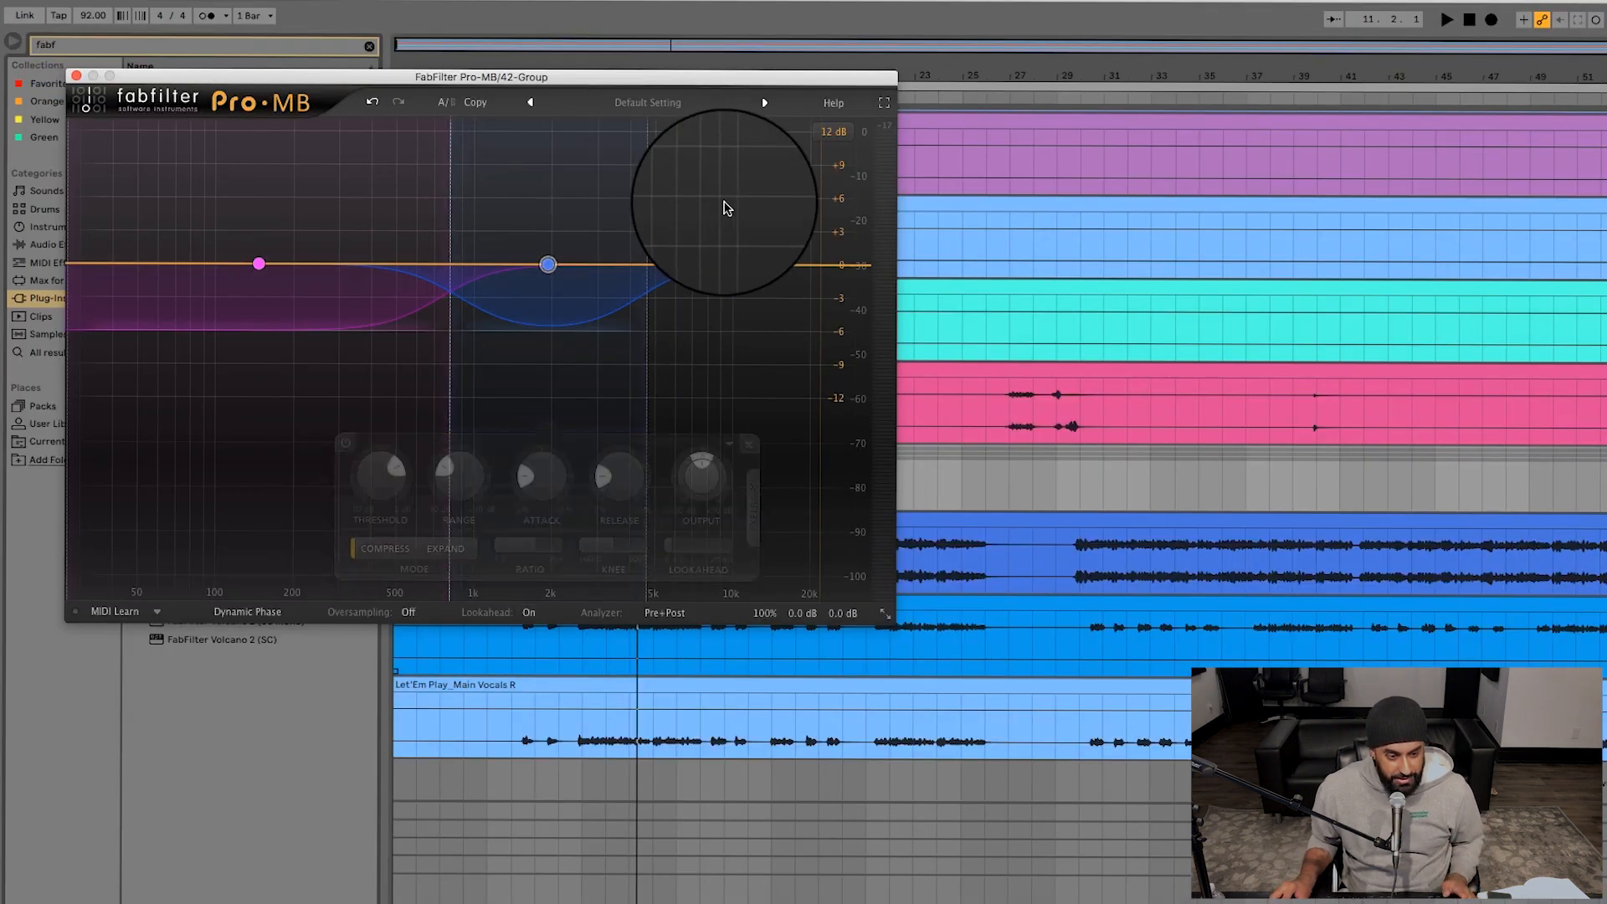
- Add a high band above the blue mid band, extend its high crossover to the end of the spectrum, and reposition the plug-in window
{"action": "double_click", "coordinate": [725, 203]}
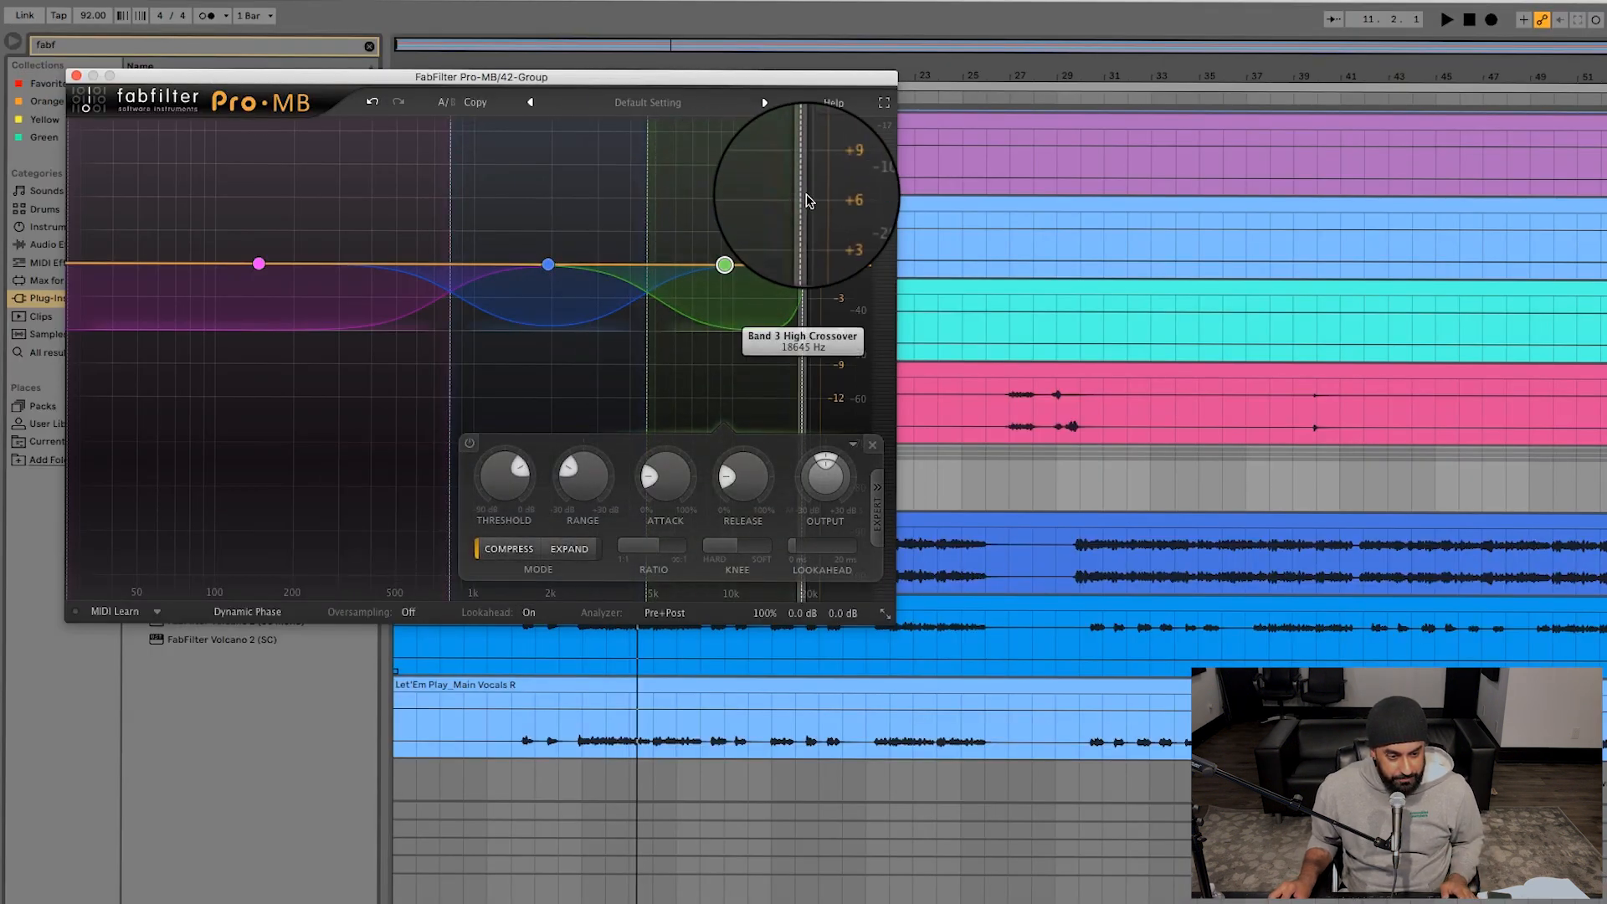
{"action": "left_click_drag", "start_coordinate": [803, 204], "coordinate": [872, 203]}
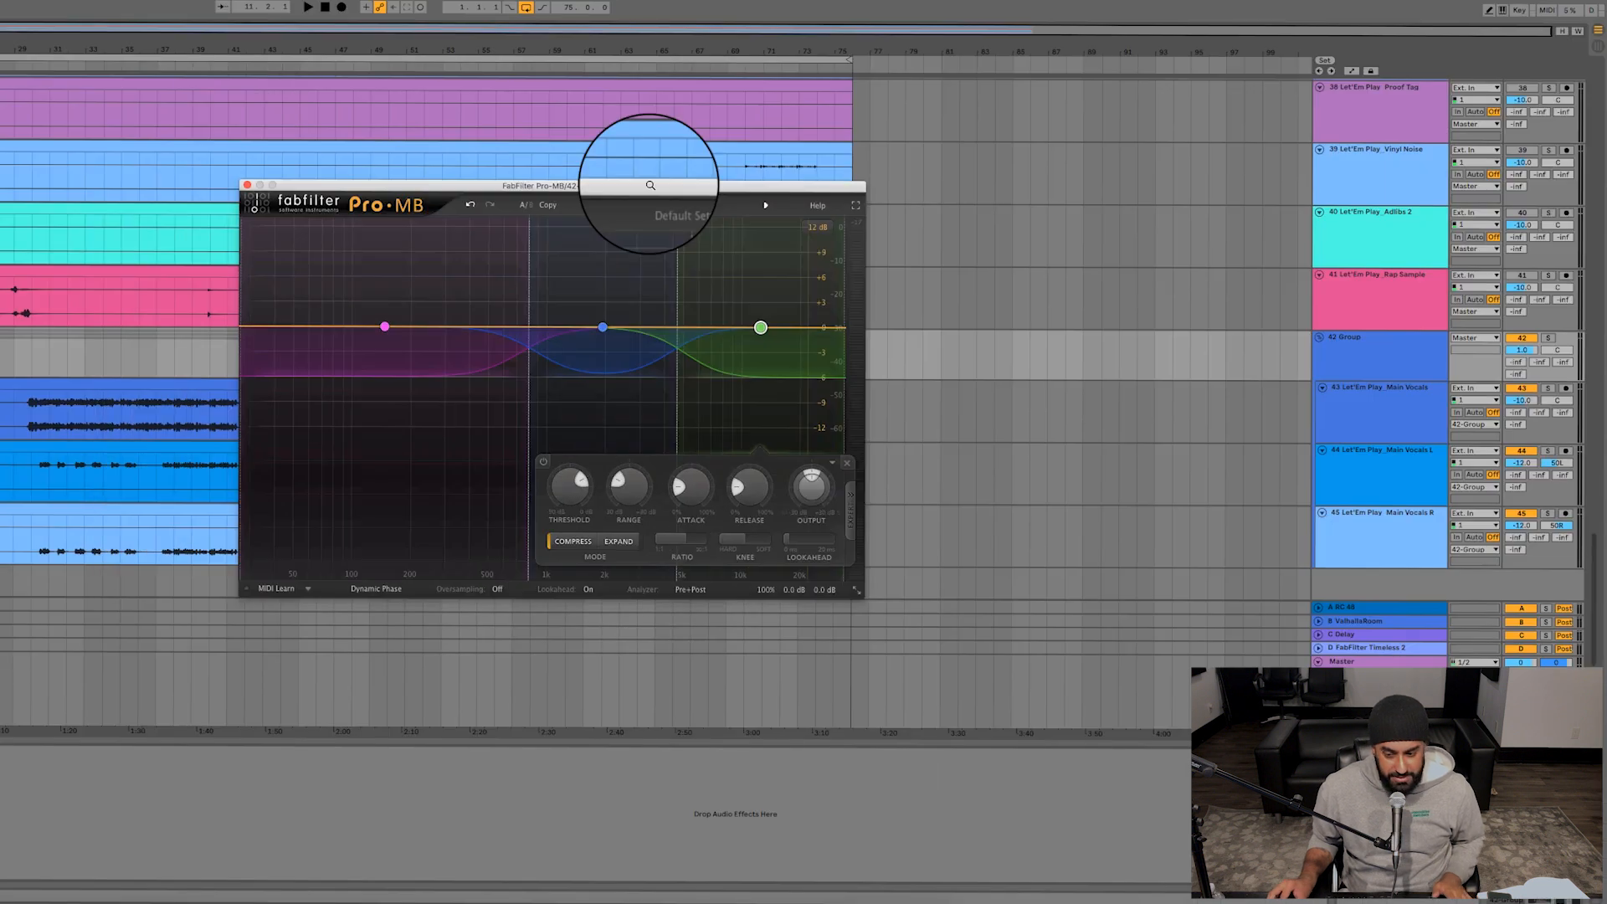
{"action": "left_click_drag", "start_coordinate": [648, 183], "coordinate": [727, 301]}
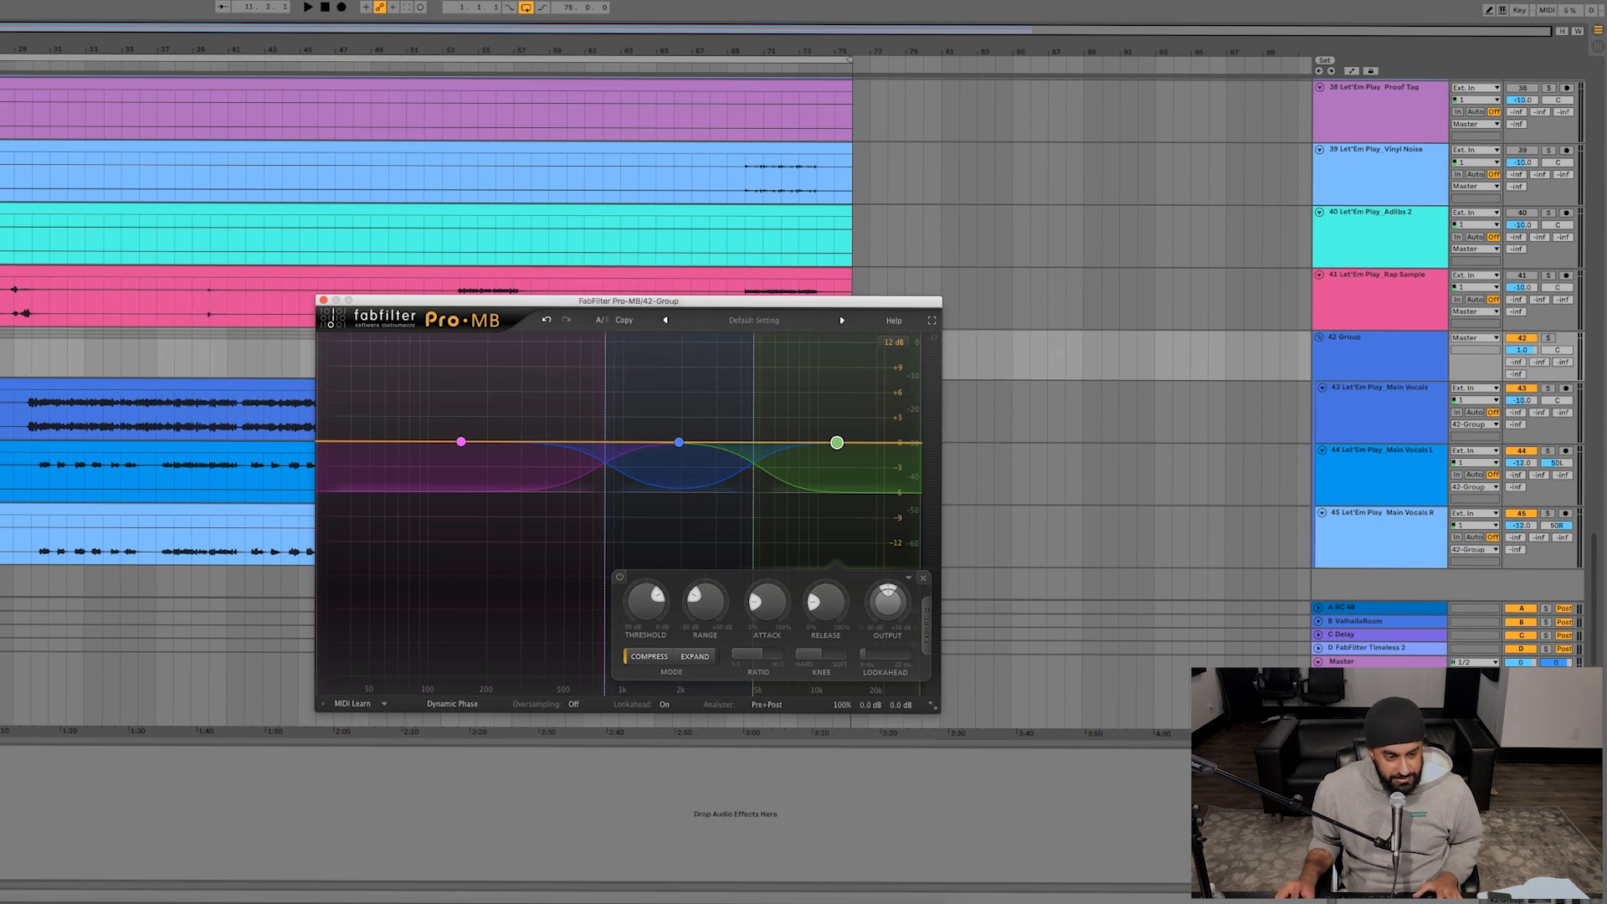
- With the song playing, lower the blue mid band's threshold and raise its output to about +2 dB
{"action": "key", "text": "space"}
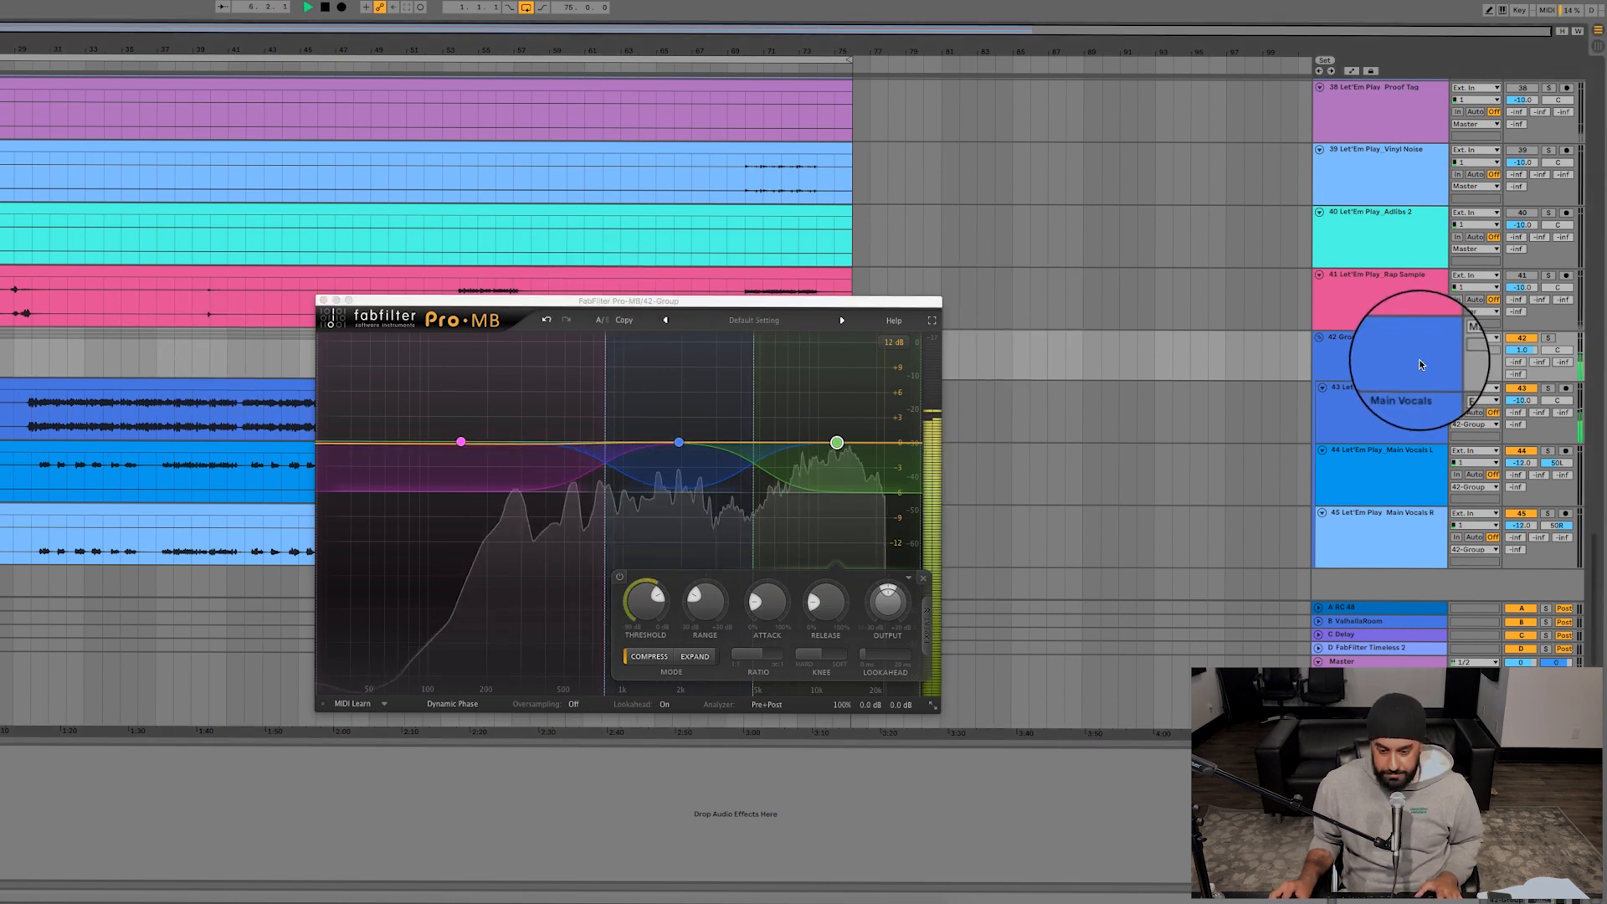
{"action": "scroll", "coordinate": [1276, 272], "scroll_direction": "up", "scroll_amount": 20}
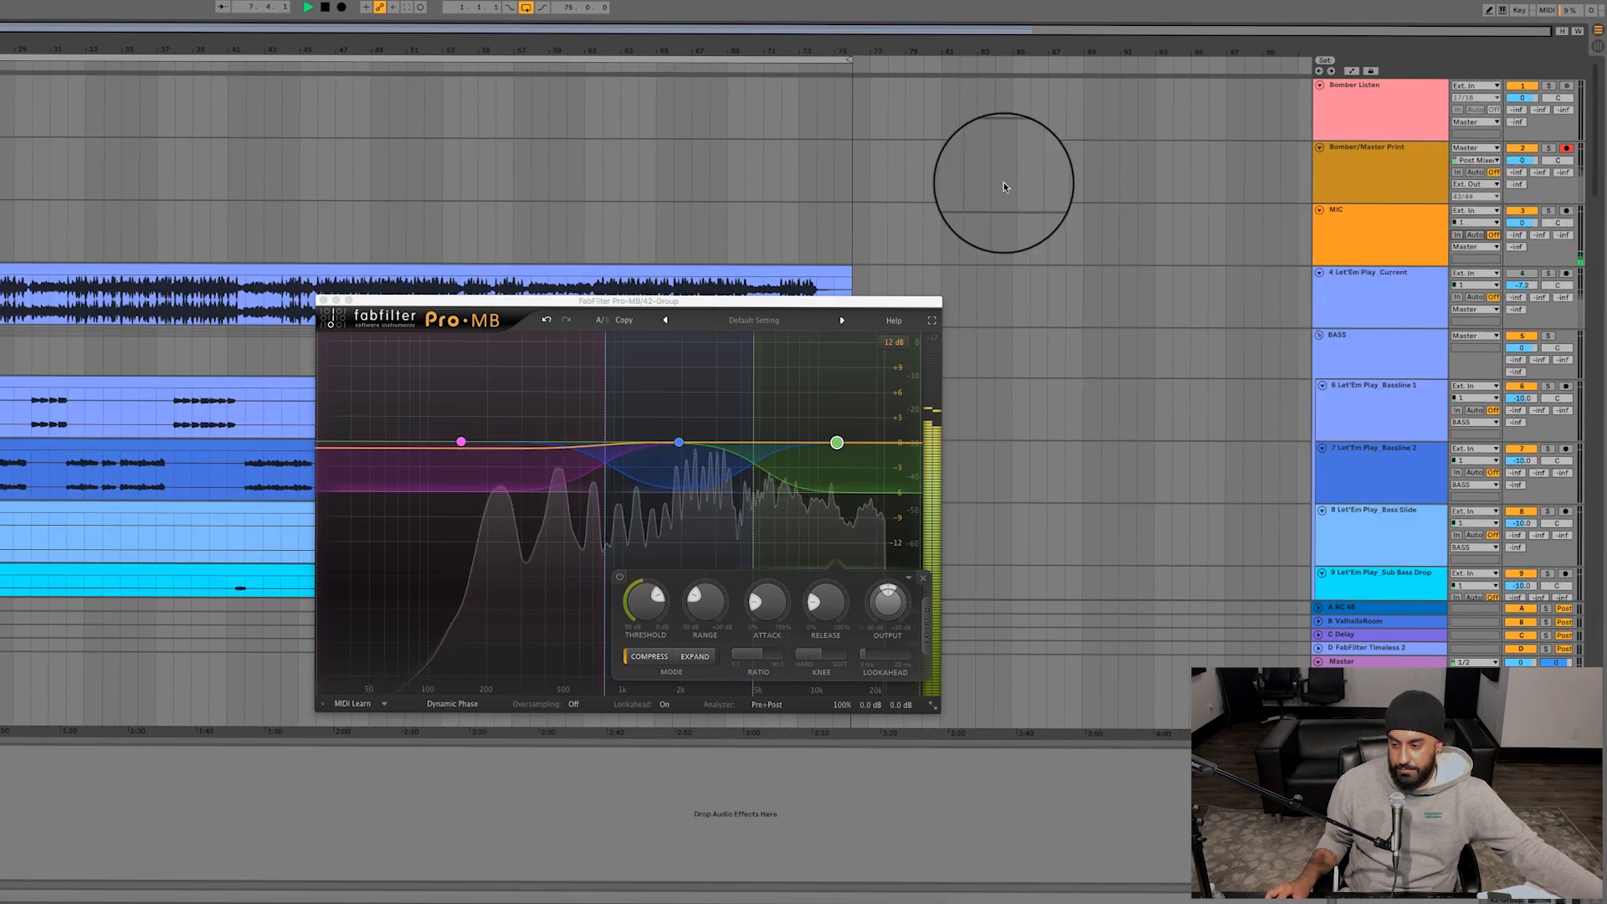
{"action": "scroll", "coordinate": [861, 146], "scroll_direction": "down", "scroll_amount": 6}
{"action": "scroll", "coordinate": [861, 140], "scroll_direction": "down", "scroll_amount": 12}
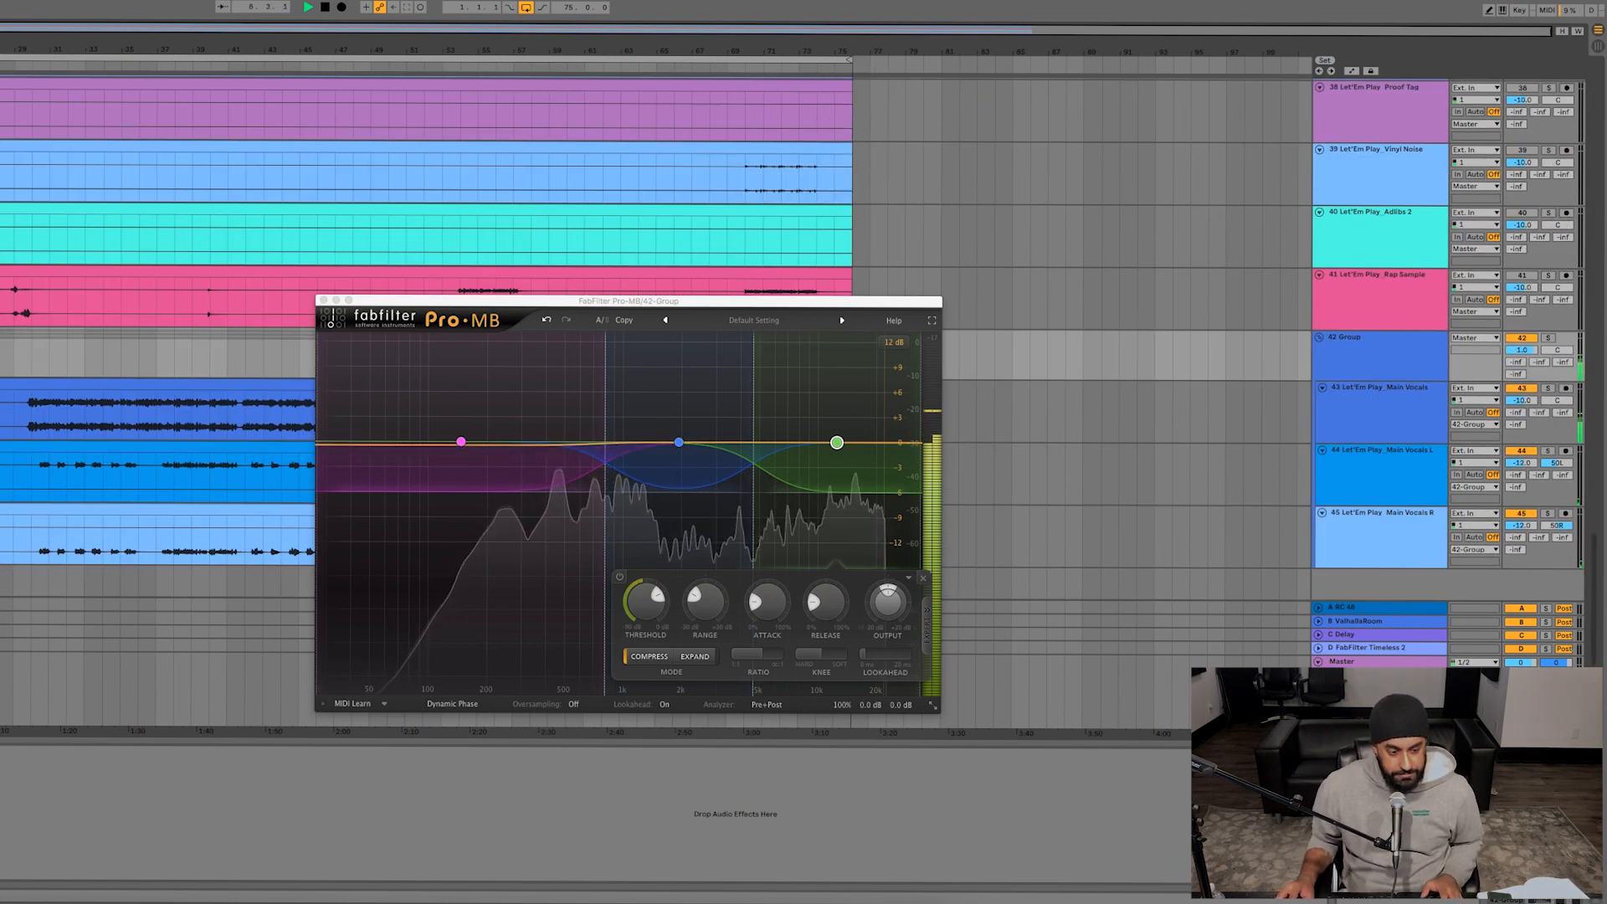
{"action": "left_click", "coordinate": [679, 442]}
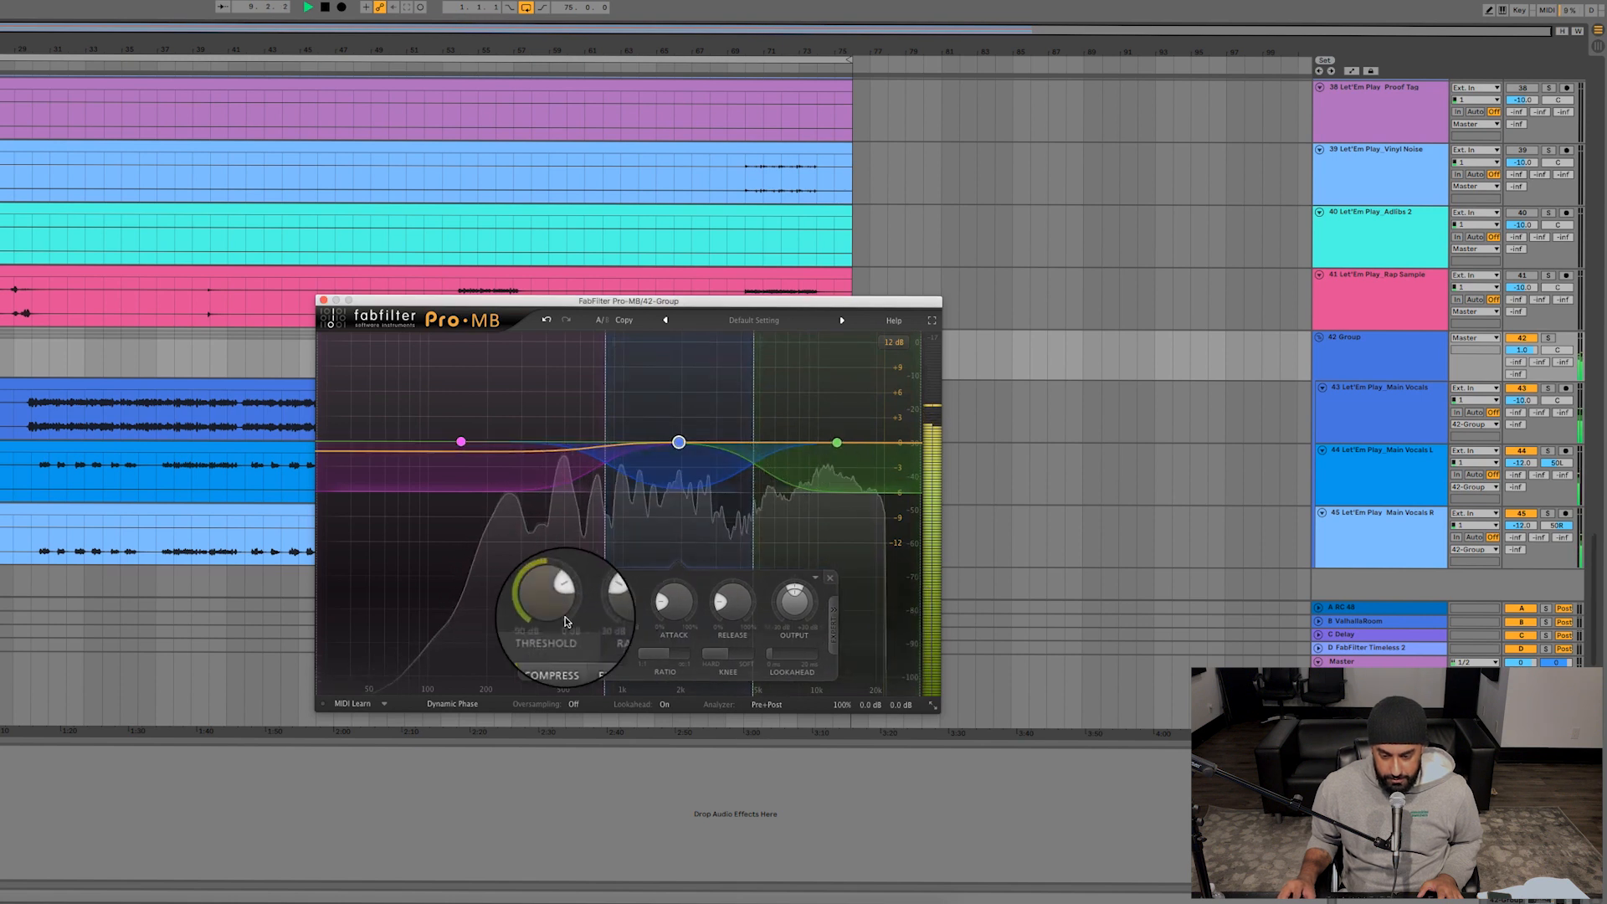
{"action": "left_click_drag", "start_coordinate": [548, 622], "coordinate": [548, 631]}
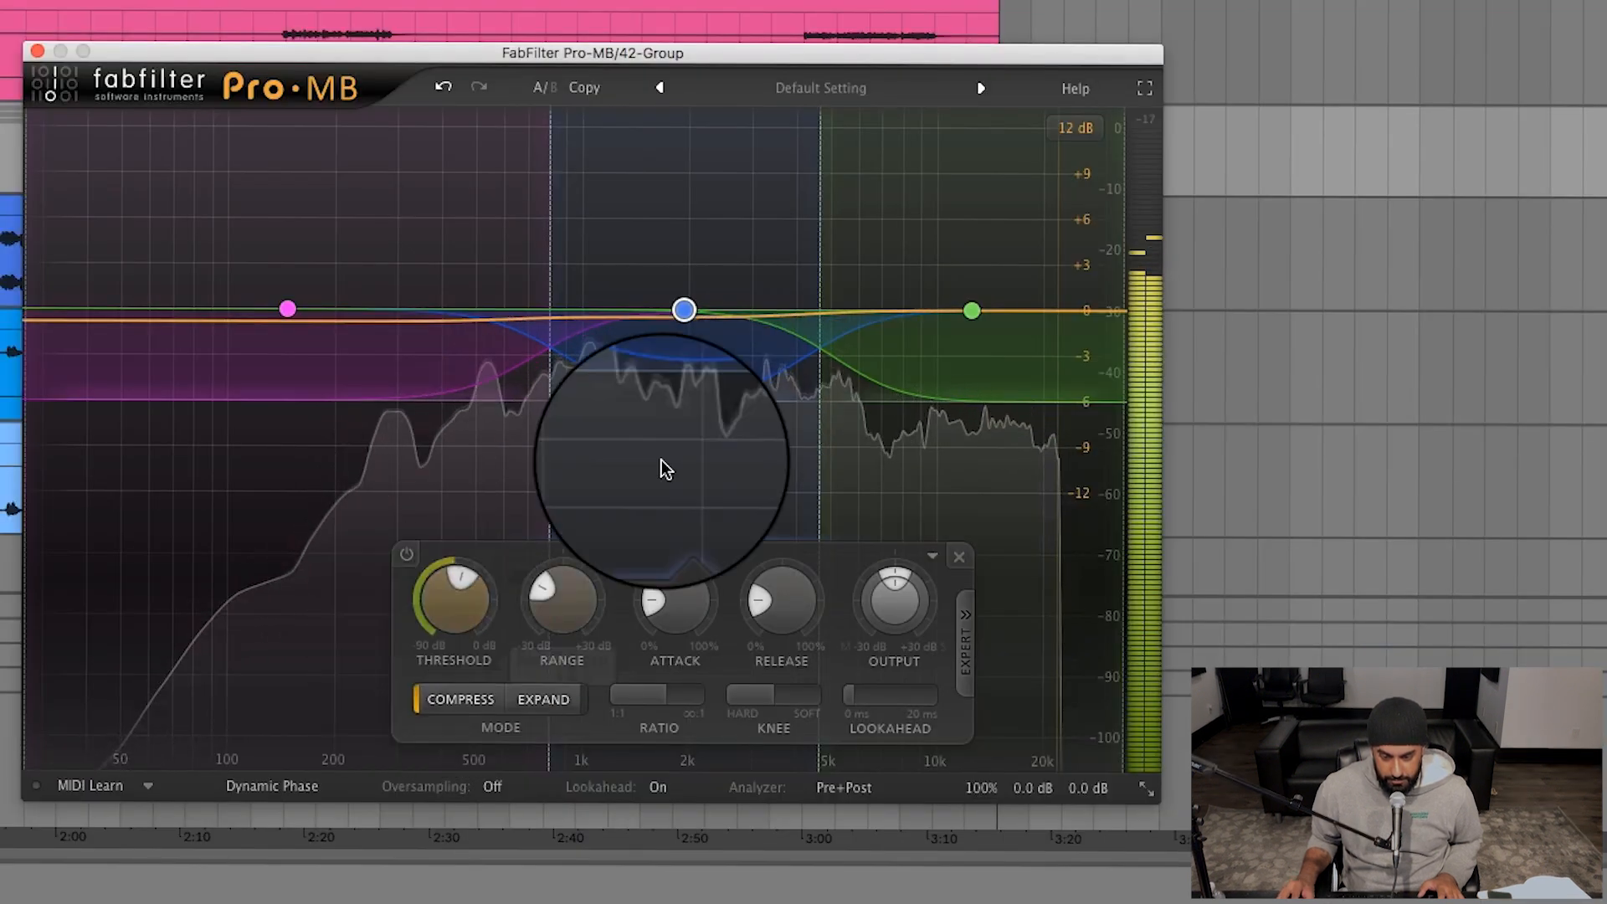
{"action": "left_click_drag", "start_coordinate": [671, 308], "coordinate": [684, 283]}
- Lower the green high band's threshold, adjust its attack, and raise its output to about +2 dB and the mid band's to about +2.5 dB
{"action": "left_click", "coordinate": [936, 353]}
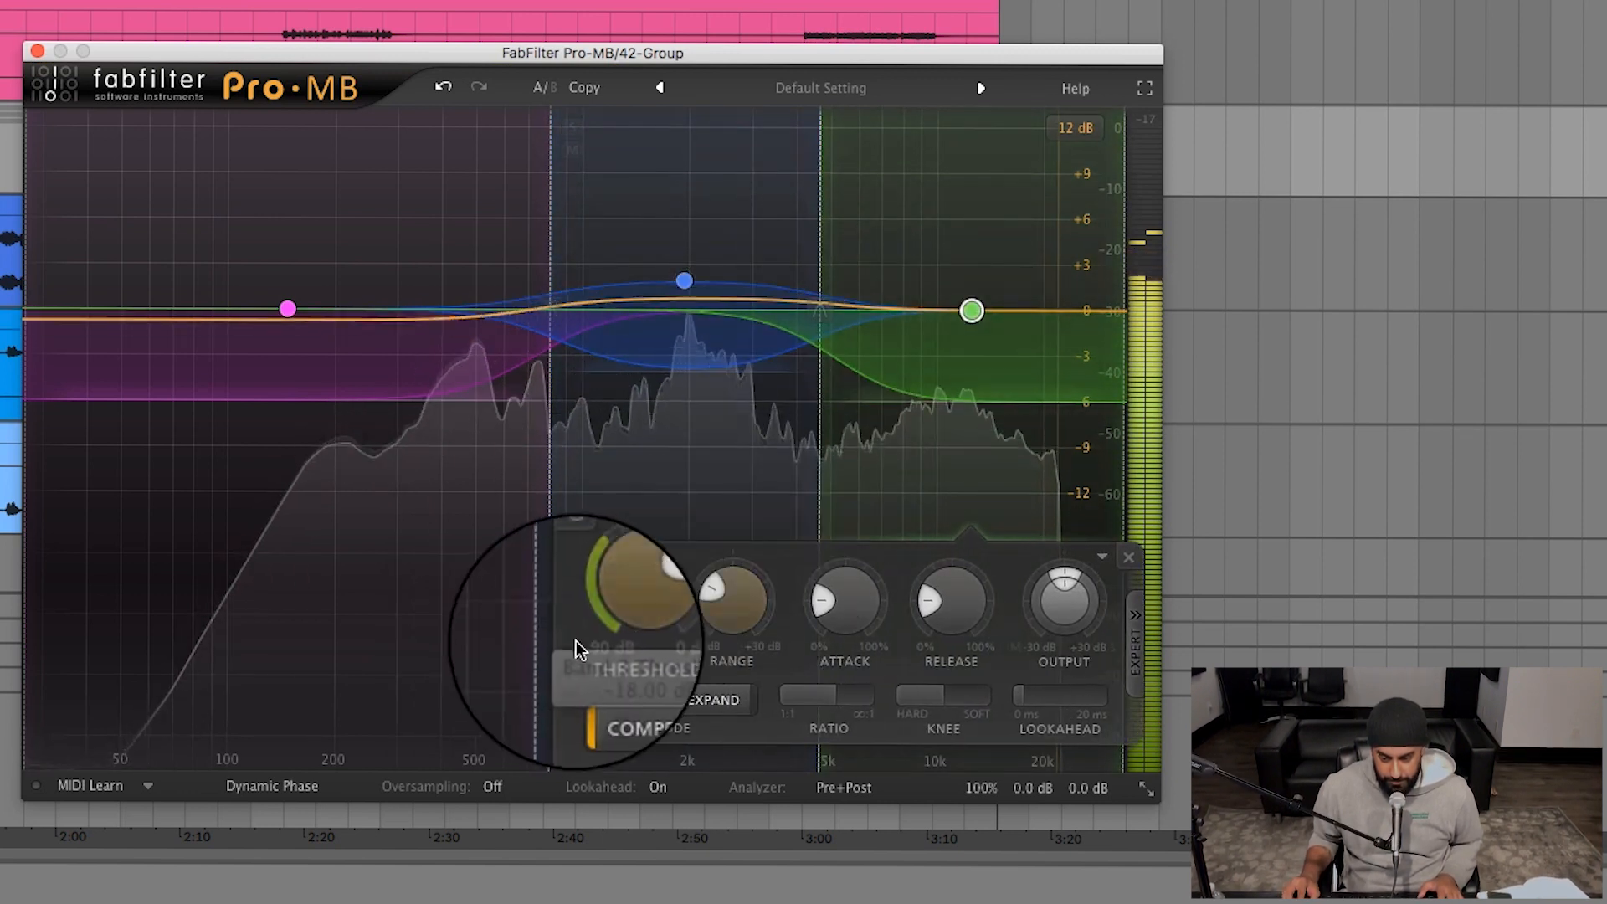
{"action": "left_click_drag", "start_coordinate": [617, 604], "coordinate": [615, 727]}
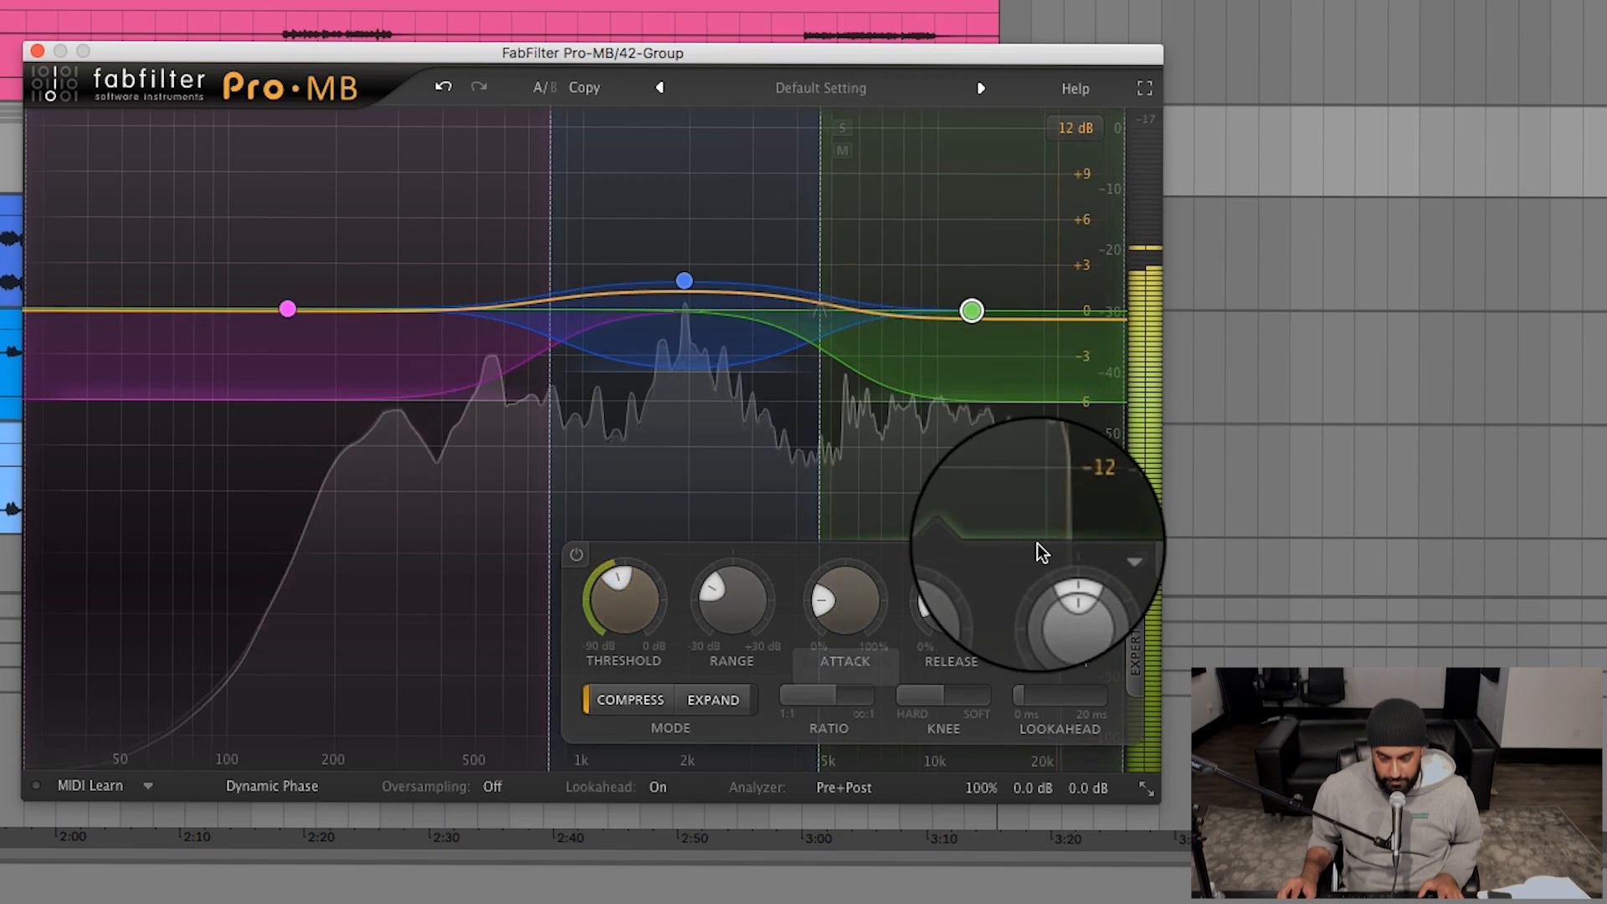
{"action": "left_click_drag", "start_coordinate": [852, 609], "coordinate": [850, 629]}
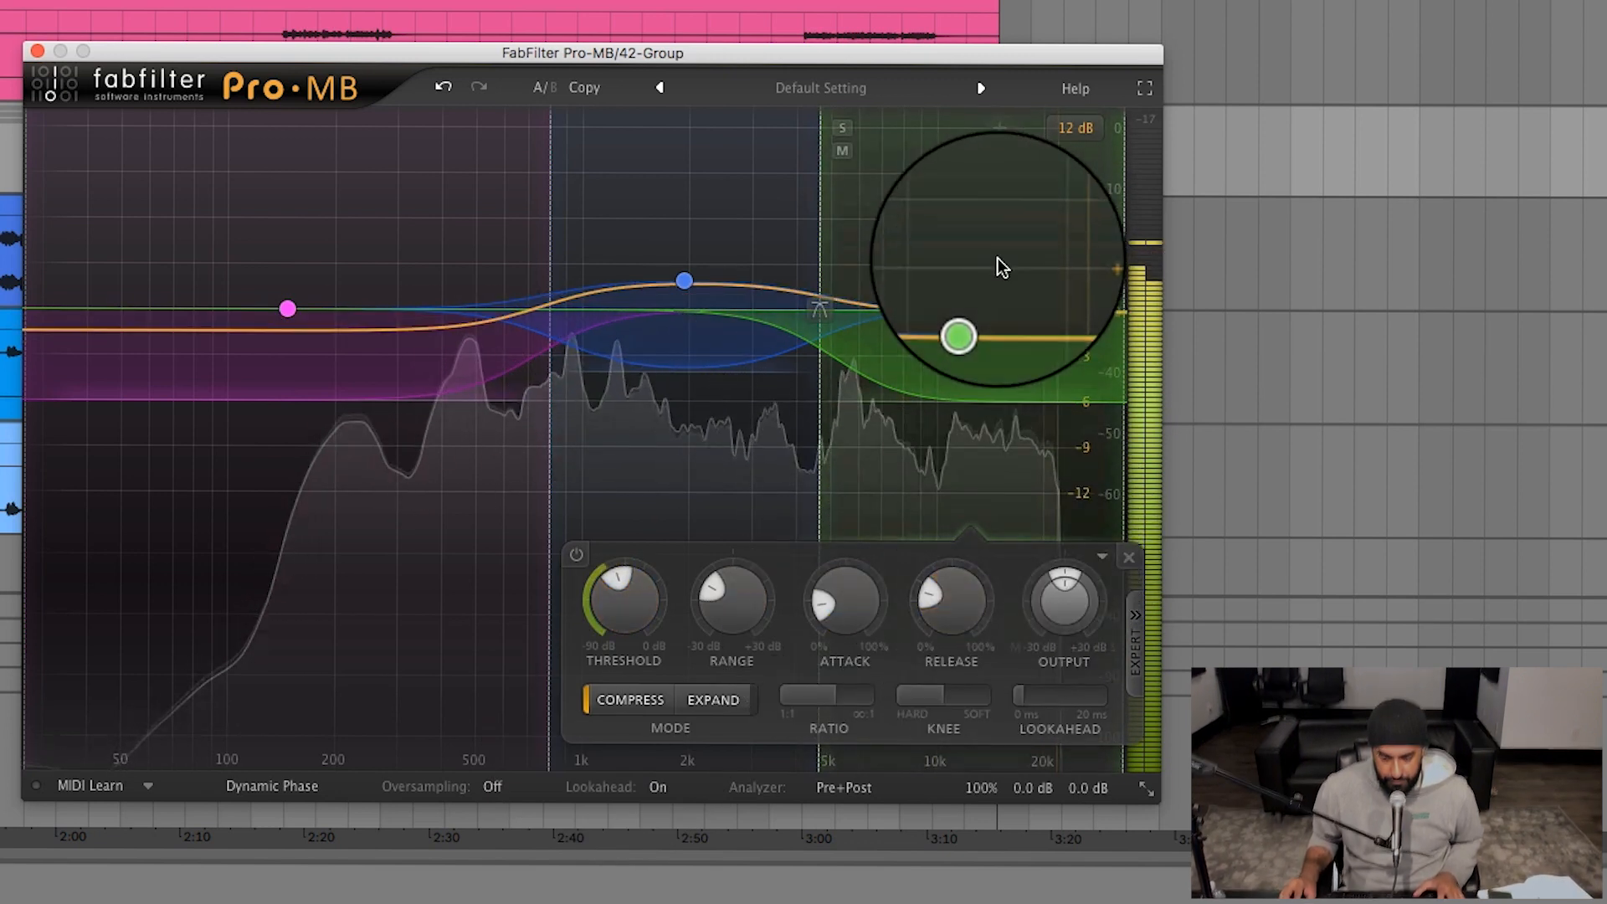
{"action": "left_click_drag", "start_coordinate": [971, 323], "coordinate": [967, 286]}
{"action": "left_click_drag", "start_coordinate": [682, 279], "coordinate": [685, 274]}
- Compare the mix with the Let'Em Play_Current reference track by soloing it briefly
{"action": "scroll", "coordinate": [1256, 305], "scroll_direction": "up", "scroll_amount": 5}
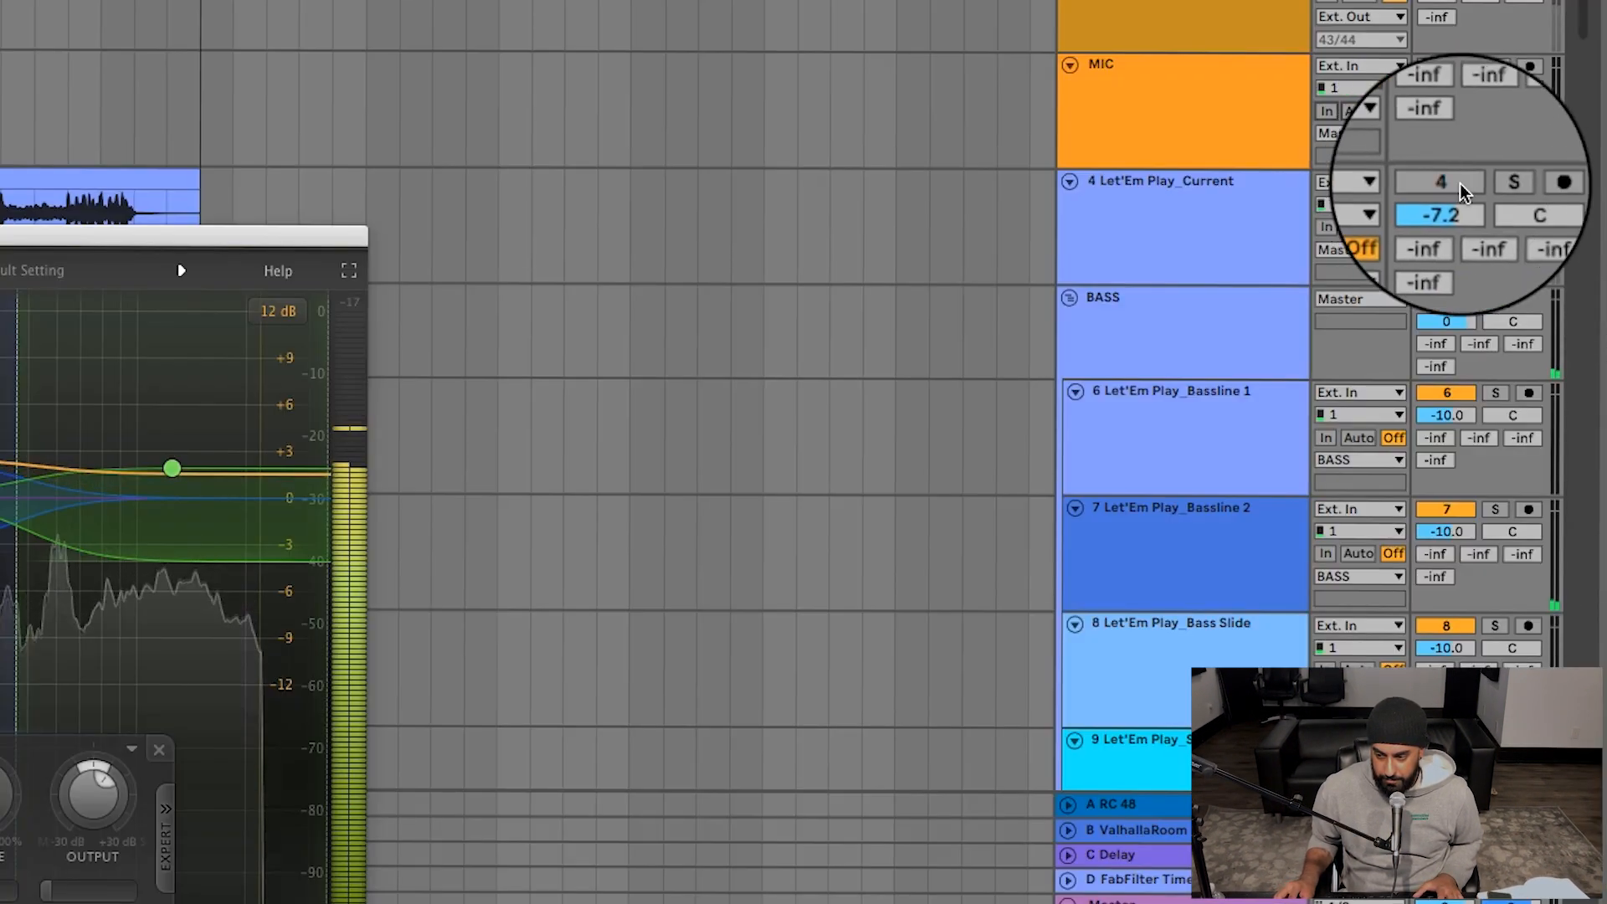
{"action": "left_click", "coordinate": [1543, 278]}
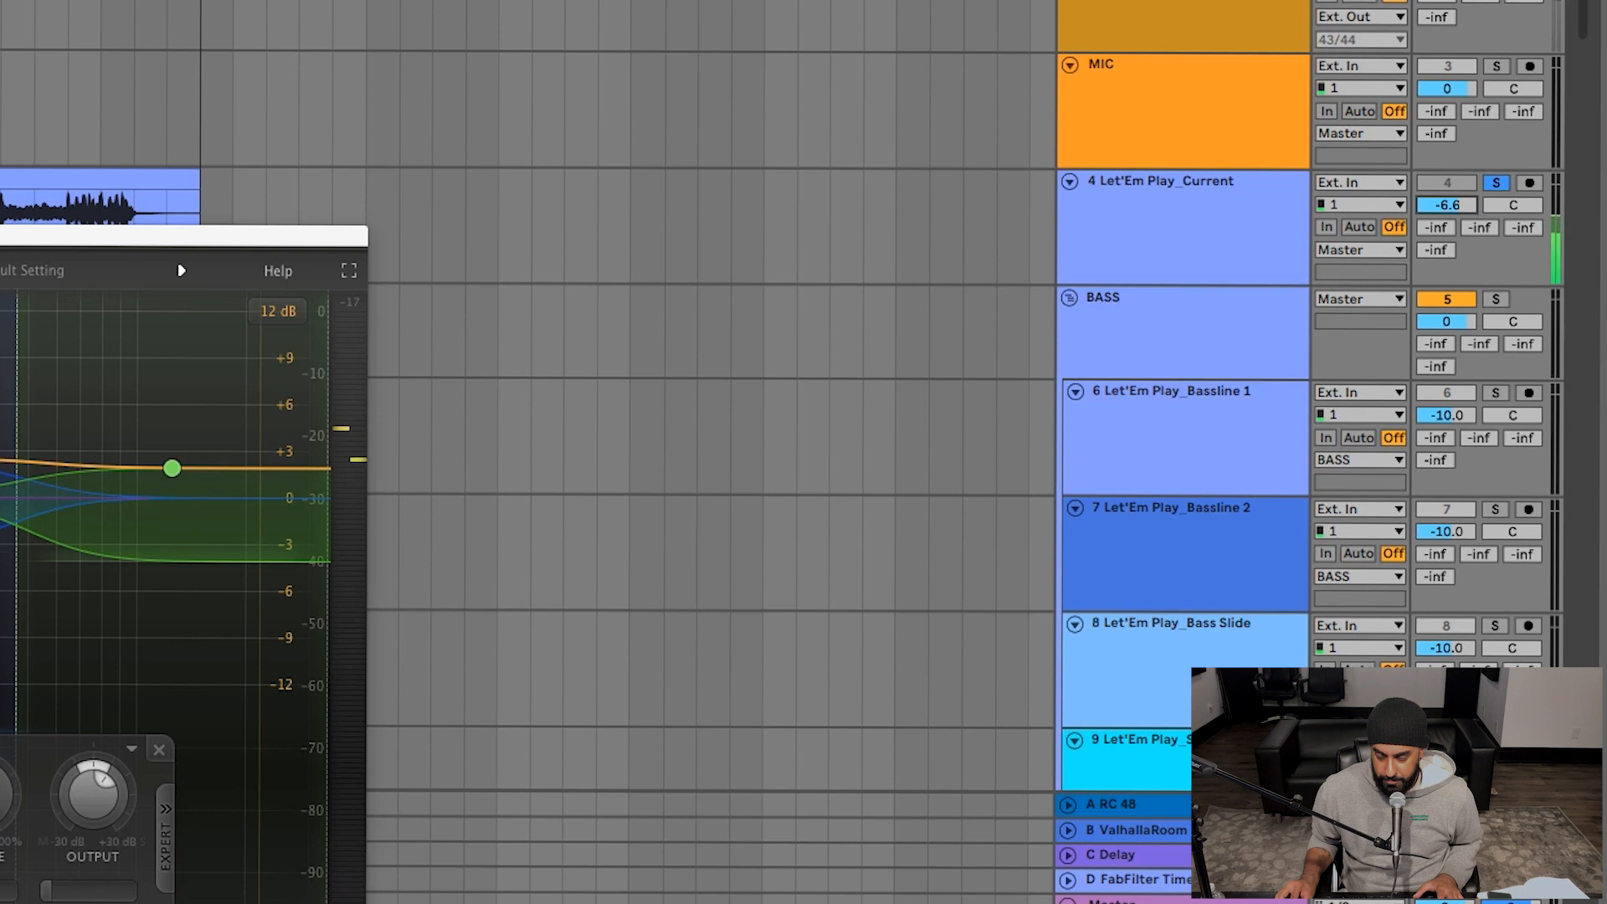
{"action": "left_click", "coordinate": [1496, 182]}
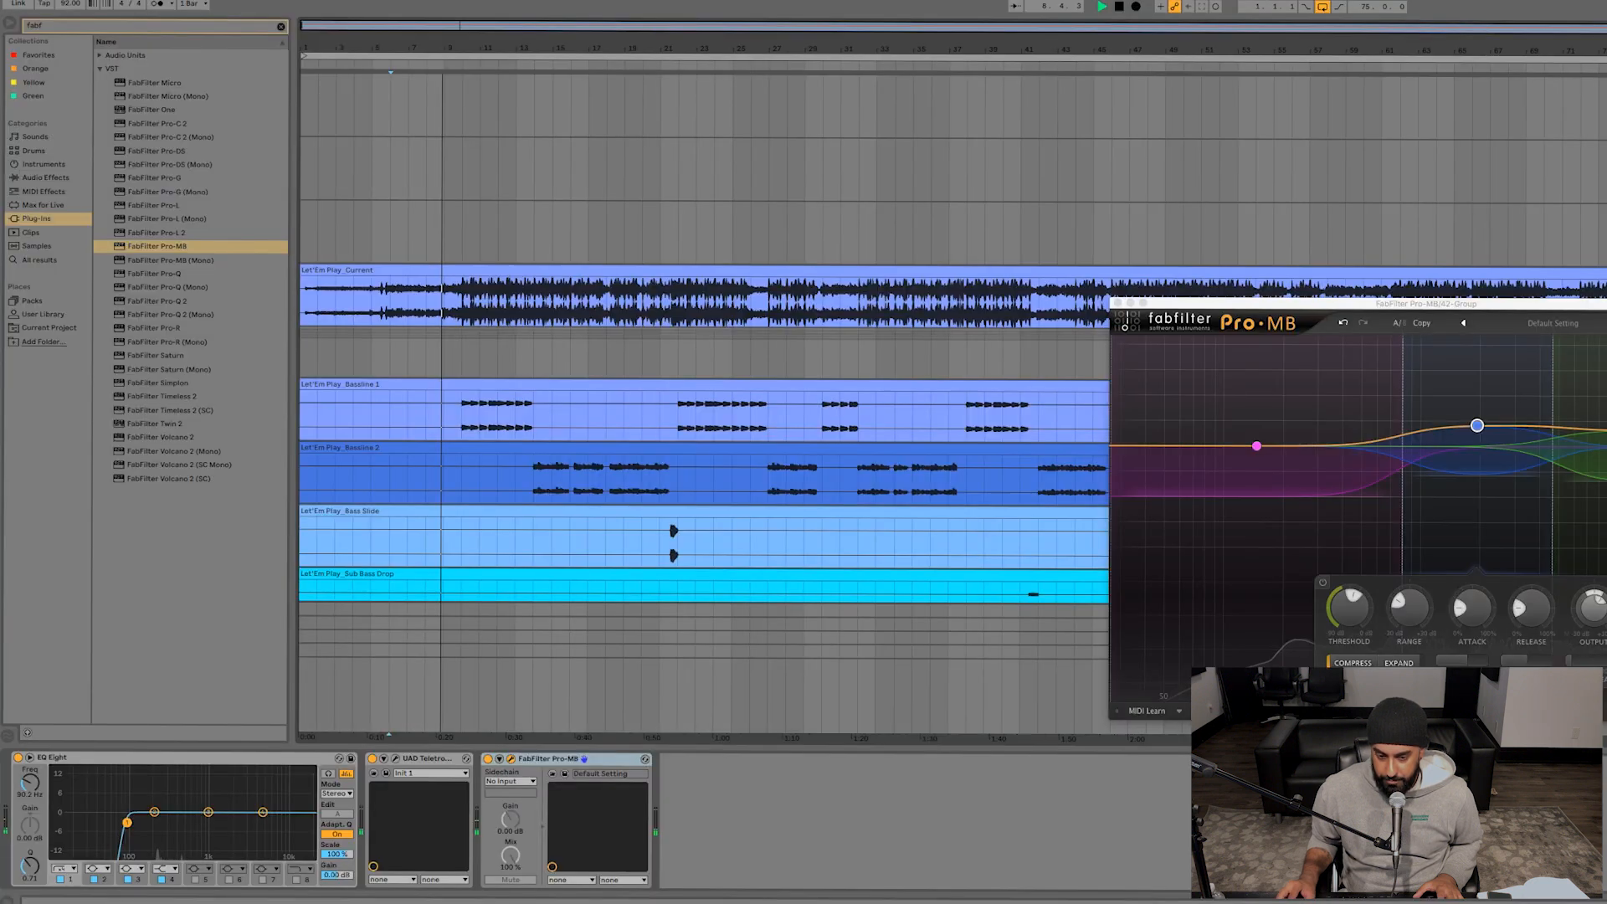
- Return to the vocal group and search the plug-in browser for "ren"
{"action": "scroll", "coordinate": [663, 203], "scroll_direction": "down", "scroll_amount": 10}
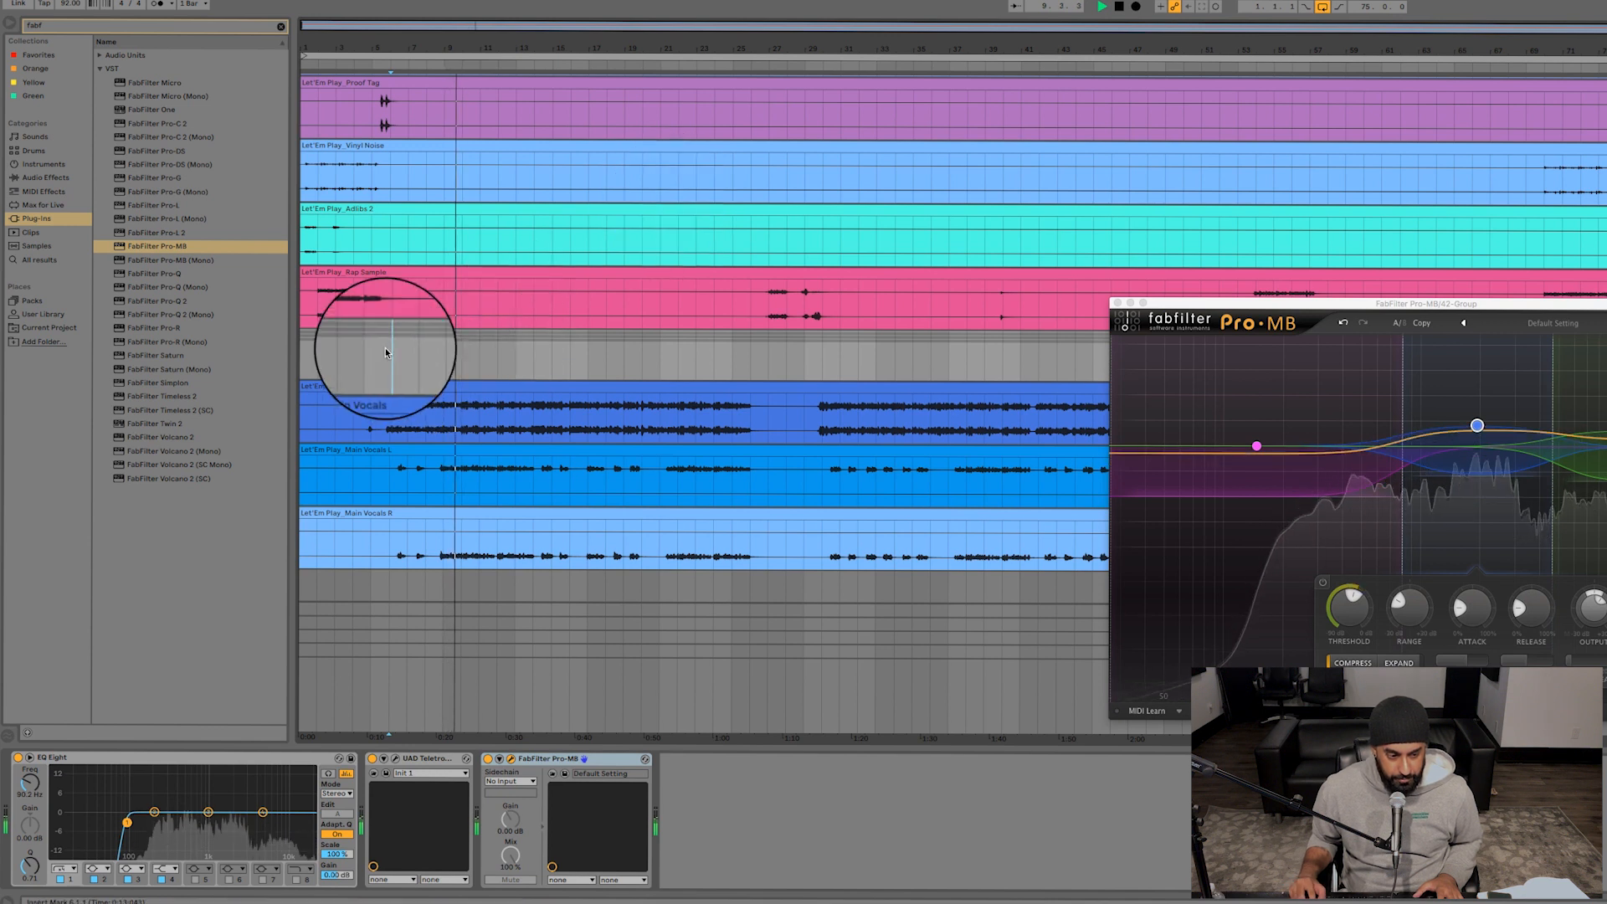
{"action": "left_click", "coordinate": [115, 26]}
{"action": "type", "text": "ren"}
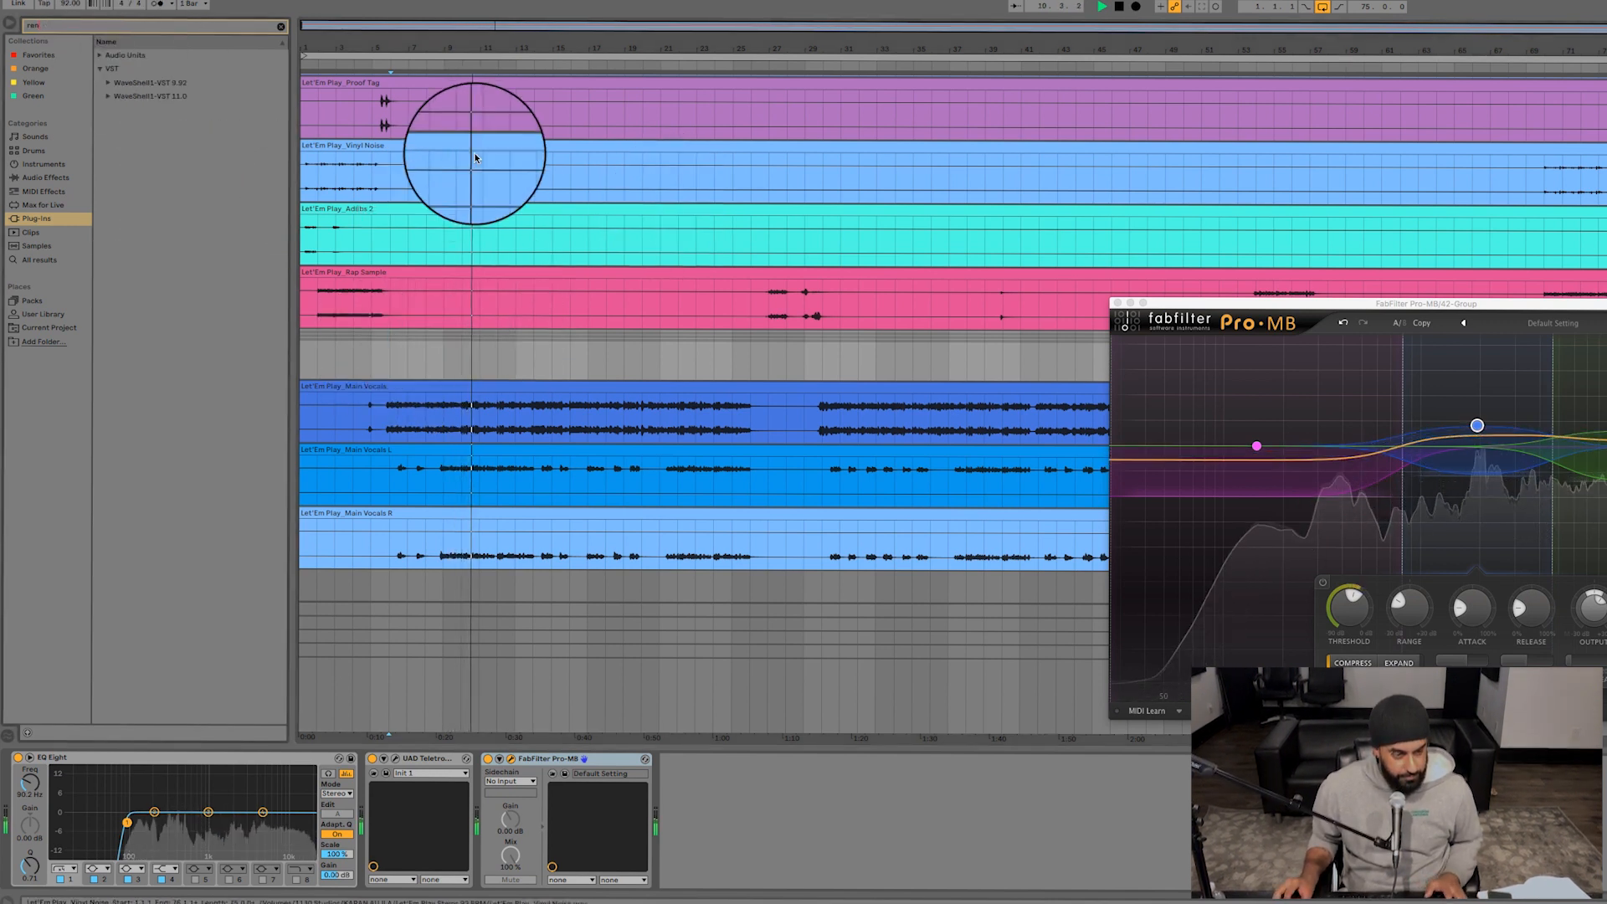
- Level-match the Let'Em Play_Current reference to the mix by setting its volume to -9.5 while switching its solo on and off
{"action": "scroll", "coordinate": [689, 168], "scroll_direction": "up", "scroll_amount": 10}
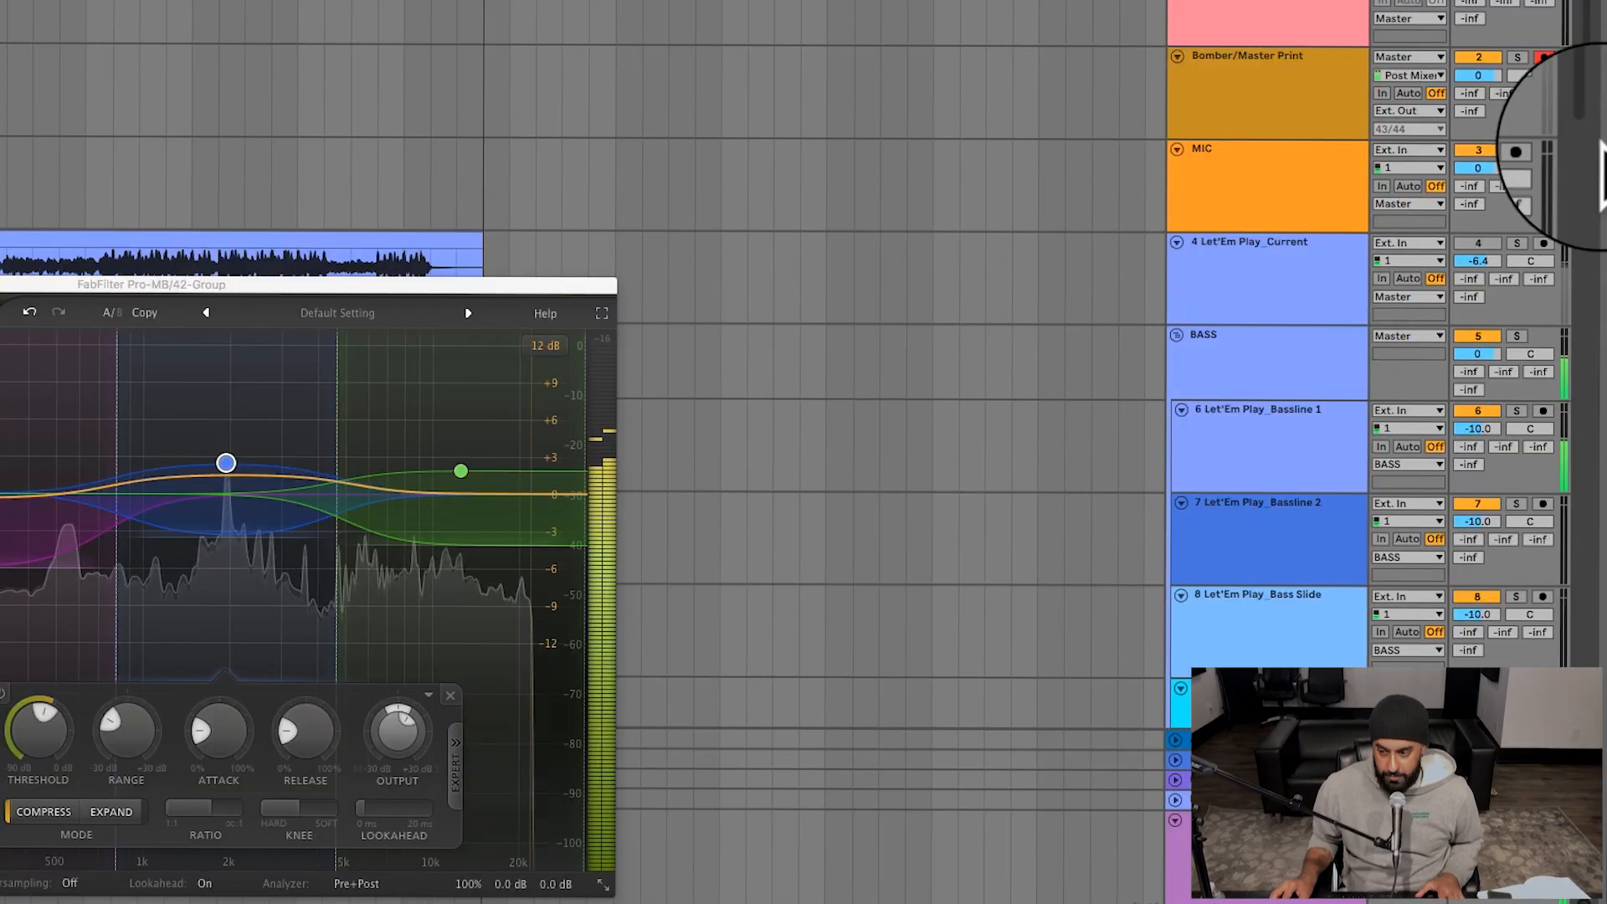
{"action": "left_click", "coordinate": [1516, 244]}
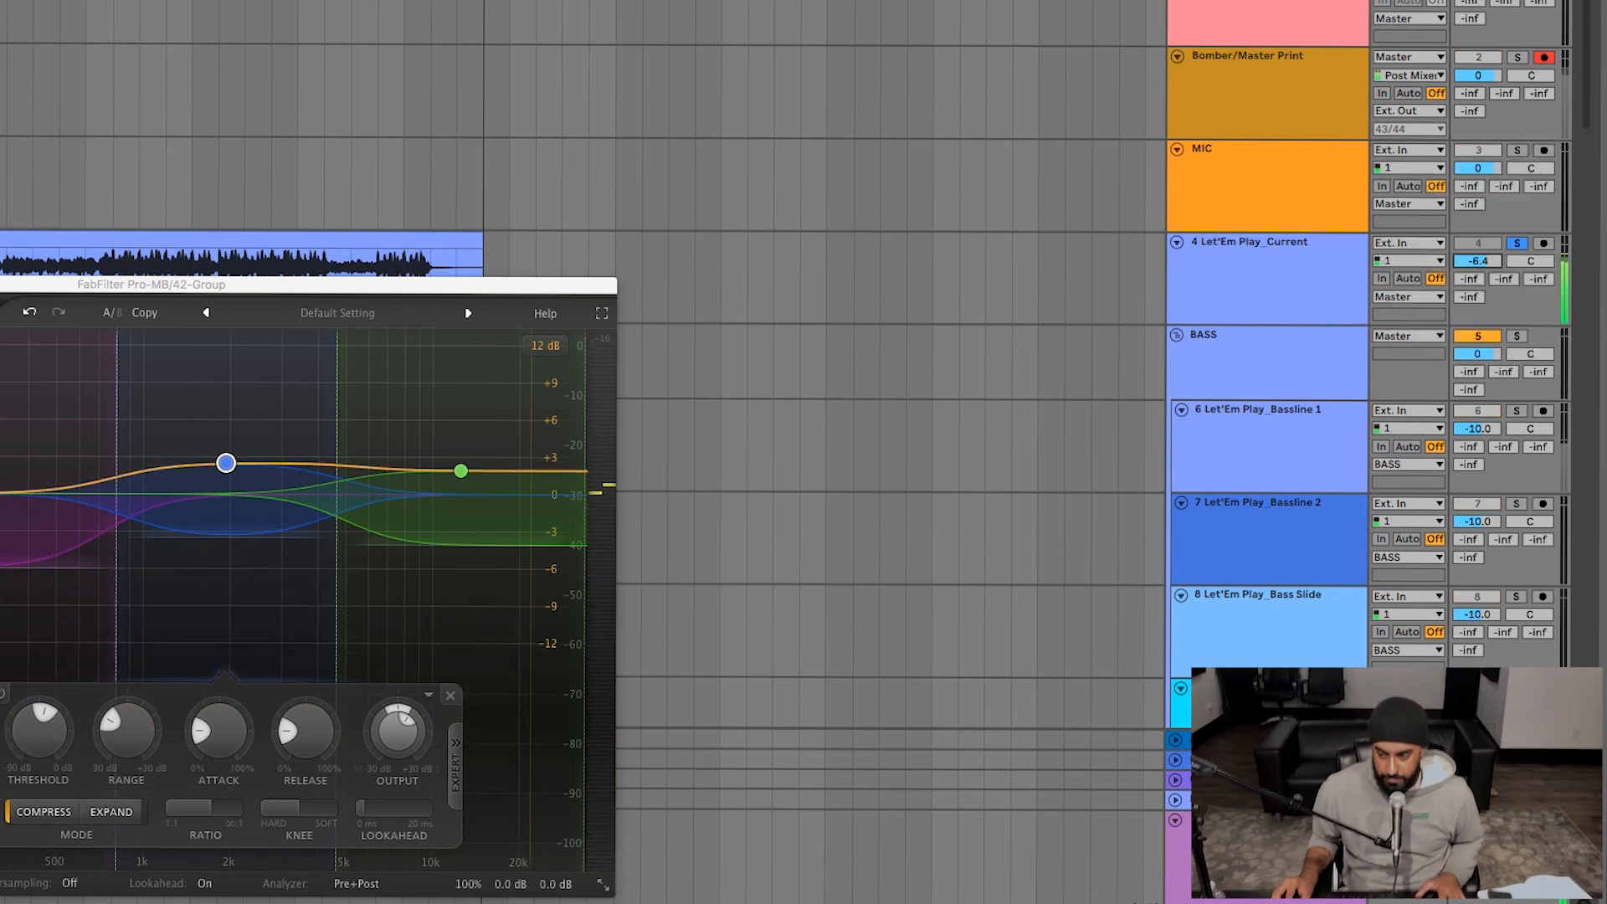
{"action": "left_click", "coordinate": [1516, 243]}
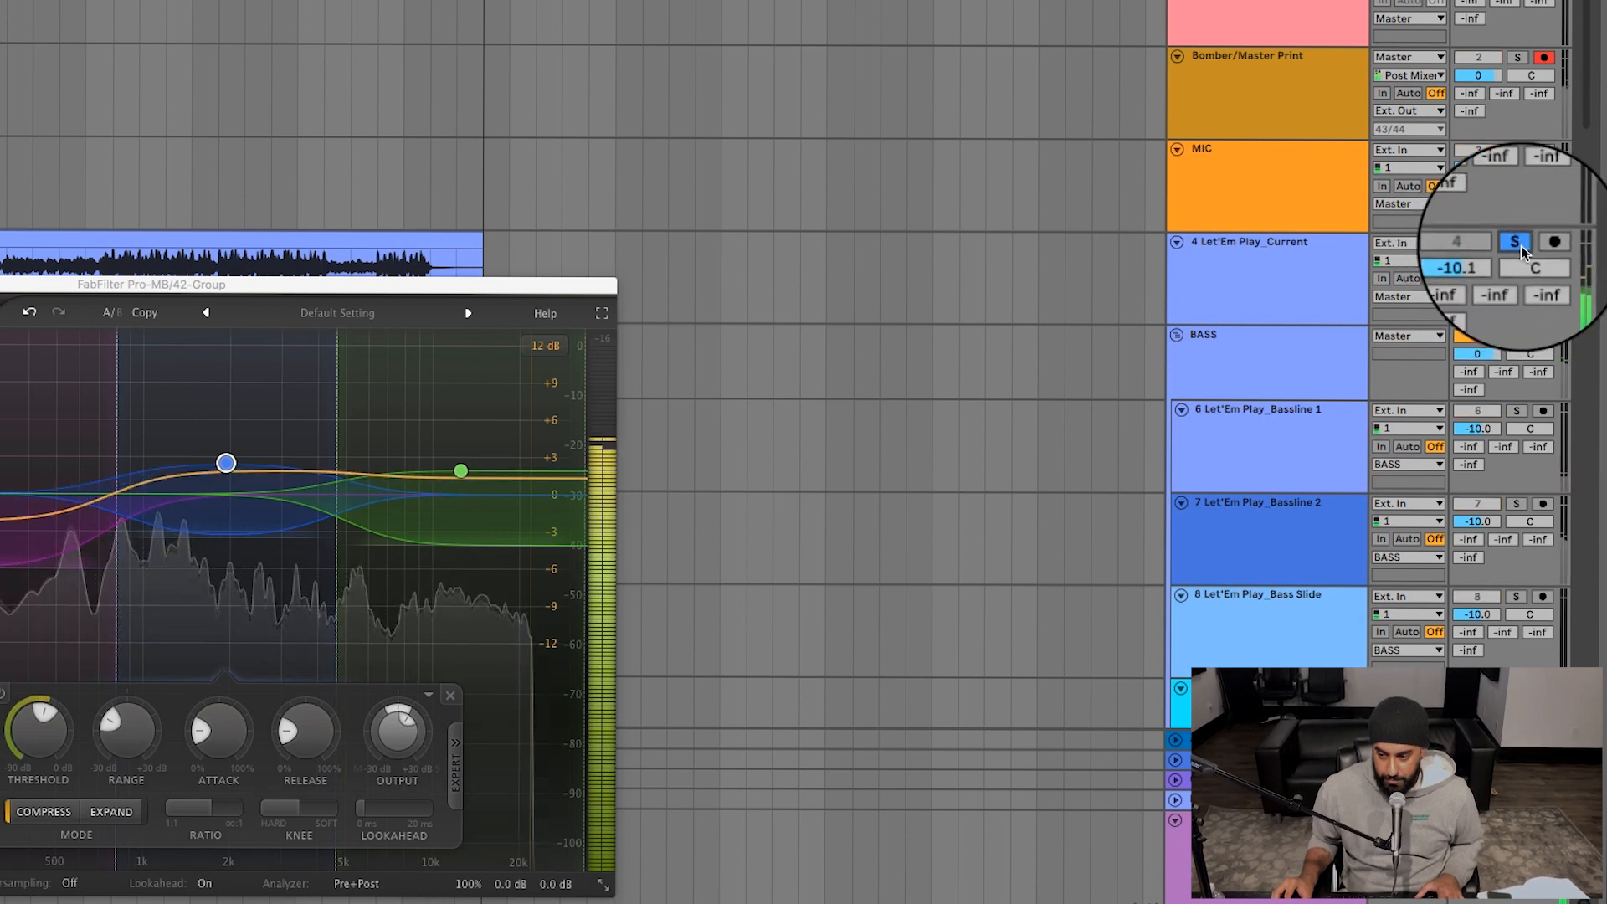
{"action": "left_click", "coordinate": [1516, 244]}
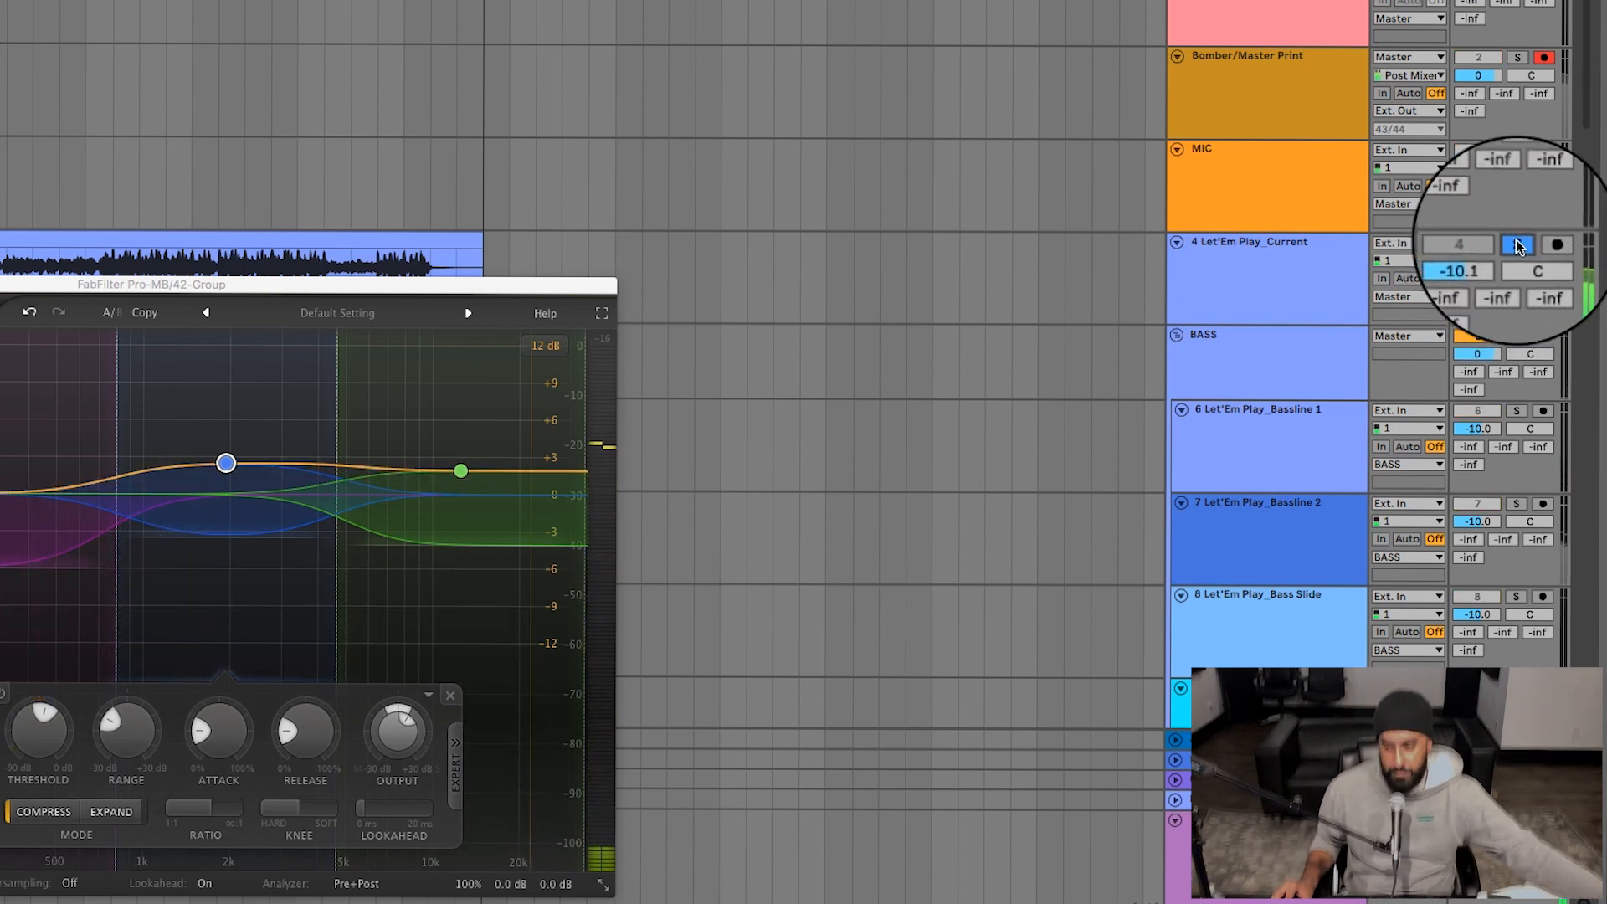
{"action": "left_click", "coordinate": [1517, 243]}
{"action": "left_click_drag", "start_coordinate": [1484, 263], "coordinate": [1484, 259]}
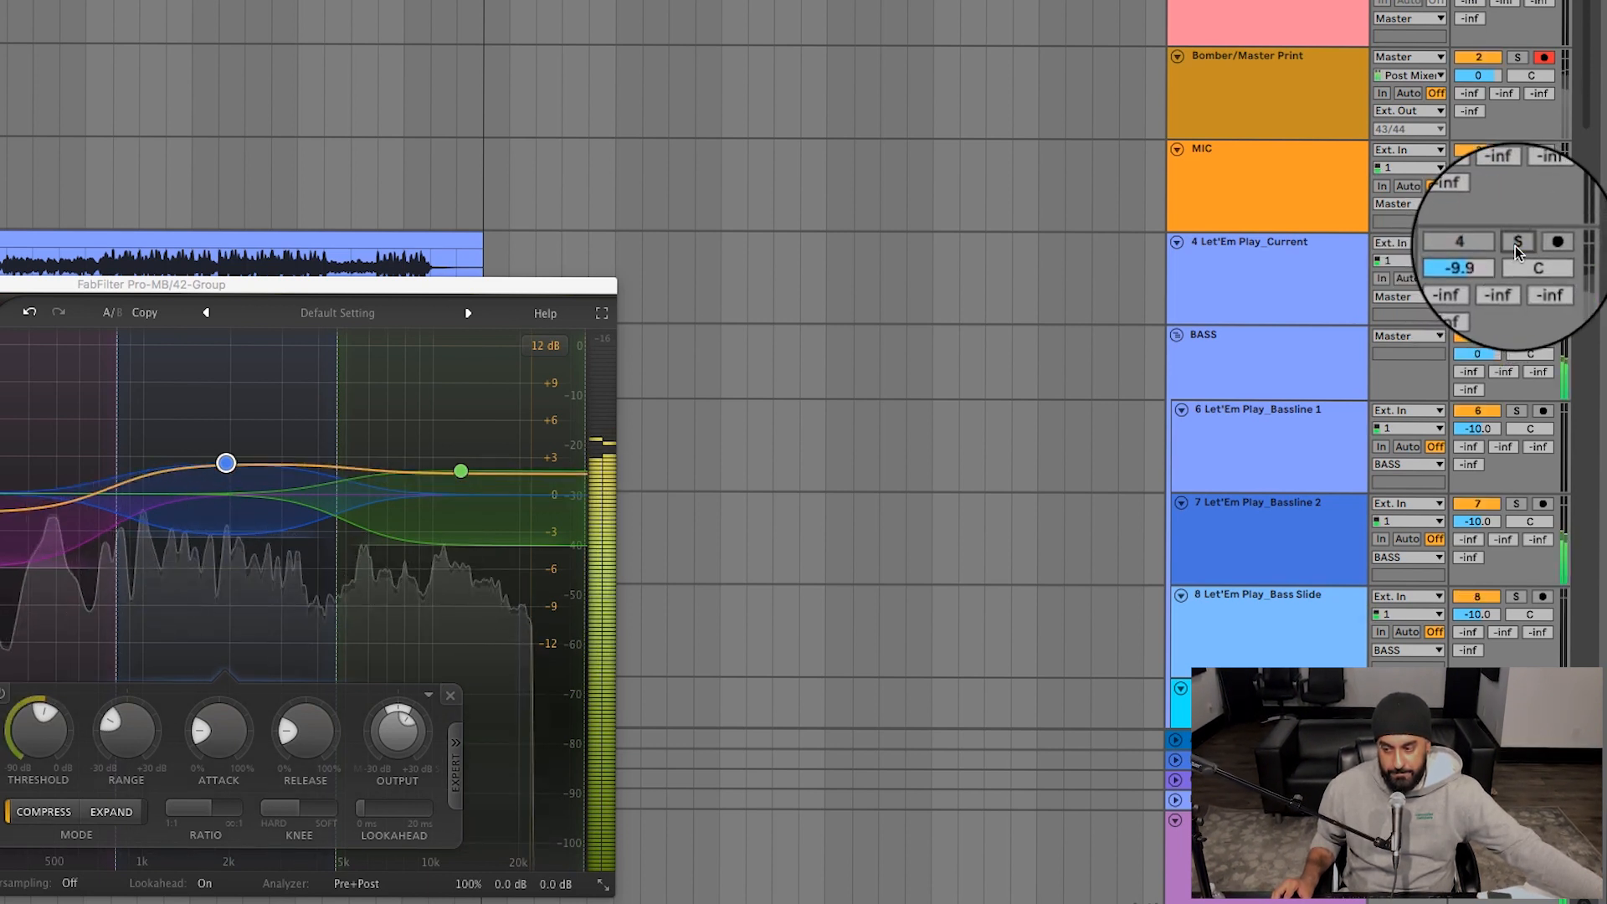
{"action": "left_click", "coordinate": [1516, 243]}
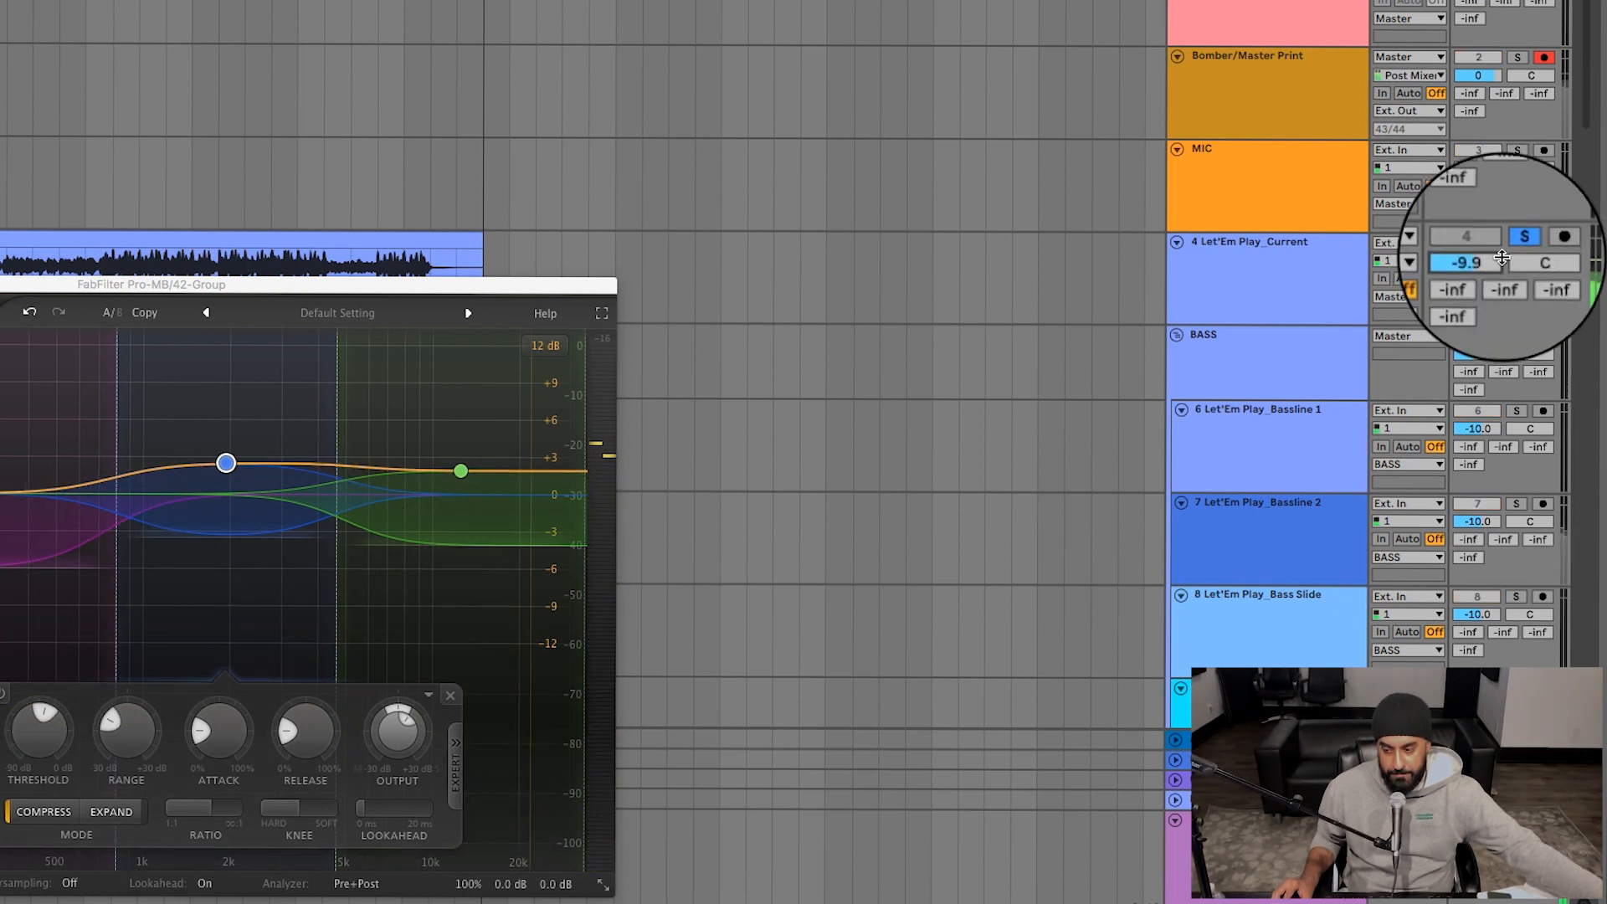
{"action": "left_click", "coordinate": [1516, 243]}
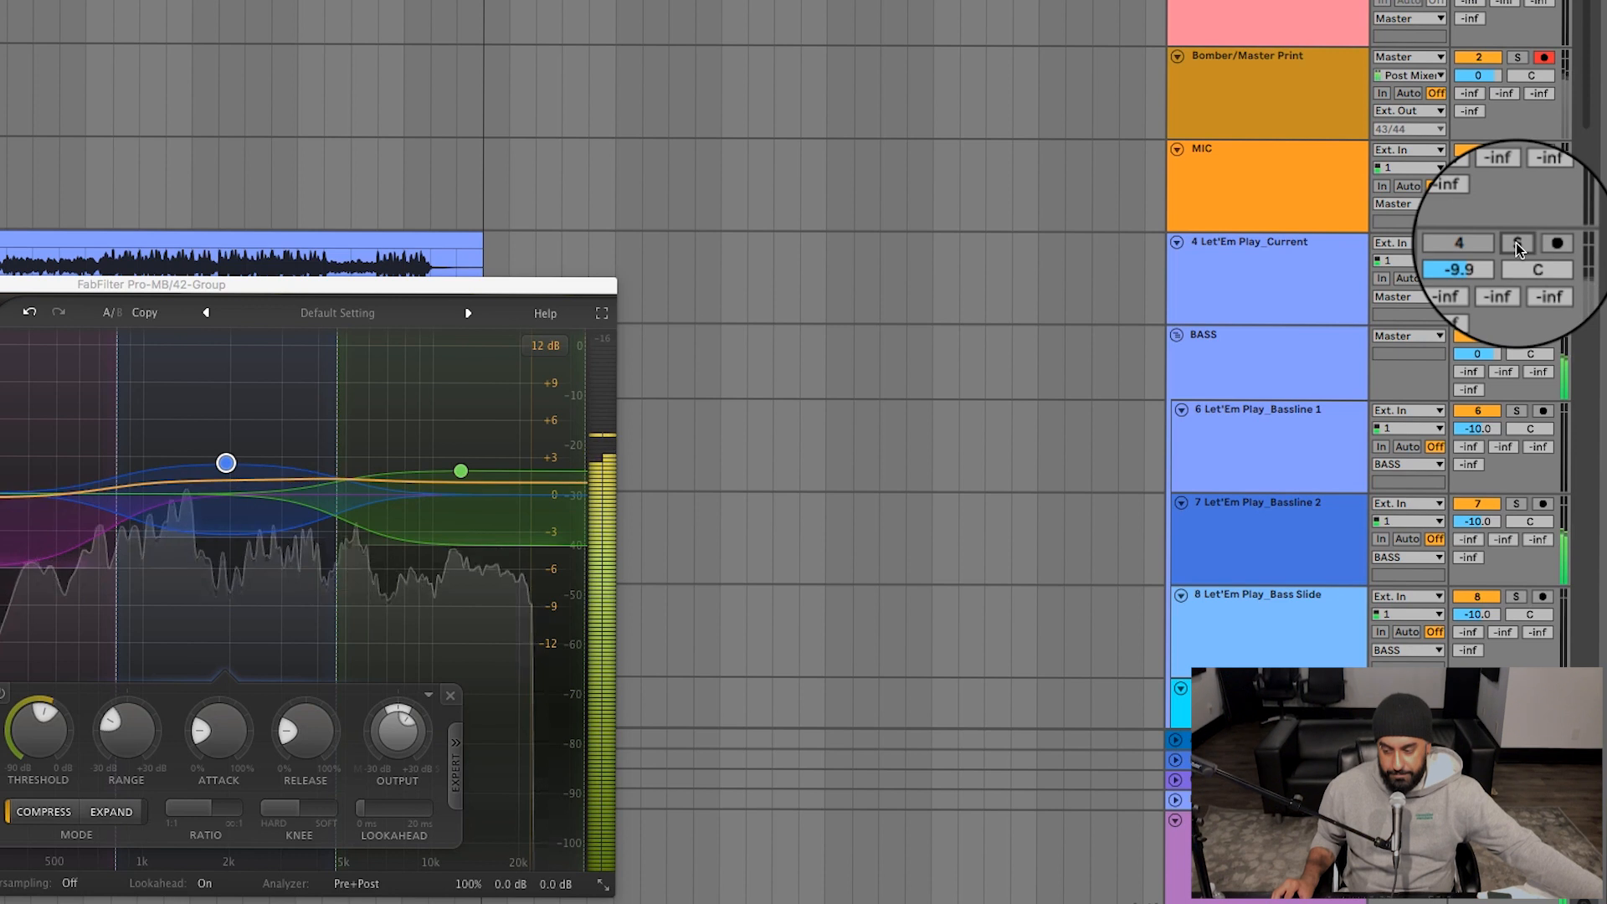
{"action": "left_click_drag", "start_coordinate": [1482, 265], "coordinate": [1482, 257]}
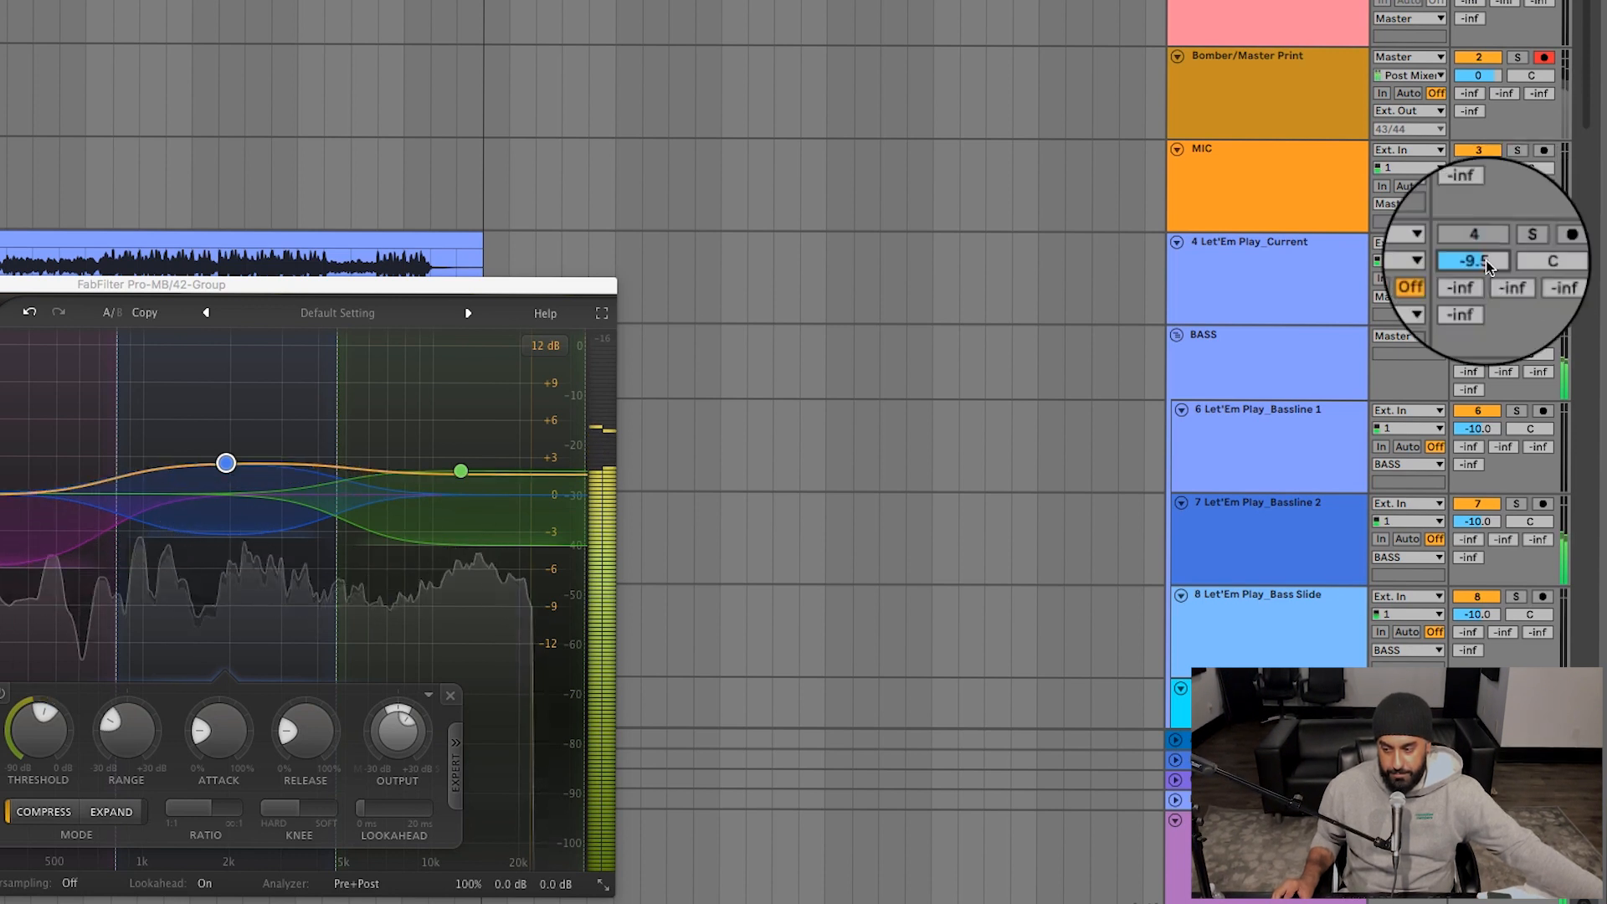
{"action": "left_click", "coordinate": [1515, 243]}
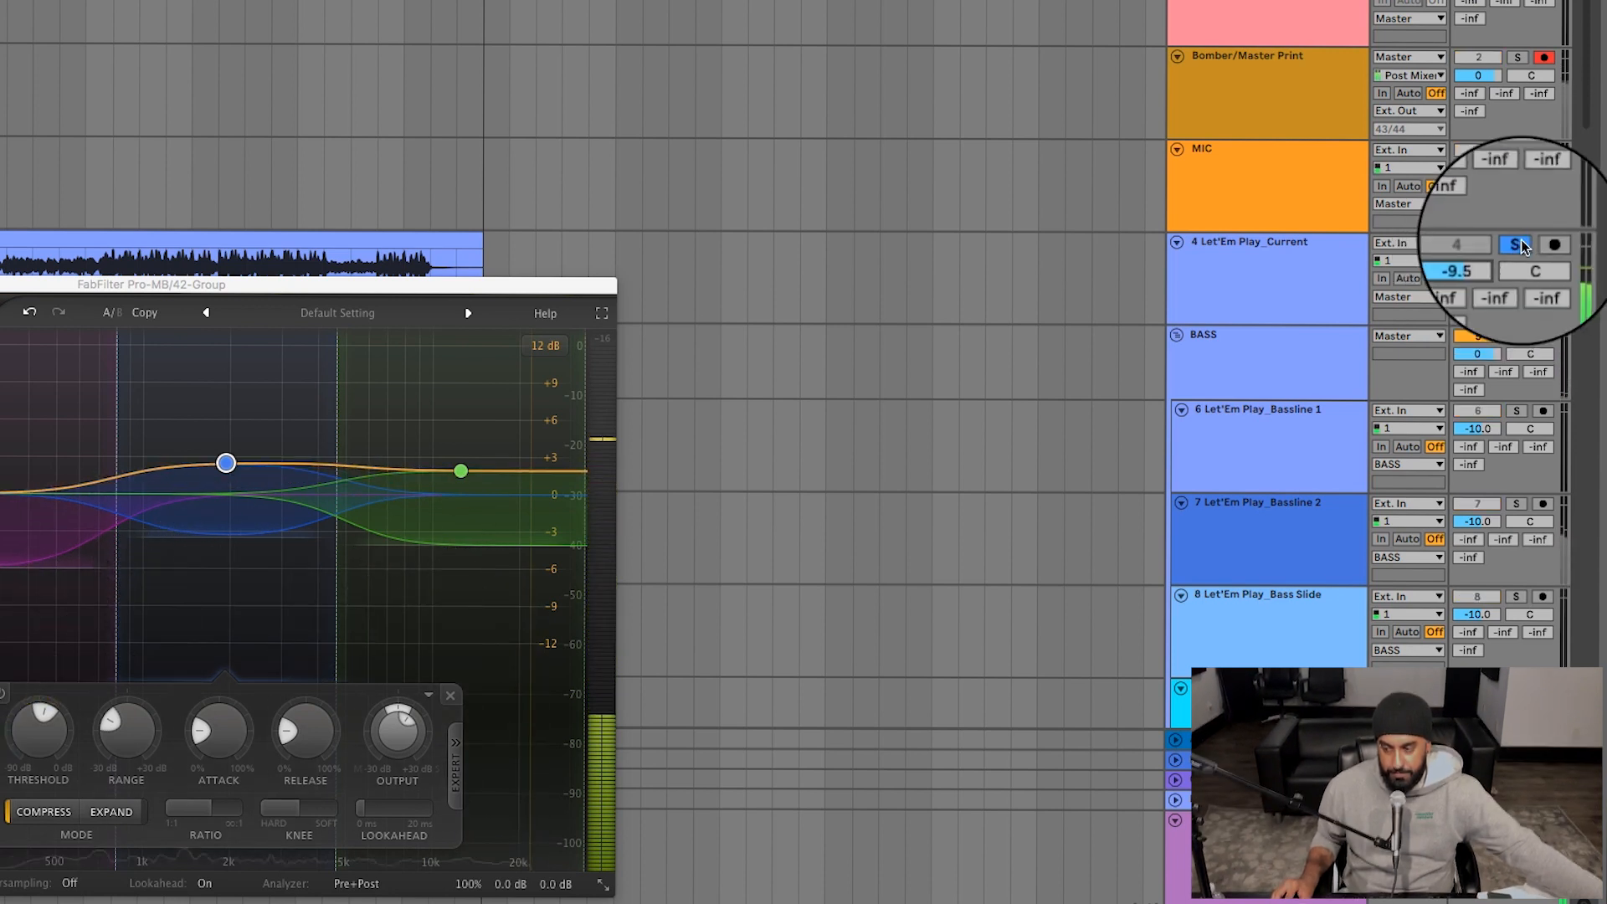
{"action": "left_click", "coordinate": [1516, 244]}
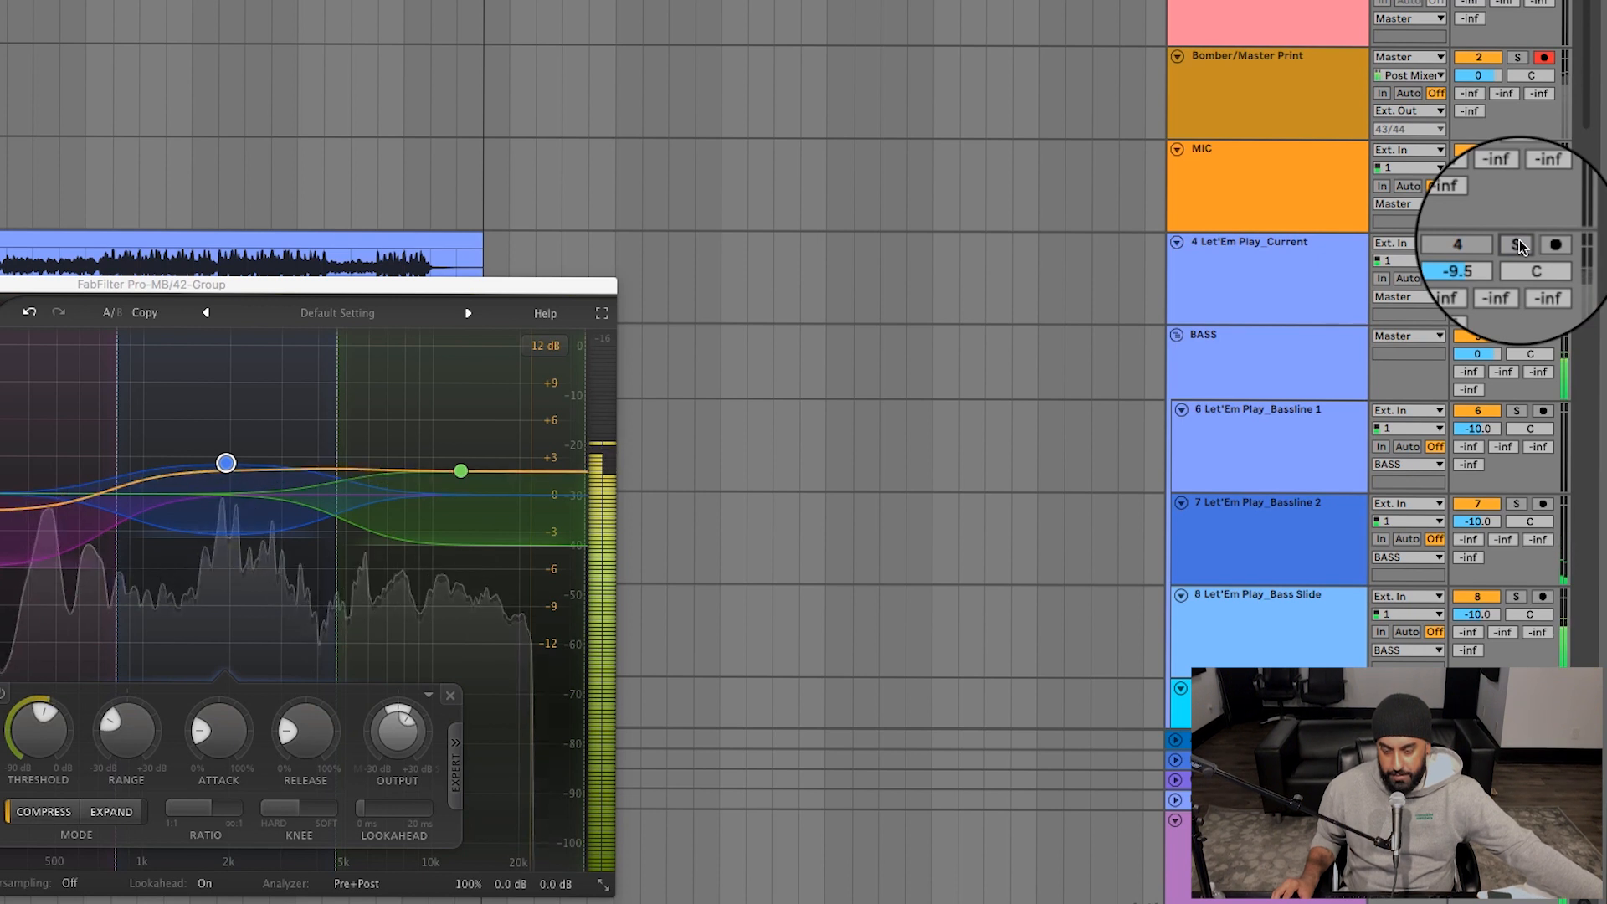
- Hide the plug-in windows and compare the level-matched reference against the mix by alternating the Let'Em Play_Current track's solo
{"action": "left_click", "coordinate": [1518, 244]}
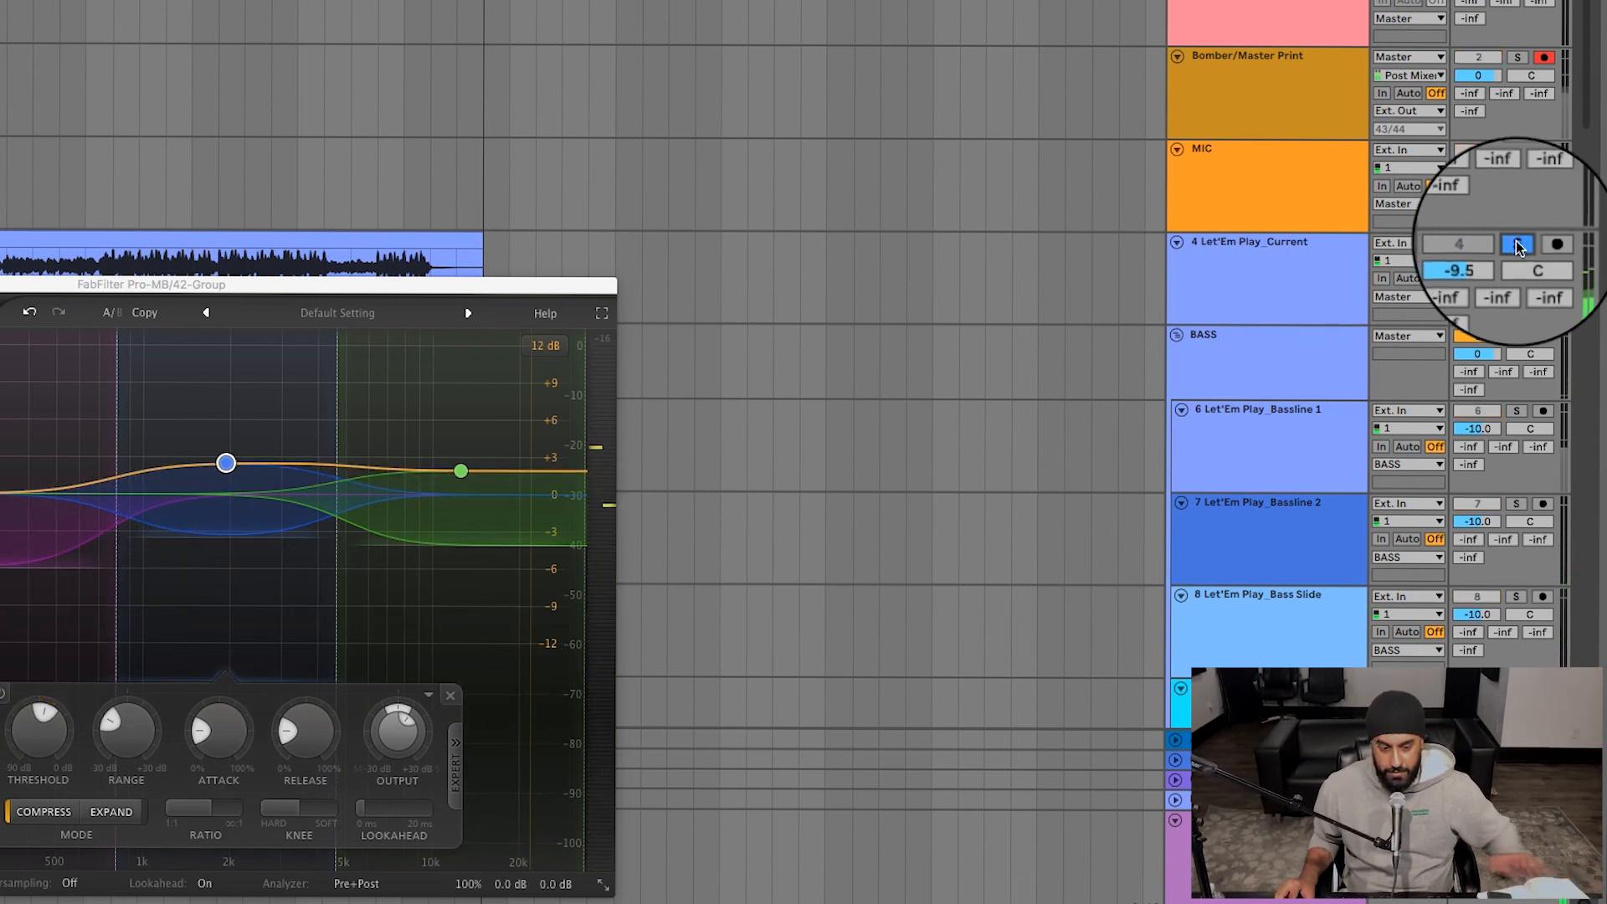
{"action": "key", "text": "super+alt+p"}
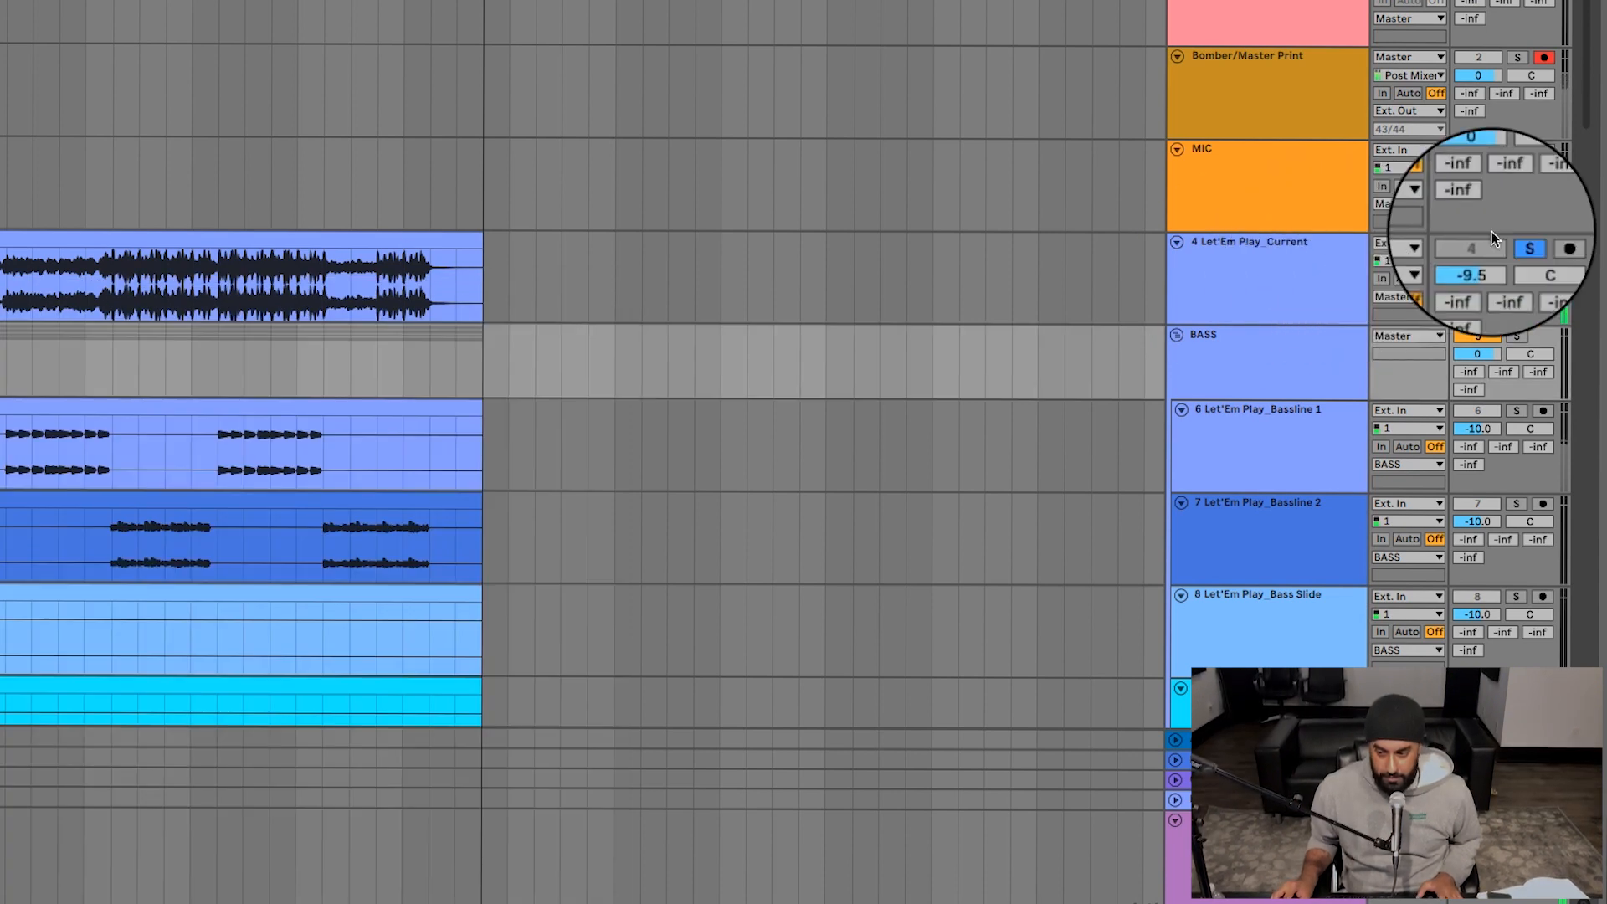
{"action": "left_click", "coordinate": [1516, 244]}
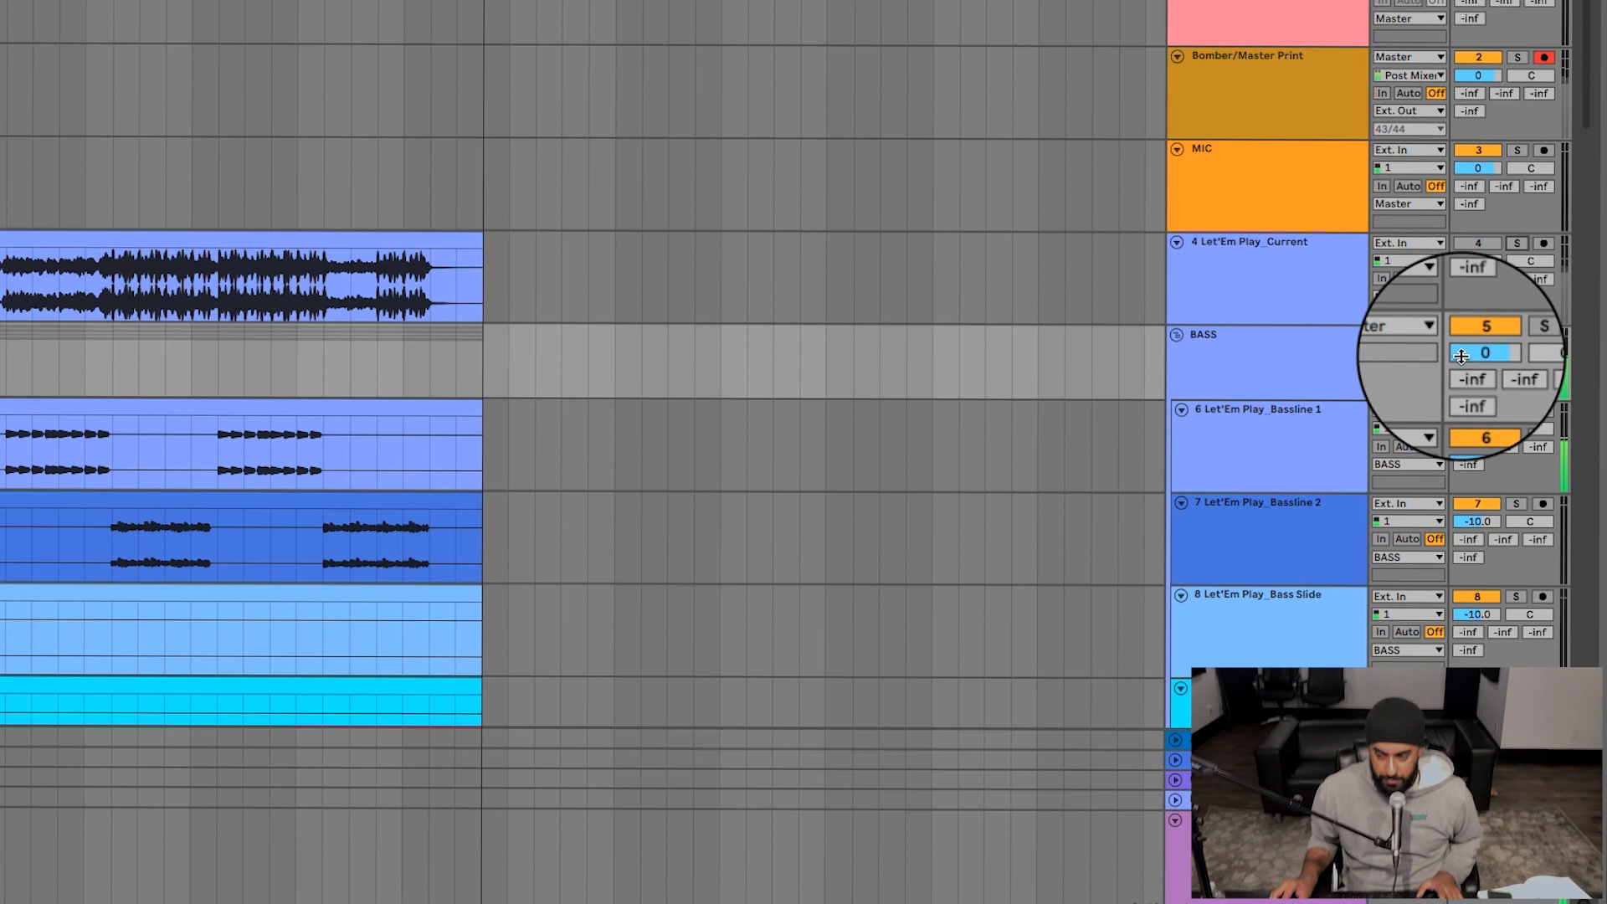
{"action": "left_click", "coordinate": [1514, 243]}
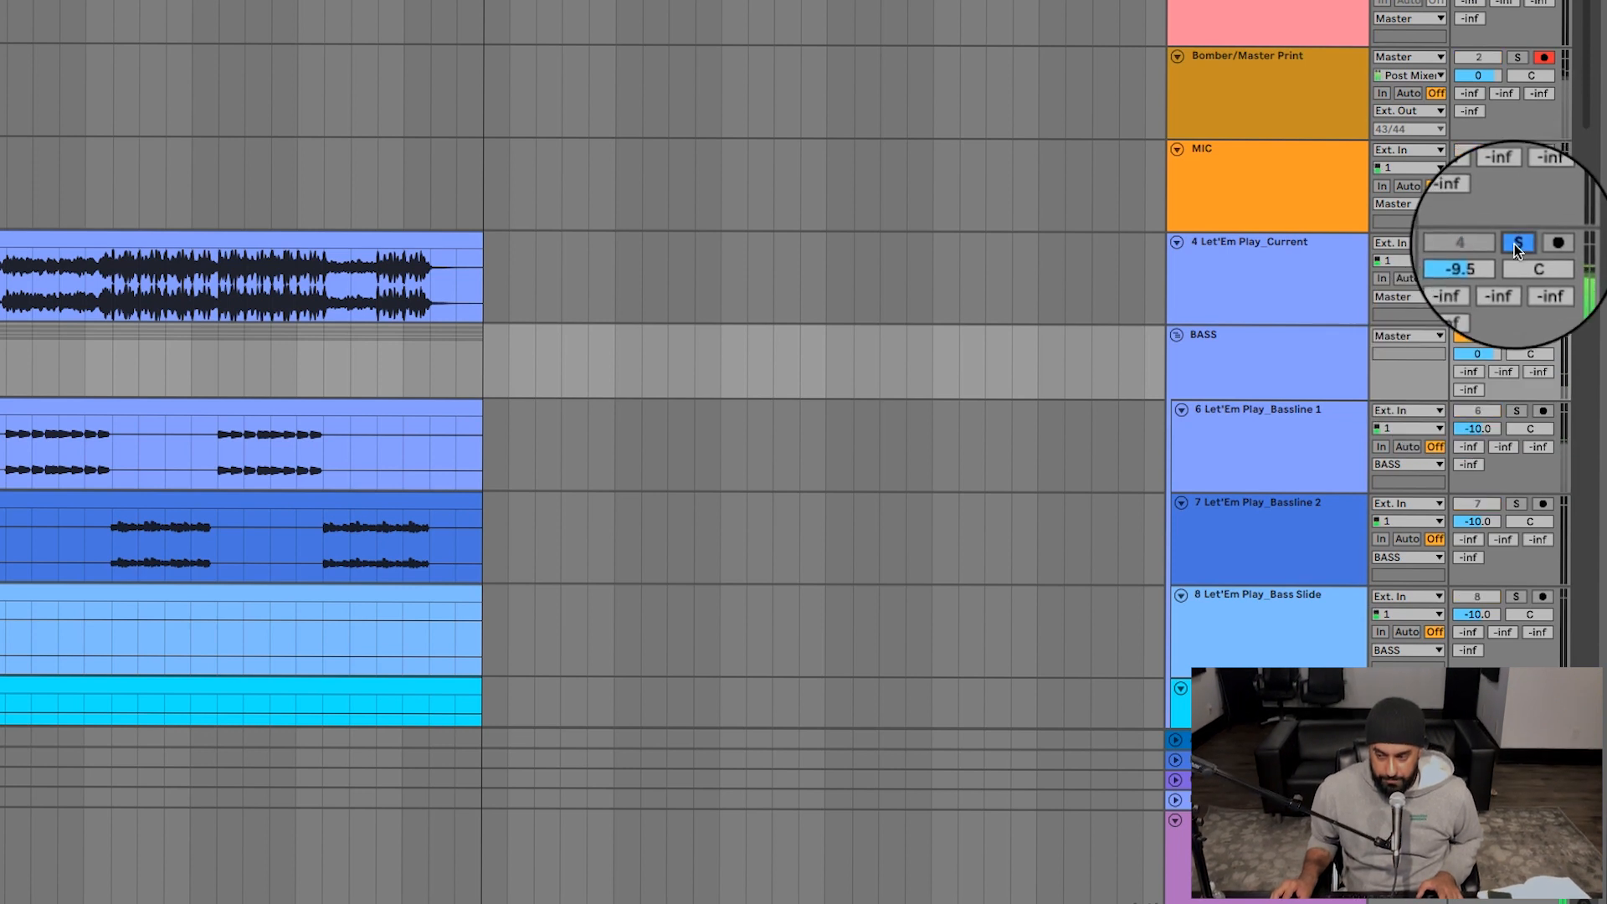
{"action": "left_click", "coordinate": [1513, 243]}
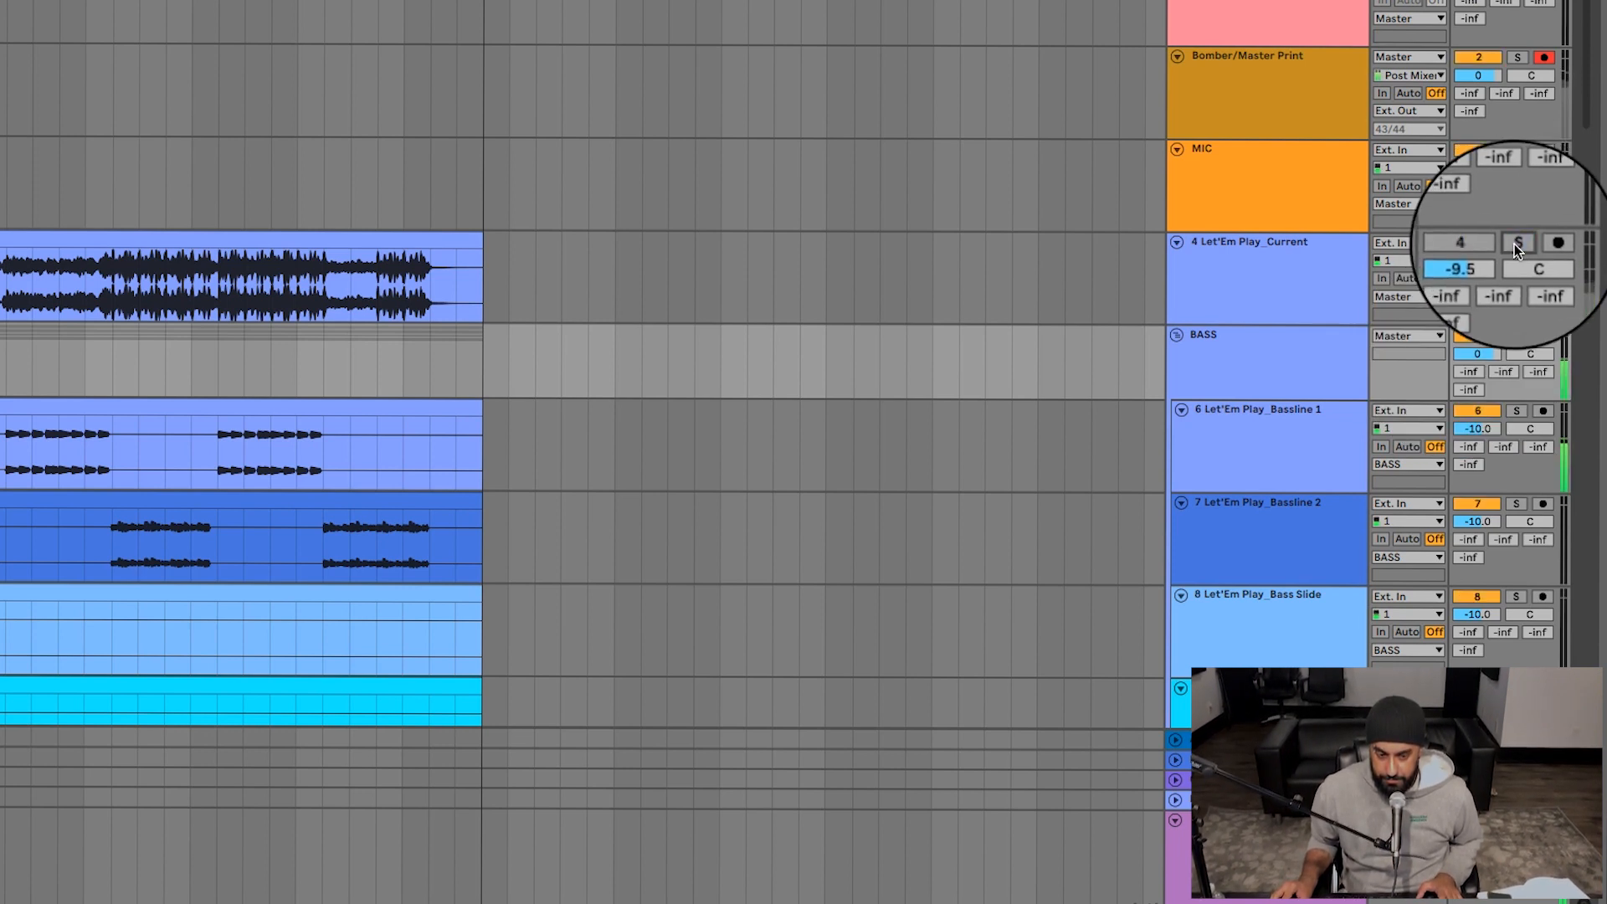
{"action": "left_click", "coordinate": [1514, 244]}
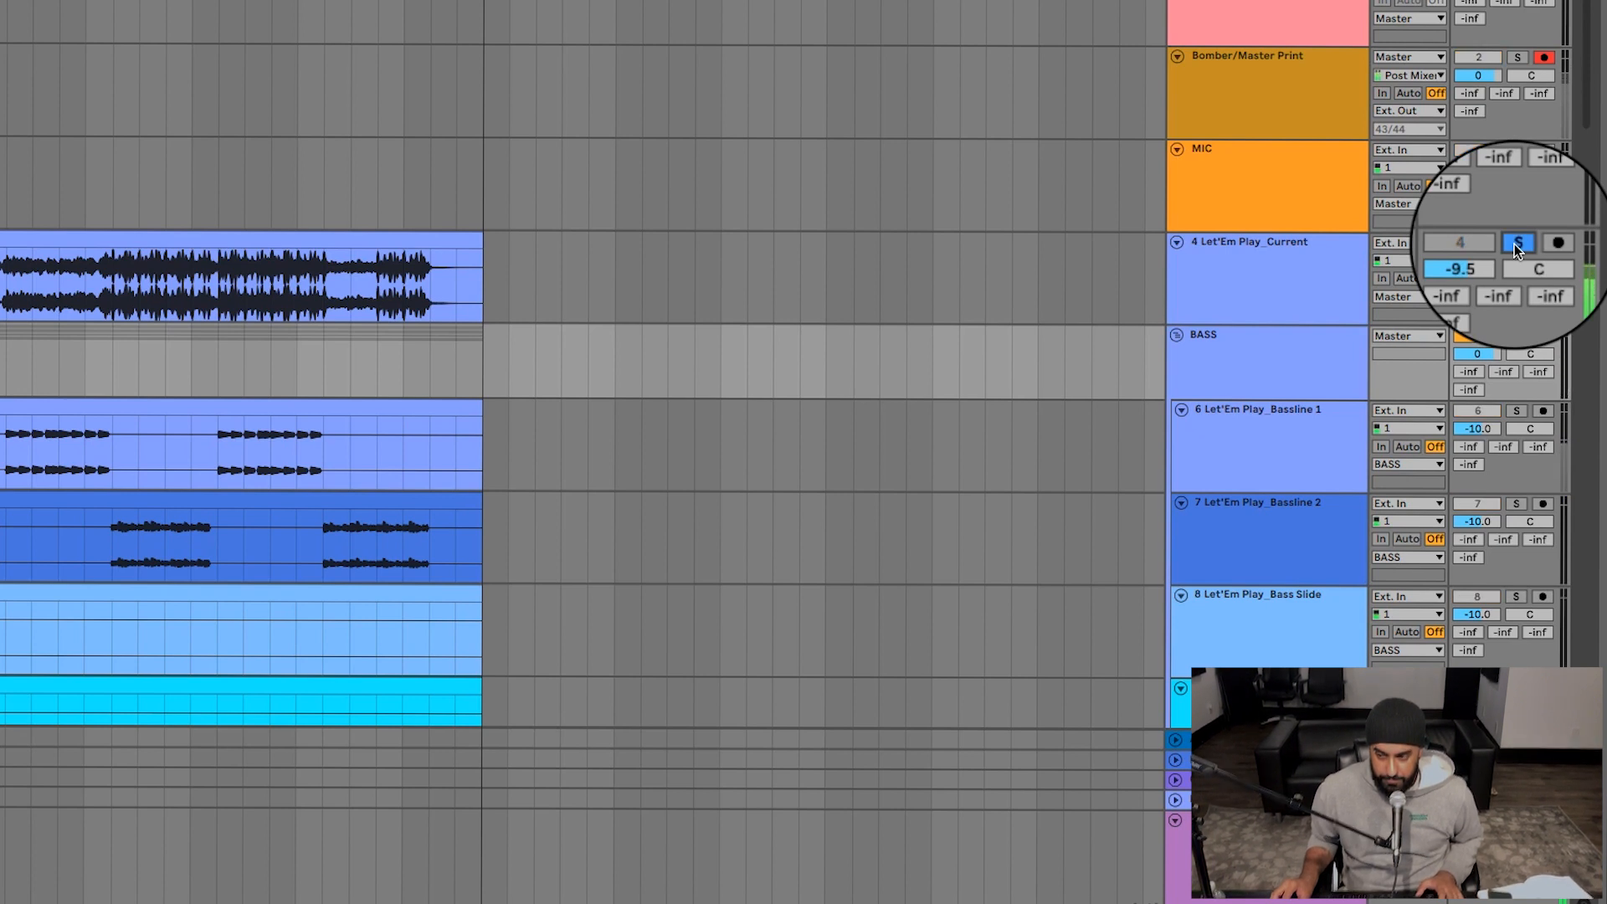
{"action": "left_click", "coordinate": [1514, 244]}
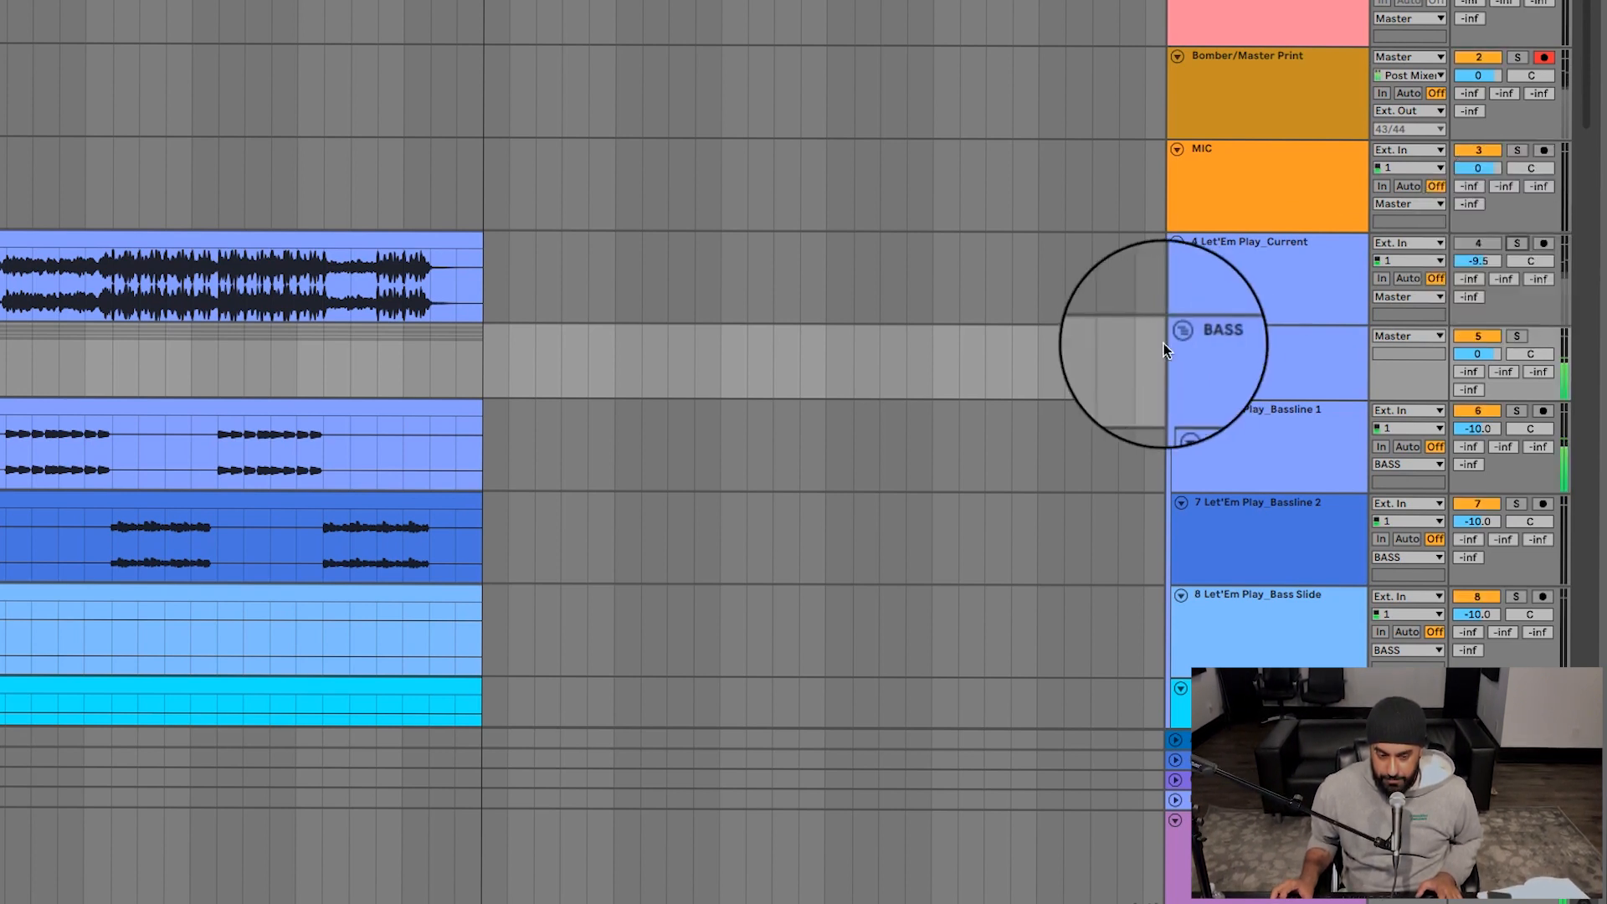
- Fine-adjust the volume of the 42 Group vocal group
{"action": "scroll", "coordinate": [835, 368], "scroll_direction": "down", "scroll_amount": 10}
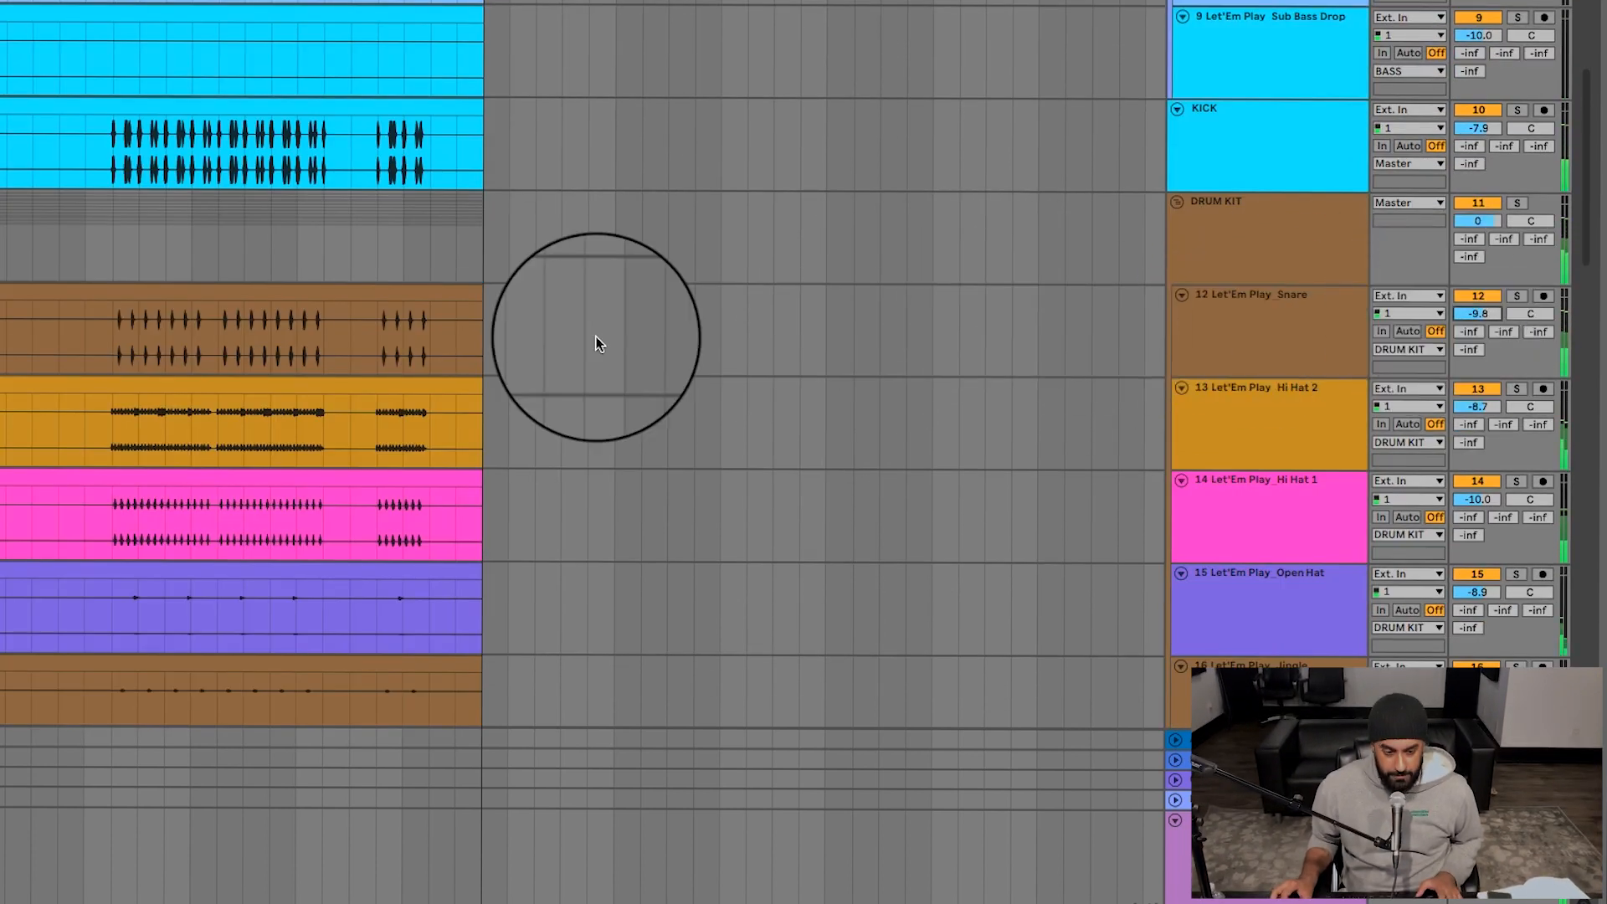
{"action": "scroll", "coordinate": [596, 336], "scroll_direction": "down", "scroll_amount": 20}
{"action": "scroll", "coordinate": [596, 336], "scroll_direction": "down", "scroll_amount": 10}
{"action": "left_click_drag", "start_coordinate": [1492, 356], "coordinate": [1492, 355]}
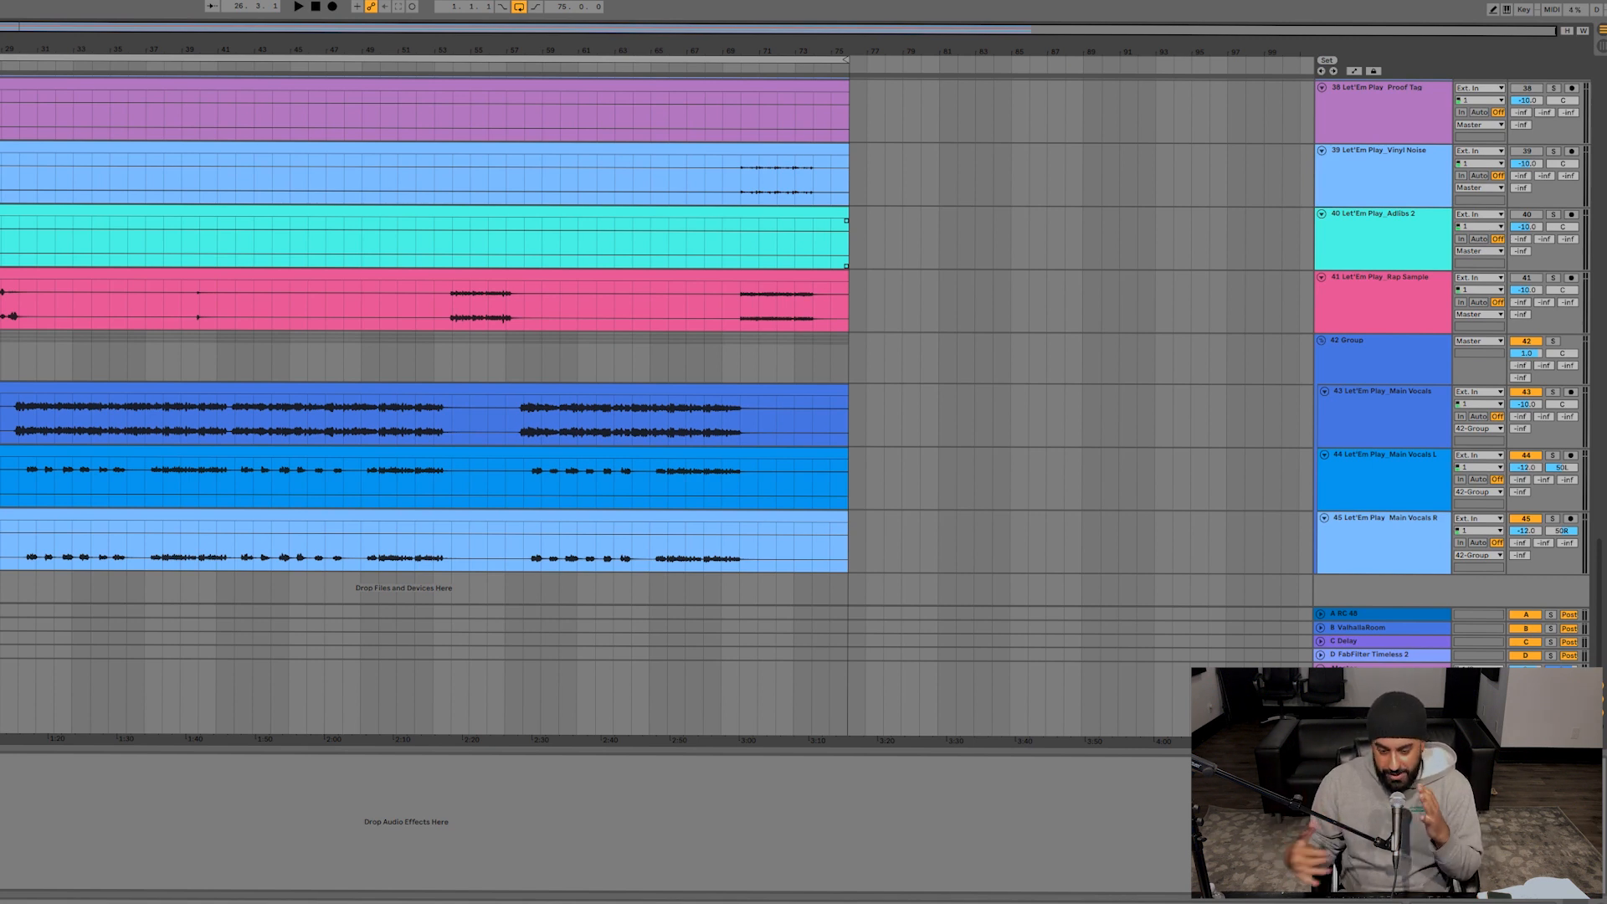
- Close the Pro-MB window, search the plug-ins for "ren" and add Renaissance Axx Stereo to the end of the vocal group's chain
{"action": "scroll", "coordinate": [656, 326], "scroll_direction": "up", "scroll_amount": 1}
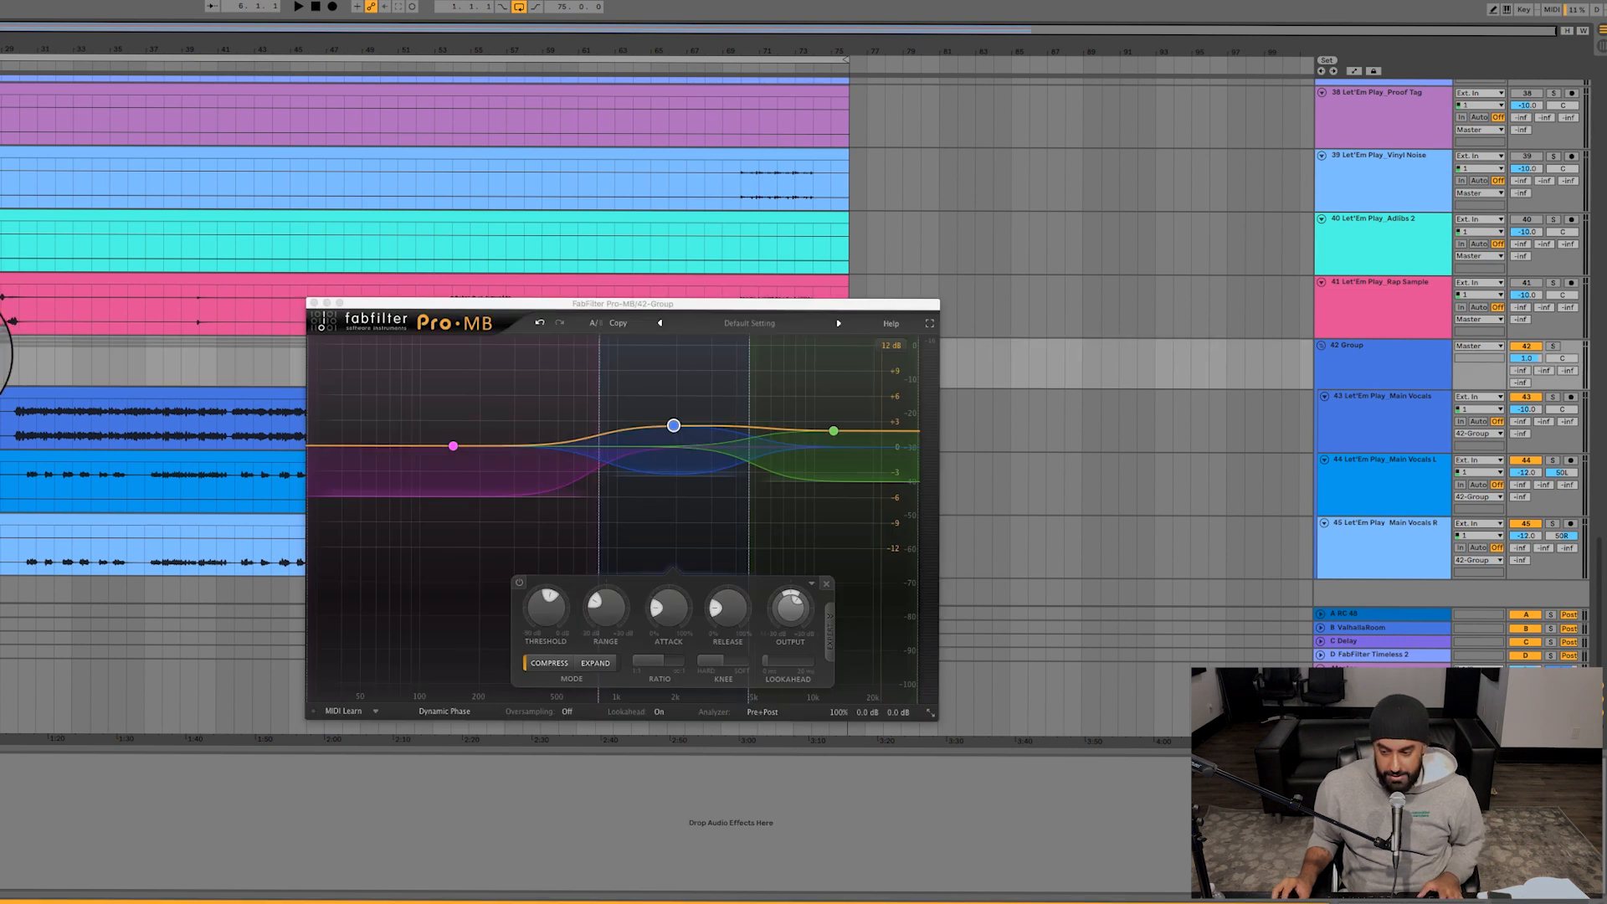
{"action": "left_click", "coordinate": [314, 305]}
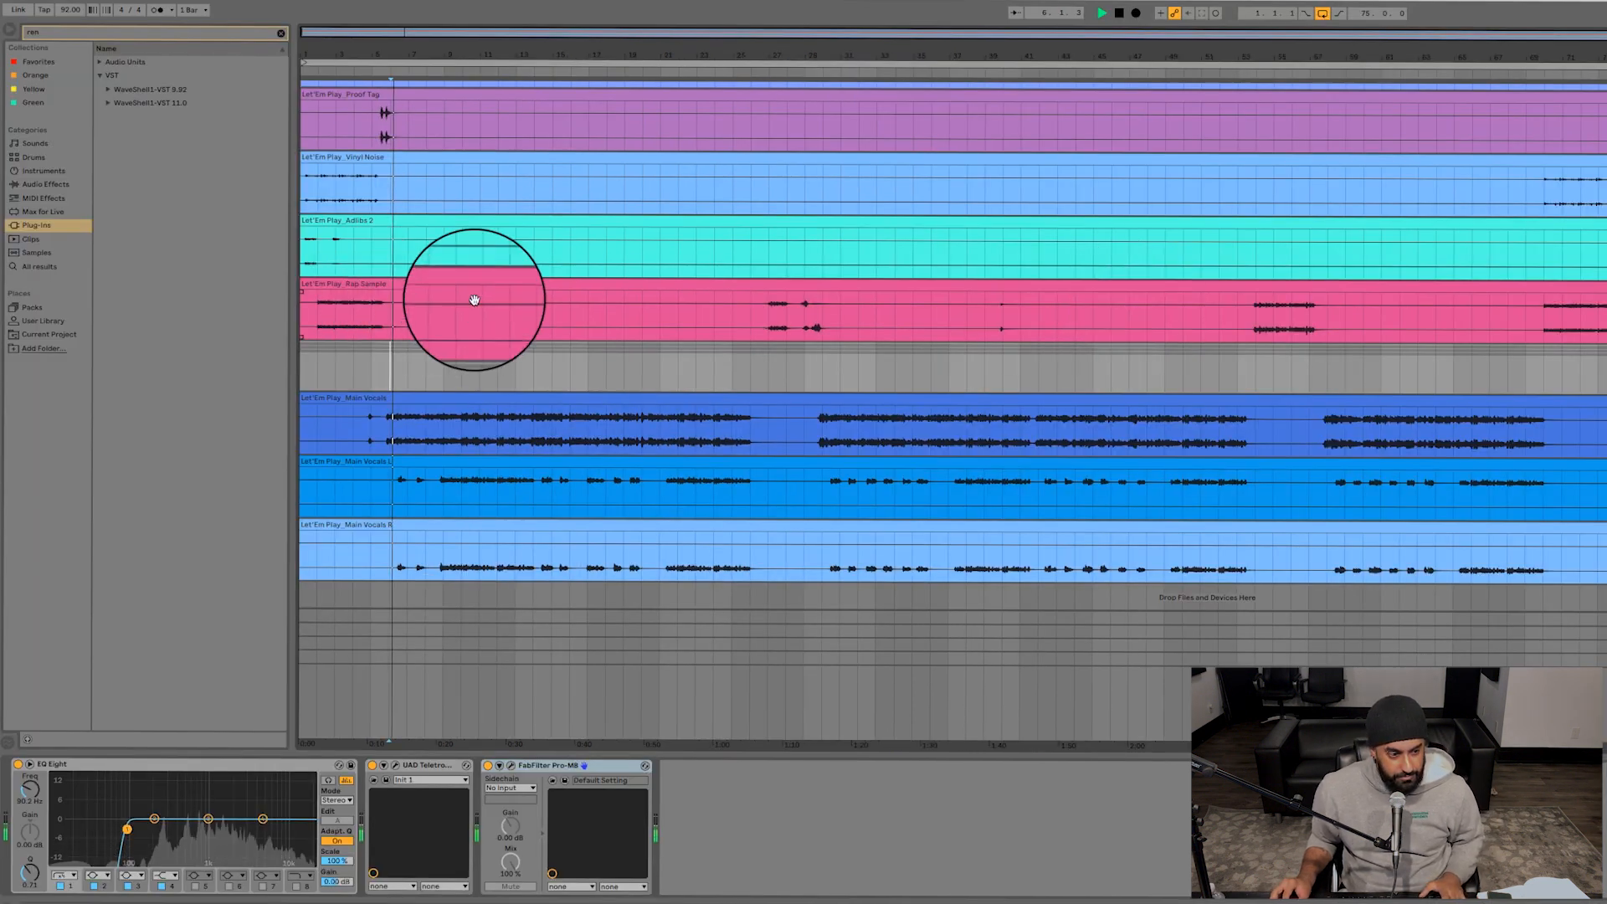
{"action": "left_click", "coordinate": [281, 34]}
{"action": "left_click", "coordinate": [232, 33]}
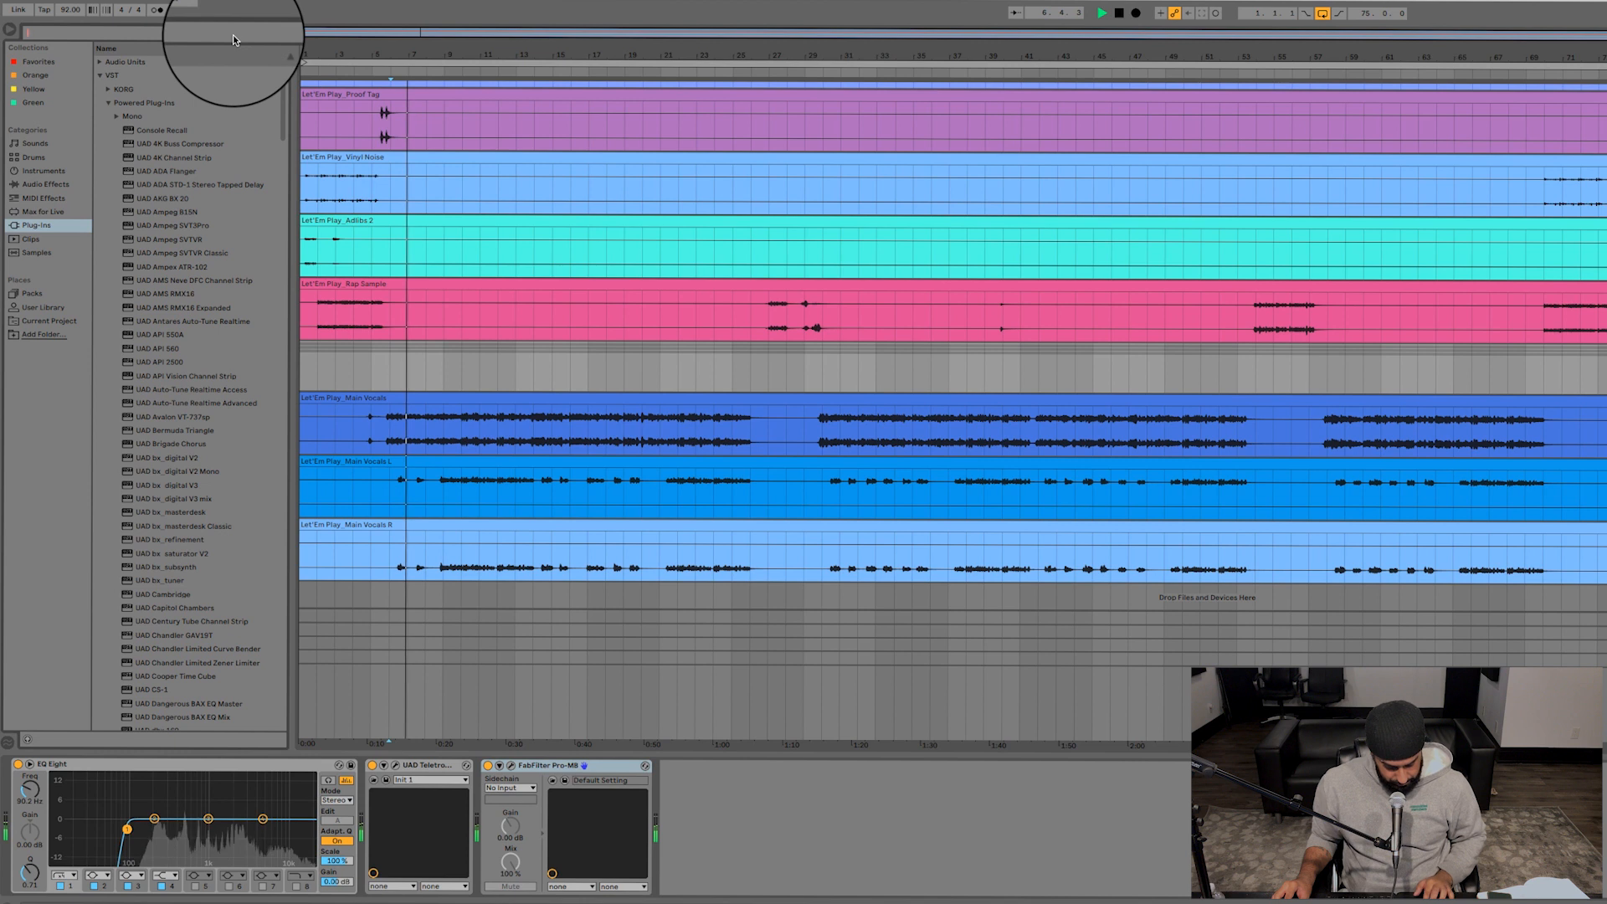
{"action": "type", "text": "ren"}
{"action": "left_click", "coordinate": [106, 102]}
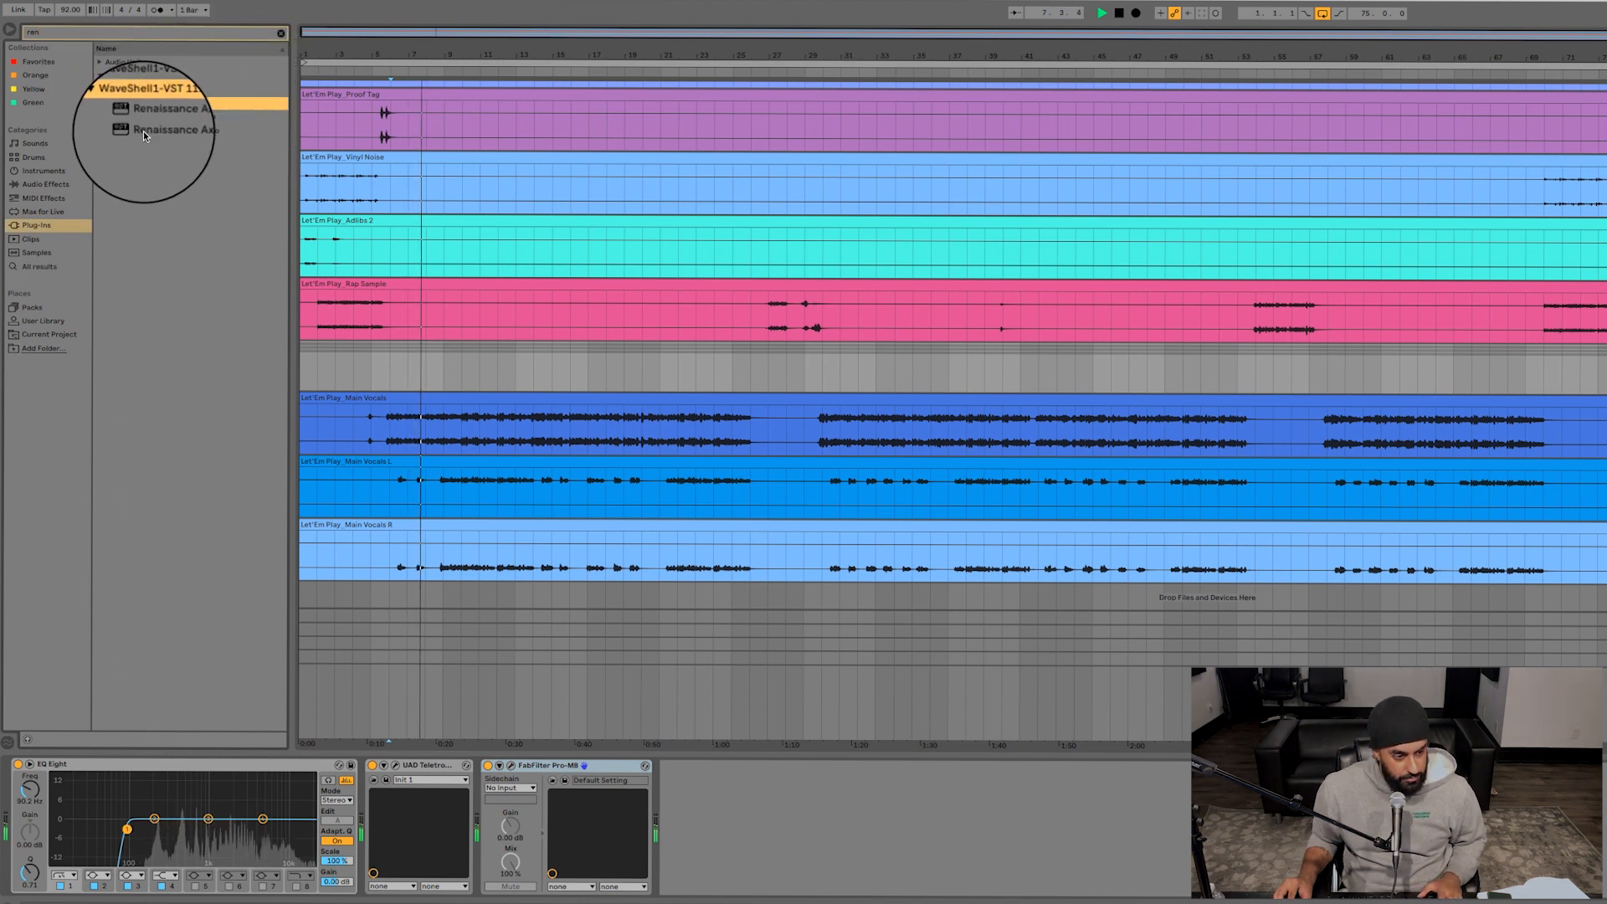
{"action": "left_click", "coordinate": [179, 134]}
{"action": "left_click_drag", "start_coordinate": [179, 134], "coordinate": [1202, 331]}
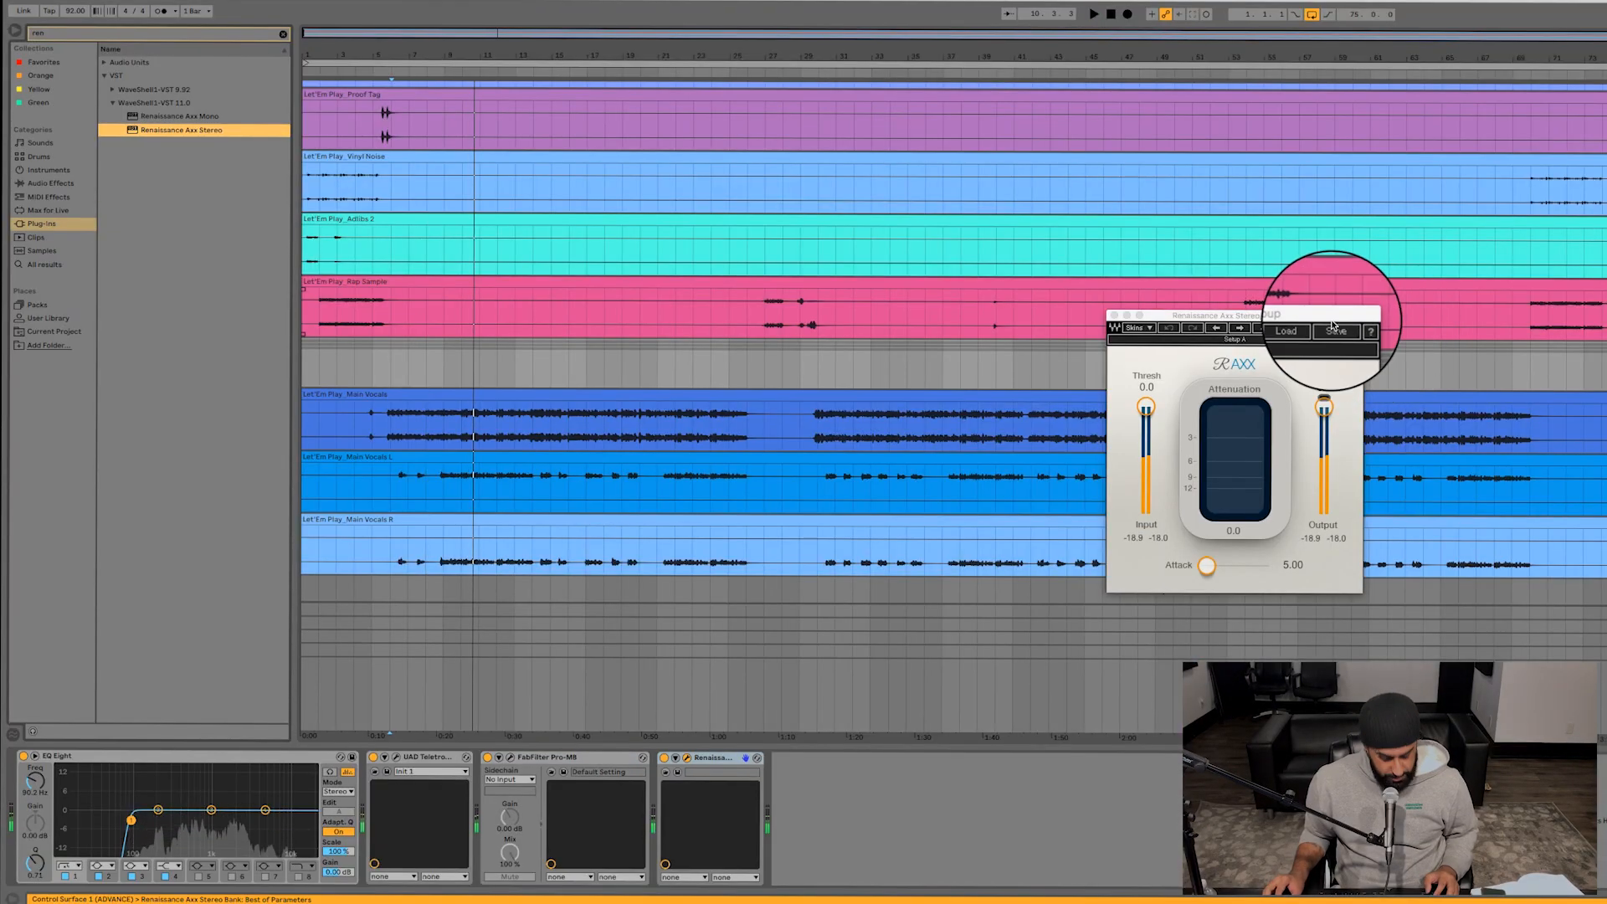
- Stop playback and save the Live Set in the Let'Em Play Stems 92 BPM folder under a name beginning "KARAN AUJLA - LET EM PLAY - STEMS"
{"action": "key", "text": "space"}
{"action": "left_click", "coordinate": [1334, 328]}
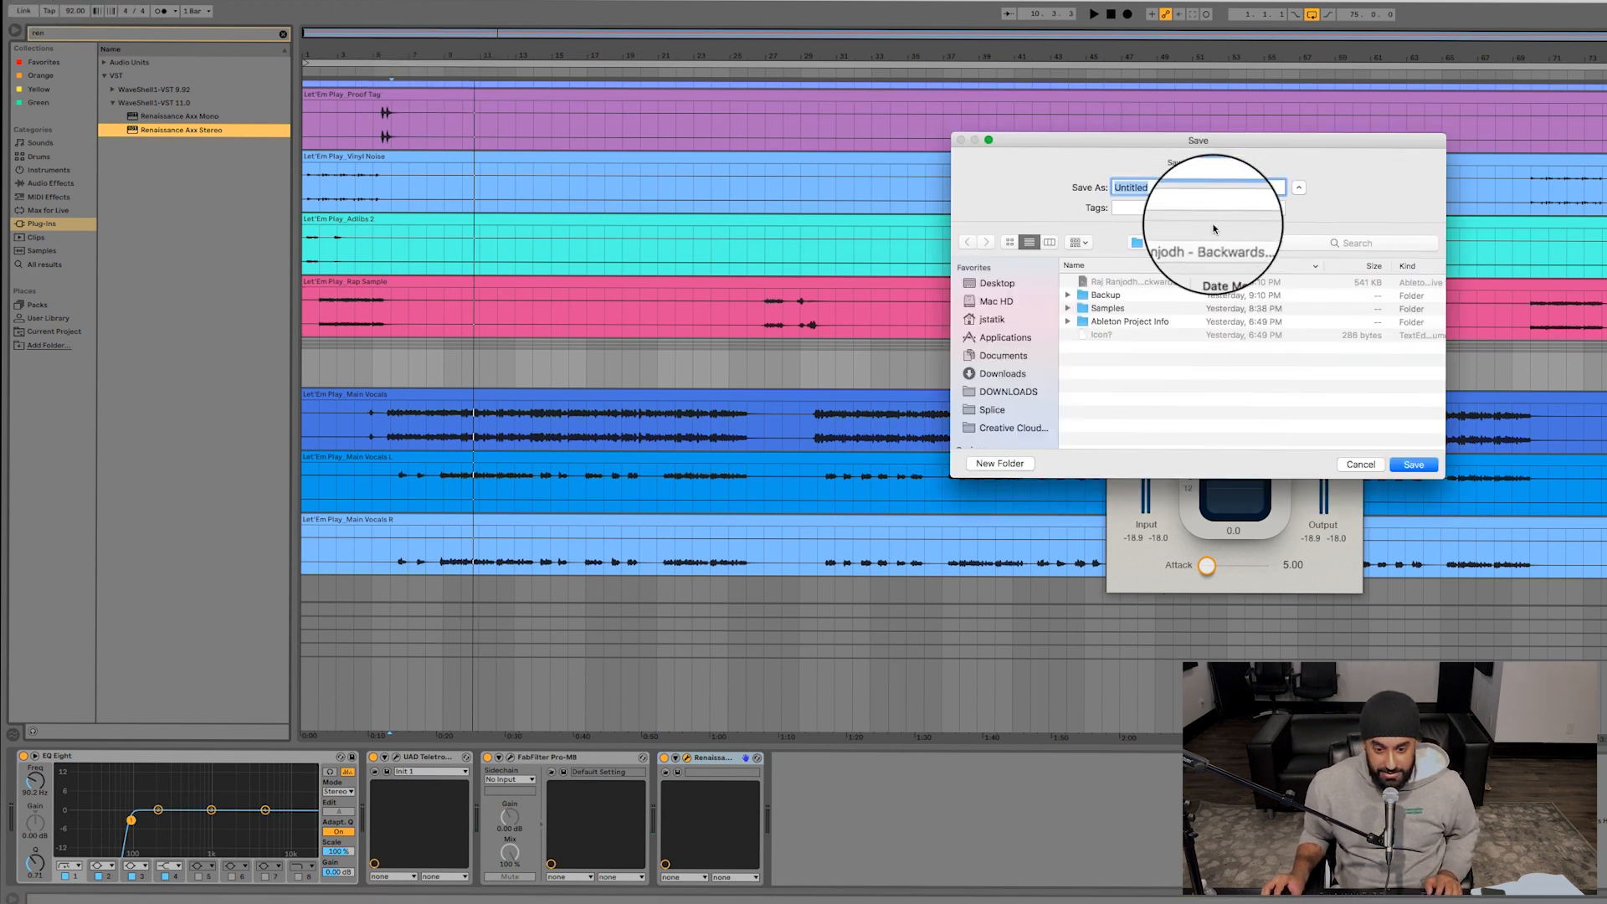
{"action": "left_click", "coordinate": [1210, 243]}
{"action": "left_click", "coordinate": [1218, 274]}
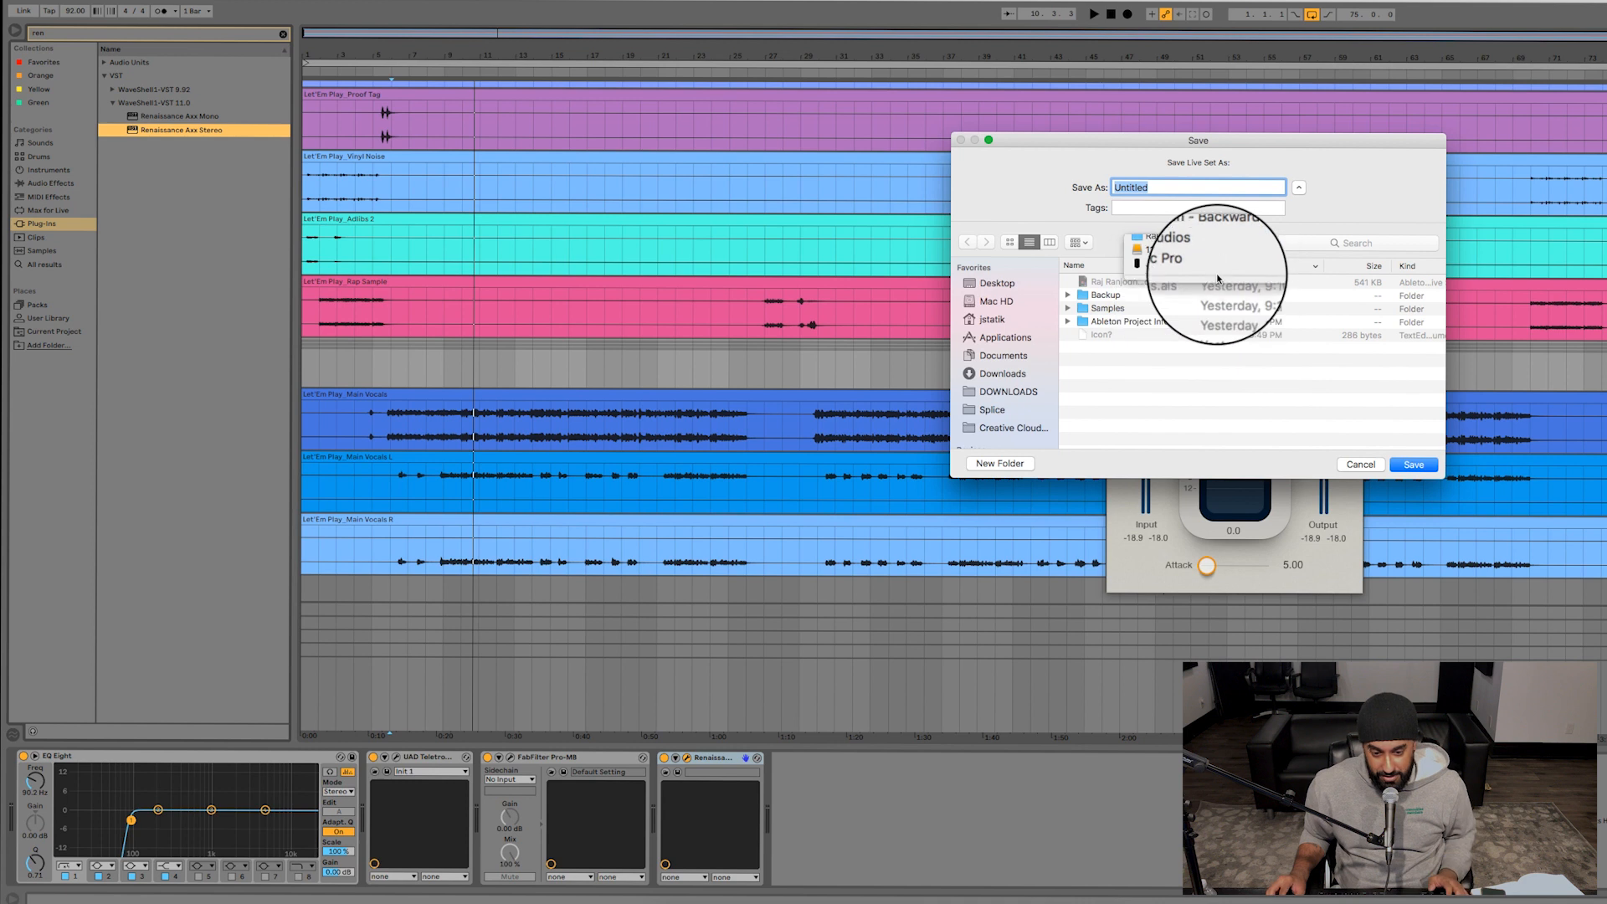
{"action": "double_click", "coordinate": [1146, 283]}
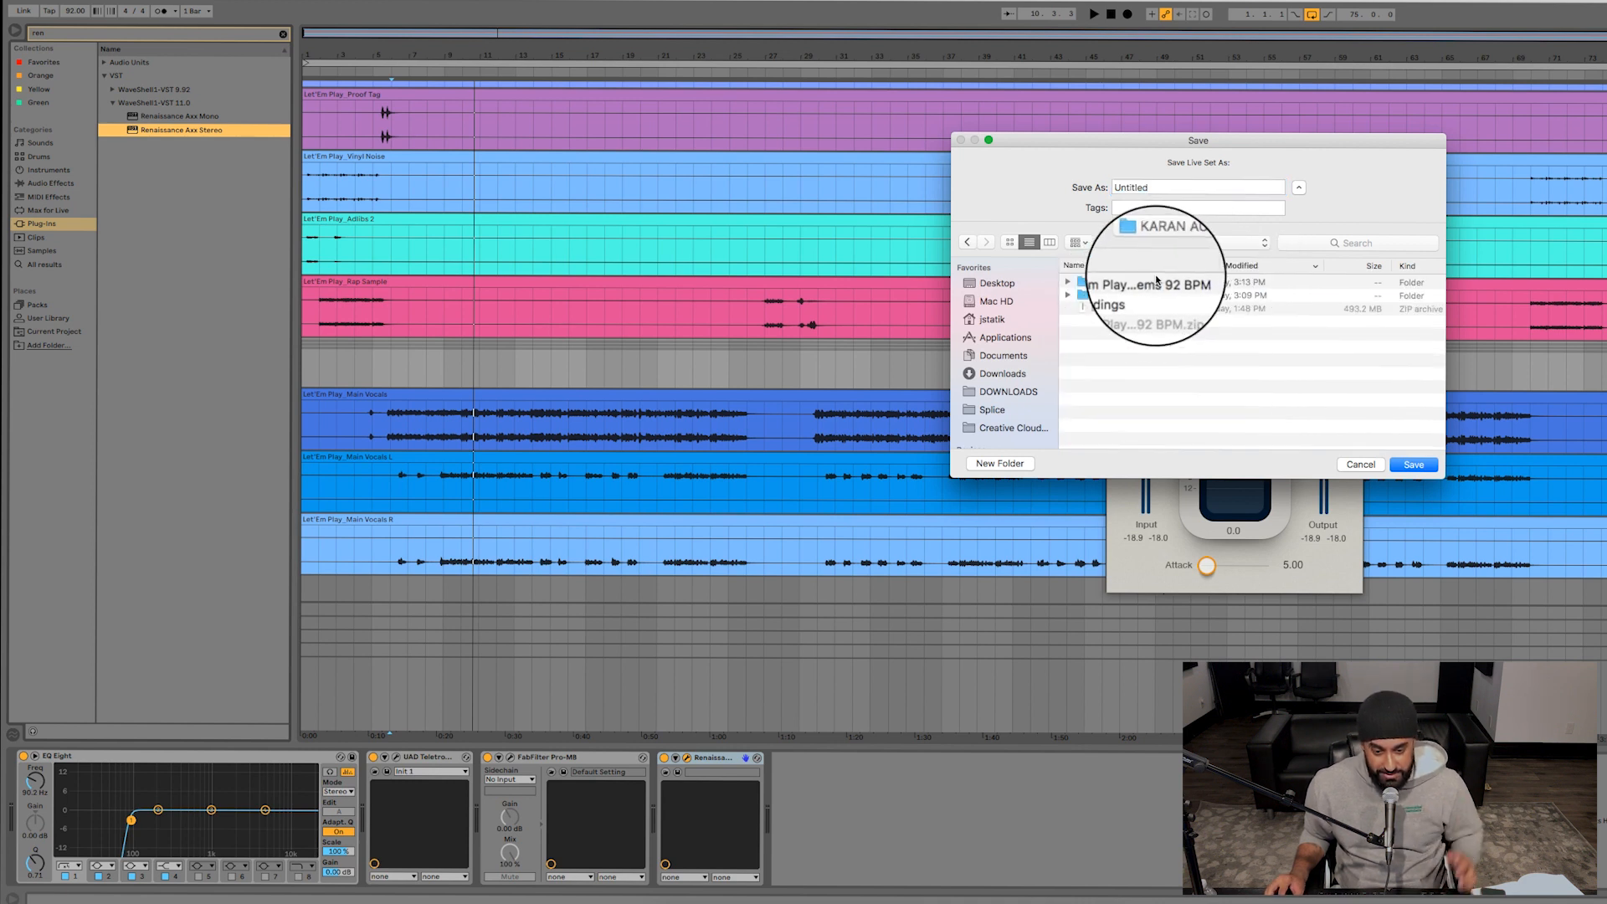
{"action": "double_click", "coordinate": [1146, 285]}
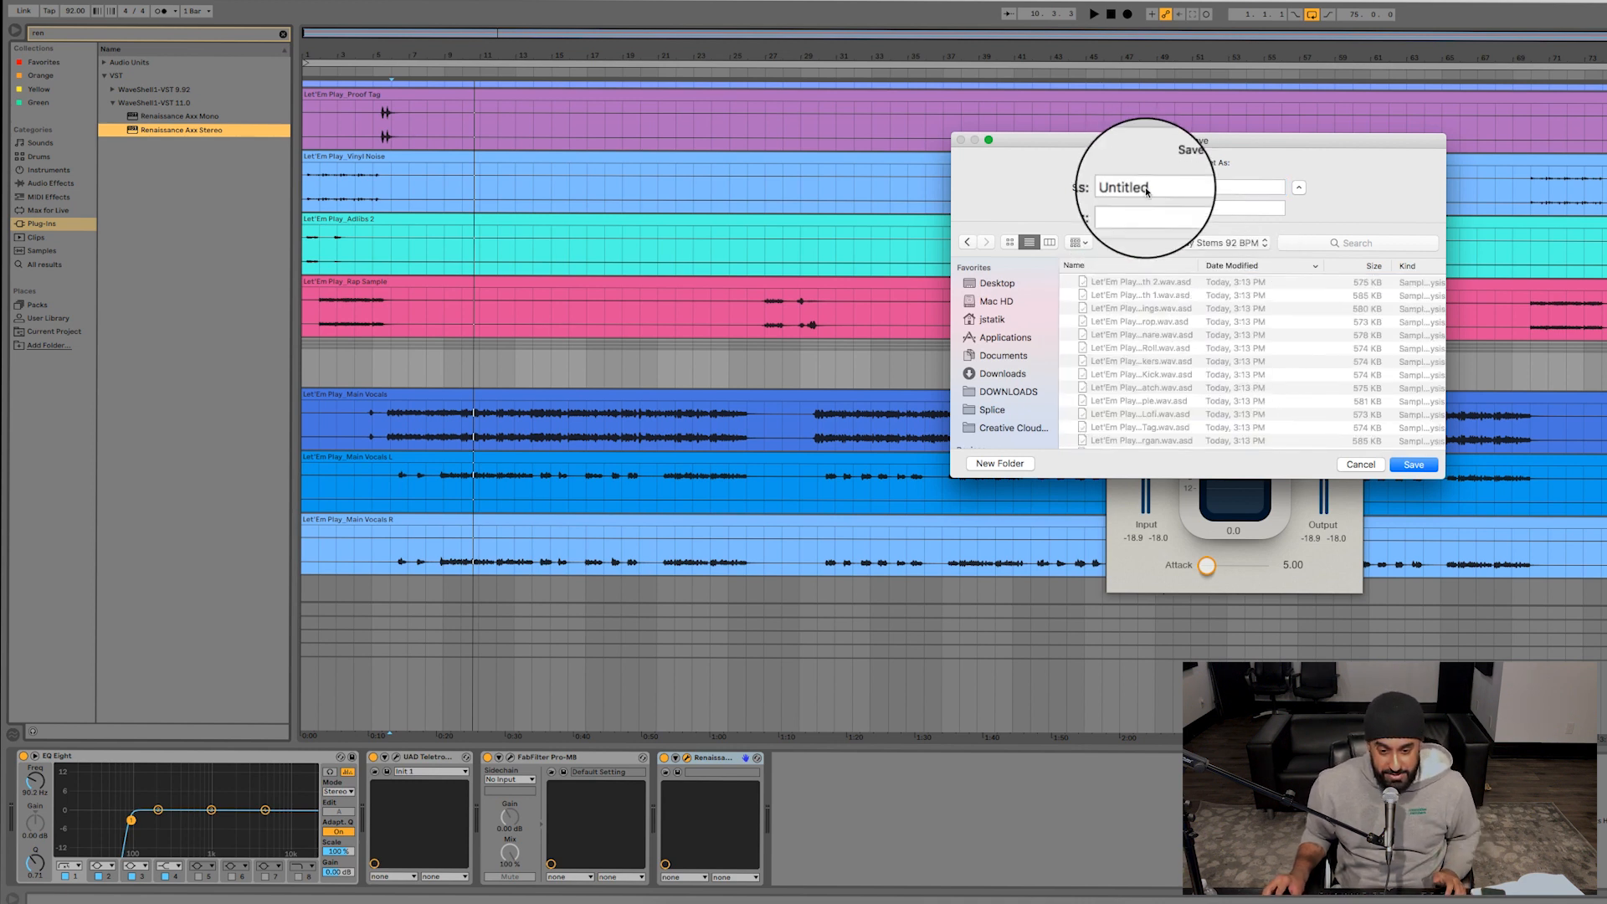
{"action": "key", "text": "Tab"}
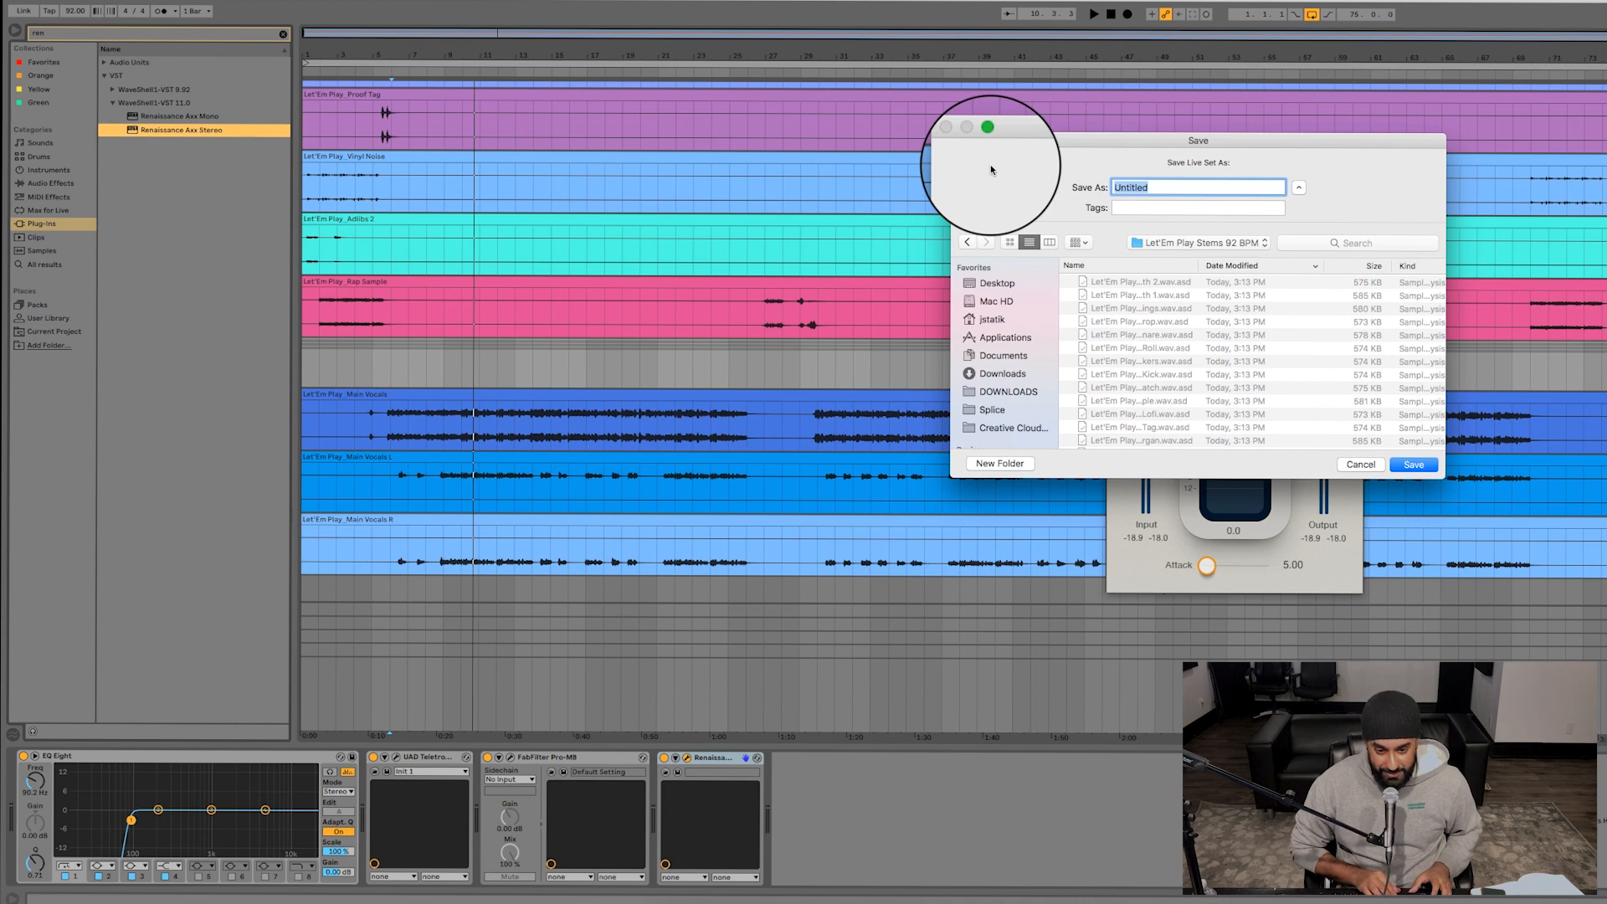
{"action": "type", "text": "KARAN"}
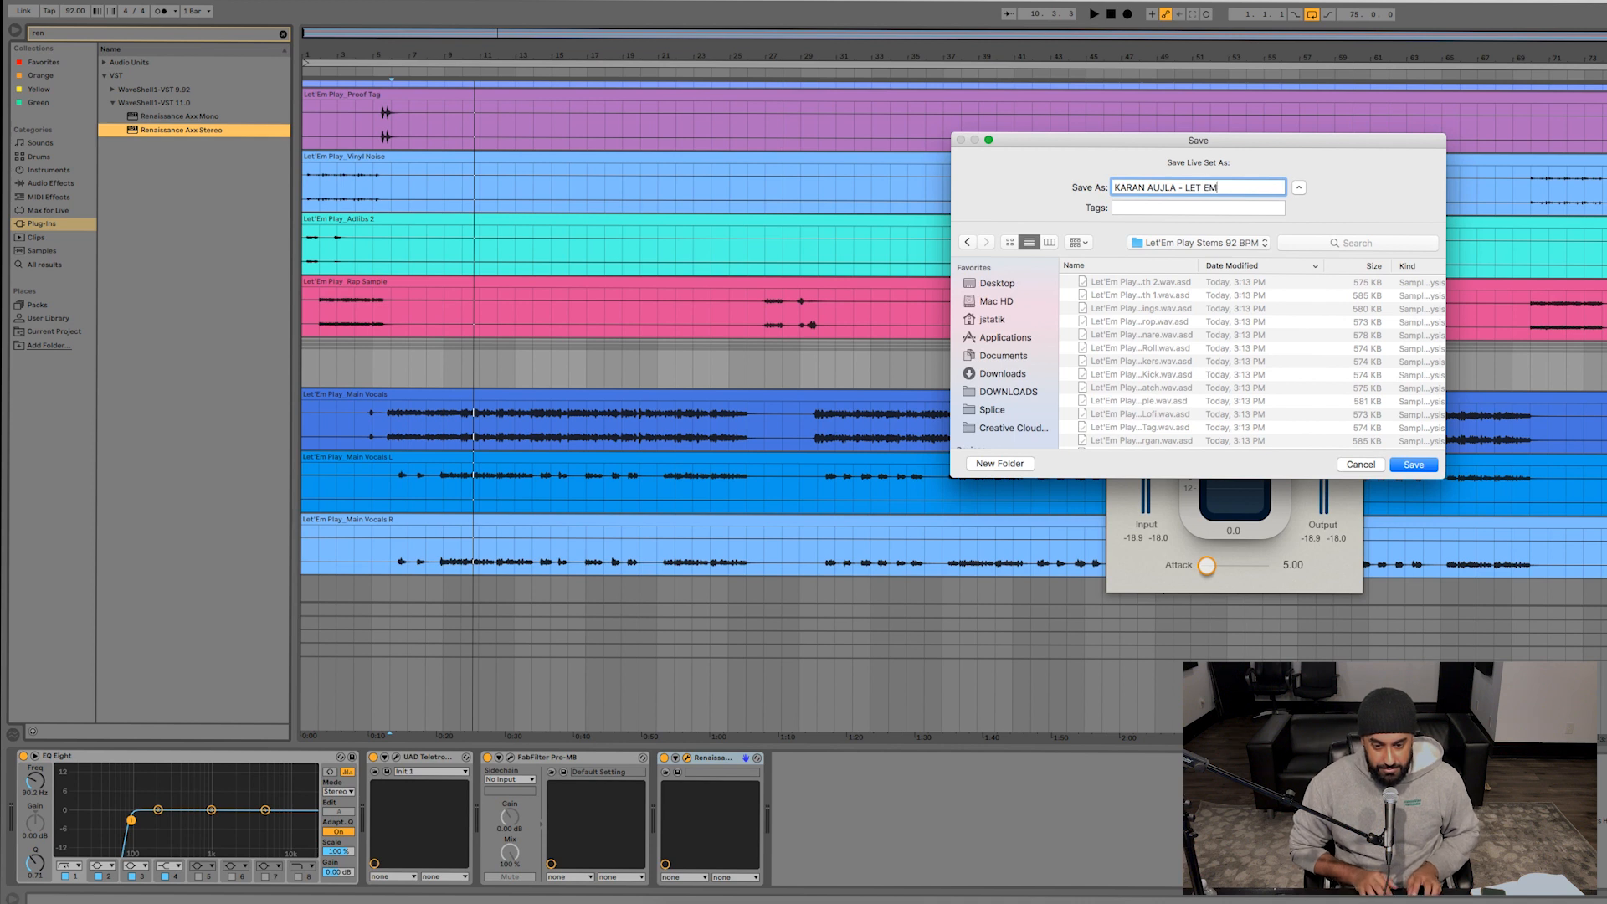
{"action": "type", "text": "AUJLA - LET EM PLAY - STEMS"}
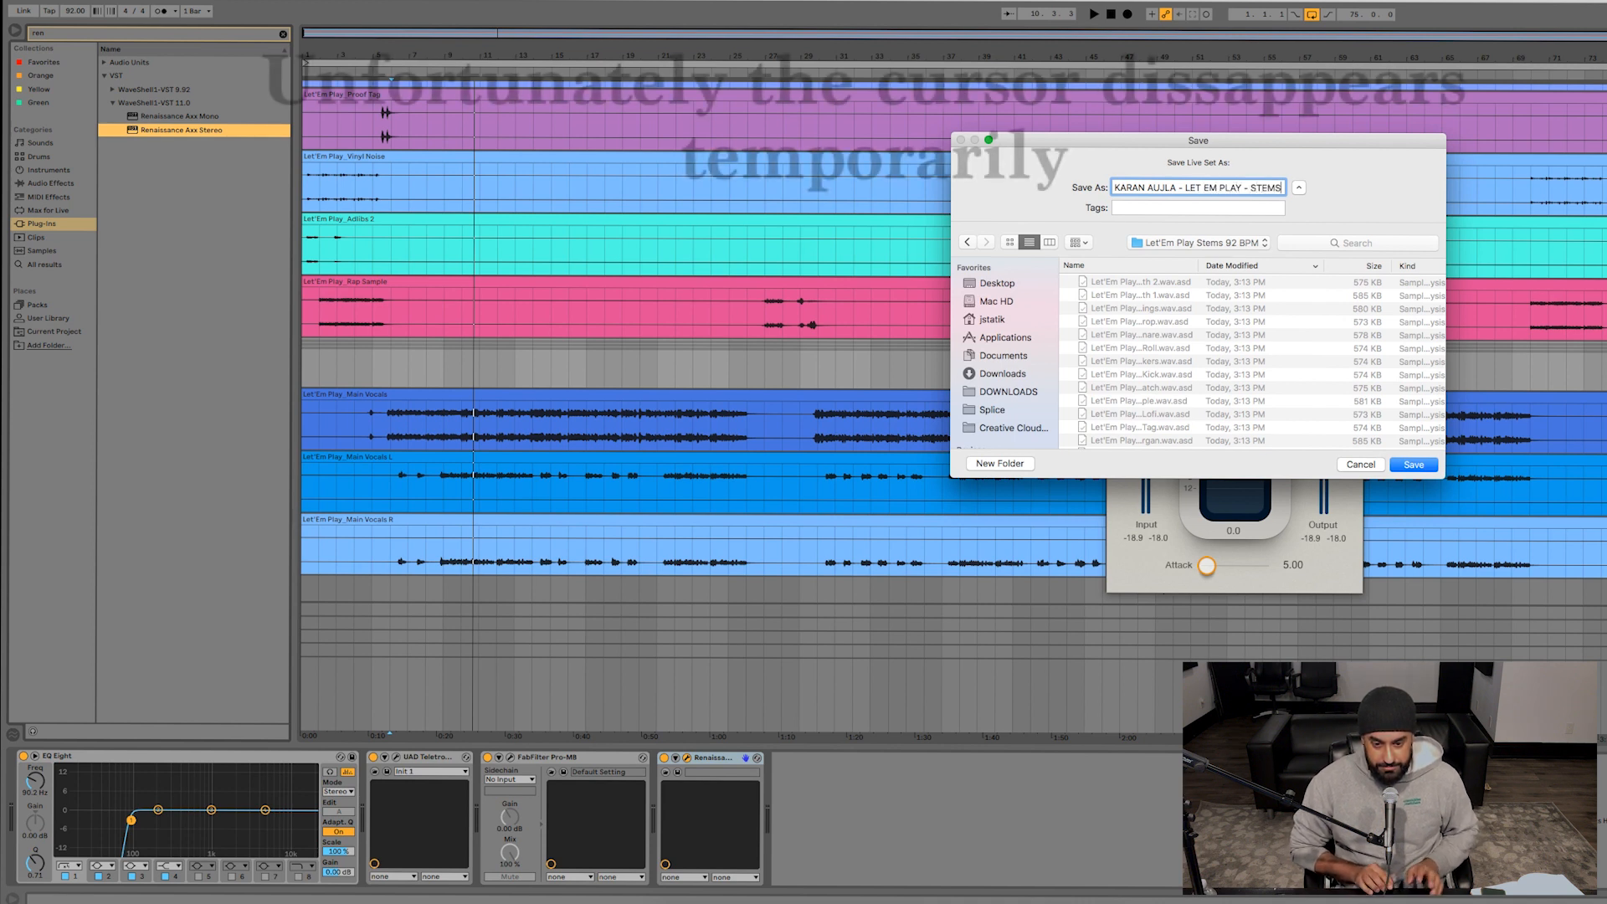
{"action": "type", "text": "NG MASTERING"}
{"action": "key", "text": "Return"}
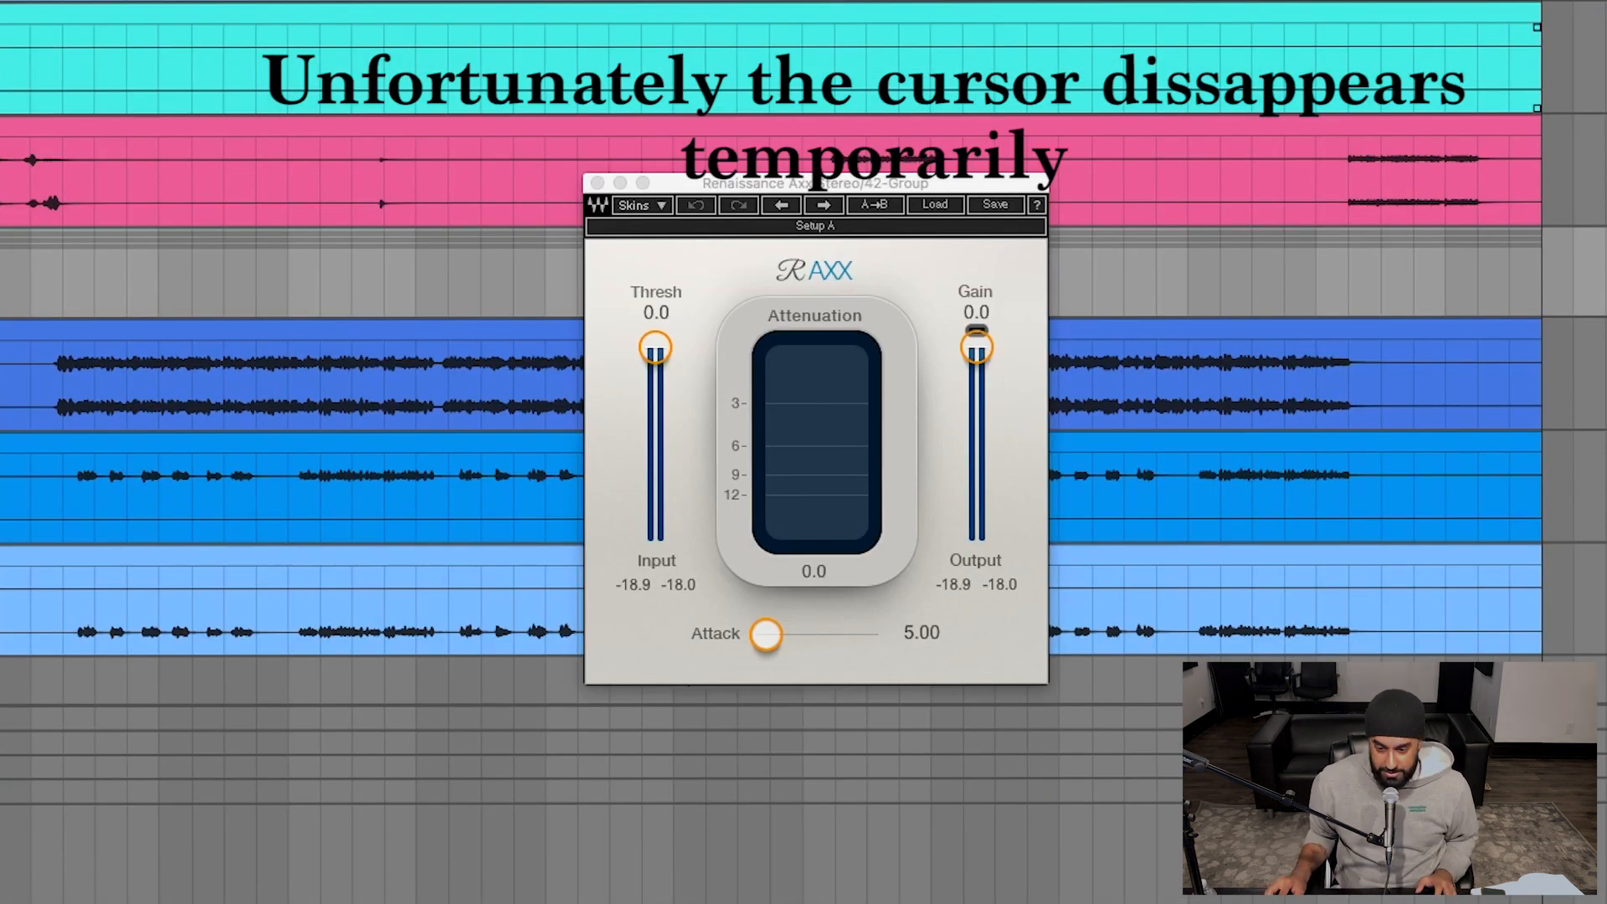
- During playback, set the Renaissance Axx threshold to -8.6 and its gain to -5.5
{"action": "key", "text": "space"}
{"action": "left_click_drag", "start_coordinate": [976, 346], "coordinate": [976, 373]}
{"action": "left_click_drag", "start_coordinate": [656, 347], "coordinate": [655, 375]}
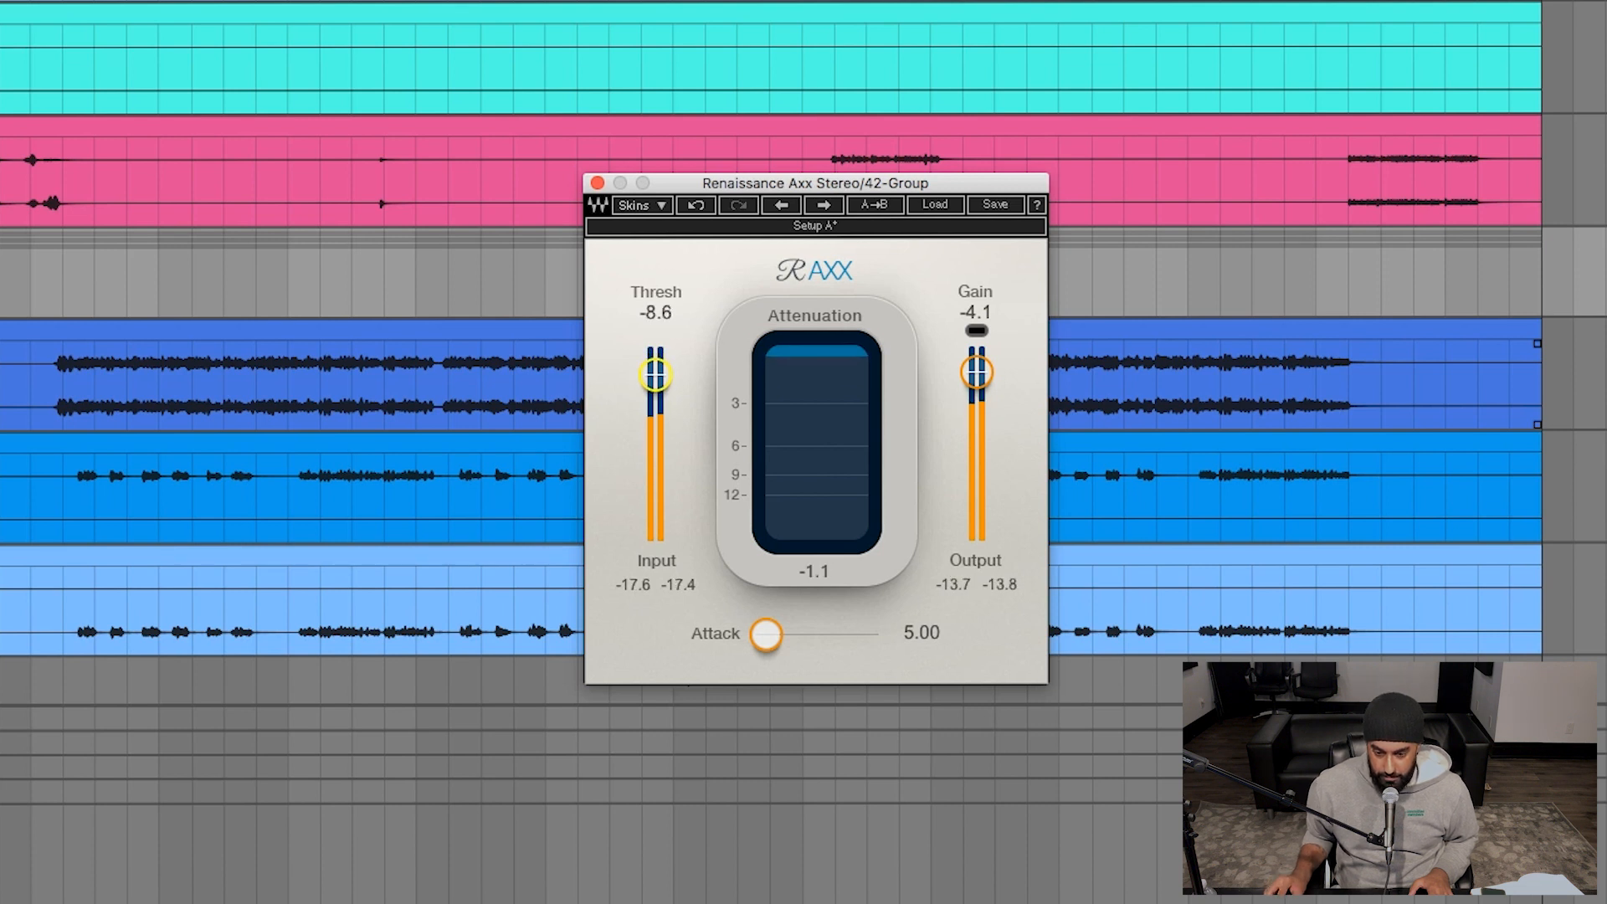
{"action": "left_click_drag", "start_coordinate": [977, 373], "coordinate": [977, 382]}
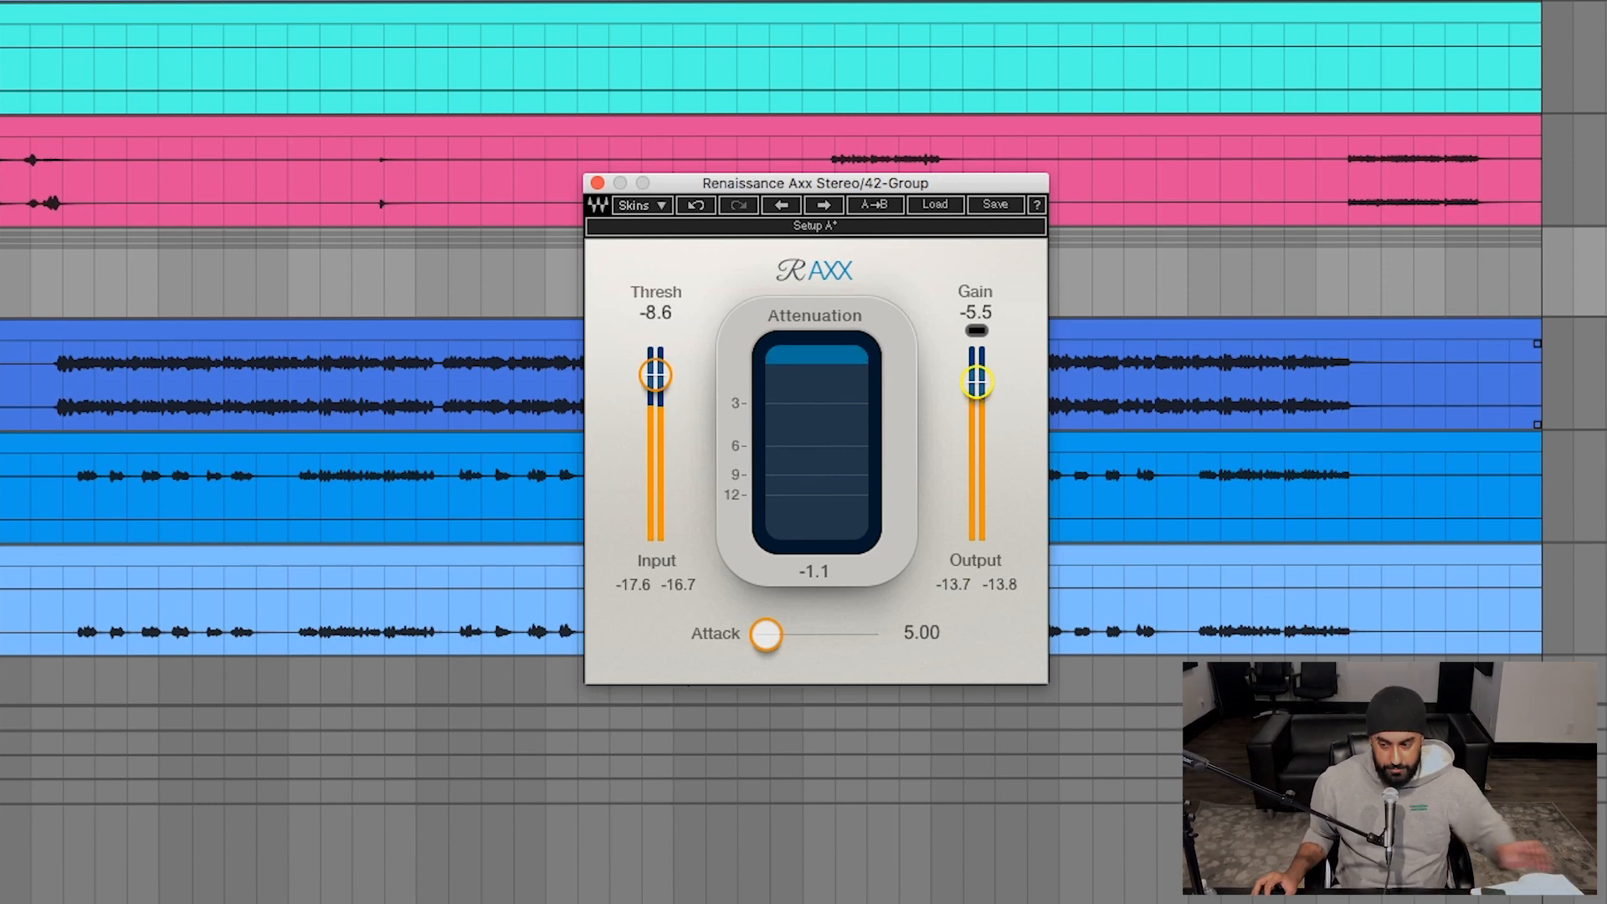
- Compare the mix with the Let'Em Play_Current reference by soloing the reference, and return to the vocal group
{"action": "scroll", "coordinate": [1297, 376], "scroll_direction": "up", "scroll_amount": 15}
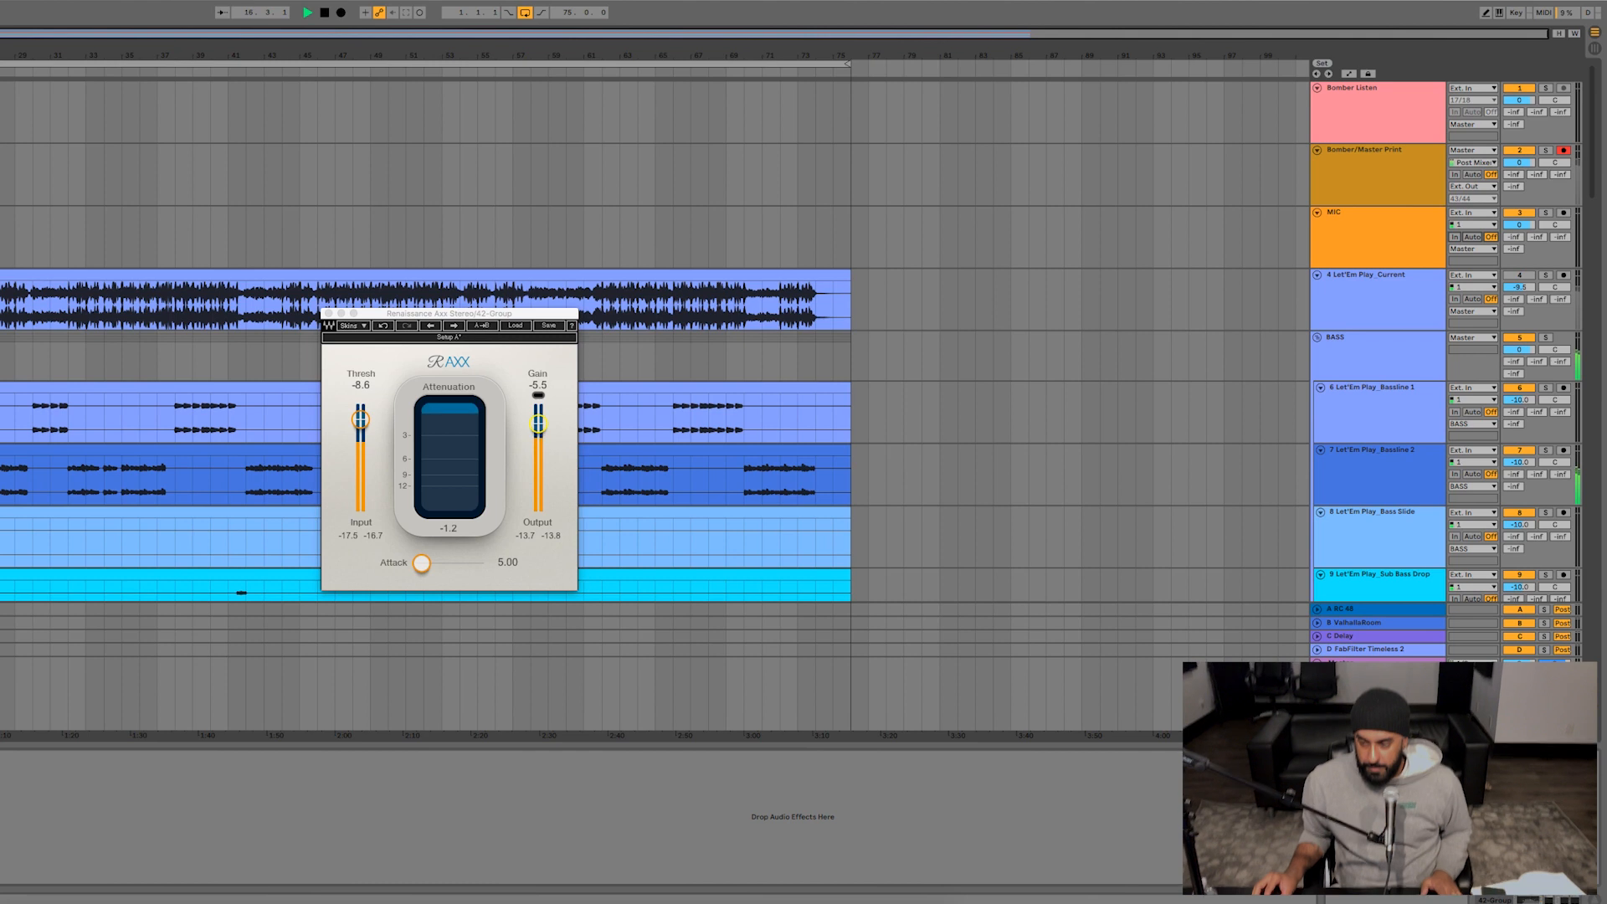
{"action": "key", "text": "s"}
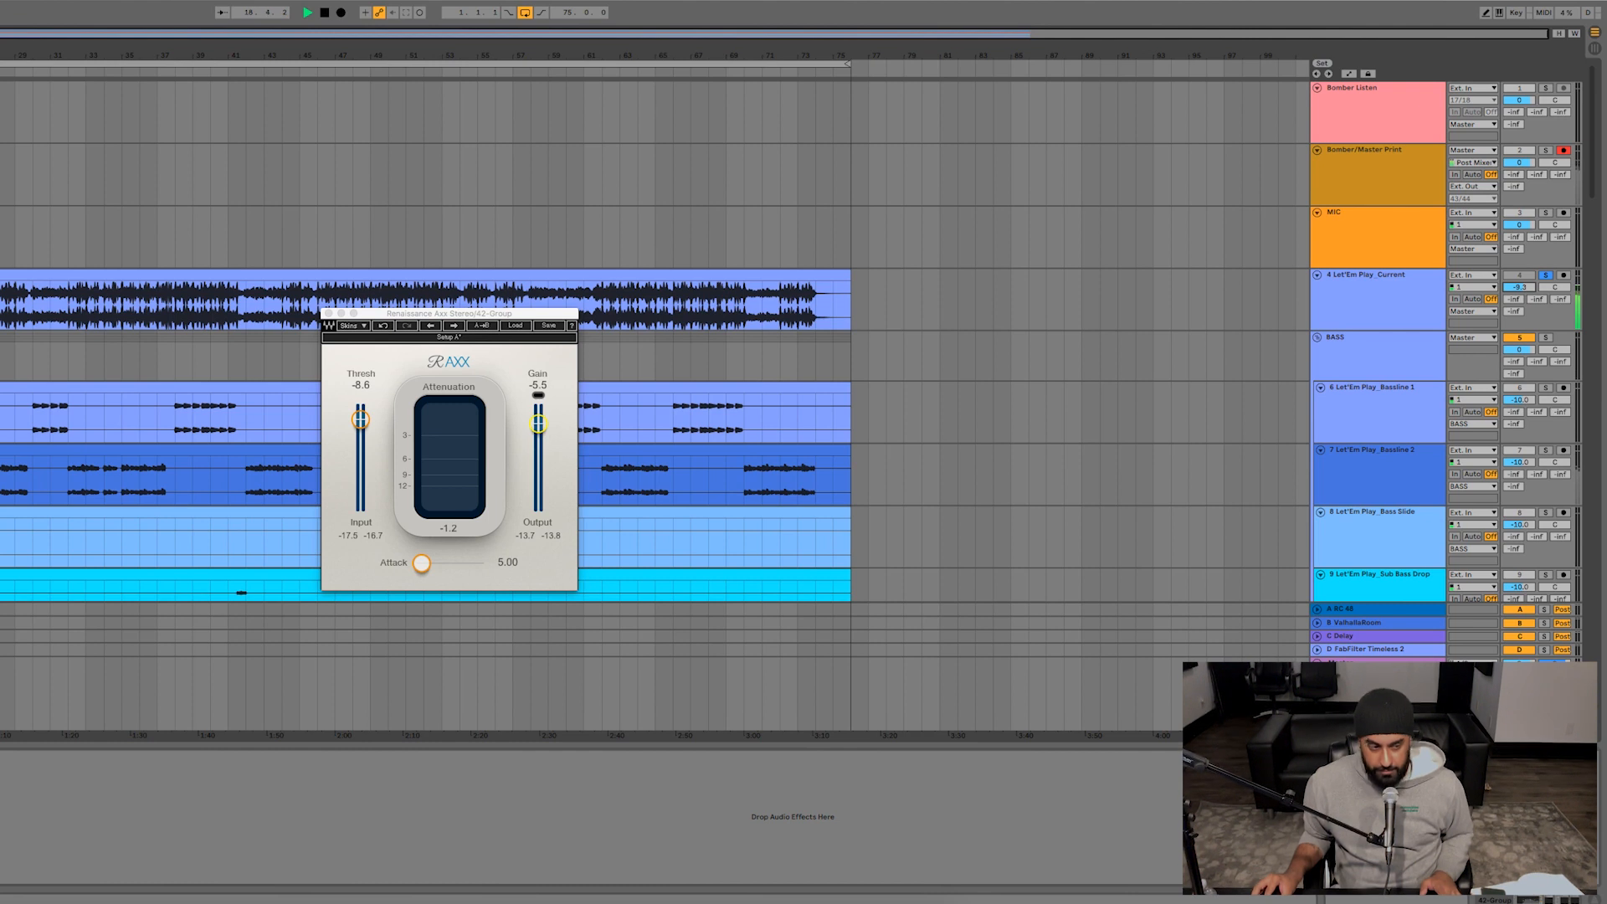
{"action": "scroll", "coordinate": [425, 341], "scroll_direction": "down", "scroll_amount": 15}
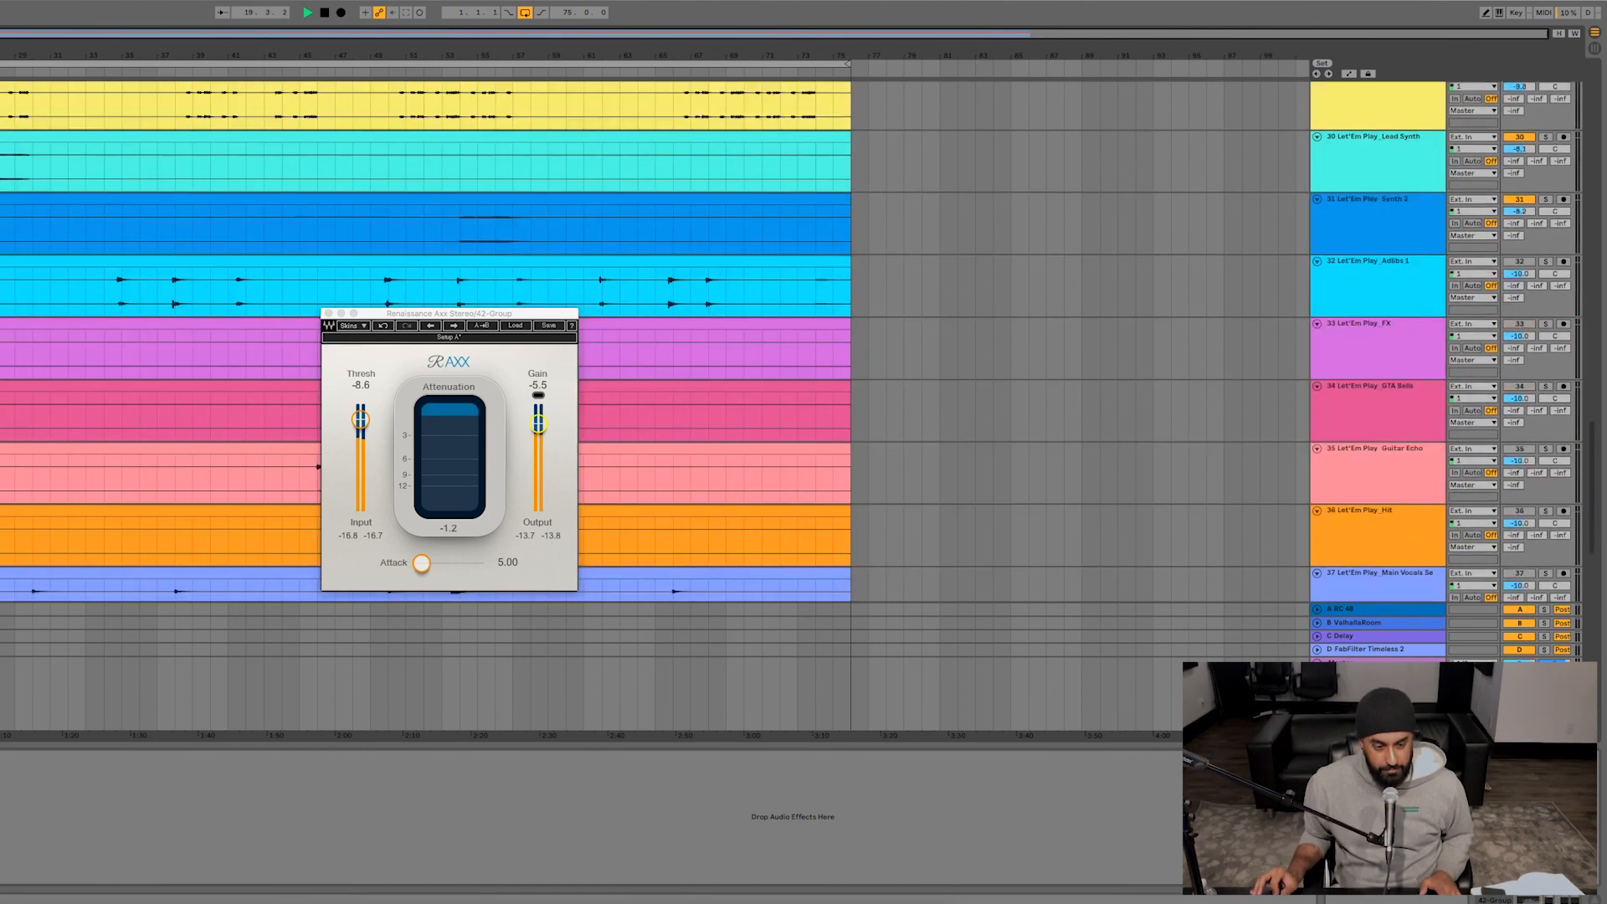
{"action": "scroll", "coordinate": [711, 342], "scroll_direction": "down", "scroll_amount": 8}
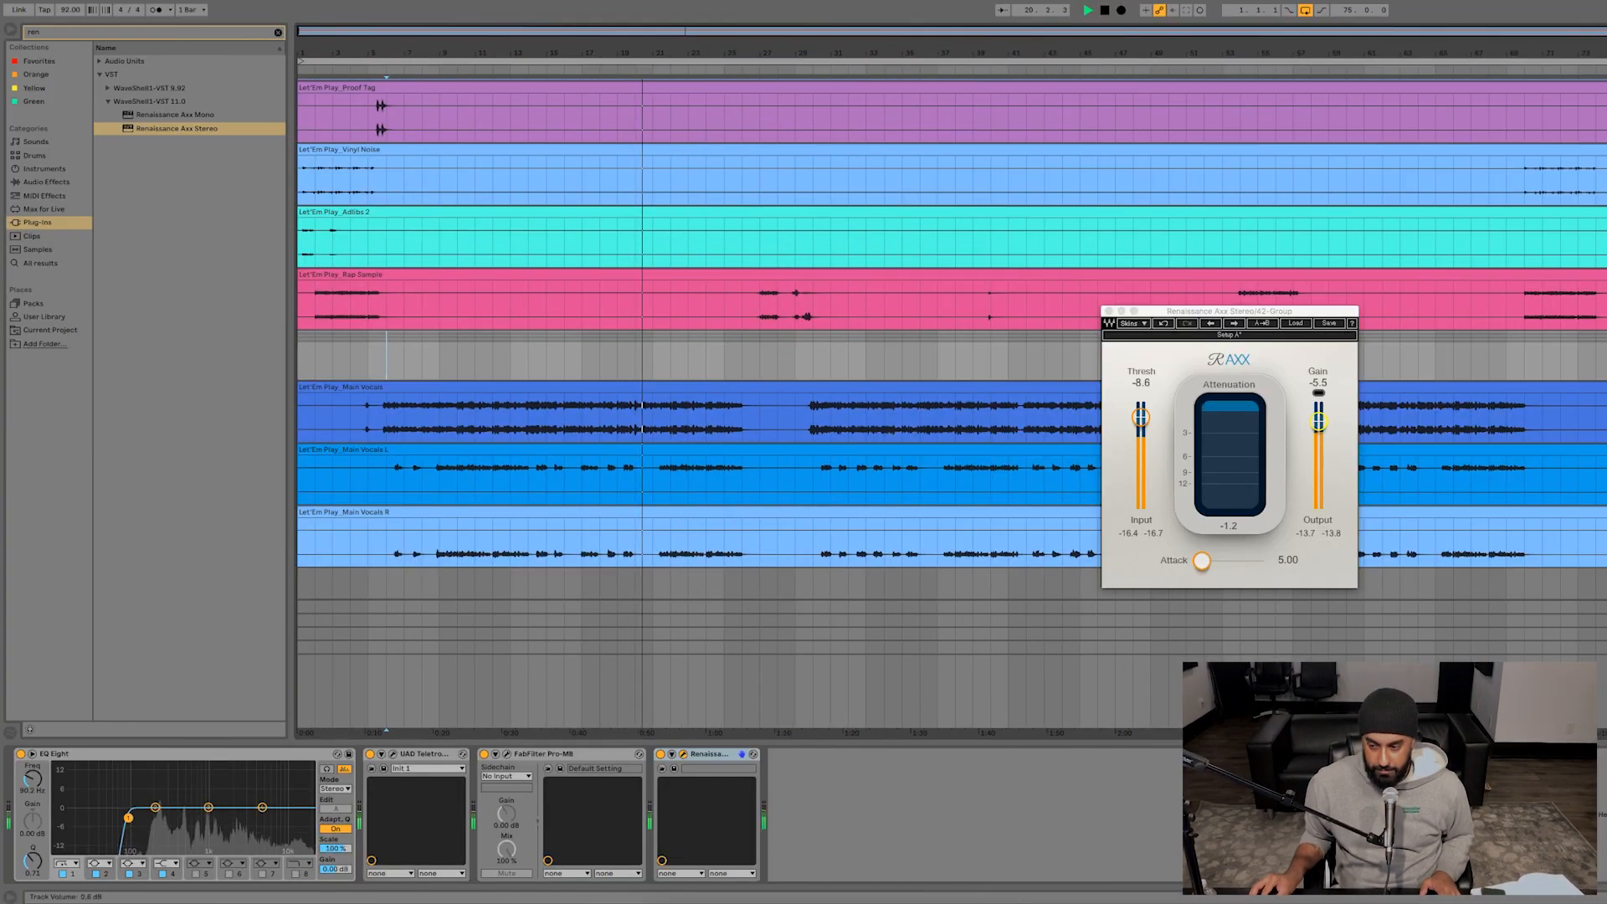
- Search for "rv", add RVox Stereo to the vocal group, set its compression to -0.4 and close its window
{"action": "key", "text": "super+f"}
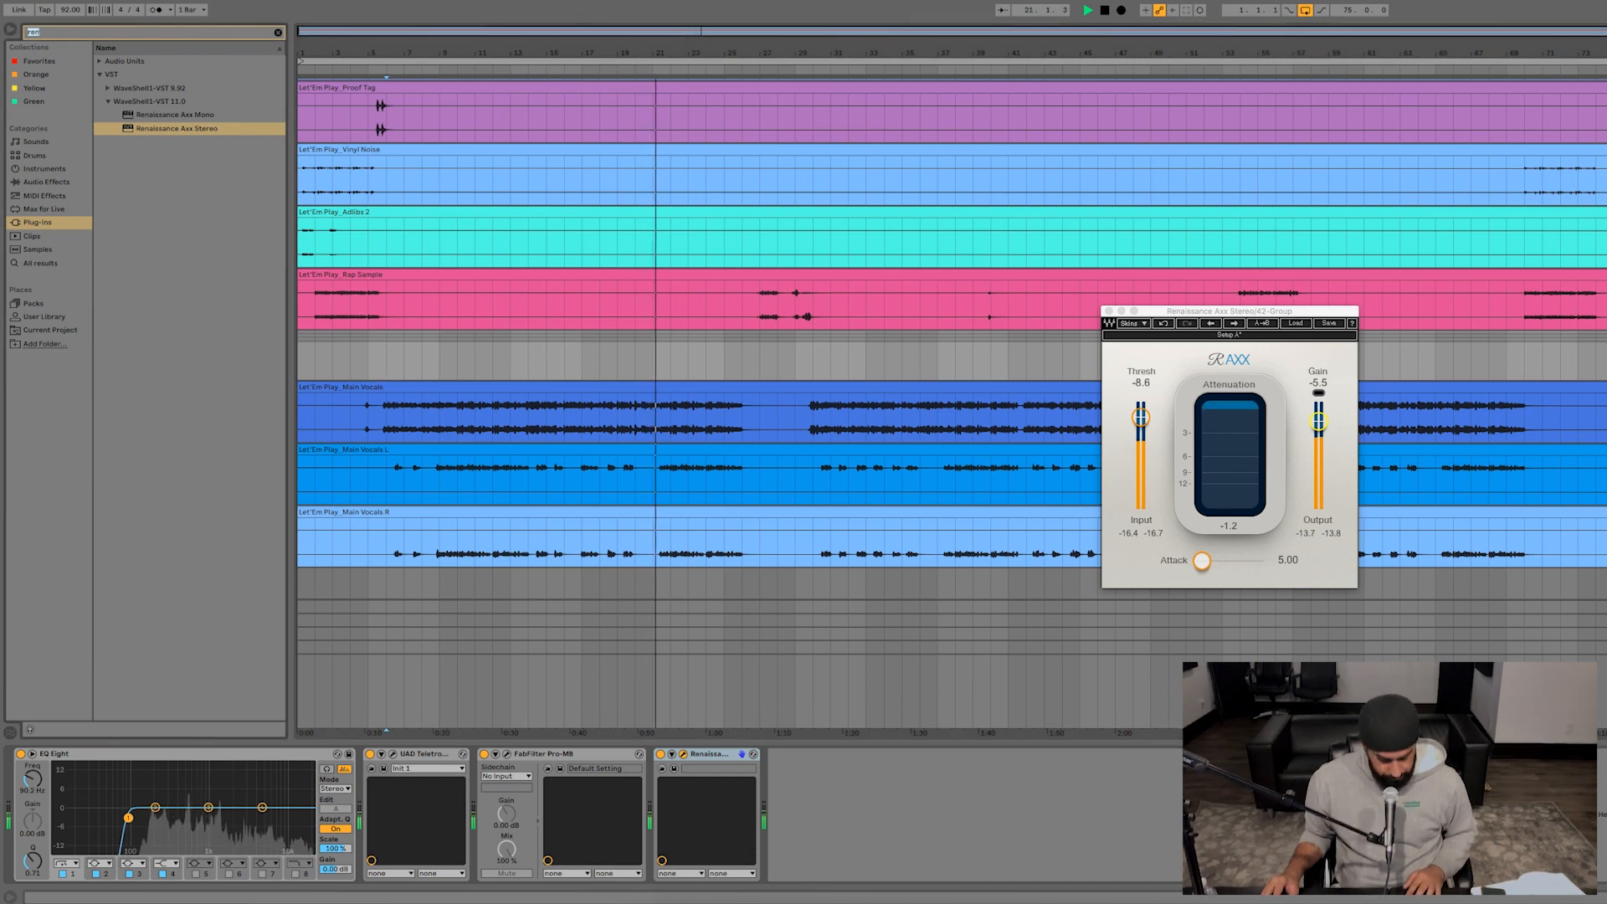
{"action": "type", "text": "rv"}
{"action": "key", "text": "Down"}
{"action": "key", "text": "Down"}
{"action": "key", "text": "Down"}
{"action": "key", "text": "Down"}
{"action": "key", "text": "Return"}
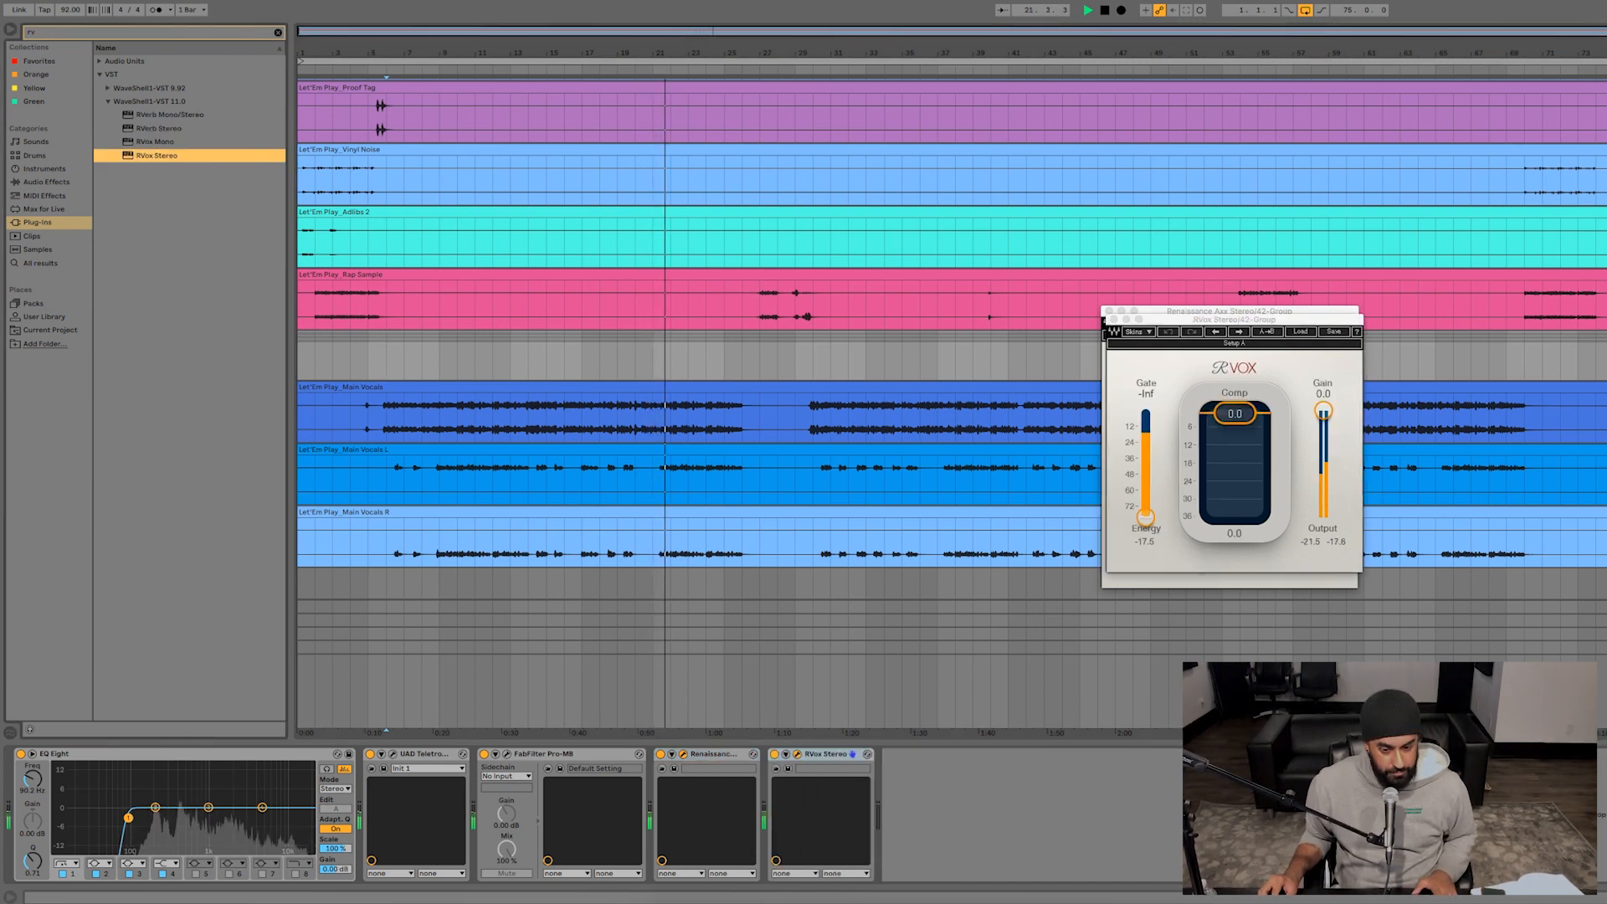
{"action": "left_click_drag", "start_coordinate": [1234, 414], "coordinate": [1235, 415]}
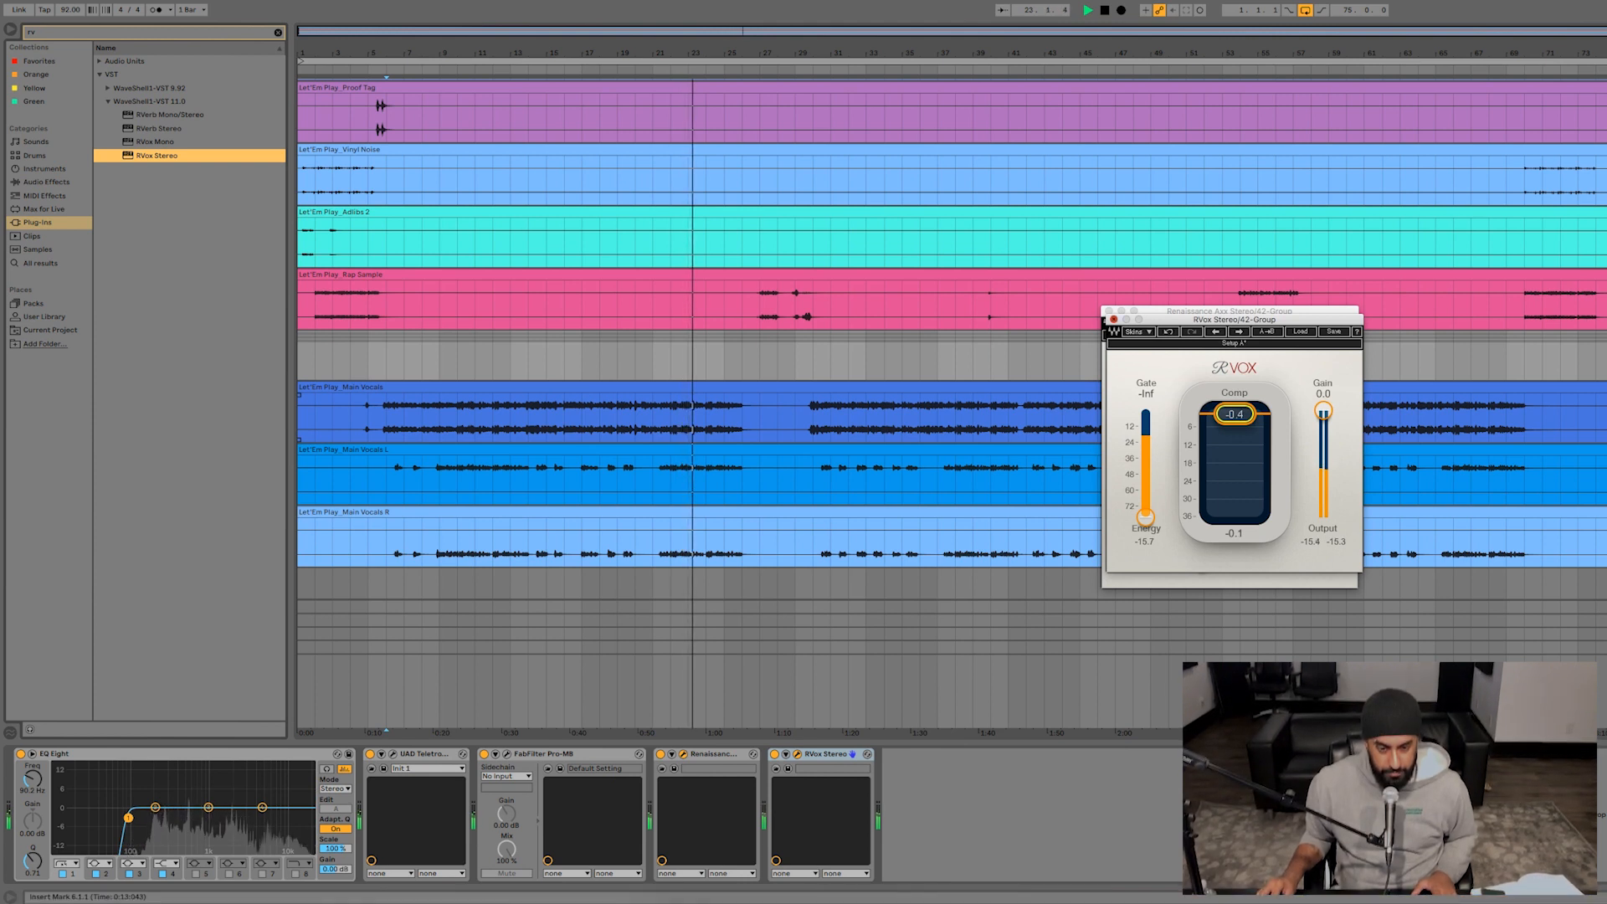
{"action": "left_click", "coordinate": [1114, 319]}
- Search for "fabf" and insert FabFilter Pro-Q 2 into the vocal group's effect chain
{"action": "key", "text": "ctrl+f"}
{"action": "type", "text": "fabf"}
{"action": "left_click_drag", "start_coordinate": [157, 304], "coordinate": [362, 810]}
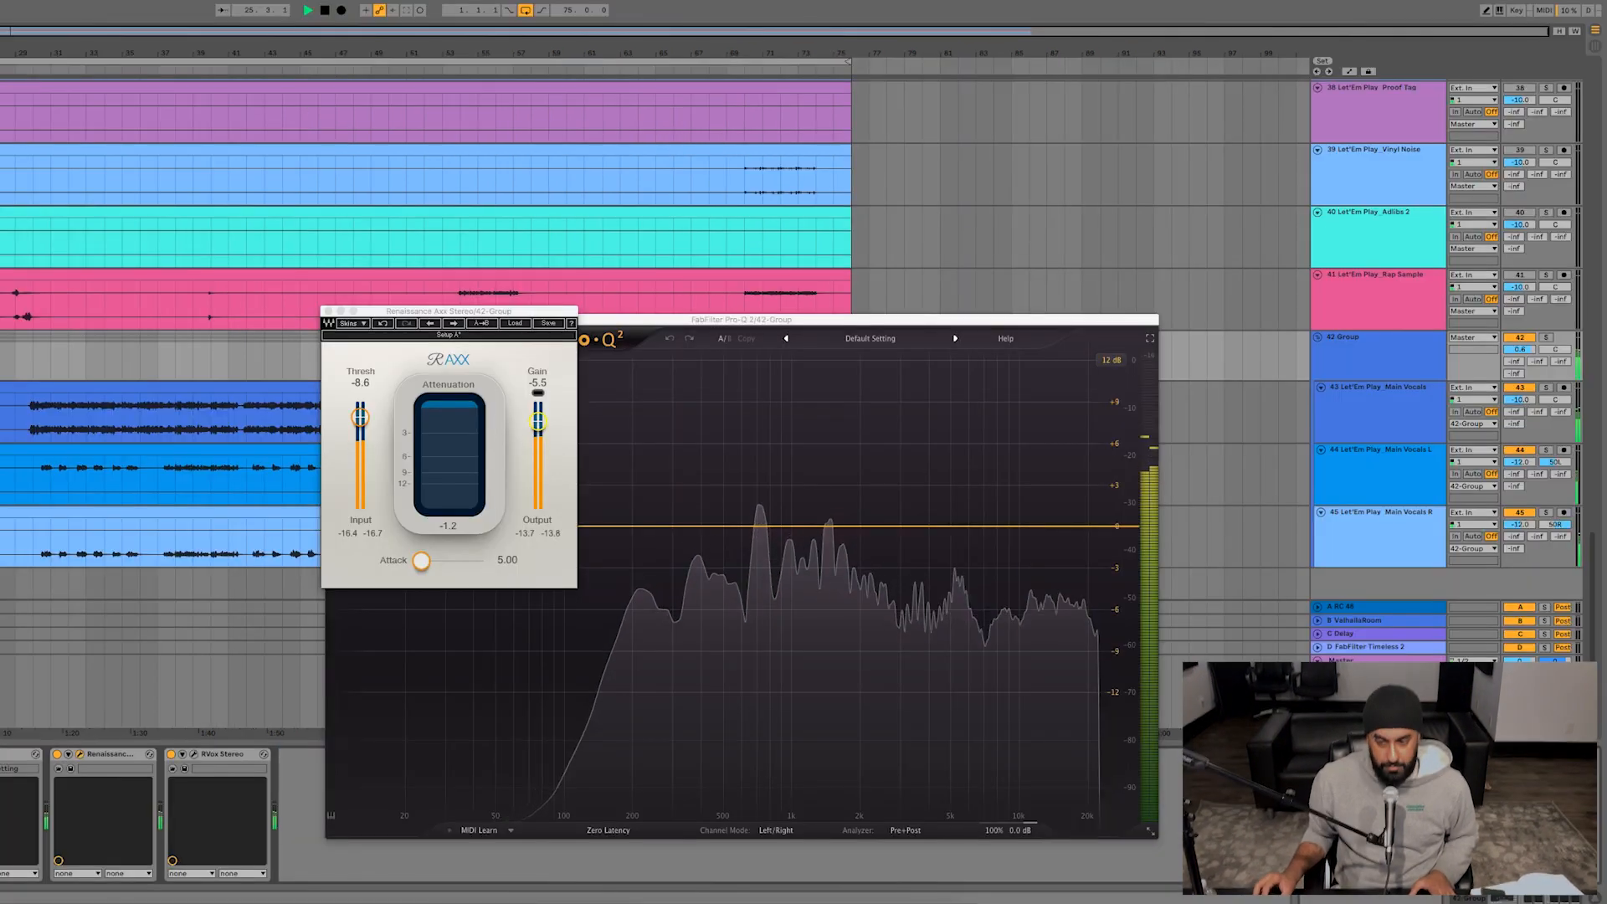
- Move the Renaissance Axx window clear of the vocal group's mixer controls, solo the 42 Group and play it
{"action": "scroll", "coordinate": [653, 335], "scroll_direction": "up", "scroll_amount": 20}
{"action": "key", "text": "space"}
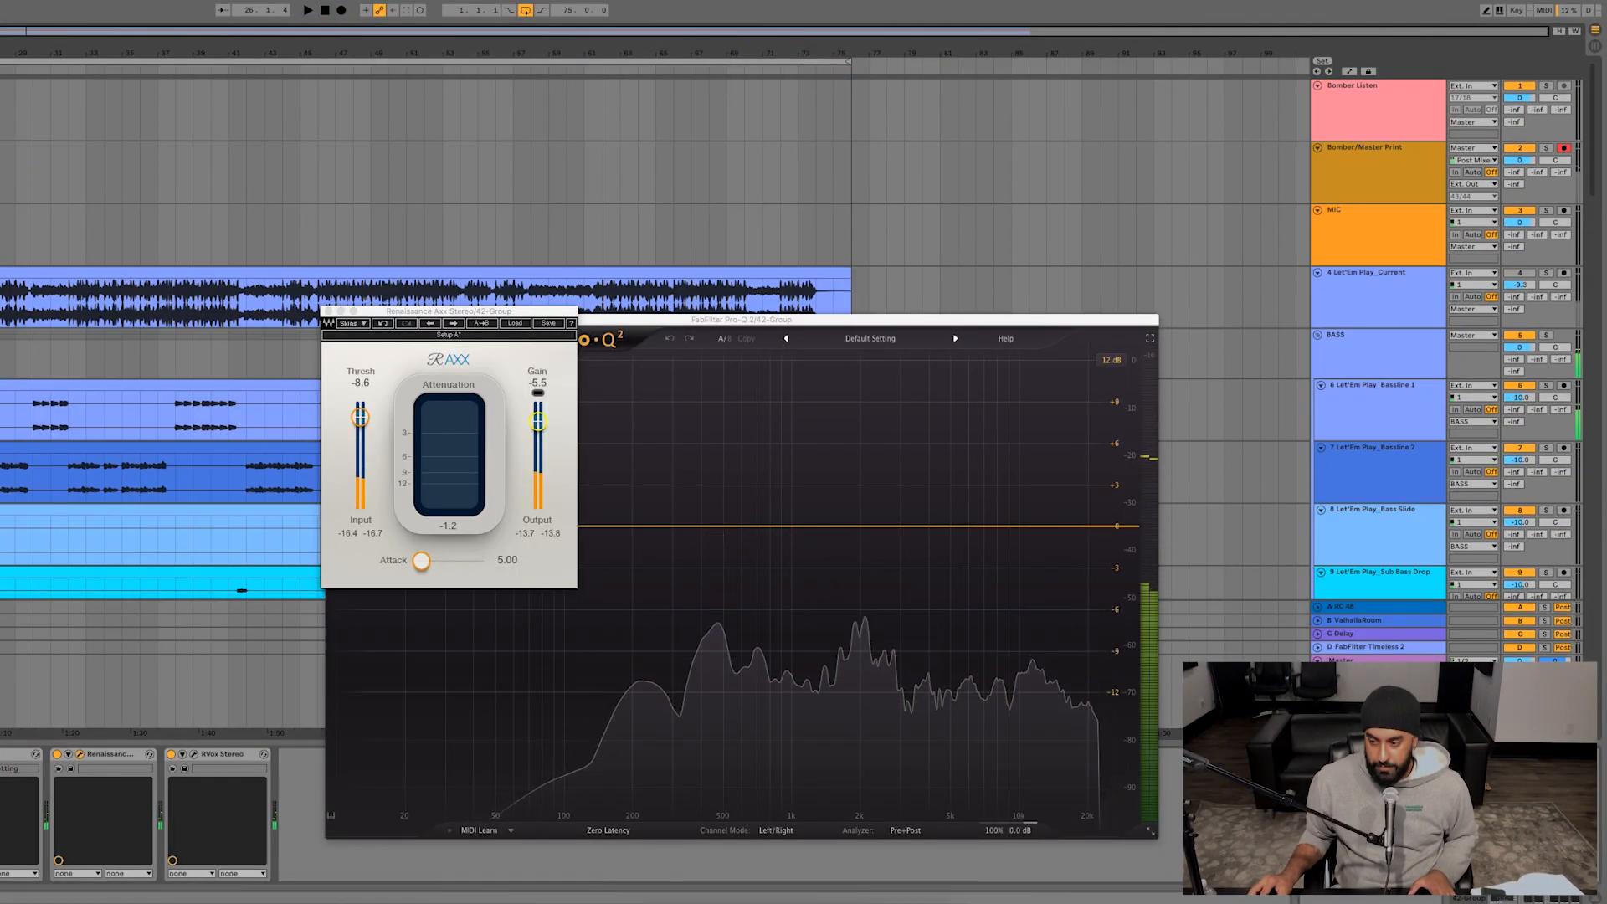
{"action": "scroll", "coordinate": [401, 293], "scroll_direction": "down", "scroll_amount": 20}
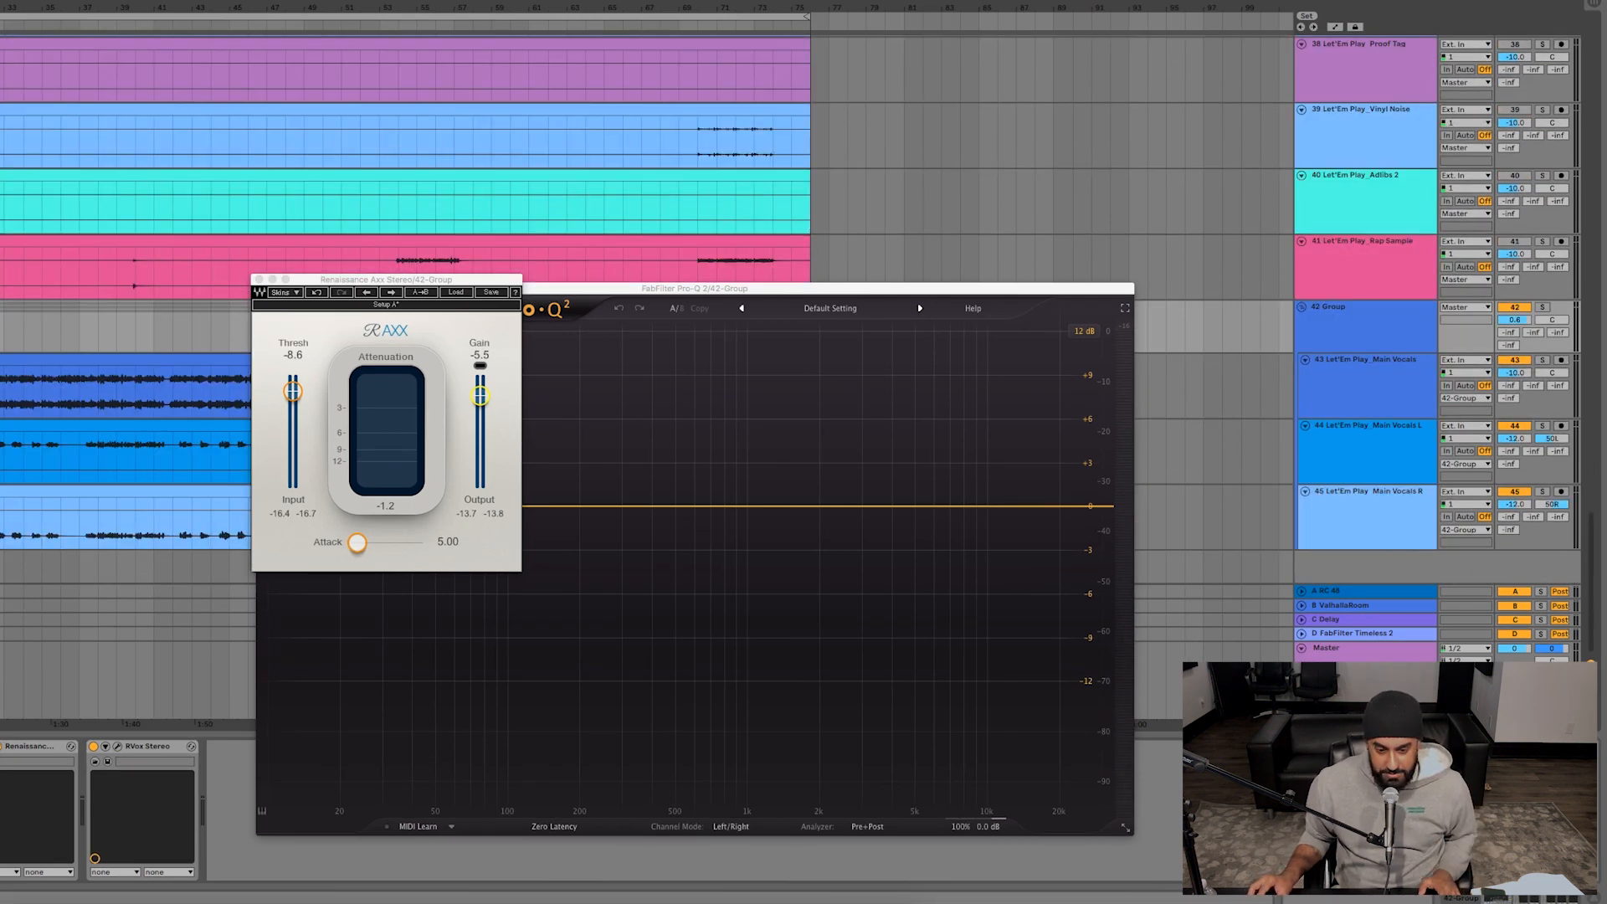
{"action": "left_click_drag", "start_coordinate": [386, 280], "coordinate": [1406, 142]}
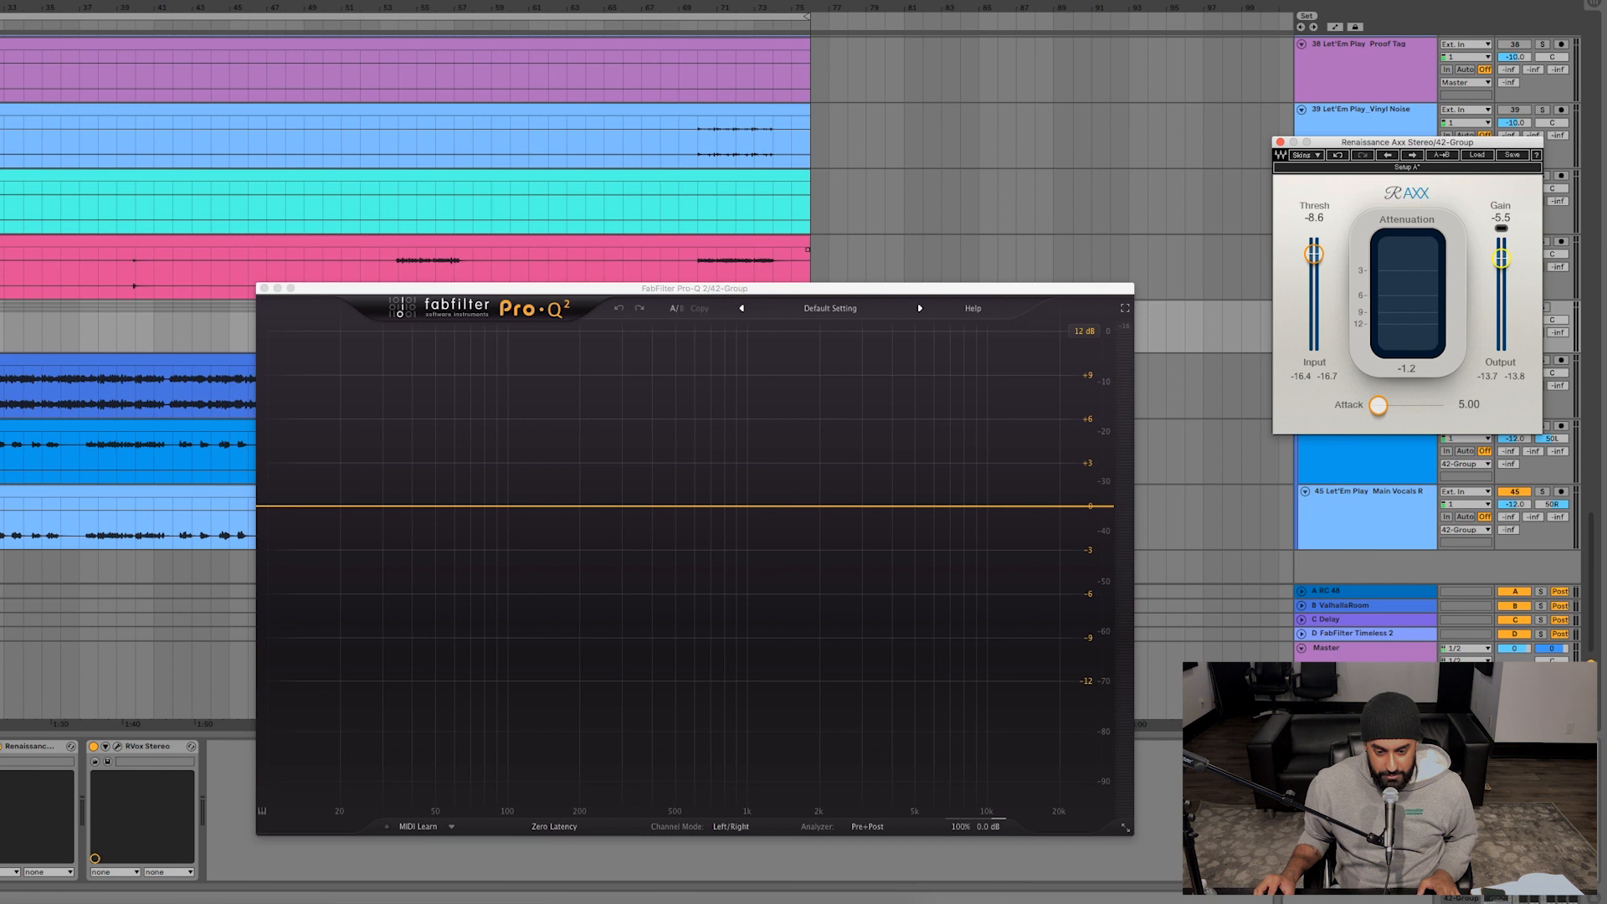
{"action": "left_click", "coordinate": [264, 288]}
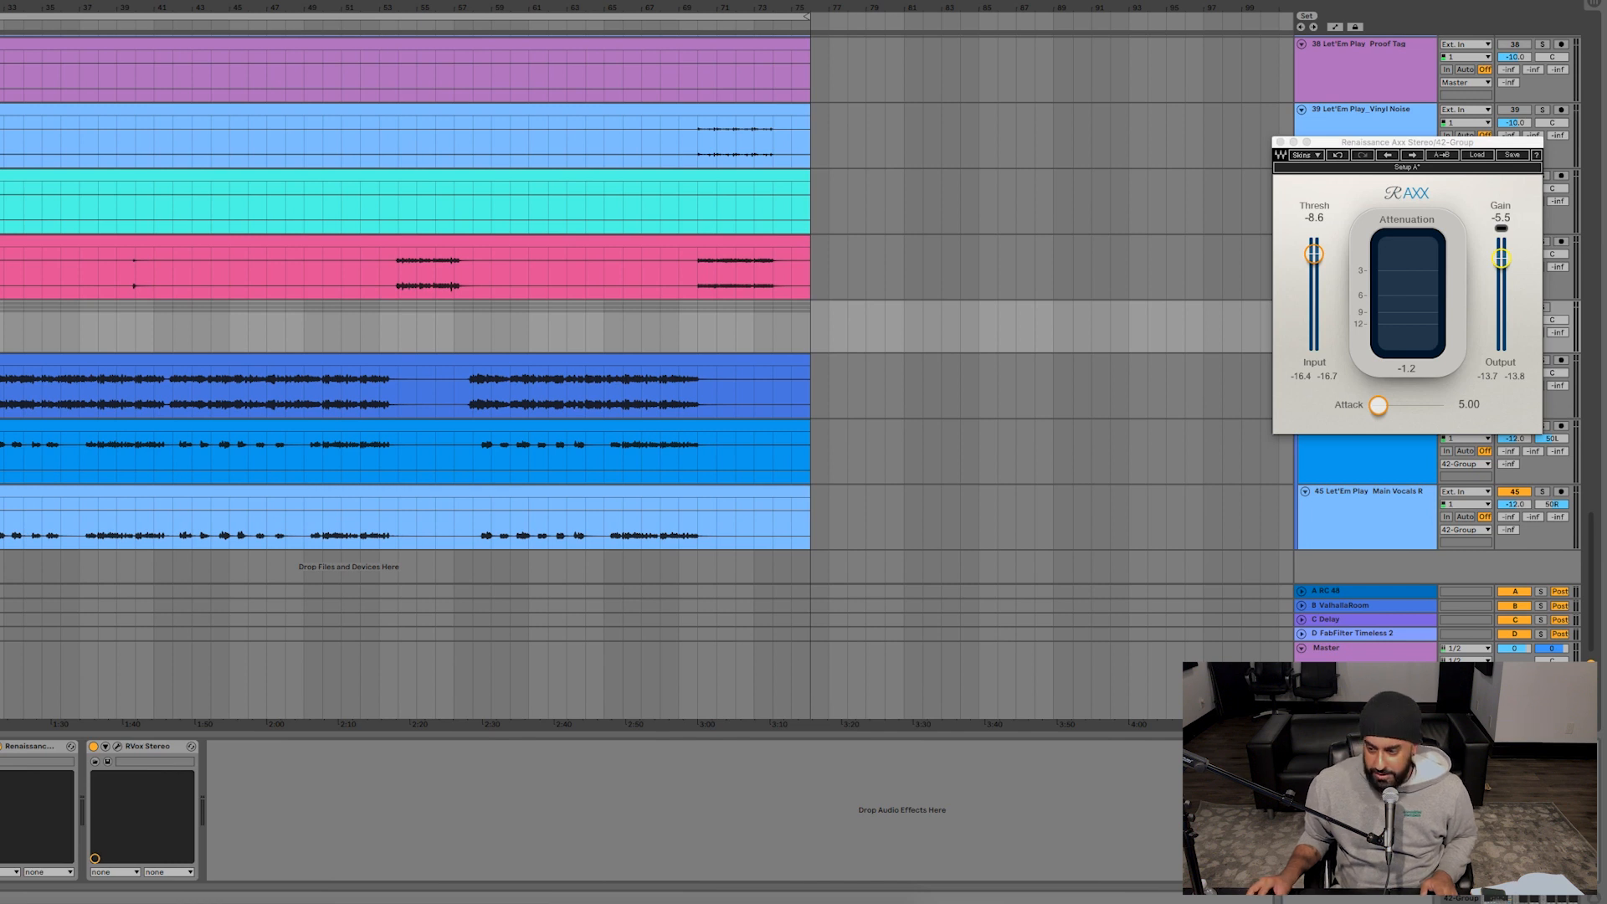
{"action": "left_click_drag", "start_coordinate": [1406, 142], "coordinate": [988, 55]}
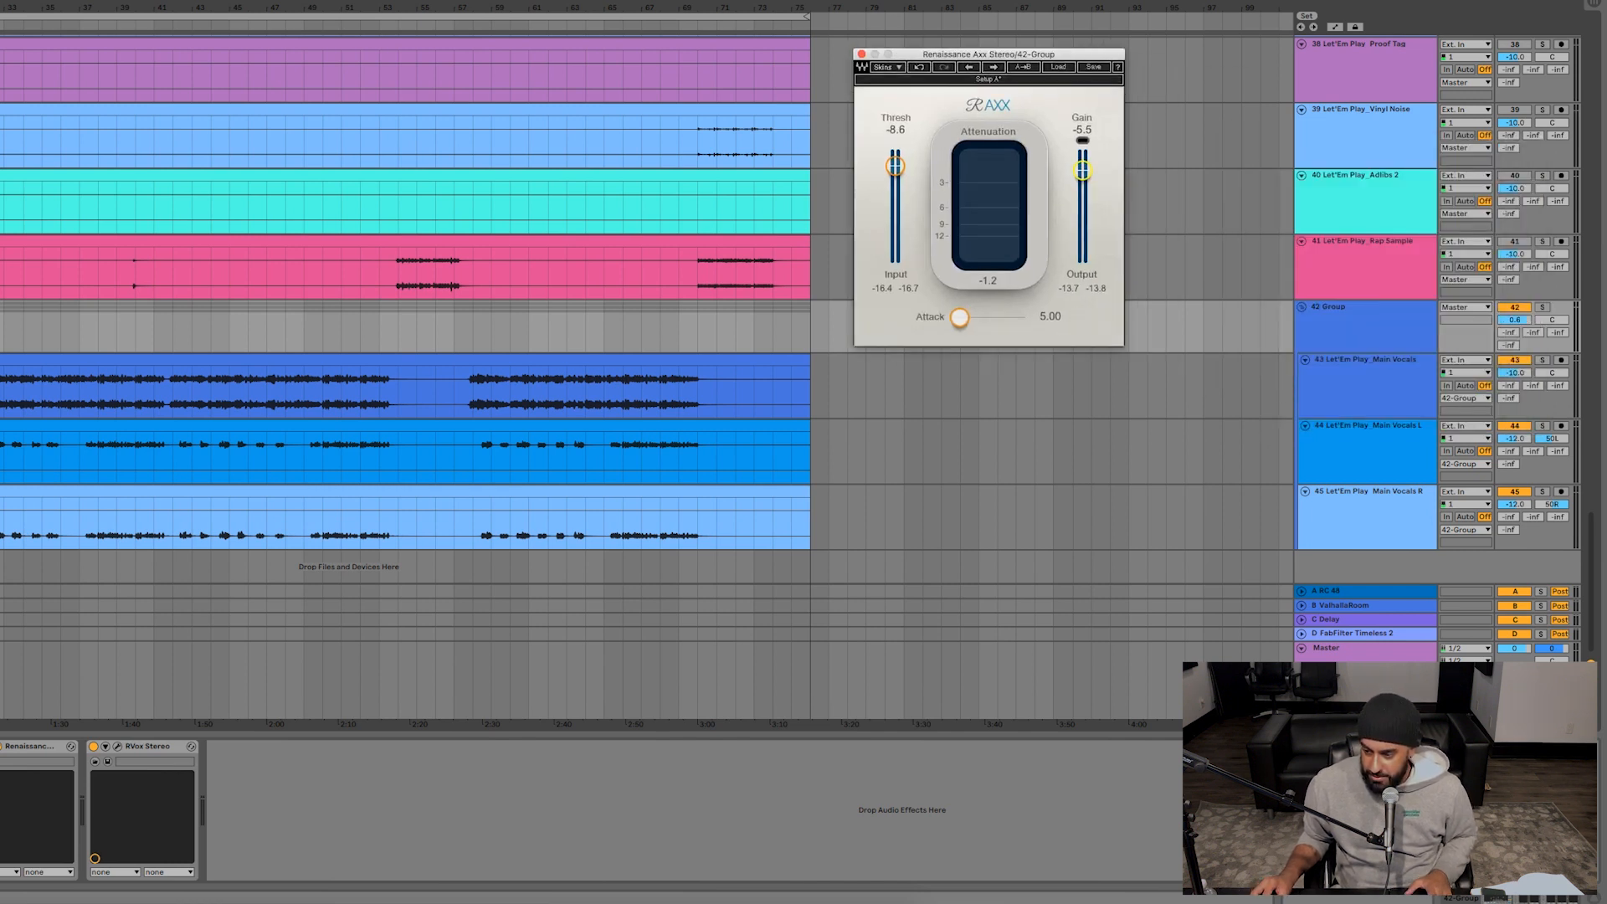
{"action": "left_click", "coordinate": [1542, 307]}
{"action": "key", "text": "space"}
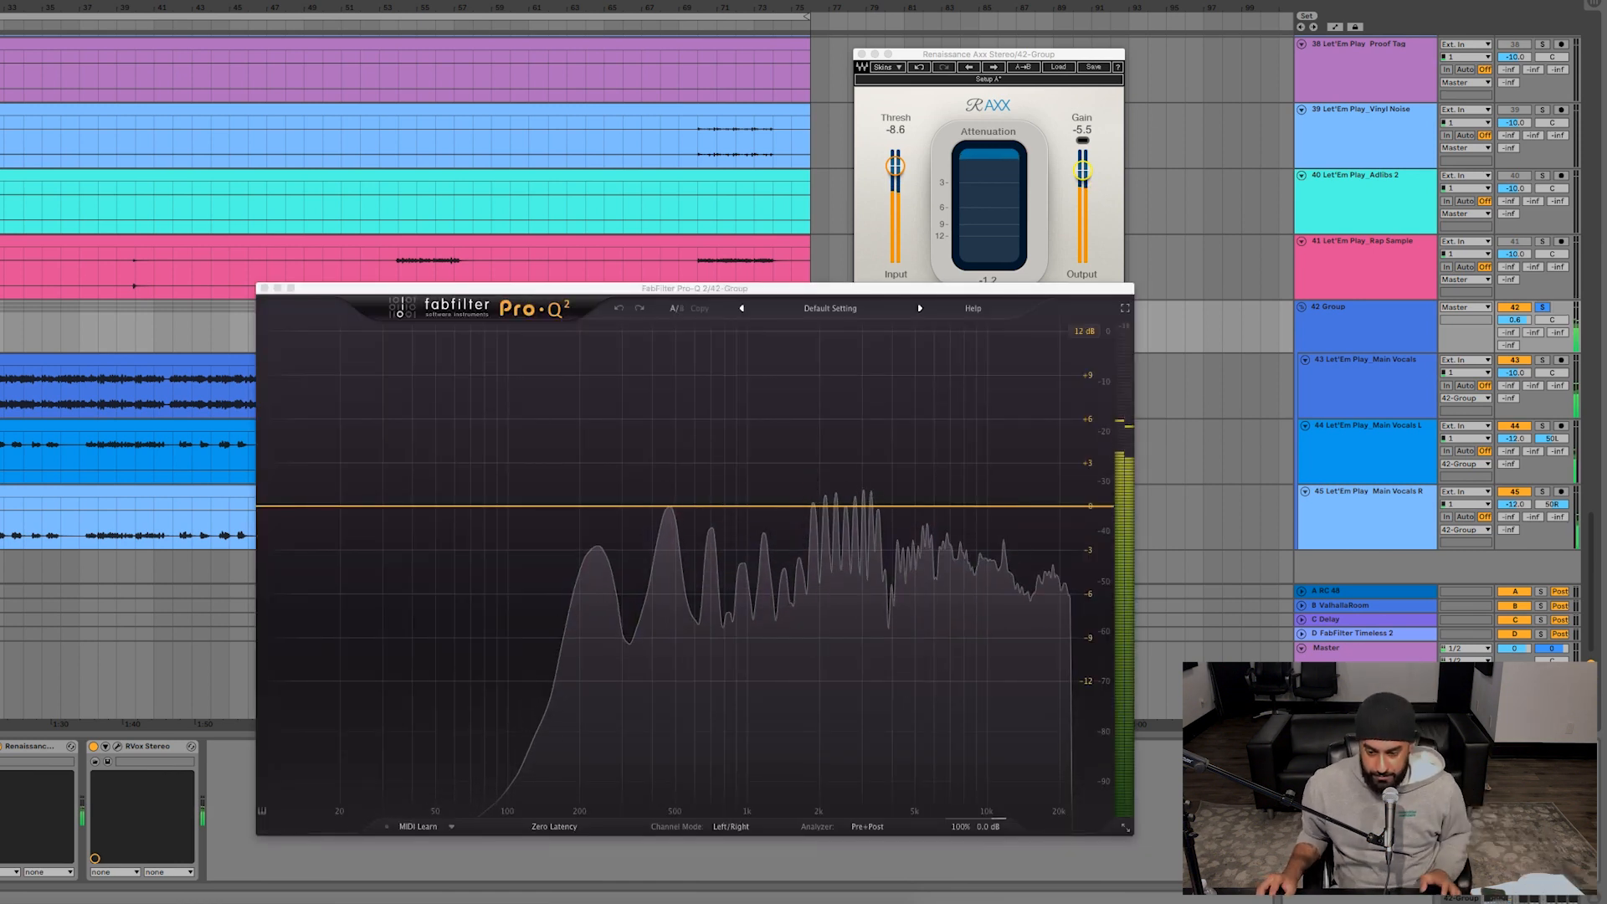
- Visit the MIC track, reselect the 42 Group and set its Renaissance Axx threshold to -7.1
{"action": "scroll", "coordinate": [401, 168], "scroll_direction": "up", "scroll_amount": 10}
{"action": "scroll", "coordinate": [402, 167], "scroll_direction": "up", "scroll_amount": 10}
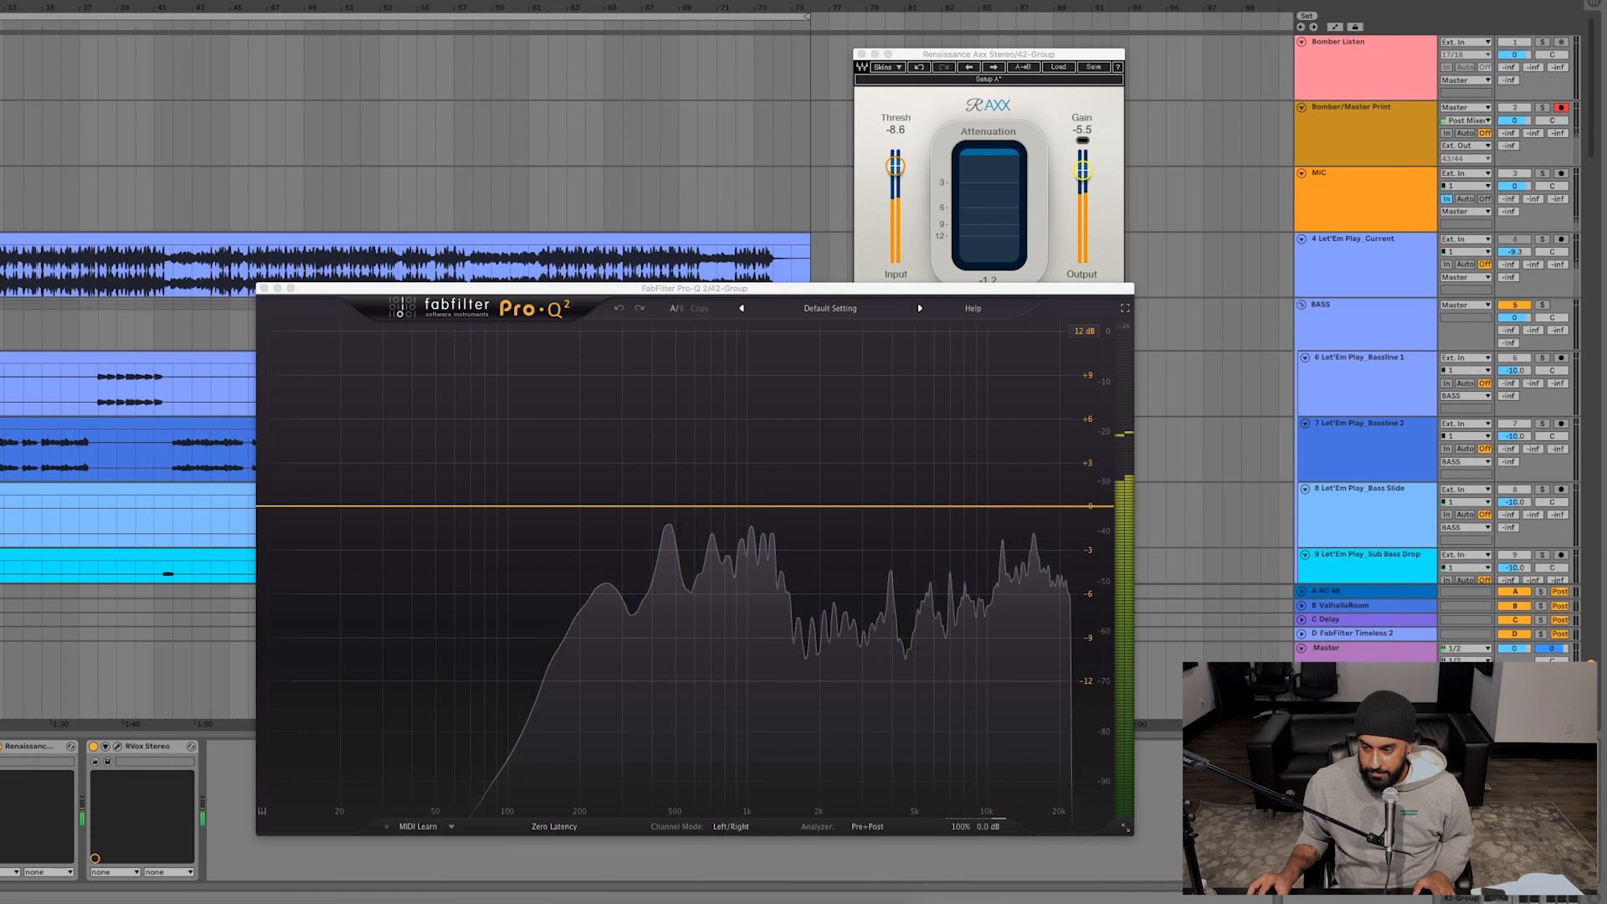
{"action": "left_click", "coordinate": [1365, 199]}
{"action": "scroll", "coordinate": [1366, 199], "scroll_direction": "down", "scroll_amount": 20}
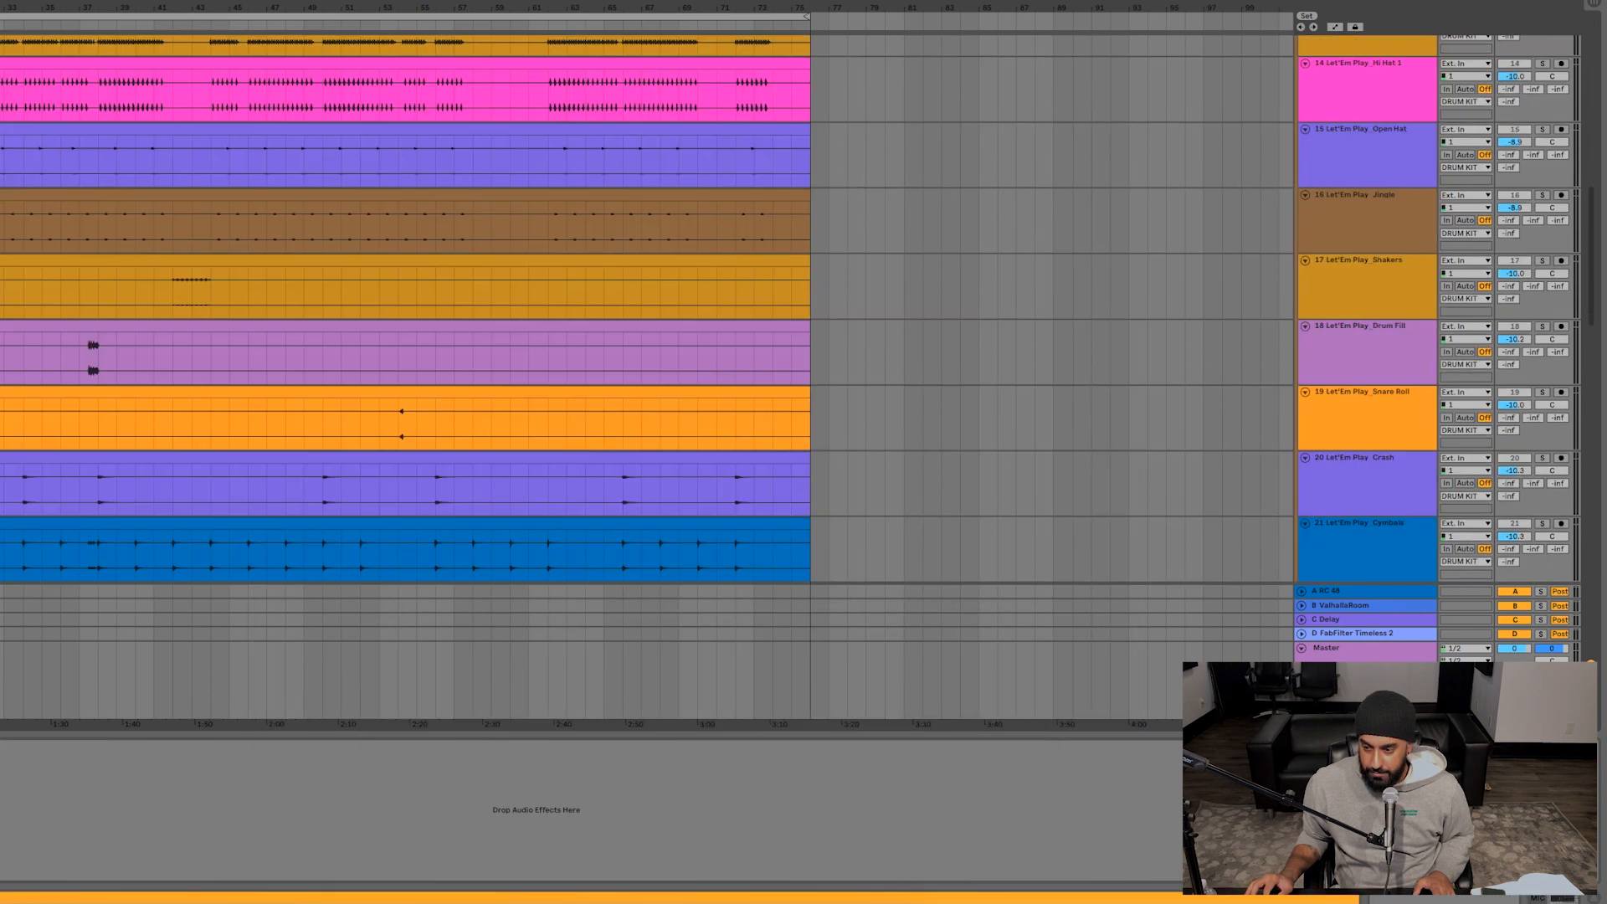
{"action": "left_click", "coordinate": [1365, 323]}
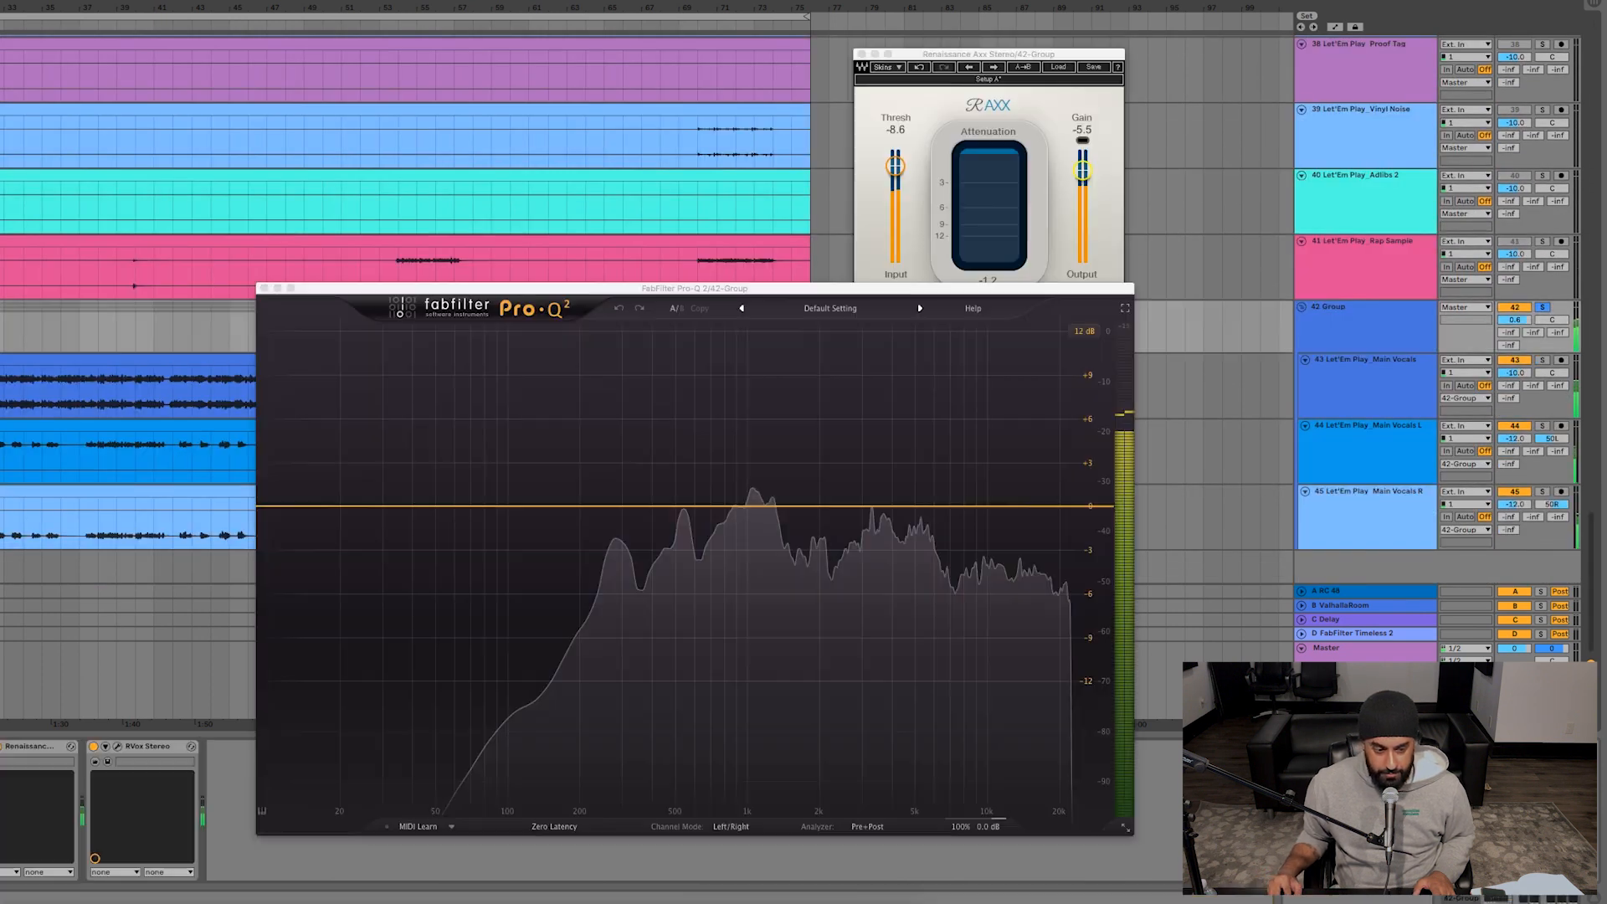
{"action": "left_click", "coordinate": [894, 165]}
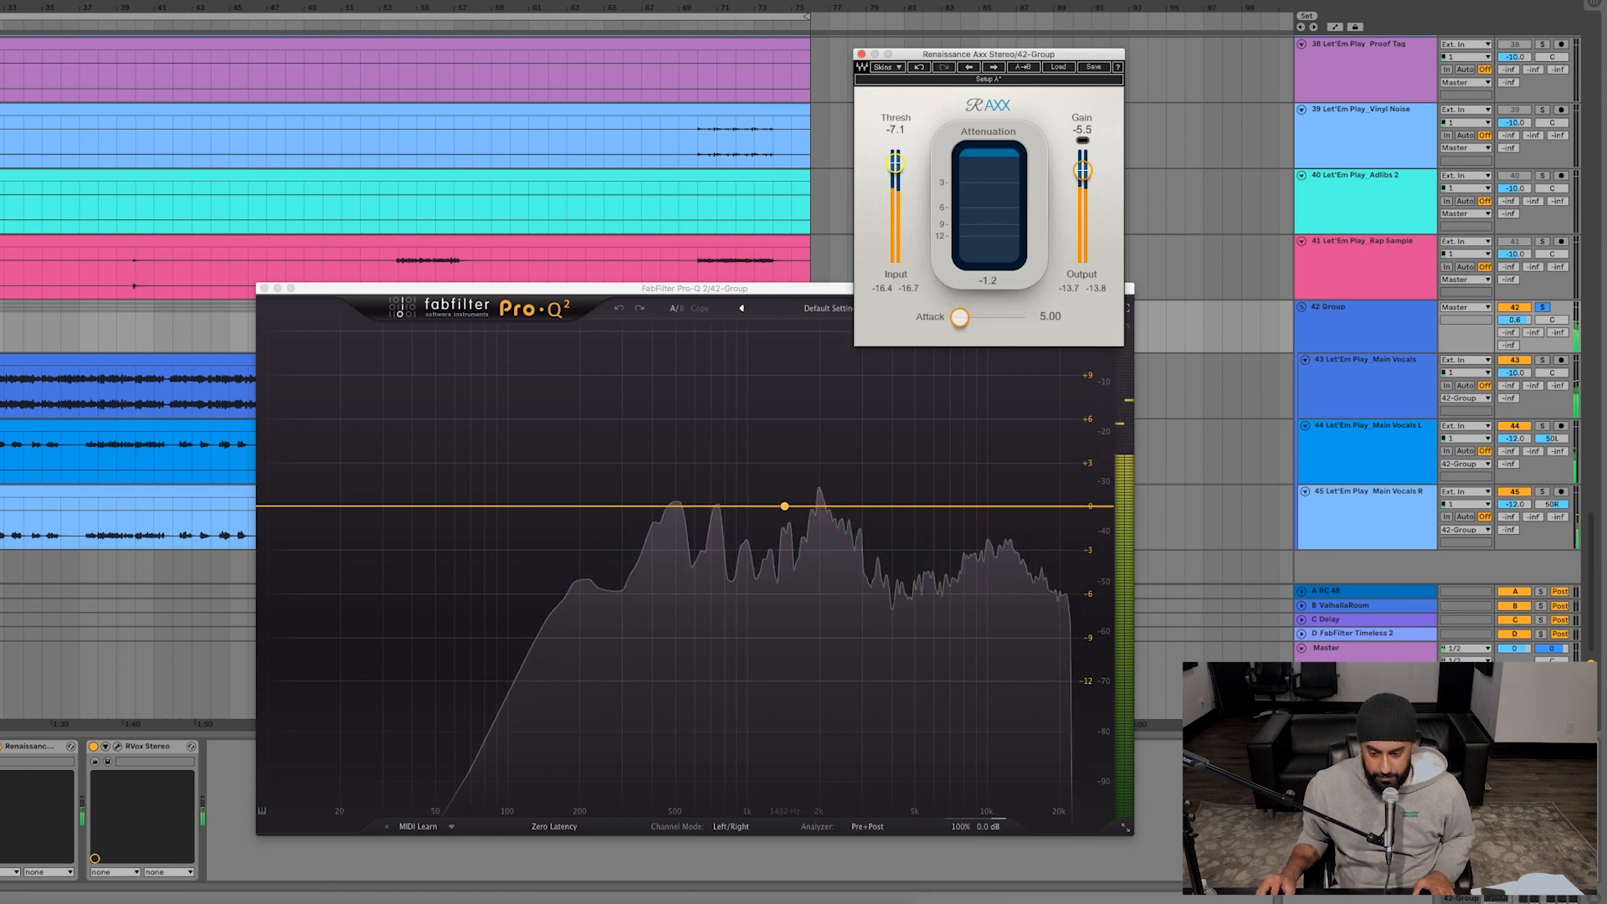
- Add two gentle bell boosts in Pro-Q 2, one at about 2 kHz and one of +0.28 dB at 2693.1 Hz
{"action": "left_click", "coordinate": [784, 503]}
{"action": "left_click_drag", "start_coordinate": [808, 465], "coordinate": [873, 465]}
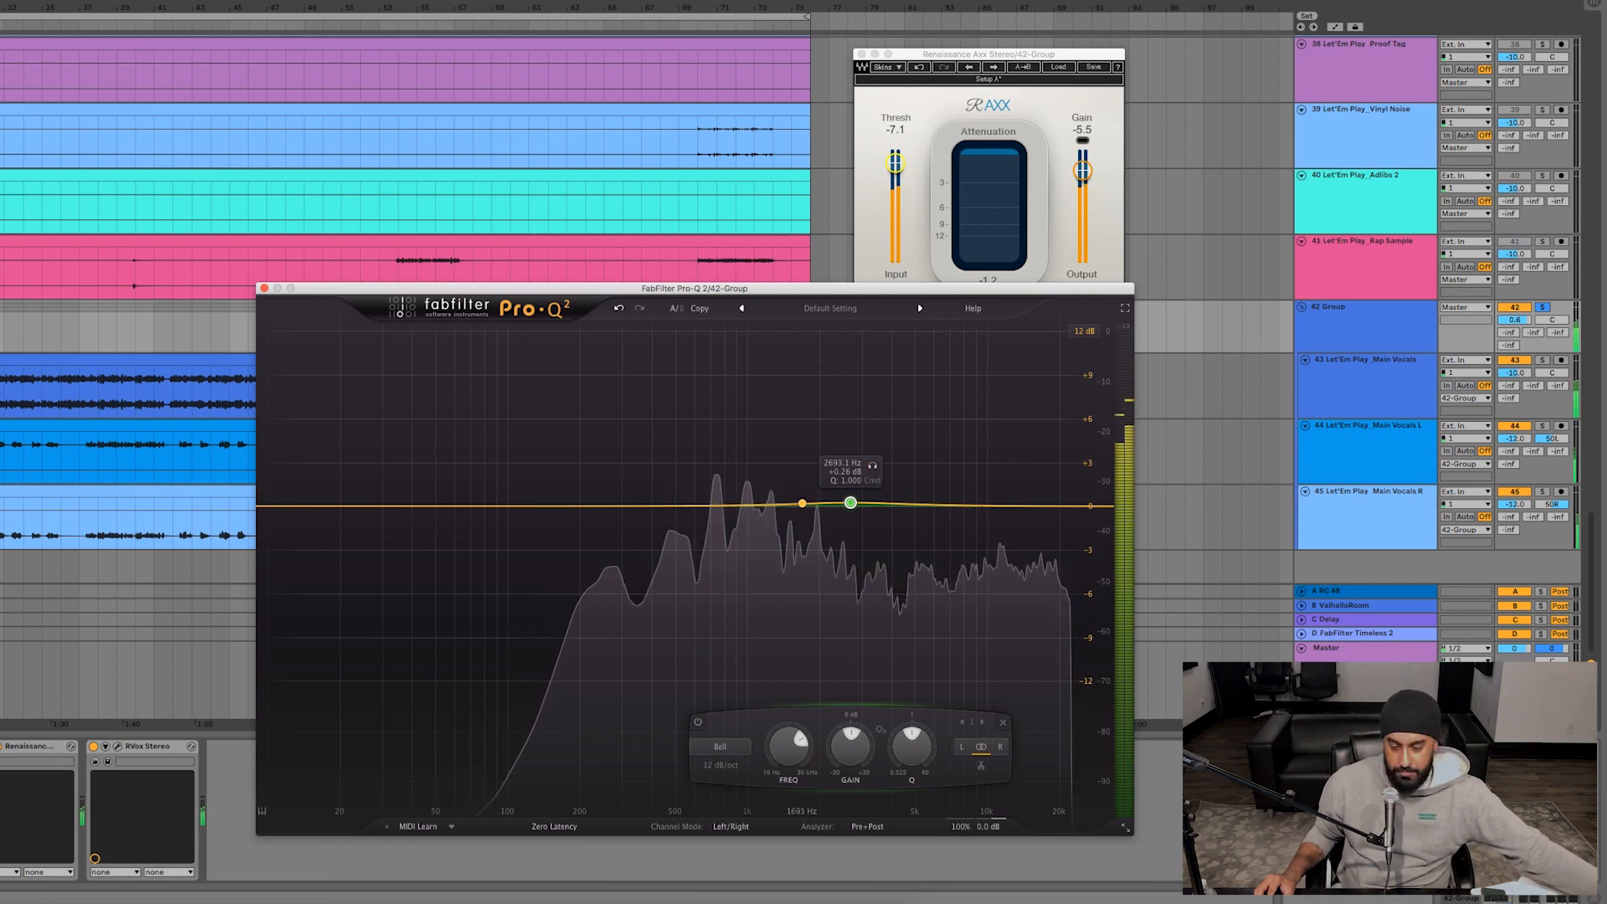
{"action": "left_click_drag", "start_coordinate": [813, 503], "coordinate": [818, 499]}
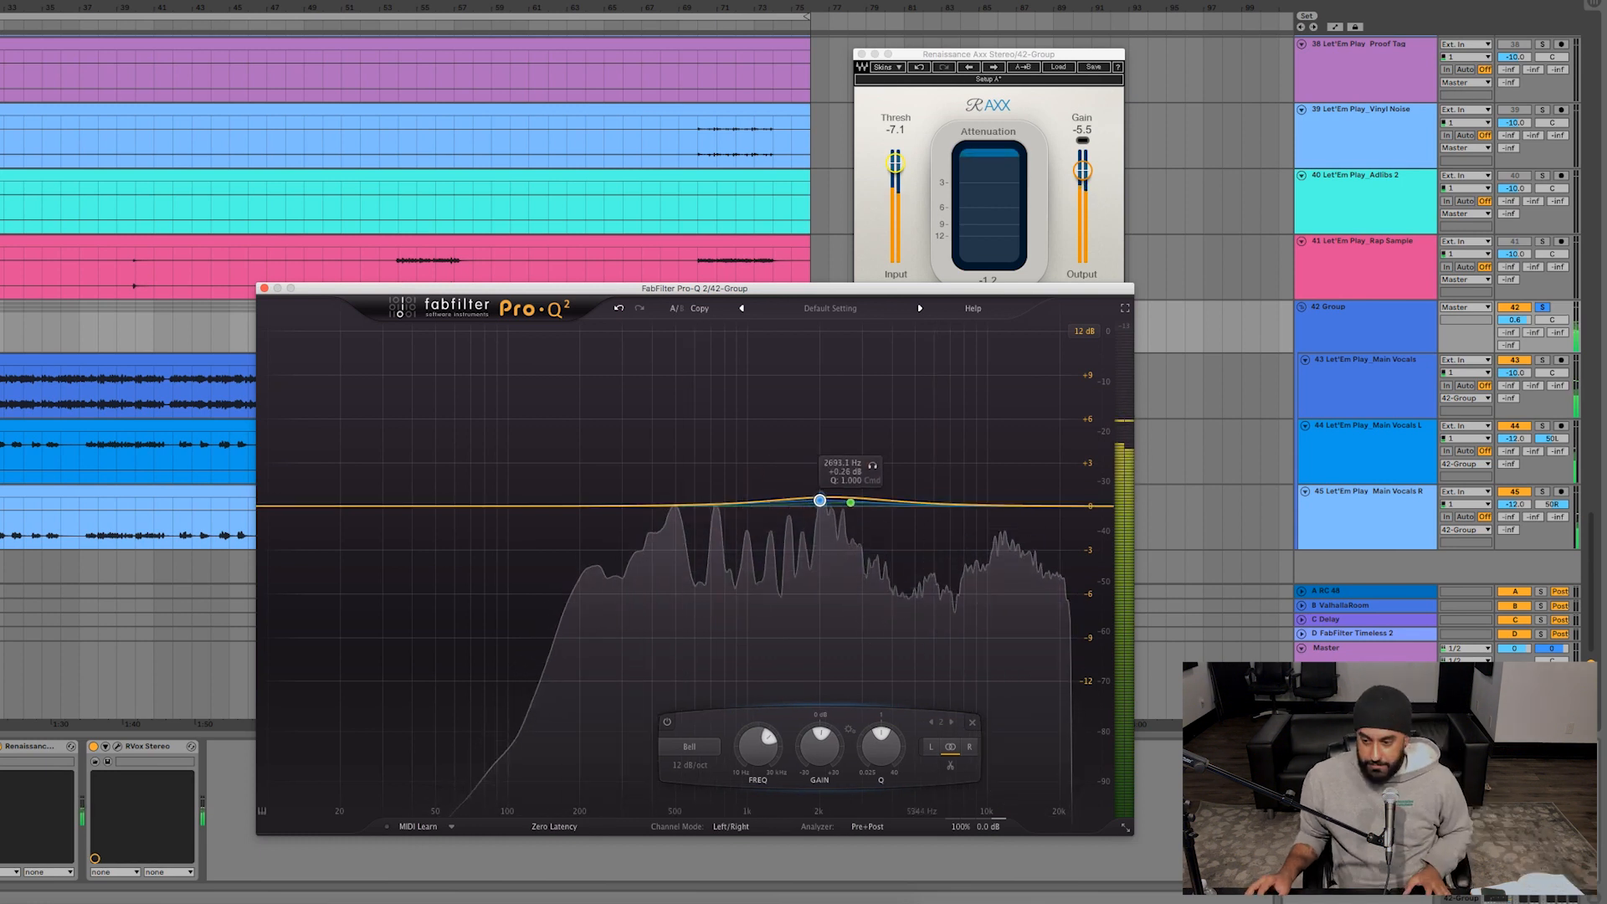
- Stop playback, check the session's other tracks and insert the UAD Manley VOXBOX into the vocal group's effect chain
{"action": "key", "text": "space"}
{"action": "scroll", "coordinate": [1213, 352], "scroll_direction": "up", "scroll_amount": 15}
{"action": "scroll", "coordinate": [1213, 352], "scroll_direction": "up", "scroll_amount": 10}
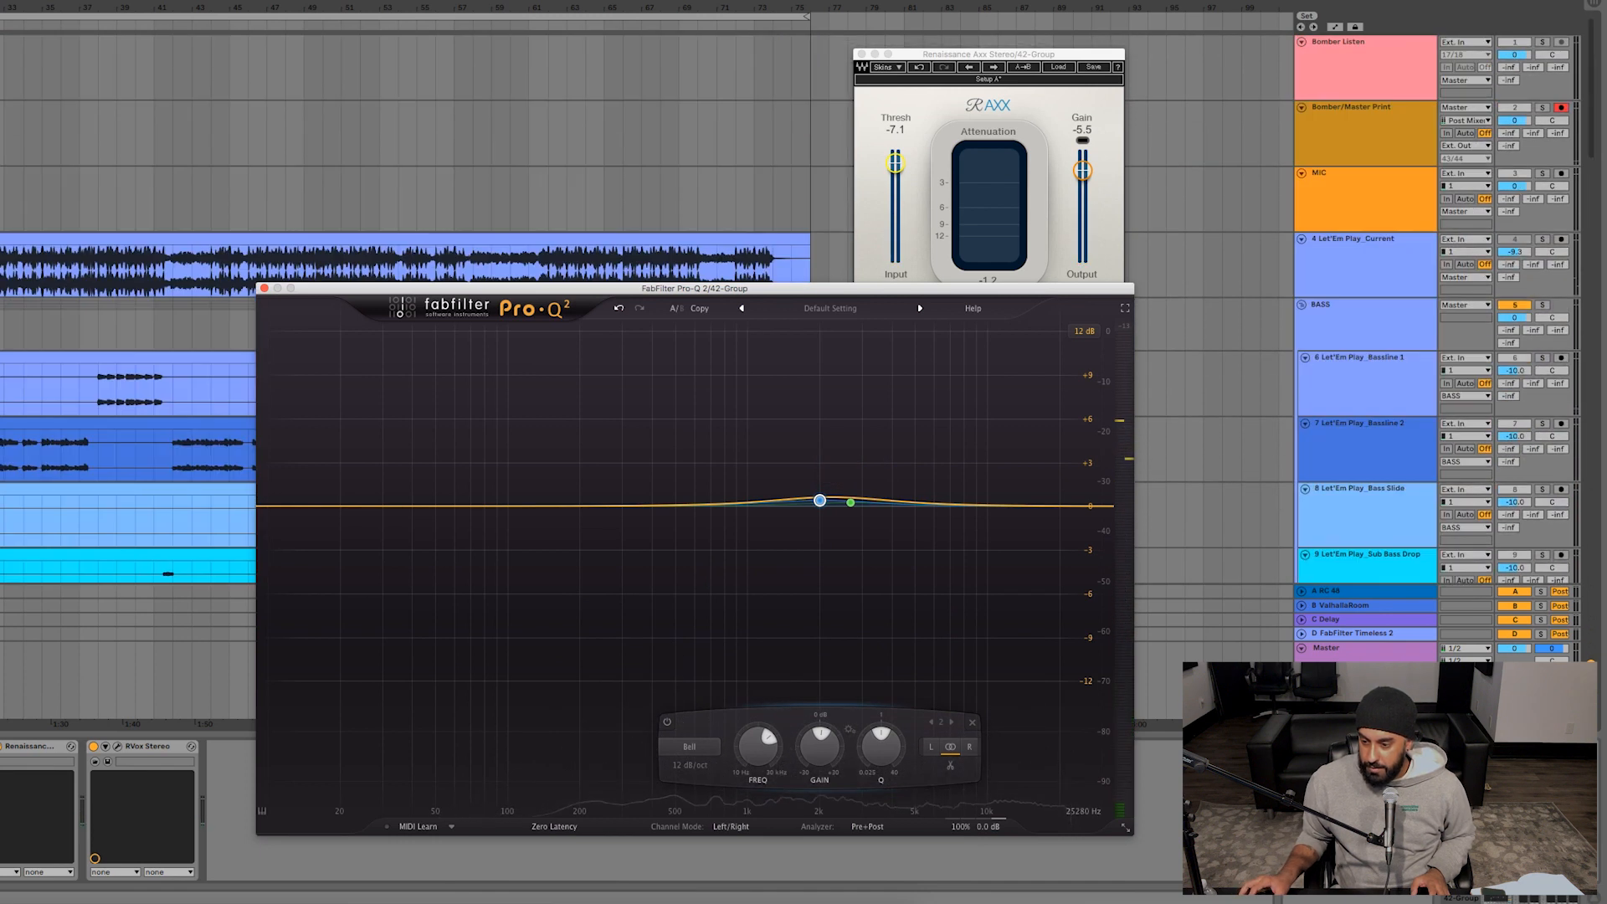
{"action": "scroll", "coordinate": [1213, 352], "scroll_direction": "down", "scroll_amount": 20}
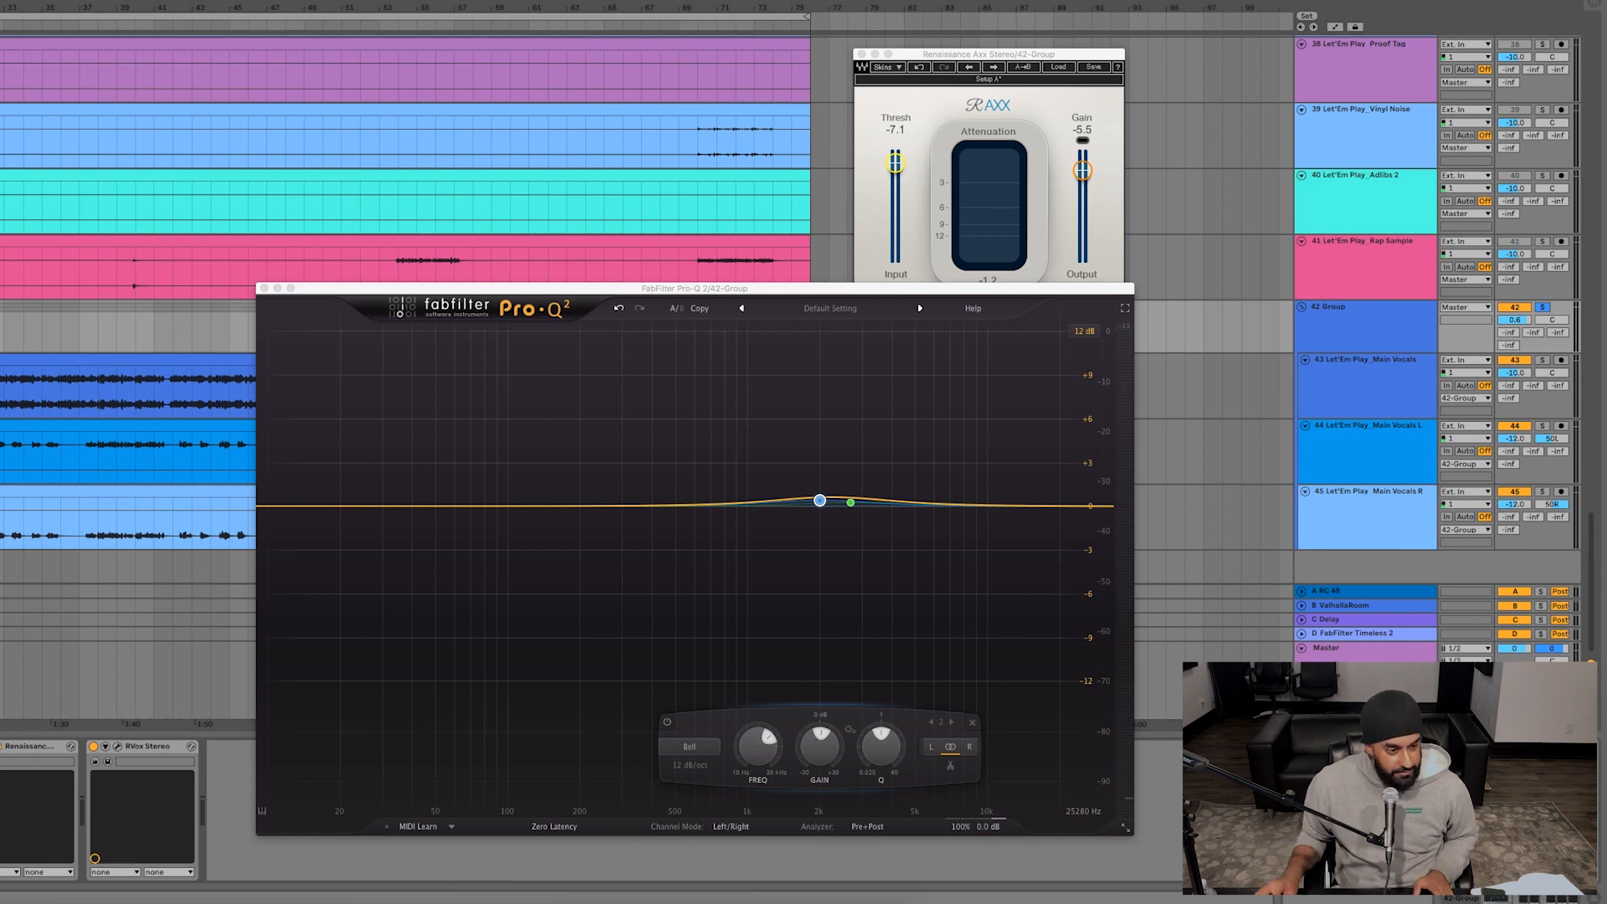
{"action": "key", "text": "super+z"}
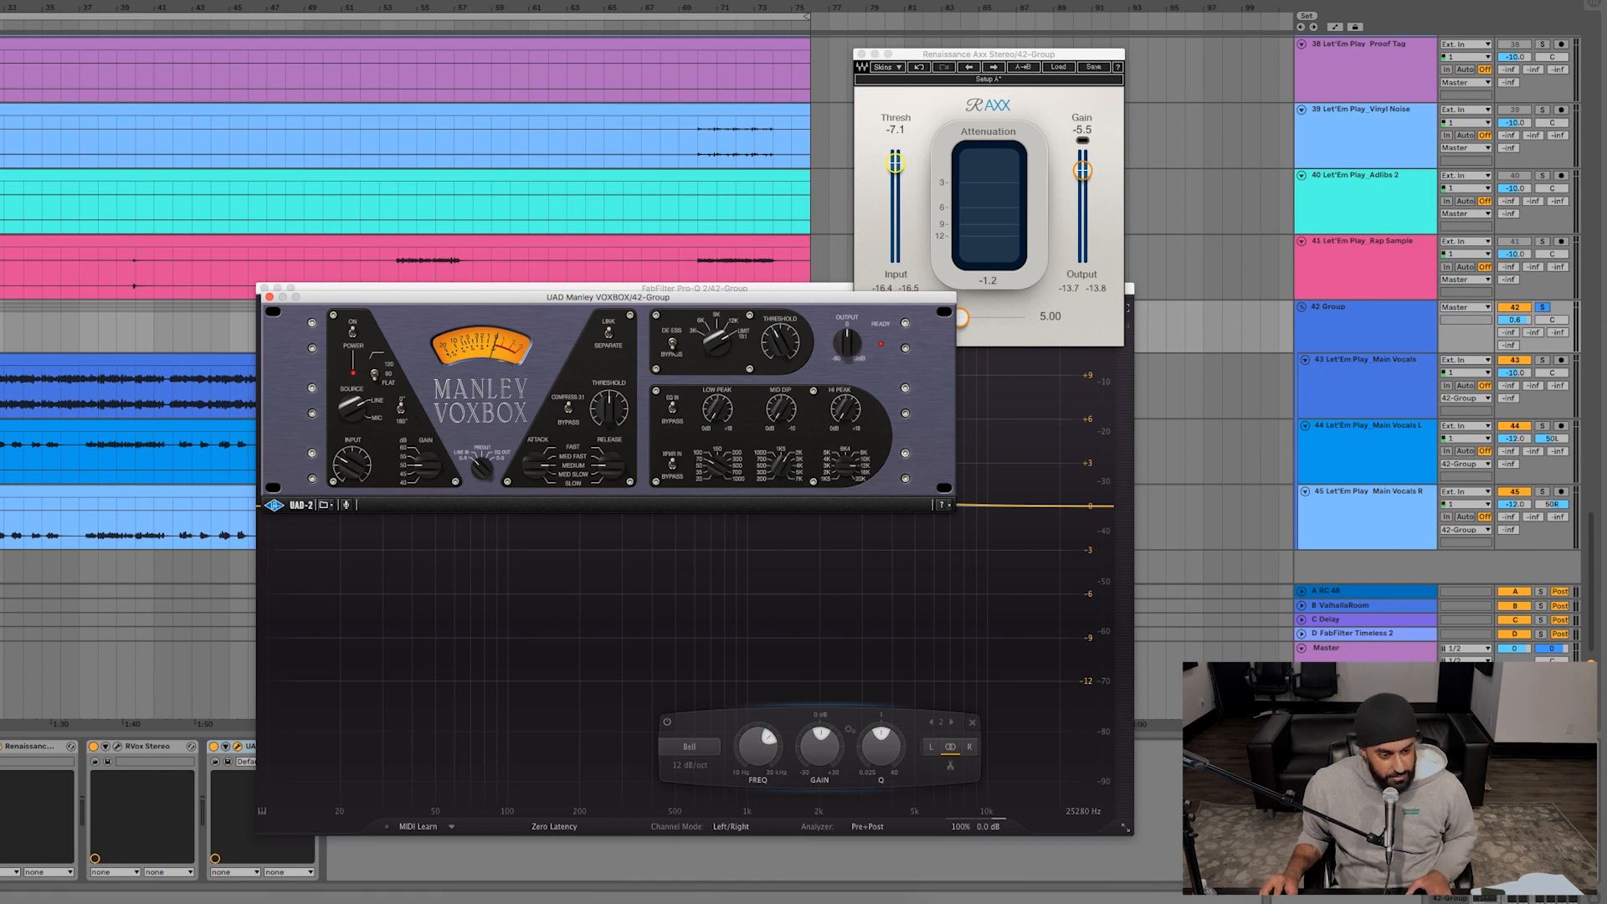
- Play the soloed vocal group and compare its sound with the Manley VOXBOX bypassed and re-enabled
{"action": "key", "text": "space"}
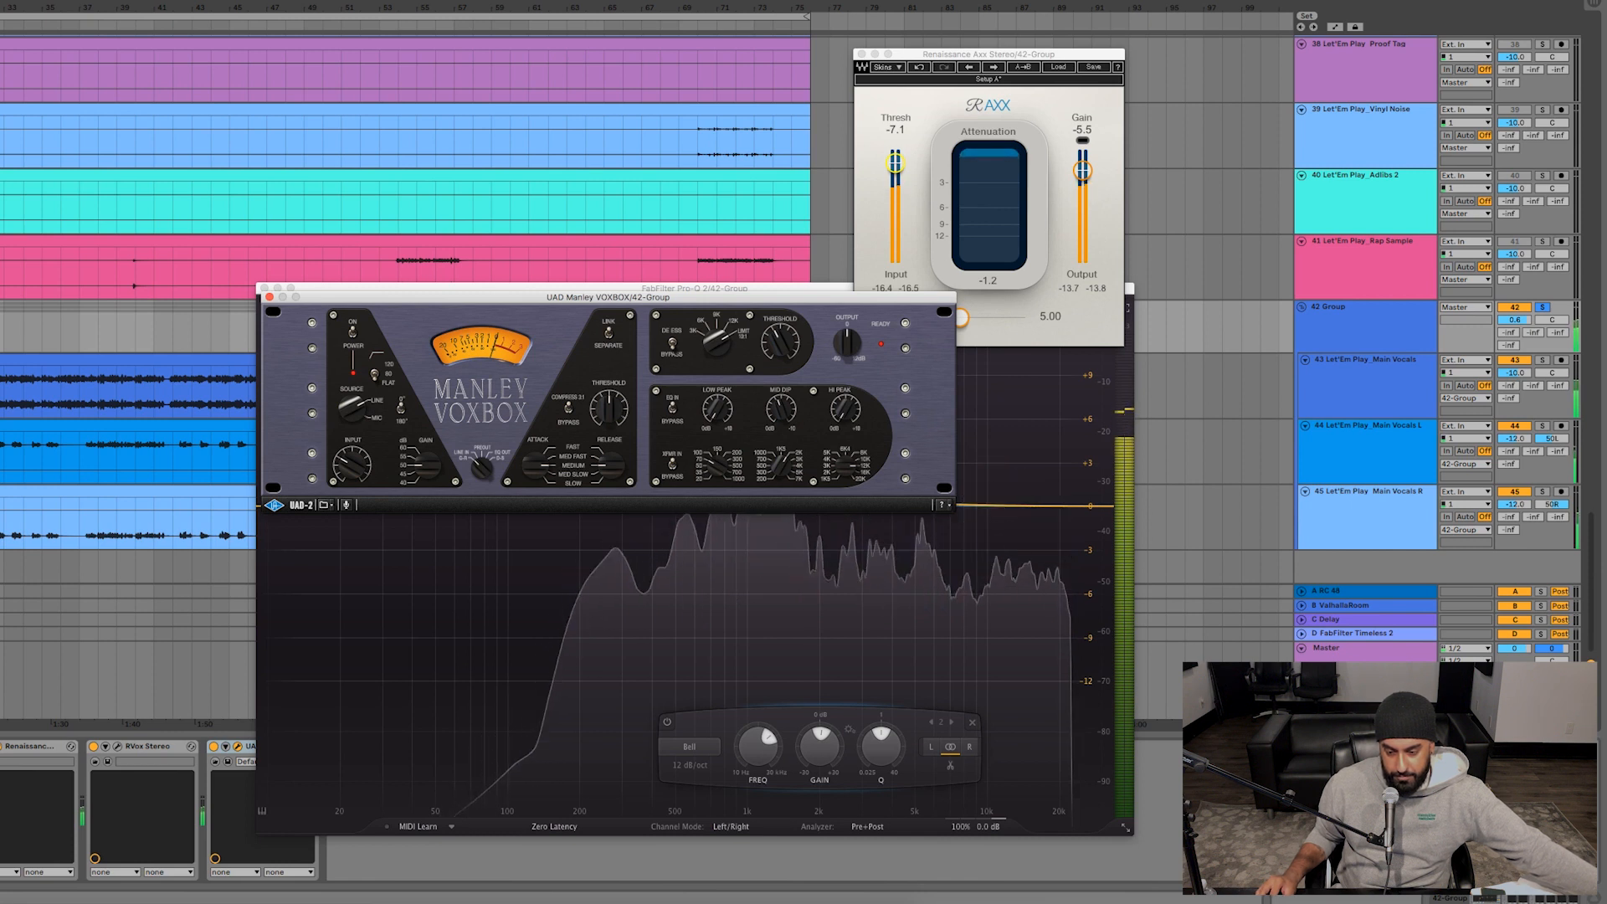
{"action": "left_click", "coordinate": [214, 747]}
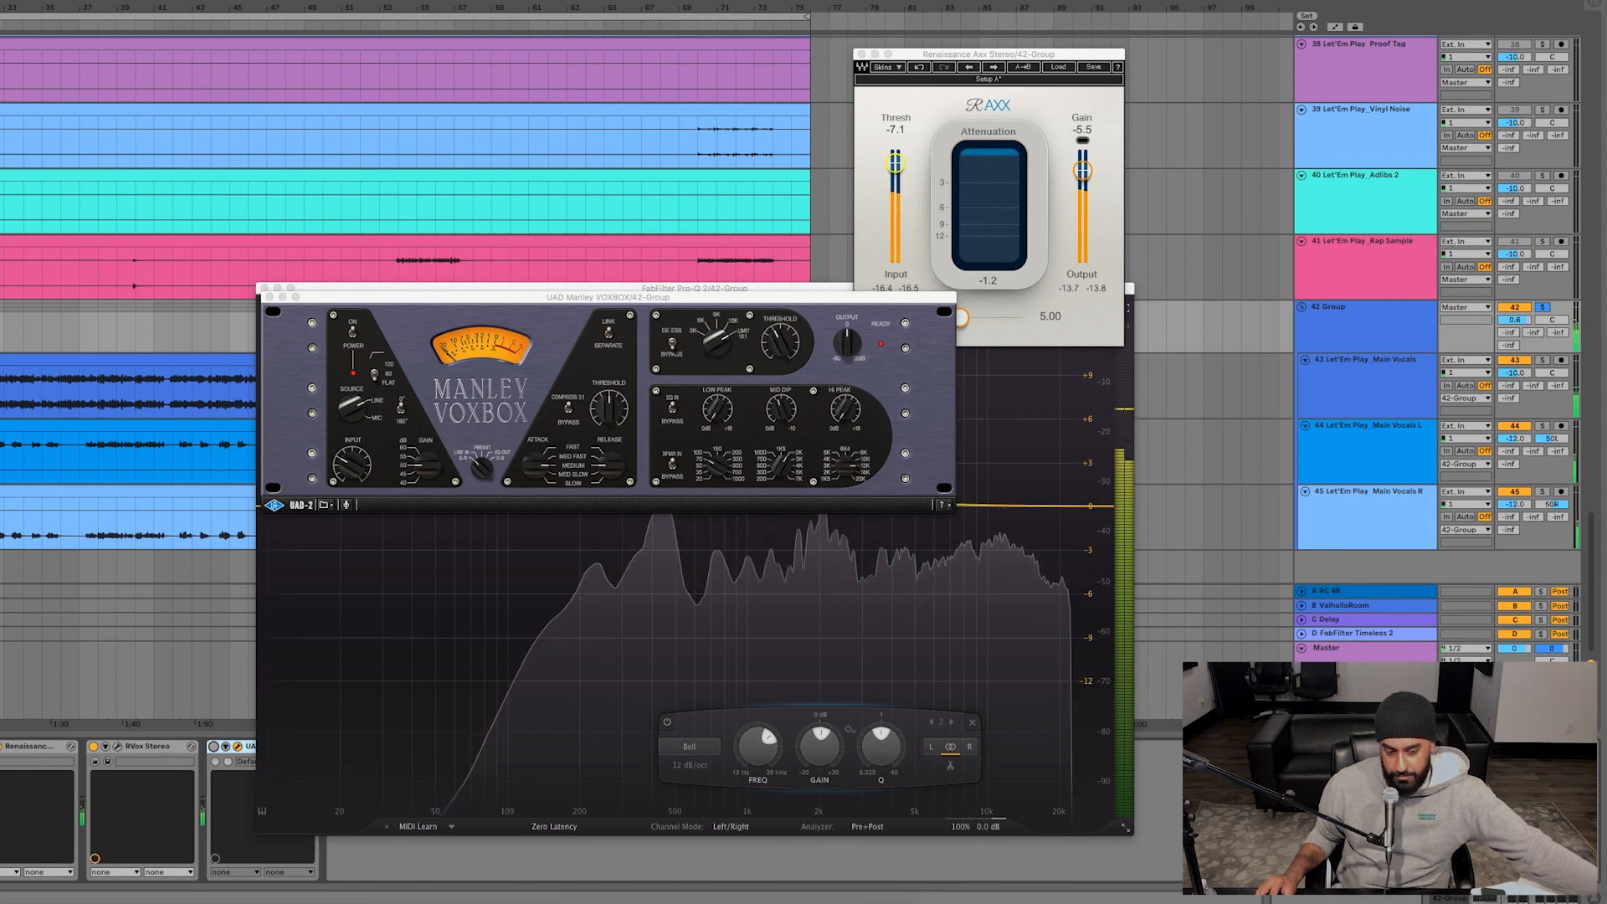
{"action": "left_click", "coordinate": [213, 746]}
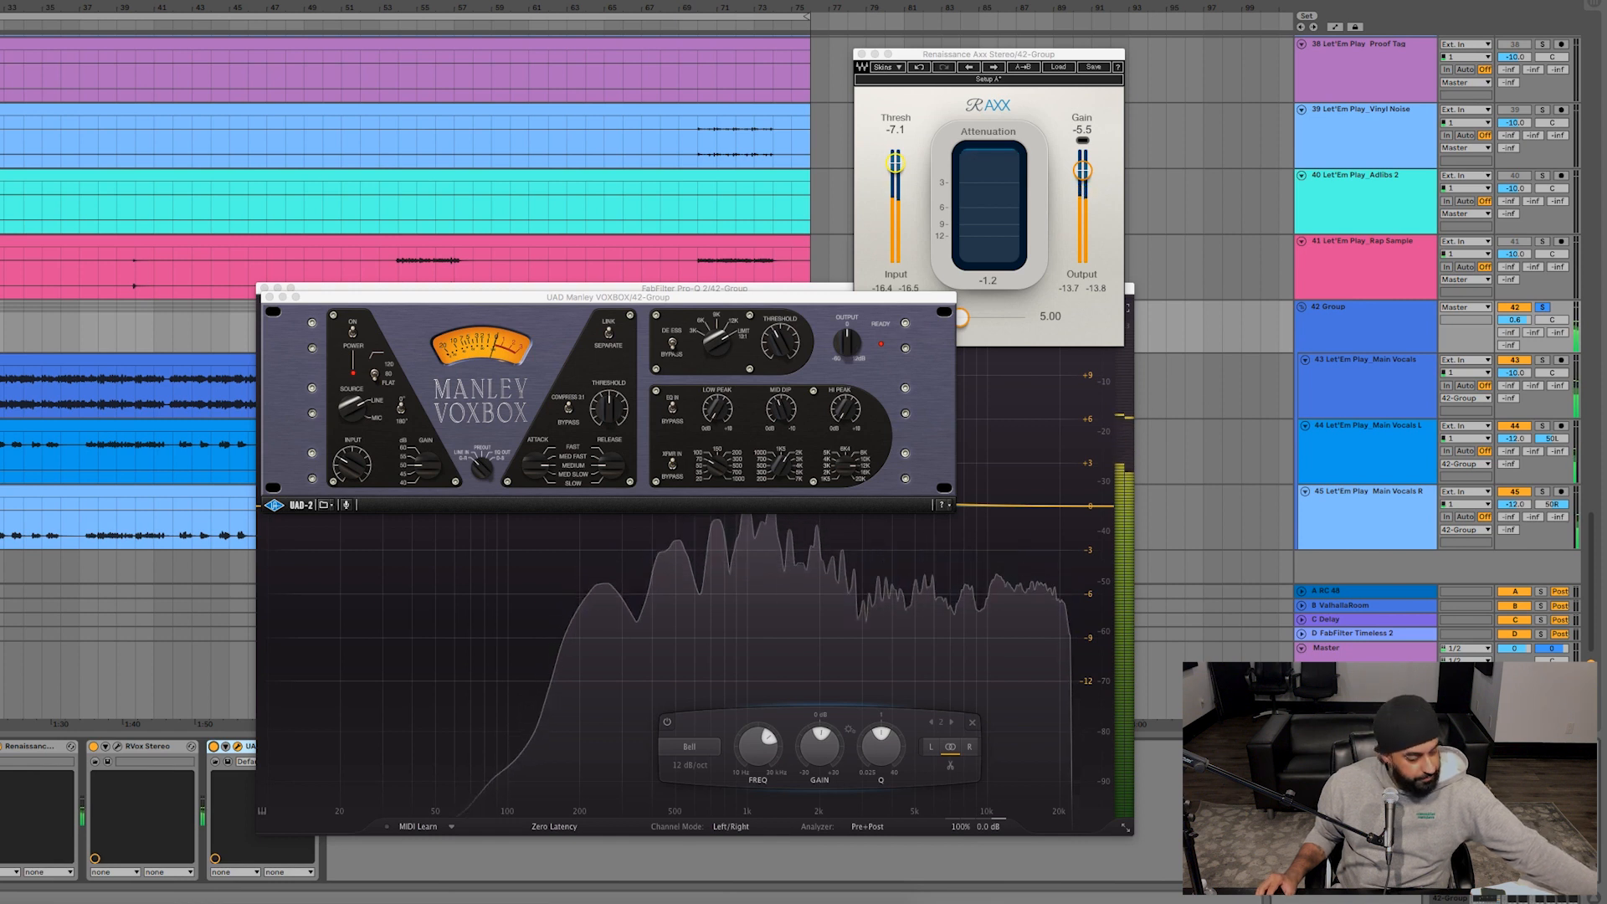
{"action": "key", "text": "space"}
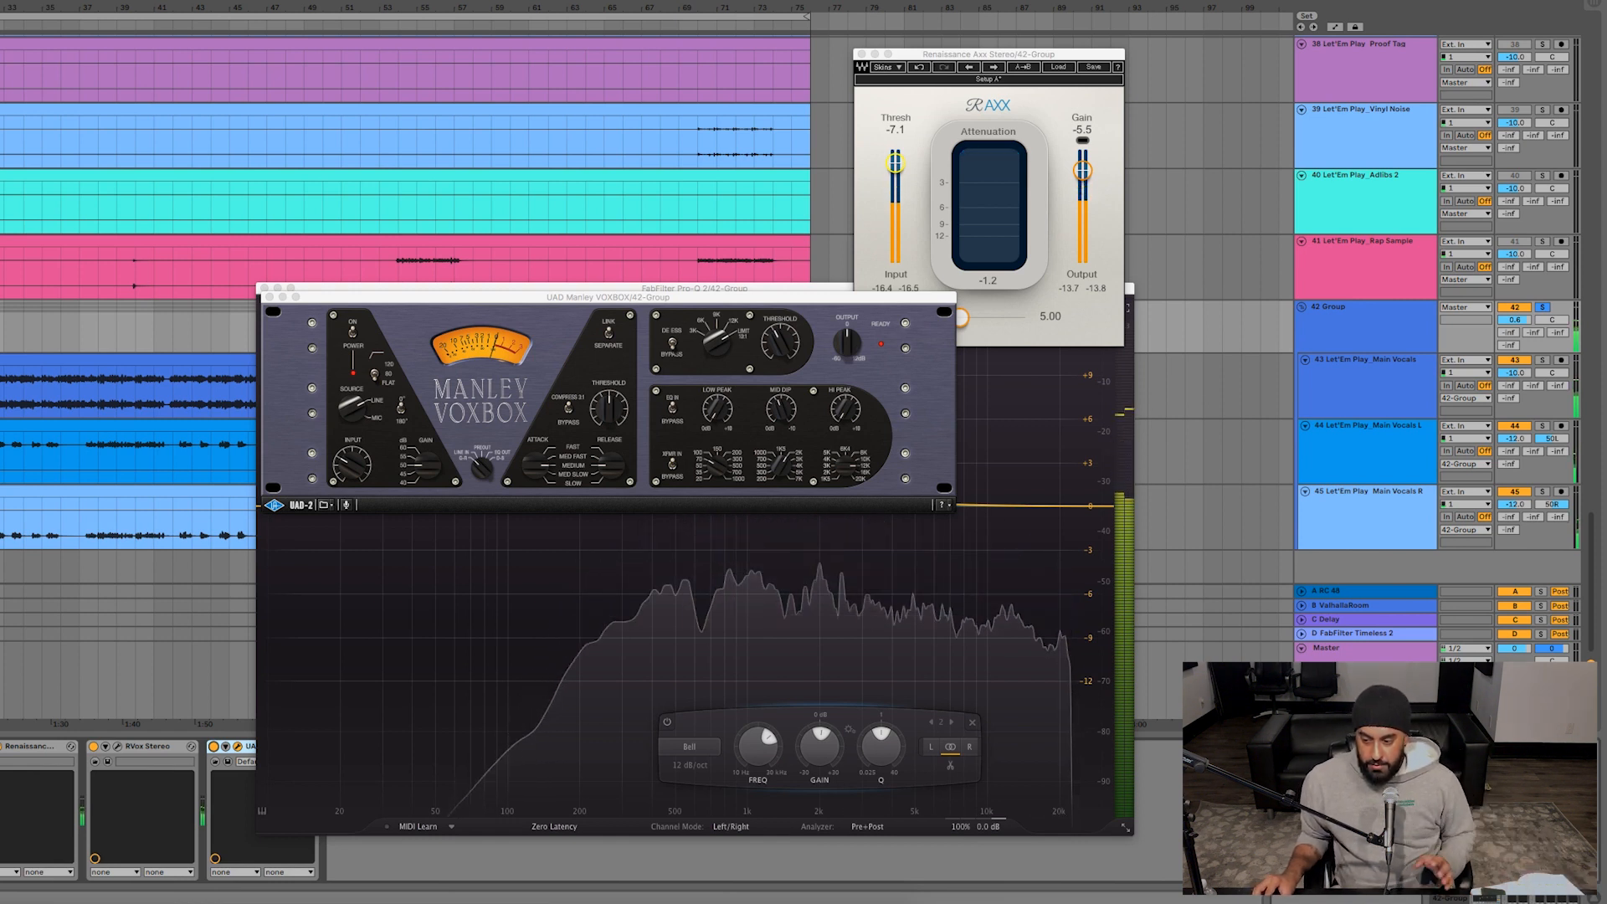
- Unsolo the 42 Group and close the VOXBOX, Pro-Q 2 and Renaissance Axx windows
{"action": "left_click", "coordinate": [1542, 307]}
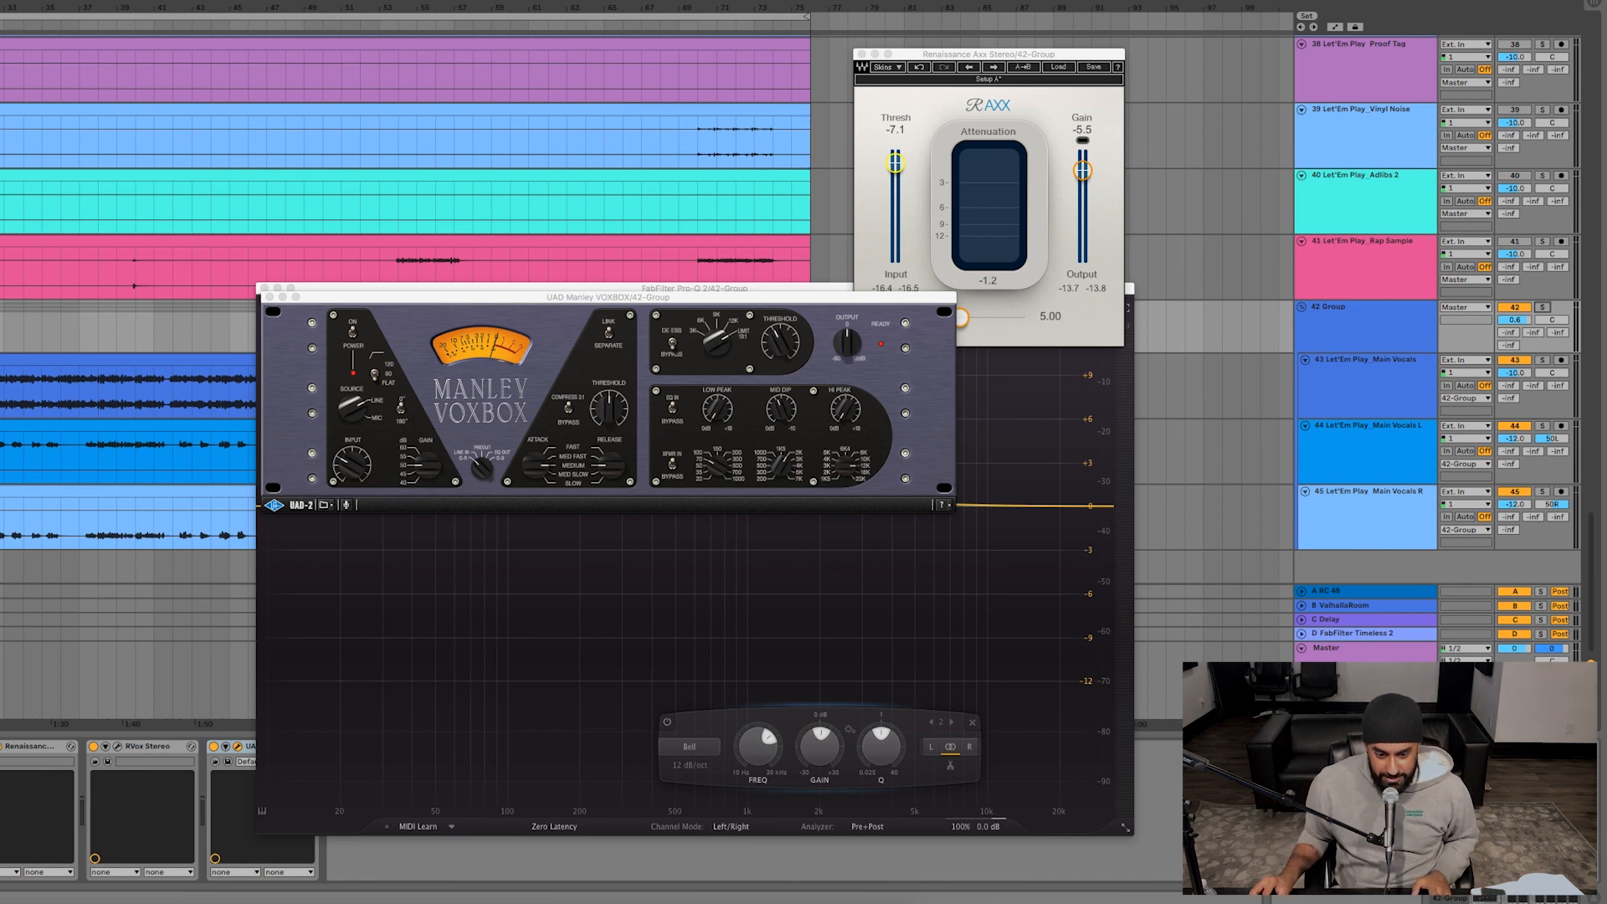
{"action": "left_click", "coordinate": [269, 297]}
{"action": "left_click", "coordinate": [265, 288]}
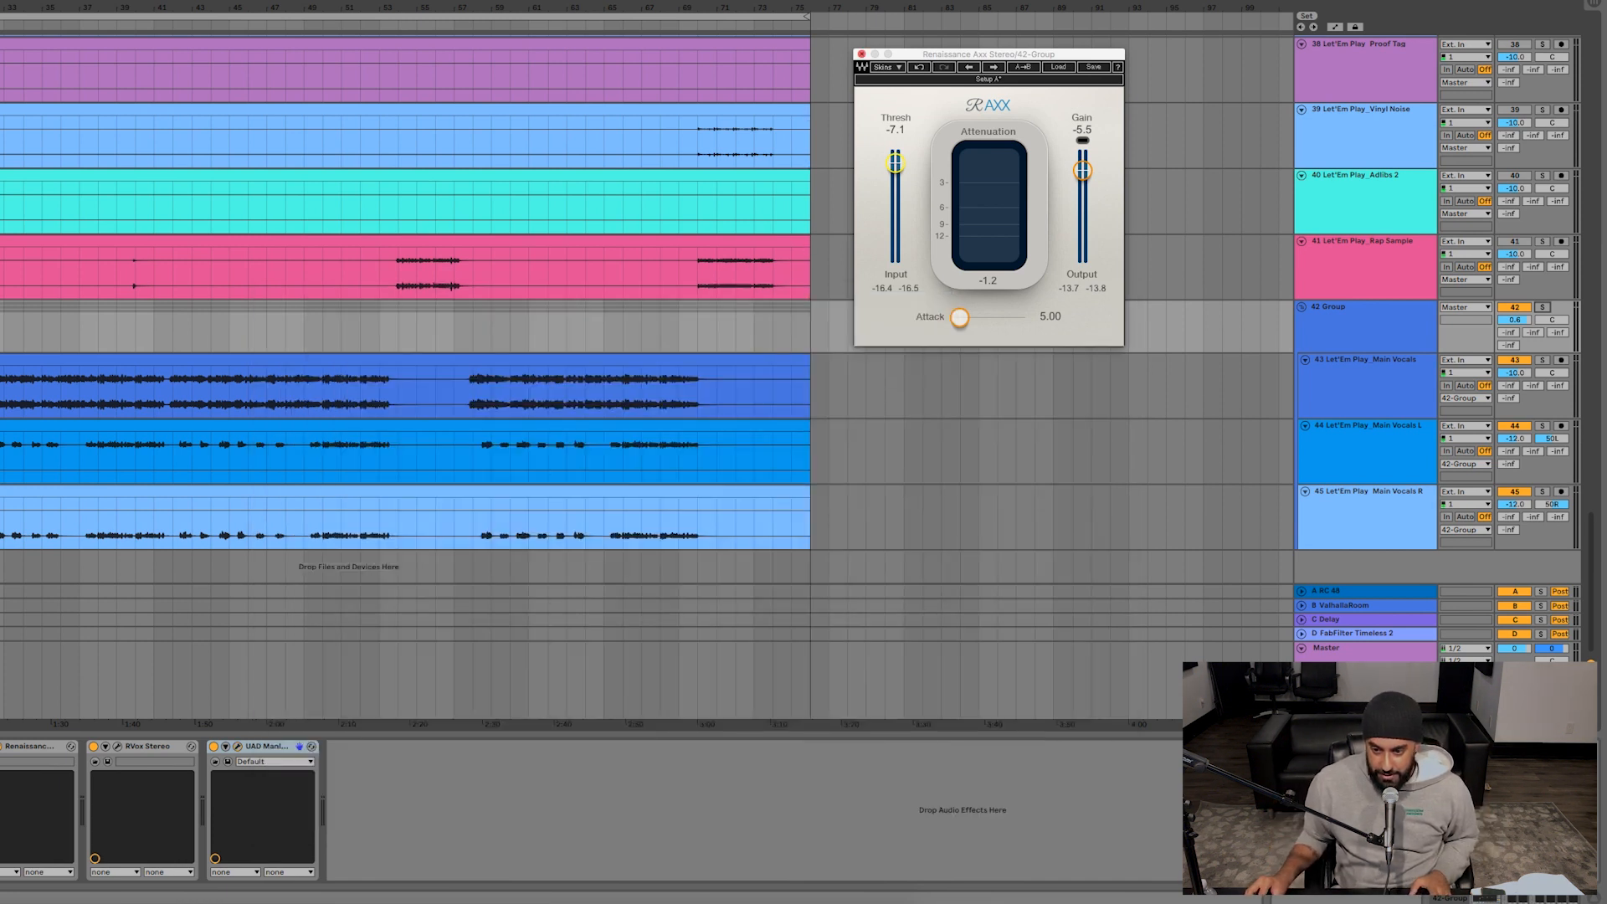
{"action": "left_click", "coordinate": [861, 53]}
- Compare the full mix during playback with the soloed Let'Em Play_Current reference track, ending with the reference unsoloed
{"action": "scroll", "coordinate": [791, 310], "scroll_direction": "up", "scroll_amount": 20}
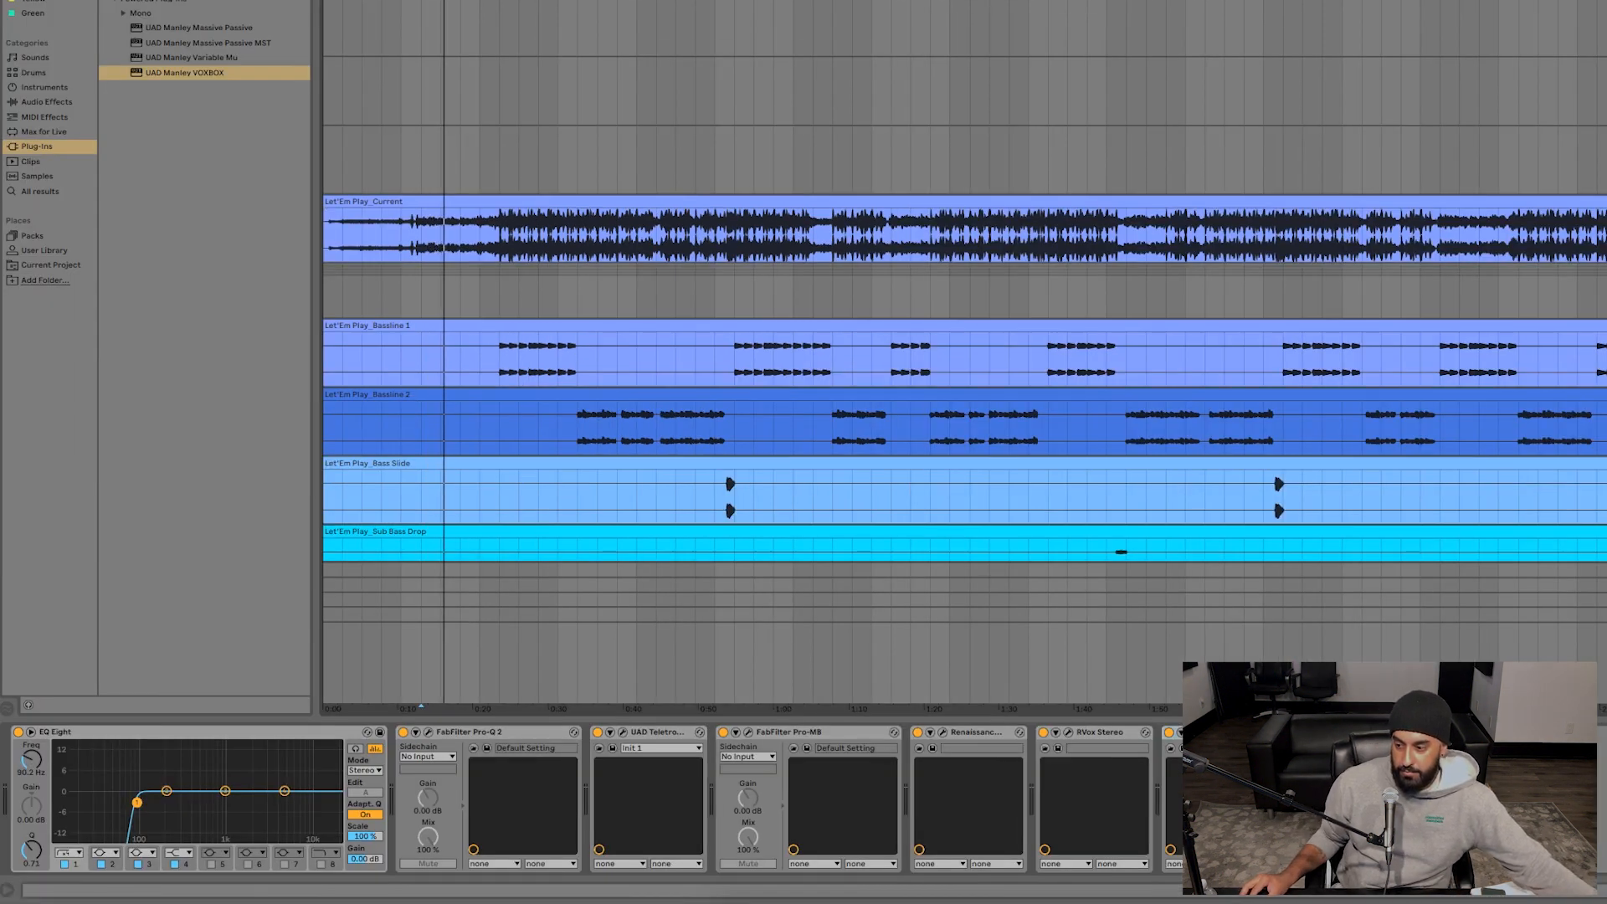
{"action": "scroll", "coordinate": [962, 360], "scroll_direction": "down", "scroll_amount": 10}
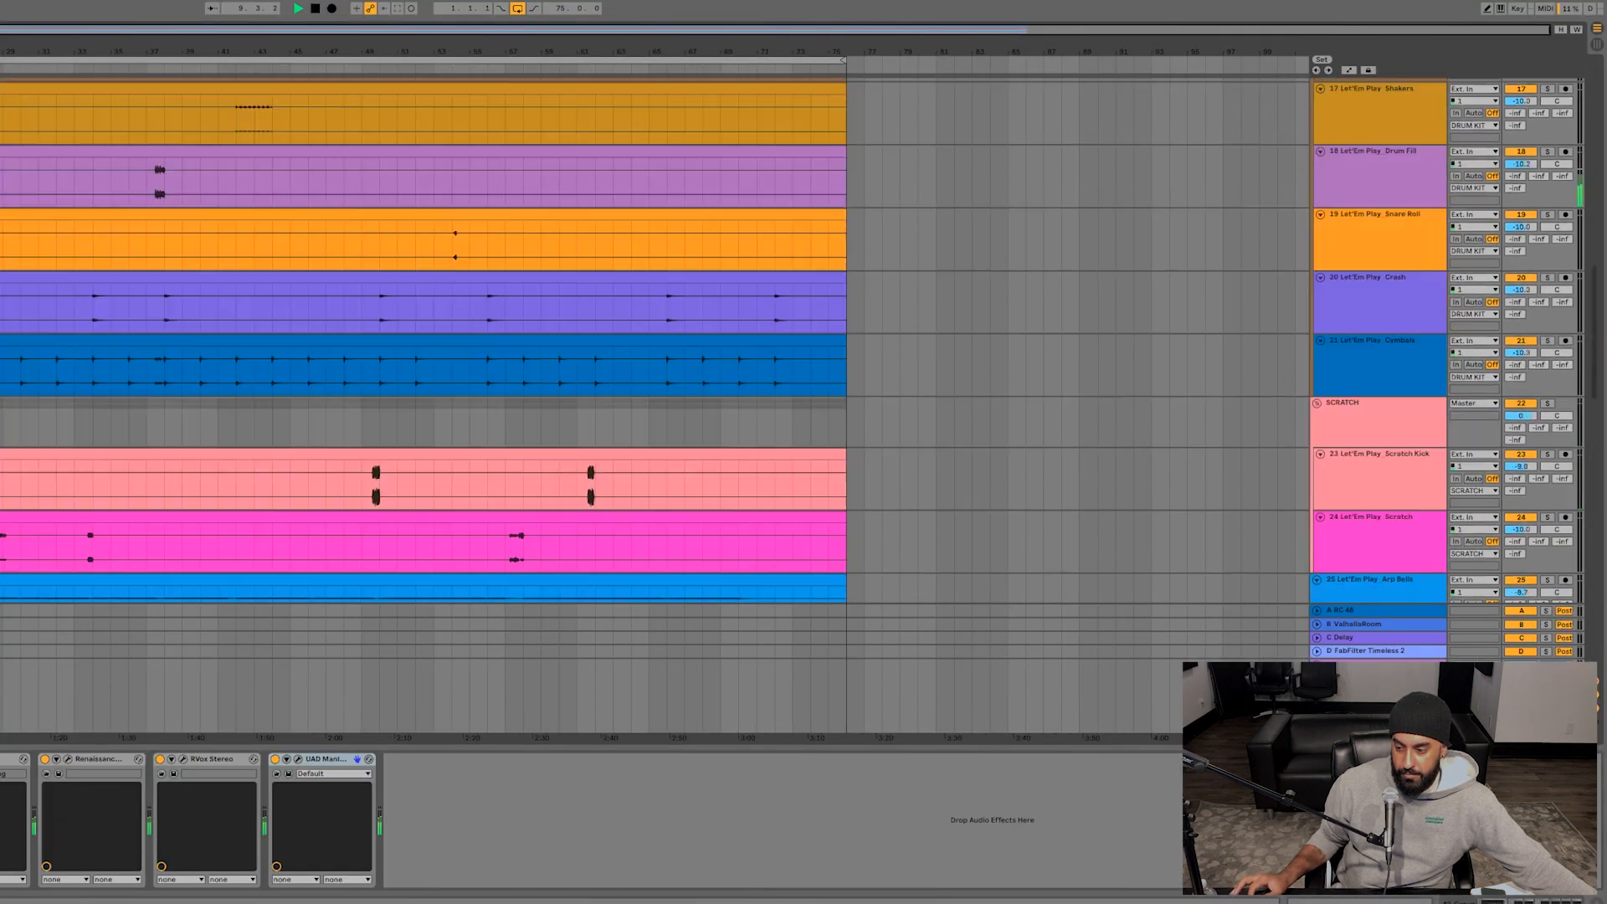
{"action": "scroll", "coordinate": [670, 335], "scroll_direction": "up", "scroll_amount": 5}
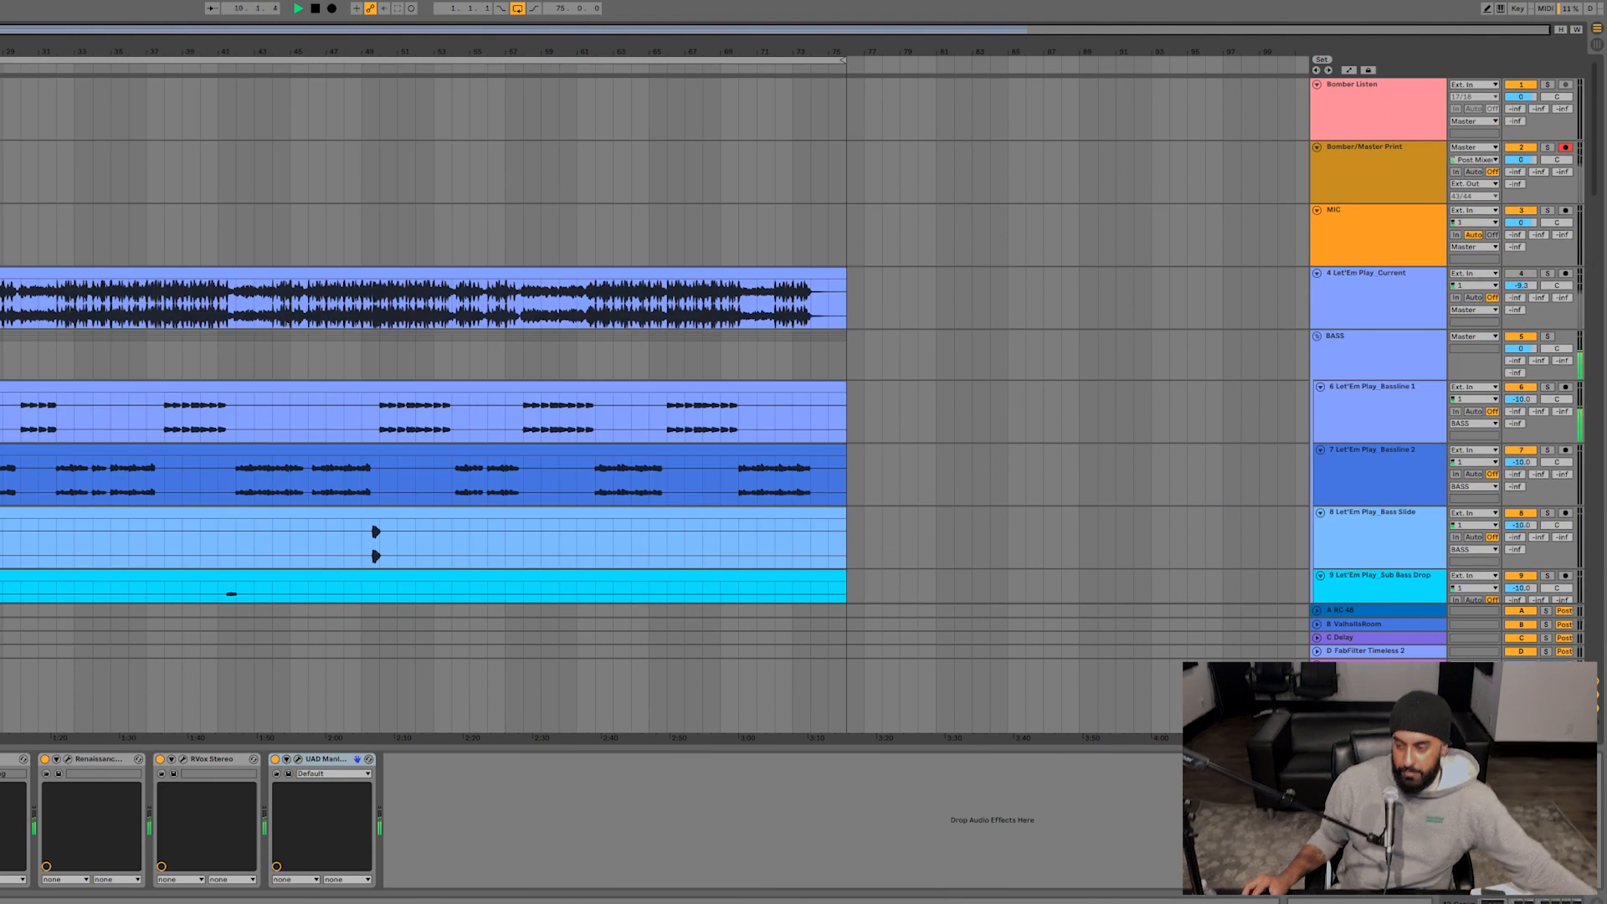
{"action": "left_click", "coordinate": [1547, 274]}
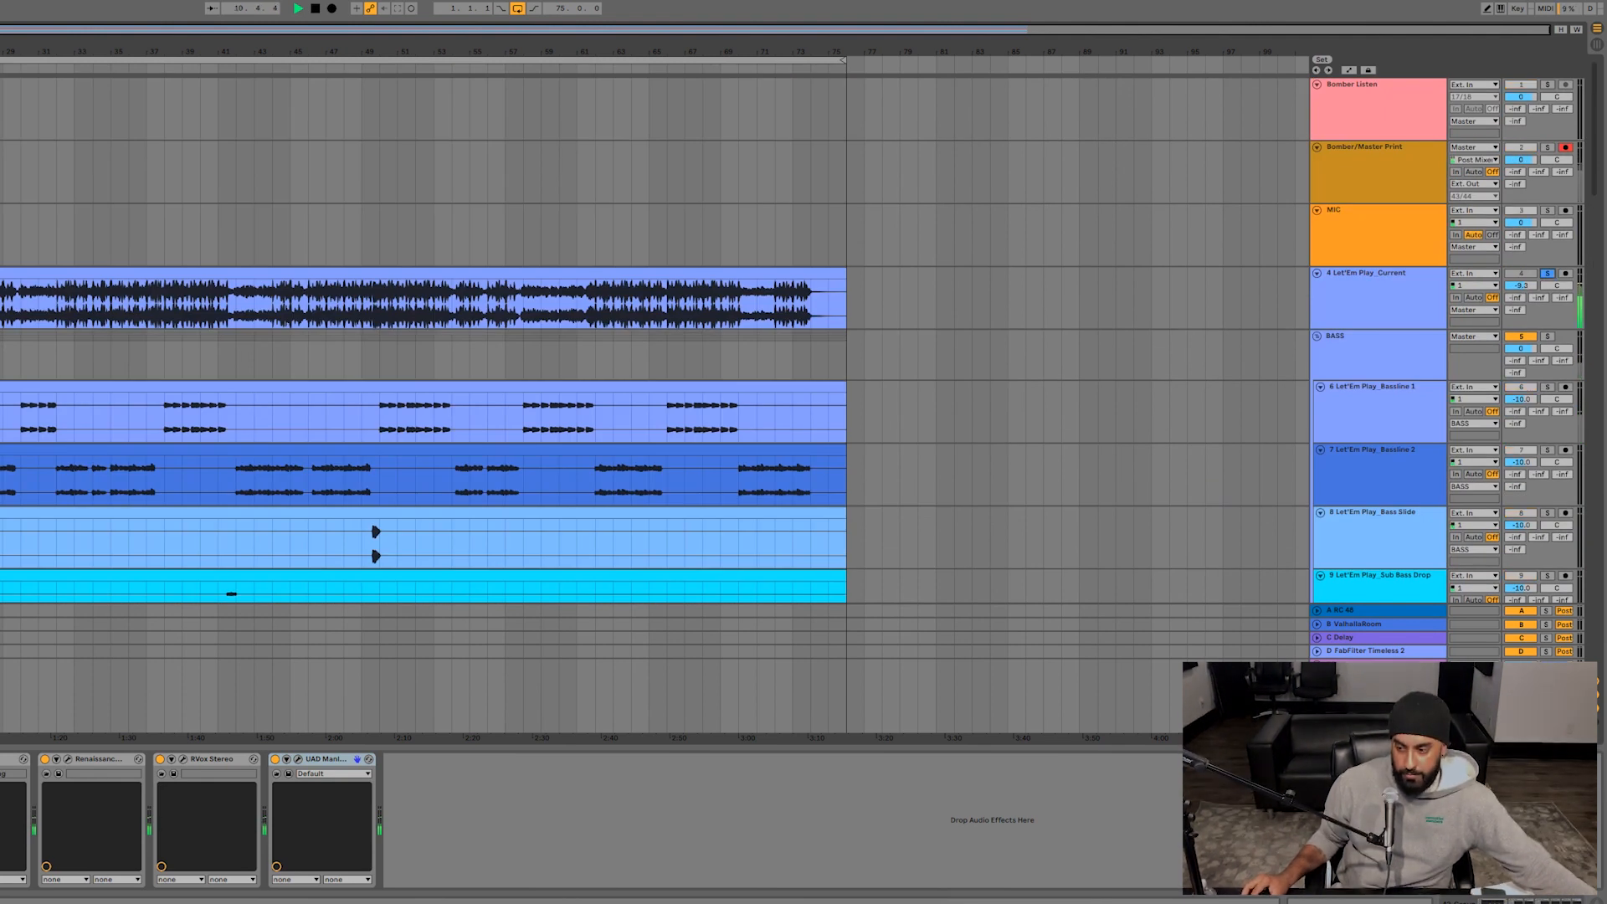
{"action": "left_click", "coordinate": [1548, 273]}
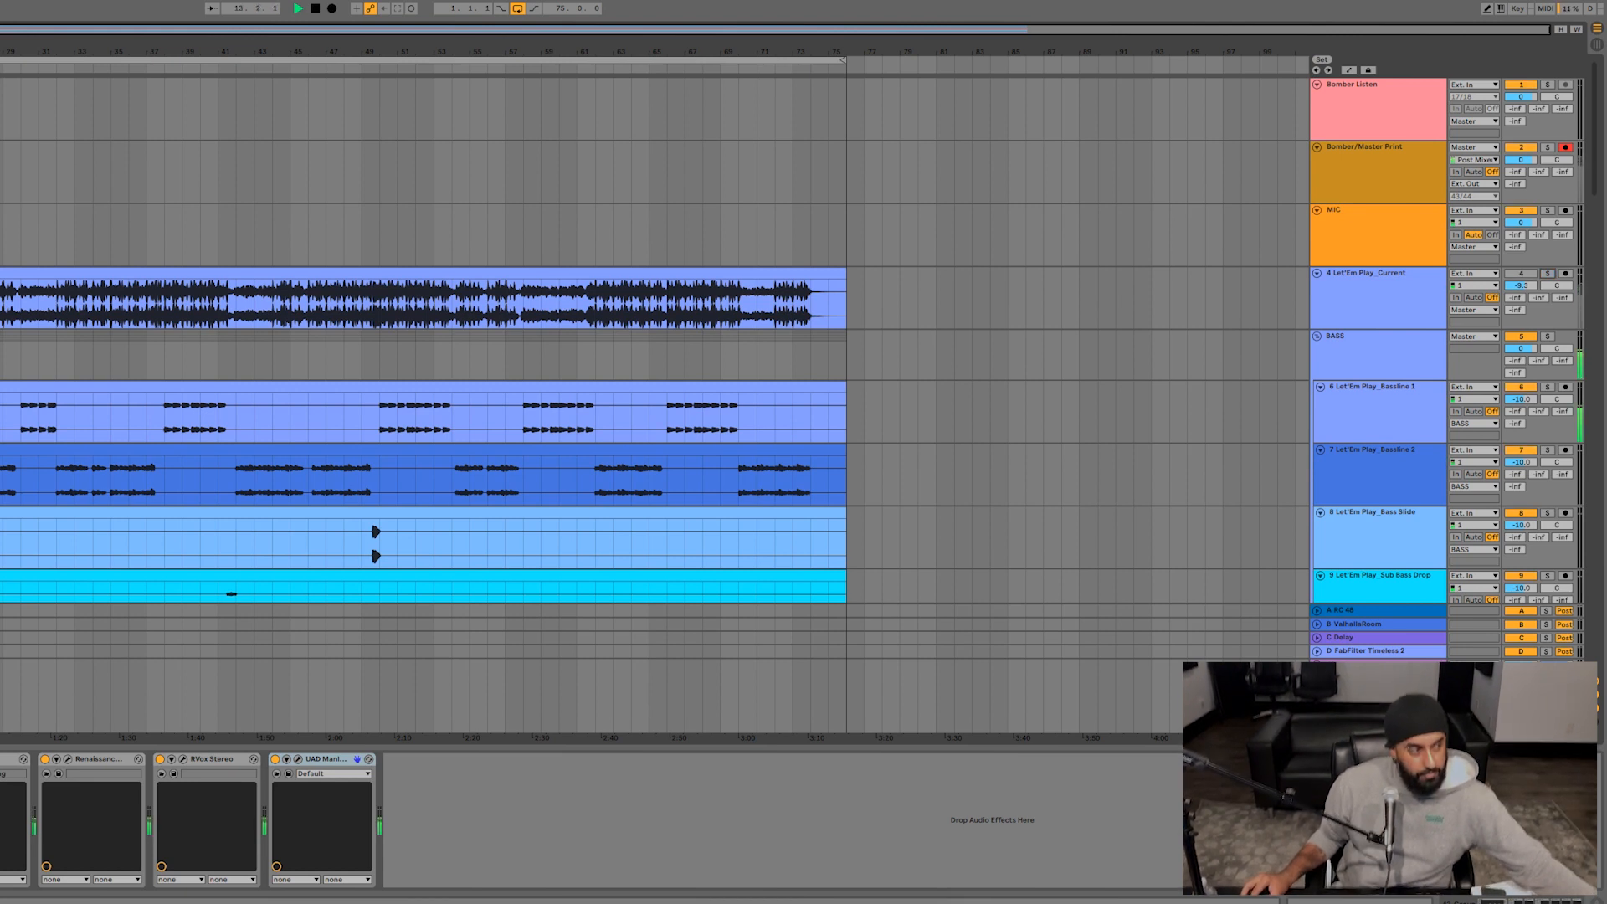
{"action": "scroll", "coordinate": [791, 340], "scroll_direction": "down", "scroll_amount": 3}
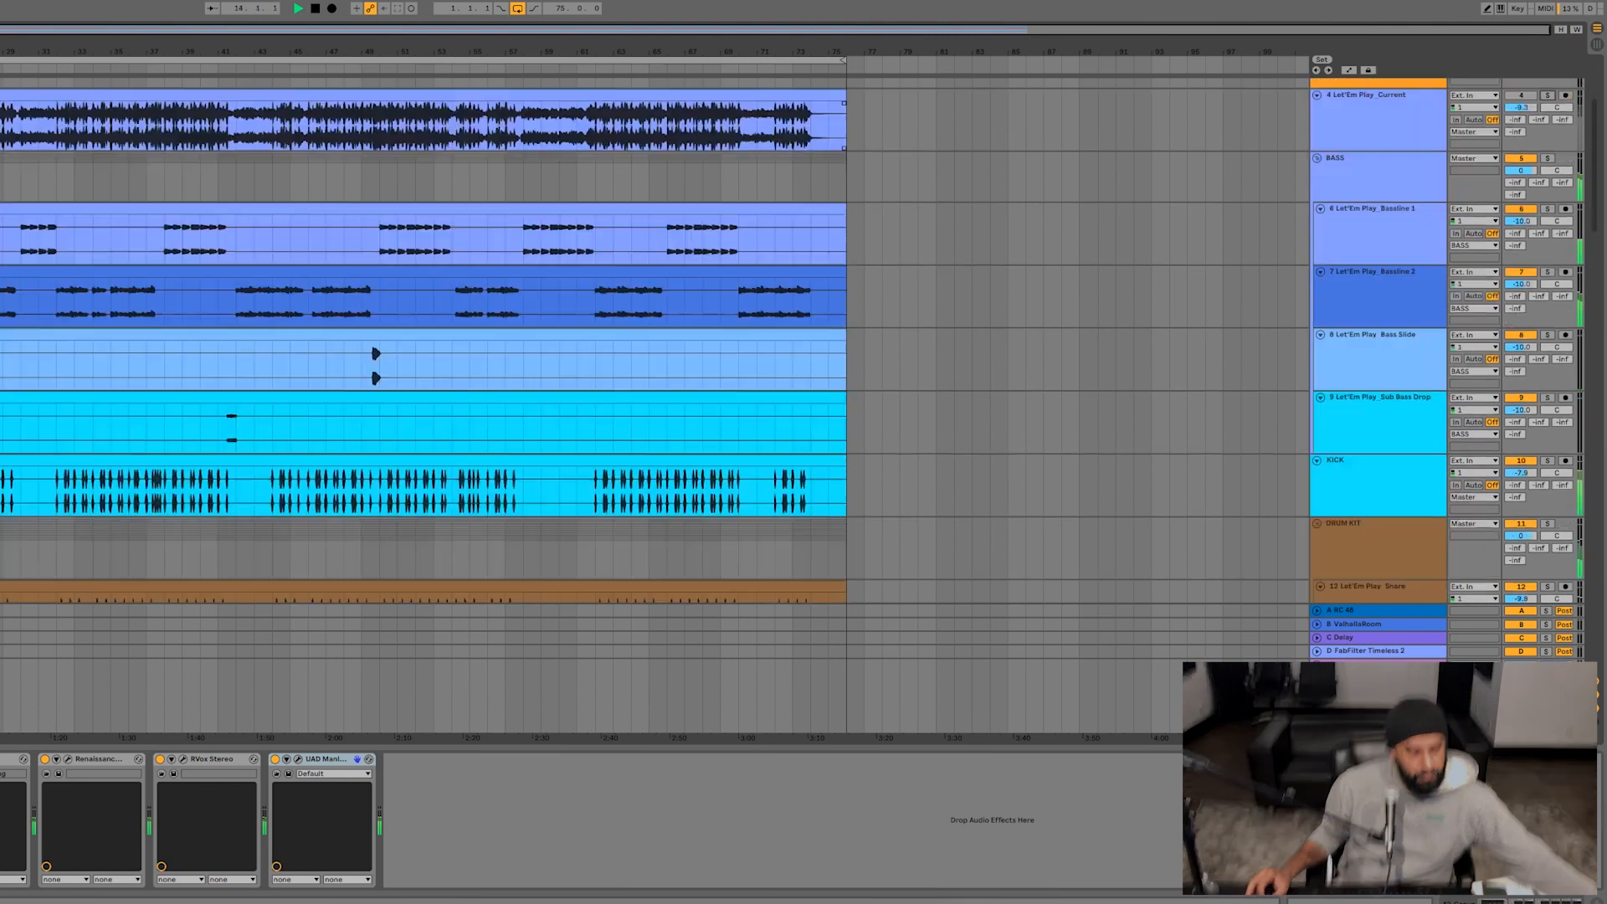
{"action": "scroll", "coordinate": [792, 340], "scroll_direction": "down", "scroll_amount": 20}
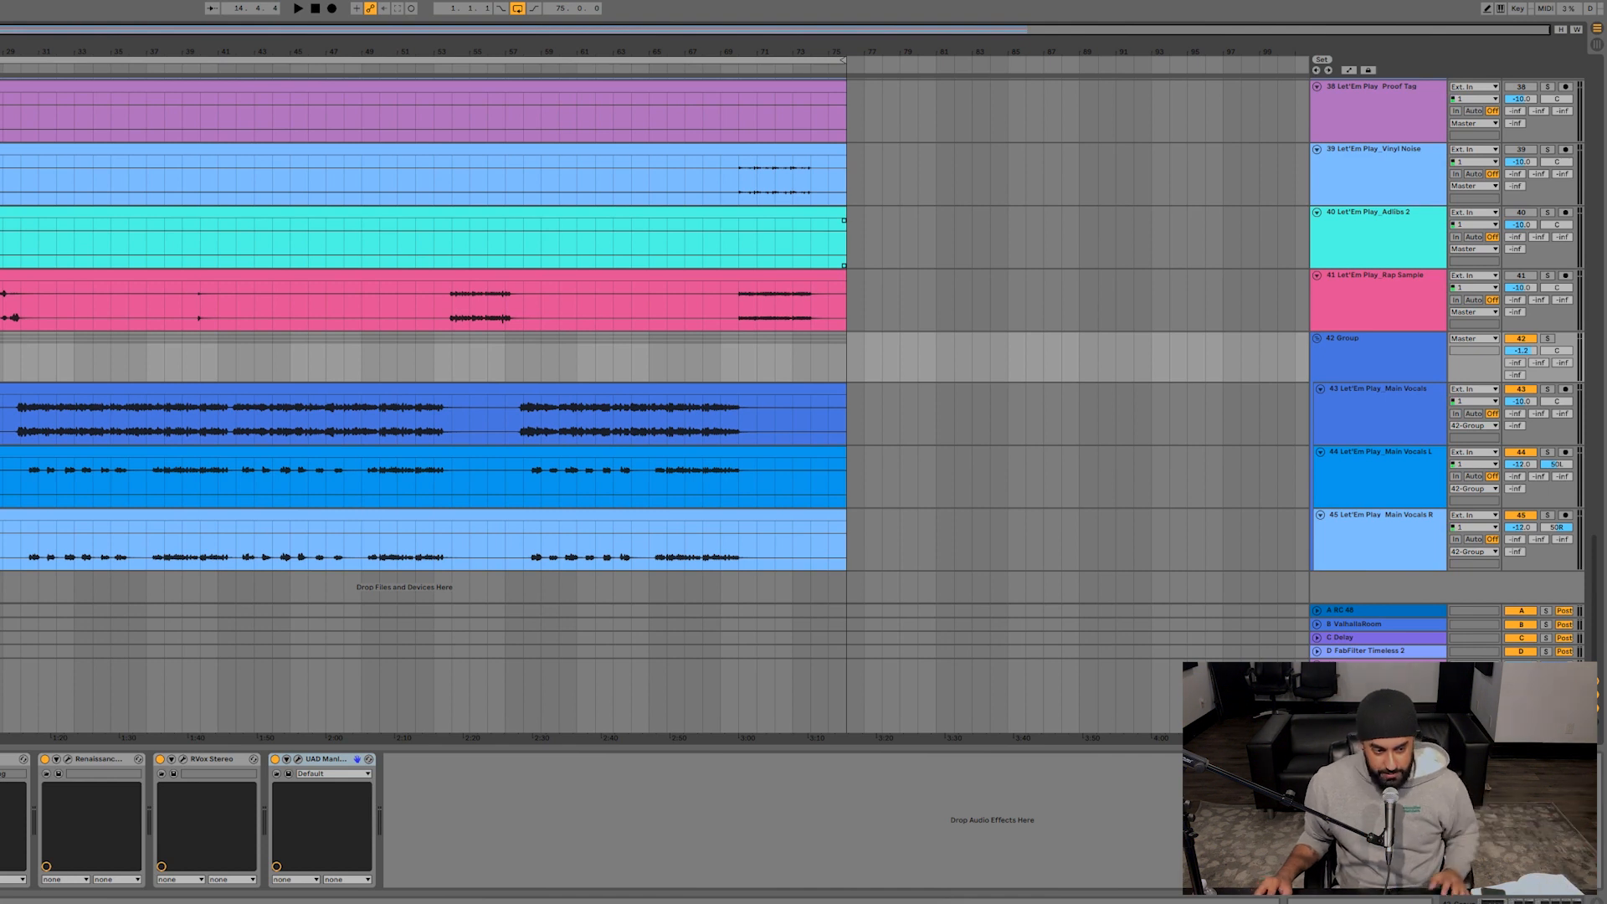
- Activate the Vinyl Noise, Adlibs 2 and Rap Sample tracks together and play the song from the start
{"action": "left_click", "coordinate": [1376, 172]}
{"action": "scroll", "coordinate": [1376, 171], "scroll_direction": "up", "scroll_amount": 5}
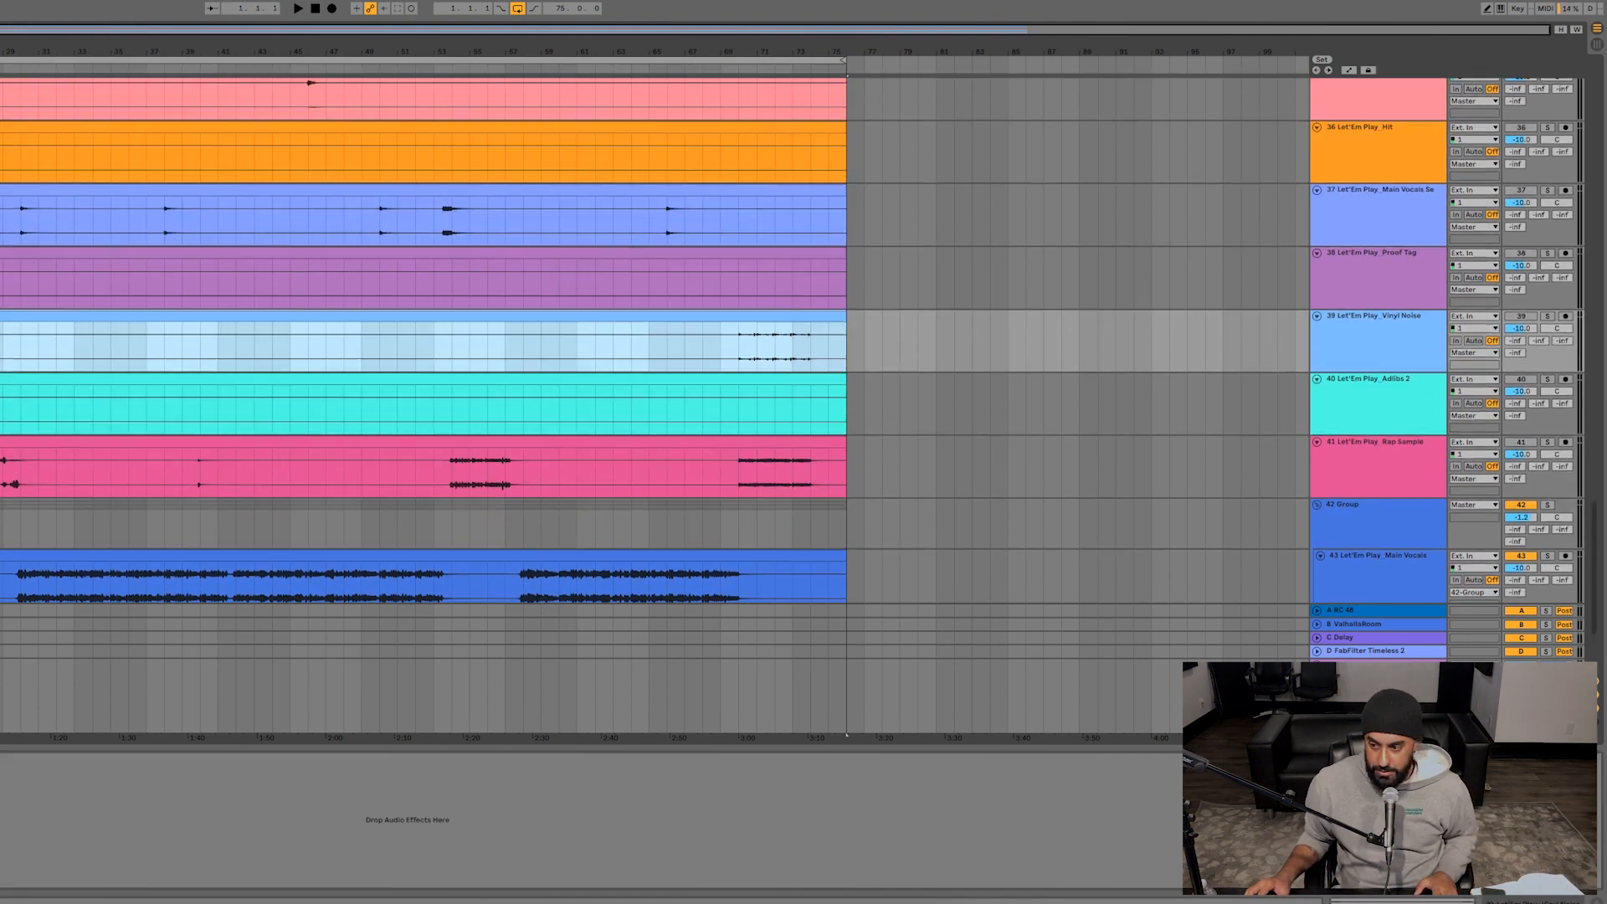
{"action": "scroll", "coordinate": [792, 340], "scroll_direction": "up", "scroll_amount": 3}
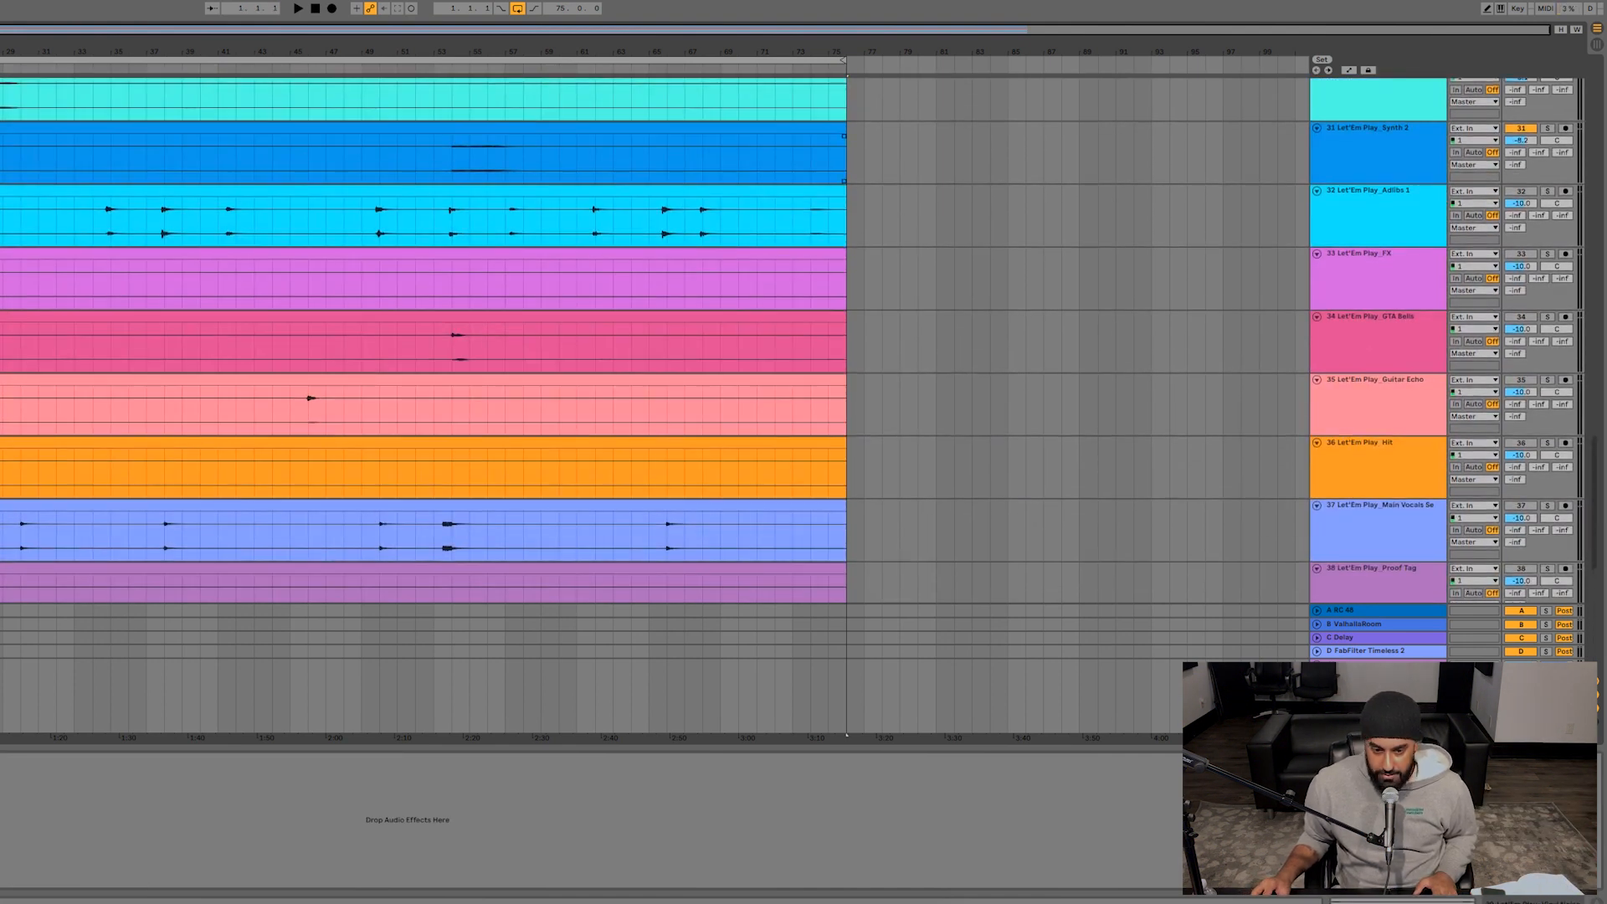
{"action": "scroll", "coordinate": [792, 340], "scroll_direction": "down", "scroll_amount": 4}
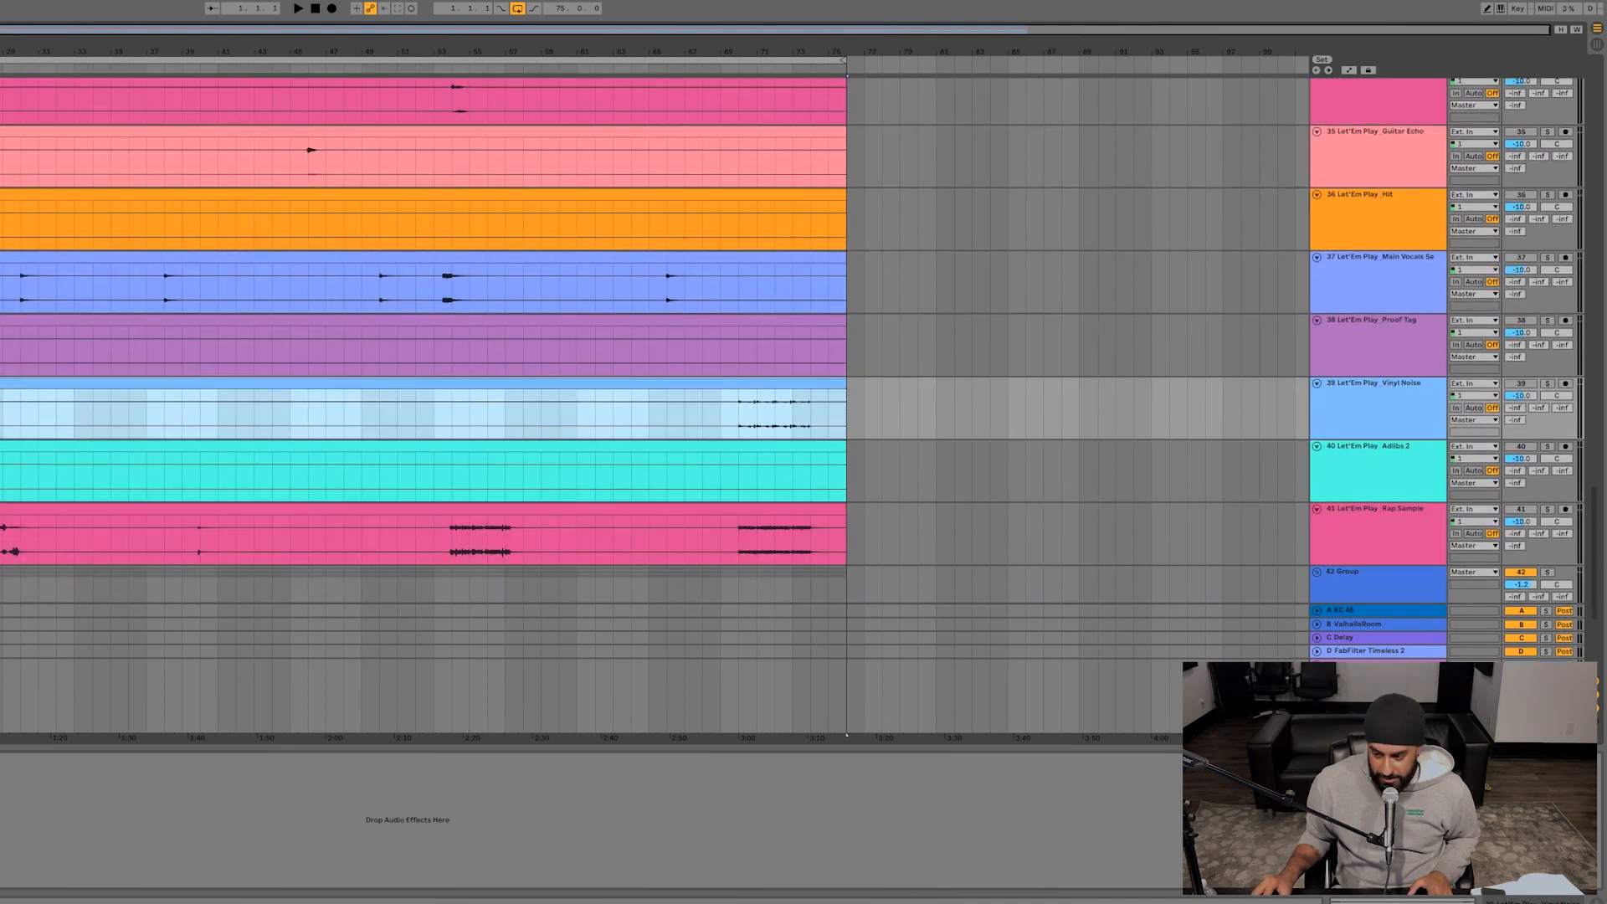
{"action": "left_click", "coordinate": [1377, 384]}
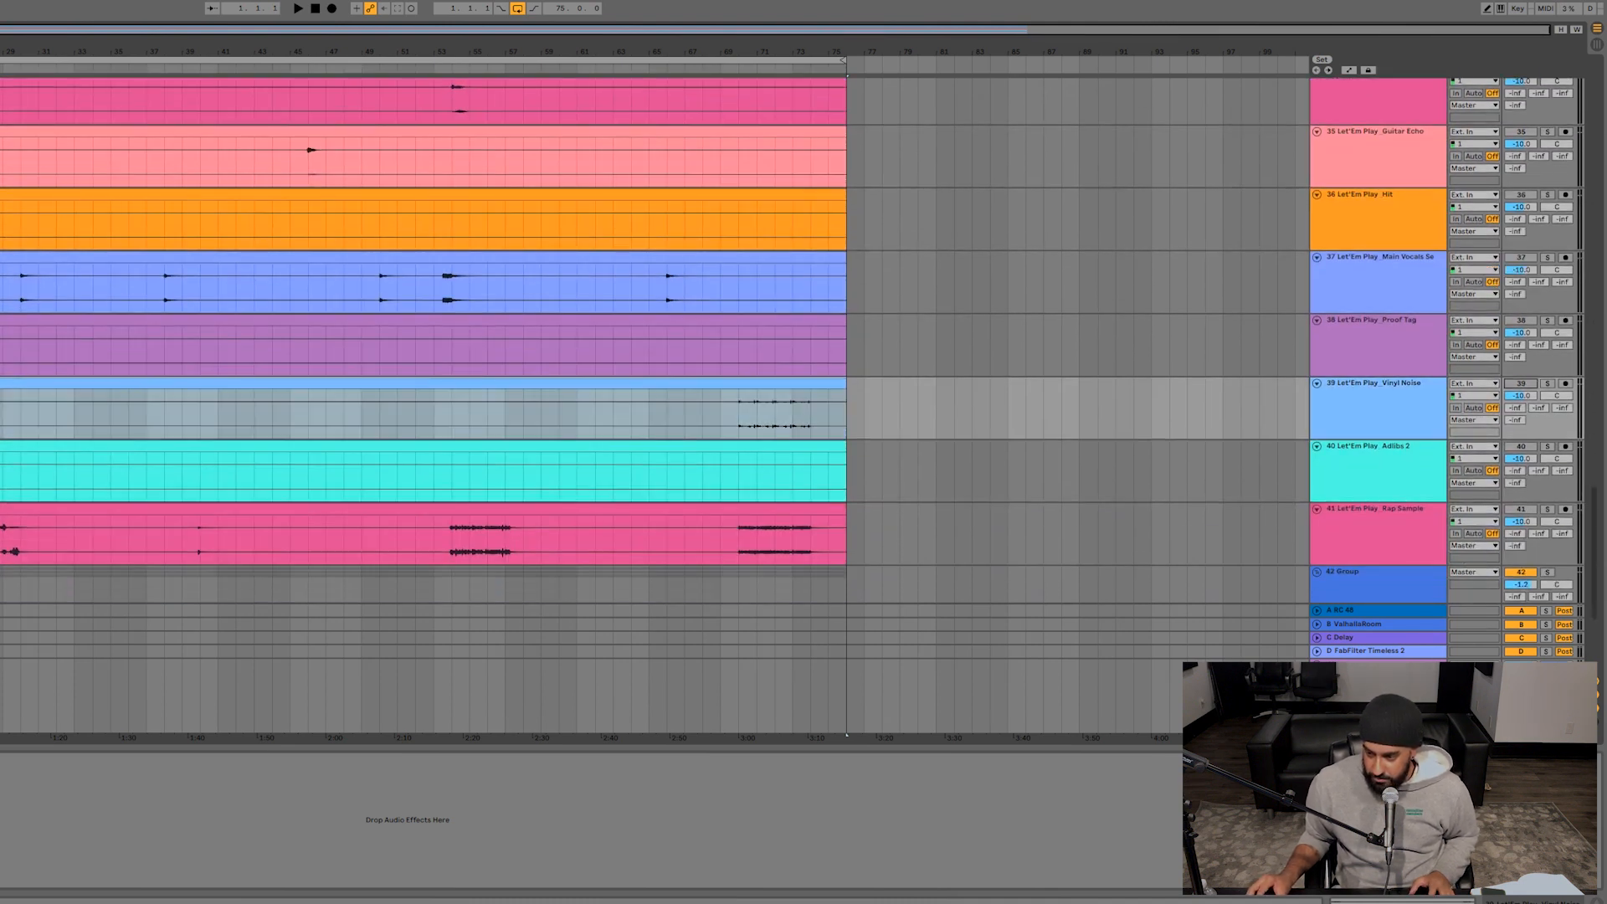
{"action": "key", "text": "shift+Down"}
{"action": "key", "text": "shift+Down"}
{"action": "key", "text": "space"}
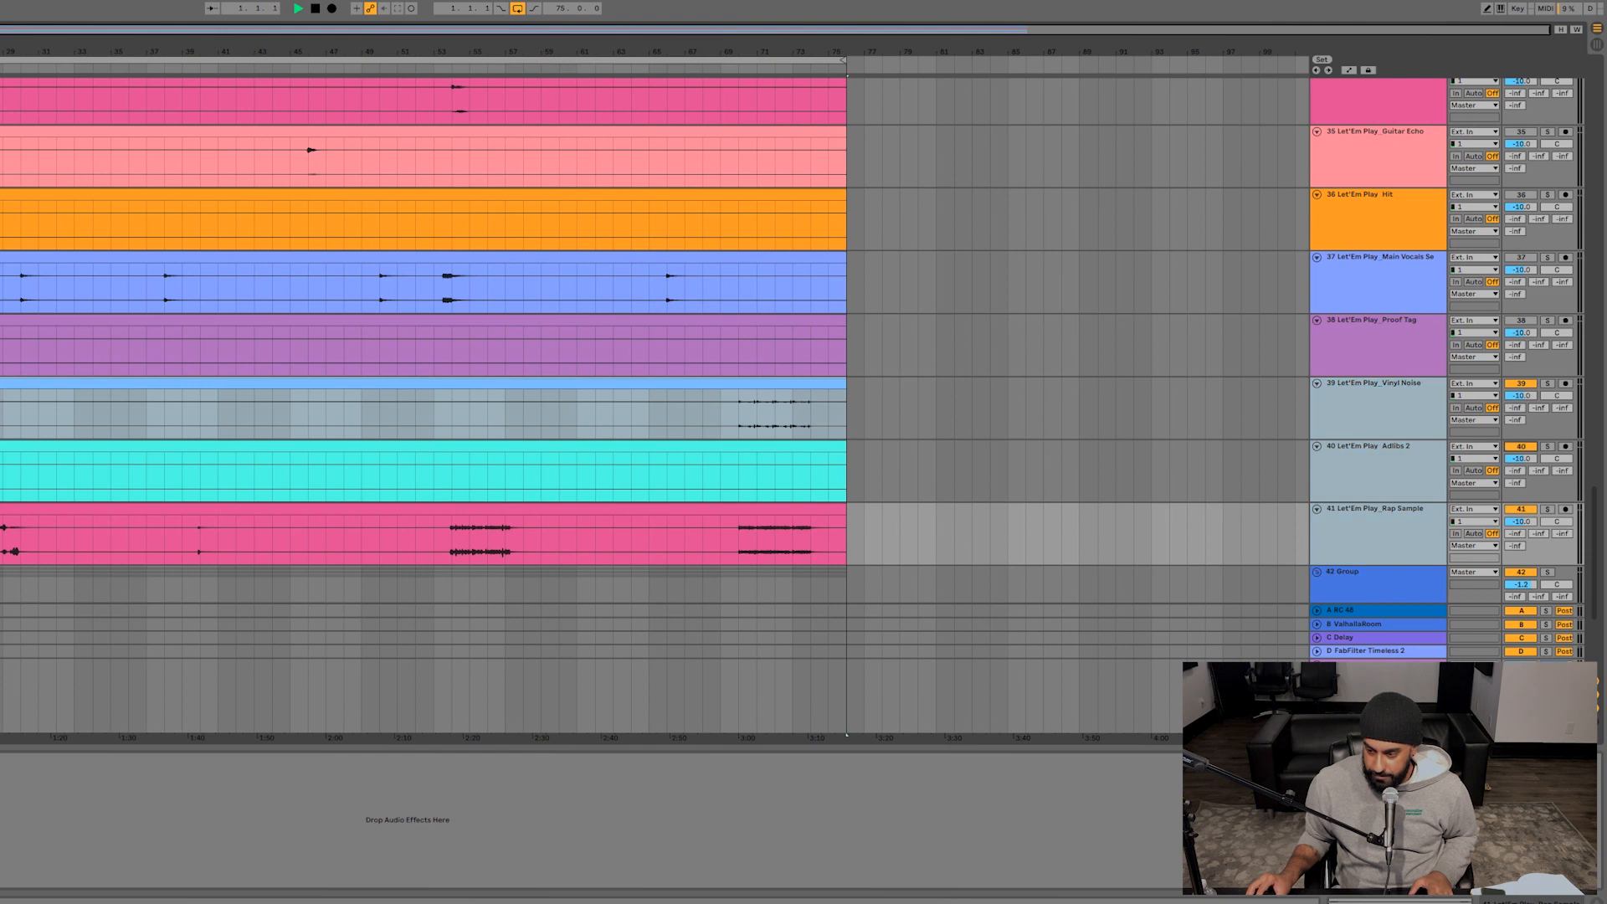
{"action": "key", "text": "shift+Up"}
{"action": "key", "text": "shift+Up"}
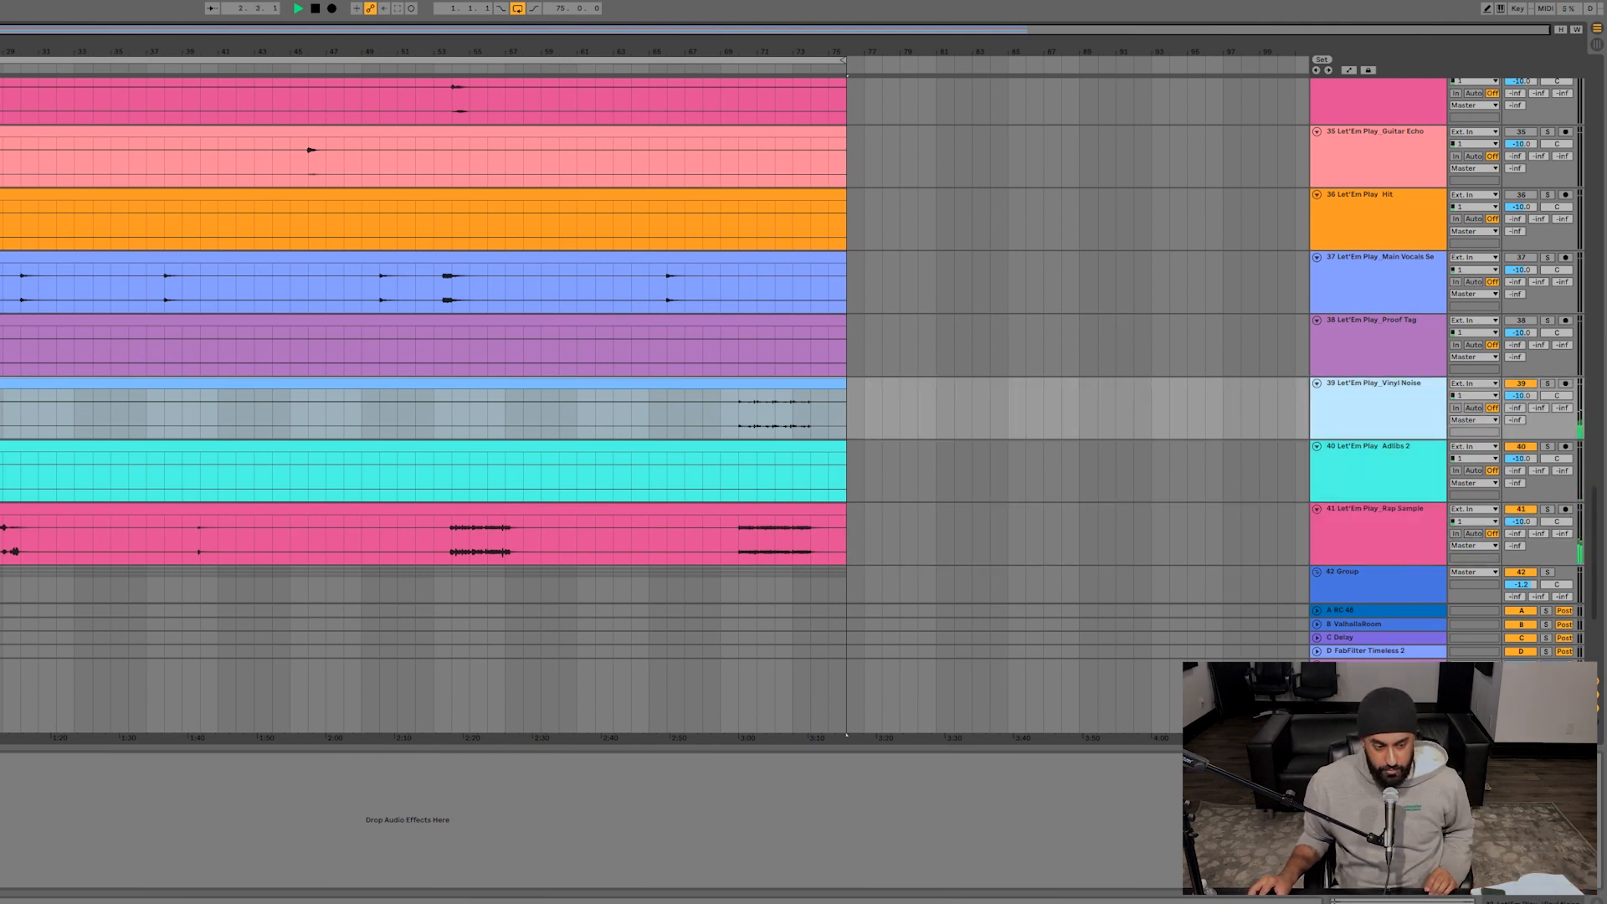
{"action": "left_click", "coordinate": [1376, 533]}
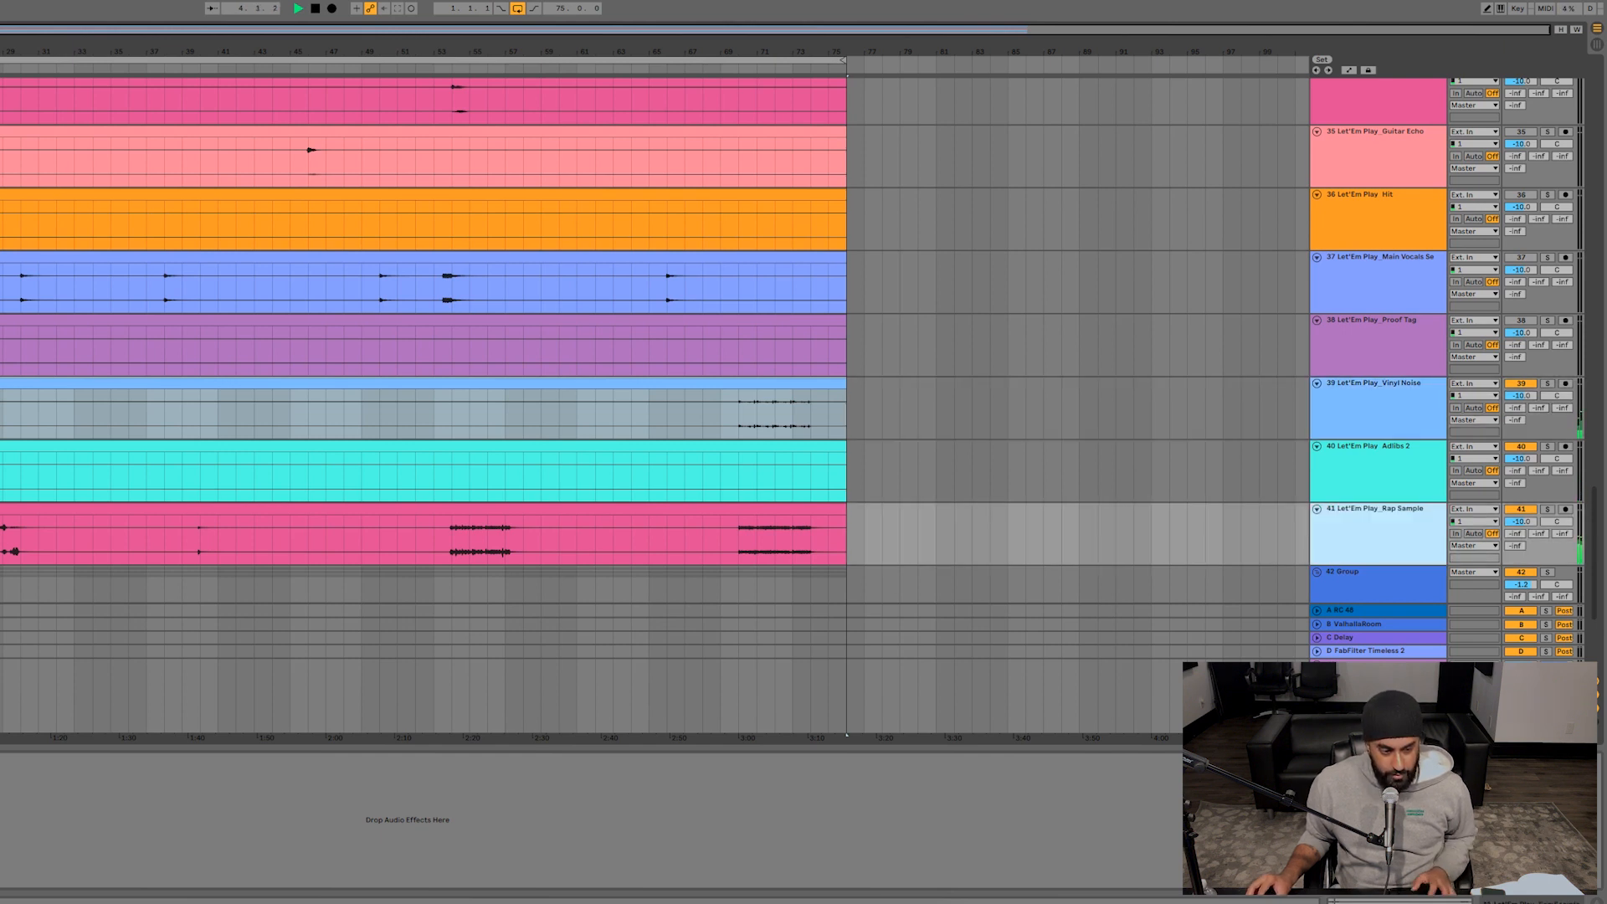
- Activate the Proof Tag track and lower its volume to about -12 dB
{"action": "left_click", "coordinate": [1521, 320]}
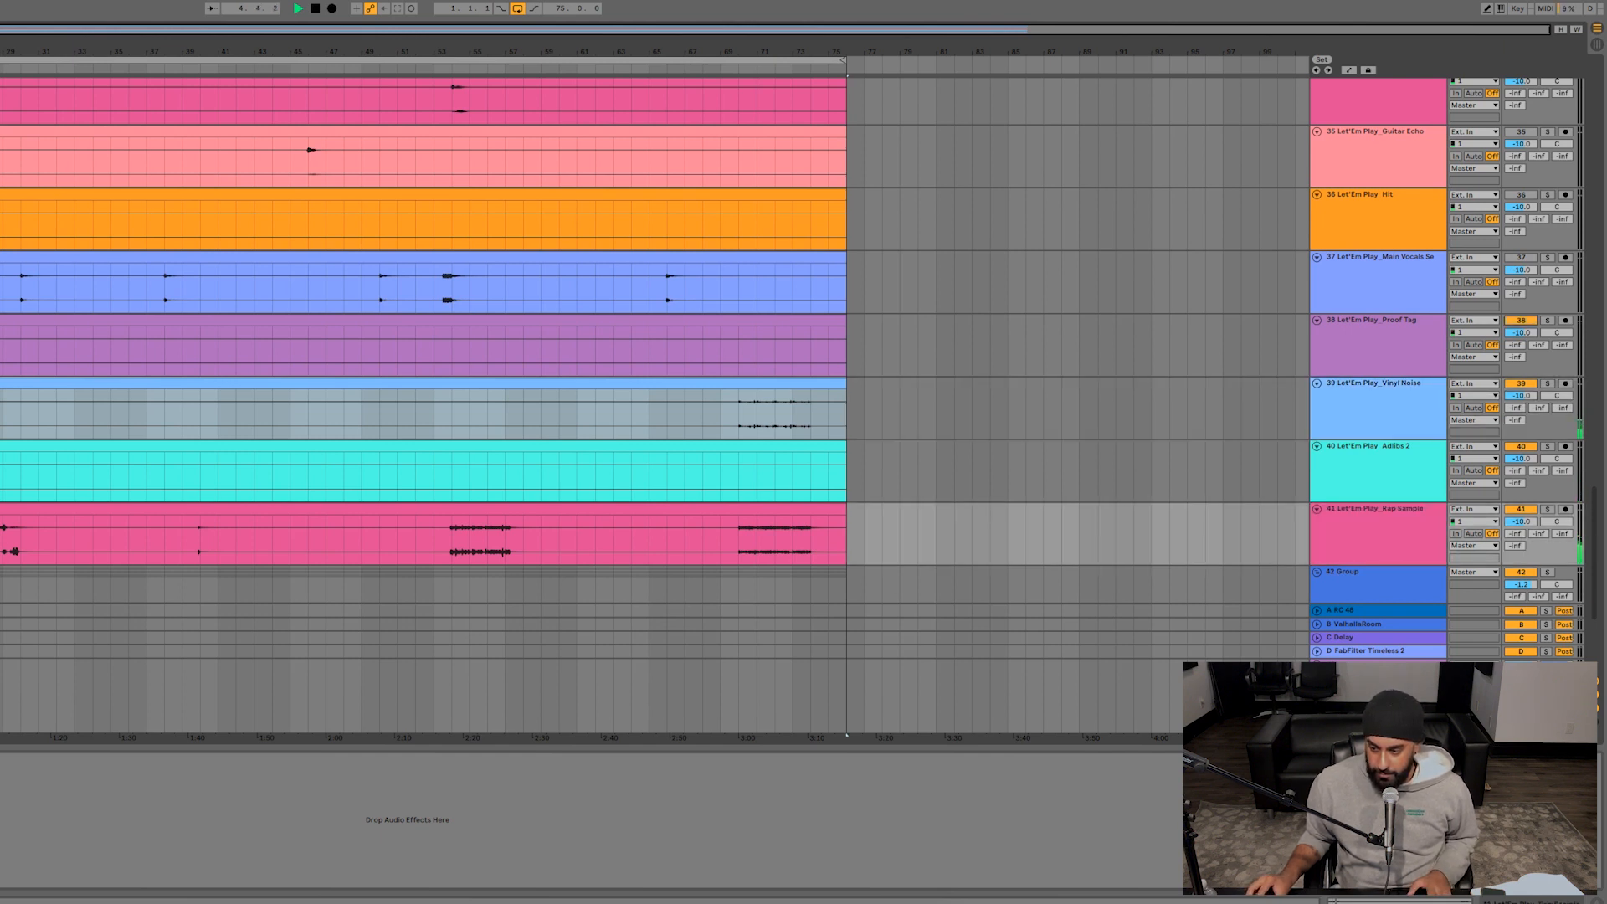
{"action": "left_click", "coordinate": [1376, 344]}
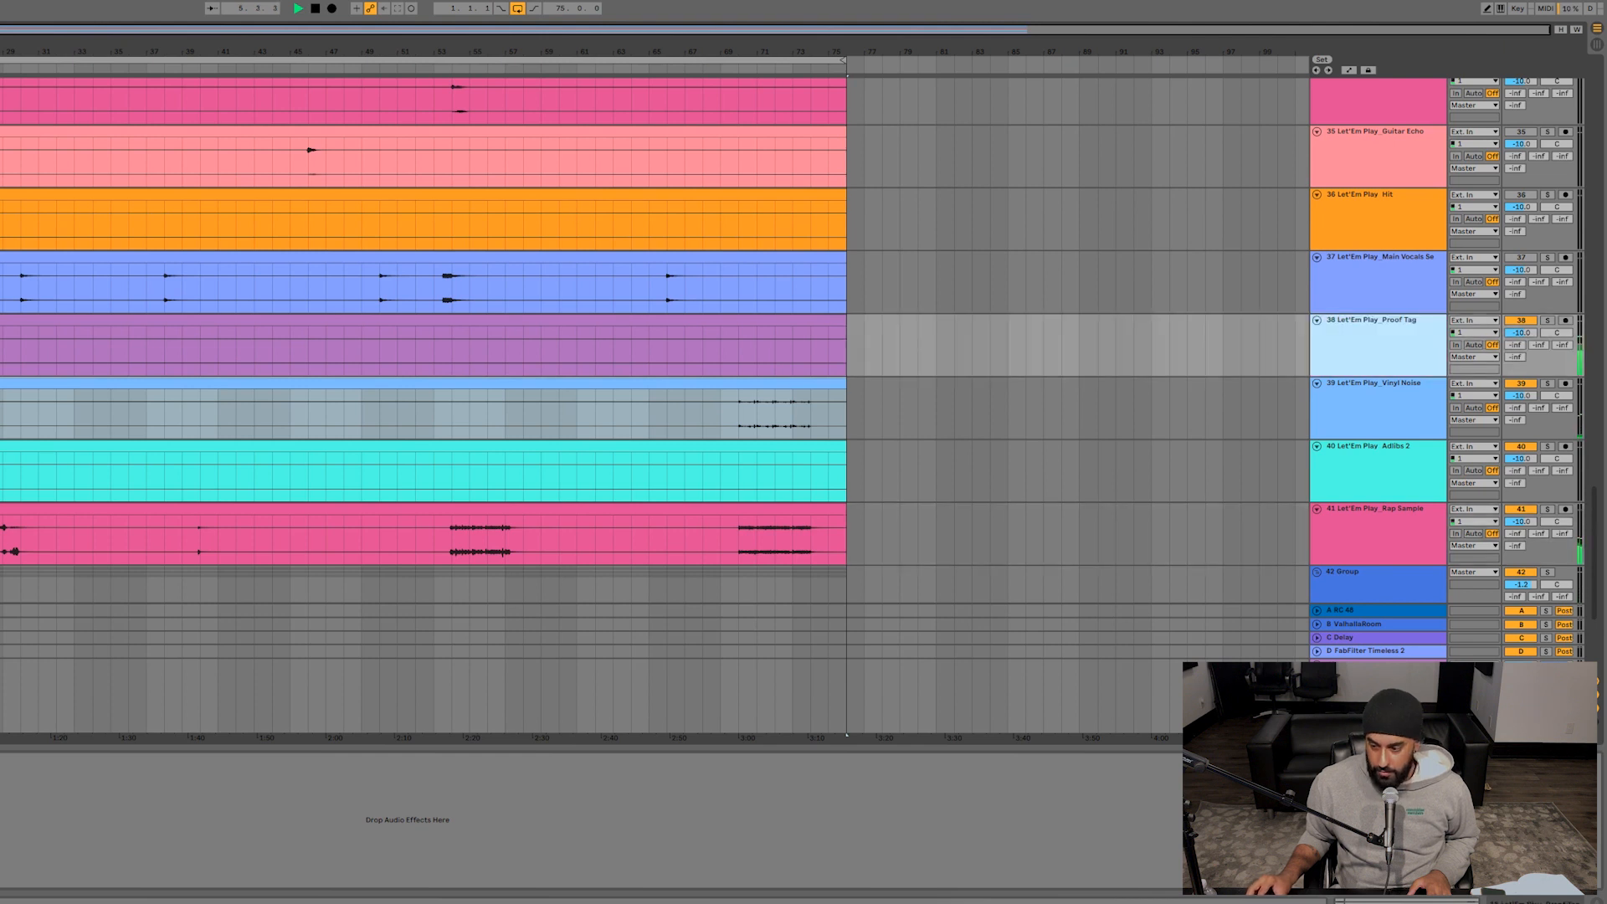
{"action": "left_click_drag", "start_coordinate": [1521, 332], "coordinate": [1521, 350]}
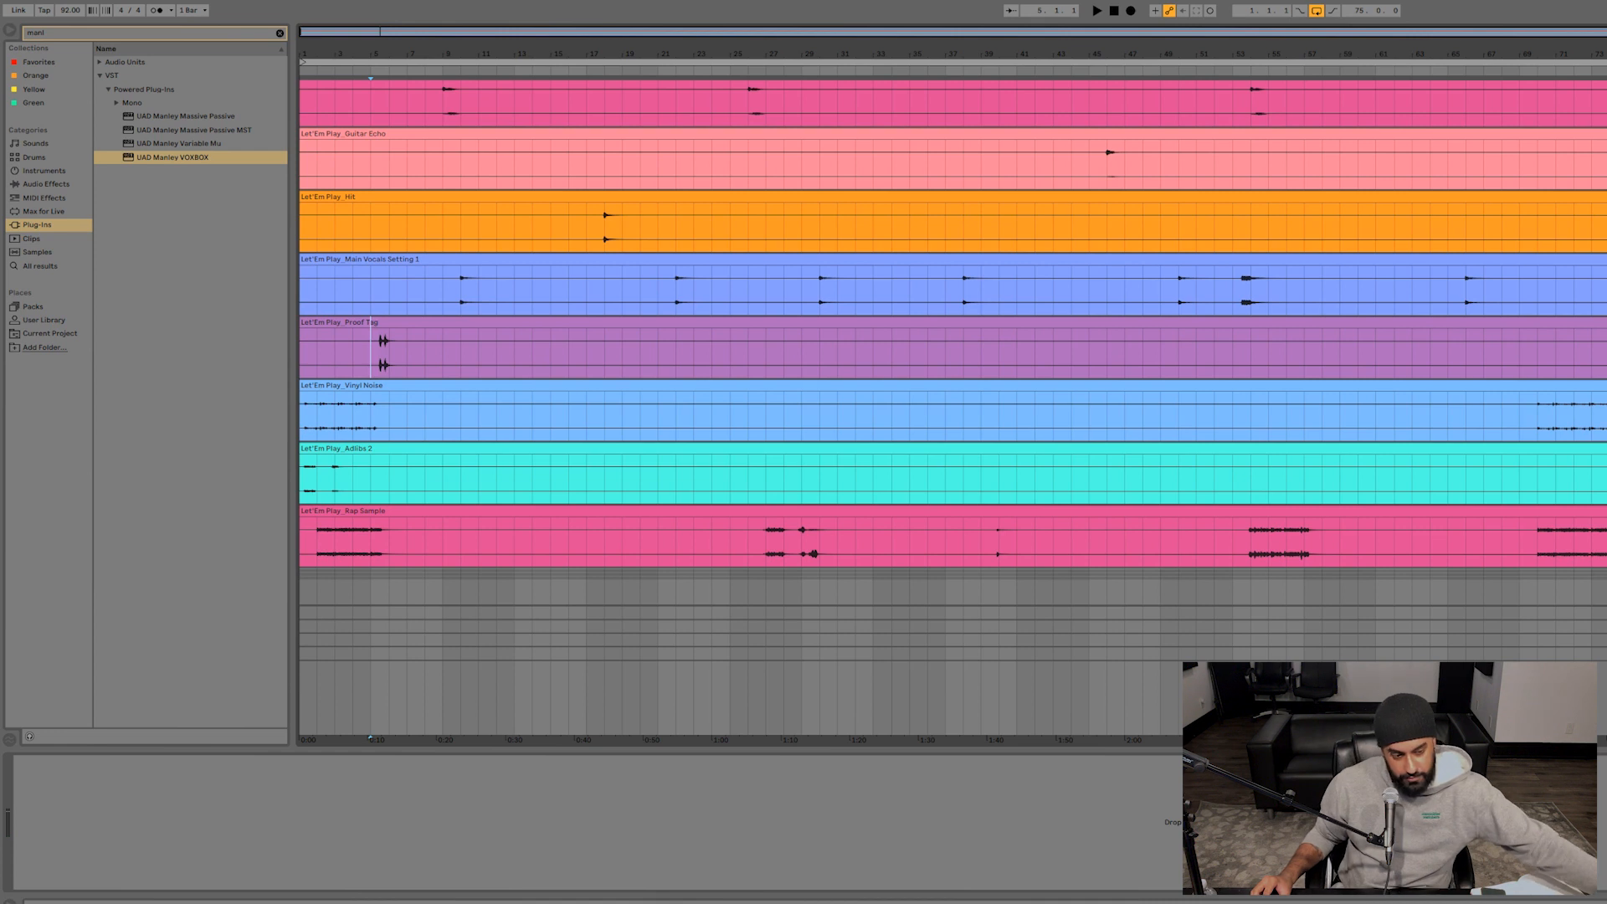
- Clear the browser search, find EQ Eight among the audio effects and insert it on the Proof Tag track
{"action": "left_click", "coordinate": [46, 184]}
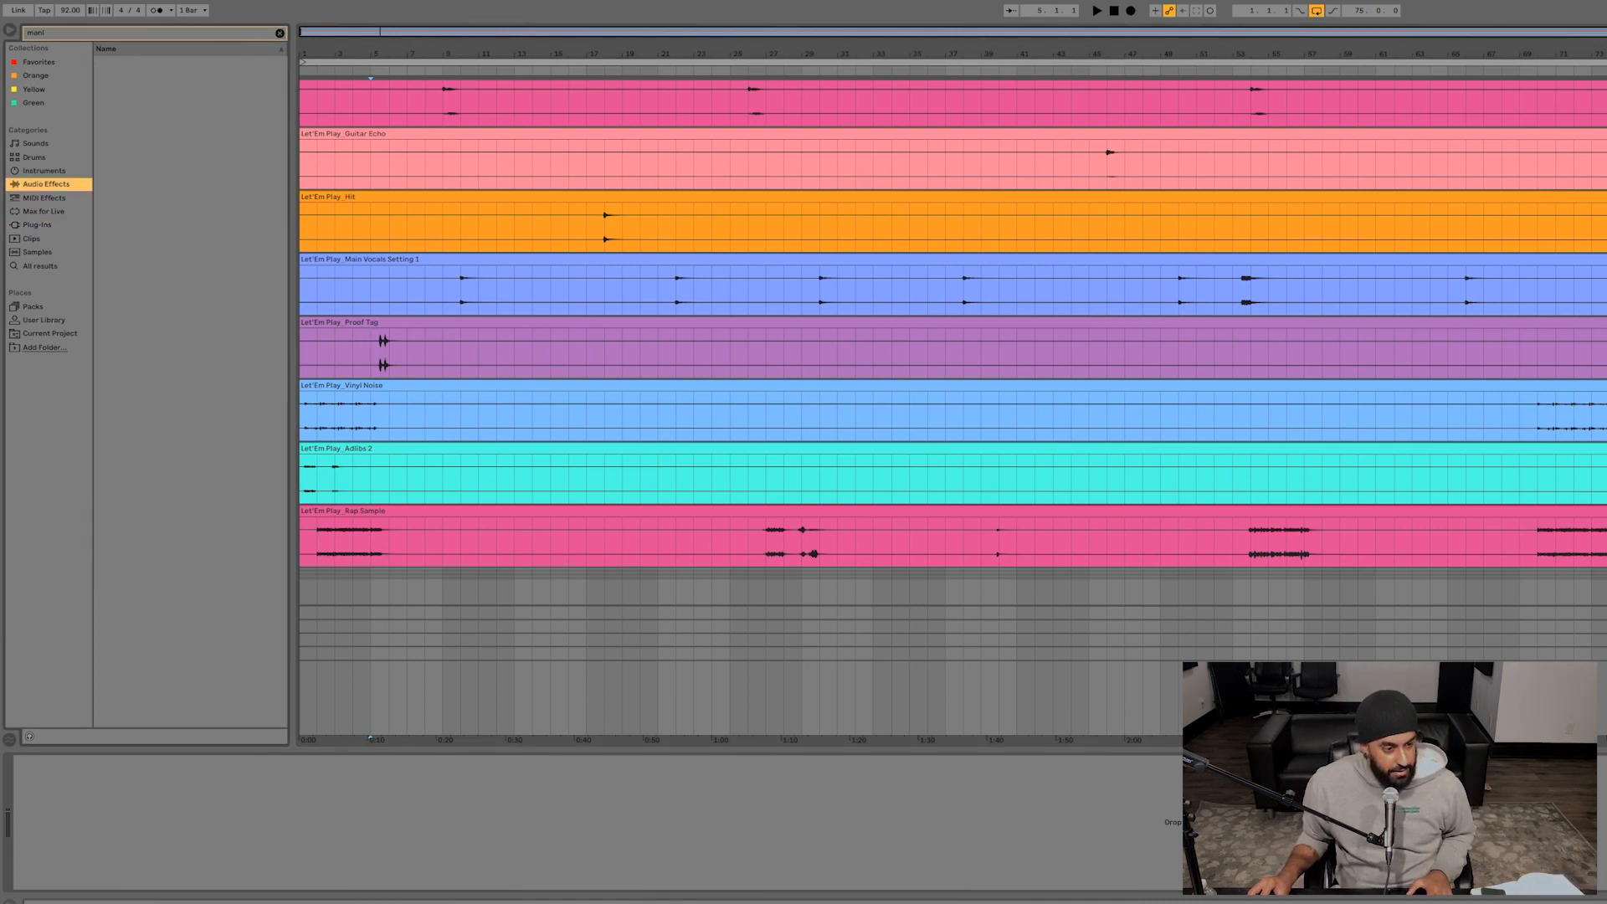
{"action": "left_click", "coordinate": [279, 33]}
{"action": "left_click", "coordinate": [134, 252]}
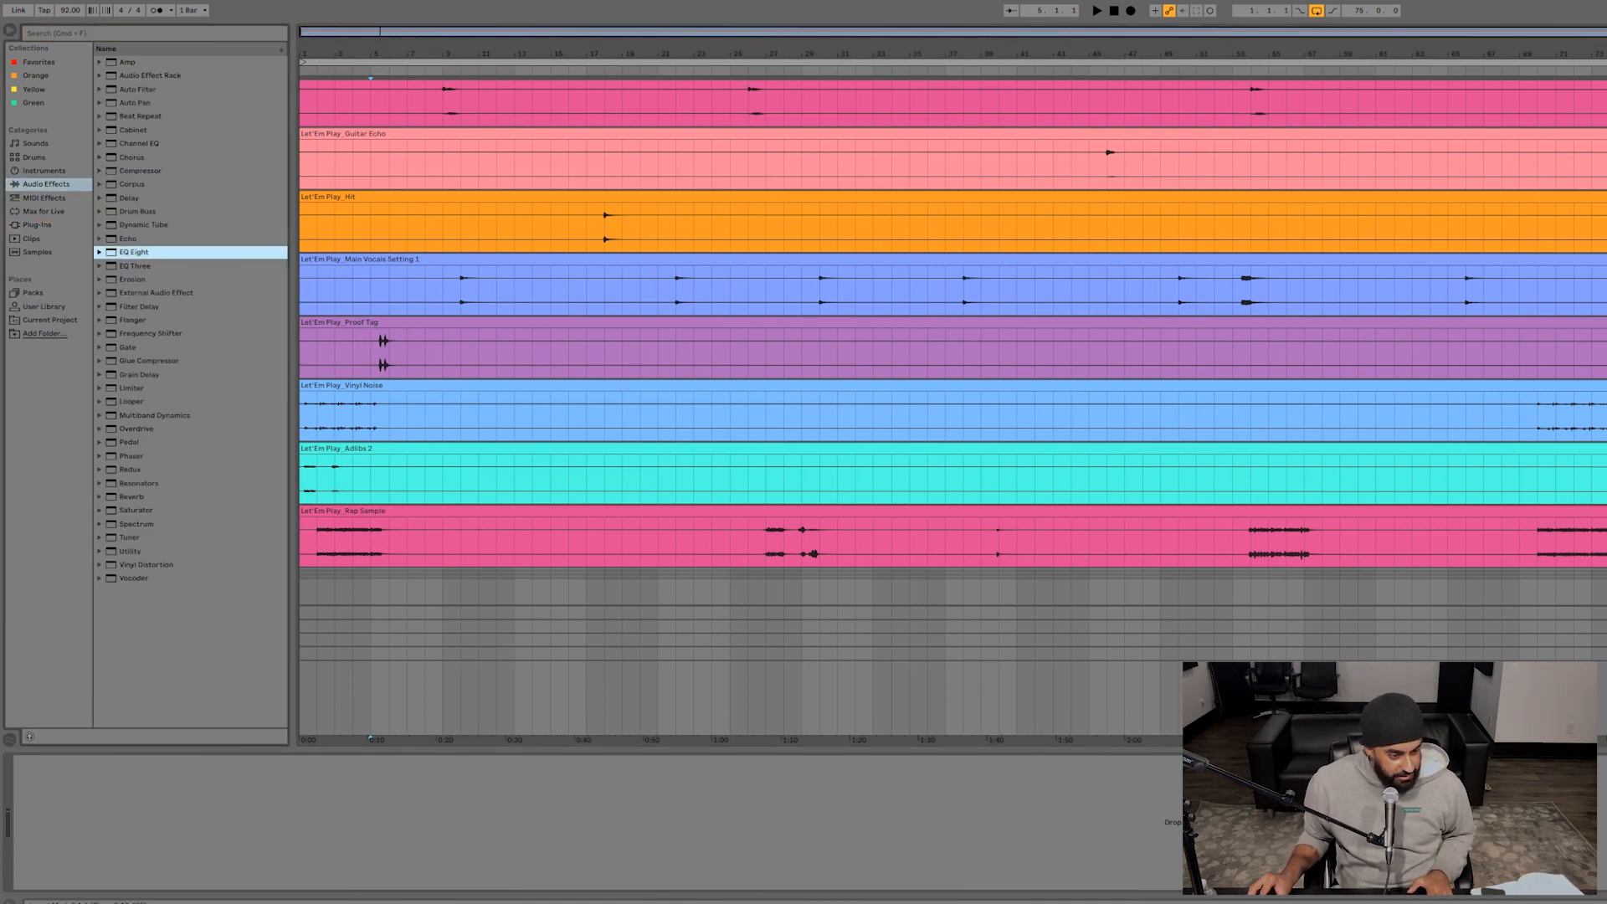
{"action": "key", "text": "Return"}
- Shape the Proof Tag's low end in EQ Eight with a low cut and a low-mid dip while auditioning the tag
{"action": "left_click", "coordinate": [66, 871]}
{"action": "left_click", "coordinate": [66, 882]}
{"action": "key", "text": "space"}
{"action": "left_click_drag", "start_coordinate": [93, 825], "coordinate": [131, 830]}
{"action": "key", "text": "space"}
{"action": "key", "text": "space"}
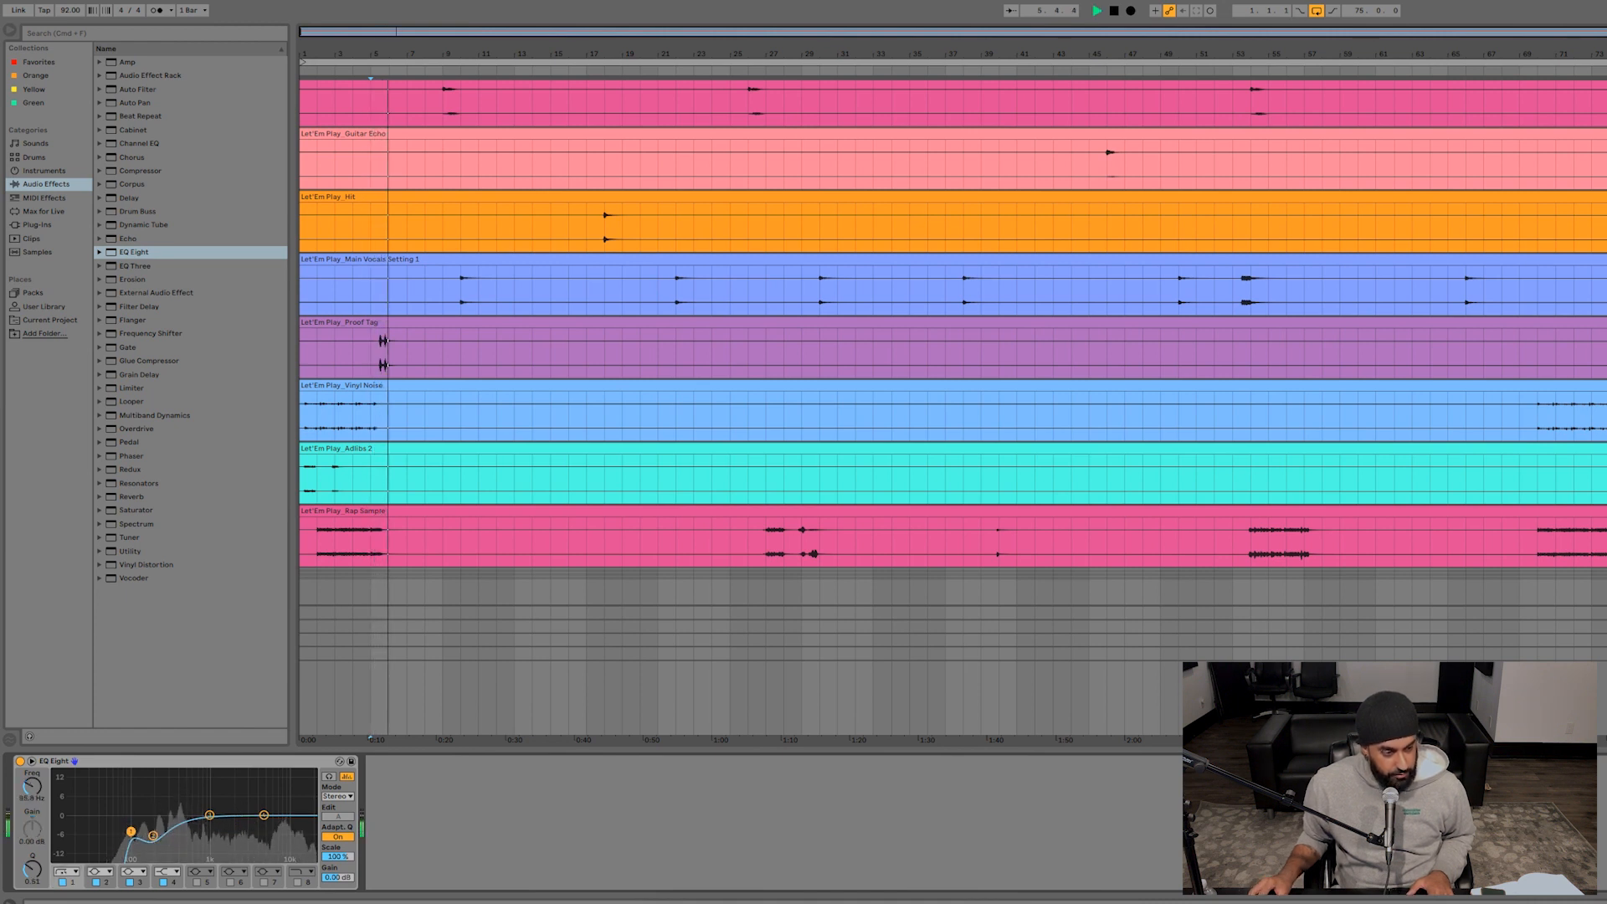
{"action": "key", "text": "space"}
- Search the plug-ins for "la", insert UAD Teletronix LA-2A Legacy on the Proof Tag track and play it
{"action": "left_click", "coordinate": [36, 225]}
{"action": "key", "text": "super+f"}
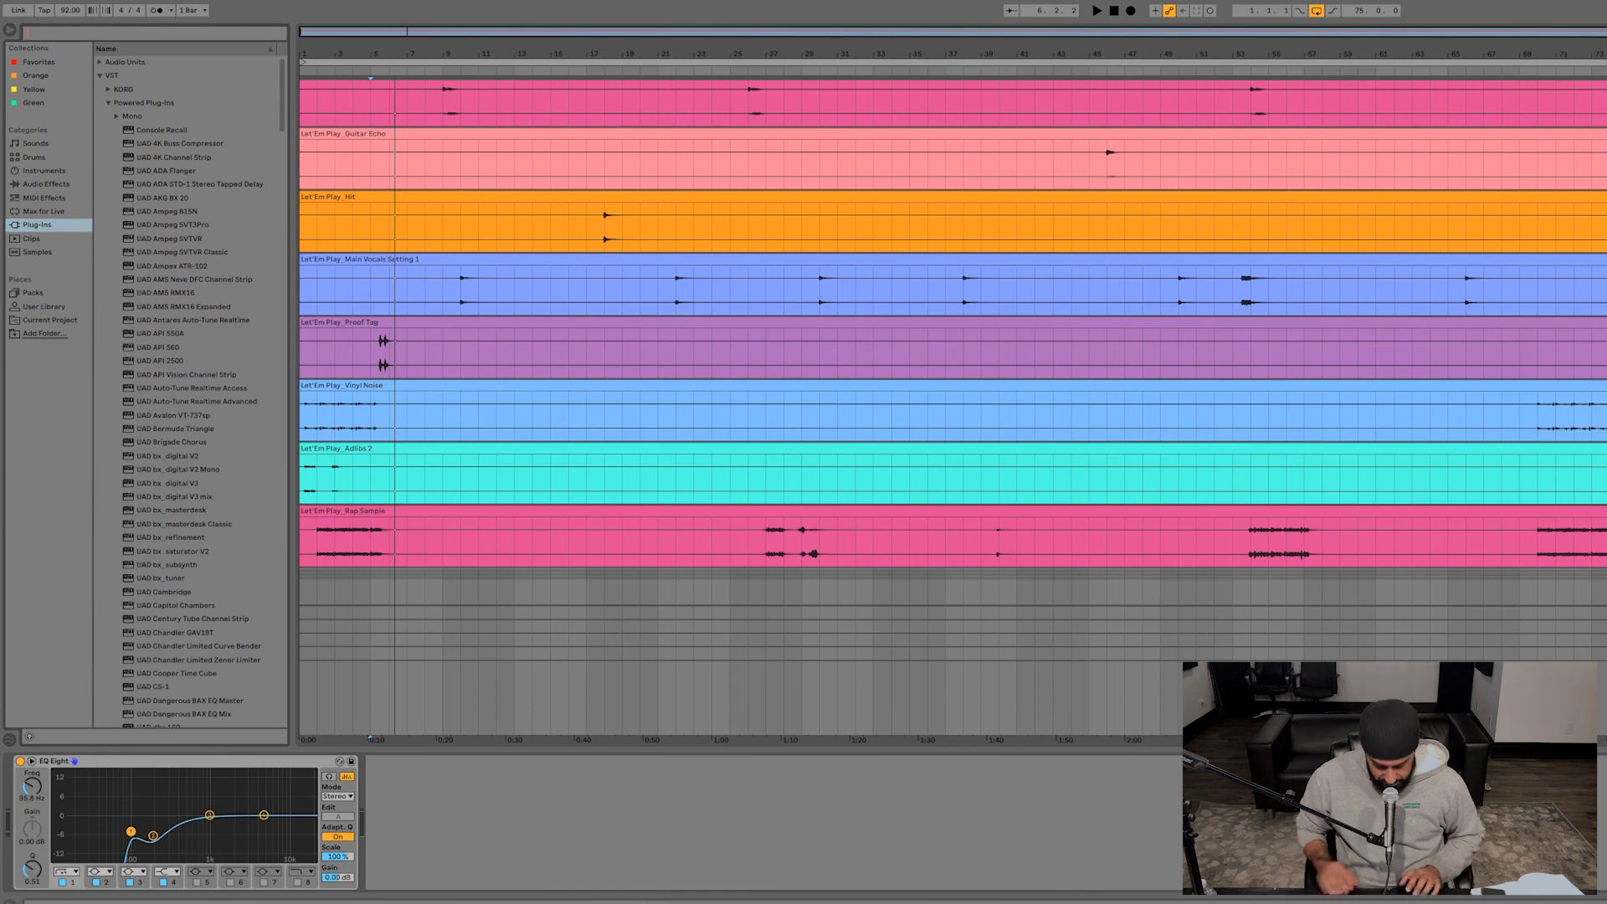
{"action": "type", "text": "la"}
{"action": "double_click", "coordinate": [186, 225]}
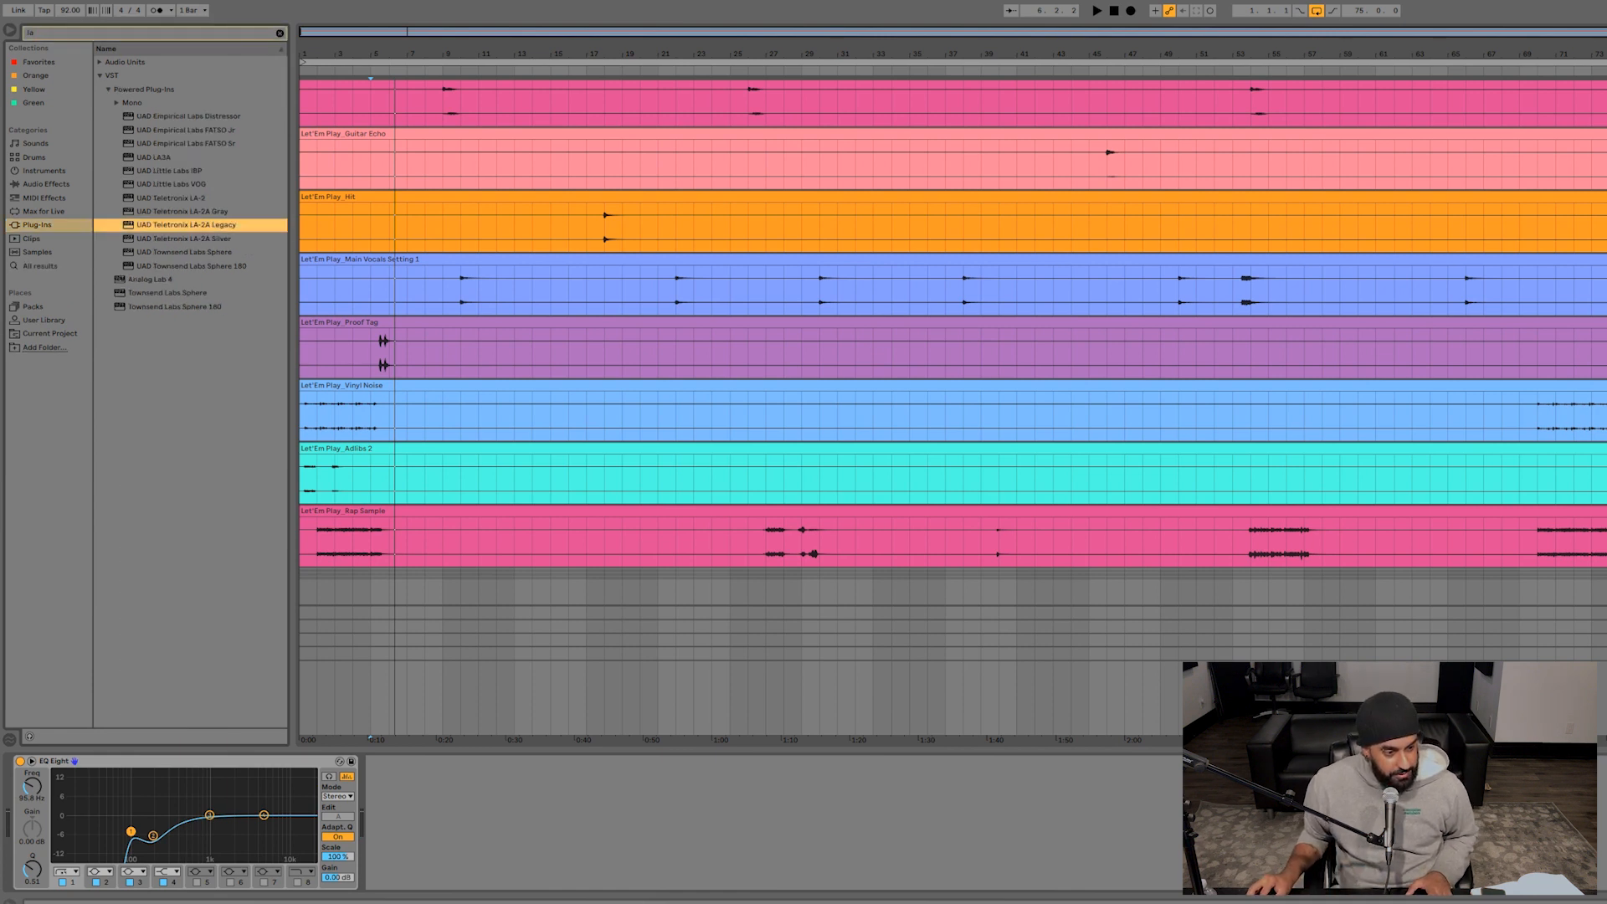
{"action": "key", "text": "space"}
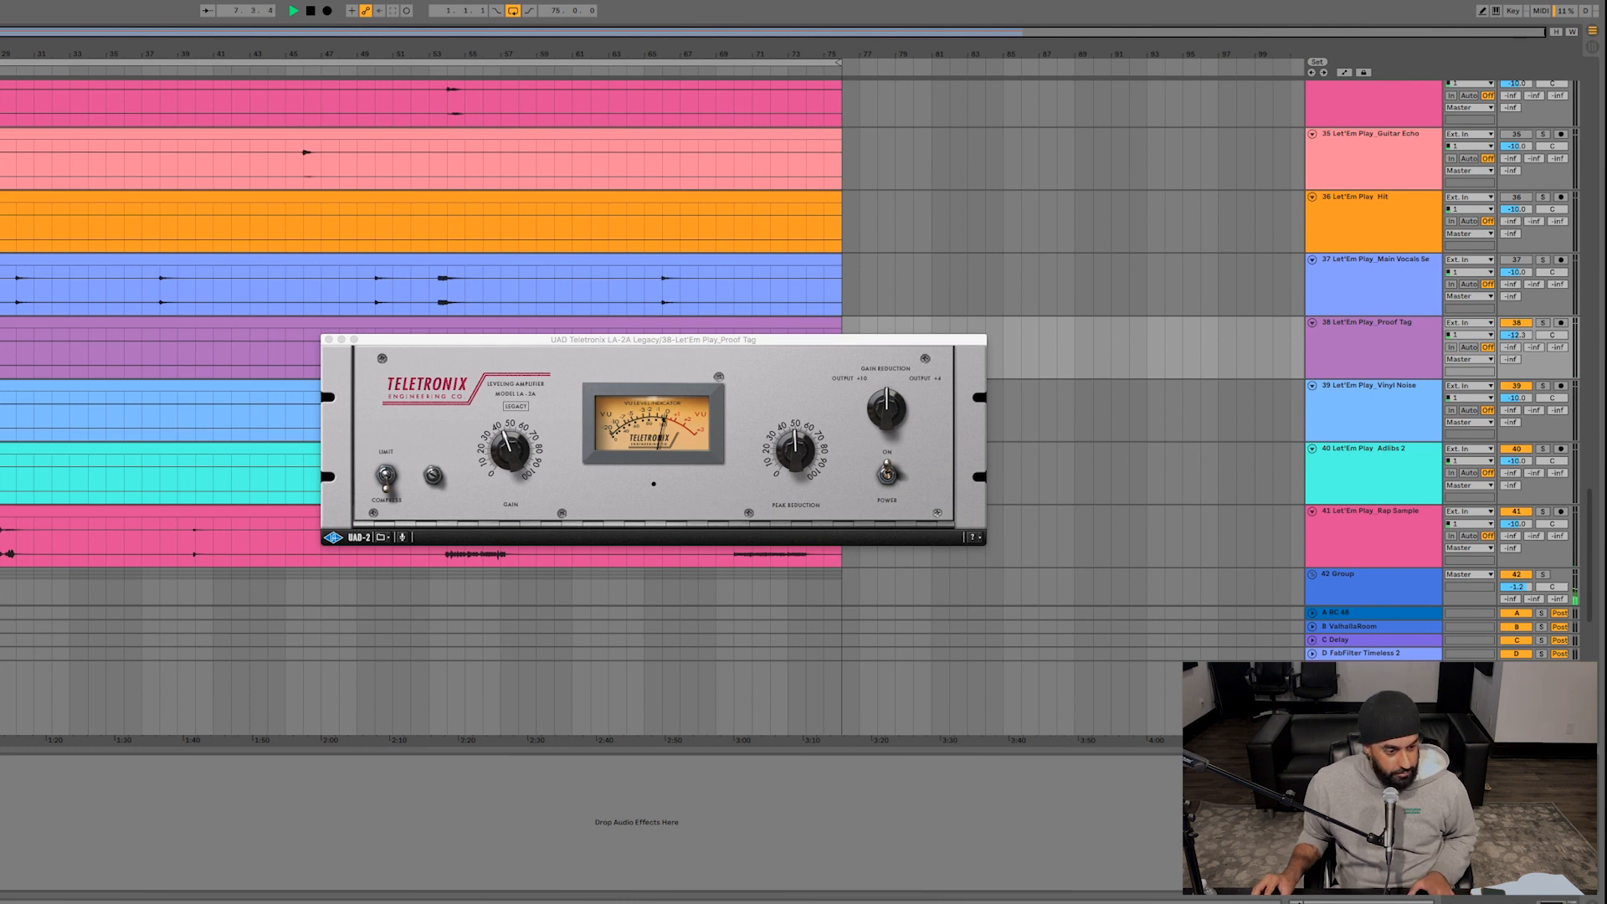
- Insert FabFilter Pro-MB on the Proof Tag track, add a band covering the lows and adjust its threshold during playback
{"action": "key", "text": "Return"}
{"action": "key", "text": "space"}
{"action": "left_click", "coordinate": [525, 491]}
{"action": "left_click_drag", "start_coordinate": [465, 524], "coordinate": [327, 524]}
{"action": "left_click_drag", "start_coordinate": [370, 650], "coordinate": [370, 673]}
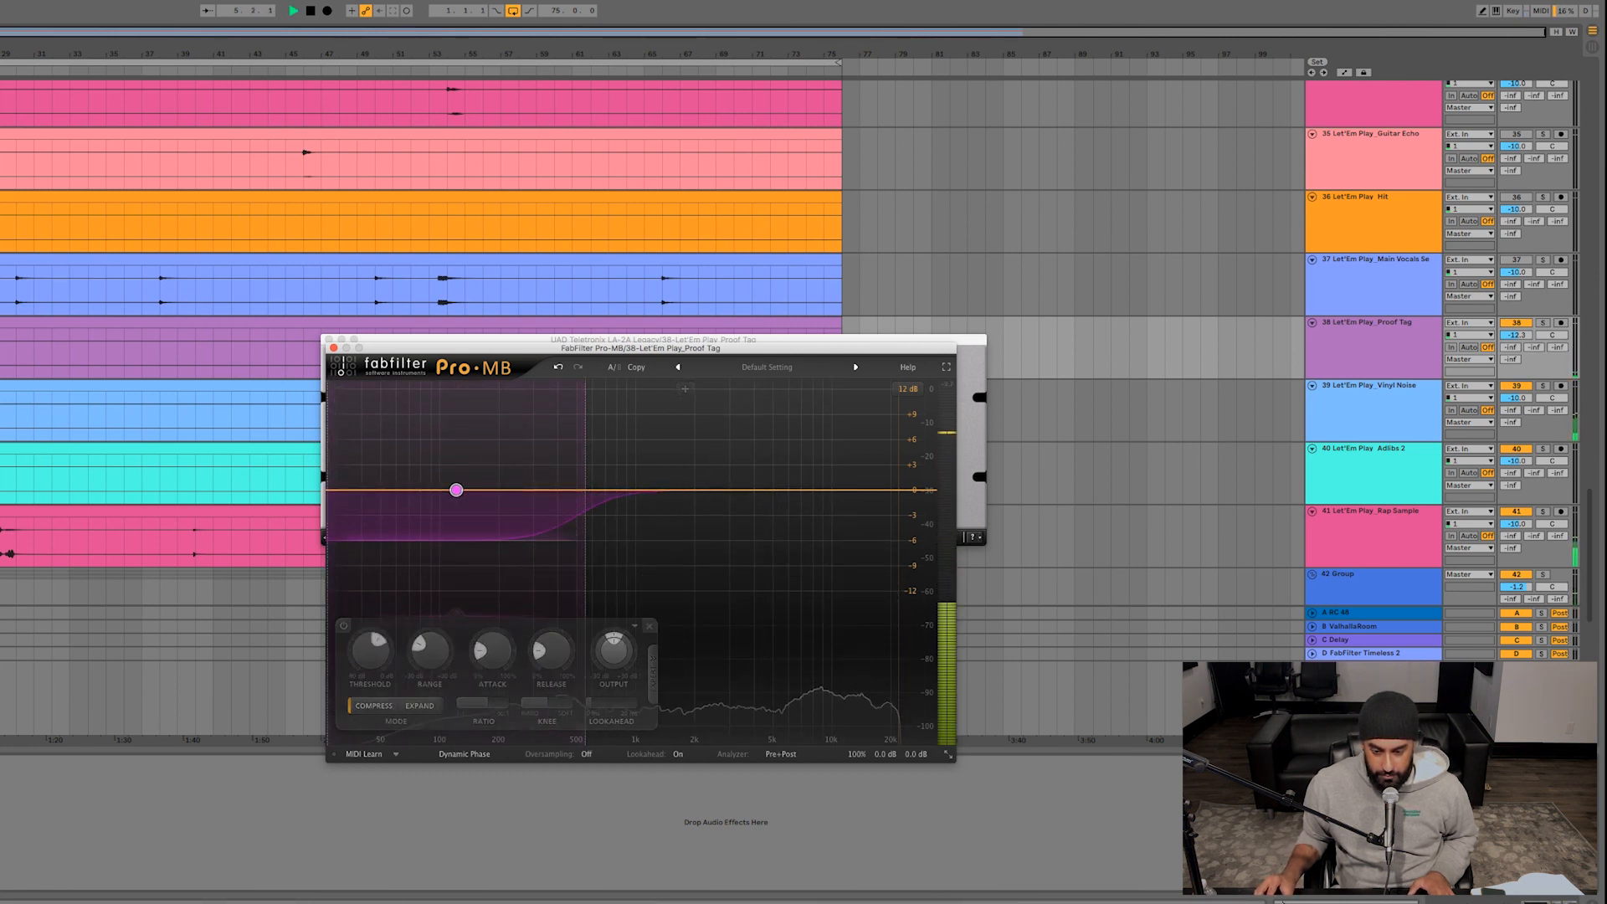
- Add a second Pro-MB band centred at about 1624 Hz, raise it to +1.71 dB and lower its threshold
{"action": "left_click", "coordinate": [616, 490]}
{"action": "left_click_drag", "start_coordinate": [646, 489], "coordinate": [769, 490]}
{"action": "left_click_drag", "start_coordinate": [670, 489], "coordinate": [676, 475]}
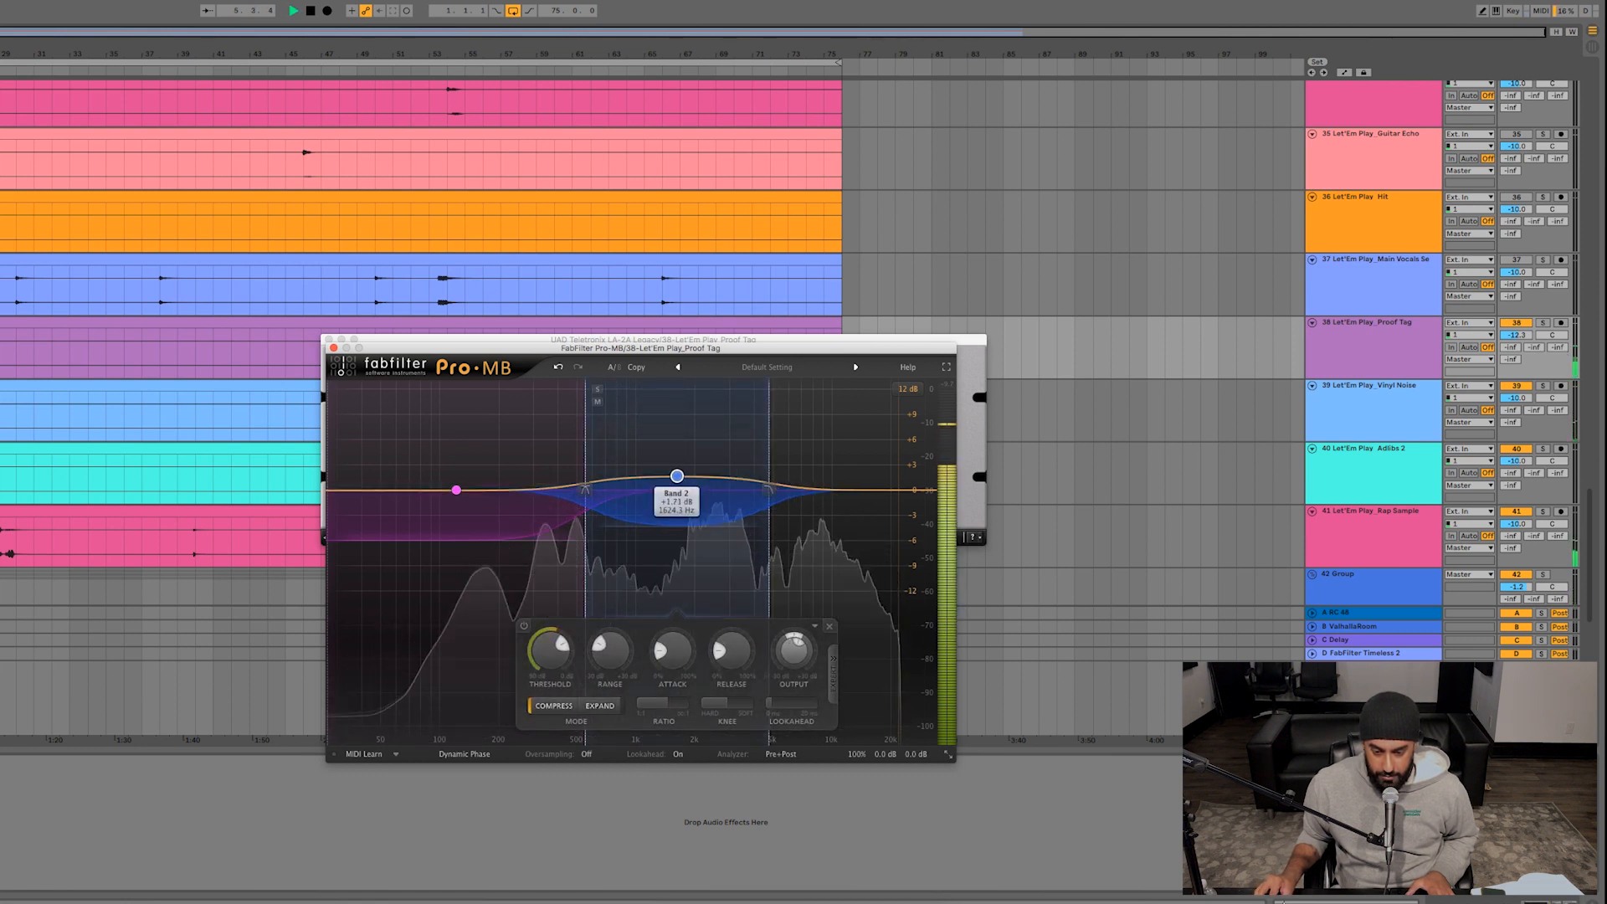
{"action": "left_click_drag", "start_coordinate": [549, 651], "coordinate": [549, 662]}
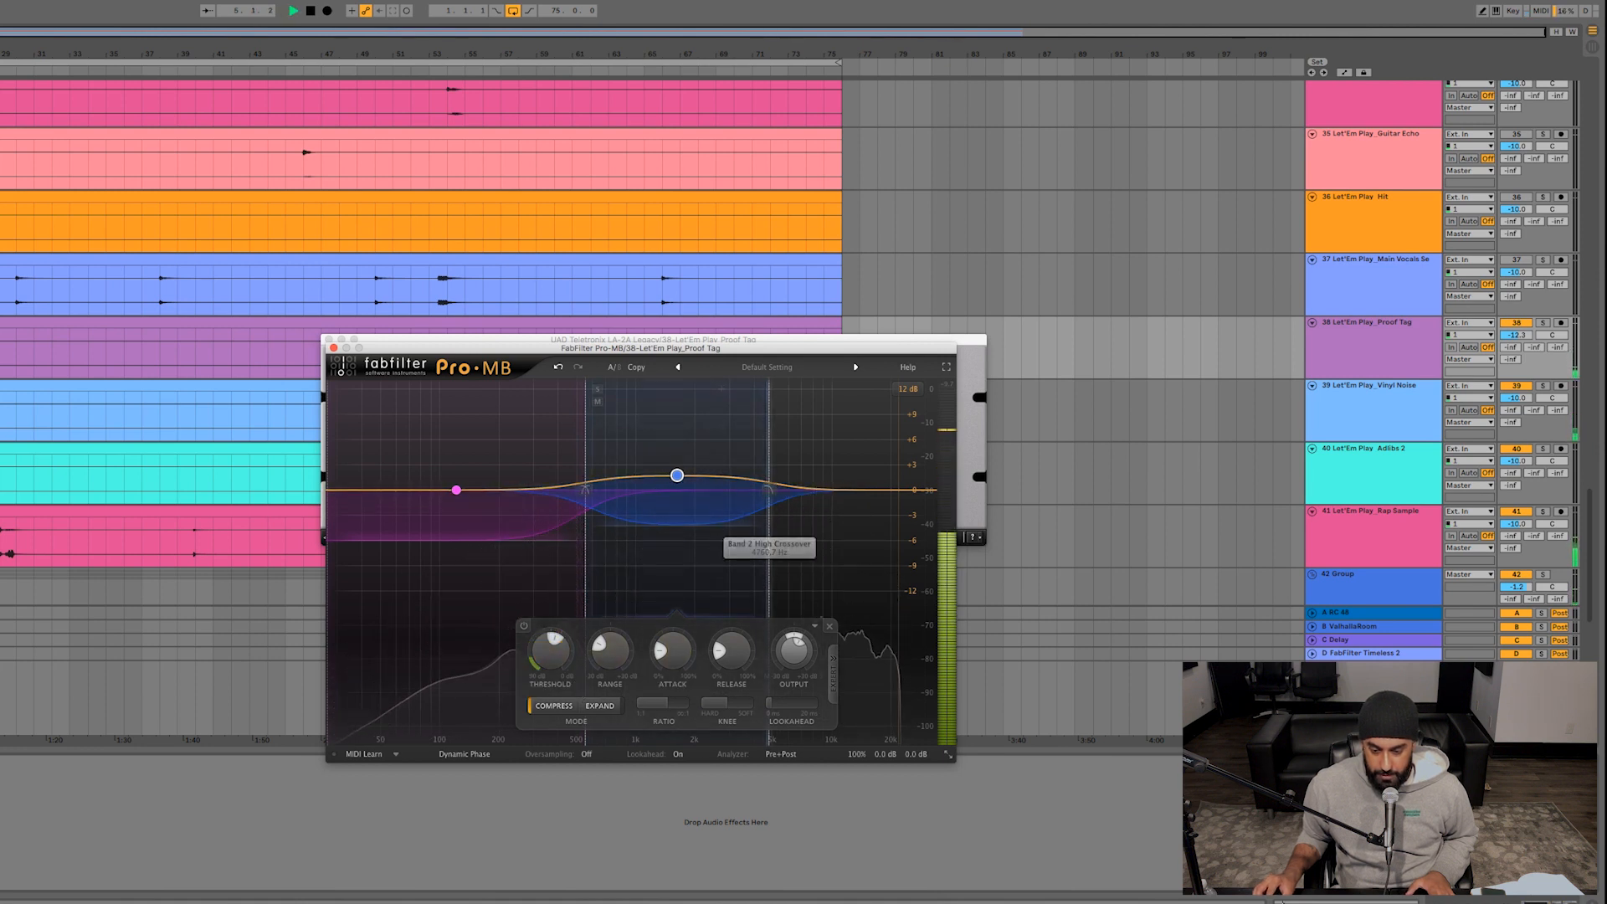
- Raise the second Pro-MB band slightly, add a third band covering the highs and adjust its threshold
{"action": "left_click_drag", "start_coordinate": [677, 475], "coordinate": [677, 466]}
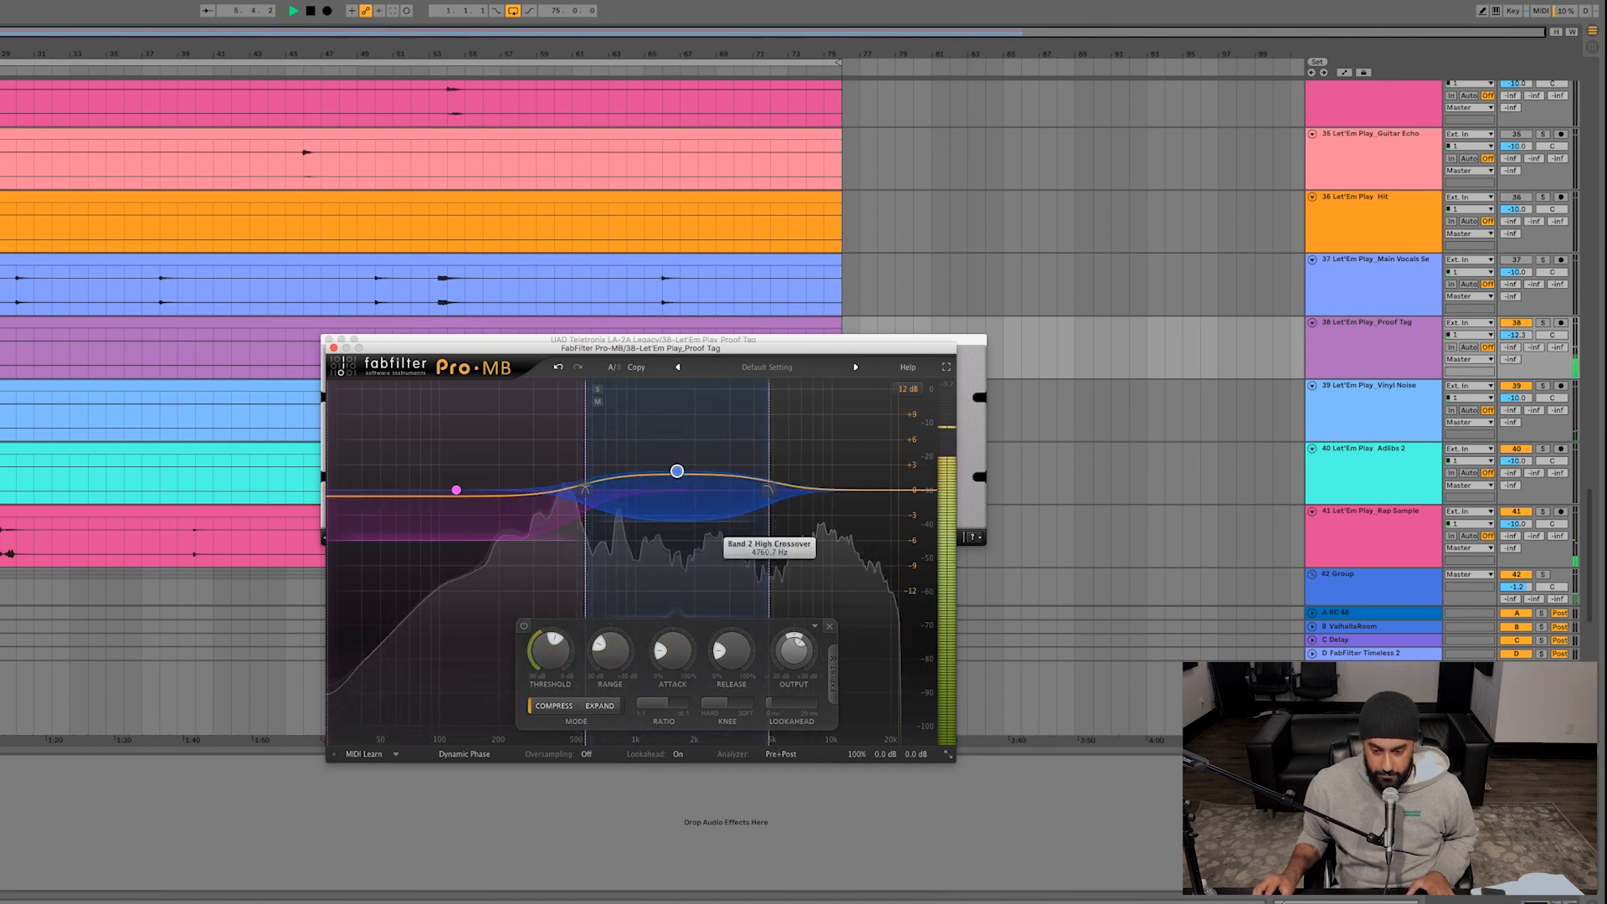
{"action": "left_click", "coordinate": [828, 388]}
{"action": "left_click_drag", "start_coordinate": [886, 519], "coordinate": [935, 519]}
{"action": "left_click_drag", "start_coordinate": [660, 650], "coordinate": [660, 660]}
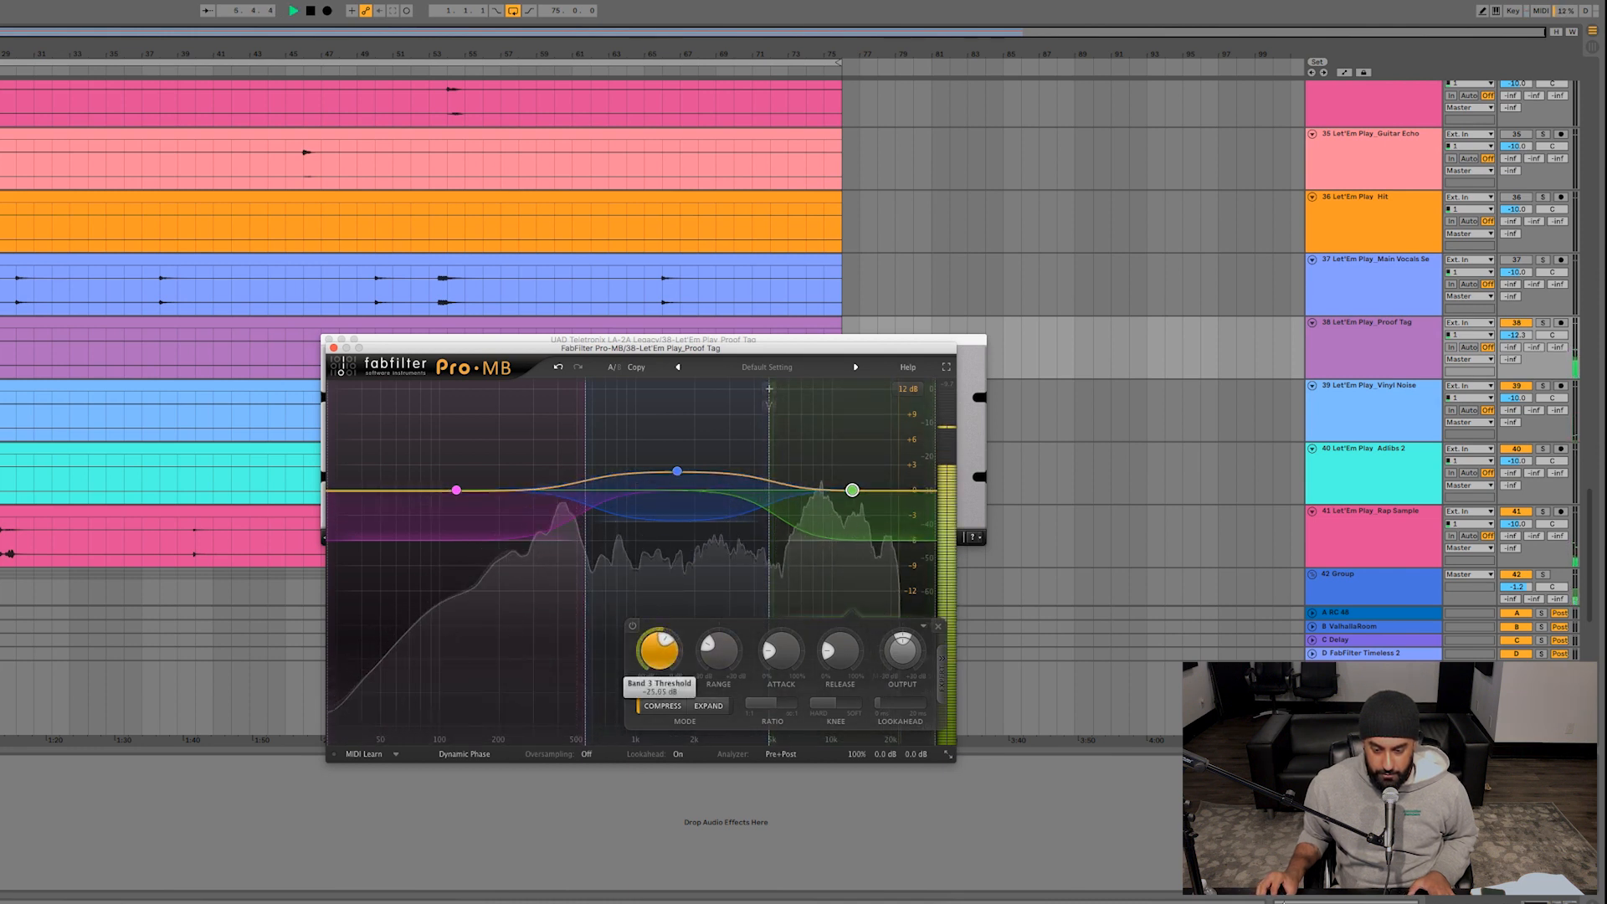
- Set the Proof Tag track's volume to -9.0 dB while auditioning the tag, then stop playback
{"action": "left_click_drag", "start_coordinate": [1515, 335], "coordinate": [1515, 327]}
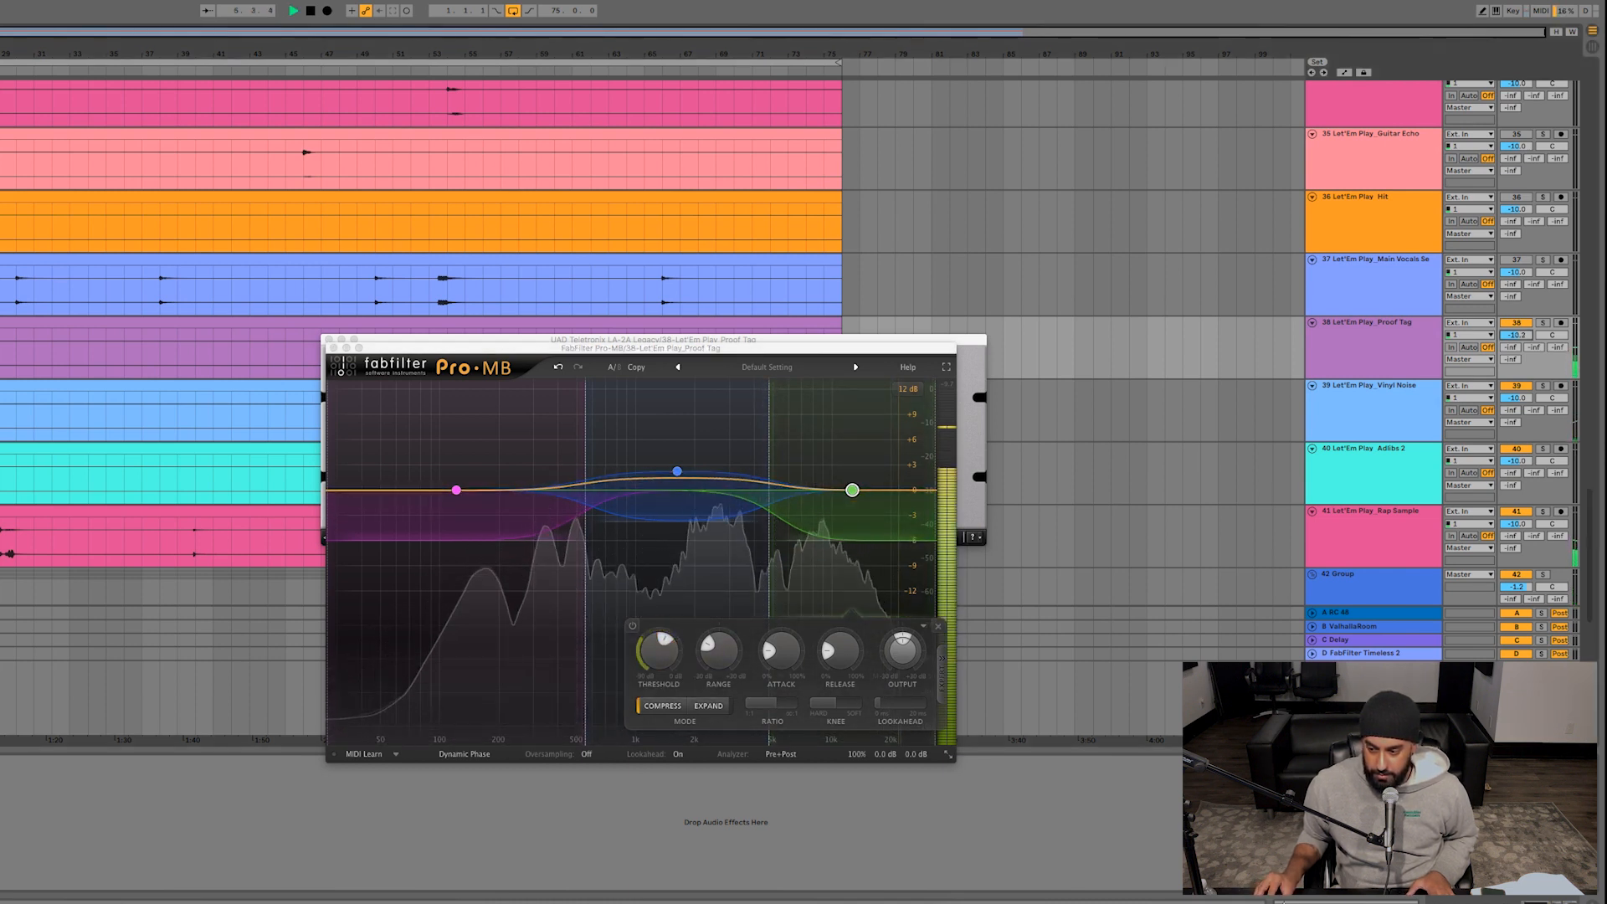
{"action": "key", "text": "space"}
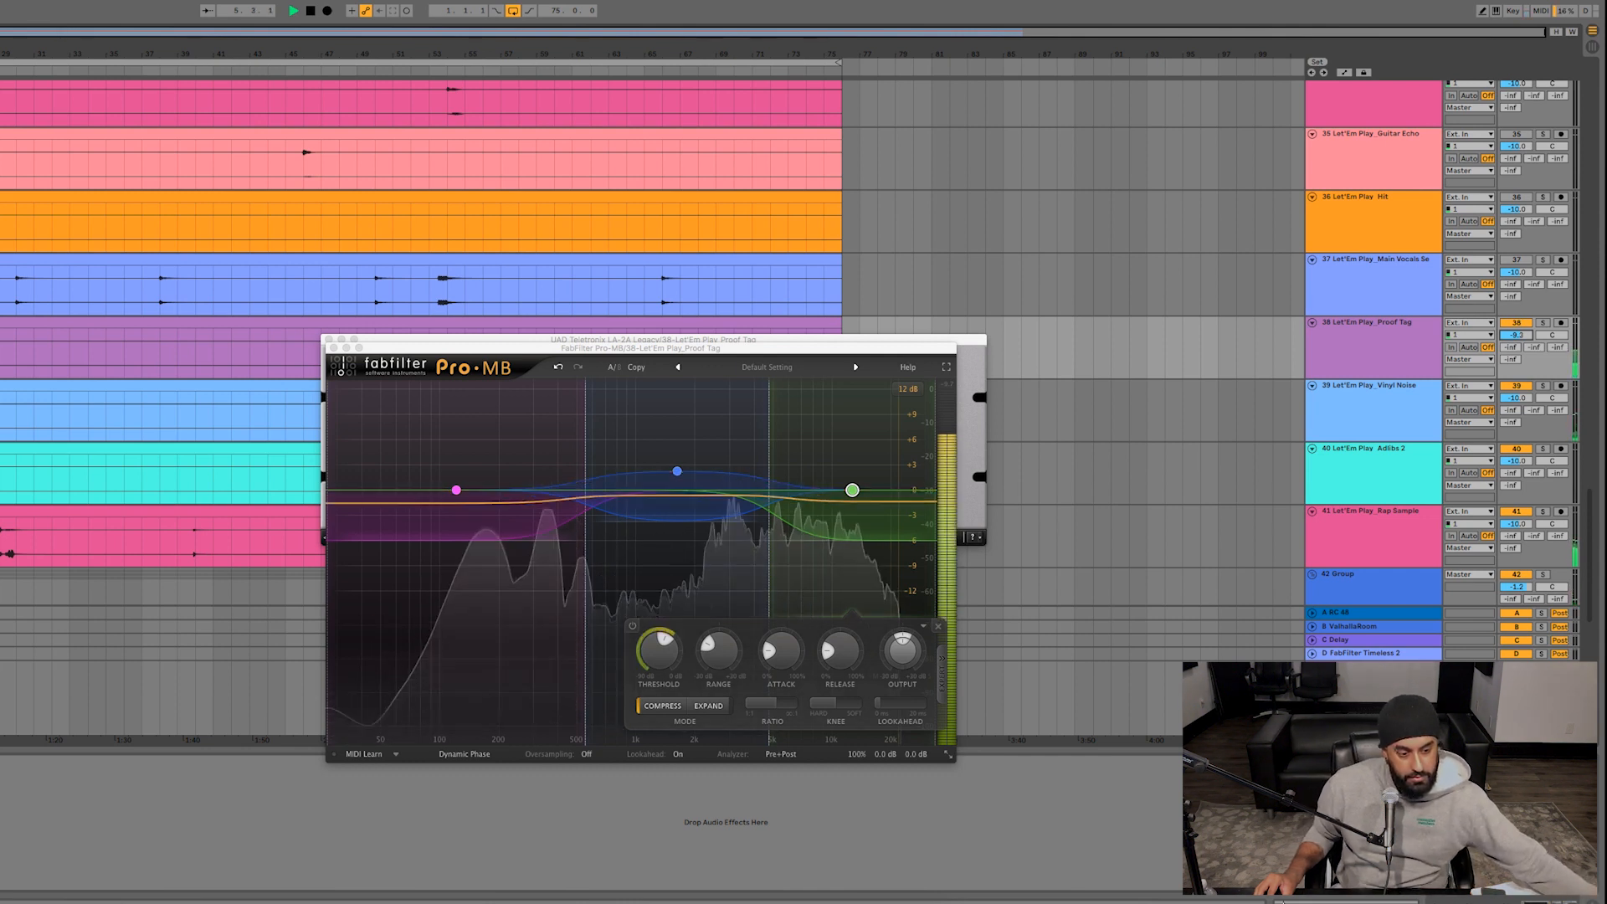
{"action": "left_click_drag", "start_coordinate": [1515, 334], "coordinate": [1515, 339]}
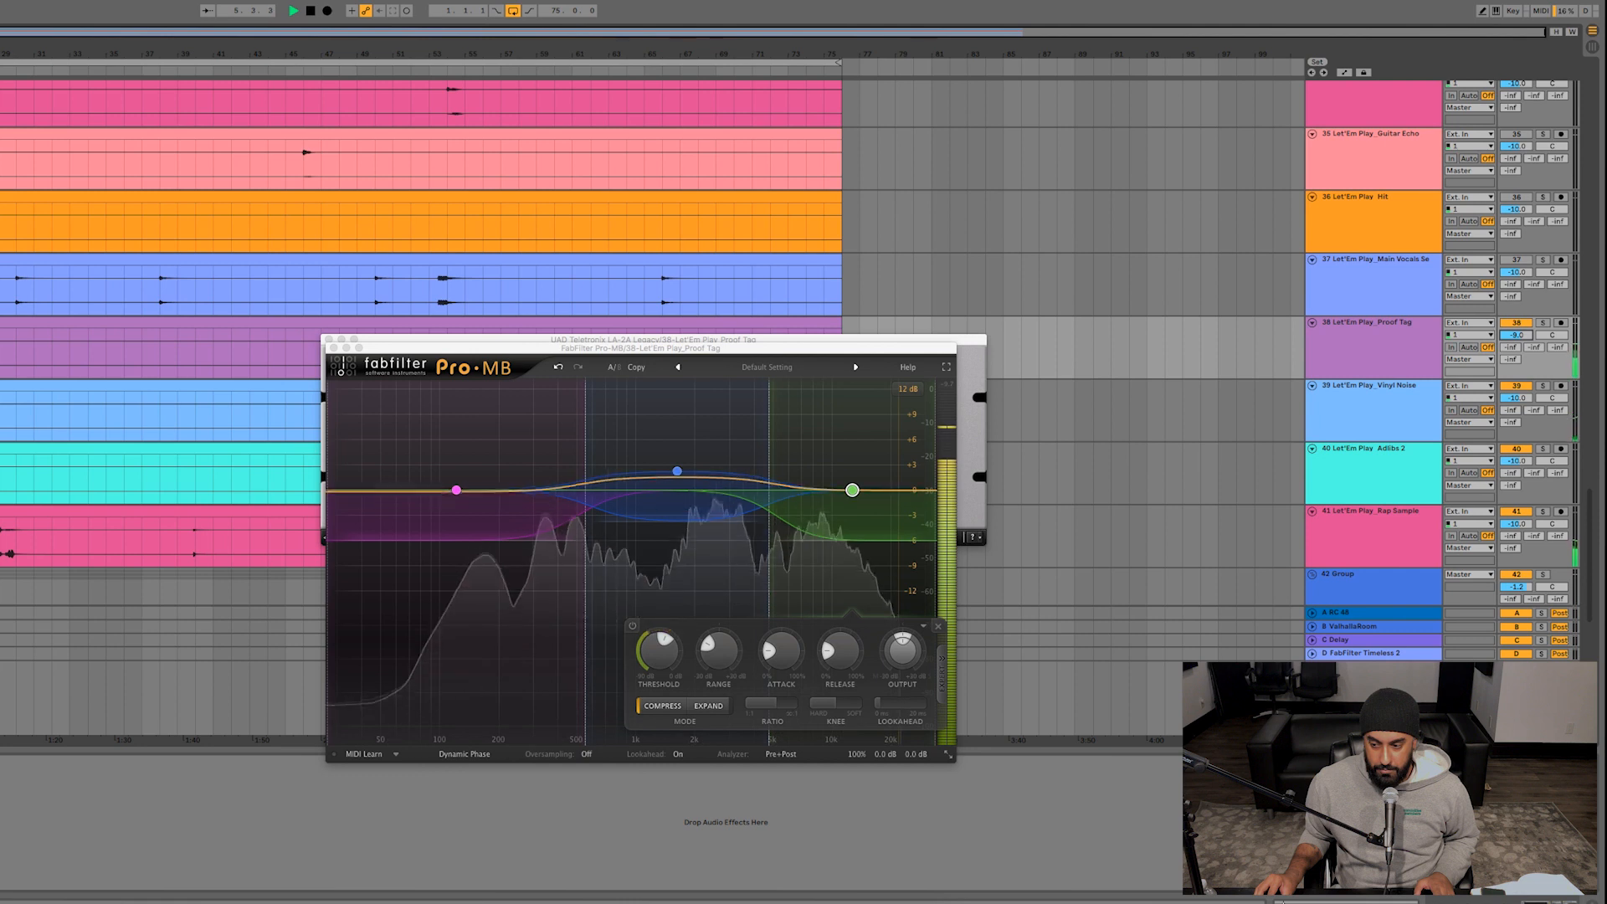
{"action": "key", "text": "space"}
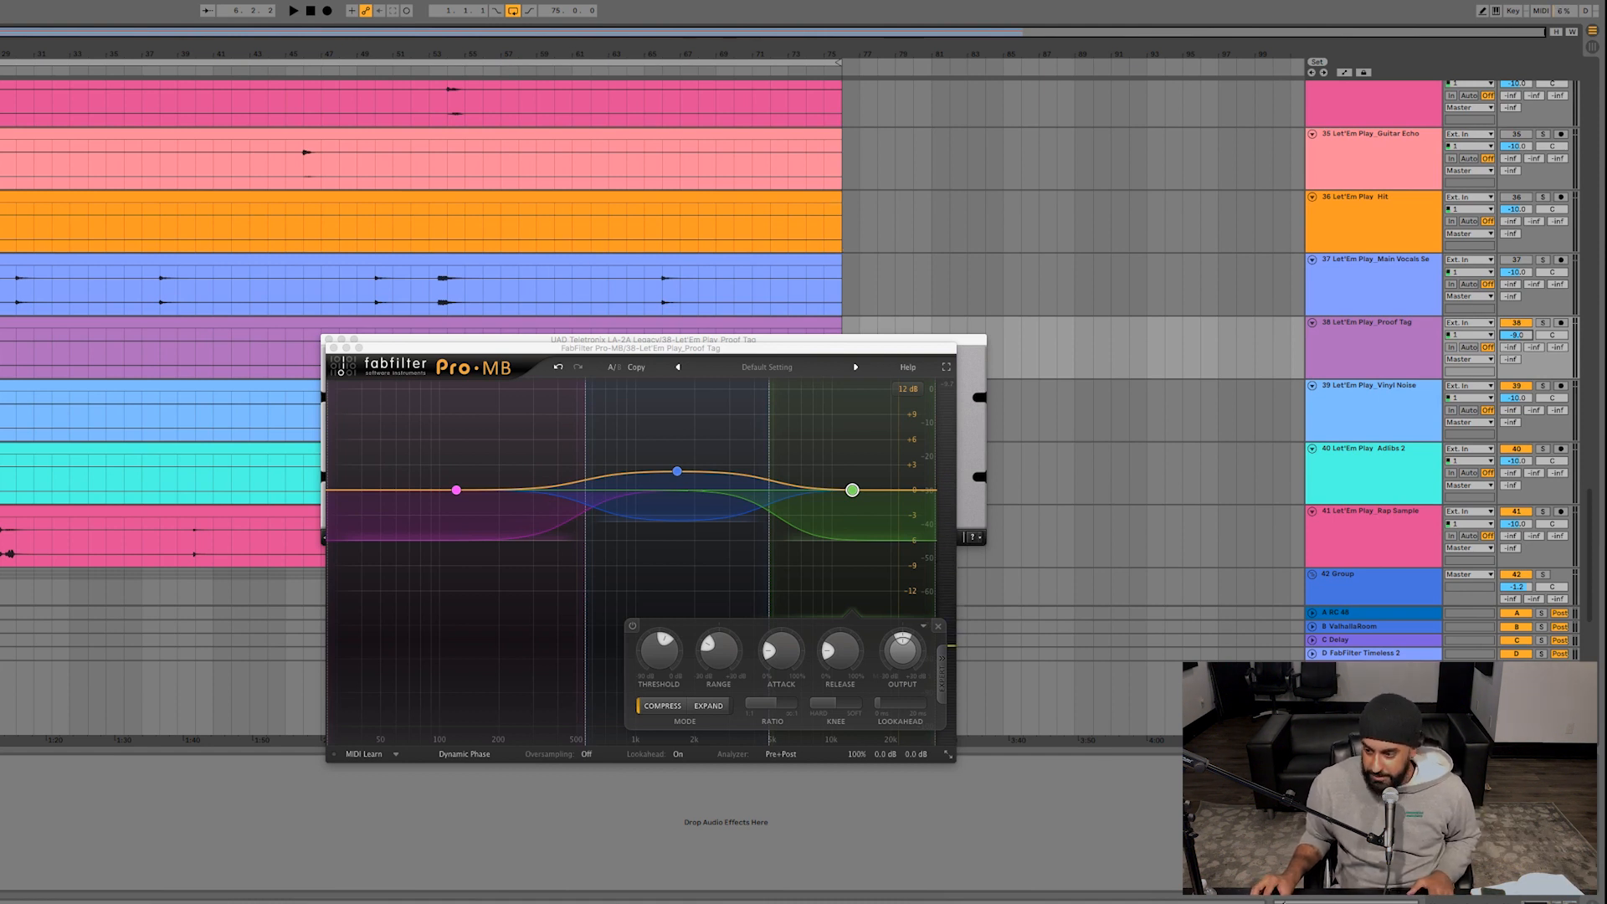
- Unmute the Main Vocals sample track (37), audition it in solo and set its volume to -8.1 dB
{"action": "left_click", "coordinate": [1515, 259]}
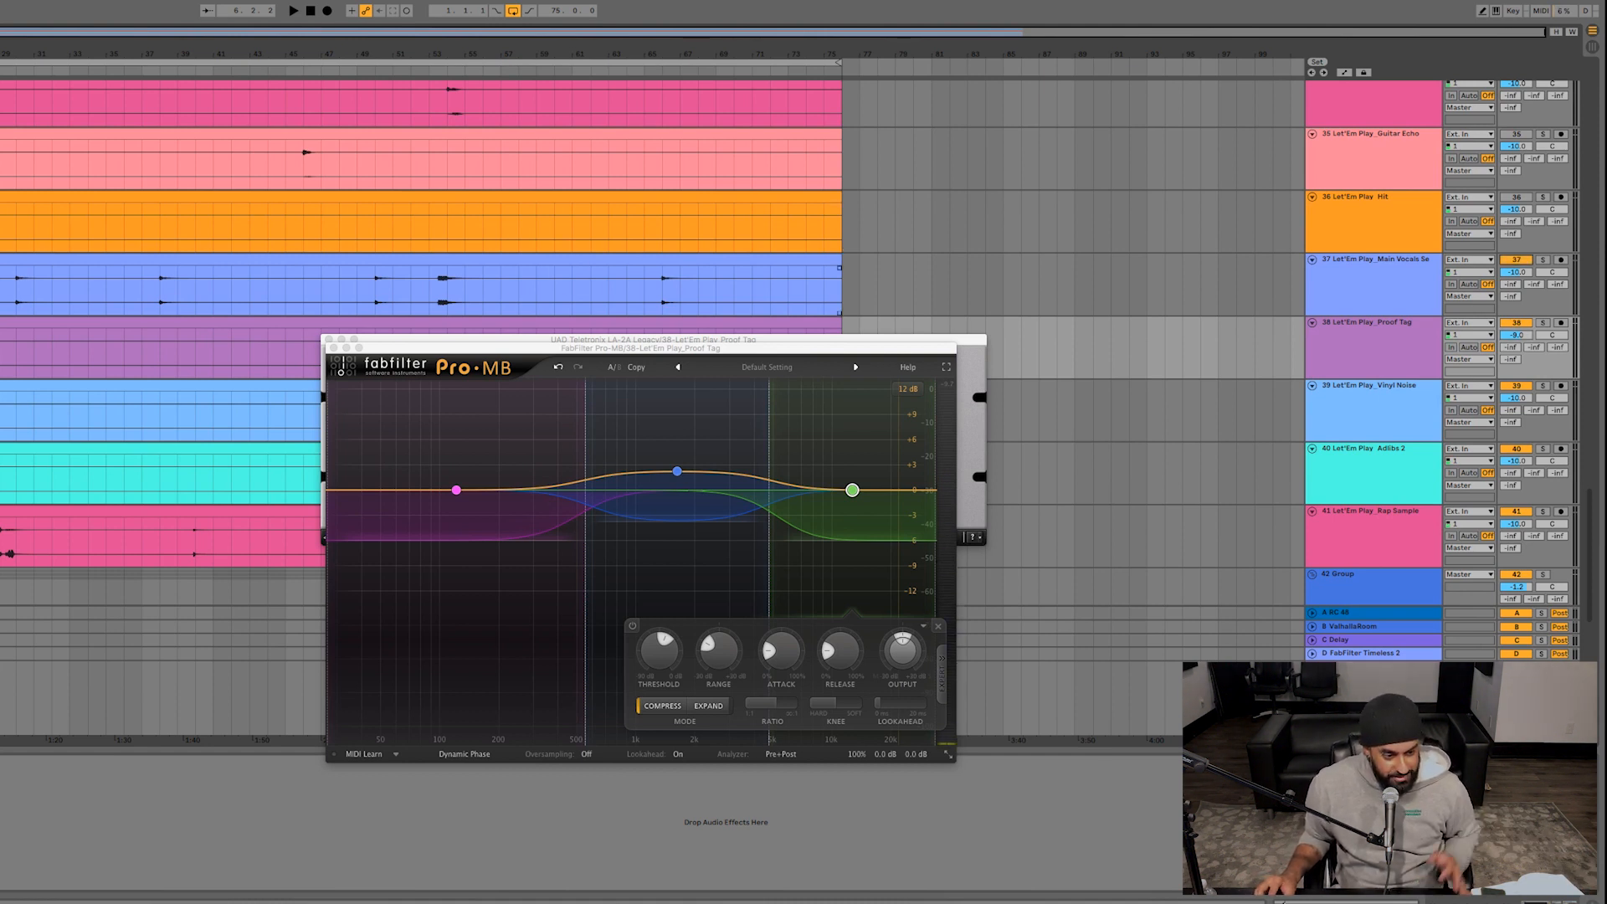
{"action": "left_click", "coordinate": [2, 289]}
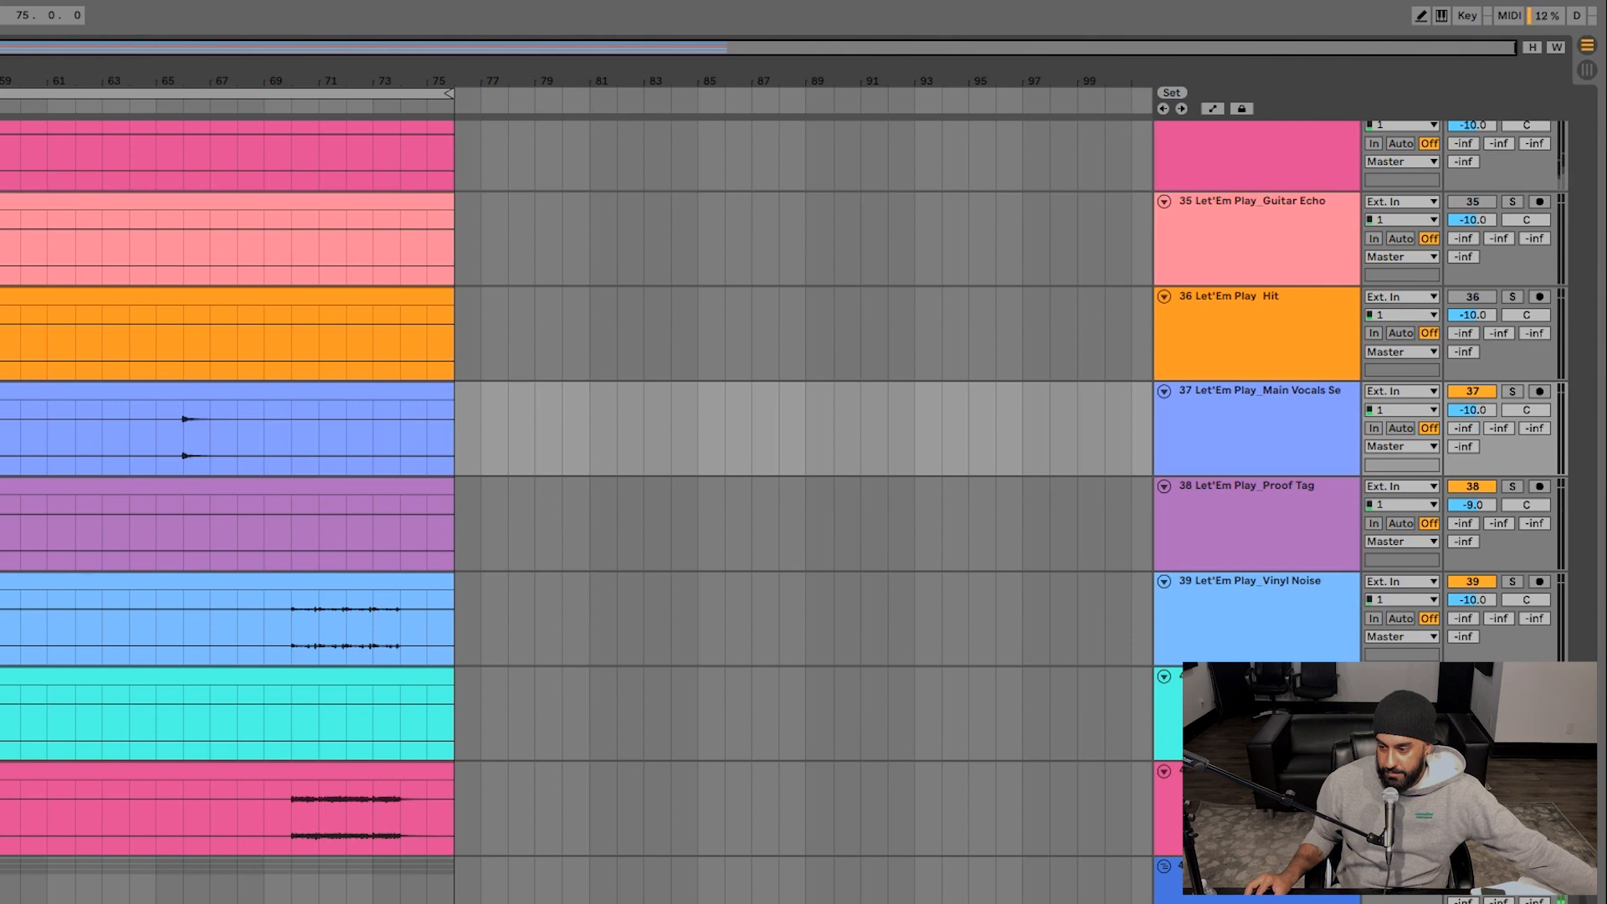
{"action": "key", "text": "s"}
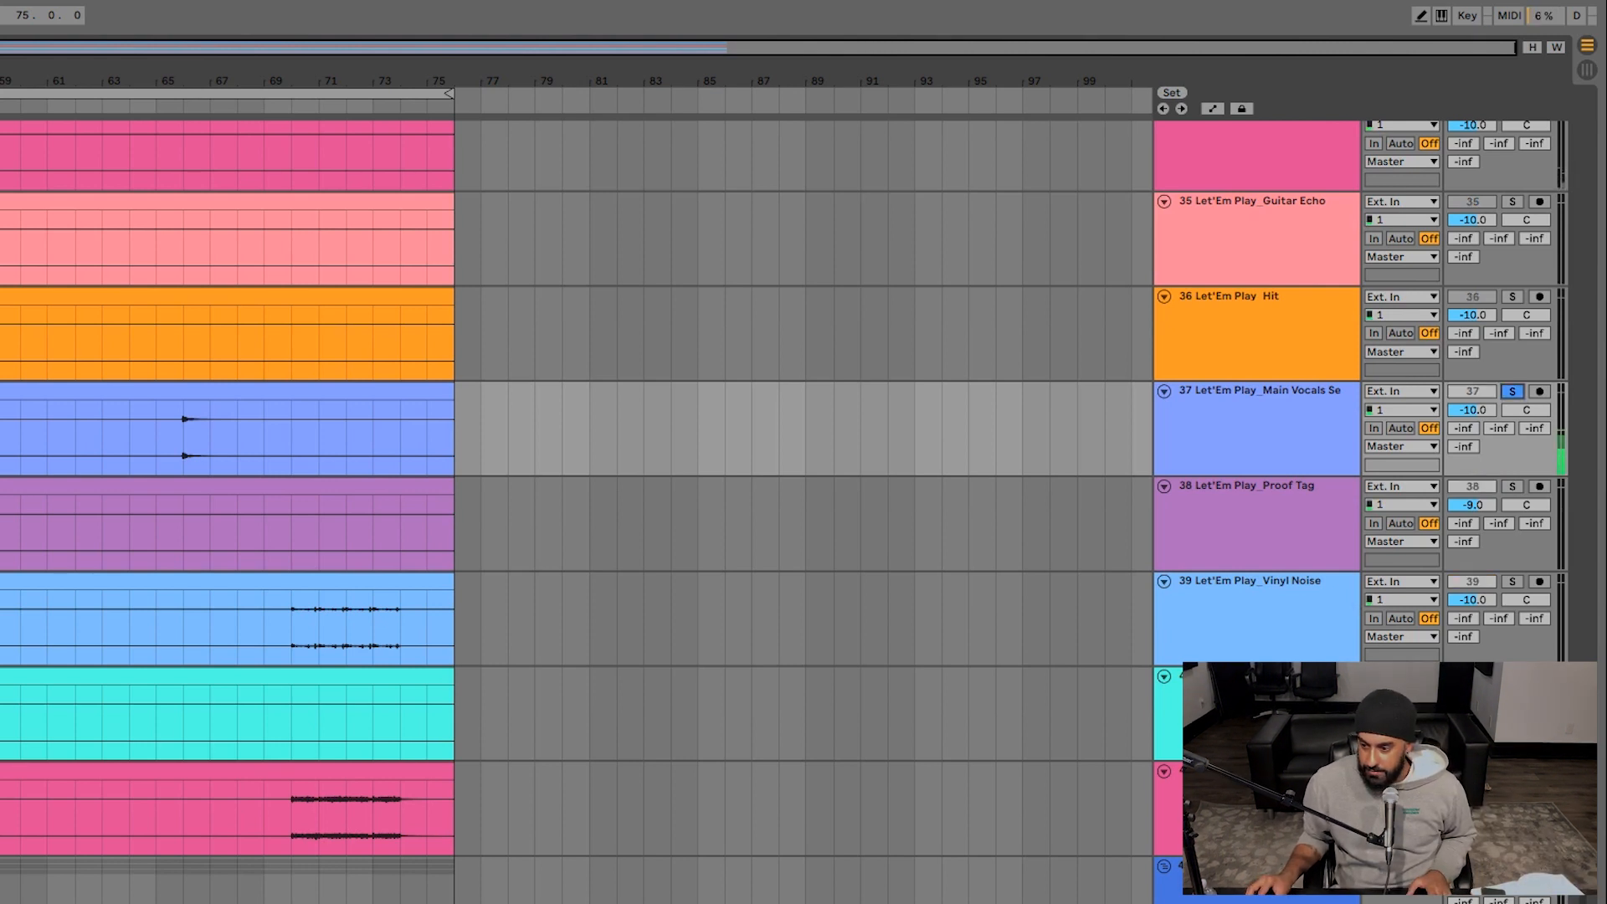
{"action": "key", "text": "s"}
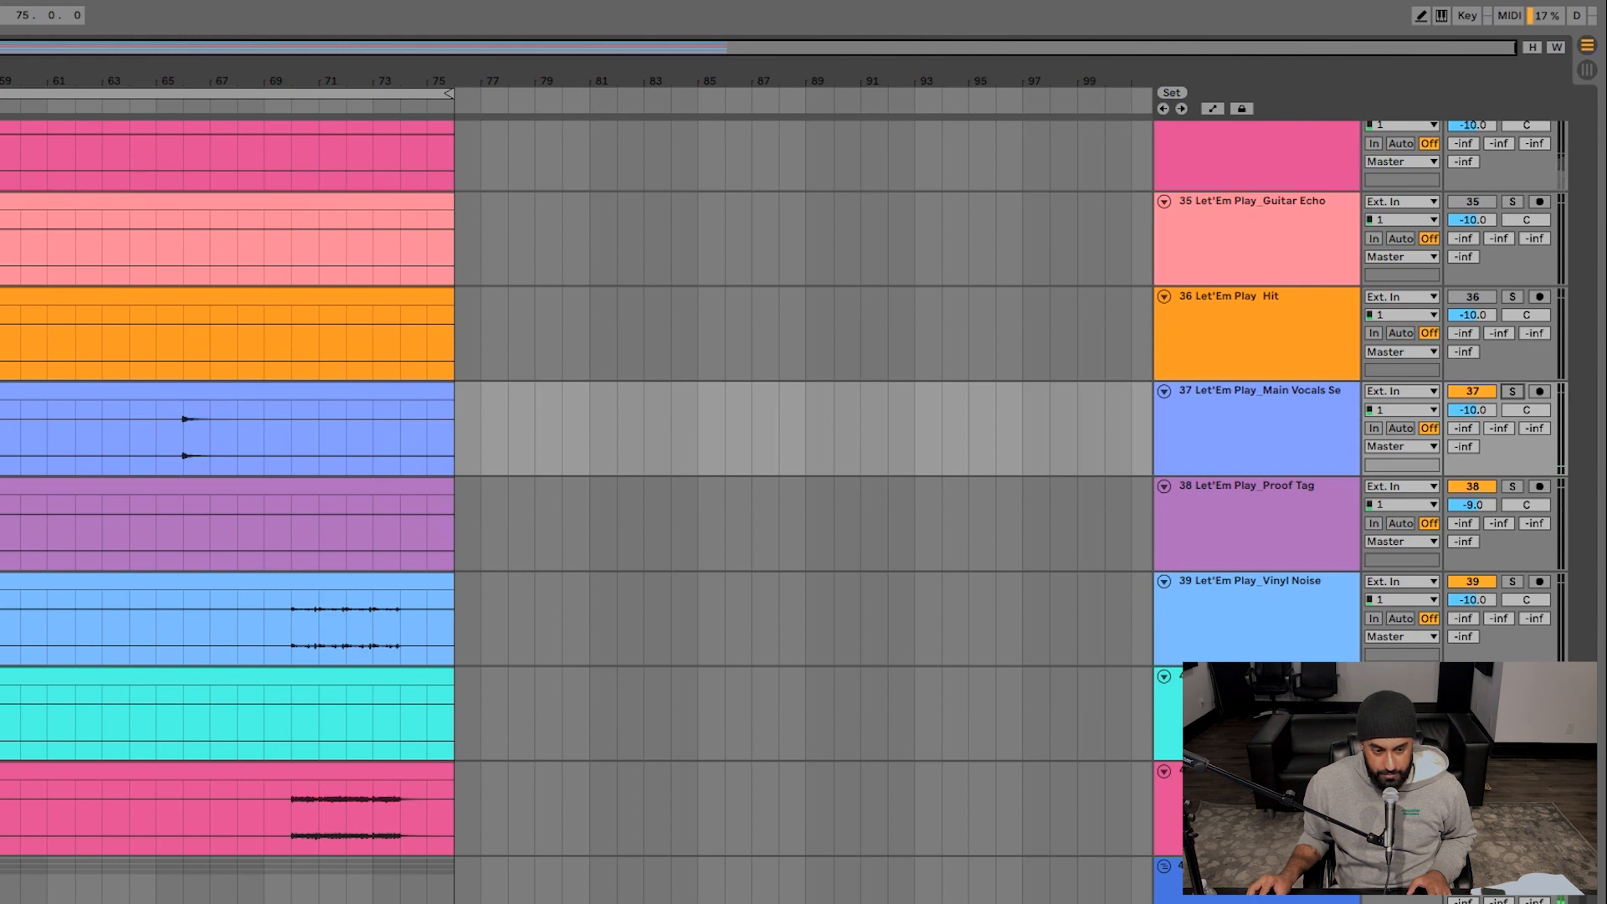
{"action": "left_click_drag", "start_coordinate": [1472, 410], "coordinate": [1472, 406]}
- Compare the mix against the Let'Em Play_Current reference track by soloing the reference and returning to the mix
{"action": "scroll", "coordinate": [785, 510], "scroll_direction": "up", "scroll_amount": 20}
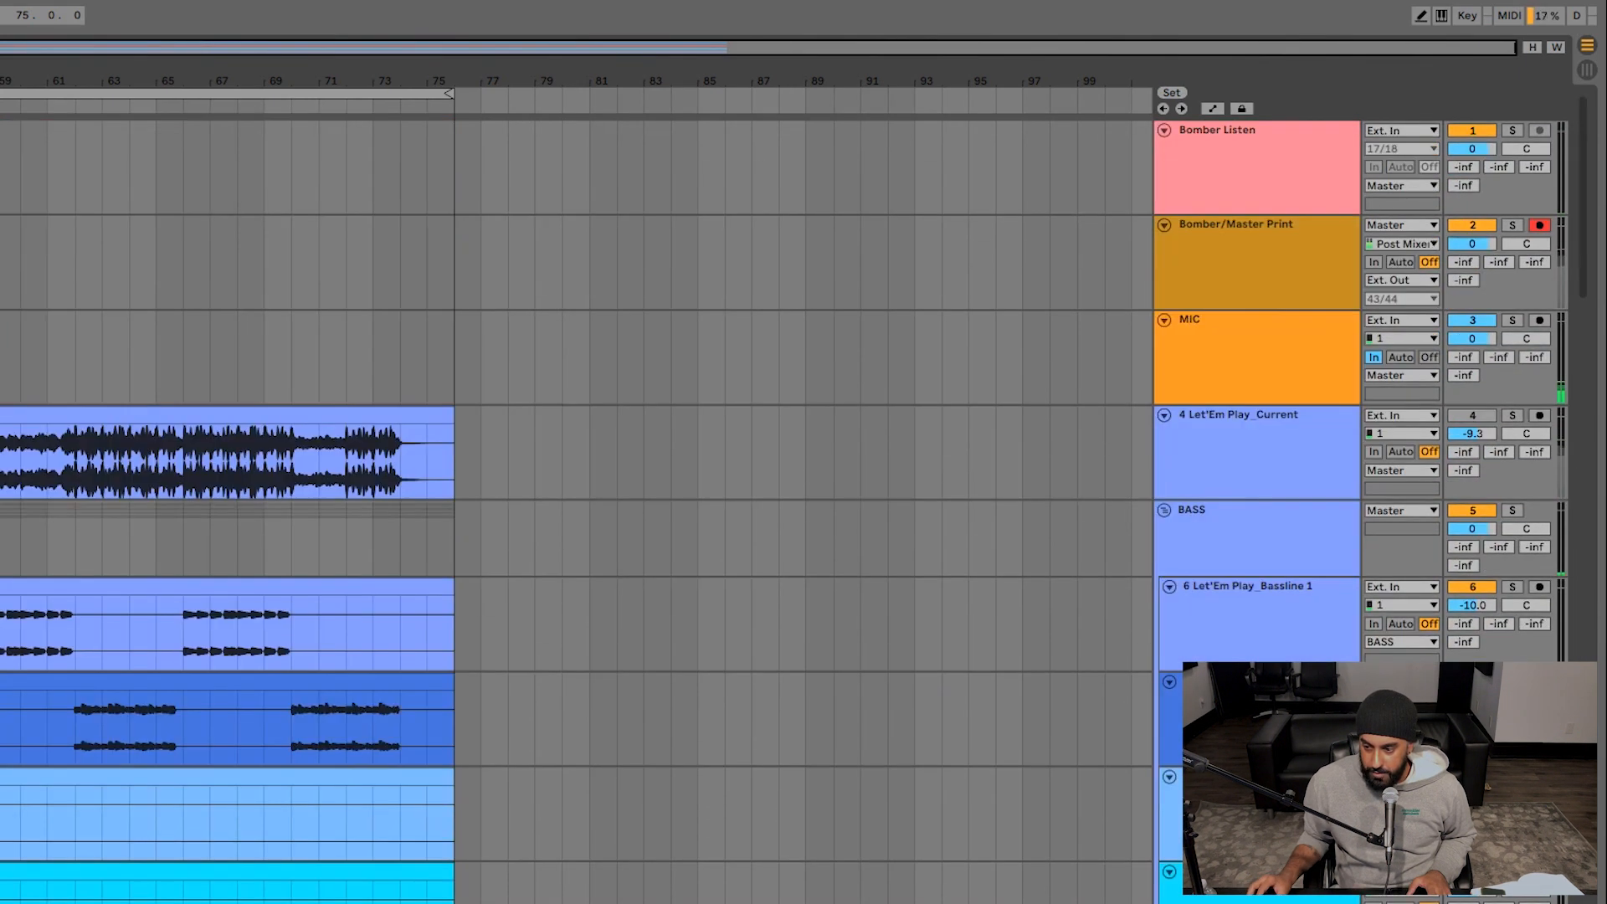
{"action": "key", "text": "s"}
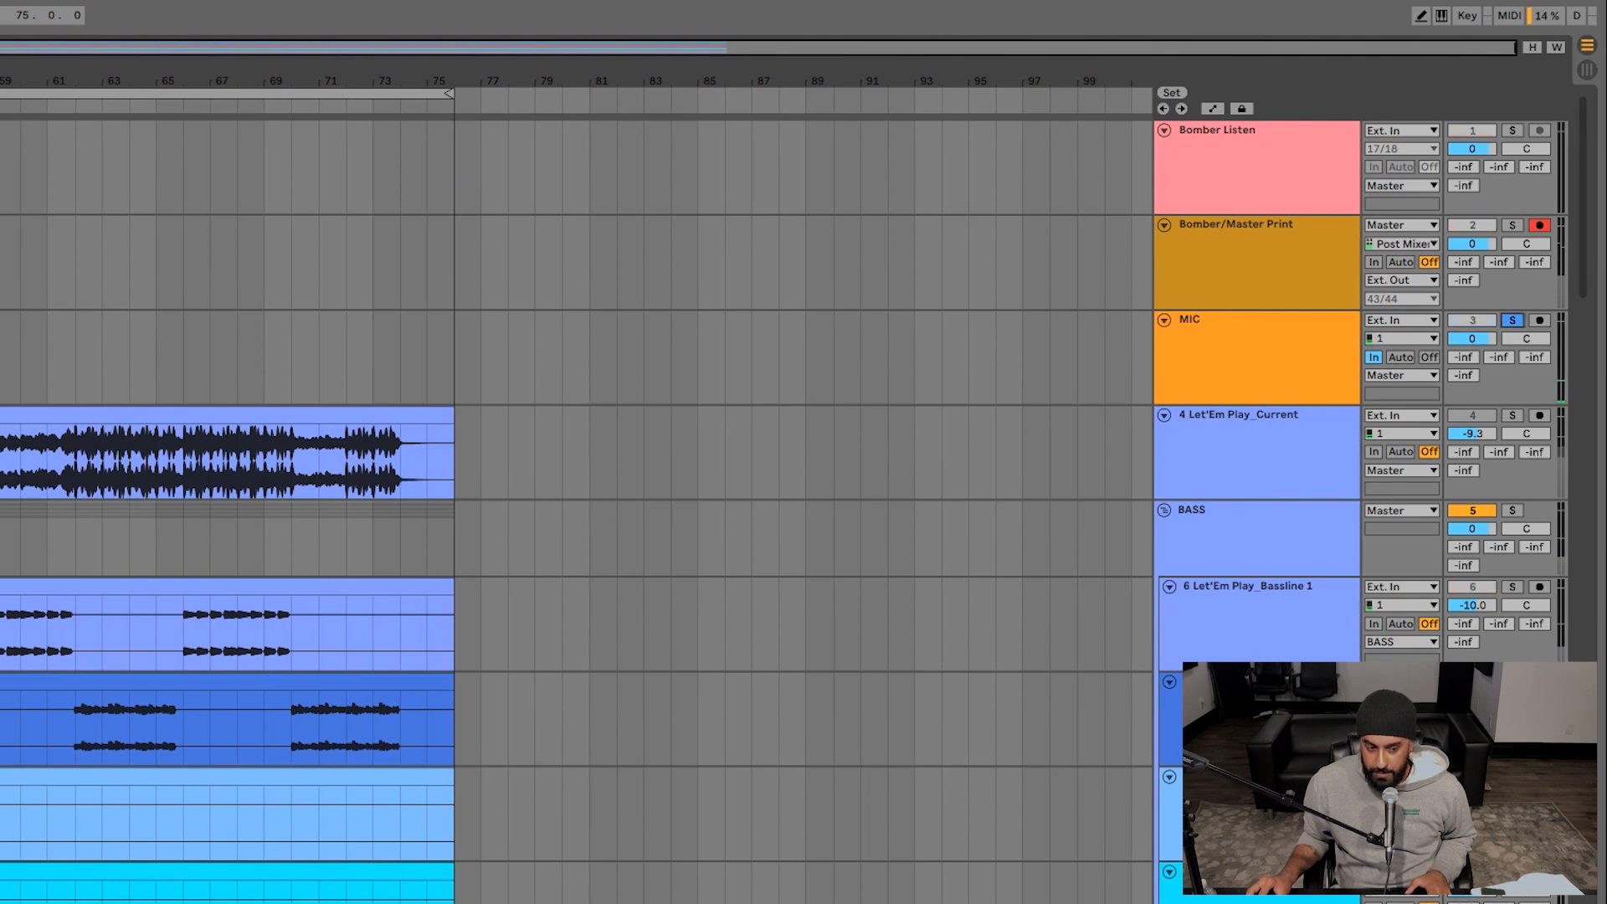
{"action": "left_click", "coordinate": [1512, 320]}
{"action": "left_click", "coordinate": [1512, 415]}
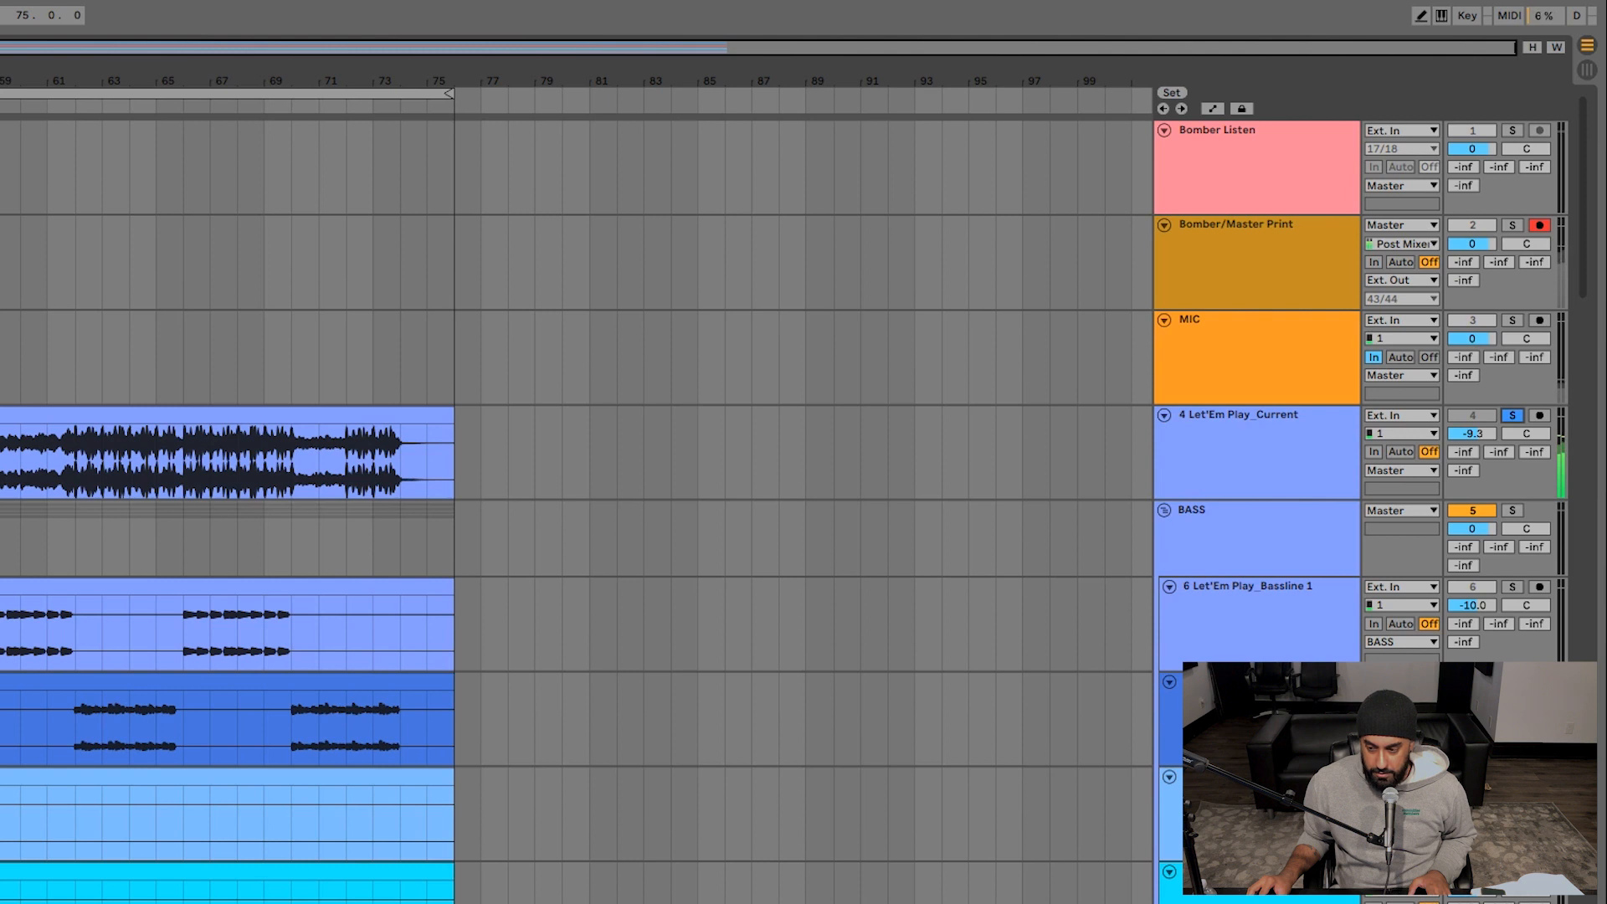
{"action": "left_click", "coordinate": [1513, 415]}
{"action": "scroll", "coordinate": [787, 510], "scroll_direction": "down", "scroll_amount": 15}
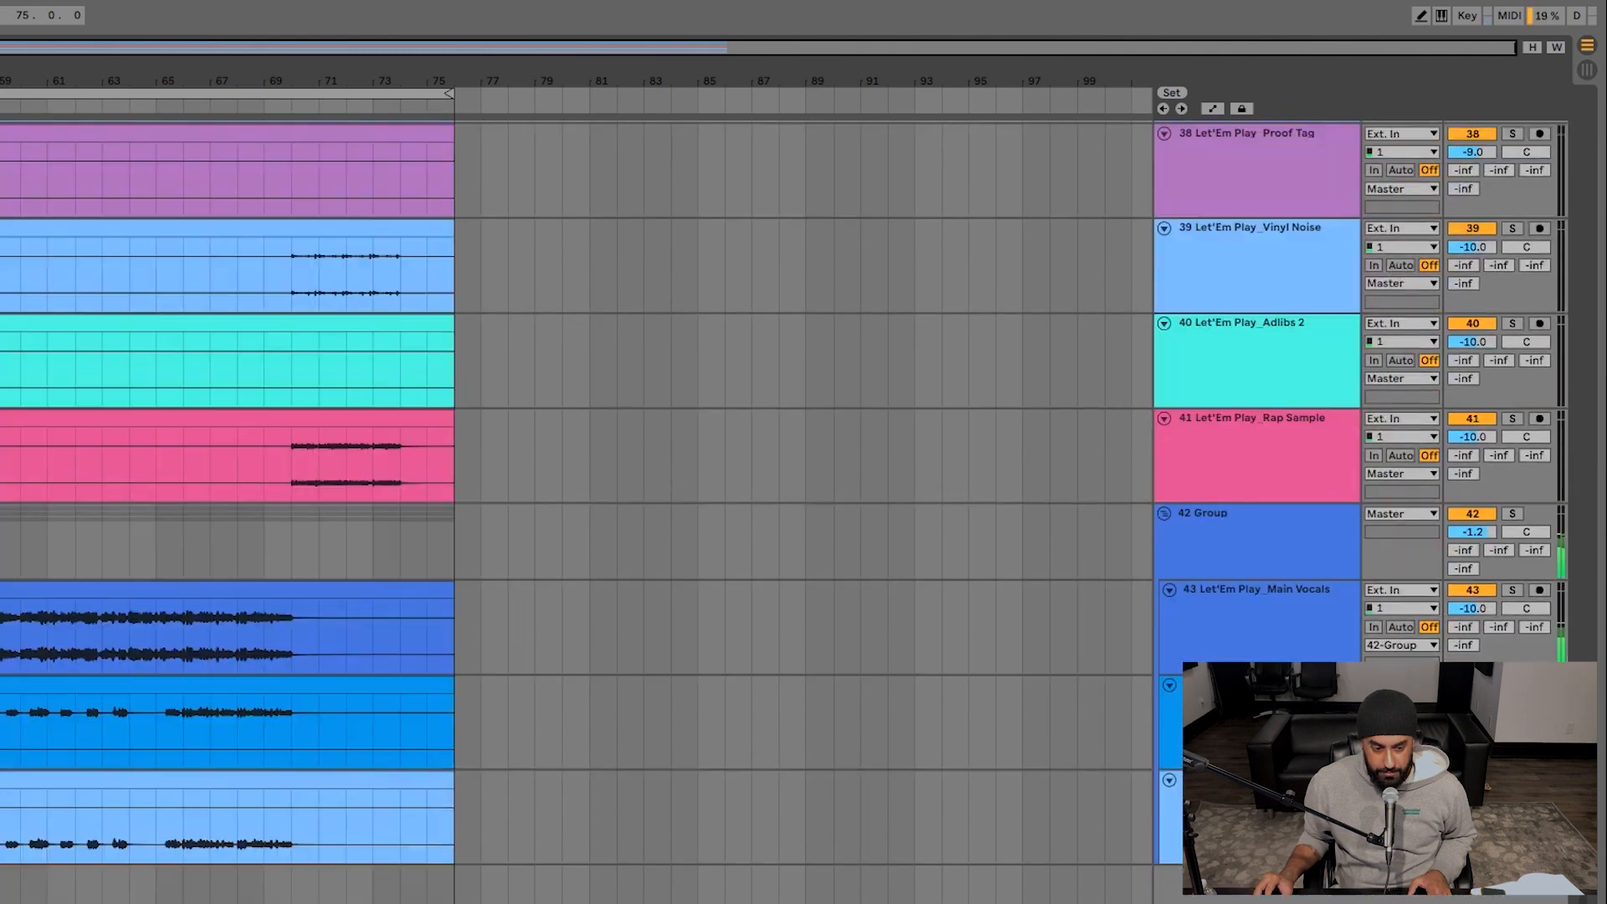
- Unmute the GTA Bells track and set its volume to -8.1 dB
{"action": "scroll", "coordinate": [787, 510], "scroll_direction": "down", "scroll_amount": 1}
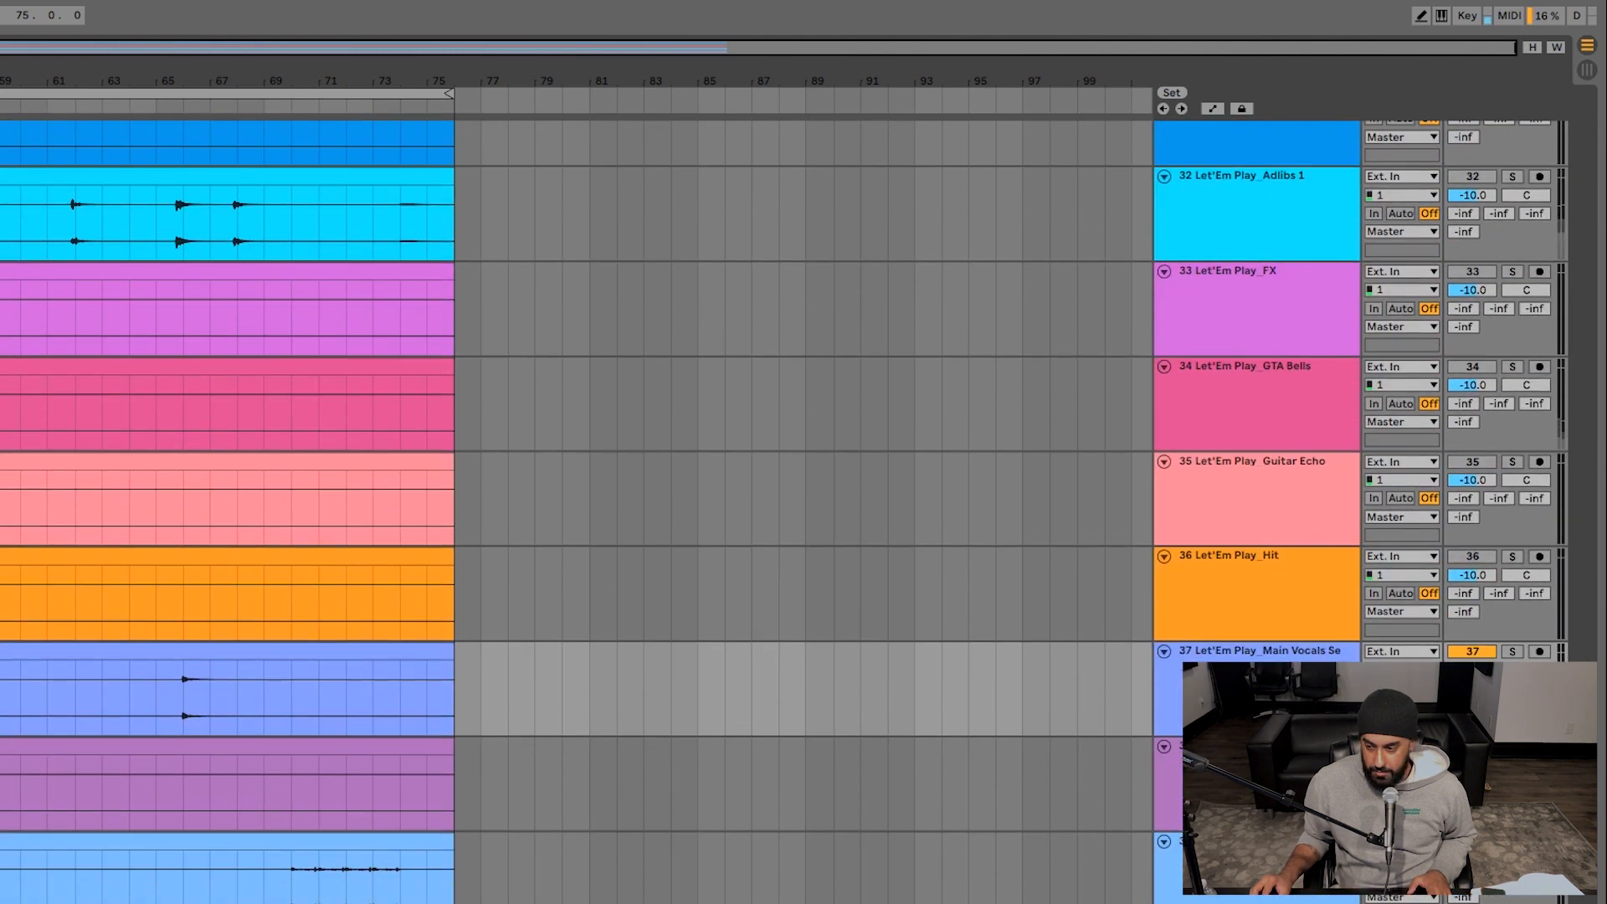
{"action": "left_click", "coordinate": [1472, 366]}
{"action": "left_click_drag", "start_coordinate": [1472, 385], "coordinate": [1472, 371]}
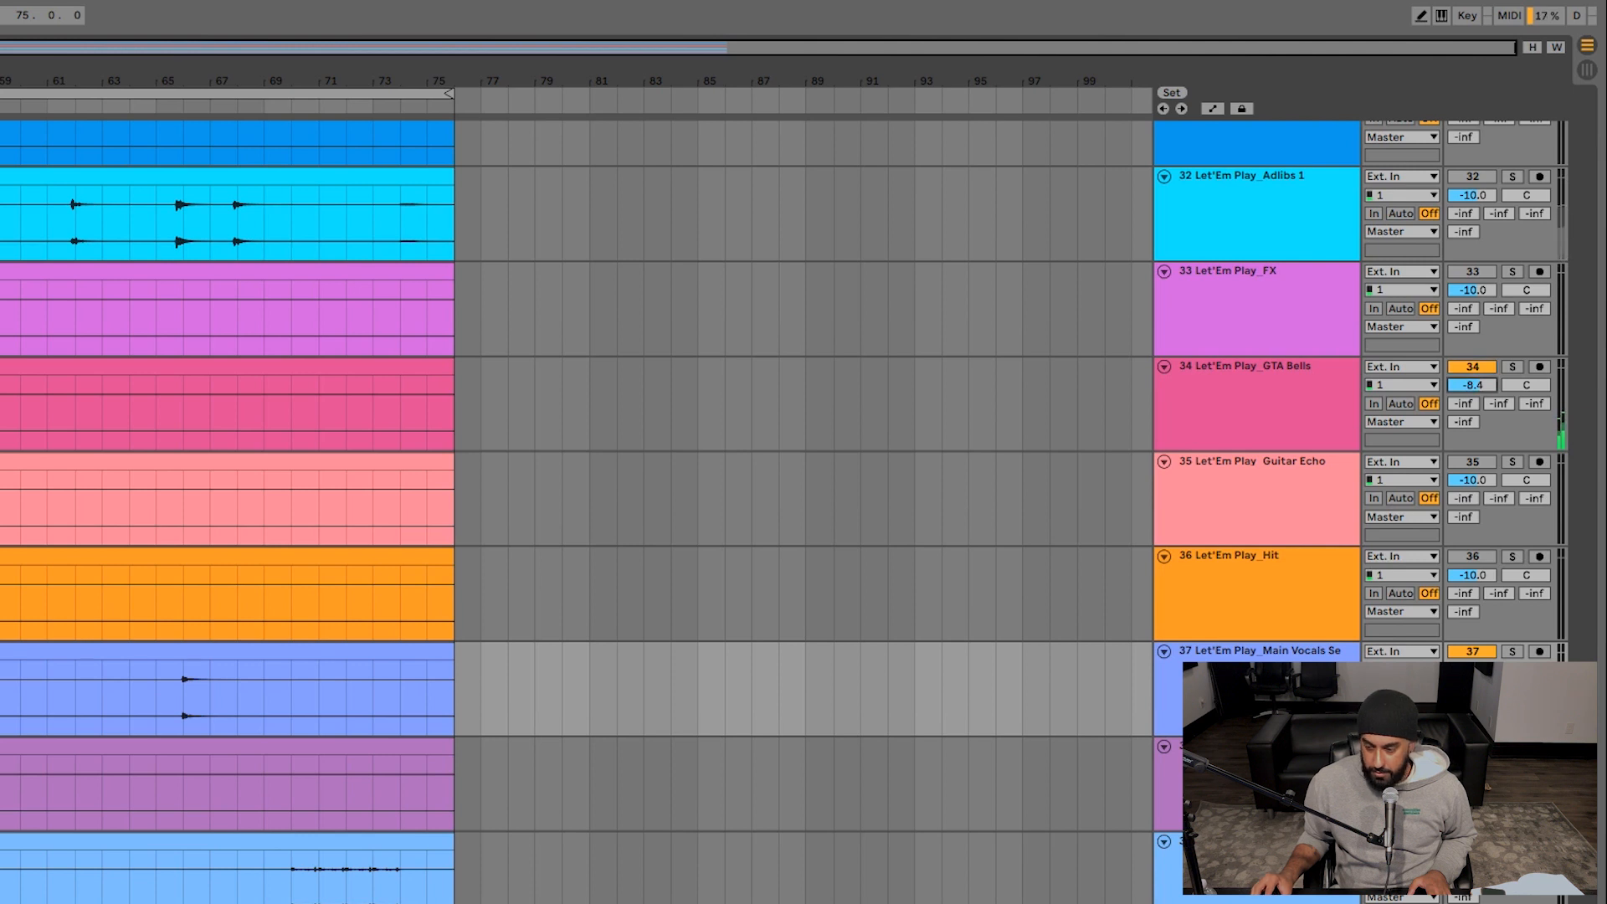
{"action": "left_click", "coordinate": [1471, 385]}
{"action": "left_click_drag", "start_coordinate": [1472, 382], "coordinate": [1472, 385]}
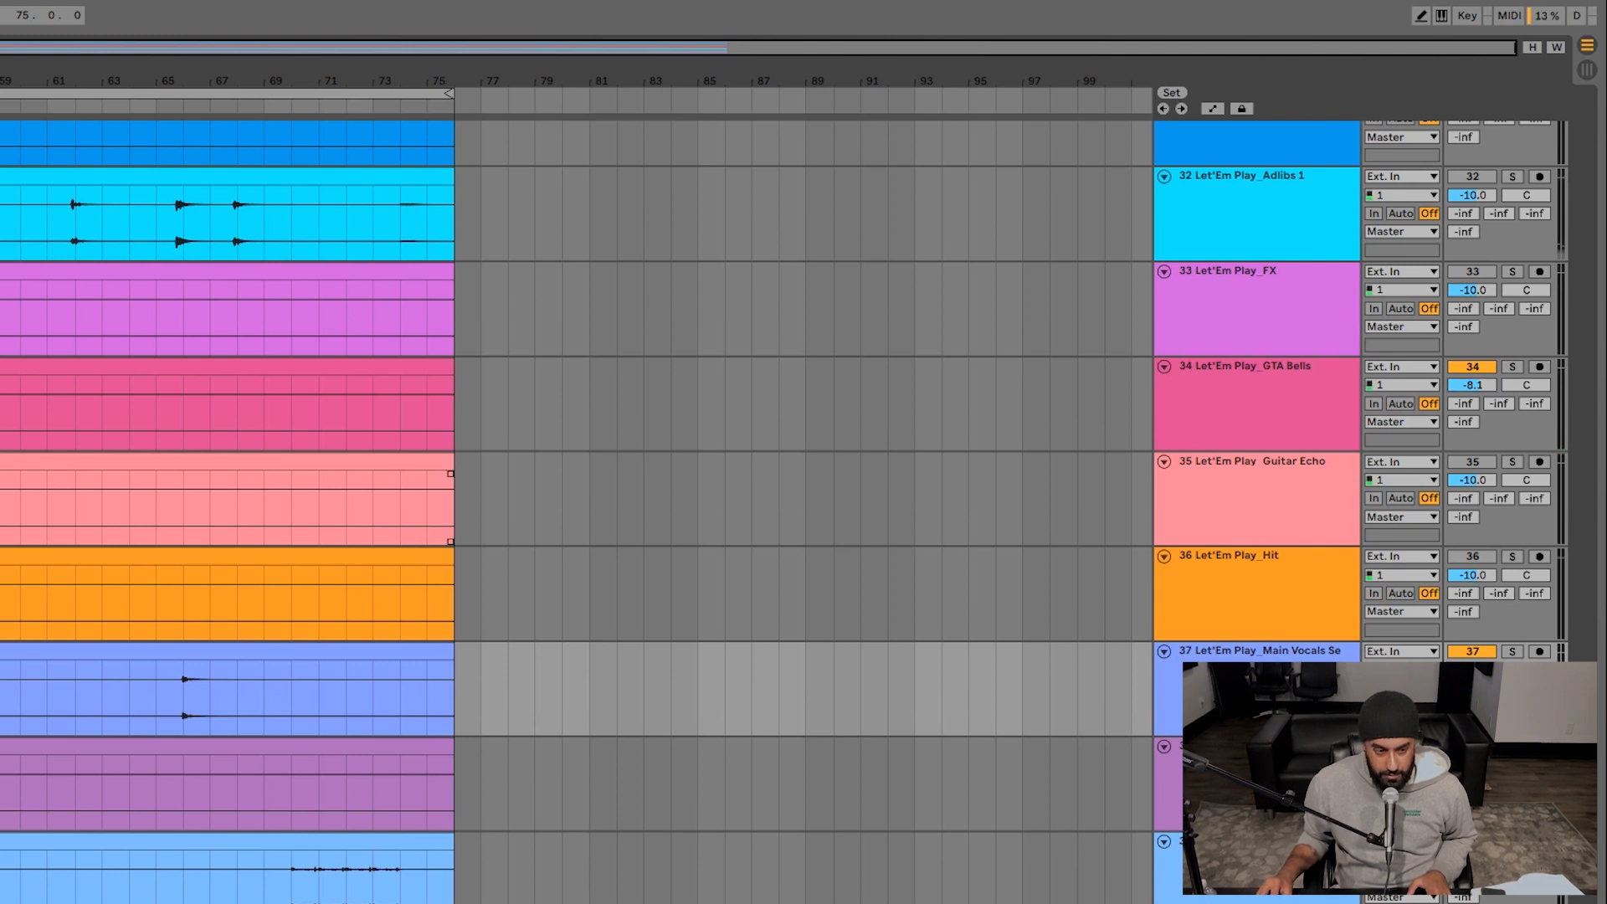
- Select the Adlibs 1 track and unmute it to bring it into the mix
{"action": "left_click", "coordinate": [17, 222]}
{"action": "left_click", "coordinate": [1472, 176]}
{"action": "left_click", "coordinate": [1472, 195]}
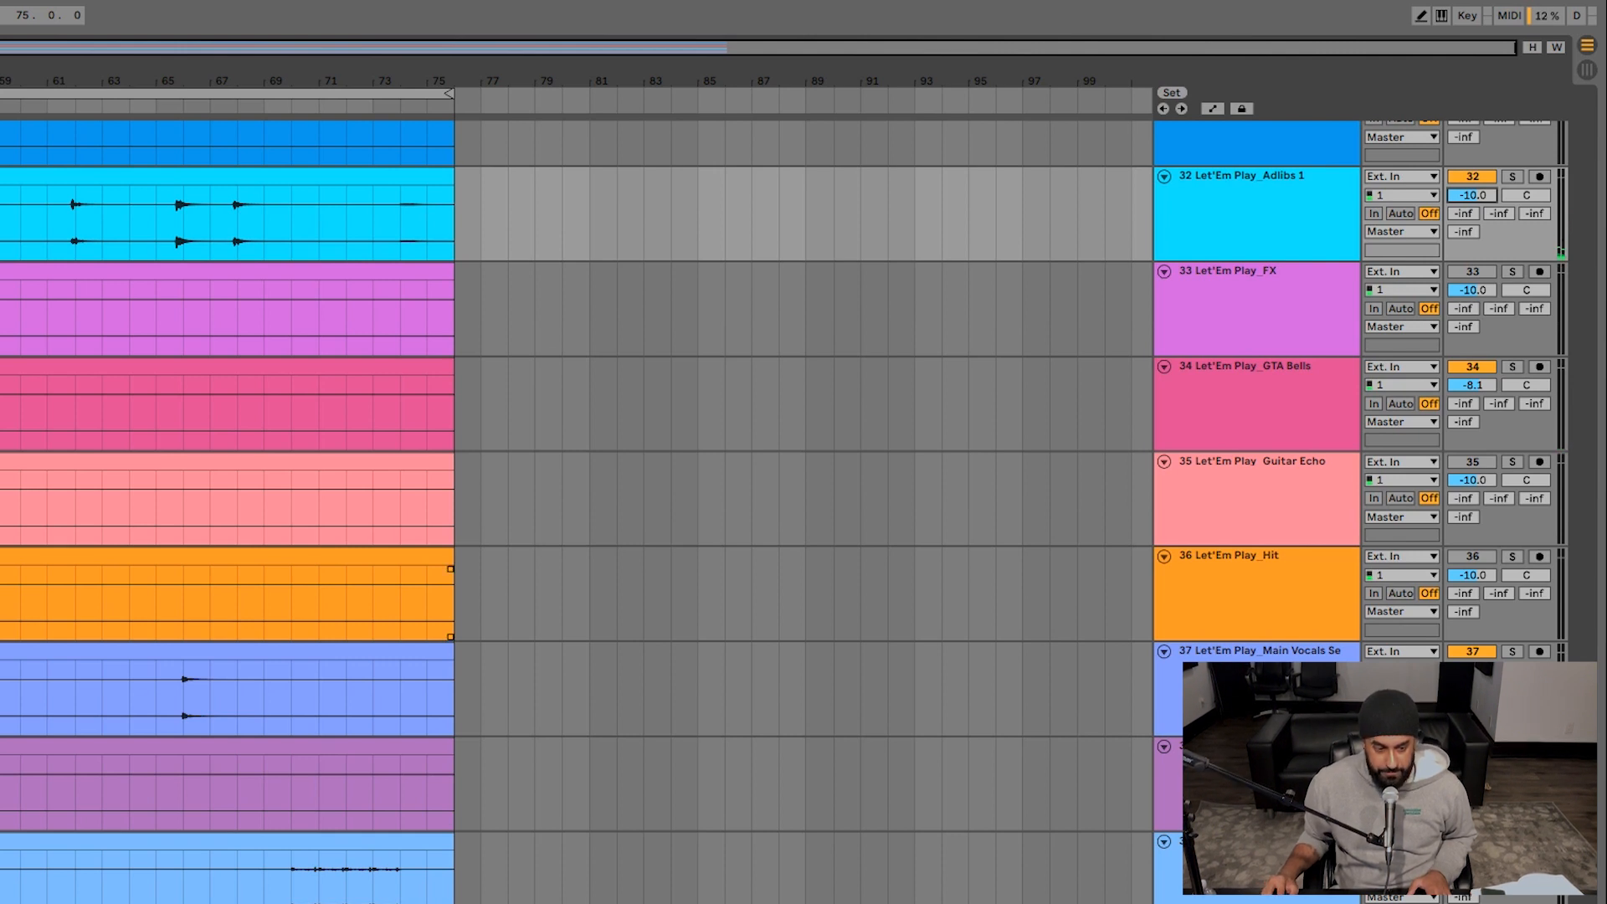
- Unmute the Hit track and raise its volume to -8.3 dB
{"action": "left_click", "coordinate": [17, 603]}
{"action": "left_click", "coordinate": [1472, 557]}
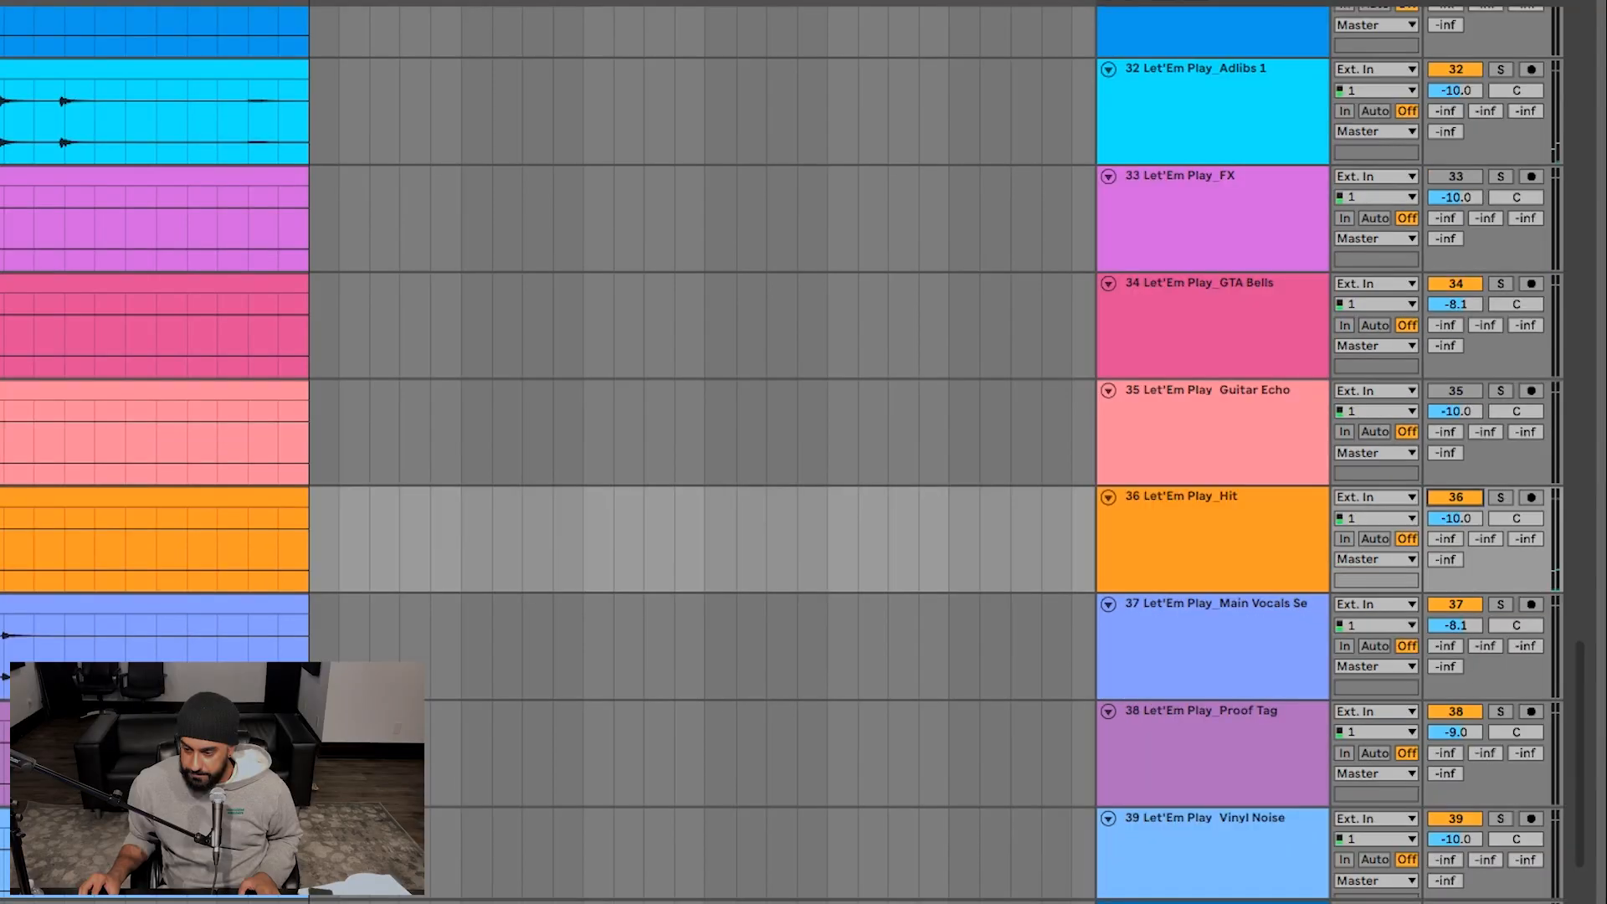
{"action": "left_click_drag", "start_coordinate": [1454, 518], "coordinate": [1454, 503]}
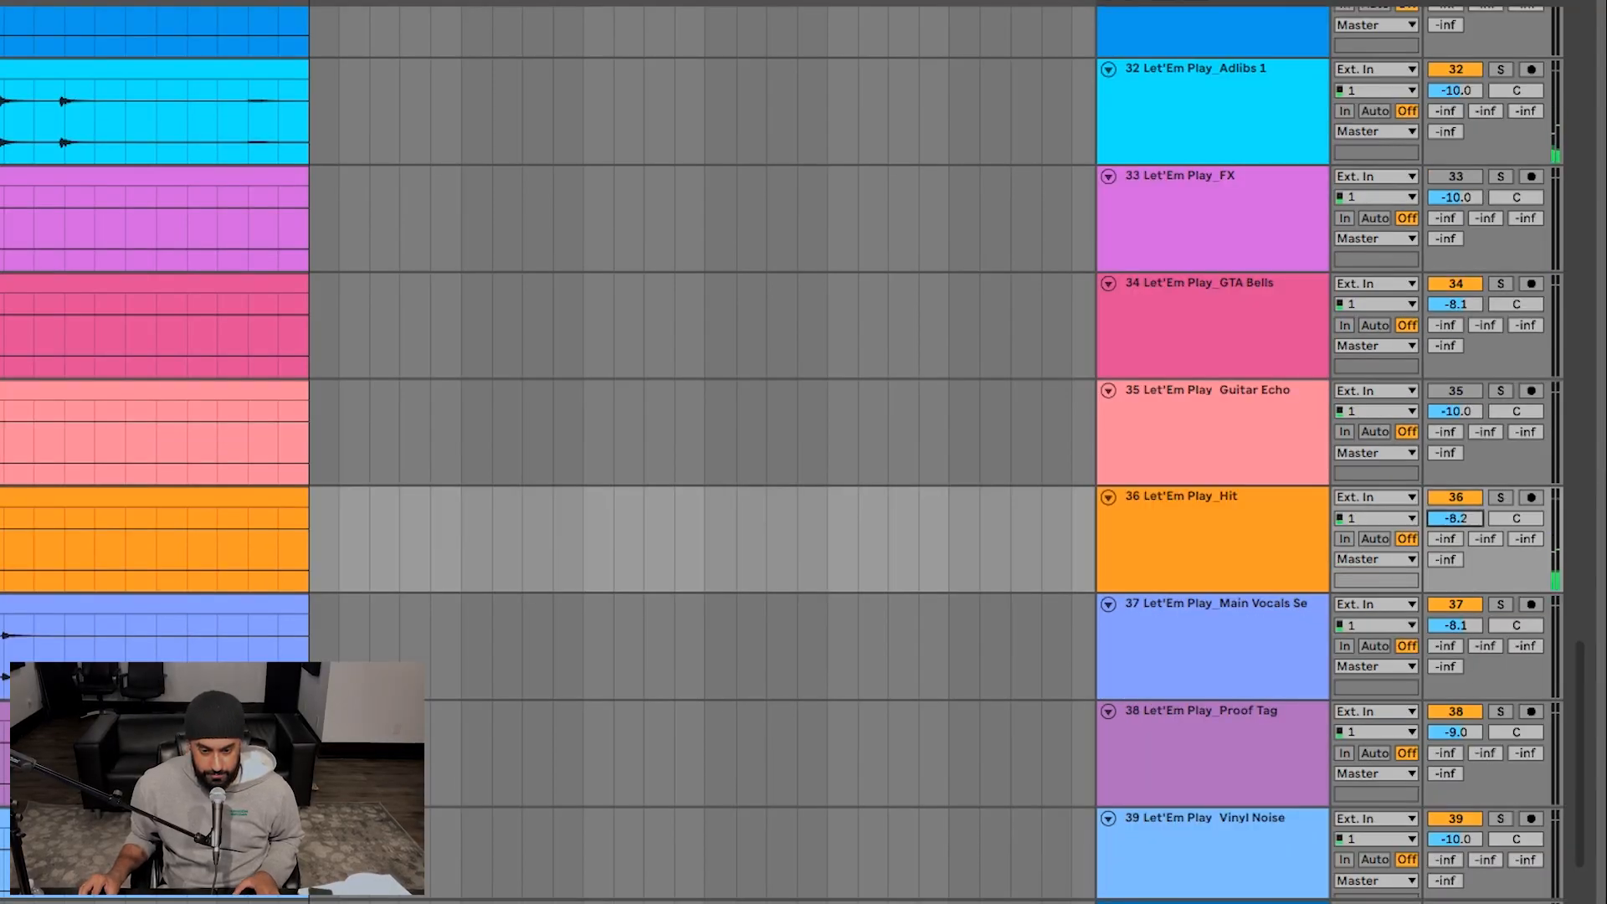
- Unmute the Guitar Echo track and raise its volume to -7.7 dB
{"action": "left_click", "coordinate": [155, 443]}
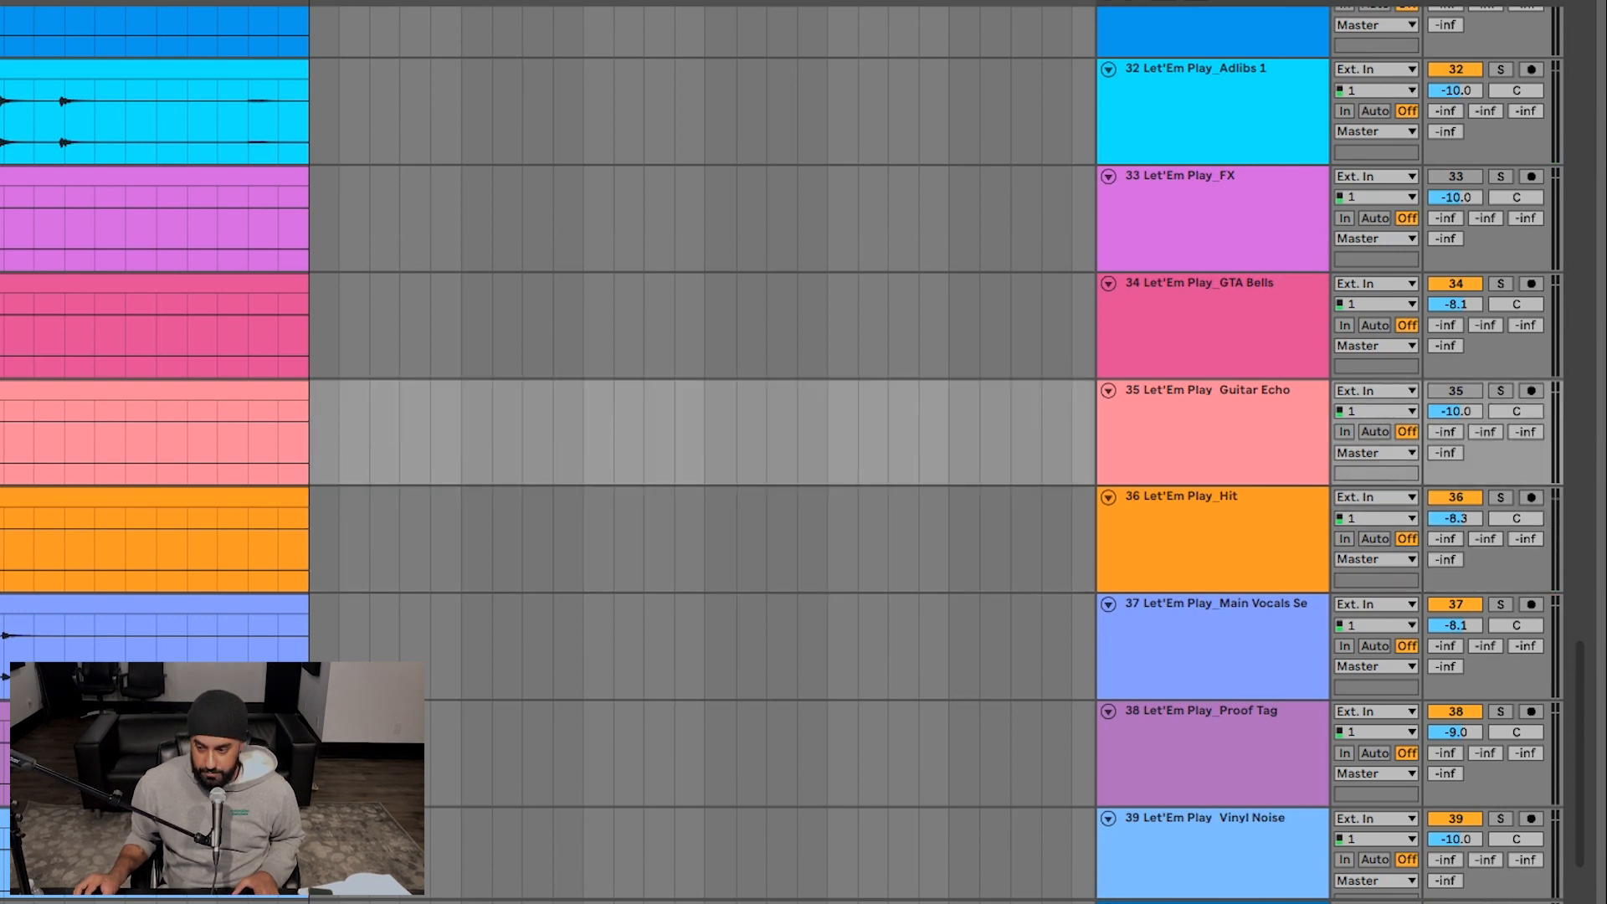
{"action": "left_click", "coordinate": [1455, 391]}
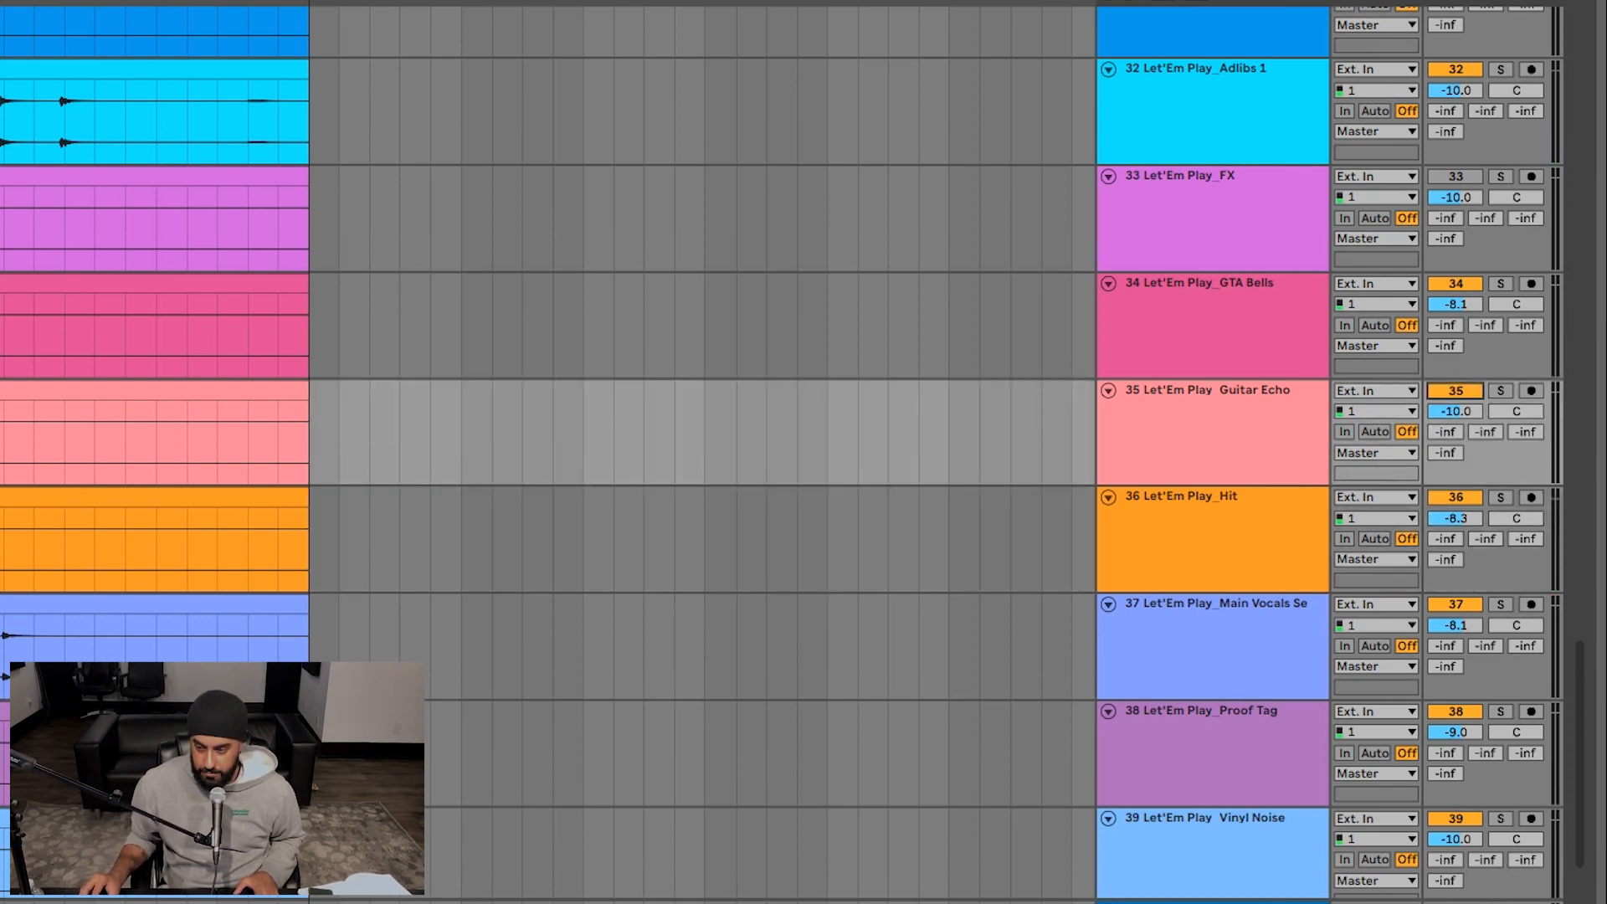
{"action": "left_click_drag", "start_coordinate": [1454, 412], "coordinate": [1455, 409]}
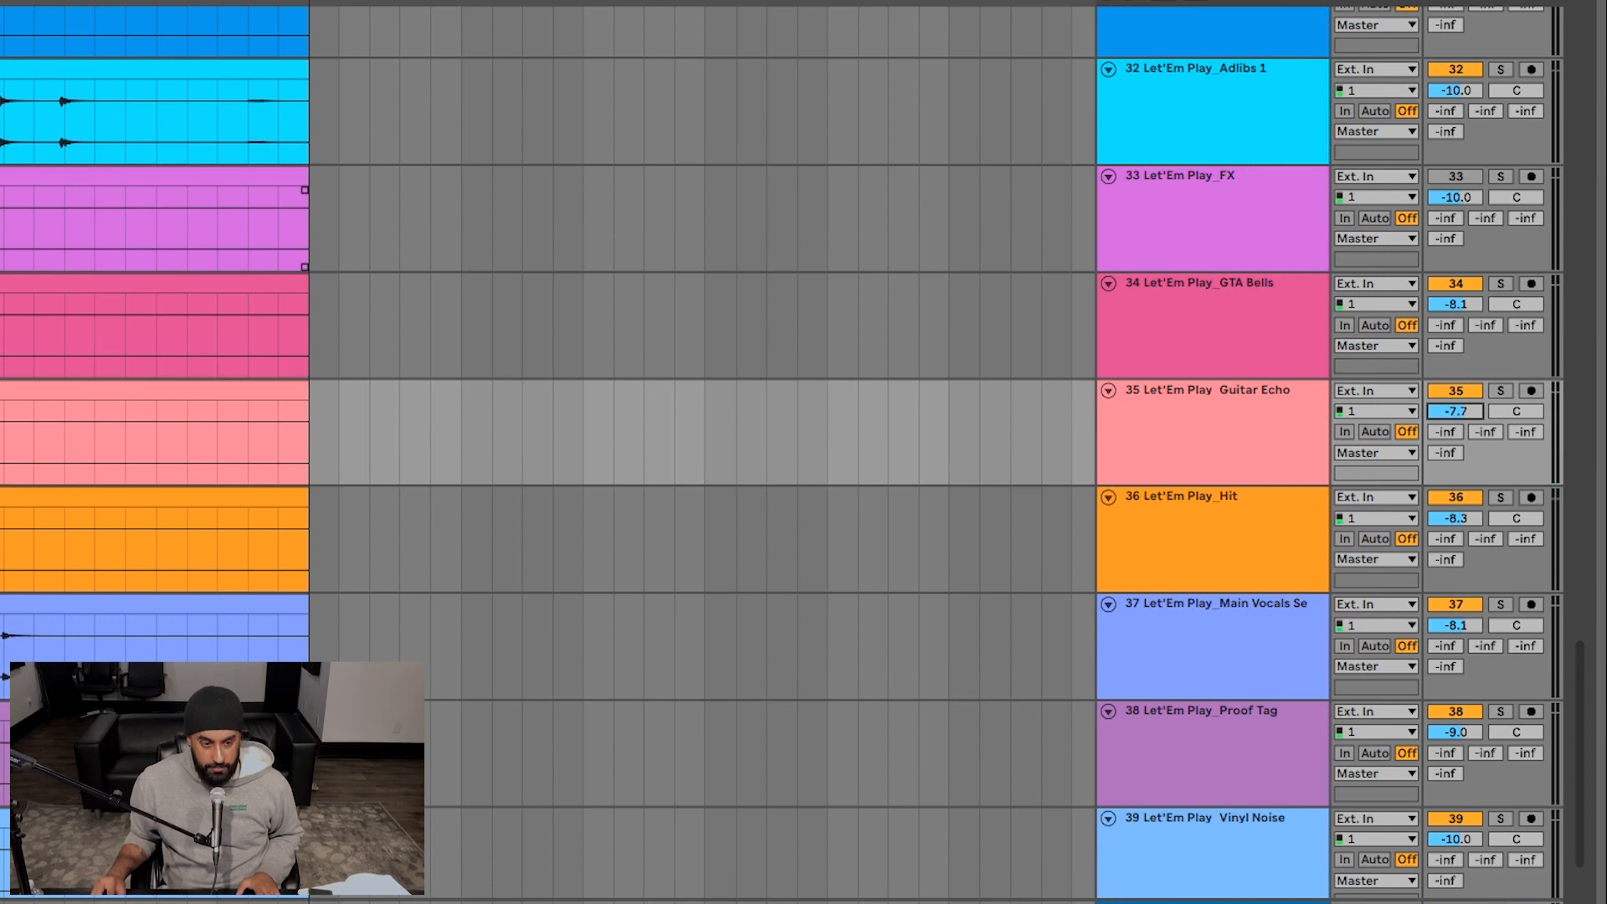
- Unmute the FX track and raise its volume to -6.8 dB
{"action": "left_click", "coordinate": [168, 228]}
{"action": "left_click", "coordinate": [1455, 177]}
{"action": "left_click_drag", "start_coordinate": [1454, 197], "coordinate": [1456, 192]}
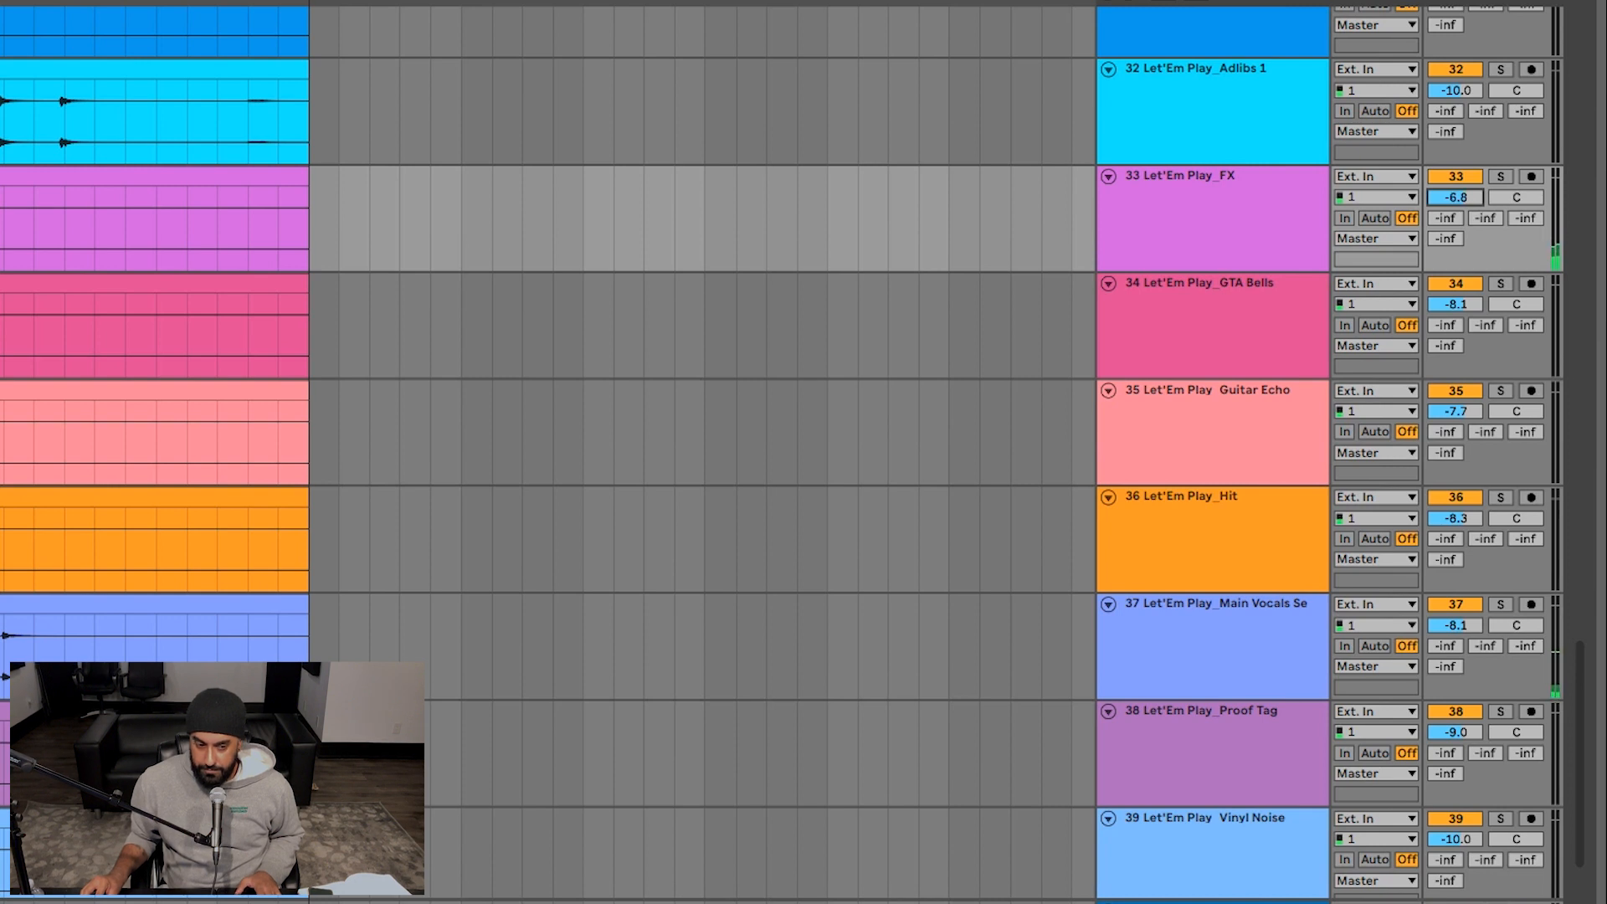
- Switch repeatedly between the full mix and the soloed Let'Em Play_Current reference to compare their balance
{"action": "scroll", "coordinate": [792, 452], "scroll_direction": "up", "scroll_amount": 20}
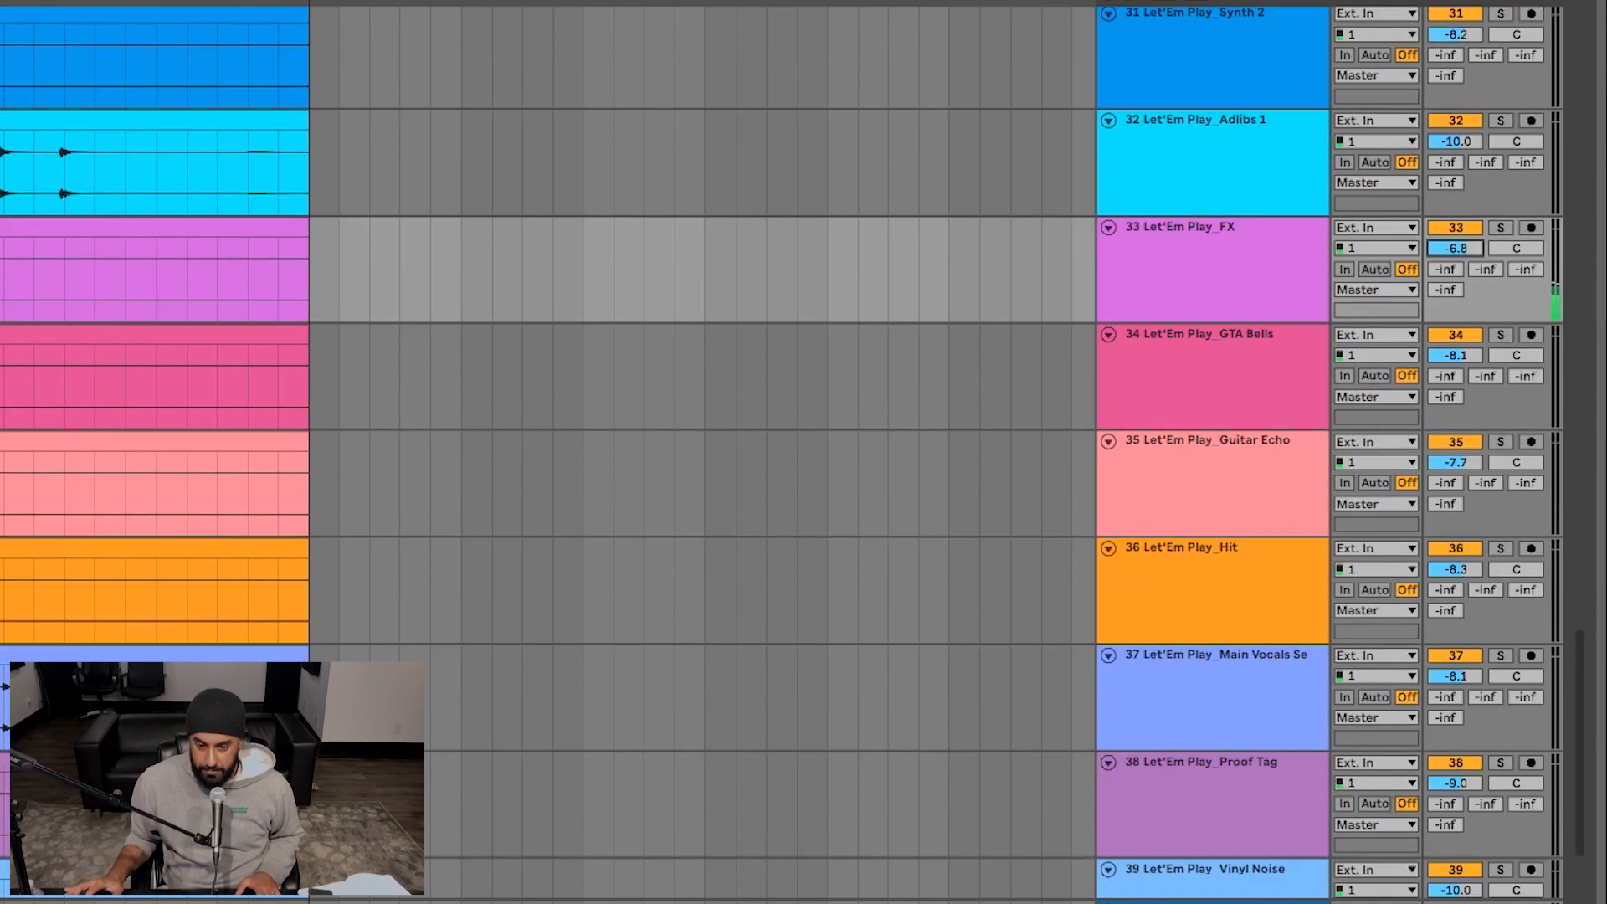
{"action": "left_click", "coordinate": [1501, 339]}
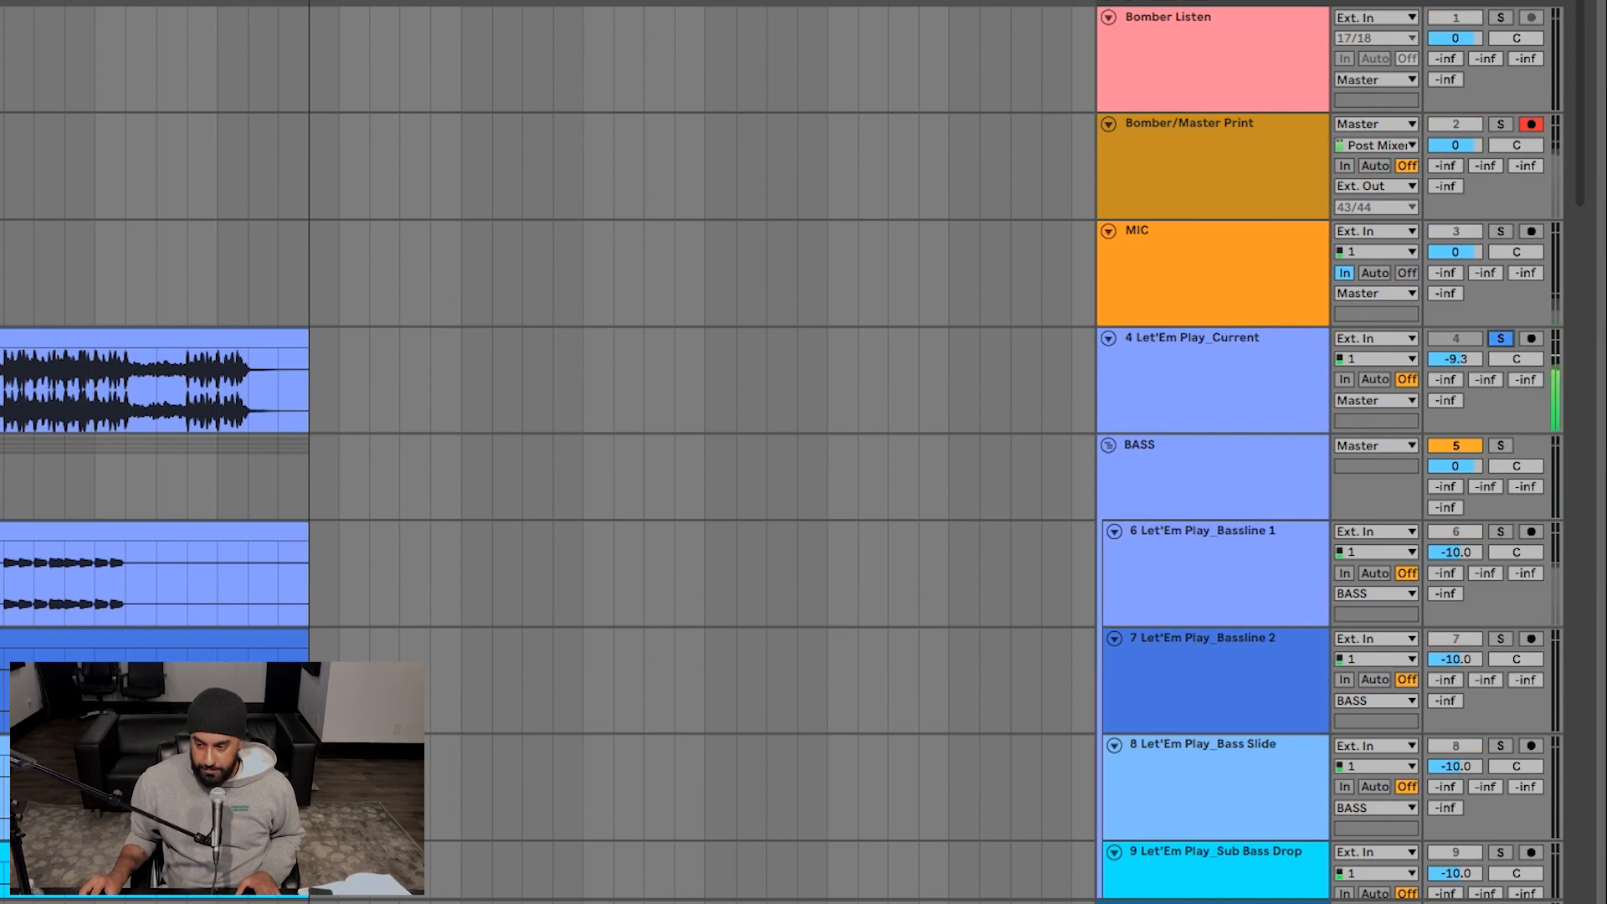
{"action": "left_click", "coordinate": [1501, 339]}
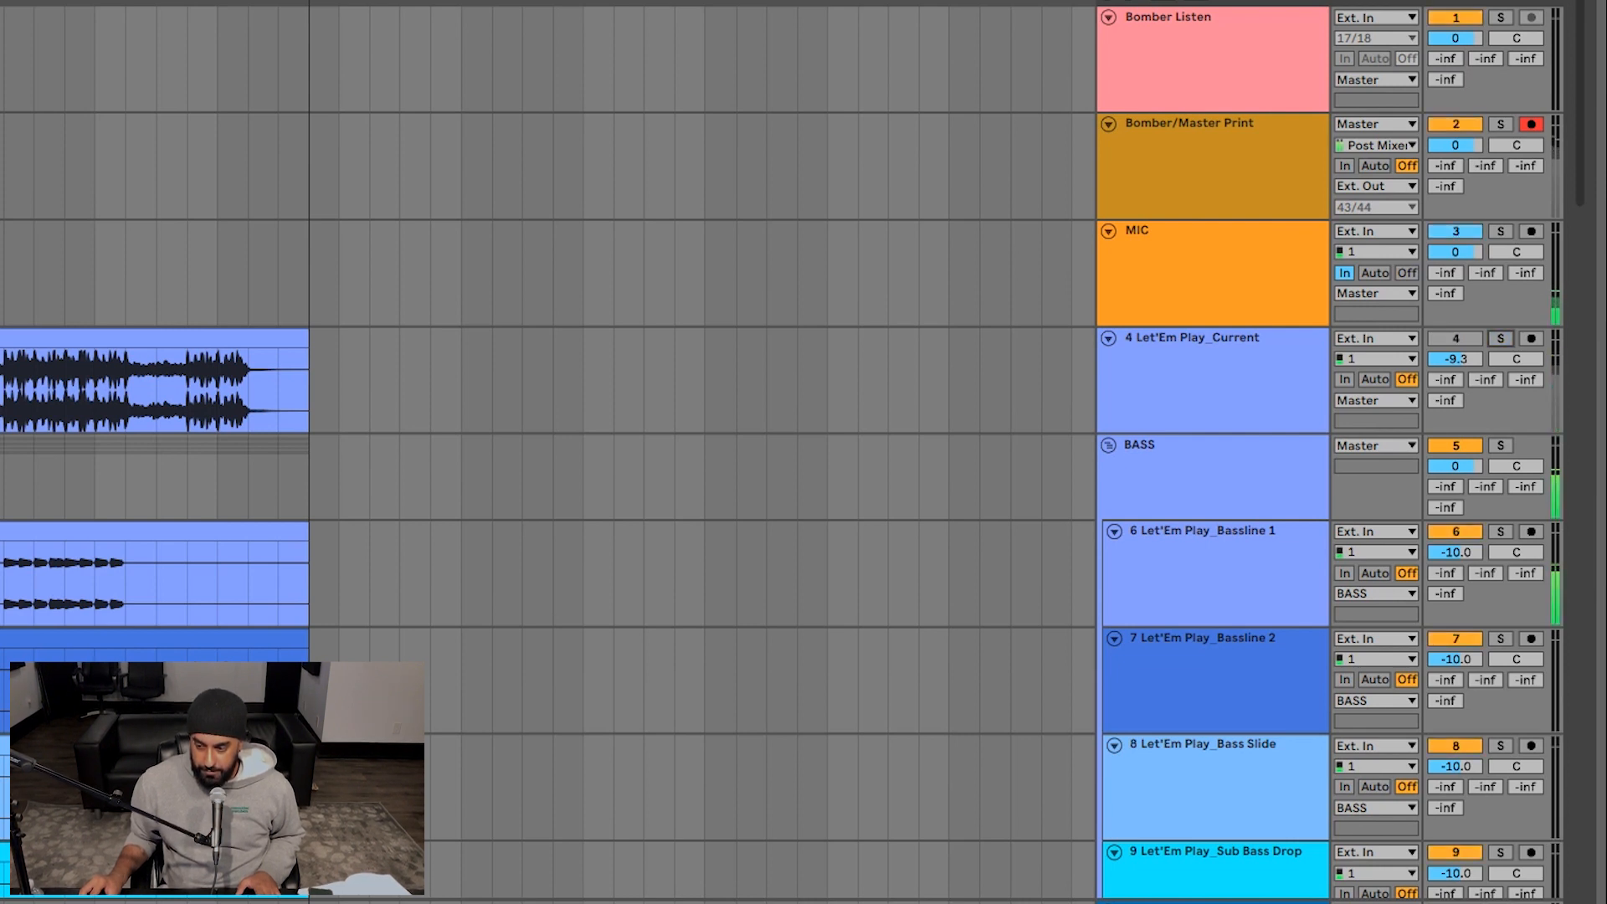
{"action": "left_click", "coordinate": [1500, 339]}
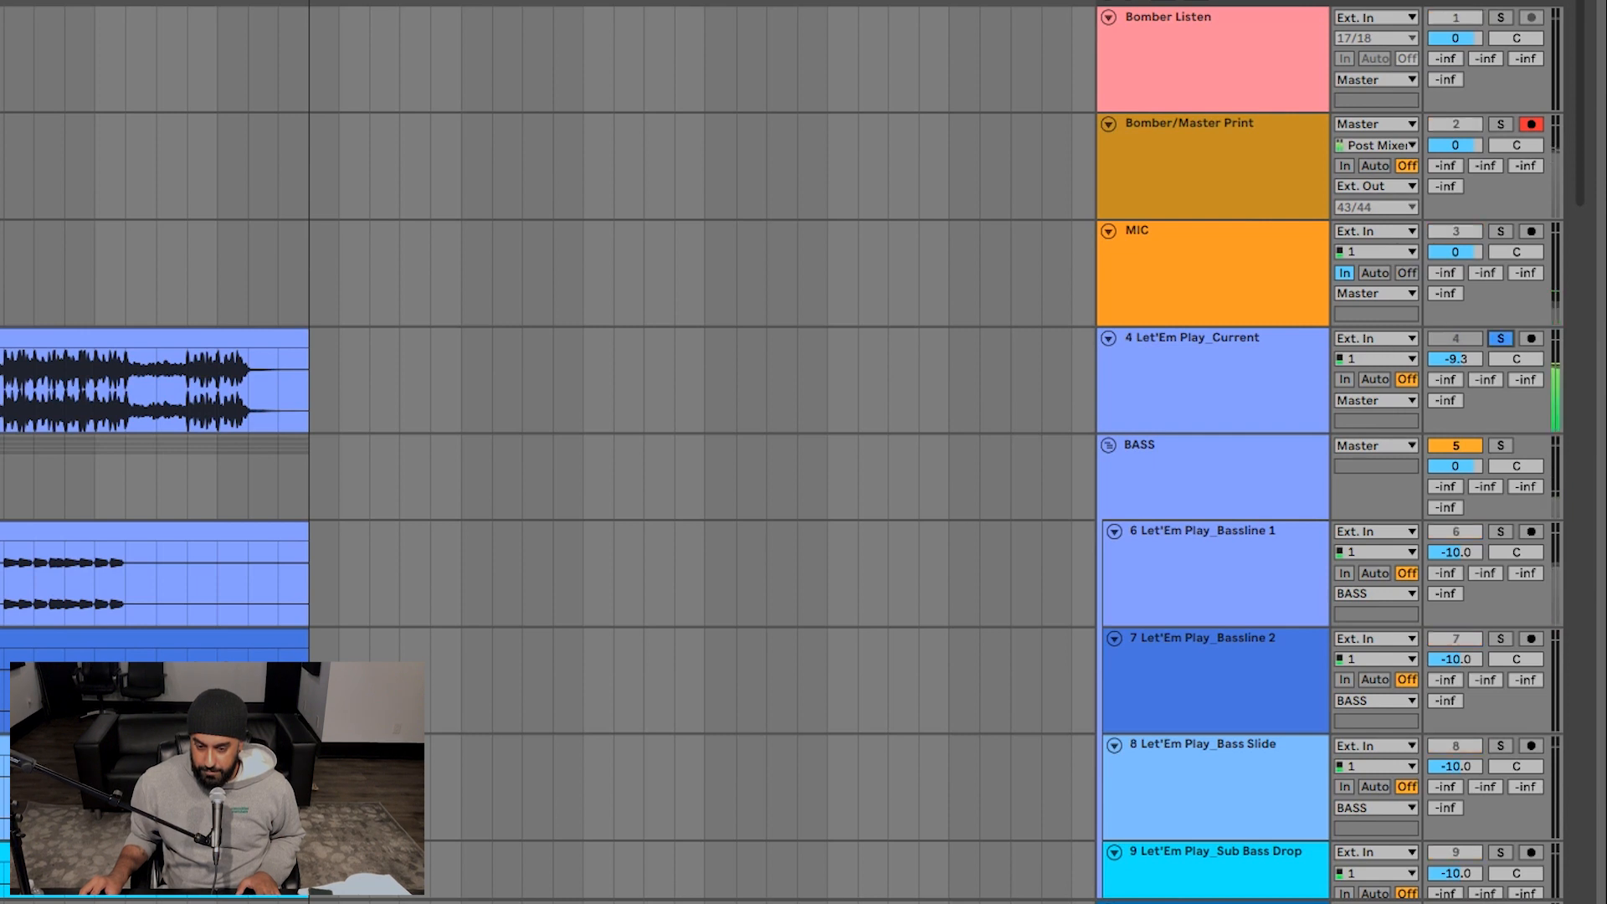
{"action": "left_click", "coordinate": [1500, 339]}
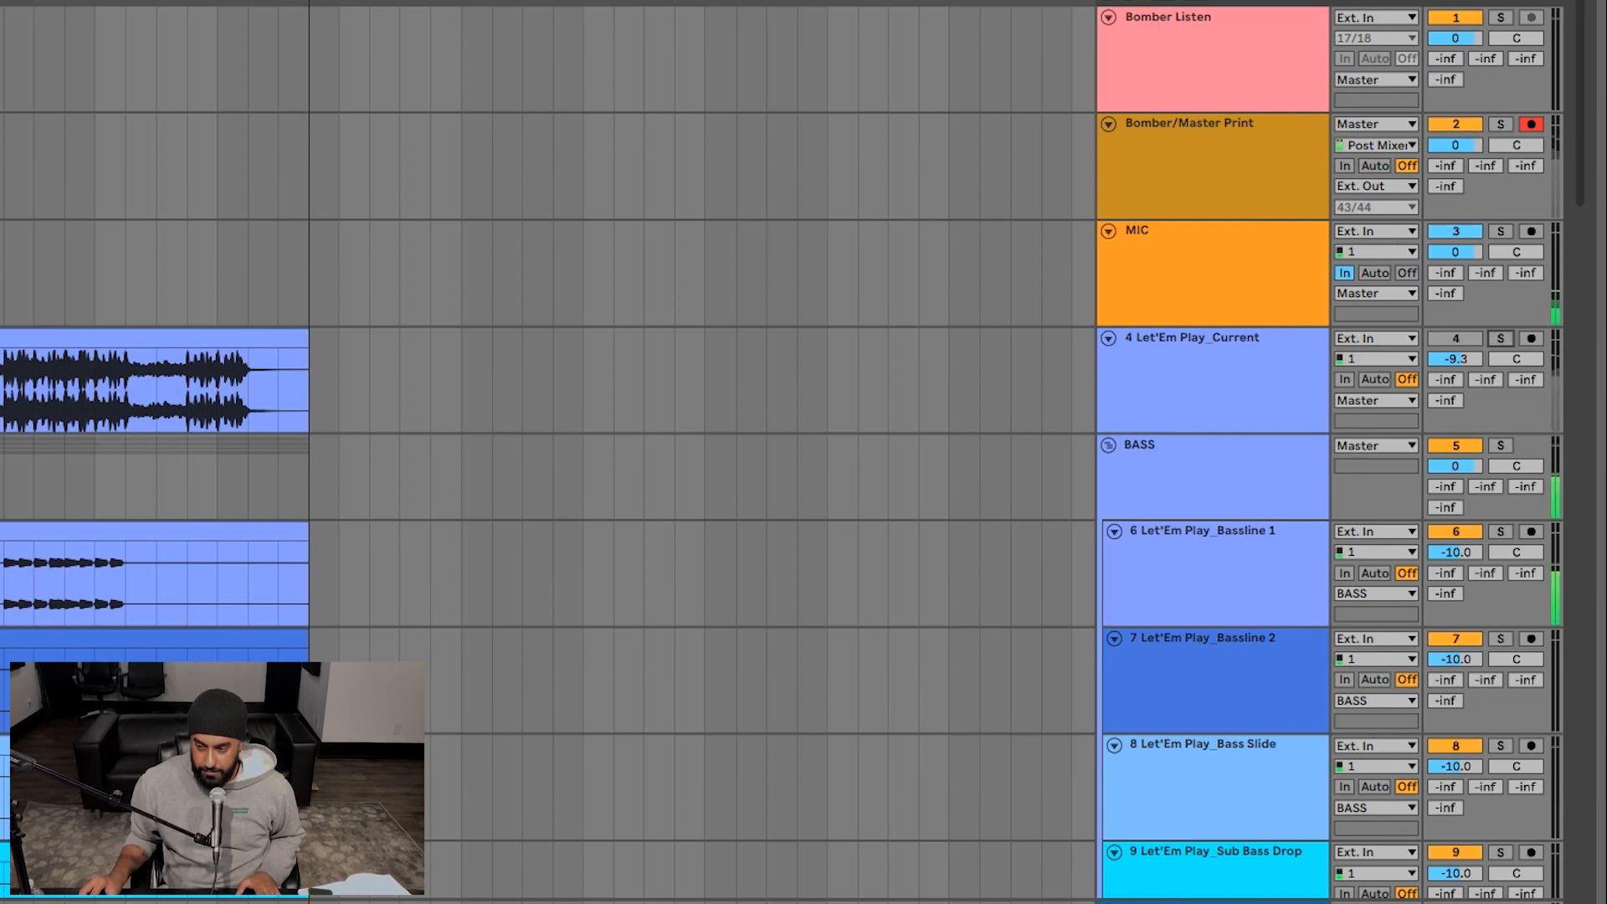
{"action": "left_click", "coordinate": [1500, 339]}
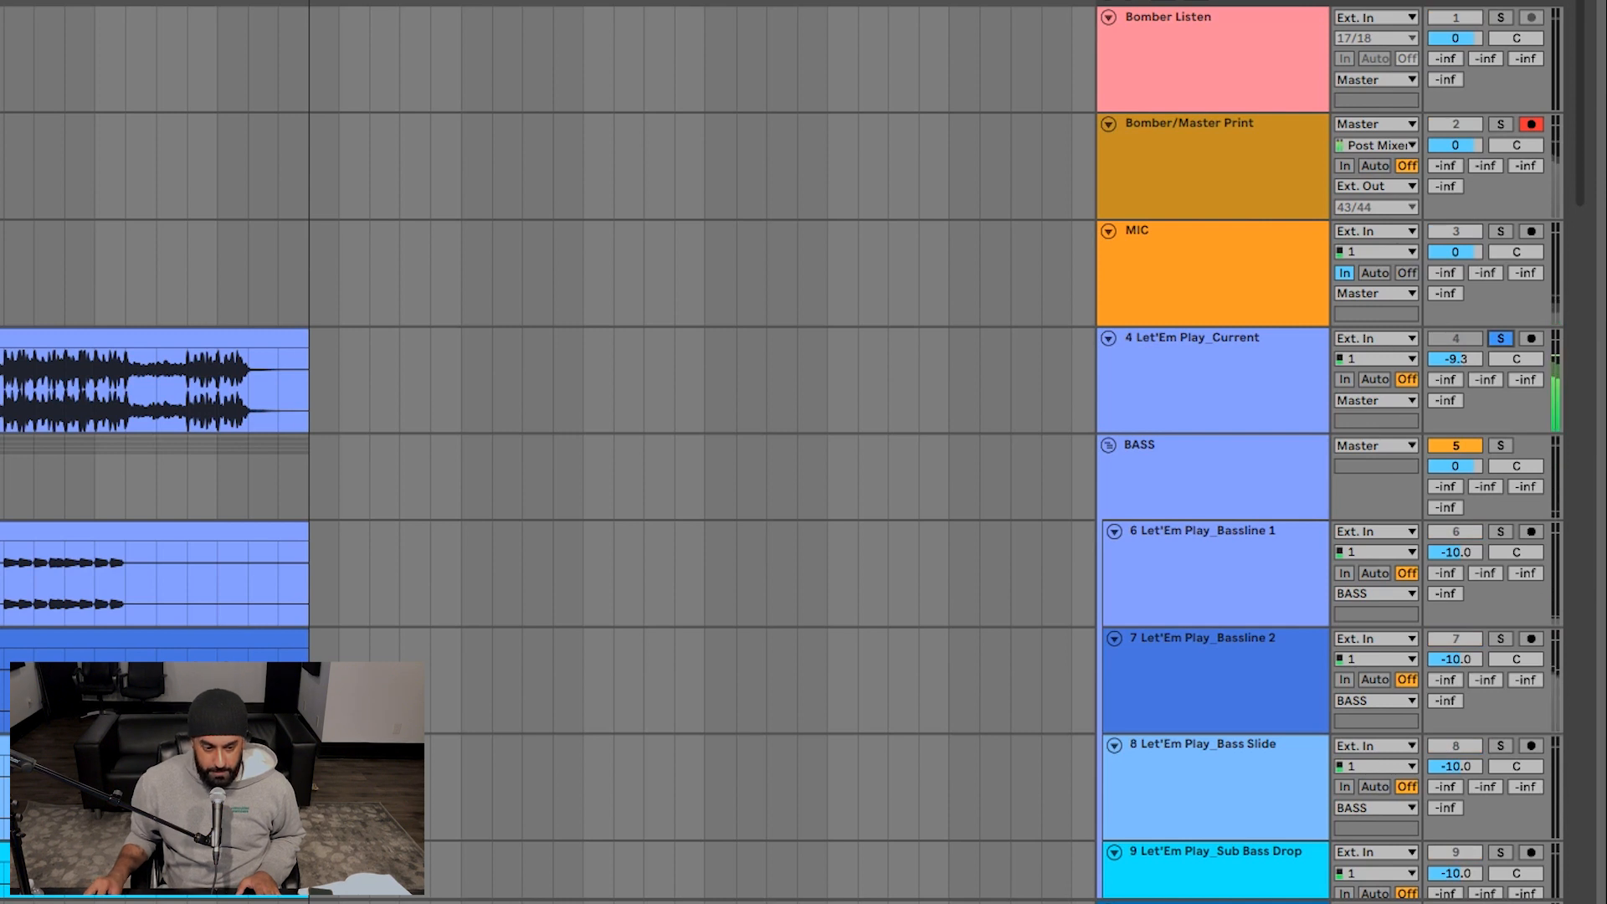
- Turn off the MIC track's input monitoring and unsolo the reference track to return to the full mix
{"action": "left_click", "coordinate": [151, 389]}
{"action": "key", "text": "m"}
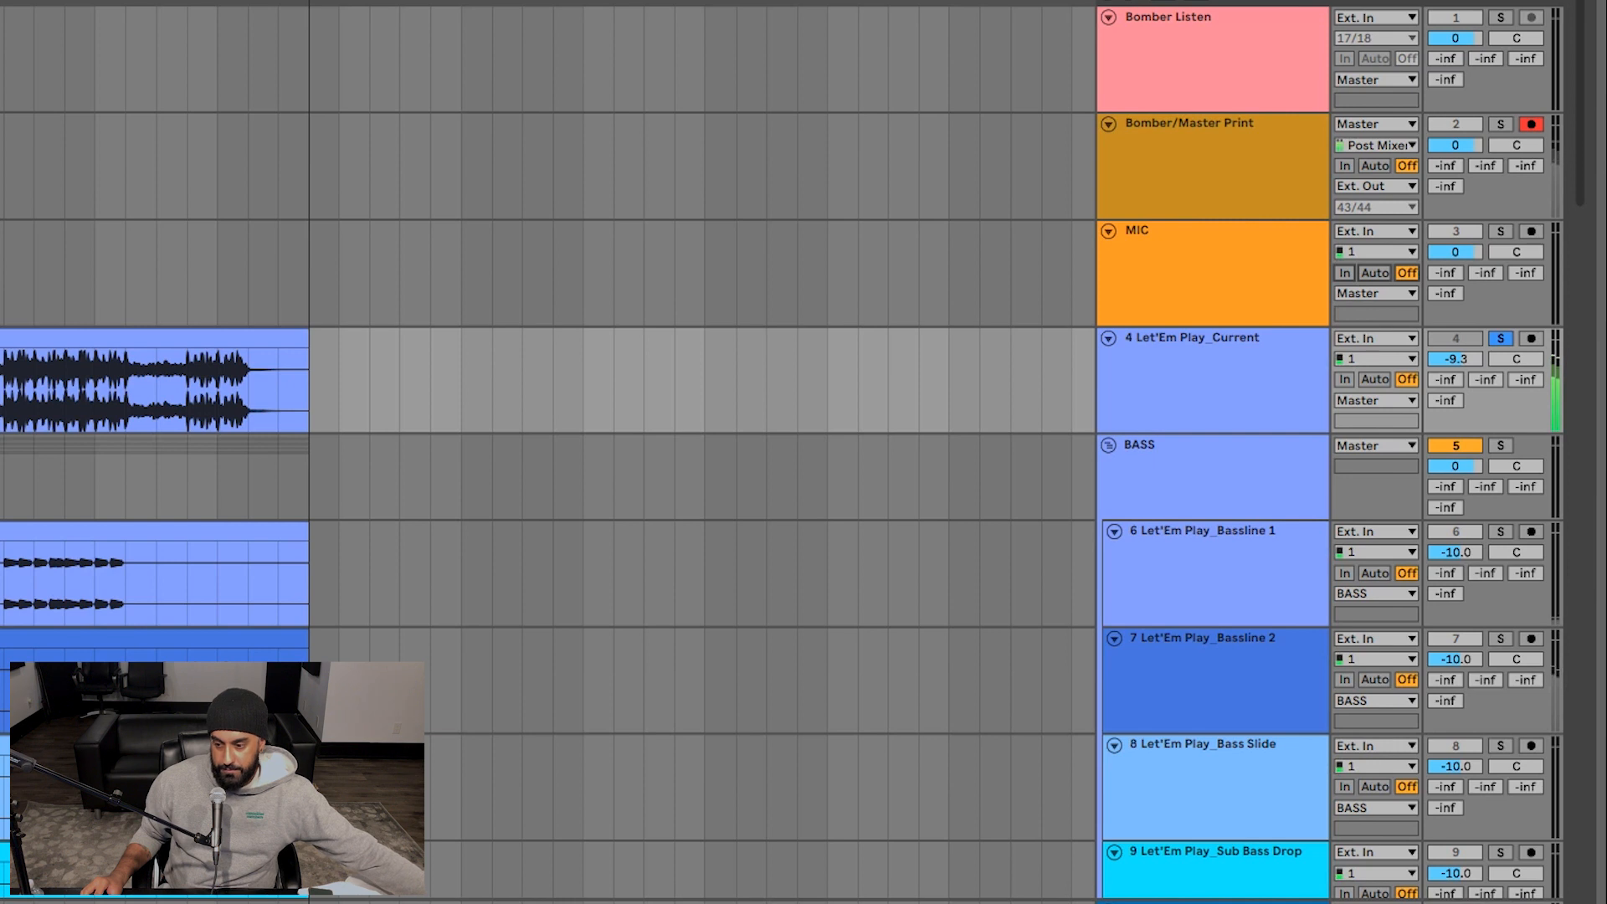
{"action": "key", "text": "s"}
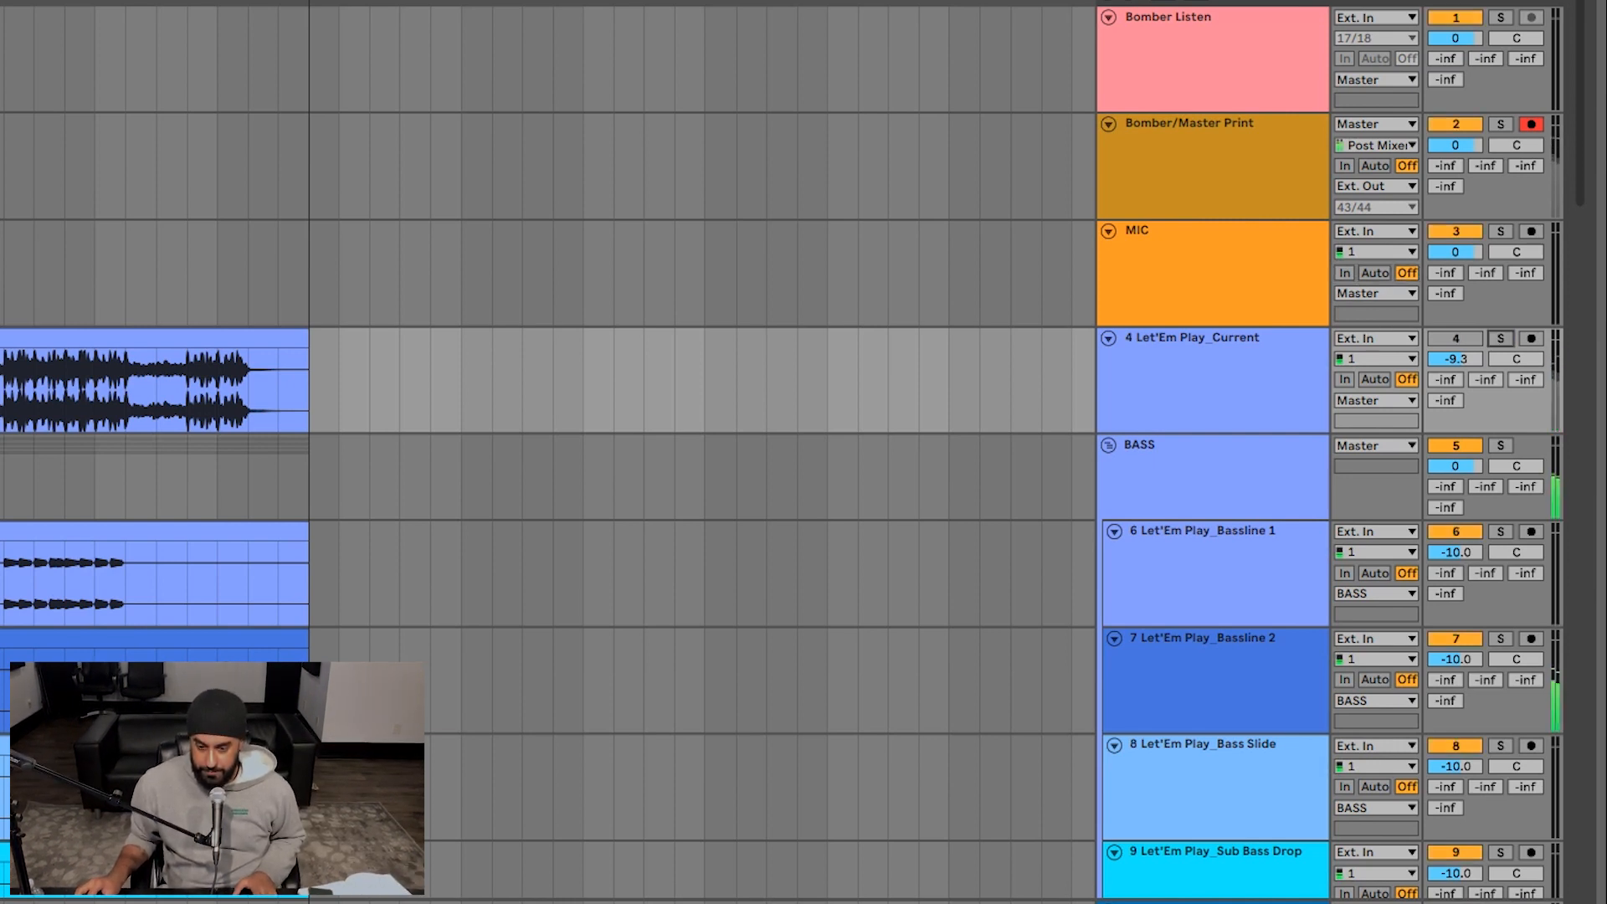
- Lower the KICK track's volume to -8.1 dB
{"action": "scroll", "coordinate": [783, 452], "scroll_direction": "down", "scroll_amount": 5}
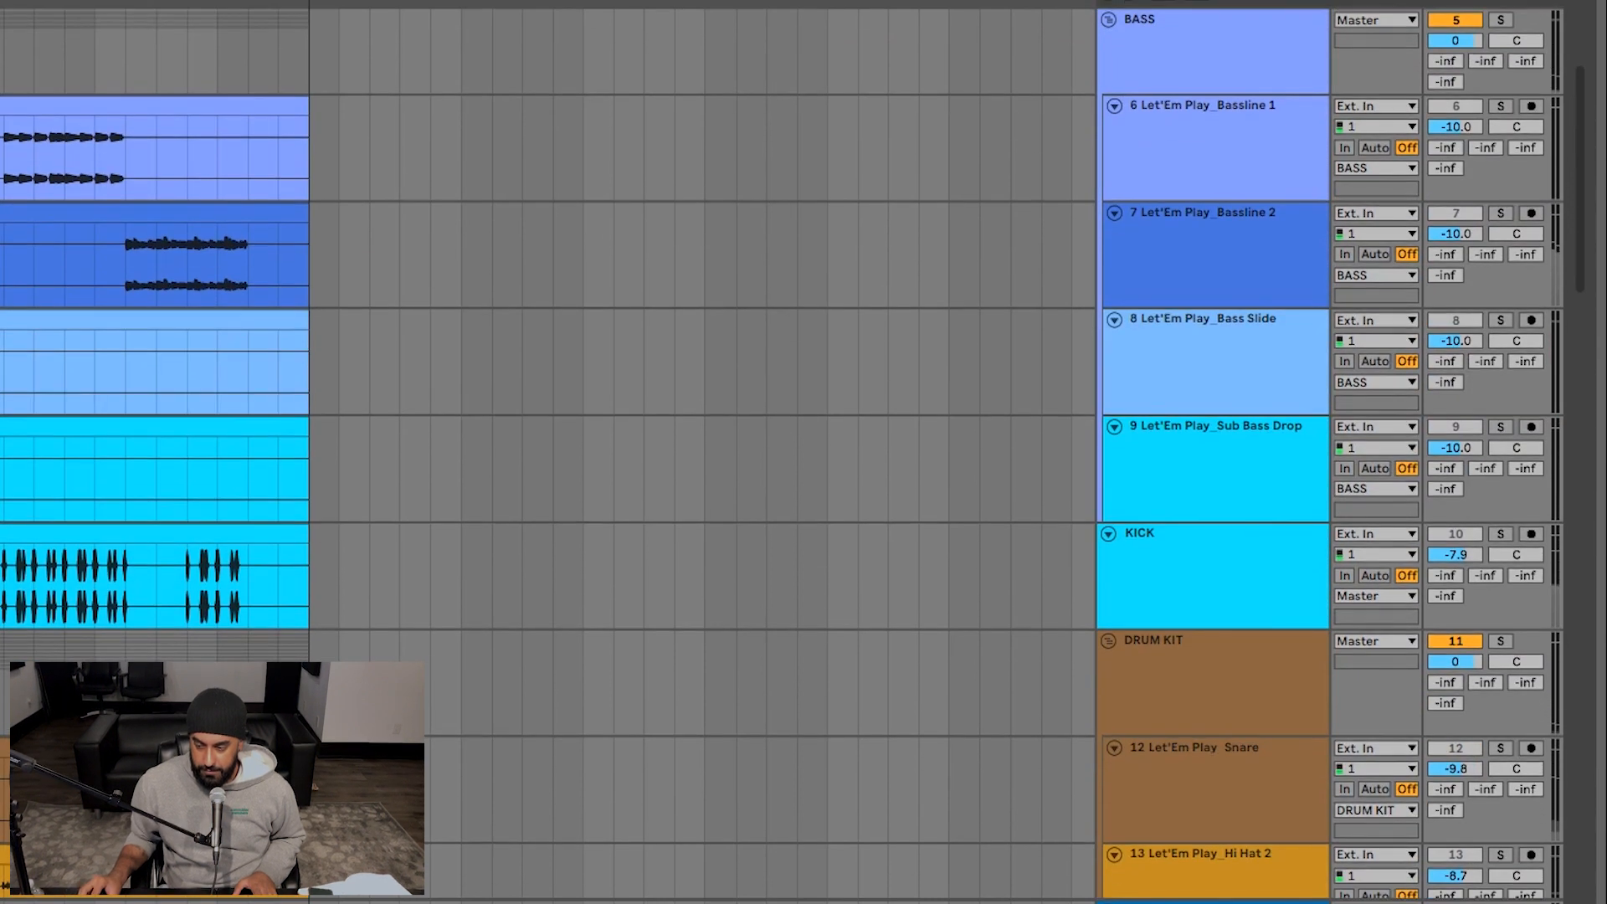
{"action": "scroll", "coordinate": [782, 451], "scroll_direction": "up", "scroll_amount": 5}
{"action": "scroll", "coordinate": [783, 451], "scroll_direction": "down", "scroll_amount": 6}
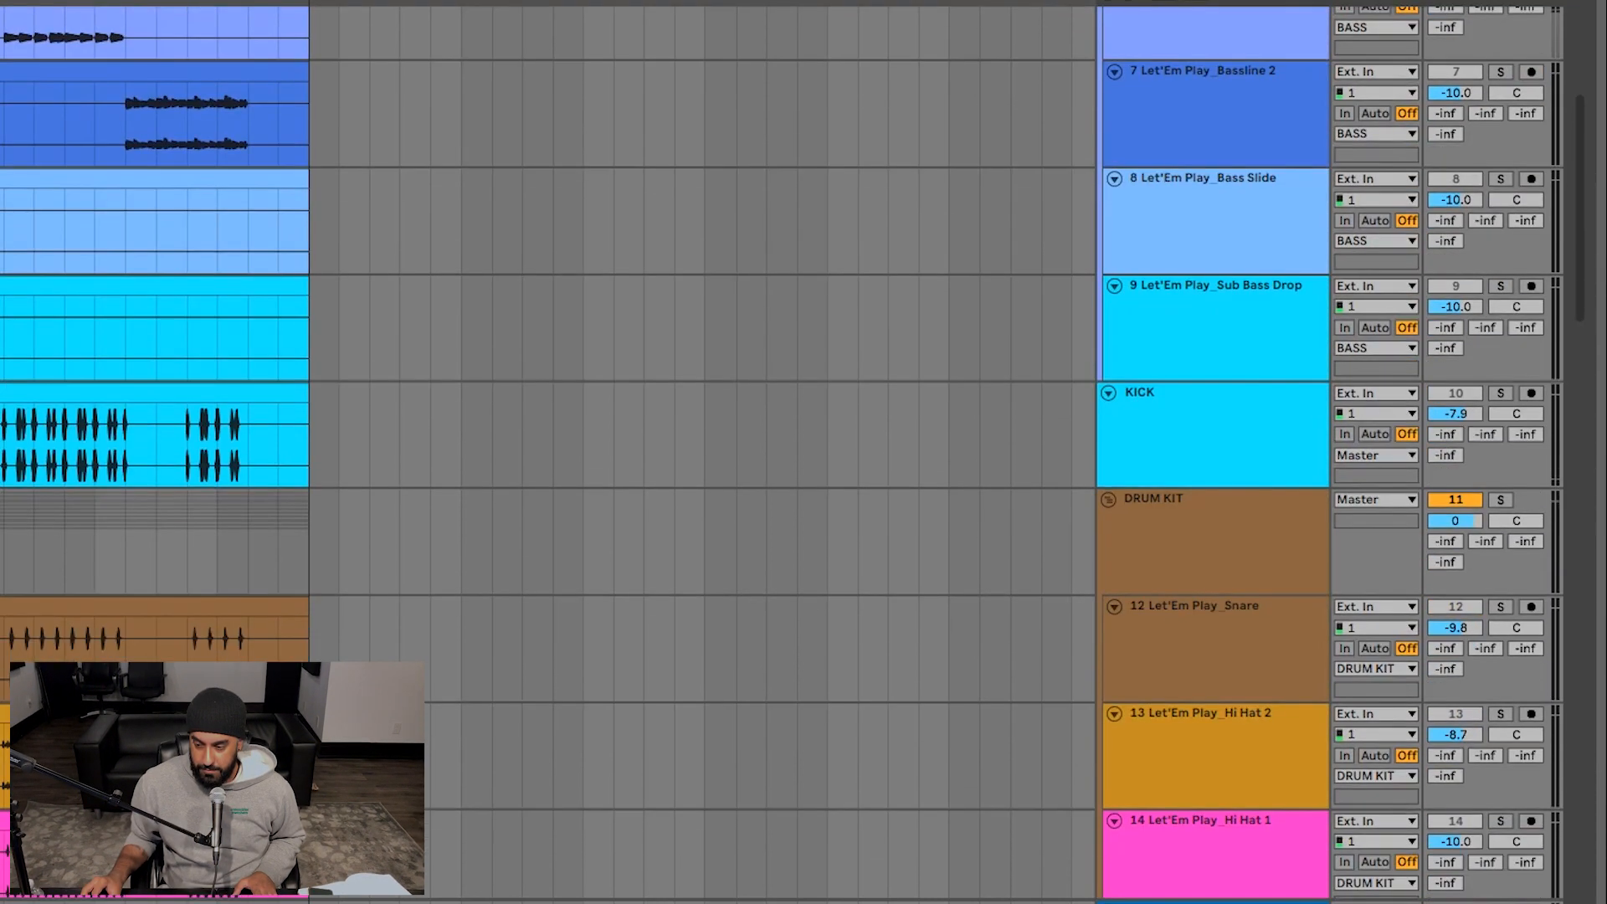
{"action": "left_click_drag", "start_coordinate": [1456, 428], "coordinate": [1455, 432]}
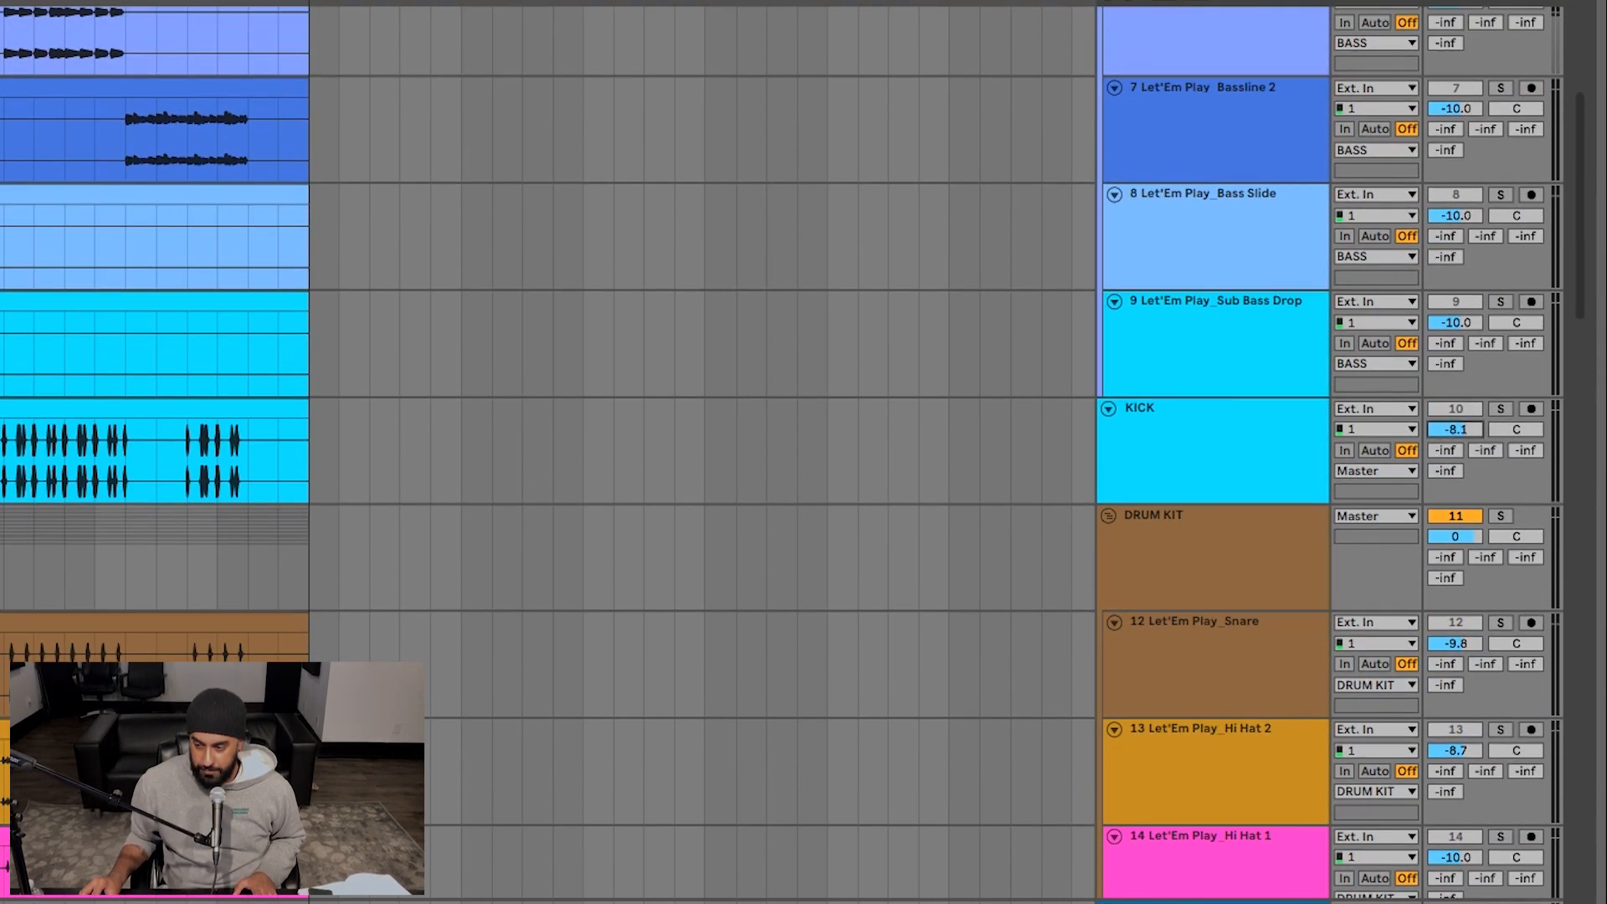
- Alternate between the soloed Let'Em Play_Current reference and the full mix to compare their balance, ending on the full mix
{"action": "scroll", "coordinate": [782, 452], "scroll_direction": "up", "scroll_amount": 6}
{"action": "left_click", "coordinate": [1499, 338]}
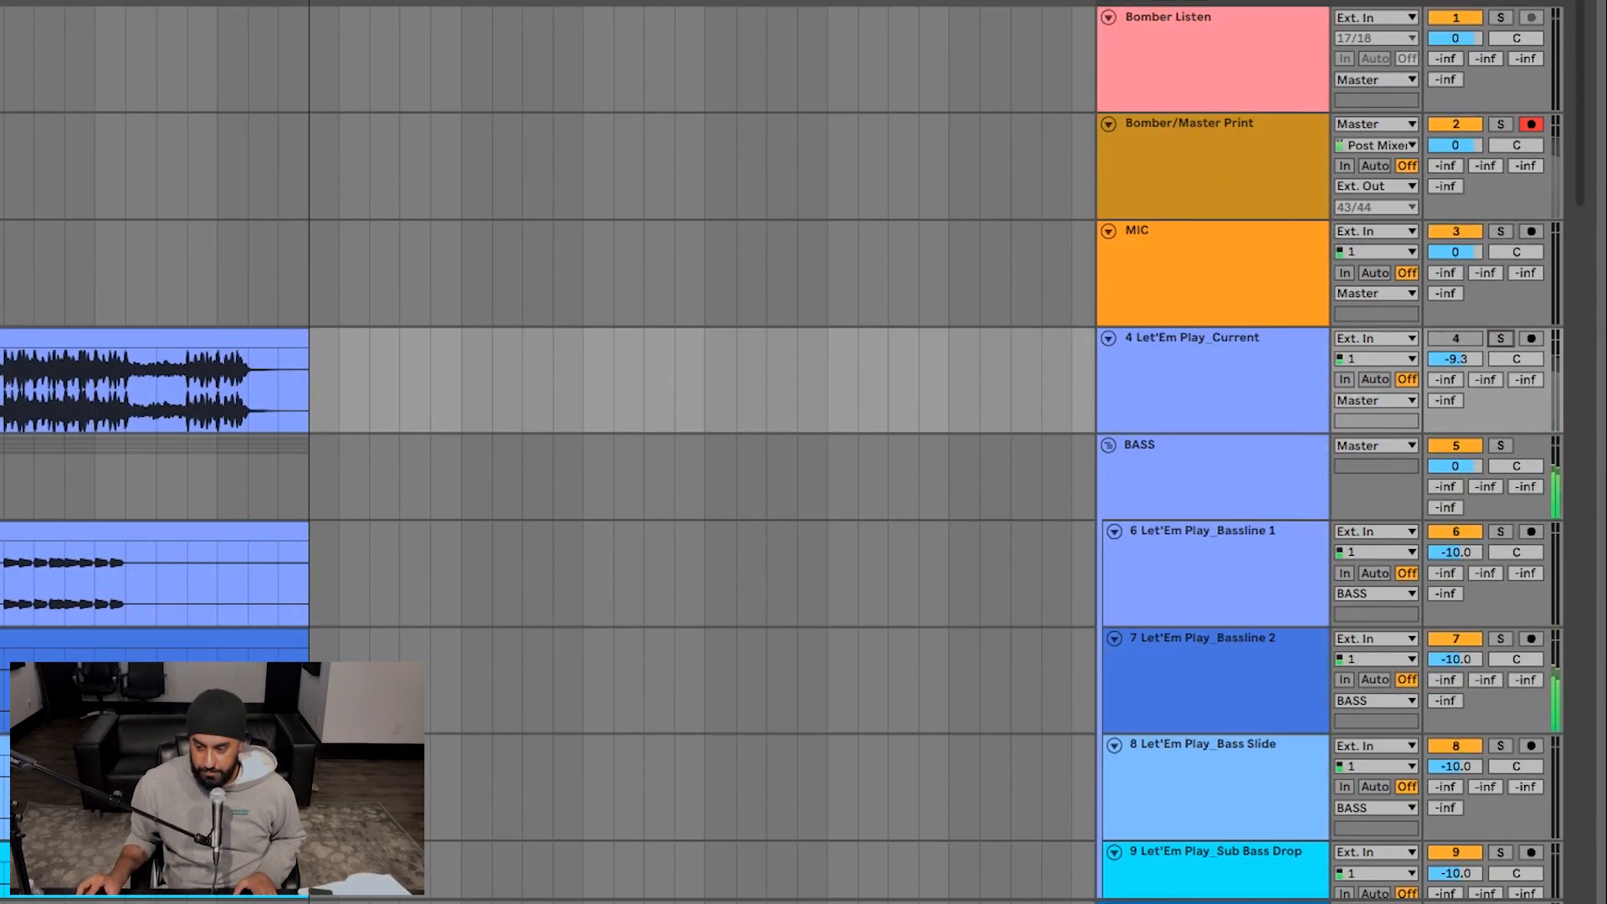
{"action": "scroll", "coordinate": [782, 452], "scroll_direction": "down", "scroll_amount": 5}
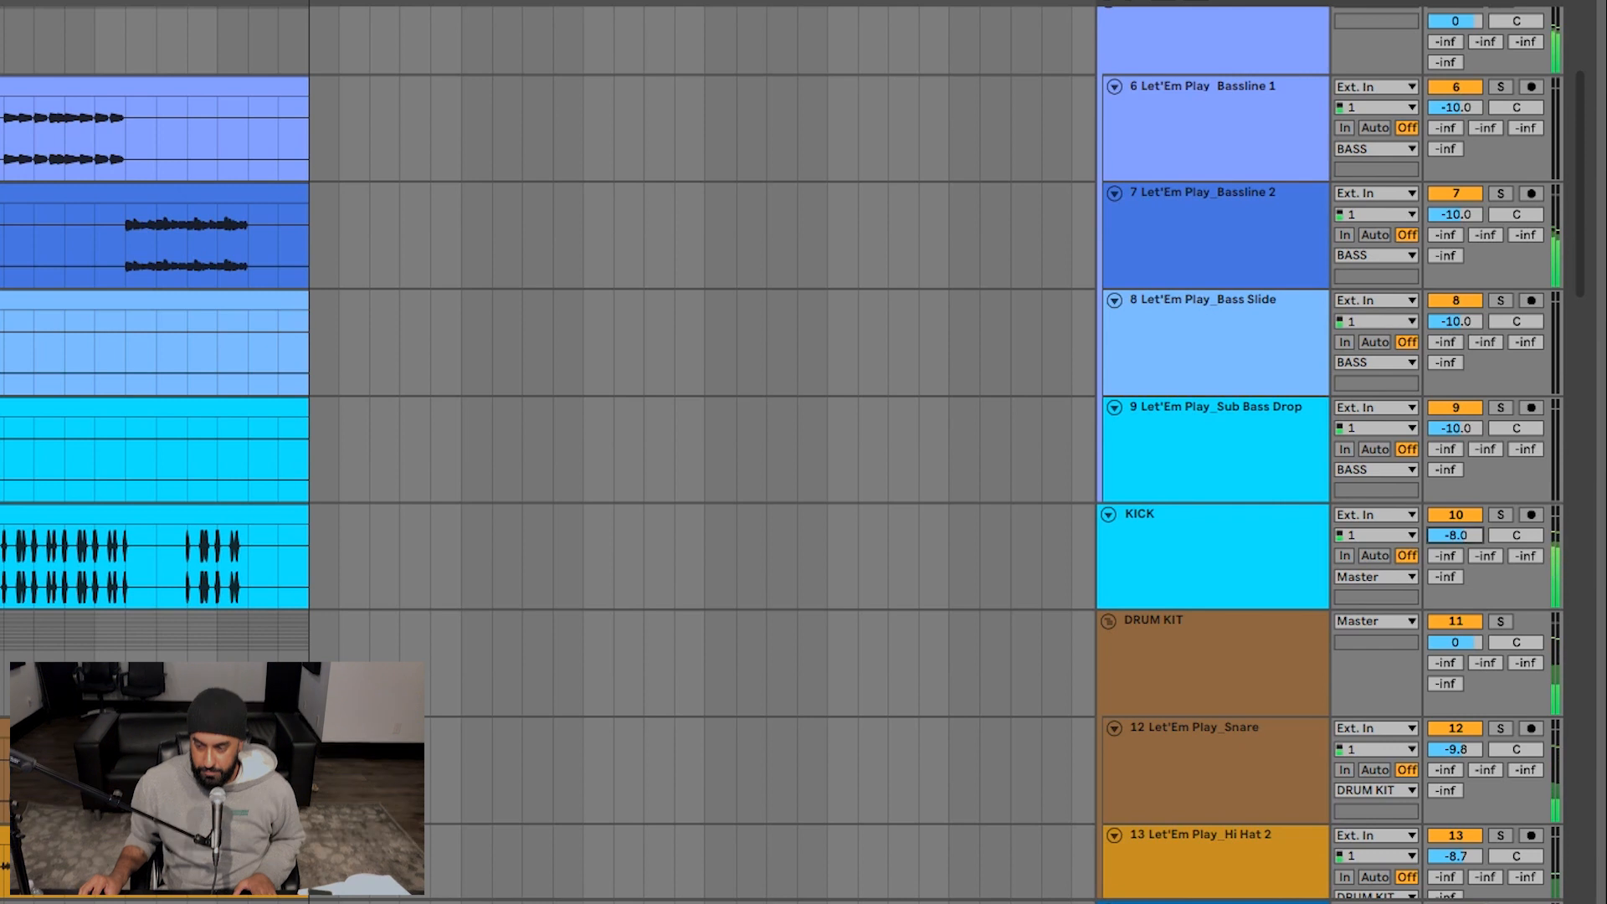
{"action": "scroll", "coordinate": [782, 452], "scroll_direction": "up", "scroll_amount": 5}
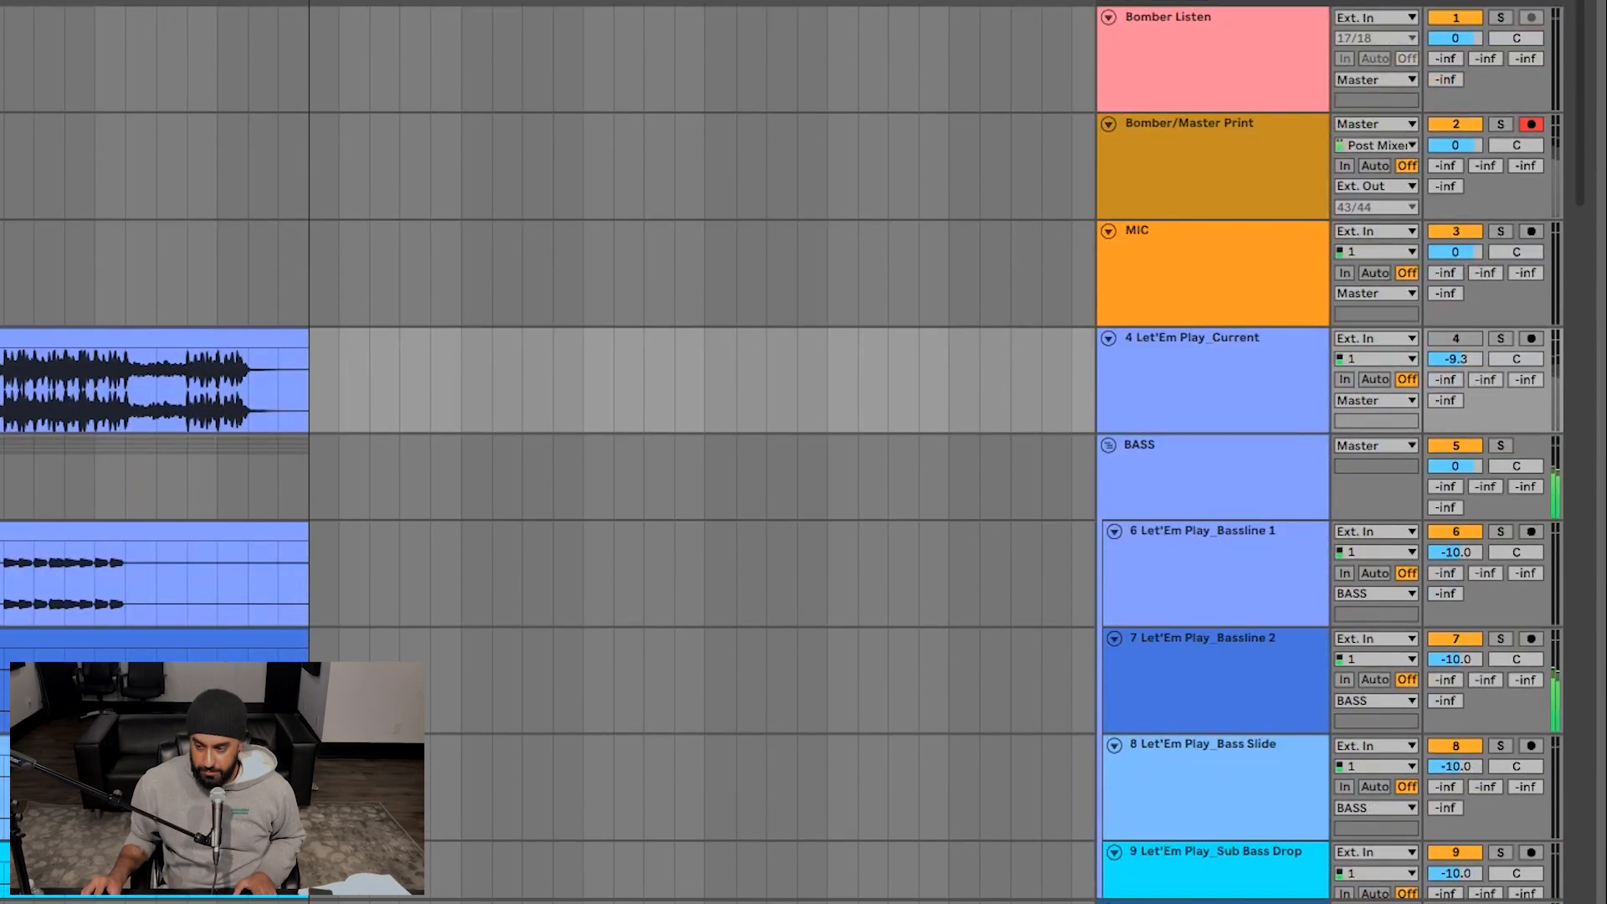
{"action": "left_click", "coordinate": [1500, 338]}
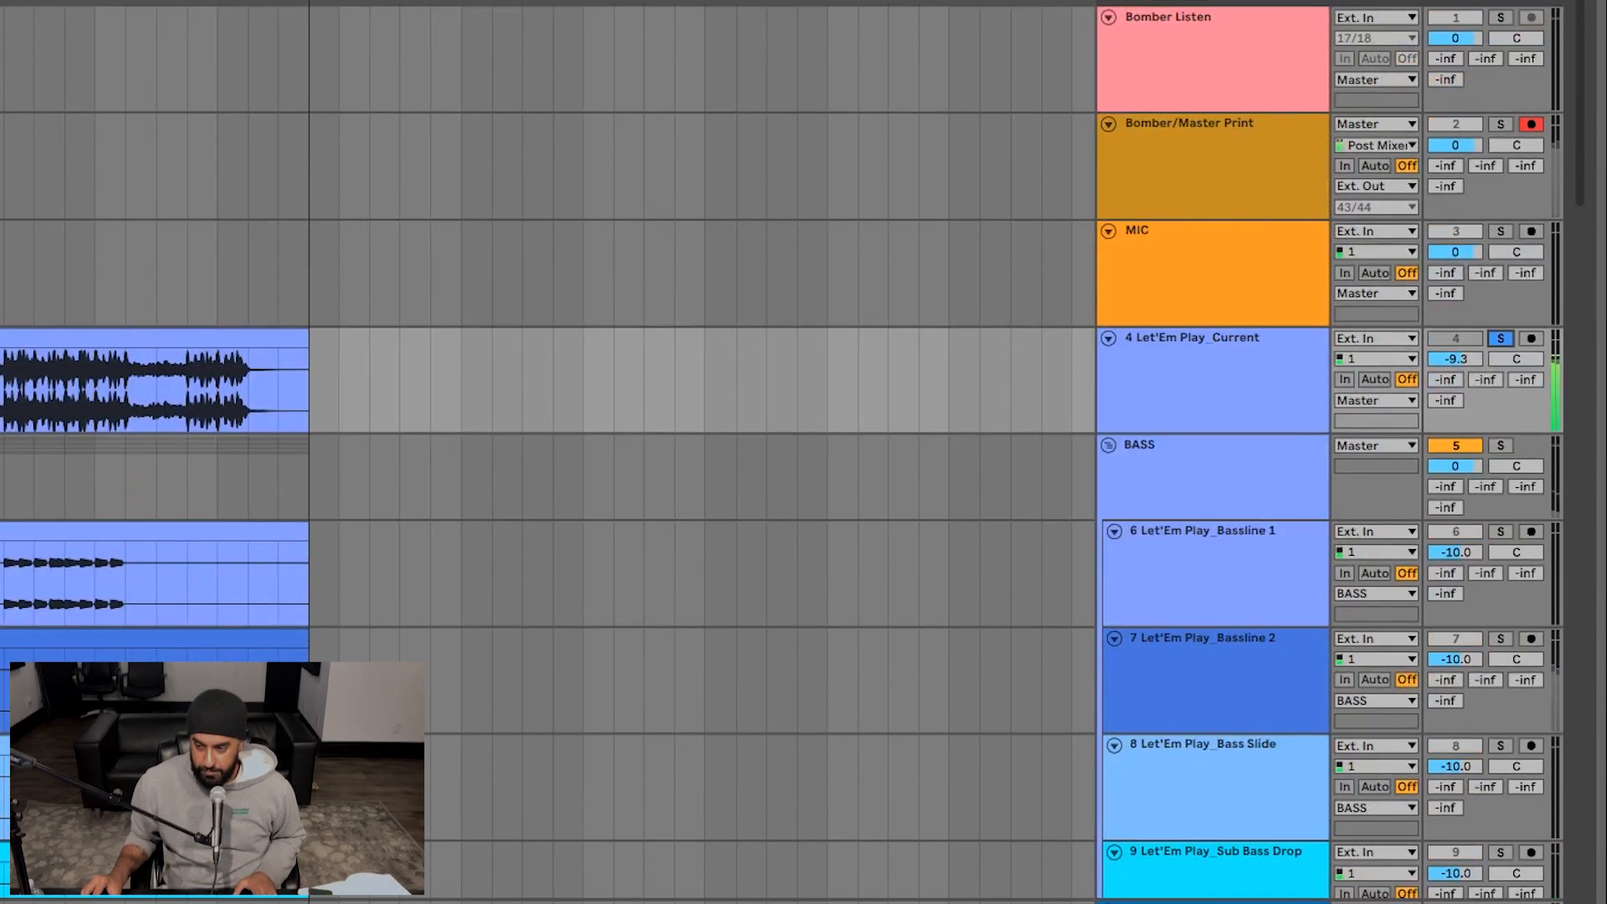
{"action": "left_click", "coordinate": [1499, 338]}
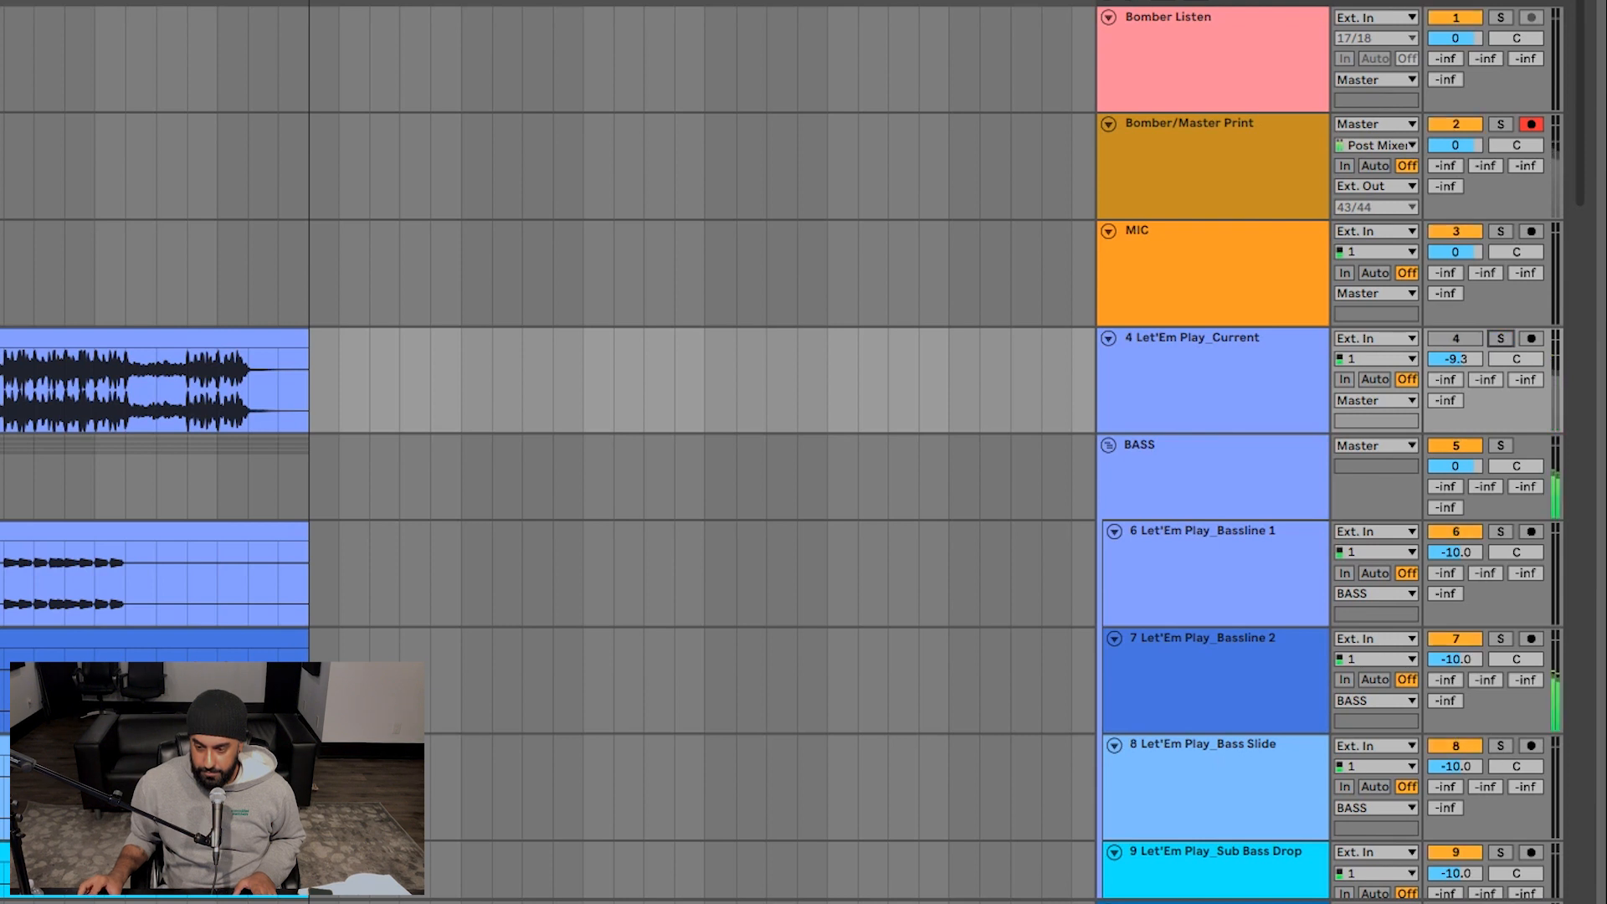
- Raise Hi Hat 2, Hi Hat 1 and Open Hat together to -8.3, -9.6 and -8.5 dB
{"action": "scroll", "coordinate": [782, 452], "scroll_direction": "down", "scroll_amount": 11}
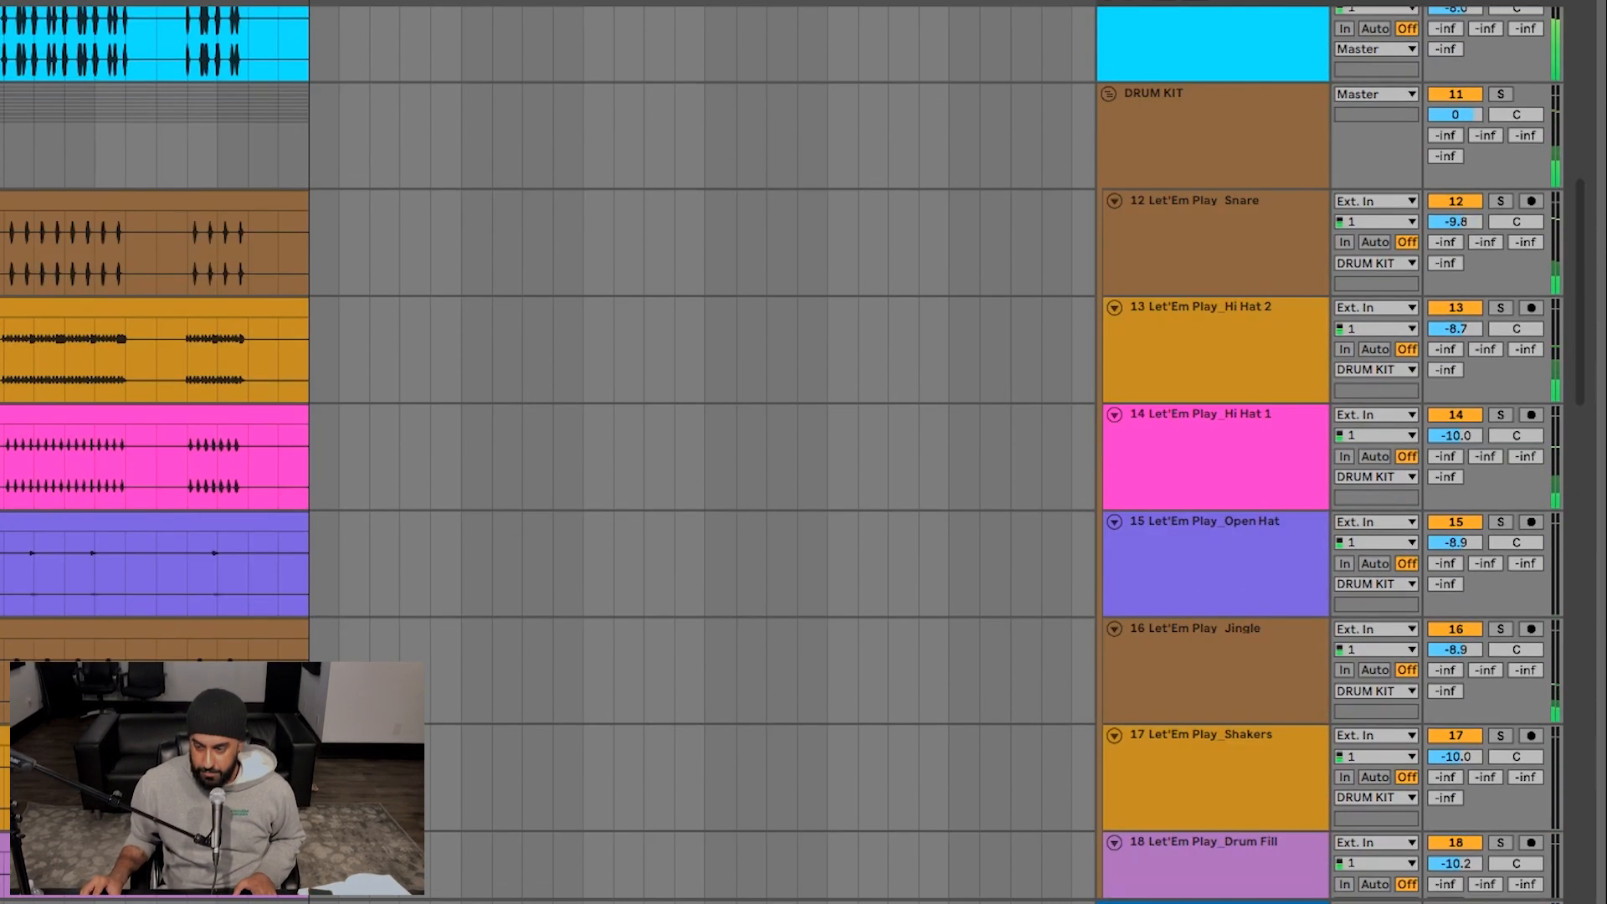
{"action": "left_click", "coordinate": [1214, 352]}
{"action": "left_click", "coordinate": [1213, 459], "text": "shift"}
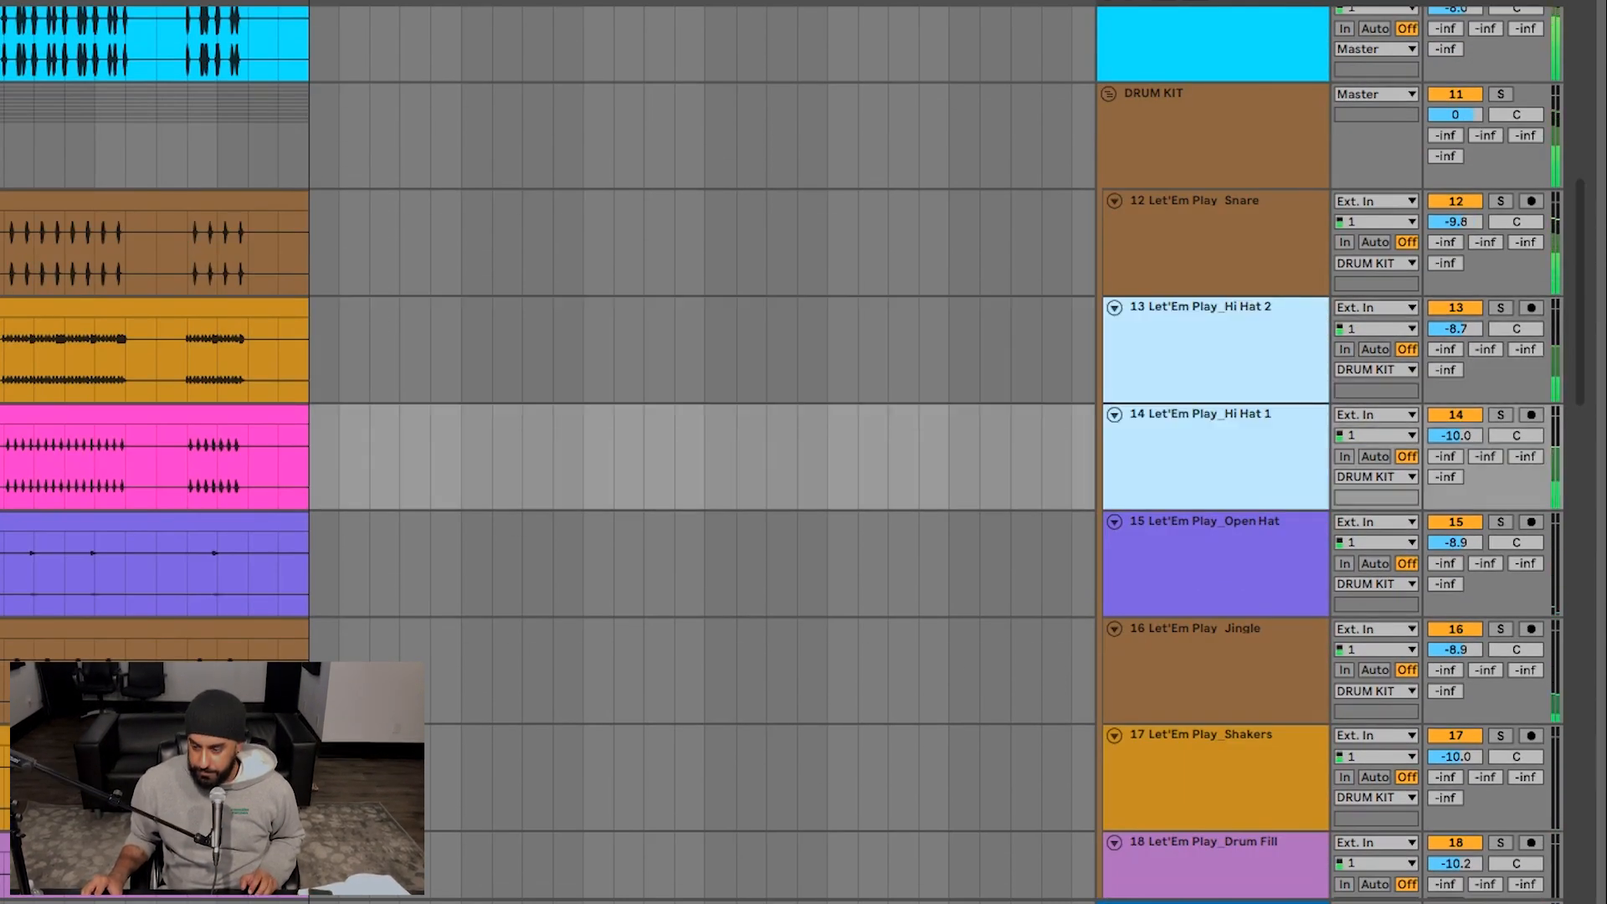
{"action": "left_click", "coordinate": [1213, 566], "text": "shift"}
{"action": "left_click_drag", "start_coordinate": [1454, 329], "coordinate": [1455, 325]}
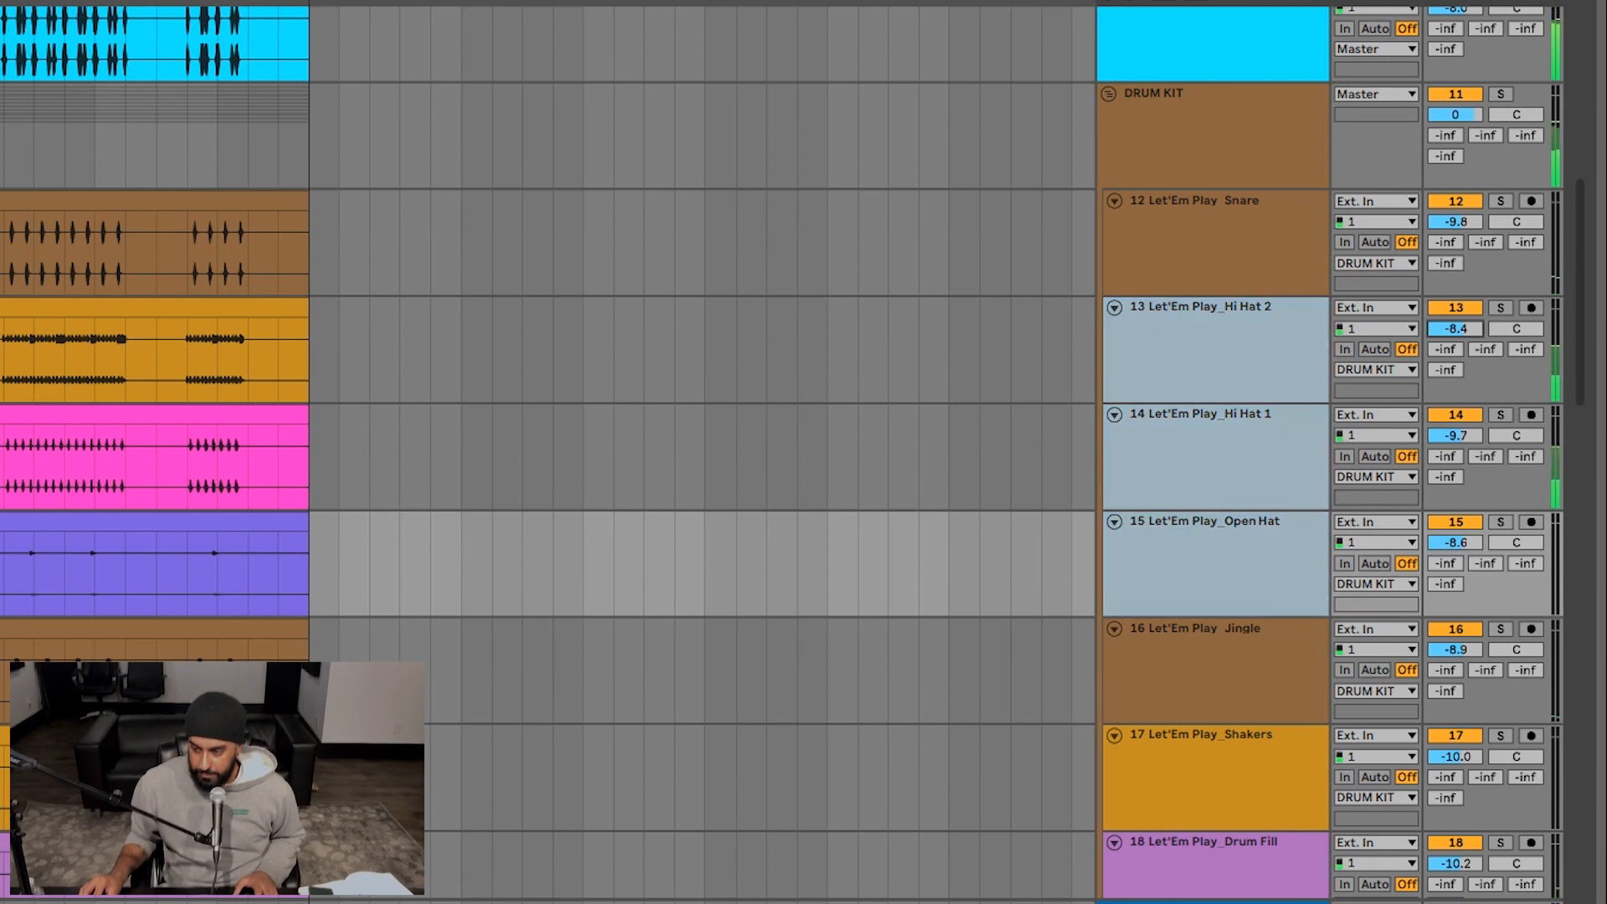
- Raise the Jingle and Shakers tracks together to -6.9 and -8.0 dB
{"action": "scroll", "coordinate": [1214, 566], "scroll_direction": "down", "scroll_amount": 4}
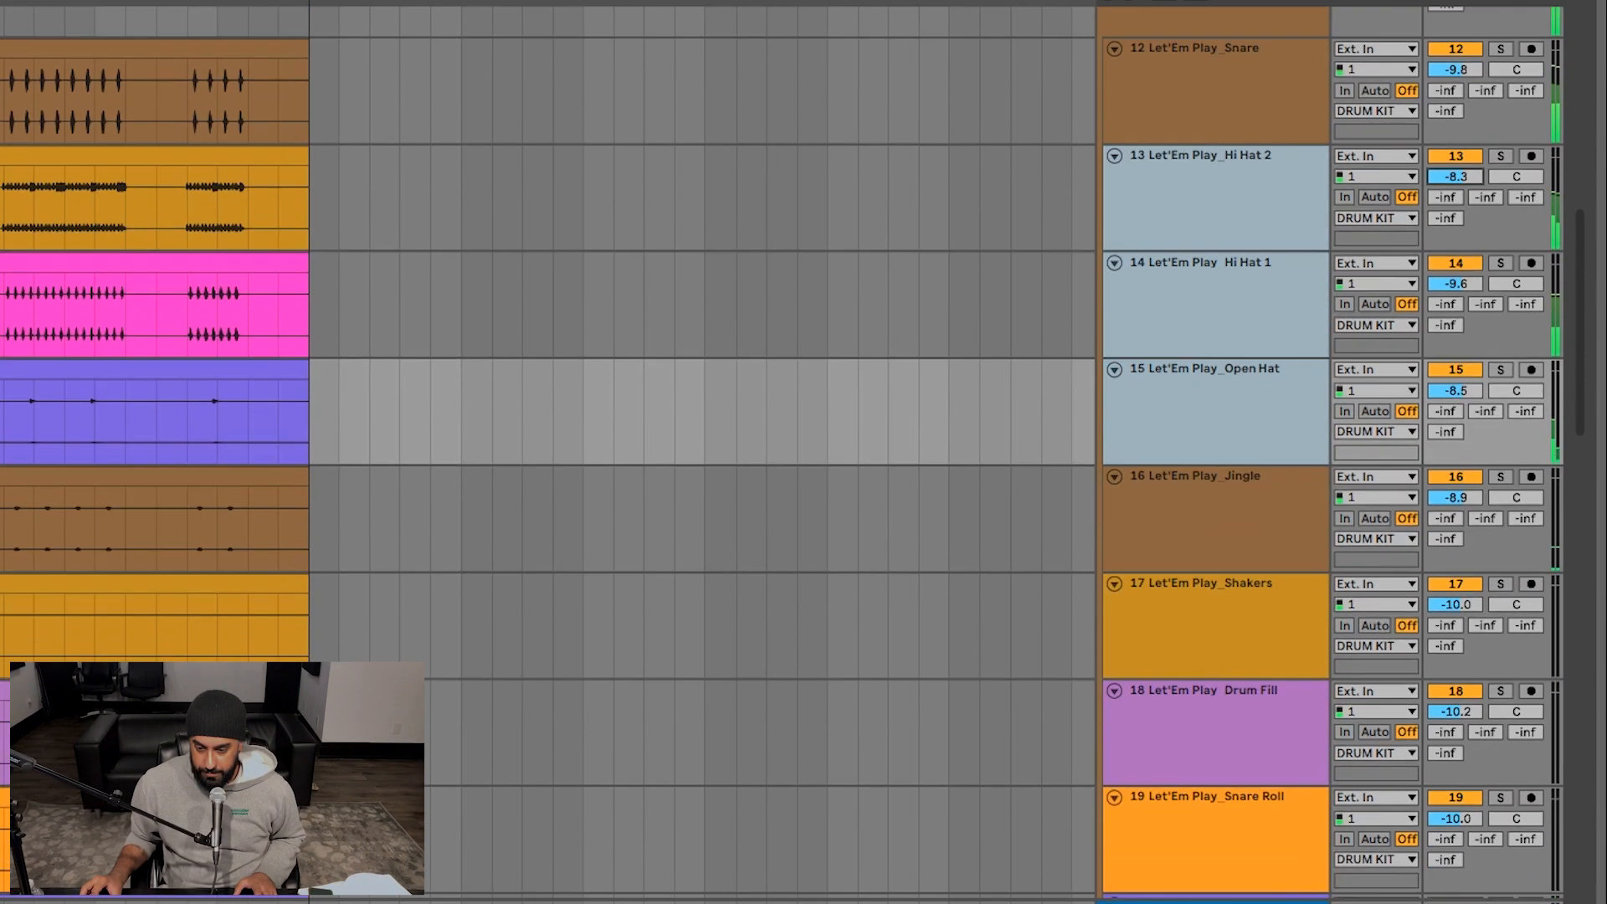
{"action": "left_click", "coordinate": [1214, 503]}
{"action": "left_click", "coordinate": [1213, 609], "text": "shift"}
{"action": "left_click_drag", "start_coordinate": [1454, 479], "coordinate": [1454, 469]}
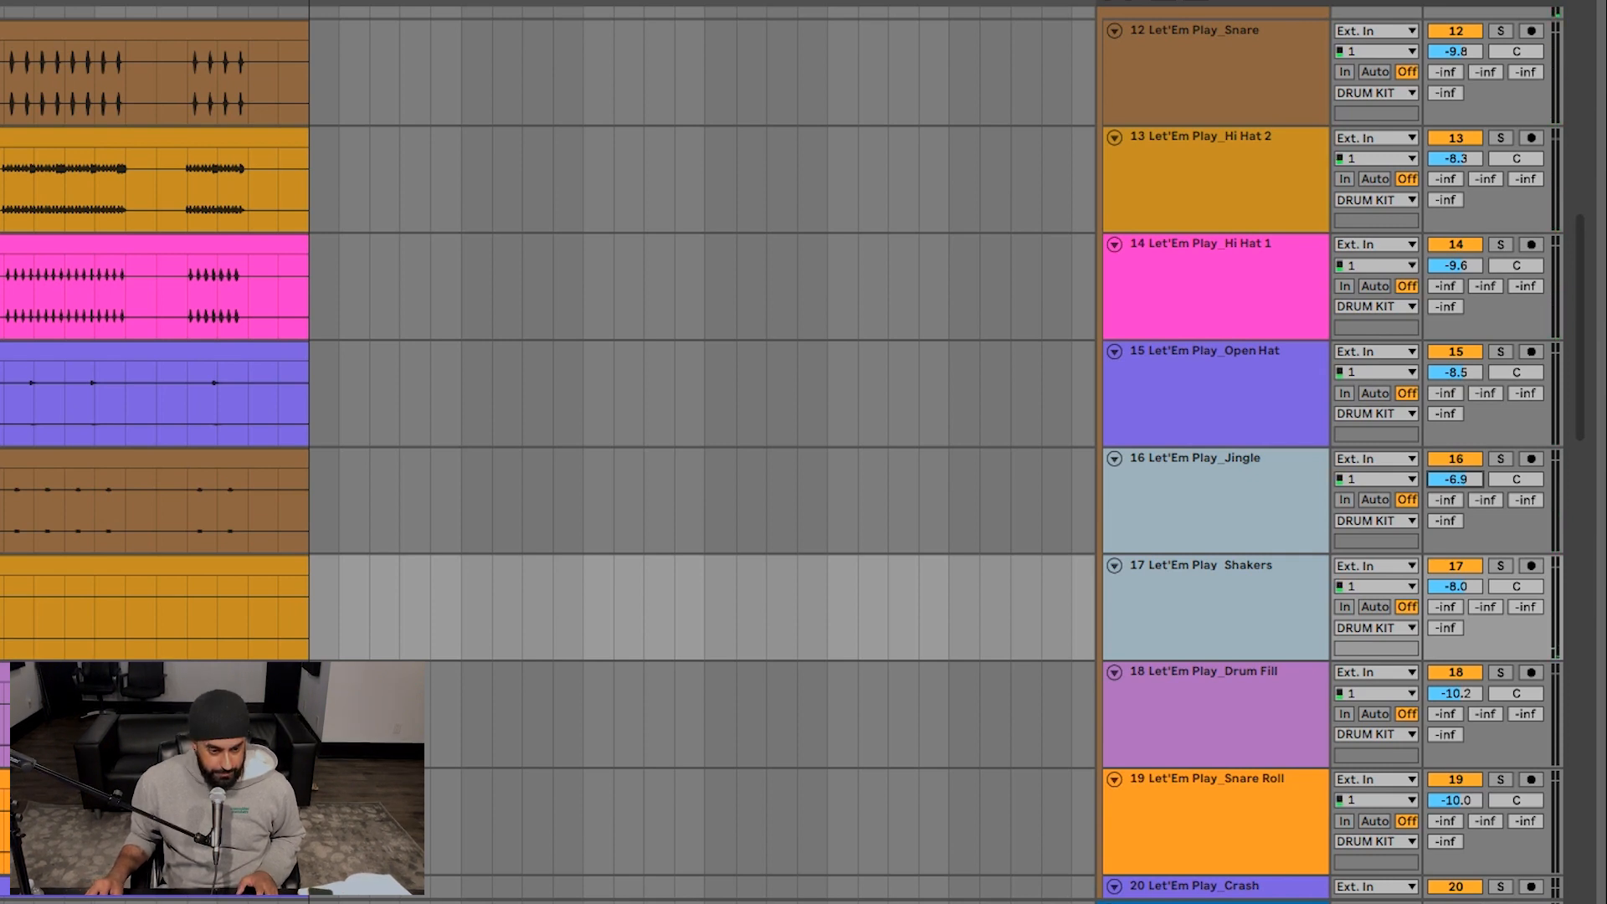
- Play the mix and set the Jingle volume to -6.4 dB and the Open Hat volume to -9.3 dB
{"action": "left_click", "coordinate": [10, 402]}
{"action": "key", "text": "space"}
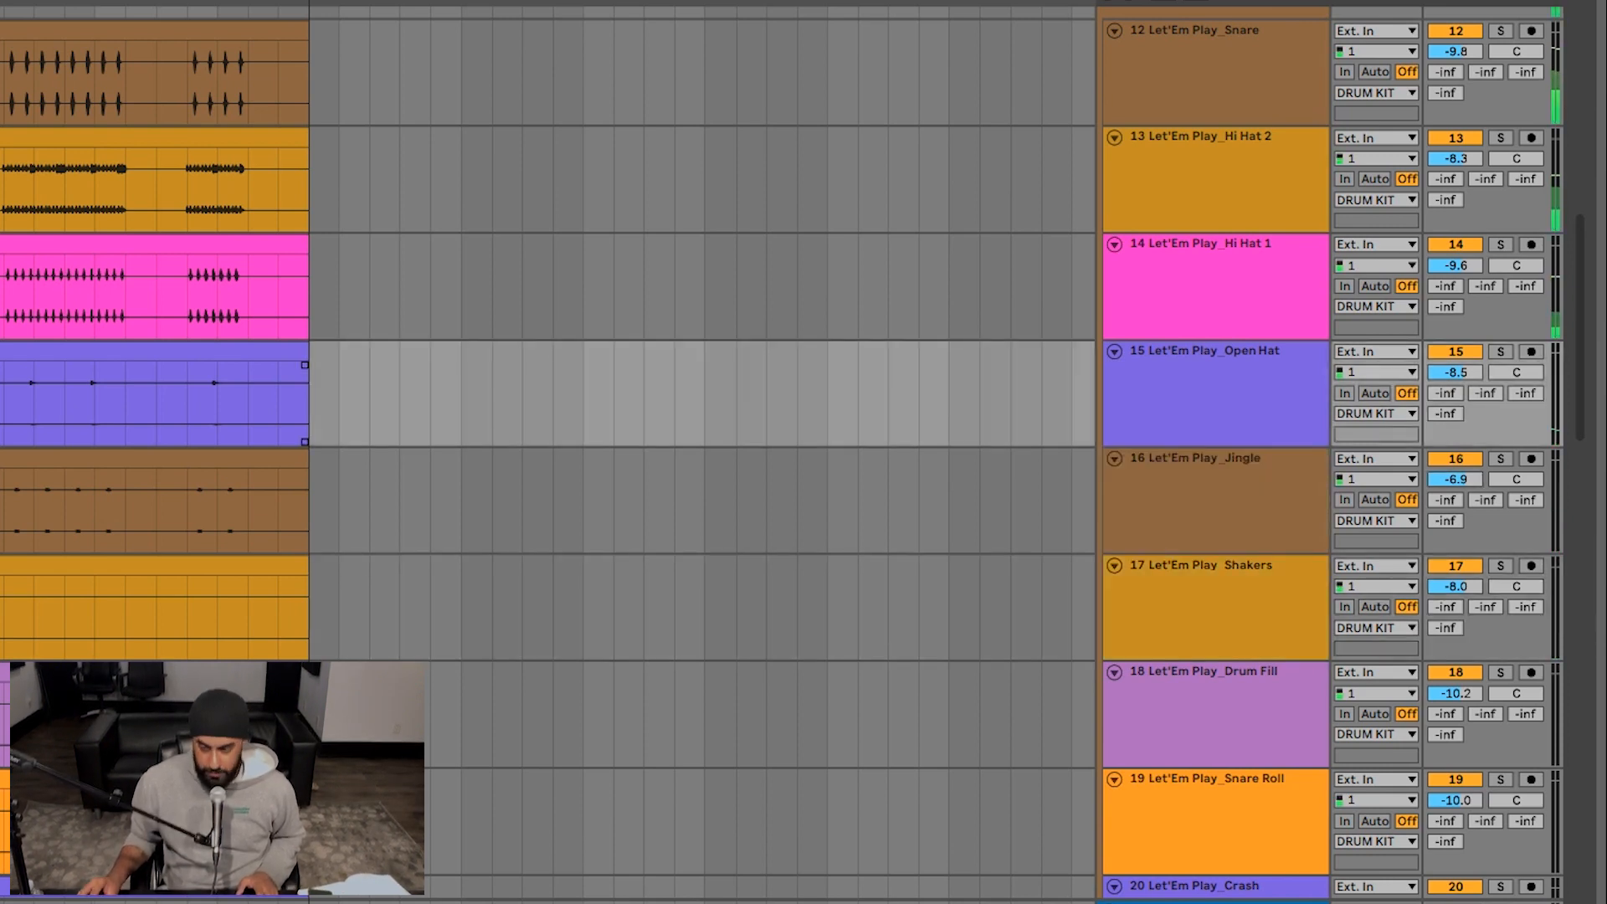
{"action": "left_click", "coordinate": [1214, 458]}
{"action": "left_click_drag", "start_coordinate": [1455, 480], "coordinate": [1454, 471]}
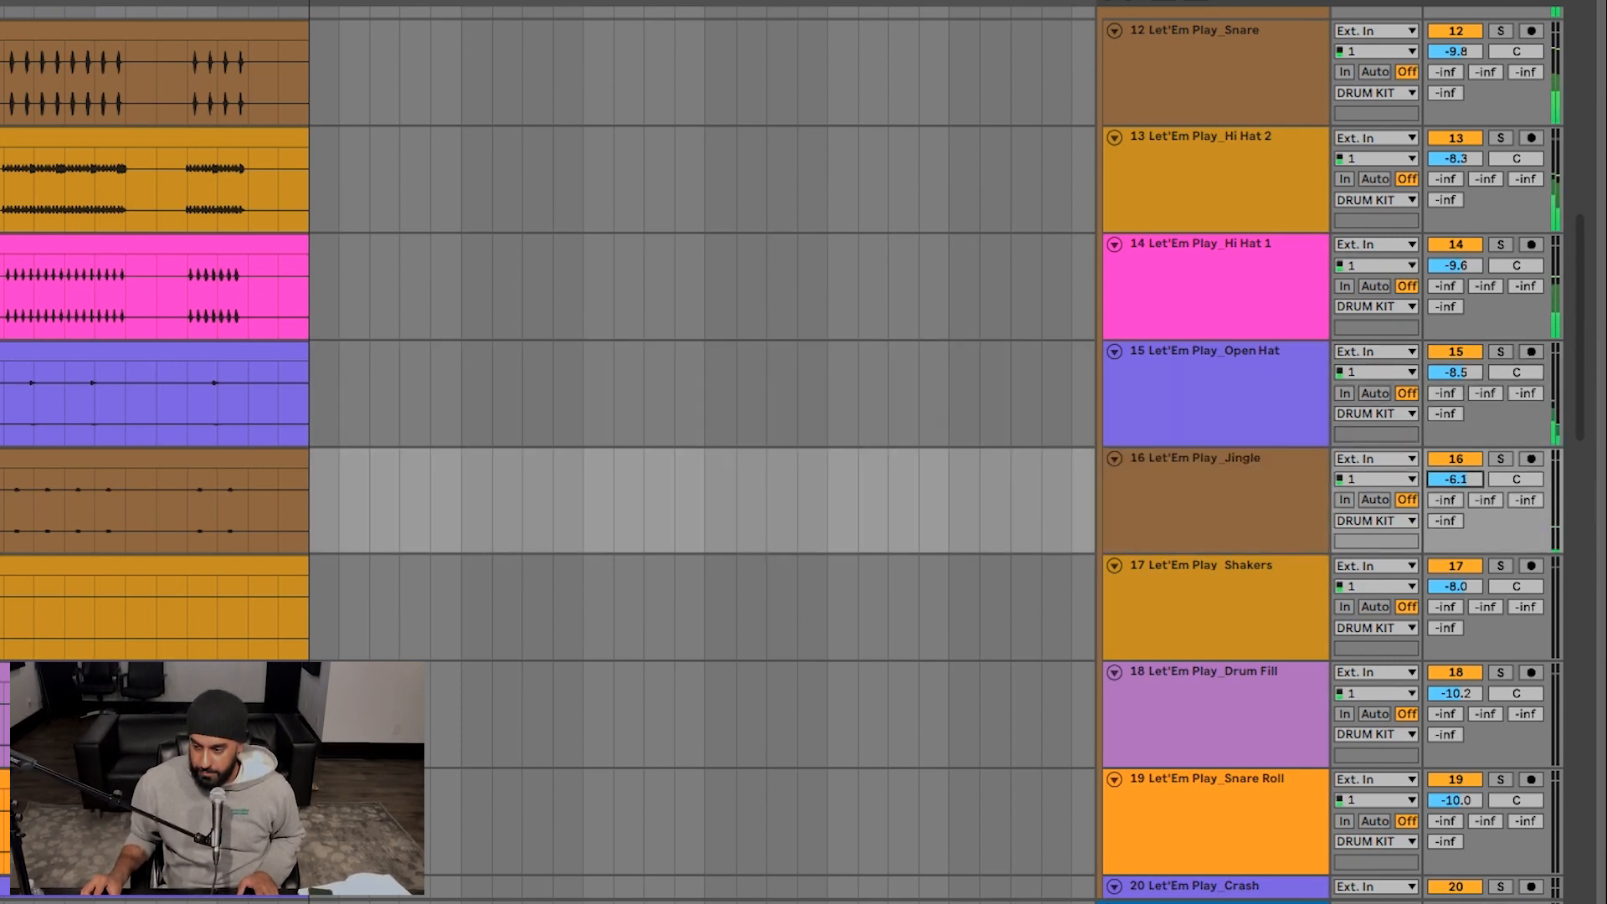
{"action": "left_click_drag", "start_coordinate": [1455, 373], "coordinate": [1454, 377]}
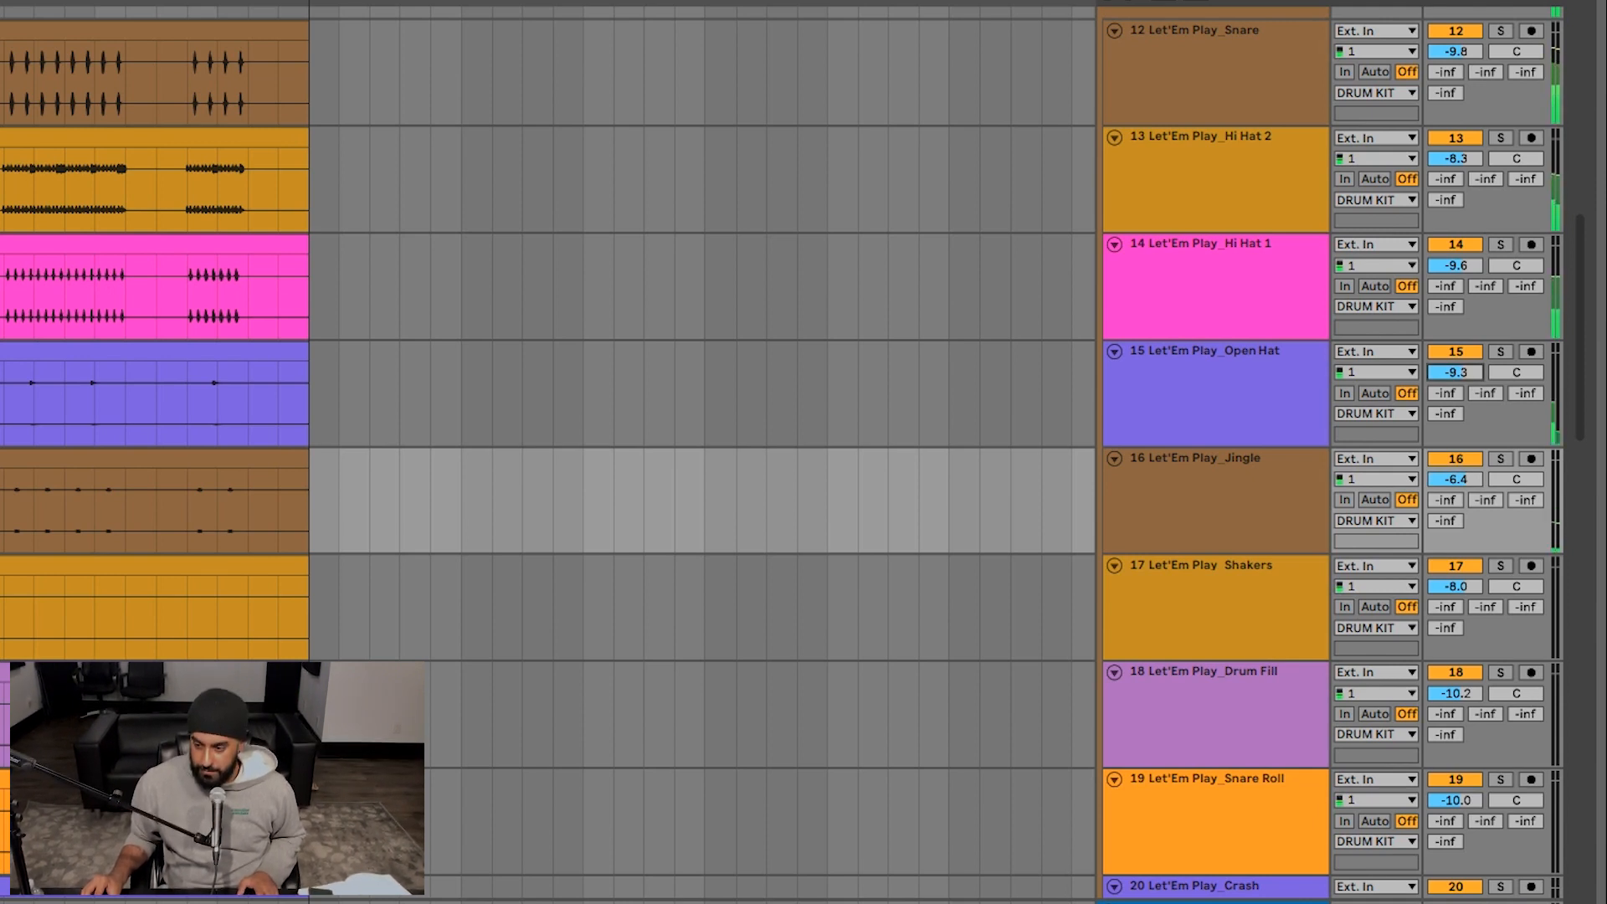
- Raise the Drum Fill track's volume to -8.8 dB
{"action": "scroll", "coordinate": [787, 452], "scroll_direction": "down", "scroll_amount": 2}
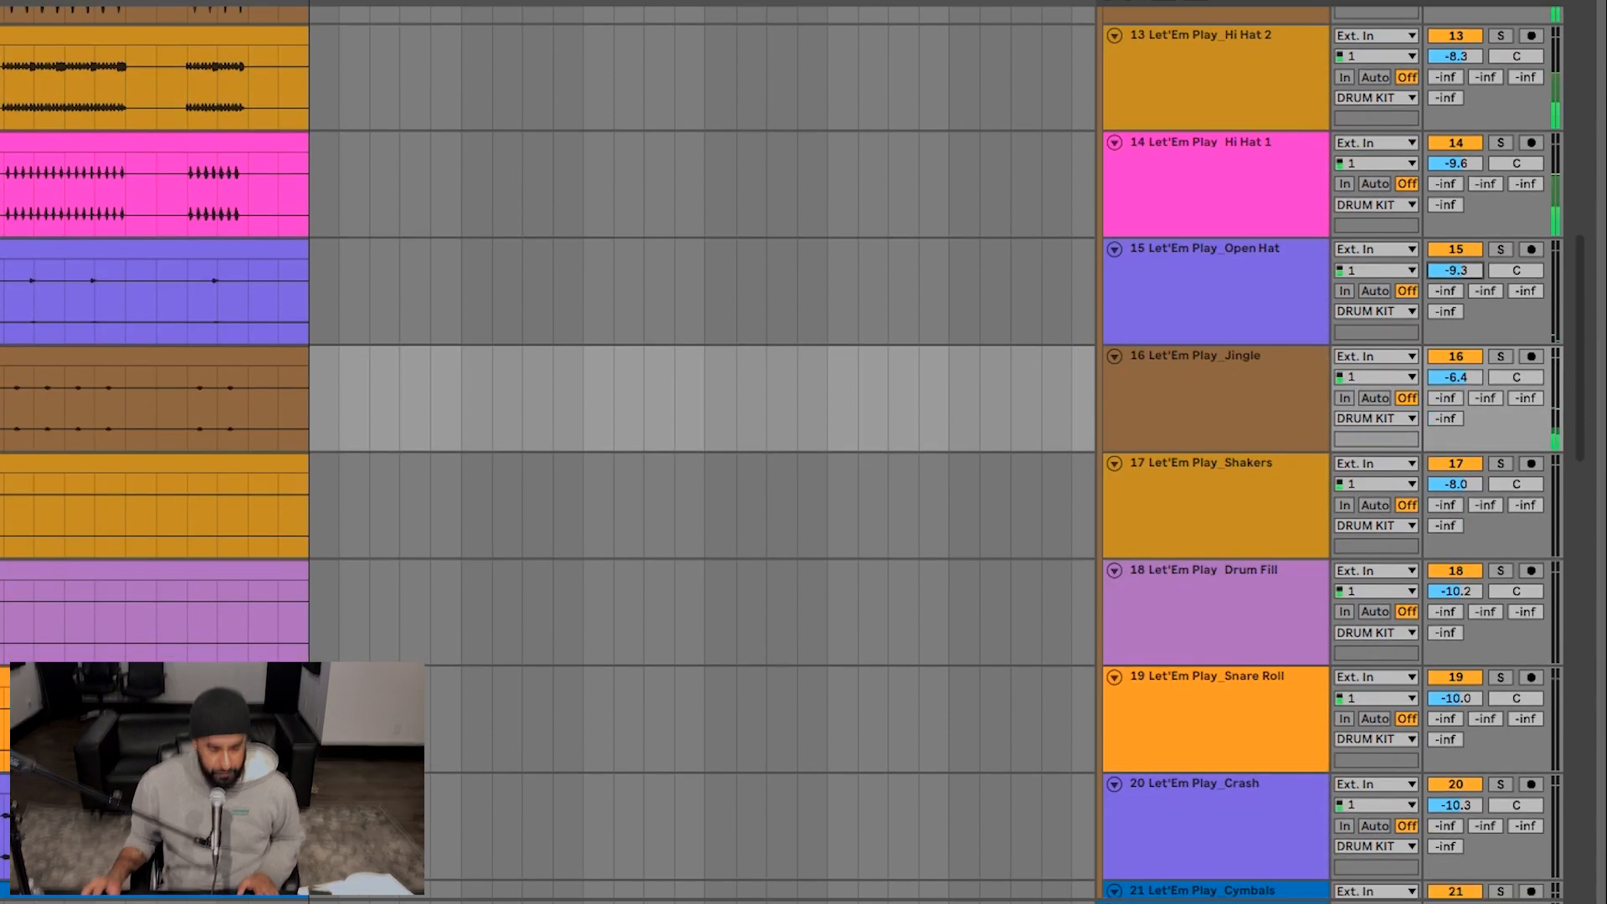
{"action": "left_click", "coordinate": [155, 619]}
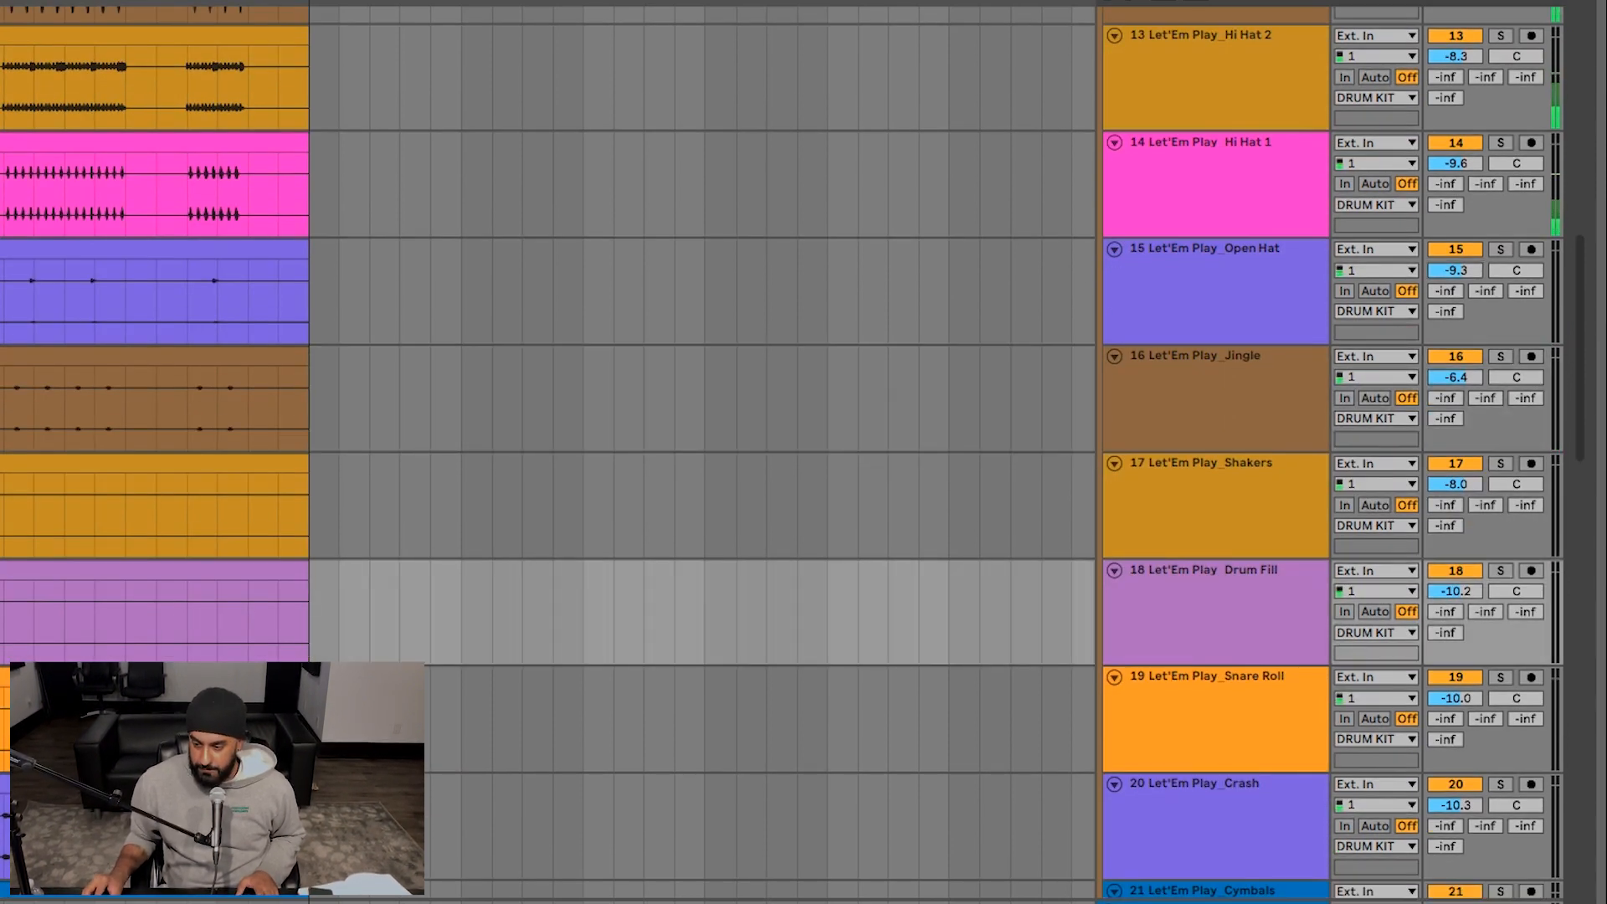
{"action": "left_click_drag", "start_coordinate": [1454, 592], "coordinate": [1455, 579]}
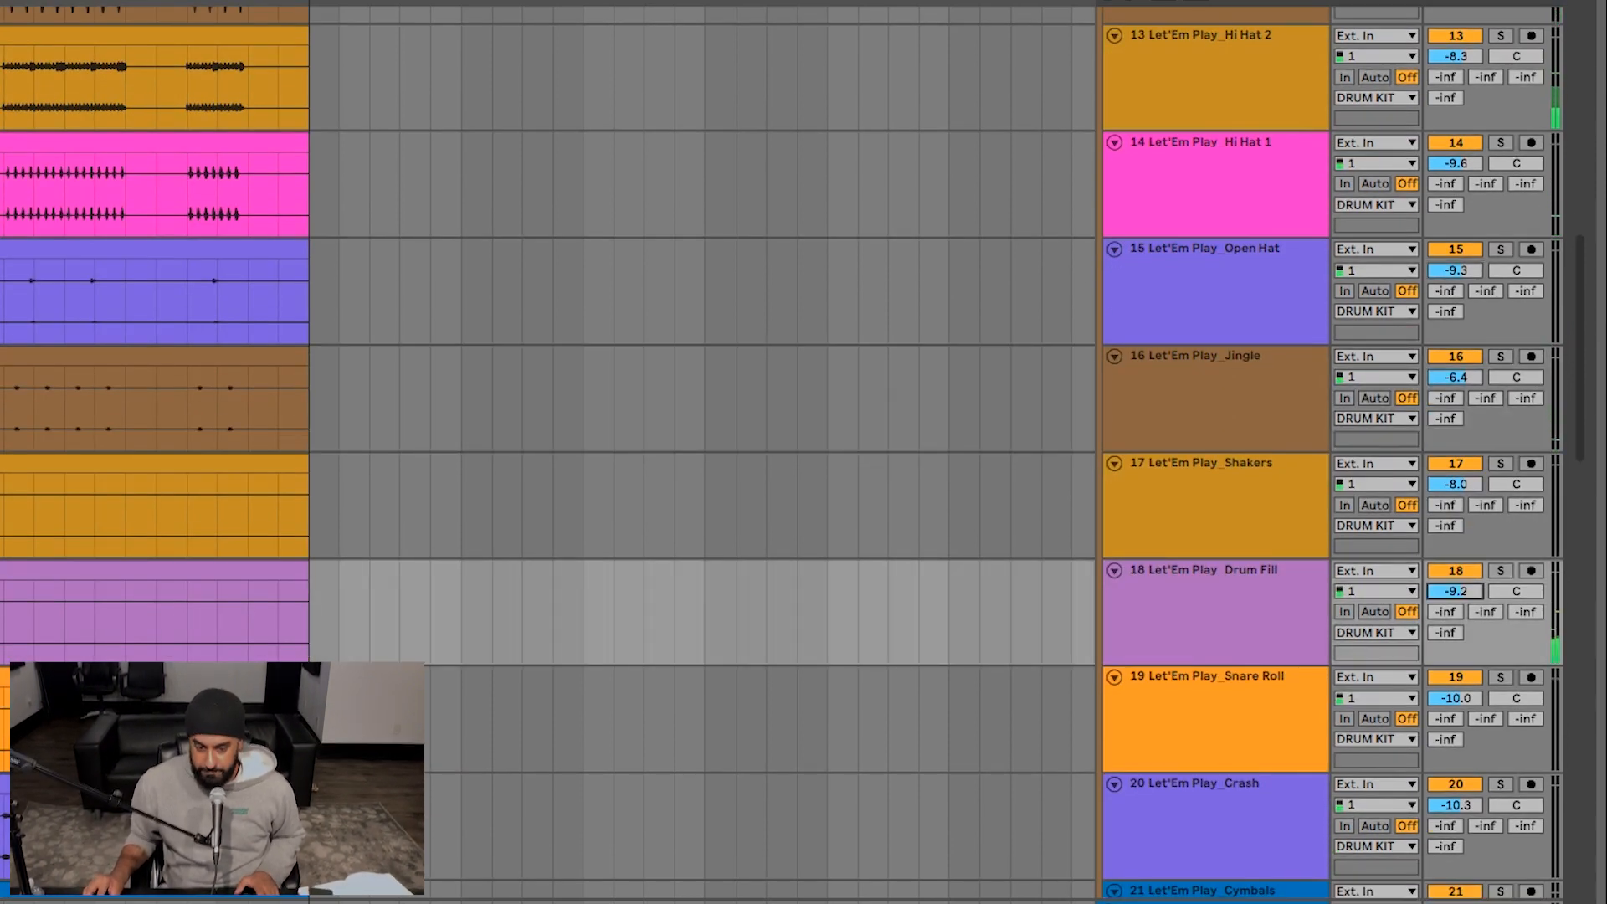
{"action": "left_click_drag", "start_coordinate": [1454, 592], "coordinate": [1454, 595]}
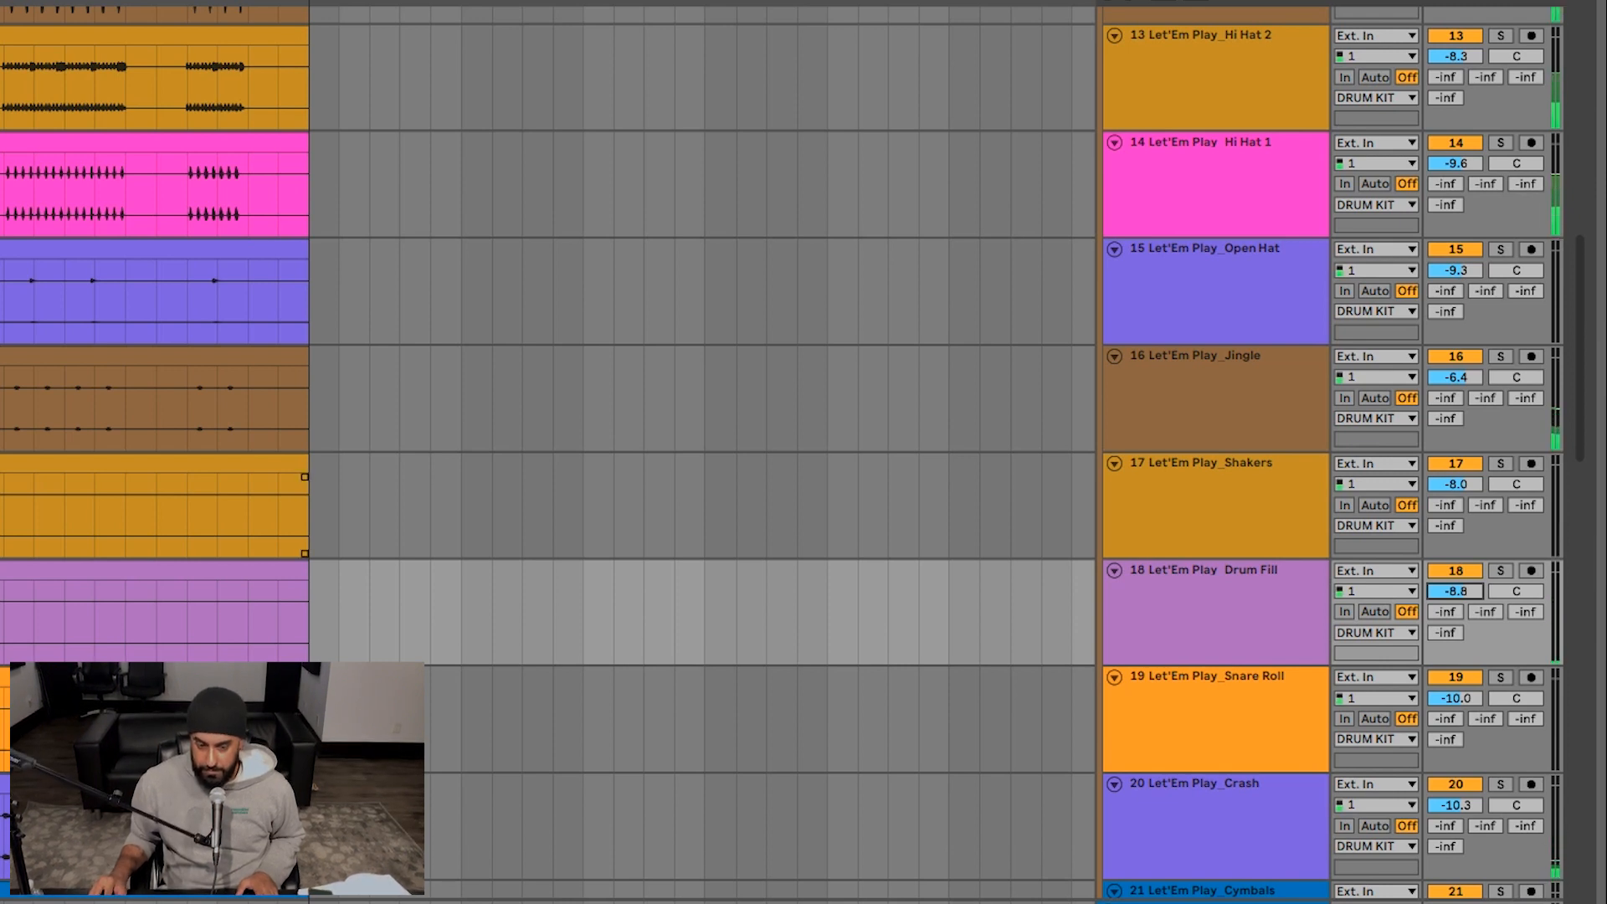
- Compare the adjusted drum levels in the full mix against the soloed Let'Em Play_Current reference
{"action": "left_click", "coordinate": [701, 498]}
{"action": "scroll", "coordinate": [701, 498], "scroll_direction": "up", "scroll_amount": 15}
{"action": "left_click", "coordinate": [1501, 339]}
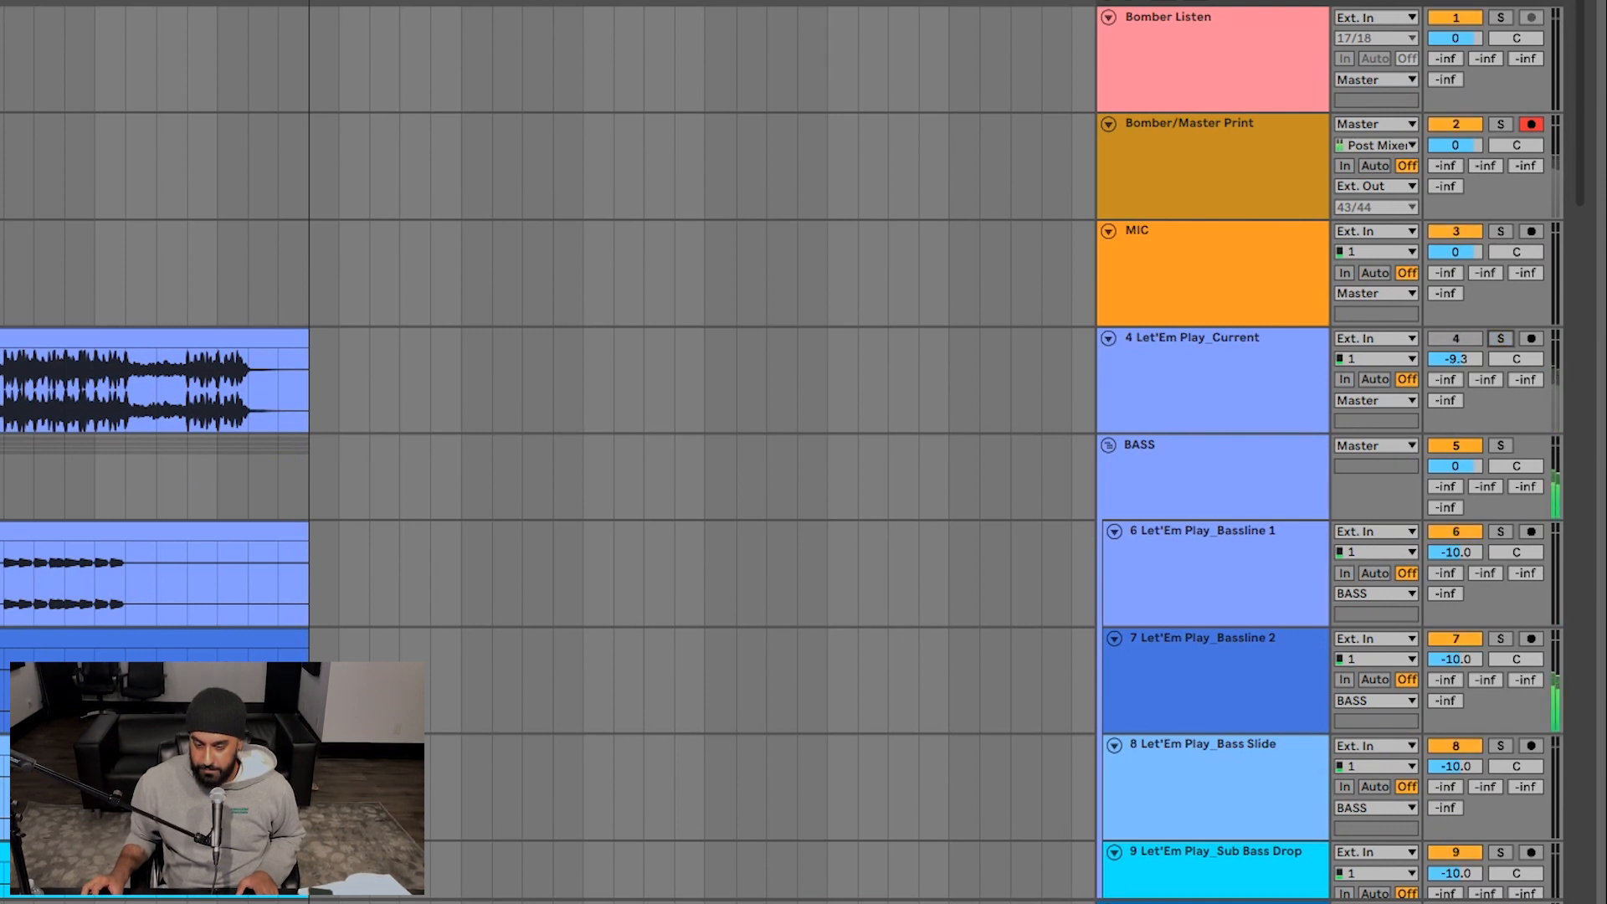
{"action": "scroll", "coordinate": [547, 452], "scroll_direction": "down", "scroll_amount": 15}
{"action": "scroll", "coordinate": [547, 452], "scroll_direction": "down", "scroll_amount": 1}
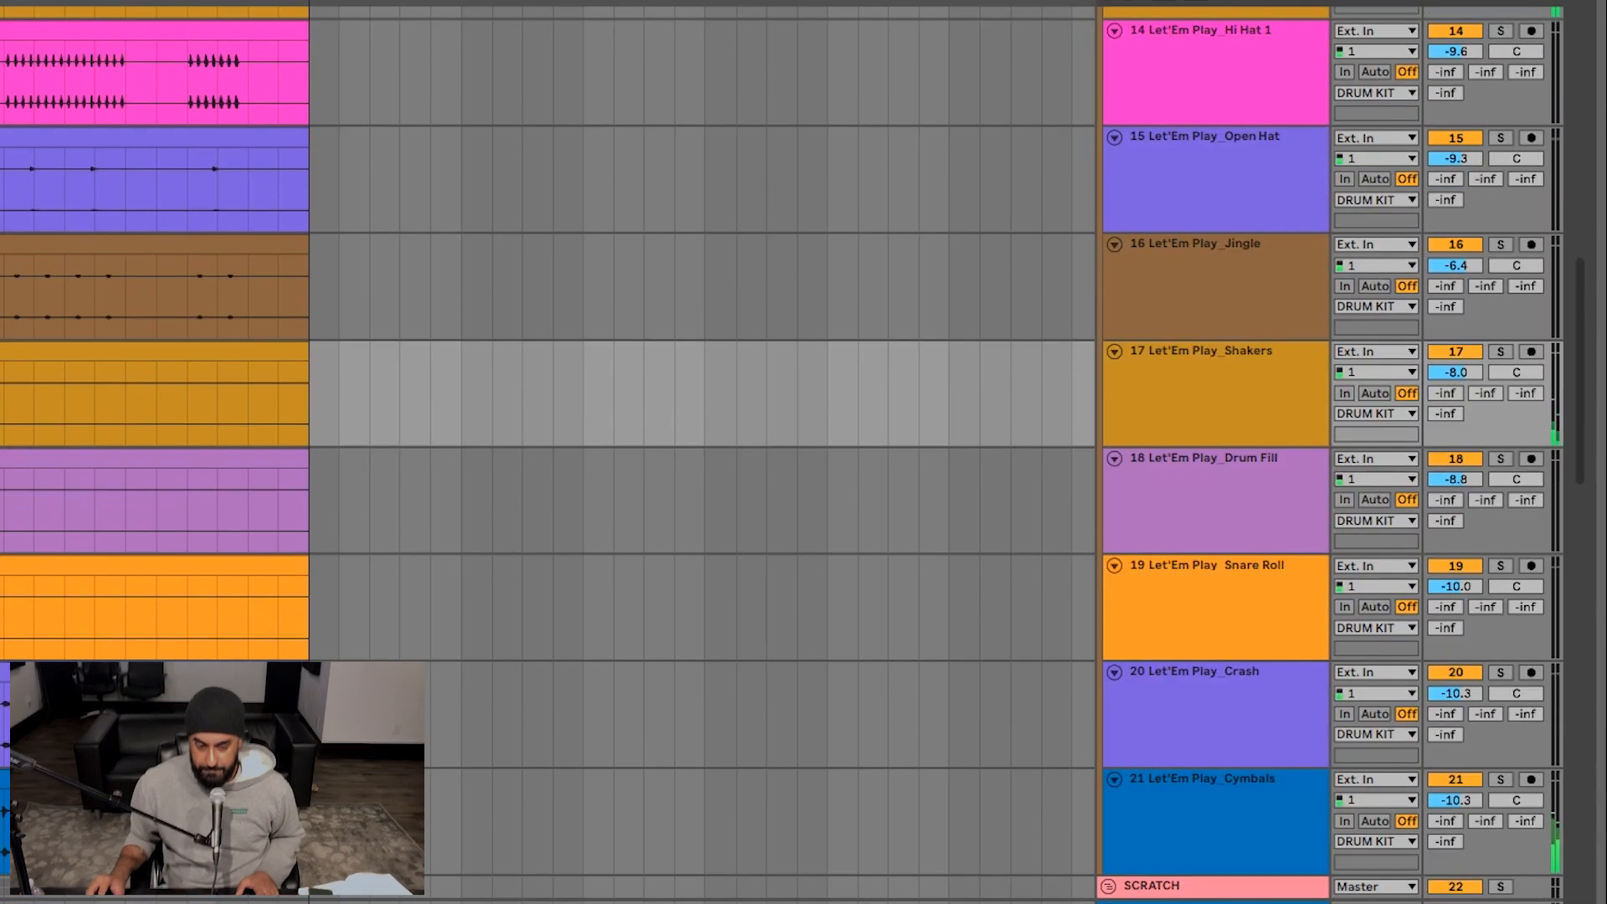
{"action": "scroll", "coordinate": [547, 452], "scroll_direction": "up", "scroll_amount": 10}
{"action": "scroll", "coordinate": [548, 452], "scroll_direction": "up", "scroll_amount": 10}
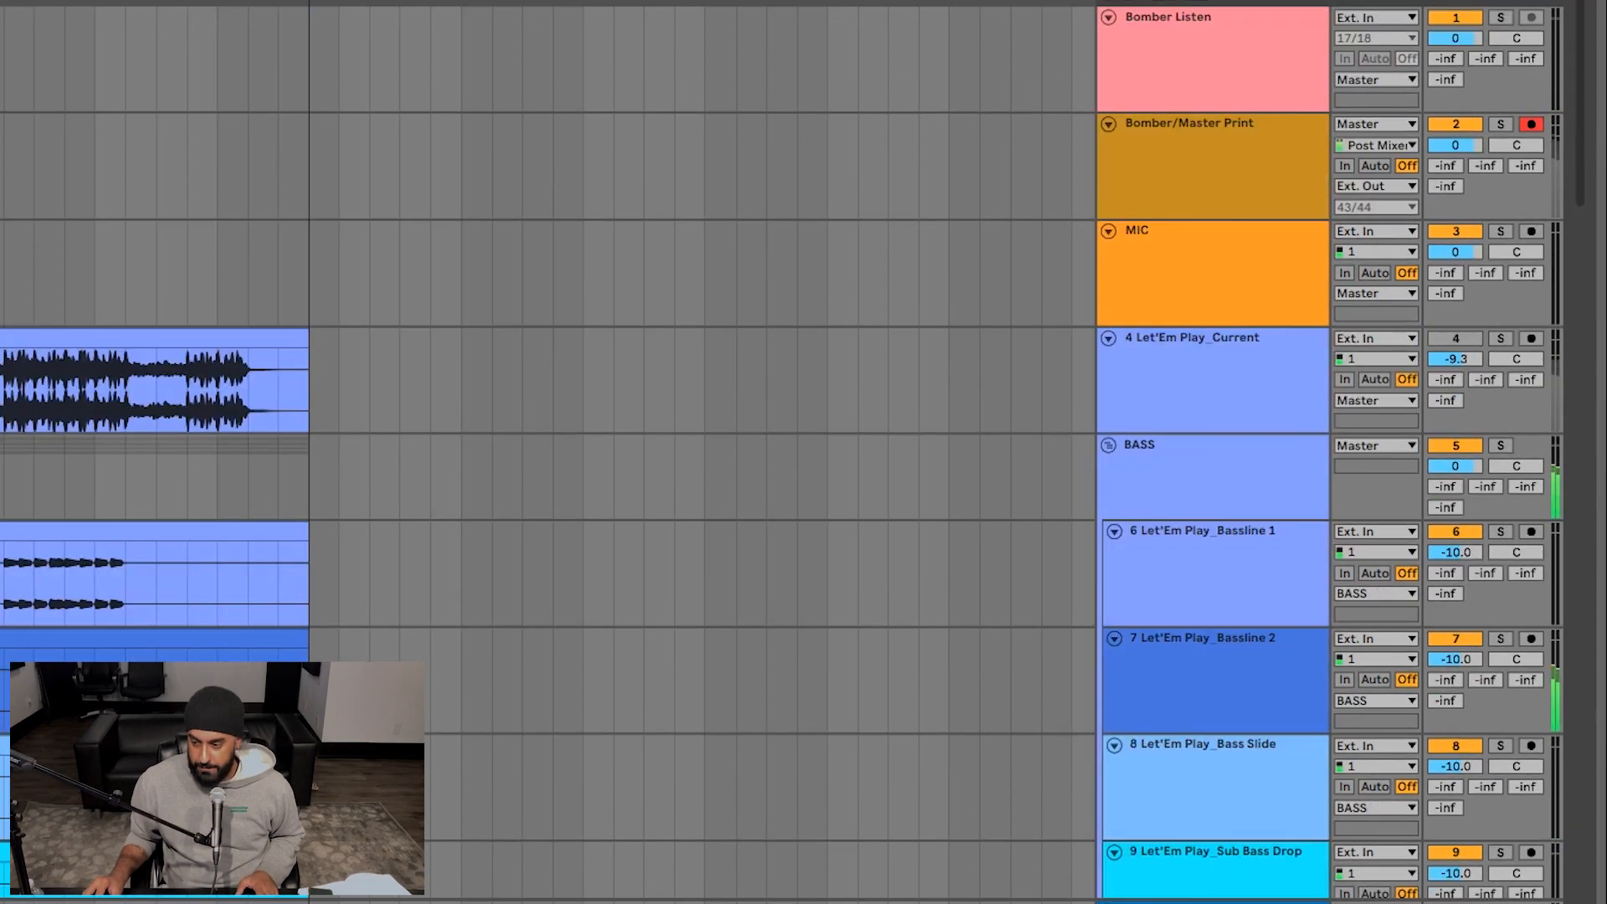
{"action": "left_click", "coordinate": [1501, 338]}
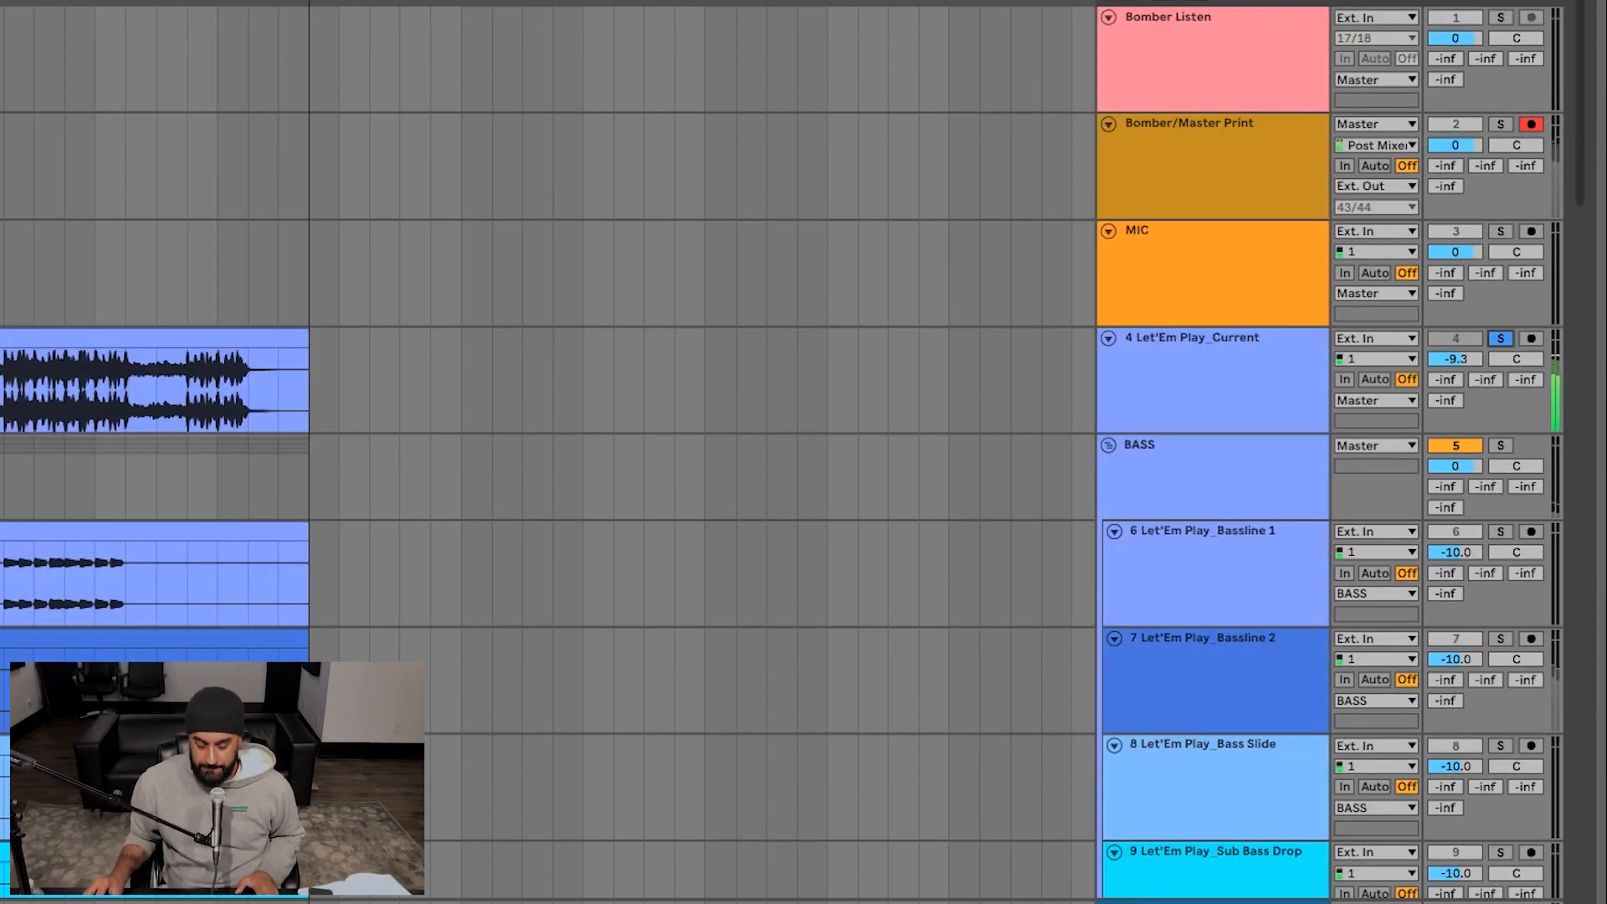
{"action": "left_click", "coordinate": [1501, 339]}
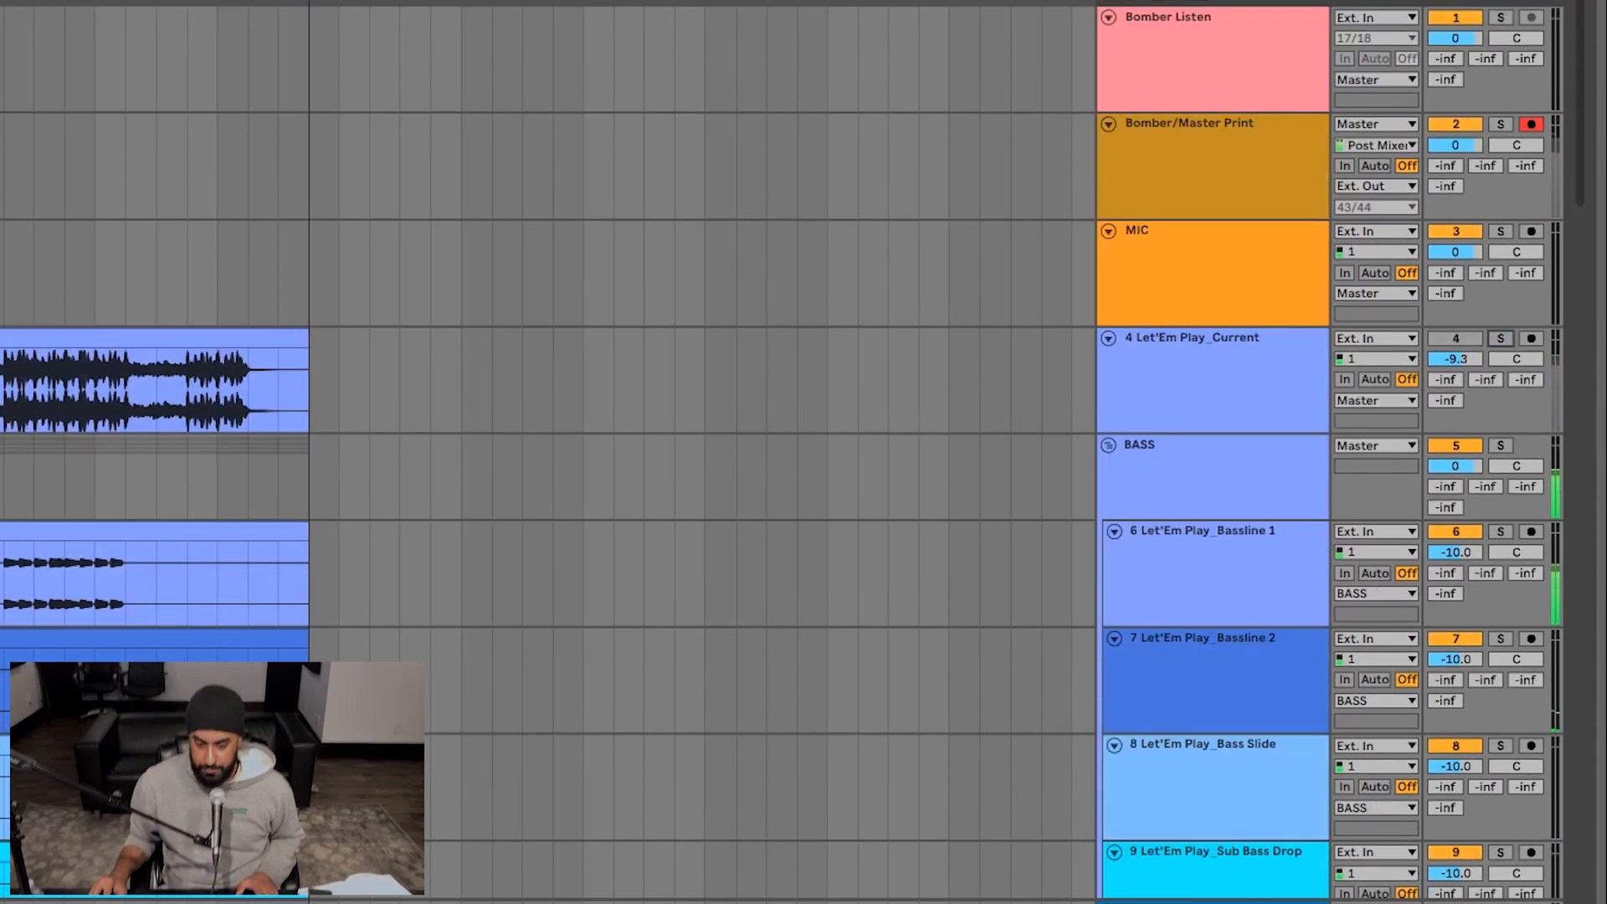
- Check the bass slide against the soloed reference and lower the Bass Slide track's volume to -10.2 dB
{"action": "left_click", "coordinate": [1214, 745]}
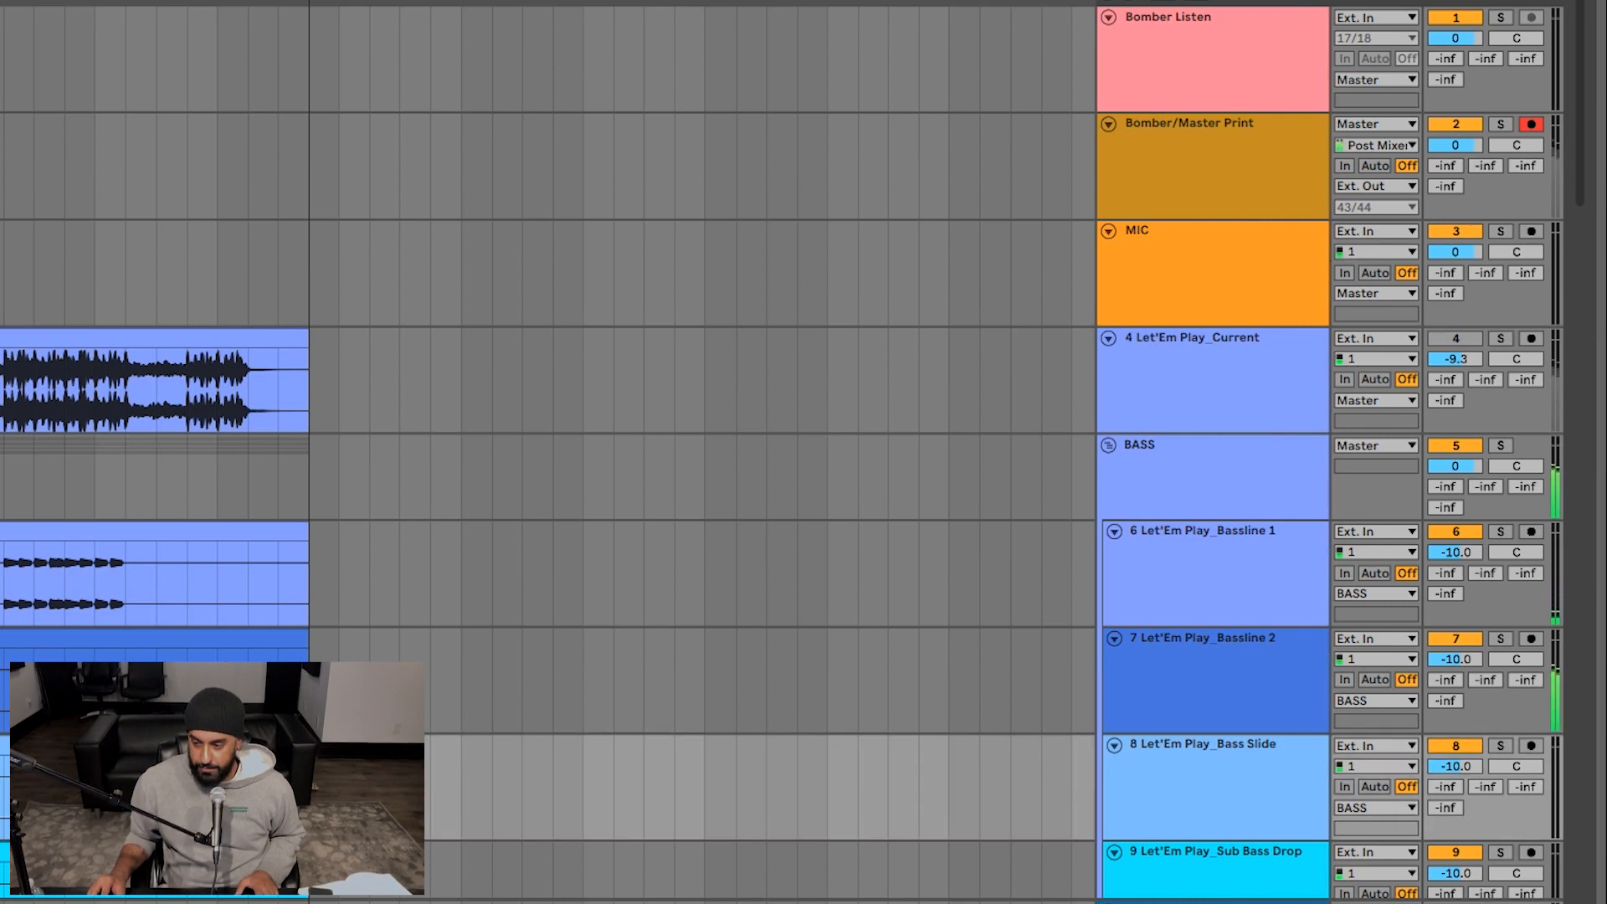
{"action": "left_click", "coordinate": [1500, 338]}
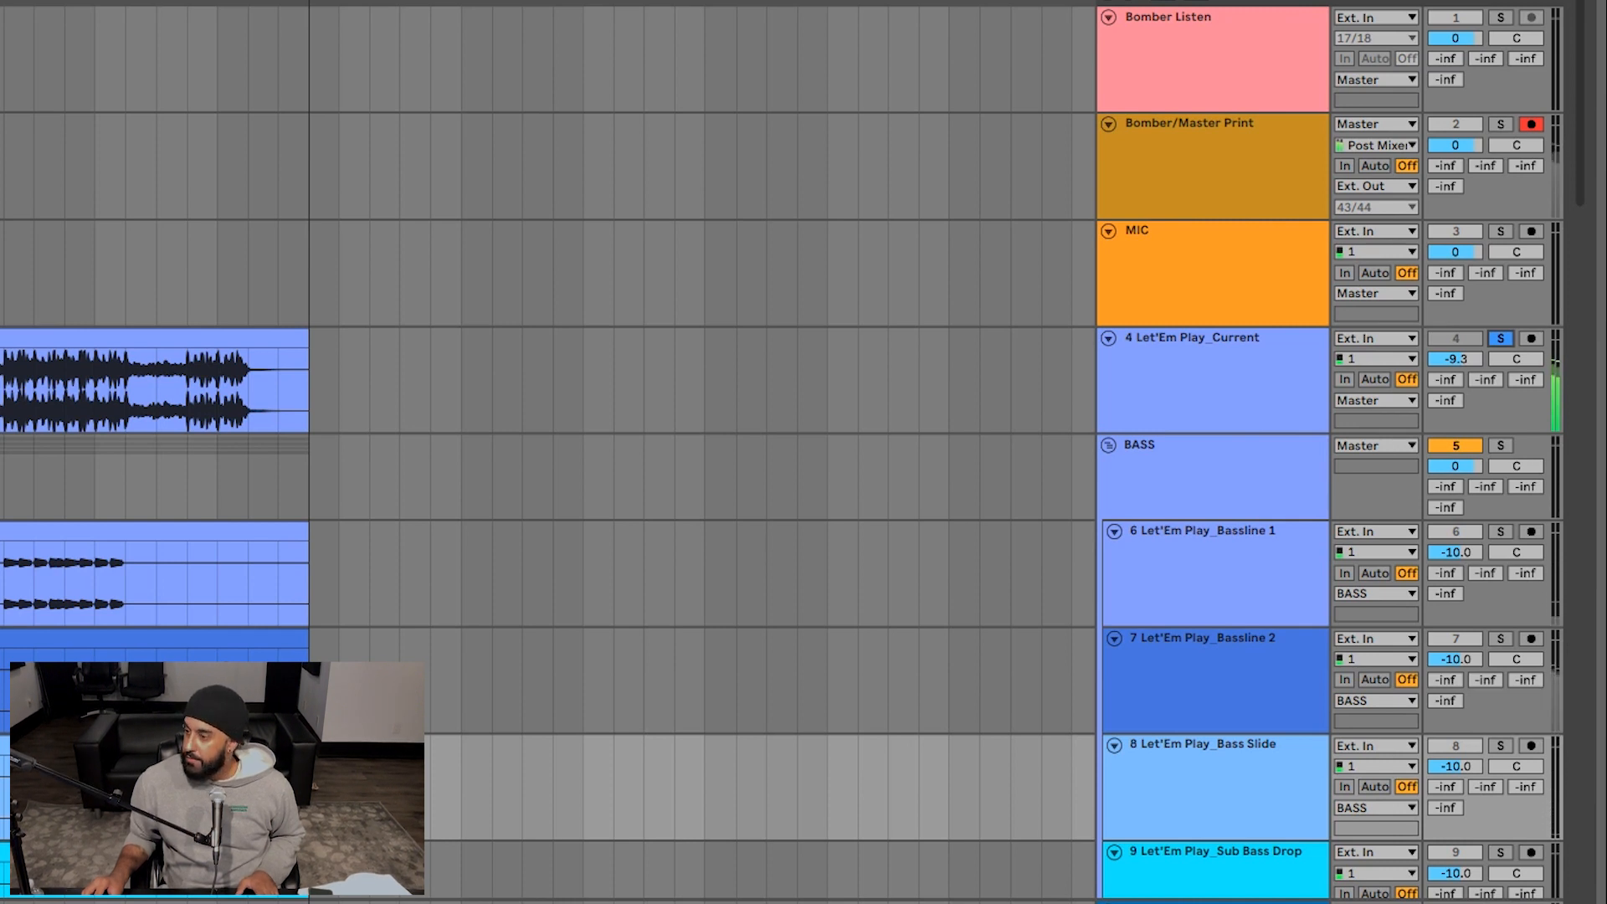
{"action": "left_click", "coordinate": [1500, 339]}
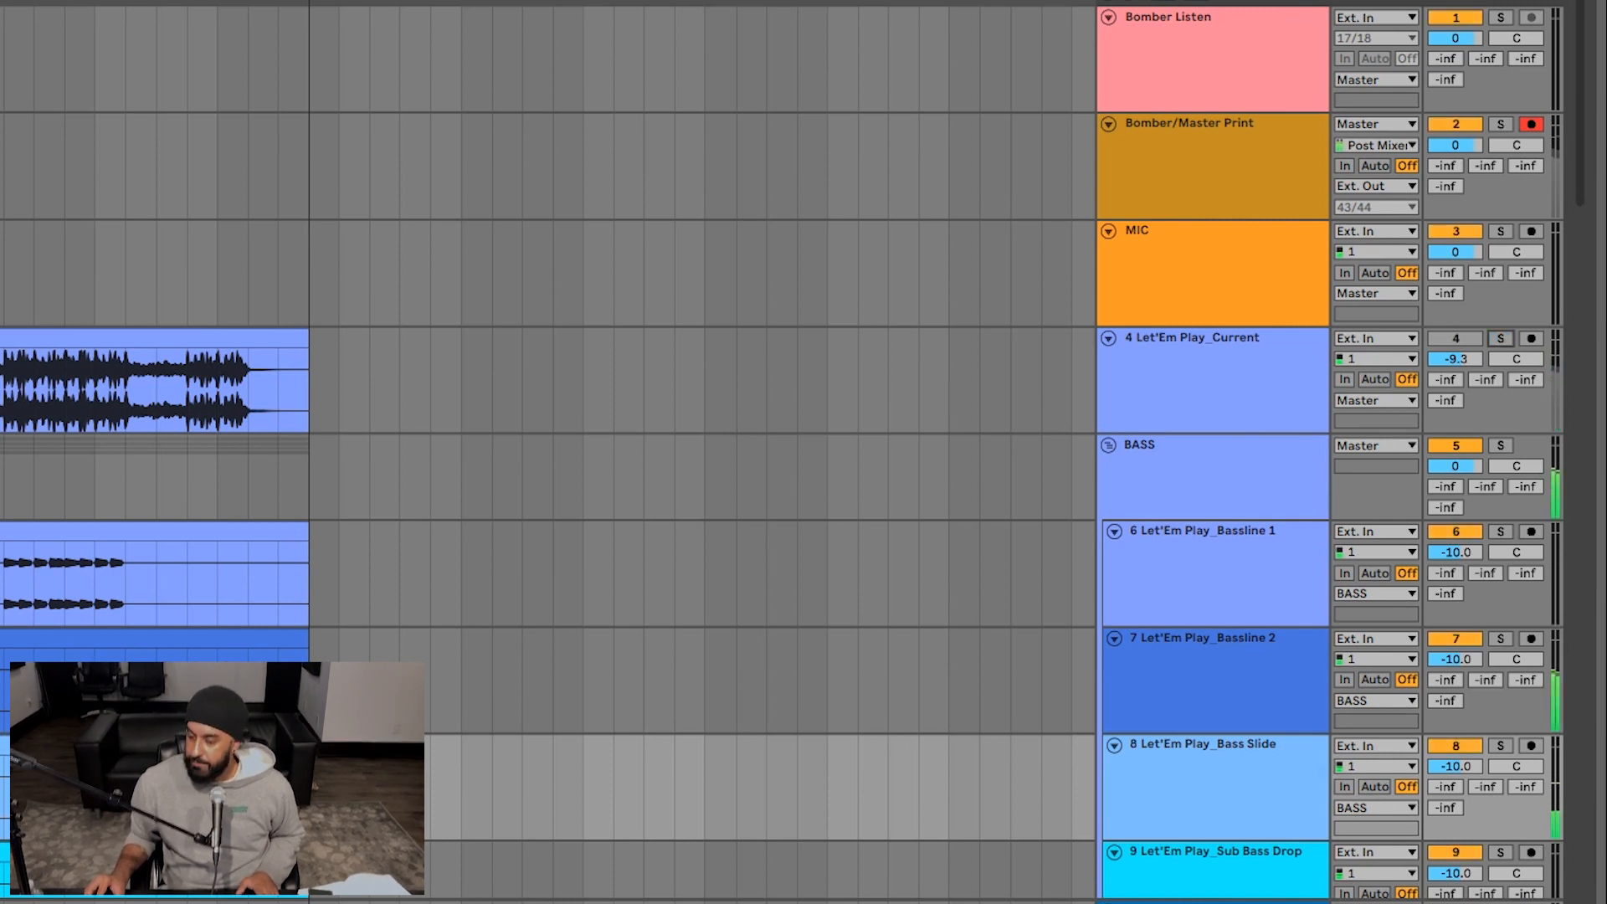
{"action": "left_click_drag", "start_coordinate": [1454, 766], "coordinate": [1455, 769]}
- Raise the Sub Bass Drop track's volume to -8.8 dB, comparing it with the soloed reference before and after
{"action": "scroll", "coordinate": [1454, 767], "scroll_direction": "down", "scroll_amount": 5}
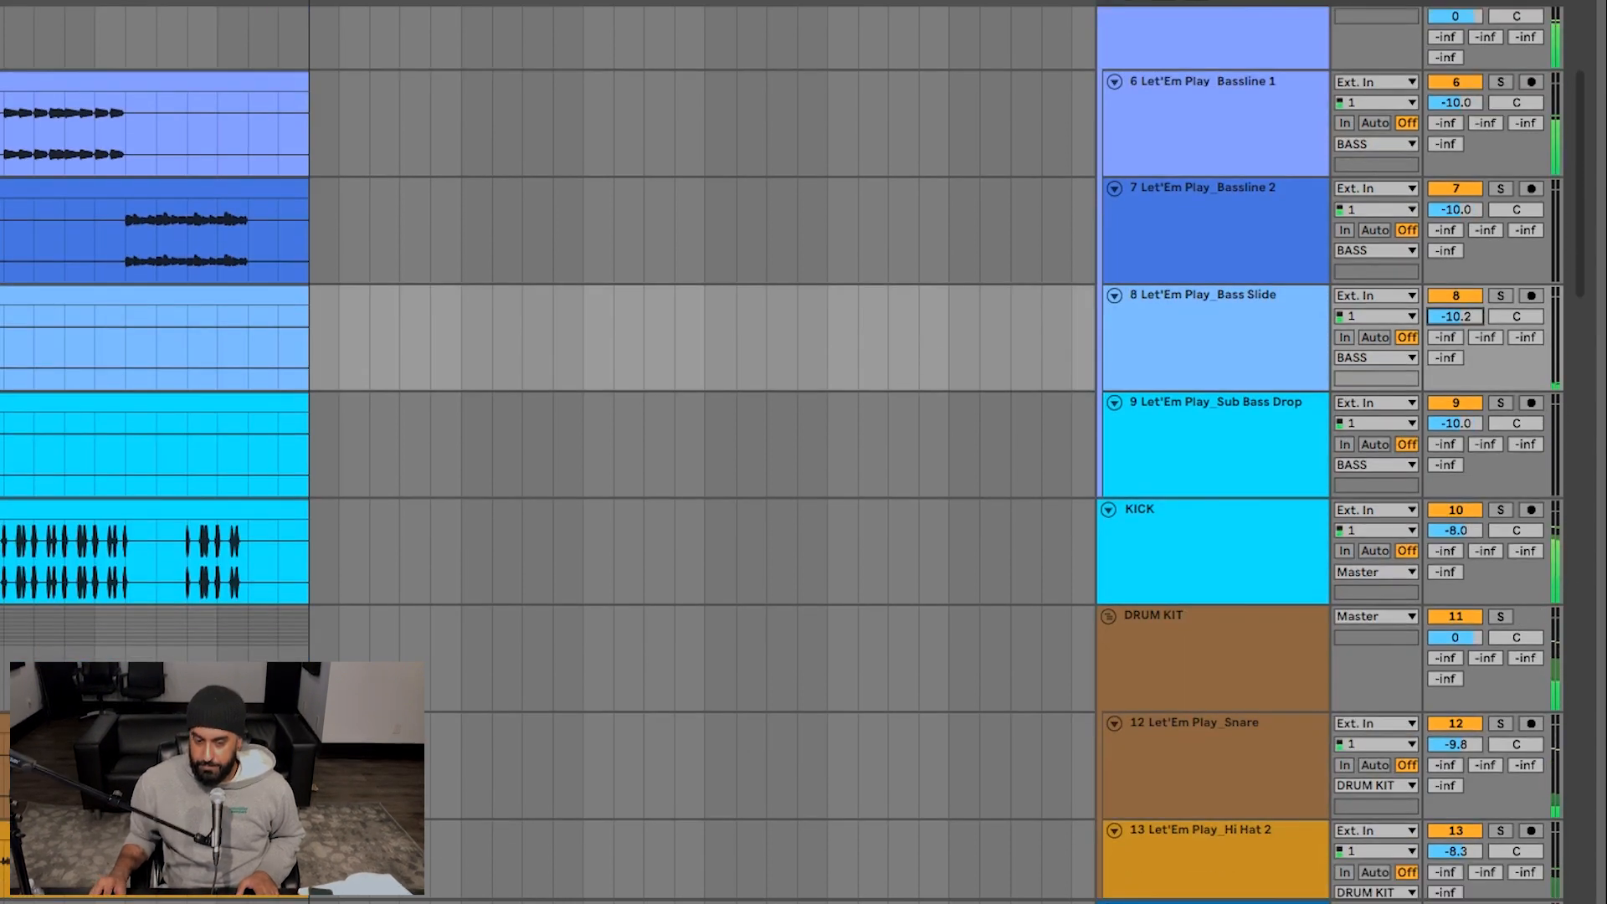
{"action": "left_click", "coordinate": [1214, 443]}
{"action": "scroll", "coordinate": [1214, 444], "scroll_direction": "up", "scroll_amount": 5}
{"action": "left_click", "coordinate": [1500, 338]}
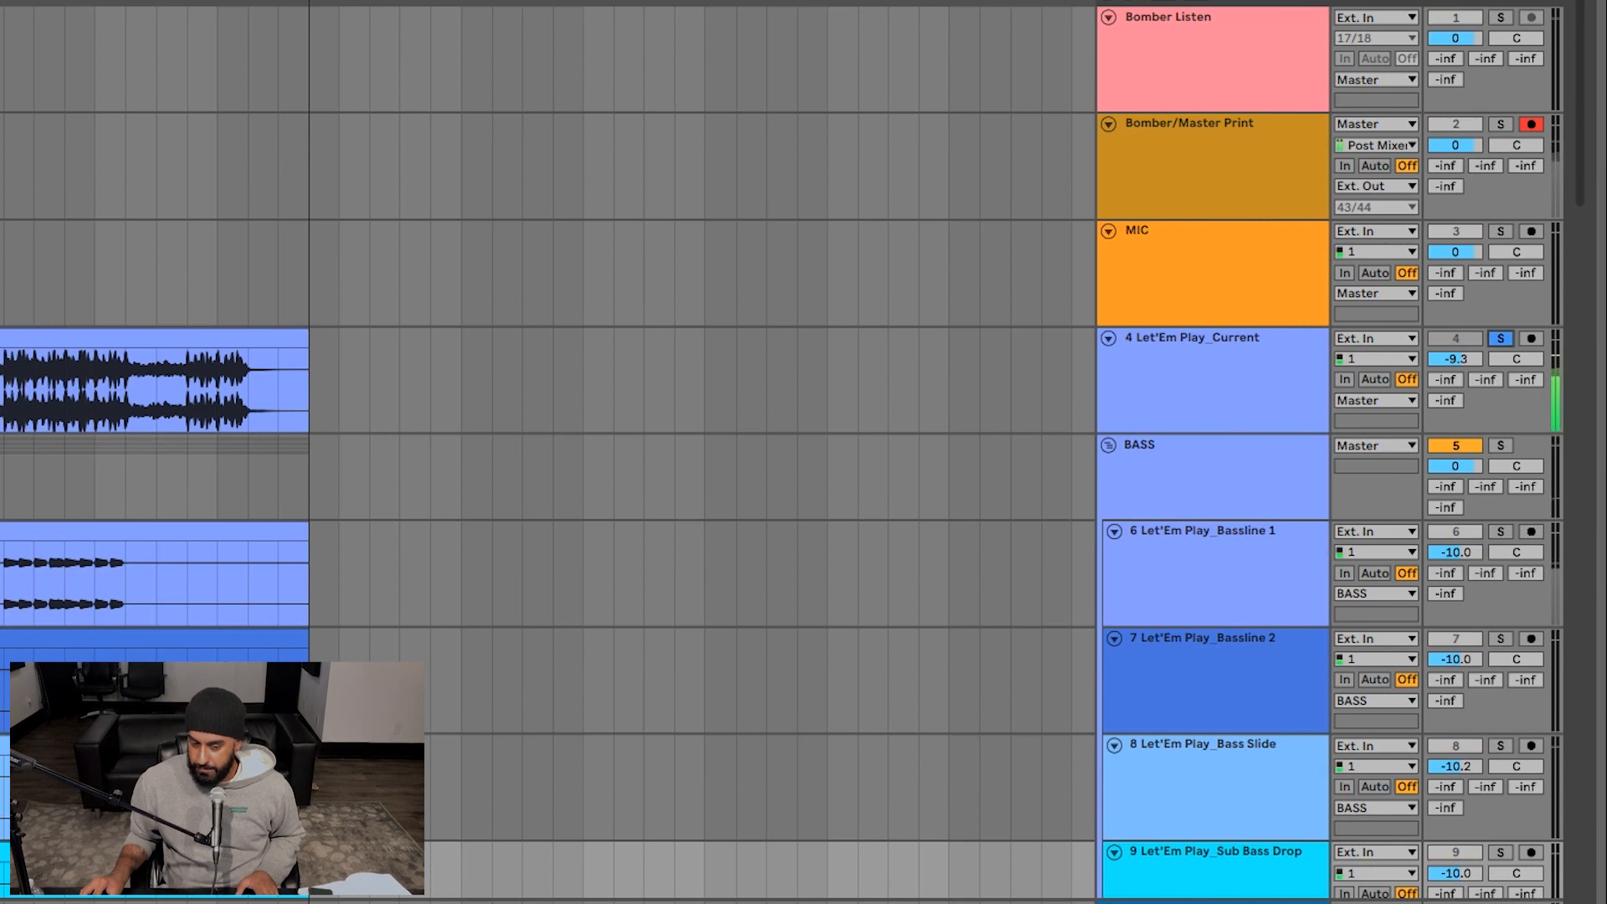
{"action": "left_click", "coordinate": [1500, 339]}
{"action": "scroll", "coordinate": [1213, 452], "scroll_direction": "down", "scroll_amount": 3}
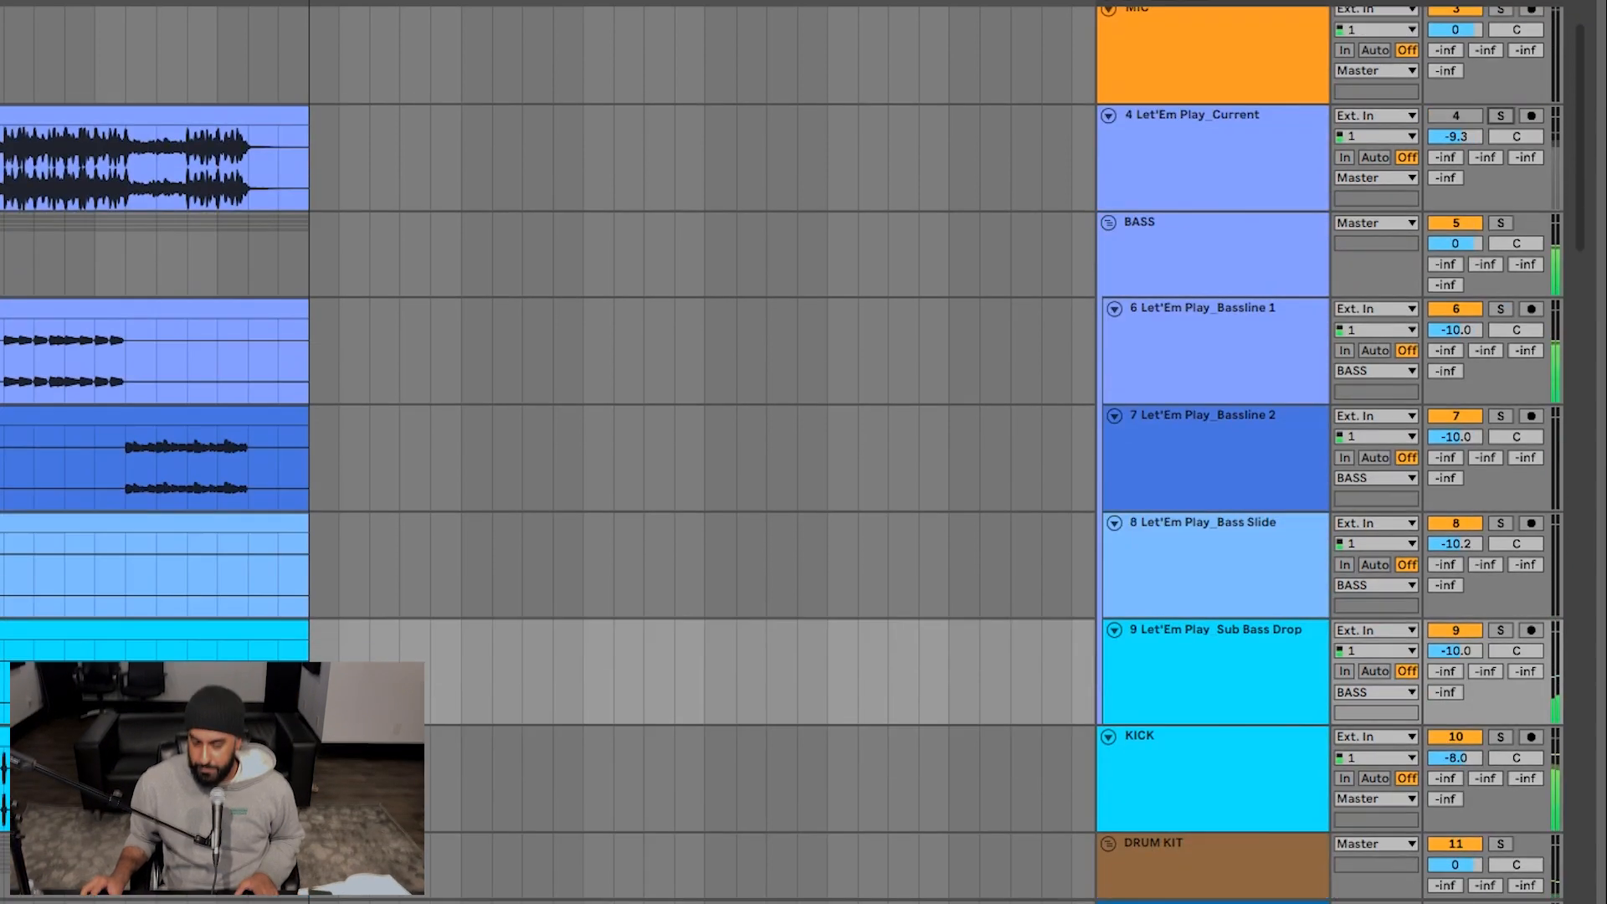
{"action": "left_click_drag", "start_coordinate": [1454, 640], "coordinate": [1455, 639]}
{"action": "left_click", "coordinate": [1500, 106]}
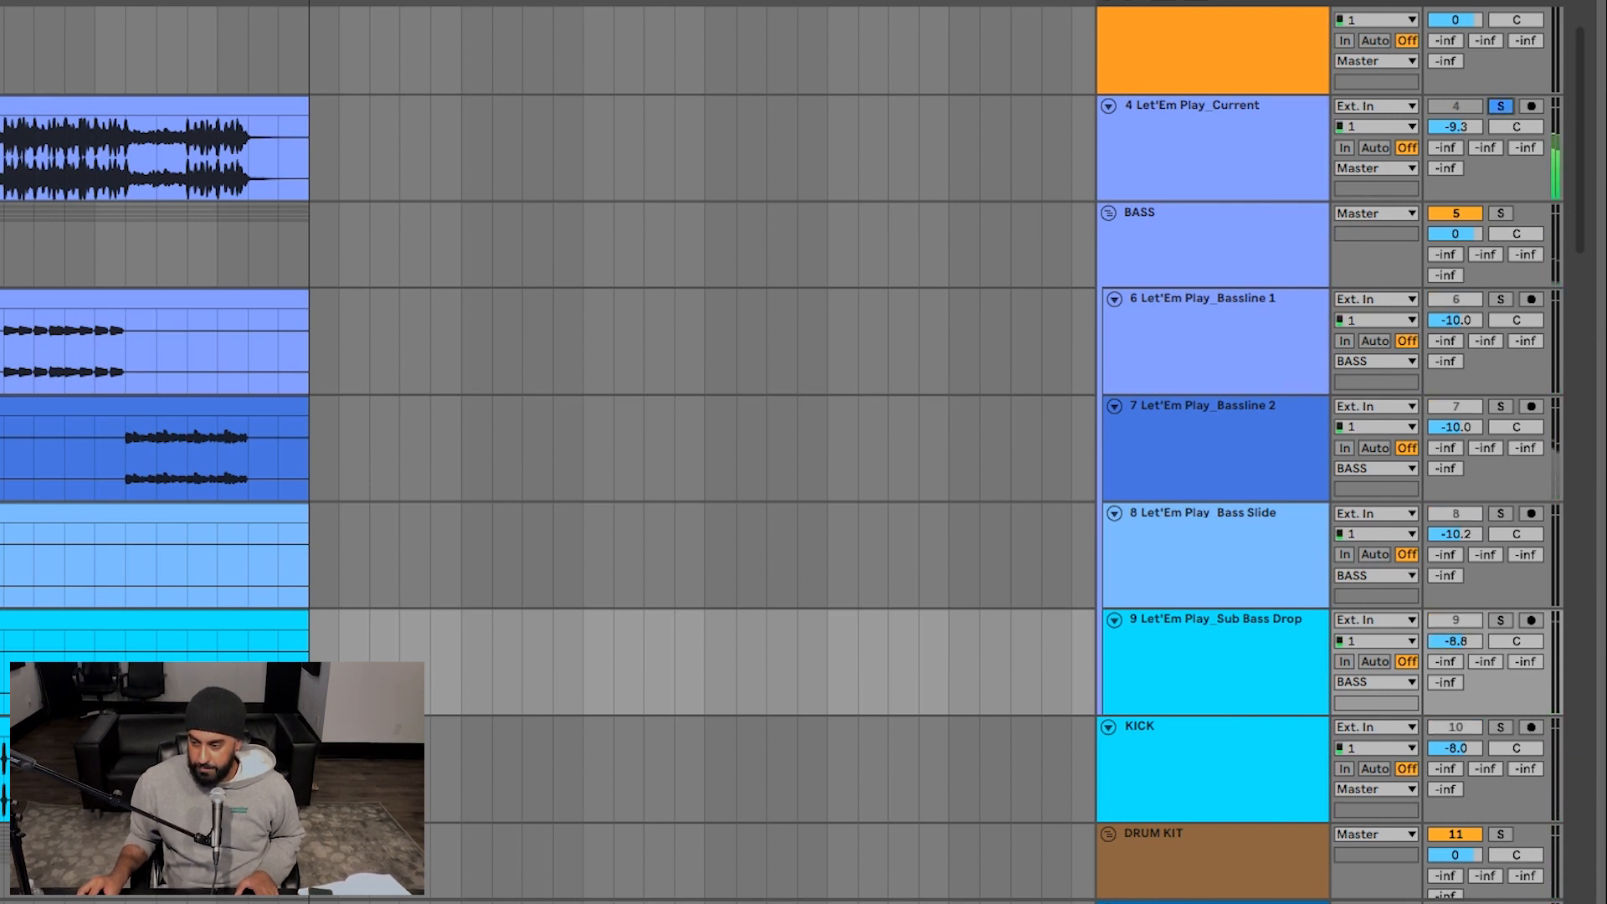
{"action": "left_click", "coordinate": [1501, 107]}
- Turn on input monitoring for the MIC track
{"action": "scroll", "coordinate": [703, 451], "scroll_direction": "up", "scroll_amount": 15}
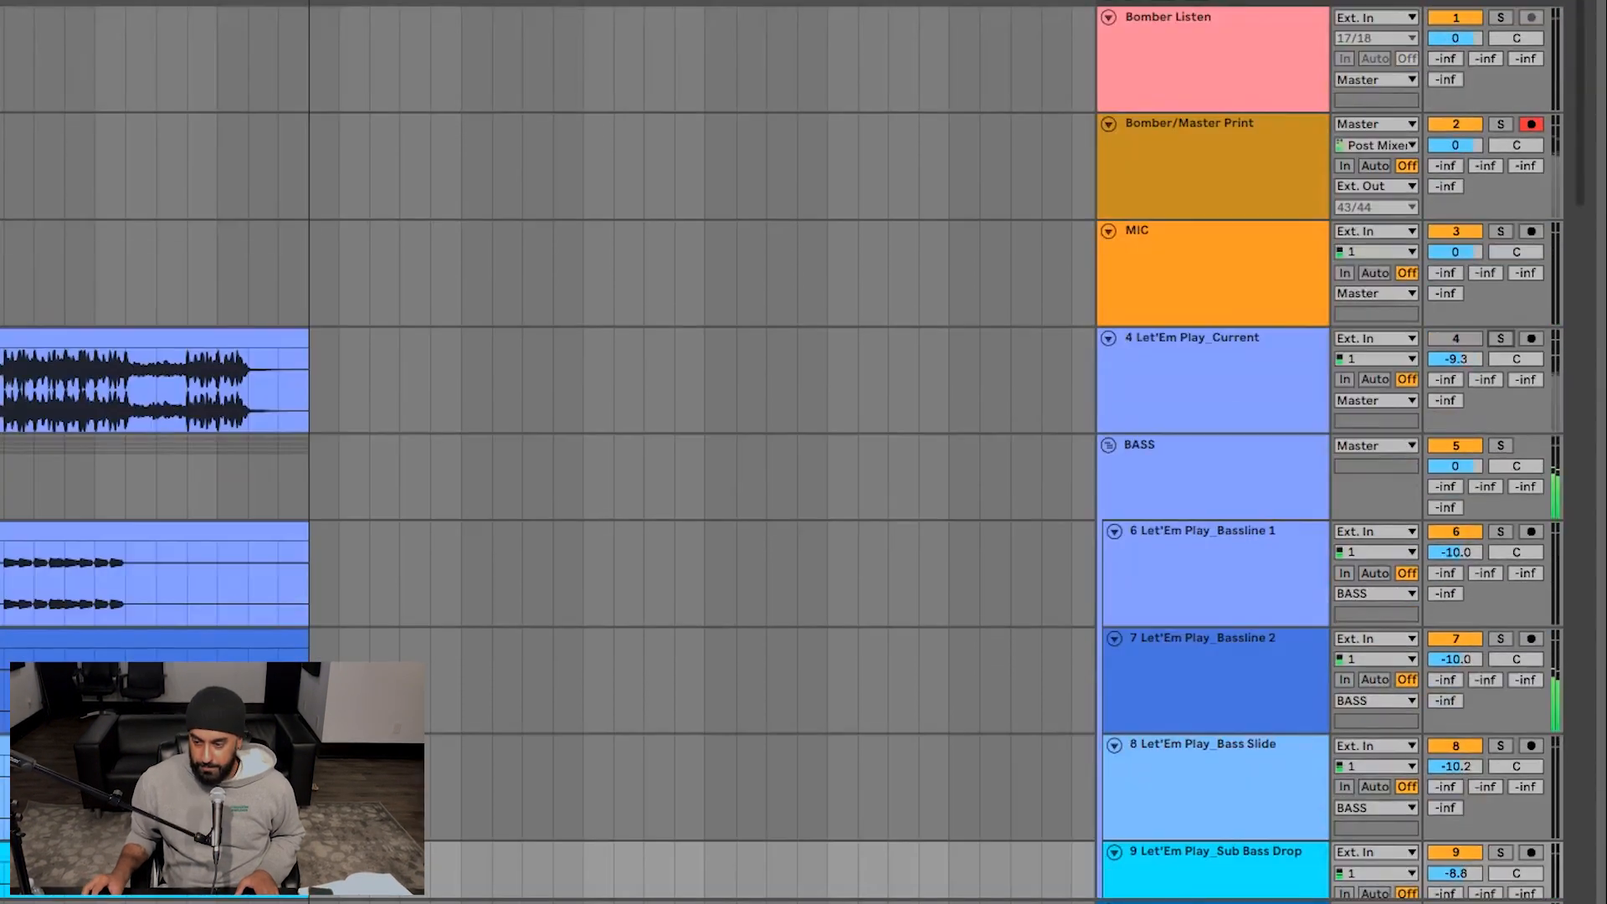
{"action": "left_click", "coordinate": [1344, 272]}
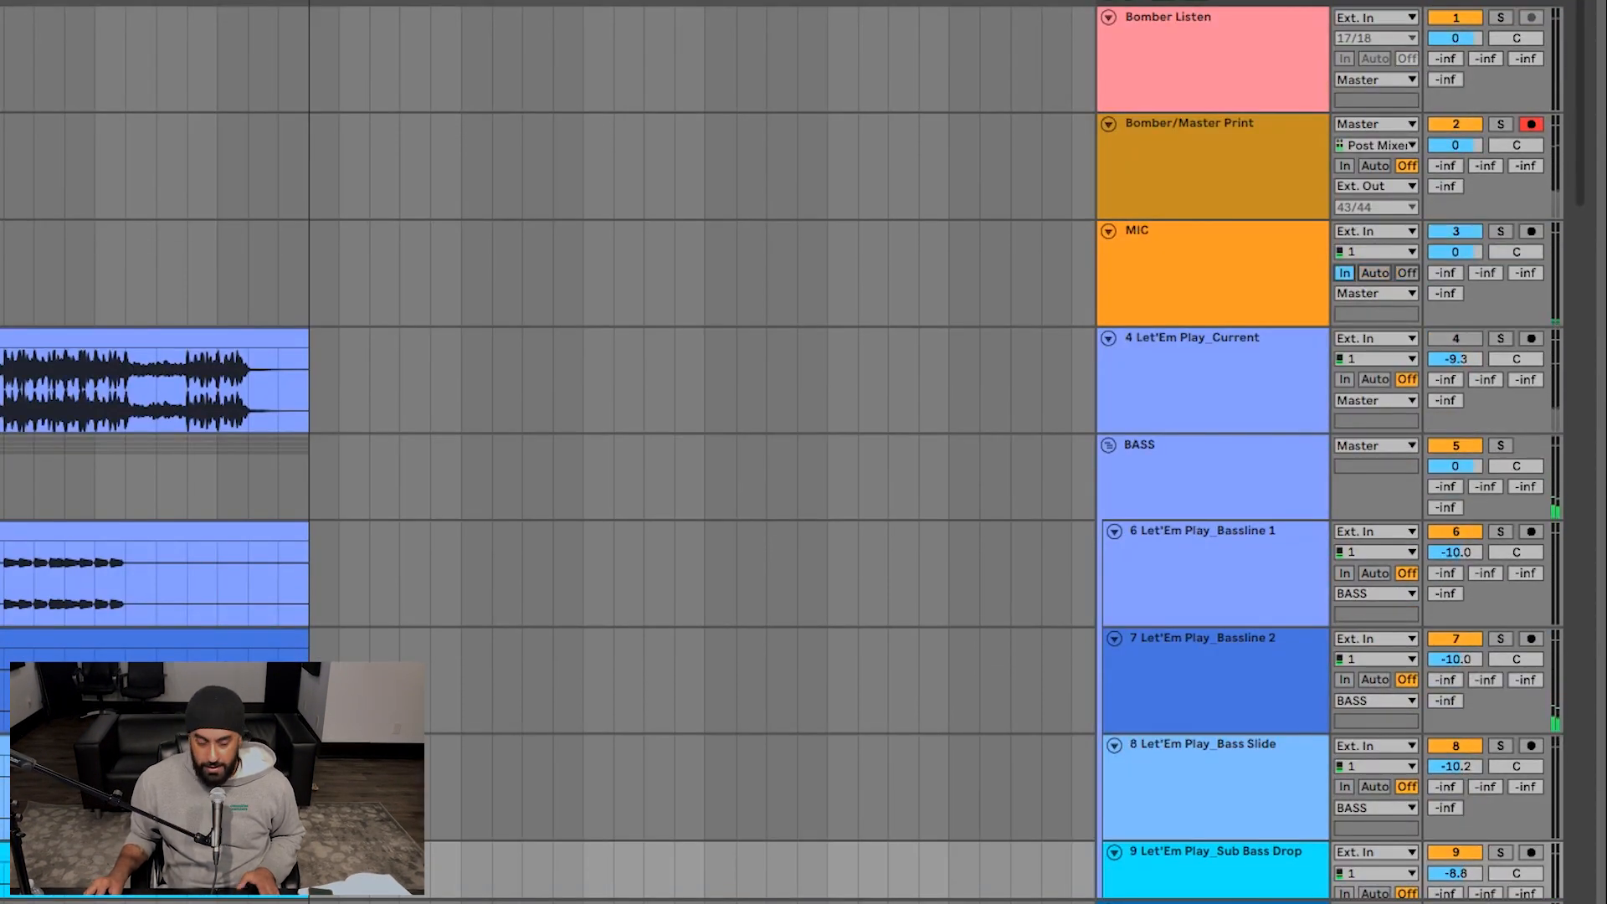
{"action": "scroll", "coordinate": [702, 451], "scroll_direction": "down", "scroll_amount": 8}
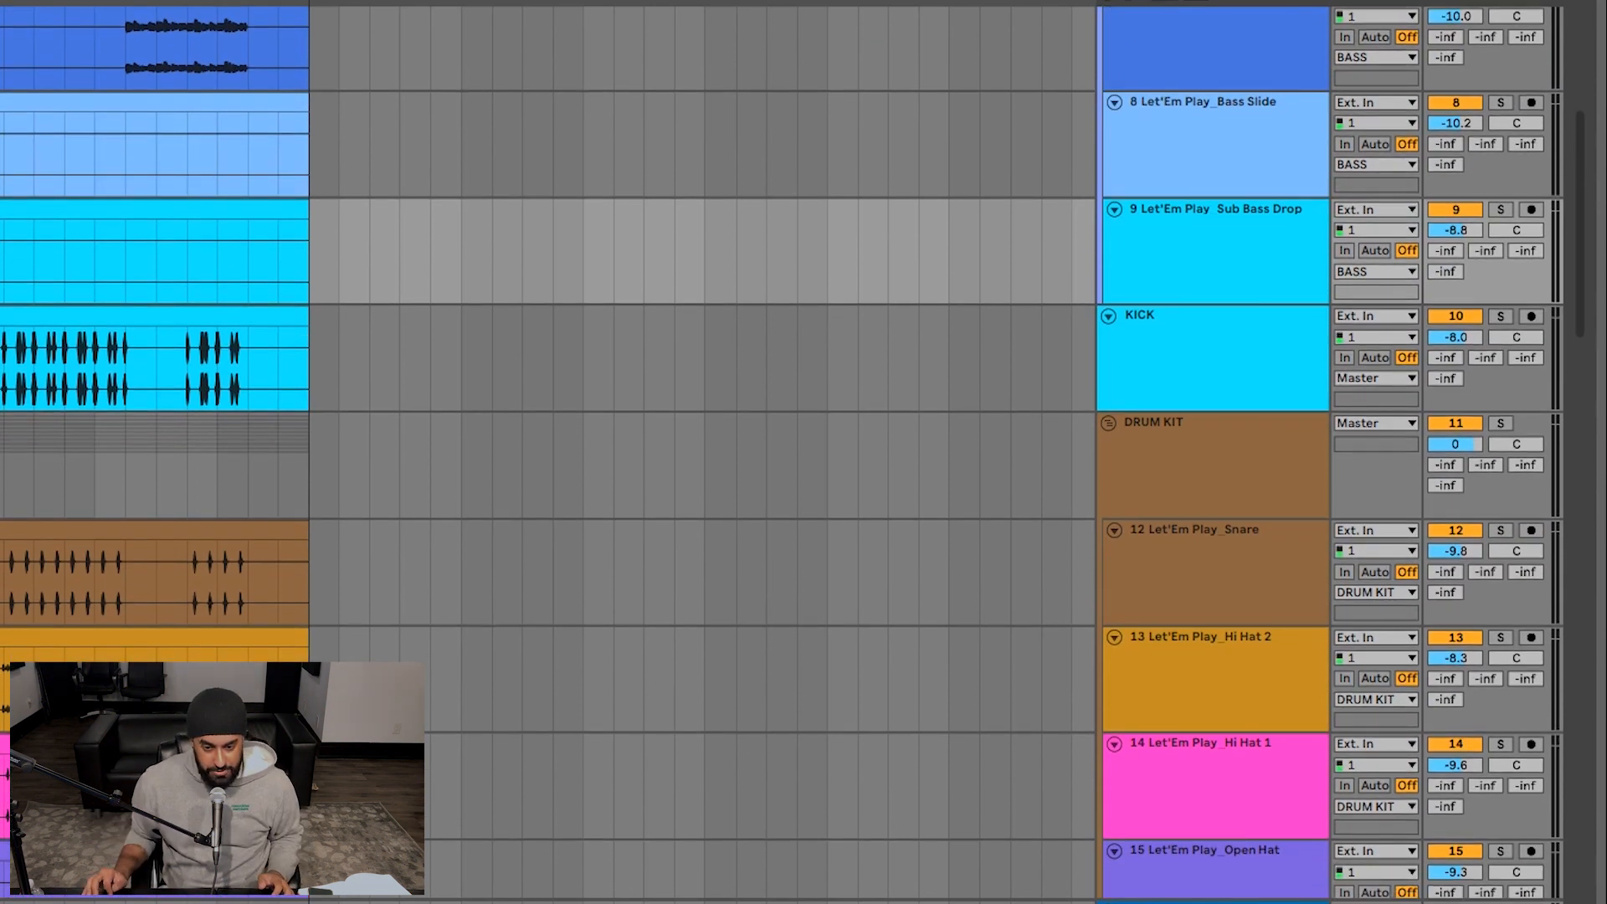
{"action": "scroll", "coordinate": [703, 451], "scroll_direction": "down", "scroll_amount": 15}
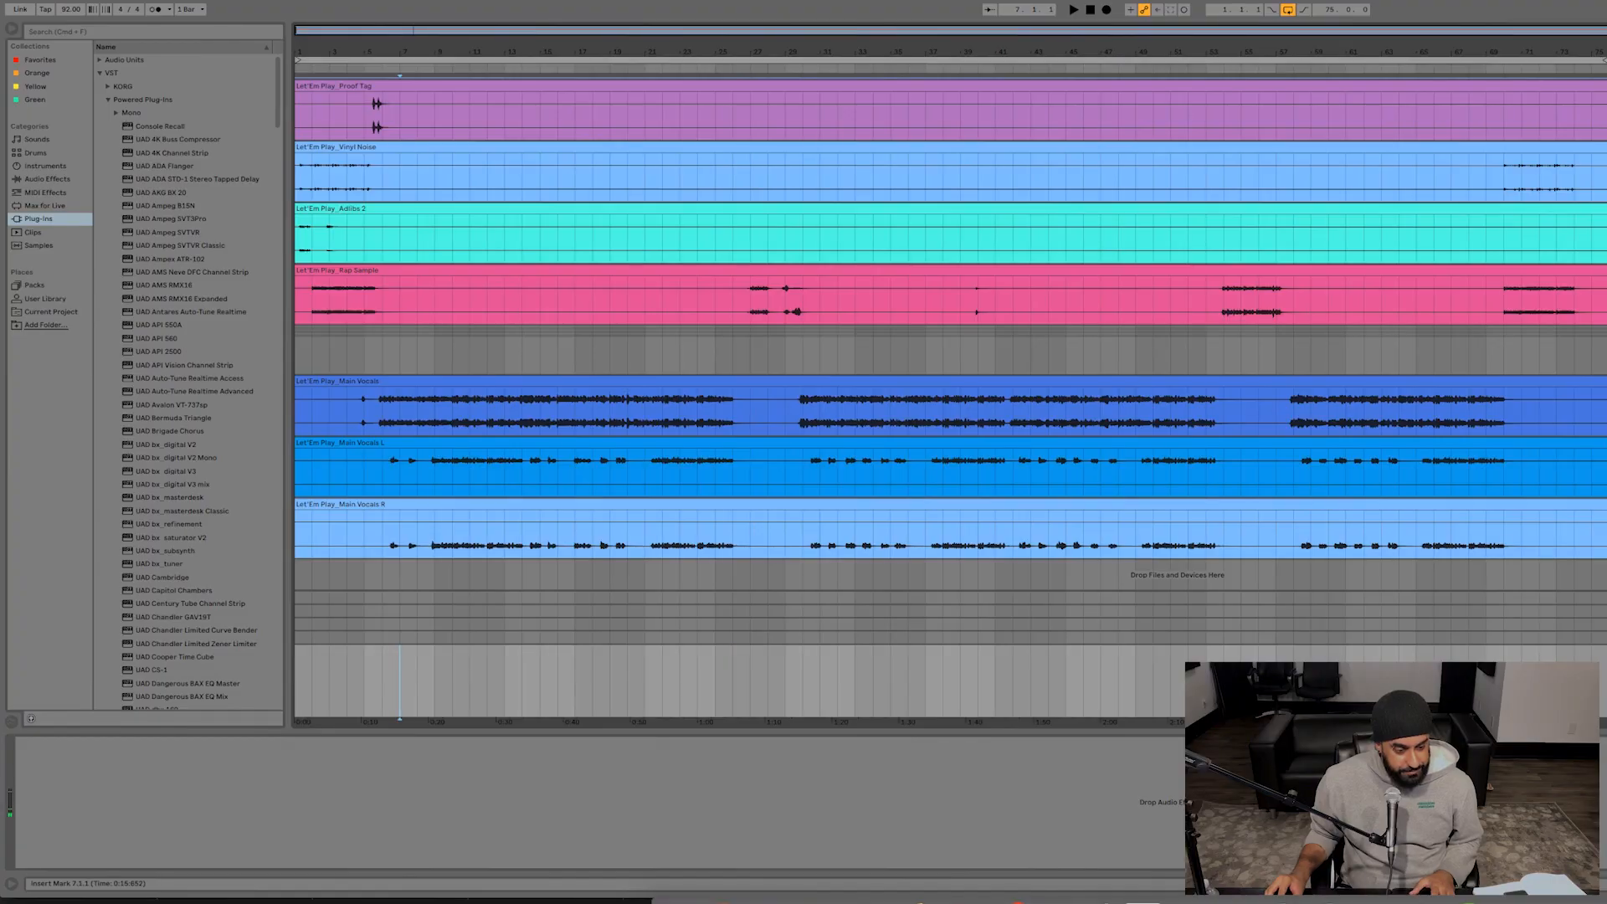
- Search the plug-ins for bx and load bx_XL V2 on the Master track
{"action": "key", "text": "Left"}
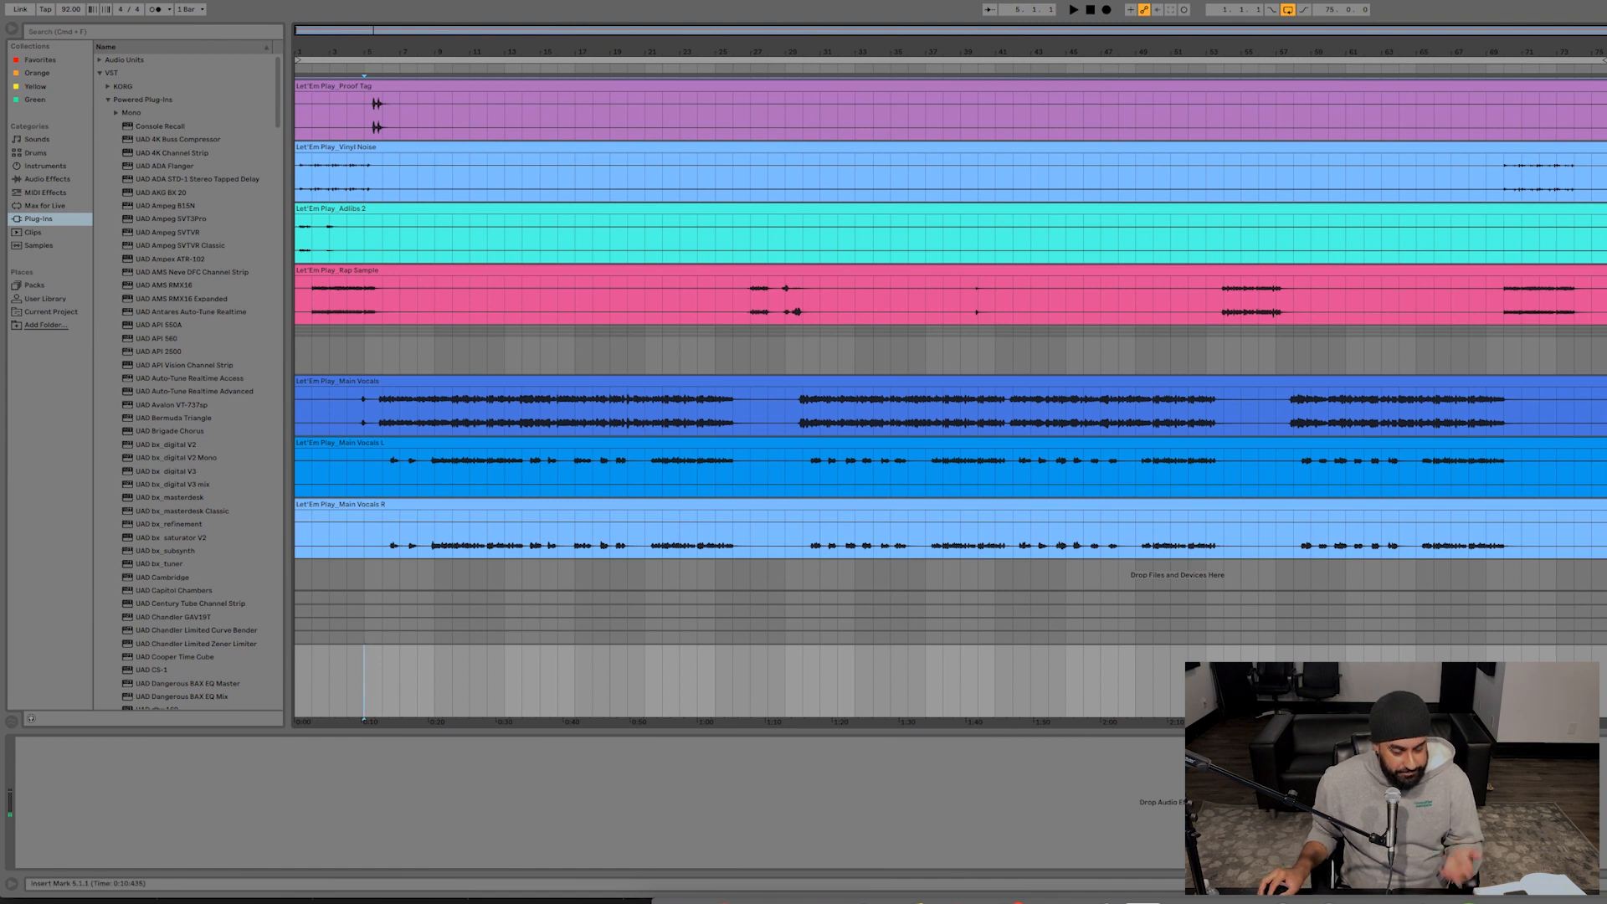
{"action": "key", "text": "super+f"}
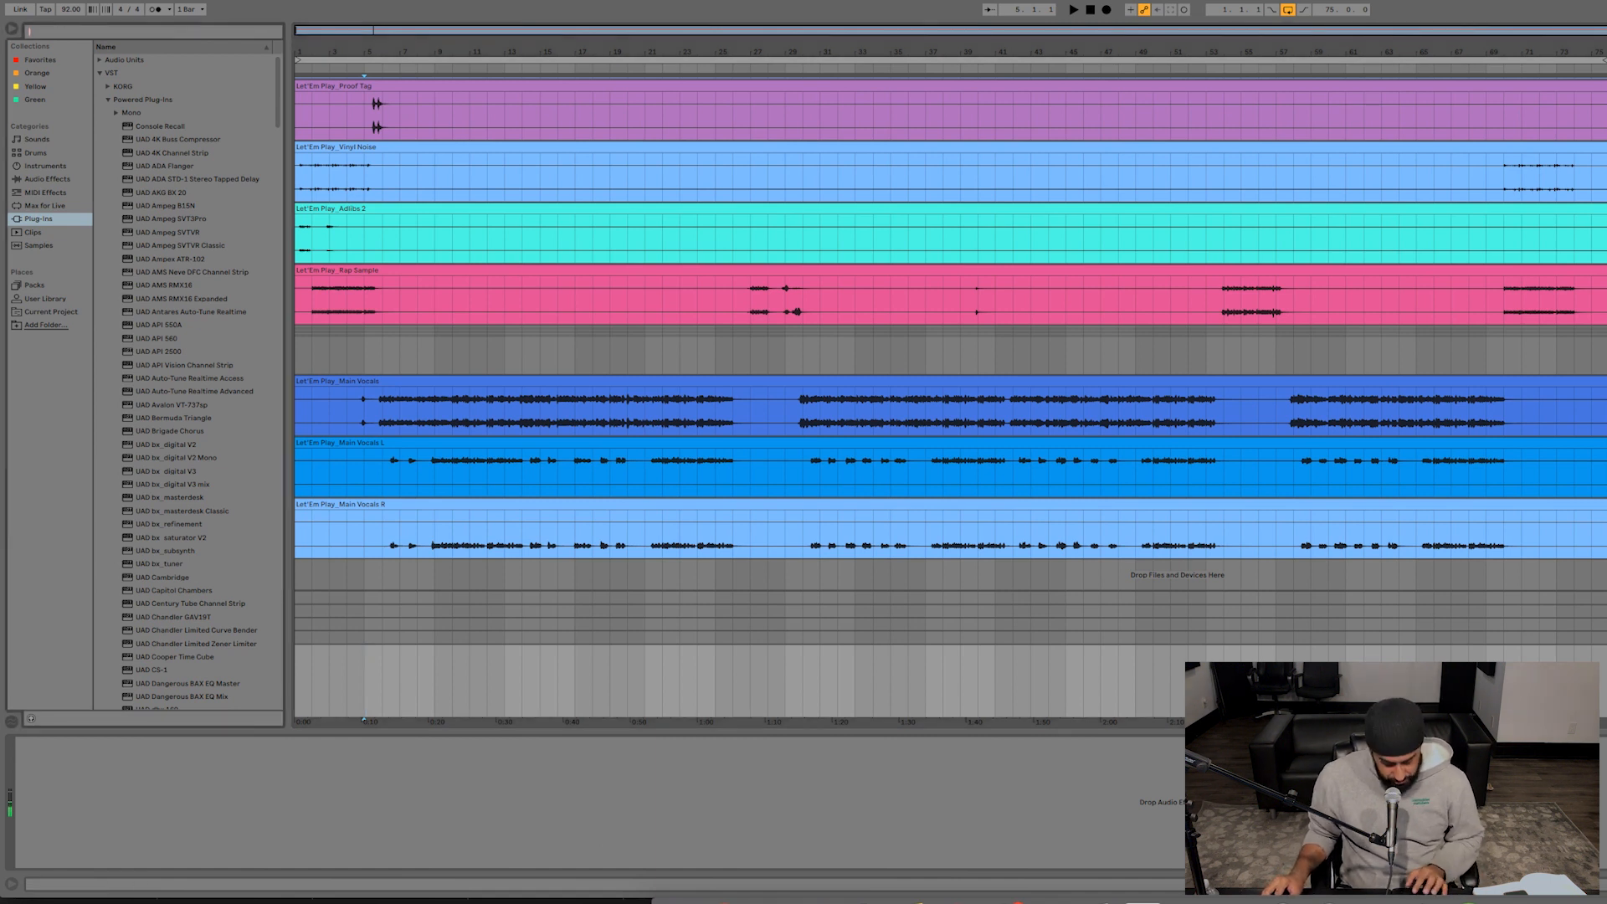
{"action": "type", "text": "bx"}
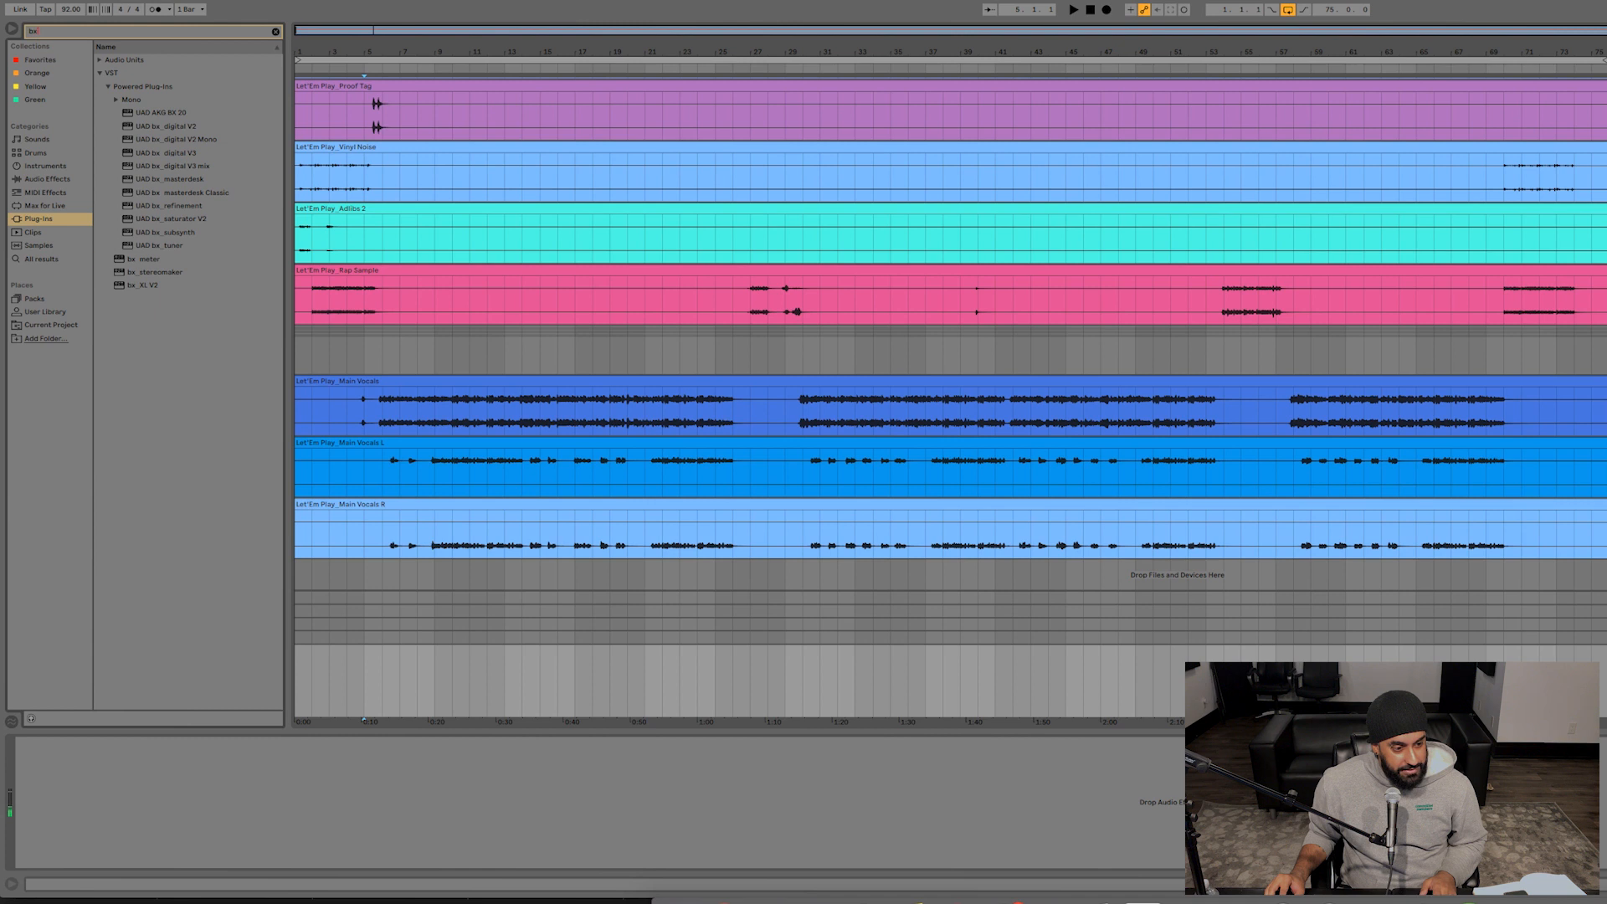
{"action": "key", "text": "Down"}
{"action": "key", "text": "Down"}
{"action": "key", "text": "Down"}
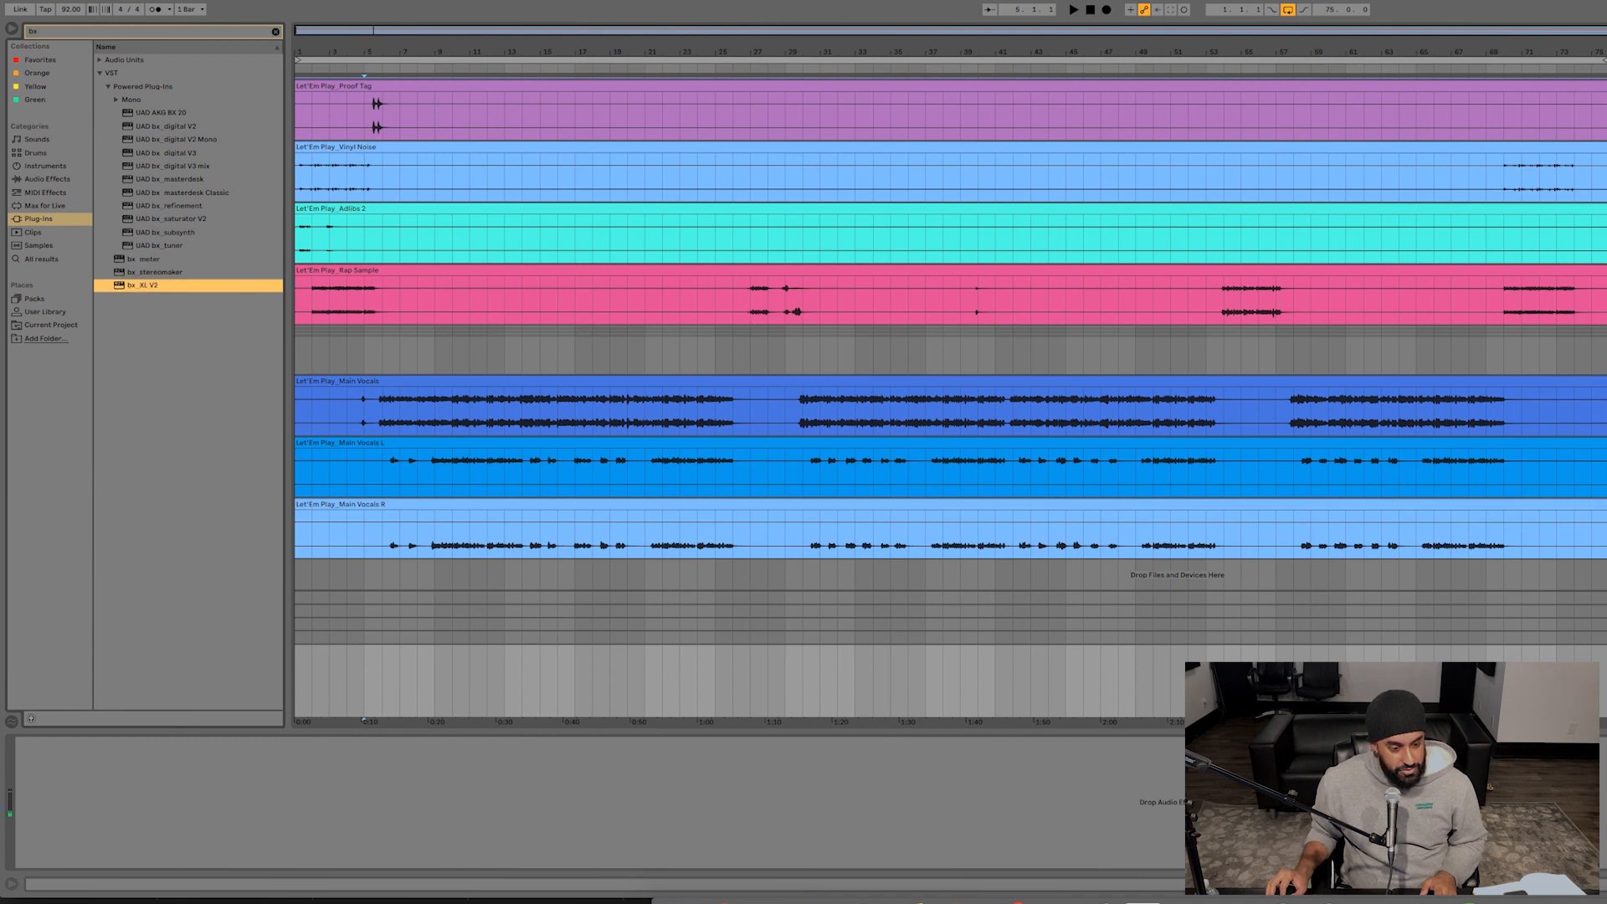
{"action": "key", "text": "Return"}
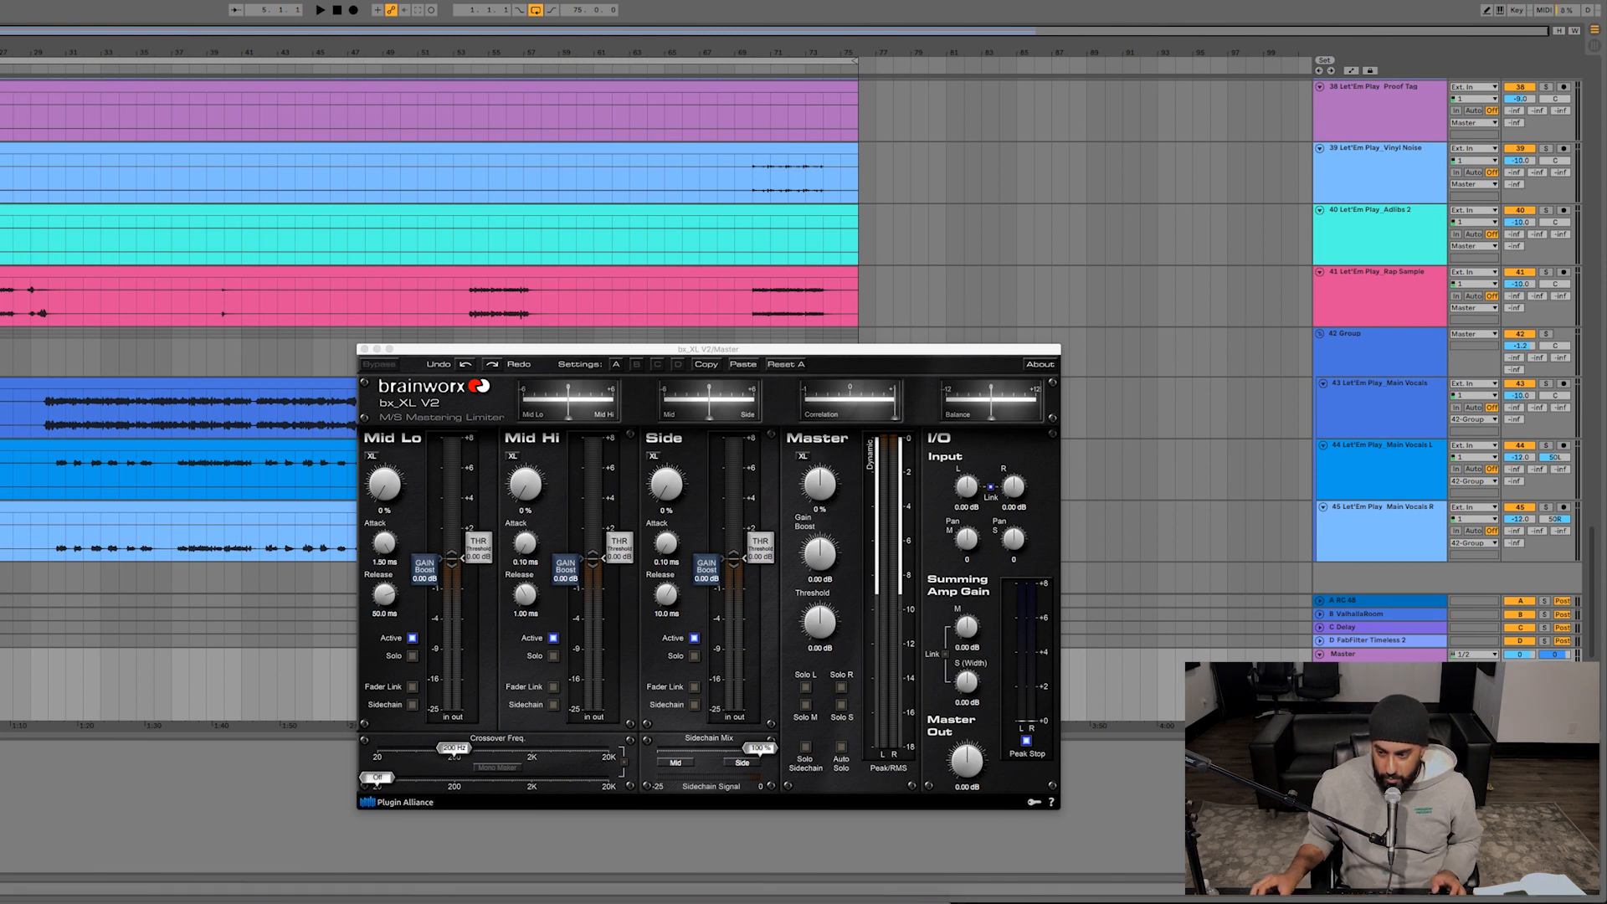
- Set the audio buffer size to 128 samples in the preferences and close them
{"action": "scroll", "coordinate": [652, 335], "scroll_direction": "up", "scroll_amount": 20}
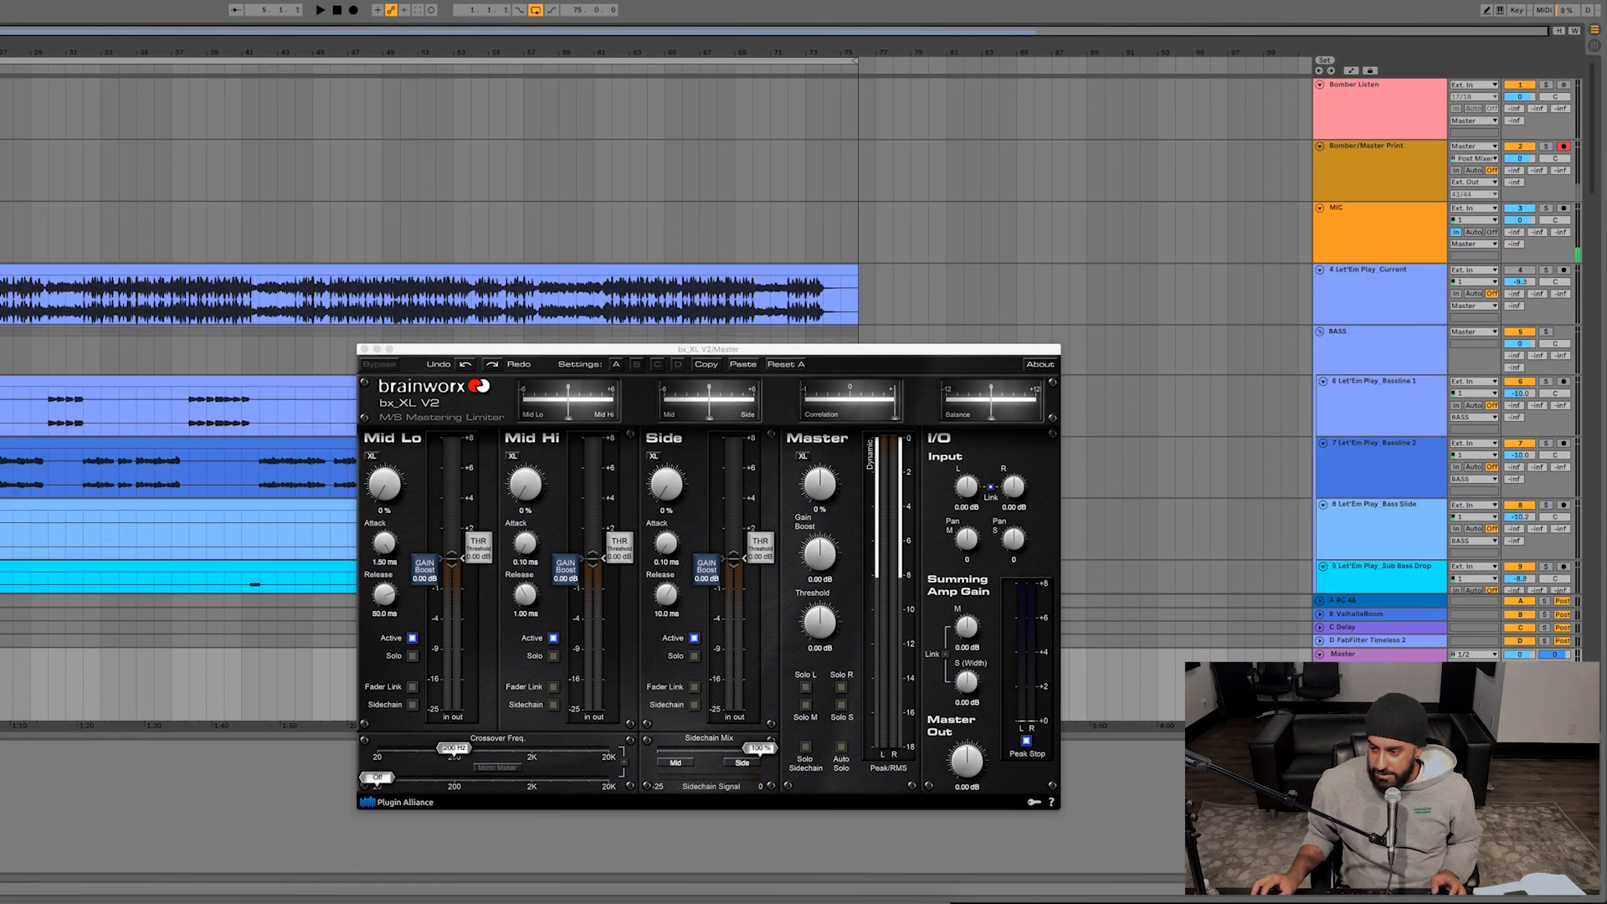
{"action": "scroll", "coordinate": [653, 335], "scroll_direction": "down", "scroll_amount": 20}
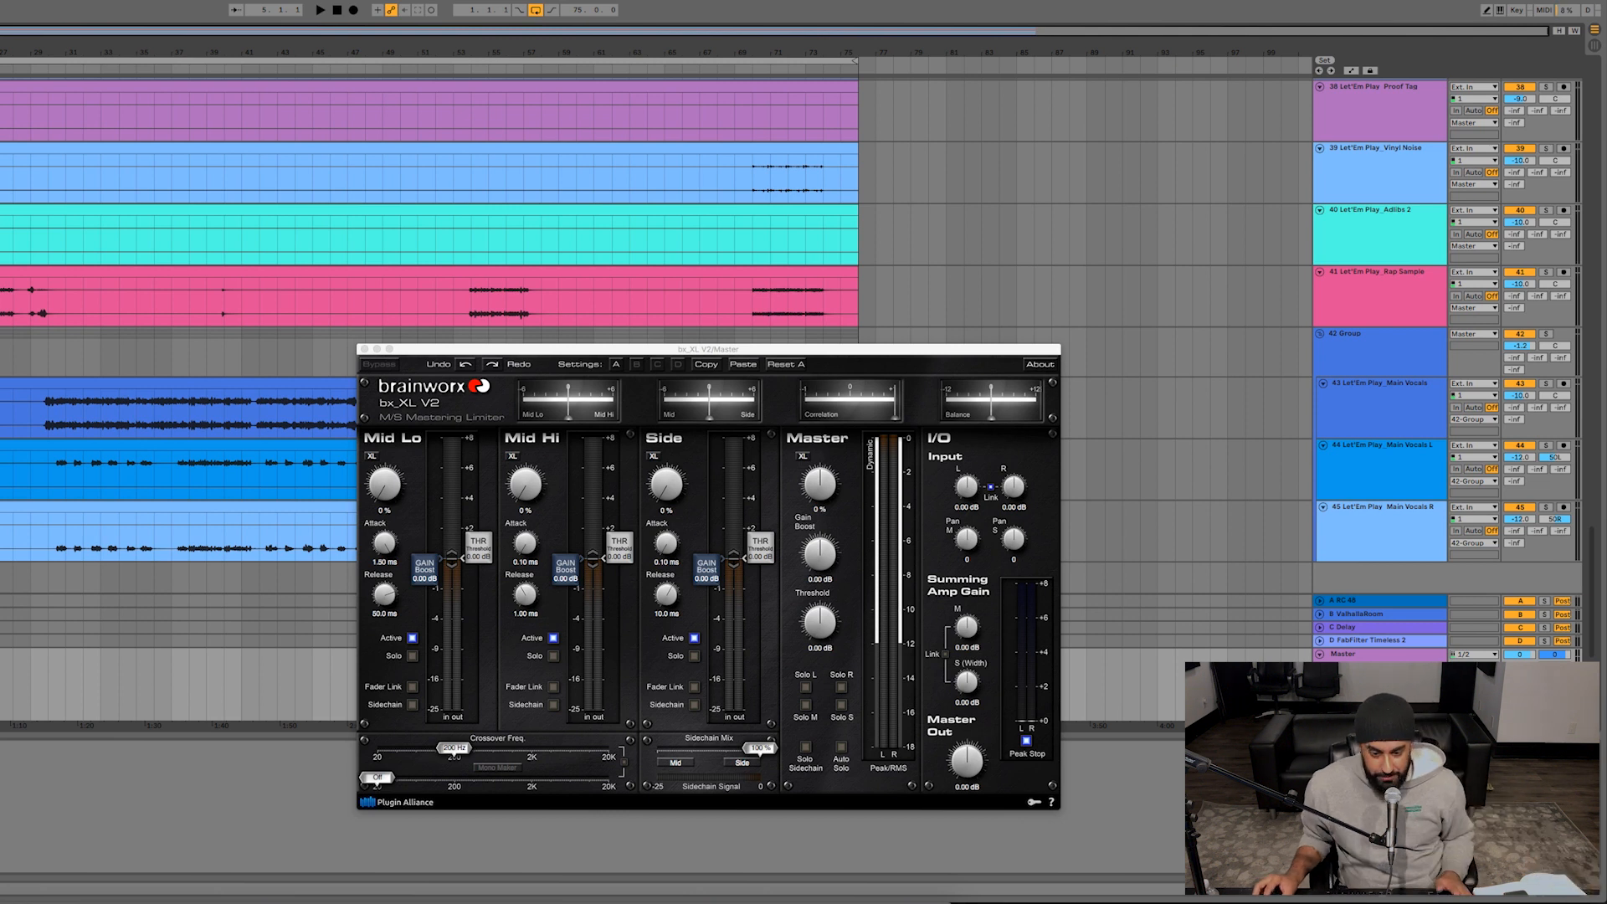
{"action": "key", "text": "super+comma"}
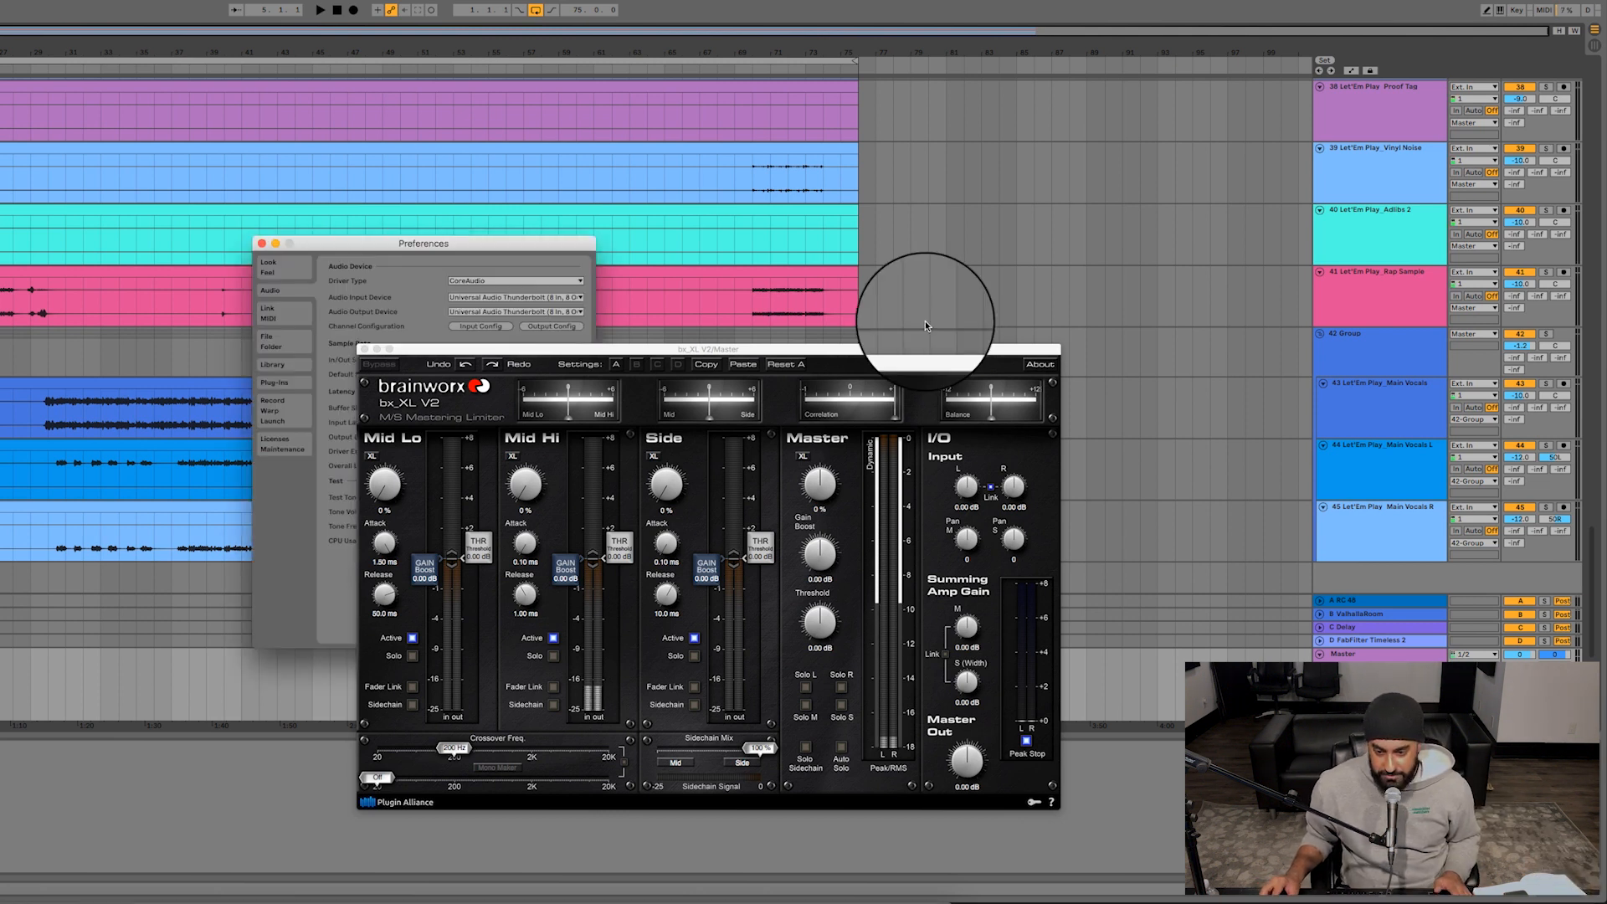
{"action": "left_click_drag", "start_coordinate": [634, 351], "coordinate": [1005, 359]}
{"action": "left_click", "coordinate": [484, 407]}
{"action": "left_click", "coordinate": [490, 440]}
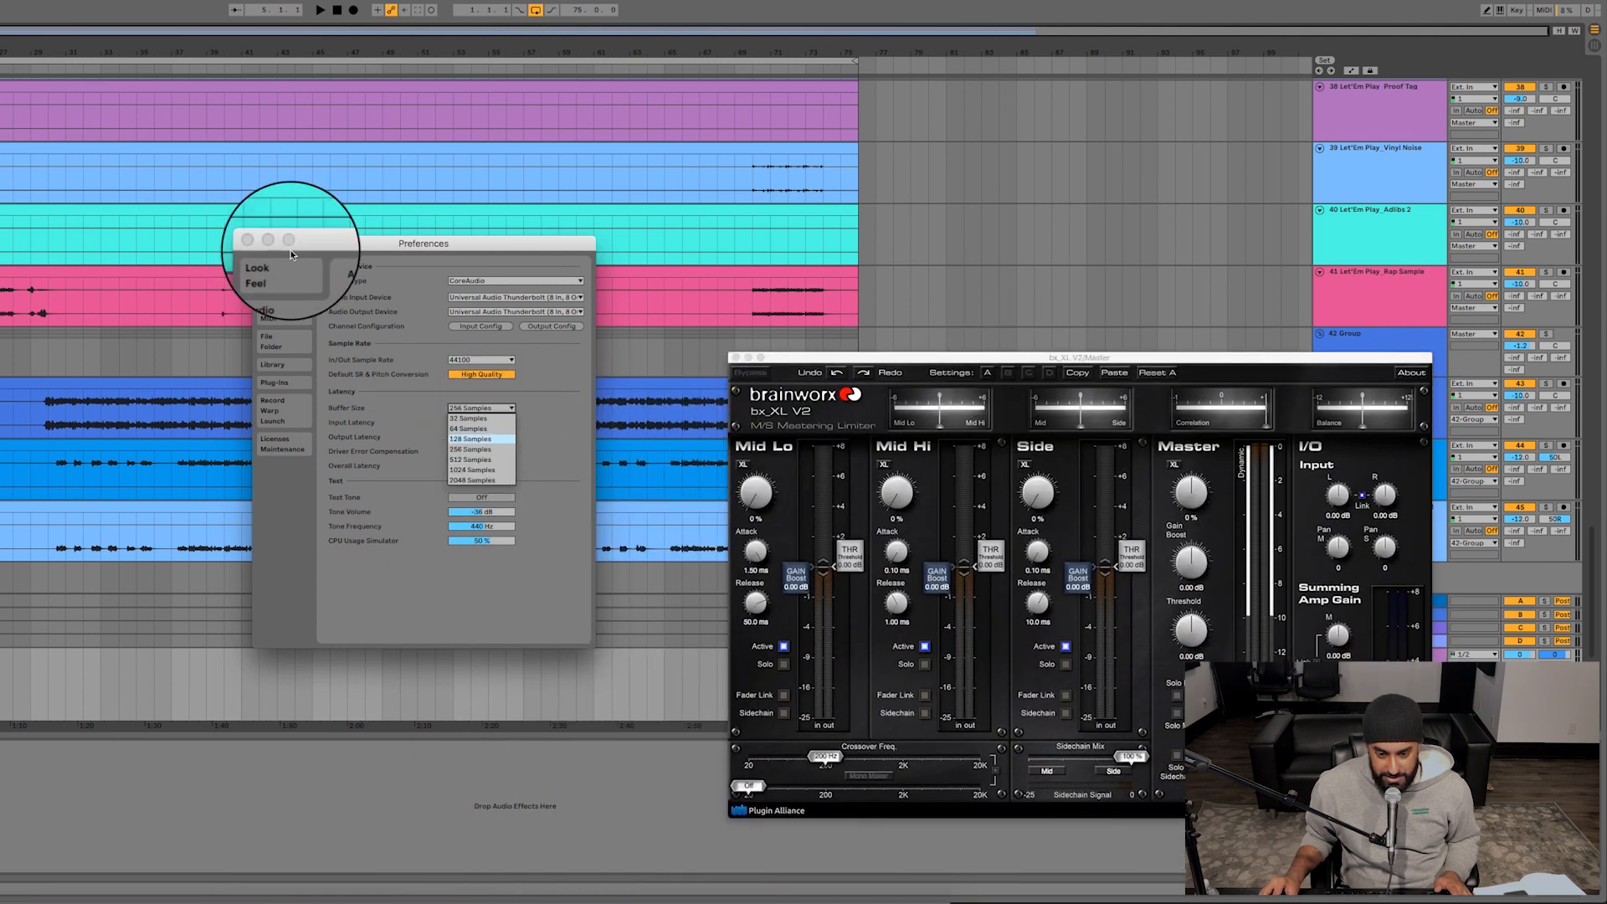
{"action": "left_click", "coordinate": [261, 243]}
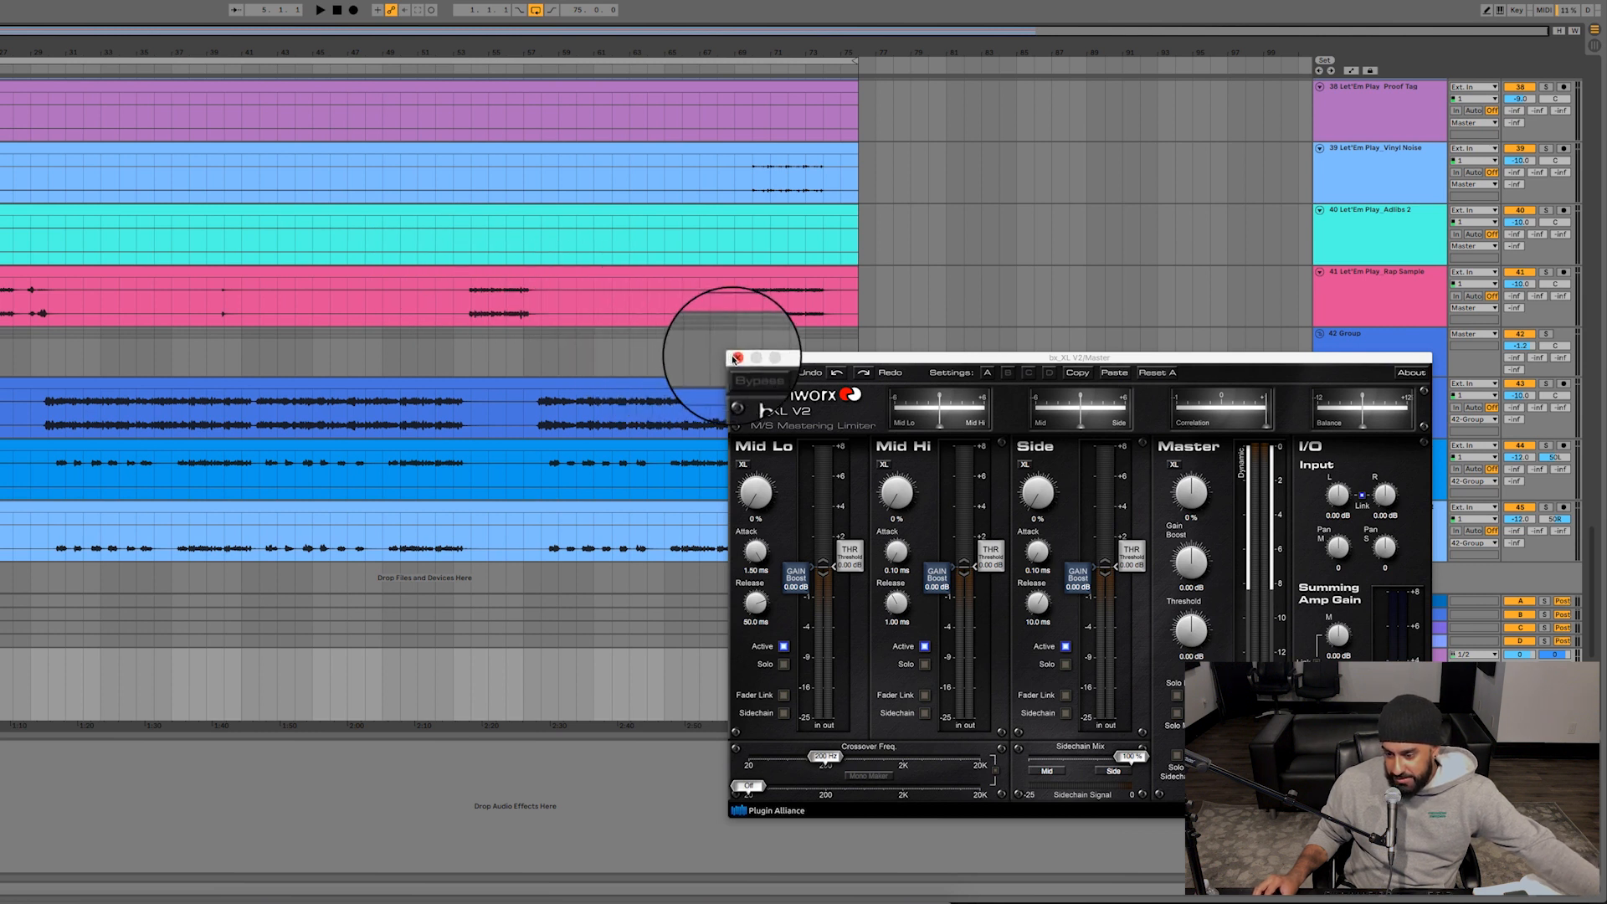
{"action": "left_click", "coordinate": [736, 357]}
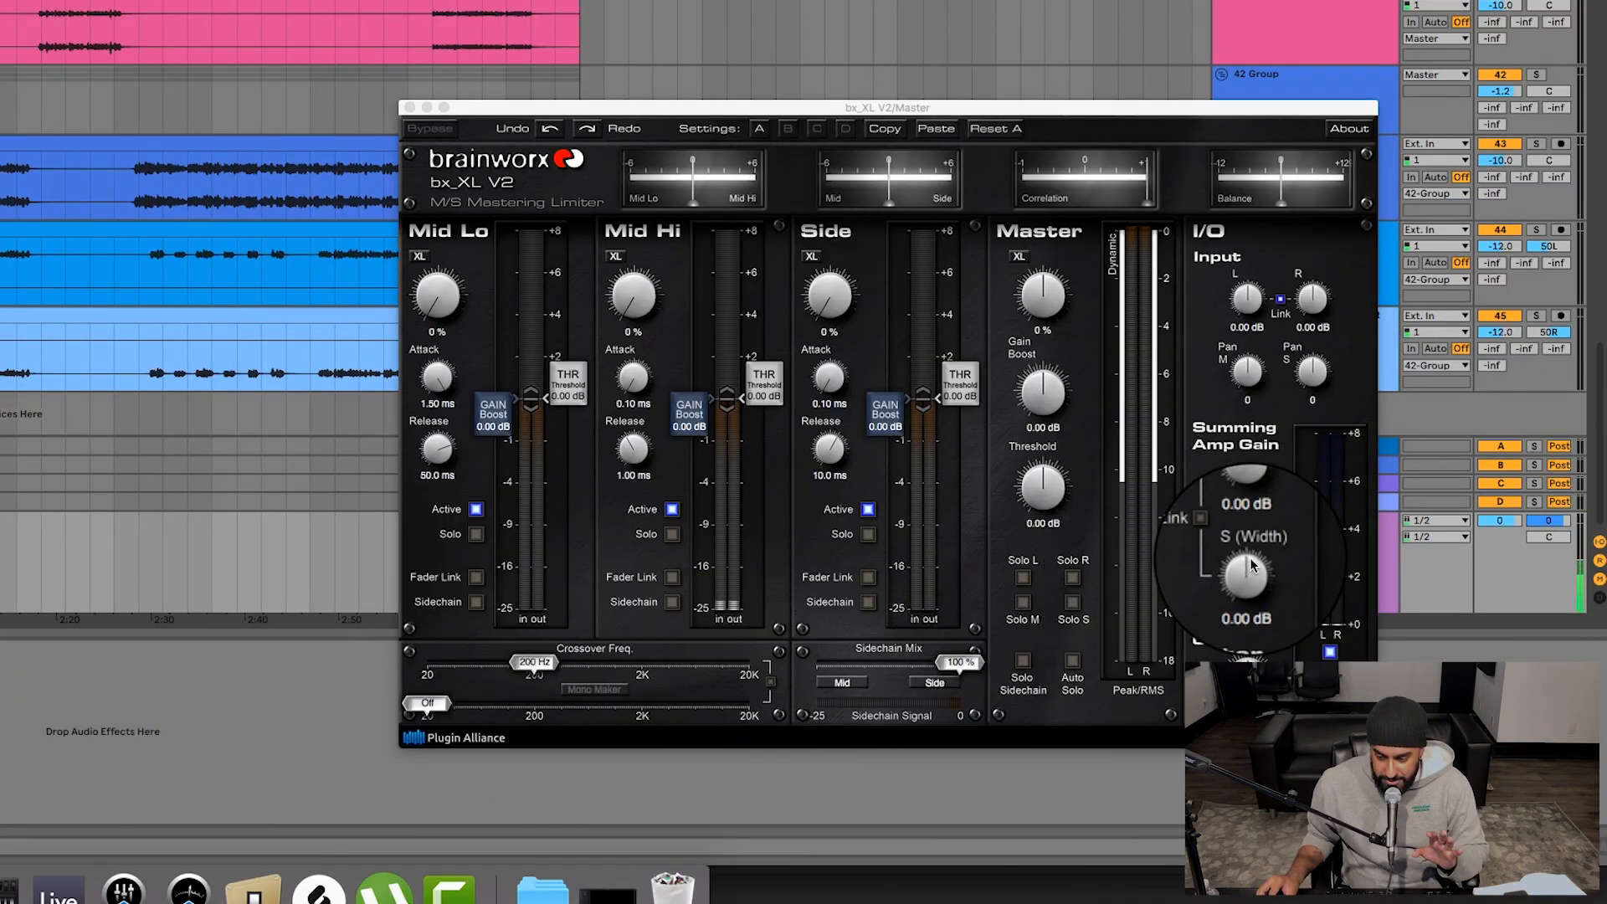
- Raise the S (Width) summing amp gain in bx_XL V2 to about 2.48 dB
{"action": "left_click_drag", "start_coordinate": [1247, 570], "coordinate": [1246, 528]}
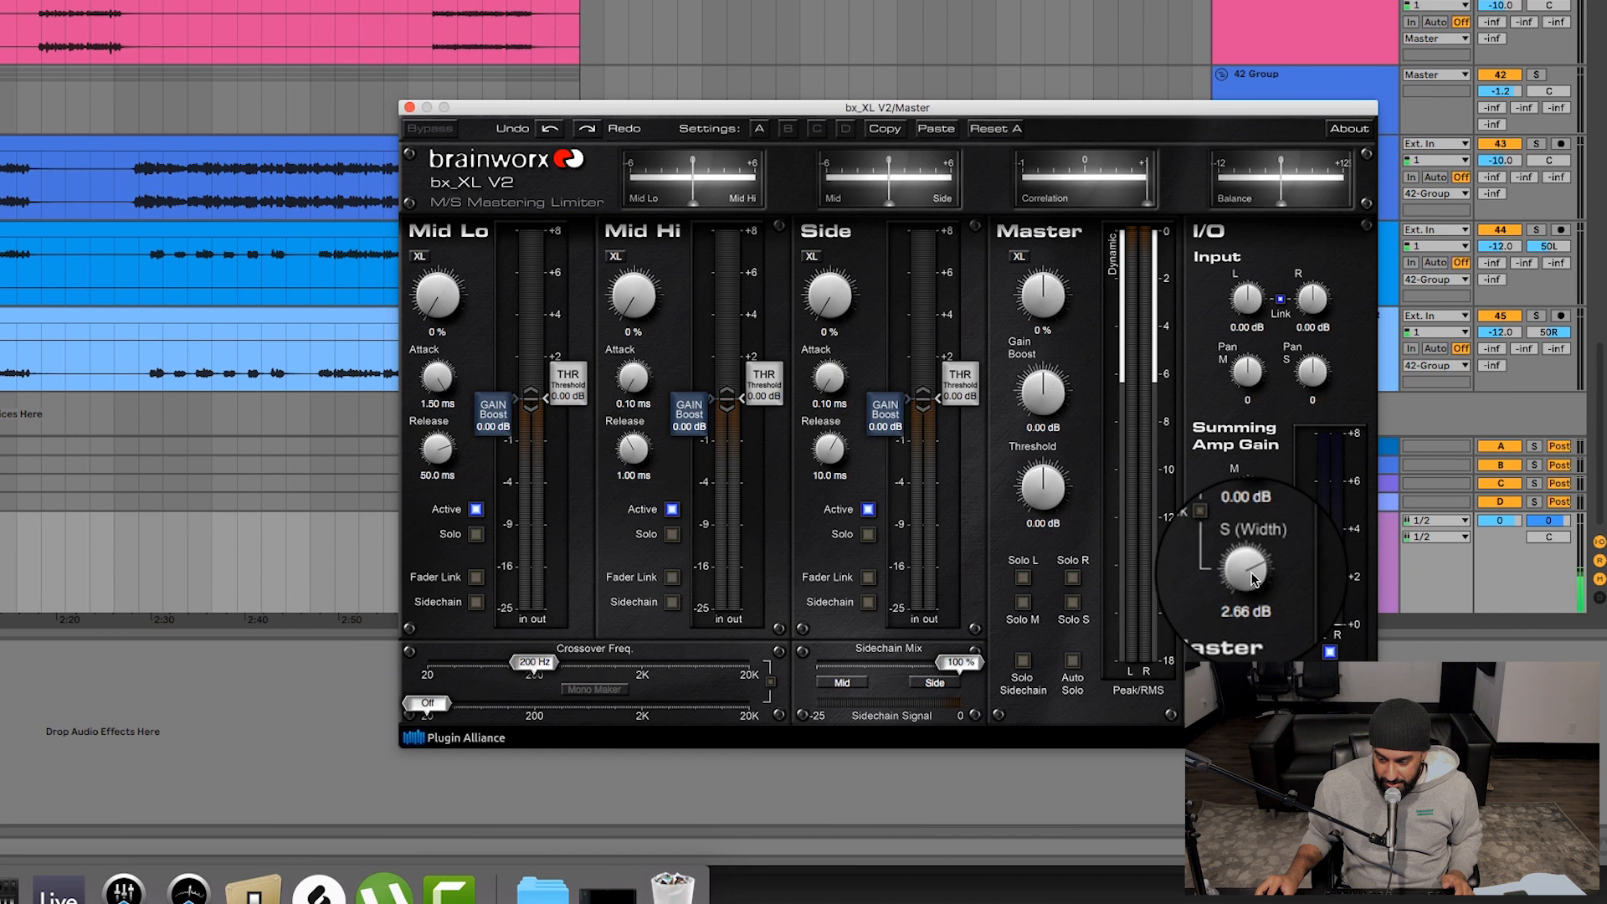
{"action": "left_click_drag", "start_coordinate": [1250, 575], "coordinate": [1249, 572]}
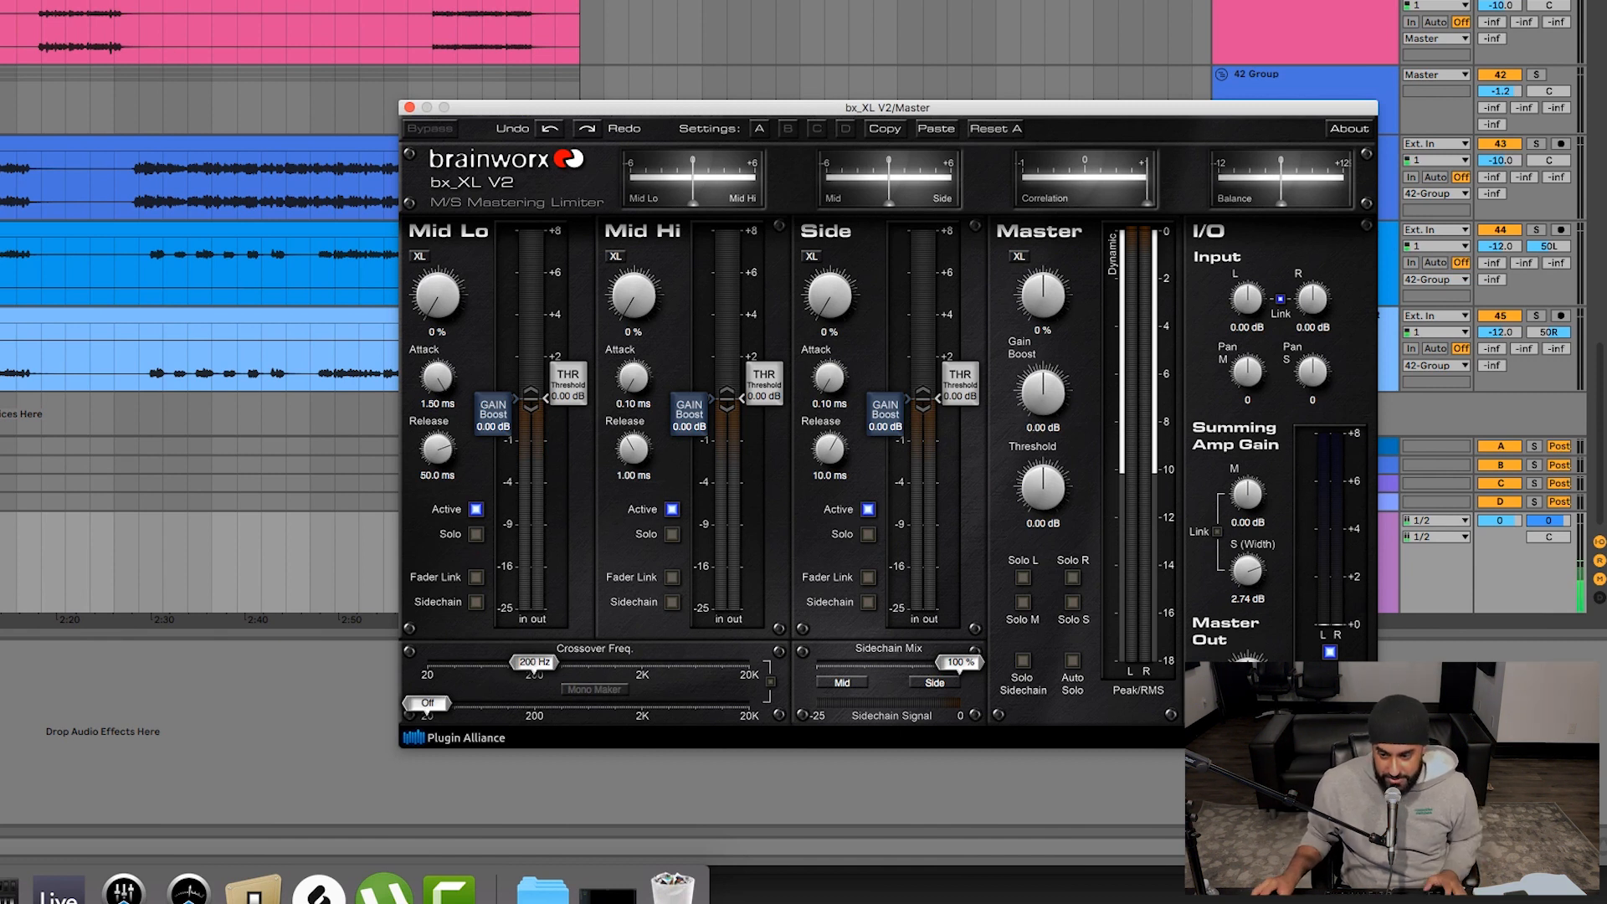
{"action": "scroll", "coordinate": [895, 50], "scroll_direction": "up", "scroll_amount": 20}
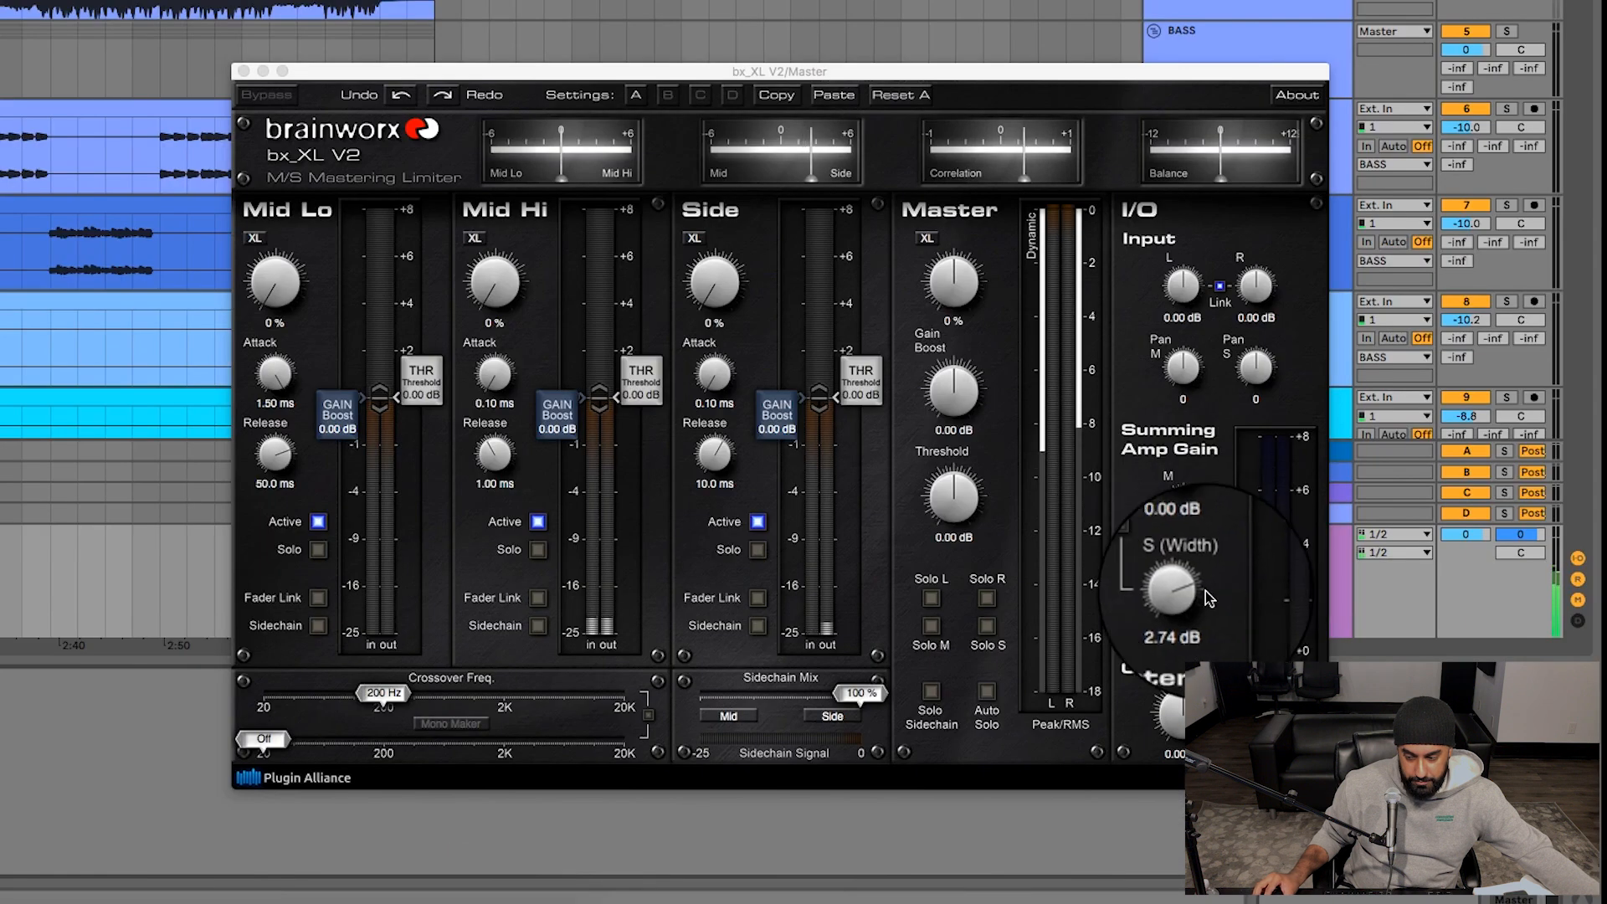
{"action": "mouse_move", "coordinate": [1208, 598]}
{"action": "left_mouse_down"}
{"action": "mouse_move", "coordinate": [1195, 629]}
{"action": "mouse_move", "coordinate": [1201, 606]}
{"action": "left_mouse_up"}
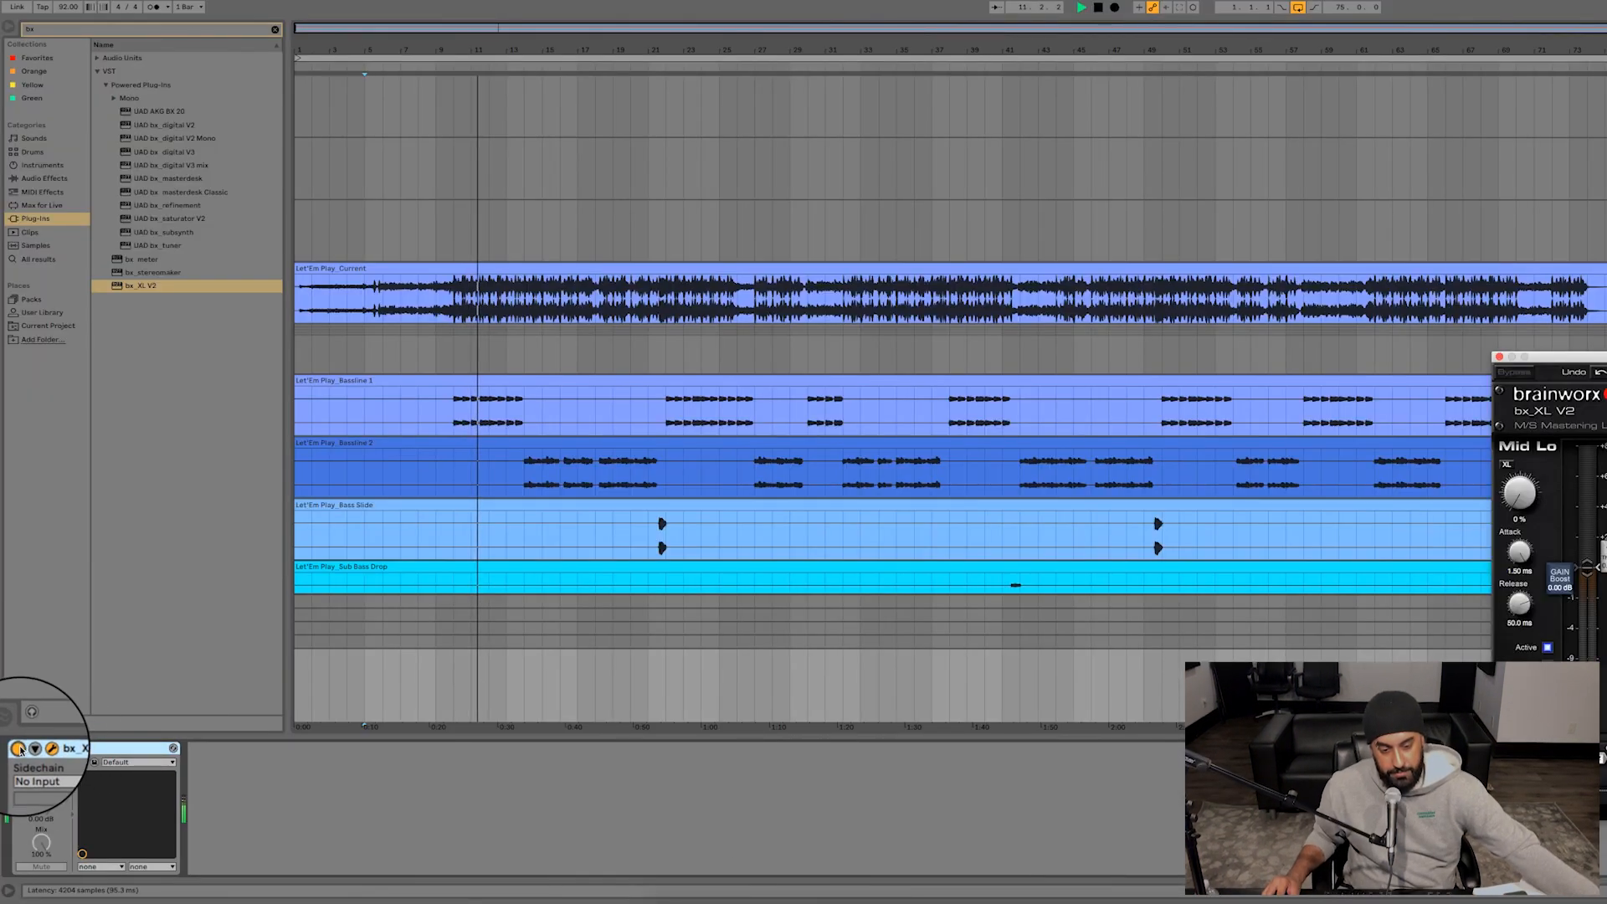
- Compare the playing mix with bx_XL V2 switched off and on, and stop playback
{"action": "left_click", "coordinate": [18, 748]}
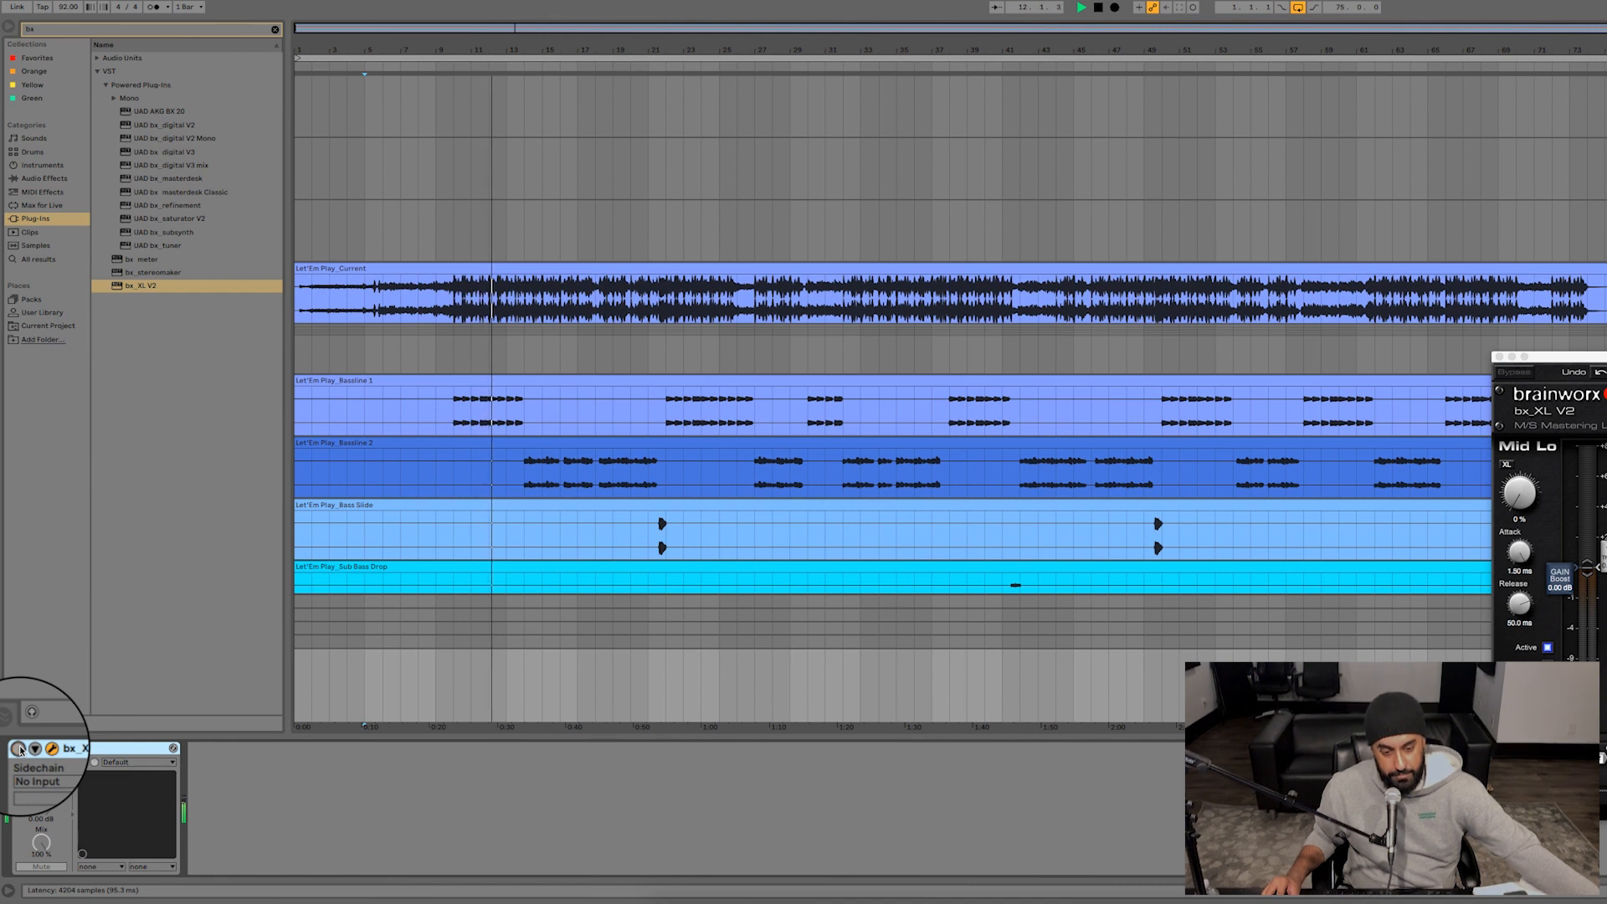
{"action": "left_click", "coordinate": [18, 749]}
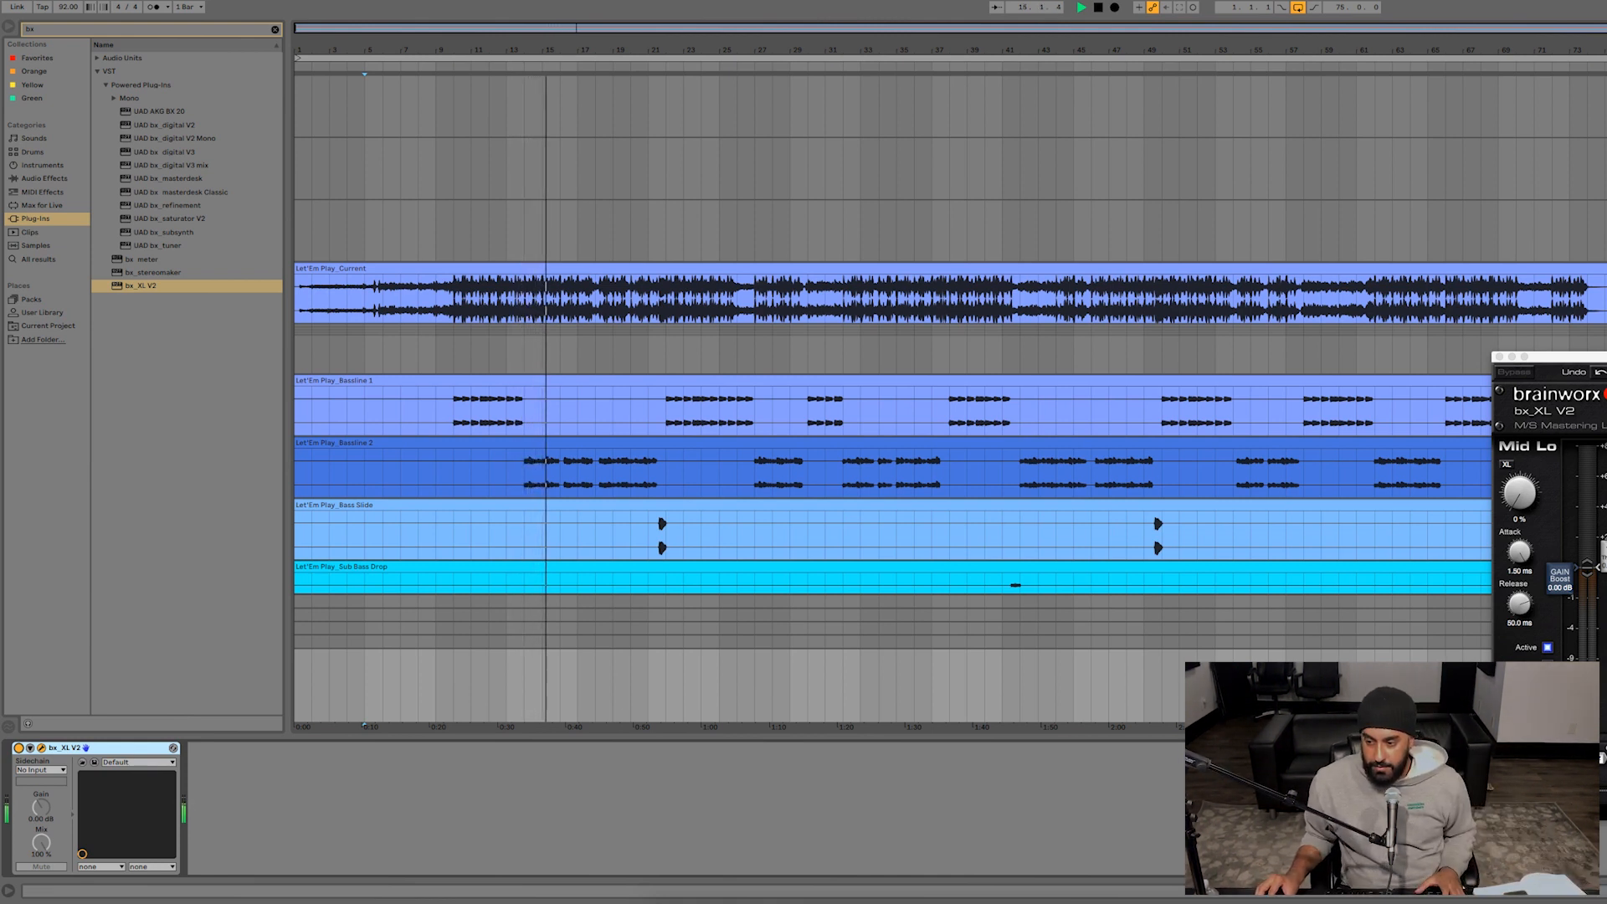
{"action": "key", "text": "space"}
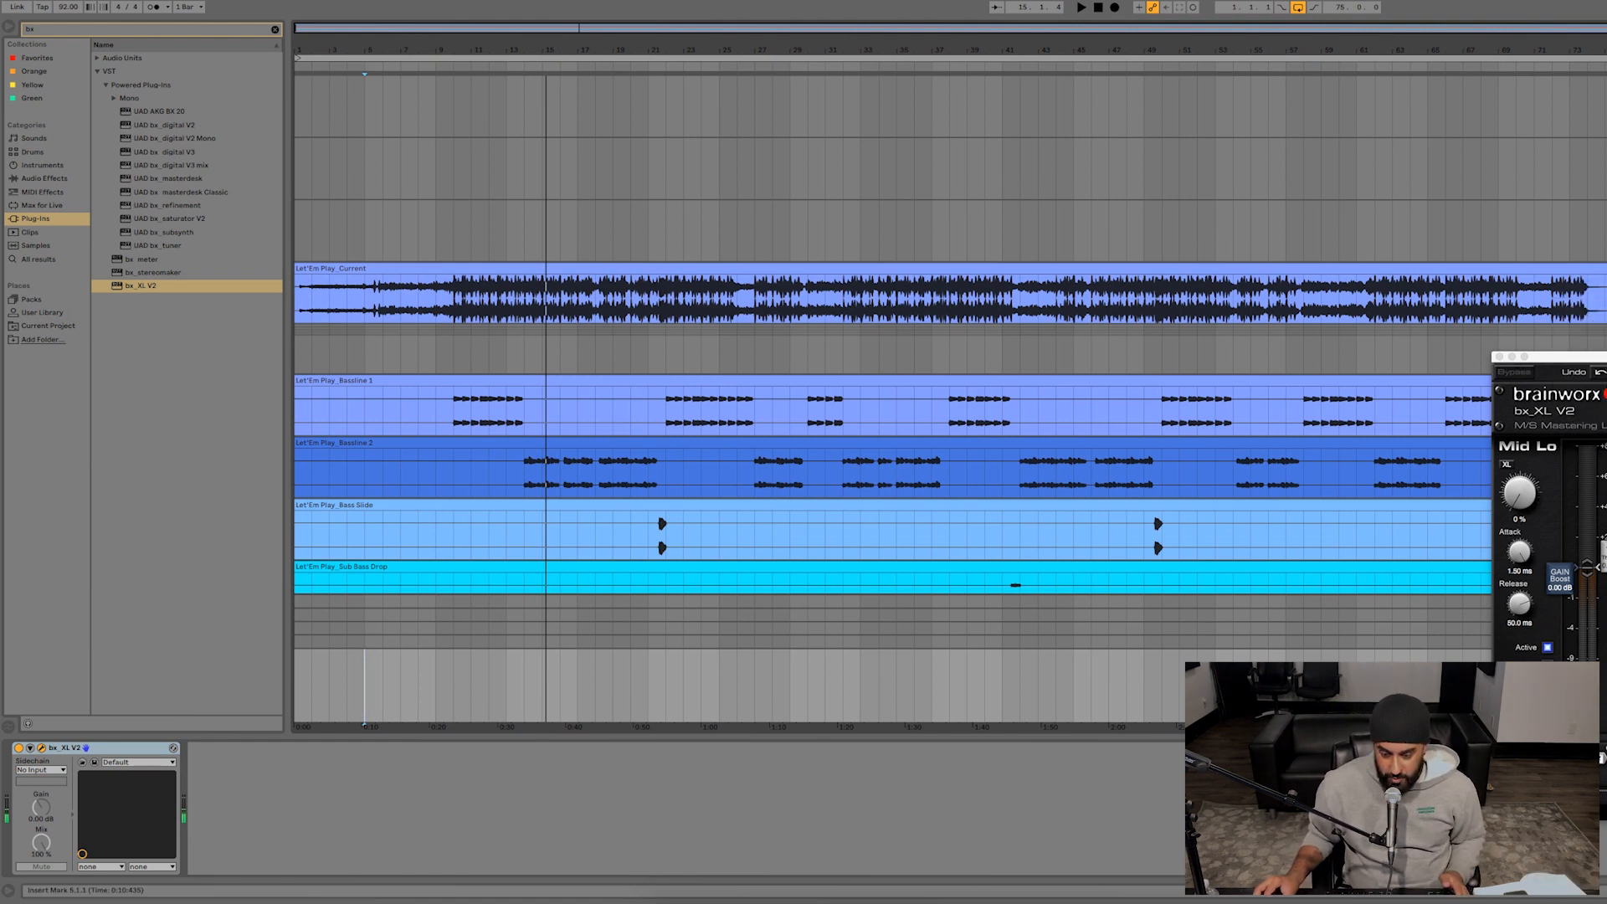
- Show the track delay controls, try a delay of -70 ms on the MIC track and reset it to 0 ms
{"action": "left_click_drag", "start_coordinate": [1606, 357], "coordinate": [1292, 272]}
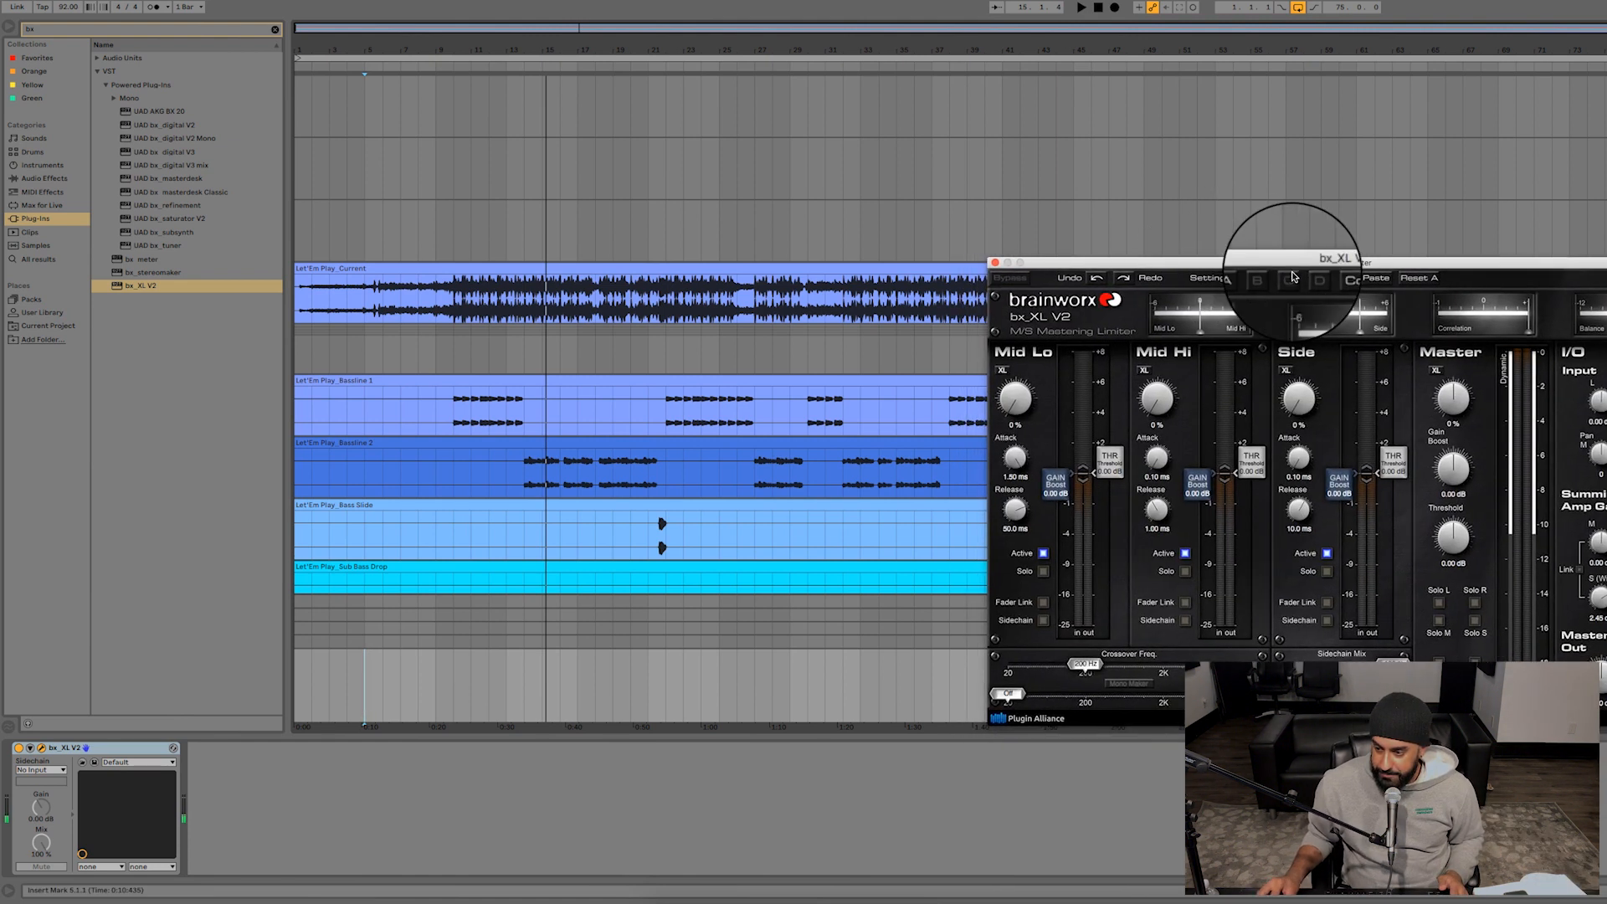
{"action": "left_click", "coordinate": [1366, 235]}
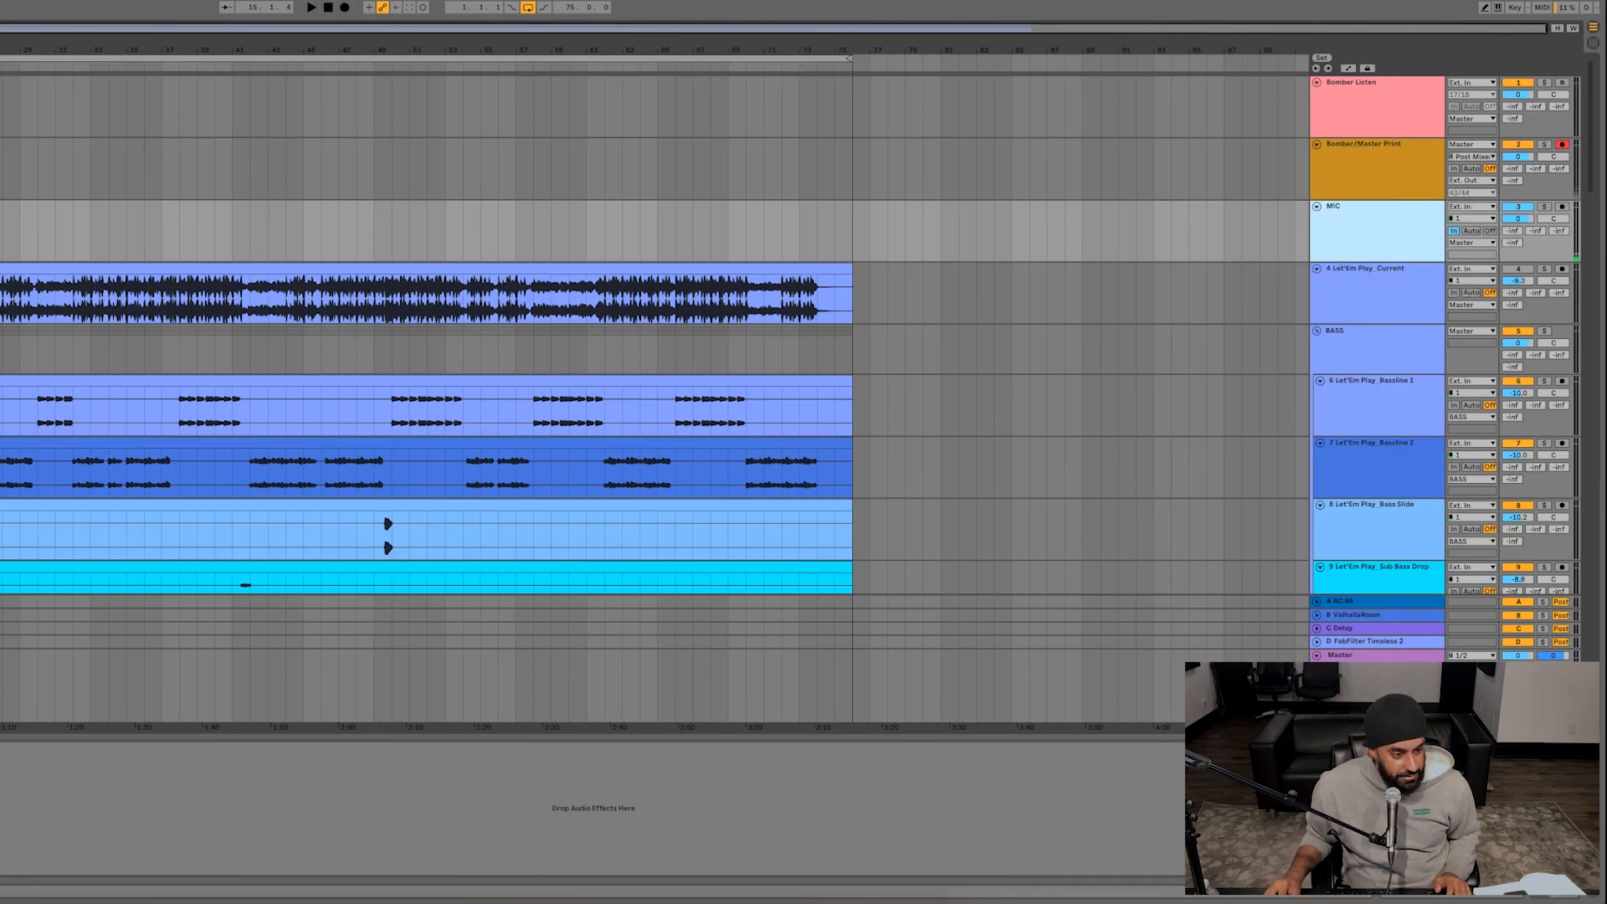
{"action": "left_click", "coordinate": [1593, 721]}
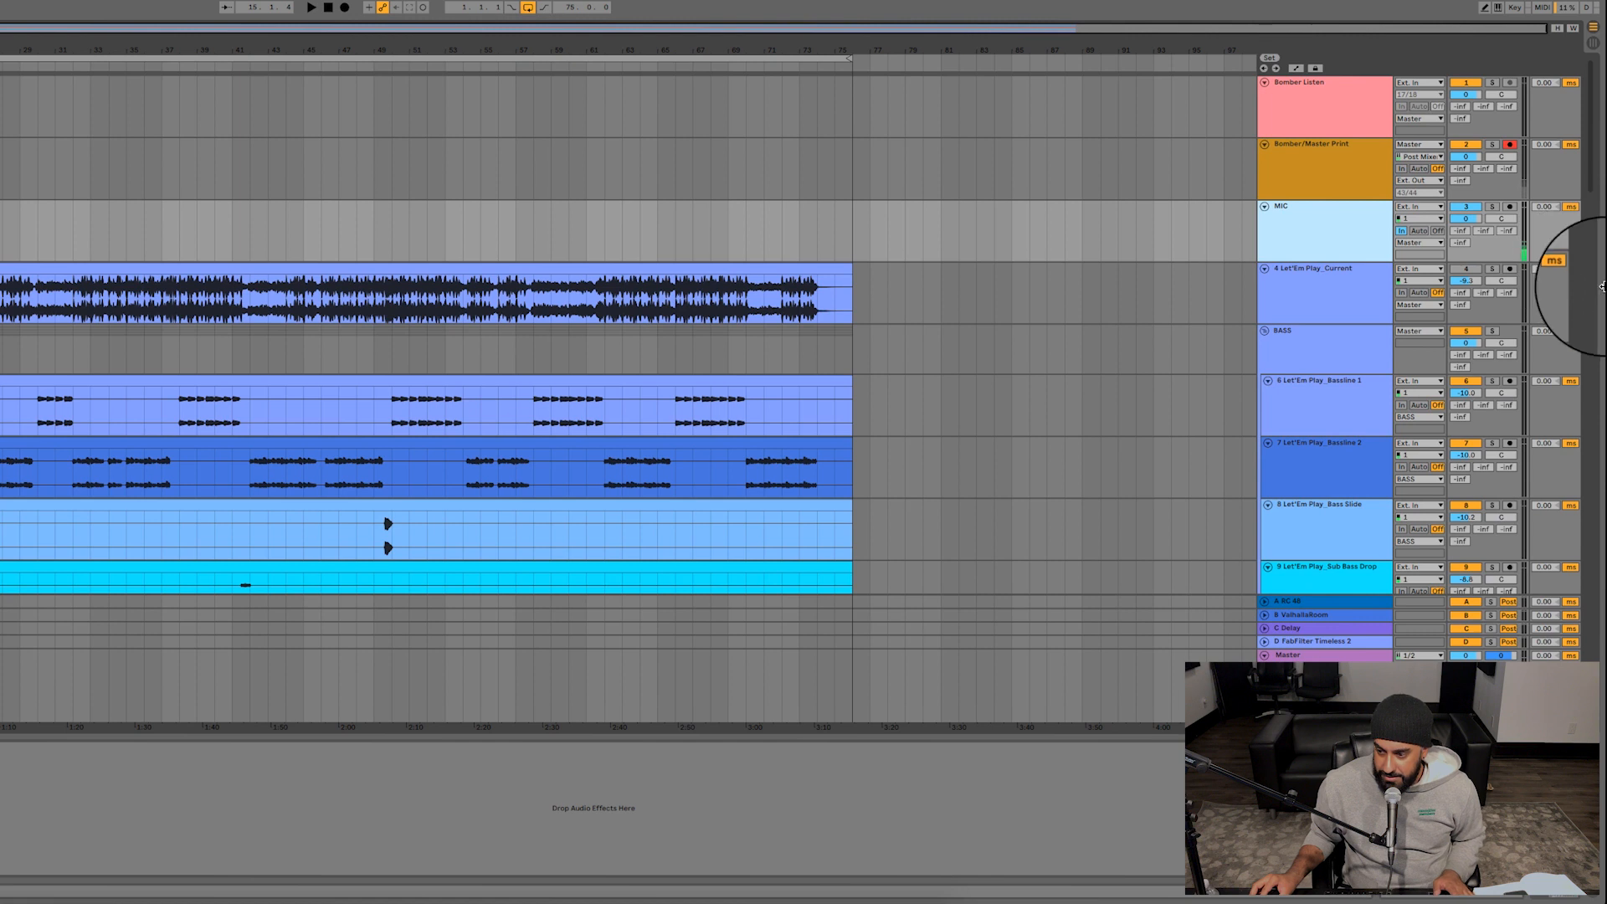
{"action": "left_click_drag", "start_coordinate": [1545, 212], "coordinate": [1545, 234]}
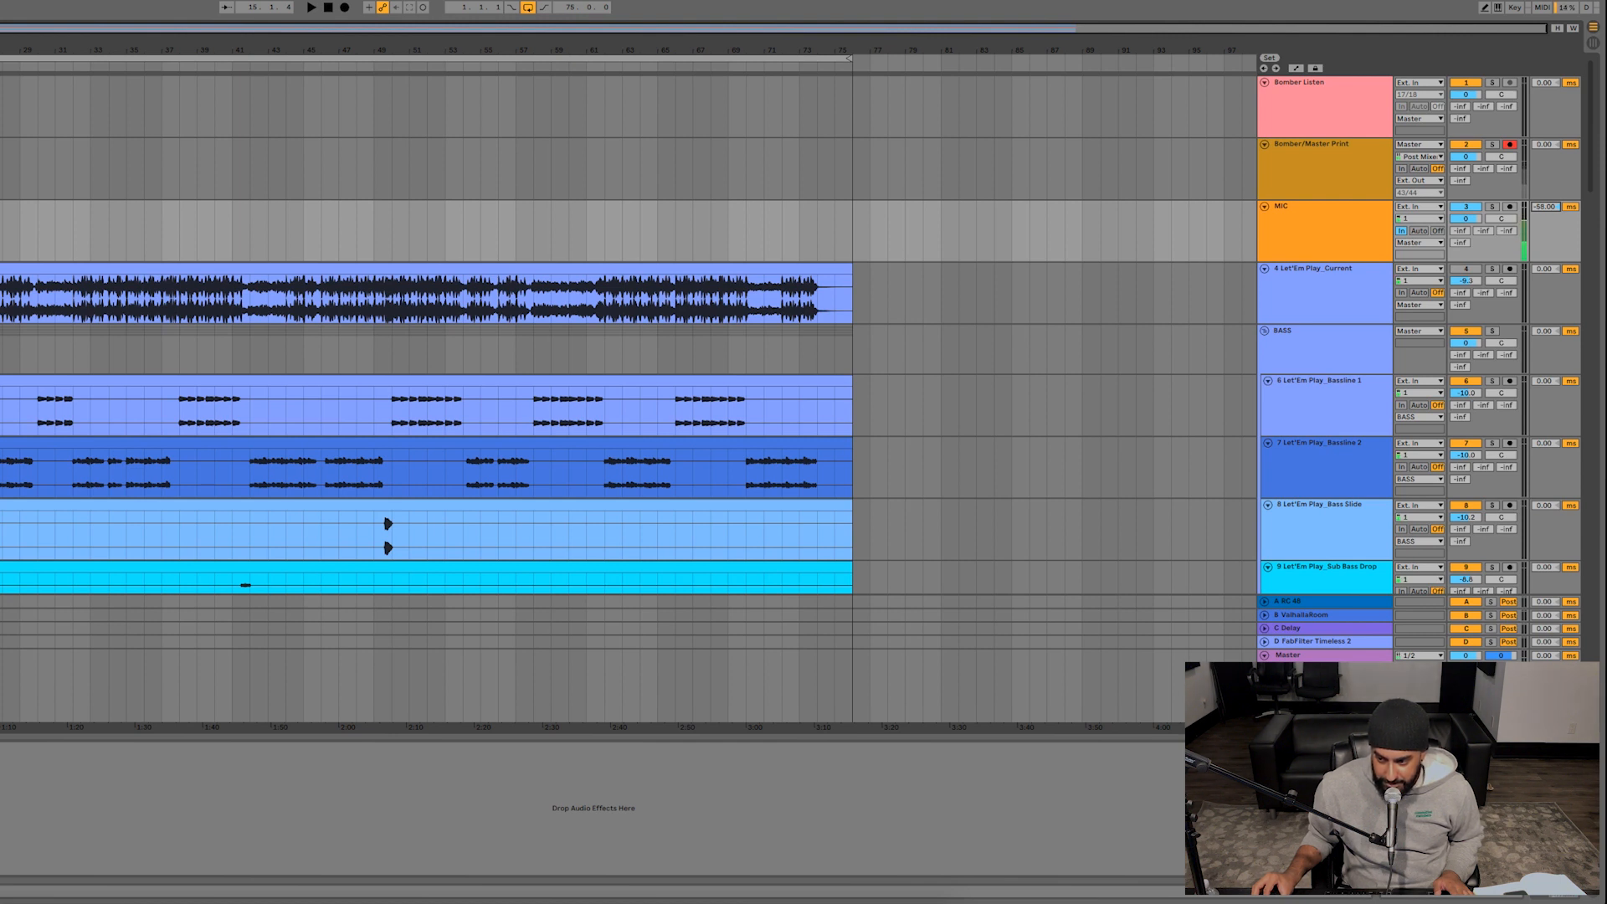
{"action": "left_click_drag", "start_coordinate": [1546, 208], "coordinate": [1545, 192]}
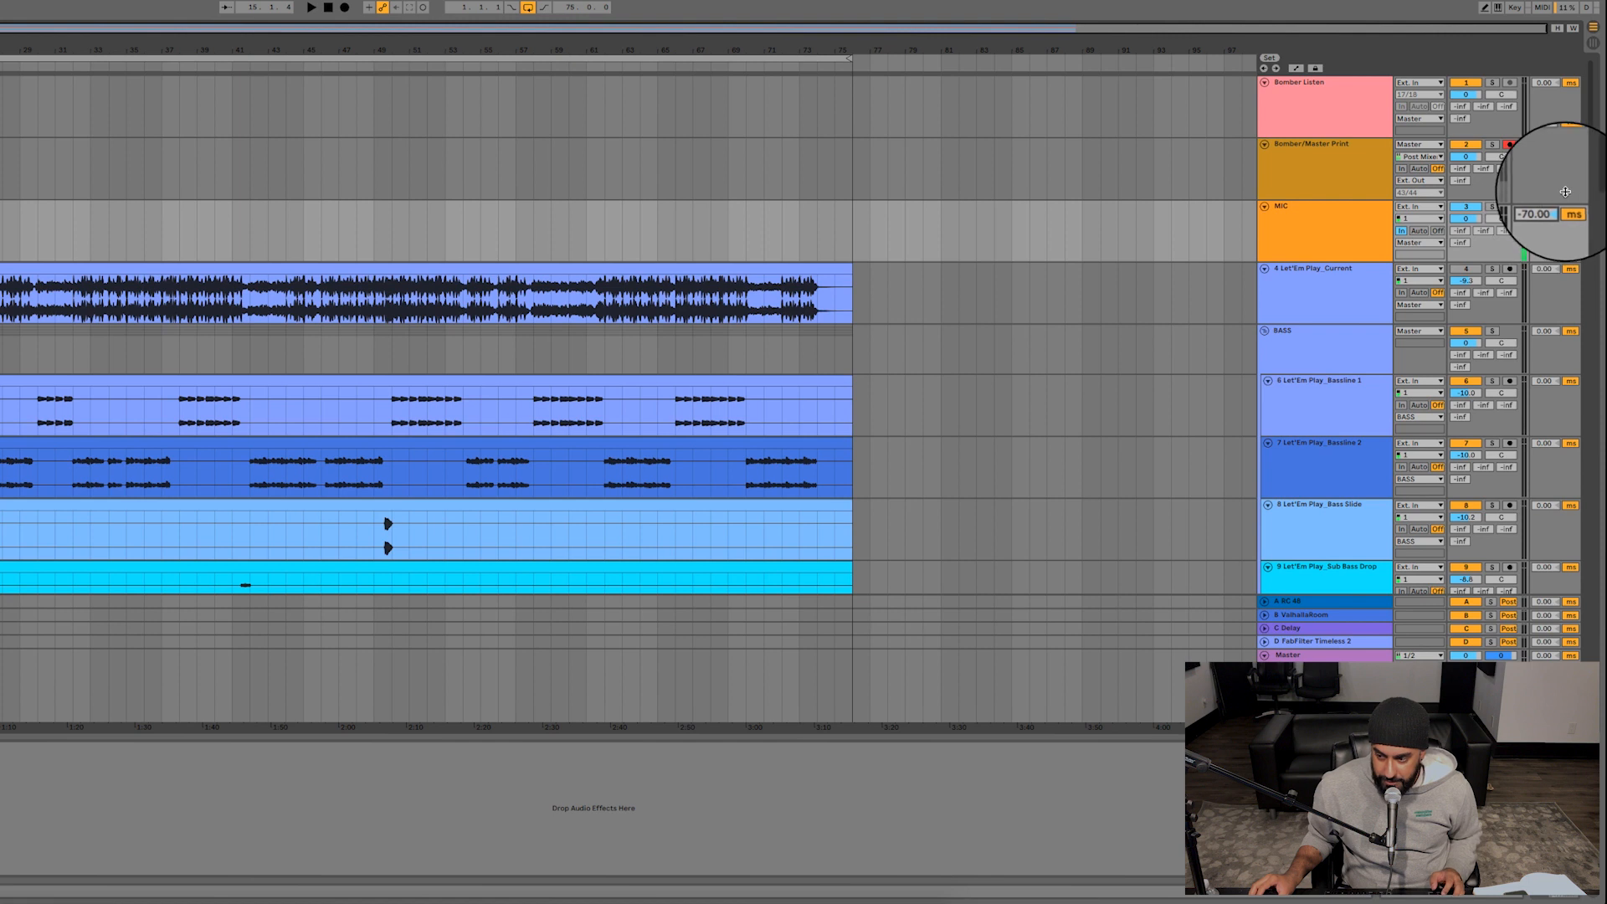
{"action": "double_click", "coordinate": [1546, 209]}
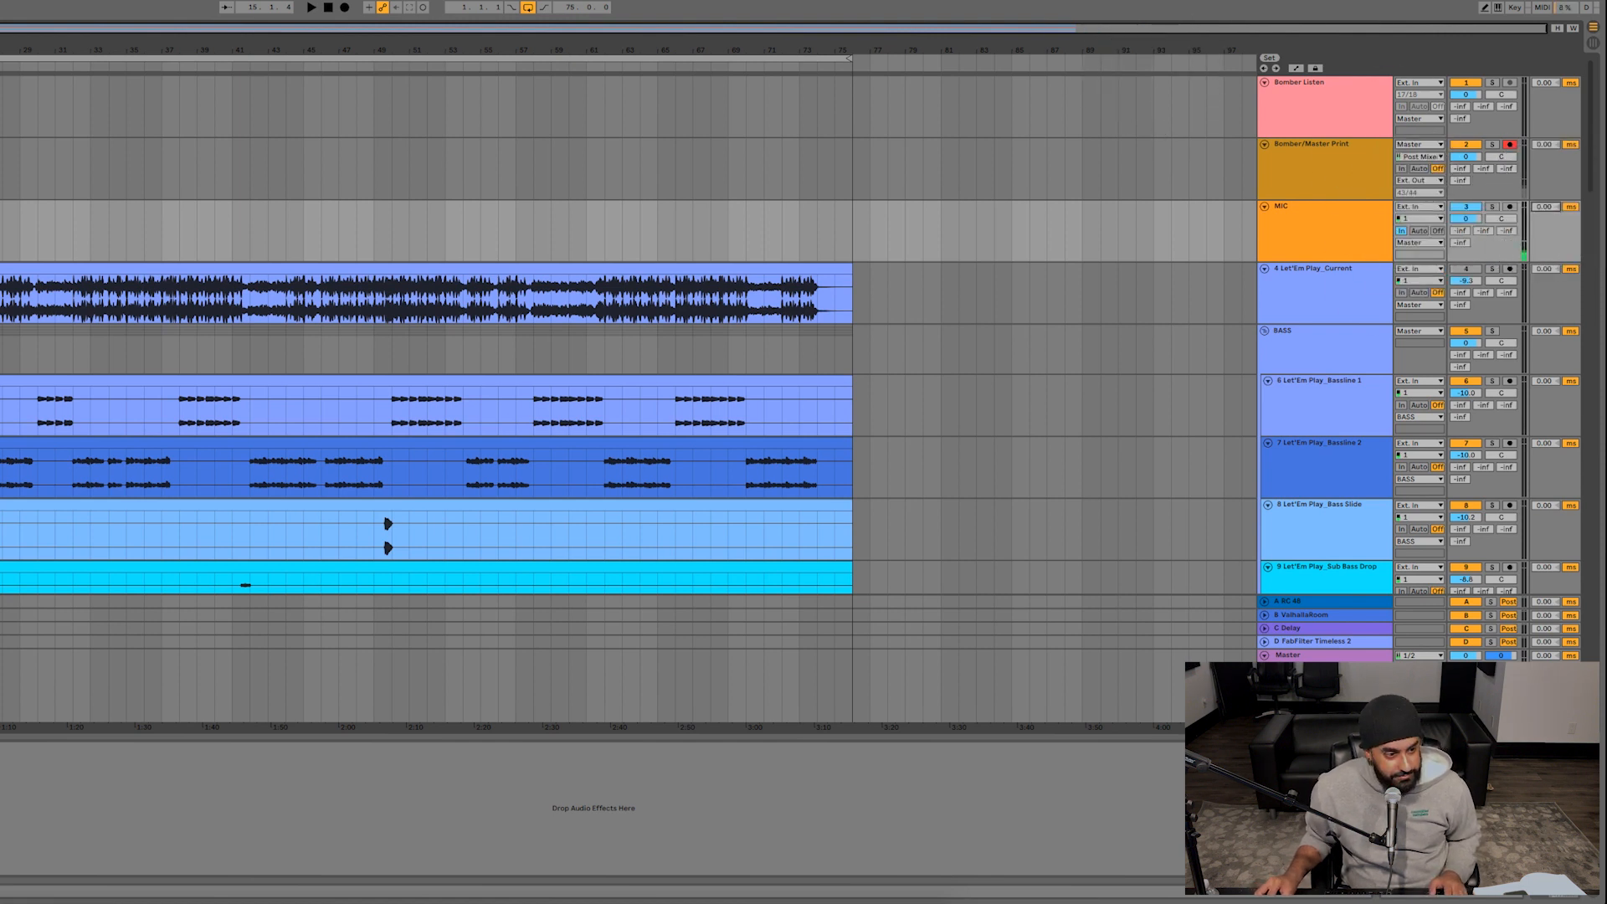
- Search the plug-ins for fabfil and load FabFilter Pro-Q 2 on the MIC track
{"action": "left_click", "coordinate": [170, 2]}
{"action": "left_click", "coordinate": [218, 289]}
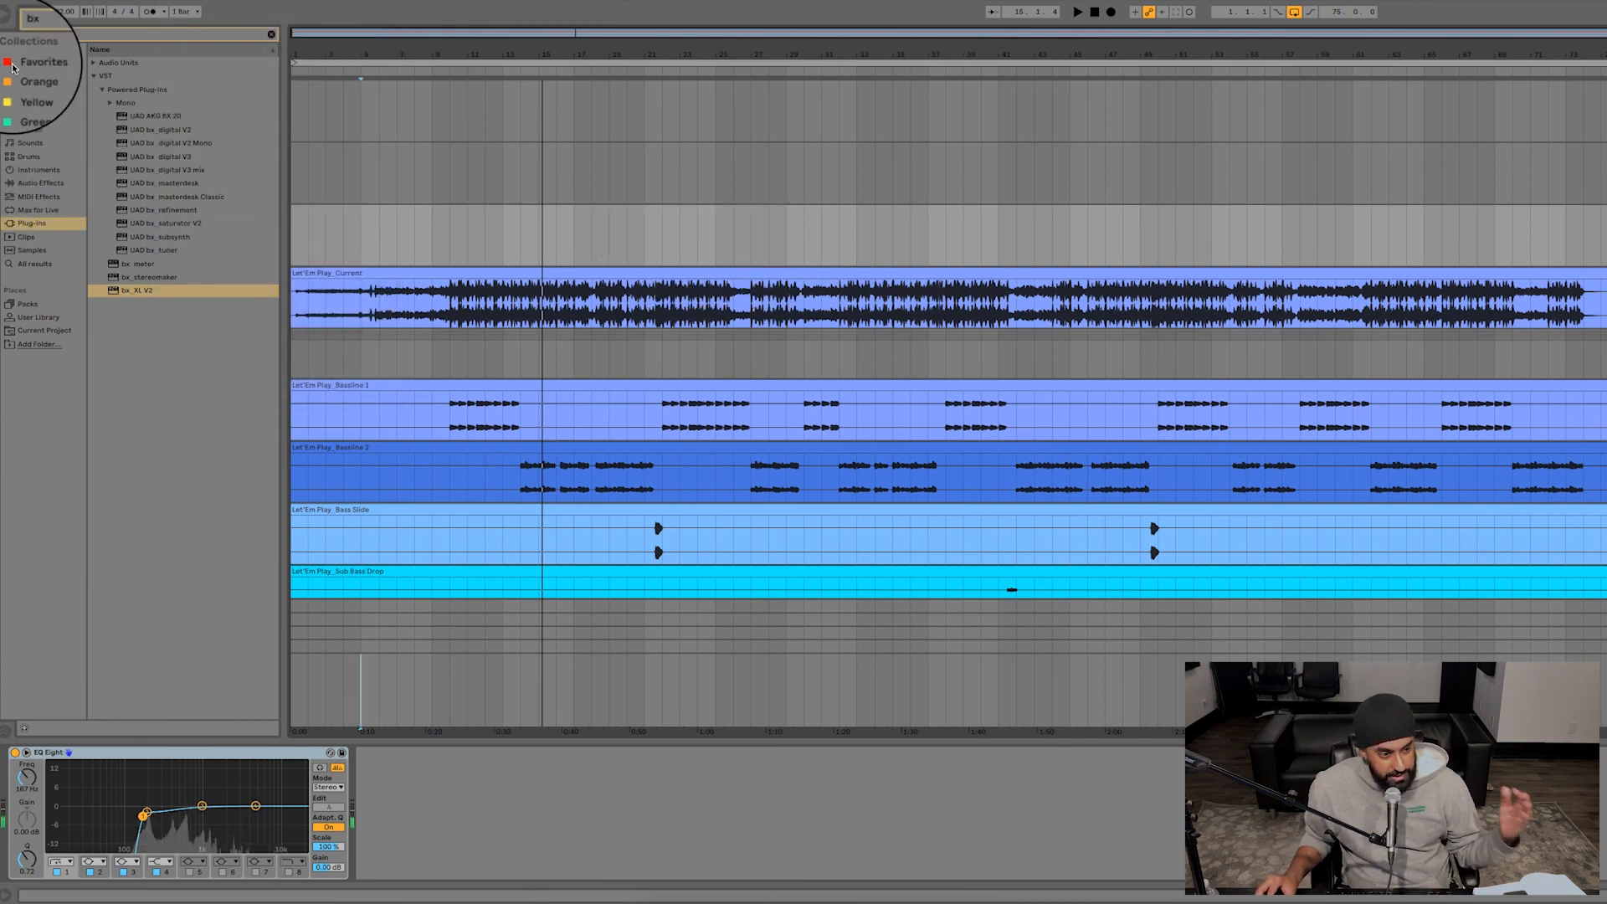
{"action": "left_click", "coordinate": [40, 35]}
{"action": "key", "text": "BackSpace"}
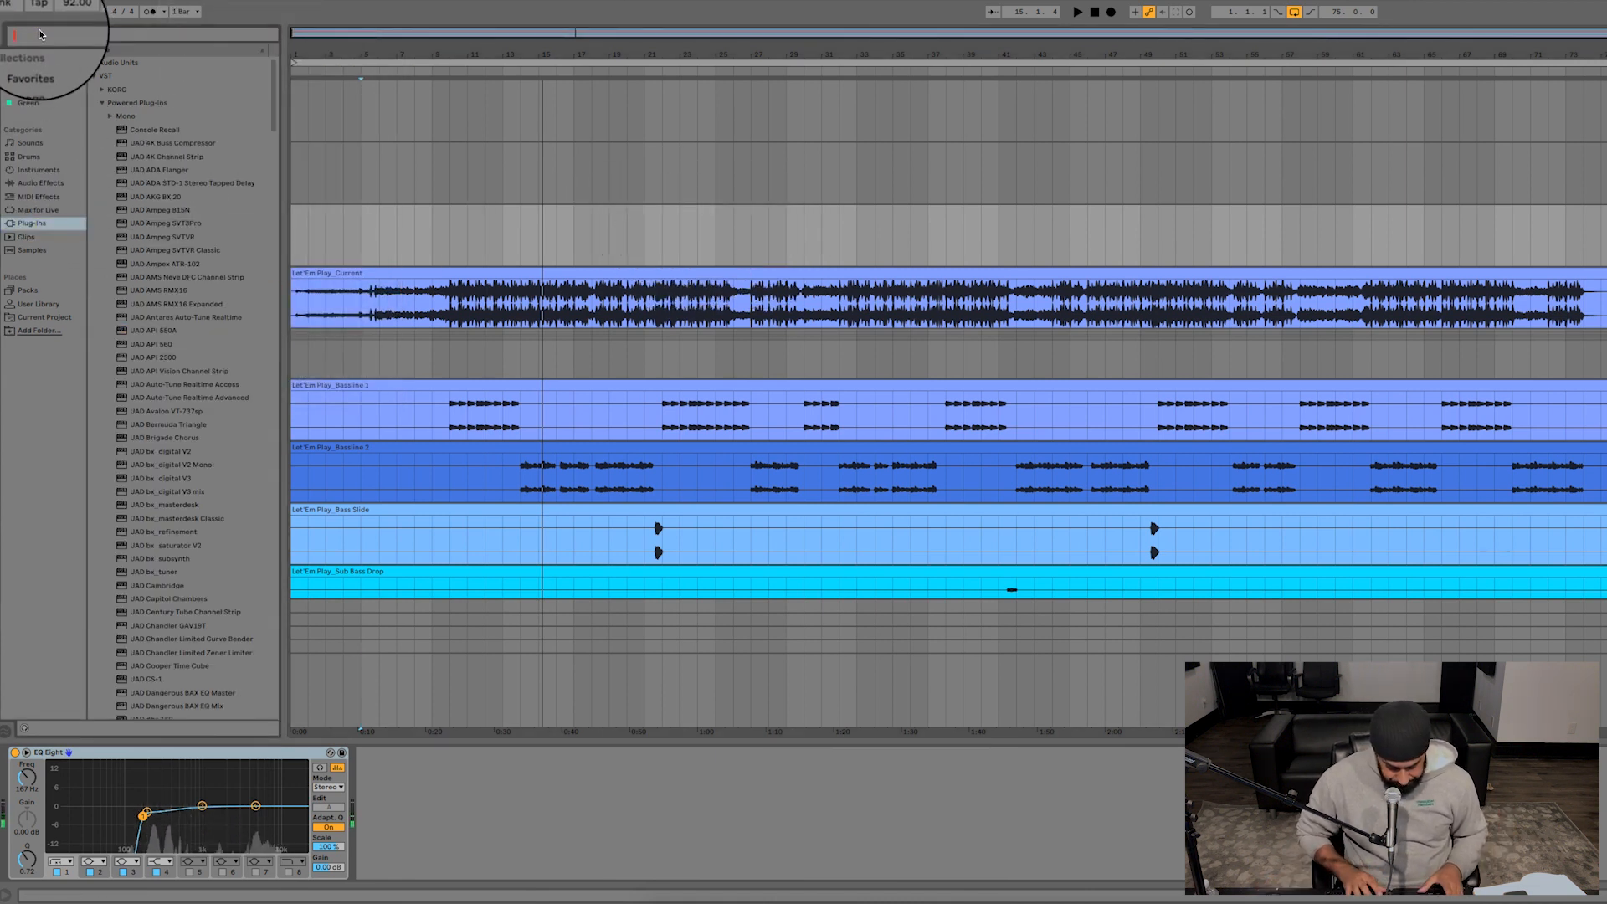
{"action": "type", "text": "fabfil"}
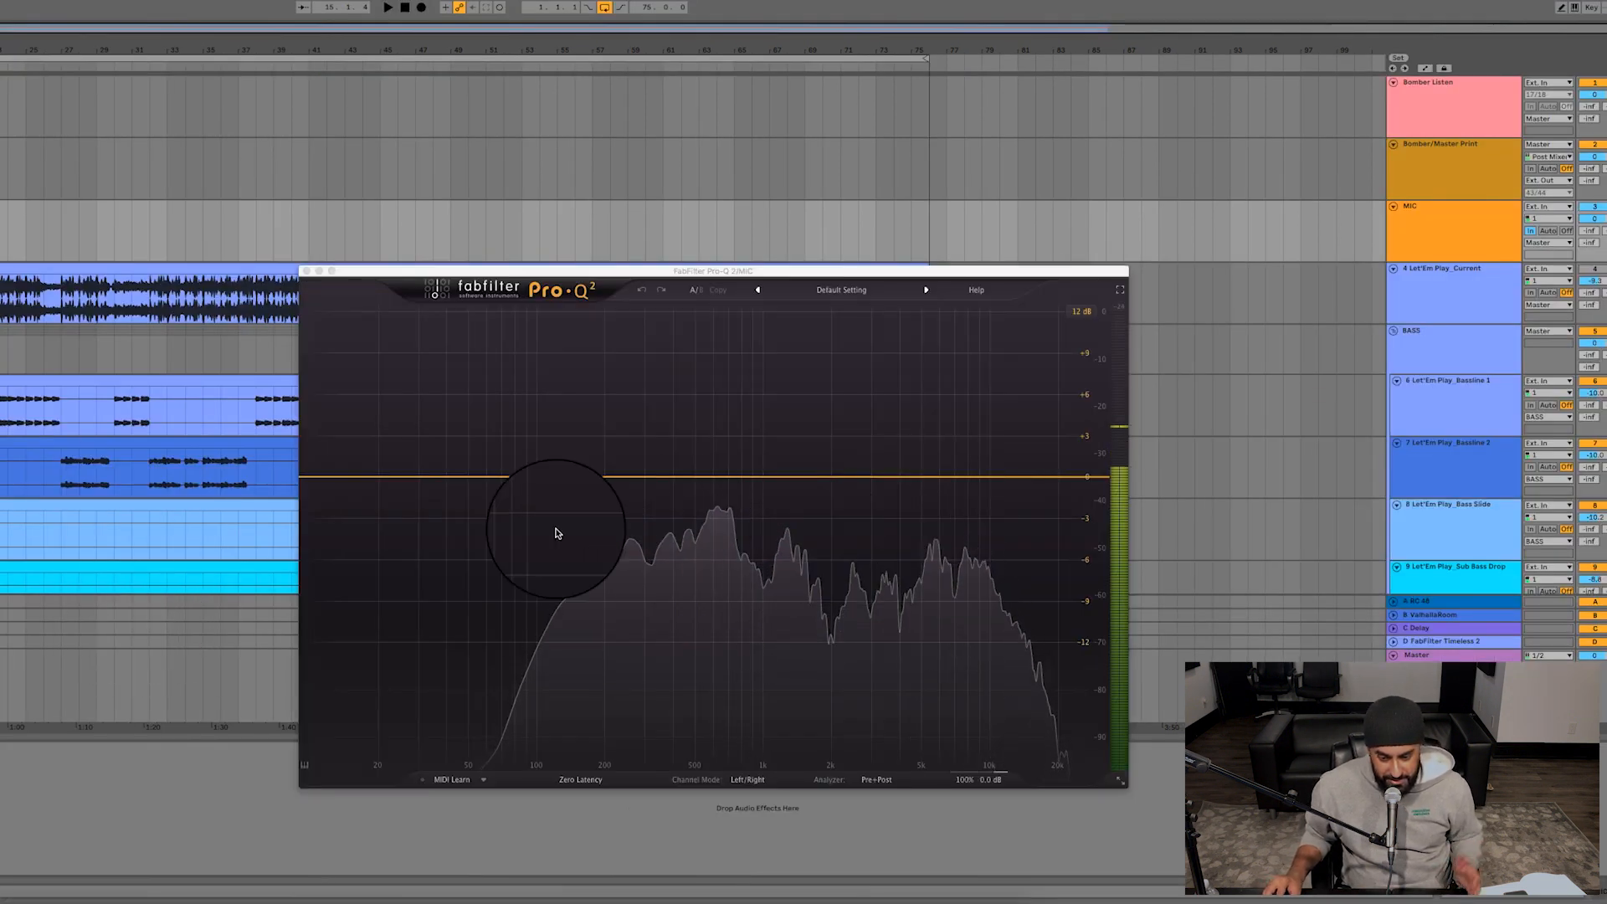
- Add a low-cut band at 20 Hz with a 96 dB/oct slope to the MIC track's Pro-Q 2
{"action": "left_click", "coordinate": [316, 477]}
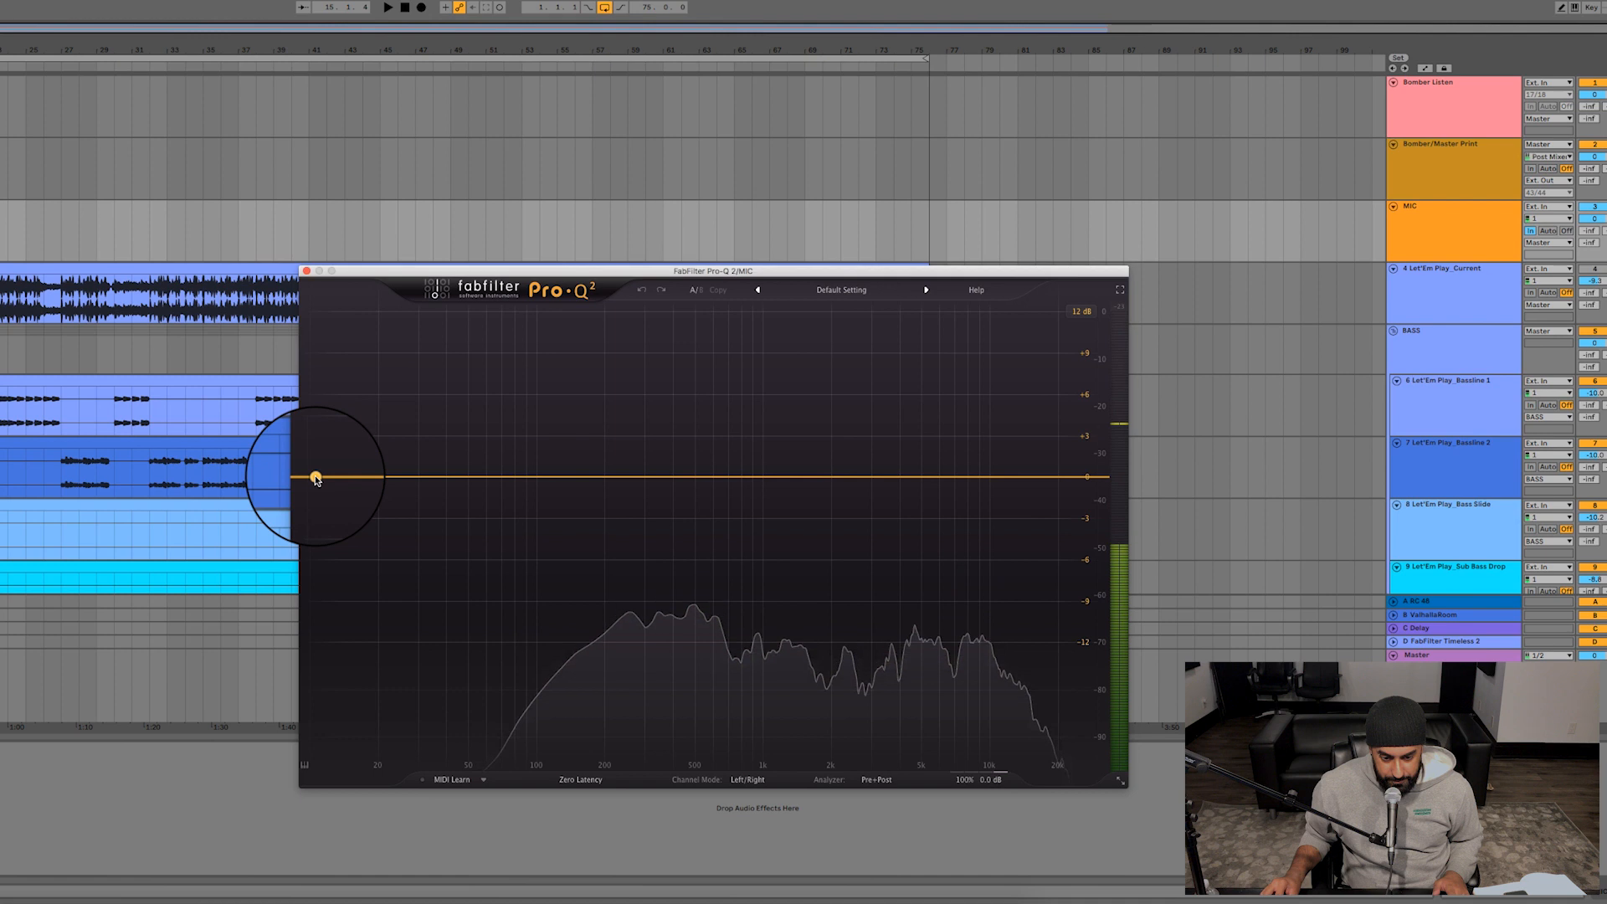
{"action": "right_click", "coordinate": [315, 477]}
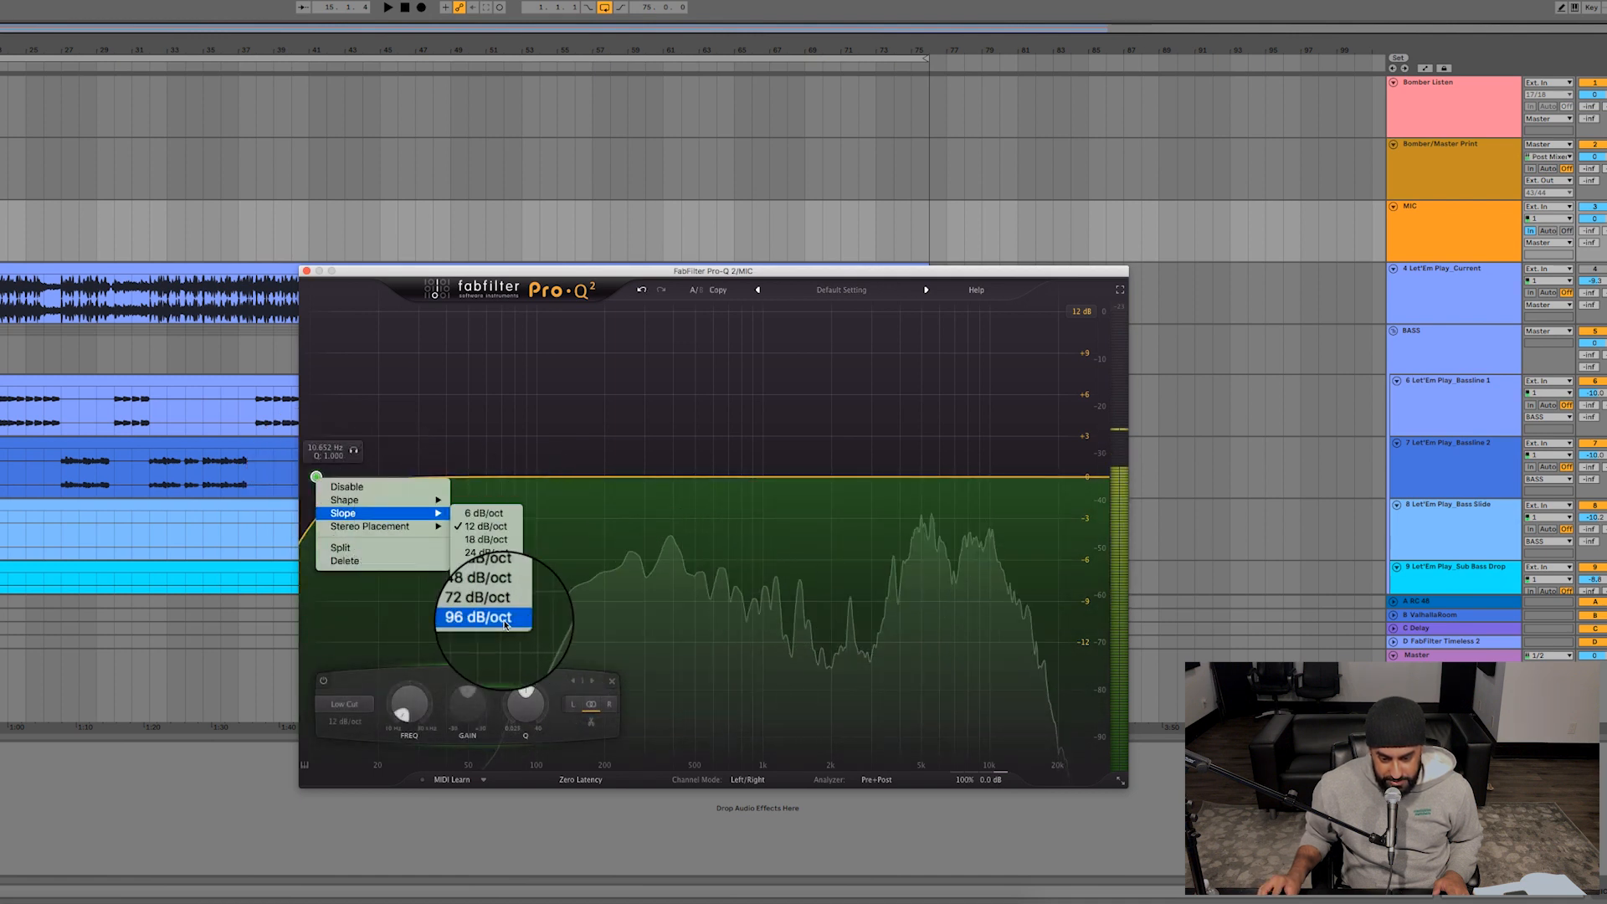
{"action": "left_click", "coordinate": [473, 615]}
{"action": "double_click", "coordinate": [330, 448]}
{"action": "type", "text": "20"}
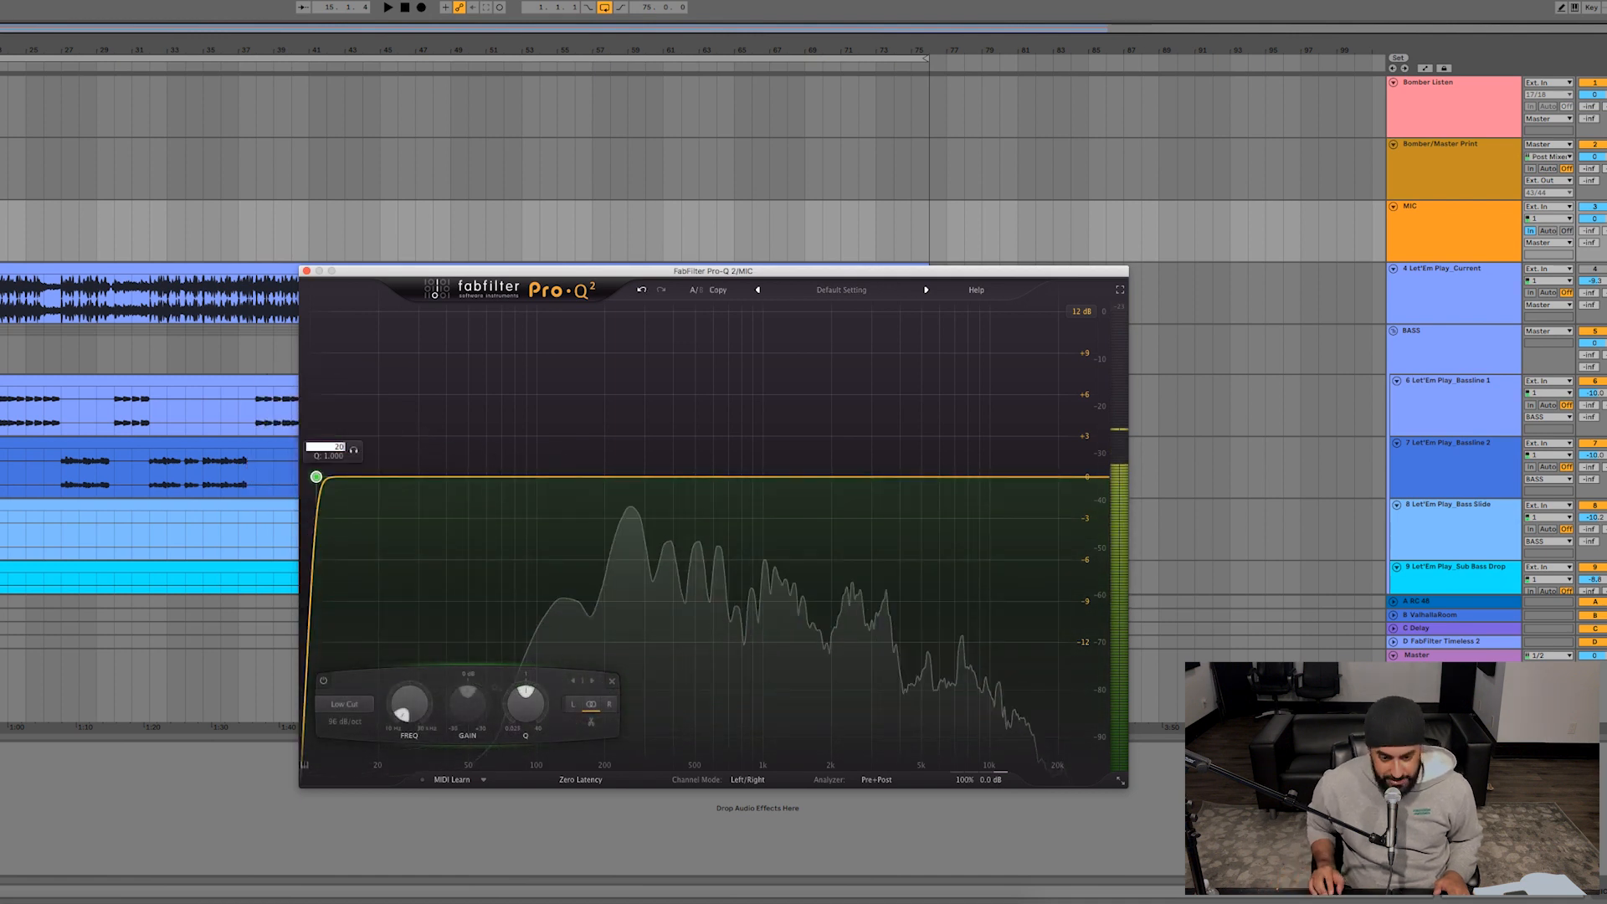
{"action": "key", "text": "Return"}
- Add a high-cut band at 20000 Hz with a 96 dB/oct slope and close the Pro-Q 2 window
{"action": "left_click", "coordinate": [1058, 477]}
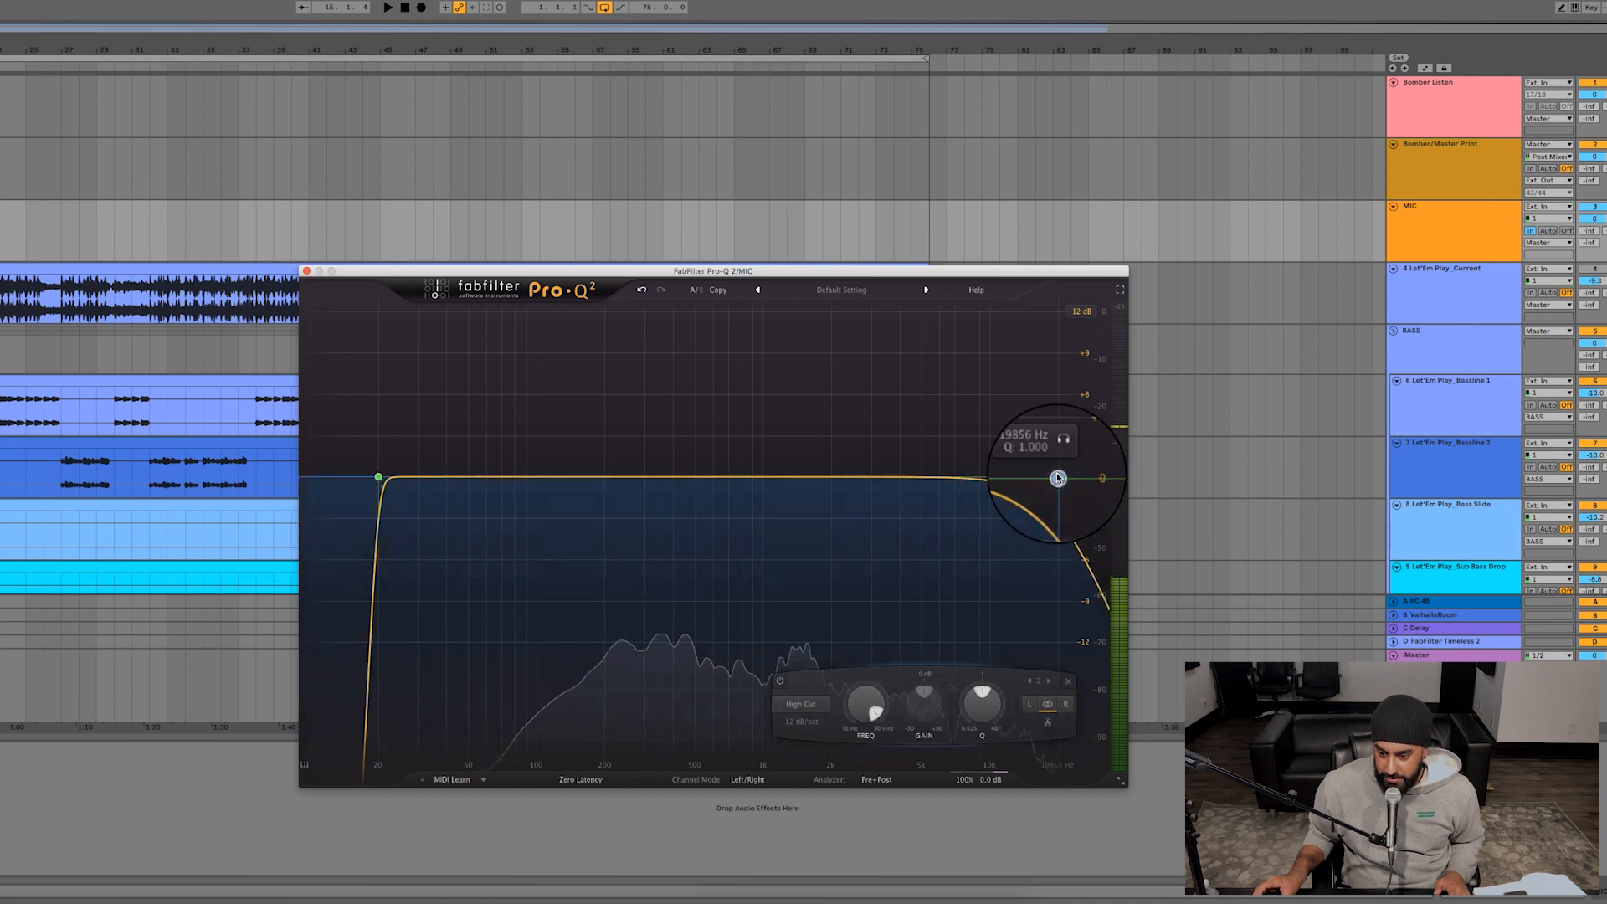
{"action": "right_click", "coordinate": [1058, 477]}
{"action": "mouse_move", "coordinate": [1150, 526]}
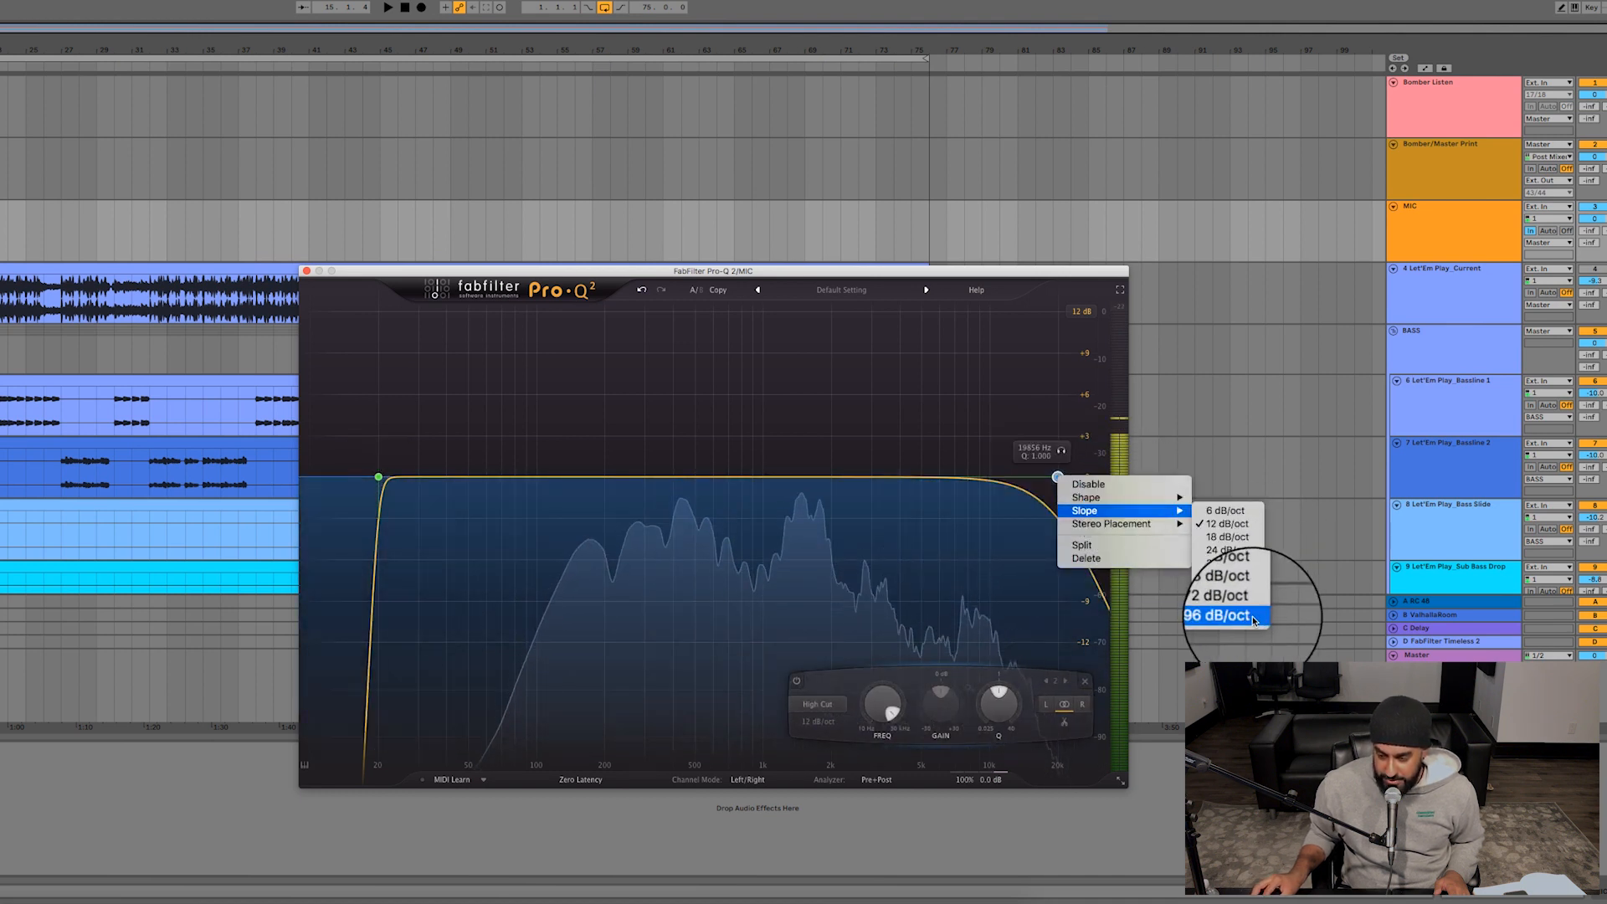
{"action": "left_click", "coordinate": [1228, 616]}
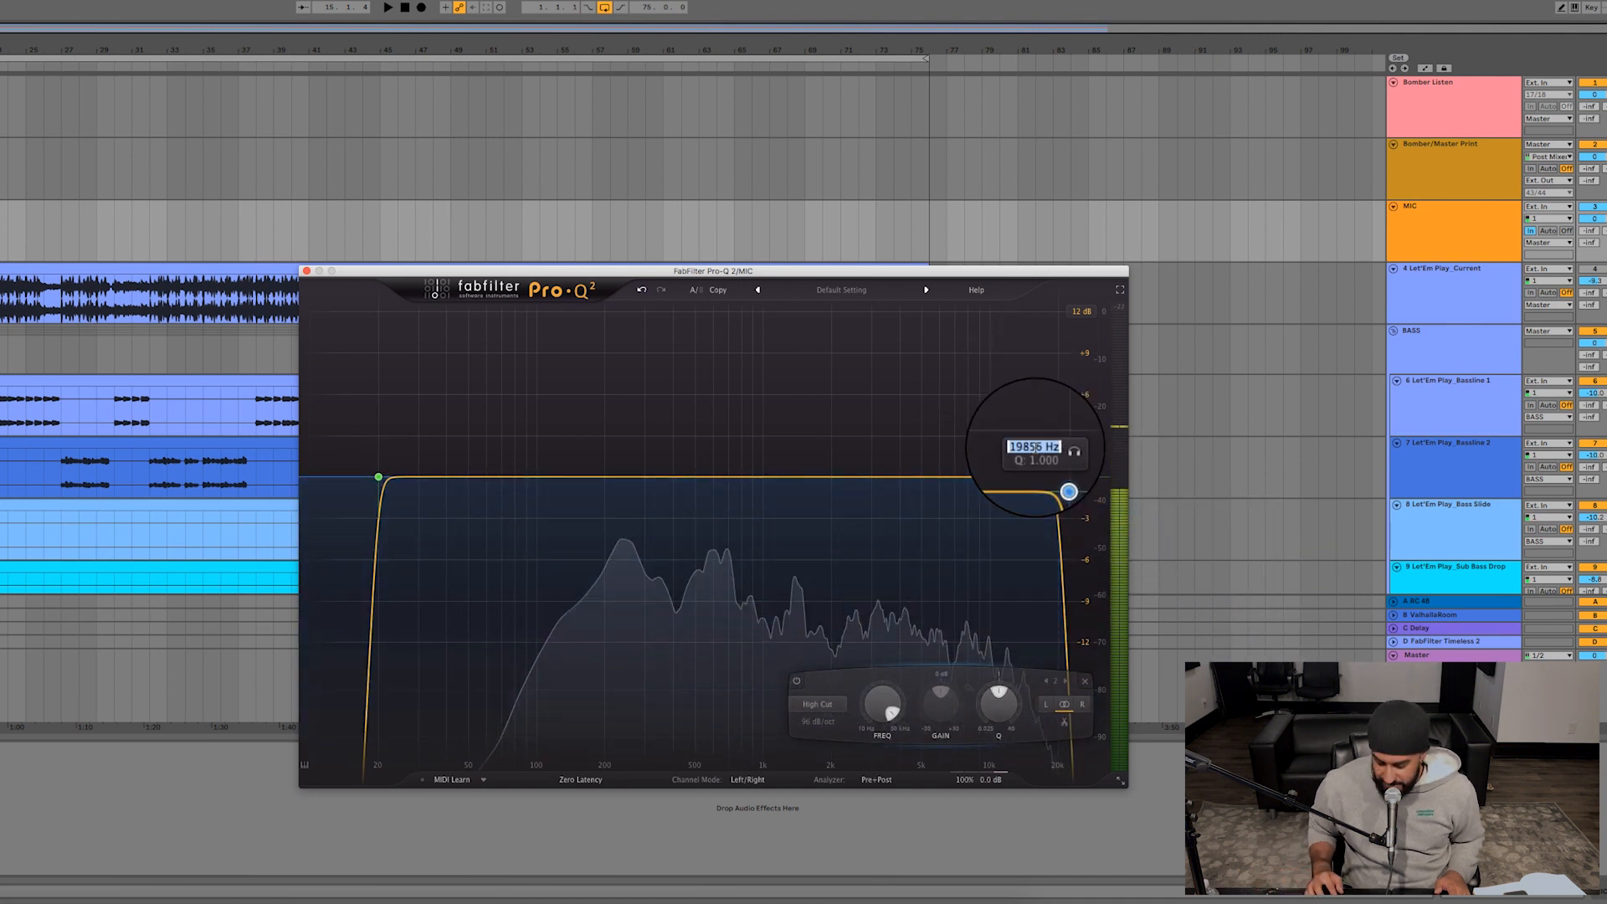
{"action": "type", "text": "20000"}
{"action": "key", "text": "Return"}
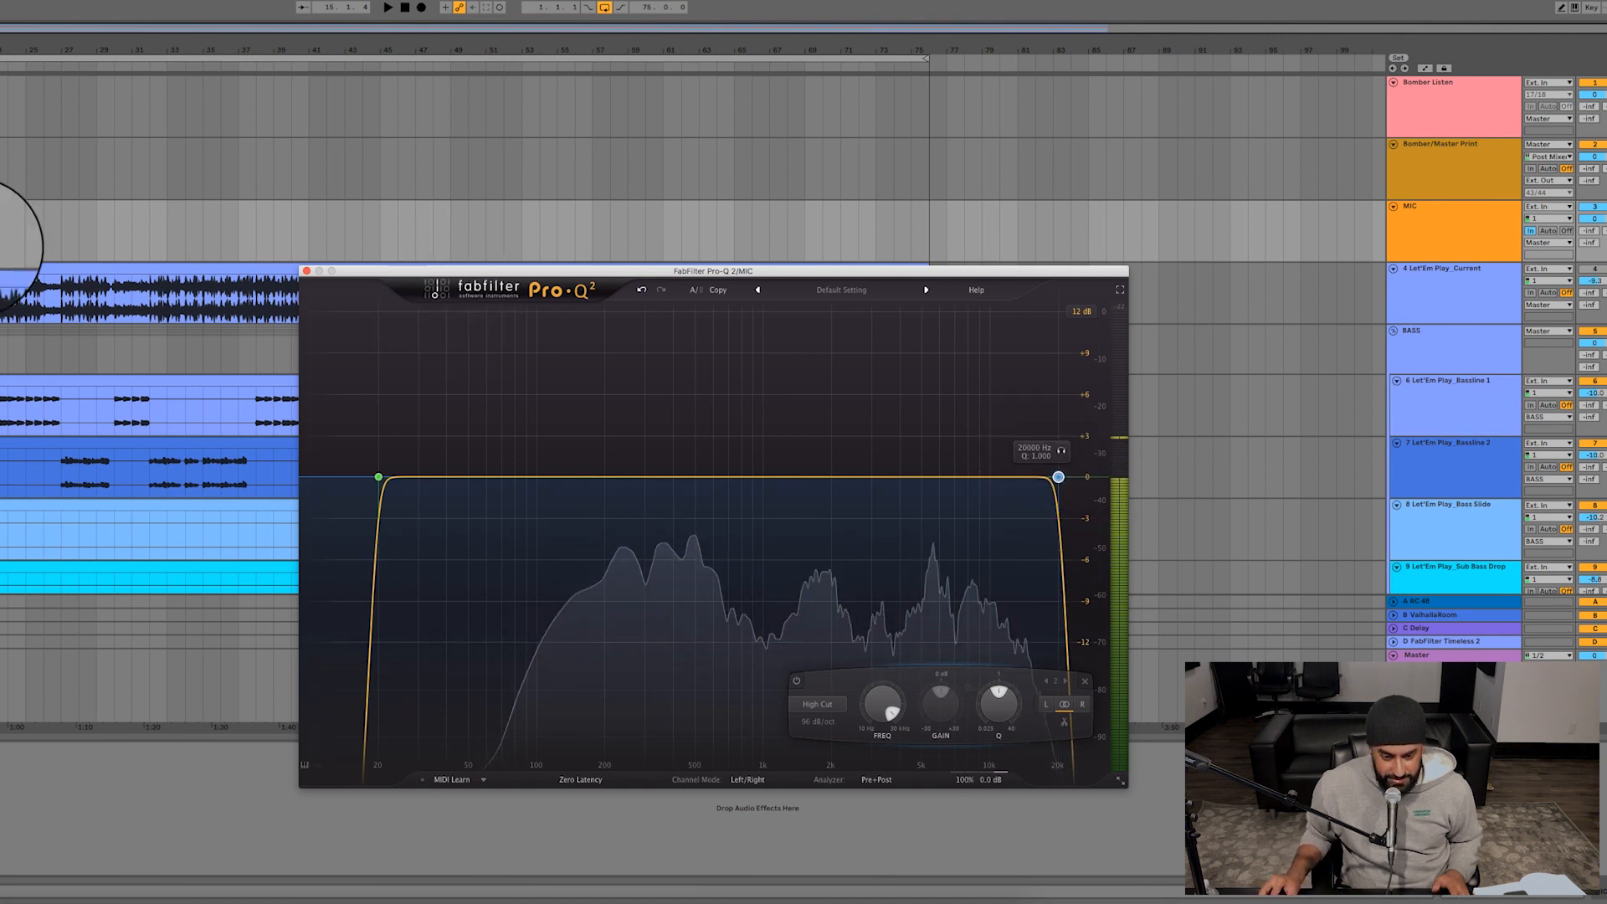
{"action": "left_click", "coordinate": [306, 268]}
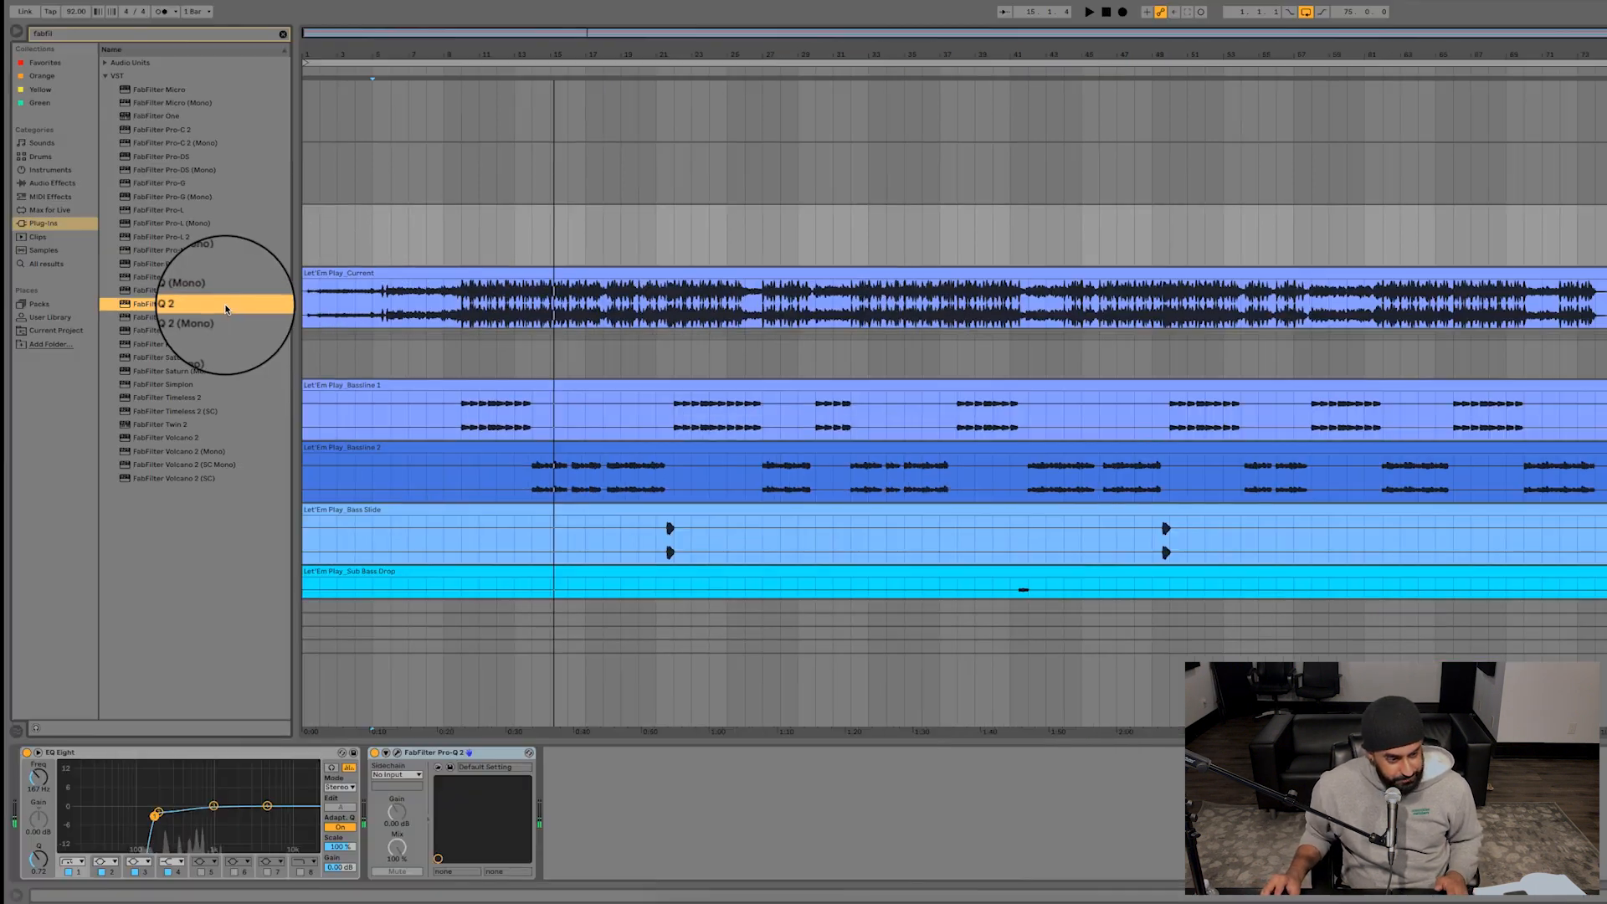
- Set the MIC track's Pro-Q 2 to Mid/Side mode and add a low-cut band at about 10.3 Hz with a 30 dB/oct slope
{"action": "left_click", "coordinate": [397, 752]}
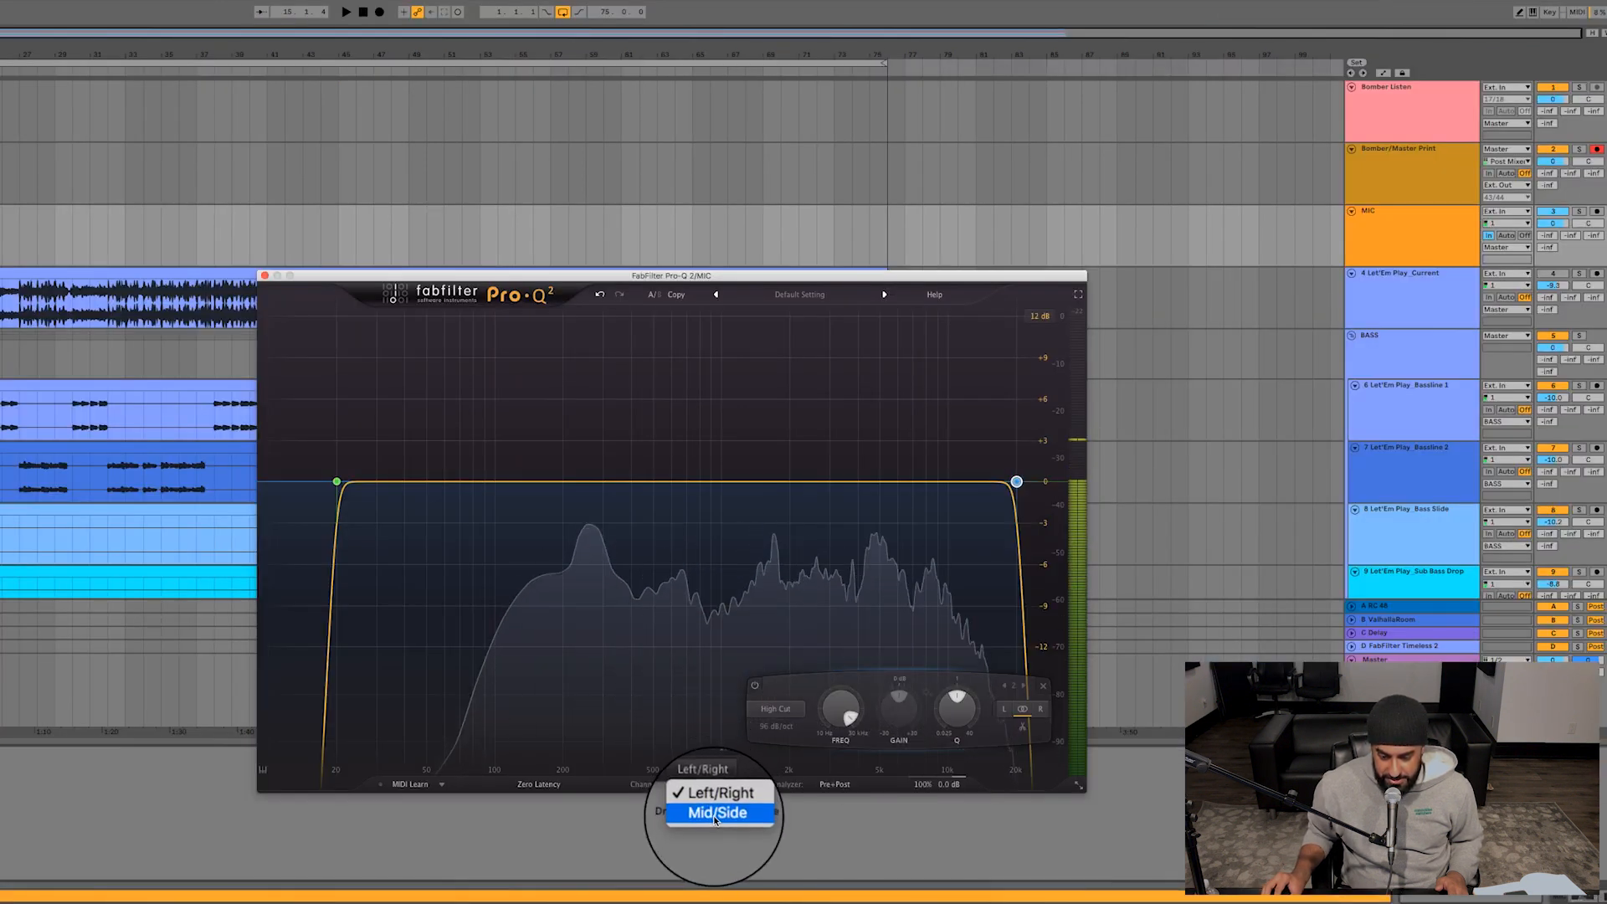
{"action": "left_click", "coordinate": [715, 813]}
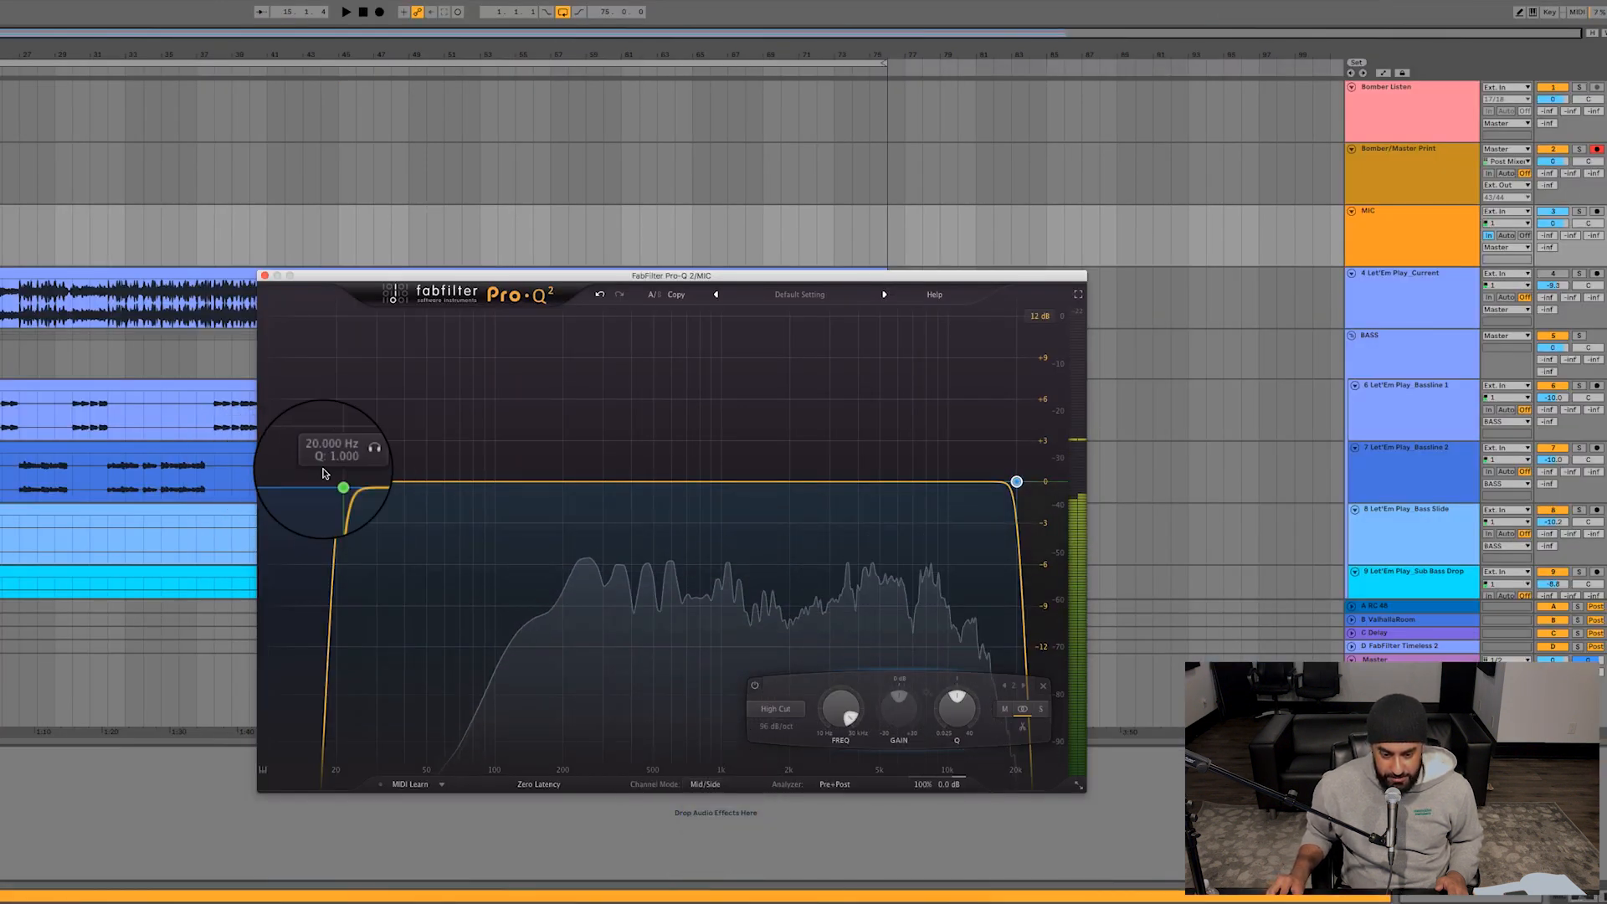
{"action": "left_click", "coordinate": [269, 483]}
{"action": "right_click", "coordinate": [270, 482]}
{"action": "mouse_move", "coordinate": [298, 517]}
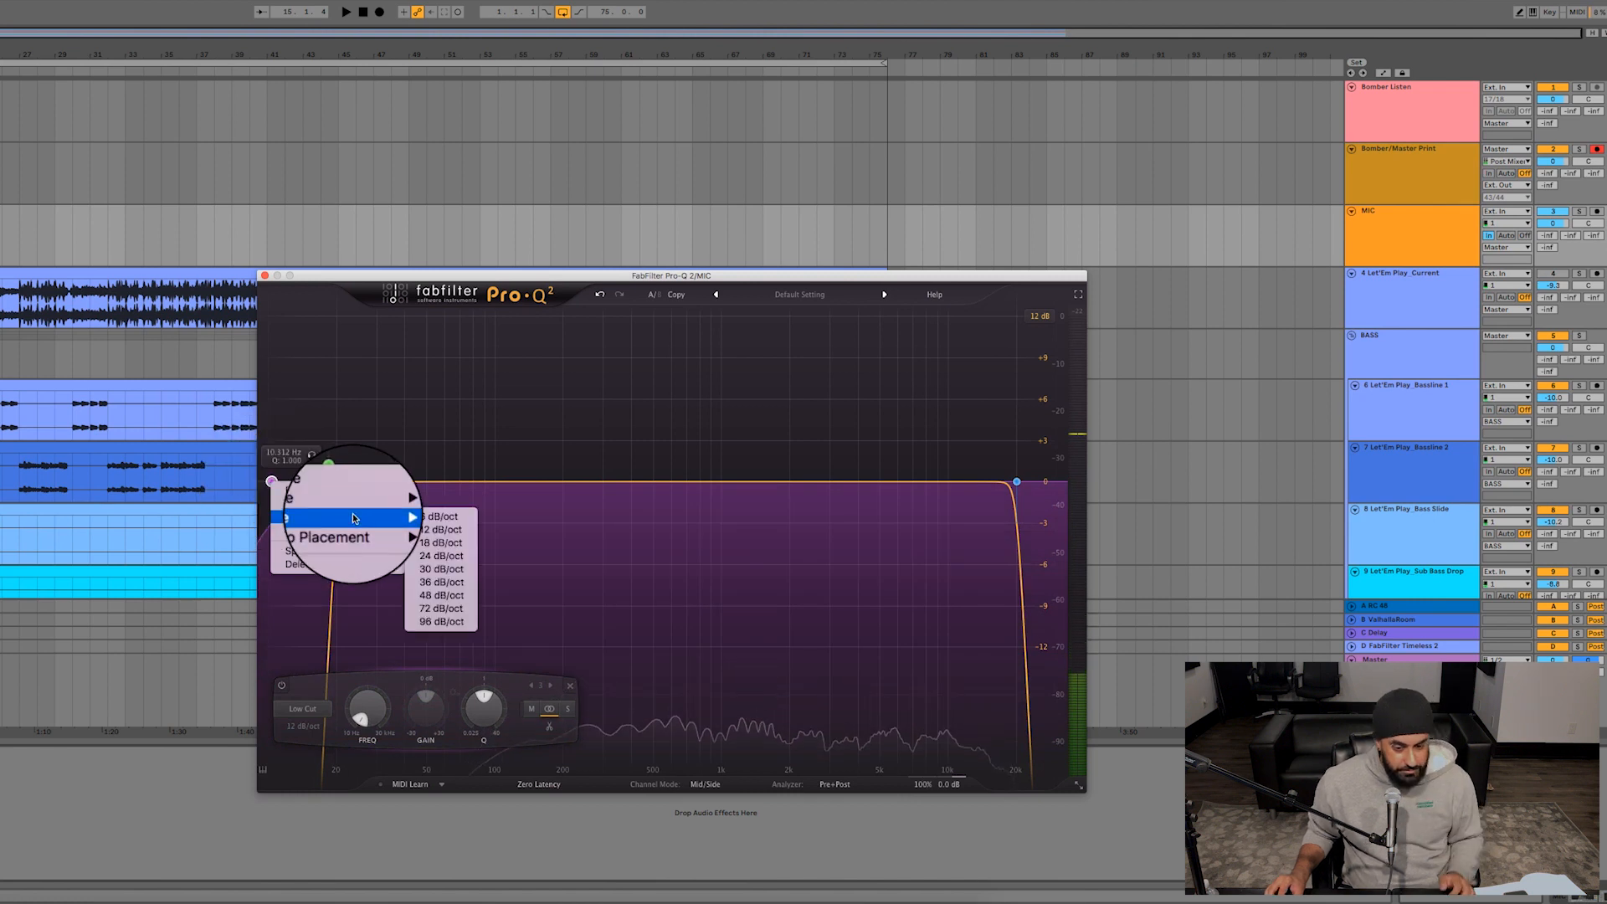
{"action": "left_click", "coordinate": [456, 571]}
- Assign the new low-cut band to the Side signal only and raise its frequency to about 100 Hz
{"action": "right_click", "coordinate": [271, 481]}
{"action": "mouse_move", "coordinate": [381, 535]}
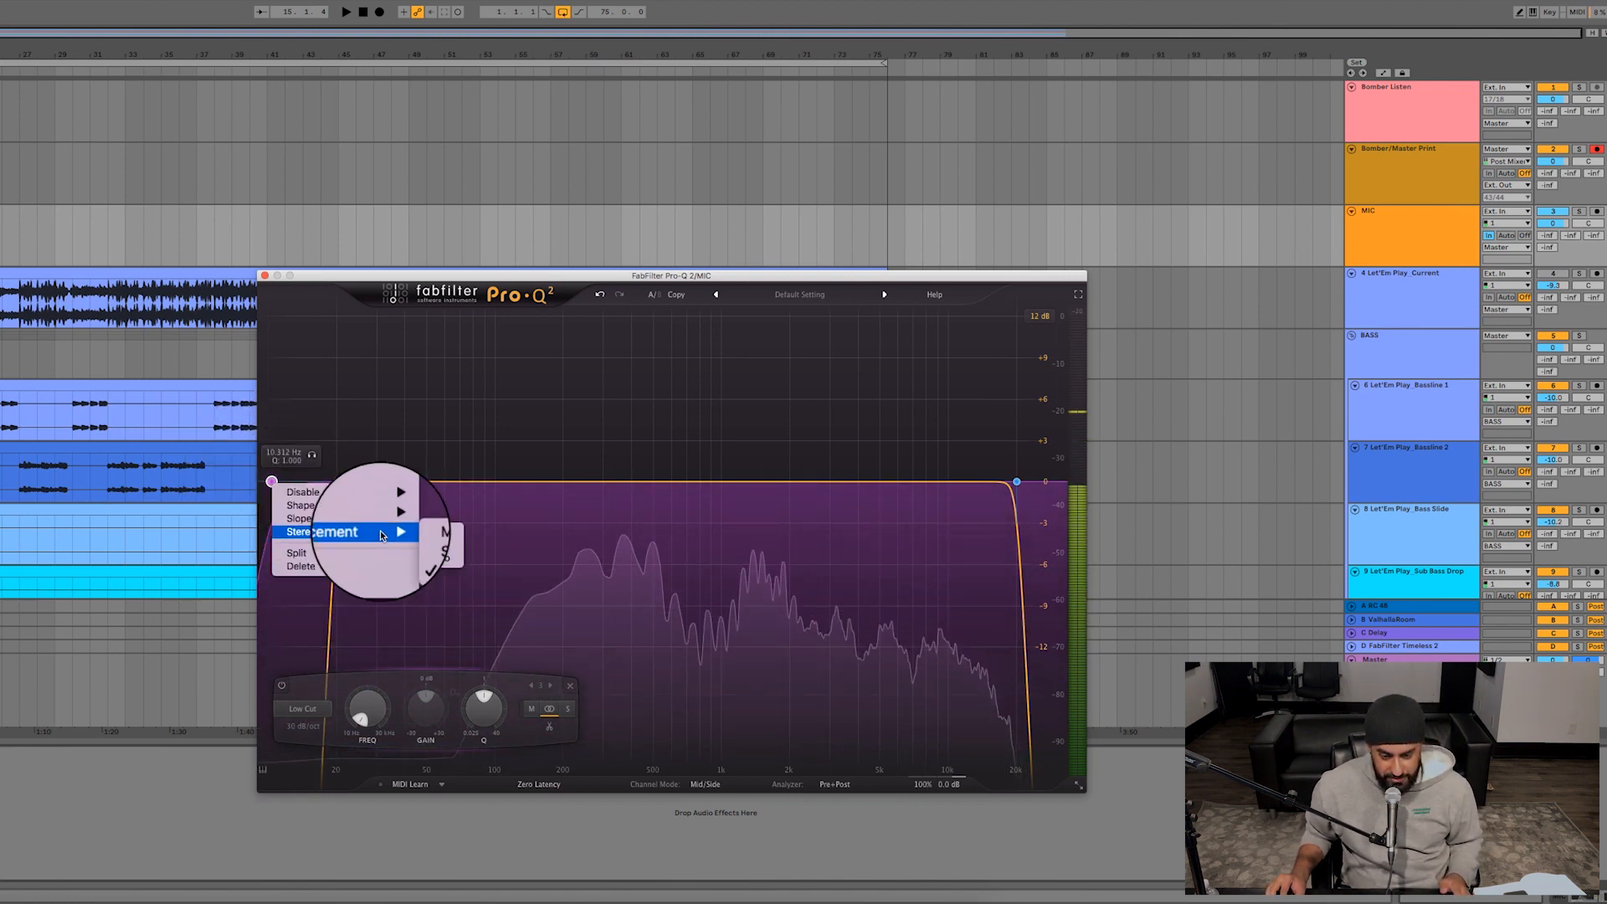
{"action": "left_click", "coordinate": [440, 546]}
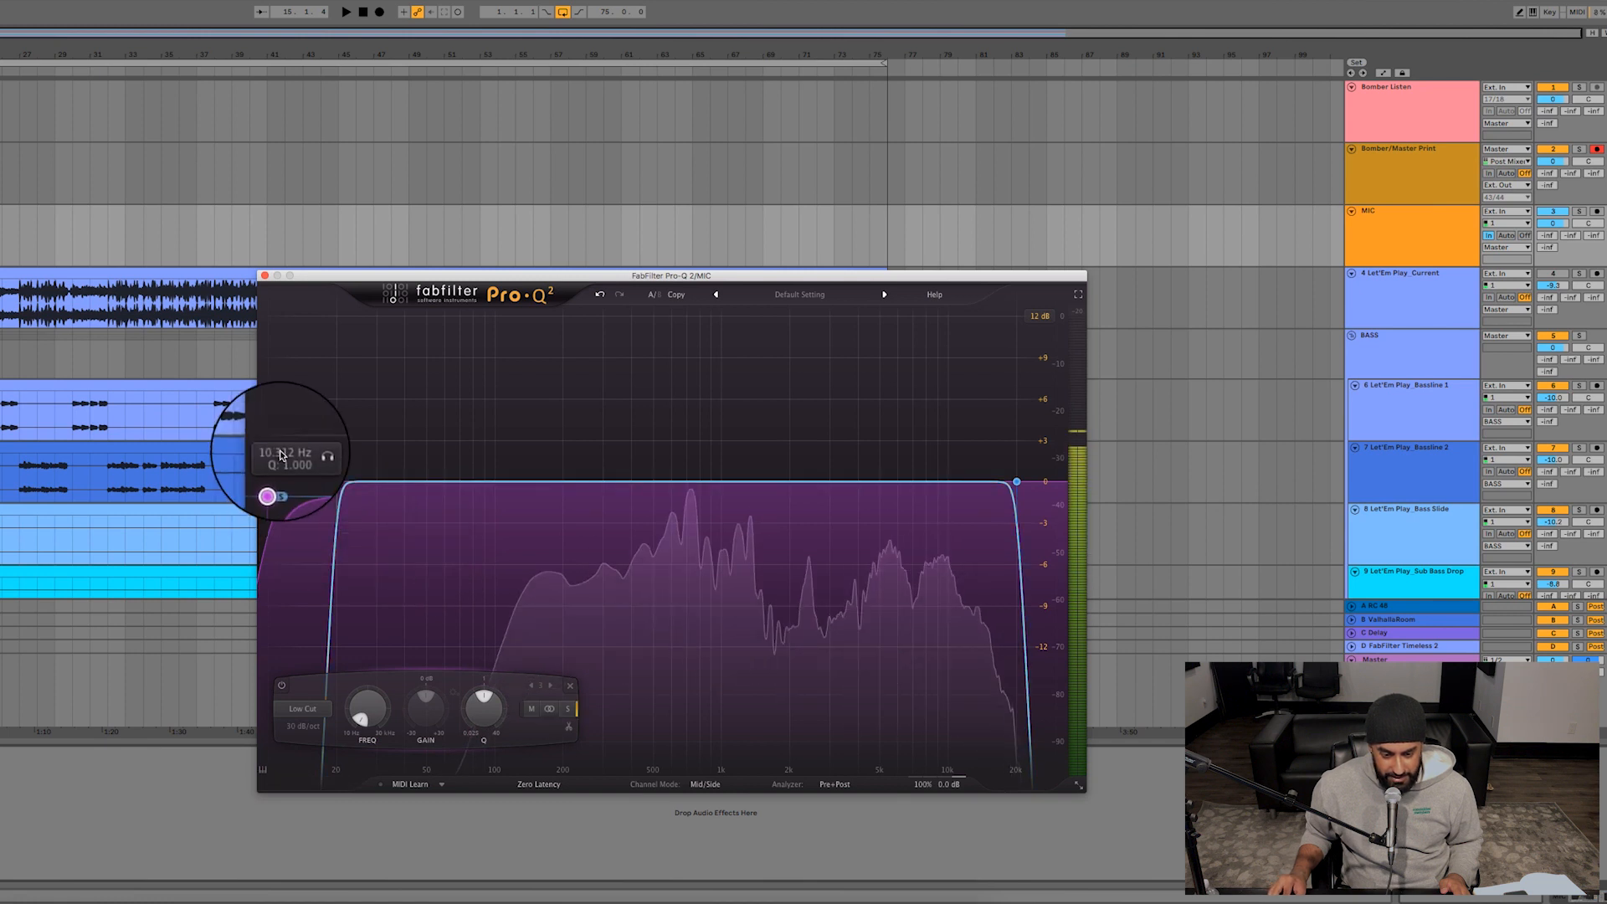
{"action": "left_click_drag", "start_coordinate": [271, 481], "coordinate": [495, 482]}
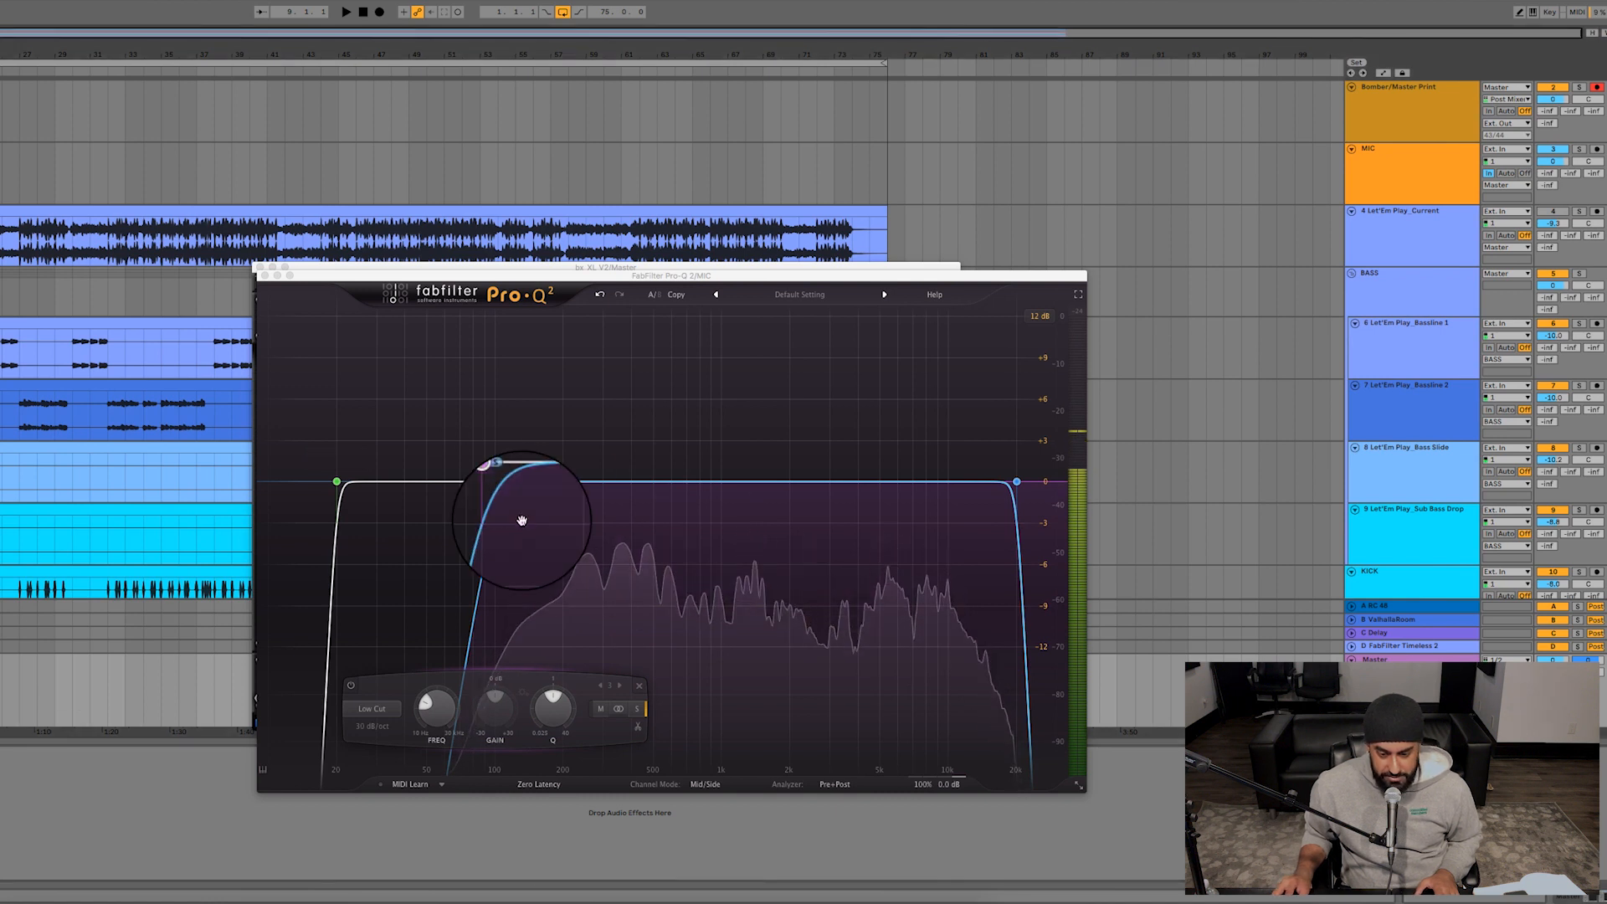
- Play the track while fine-tuning the Side low cut to about 101.5 Hz with Q 0.978, and close the Pro-Q 2 window
{"action": "key", "text": "space"}
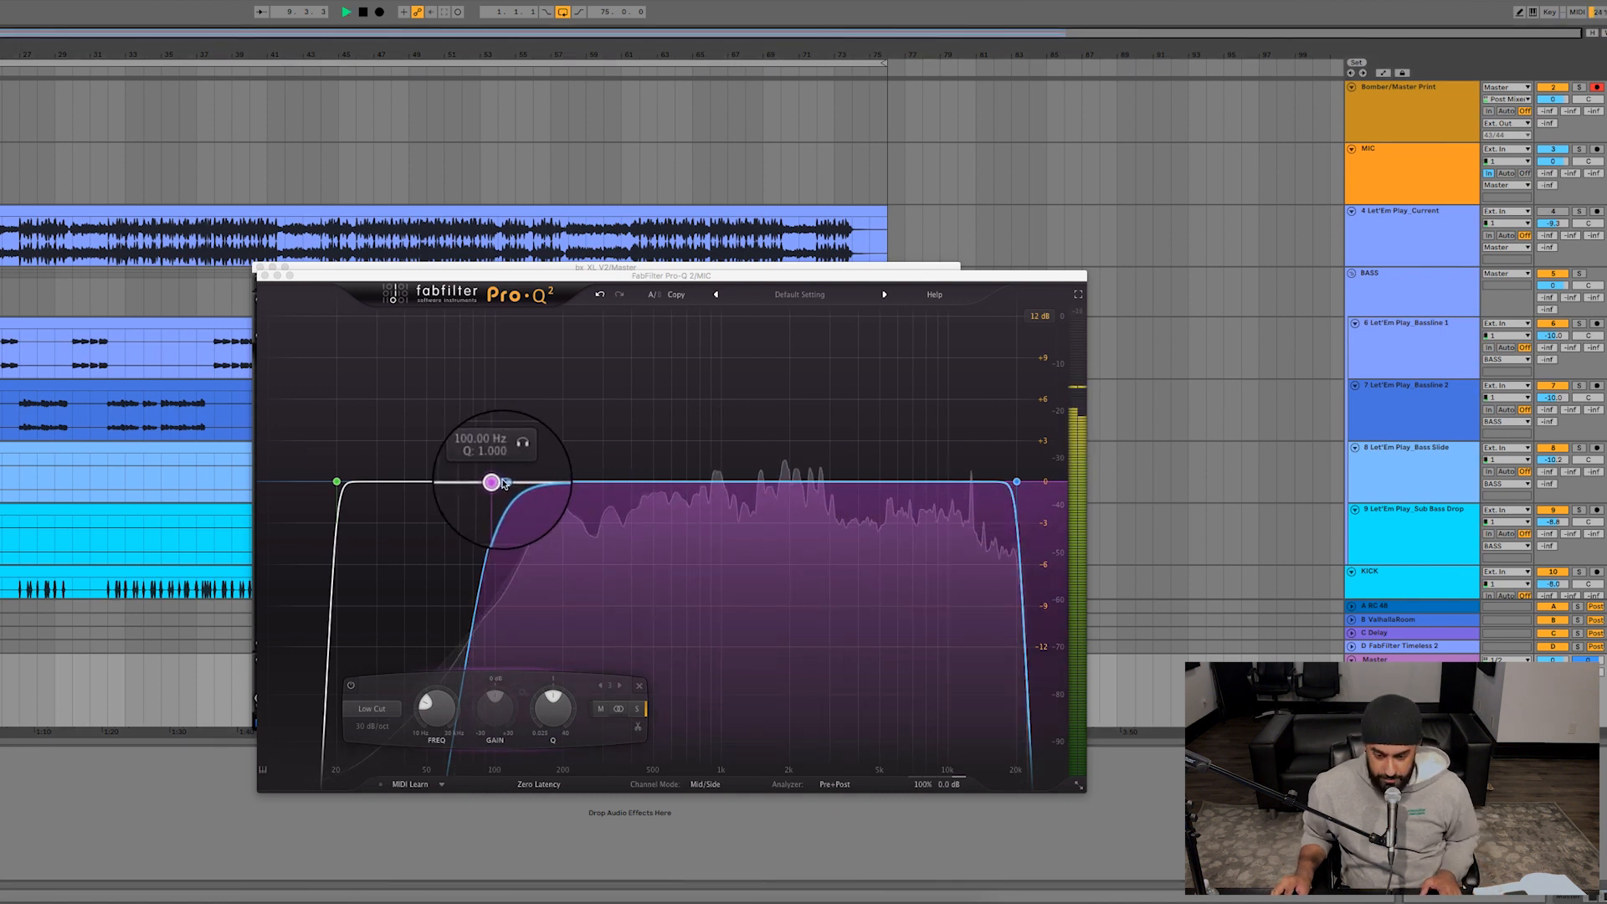
{"action": "left_click", "coordinate": [515, 455]}
{"action": "left_click_drag", "start_coordinate": [513, 455], "coordinate": [496, 484]}
{"action": "key", "text": "space"}
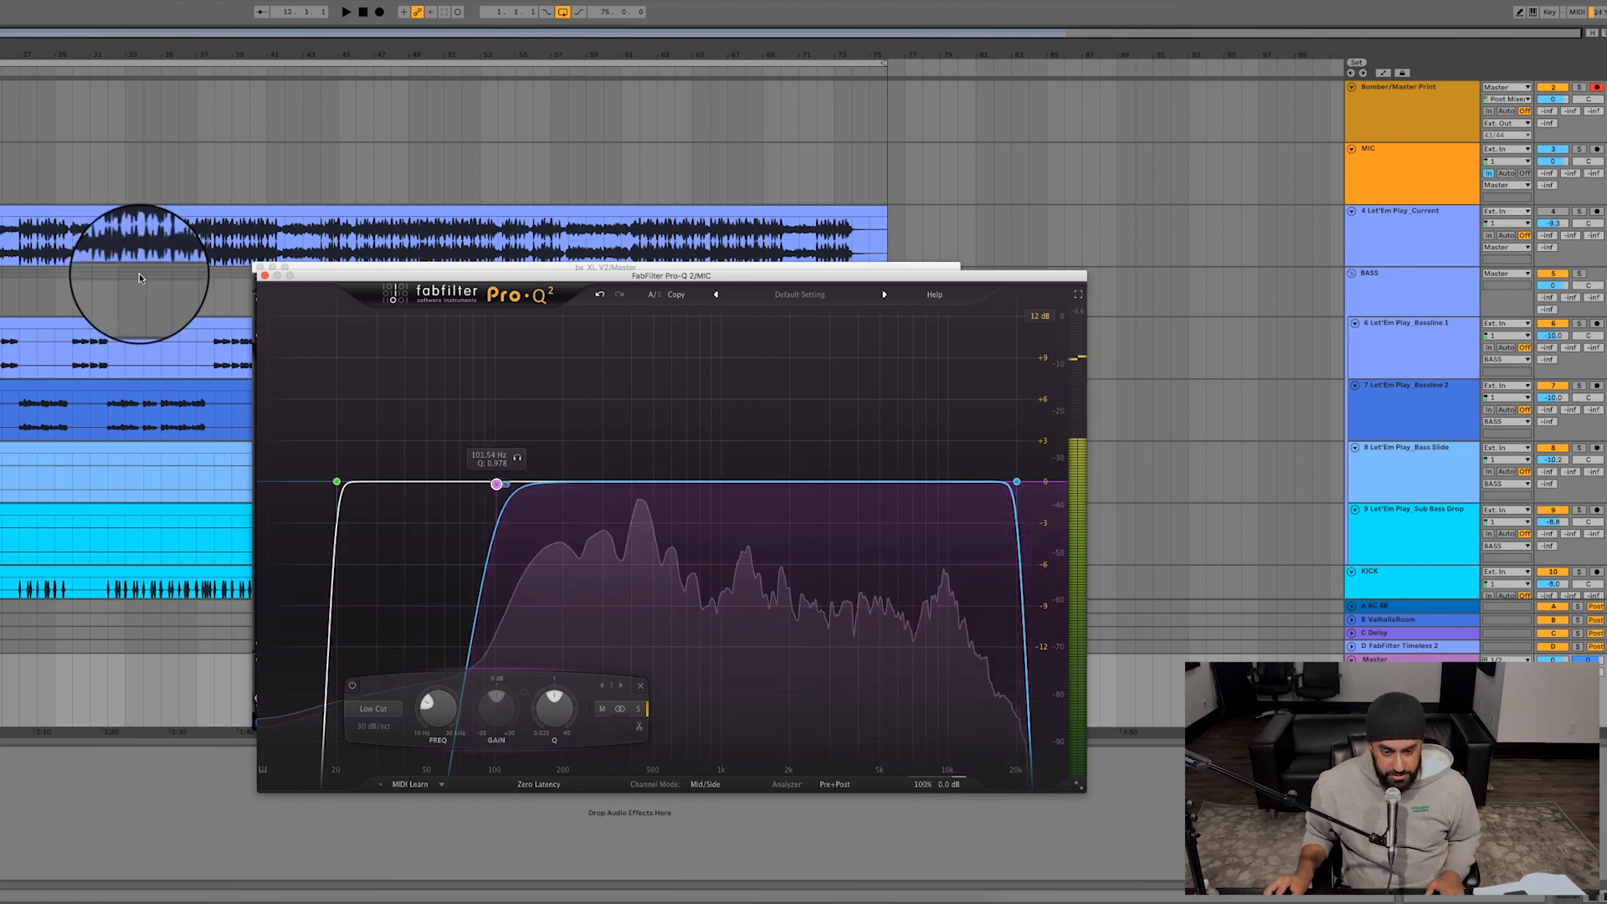
{"action": "left_click", "coordinate": [265, 276]}
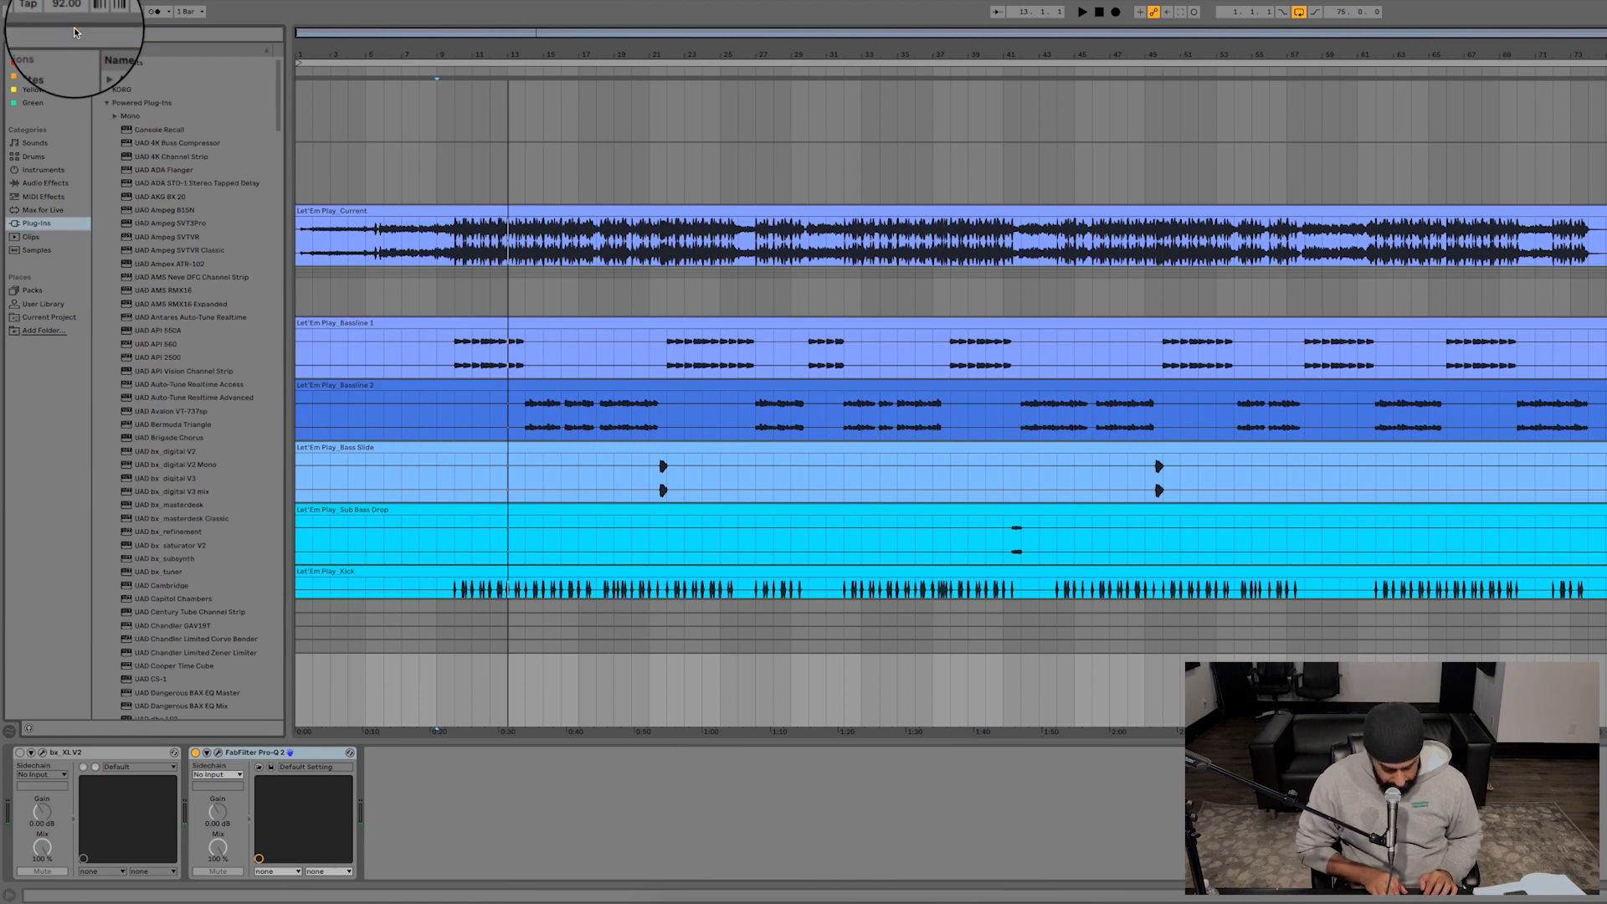
- Search the plug-ins for inf and load Slate Digital's Inf EQ on the master
{"action": "left_click", "coordinate": [73, 32]}
{"action": "type", "text": "inf"}
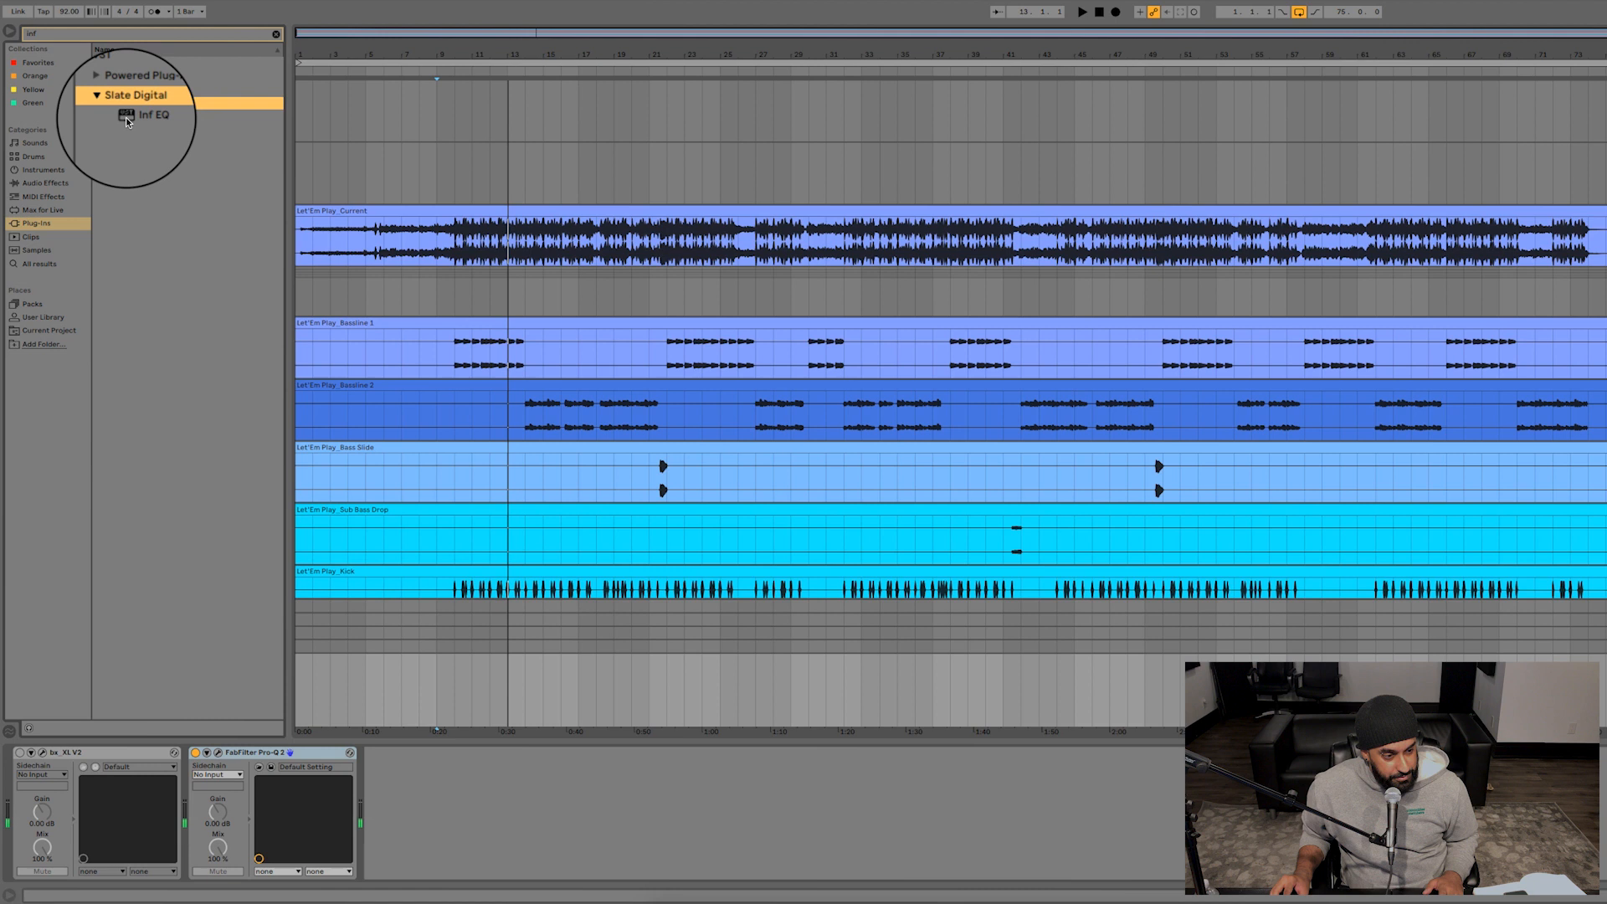
{"action": "left_click", "coordinate": [131, 116]}
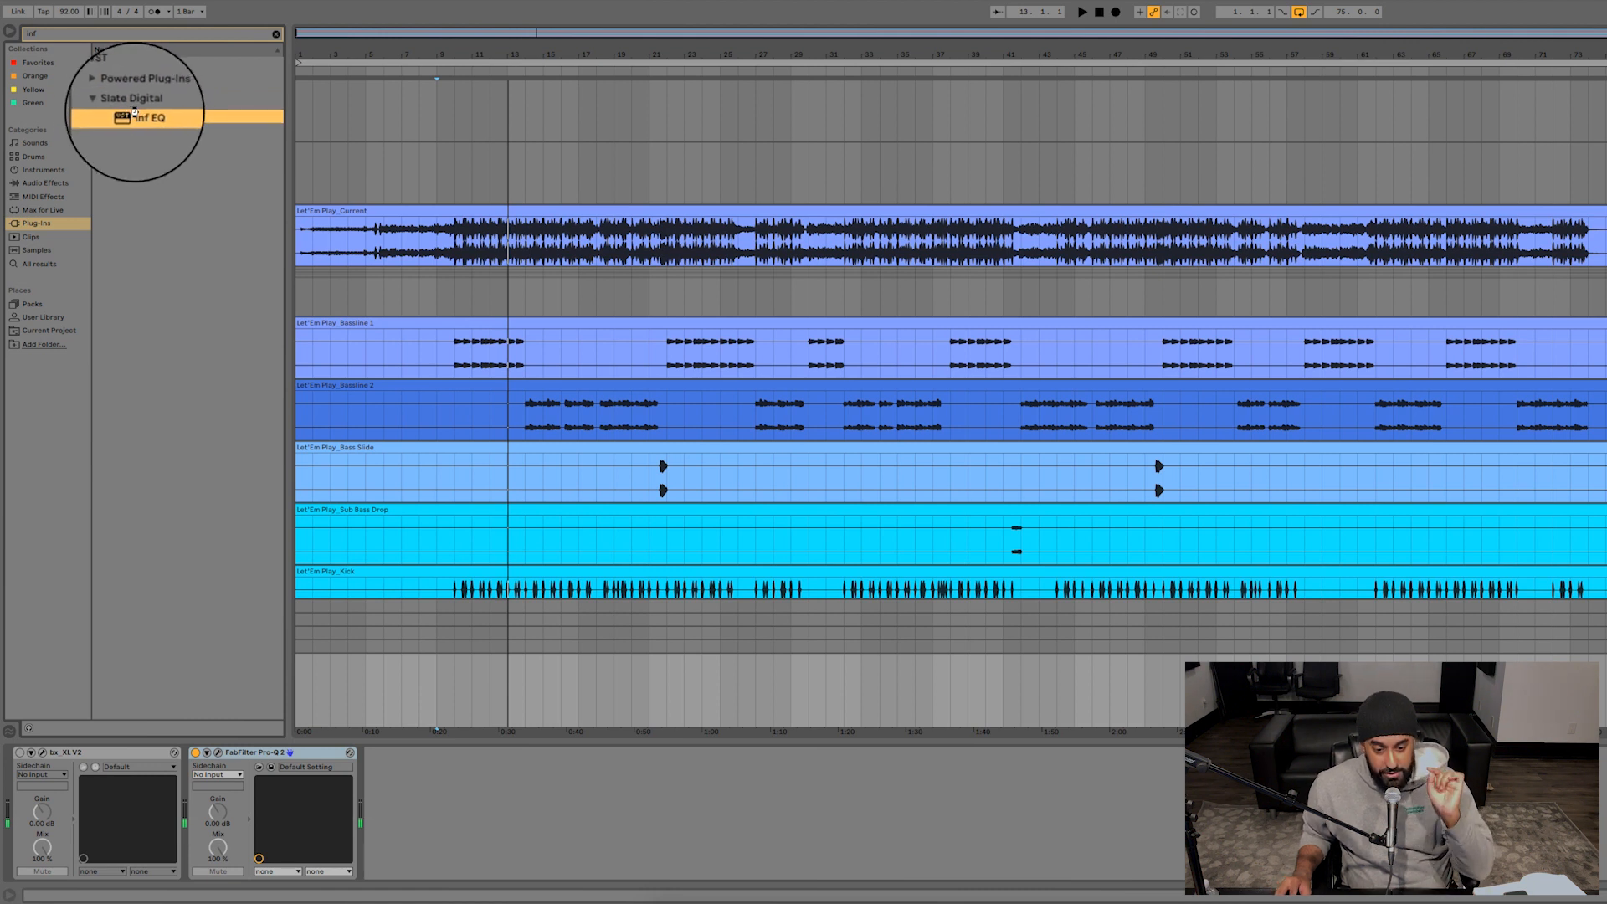
{"action": "double_click", "coordinate": [135, 116]}
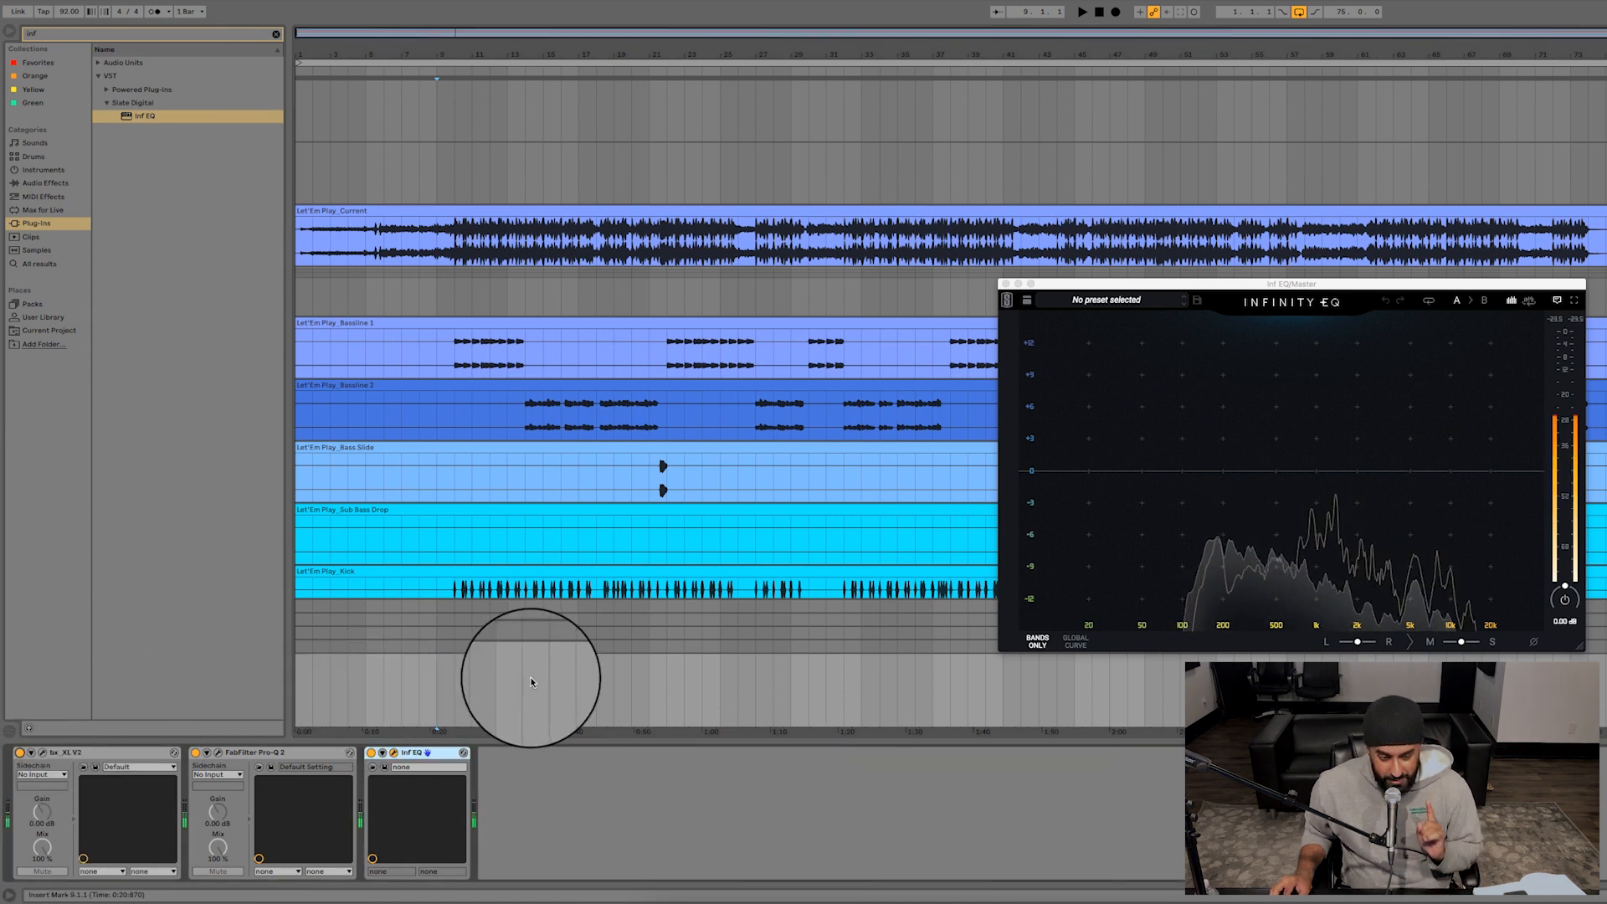
- Delete bx_XL V2 from the master chain and show the Infinity EQ's preset folders
{"action": "left_click", "coordinate": [104, 753]}
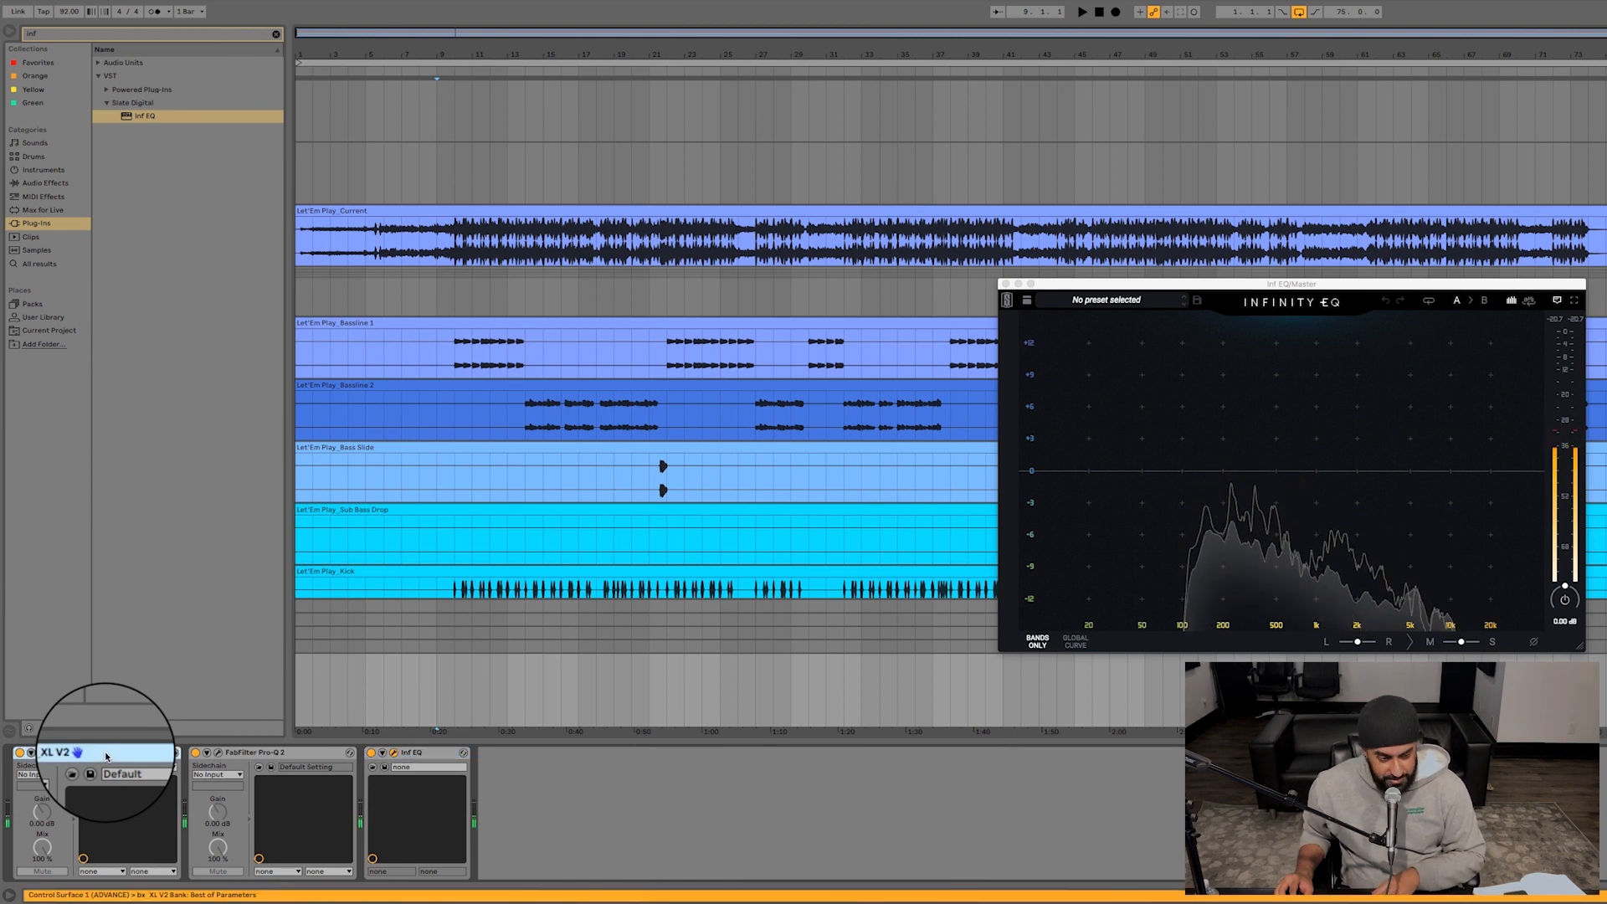
{"action": "key", "text": "Delete"}
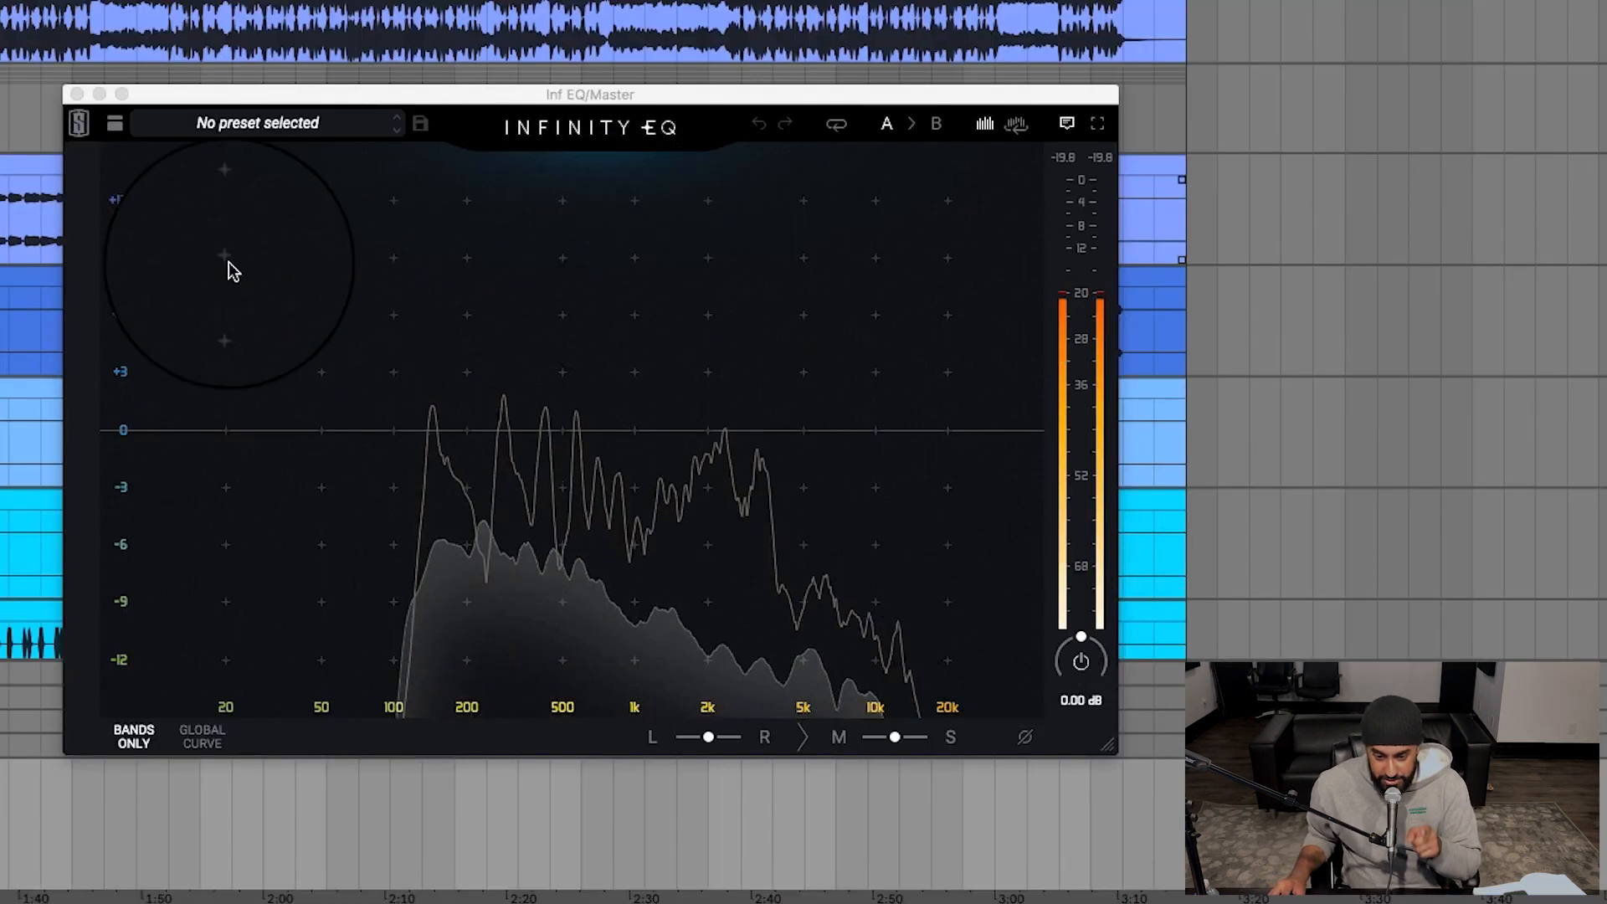
{"action": "left_click", "coordinate": [289, 127]}
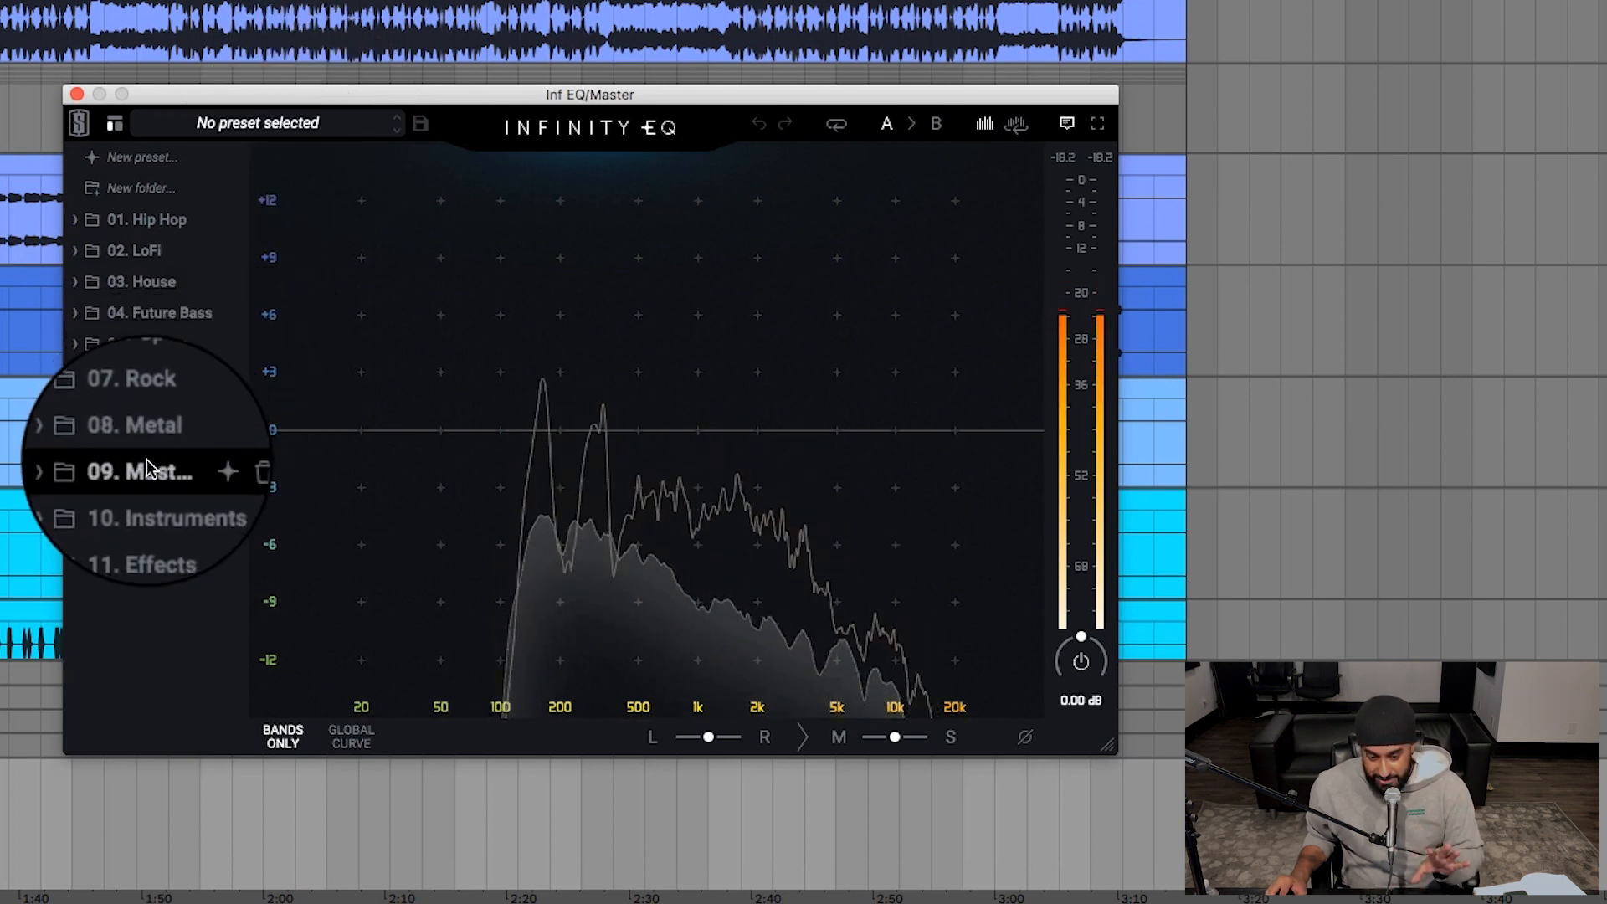
{"action": "double_click", "coordinate": [913, 427]}
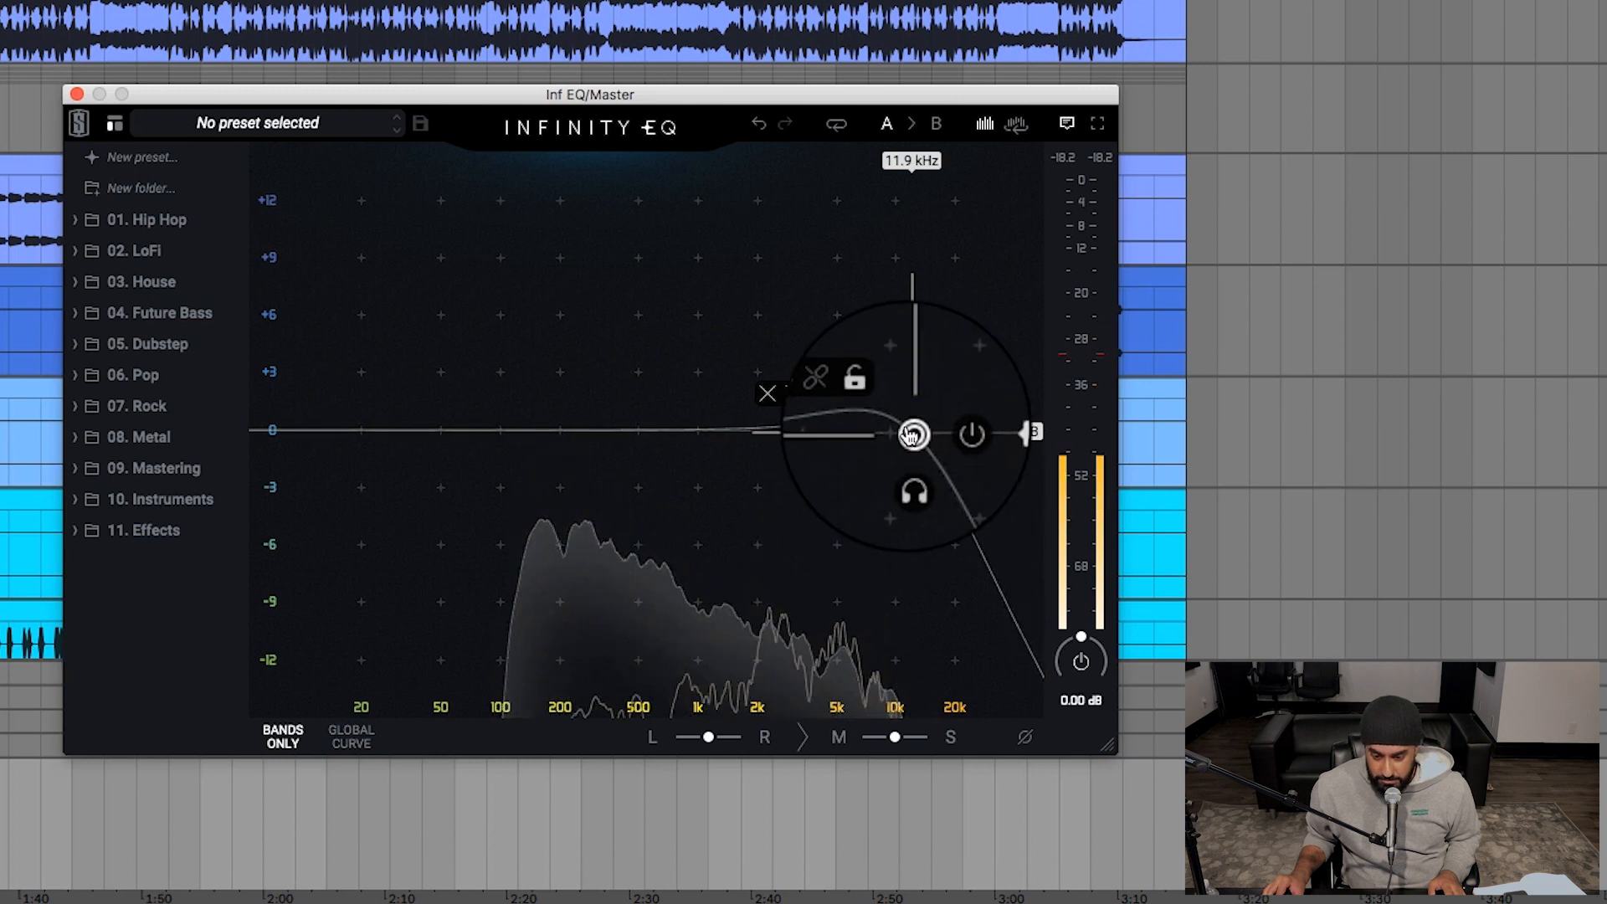
{"action": "mouse_move", "coordinate": [913, 432]}
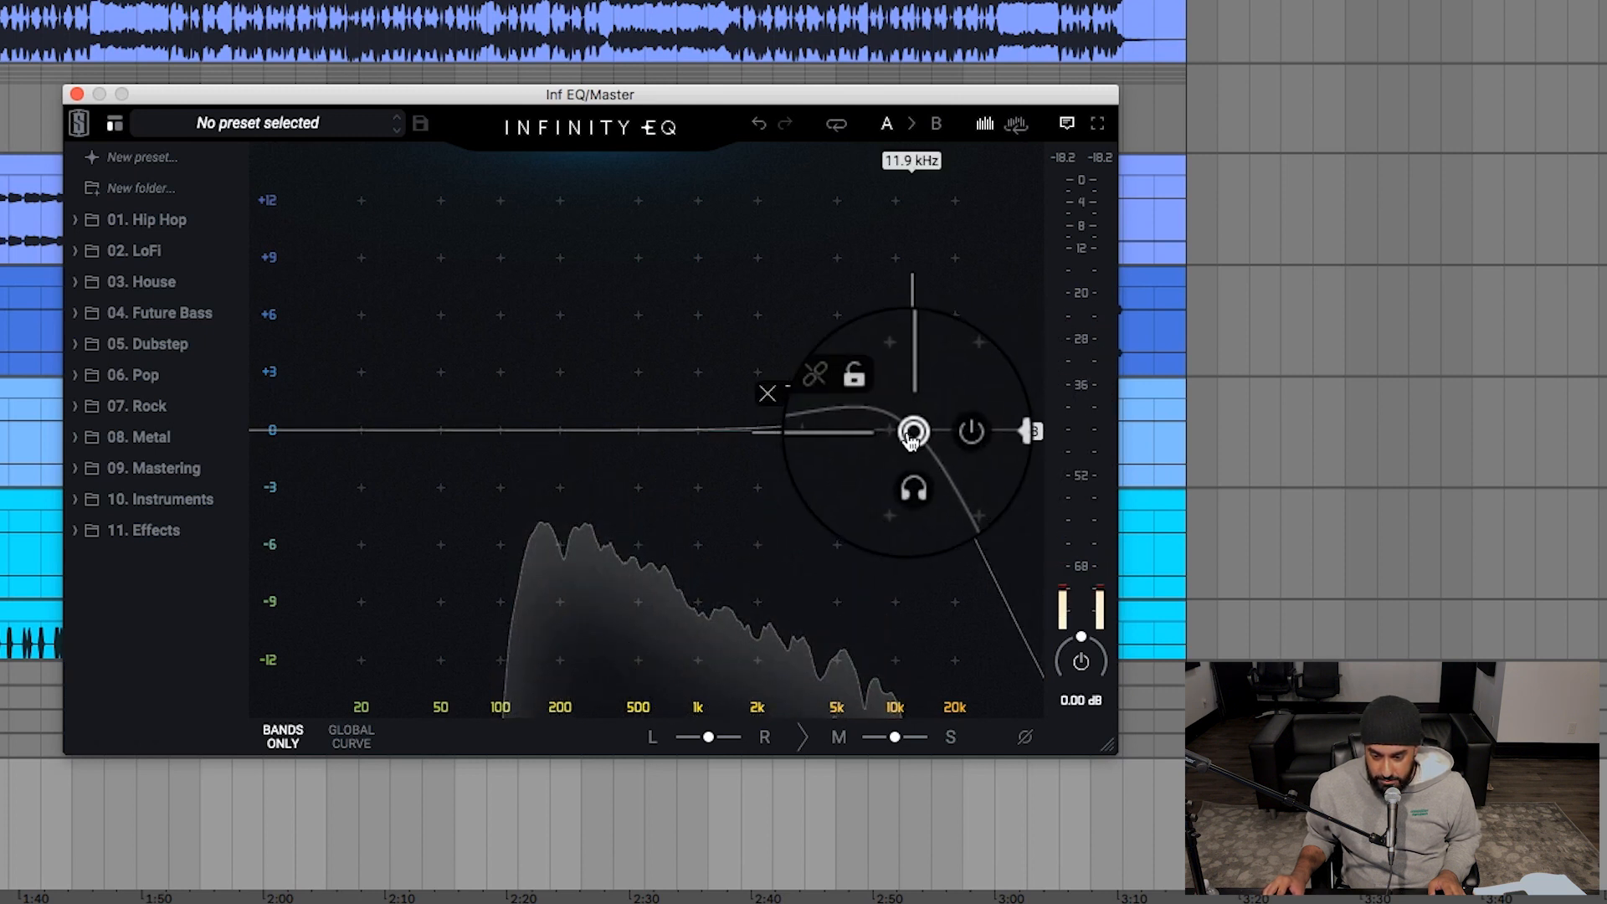
{"action": "left_click", "coordinate": [769, 398]}
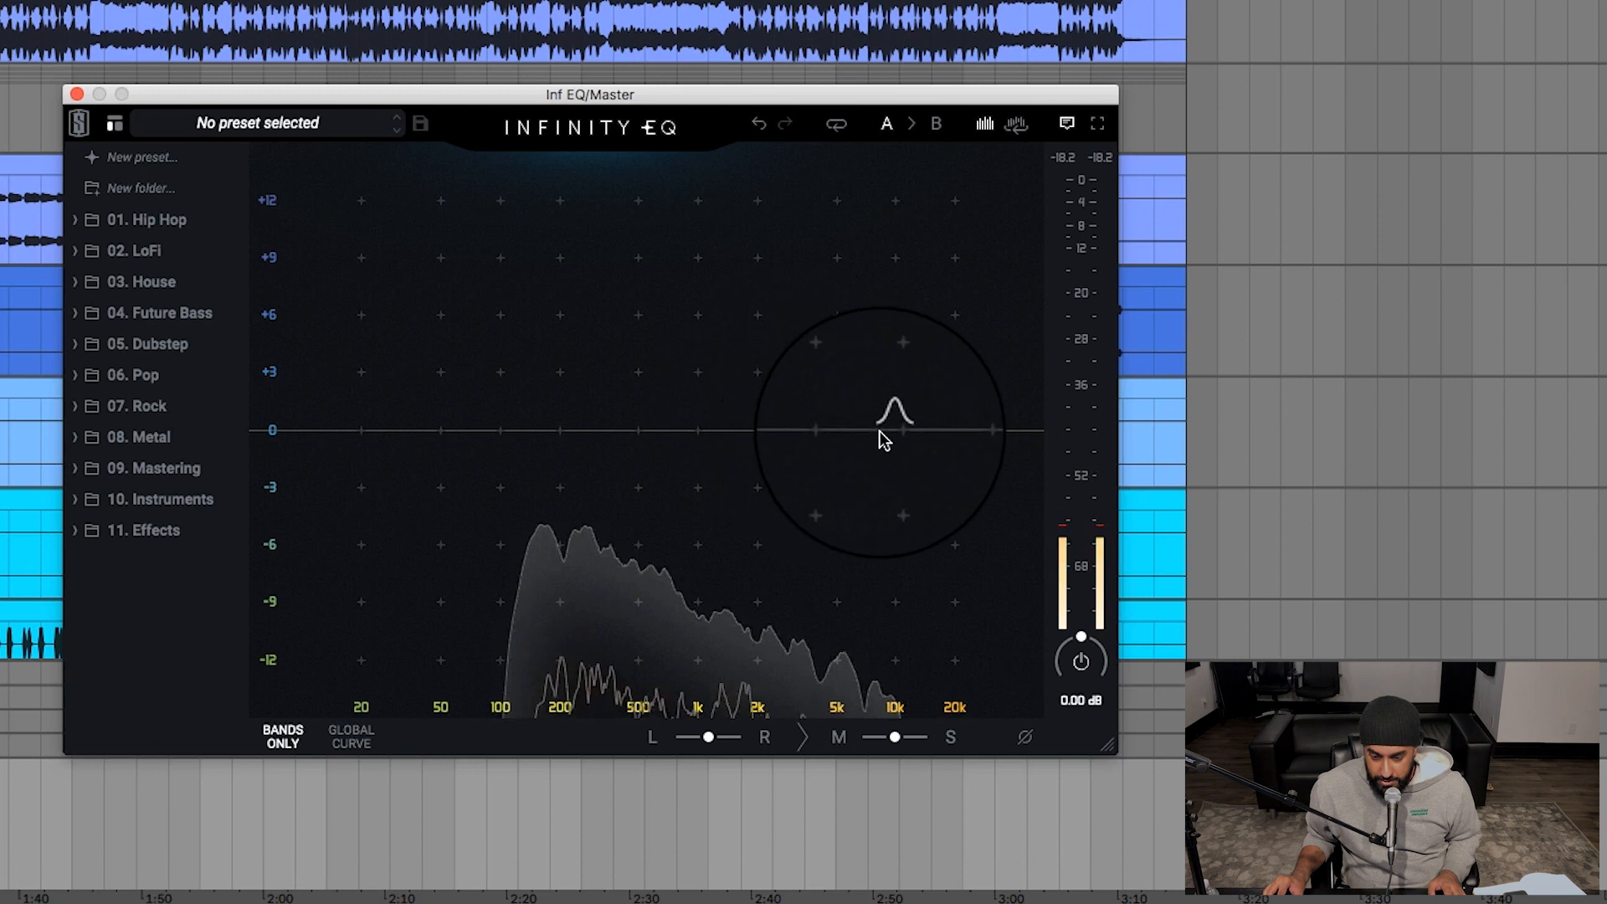
- Add a band to the Infinity EQ and place it at about 10.1 kHz on the 0 dB line
{"action": "left_click", "coordinate": [841, 432]}
{"action": "left_click_drag", "start_coordinate": [845, 433], "coordinate": [898, 431]}
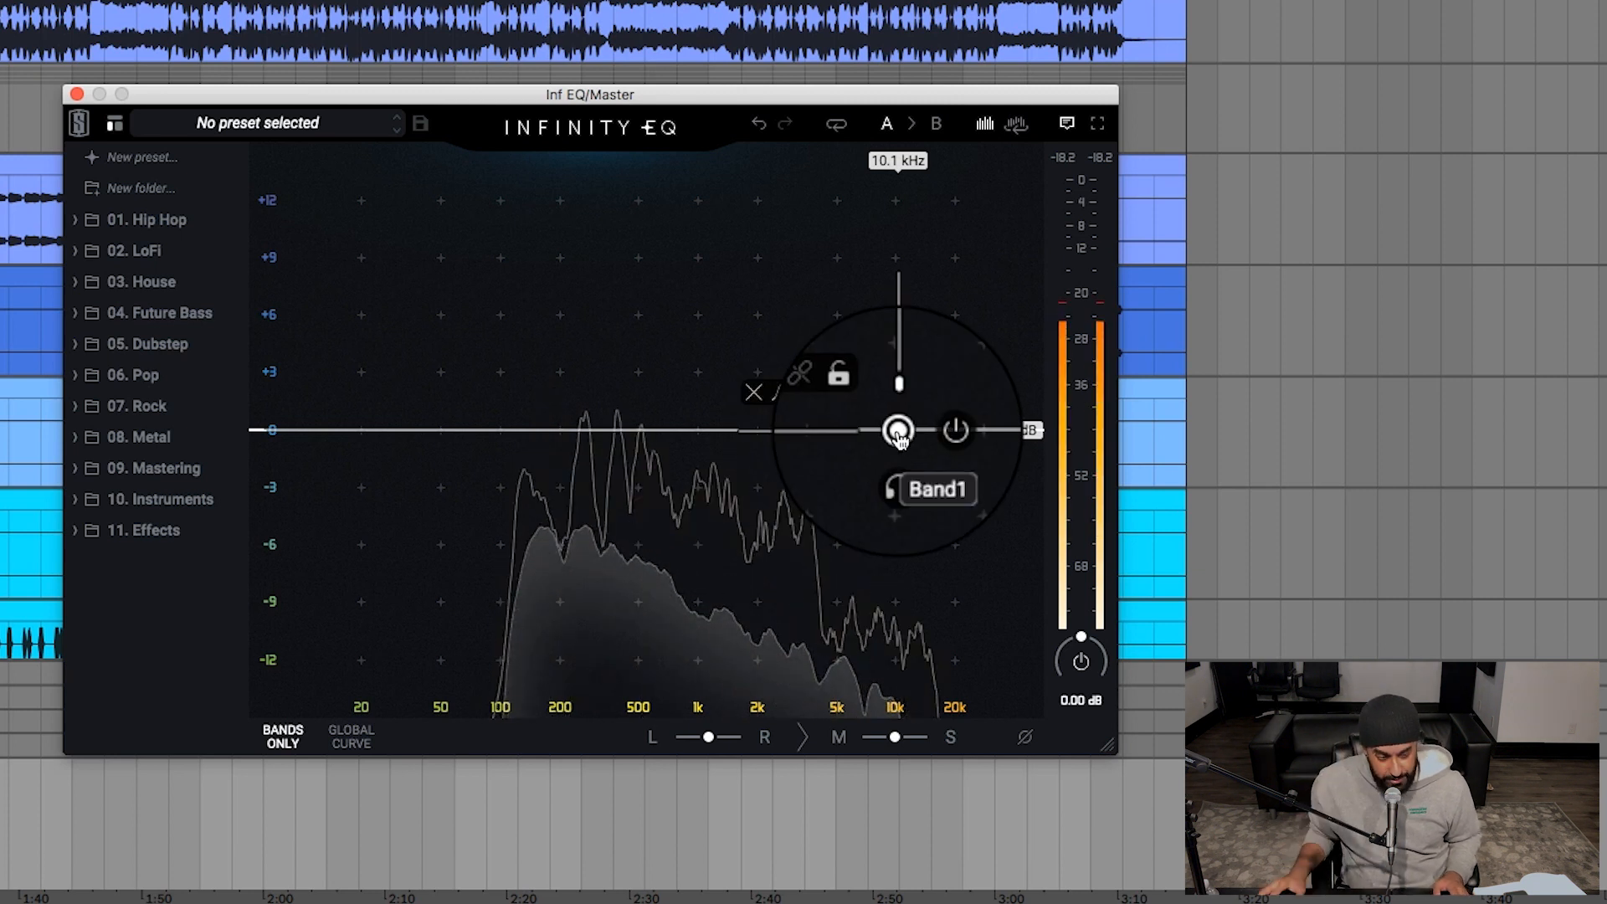
- Search the plug-ins for clip and load the T-RackS CS Classic Clipper on the master
{"action": "left_click", "coordinate": [185, 38]}
{"action": "type", "text": "clip"}
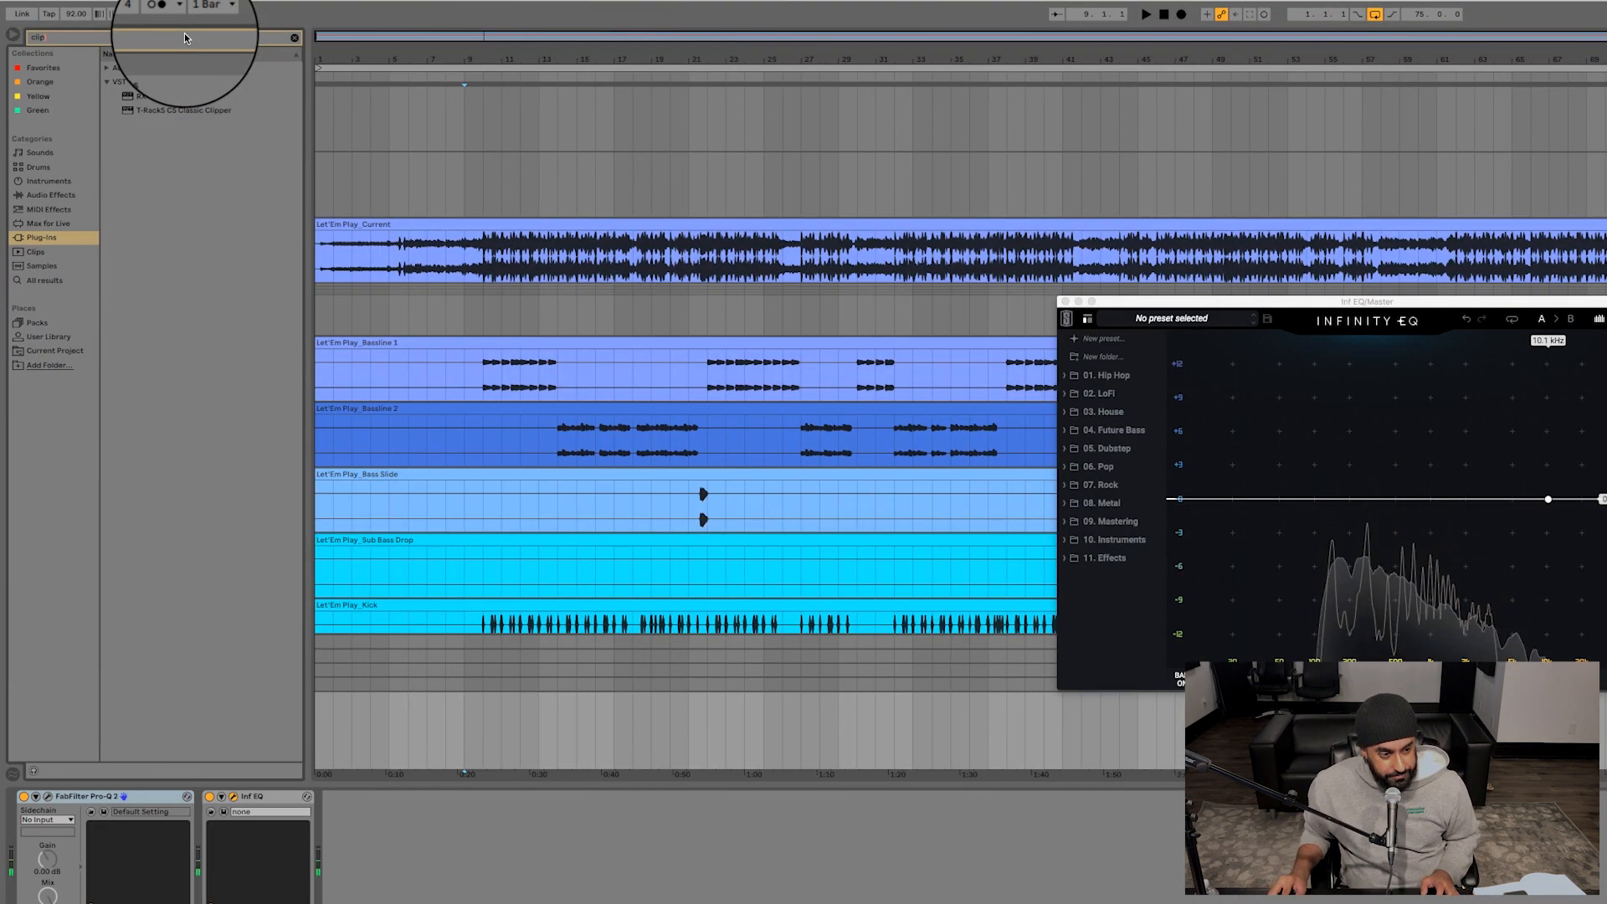
{"action": "left_click", "coordinate": [204, 110]}
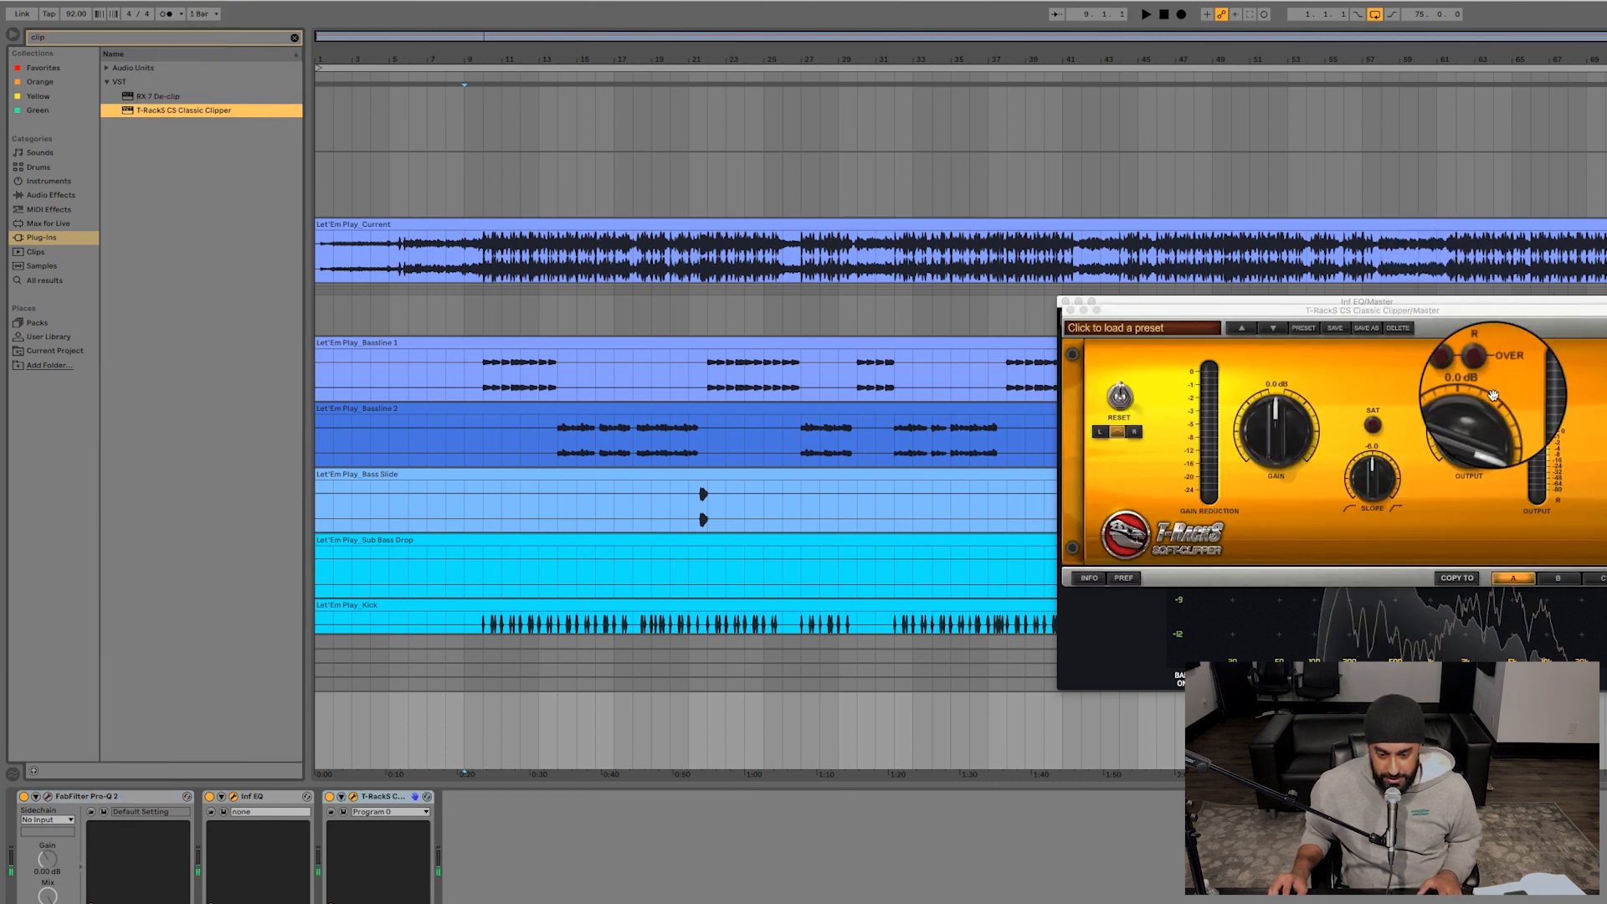
{"action": "left_click", "coordinate": [466, 727]}
- Search the plug-ins for fabfil and load FabFilter Pro-L 2 after the clipper on the master
{"action": "left_click", "coordinate": [162, 35]}
{"action": "type", "text": "fabfil"}
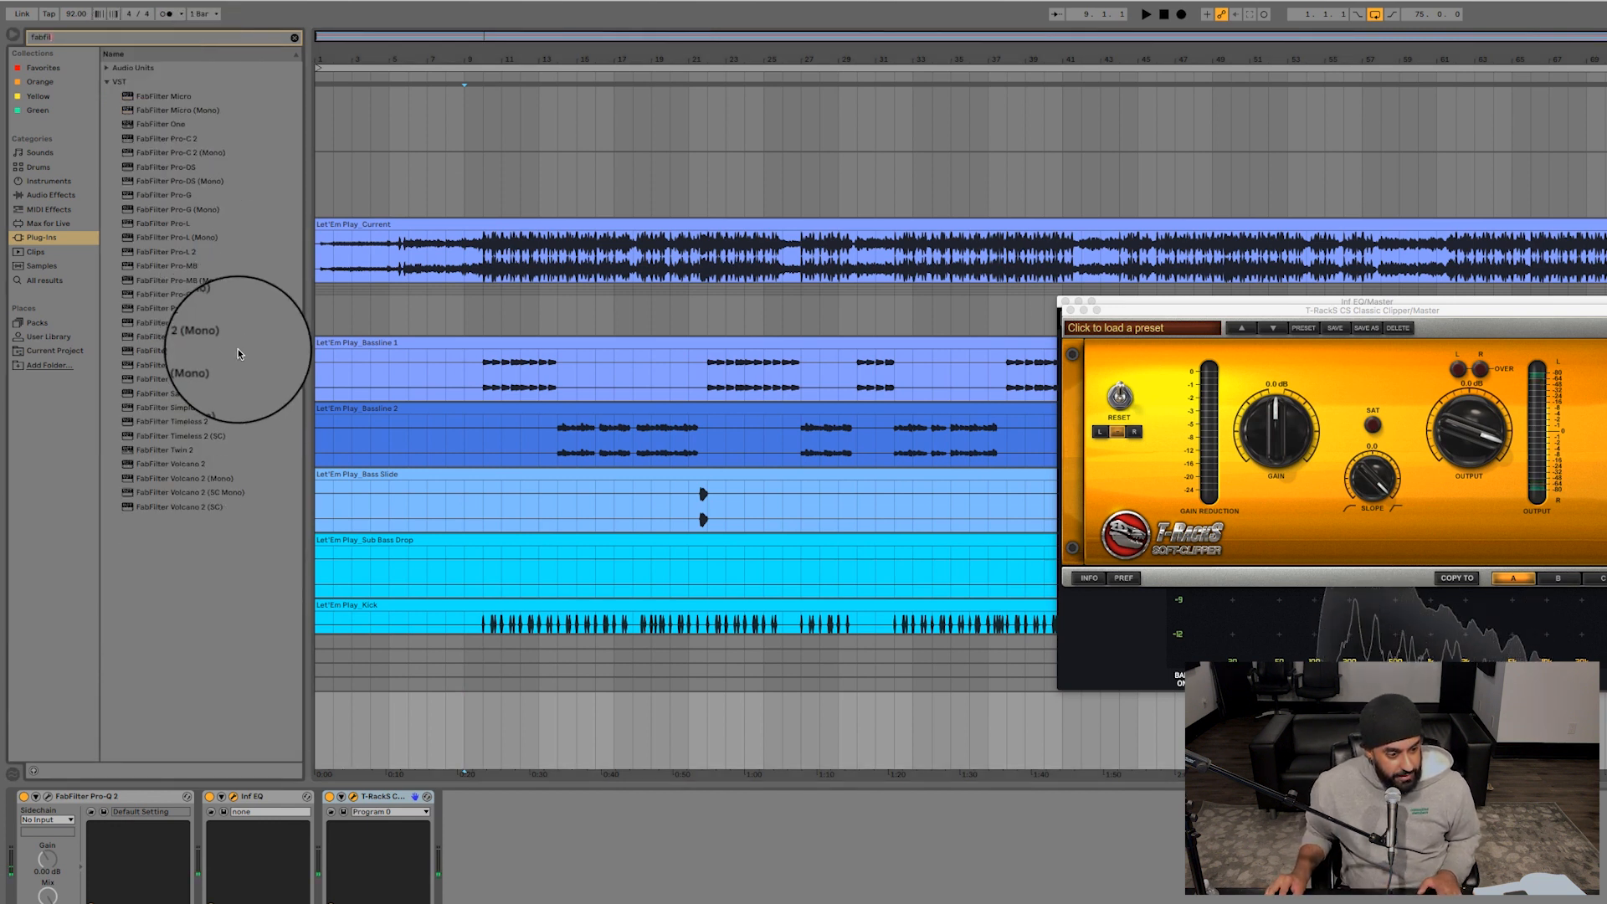
{"action": "left_click", "coordinate": [220, 251]}
{"action": "double_click", "coordinate": [220, 251]}
- Search the plug-ins for bx and load bx_meter at the end of the master chain
{"action": "left_click", "coordinate": [219, 32]}
{"action": "type", "text": "bx"}
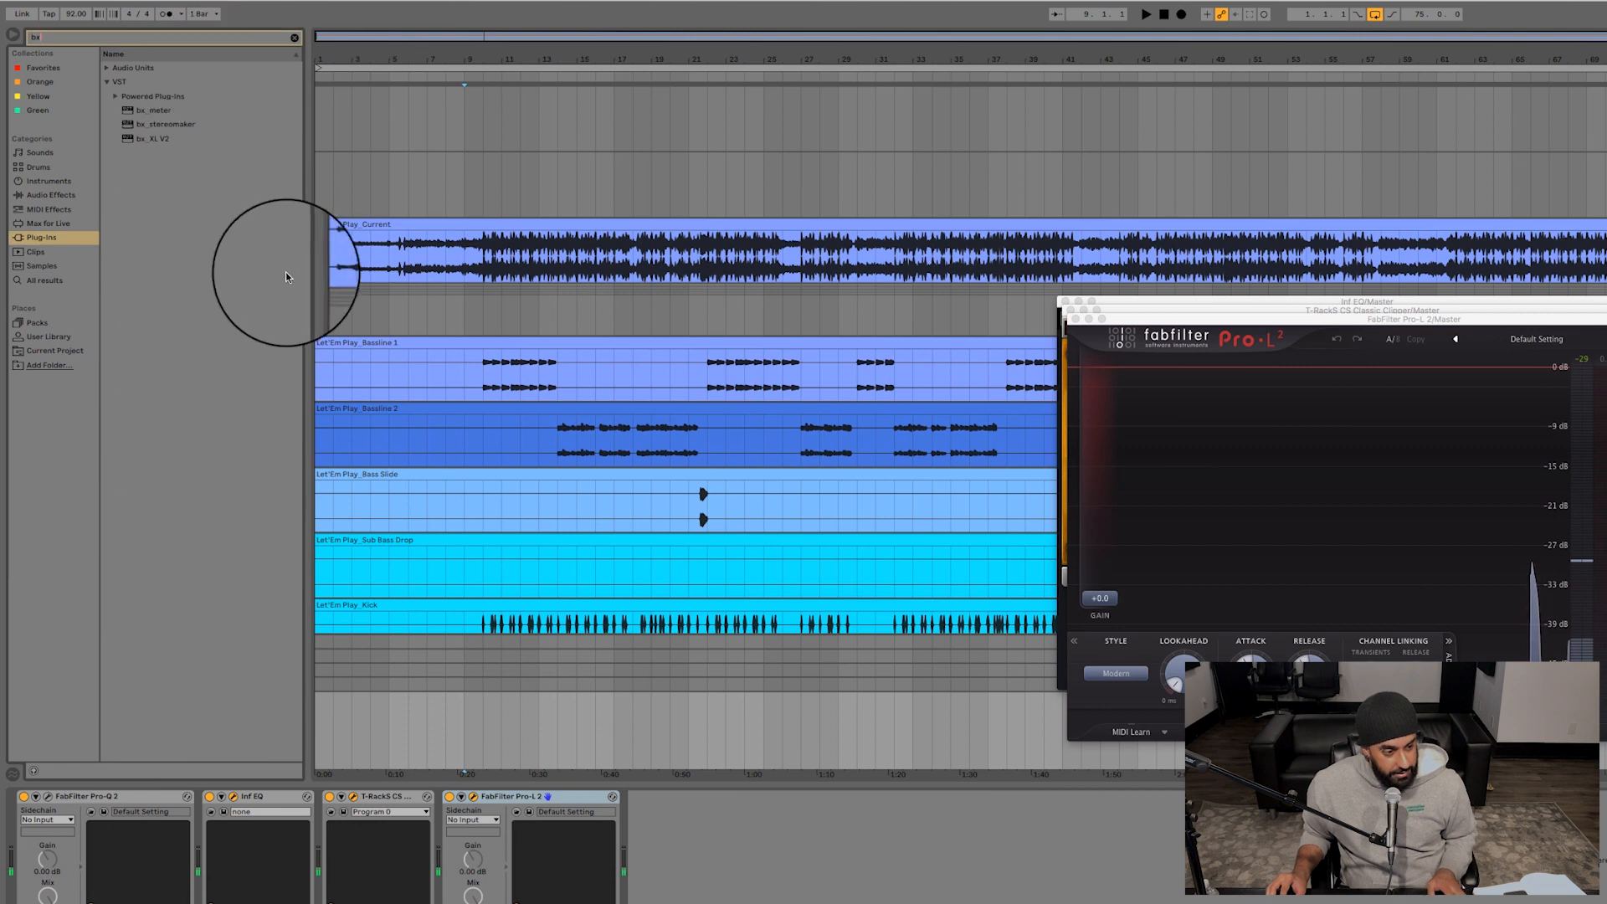
{"action": "double_click", "coordinate": [190, 111]}
- Move the T-RackS clipper and Pro-L 2 windows apart and set the Pro-L 2's channel-link release to 0%
{"action": "left_click", "coordinate": [1402, 308]}
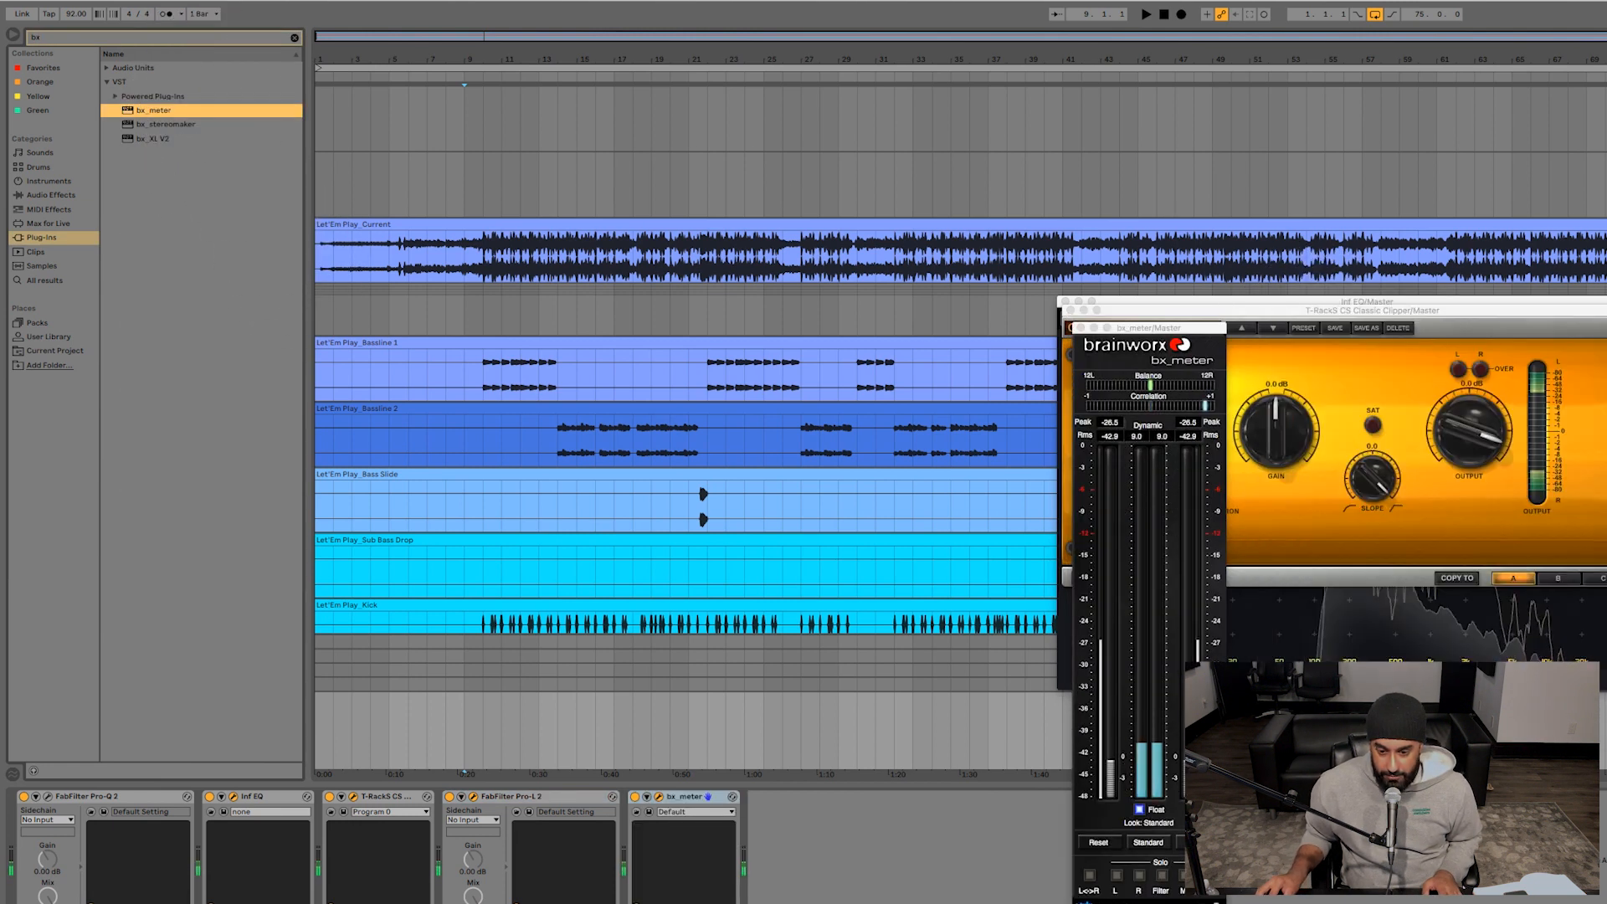
{"action": "left_click_drag", "start_coordinate": [1380, 305], "coordinate": [742, 127]}
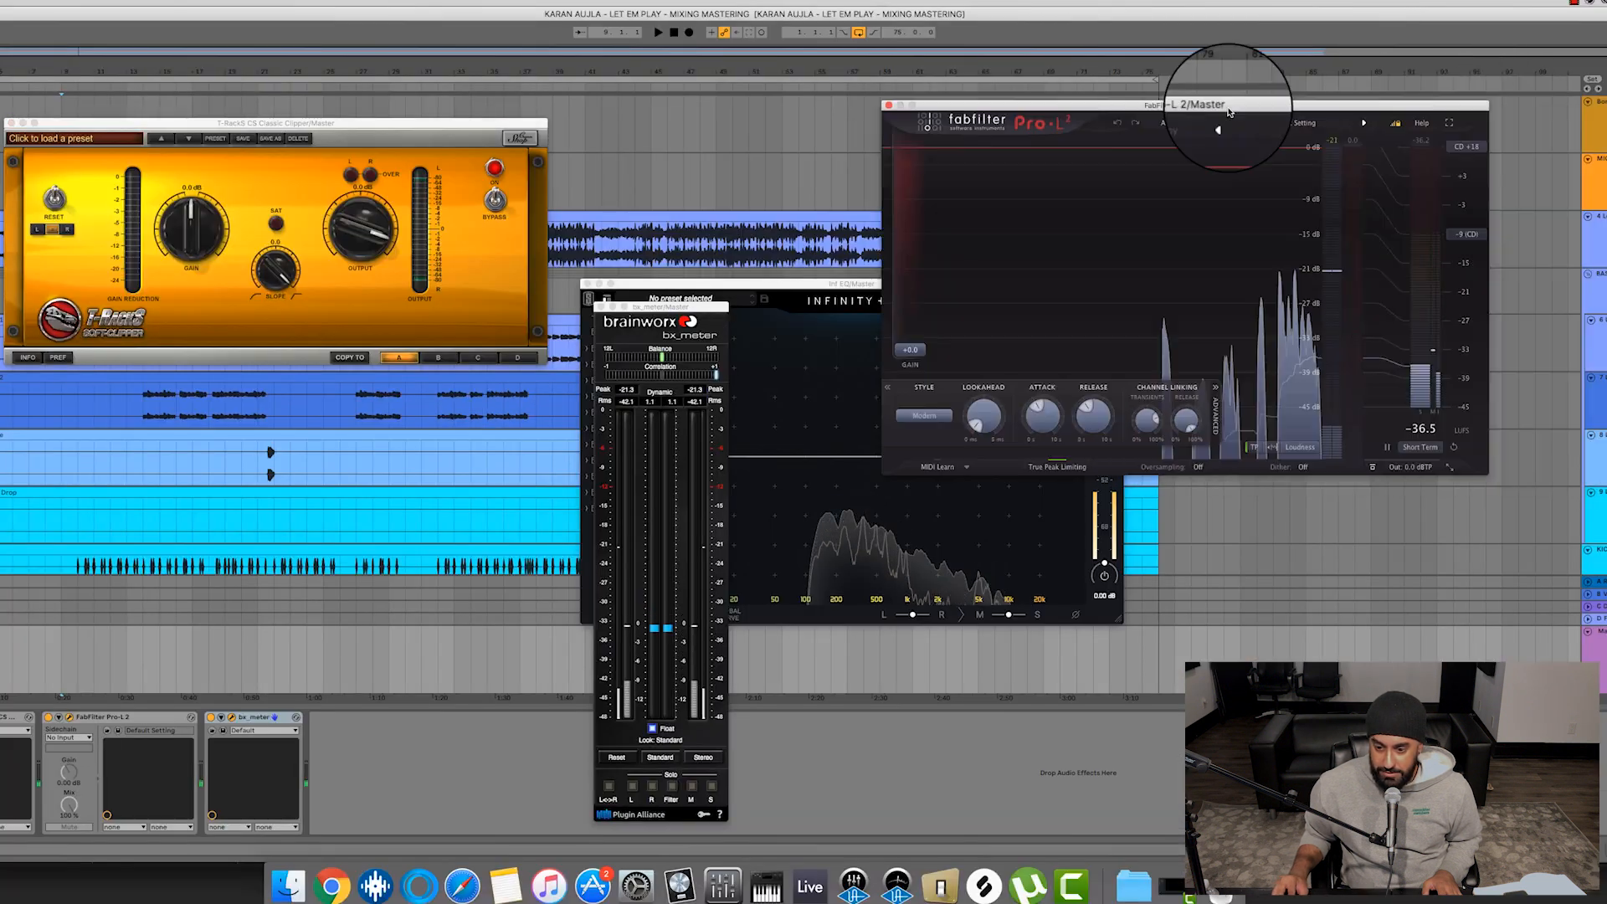
{"action": "left_click_drag", "start_coordinate": [1188, 90], "coordinate": [996, 90]}
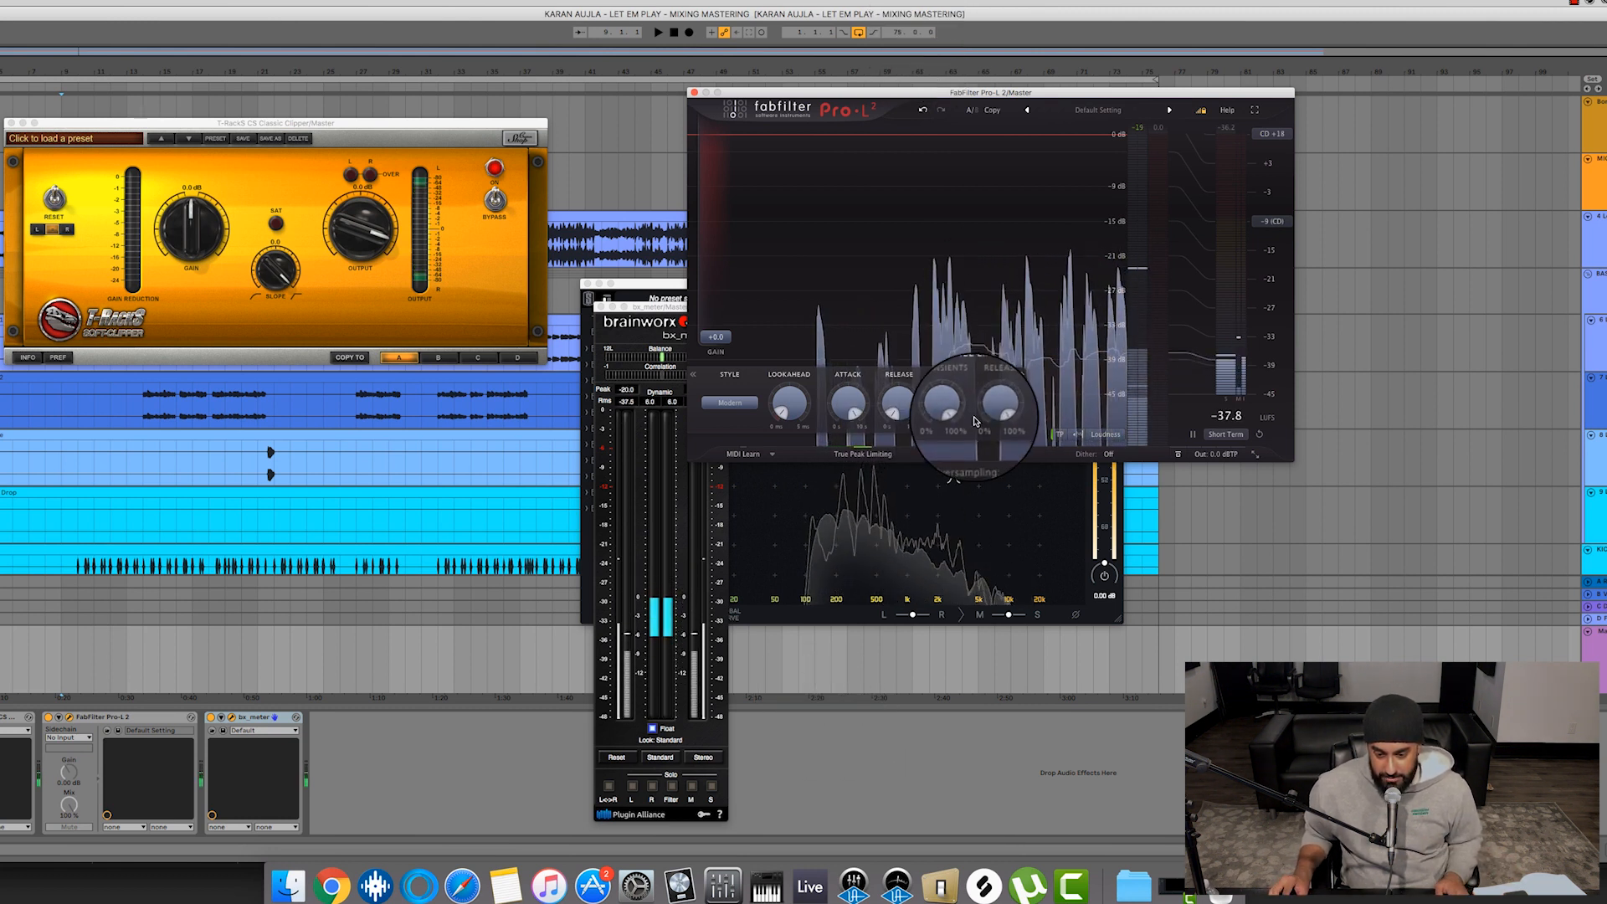
{"action": "left_click_drag", "start_coordinate": [993, 406], "coordinate": [547, 514]}
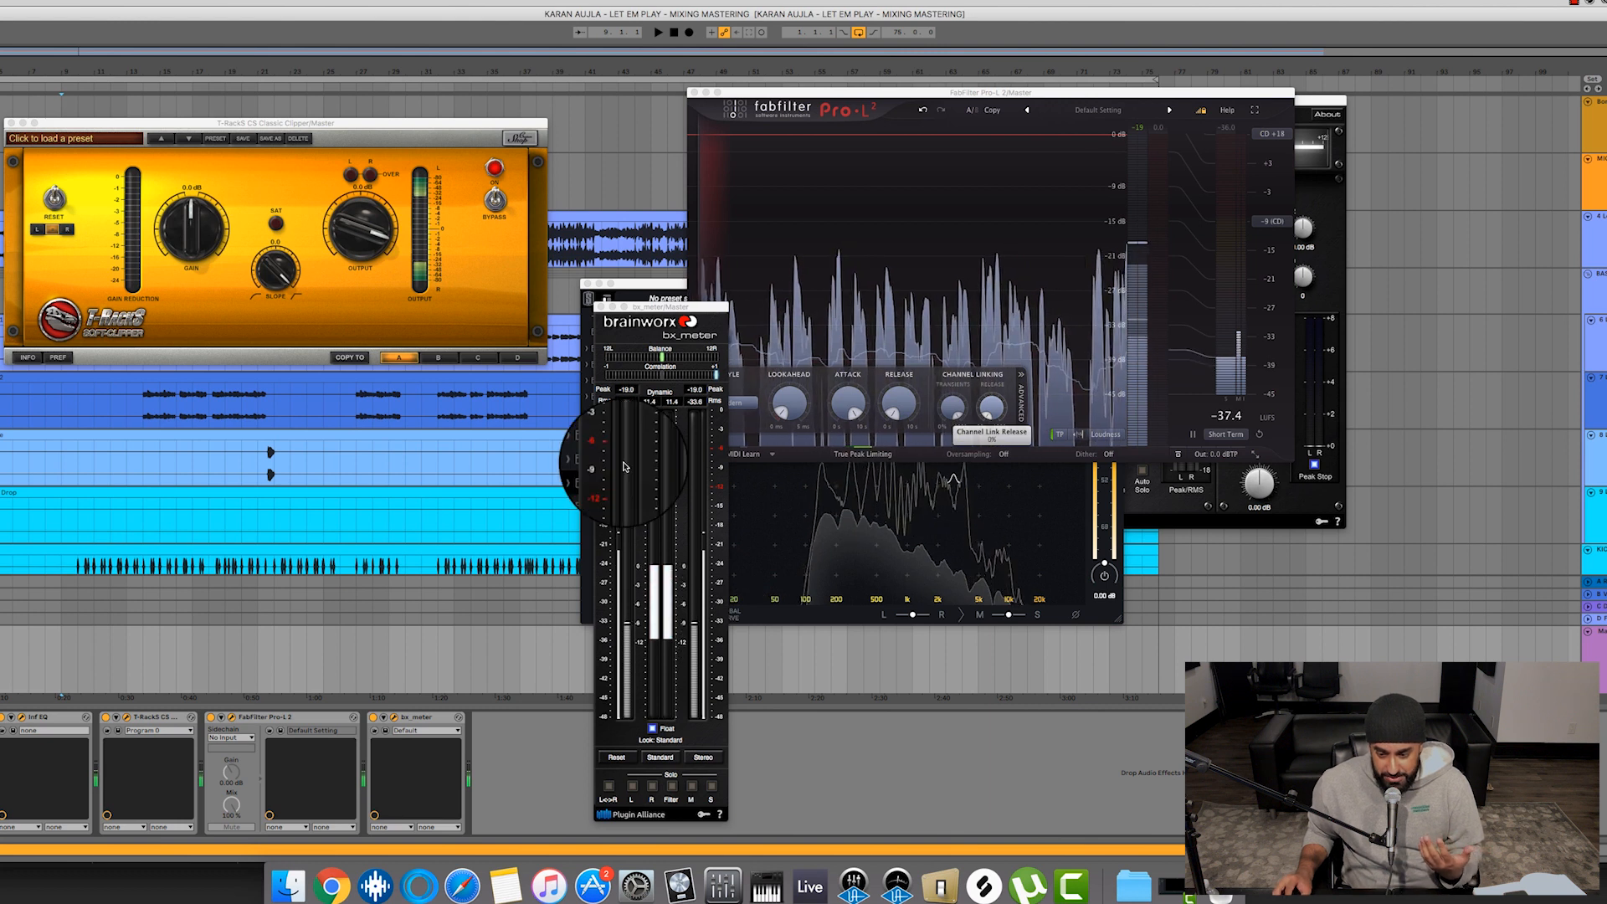
- Bring the bx_XL V2 window to the front and rearrange it with the Pro-L 2 and Infinity EQ windows so its controls are reachable
{"action": "left_click", "coordinate": [1310, 507]}
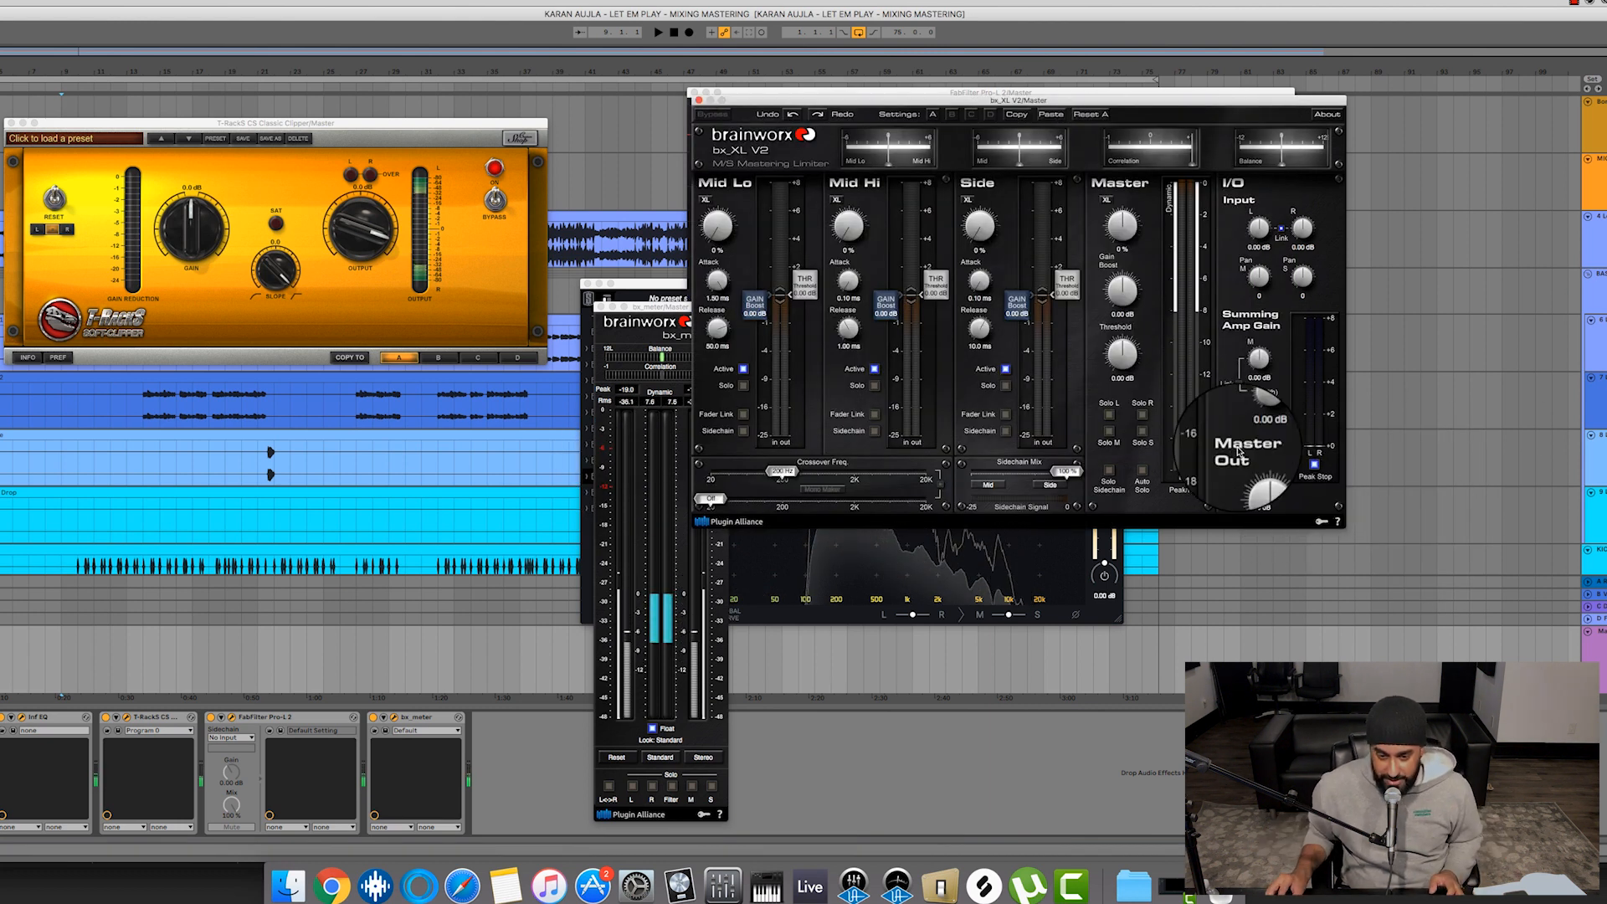
{"action": "left_click_drag", "start_coordinate": [1050, 102], "coordinate": [1294, 221]}
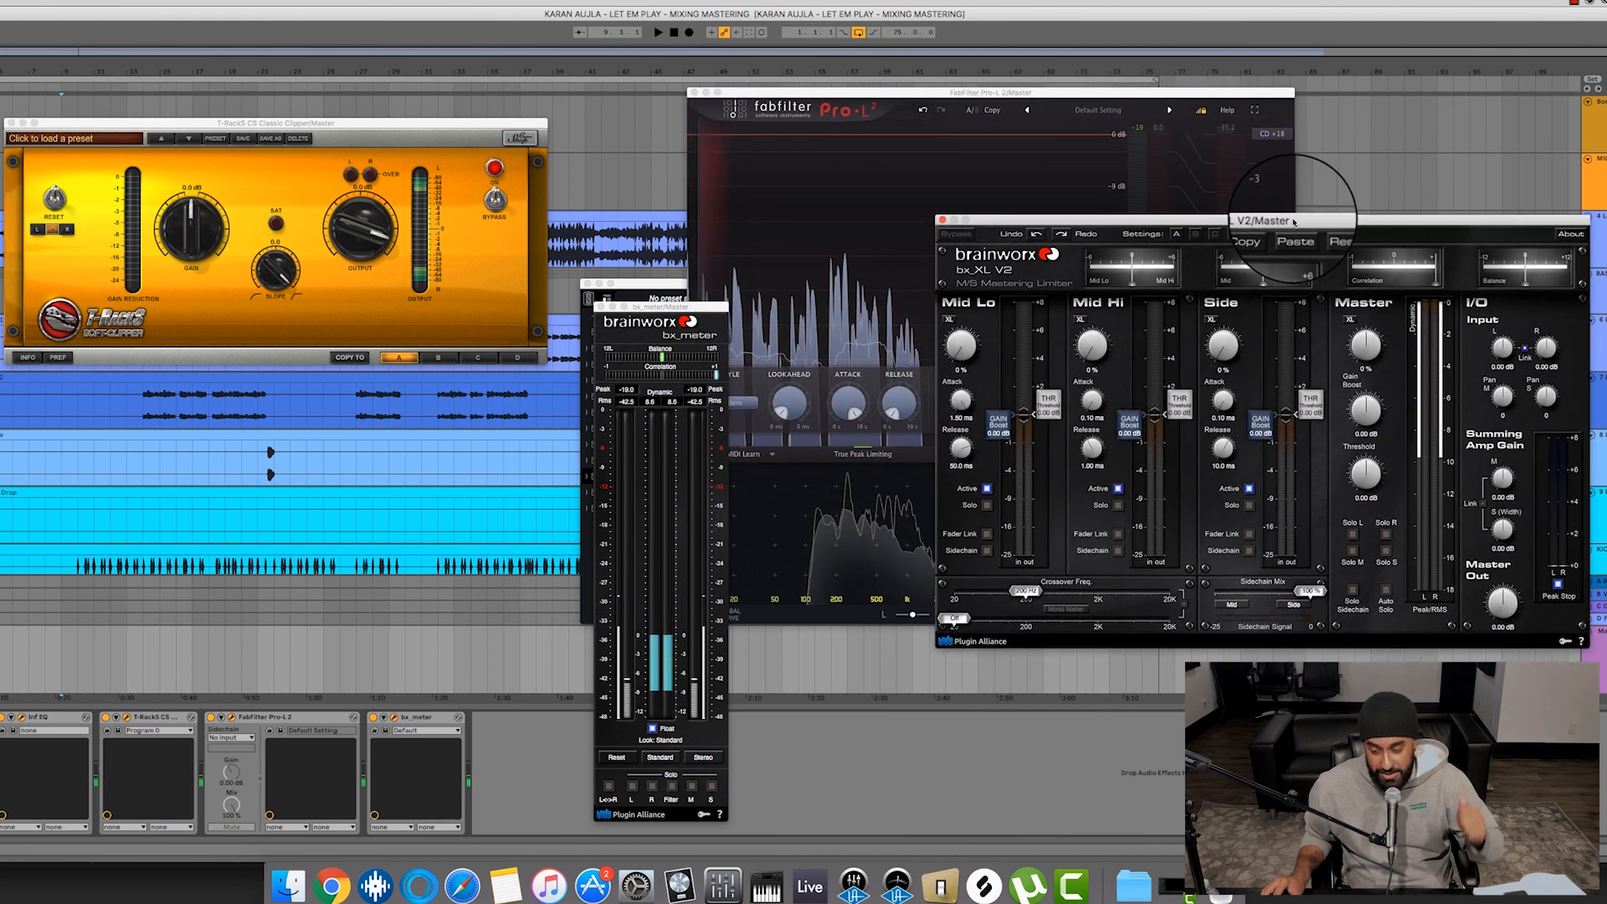
{"action": "left_click_drag", "start_coordinate": [1294, 222], "coordinate": [1326, 382]}
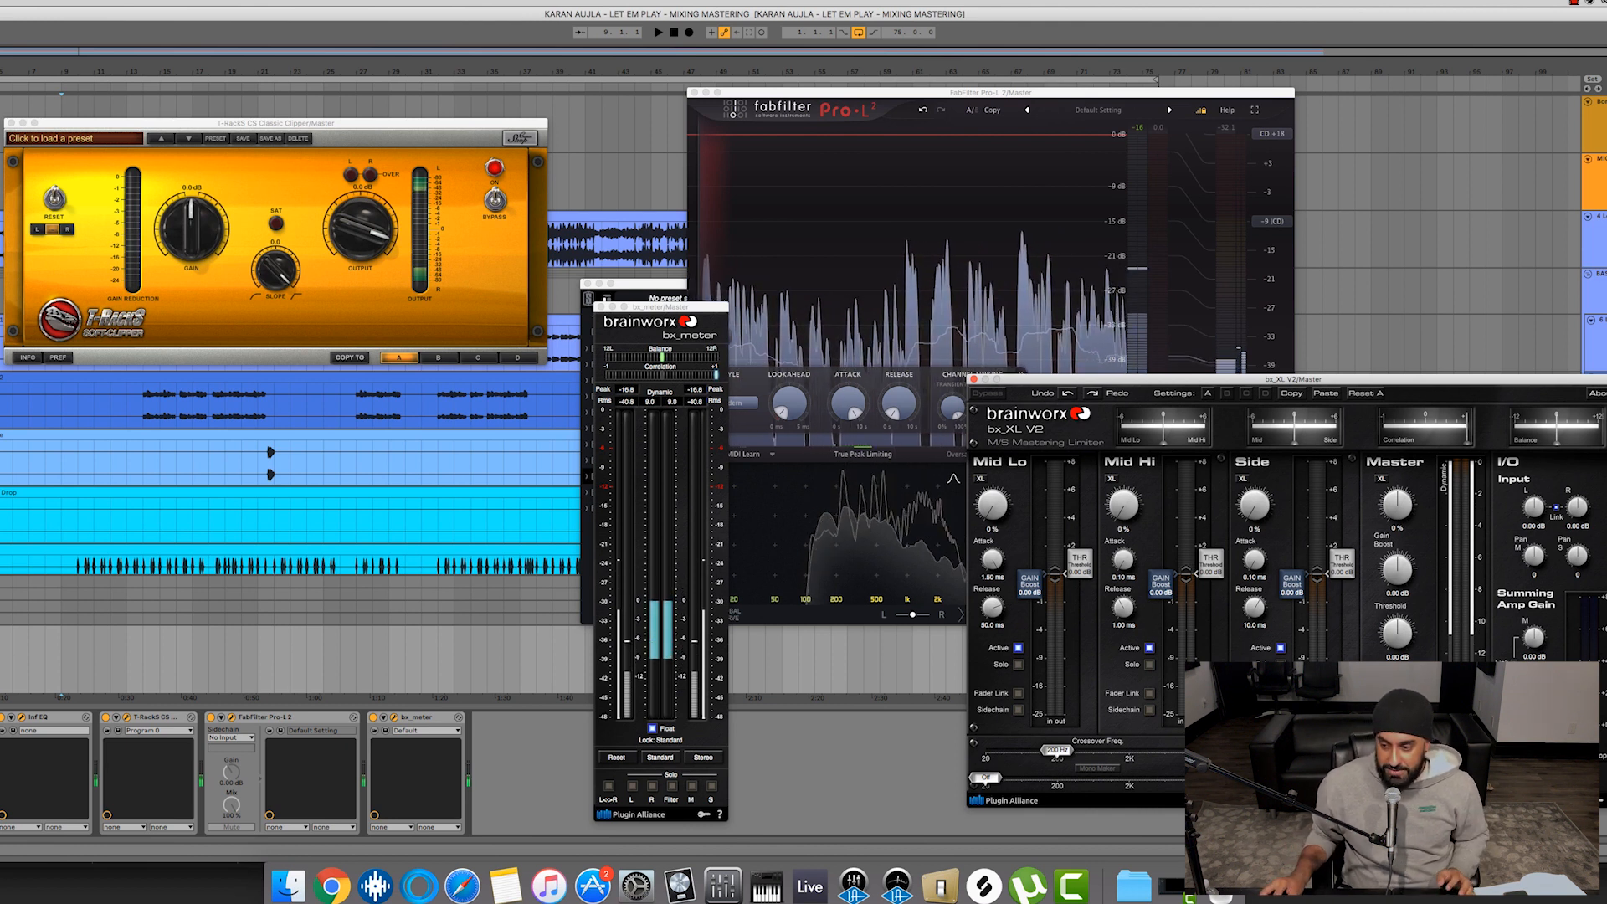
{"action": "left_click", "coordinate": [61, 660]}
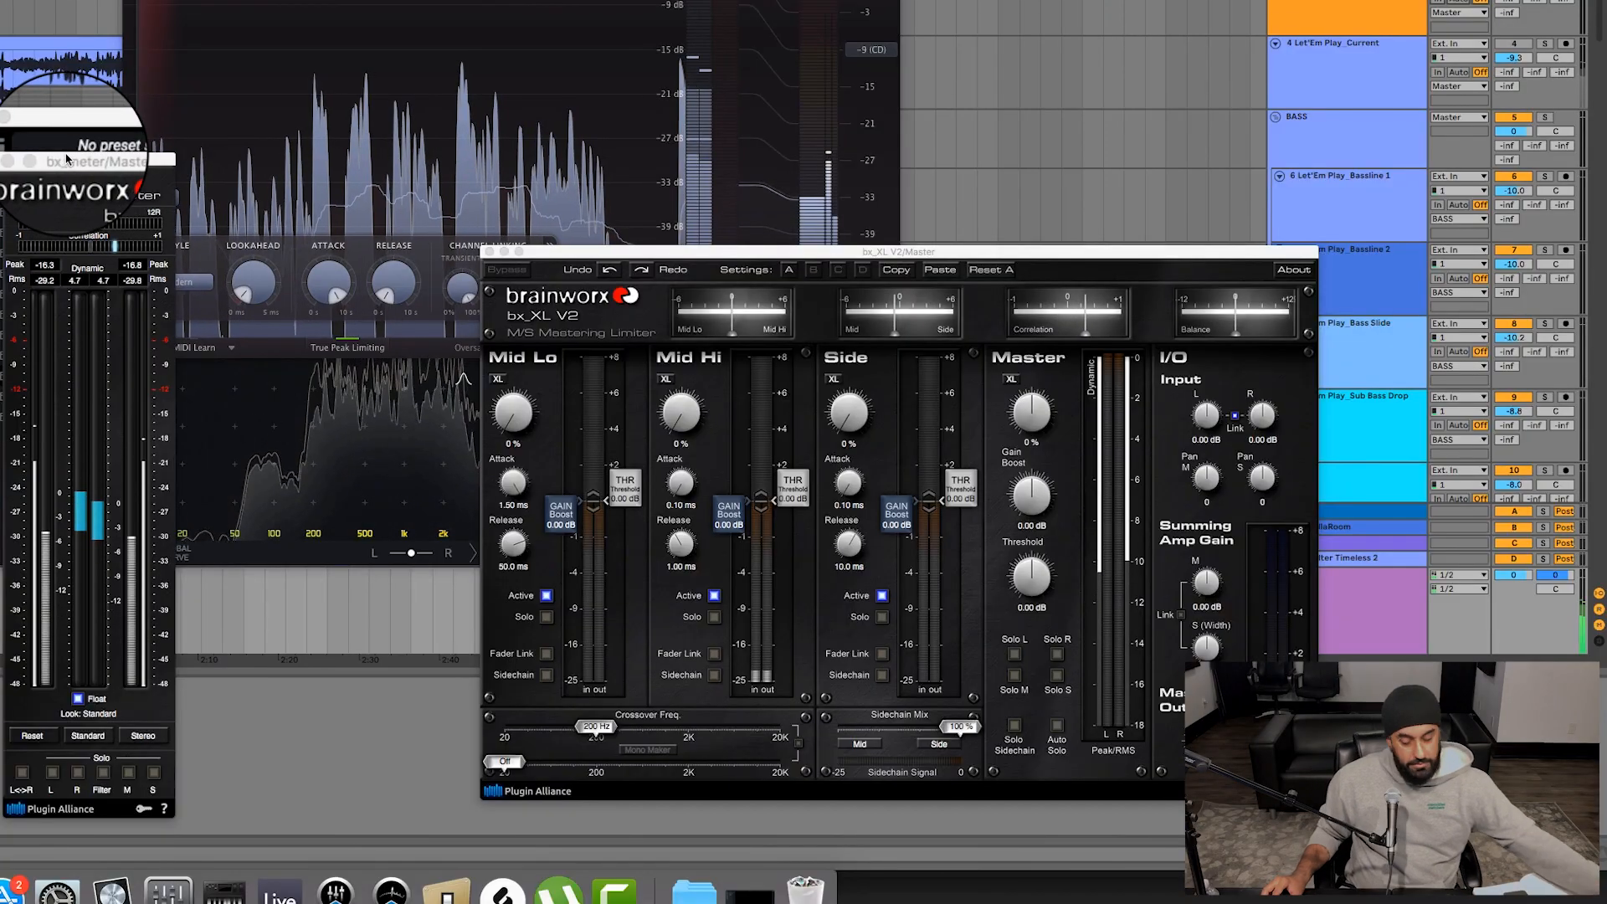
{"action": "left_click_drag", "start_coordinate": [512, 2], "coordinate": [1, 283]}
{"action": "left_click_drag", "start_coordinate": [248, 130], "coordinate": [1008, 0]}
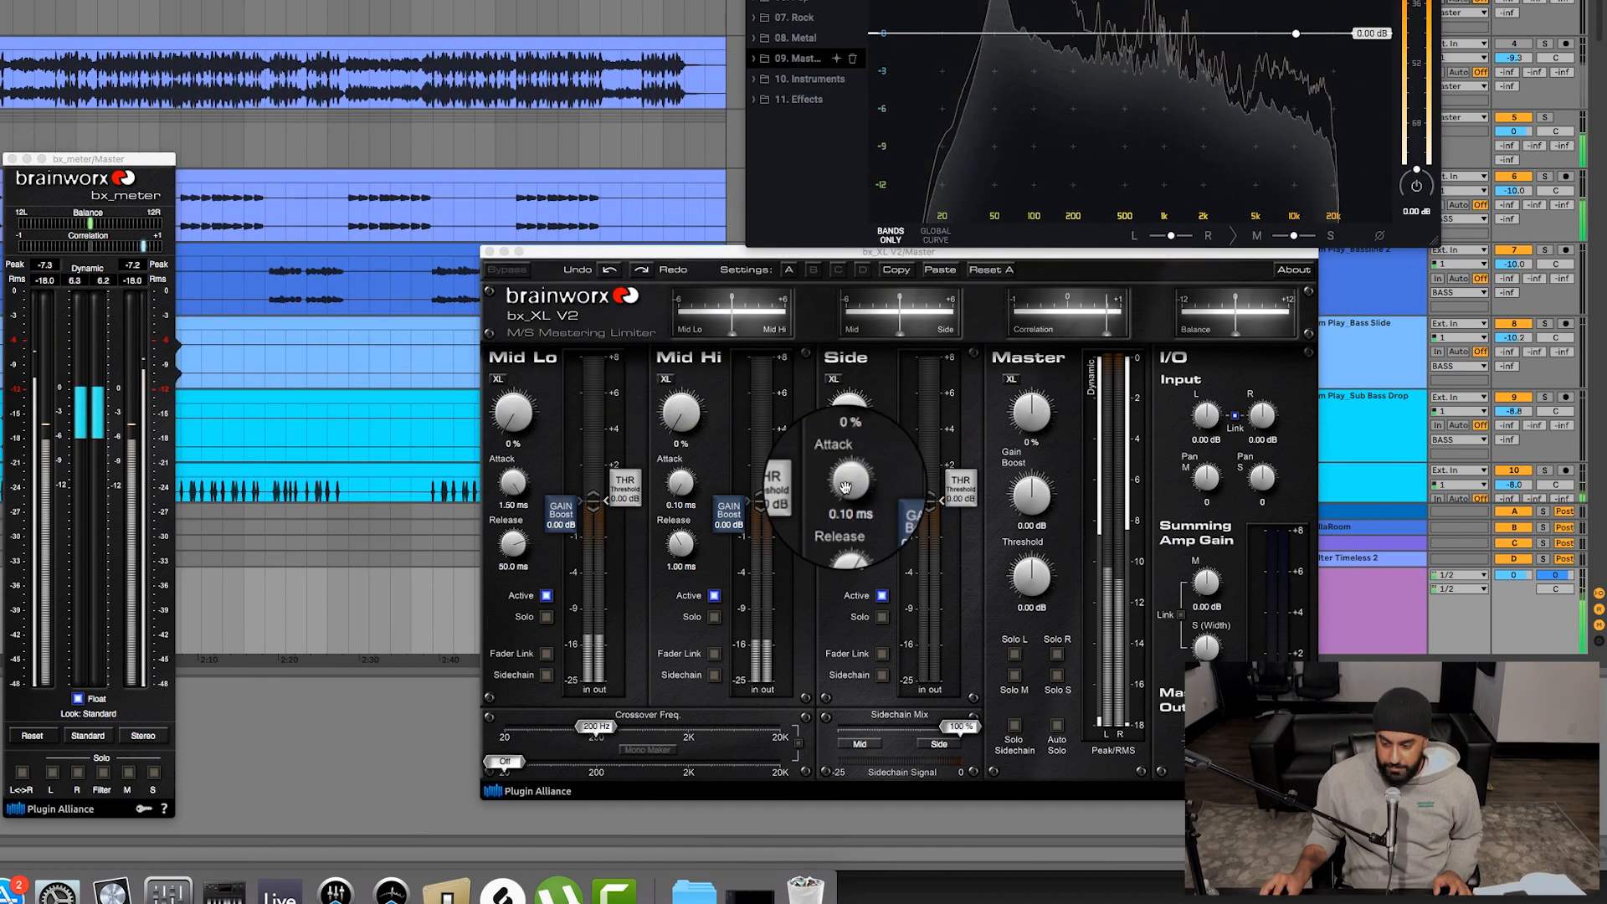
- Close the bx_XL V2 window and raise the T-RackS Soft-Clipper's gain to about 10.9 dB
{"action": "left_click", "coordinate": [1202, 651]}
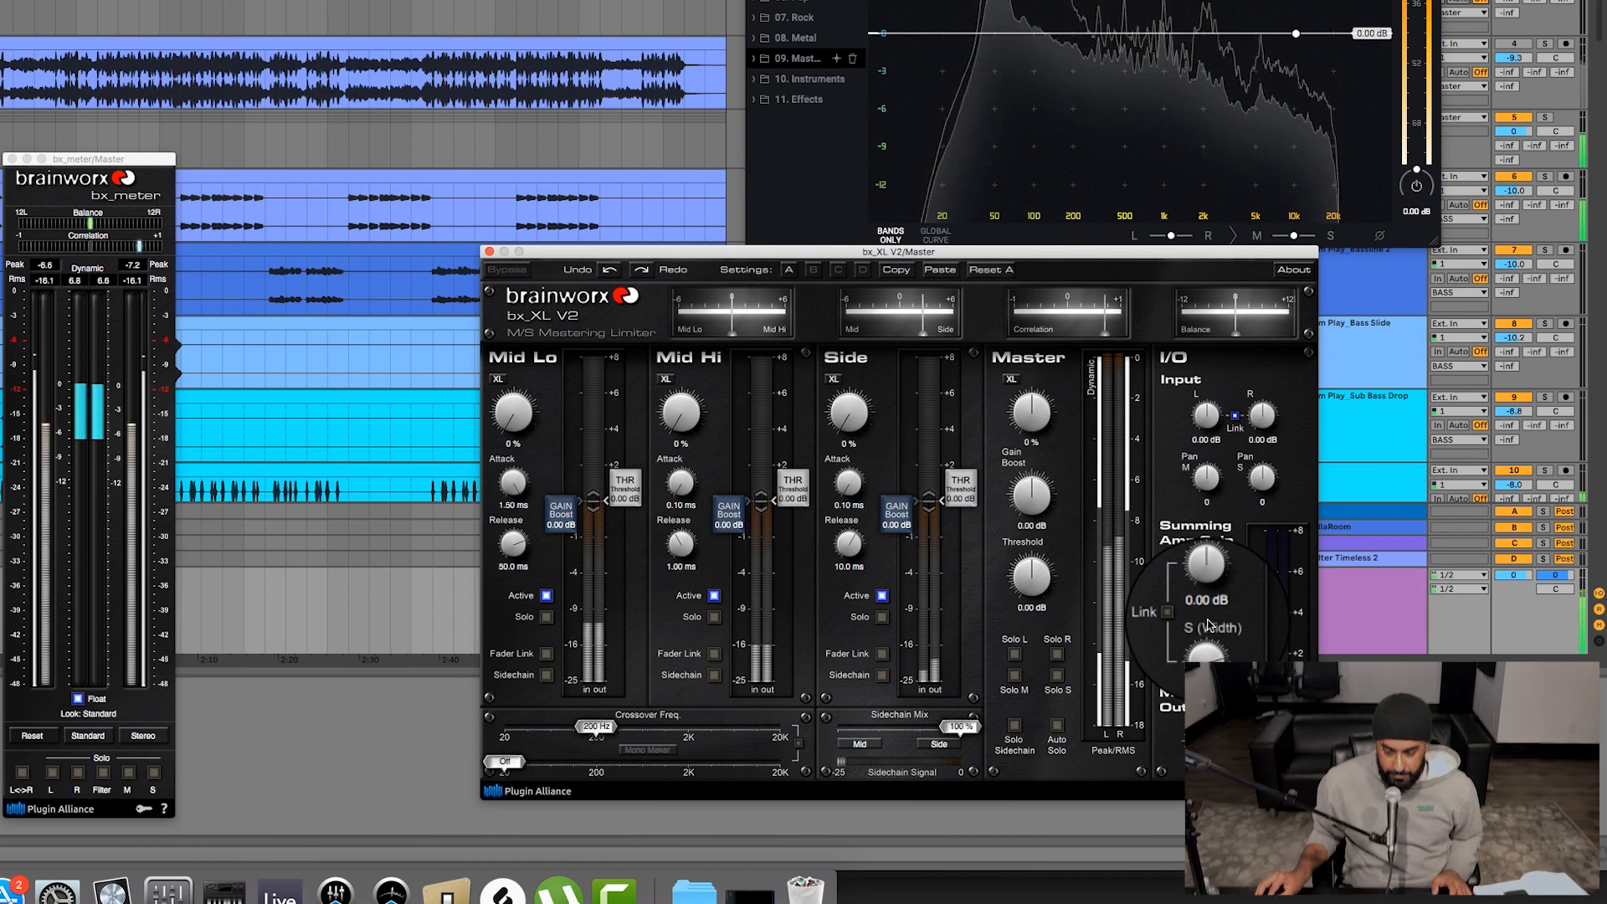
{"action": "left_click", "coordinate": [492, 251]}
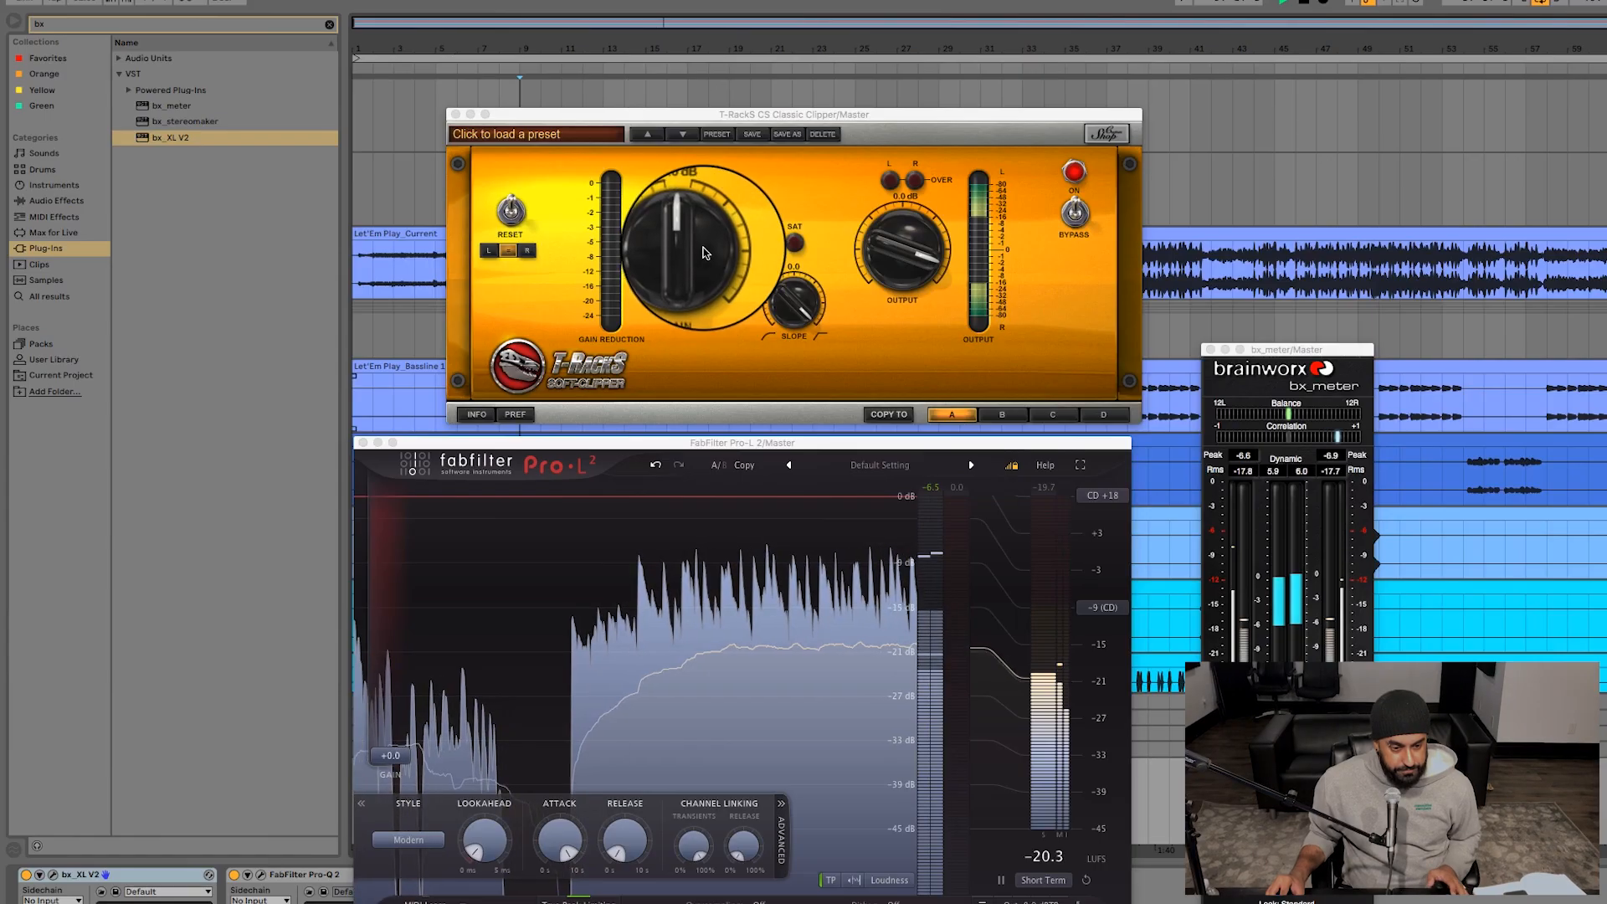
{"action": "left_click_drag", "start_coordinate": [693, 263], "coordinate": [714, 184]}
{"action": "left_click_drag", "start_coordinate": [698, 258], "coordinate": [703, 224]}
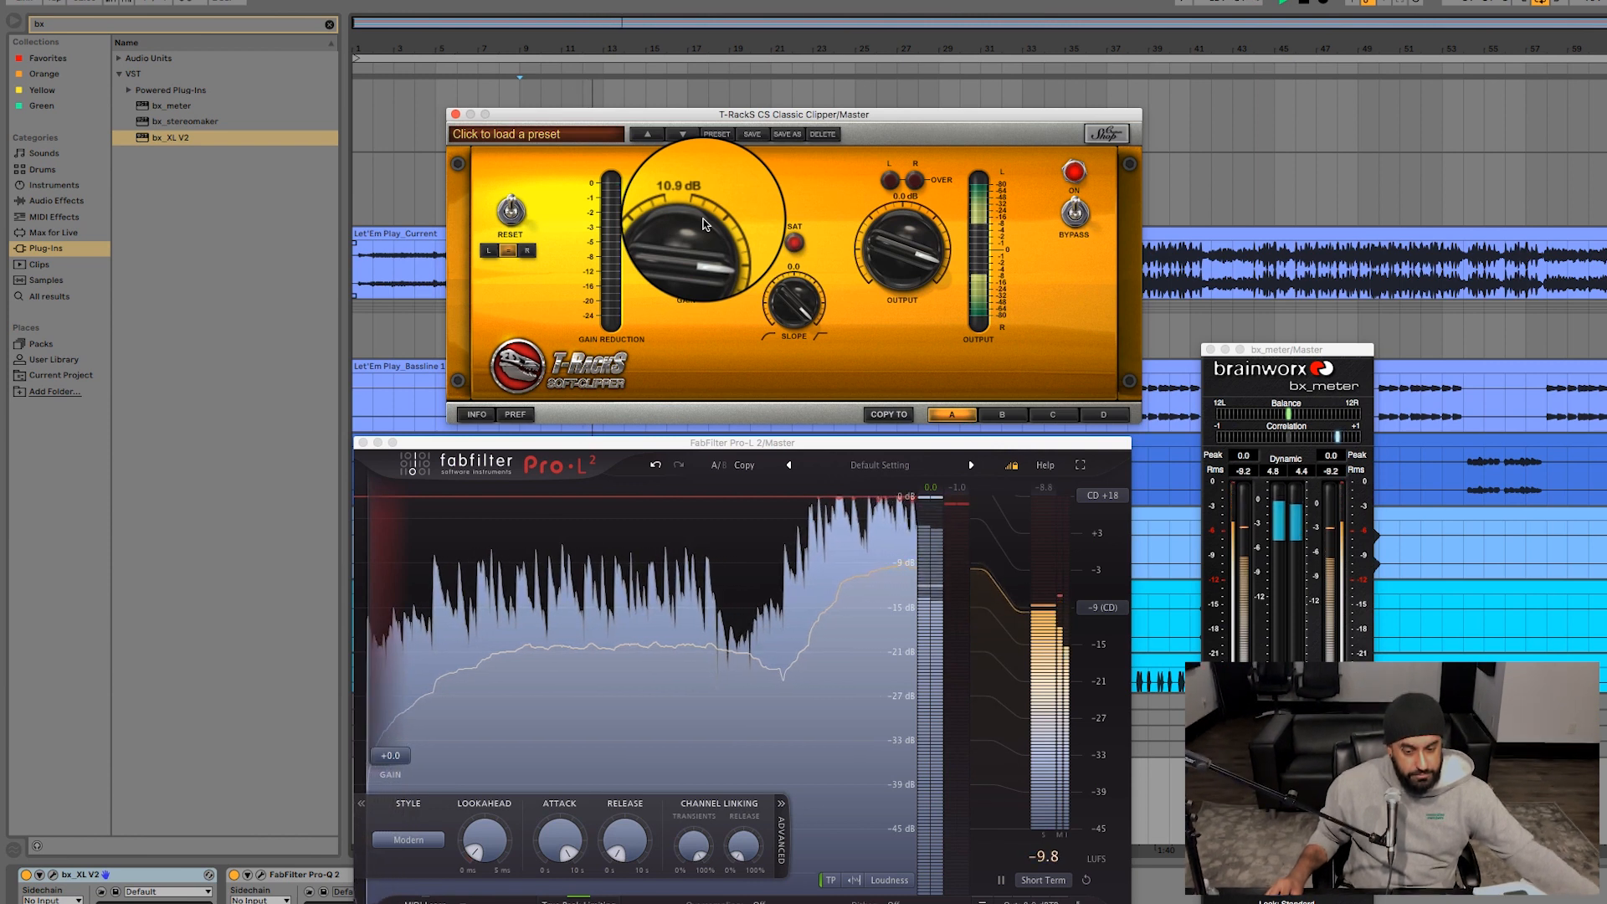
- Raise the T-RackS Soft-Clipper's gain to about 11.2 dB and the Main Vocals track's level to -7.8 dB
{"action": "left_click_drag", "start_coordinate": [703, 224], "coordinate": [705, 220]}
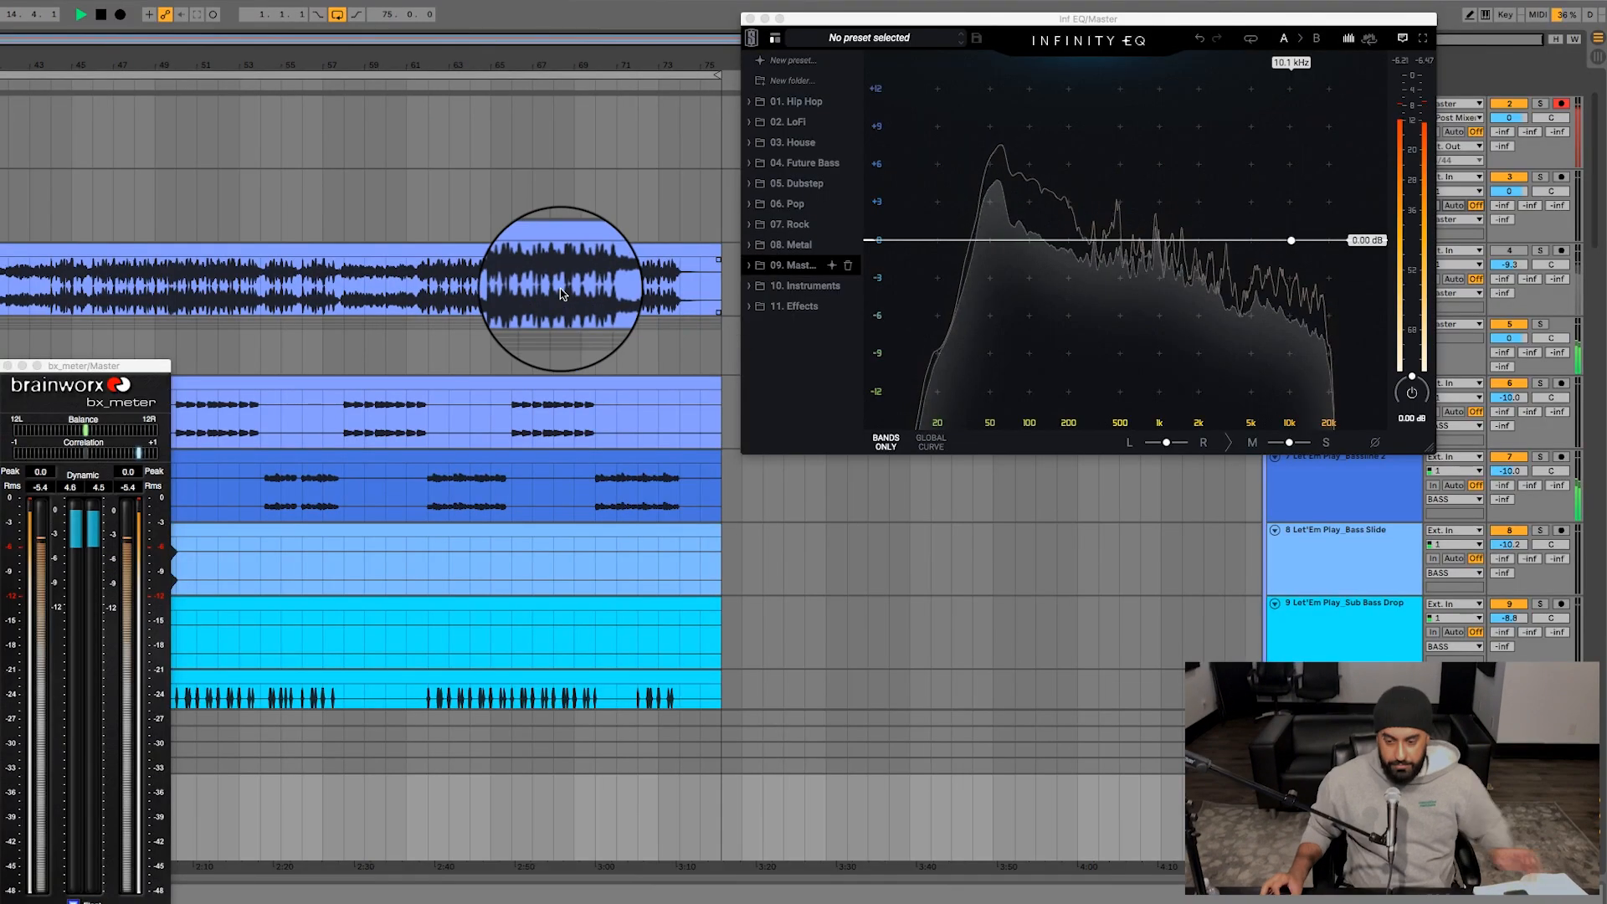
{"action": "scroll", "coordinate": [555, 280], "scroll_direction": "down", "scroll_amount": 10}
{"action": "left_click_drag", "start_coordinate": [1509, 413], "coordinate": [1509, 407]}
{"action": "key", "text": "super+z"}
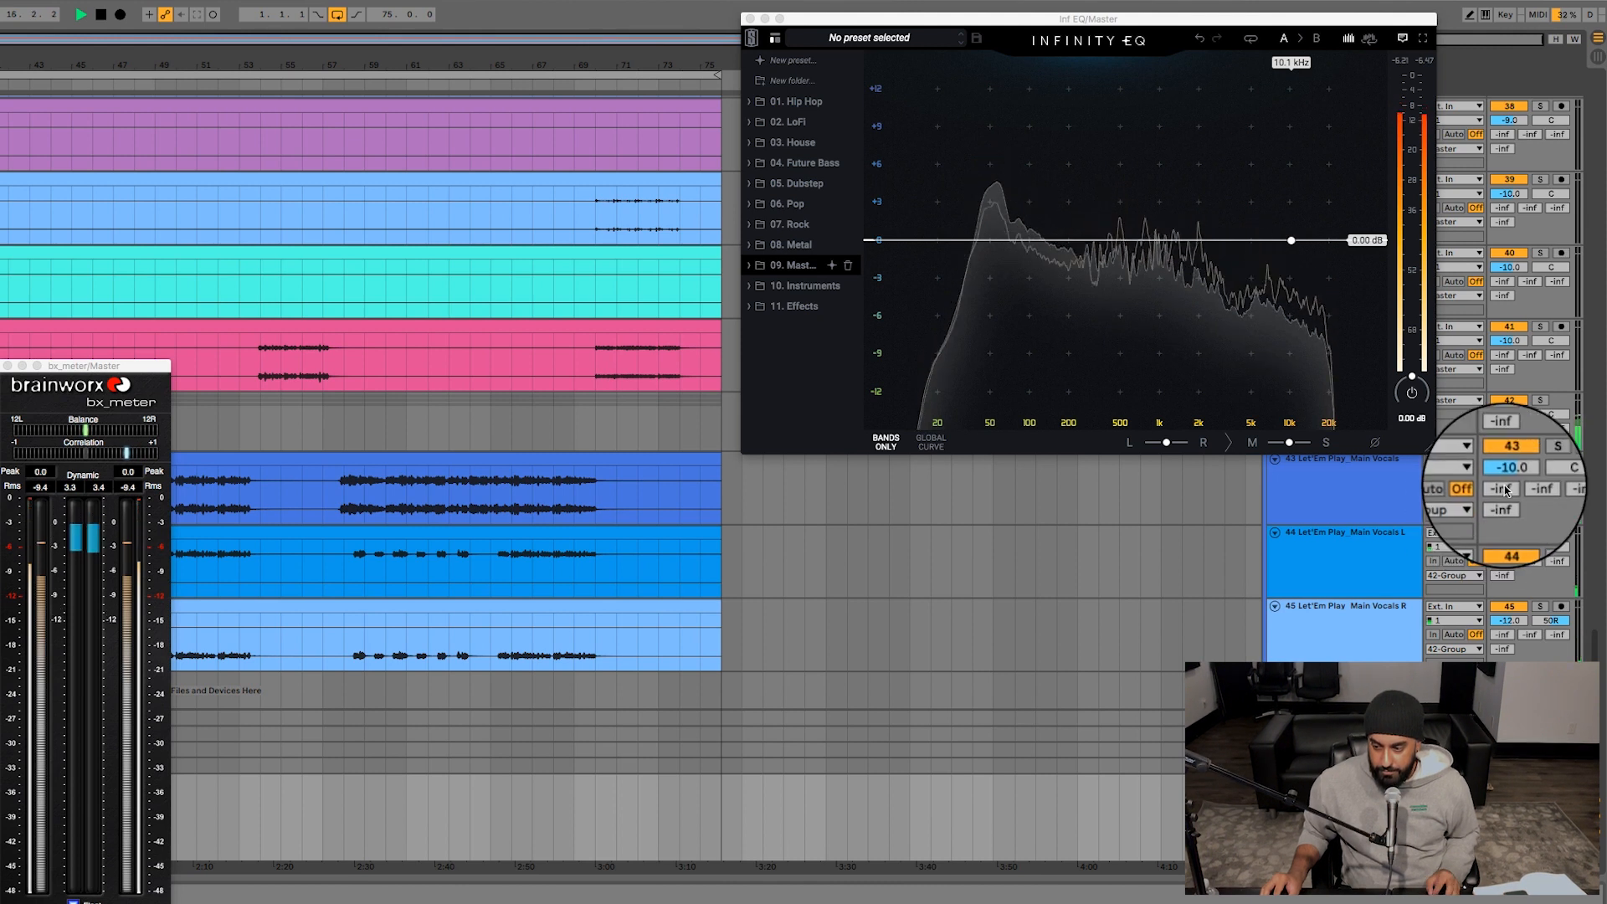
{"action": "left_click_drag", "start_coordinate": [1509, 473], "coordinate": [1509, 457]}
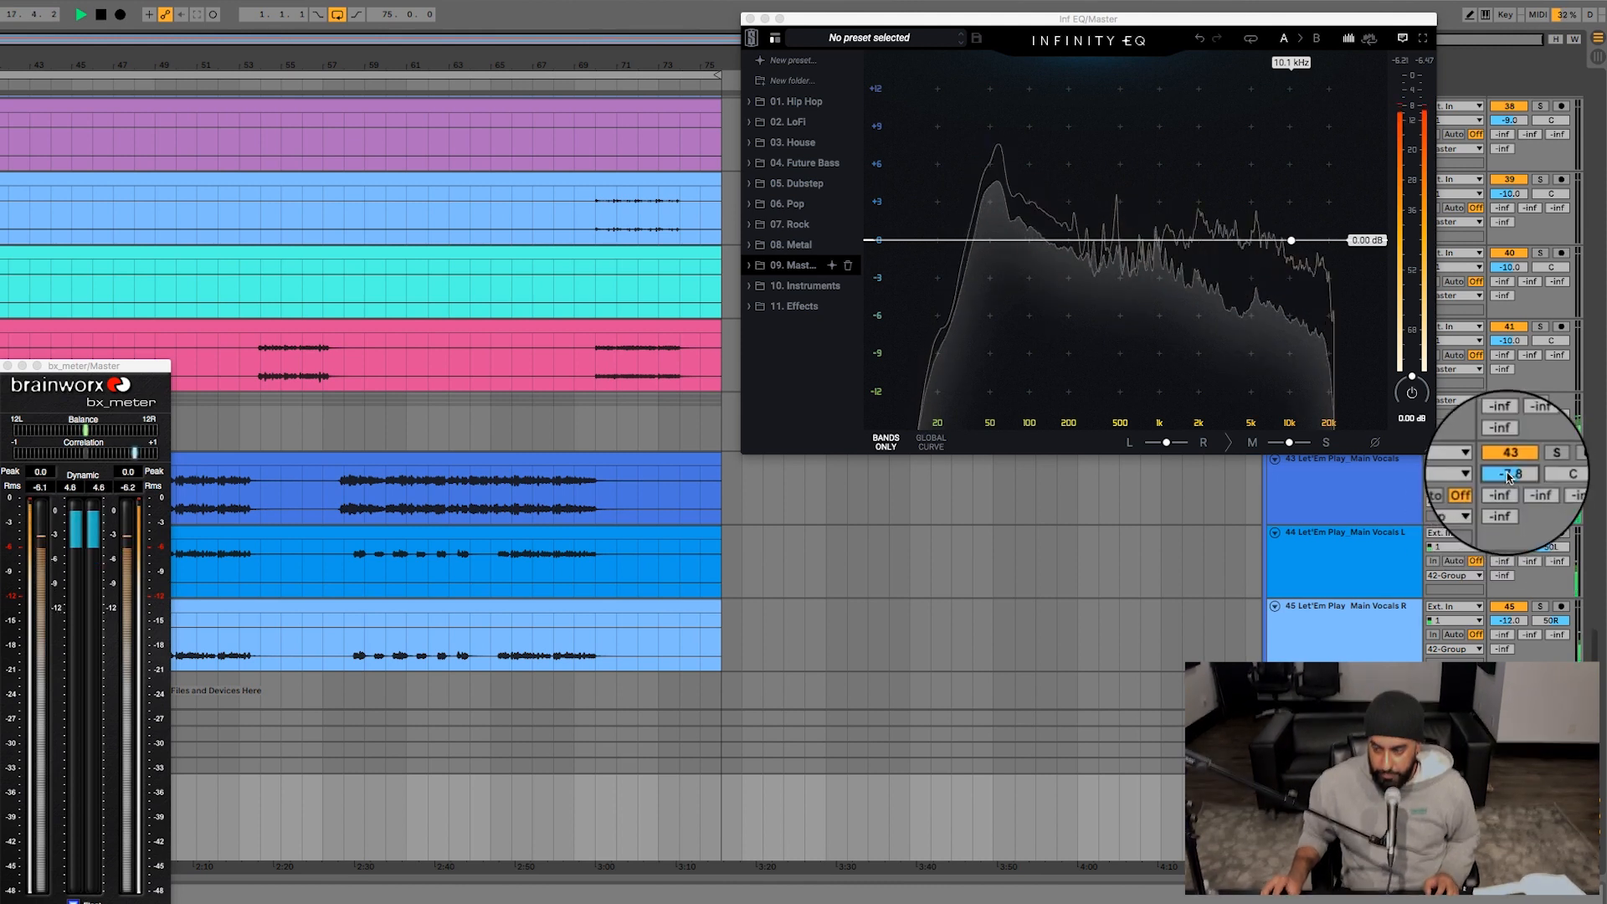
- Lower the Main Vocals L and R tracks together to about -14 dB and raise the vocal group's level to -0.7 dB
{"action": "scroll", "coordinate": [1508, 416], "scroll_direction": "up", "scroll_amount": 20}
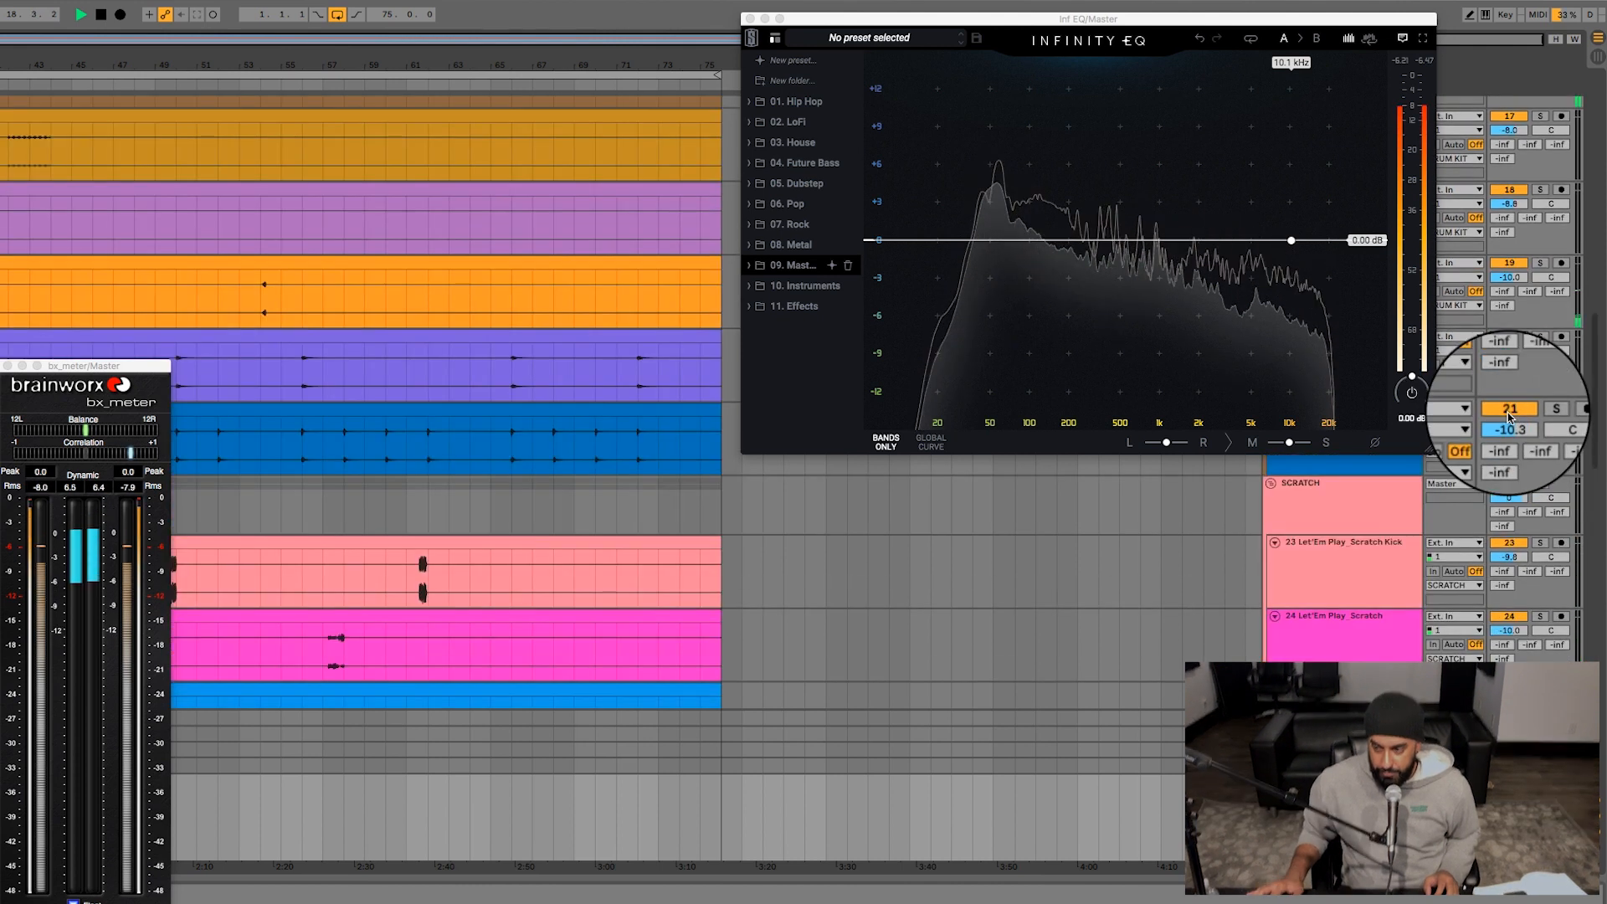
{"action": "scroll", "coordinate": [1508, 416], "scroll_direction": "down", "scroll_amount": 20}
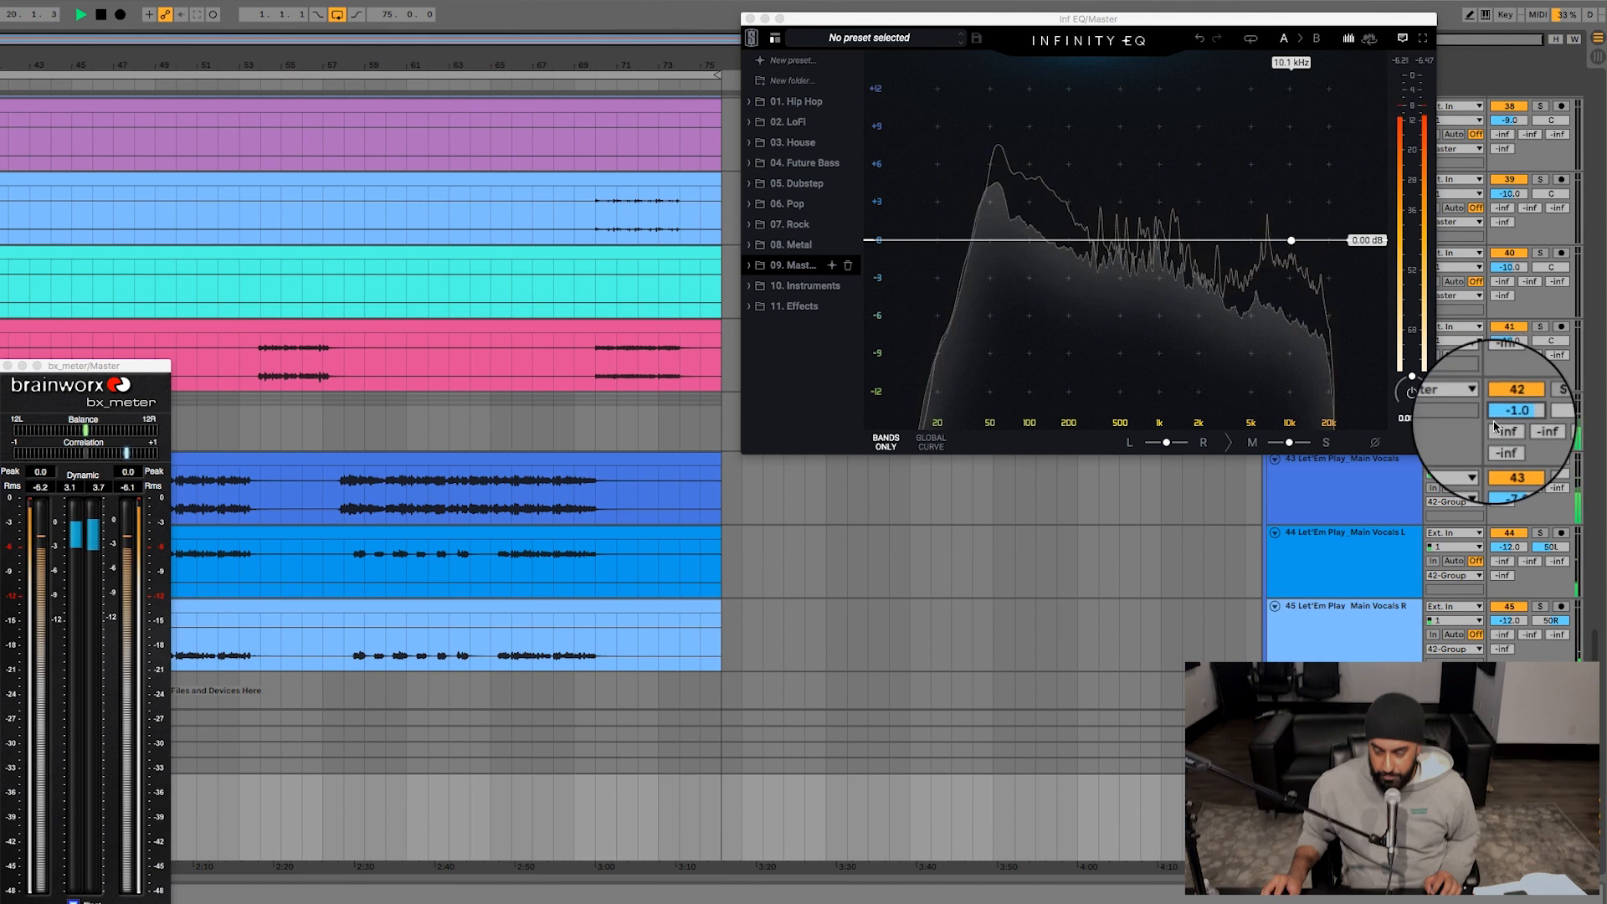
{"action": "left_click", "coordinate": [1381, 556]}
{"action": "left_click_drag", "start_coordinate": [1504, 544], "coordinate": [1504, 547]}
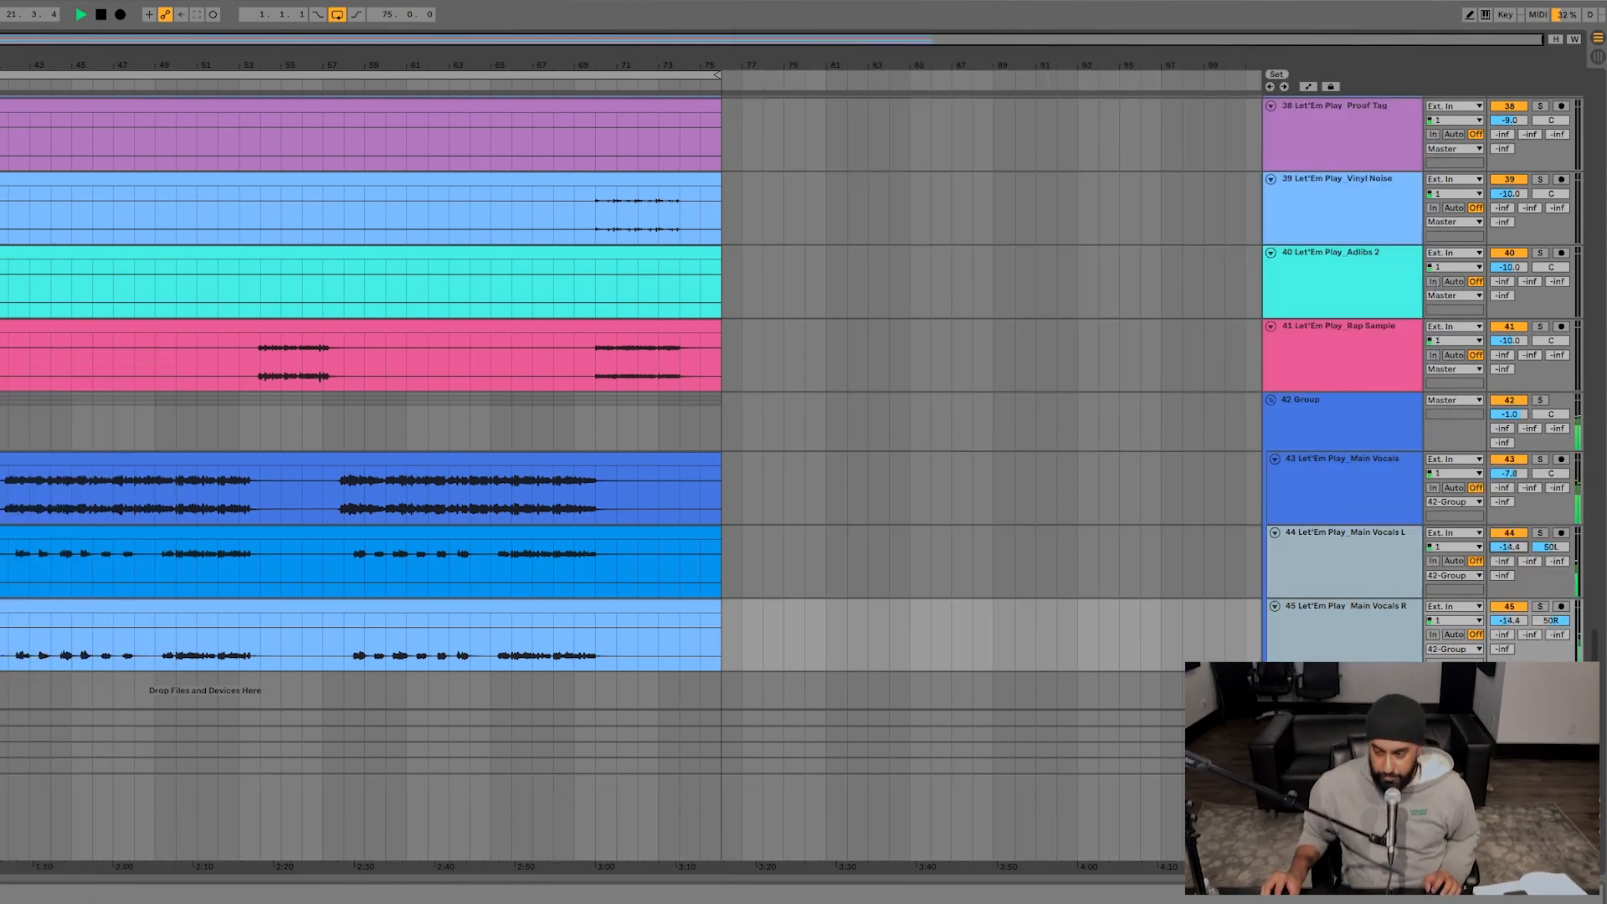
{"action": "left_click_drag", "start_coordinate": [1509, 413], "coordinate": [1509, 411]}
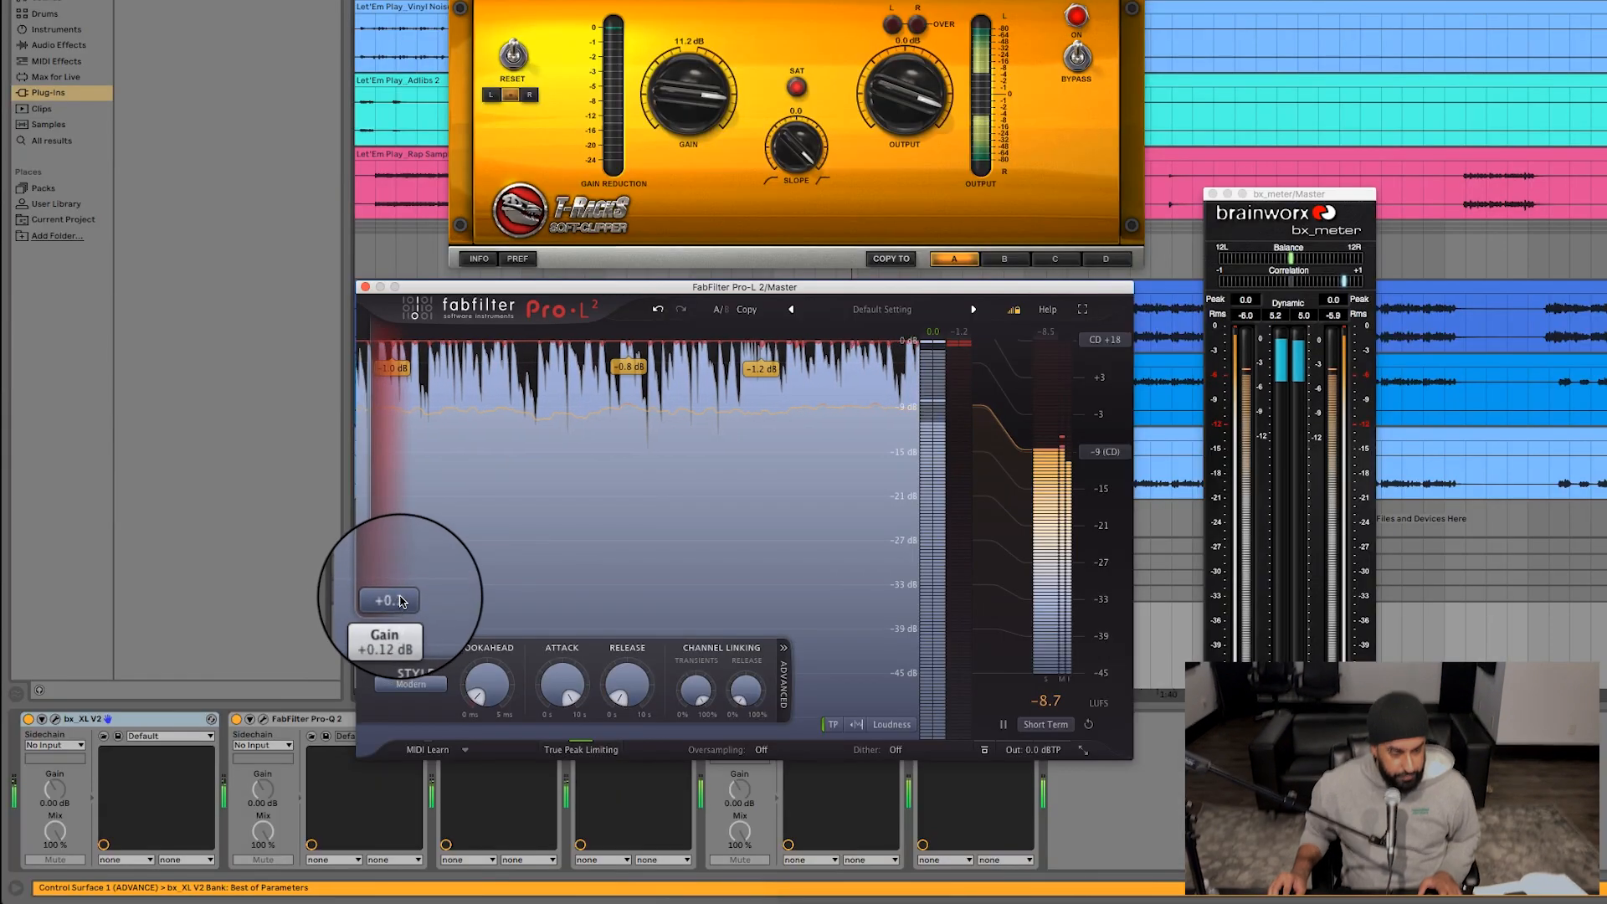
- Raise the Pro-L 2's gain to +0.8 dB and lower the vocal group's level to -1.6 dB
{"action": "left_click_drag", "start_coordinate": [402, 601], "coordinate": [405, 595]}
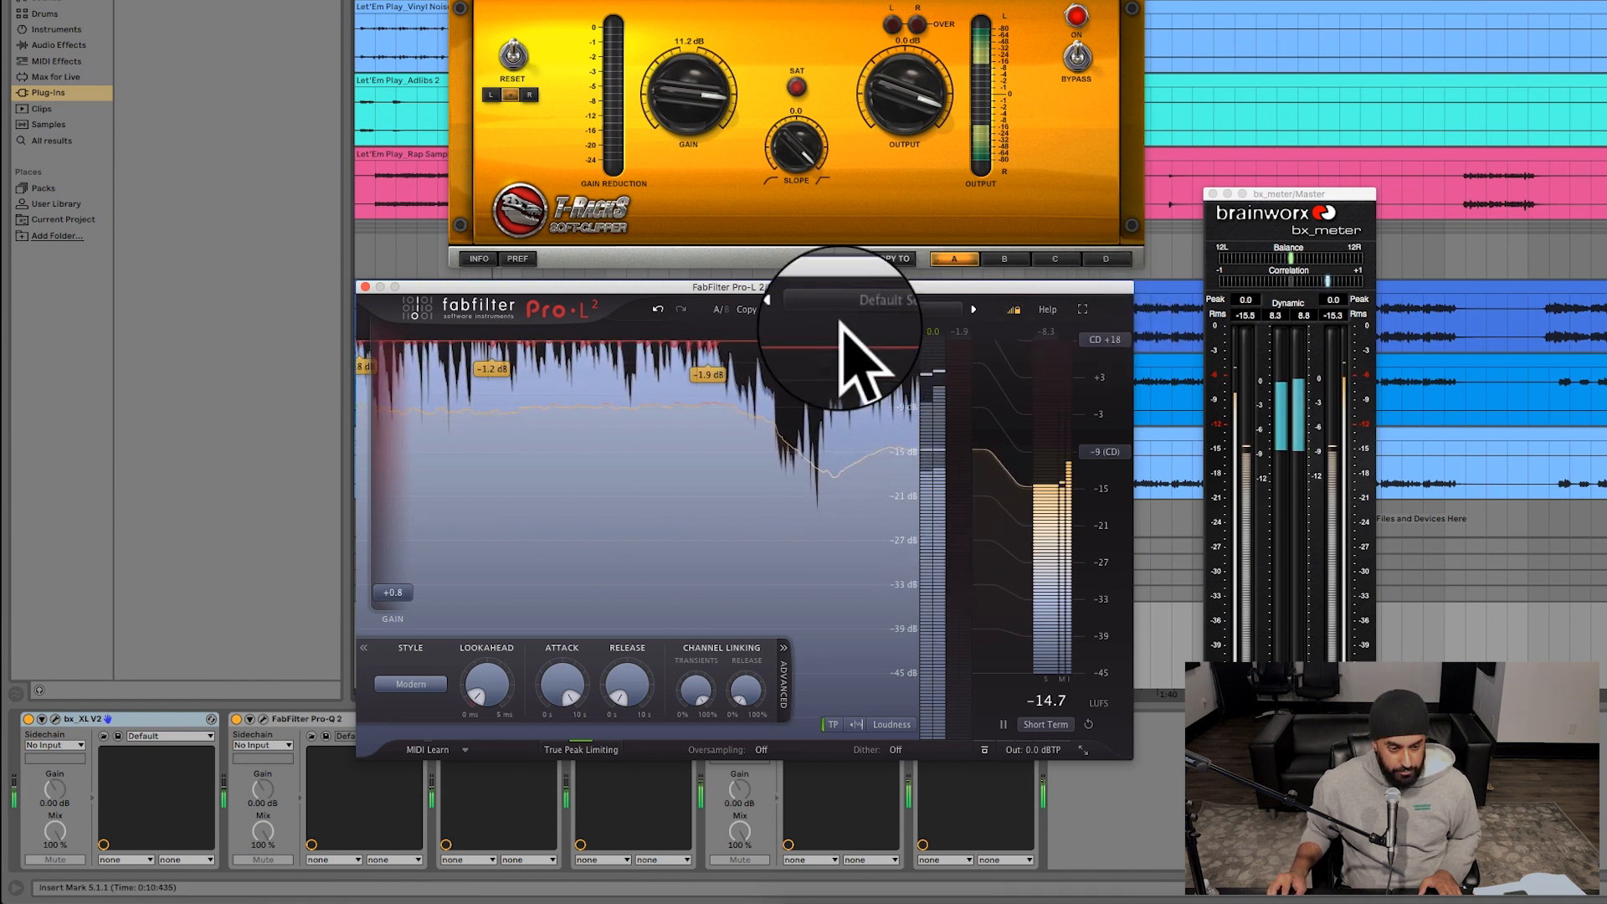
{"action": "left_click_drag", "start_coordinate": [706, 286], "coordinate": [2, 130]}
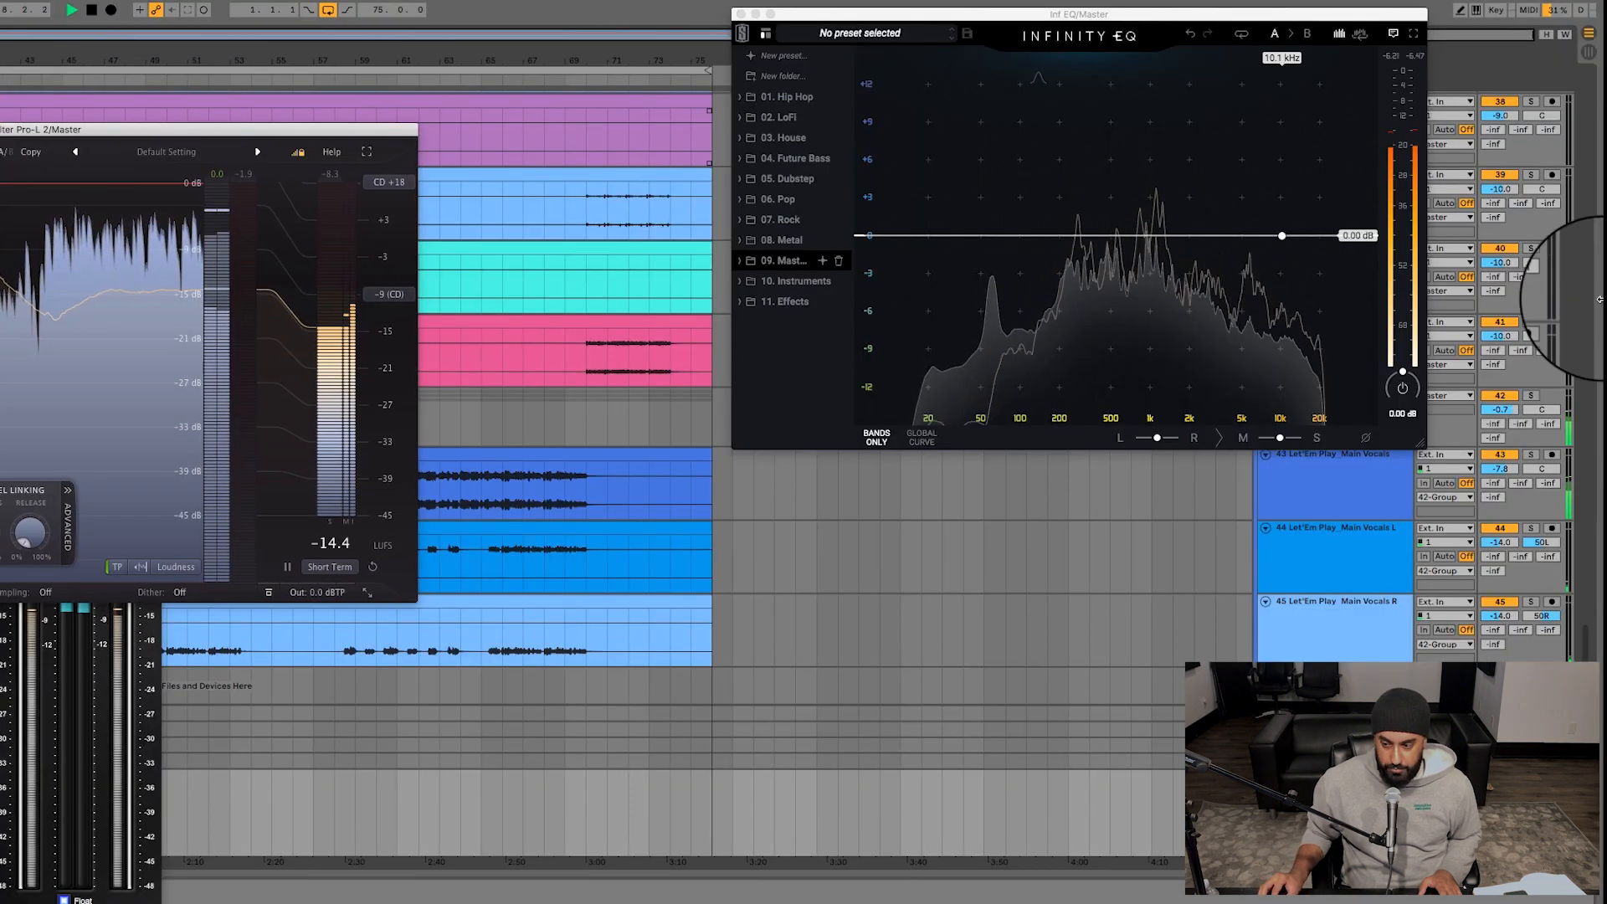
{"action": "left_click_drag", "start_coordinate": [1496, 410], "coordinate": [1496, 419]}
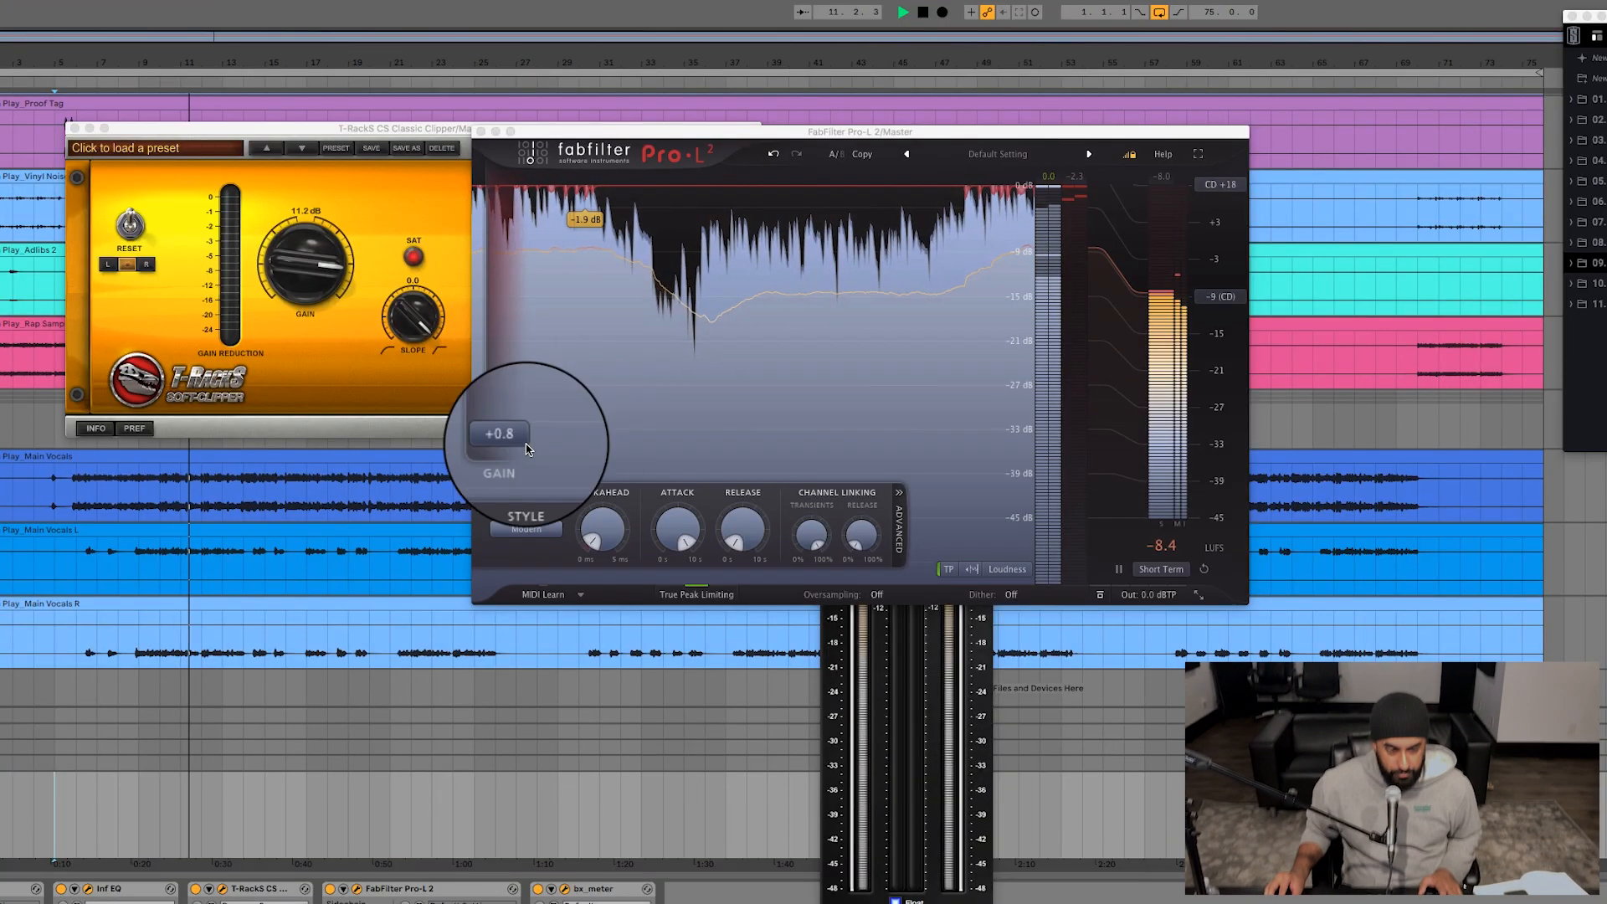
- Raise the Pro-L 2's gain past +1.2 dB and move the bx_meter window clear of the limiter
{"action": "left_click_drag", "start_coordinate": [511, 436], "coordinate": [514, 431]}
{"action": "left_click", "coordinate": [897, 698]}
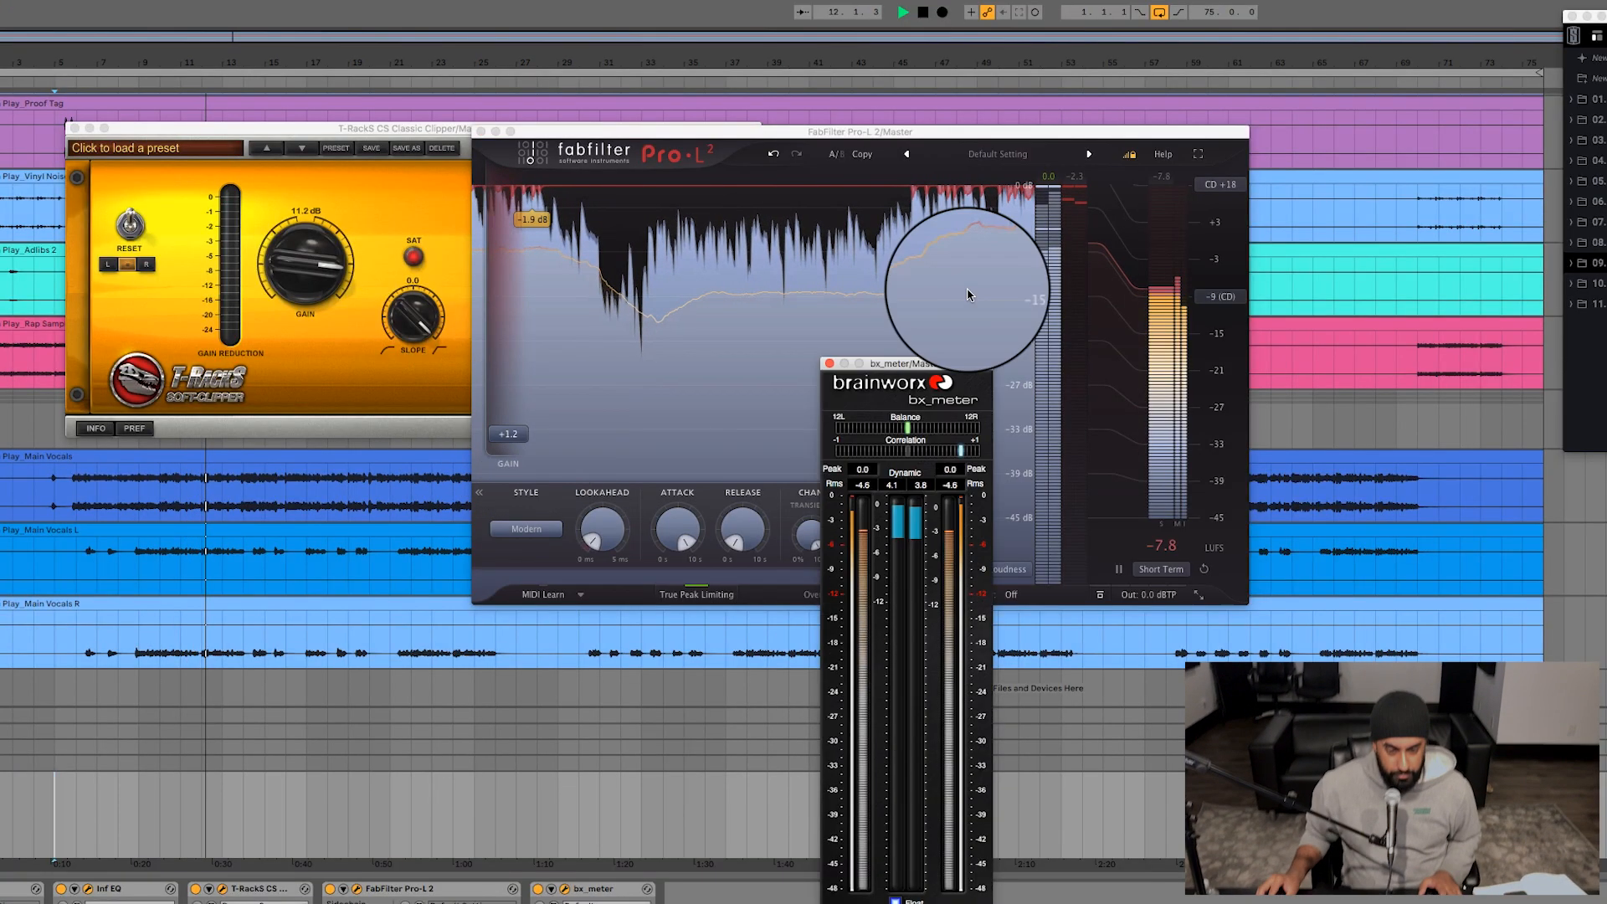
{"action": "left_click_drag", "start_coordinate": [935, 362], "coordinate": [1473, 81]}
{"action": "left_click_drag", "start_coordinate": [506, 435], "coordinate": [520, 432]}
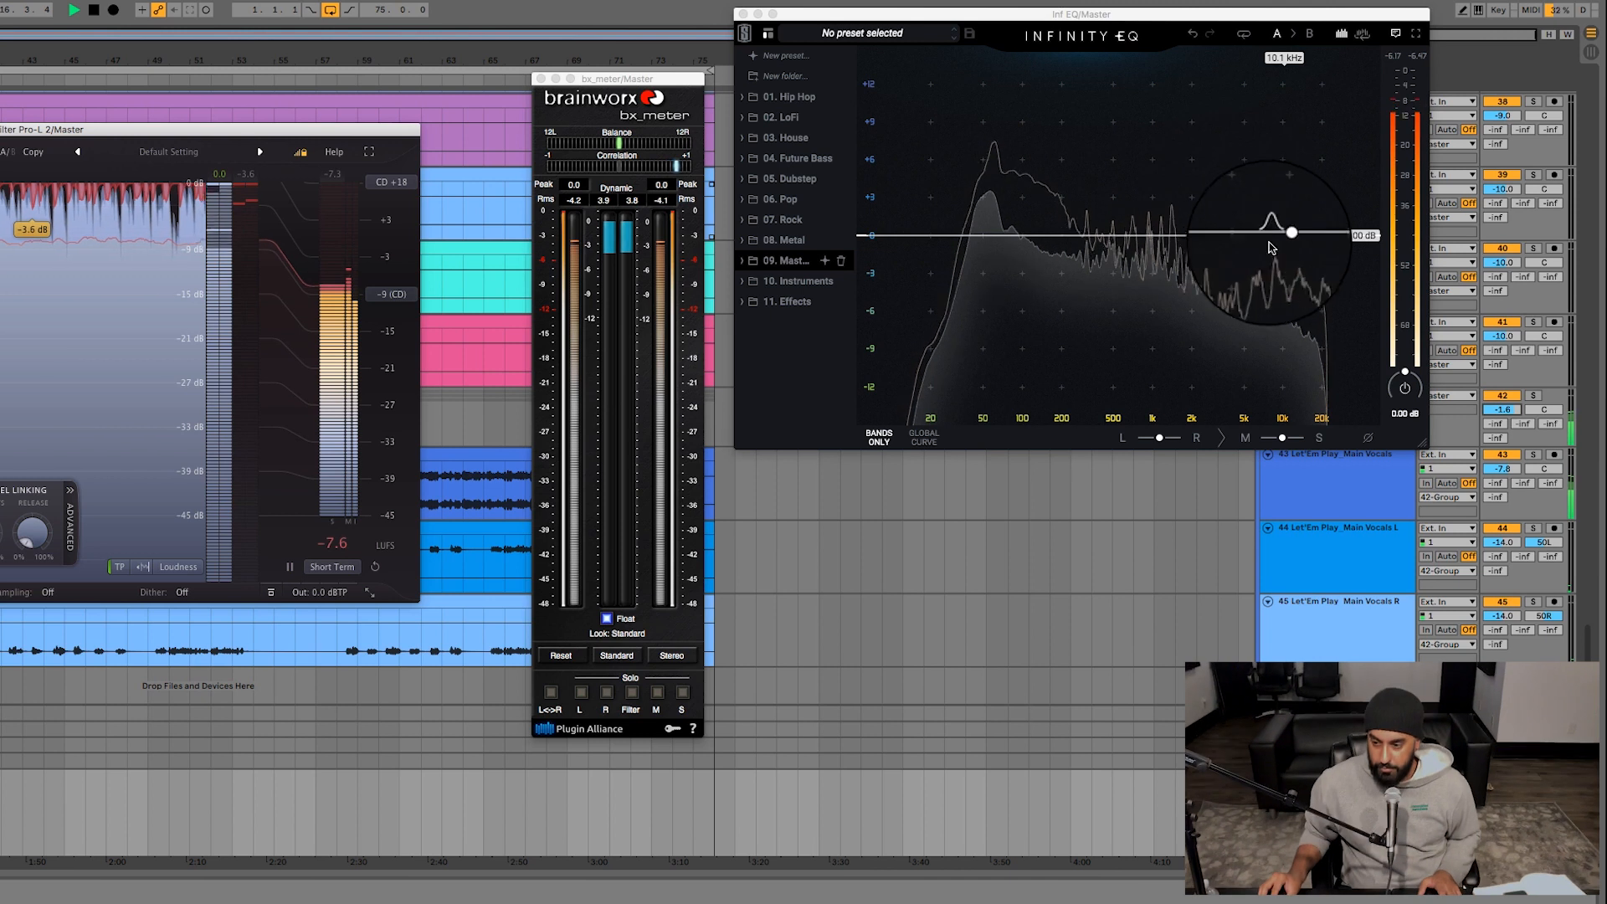
- Boost the Infinity EQ band at about 10.3 kHz to +0.91 dB and close the EQ, limiter and clipper windows
{"action": "left_click_drag", "start_coordinate": [1292, 232], "coordinate": [1284, 224]}
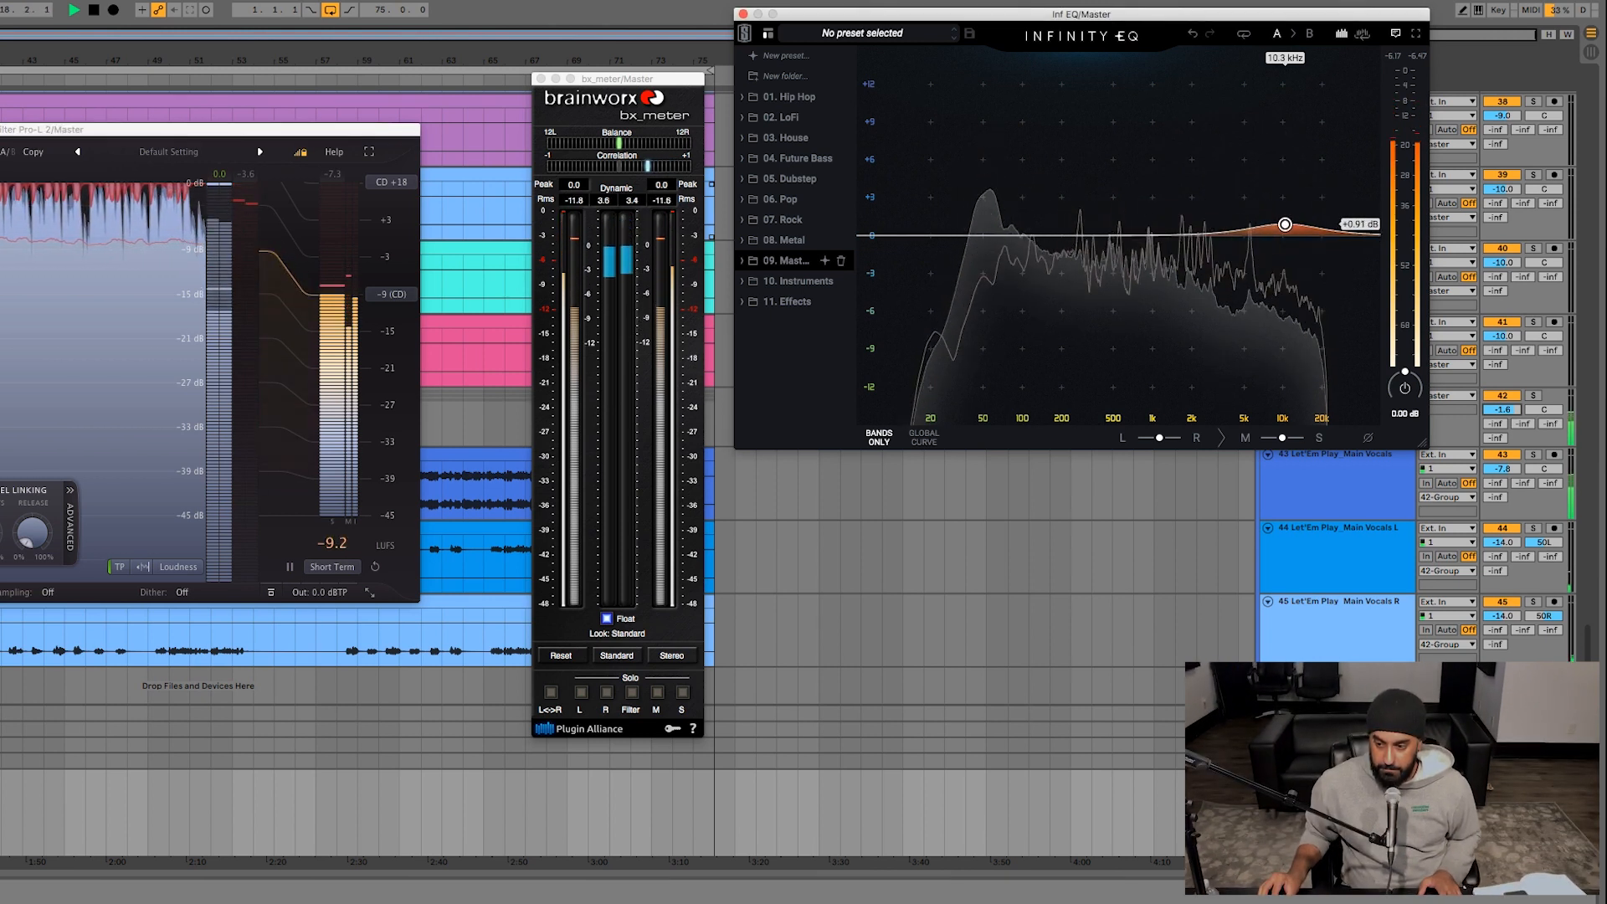
{"action": "left_click", "coordinate": [743, 16]}
{"action": "left_click", "coordinate": [670, 132]}
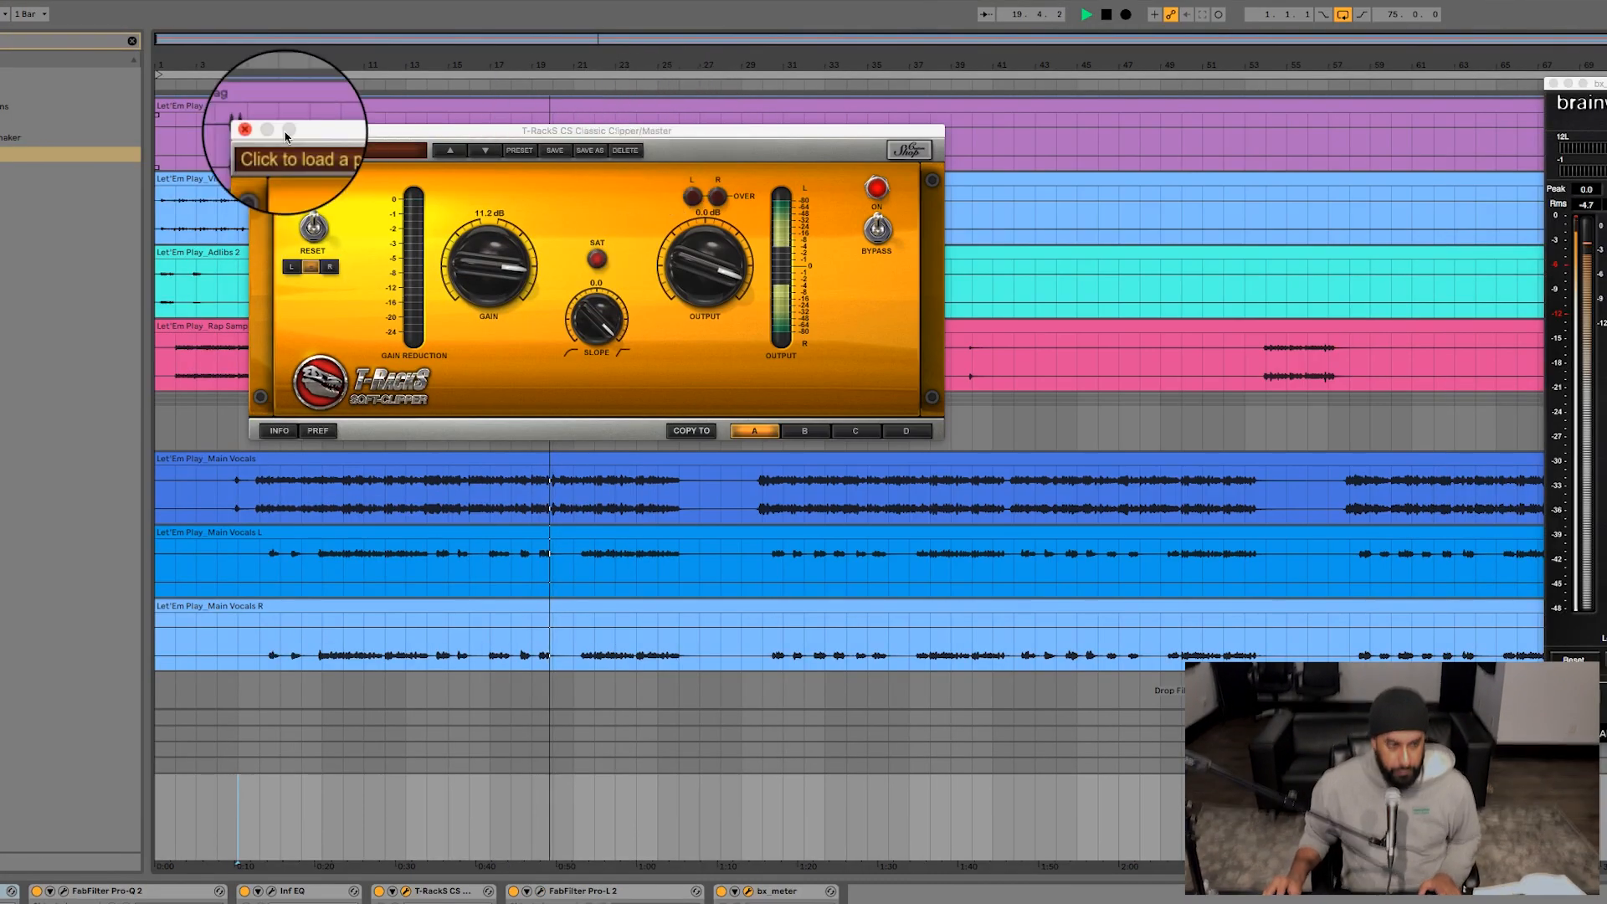
{"action": "left_click", "coordinate": [244, 129]}
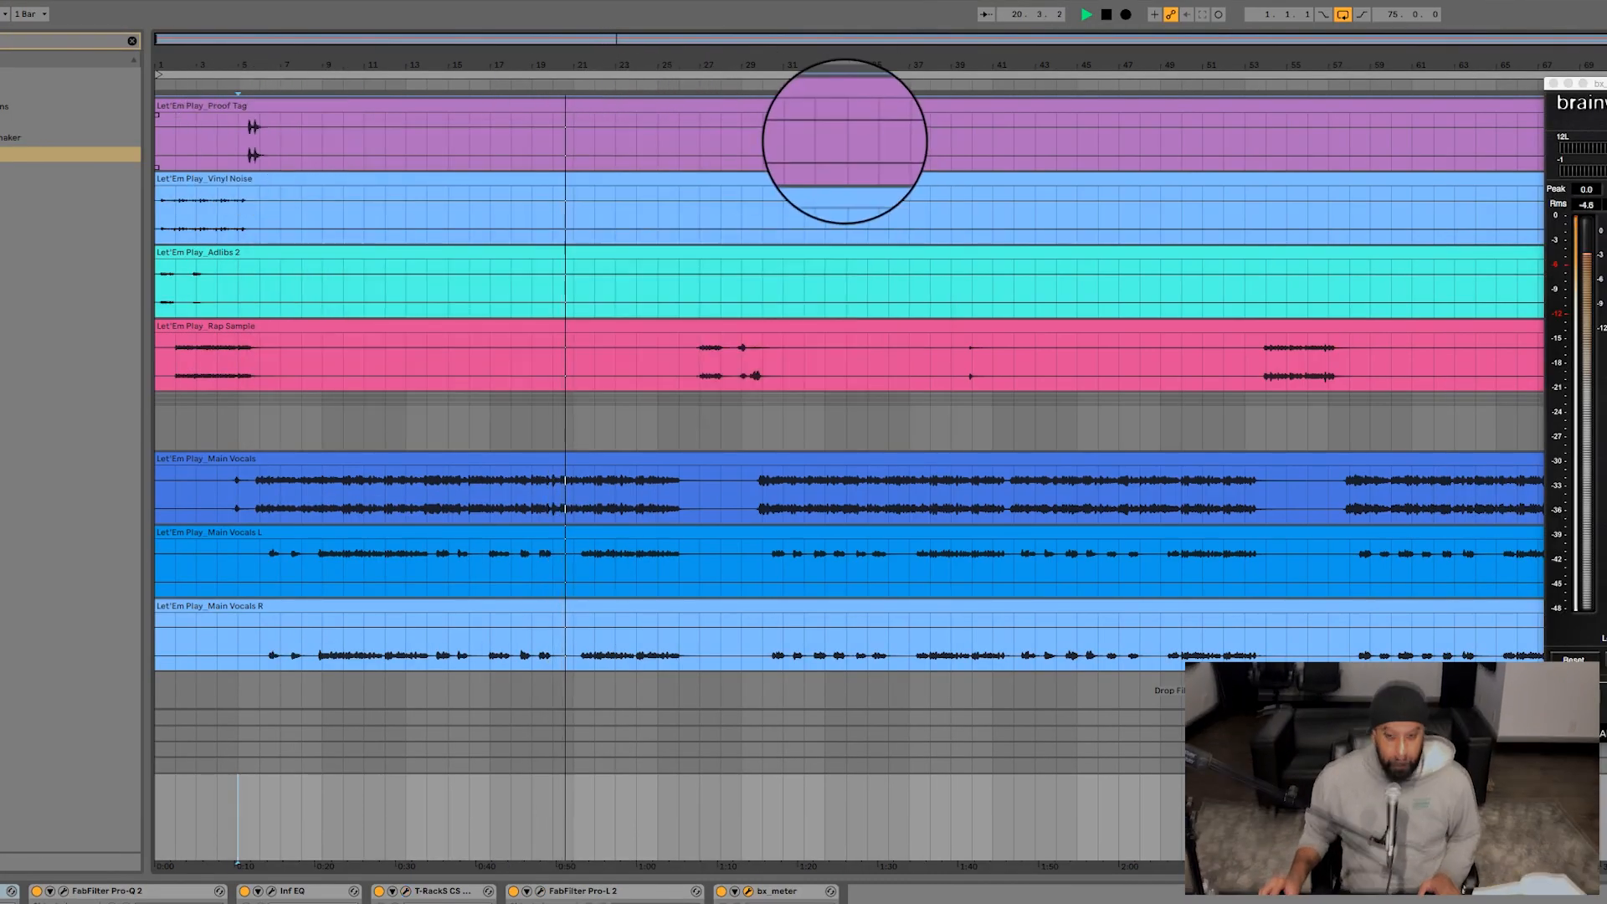
- Route the output of the Let'Em Play_Current reference track to Ext. Out 1/2 instead of the master
{"action": "scroll", "coordinate": [861, 170], "scroll_direction": "up", "scroll_amount": 8}
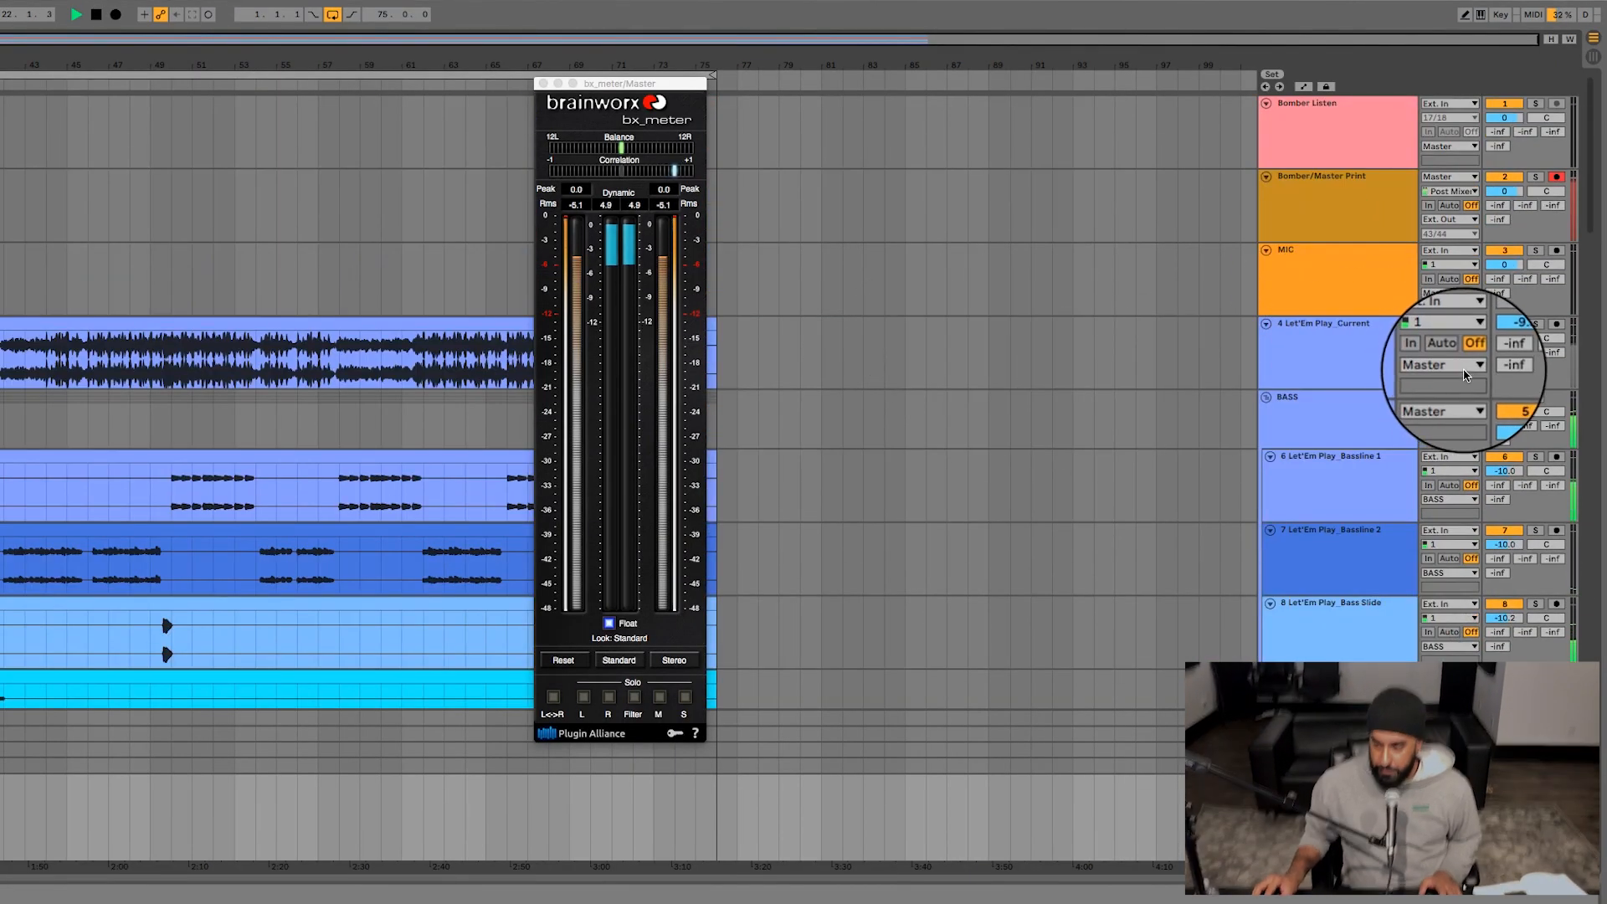
{"action": "left_click", "coordinate": [1465, 369]}
{"action": "left_click", "coordinate": [1452, 381]}
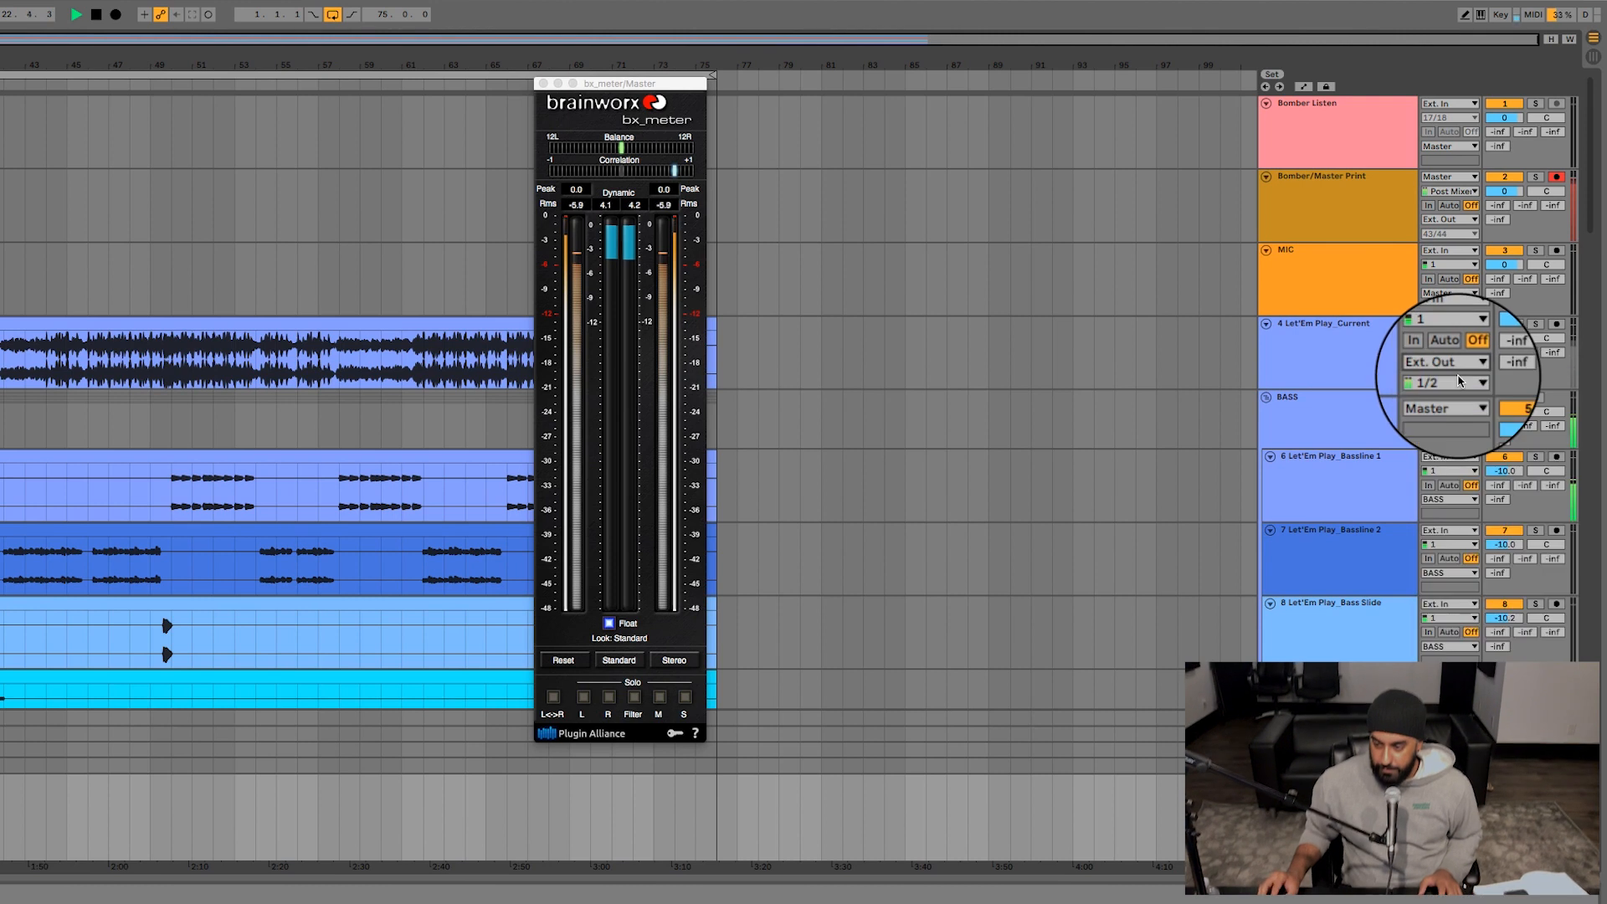
- Solo the Let'Em Play_Current reference for comparison, end the solo, and restart playback of the mastered mix
{"action": "left_click", "coordinate": [1536, 325]}
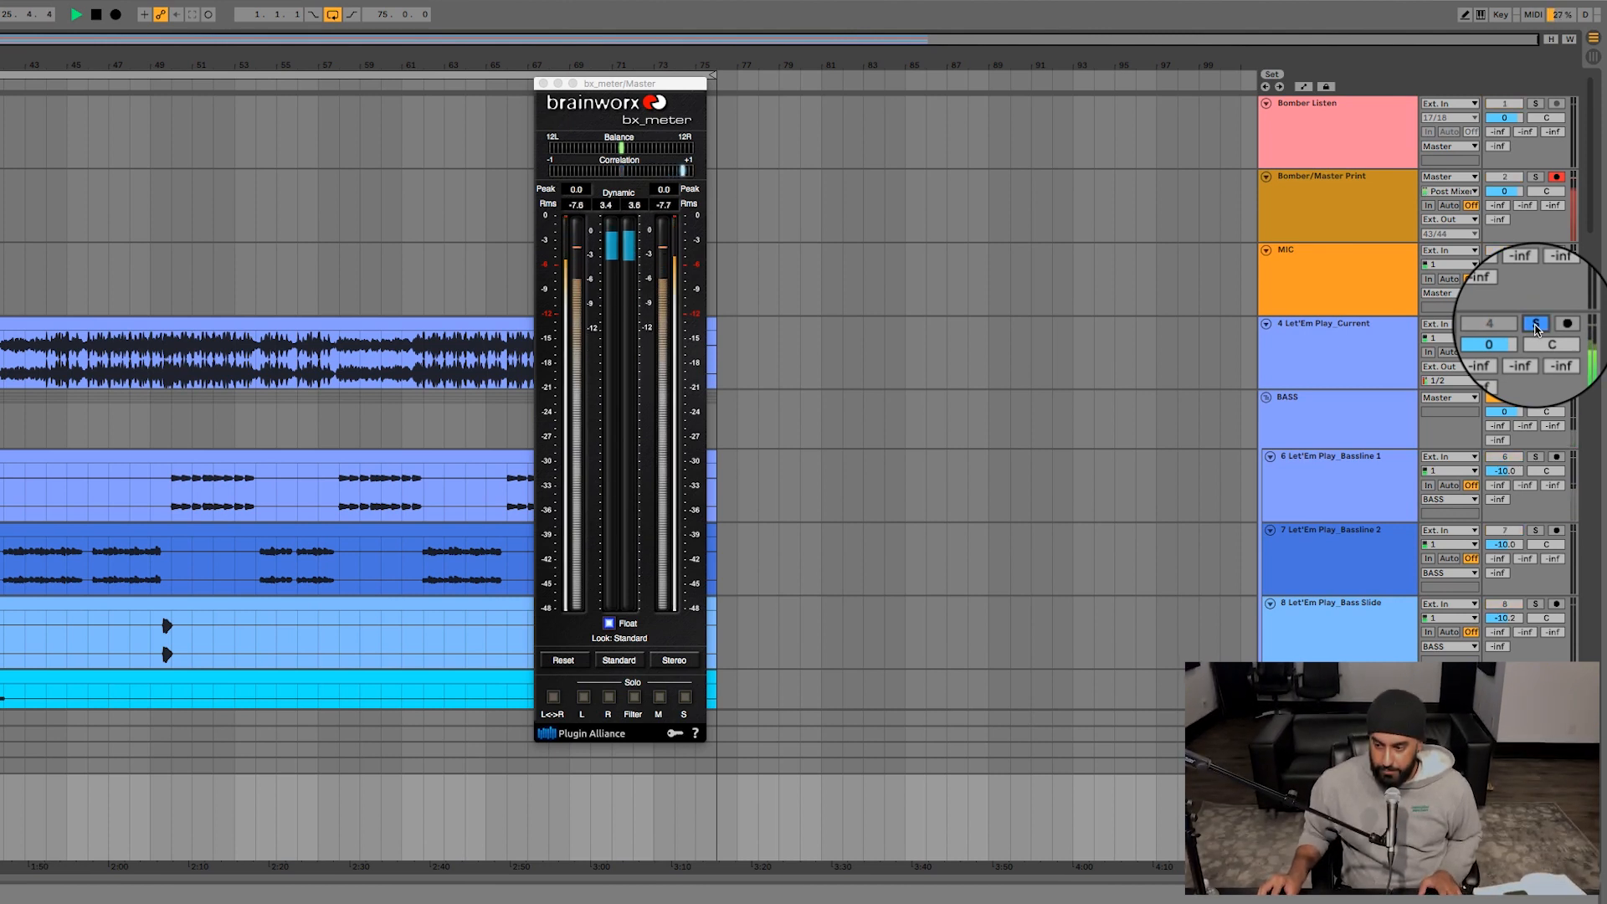
{"action": "left_click", "coordinate": [1537, 325]}
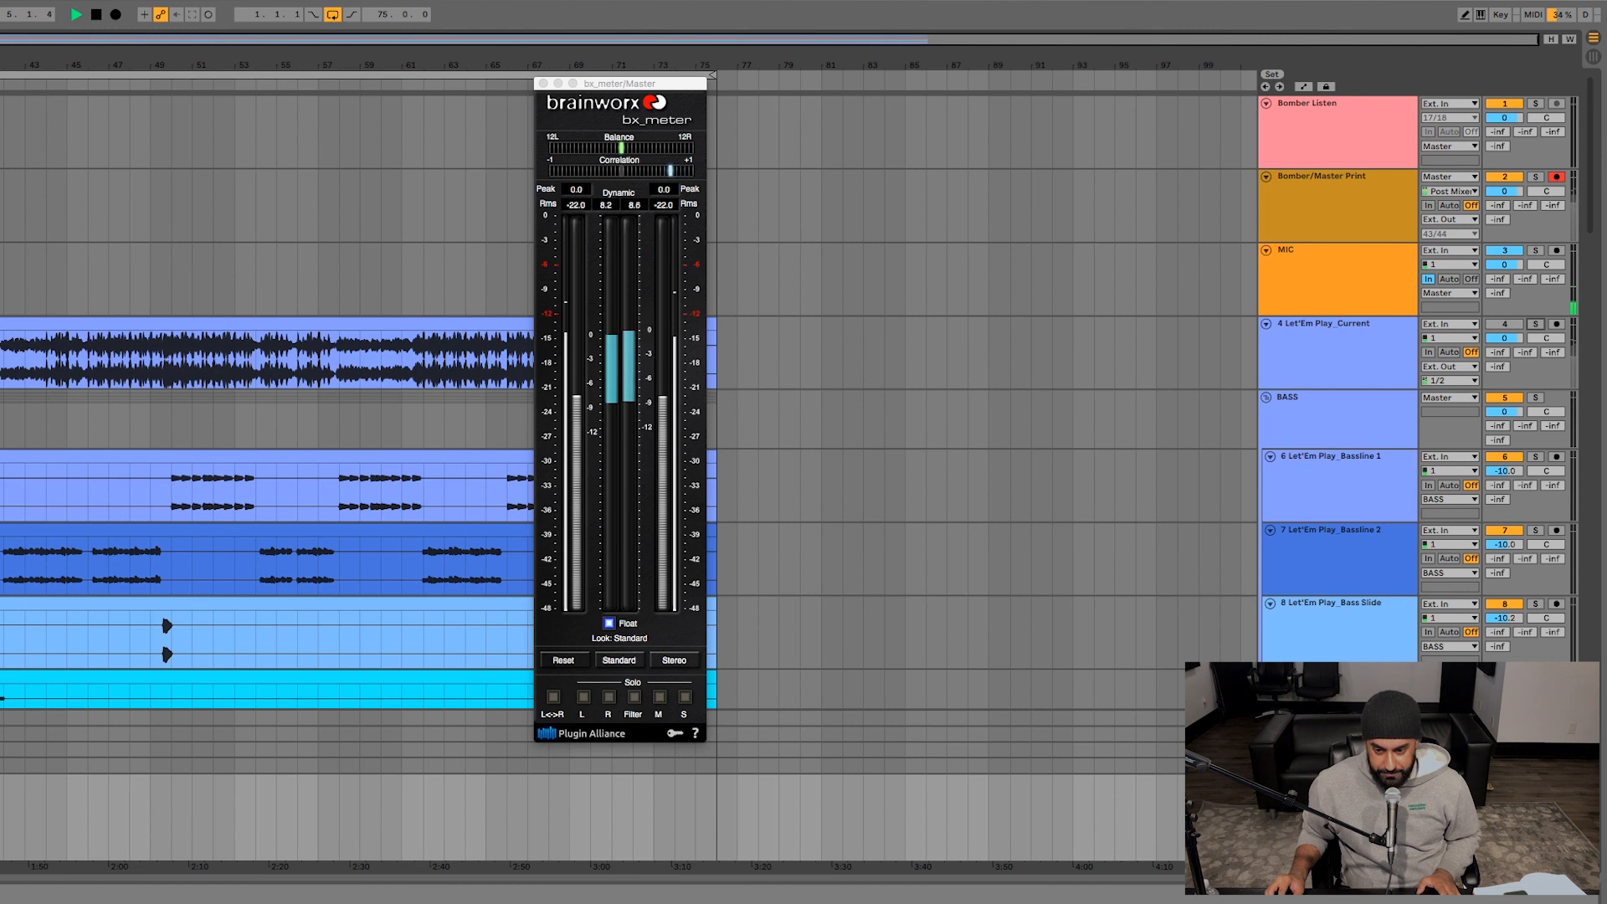
{"action": "key", "text": "space"}
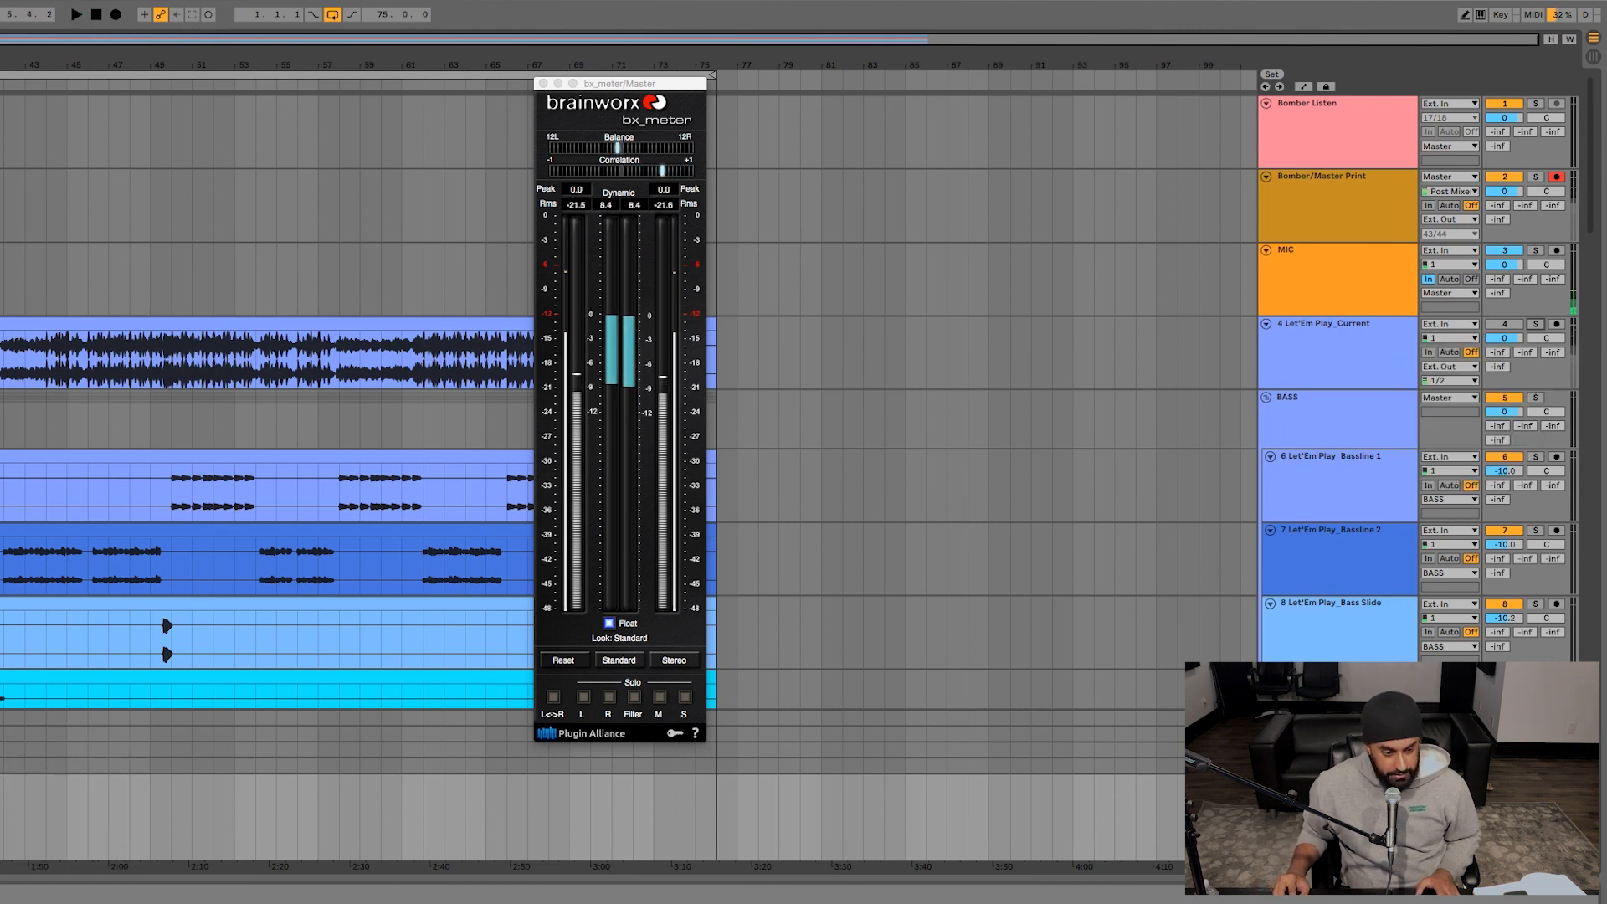
{"action": "key", "text": "space"}
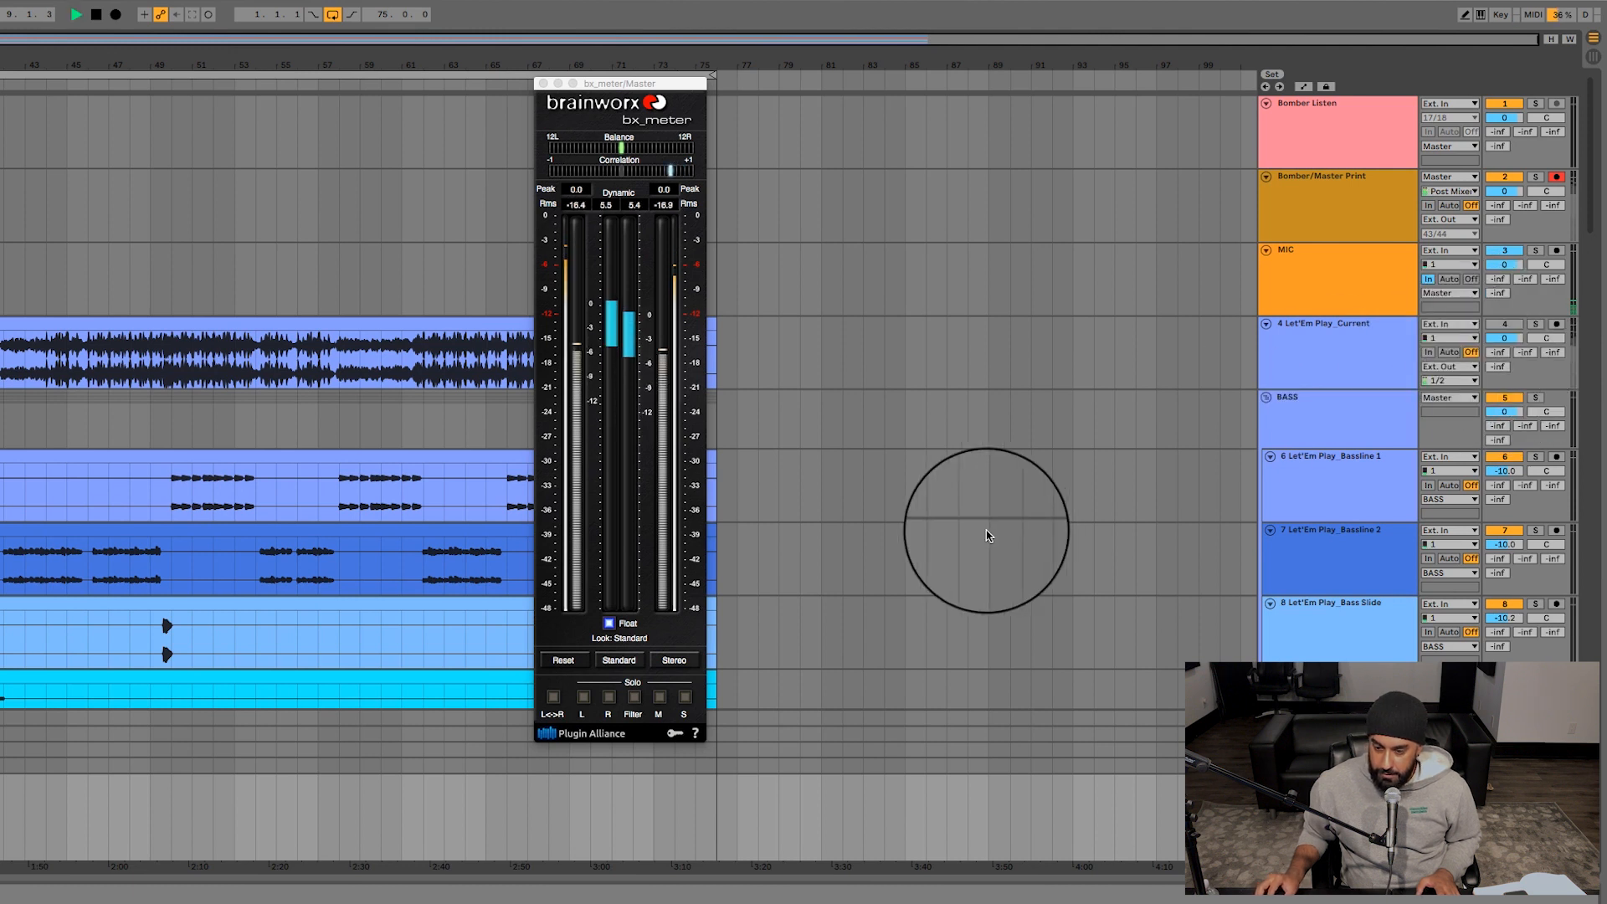
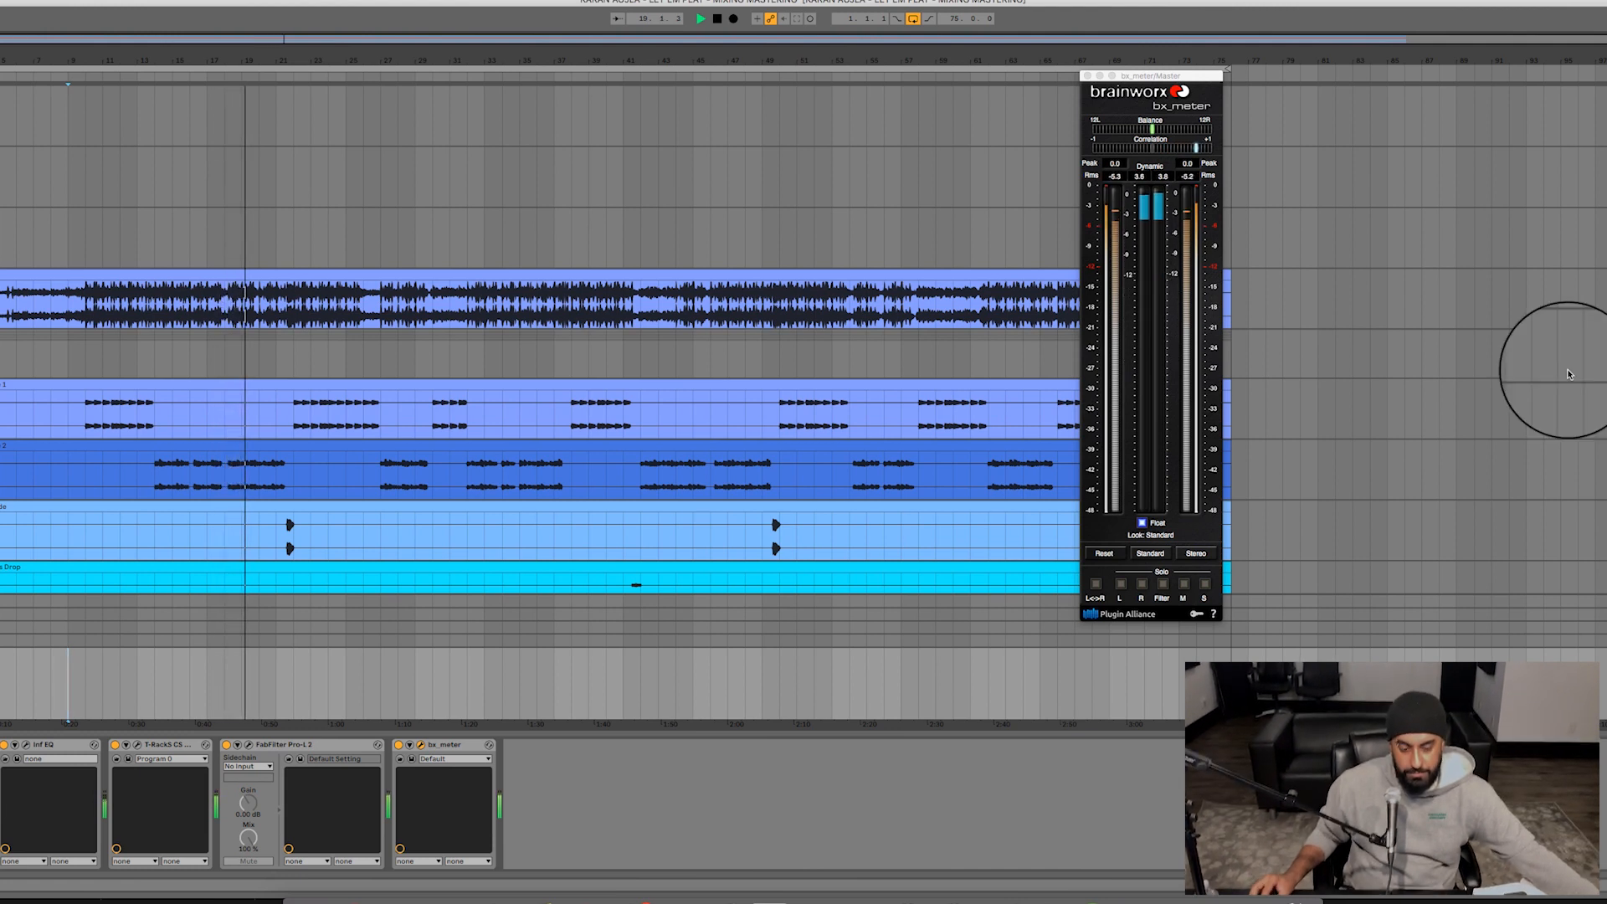
- Reopen the T-RackS clipper and Pro-L 2, set the Pro-L 2's gain to +1.30 dB, and close both windows
{"action": "left_click", "coordinate": [137, 744]}
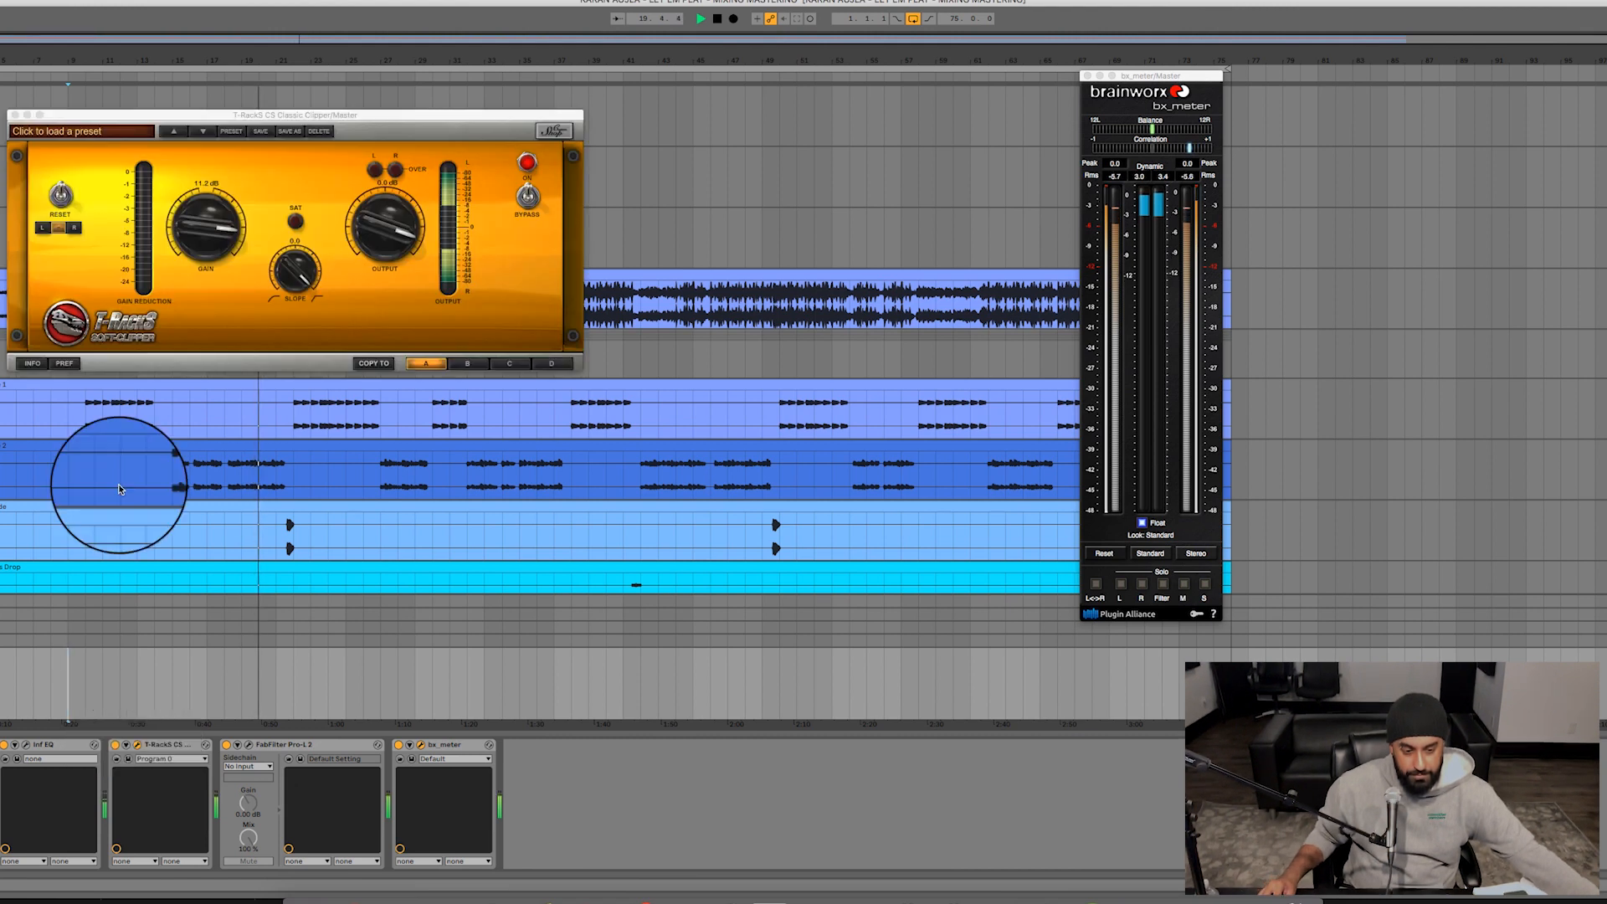
{"action": "left_click", "coordinate": [248, 744]}
{"action": "left_click_drag", "start_coordinate": [386, 391], "coordinate": [380, 377]}
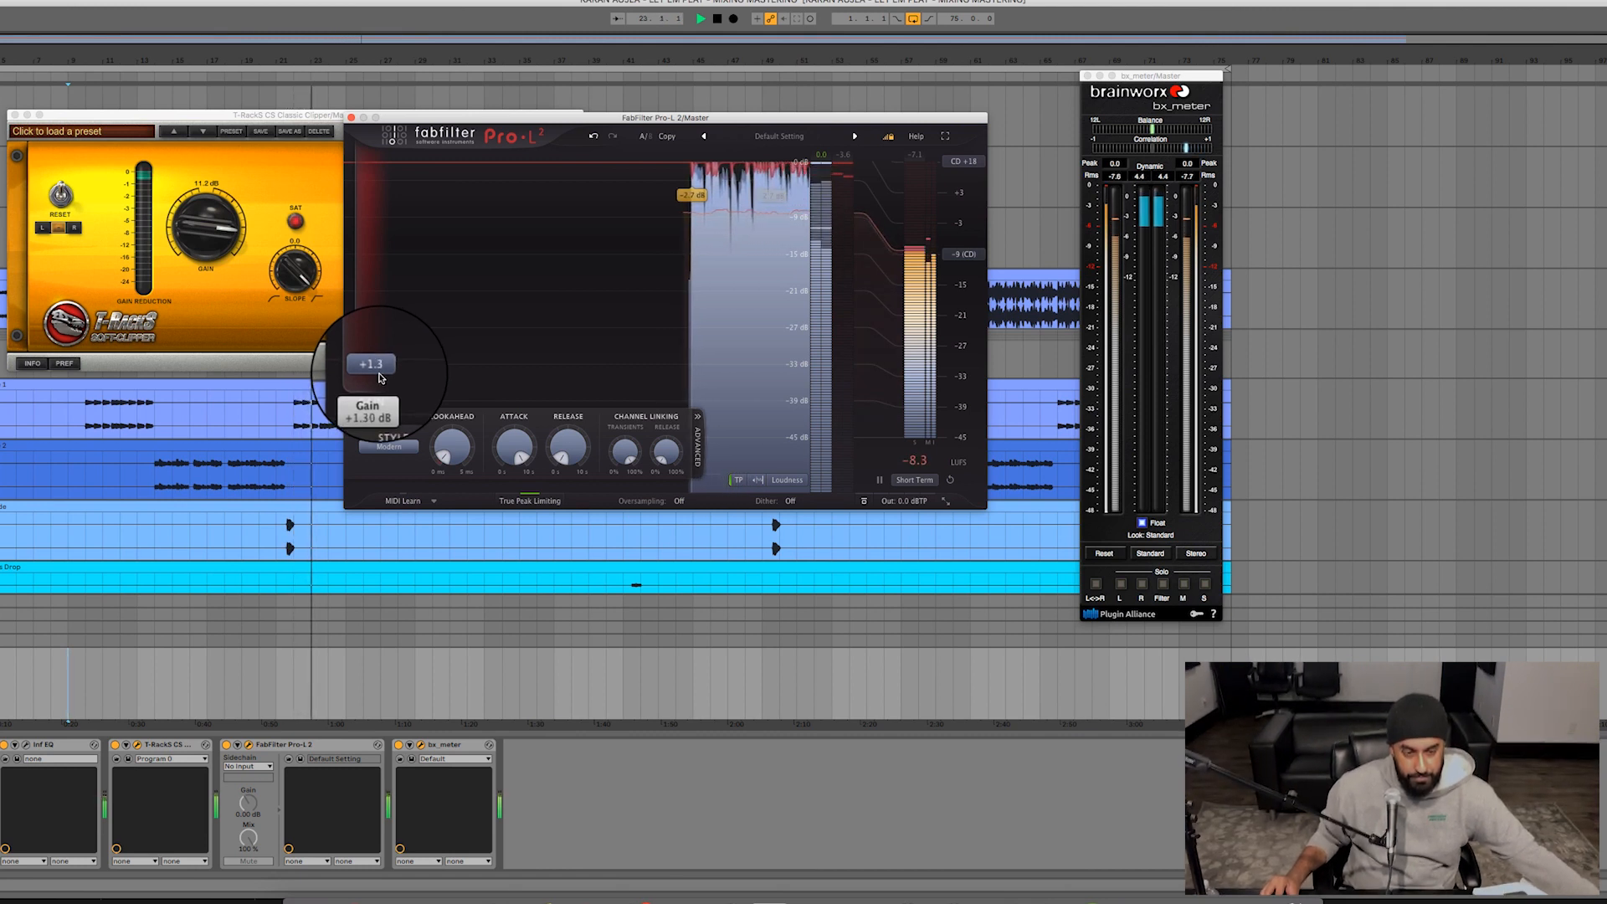
{"action": "left_click", "coordinate": [351, 118]}
{"action": "left_click", "coordinate": [14, 114]}
- Place the playback position at about bar 23 on the Let'Em Play_Current track and audition that section
{"action": "scroll", "coordinate": [720, 390], "scroll_direction": "down", "scroll_amount": 5}
{"action": "scroll", "coordinate": [795, 266], "scroll_direction": "up", "scroll_amount": 3}
{"action": "scroll", "coordinate": [304, 215], "scroll_direction": "up", "scroll_amount": 5}
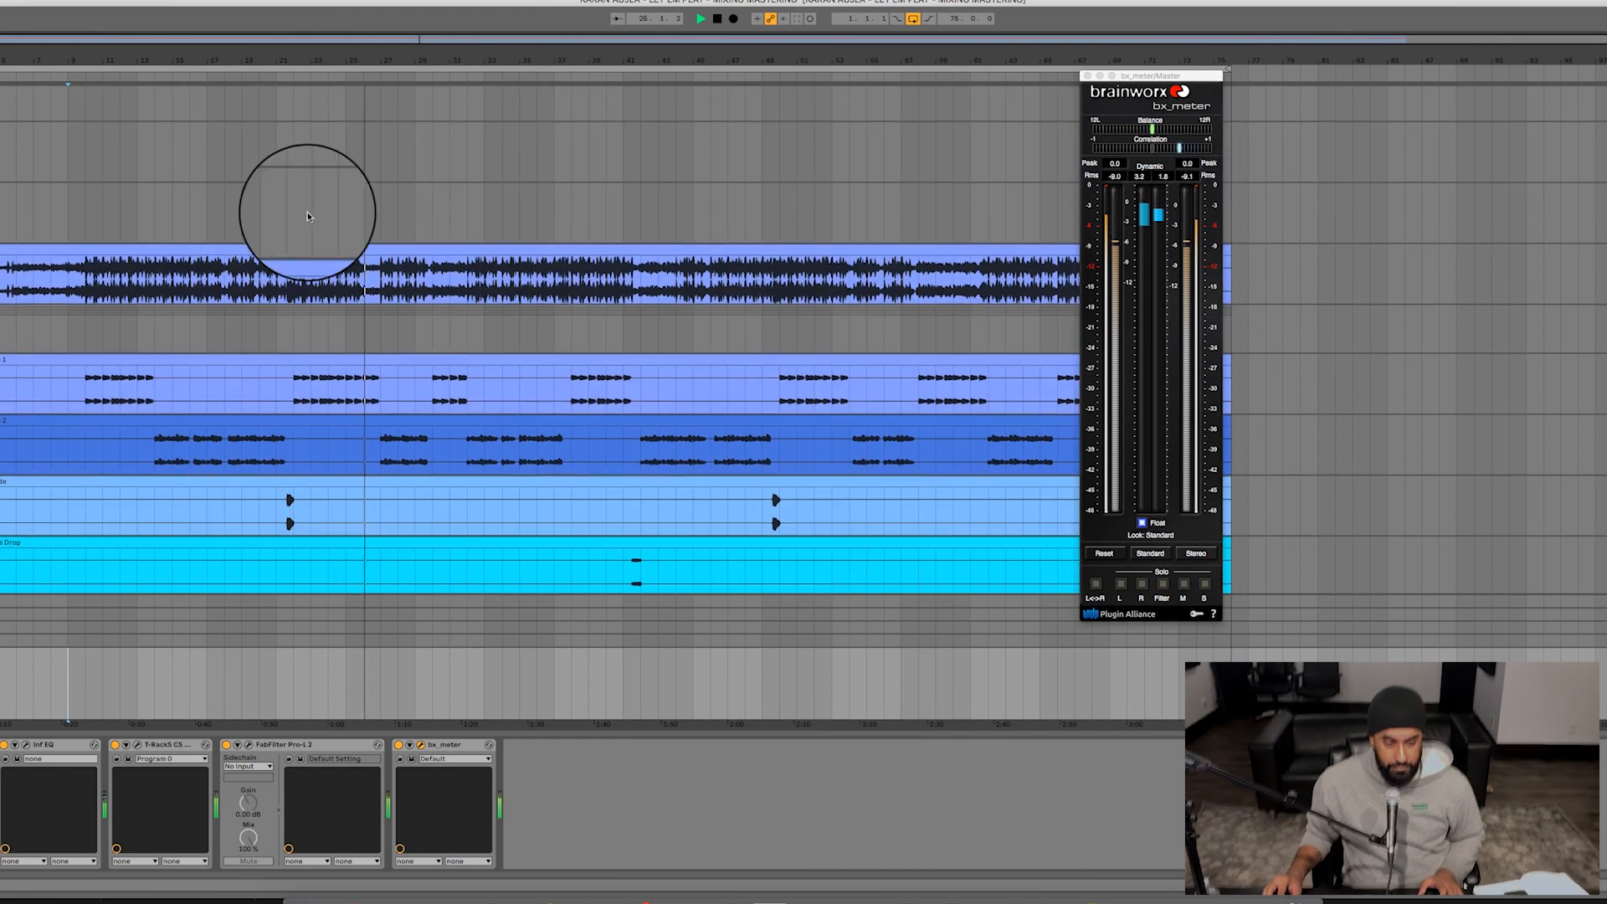
{"action": "left_click", "coordinate": [312, 277]}
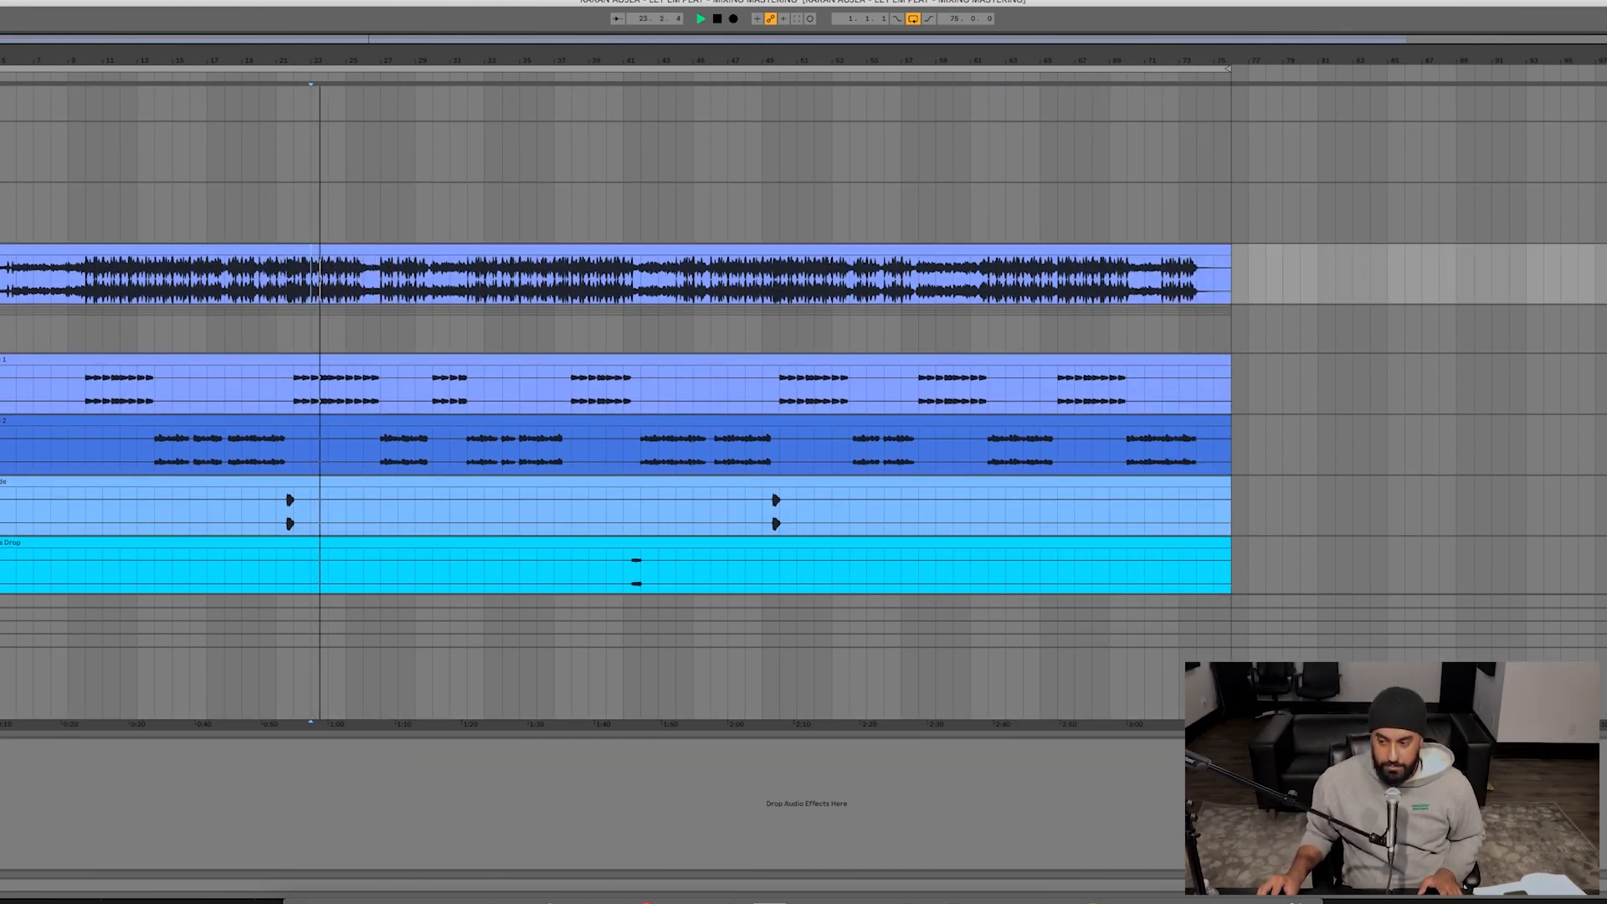
{"action": "key", "text": "space"}
{"action": "key", "text": "space"}
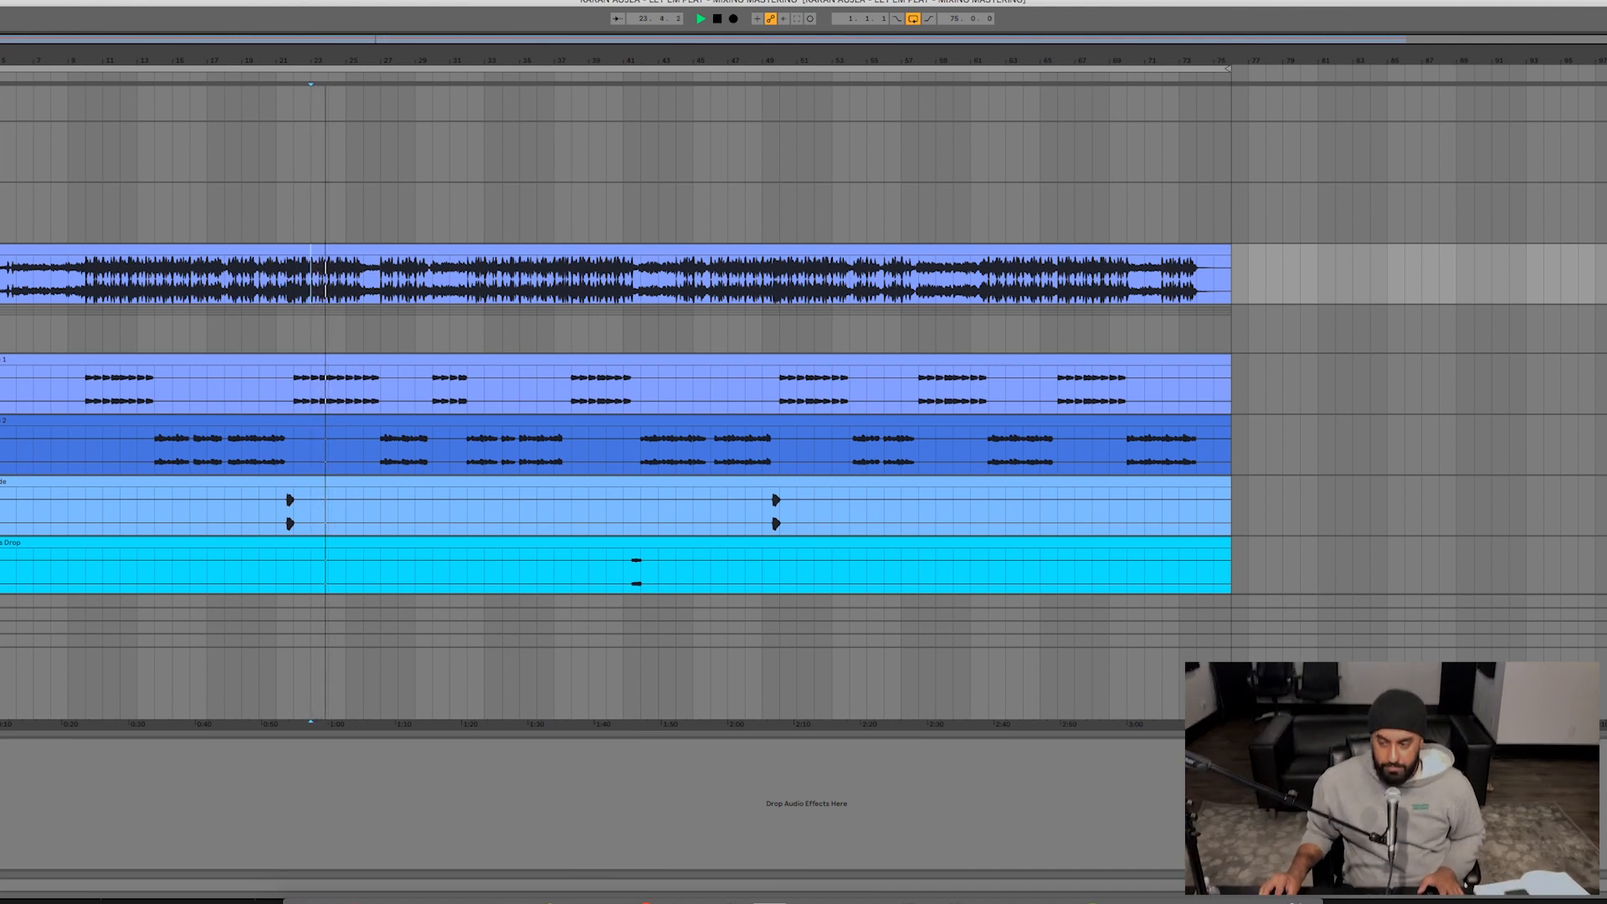
- Look over the arrangement's tracks, selecting BASS, KICK and DRUM KIT in turn to examine their output routing
{"action": "scroll", "coordinate": [1506, 358], "scroll_direction": "down", "scroll_amount": 8}
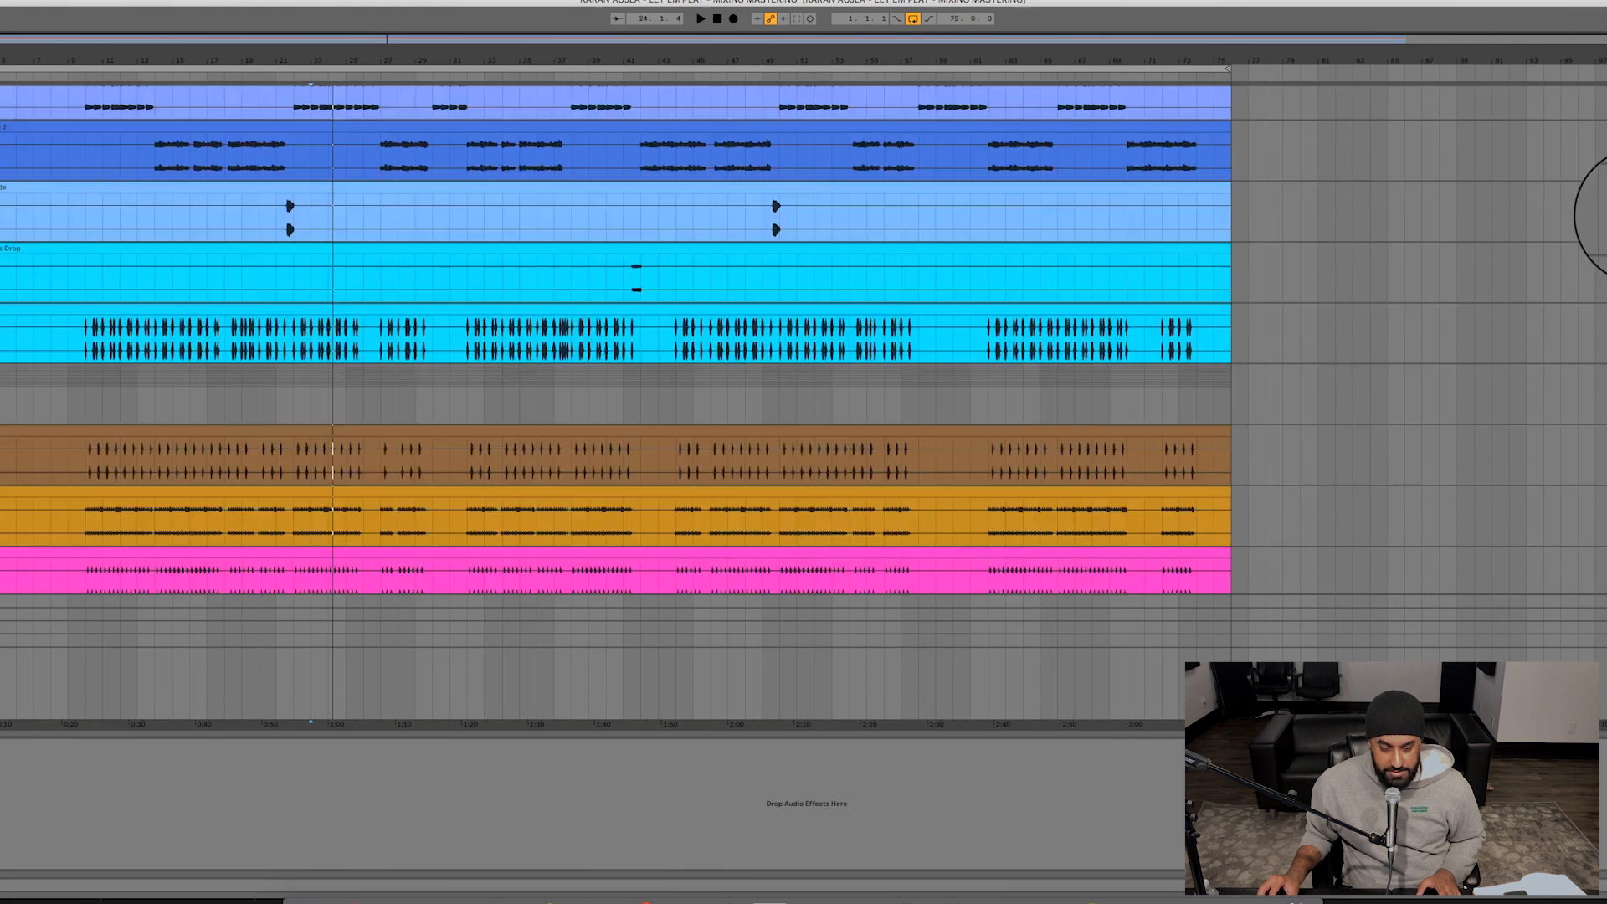
{"action": "scroll", "coordinate": [1602, 216], "scroll_direction": "up", "scroll_amount": 1}
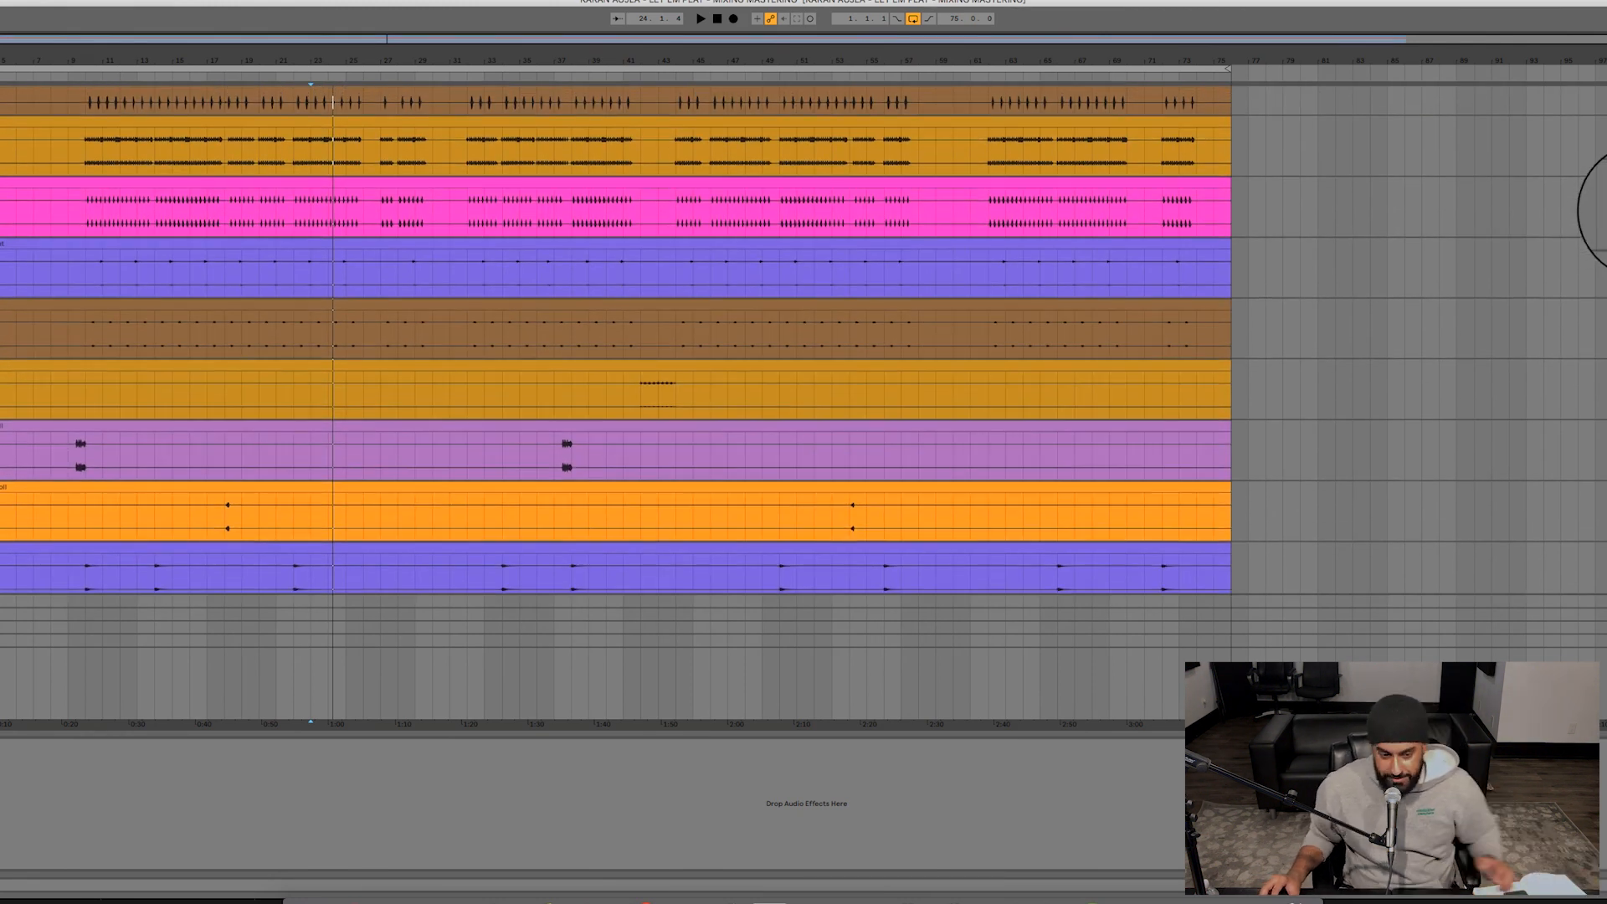
{"action": "scroll", "coordinate": [1456, 234], "scroll_direction": "up", "scroll_amount": 3}
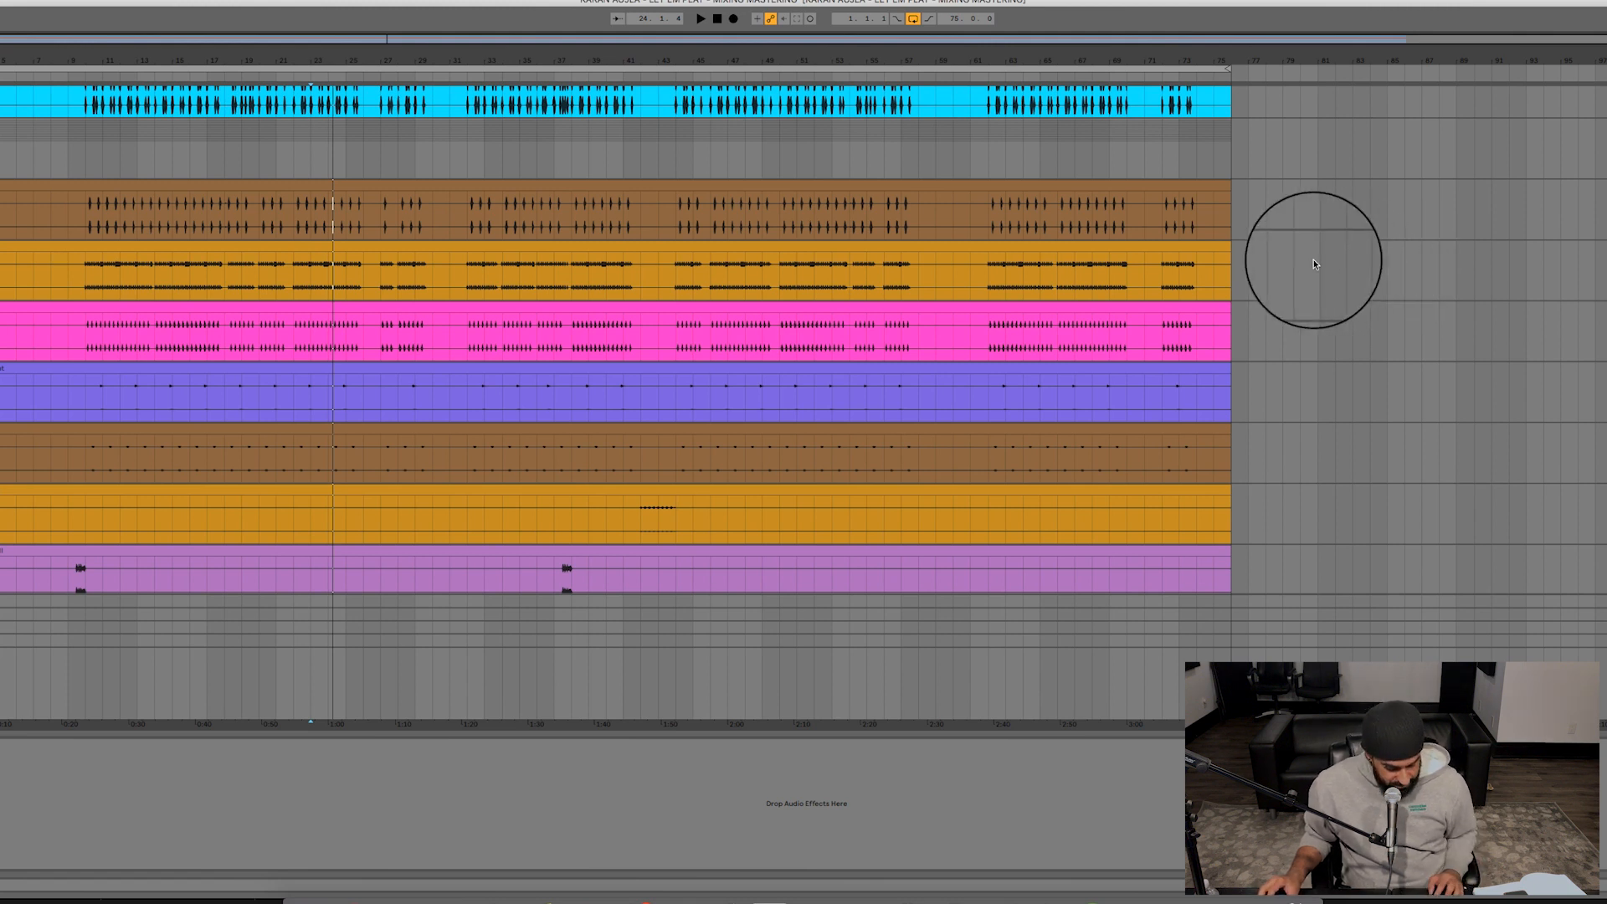
{"action": "scroll", "coordinate": [826, 282], "scroll_direction": "up", "scroll_amount": 8}
{"action": "scroll", "coordinate": [825, 285], "scroll_direction": "up", "scroll_amount": 4}
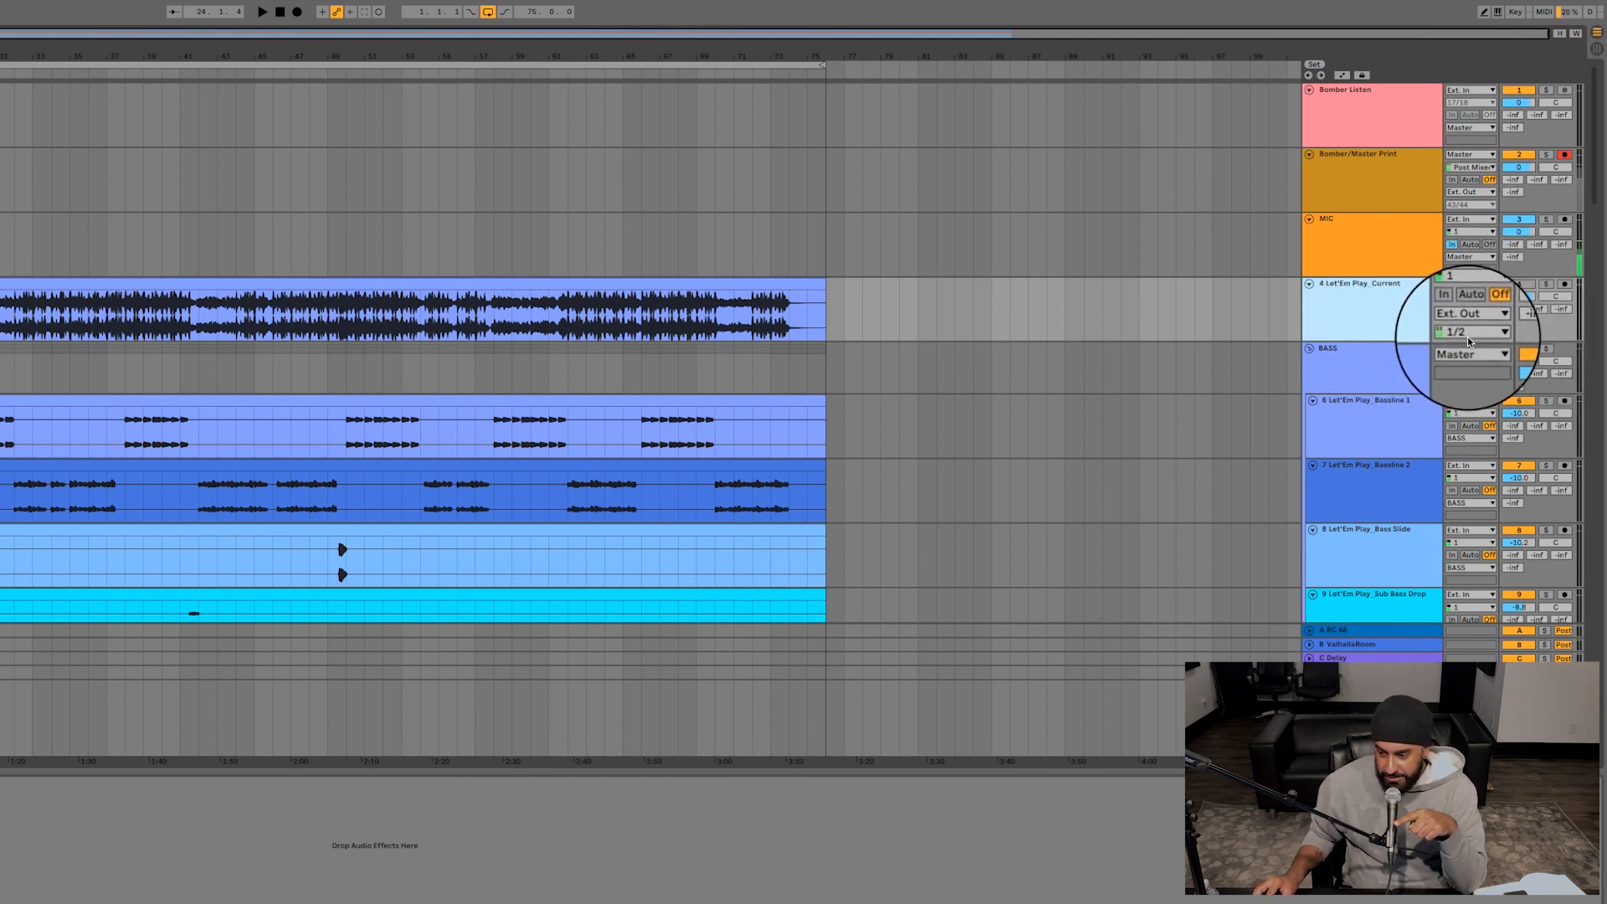
{"action": "left_click", "coordinate": [1384, 368]}
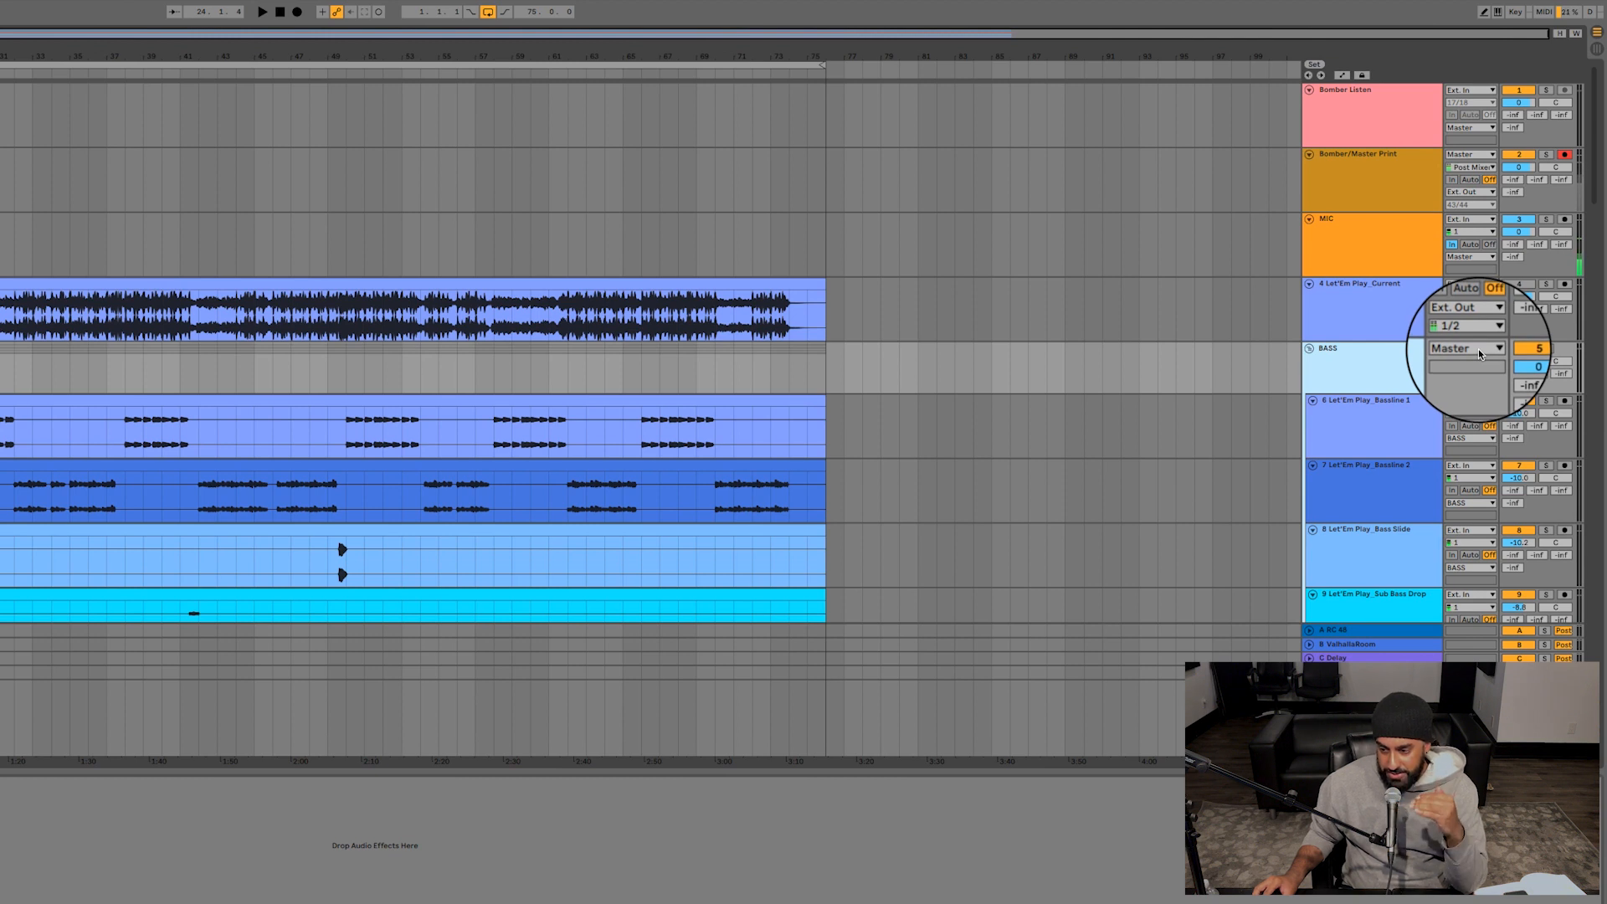
{"action": "scroll", "coordinate": [1409, 358], "scroll_direction": "down", "scroll_amount": 5}
{"action": "left_click", "coordinate": [1376, 399]}
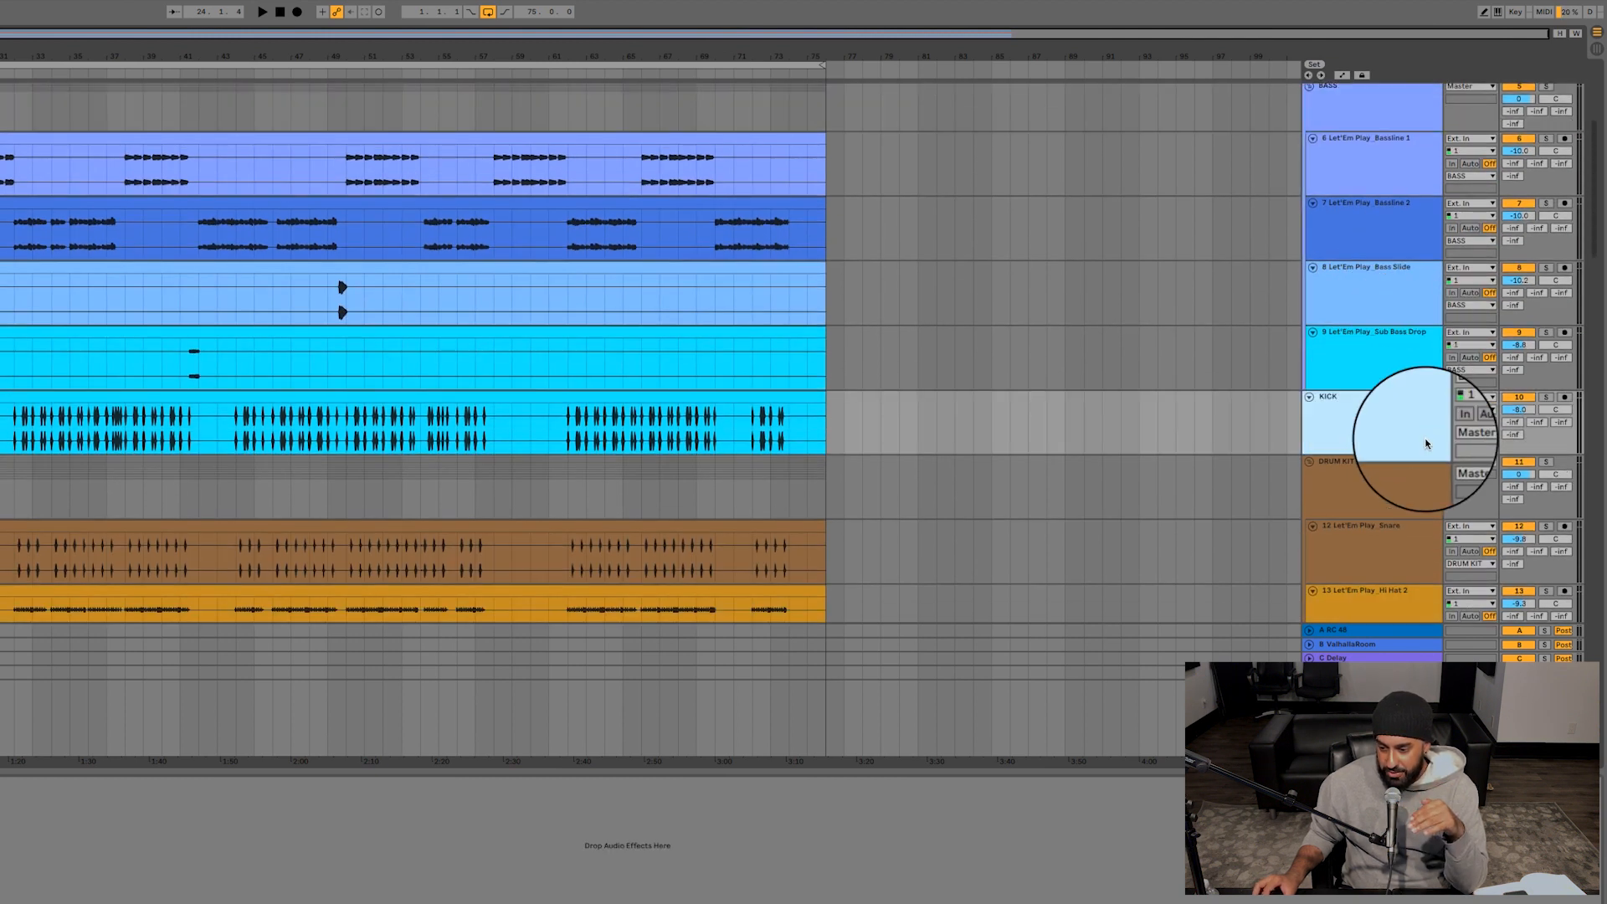
{"action": "scroll", "coordinate": [1406, 419], "scroll_direction": "down", "scroll_amount": 5}
{"action": "left_click", "coordinate": [1399, 244]}
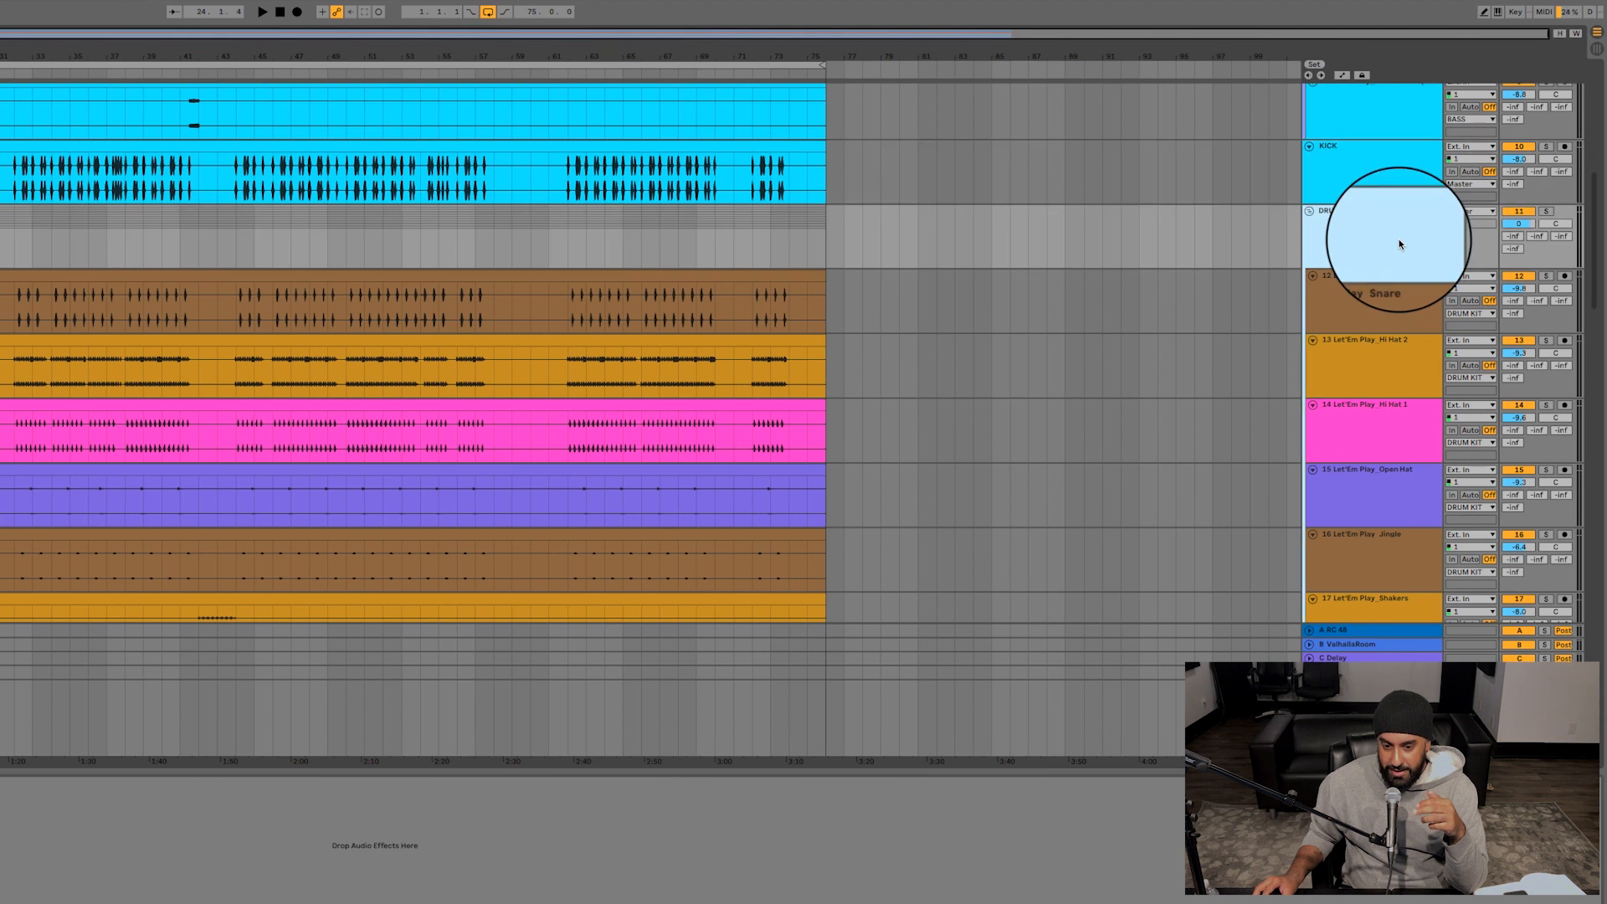
{"action": "scroll", "coordinate": [1400, 244], "scroll_direction": "up", "scroll_amount": 1}
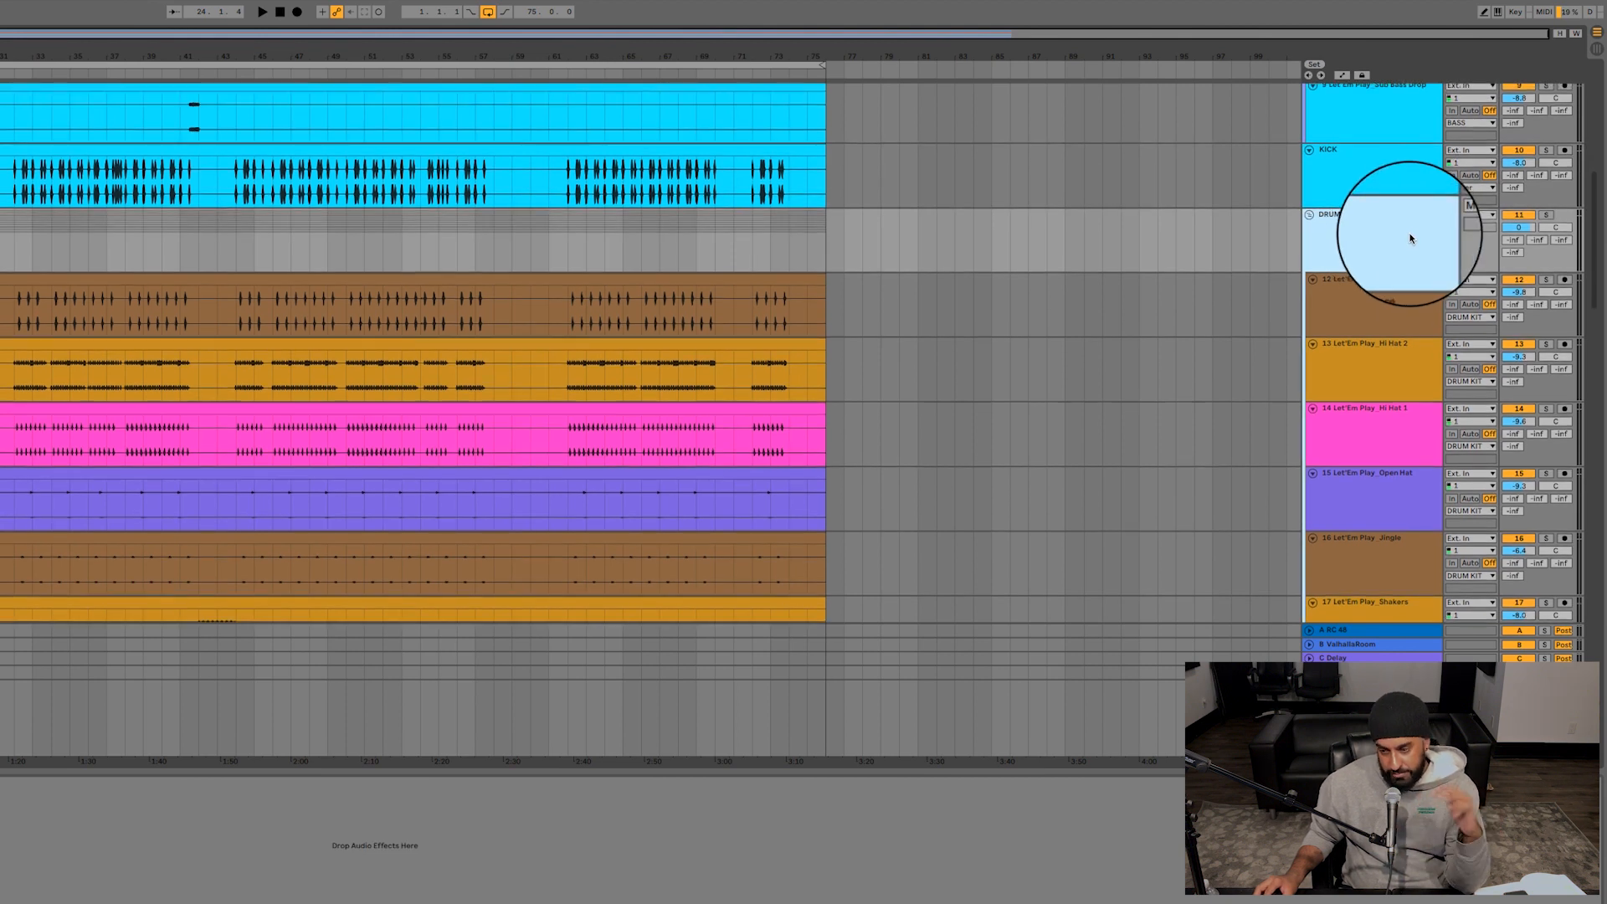
- Look through the remaining tracks from the DRUM KIT group down to the main vocals group, examining their output routing
{"action": "scroll", "coordinate": [1410, 238], "scroll_direction": "up", "scroll_amount": 1}
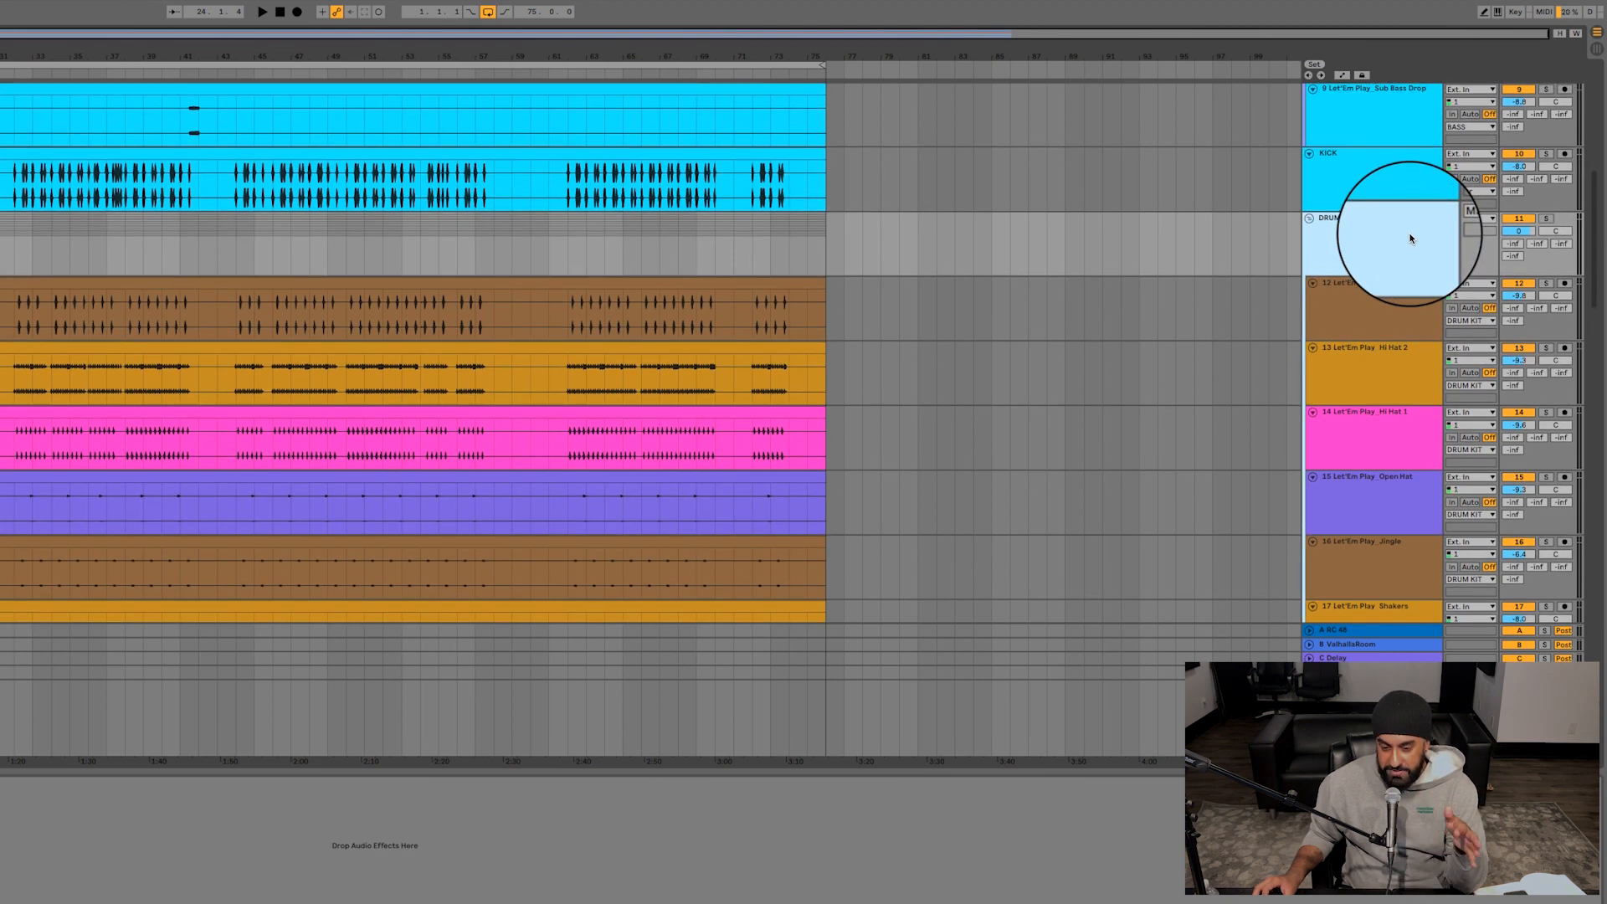
{"action": "scroll", "coordinate": [1410, 239], "scroll_direction": "down", "scroll_amount": 10}
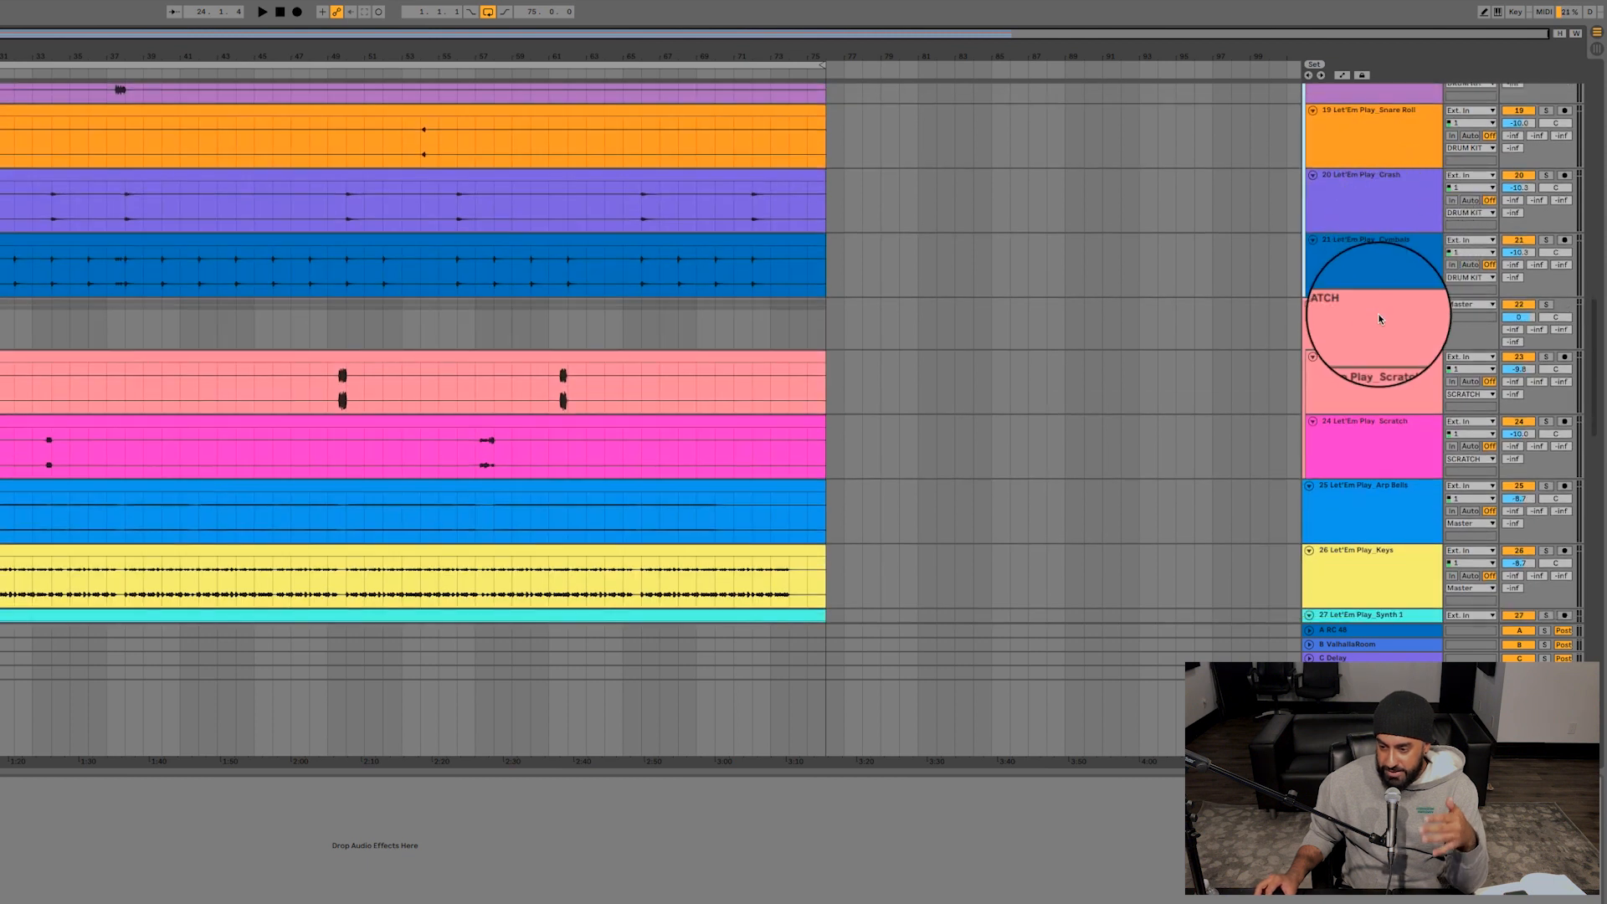
{"action": "scroll", "coordinate": [1379, 317], "scroll_direction": "down", "scroll_amount": 18}
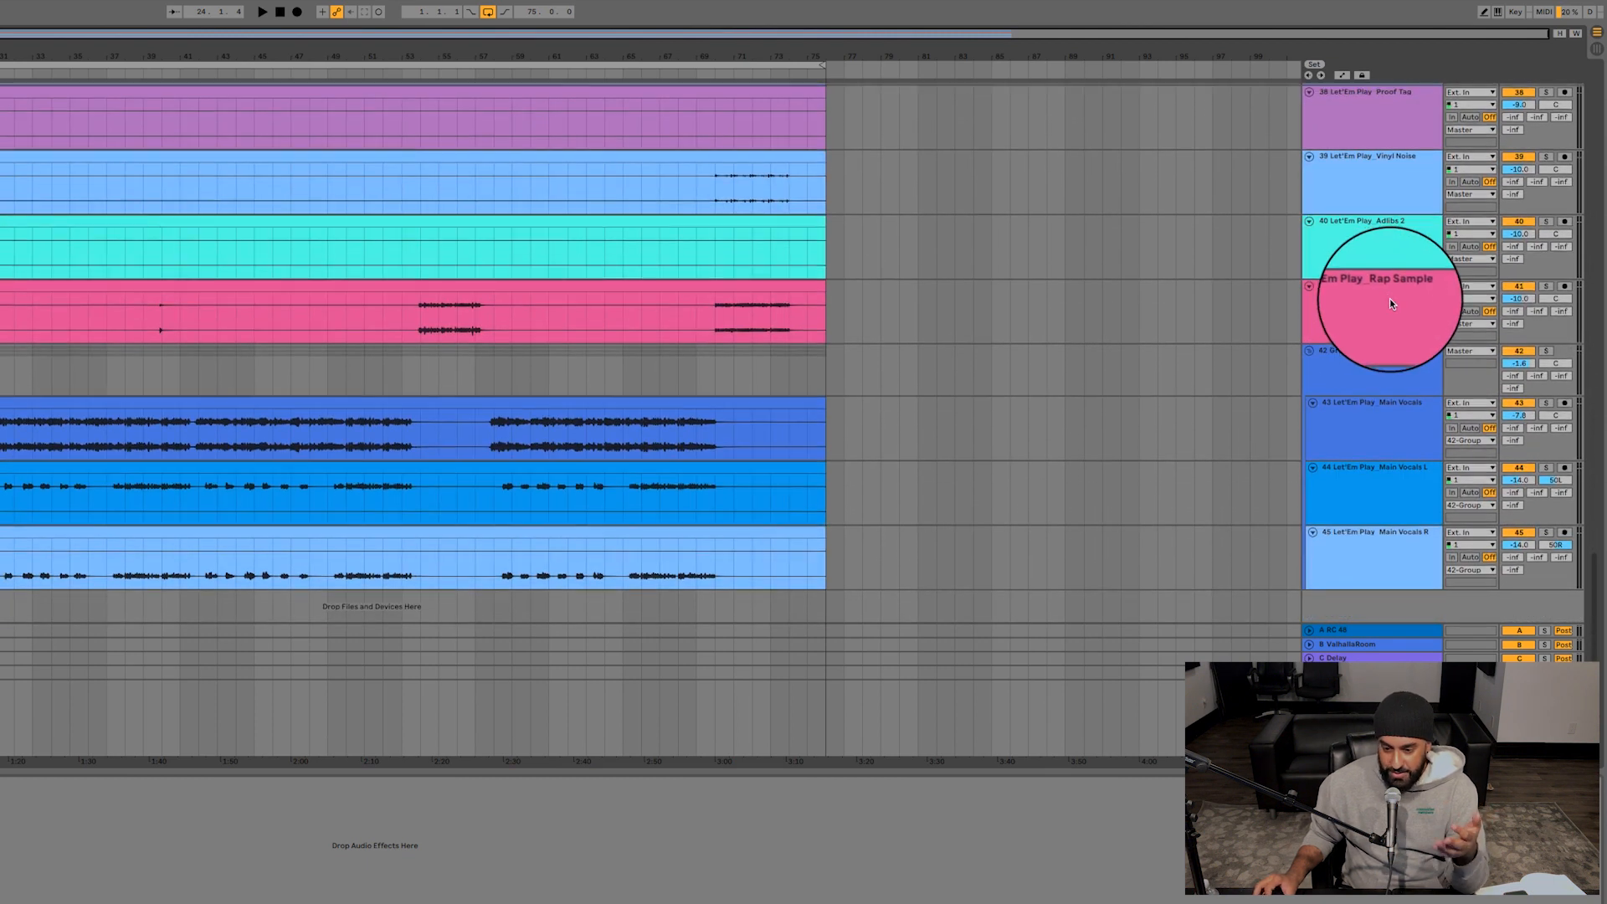
{"action": "scroll", "coordinate": [1389, 301], "scroll_direction": "up", "scroll_amount": 1}
{"action": "scroll", "coordinate": [1373, 356], "scroll_direction": "down", "scroll_amount": 1}
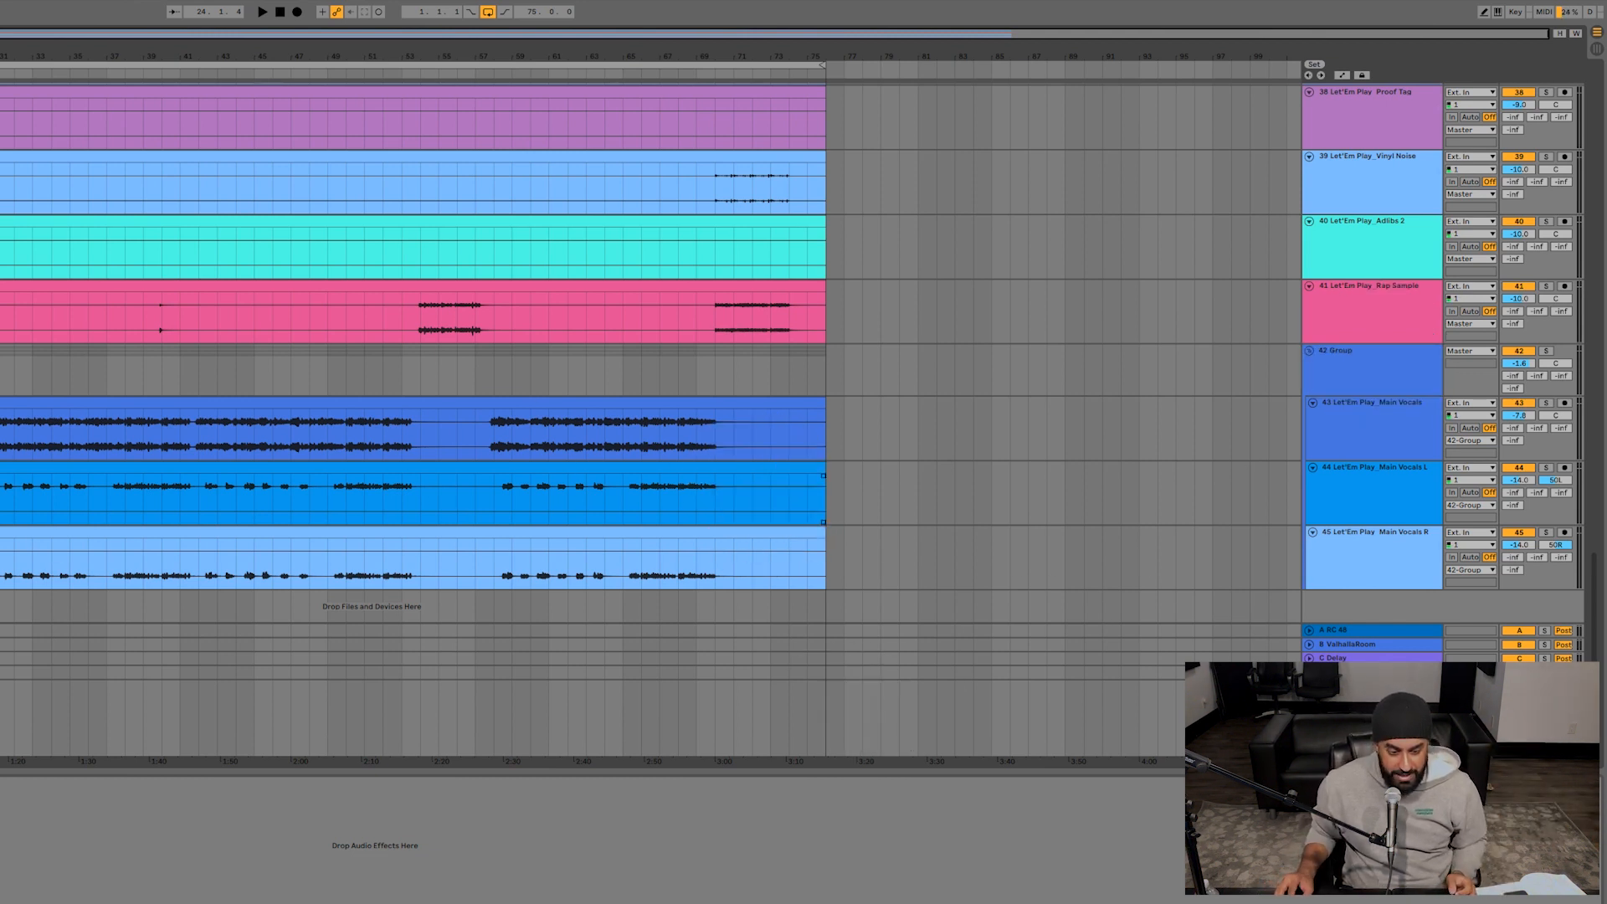
- Select the master track, bring up its bx_meter, and move the meter window over the empty area past the end of the clips
{"action": "left_click", "coordinate": [1372, 688]}
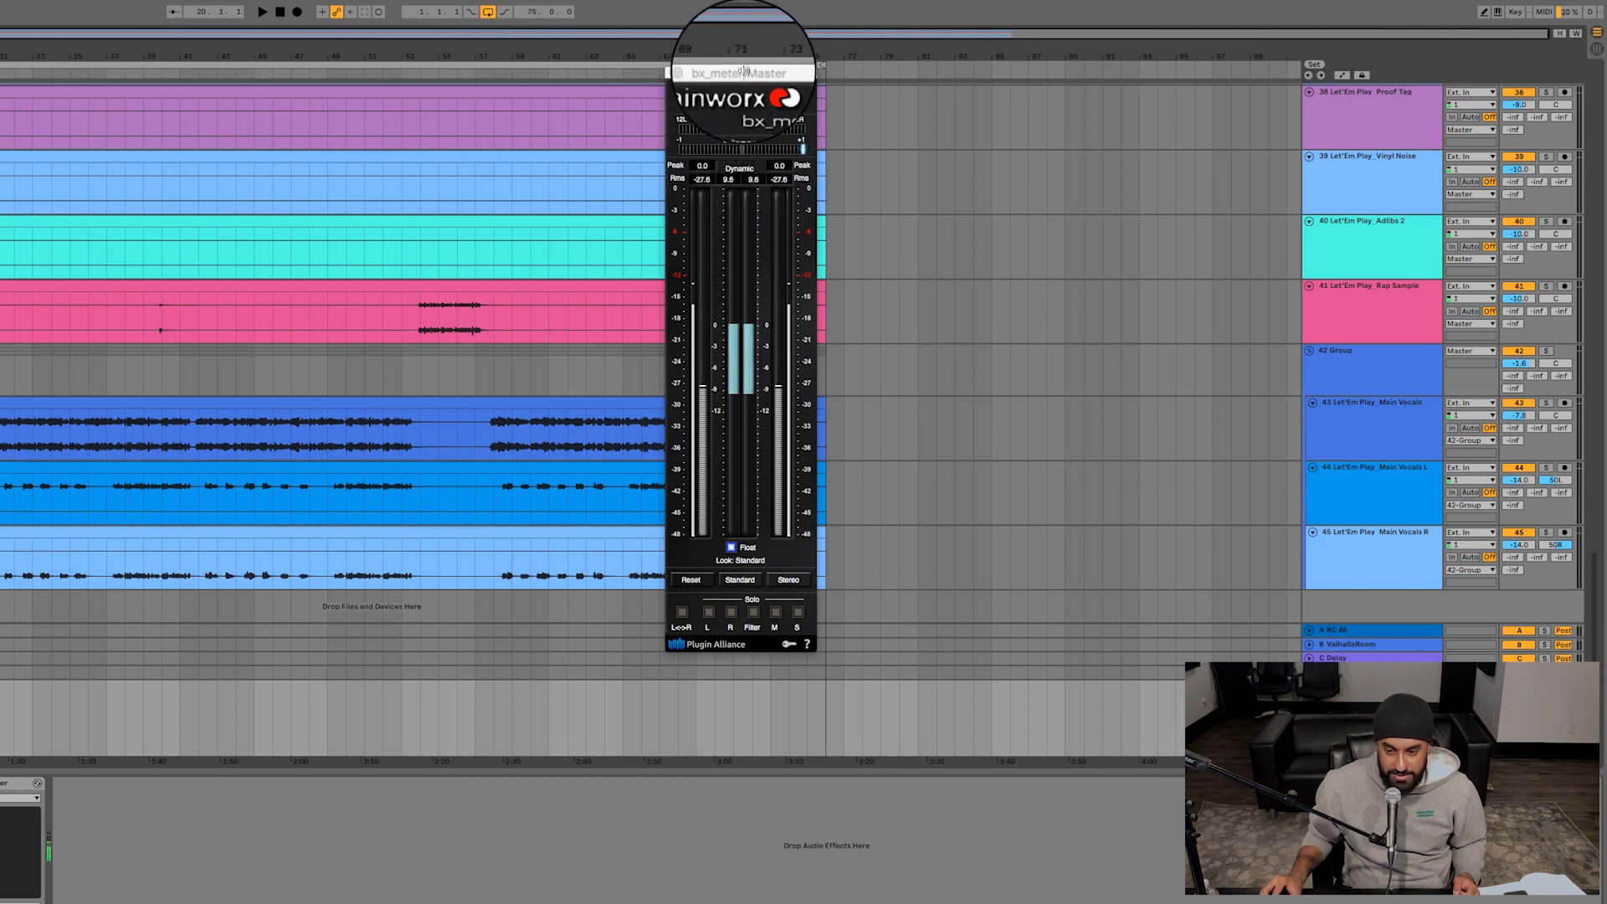
{"action": "left_click_drag", "start_coordinate": [730, 72], "coordinate": [977, 82]}
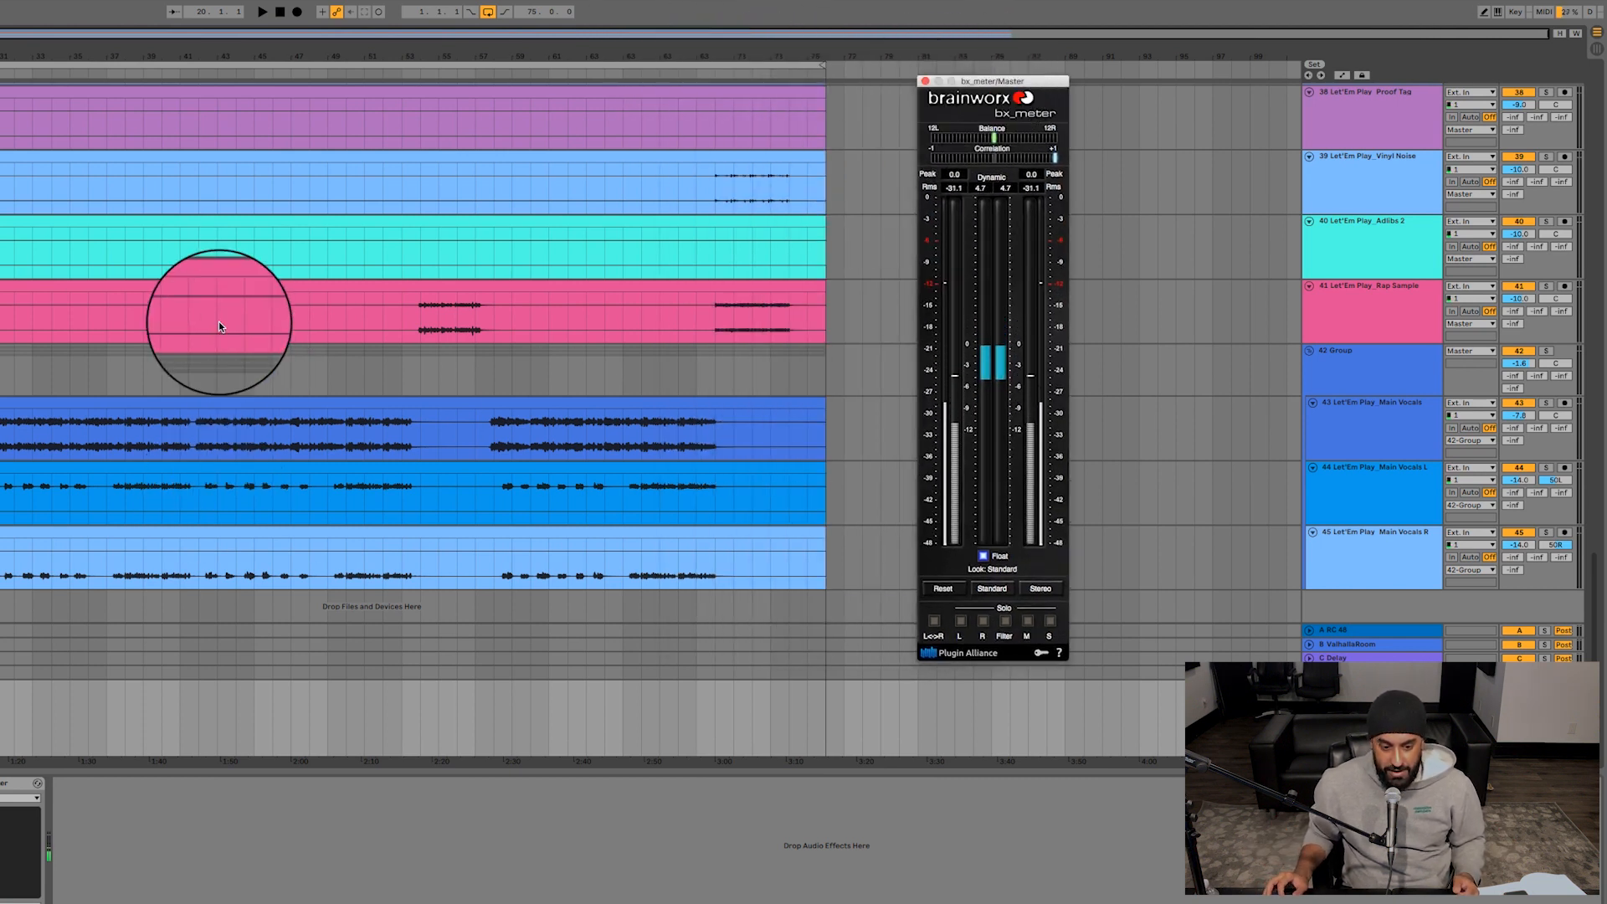